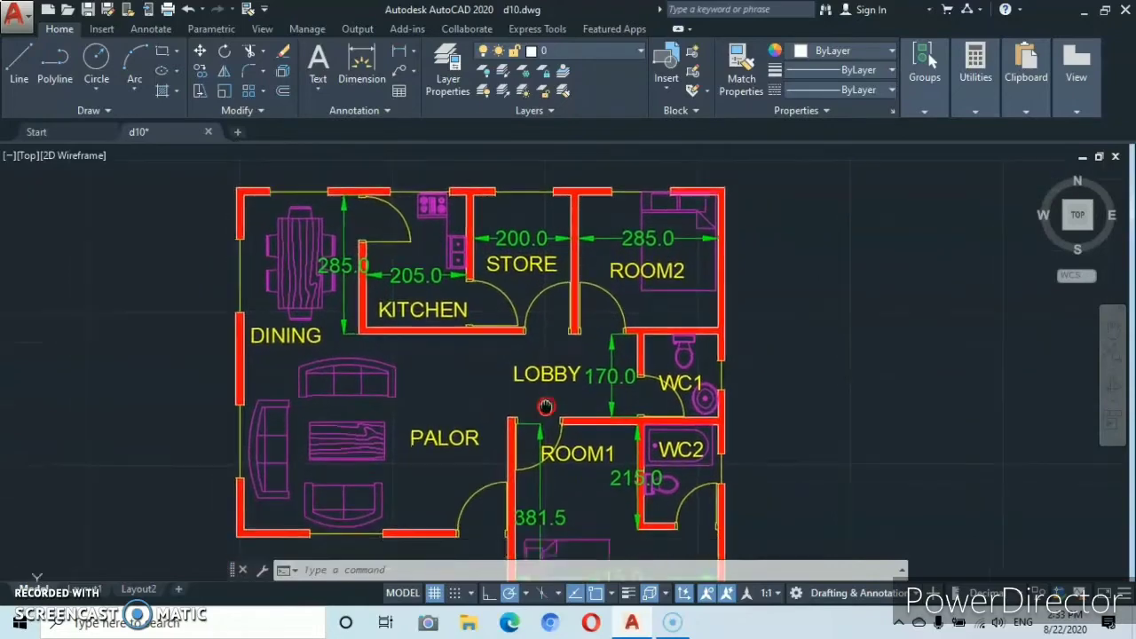
middle_click_drag(533, 277, 555, 391)
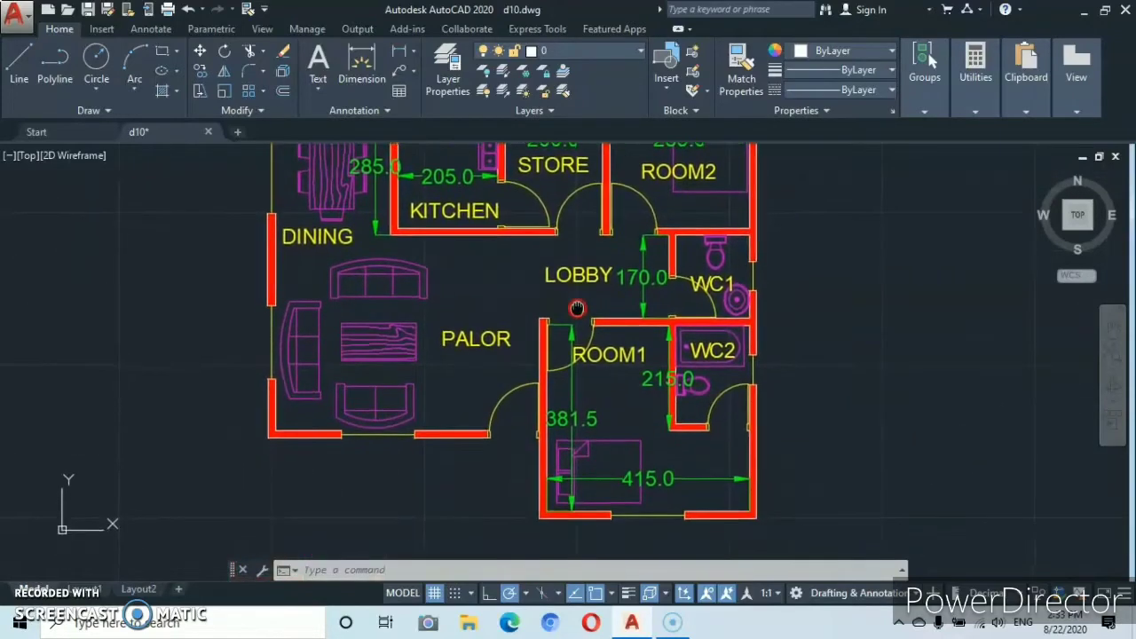
middle_click_drag(577, 308, 574, 344)
mouse_move(567, 382)
middle_mouse_down()
mouse_move(561, 411)
mouse_move(576, 289)
mouse_move(558, 362)
mouse_move(575, 356)
mouse_move(568, 393)
mouse_move(568, 370)
middle_mouse_up()
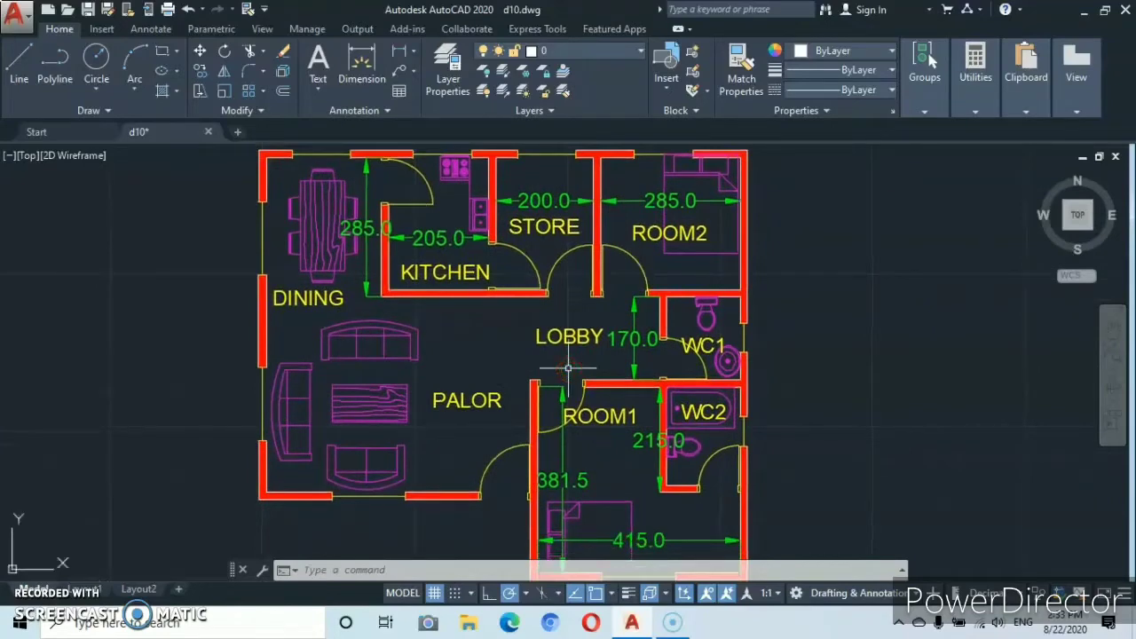
mouse_move(562, 370)
middle_mouse_down()
mouse_move(569, 328)
mouse_move(566, 376)
mouse_move(571, 368)
middle_mouse_up()
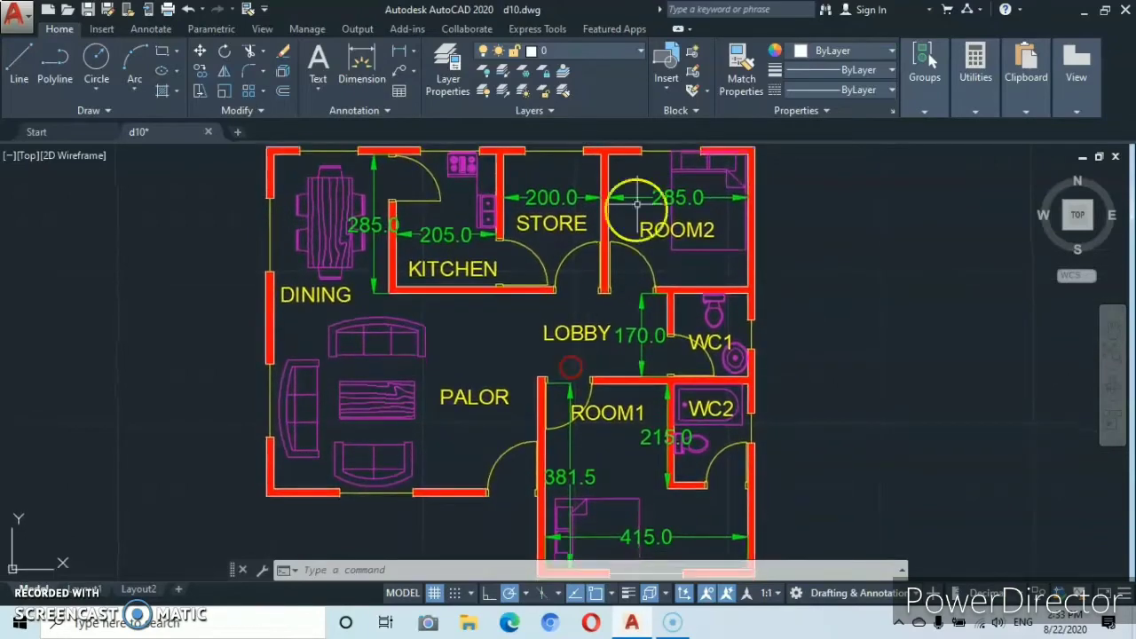
left_click(641, 52)
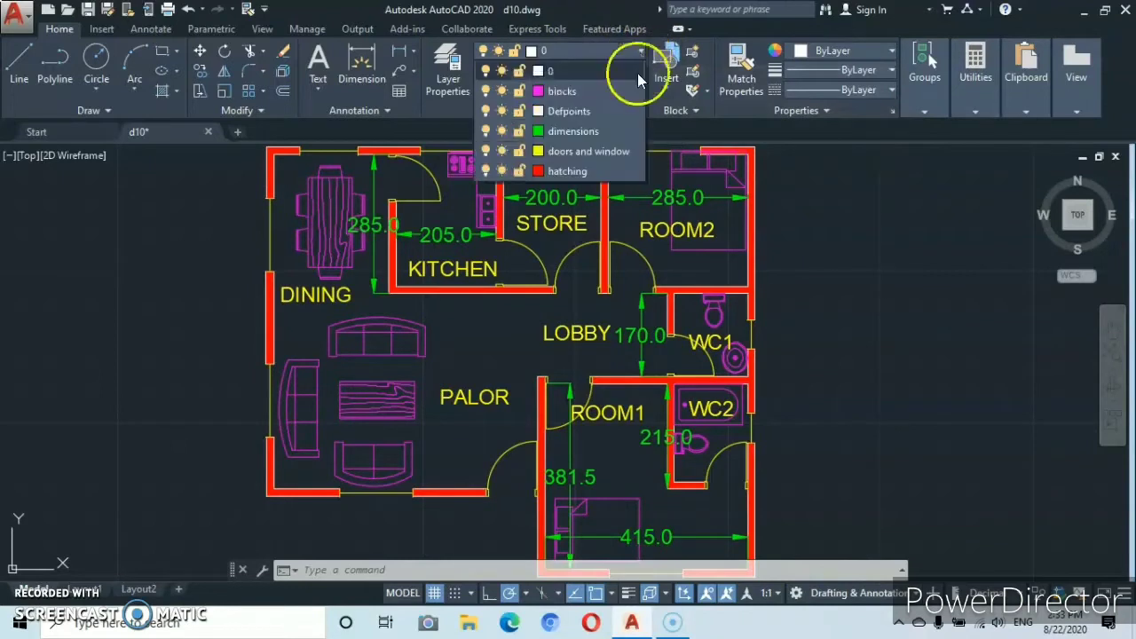
left_click(657, 135)
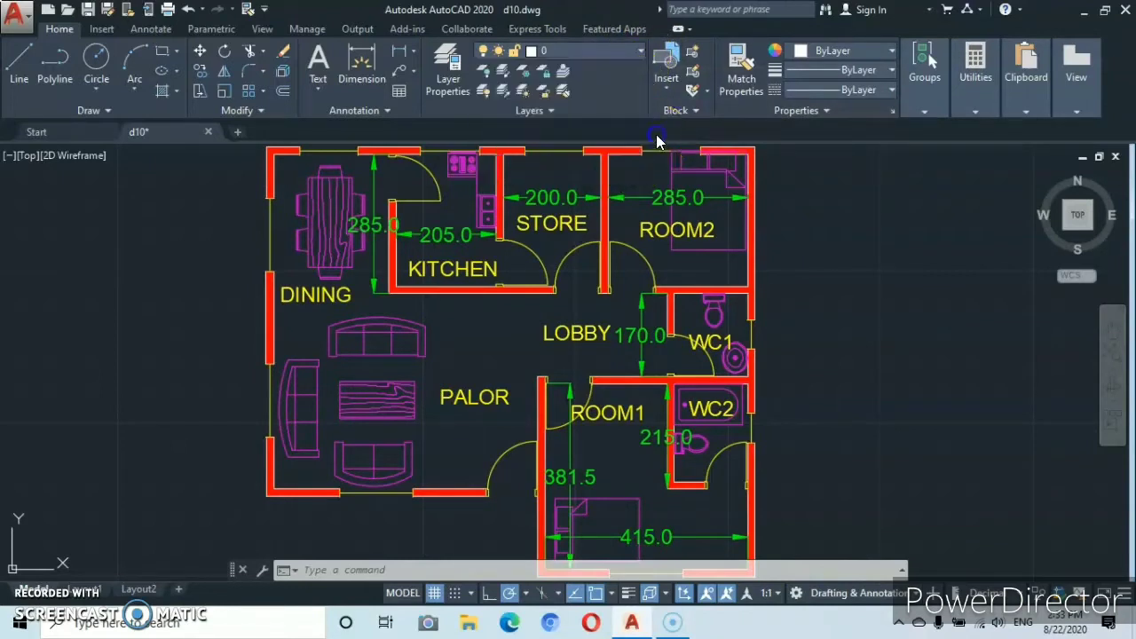
Create a new layer named walls in the layer manager.
left_click(451, 71)
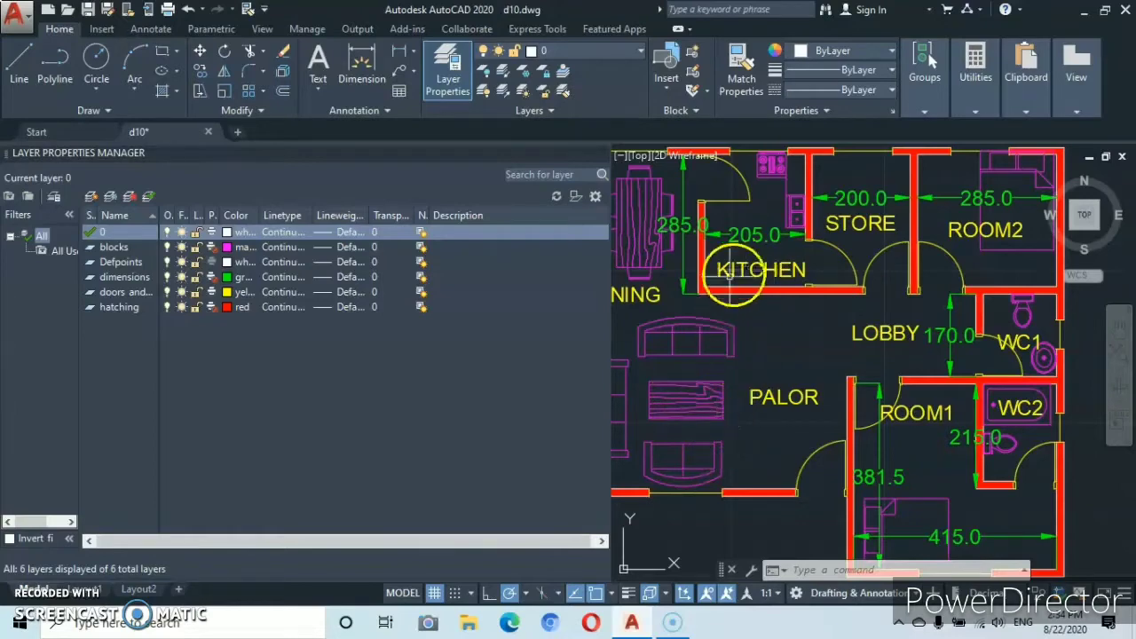
mouse_move(709, 382)
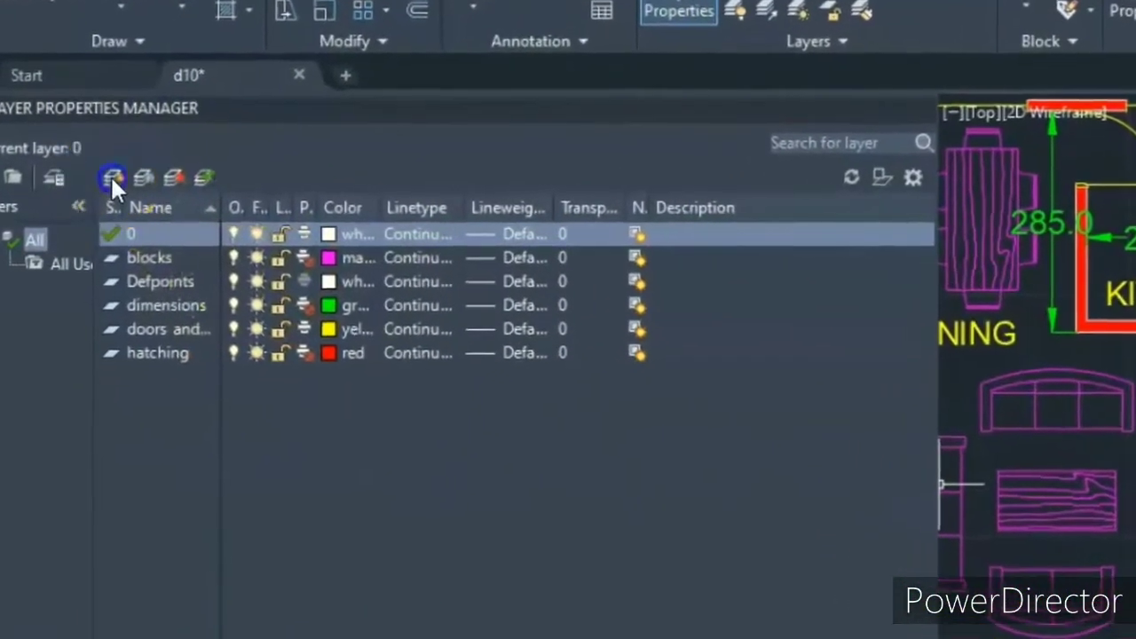
left_click(109, 177)
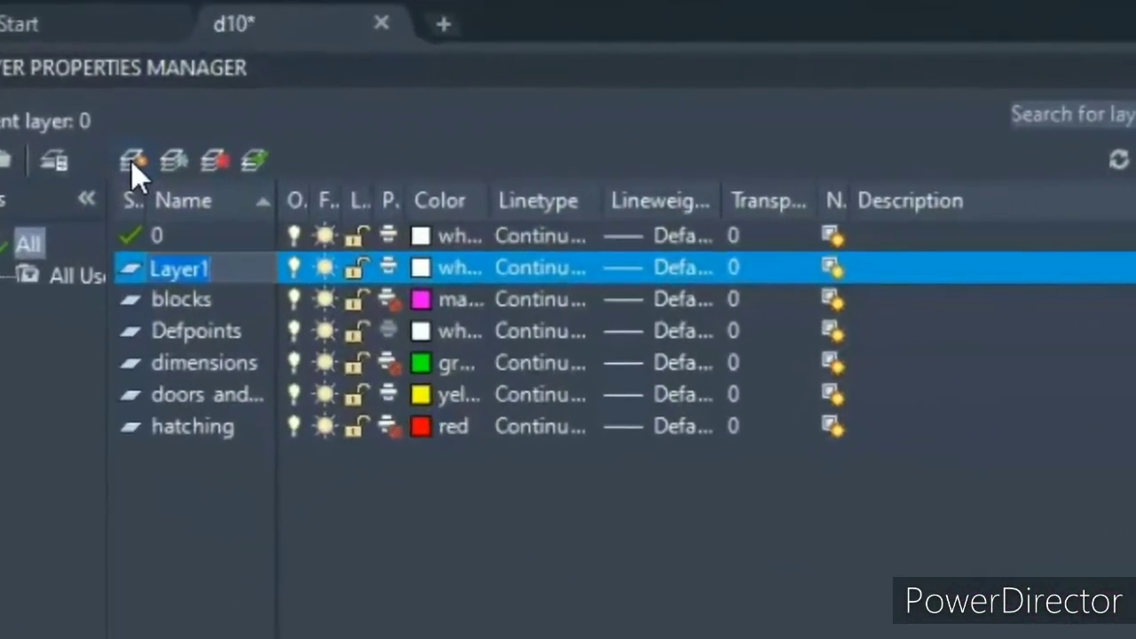
key("BackSpace")
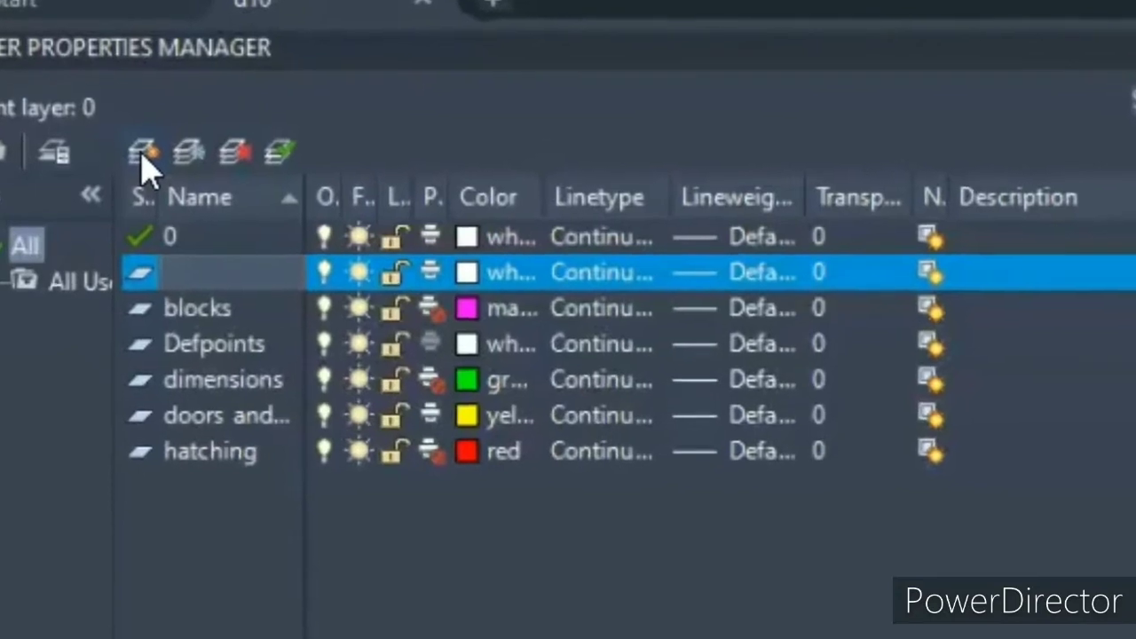
type("walls")
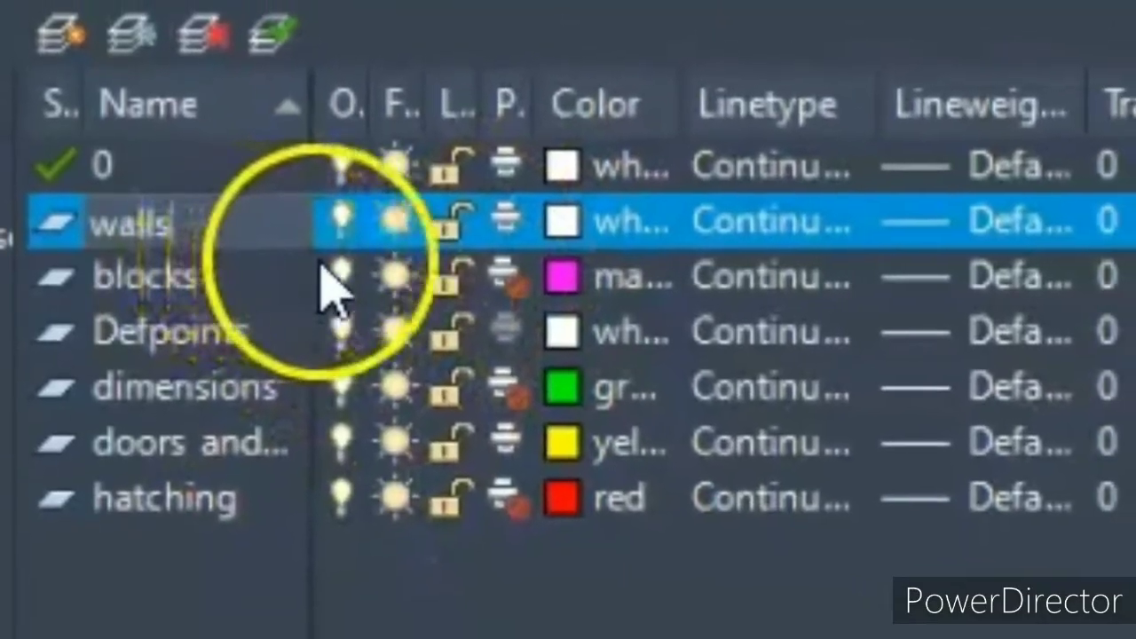
Lock the blocks, Defpoints, dimensions, doors and window, and hatching layers together, and close the layer manager.
left_click(364, 277)
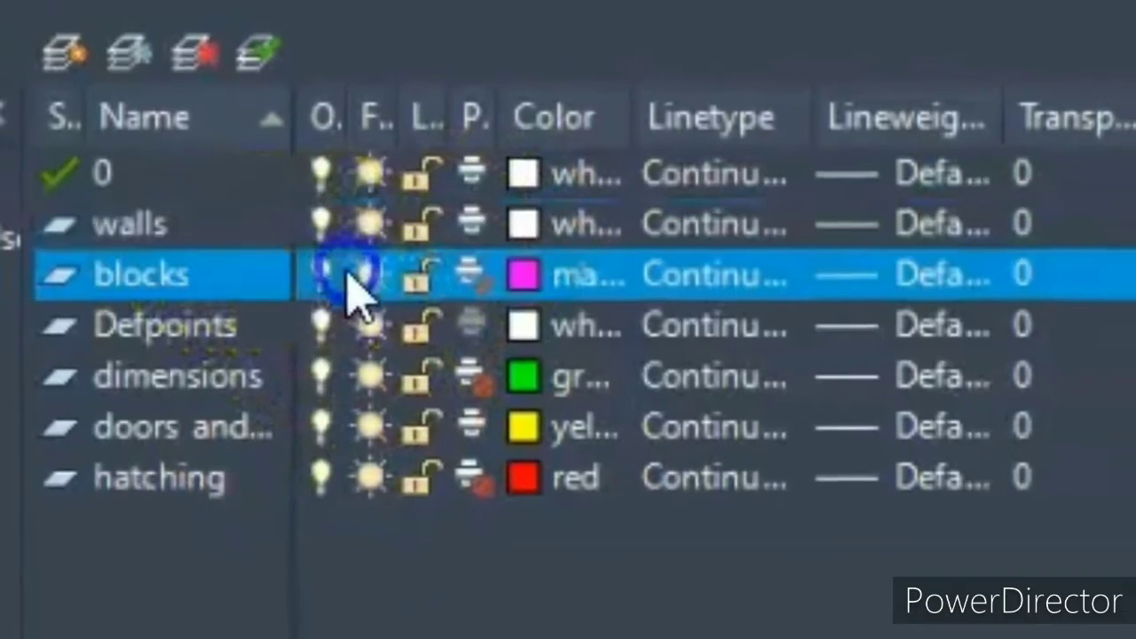
mouse_move(359, 286)
left_mouse_down()
mouse_move(355, 491)
mouse_move(366, 517)
left_mouse_up()
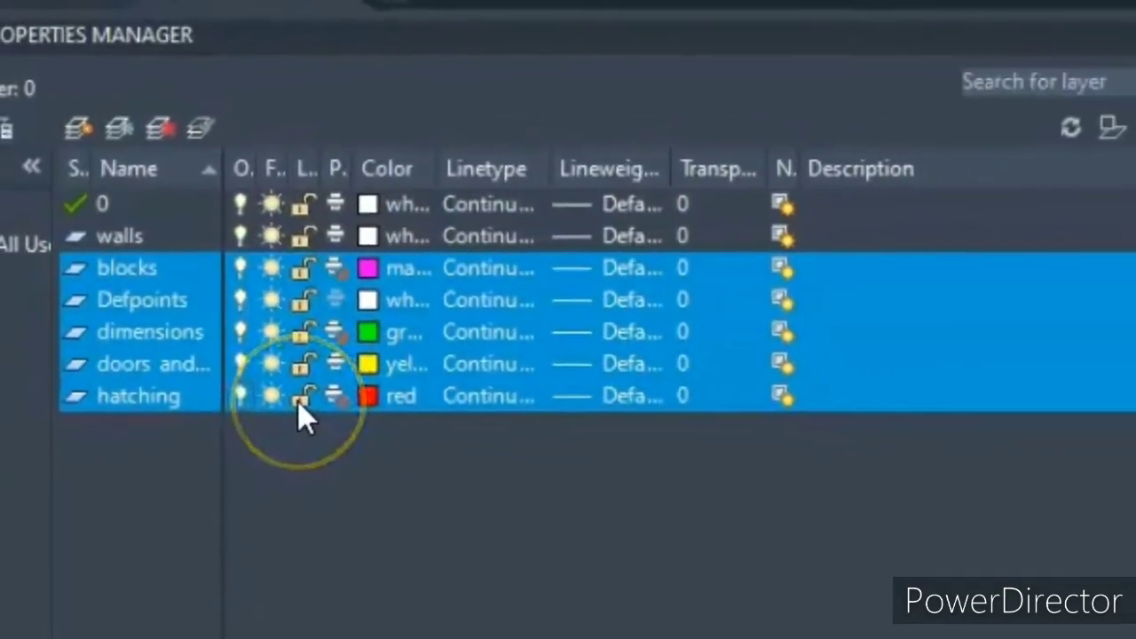
left_click(300, 397)
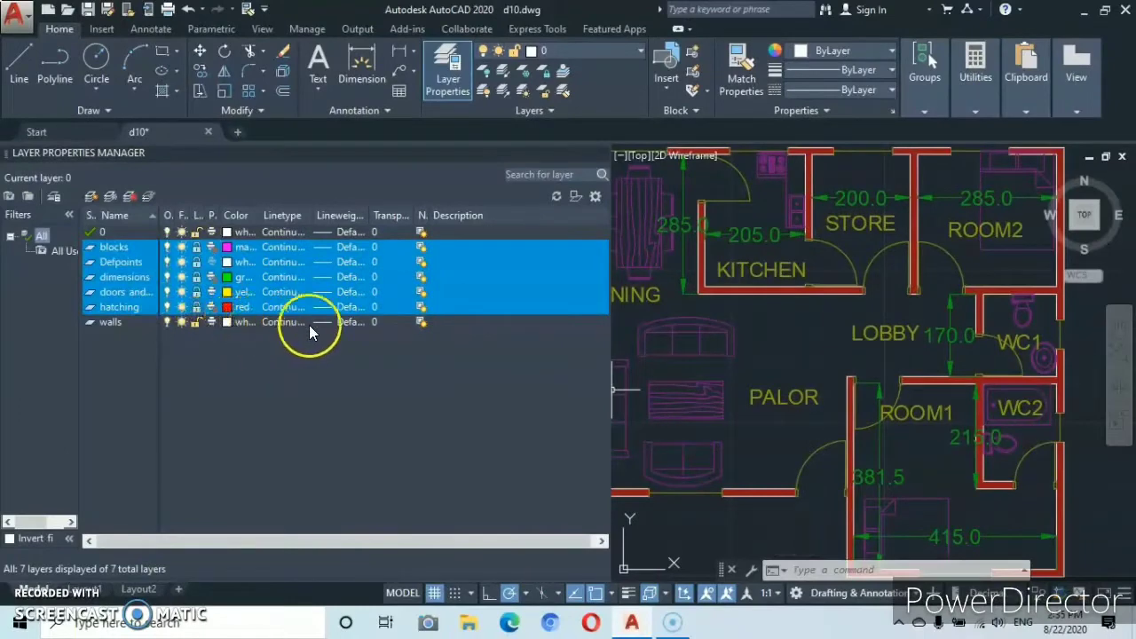
left_click(600, 153)
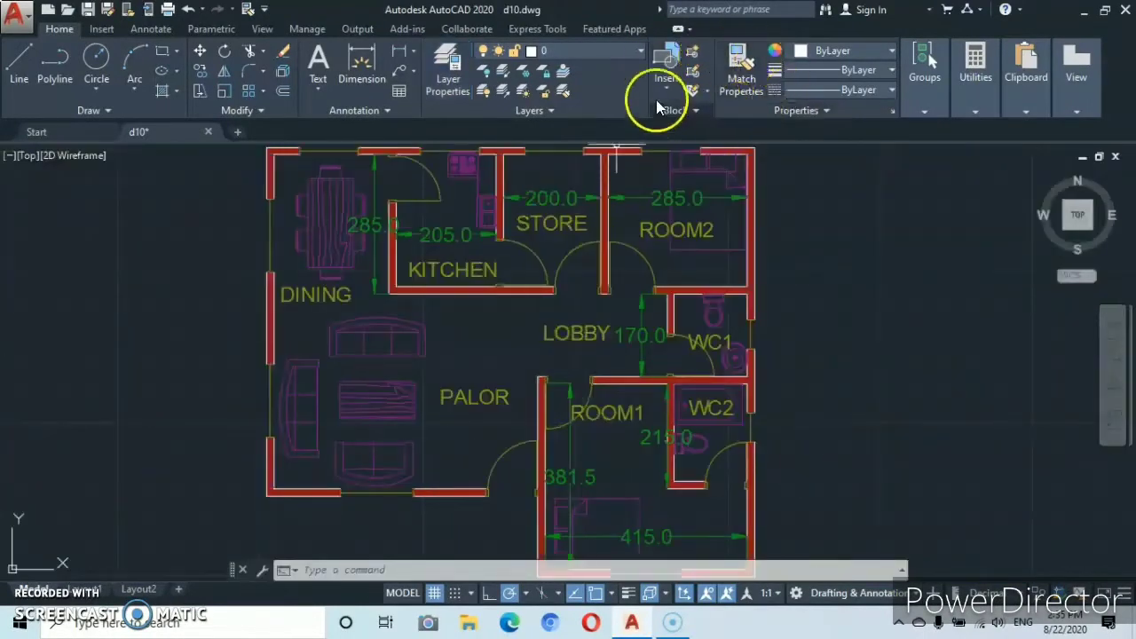
Make walls the current layer.
left_click(640, 51)
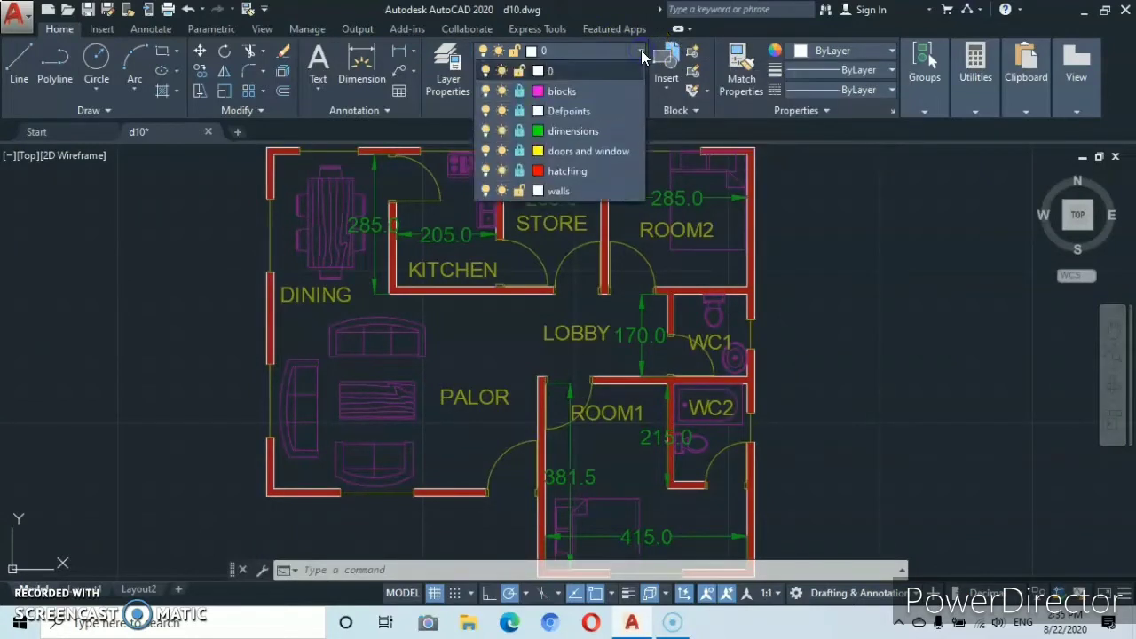
left_click(557, 191)
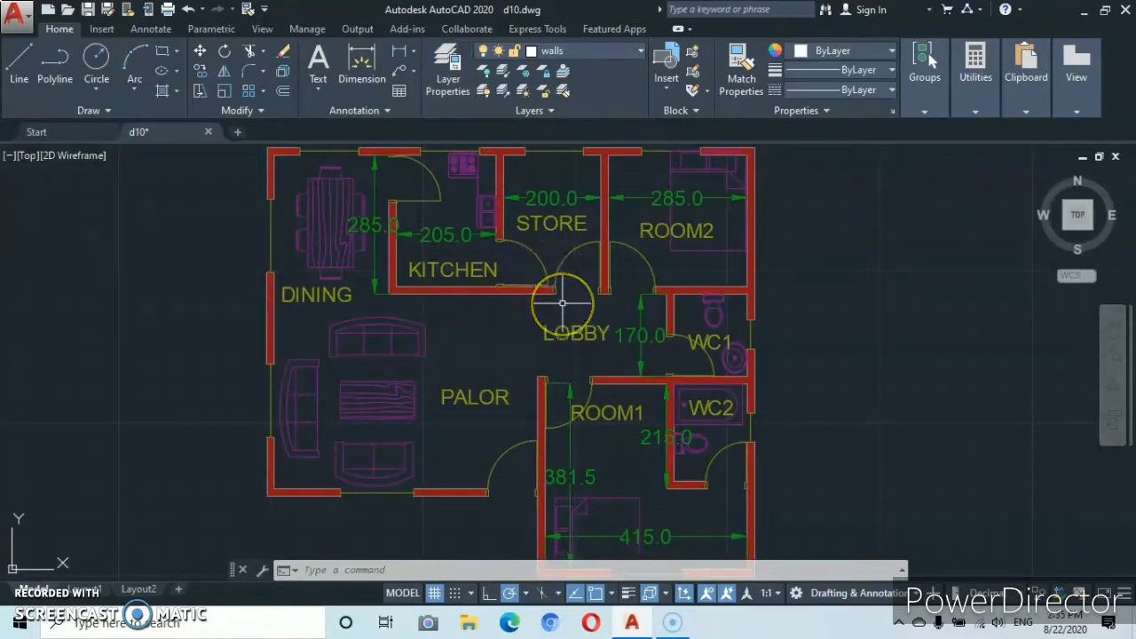
mouse_move(561, 302)
middle_mouse_down()
mouse_move(566, 362)
mouse_move(553, 309)
mouse_move(553, 330)
mouse_move(567, 312)
middle_mouse_up()
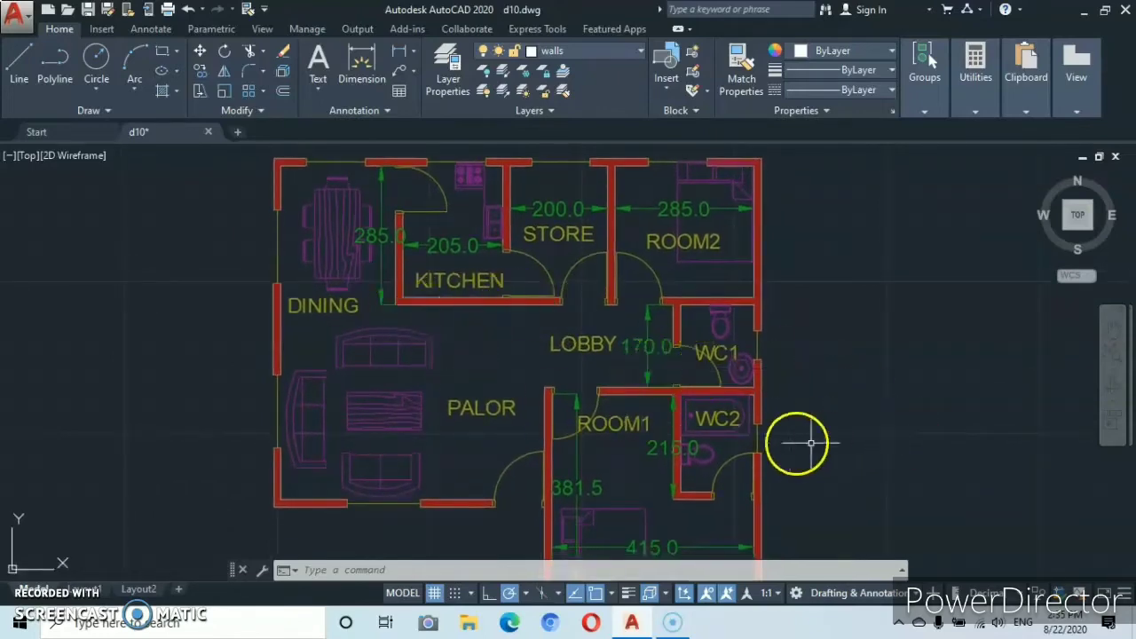
Switch to the 3D Modeling workspace and show the floor plan in the isometric home view.
left_click(914, 591)
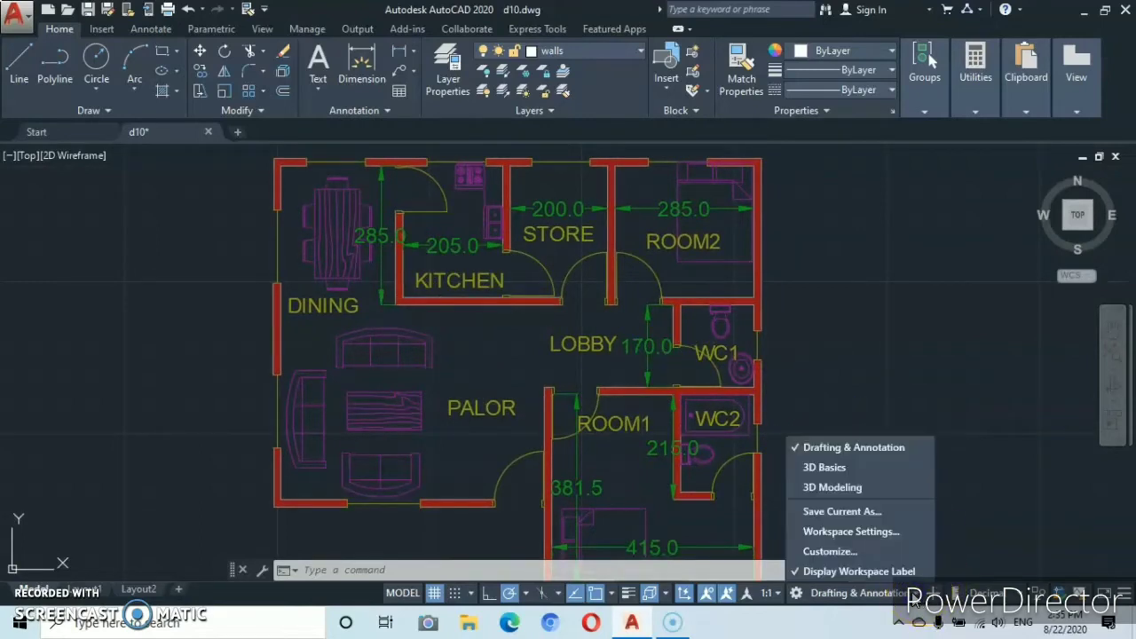
left_click(820, 490)
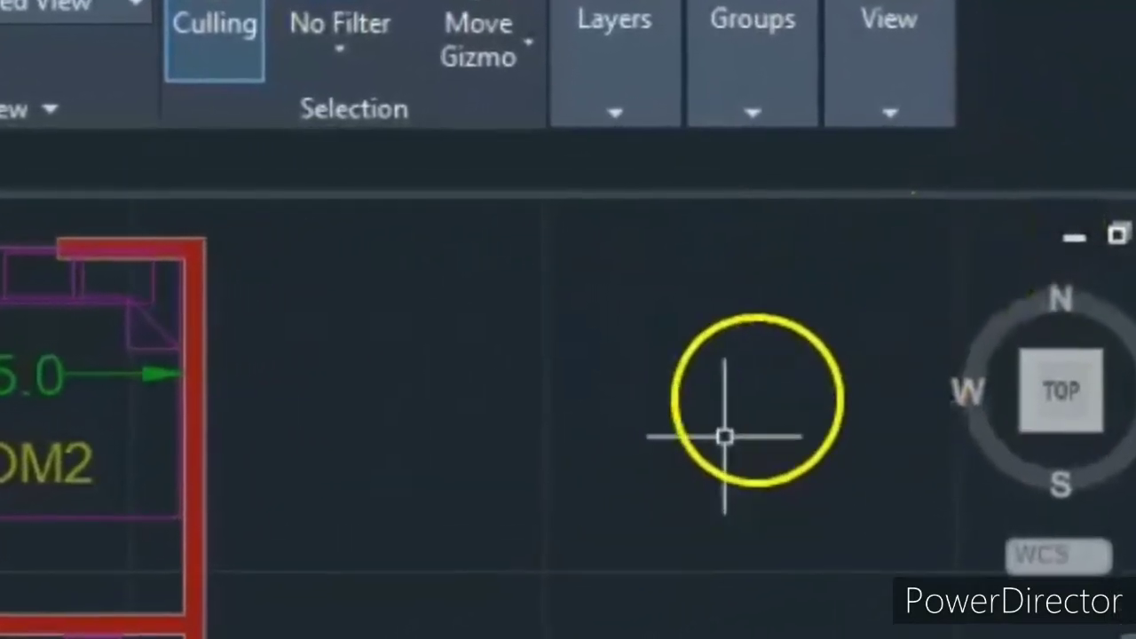
left_click(756, 403)
left_click(738, 341)
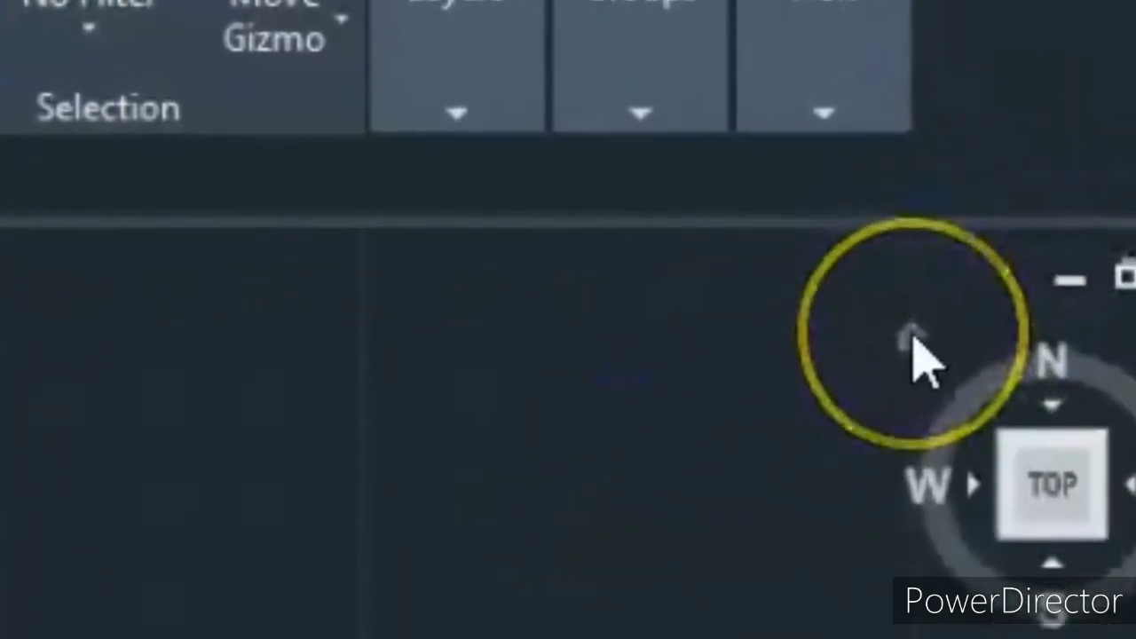
left_click(914, 344)
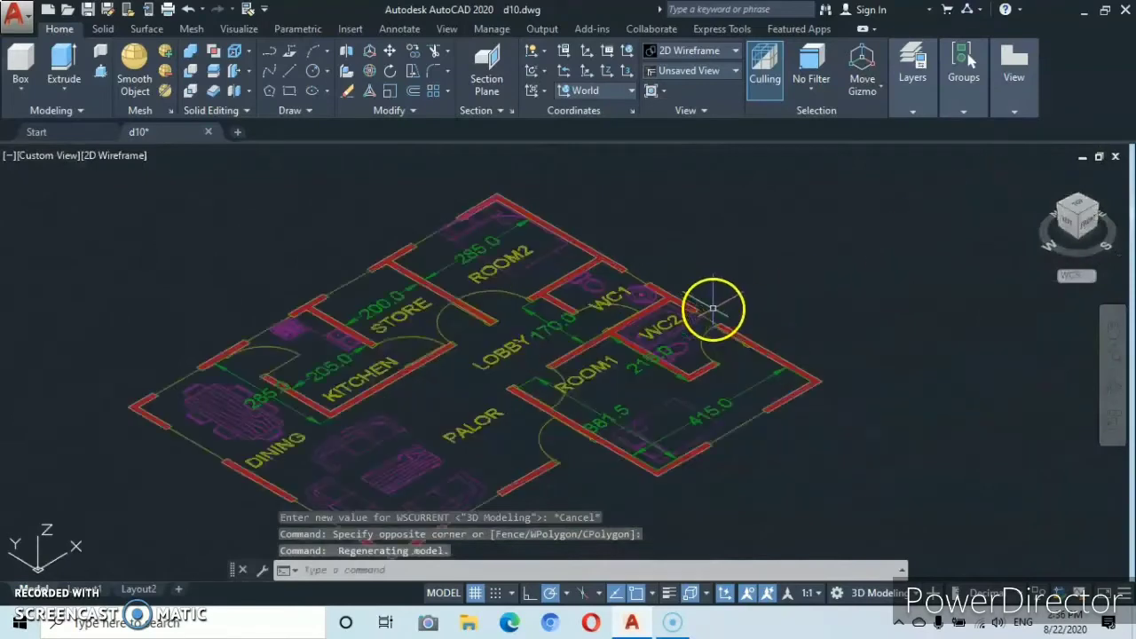
middle_click_drag(651, 352, 703, 292)
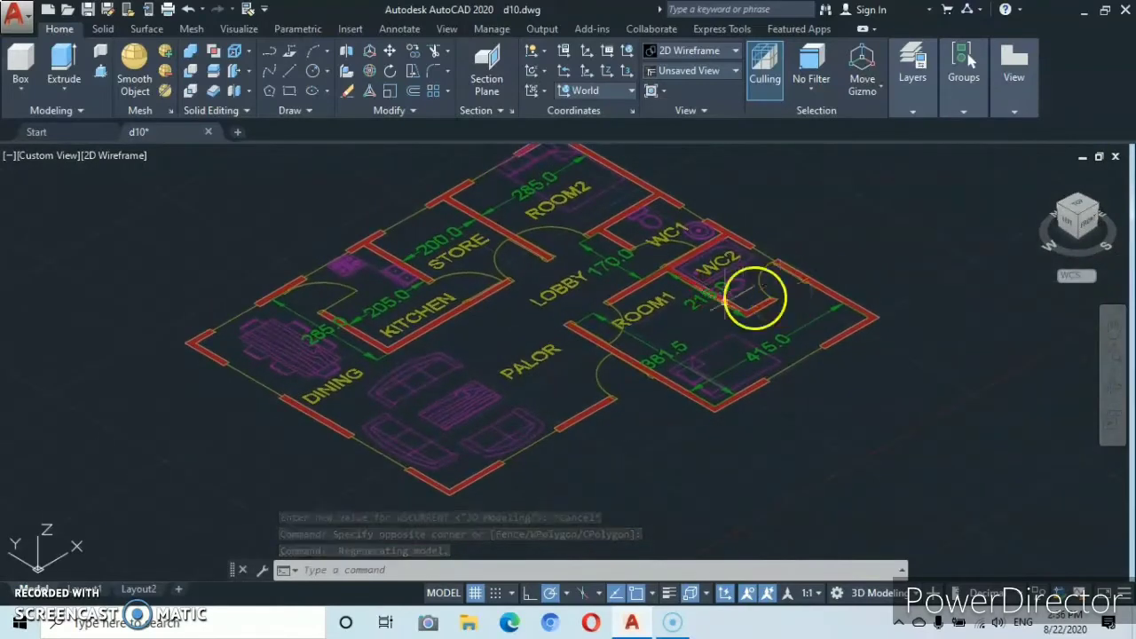
middle_click_drag(735, 286, 728, 321)
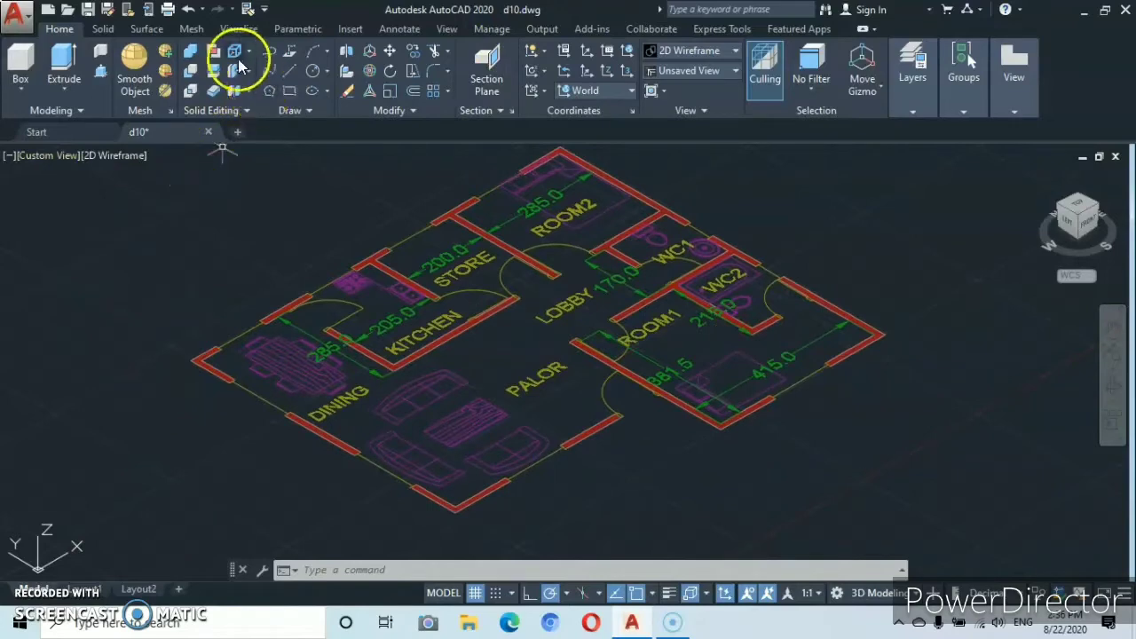
Trace the outer edge of the exterior walls corner by corner, including the ROOM1 projection, with a closed polyline.
left_click(267, 54)
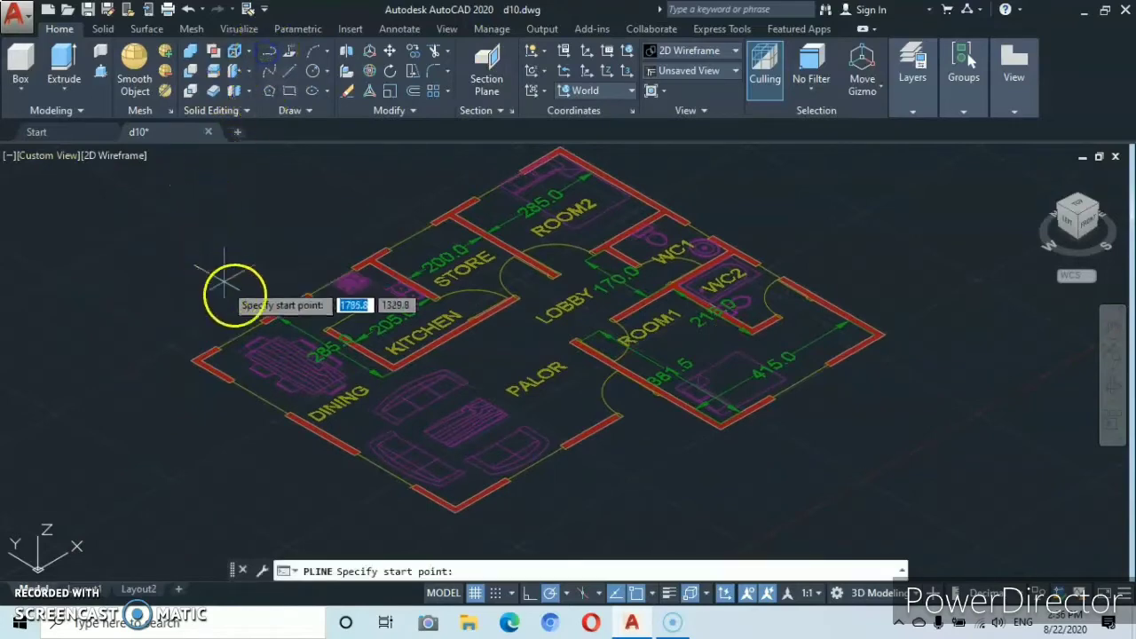
left_click(190, 360)
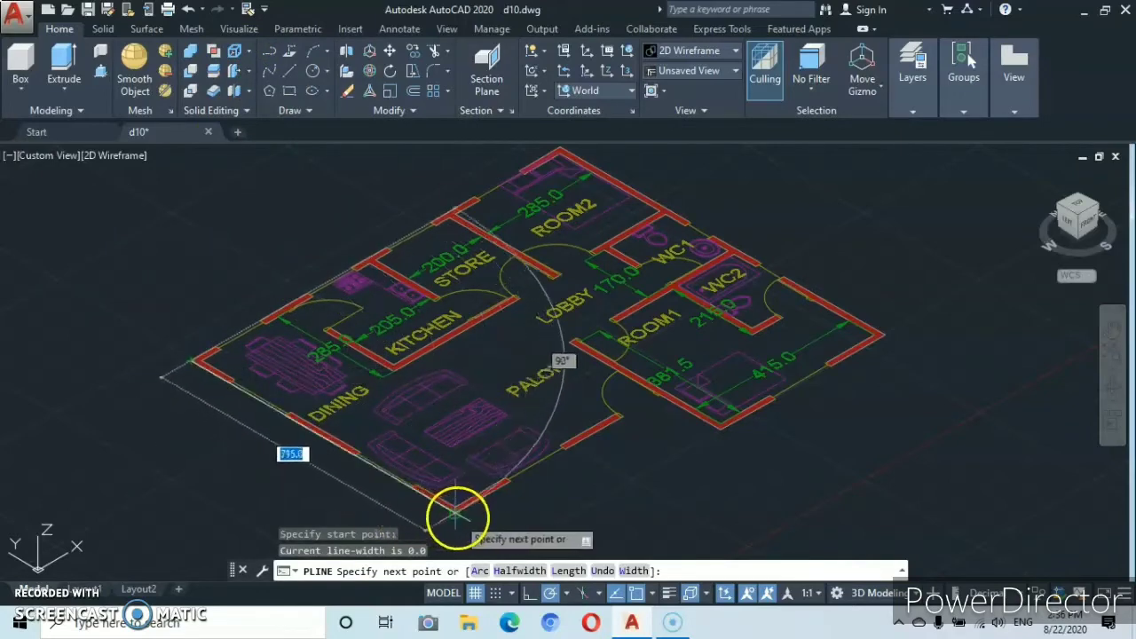
left_click(454, 515)
scroll(627, 414, "up", 5)
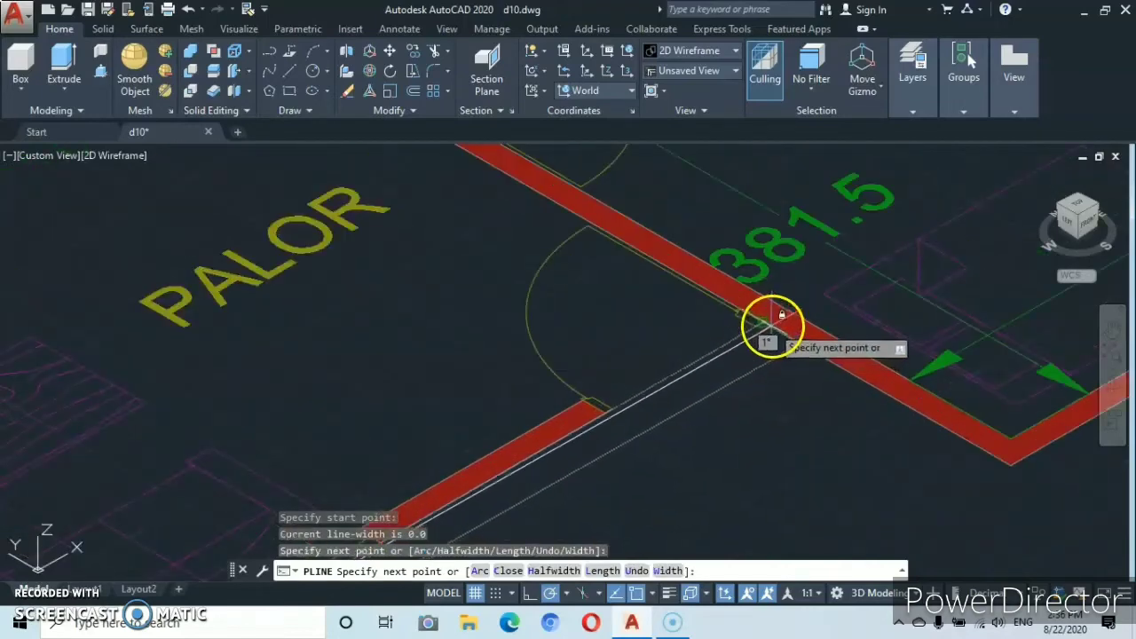
left_click(762, 326)
scroll(888, 418, "down", 4)
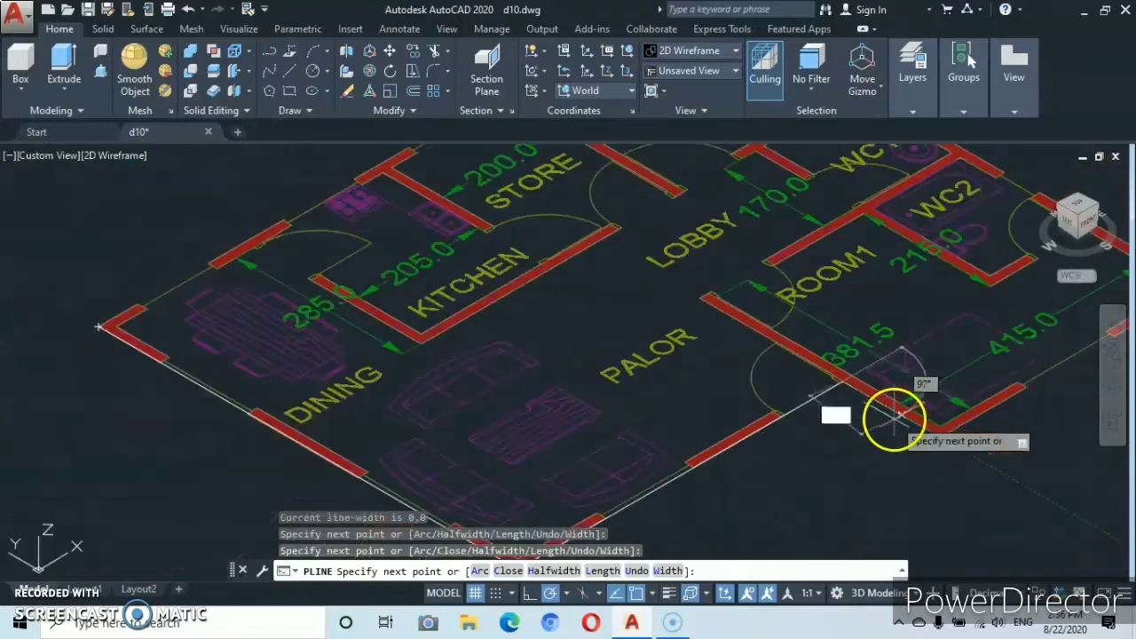
middle_click_drag(823, 419, 524, 419)
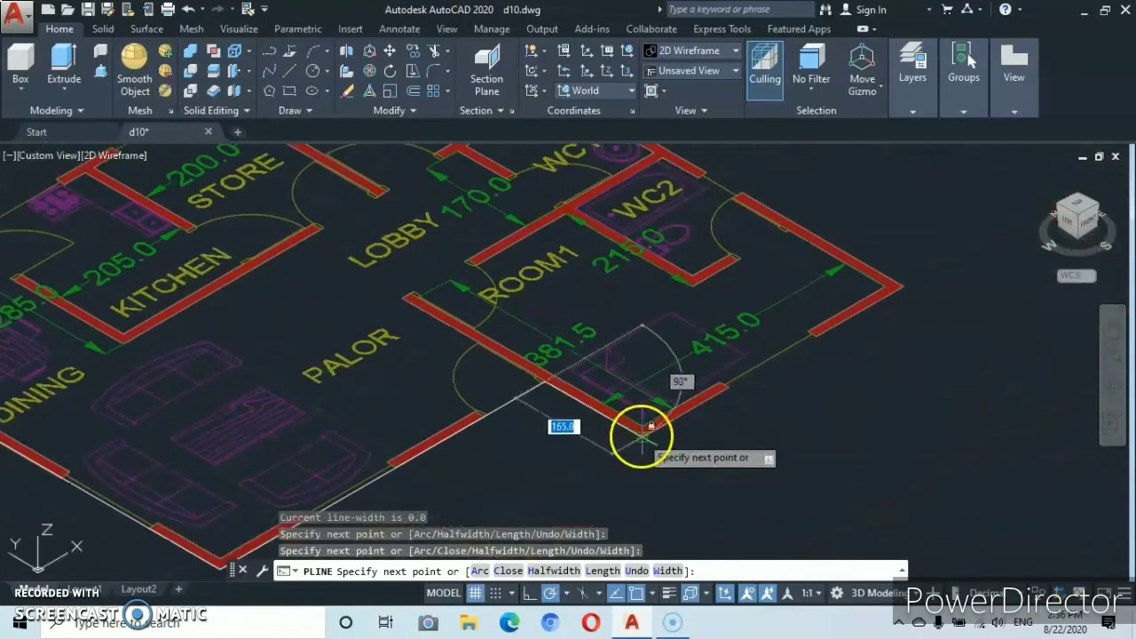
left_click(902, 286)
middle_click_drag(807, 234, 857, 438)
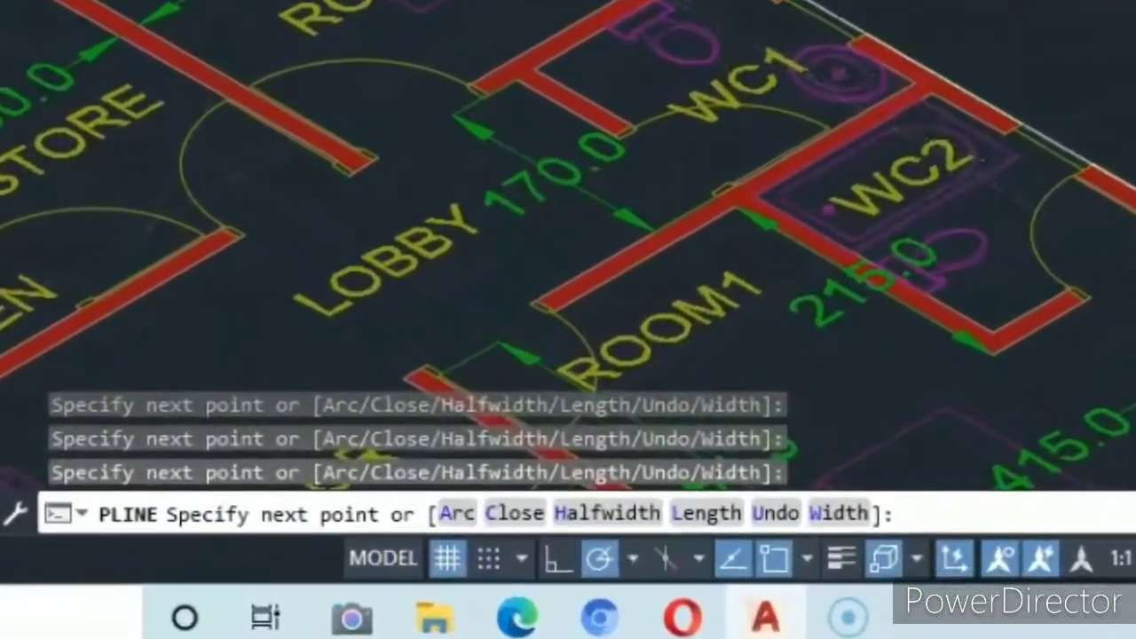
middle_click_drag(727, 201, 1079, 45)
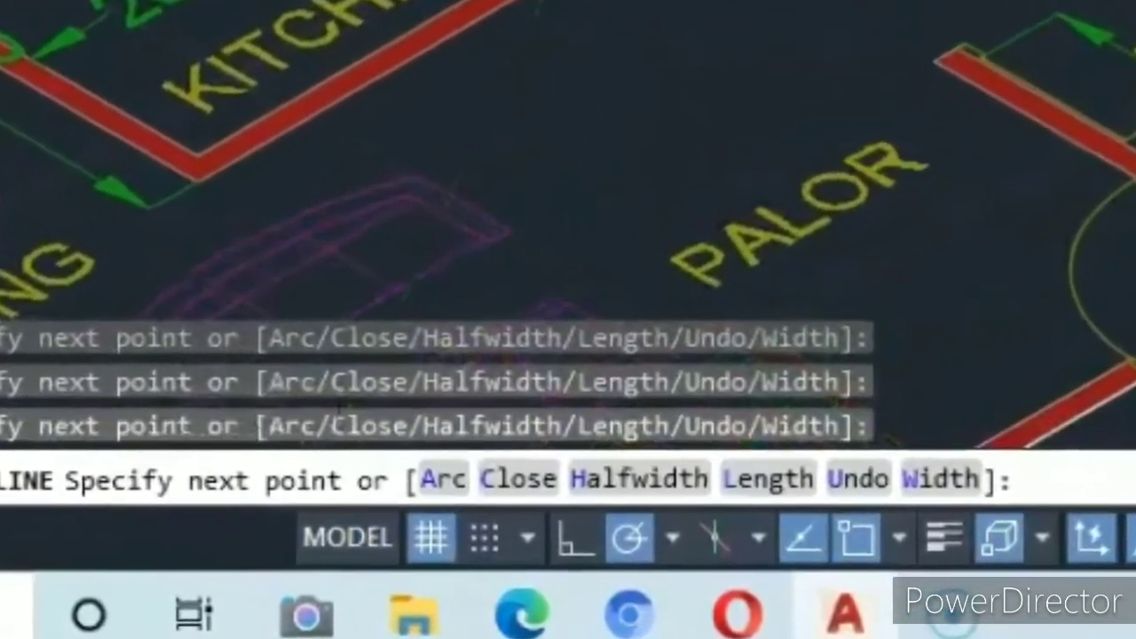
middle_click_drag(551, 390, 568, 80)
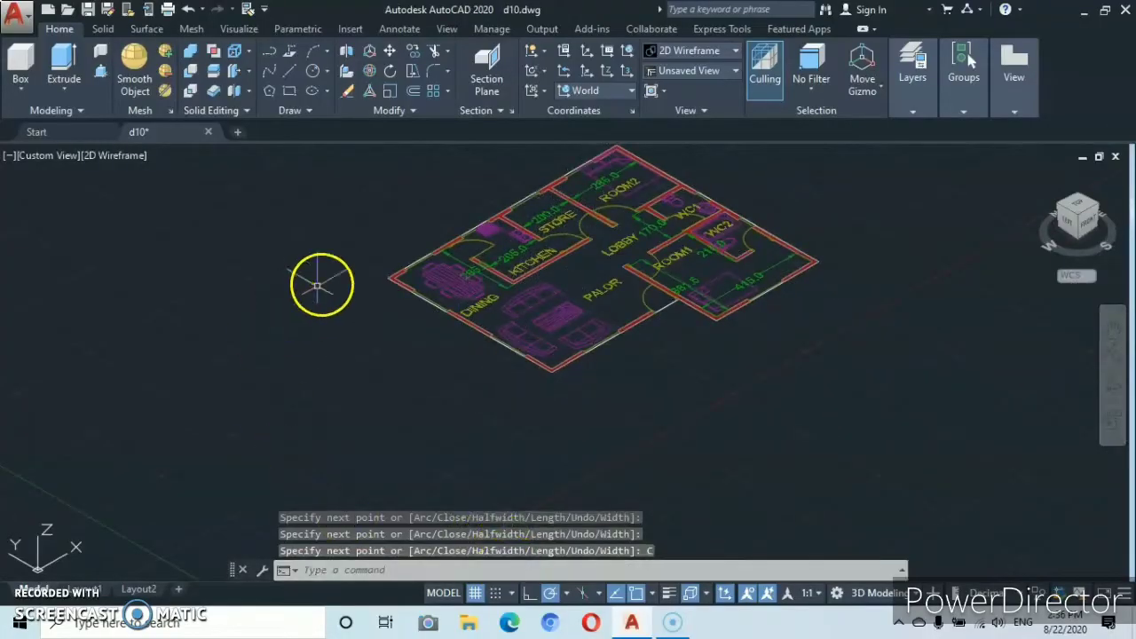
scroll(558, 261, "up", 3)
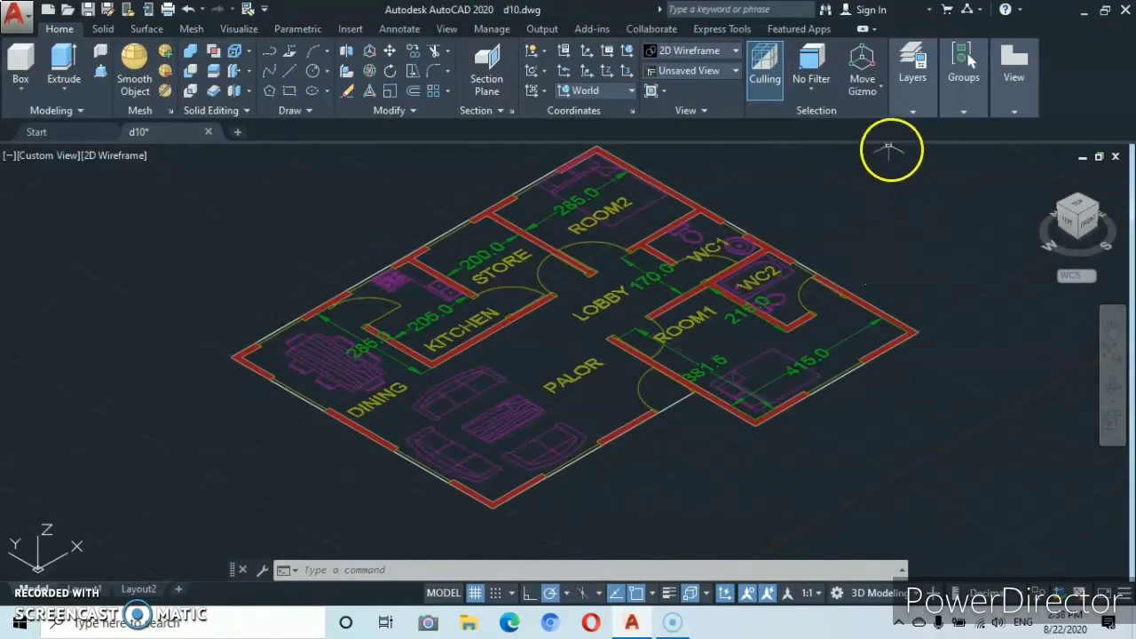
Freeze layers 0, blocks, Defpoints, dimensions, doors and window, and hatching together, leaving only walls thawed, and close the layer manager.
left_click(911, 112)
left_click(913, 112)
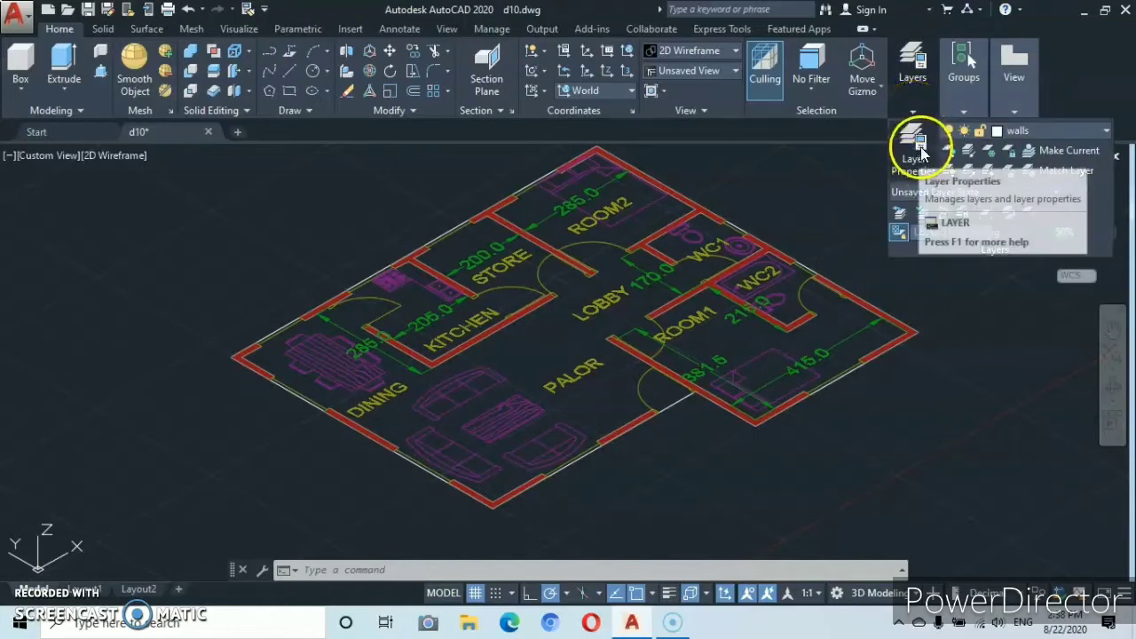
left_click(913, 153)
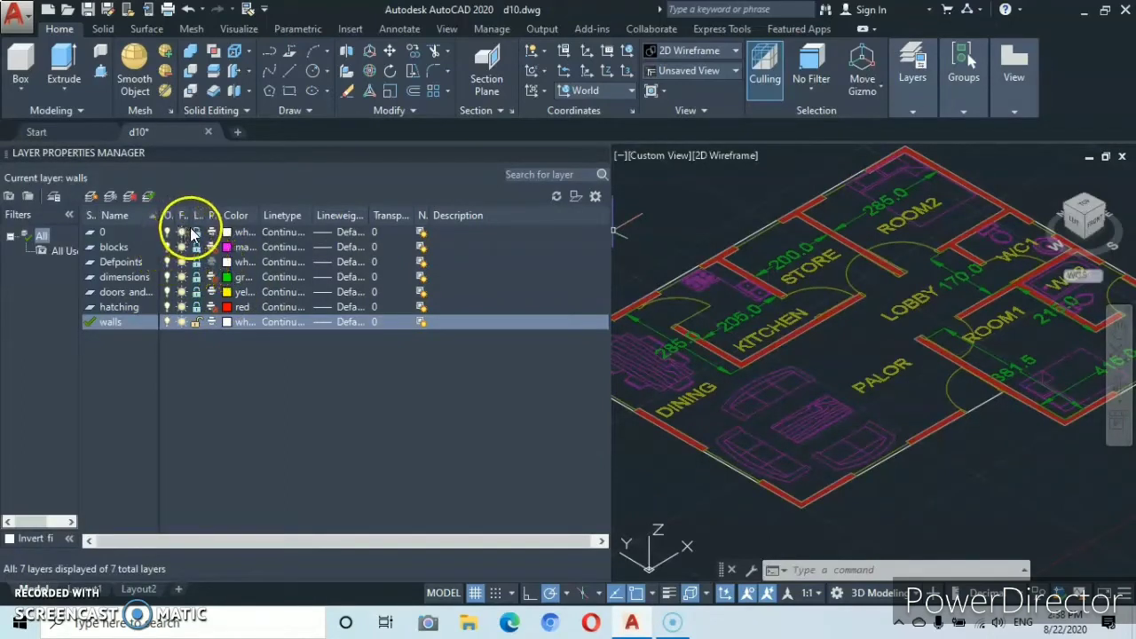
left_click_drag(189, 234, 190, 309)
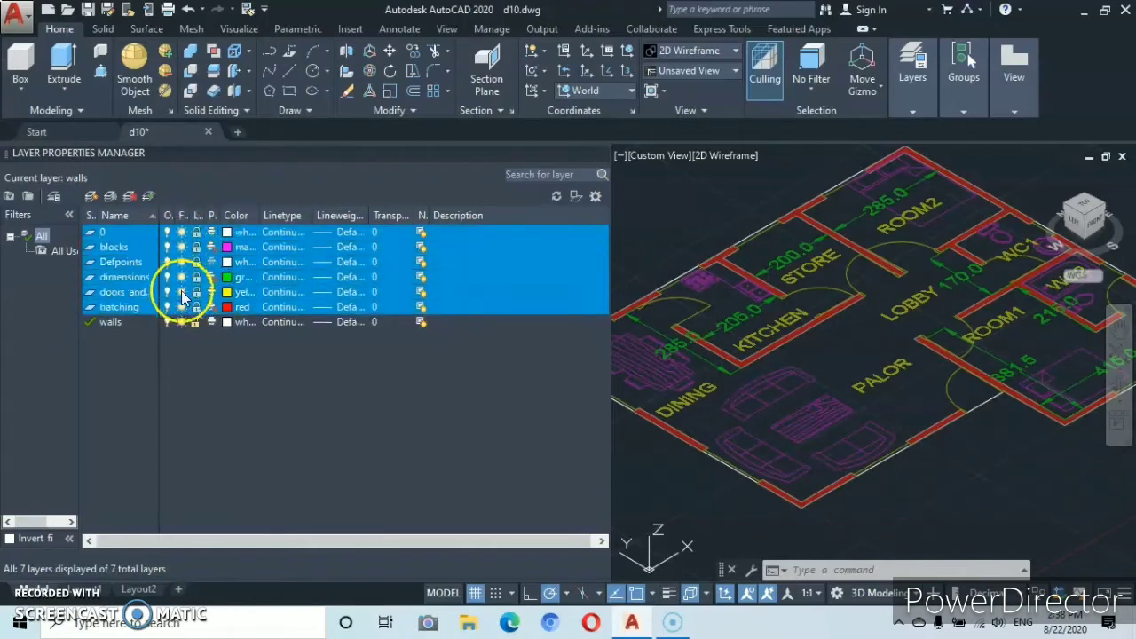
left_click(181, 306)
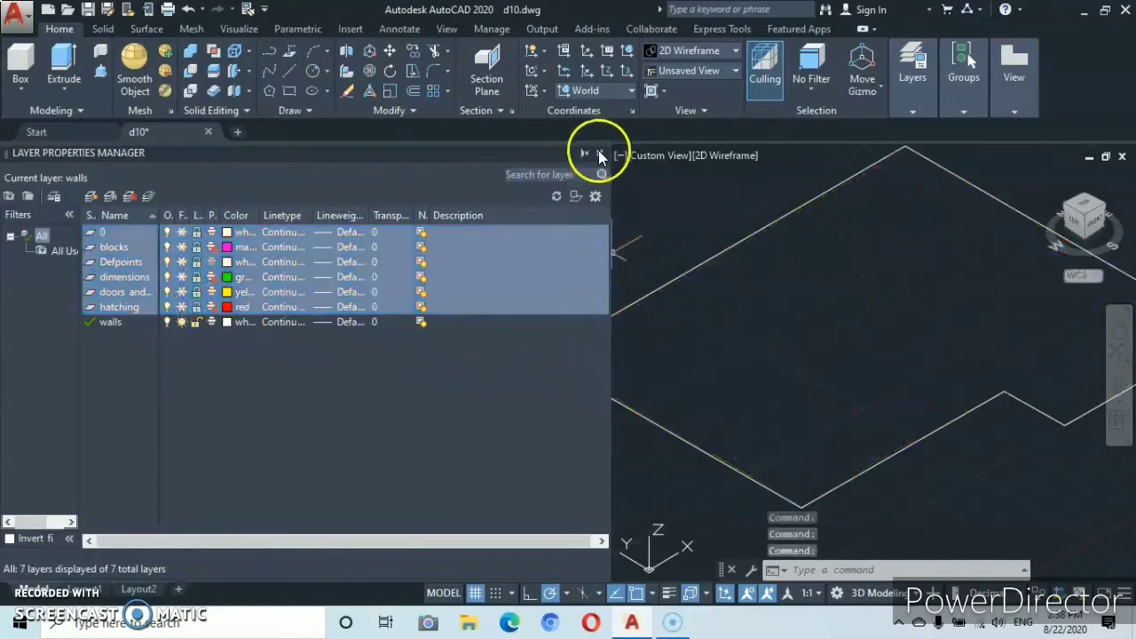
left_click(599, 154)
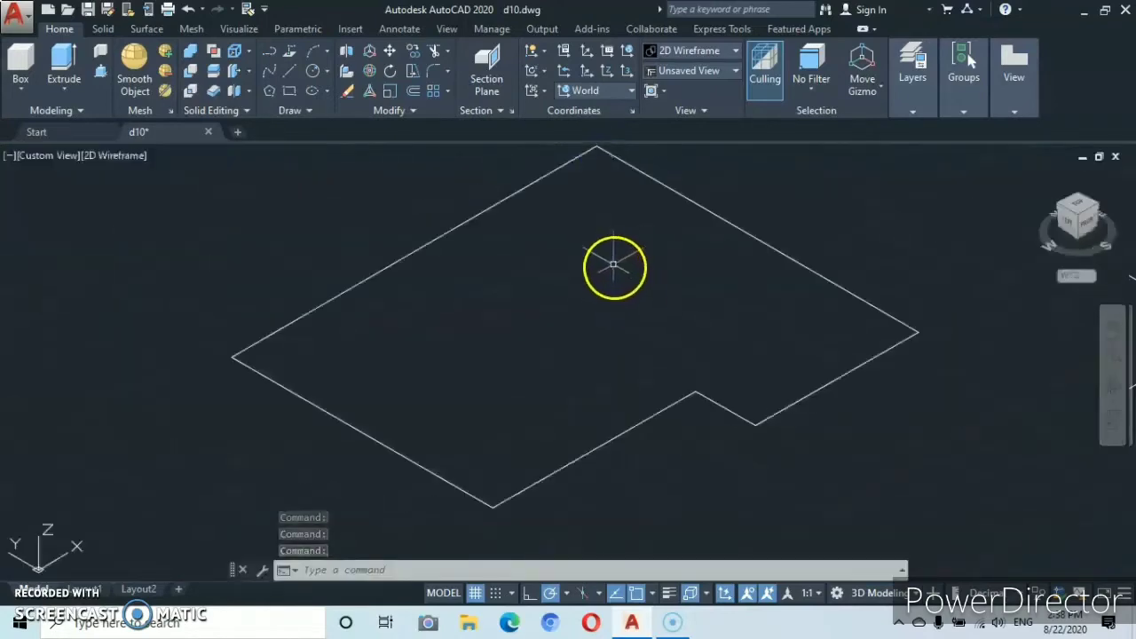
Offset the exterior wall outline 15 units inward to form the inner face of the walls.
middle_click_drag(614, 265, 604, 284)
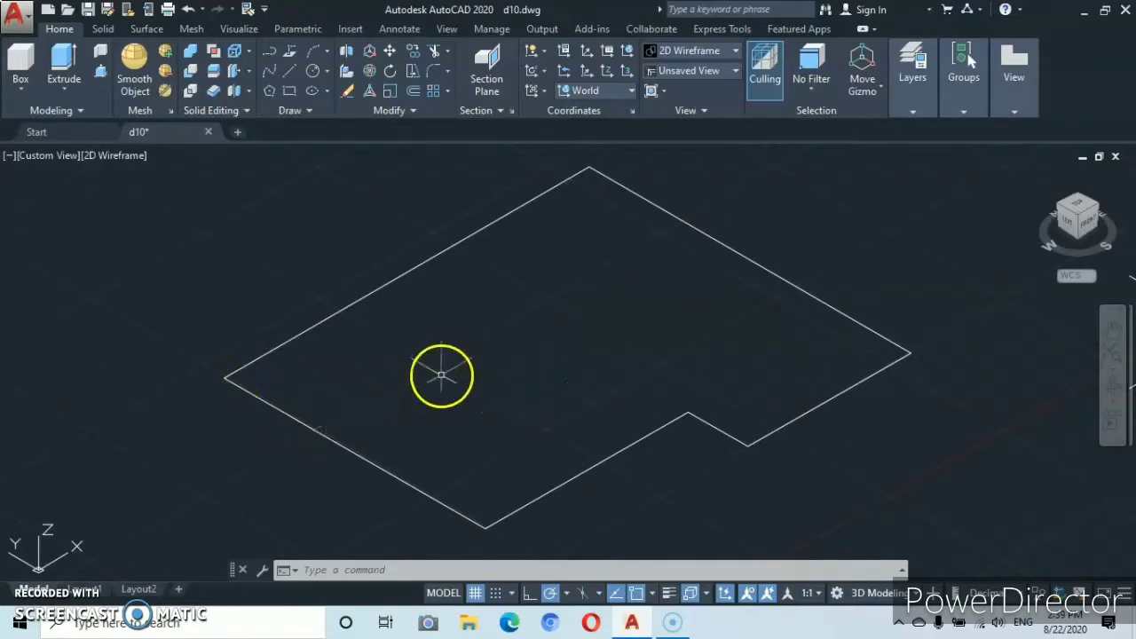
left_click(412, 91)
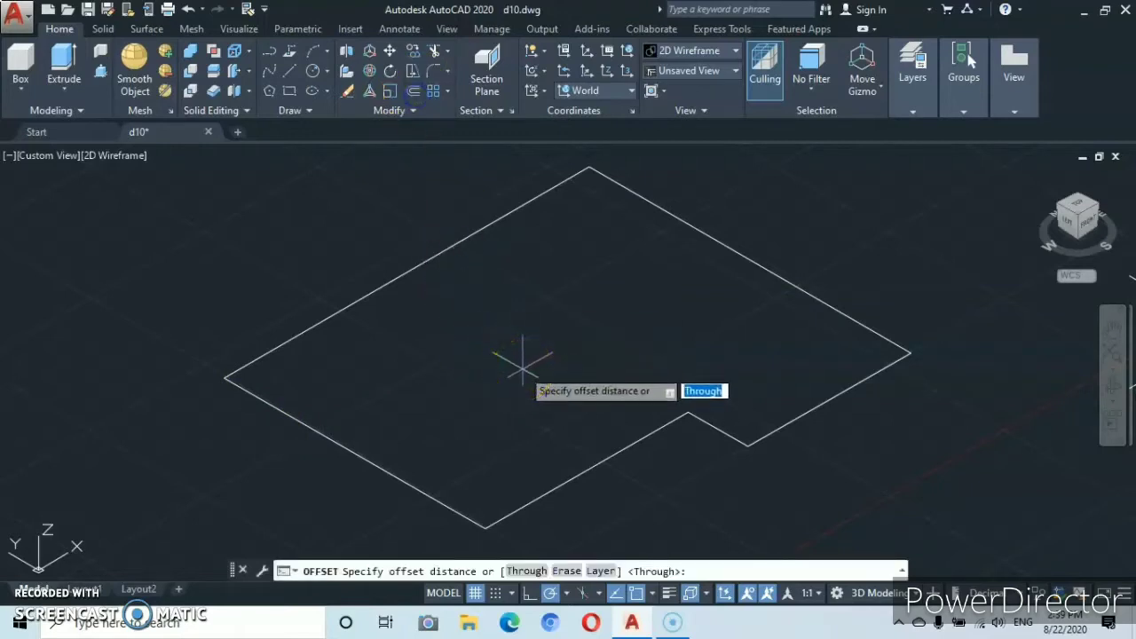
type("15")
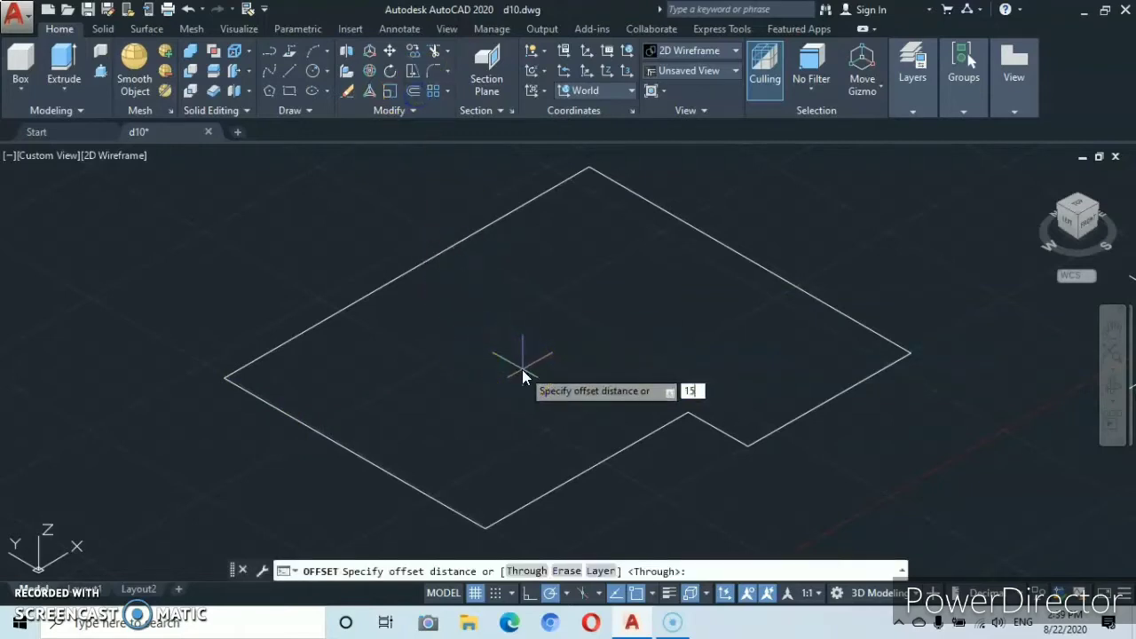
key("Return")
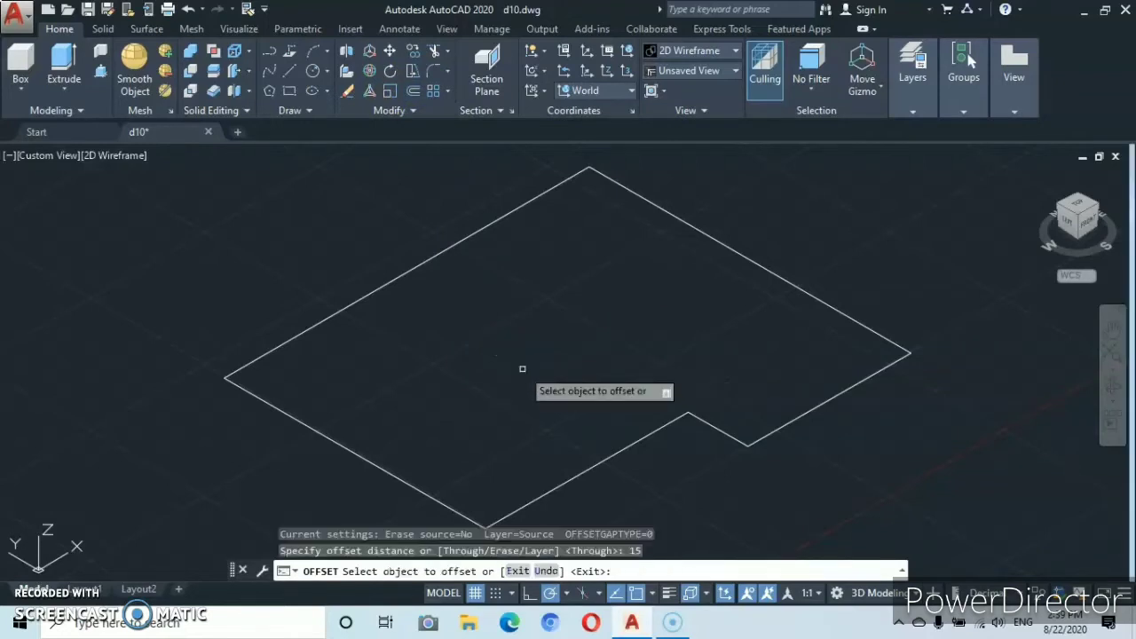
left_click(351, 451)
left_click(405, 415)
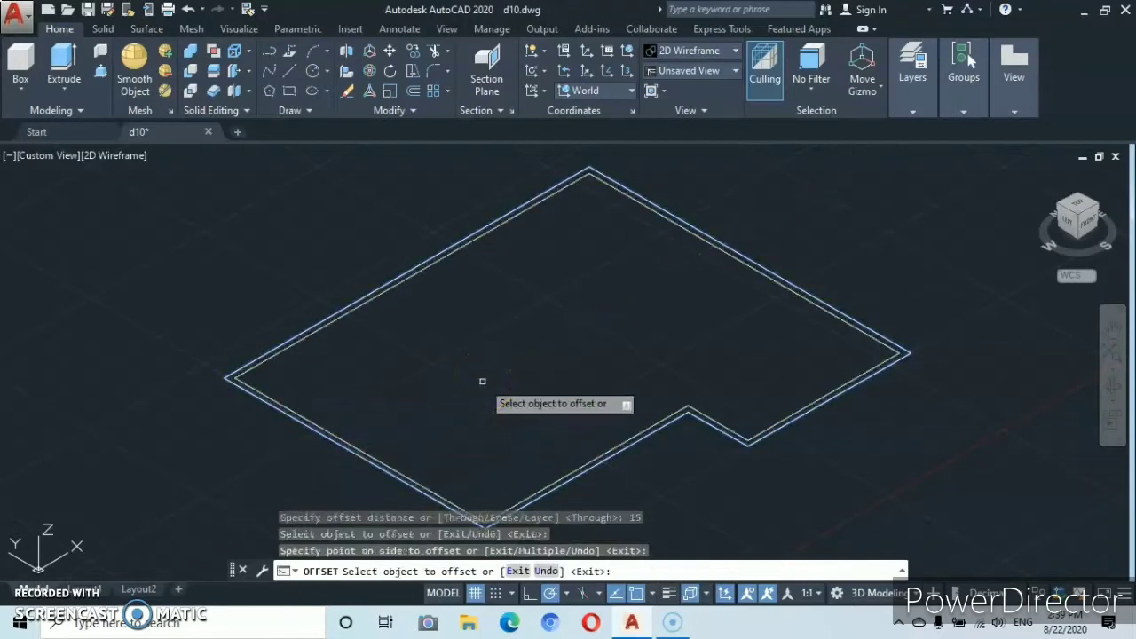
key("Escape")
Presspull the area between the two wall outlines up to a height of 300 and end the command.
scroll(488, 364, "up", 2)
scroll(496, 355, "down", 2)
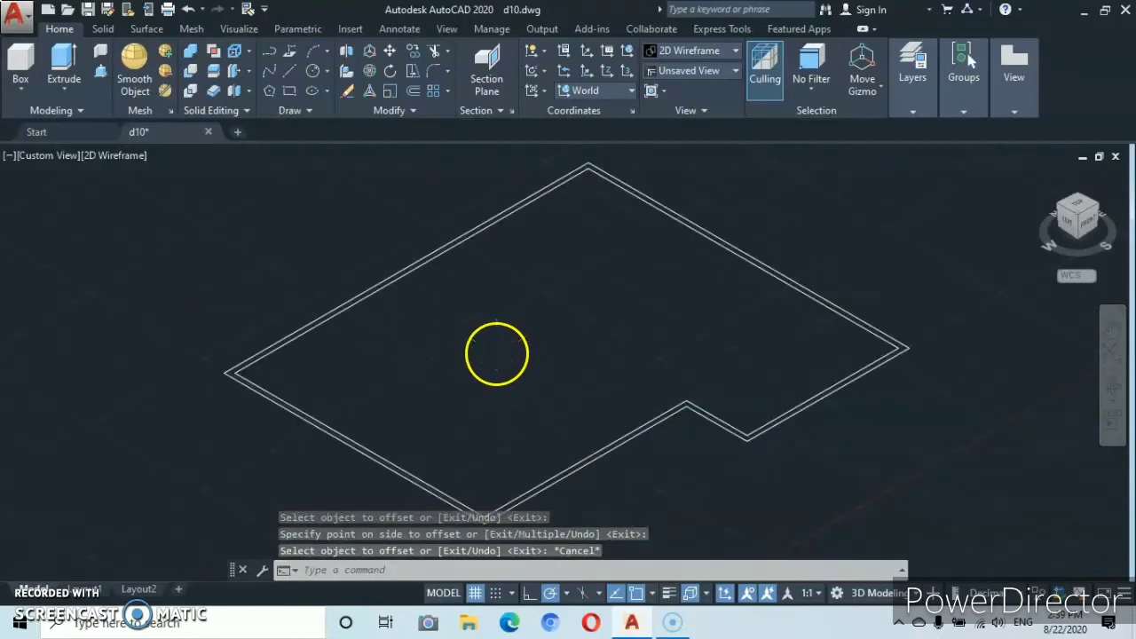
scroll(511, 346, "up", 2)
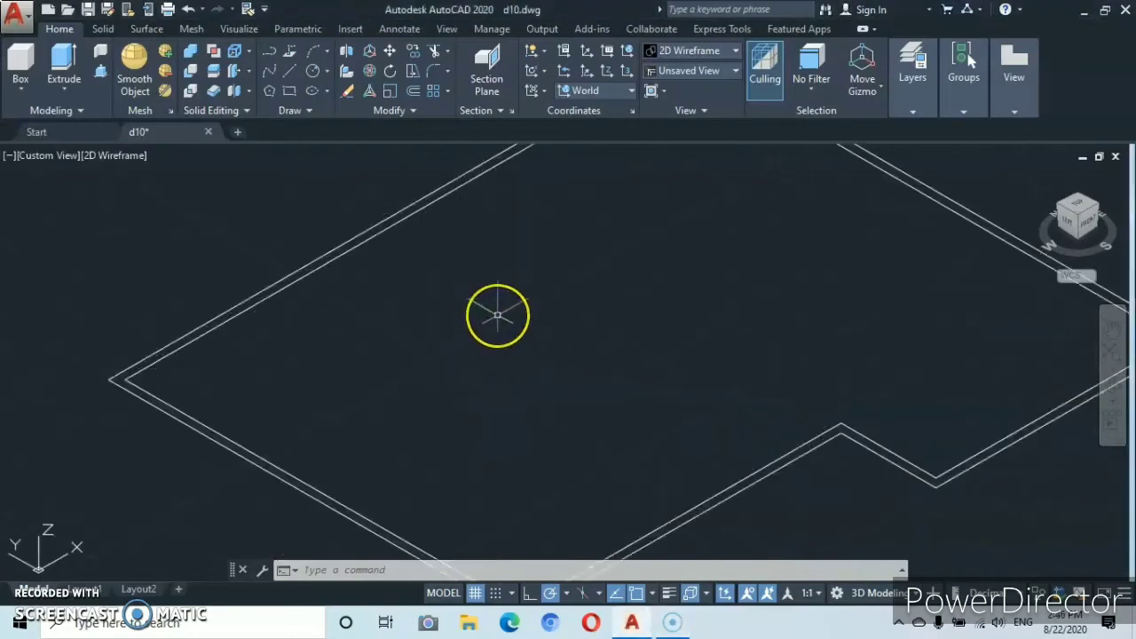
scroll(497, 315, "down", 2)
mouse_move(497, 315)
middle_mouse_down()
mouse_move(417, 322)
mouse_move(479, 352)
middle_mouse_up()
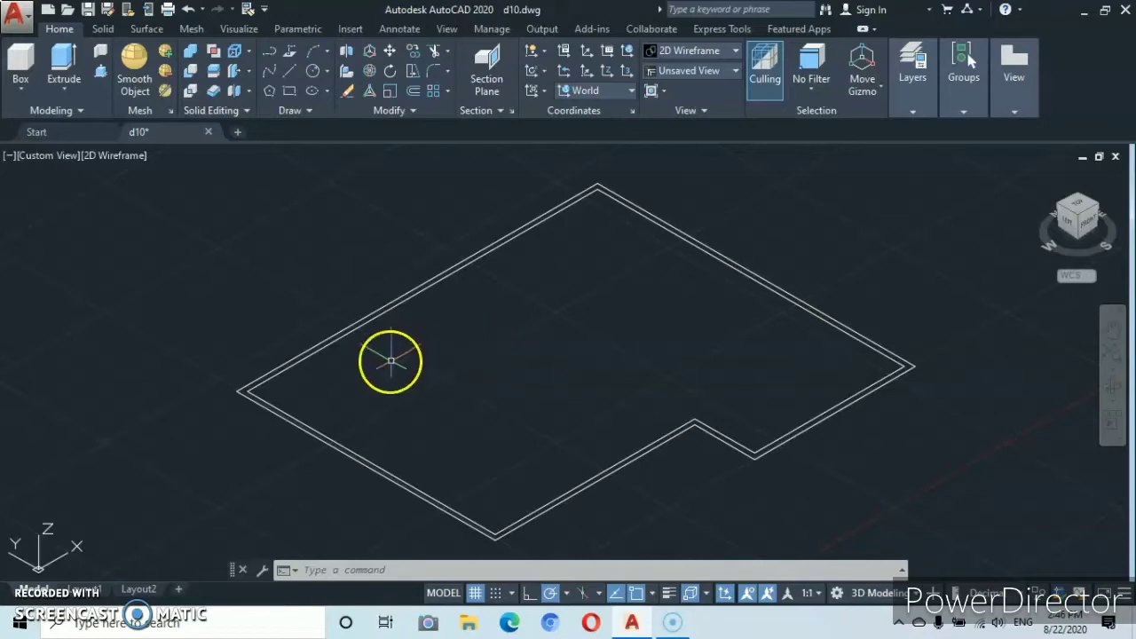
scroll(284, 382, "up", 3)
mouse_move(272, 385)
middle_mouse_down()
mouse_move(310, 404)
mouse_move(374, 398)
middle_mouse_up()
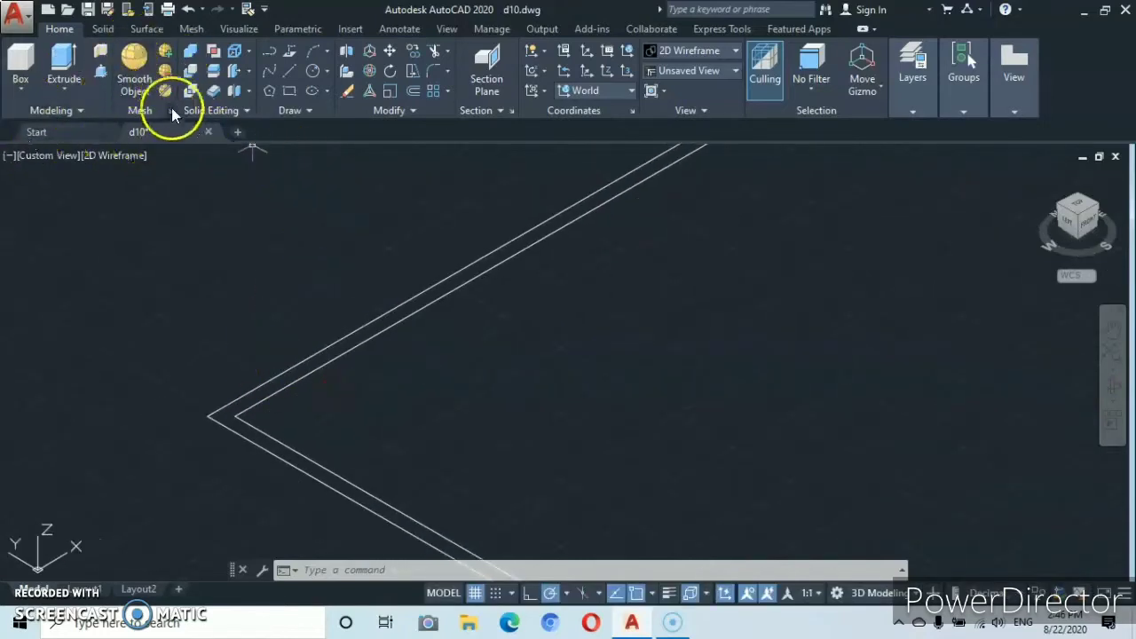
left_click(100, 75)
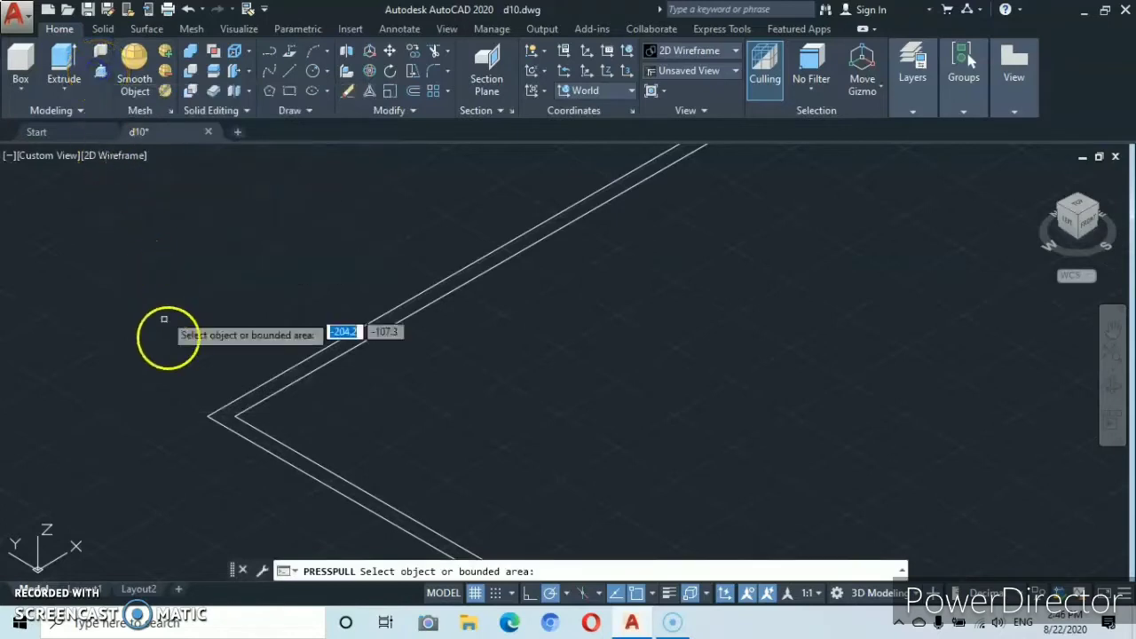
left_click(226, 415)
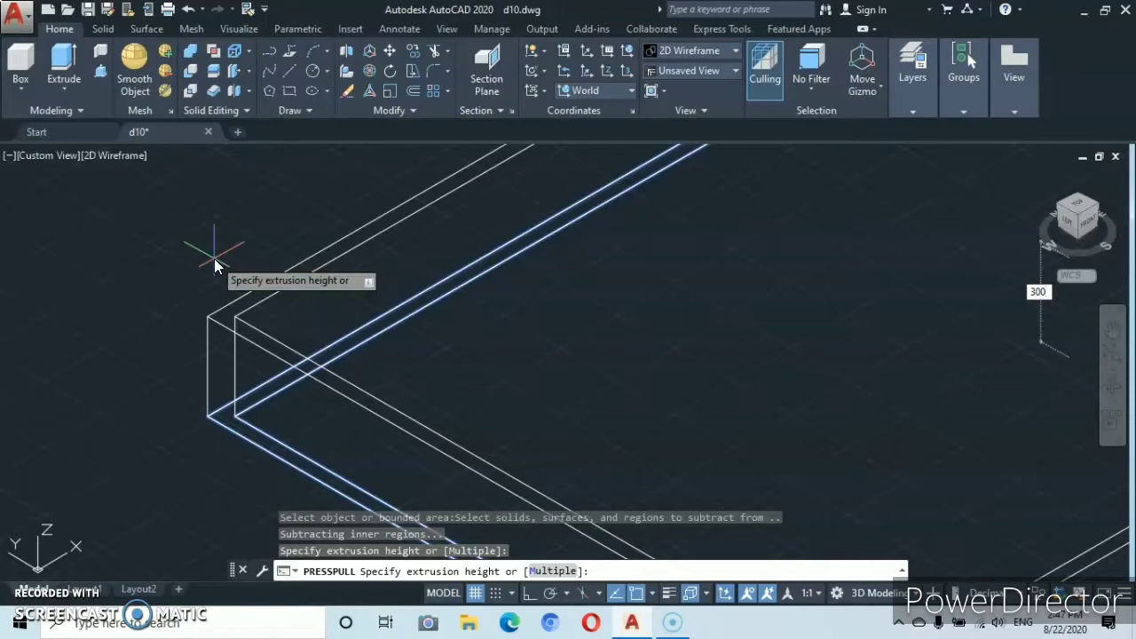
key("Return")
scroll(412, 346, "down", 6)
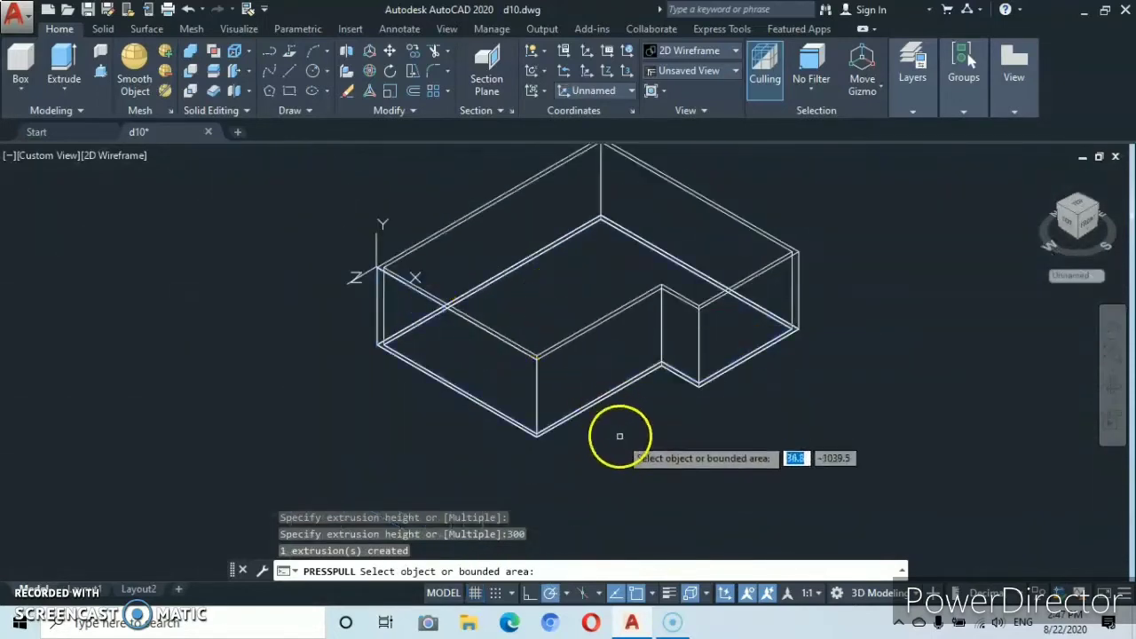
key("Return")
Display the extruded exterior walls in the Shaded visual style and inspect them.
middle_click_drag(542, 305, 463, 371)
scroll(477, 355, "up", 2)
scroll(484, 362, "down", 2)
scroll(485, 362, "up", 2)
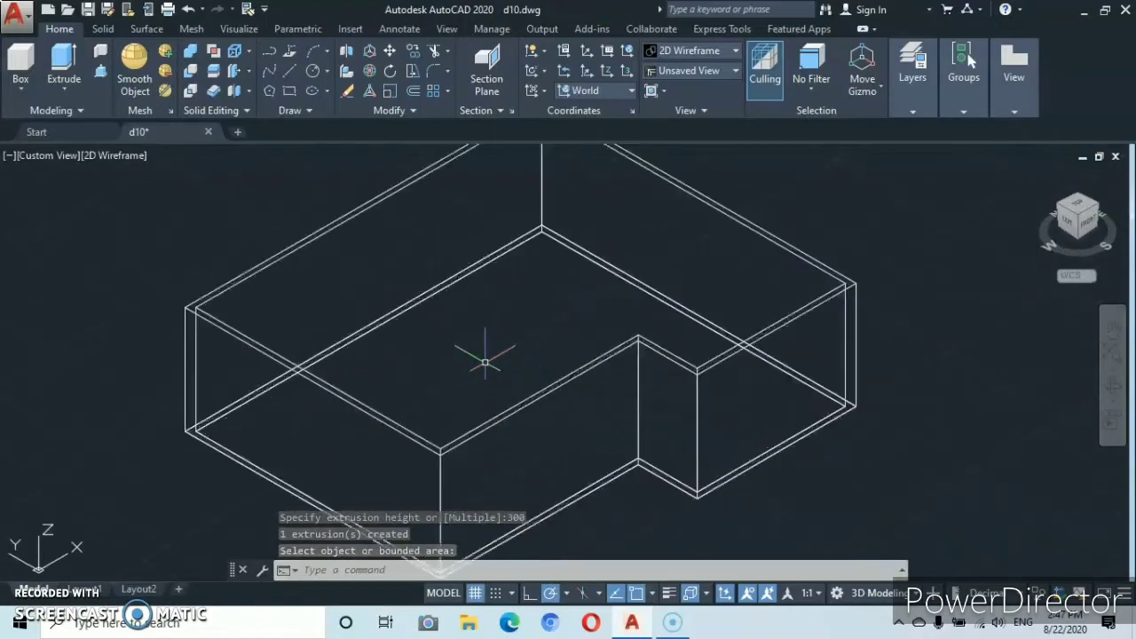
scroll(487, 359, "down", 1)
scroll(479, 378, "up", 1)
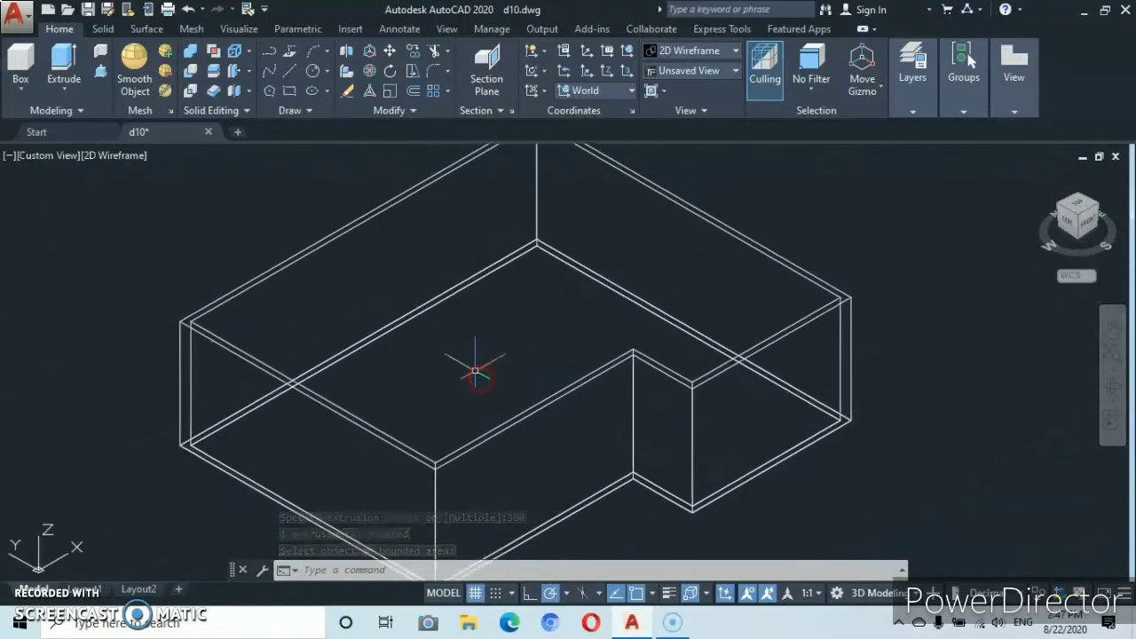
scroll(475, 372, "down", 2)
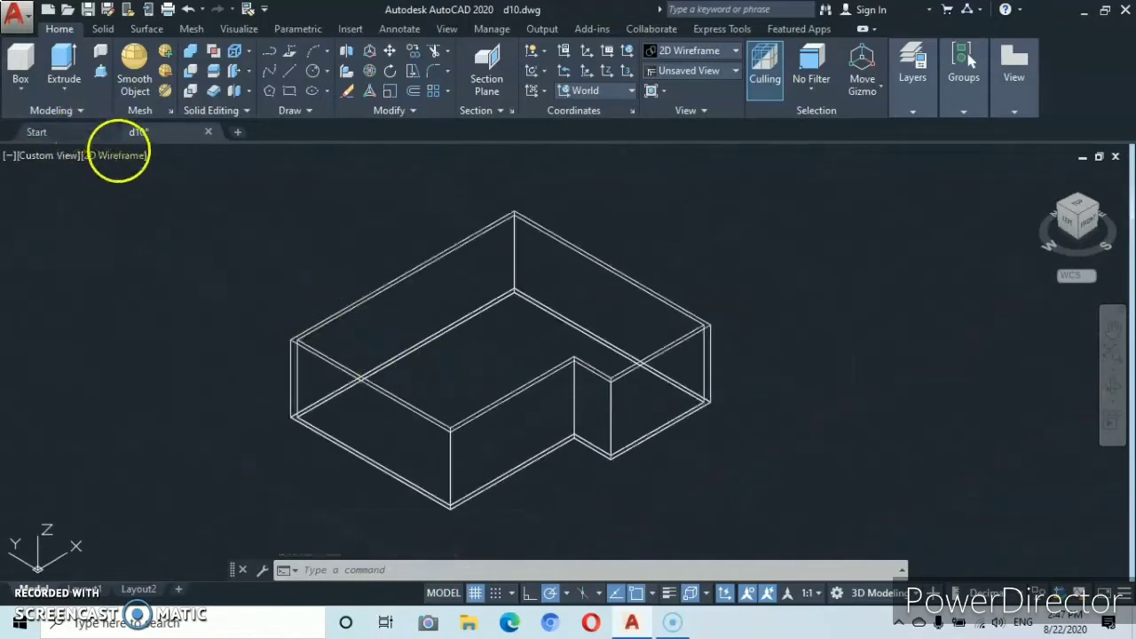
left_click(121, 155)
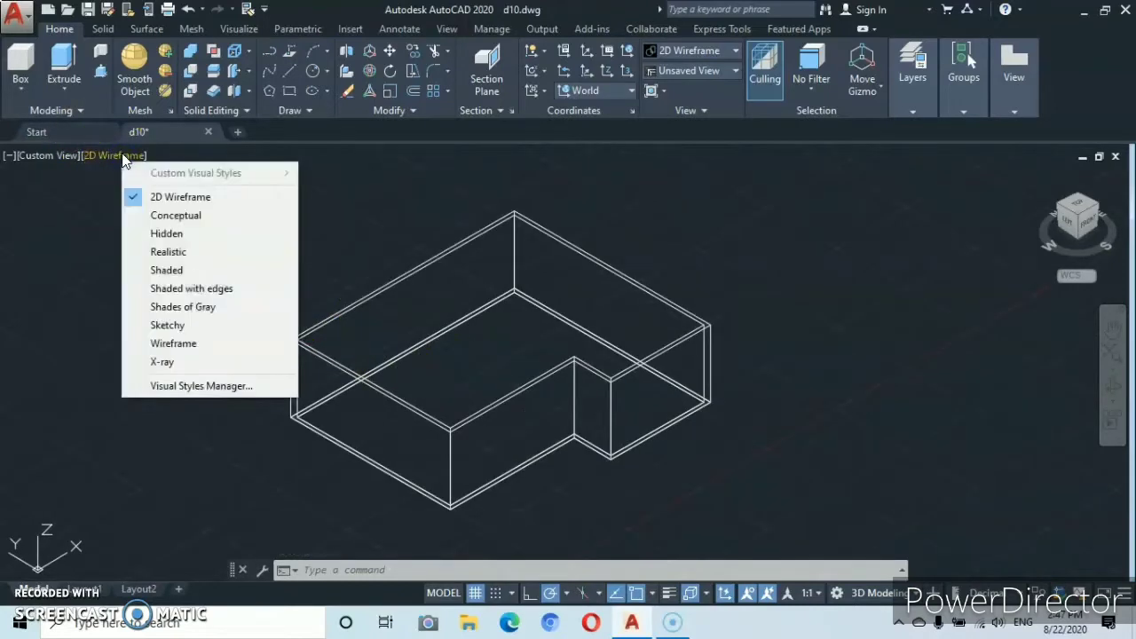
left_click(170, 271)
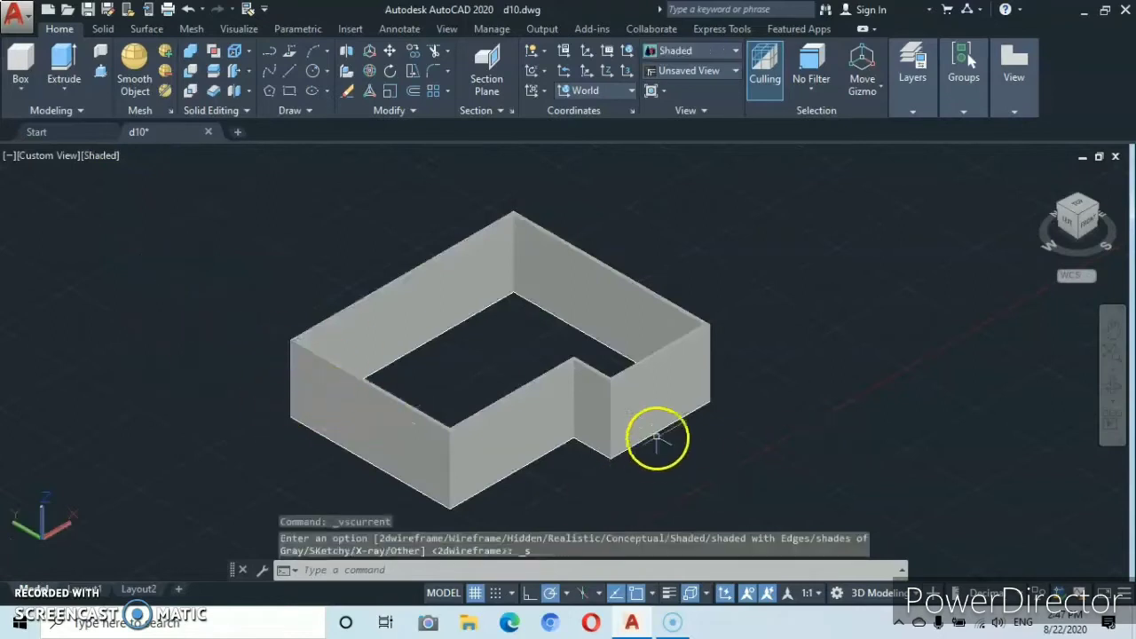
scroll(541, 387, "up", 1)
scroll(542, 387, "down", 2)
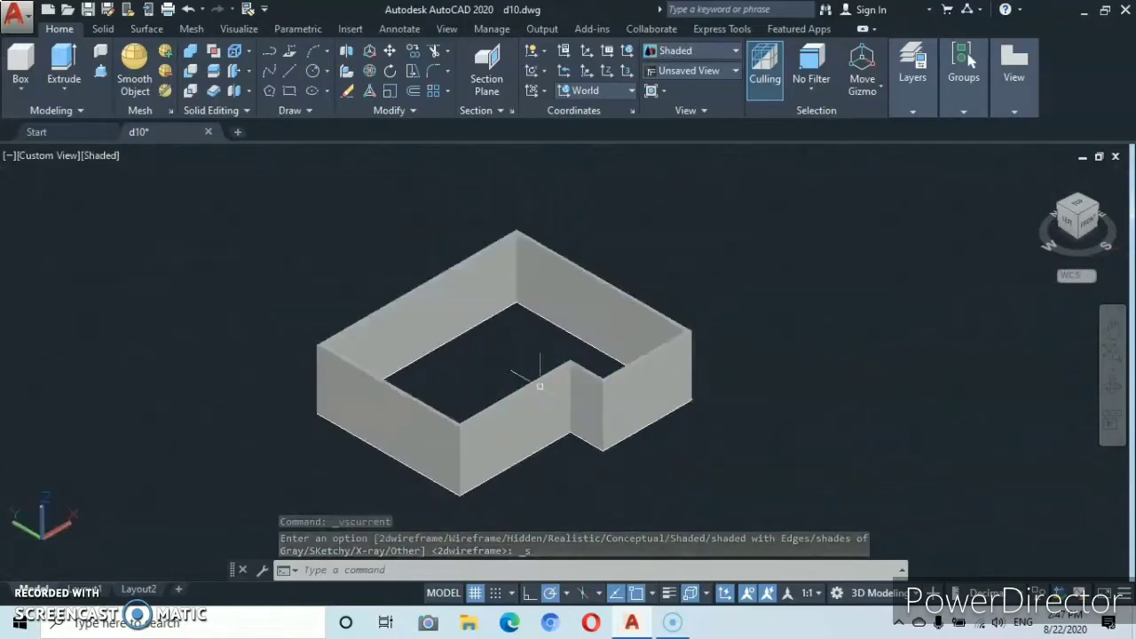
scroll(540, 386, "up", 2)
scroll(540, 386, "down", 2)
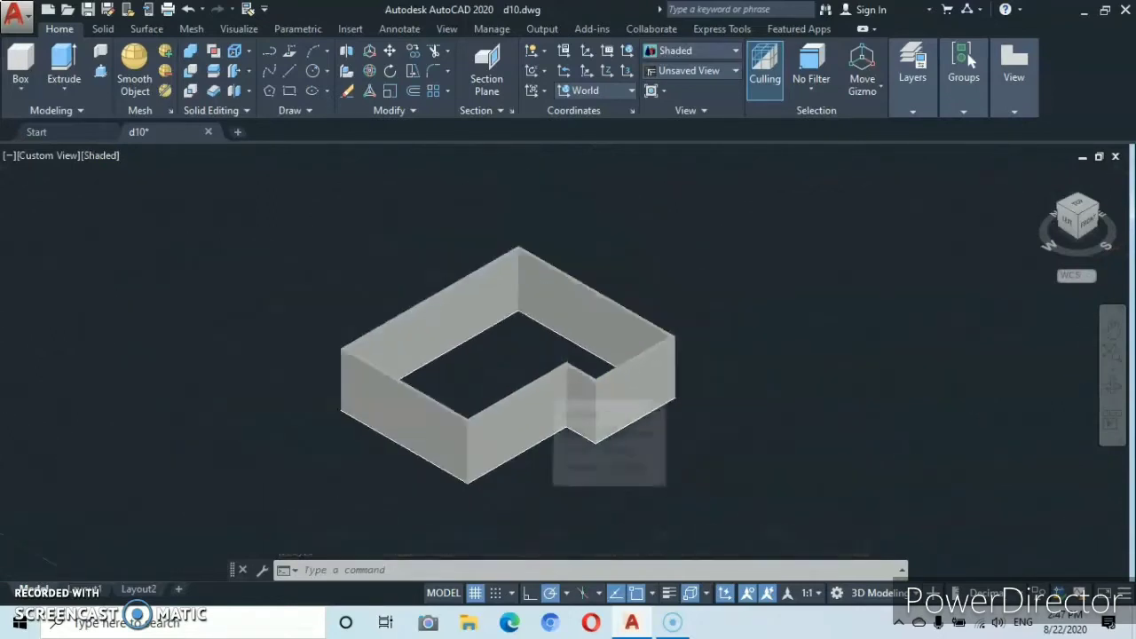
scroll(538, 384, "up", 2)
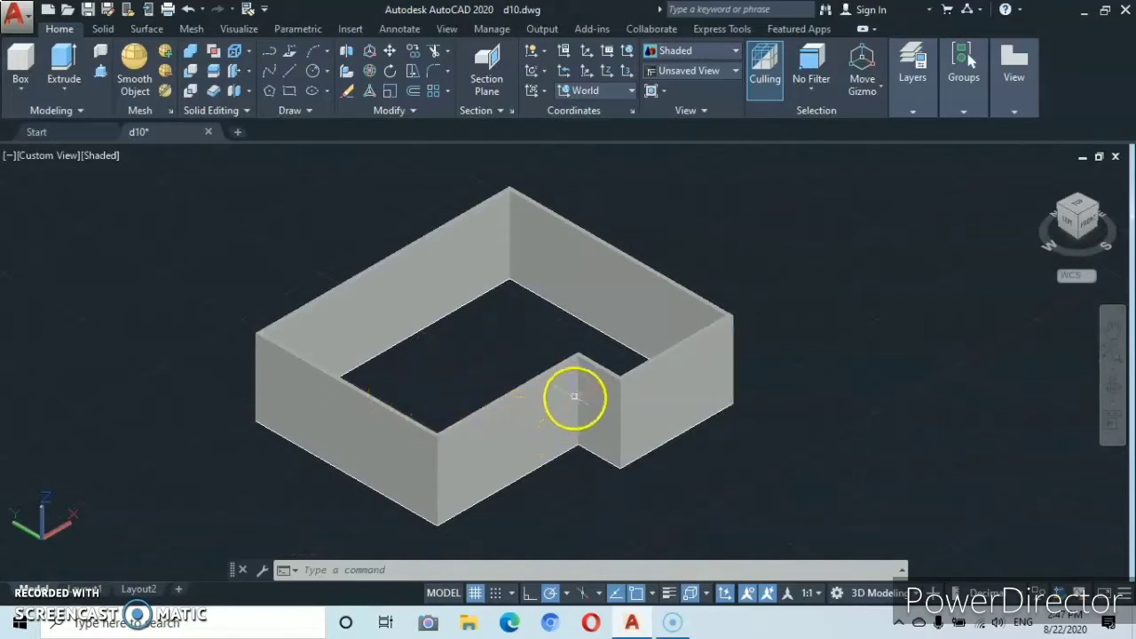
middle_click_drag(507, 449, 507, 425)
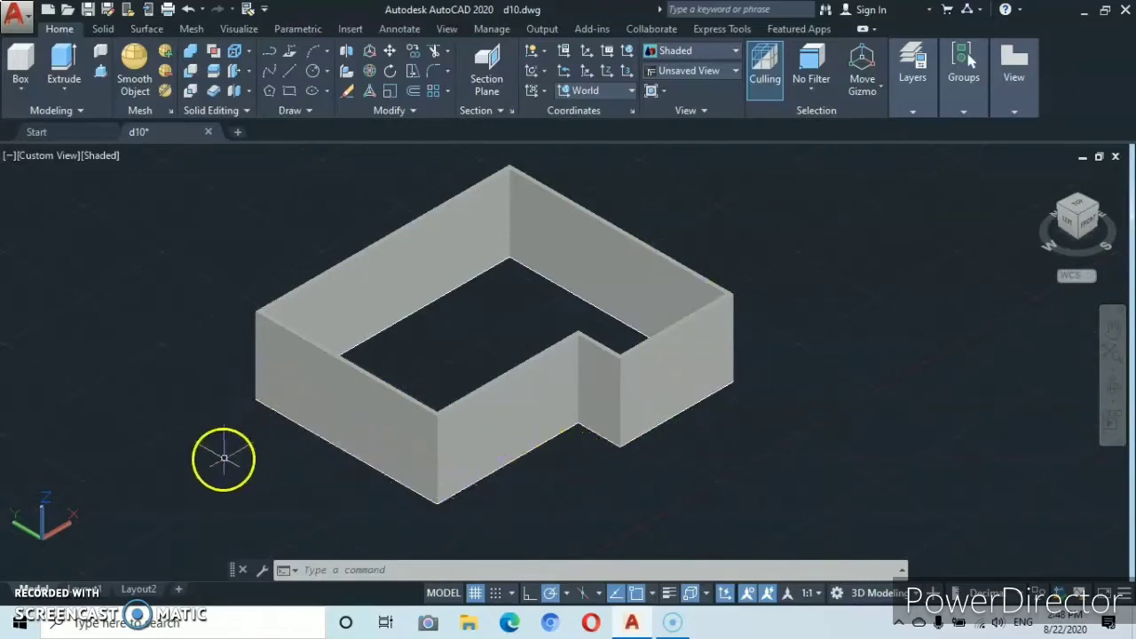
Return the wall model to the 2D Wireframe visual style.
left_click(101, 155)
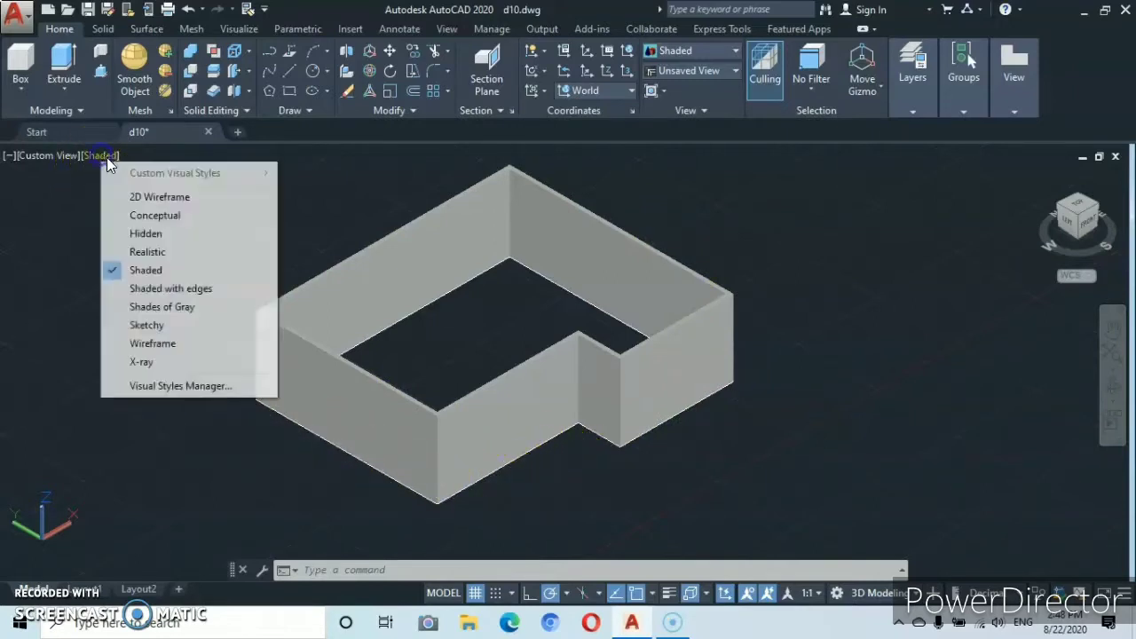
left_click(140, 204)
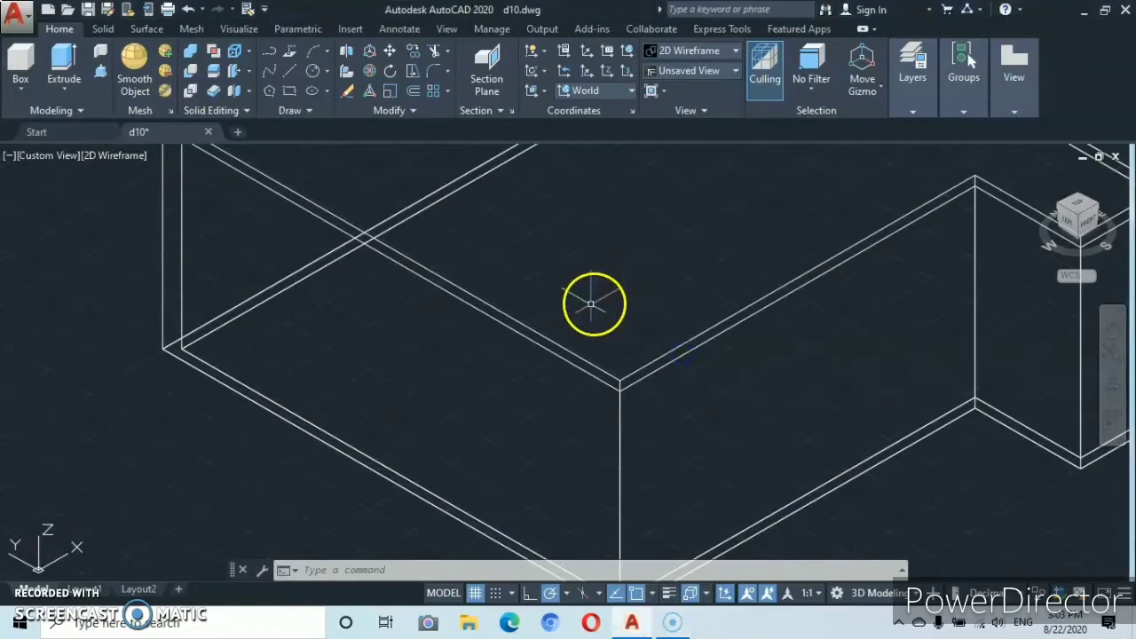
scroll(592, 305, "down", 3)
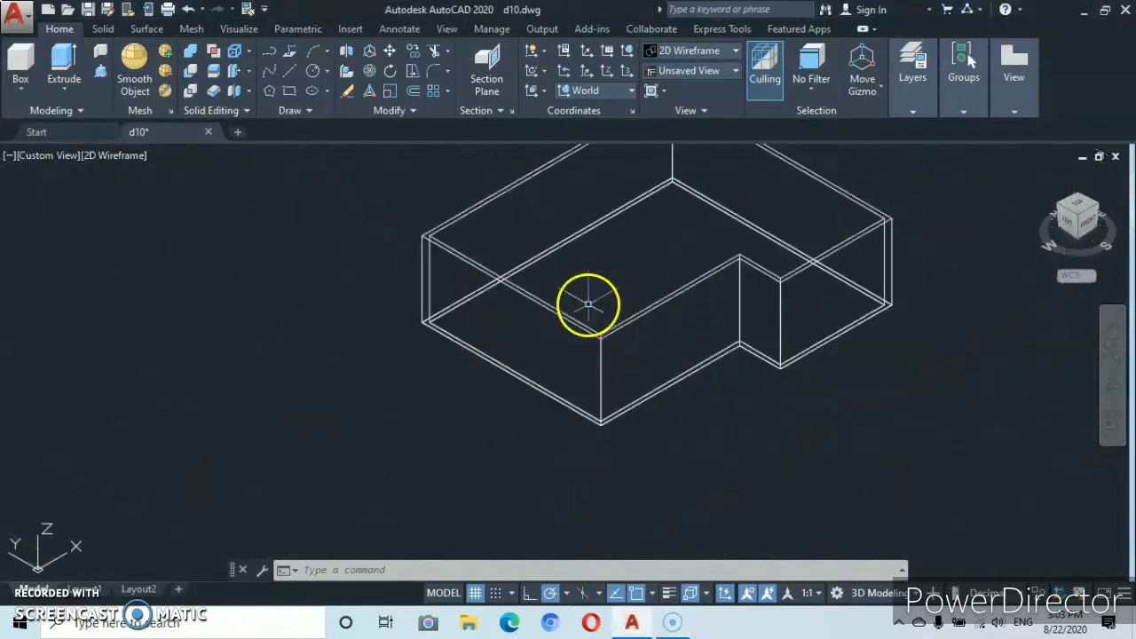
middle_click_drag(589, 305, 489, 381)
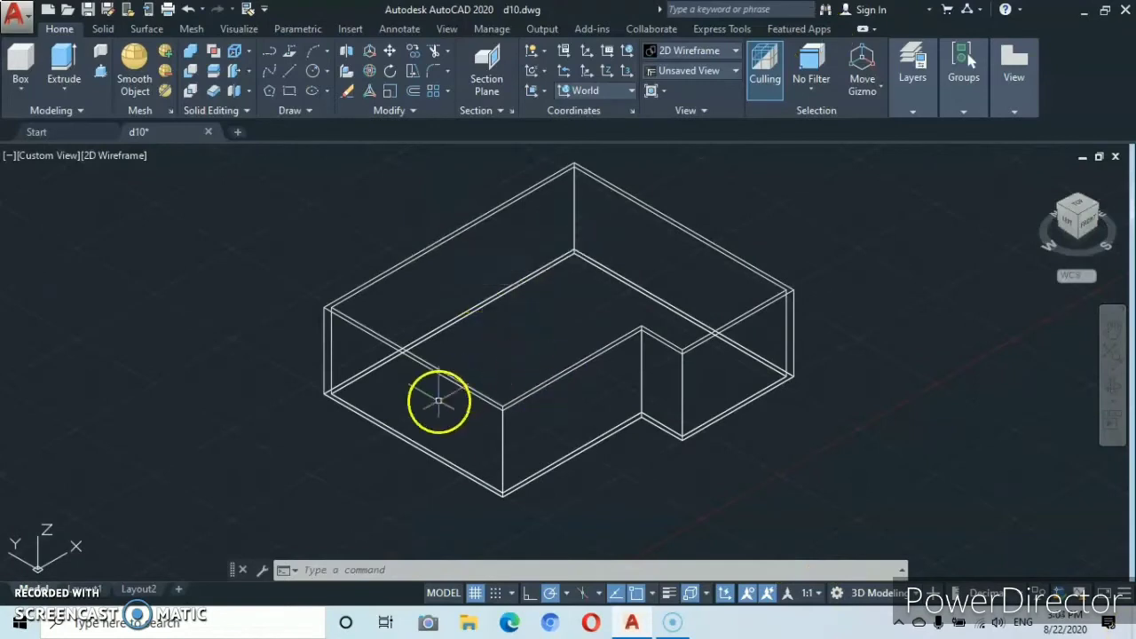
Copy the outer wall outline polyline 210 units straight up along Z, using its base corner beside the dining area as the base point.
scroll(459, 400, "up", 2)
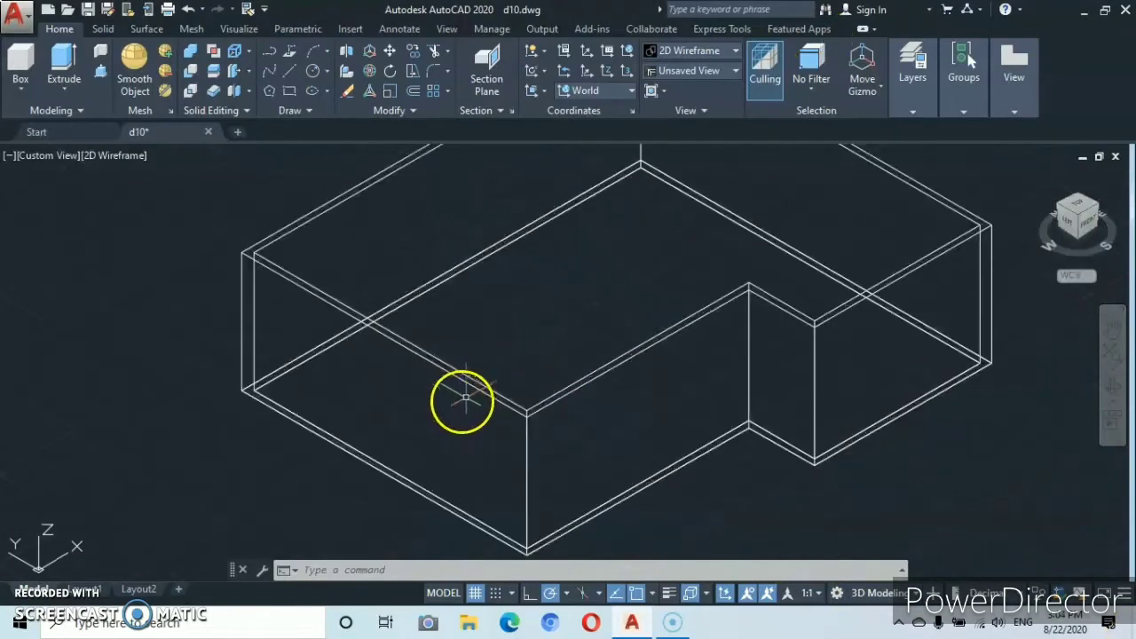
middle_click_drag(487, 391, 412, 383)
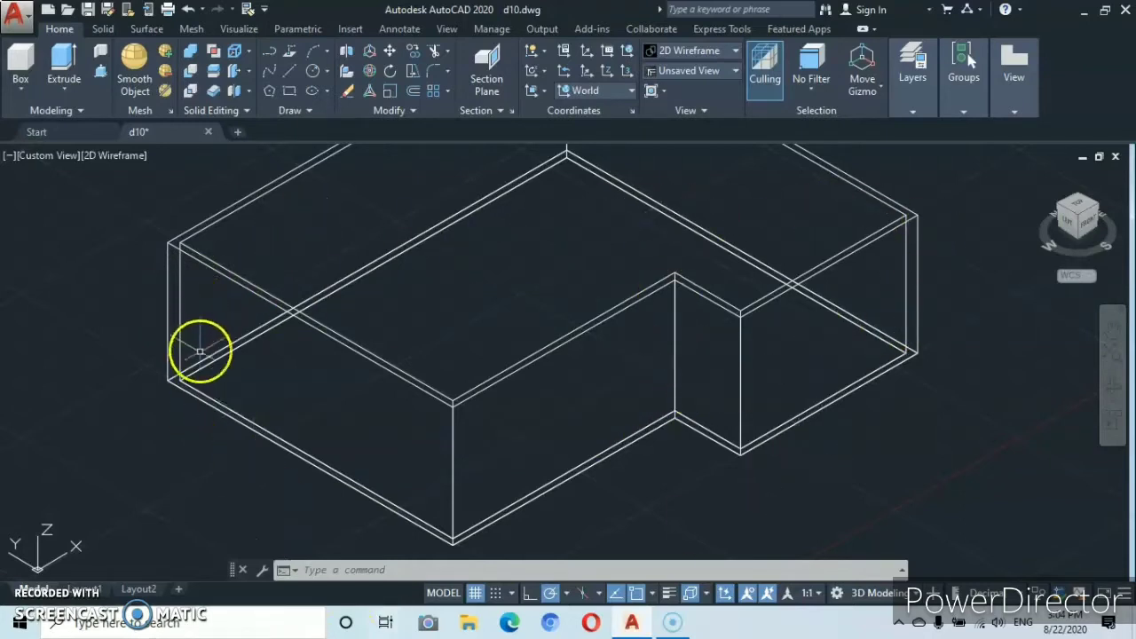
scroll(173, 373, "up", 4)
left_click(168, 401)
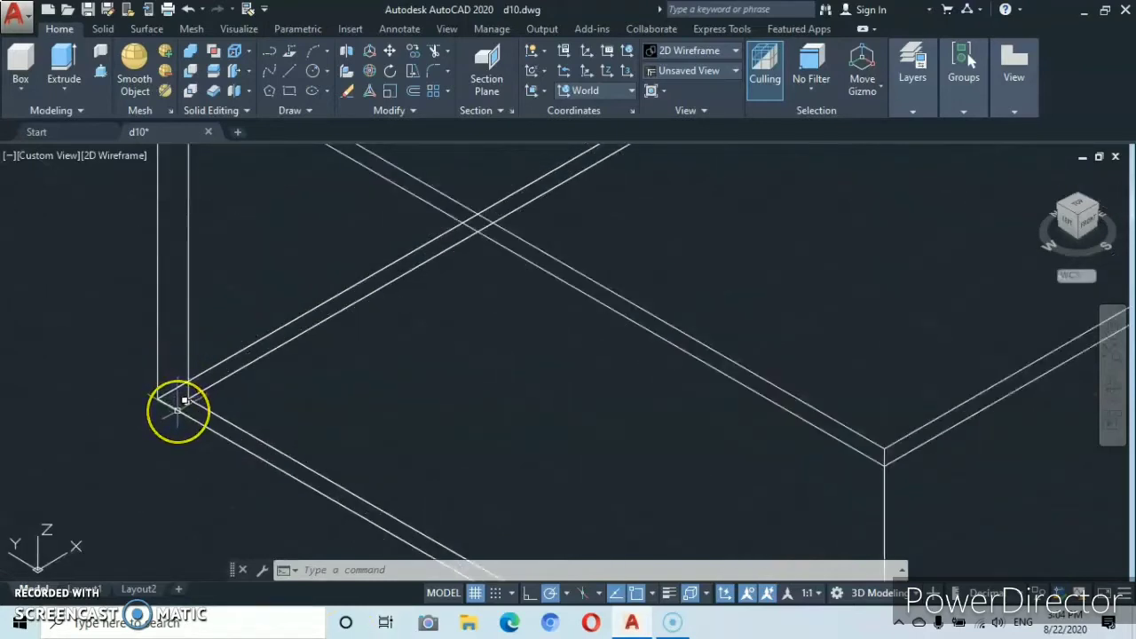
left_click(181, 401)
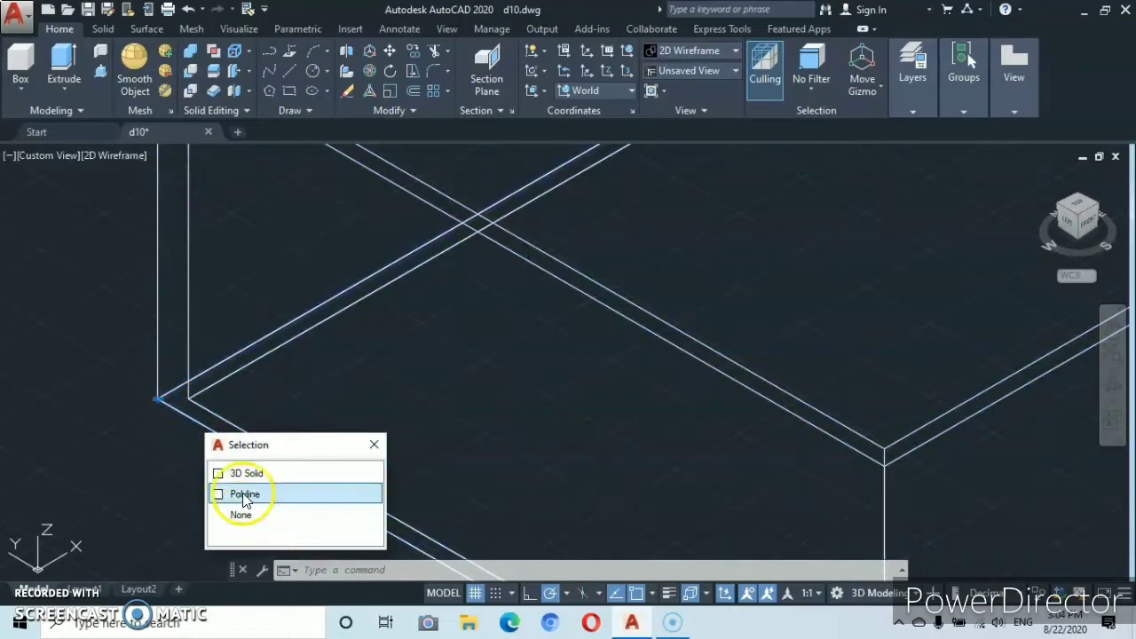
left_click(244, 495)
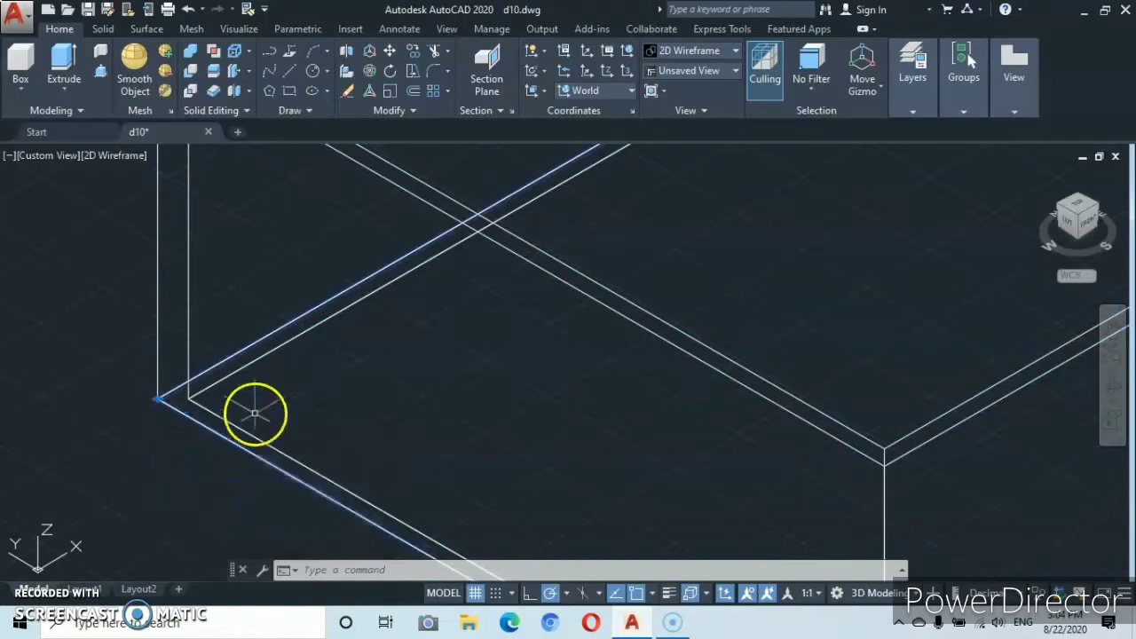
scroll(266, 391, "down", 5)
scroll(221, 368, "up", 1)
middle_click_drag(221, 368, 174, 399)
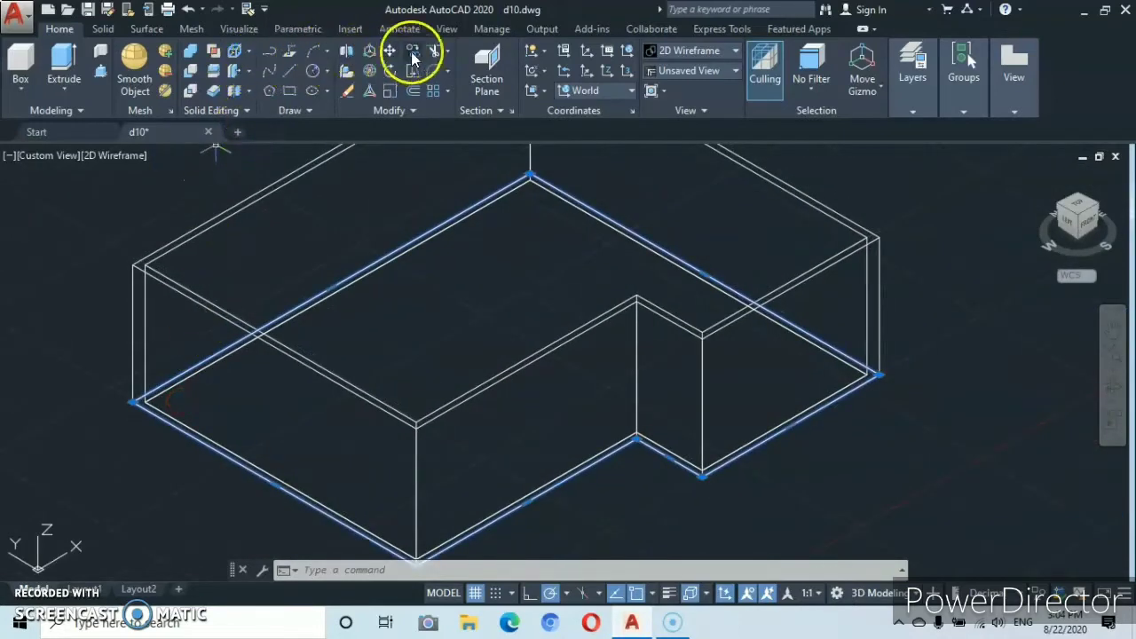
left_click(390, 91)
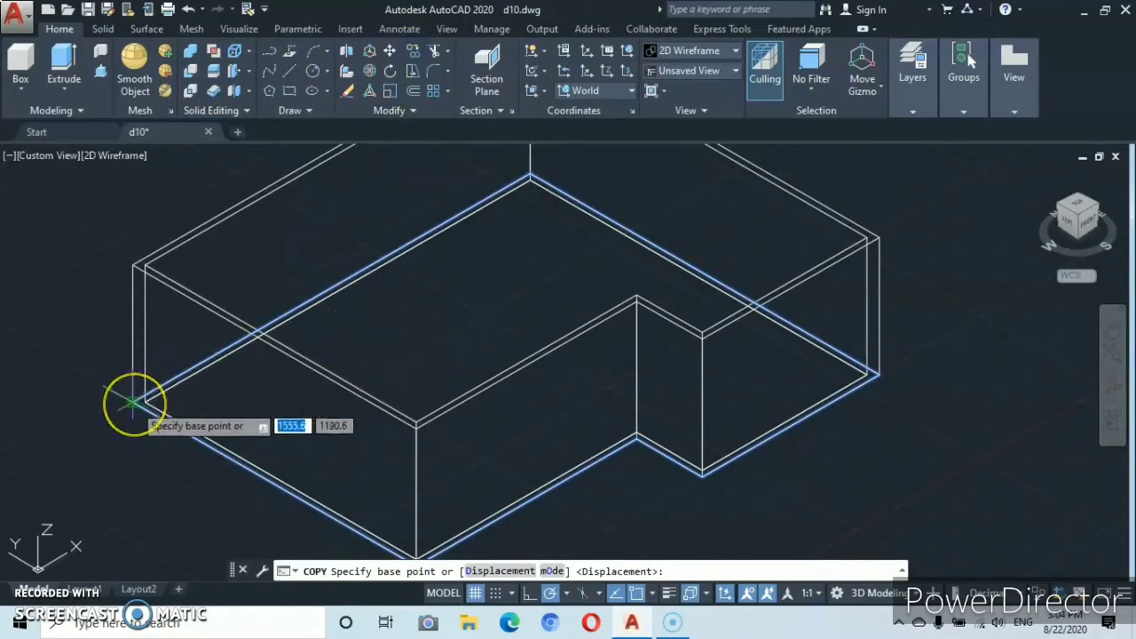
scroll(132, 404, "up", 2)
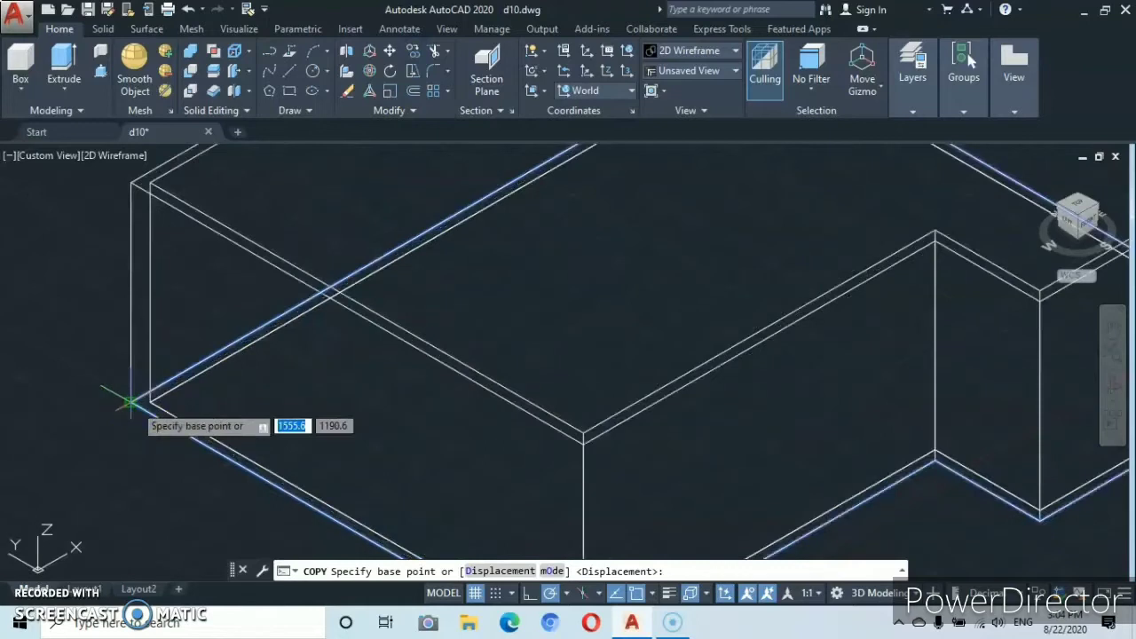
left_click(132, 404)
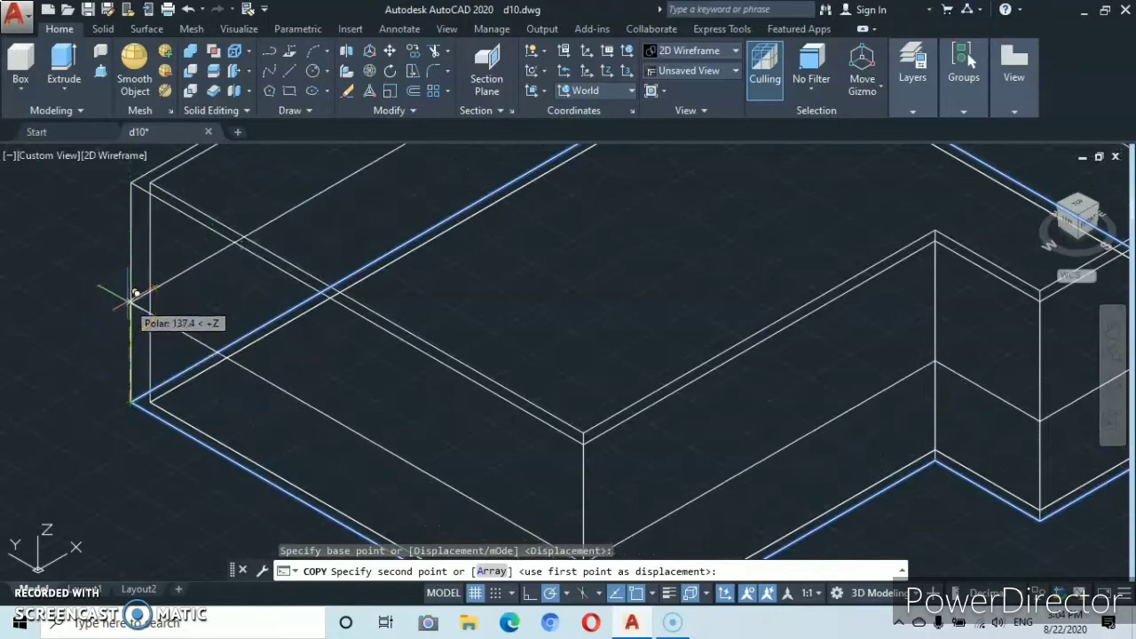
type("210")
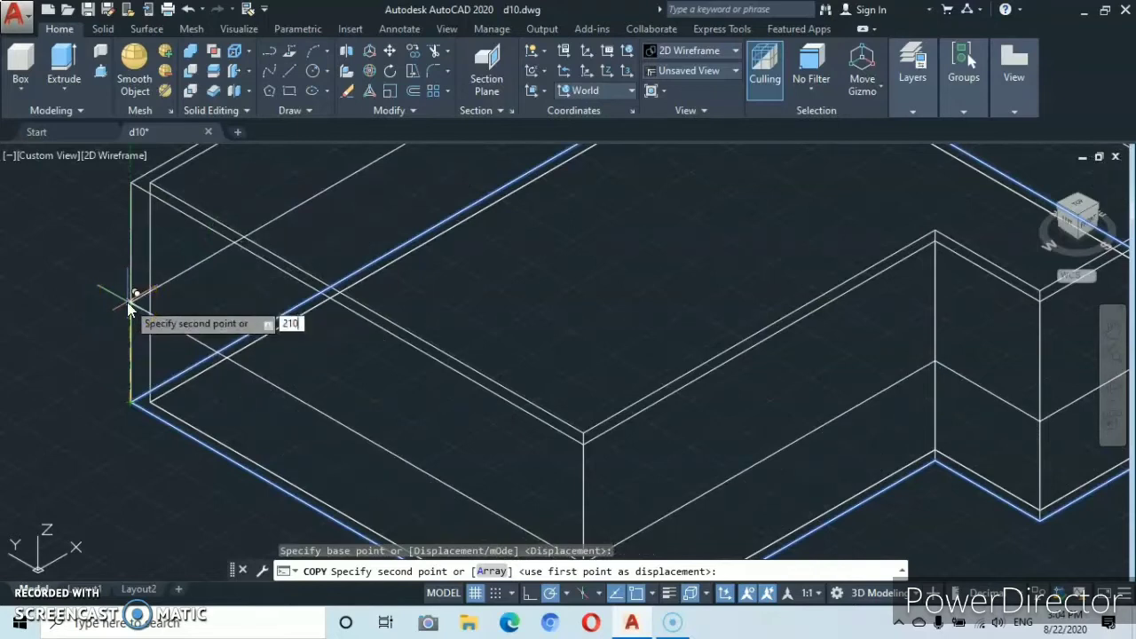
key("Return")
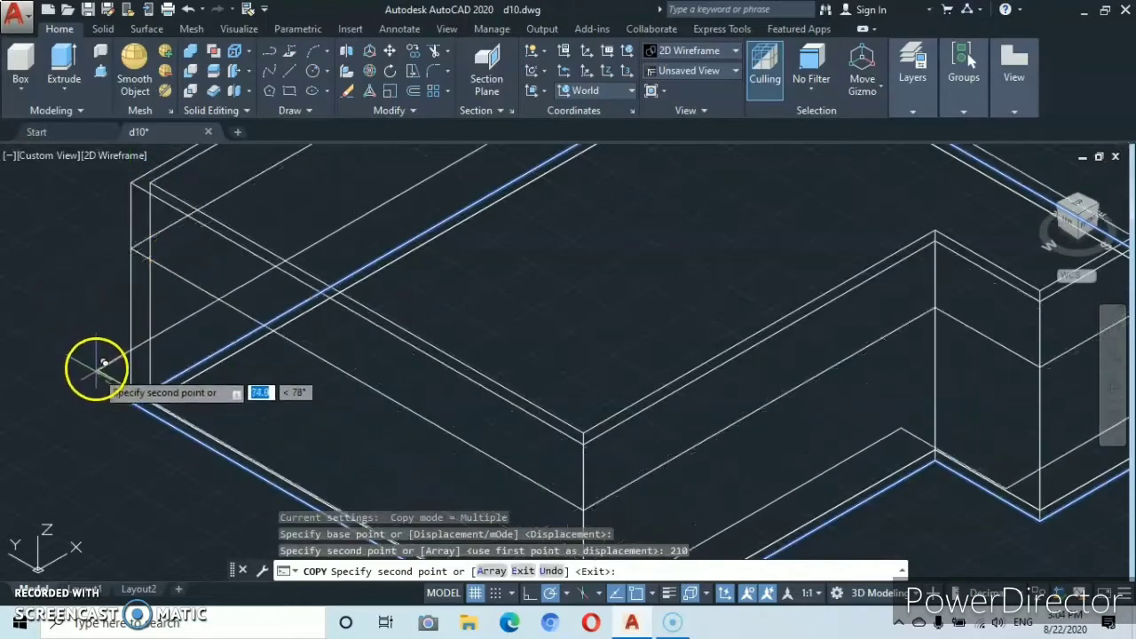
key("Escape")
scroll(186, 368, "down", 2)
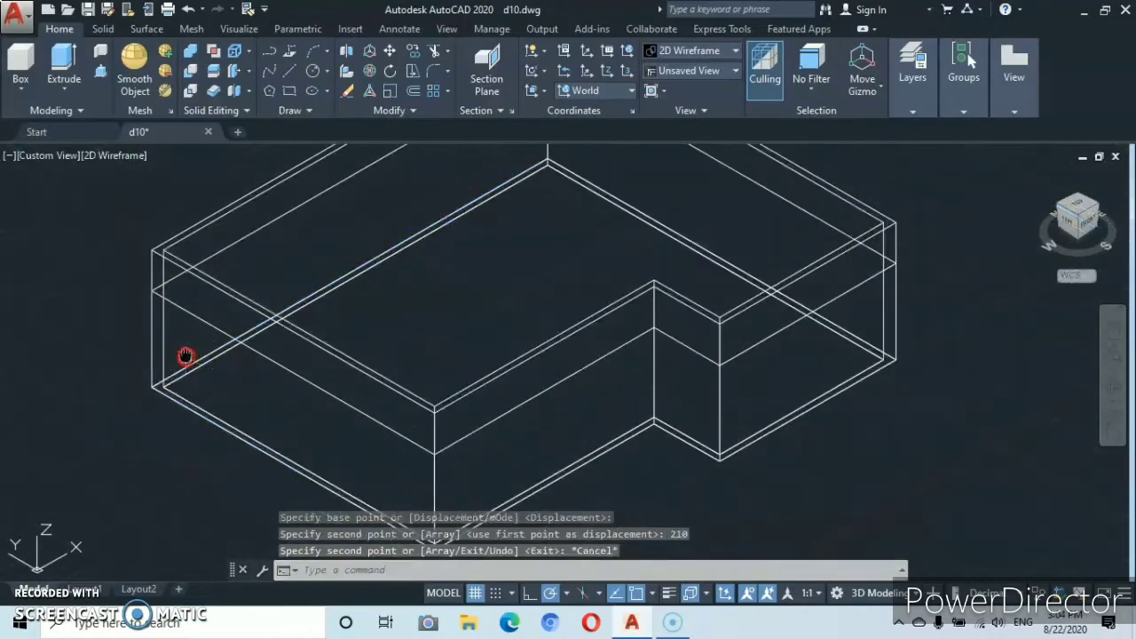
Thaw the layers 0, blocks, Defpoints, dimensions, doors and window, and hatching to display the floor plan under the walls.
scroll(185, 356, "up", 4)
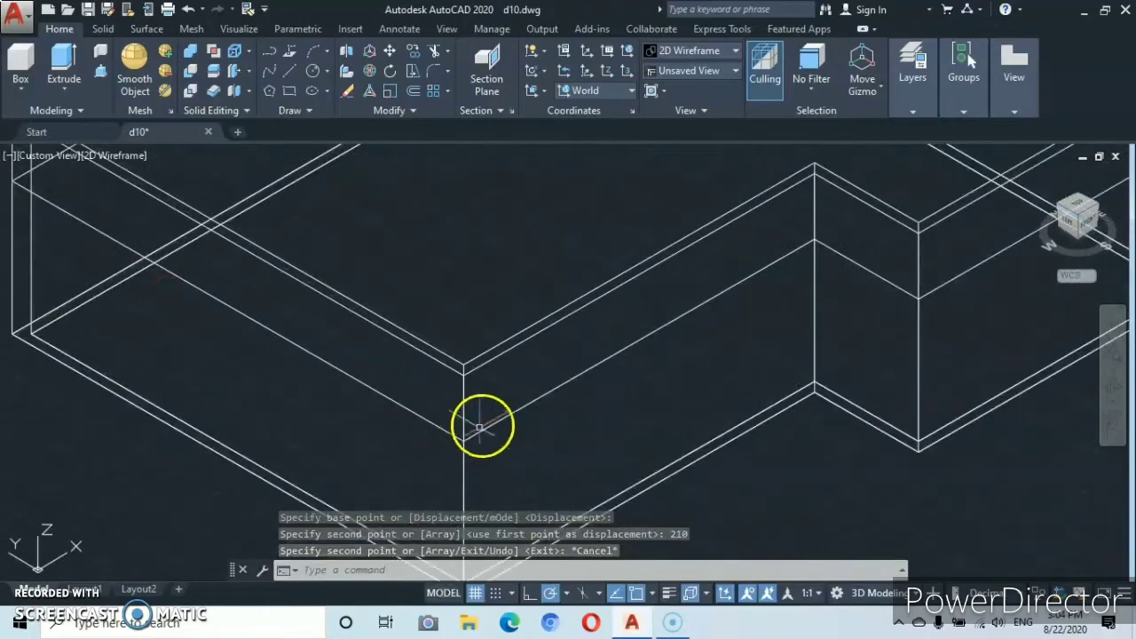
scroll(484, 430, "down", 2)
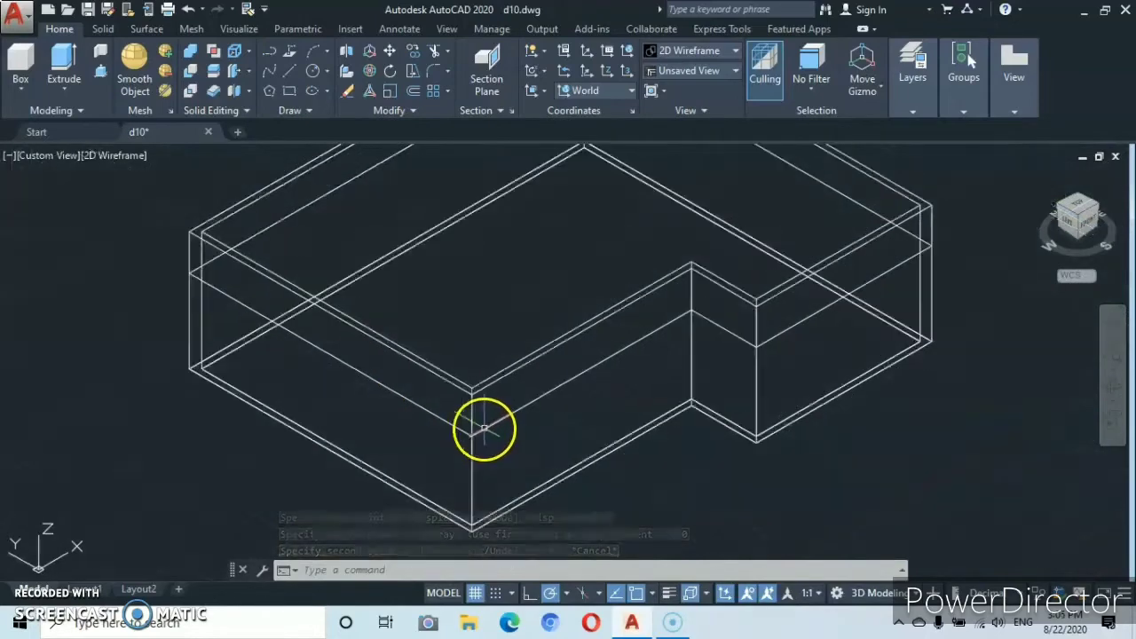
middle_click_drag(482, 429, 533, 405)
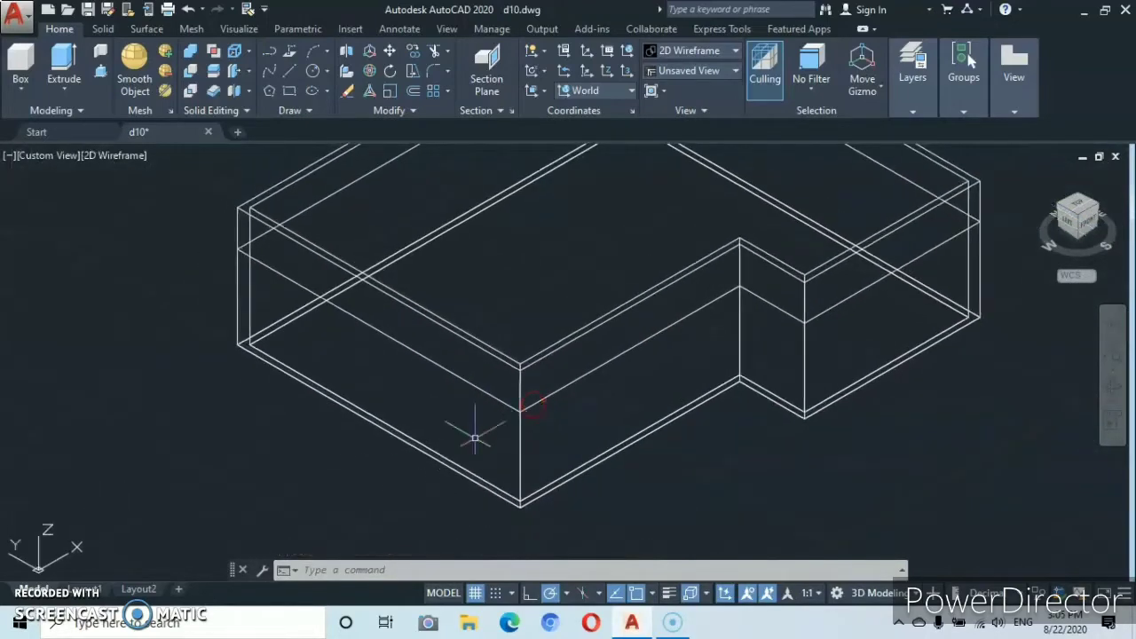
middle_click_drag(434, 376, 457, 399)
scroll(471, 381, "up", 2)
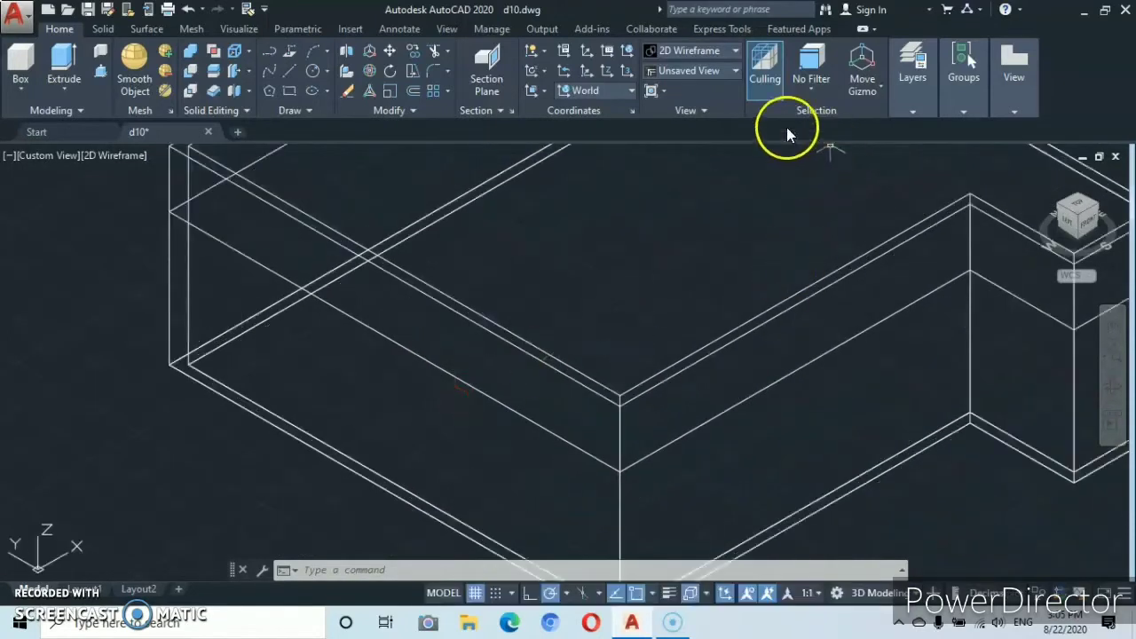
left_click(919, 113)
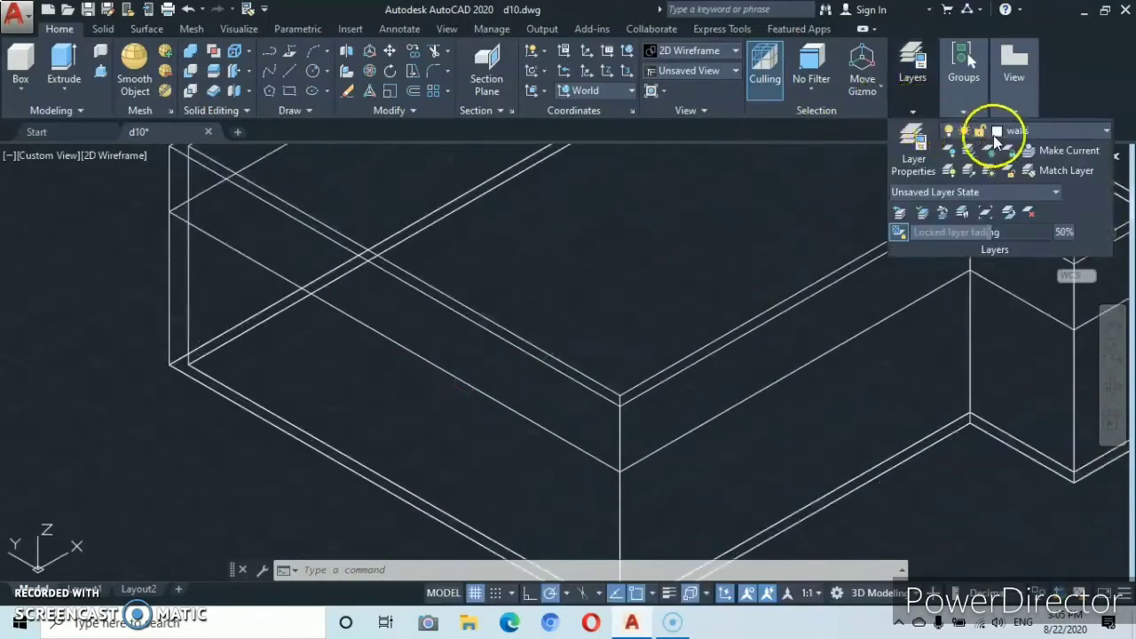
left_click(1107, 132)
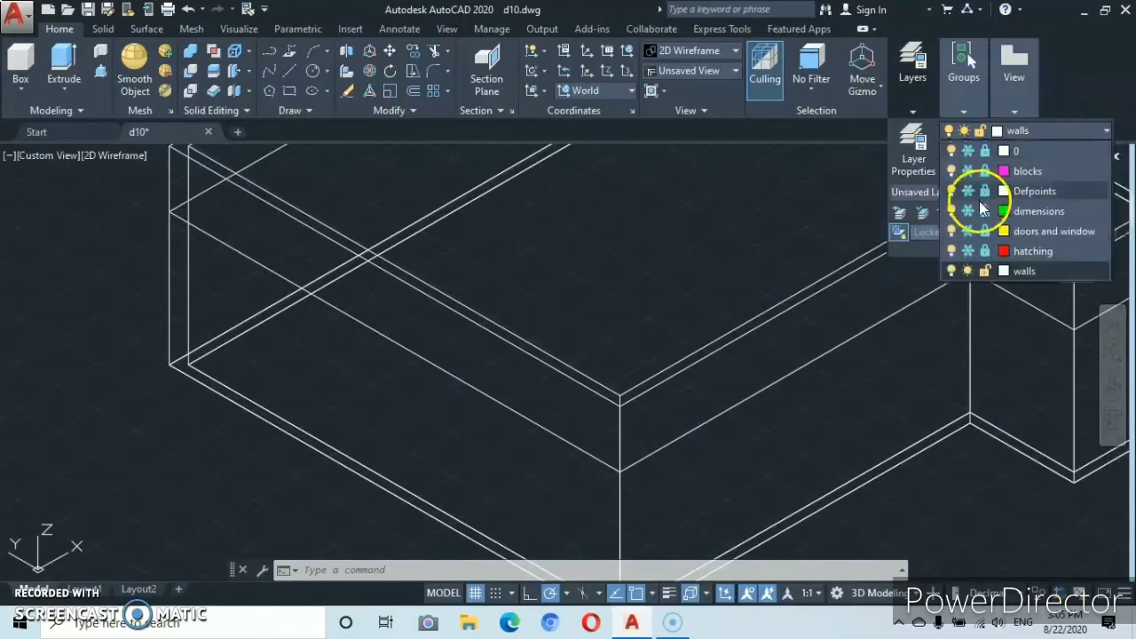
left_click(968, 151)
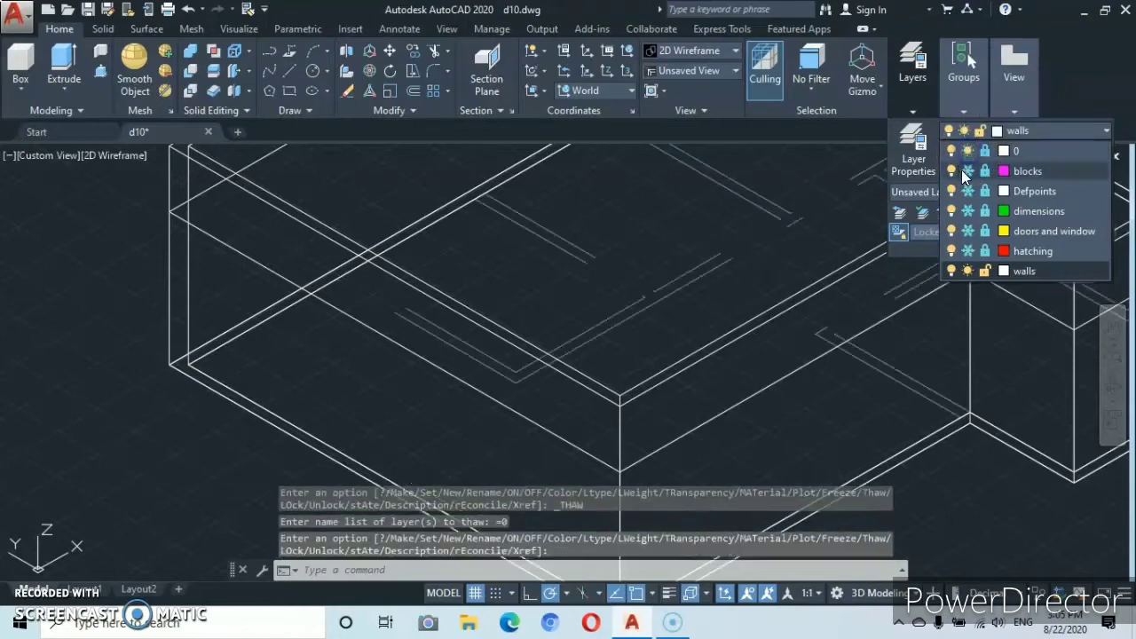
left_click(967, 170)
left_click(968, 190)
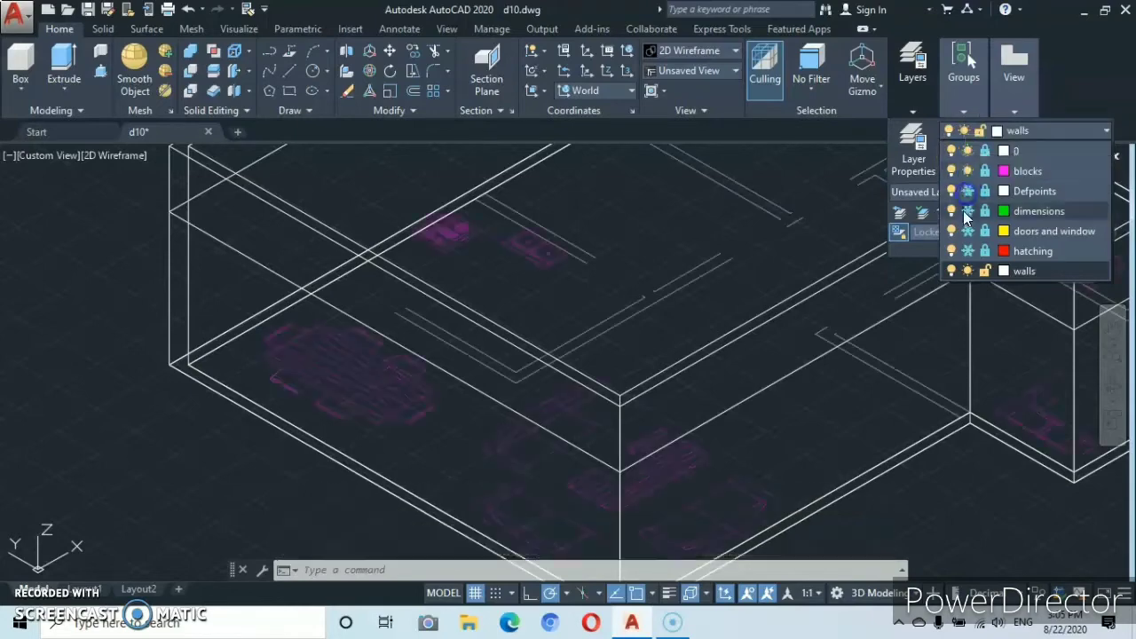
left_click(968, 210)
left_click(968, 231)
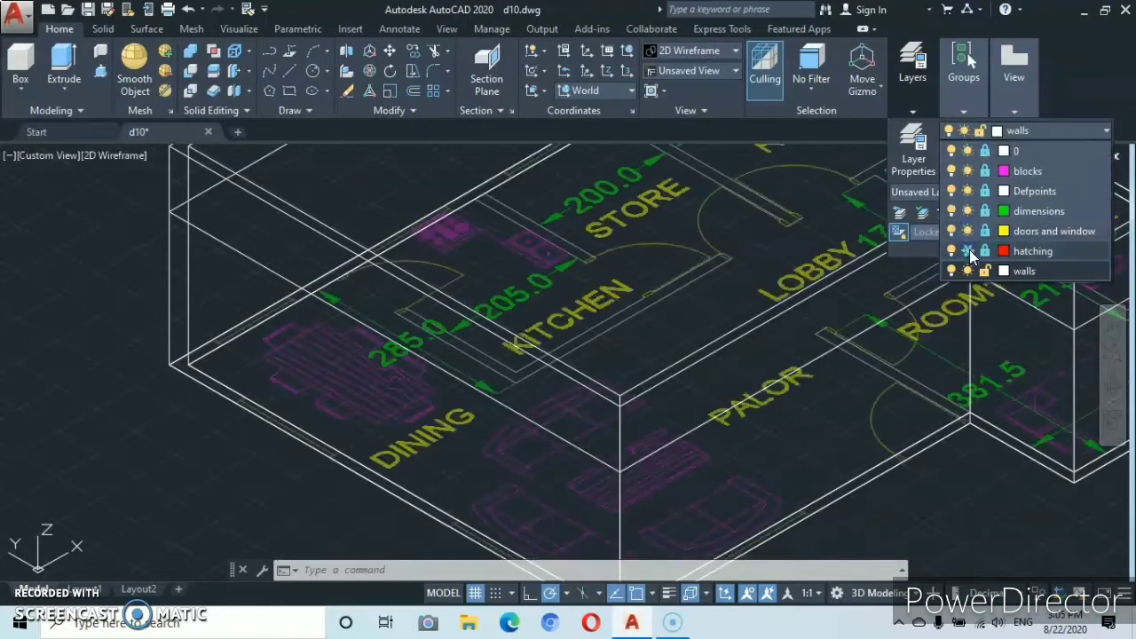
left_click(968, 251)
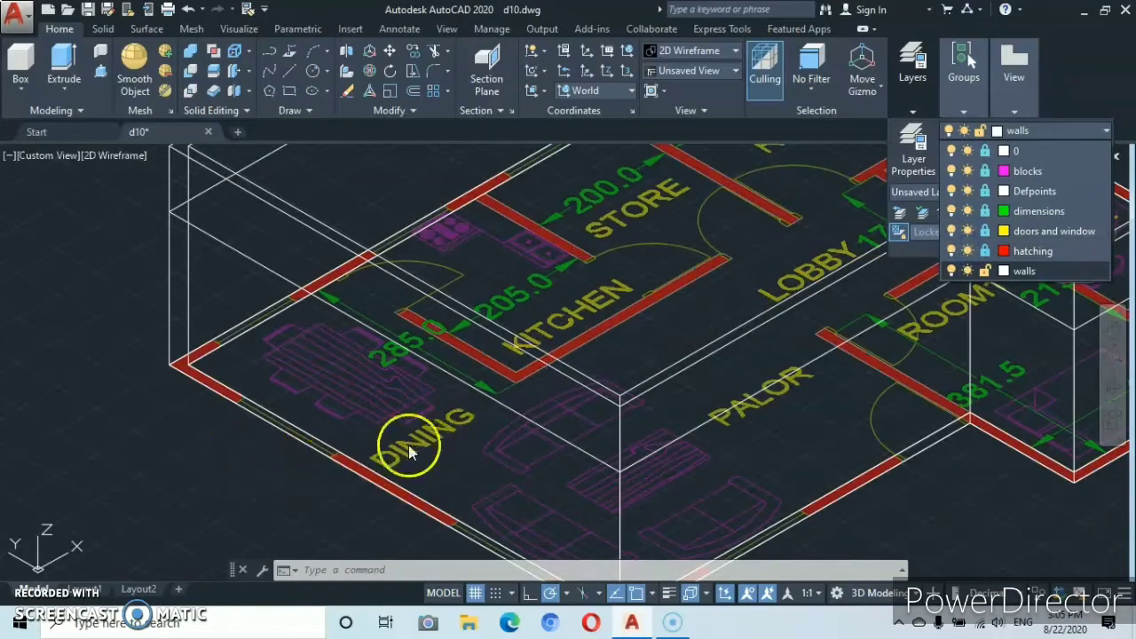
left_click(833, 211)
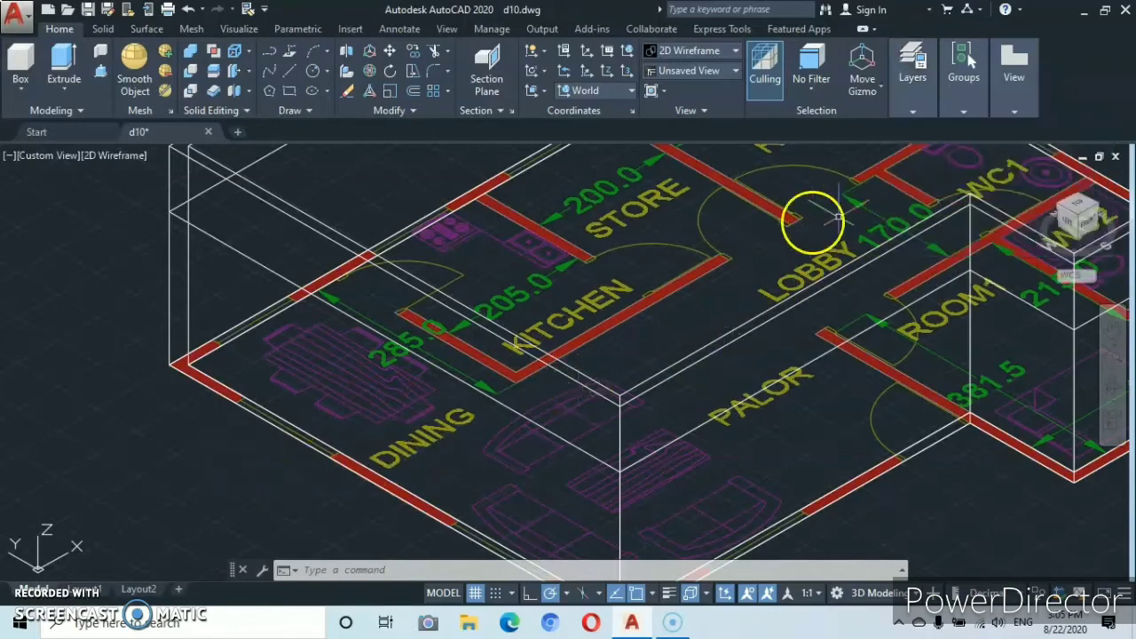
Align the UCS with the outer face of the exterior wall beside the dining area.
middle_click_drag(271, 458, 300, 447)
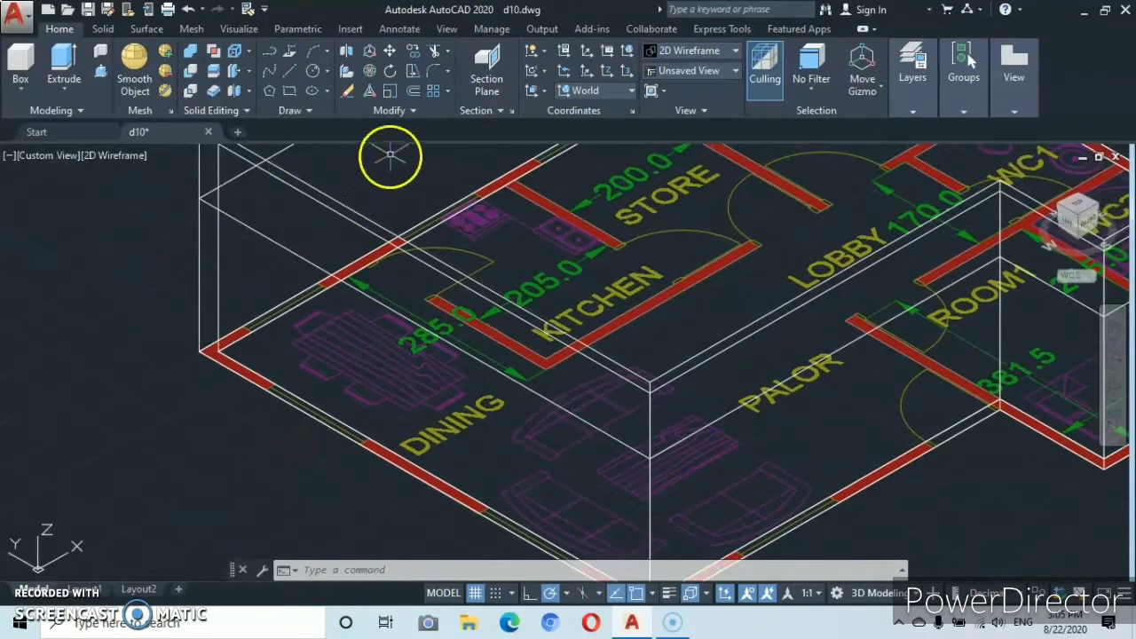
left_click(545, 90)
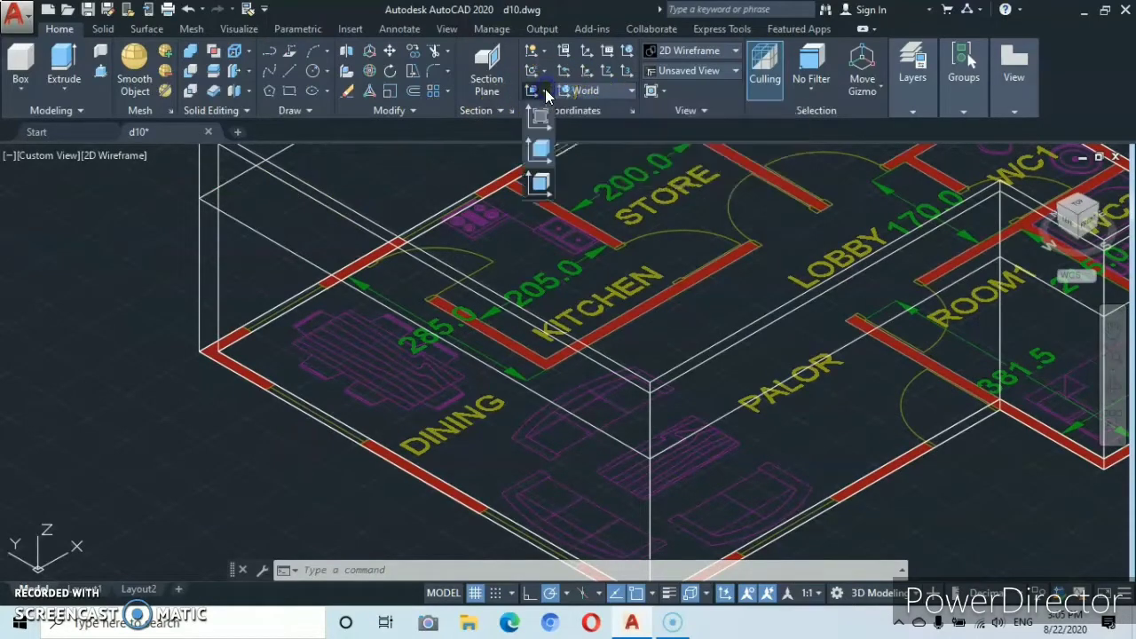
left_click(541, 186)
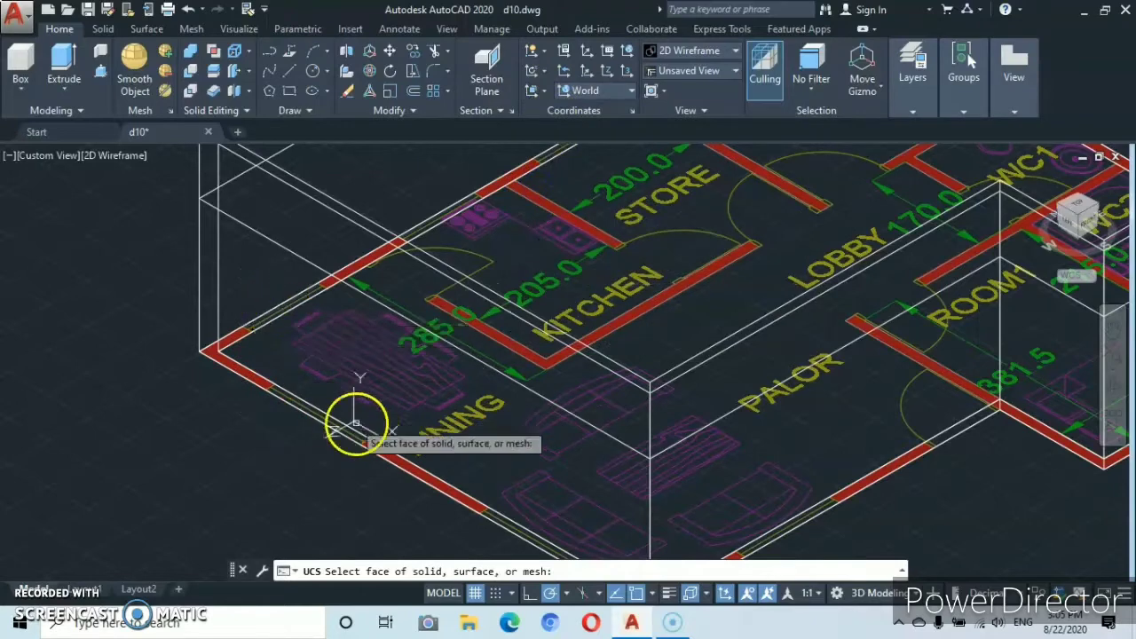
left_click(291, 331)
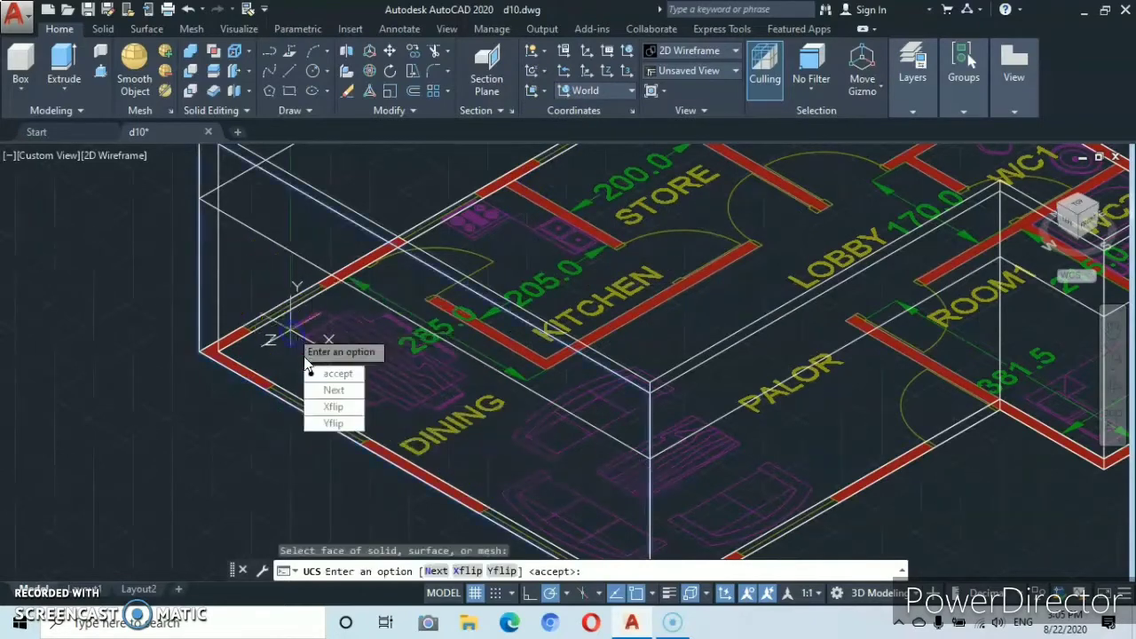
left_click(328, 406)
key("Return")
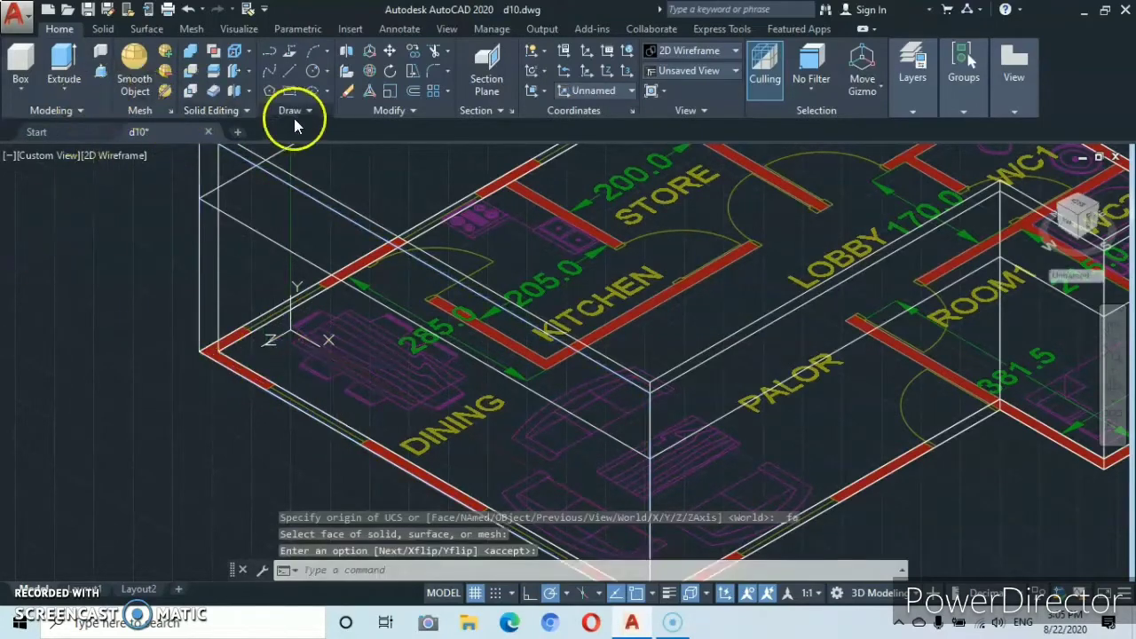
Draw a 150 by 110 rectangle on the dining wall's outer face, starting at the base corner of the window opening.
left_click(291, 89)
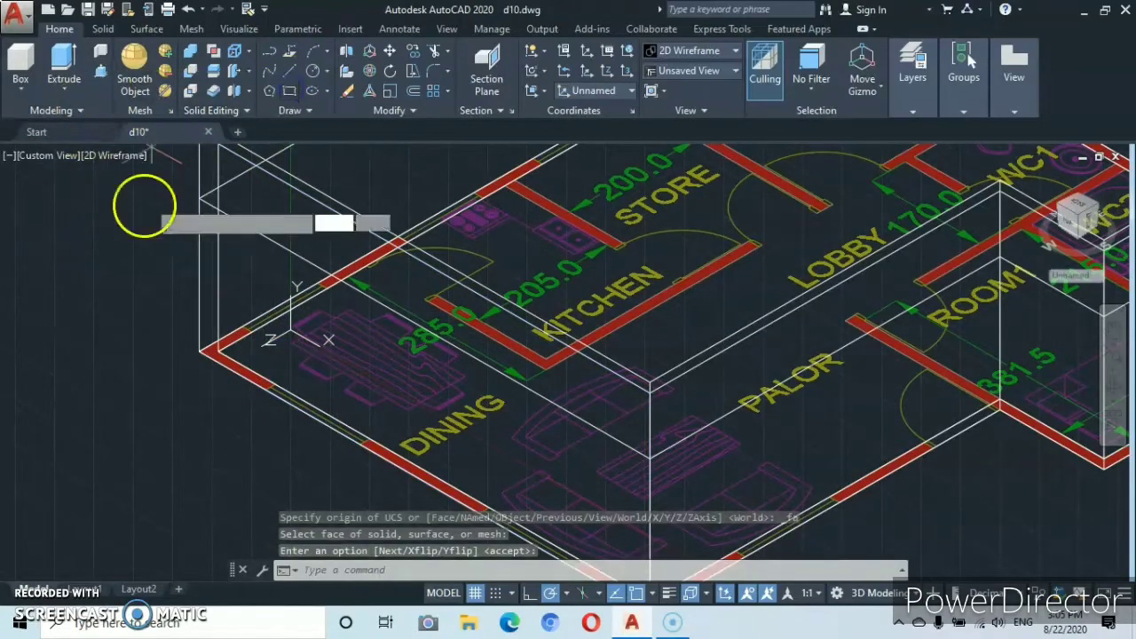
left_click(265, 389)
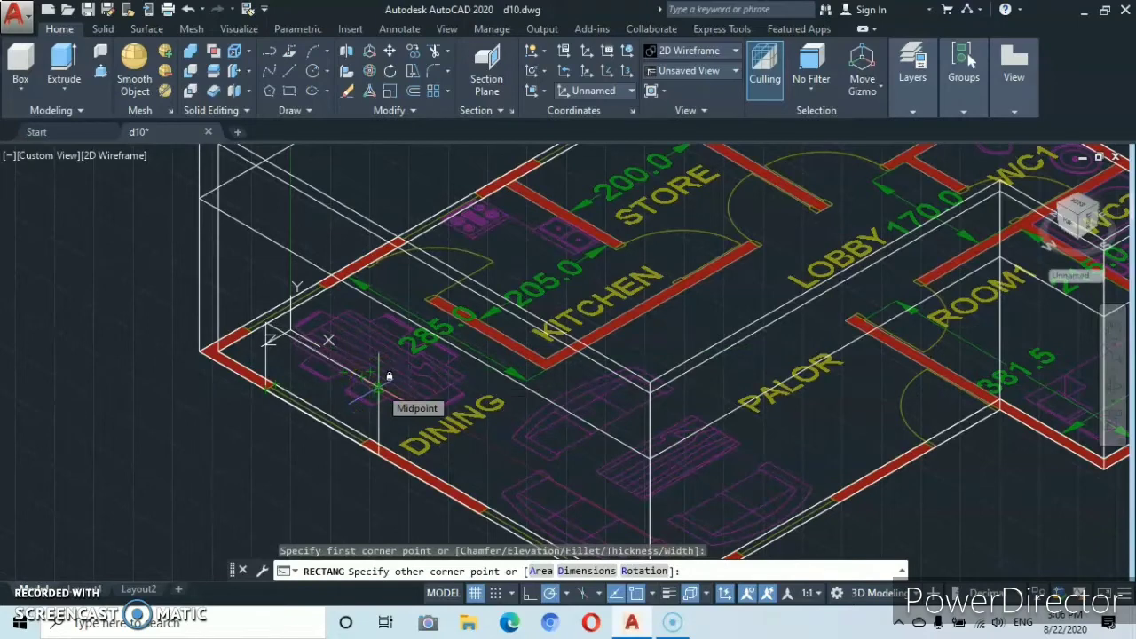
type("1")
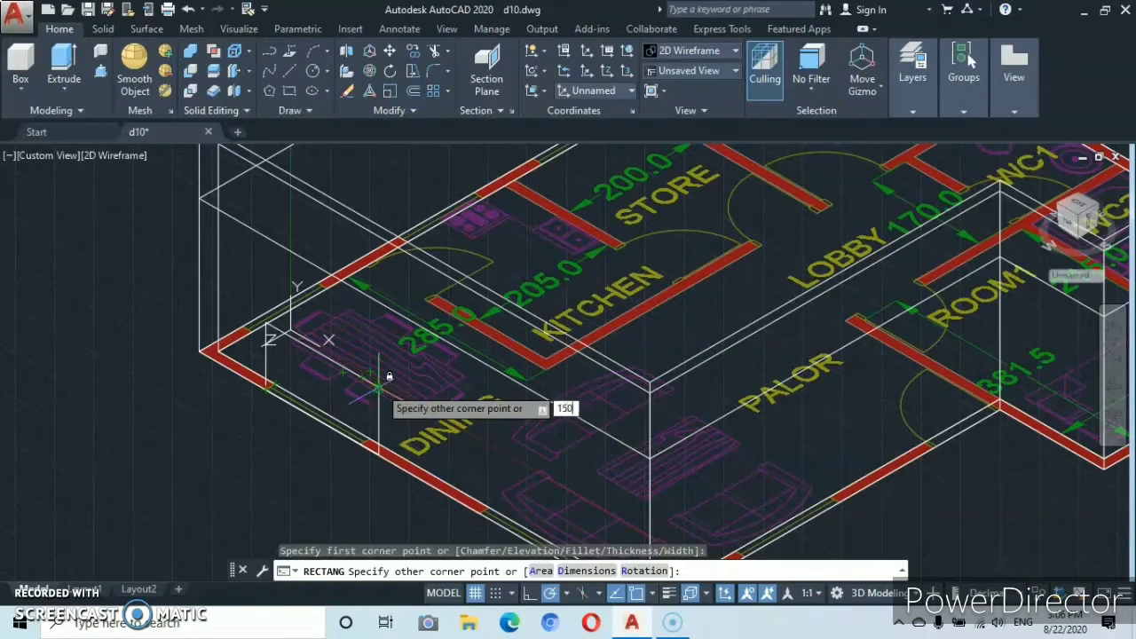
type("50")
key("Tab")
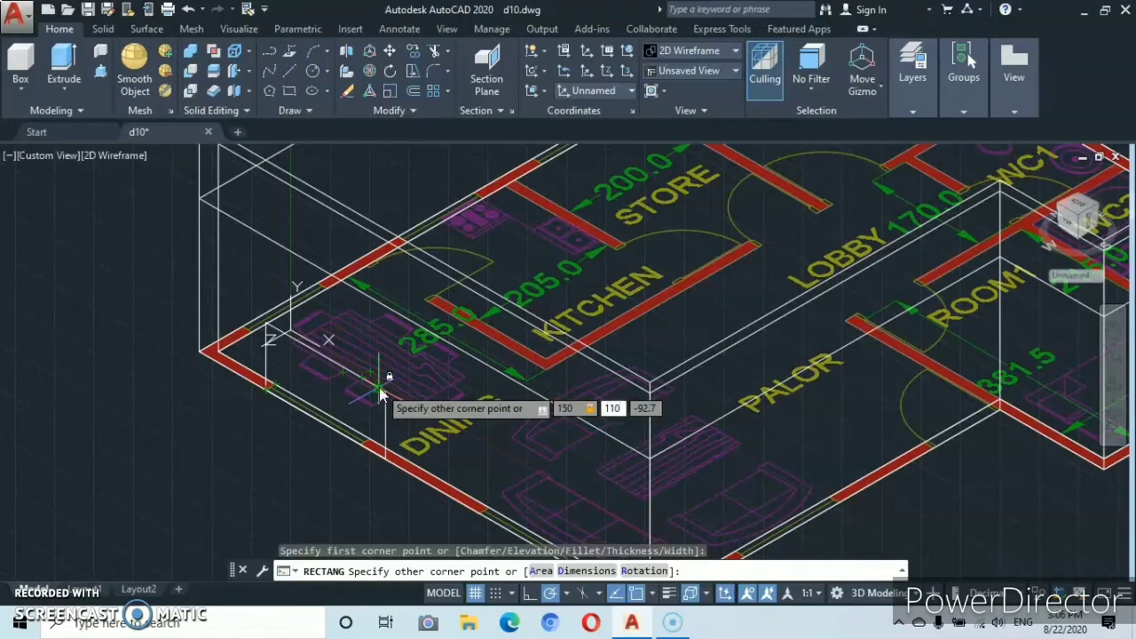
key("Return")
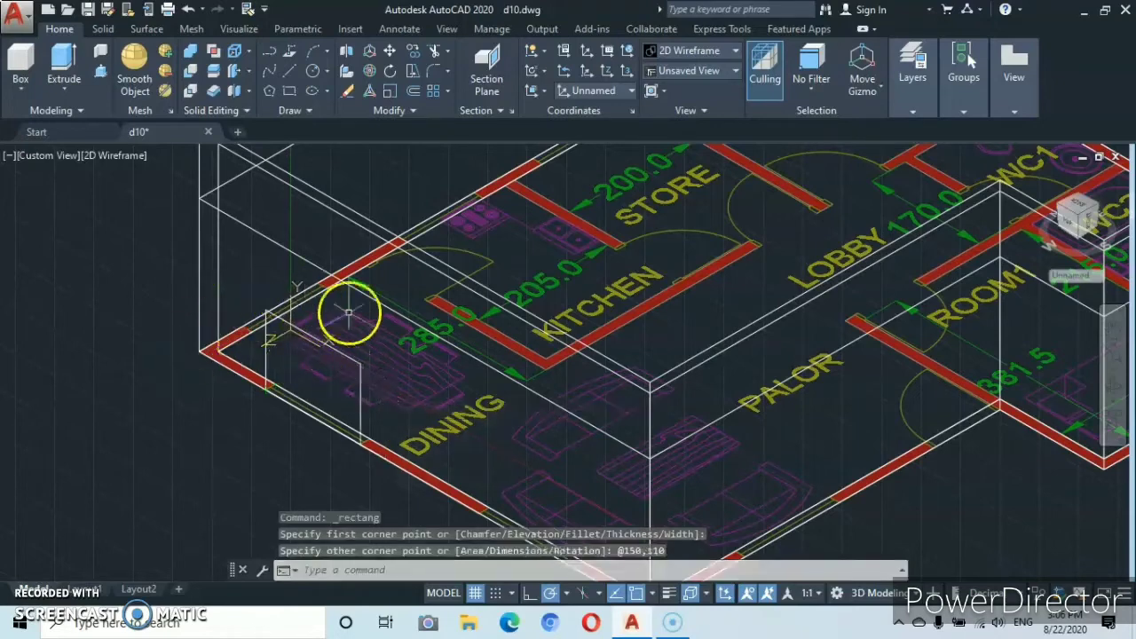
Move the window rectangle on the dining wall straight up 100 so its top edge meets the 210-high reference outline.
mouse_move(354, 405)
middle_mouse_down()
mouse_move(257, 285)
mouse_move(300, 338)
middle_mouse_up()
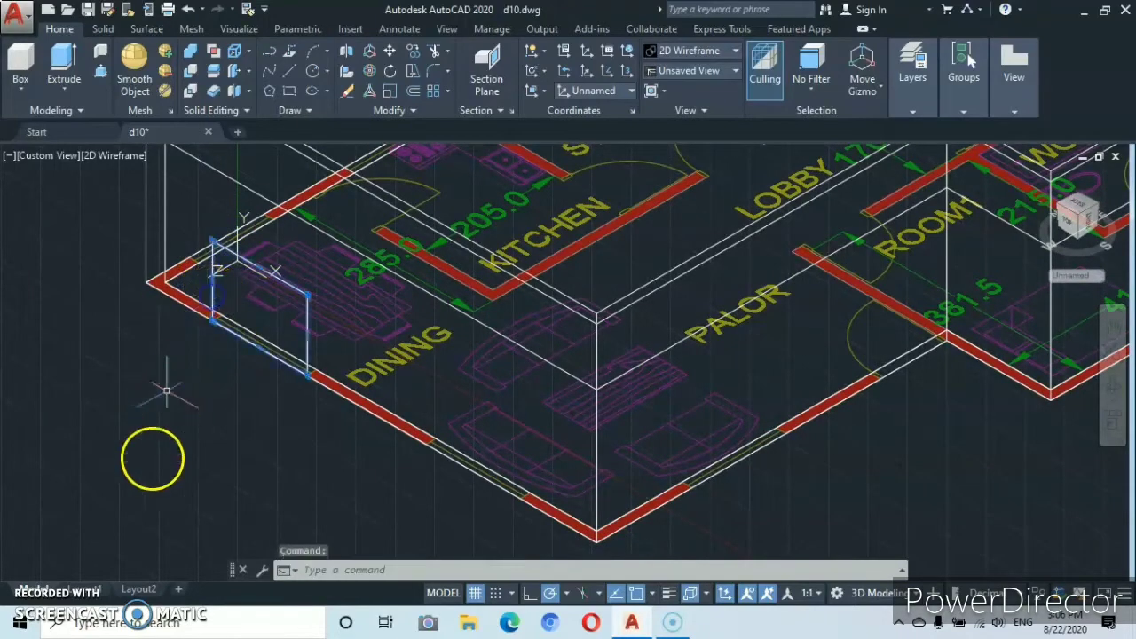
right_click(135, 494)
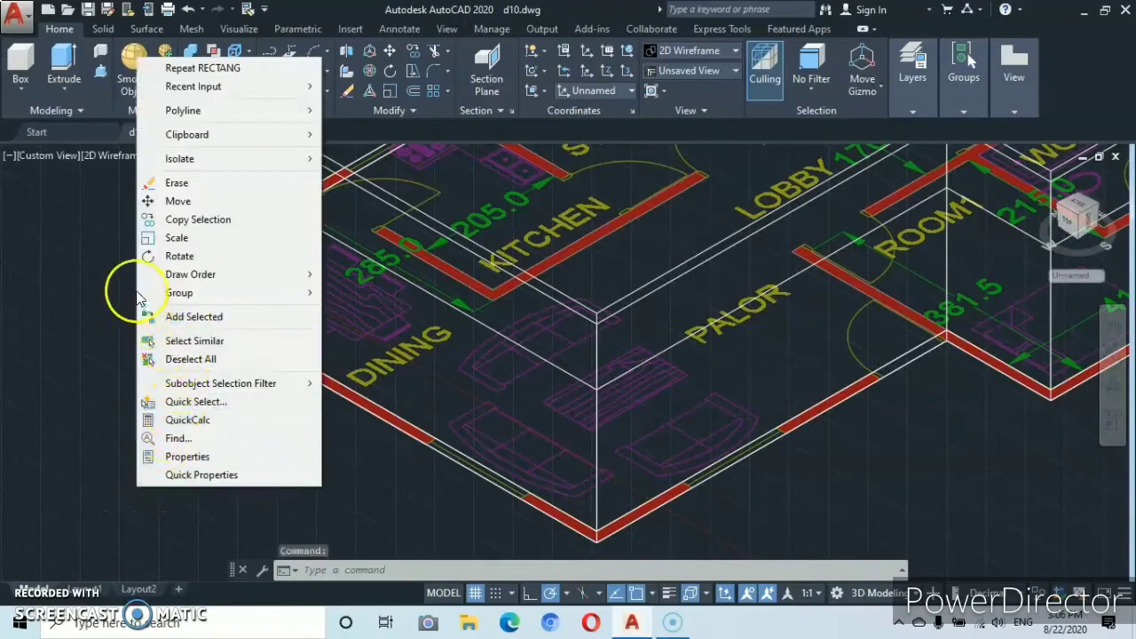
left_click(176, 201)
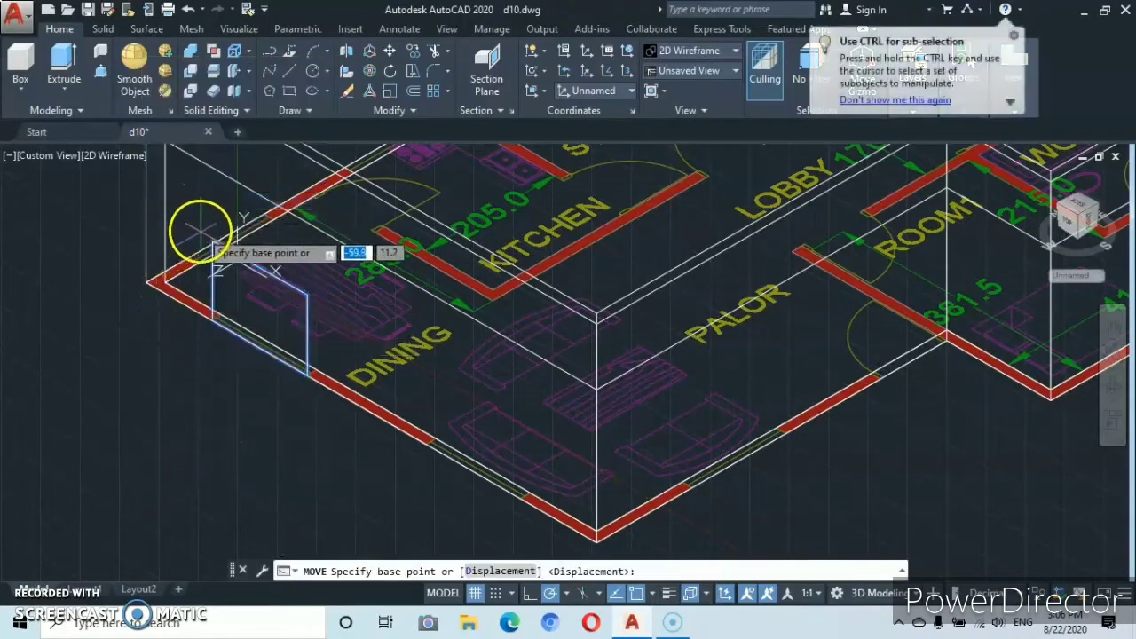
left_click(204, 234)
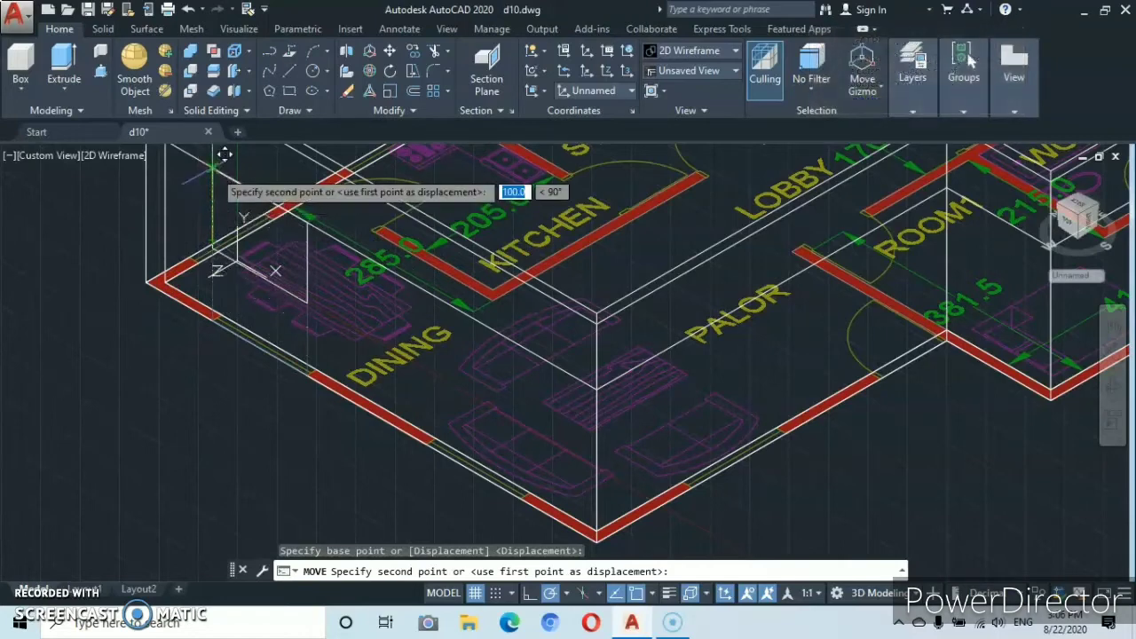
scroll(225, 156, "up", 3)
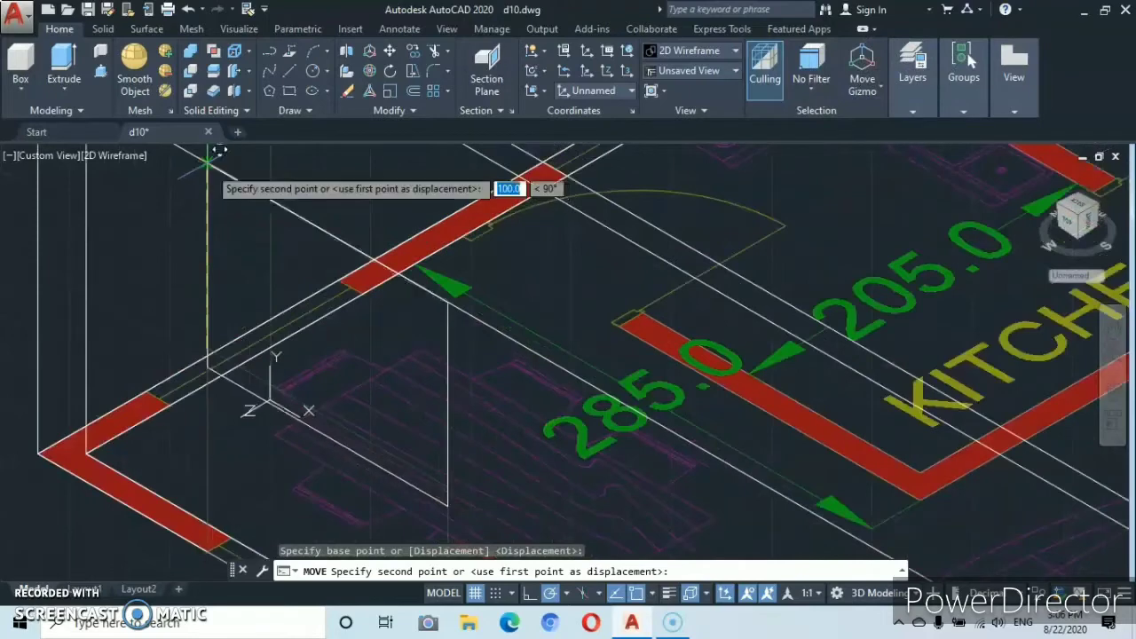
key("Return")
scroll(221, 262, "down", 5)
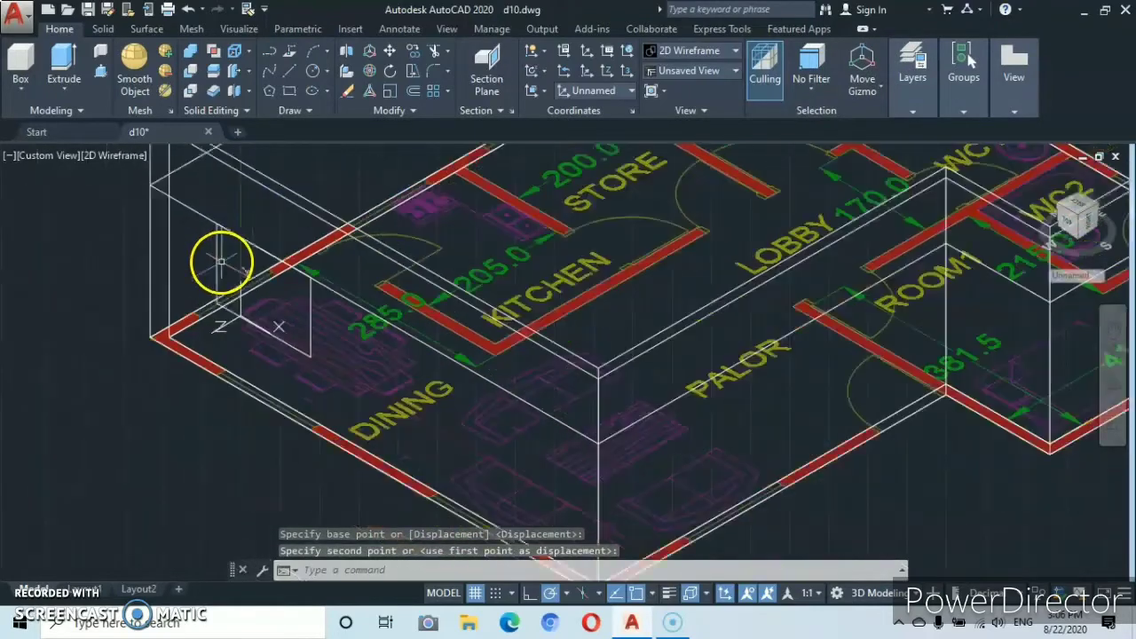
Copy the raised window rectangle from its lower corner to the base corner of the second window opening on the same exterior wall.
mouse_move(235, 297)
middle_mouse_down()
mouse_move(210, 246)
mouse_move(200, 254)
middle_mouse_up()
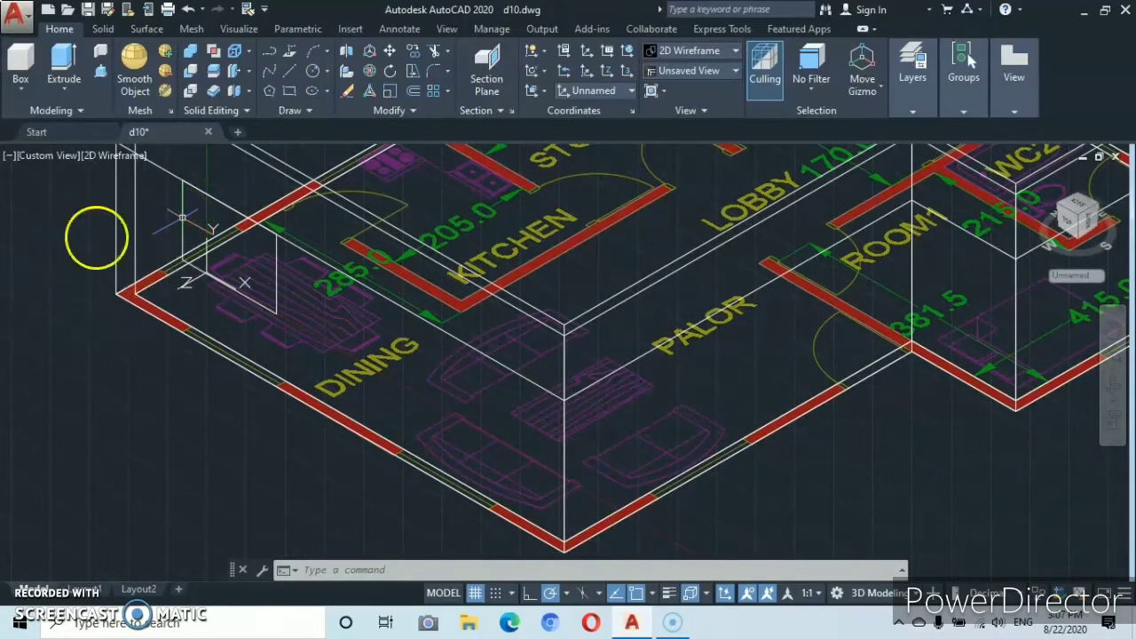
scroll(92, 218, "down", 2)
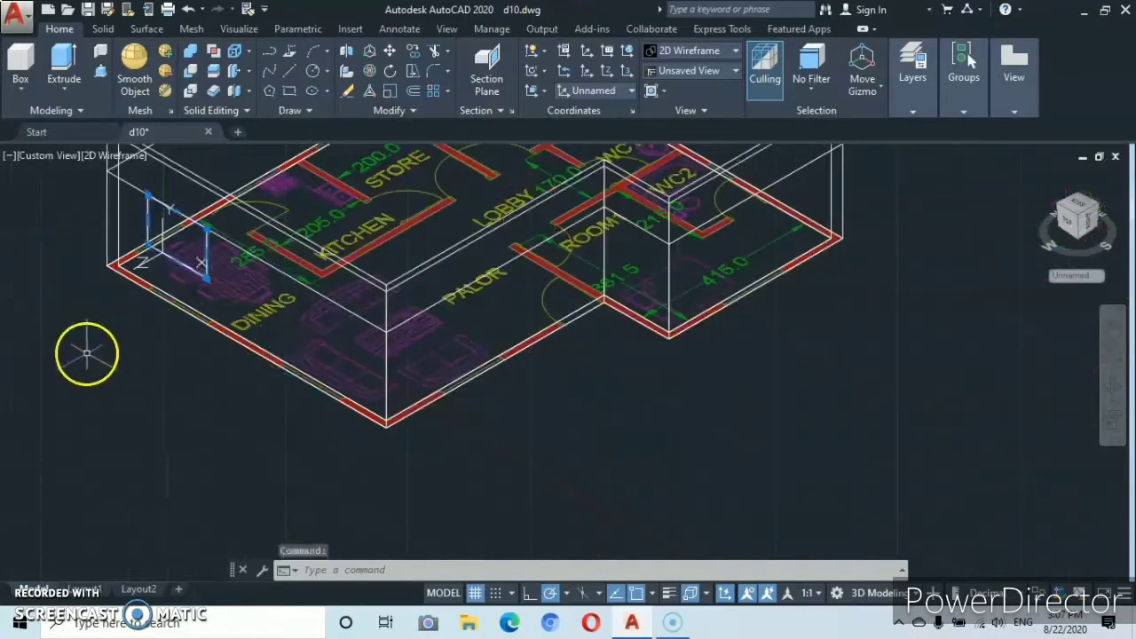
right_click(188, 439)
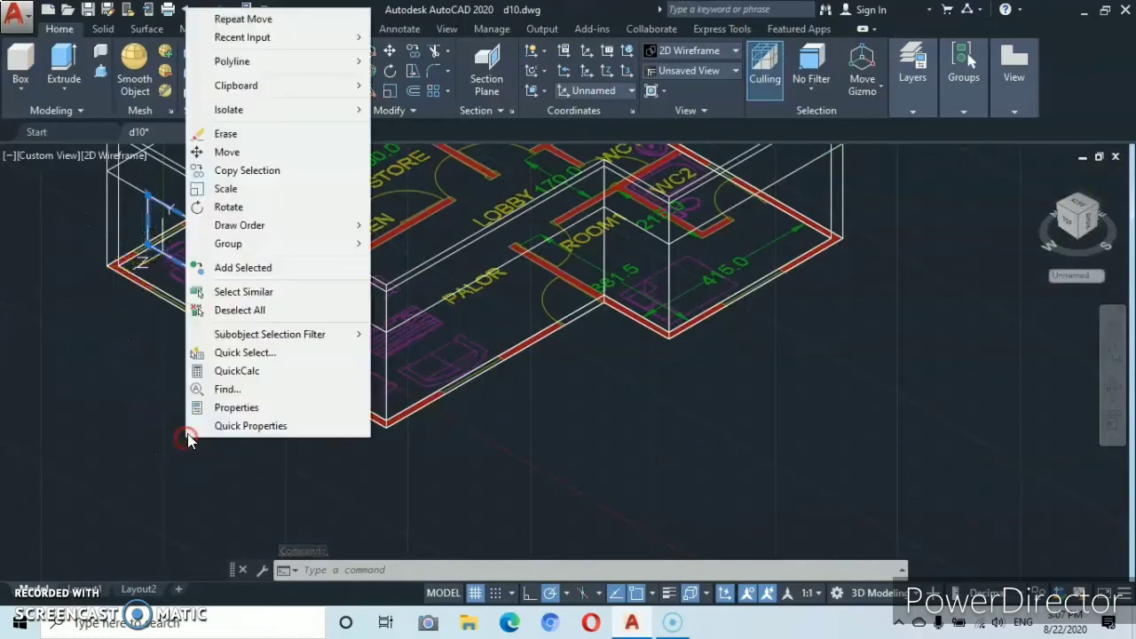
left_click(223, 169)
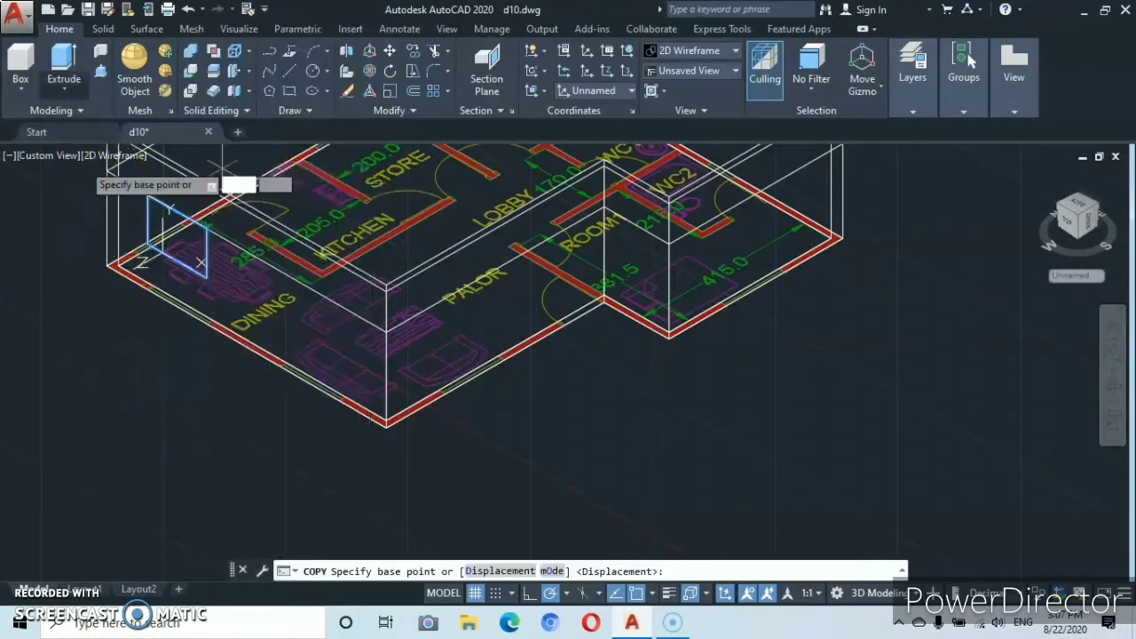
left_click(146, 241)
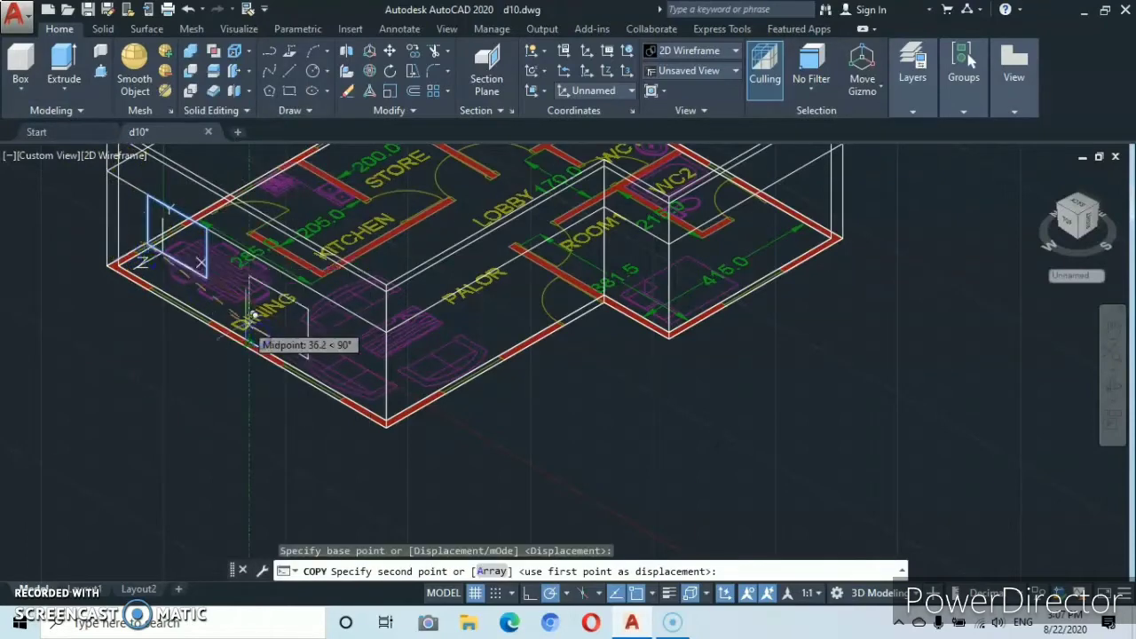
scroll(293, 372, "up", 6)
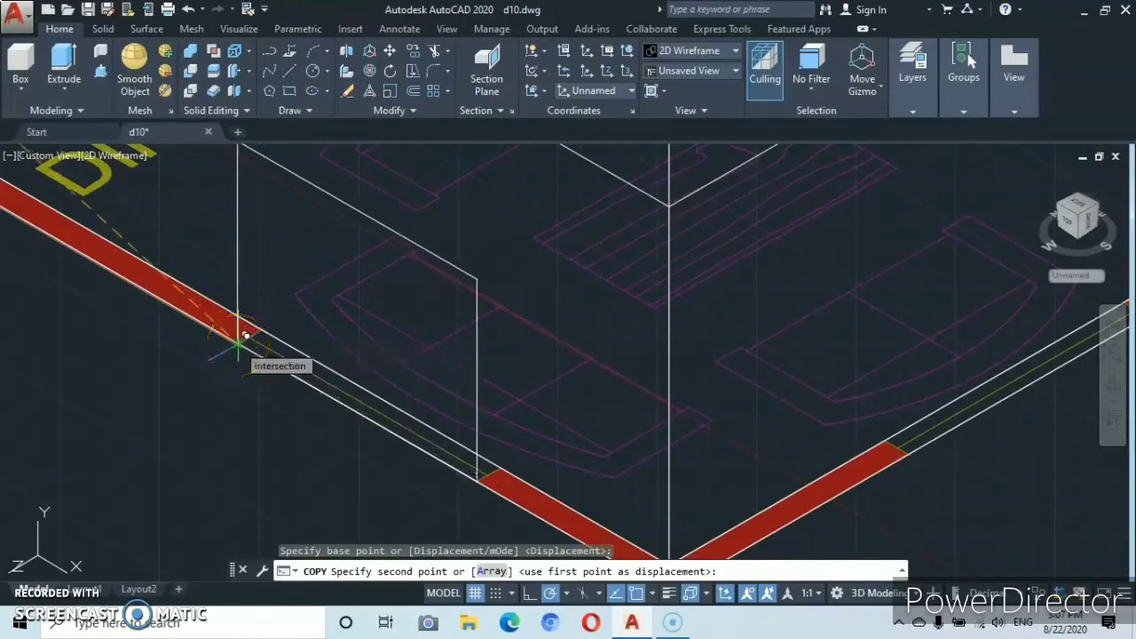
left_click(238, 341)
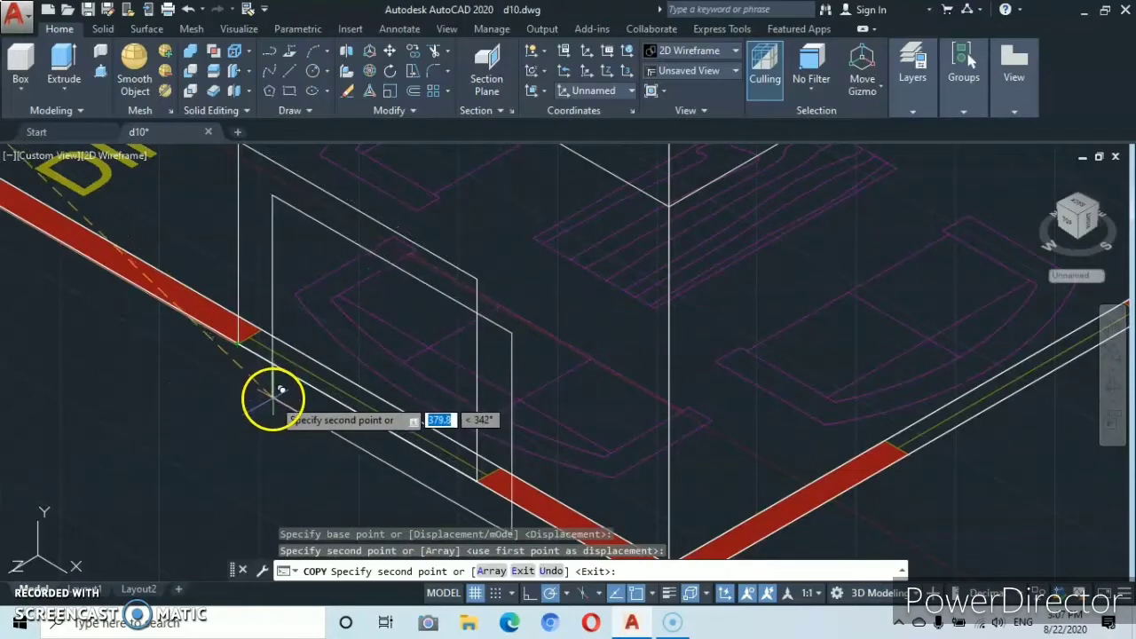
key("Escape")
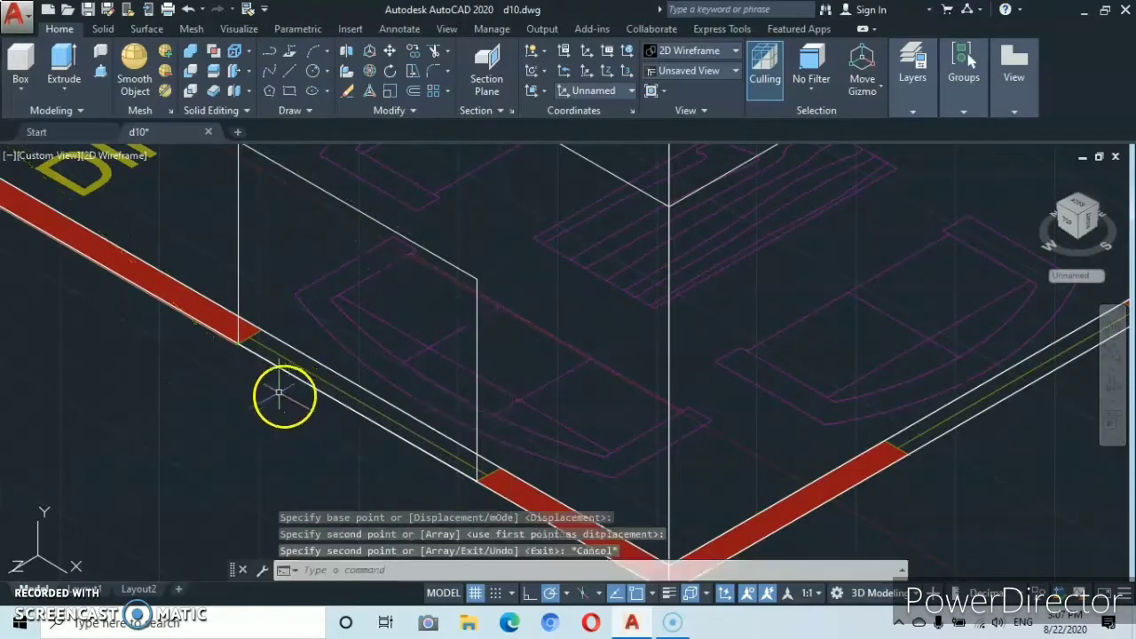
Move the copied rectangle straight up by its upper corner until its top edge meets the 210-high reference outline.
left_click(237, 266)
left_click(187, 367)
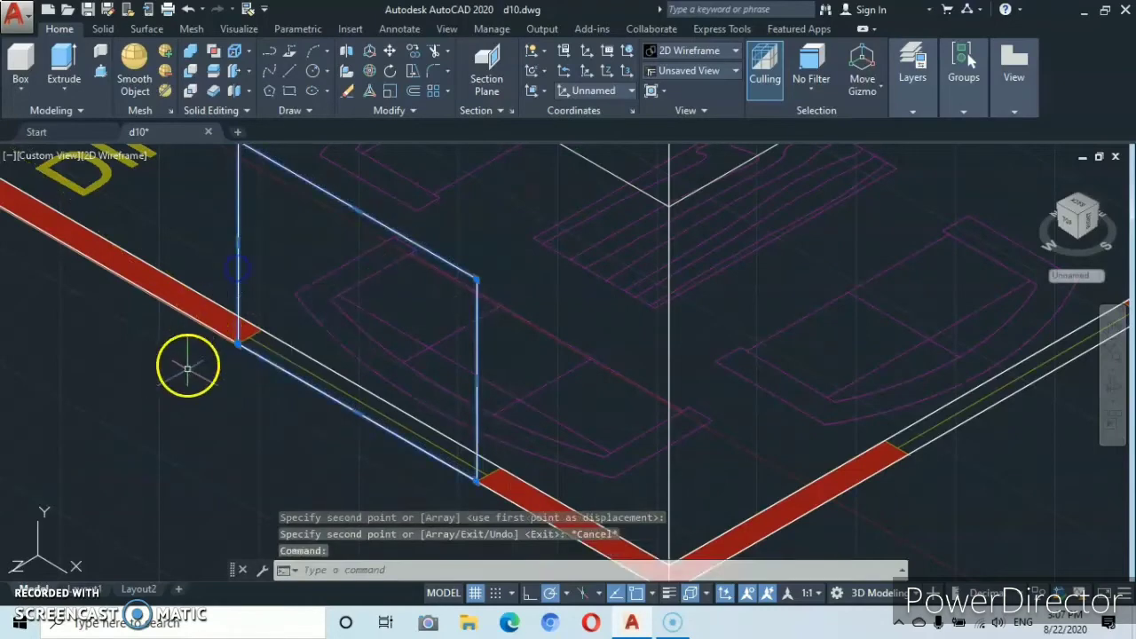
right_click(183, 446)
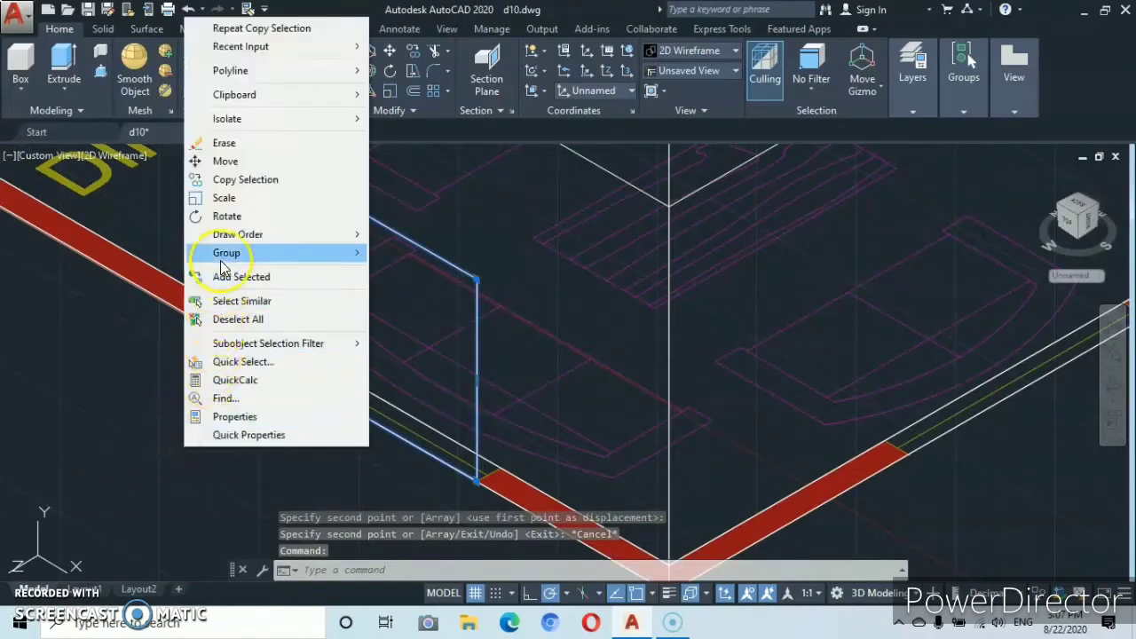
left_click(246, 168)
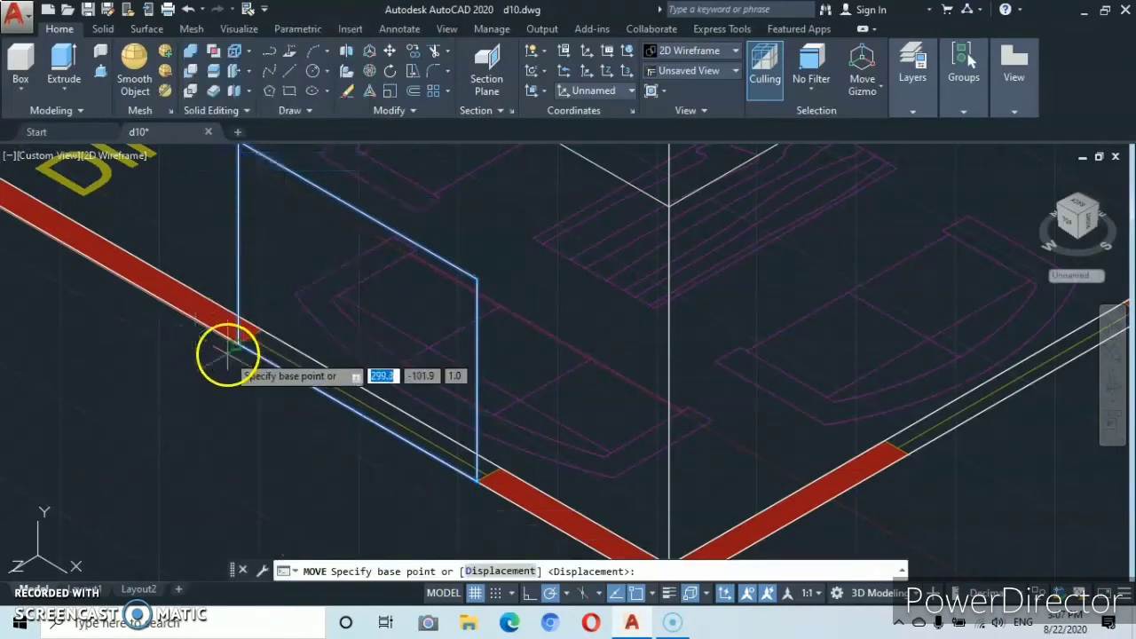
scroll(223, 342, "down", 3)
middle_click_drag(229, 332, 334, 401)
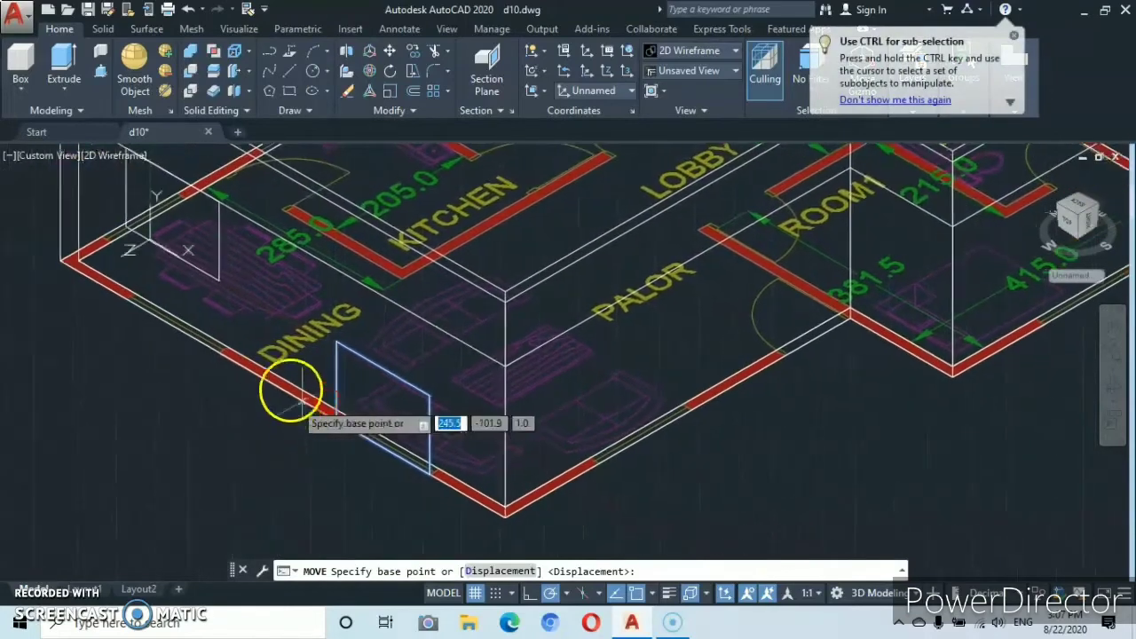
scroll(336, 345, "up", 3)
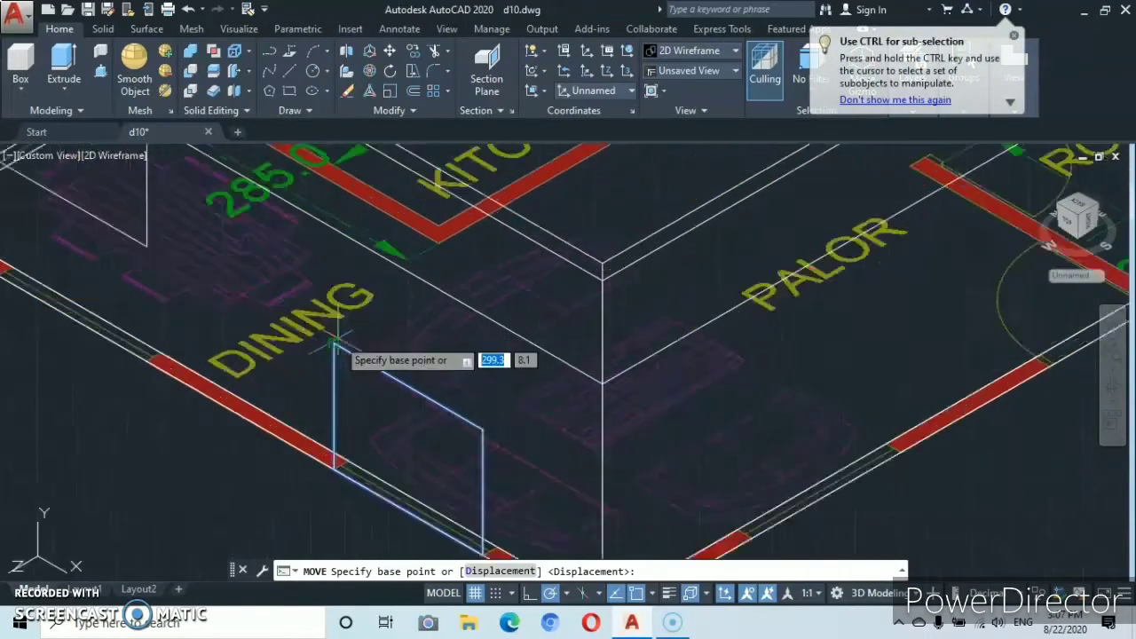
left_click(338, 329)
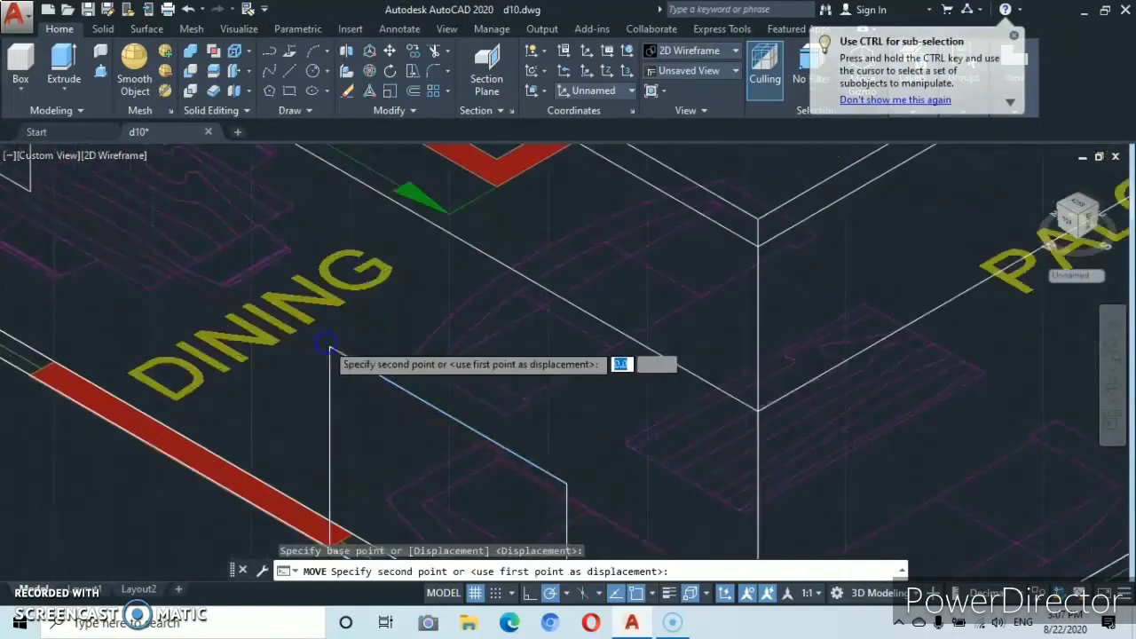
scroll(333, 338, "down", 3)
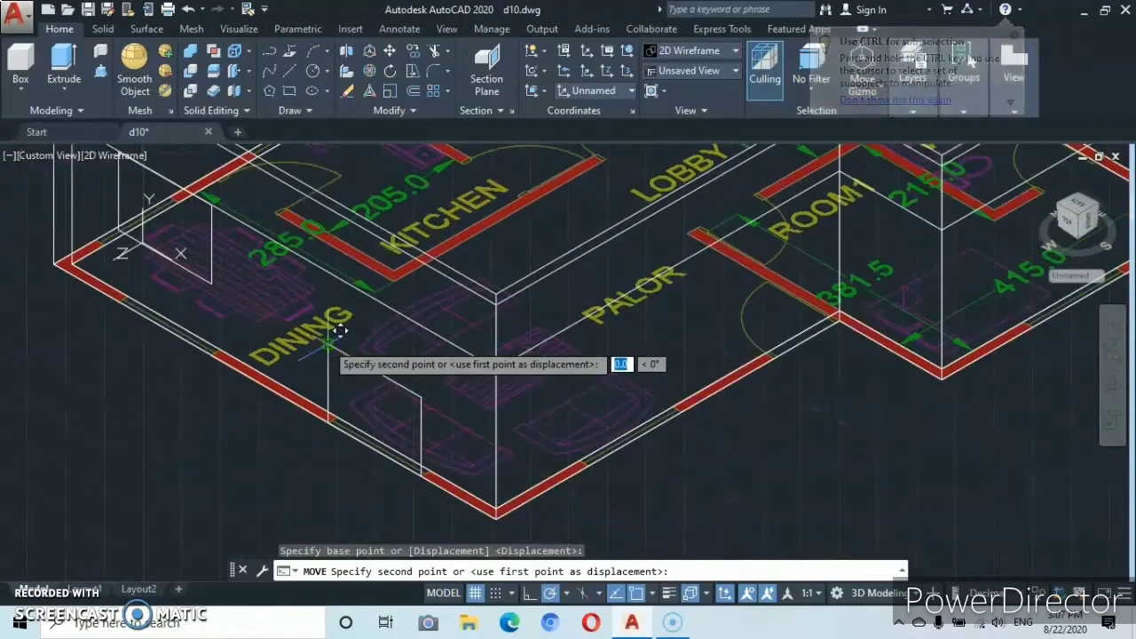
left_click(330, 276)
Align the UCS with the outer face of the exterior wall beside the palor.
scroll(341, 315, "down", 3)
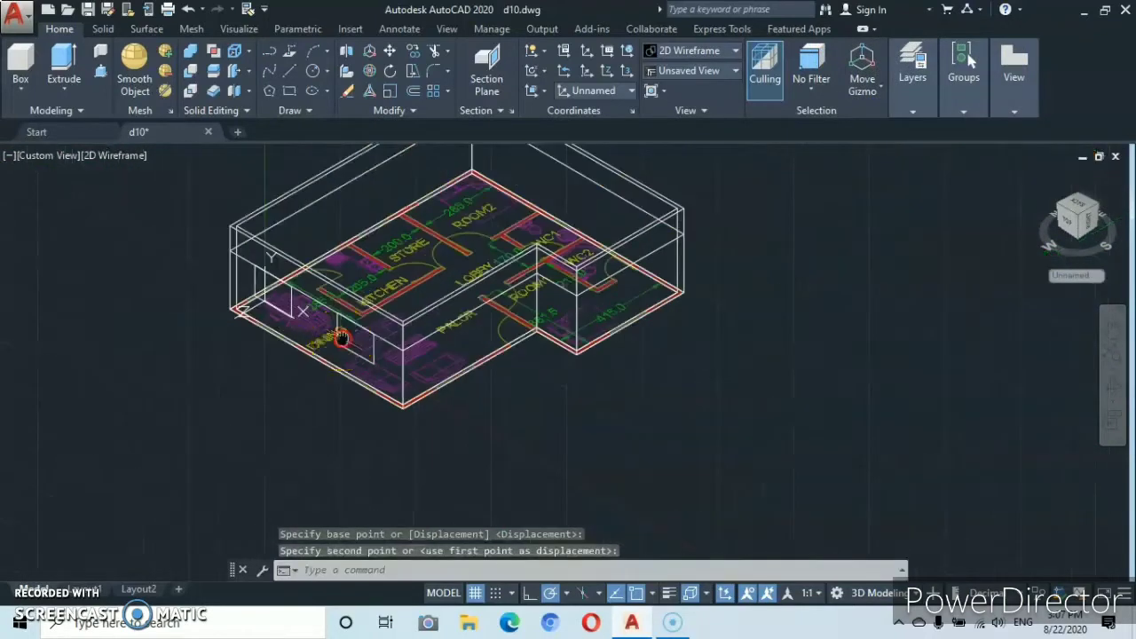
scroll(342, 339, "up", 4)
middle_click_drag(286, 355, 371, 364)
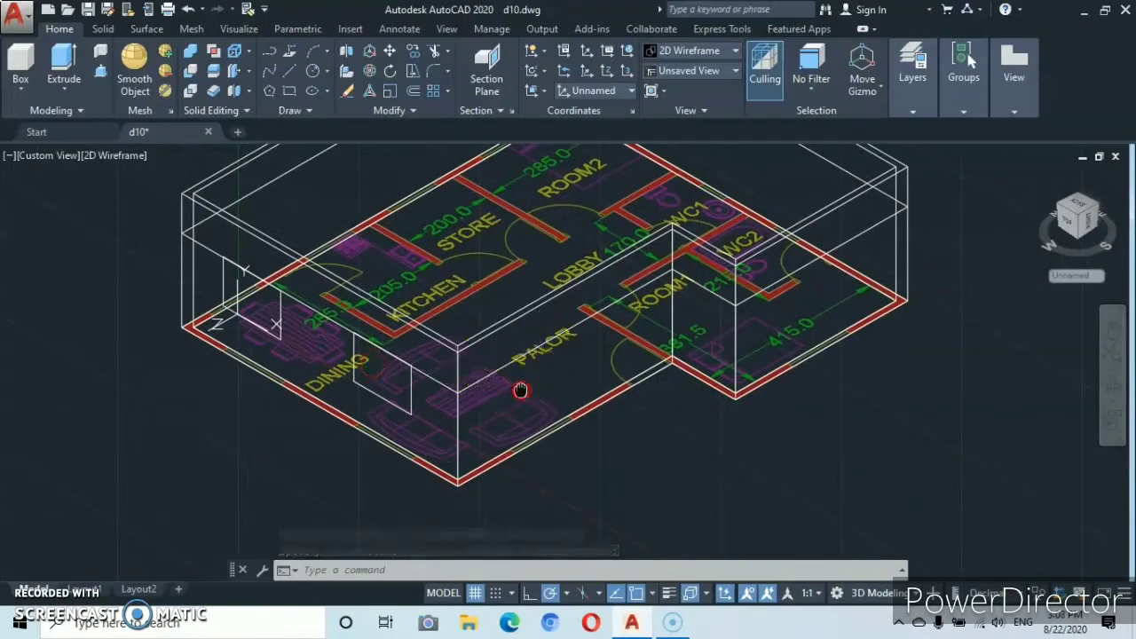
middle_click_drag(520, 388, 517, 358)
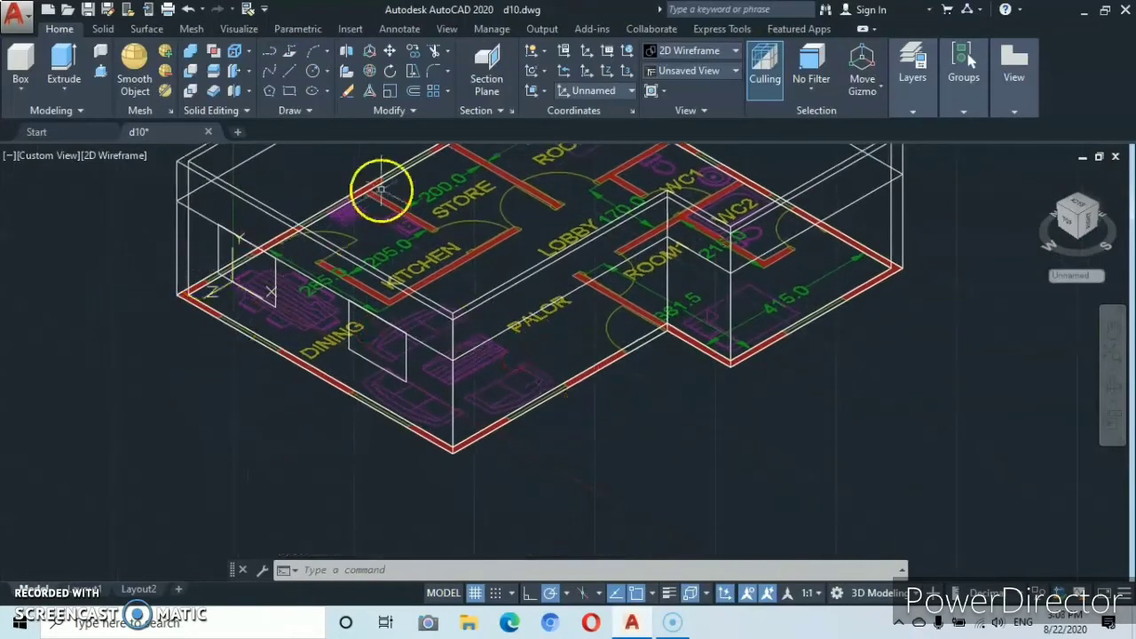
left_click(544, 93)
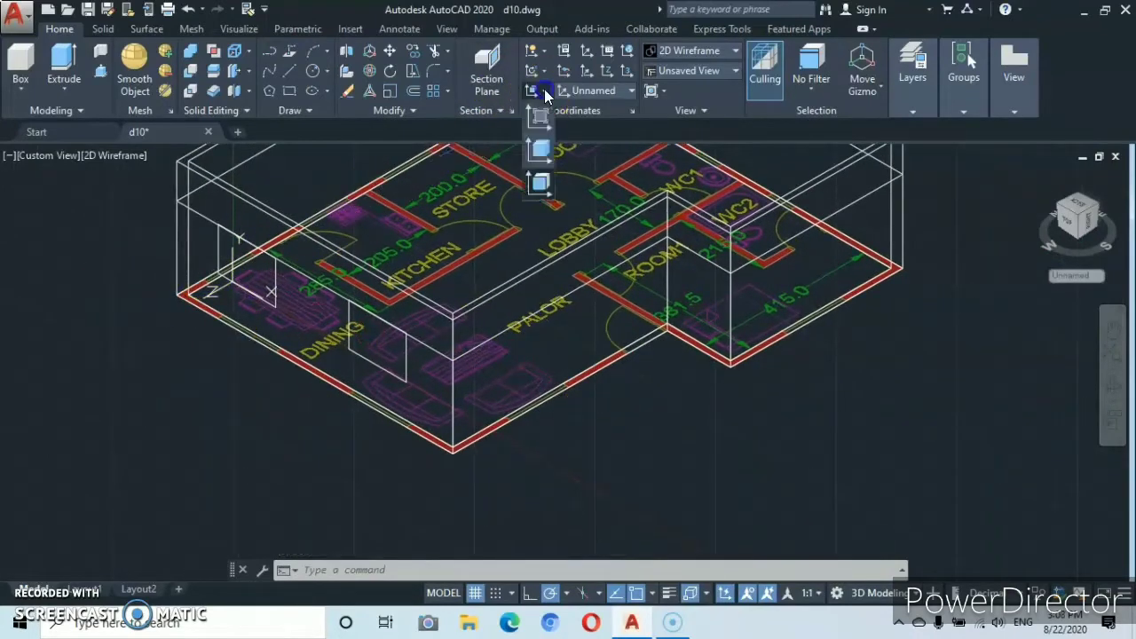
left_click(539, 185)
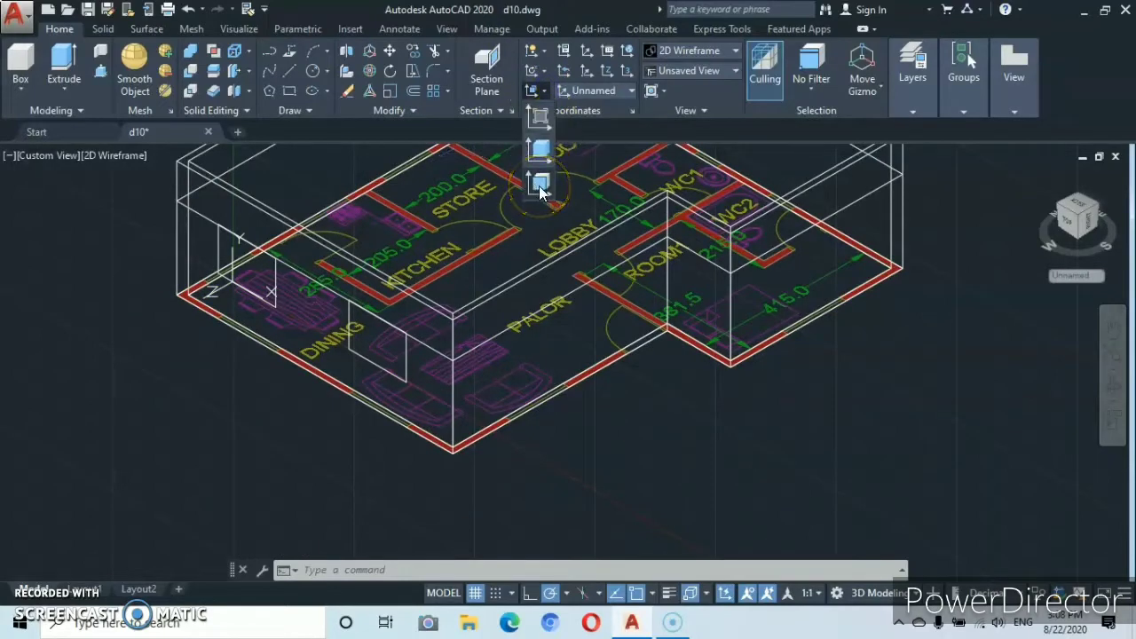
left_click(539, 185)
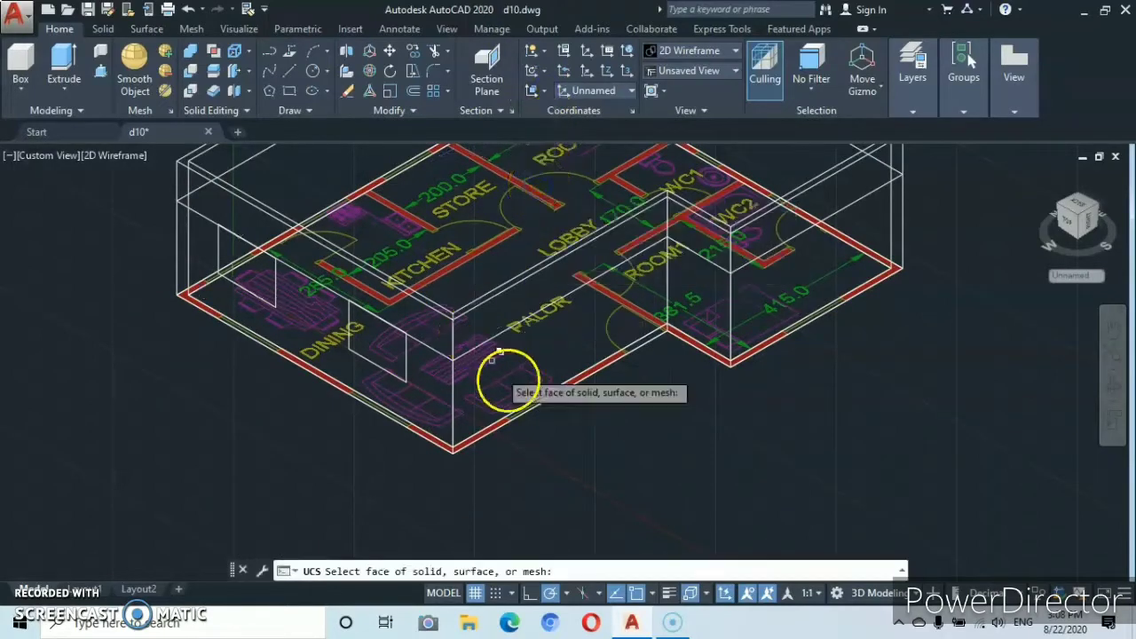
left_click(557, 348)
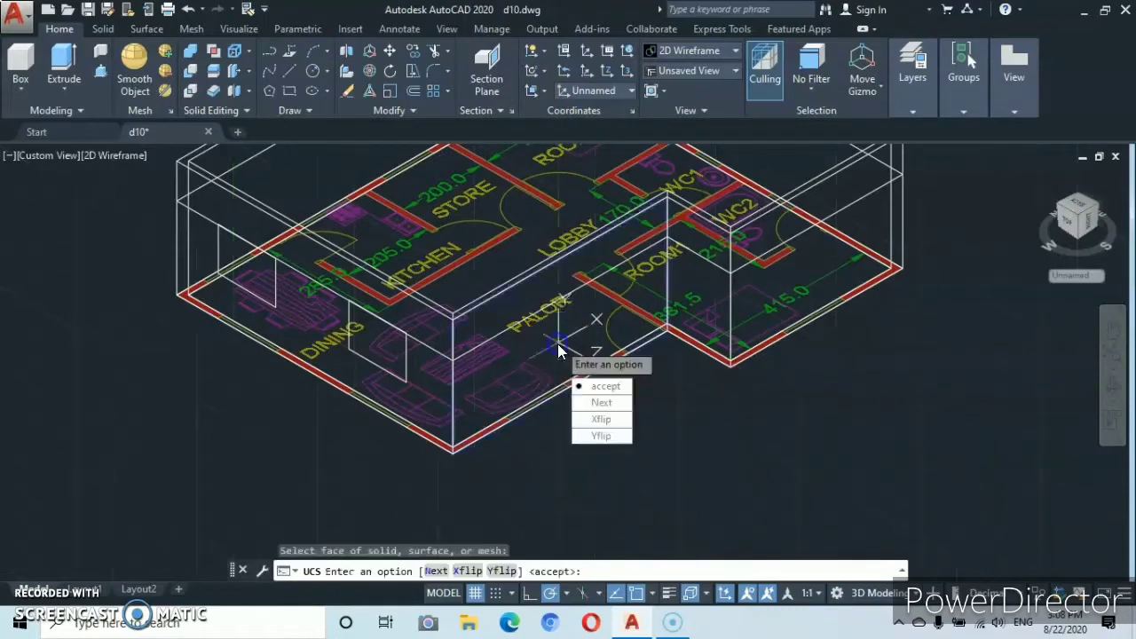
scroll(557, 349, "up", 5)
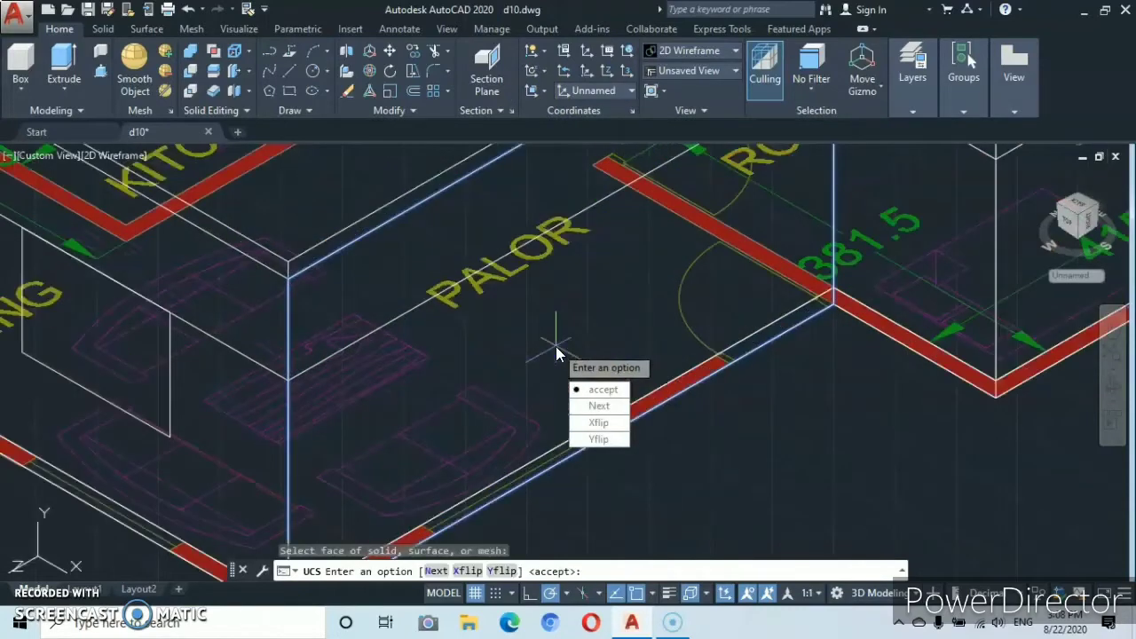
left_click(595, 354)
Draw a 150 by 110 rectangle on the palor wall's outer face, starting at the base corner of its window opening.
middle_click_drag(585, 433, 611, 326)
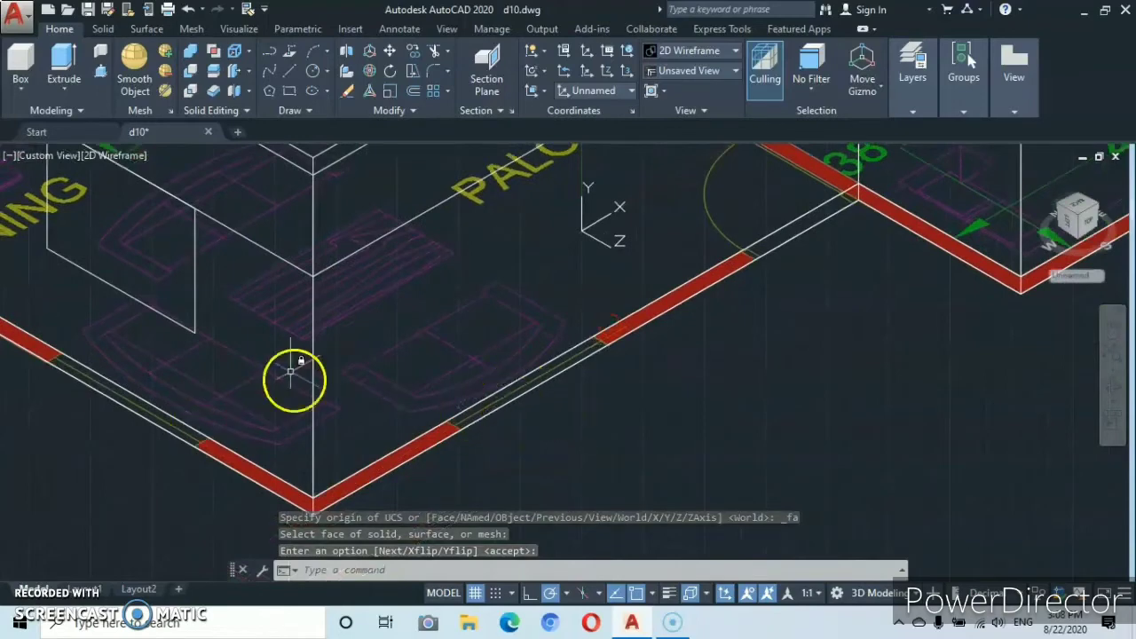
left_click(290, 90)
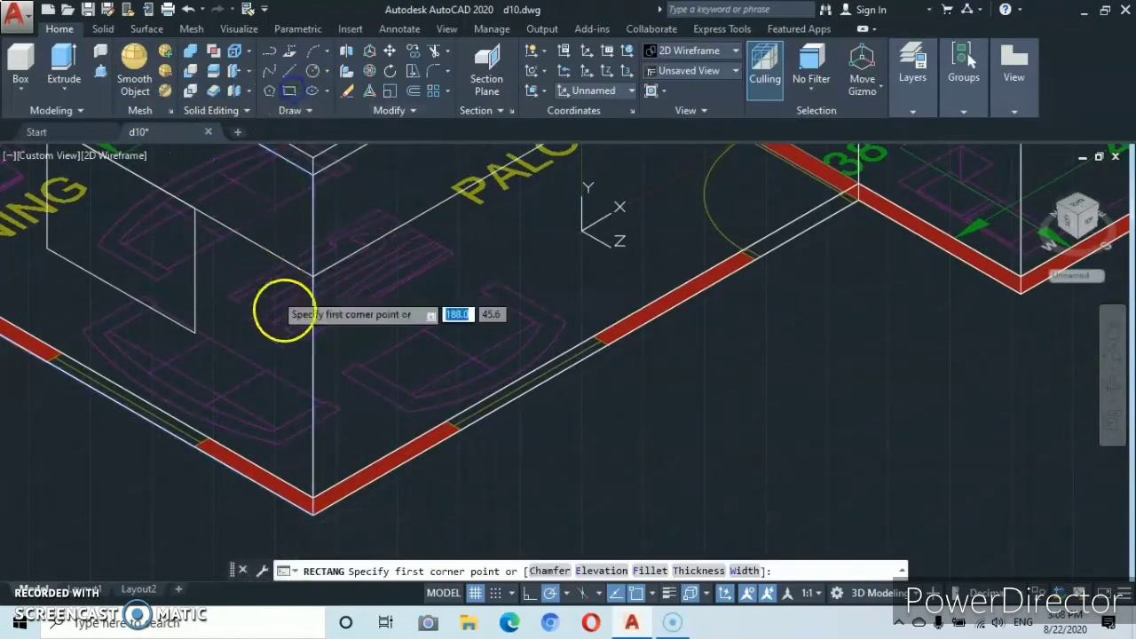
left_click(460, 429)
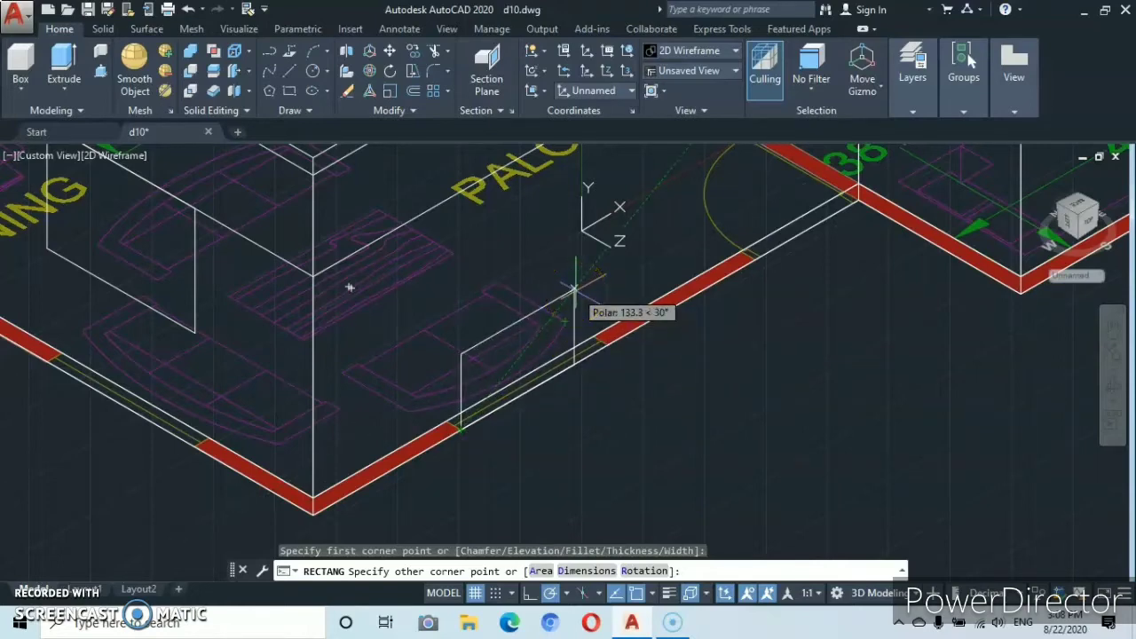
type("15")
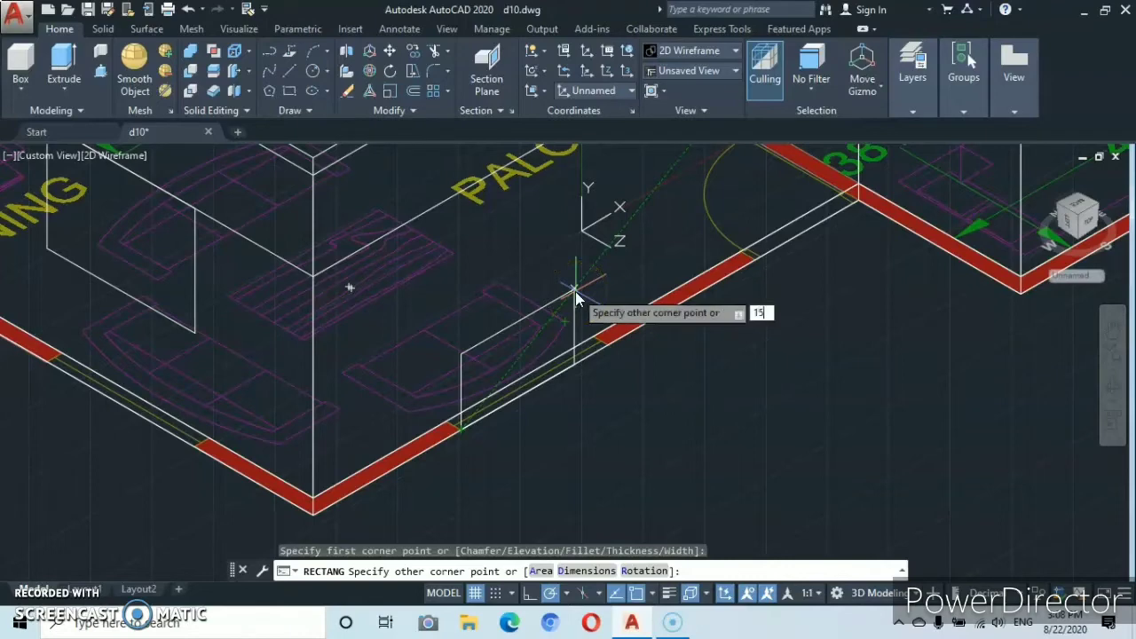
type("0")
key("Tab")
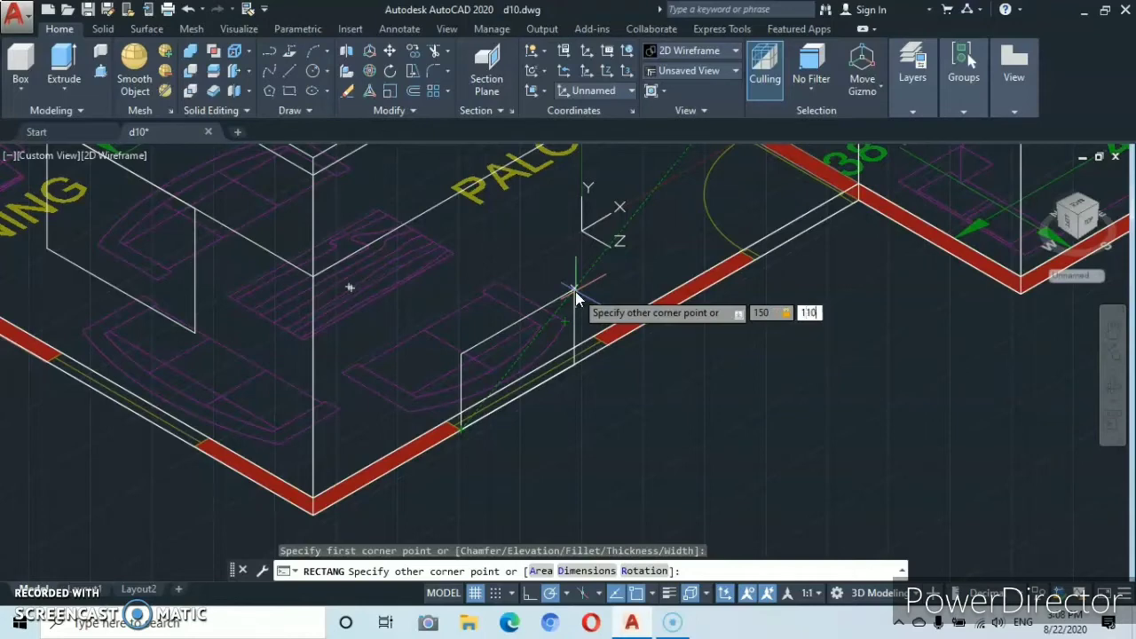
key("Return")
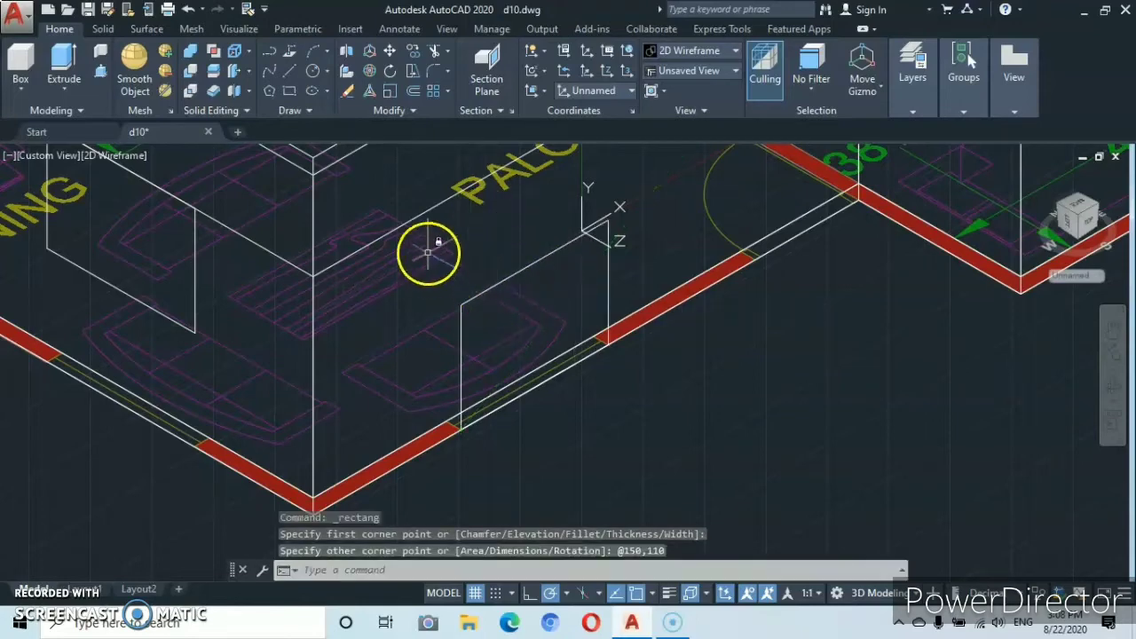
Move the palor window rectangle straight up by its upper corner until its top edge meets the 210-high reference outline.
middle_click_drag(432, 248, 495, 326)
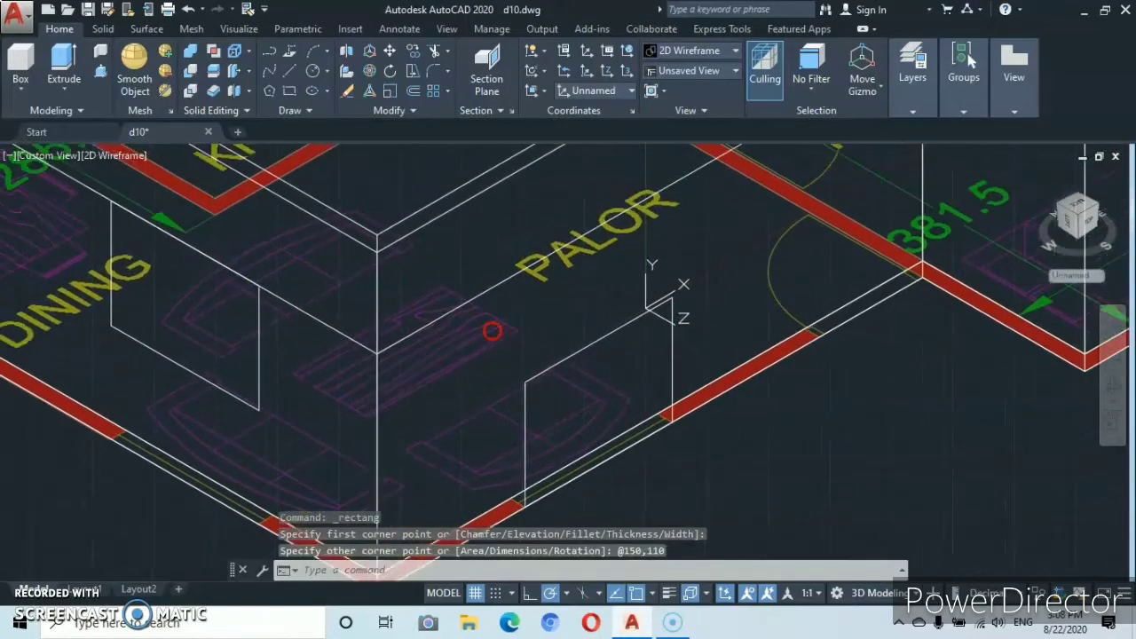
left_click(593, 342)
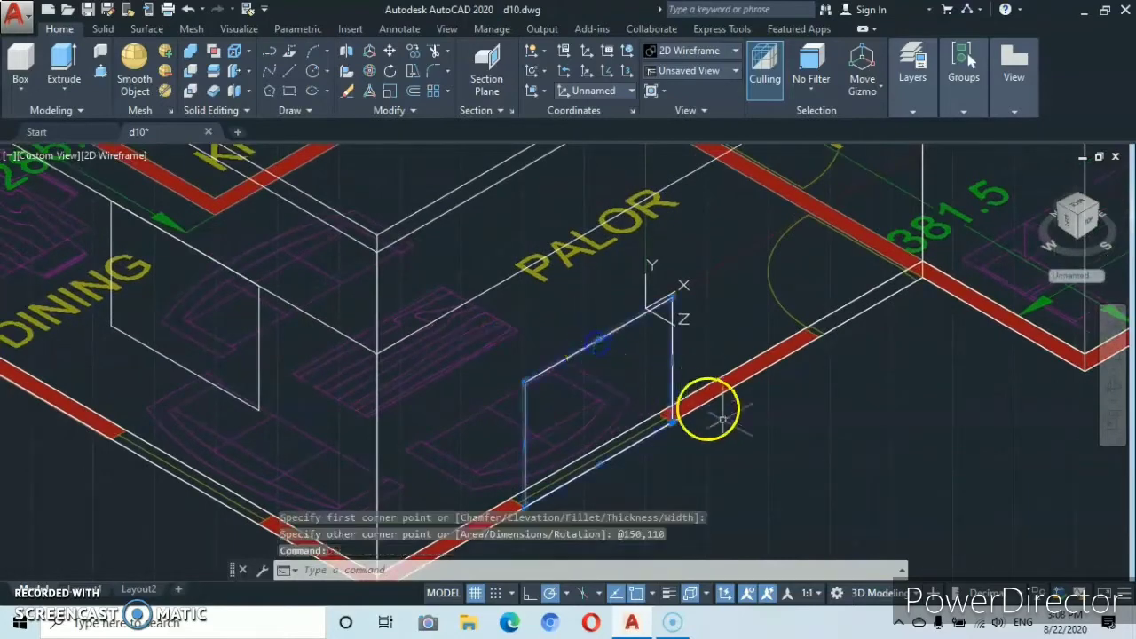
right_click(744, 446)
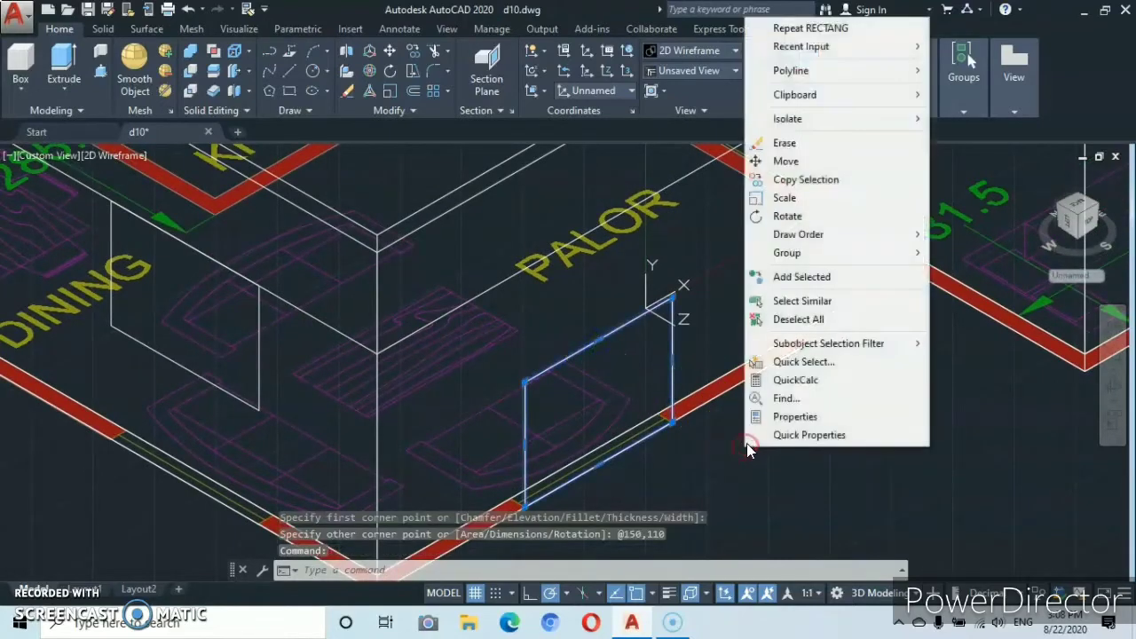
left_click(780, 164)
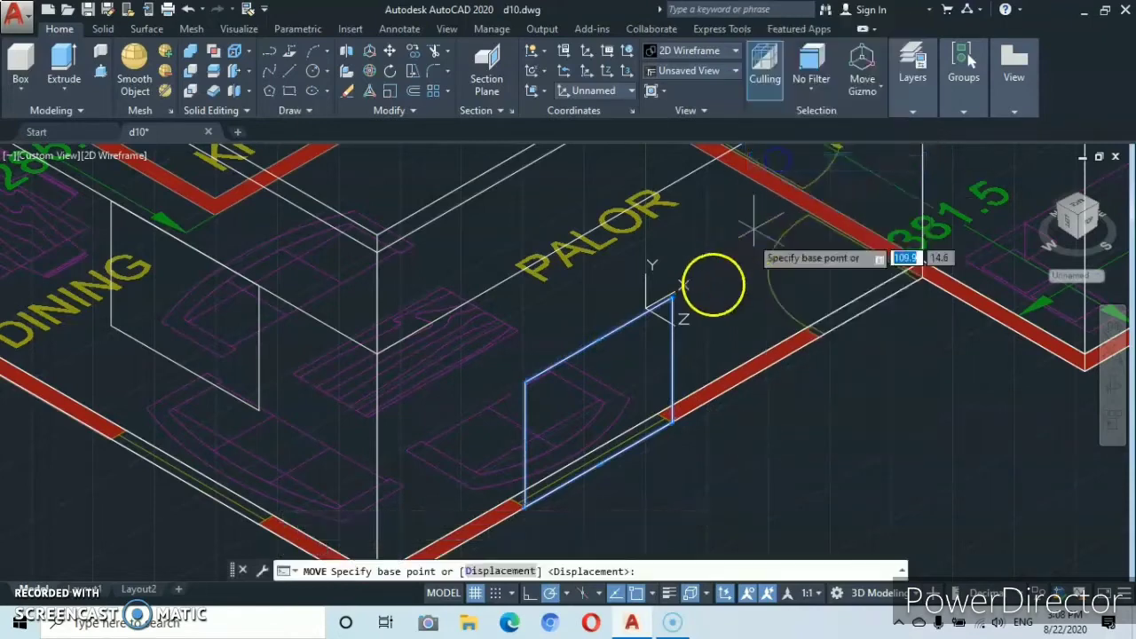
left_click(526, 382)
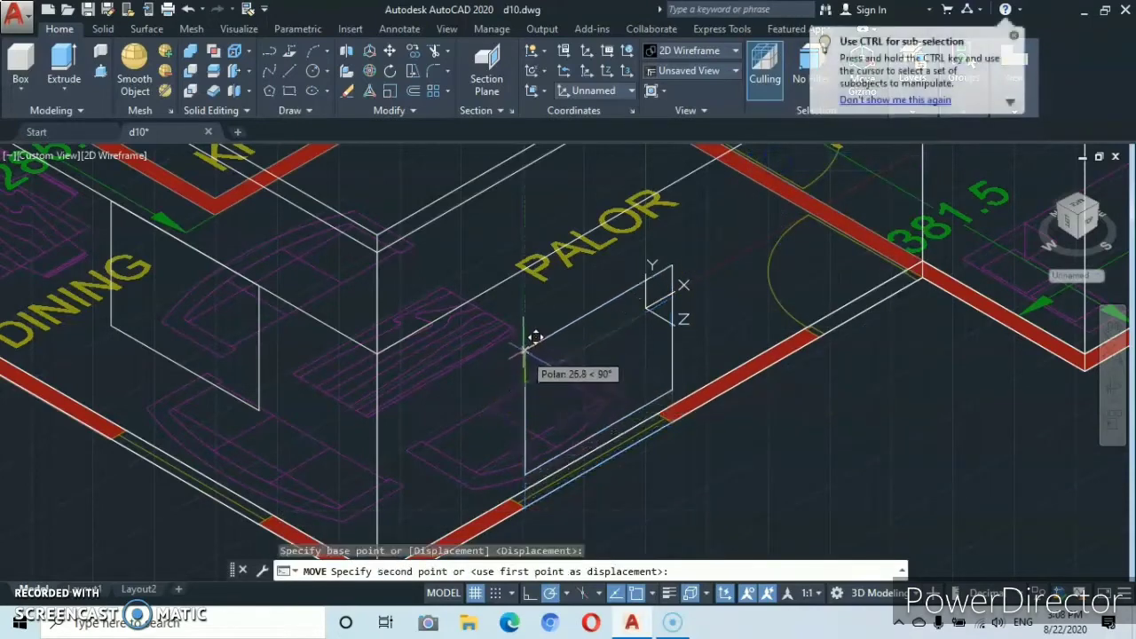
left_click(525, 267)
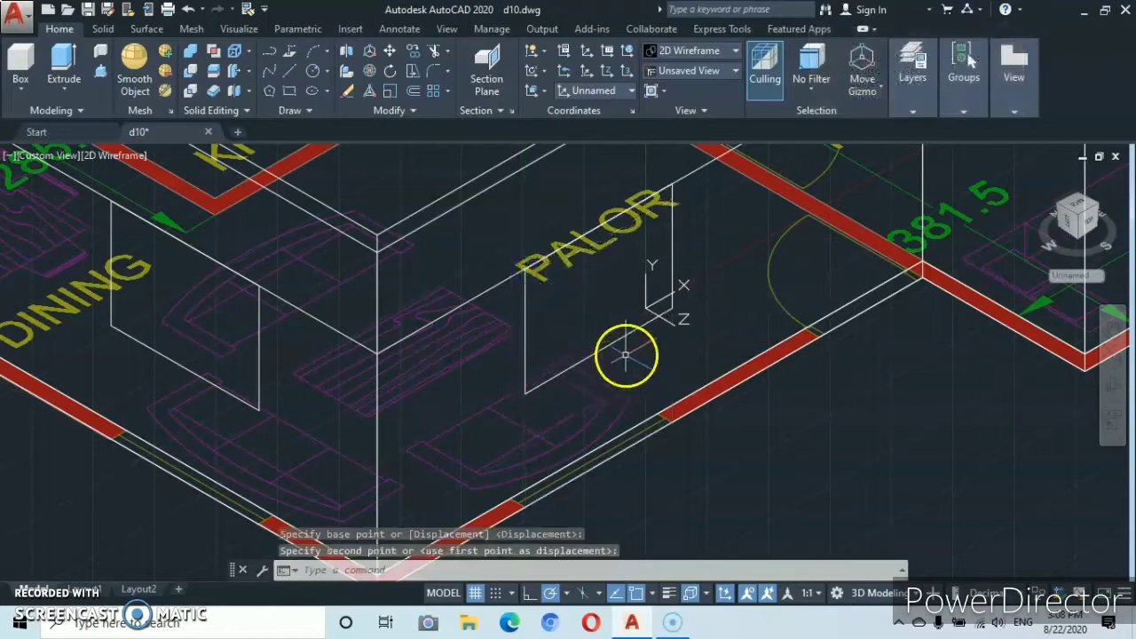
Draw the doorway rectangle from the base corner of the palor's exterior door opening to the reference outline's corner above the adjoining wall corner.
middle_click_drag(626, 355, 449, 453)
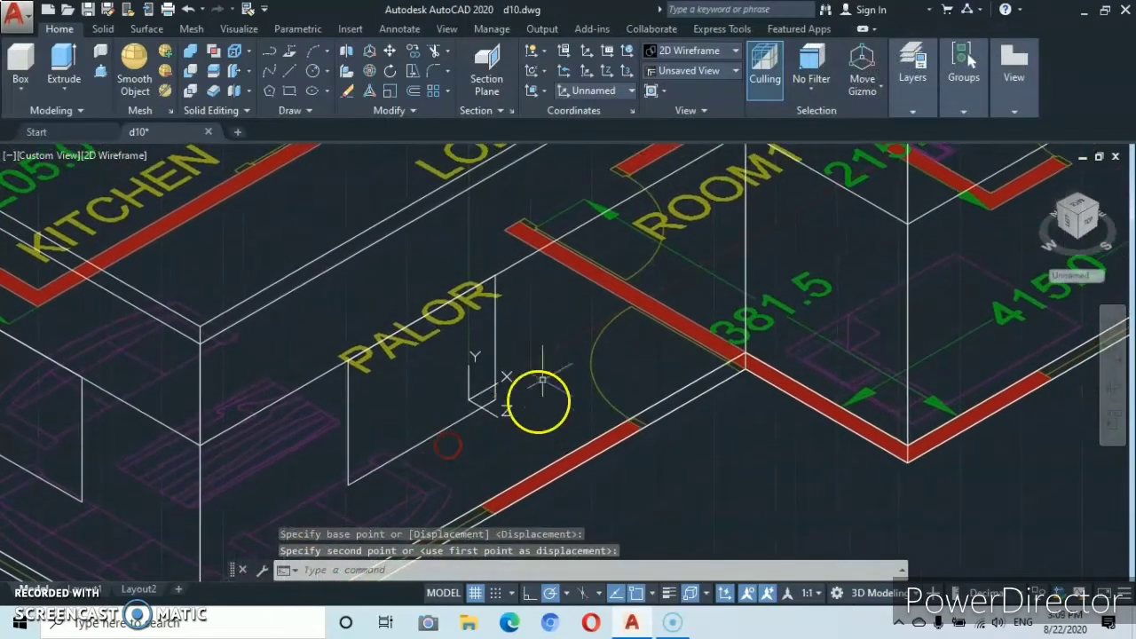
middle_click_drag(578, 325, 520, 398)
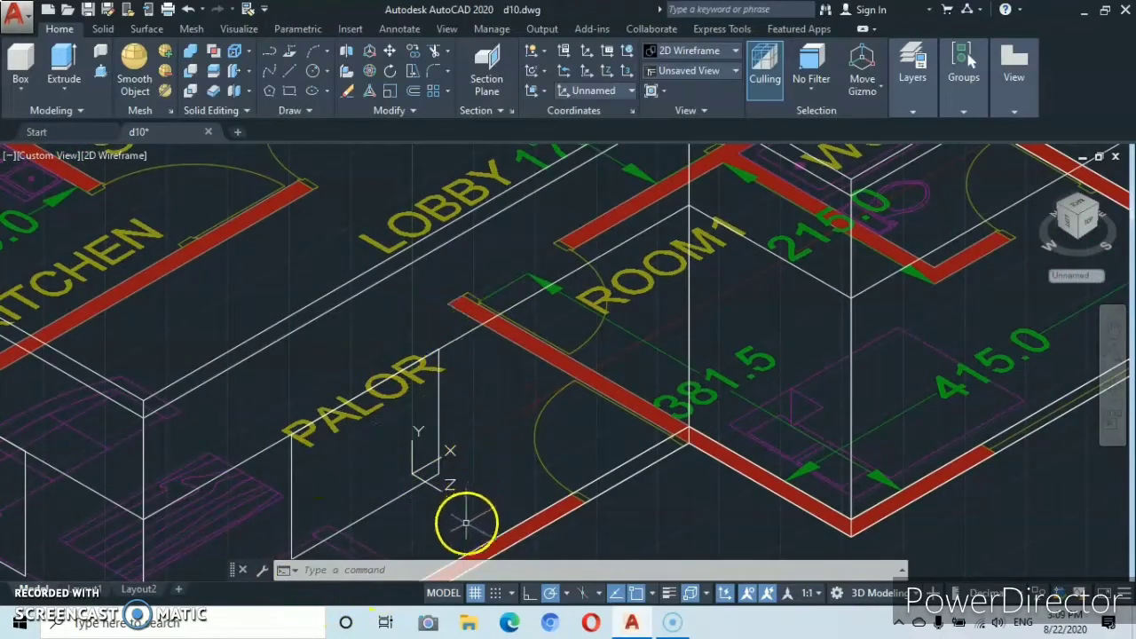
left_click(290, 90)
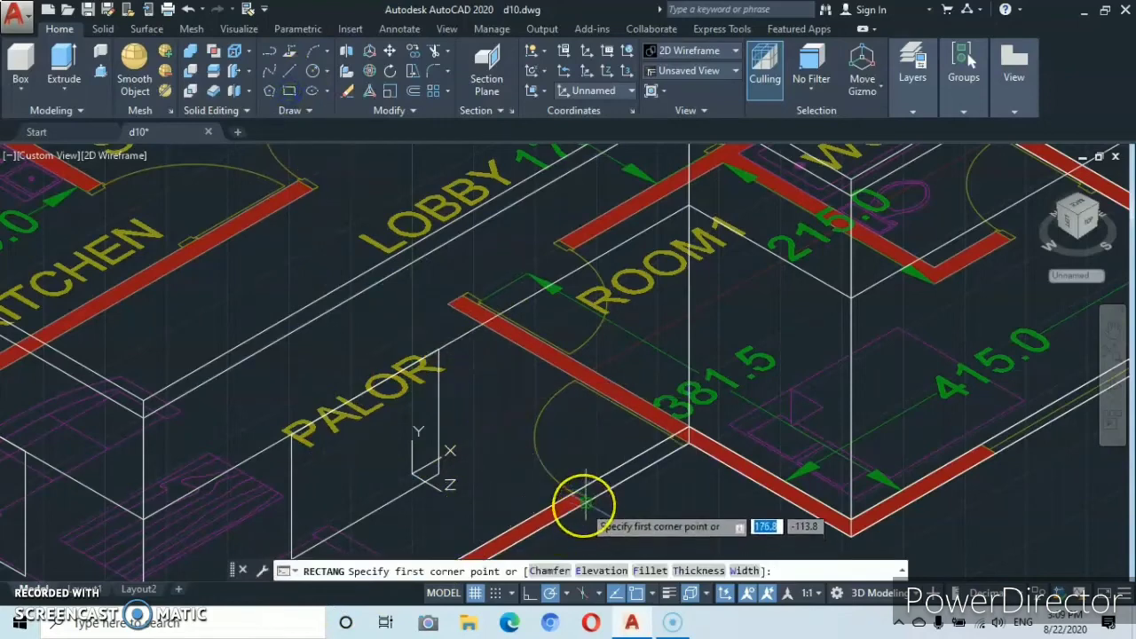
scroll(586, 503, "up", 2)
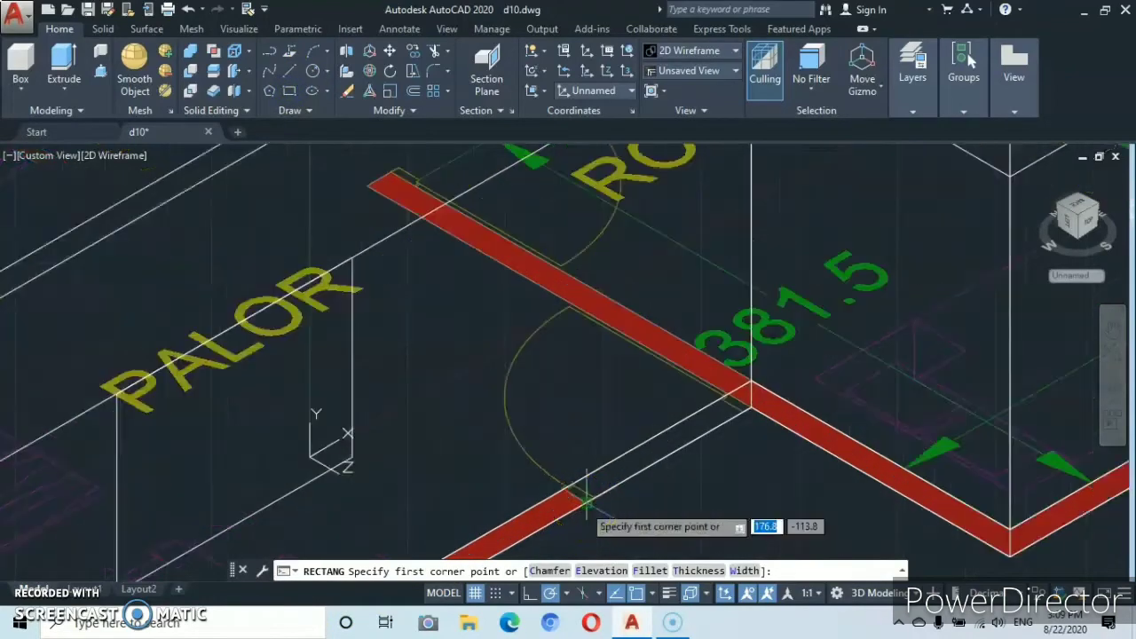
left_click(586, 502)
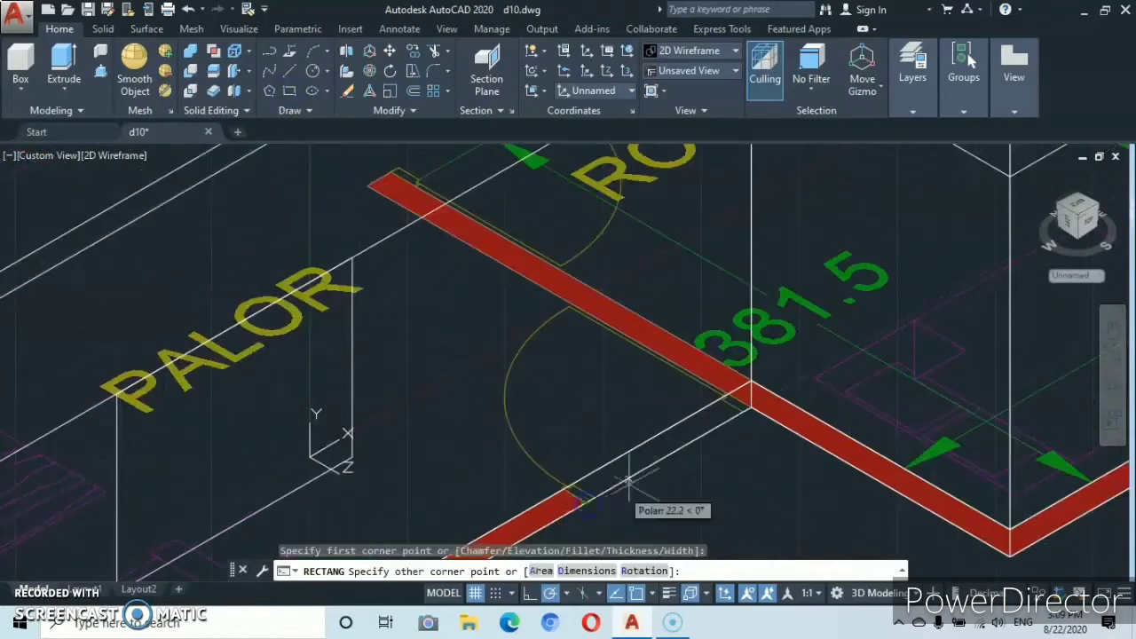
scroll(701, 324, "down", 2)
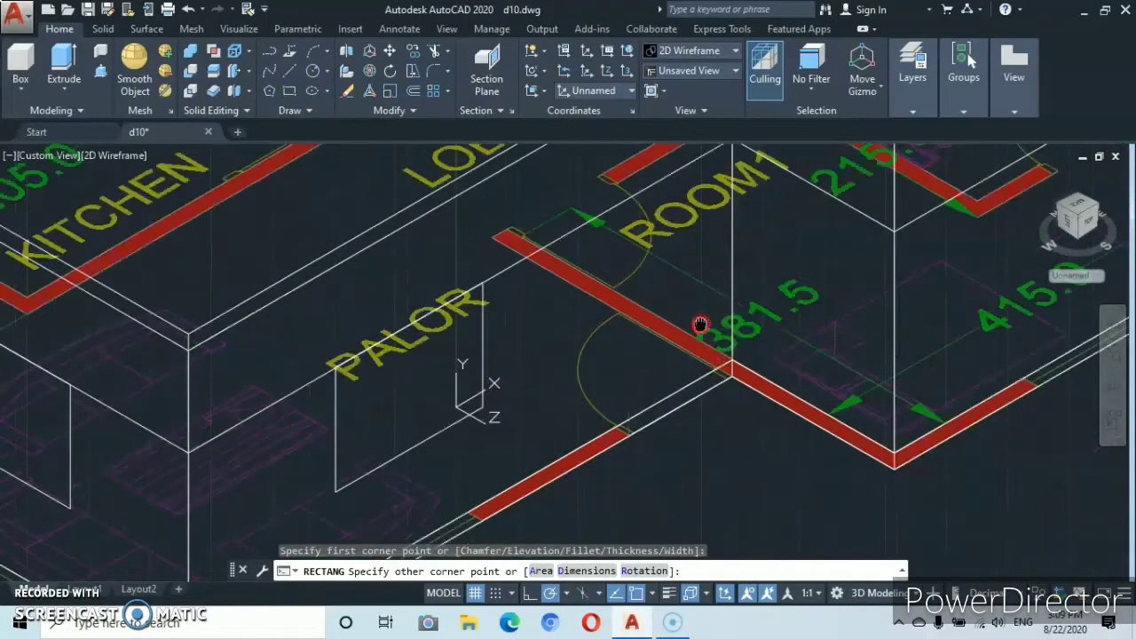
scroll(702, 328, "down", 1)
scroll(719, 282, "up", 2)
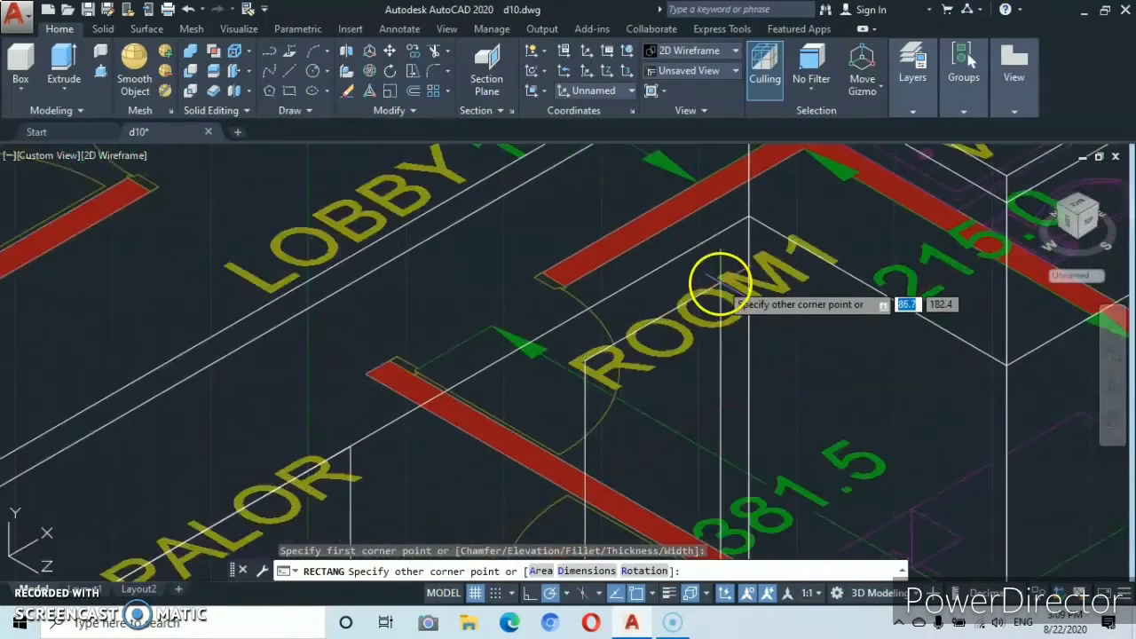
left_click(748, 215)
scroll(645, 400, "down", 5)
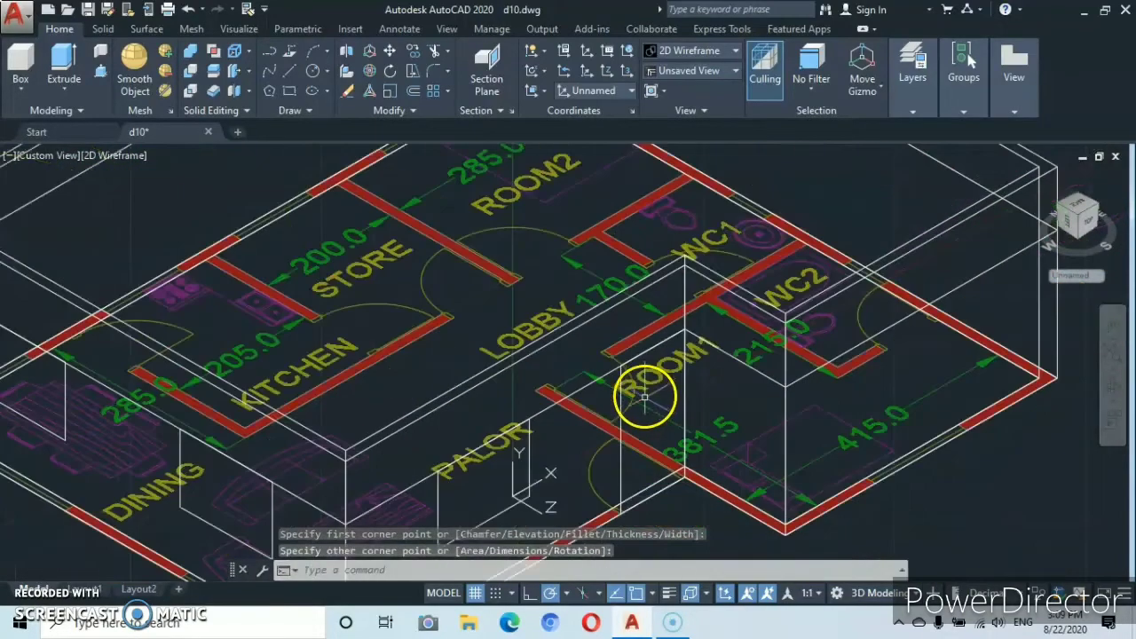
Copy the raised palor window rectangle from its lower corner to the base corner of the window opening on Room1's exterior wall.
middle_click_drag(645, 400, 732, 297)
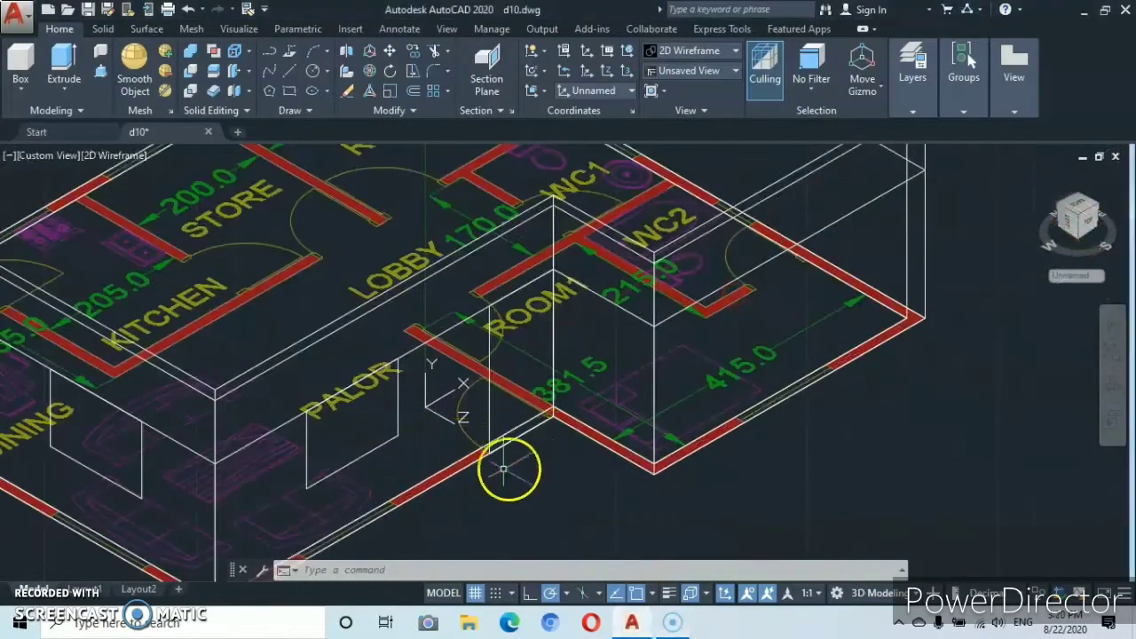
scroll(781, 399, "up", 2)
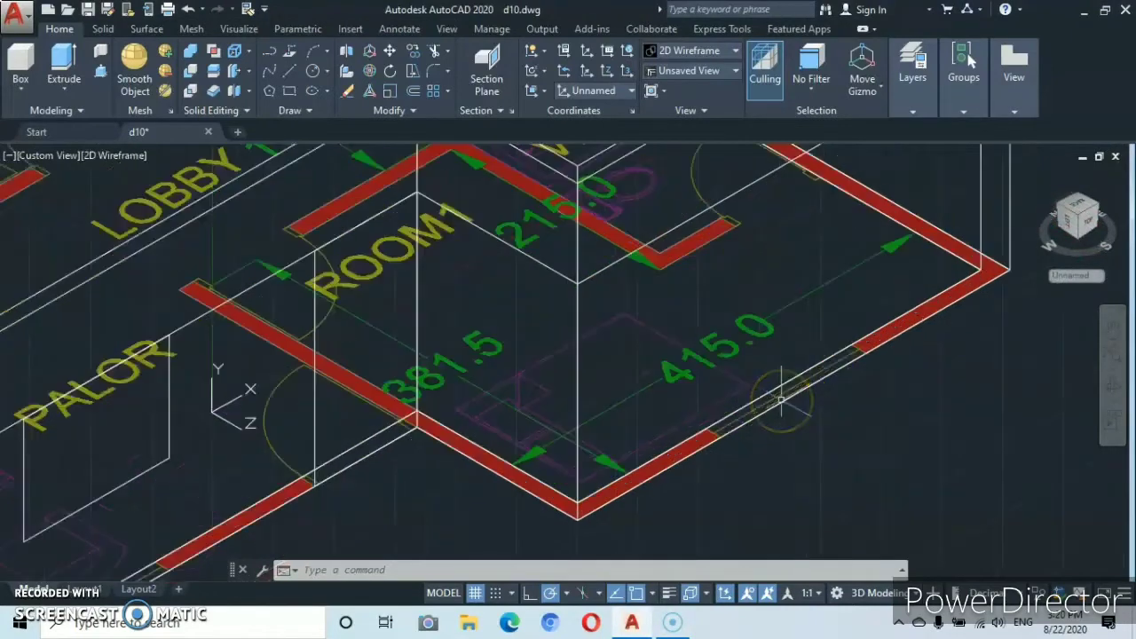
scroll(791, 388, "down", 2)
middle_click_drag(783, 383, 785, 374)
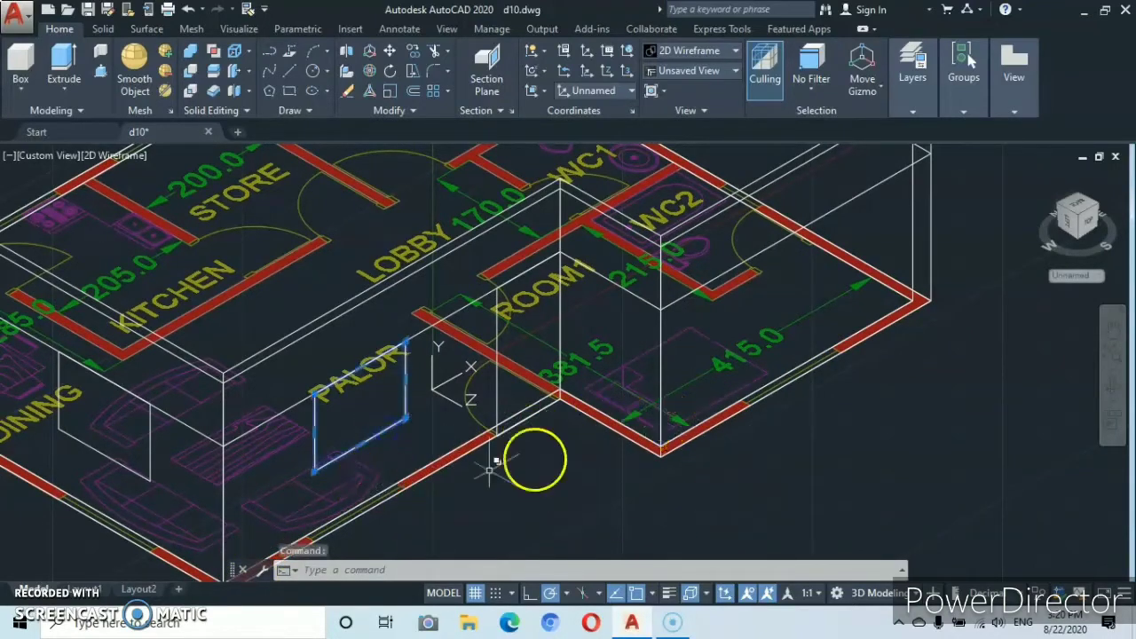
right_click(755, 500)
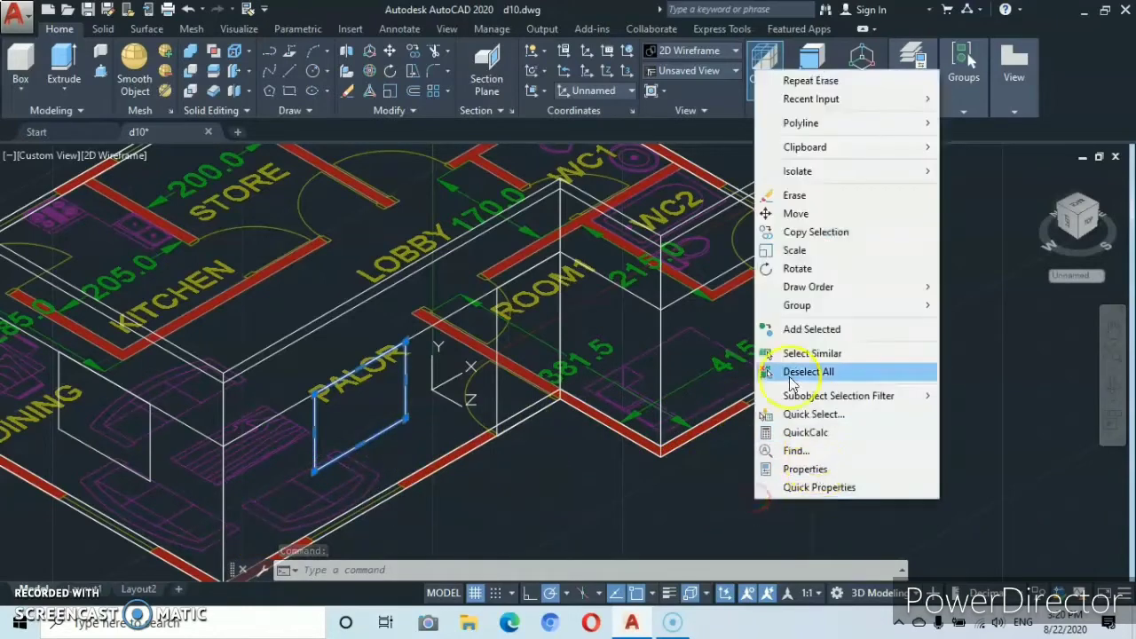
left_click(804, 236)
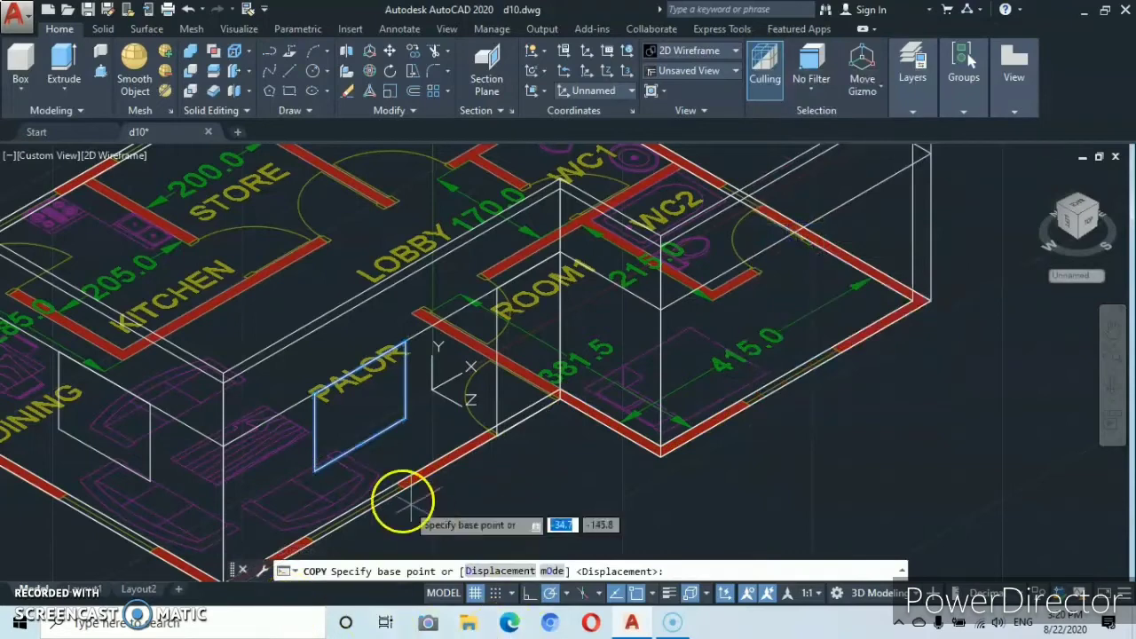
left_click(315, 468)
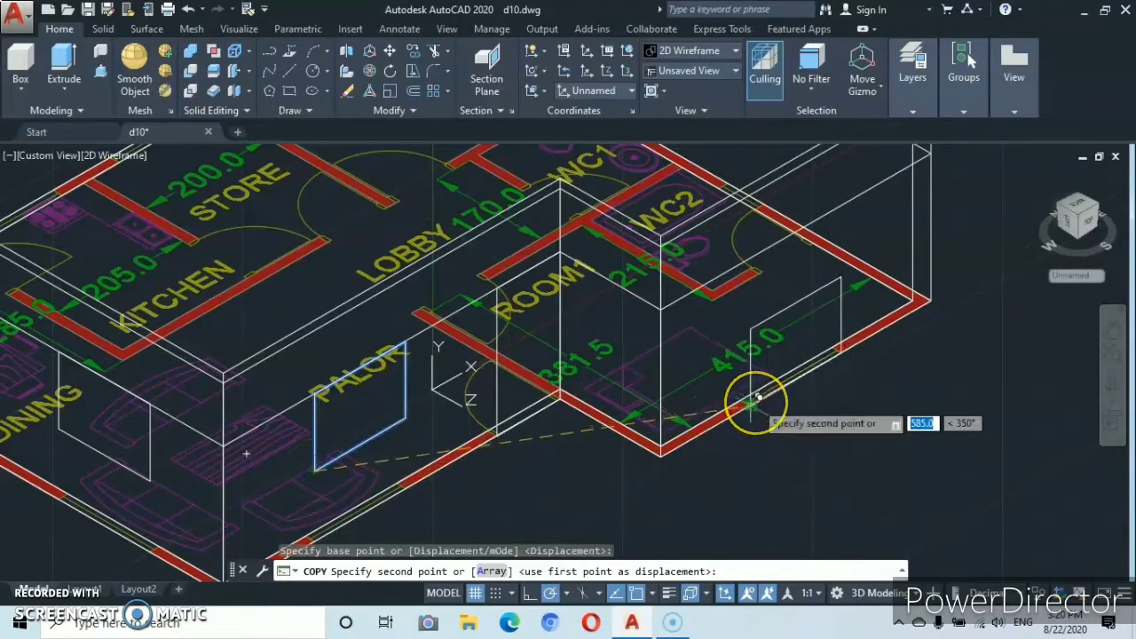
scroll(752, 401, "up", 3)
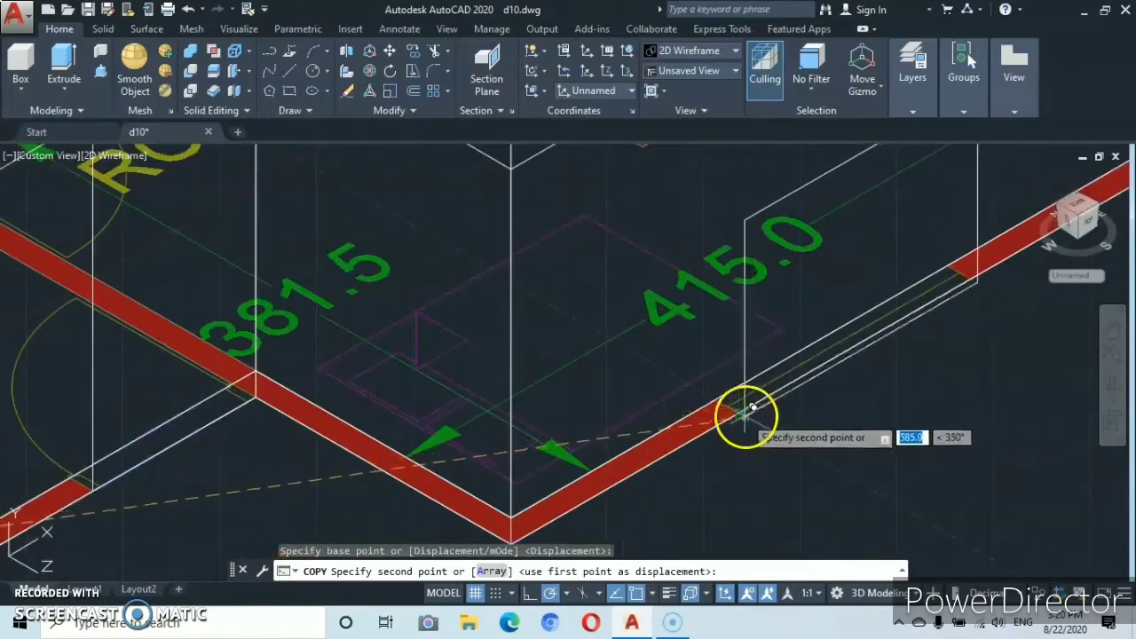
left_click(742, 401)
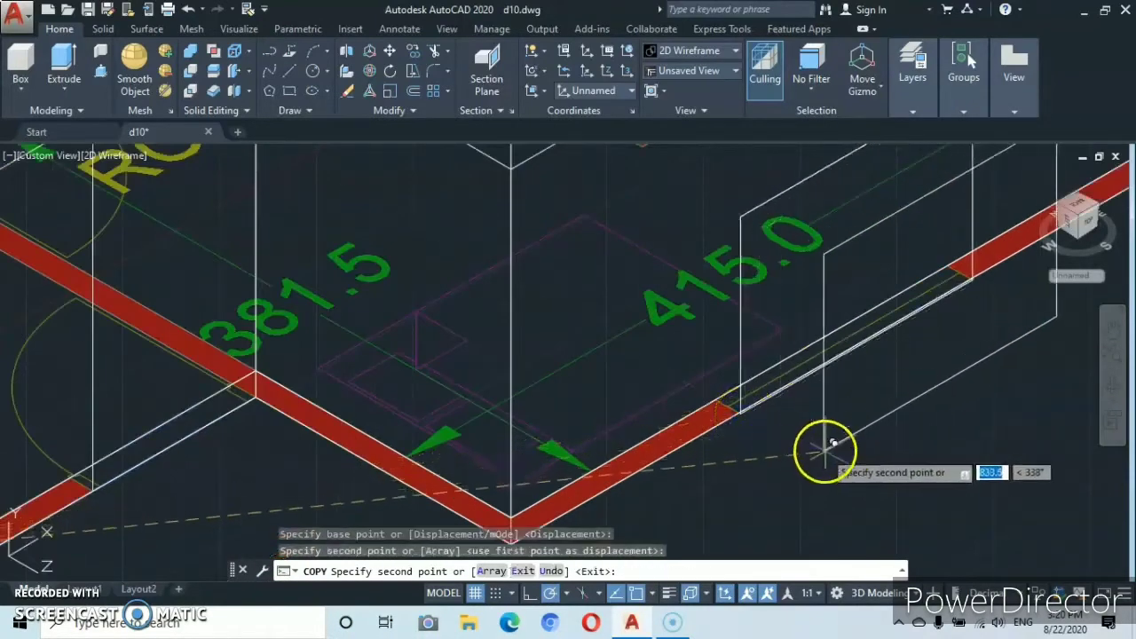
key("Escape")
scroll(842, 465, "down", 3)
scroll(843, 465, "down", 2)
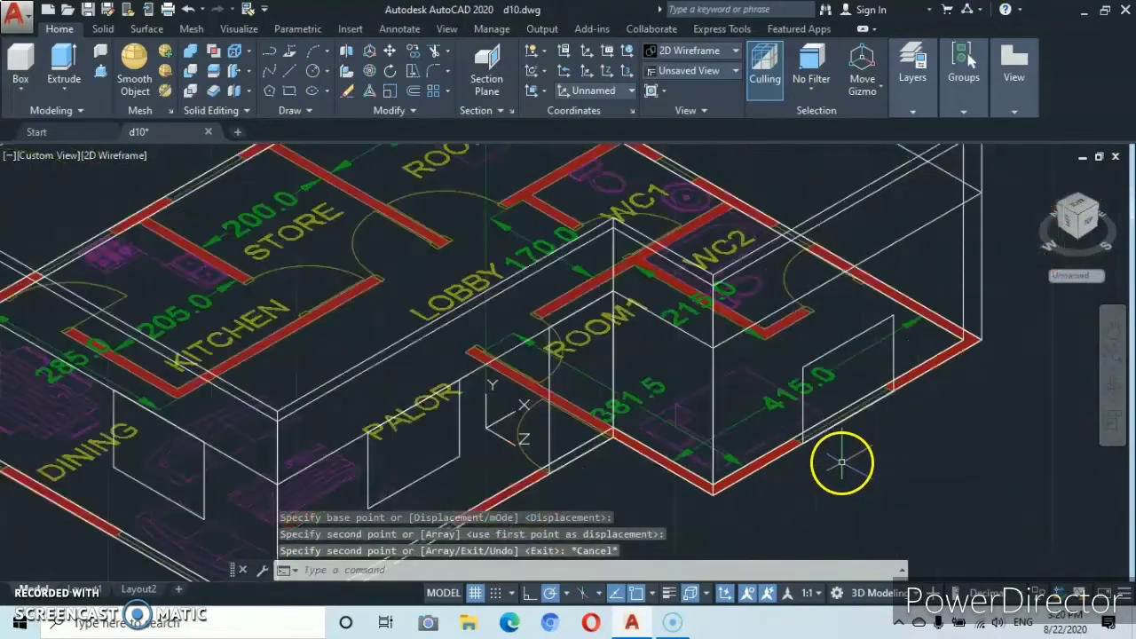
mouse_move(838, 455)
middle_mouse_down()
mouse_move(794, 515)
mouse_move(793, 477)
middle_mouse_up()
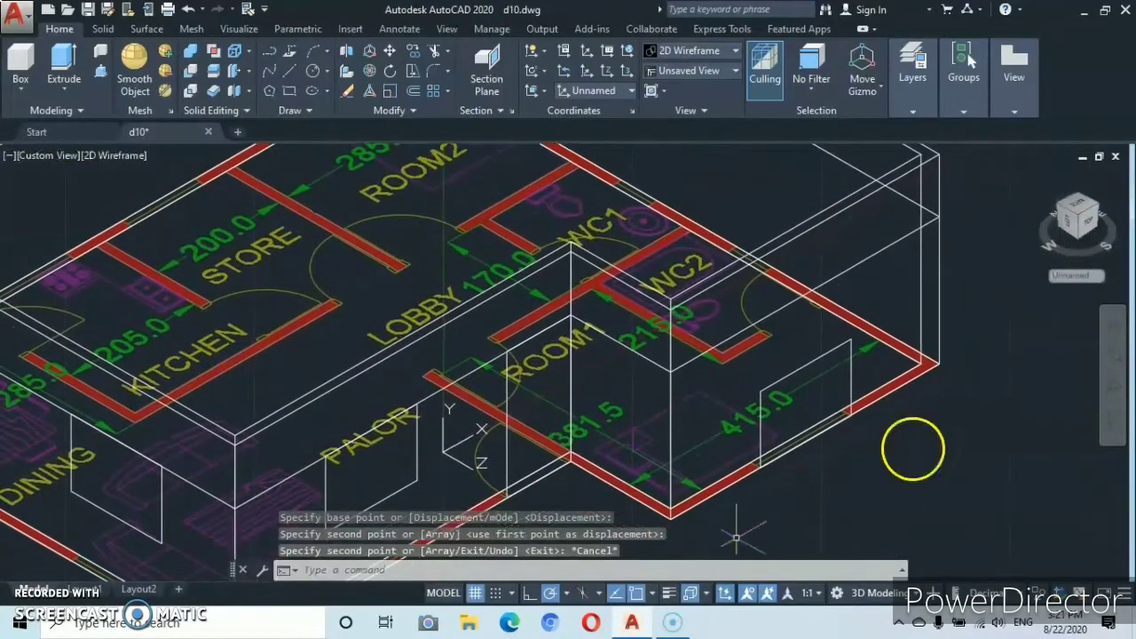
Move the Room1 window rectangle straight up by its upper corner until its top edge meets the 210-high reference outline.
left_click(810, 362)
right_click(863, 484)
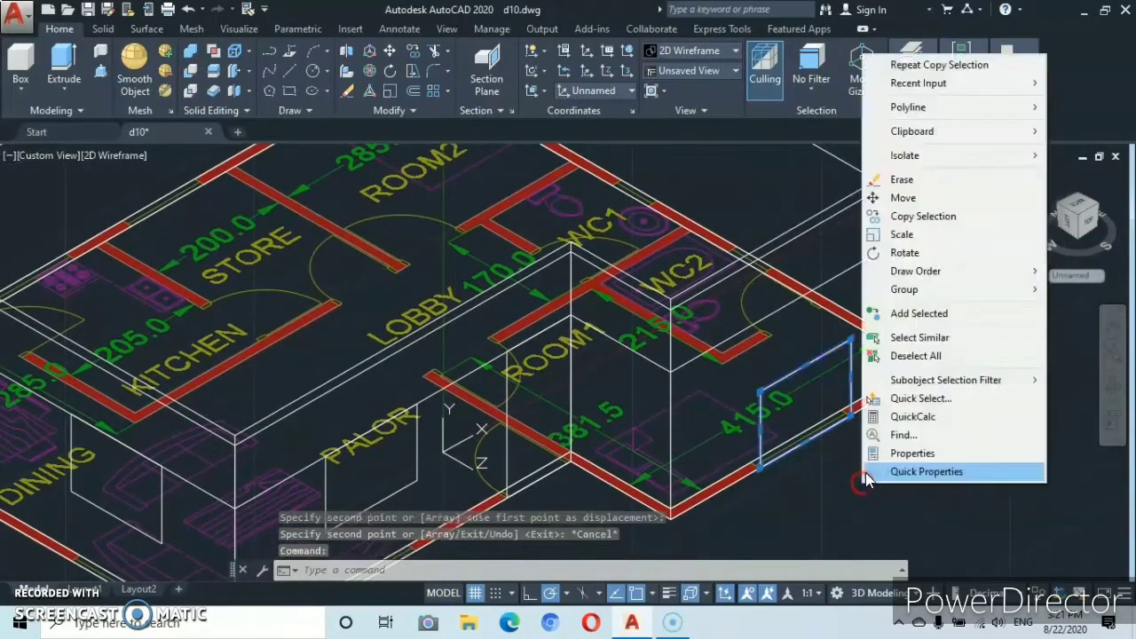
left_click(902, 198)
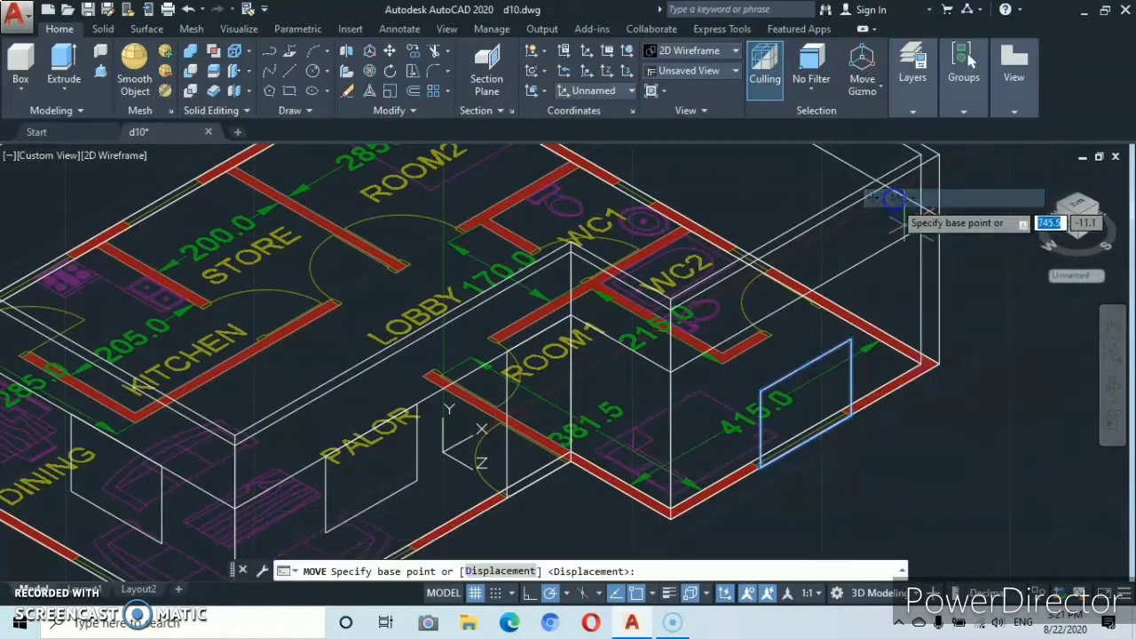
left_click(760, 391)
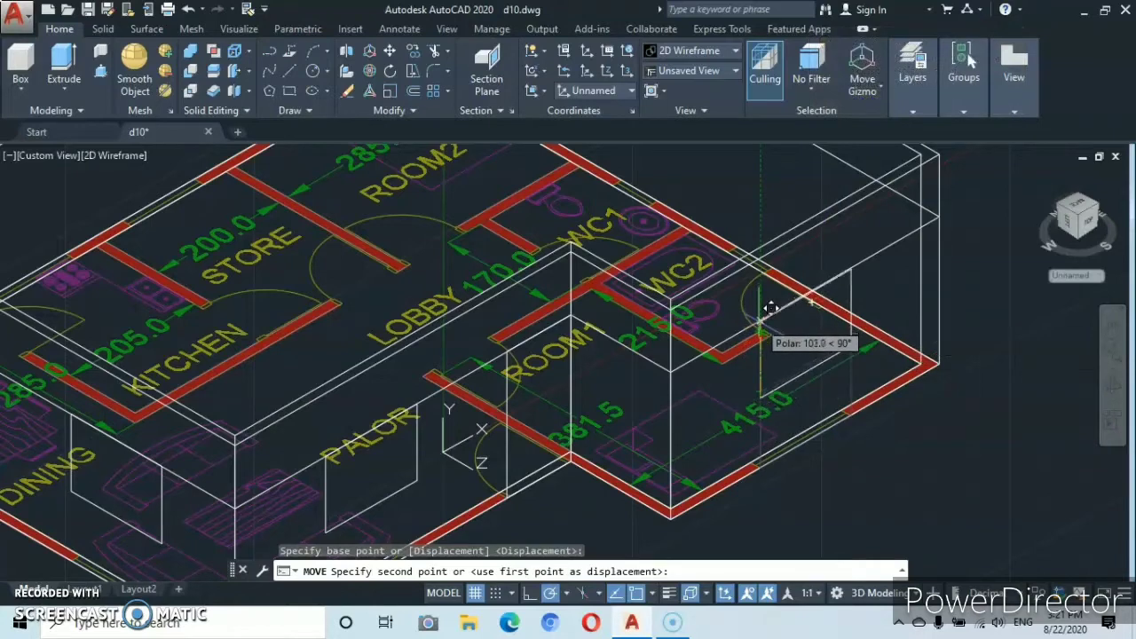
scroll(771, 307, "up", 4)
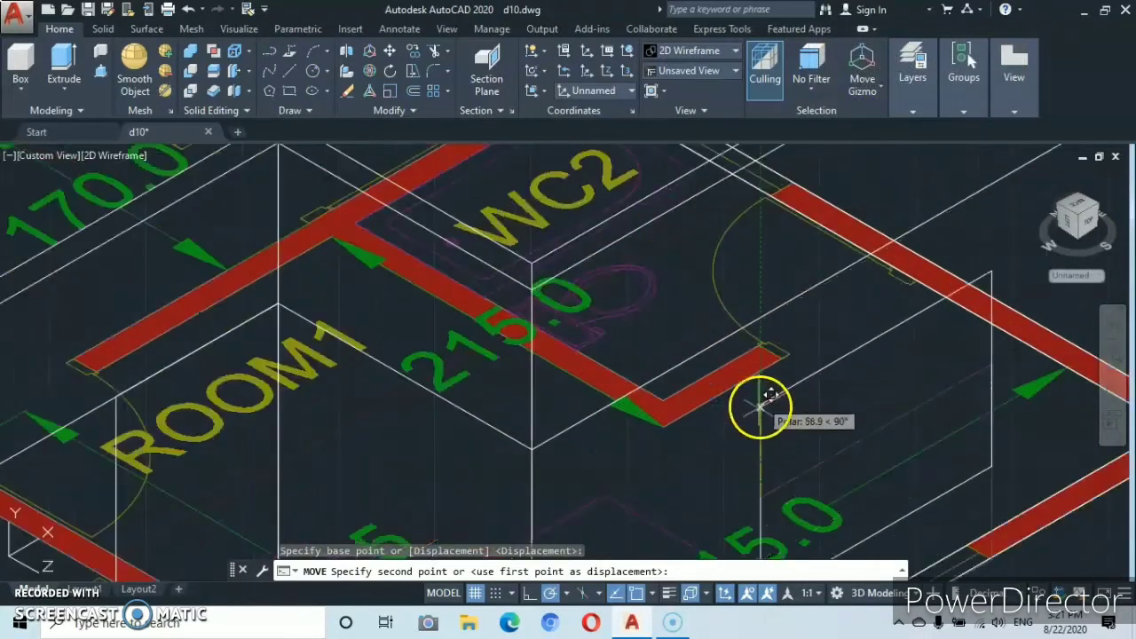
left_click(753, 325)
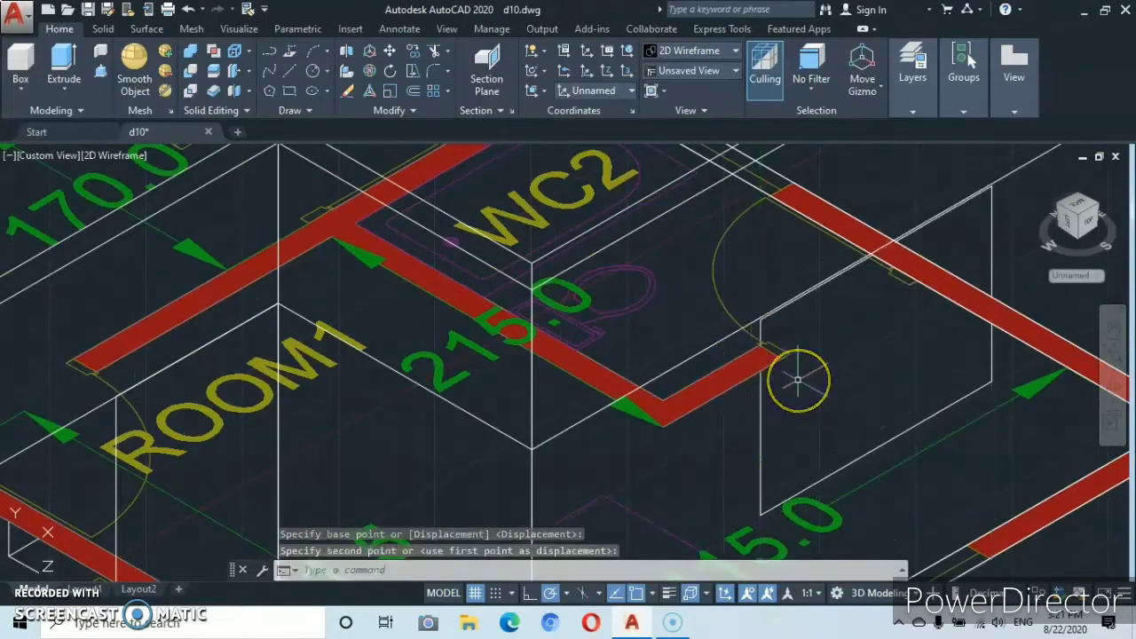
Examine the raised Room1 window's upper corner and the window and door rectangles around the whole house.
scroll(797, 380, "down", 2)
scroll(799, 376, "up", 3)
scroll(799, 376, "down", 2)
scroll(773, 366, "up", 3)
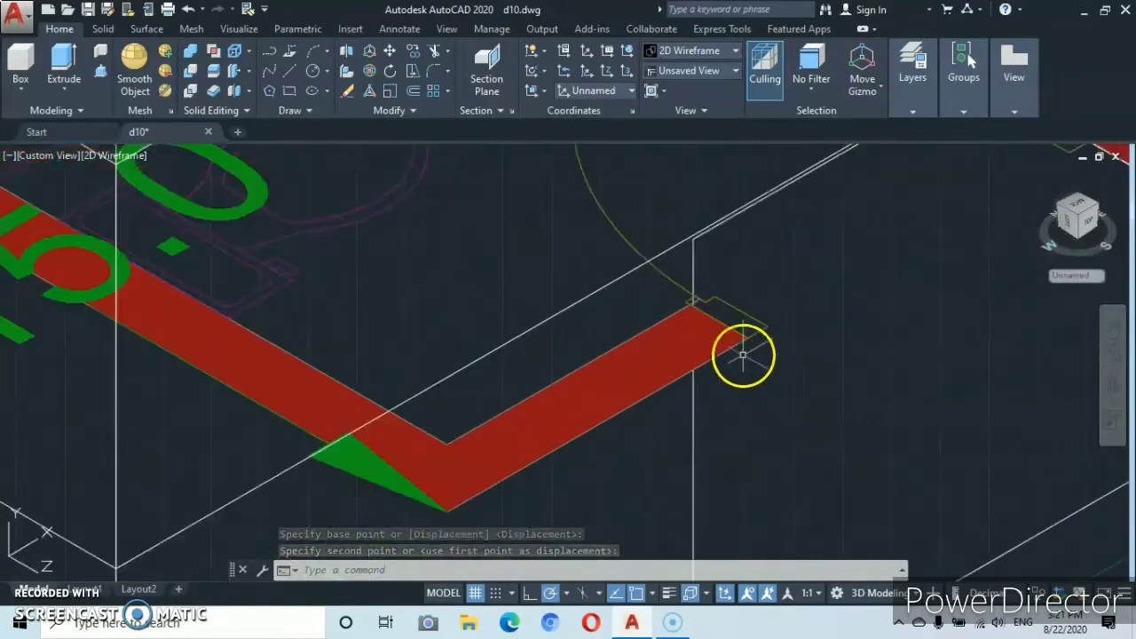
scroll(745, 360, "down", 2)
scroll(764, 391, "down", 5)
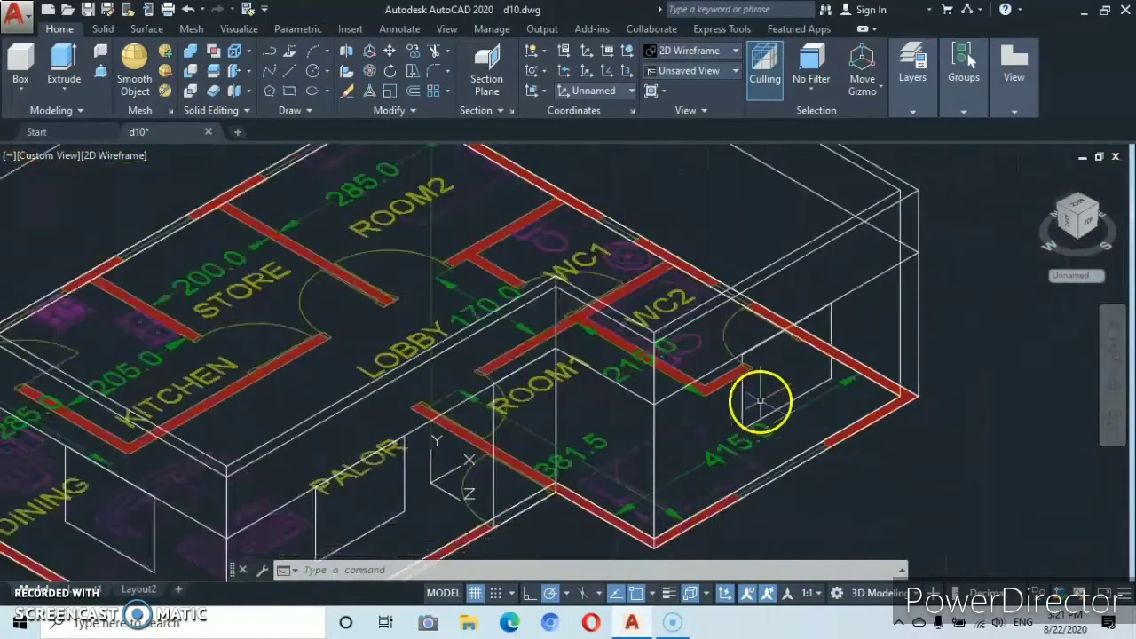
scroll(701, 431, "up", 2)
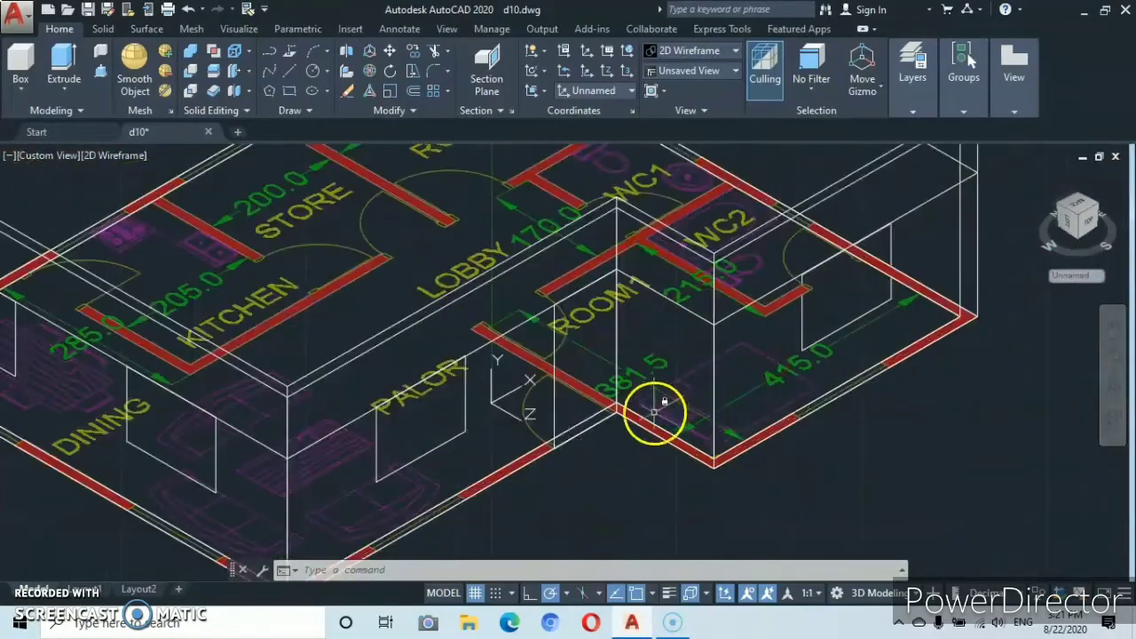
middle_click_drag(657, 413, 817, 389)
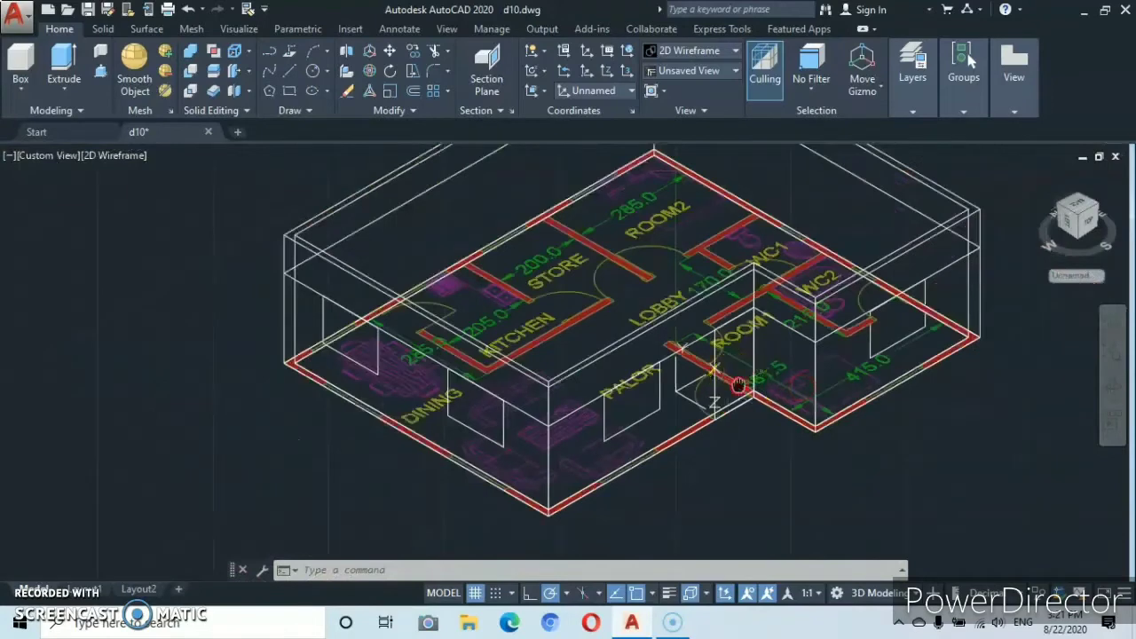
middle_click_drag(739, 385, 662, 423)
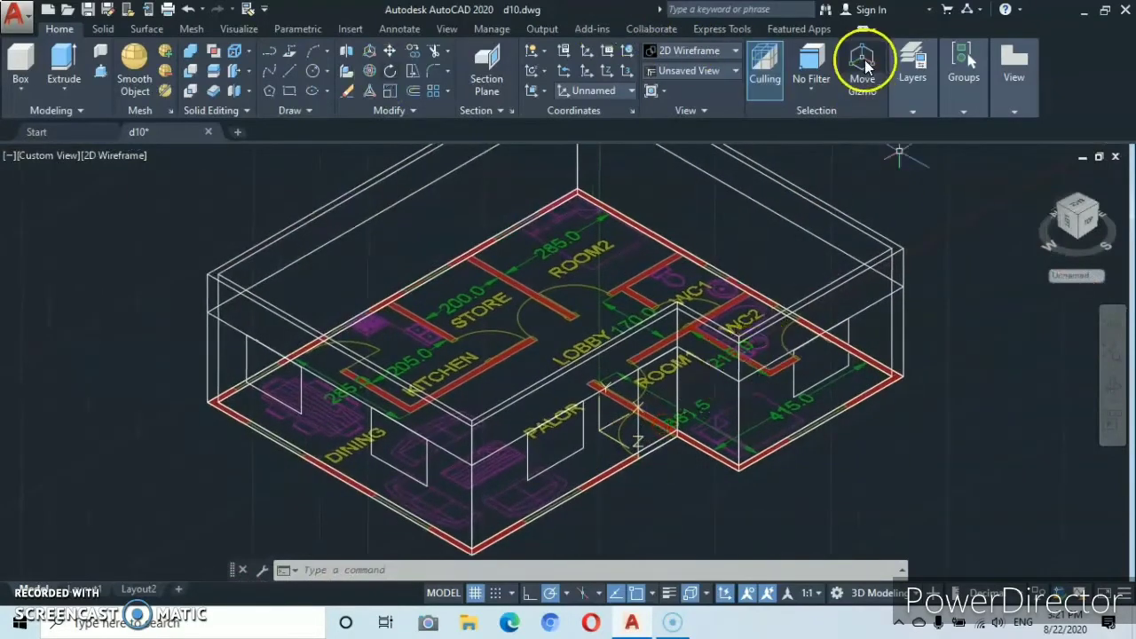
Freeze the hatching, doors and window, dimensions, Defpoints, blocks and 0 layers, leaving only the walls layer thawed.
left_click(911, 112)
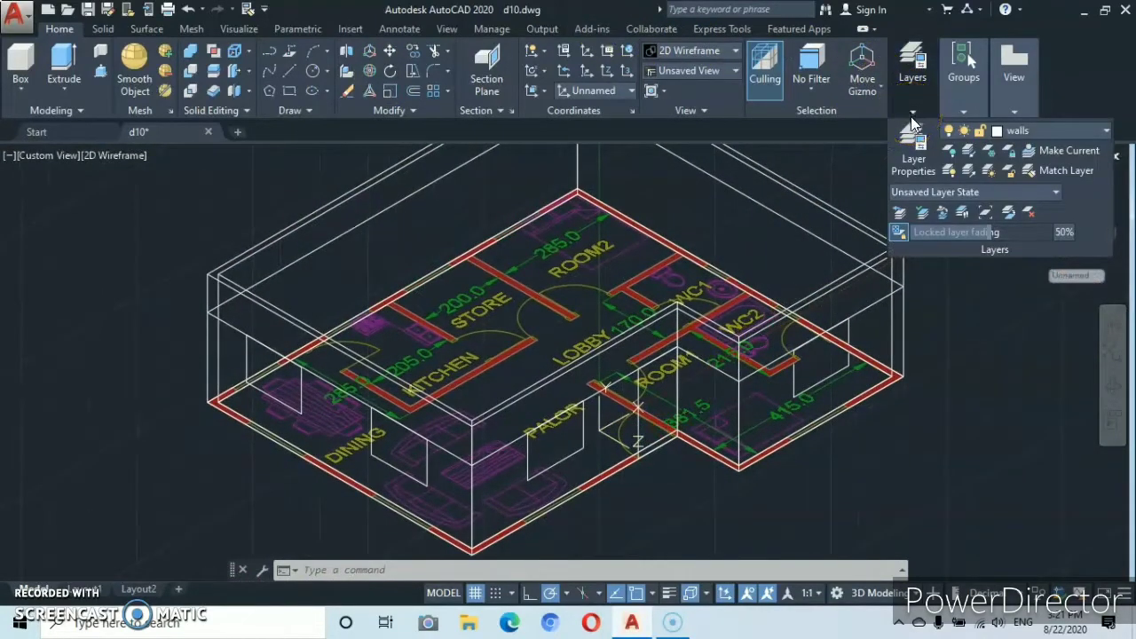
left_click(919, 148)
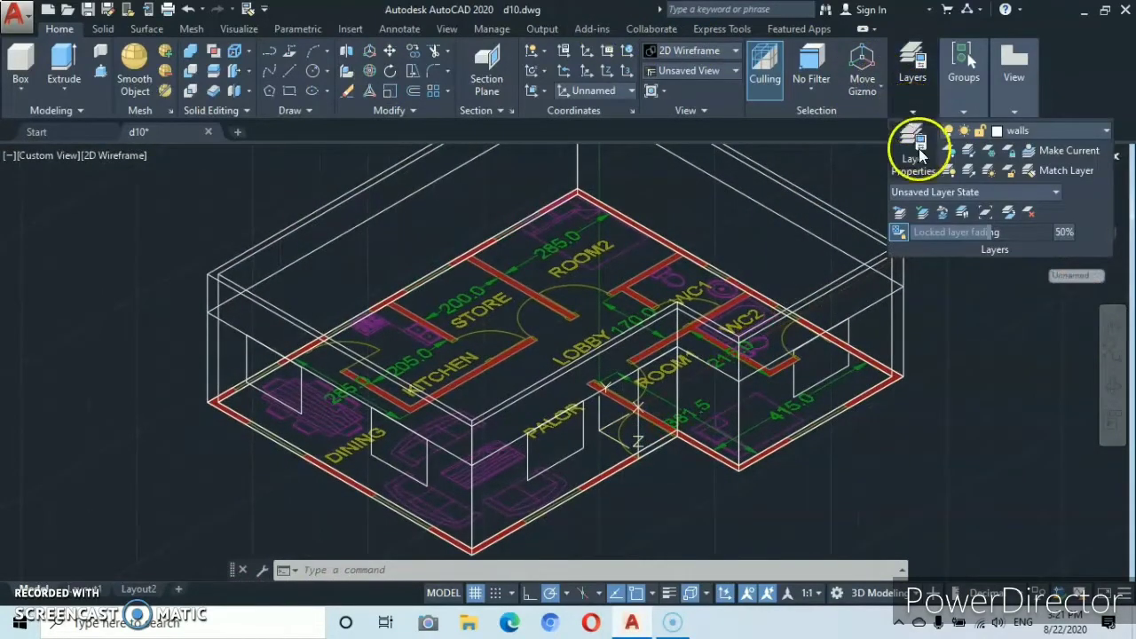
left_click(1106, 131)
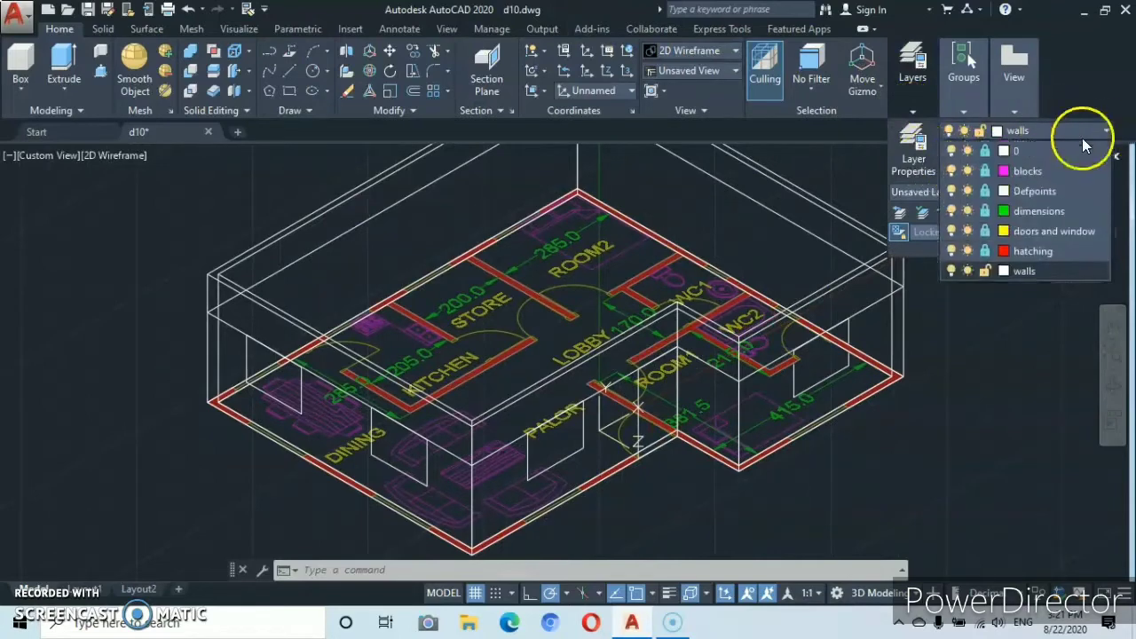
left_click(967, 252)
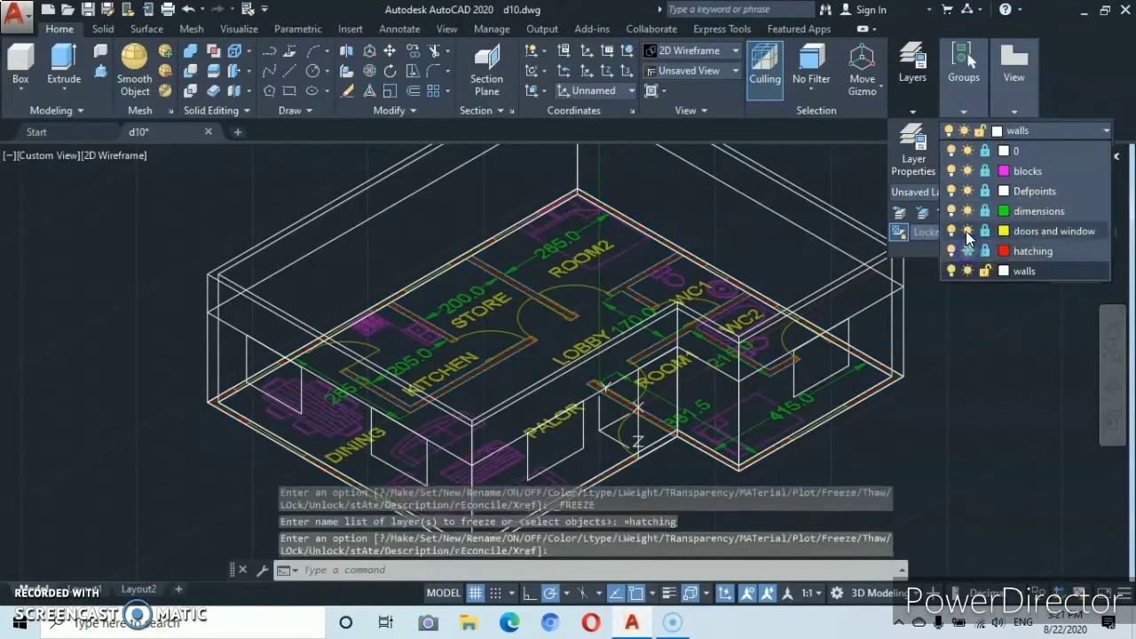
left_click(968, 231)
left_click(967, 211)
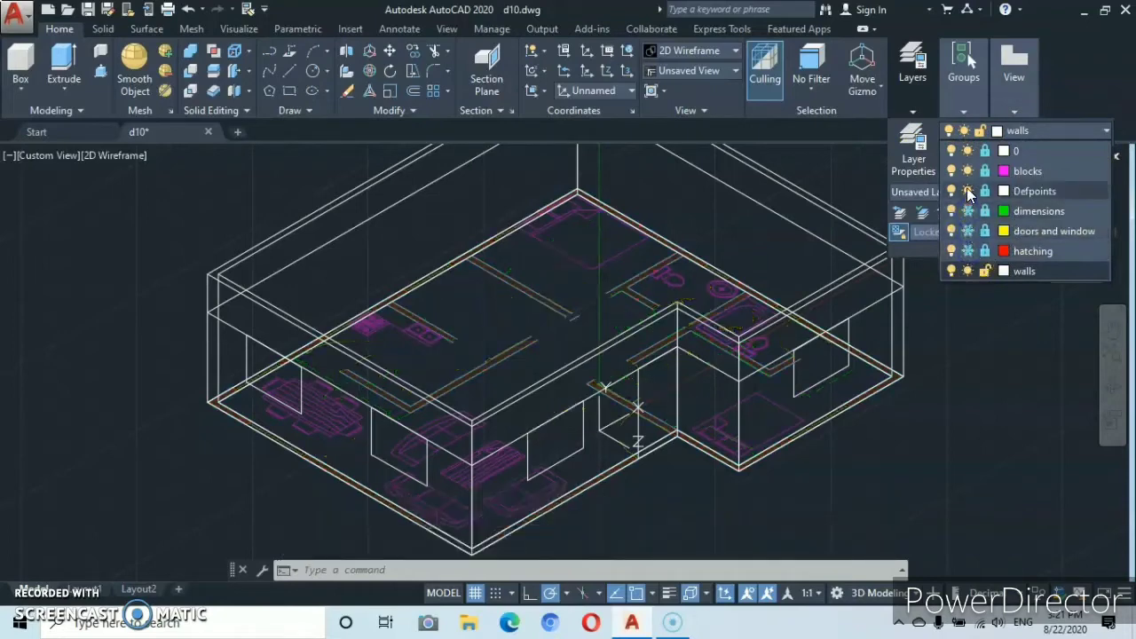
left_click(967, 191)
left_click(967, 171)
left_click(967, 150)
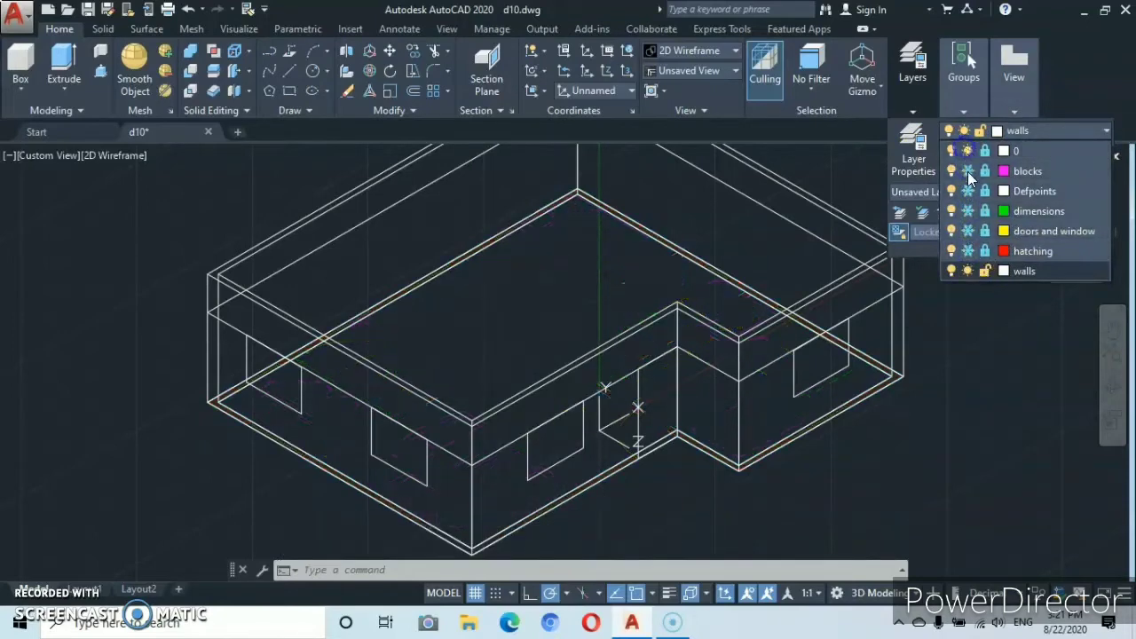
left_click(952, 338)
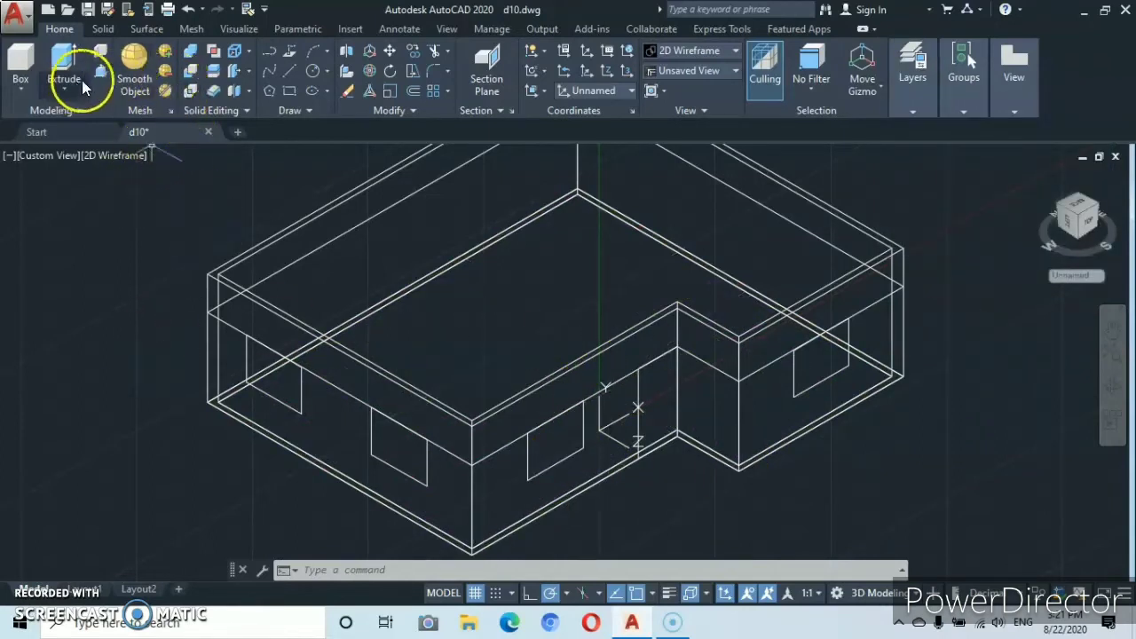
Presspull the two window rectangles on the dining-side exterior wall inward through the wall to cut their openings.
left_click(281, 382)
left_click(474, 299)
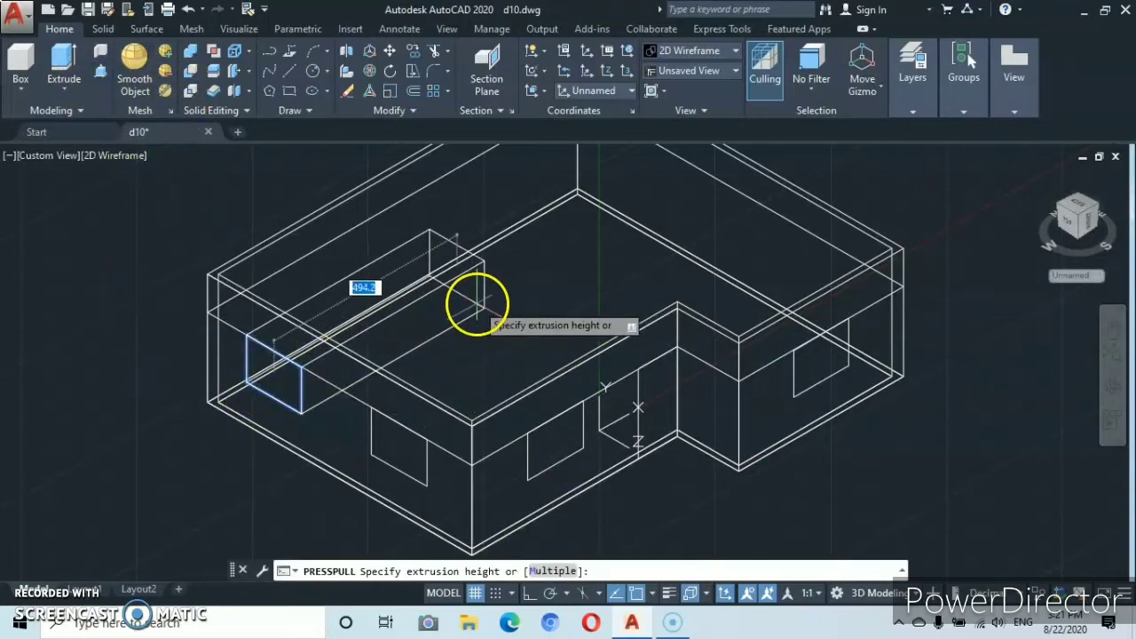
left_click(401, 455)
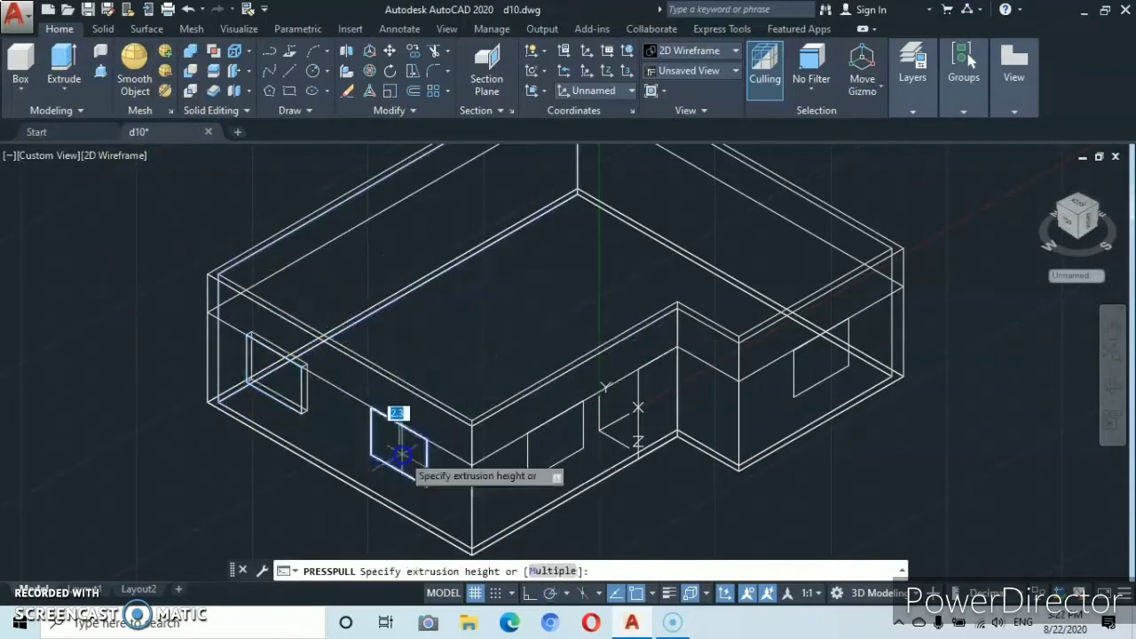
left_click(508, 313)
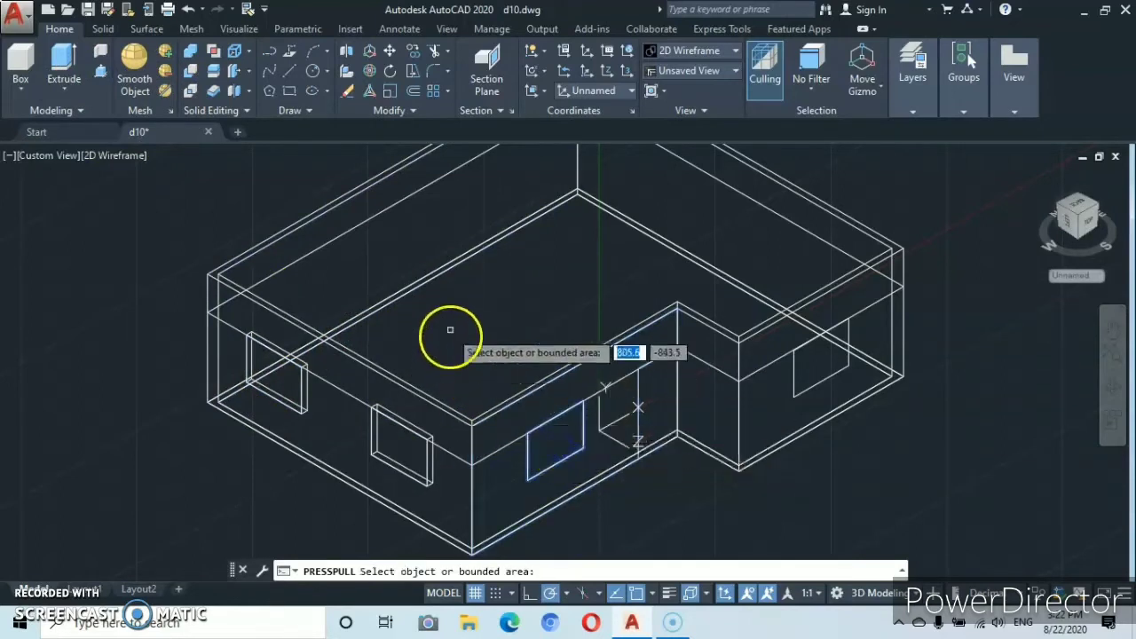
Presspull the palor window rectangle and the adjacent doorway rectangle inward through the wall to cut both openings.
left_click(553, 446)
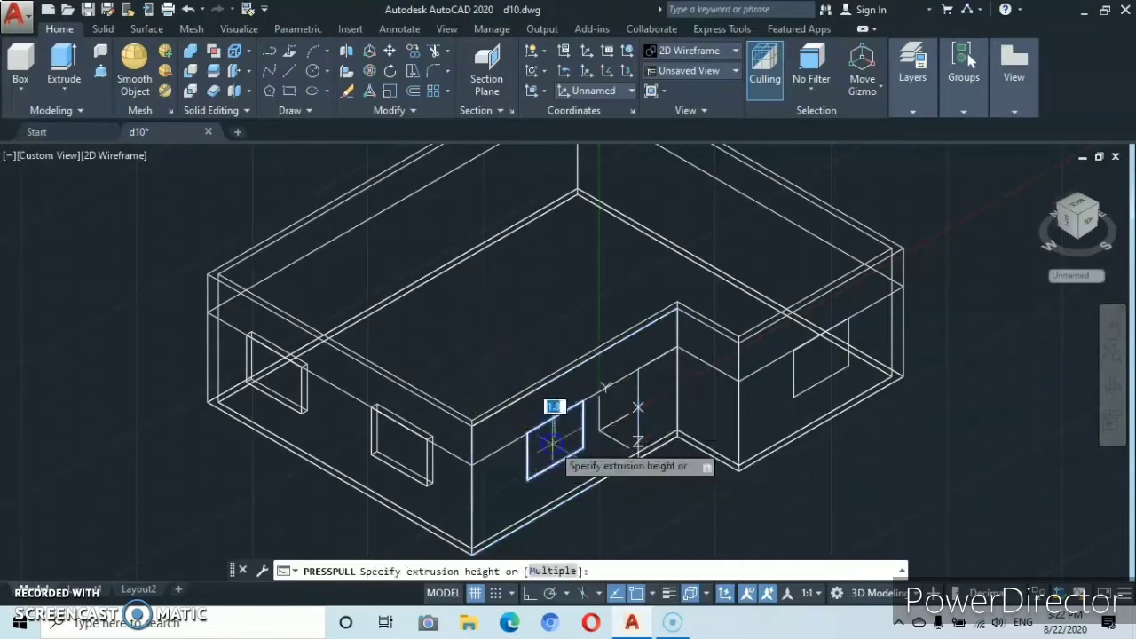
left_click(474, 331)
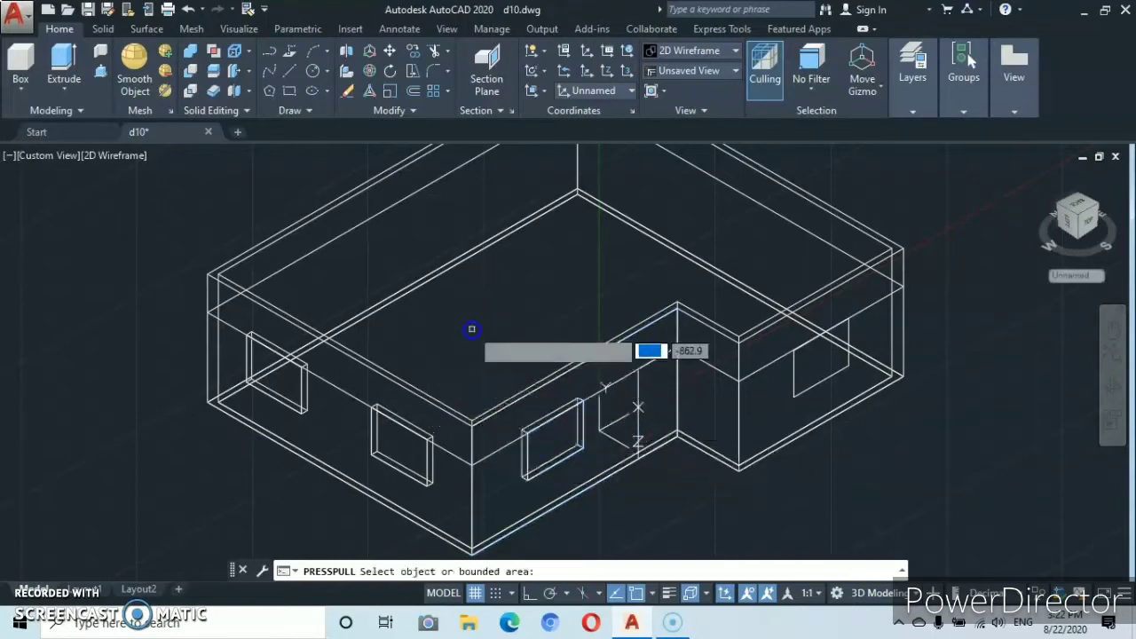
left_click(651, 406)
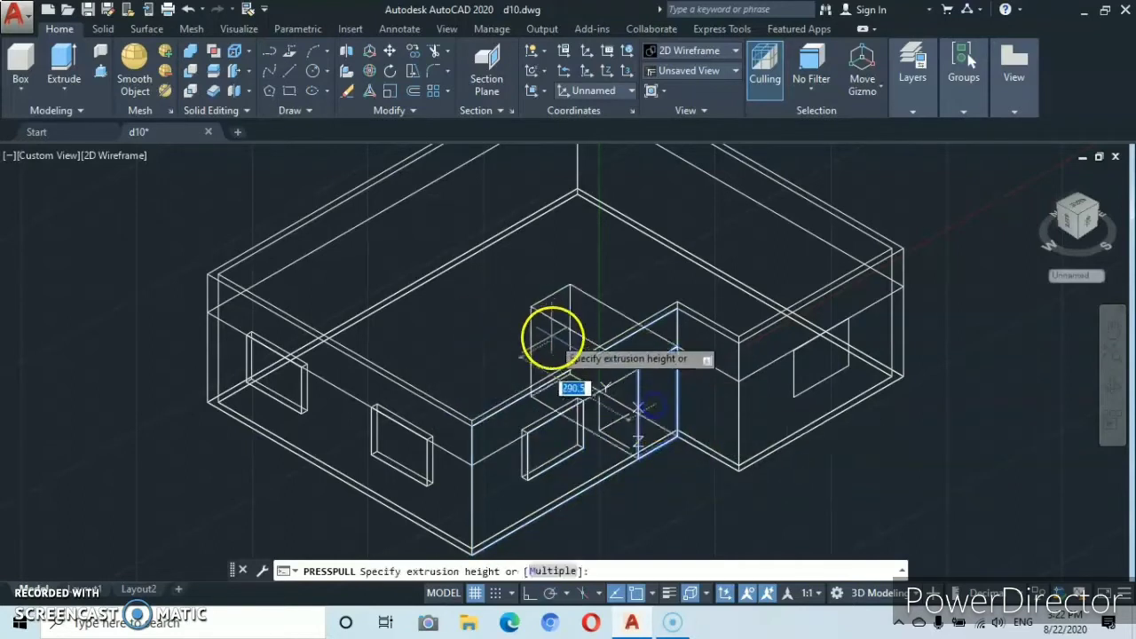
left_click(514, 310)
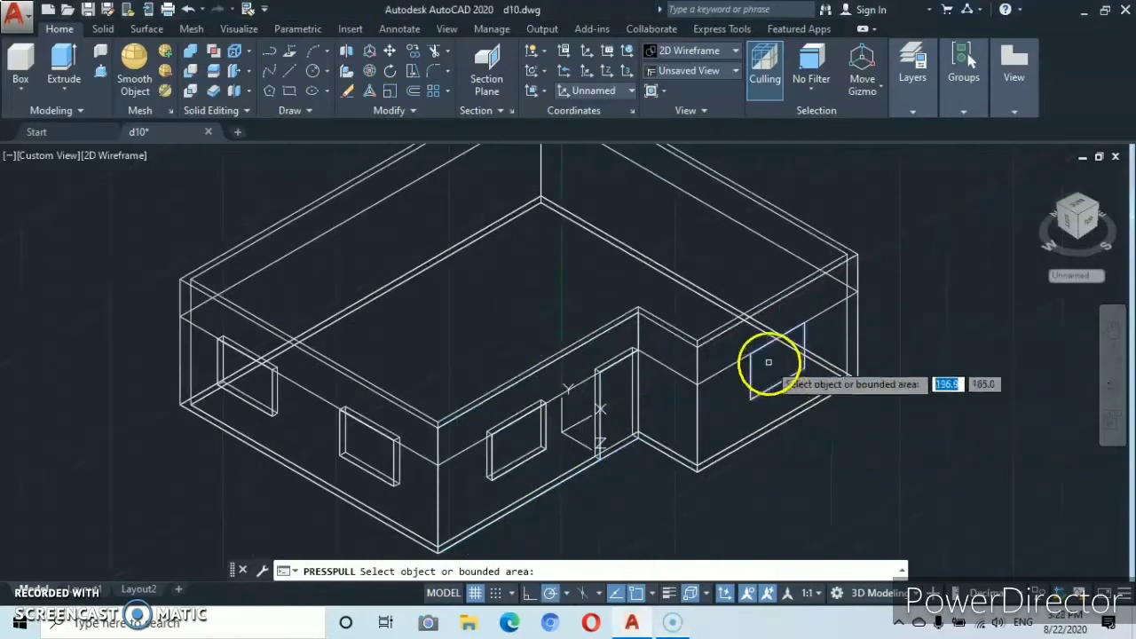
Presspull the Room1 window rectangle inward through its exterior wall to cut the opening, and end the command.
left_click(769, 361)
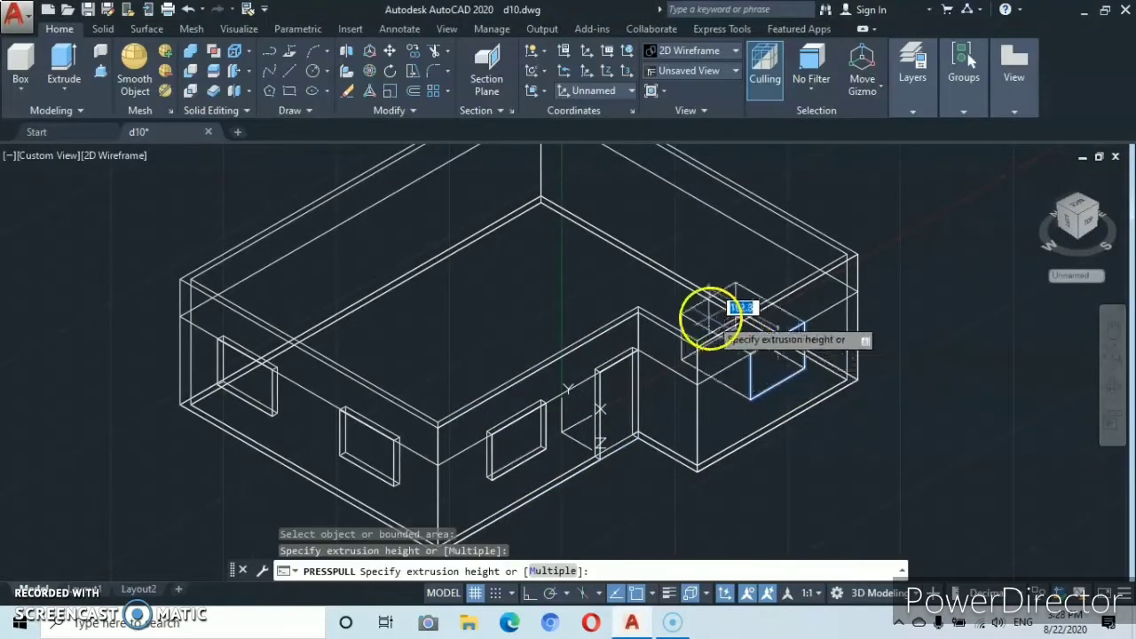
left_click(672, 293)
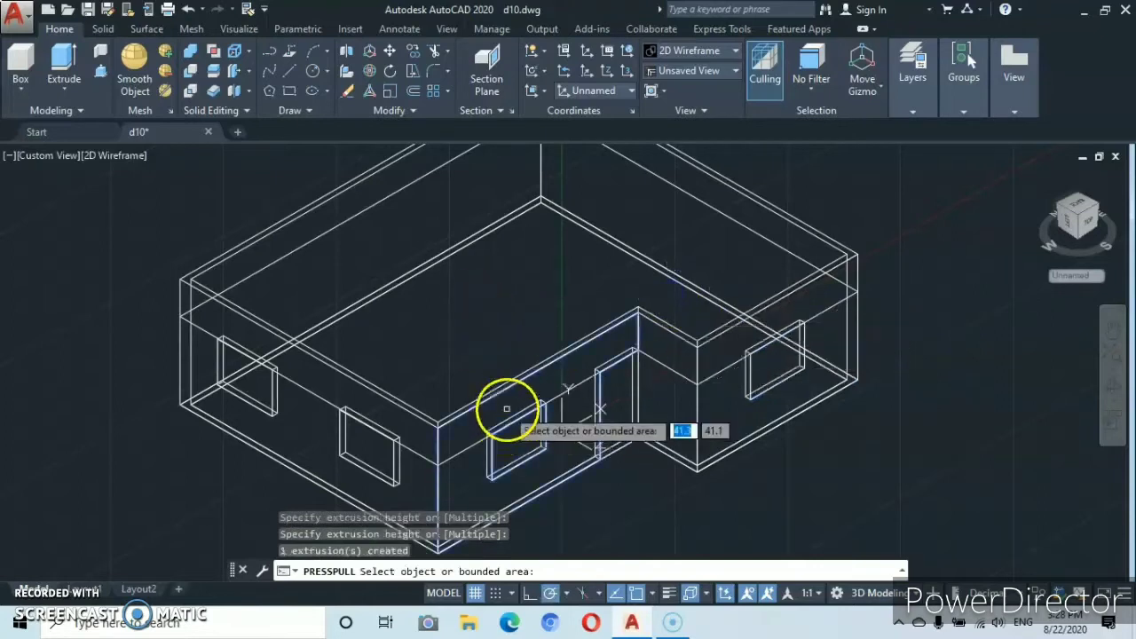
key("Return")
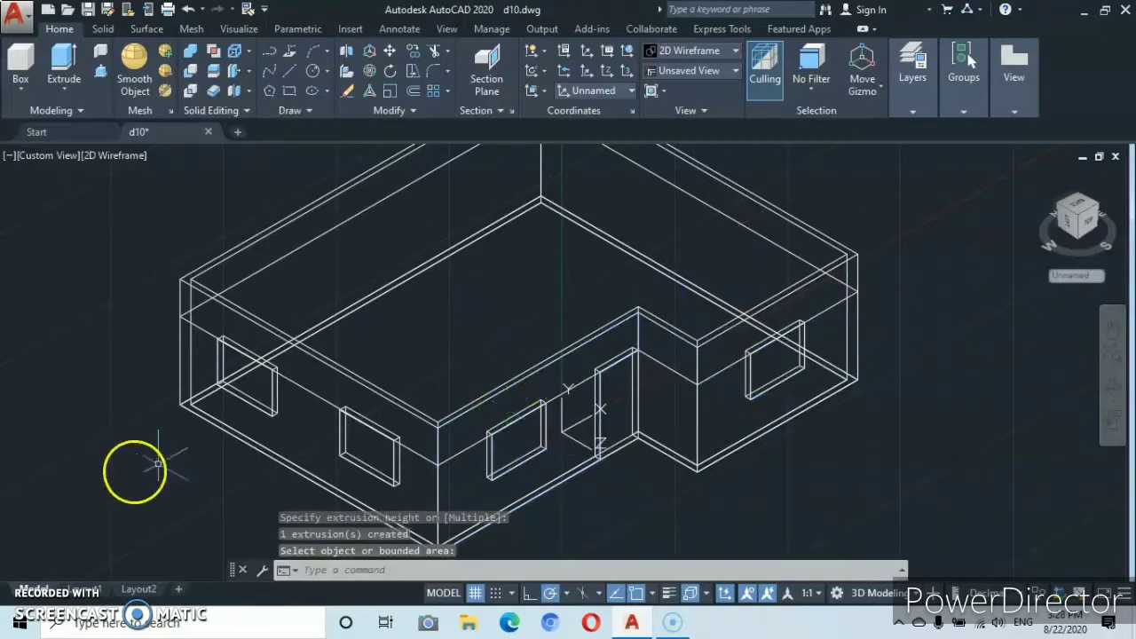
Set the viewport's visual style to Shaded and turn off the drawing grid.
left_click(120, 156)
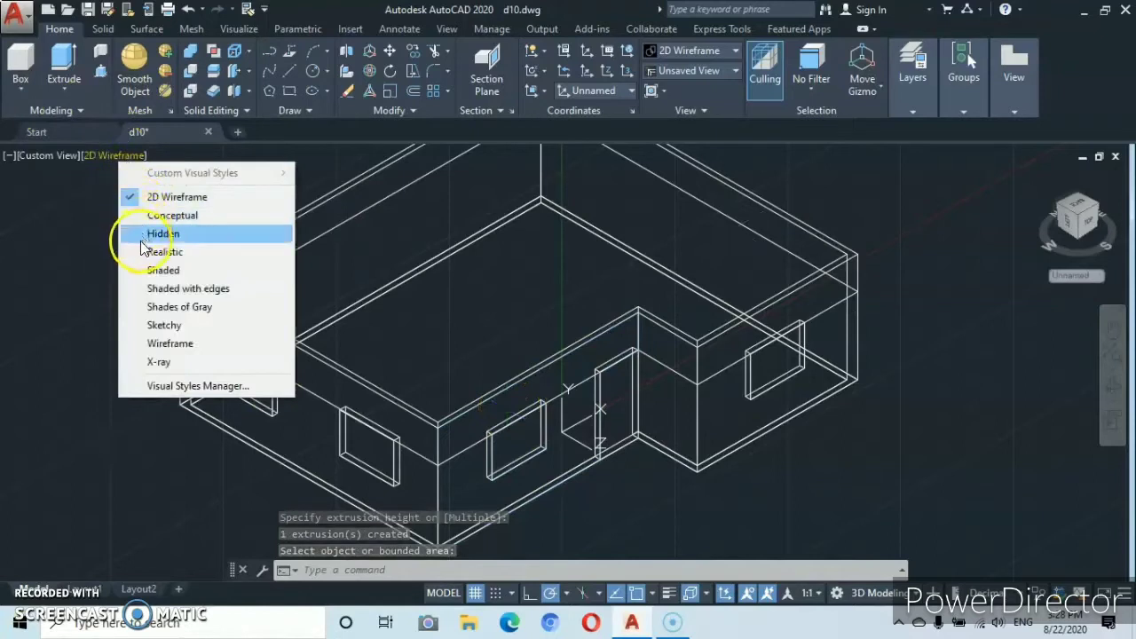
left_click(145, 270)
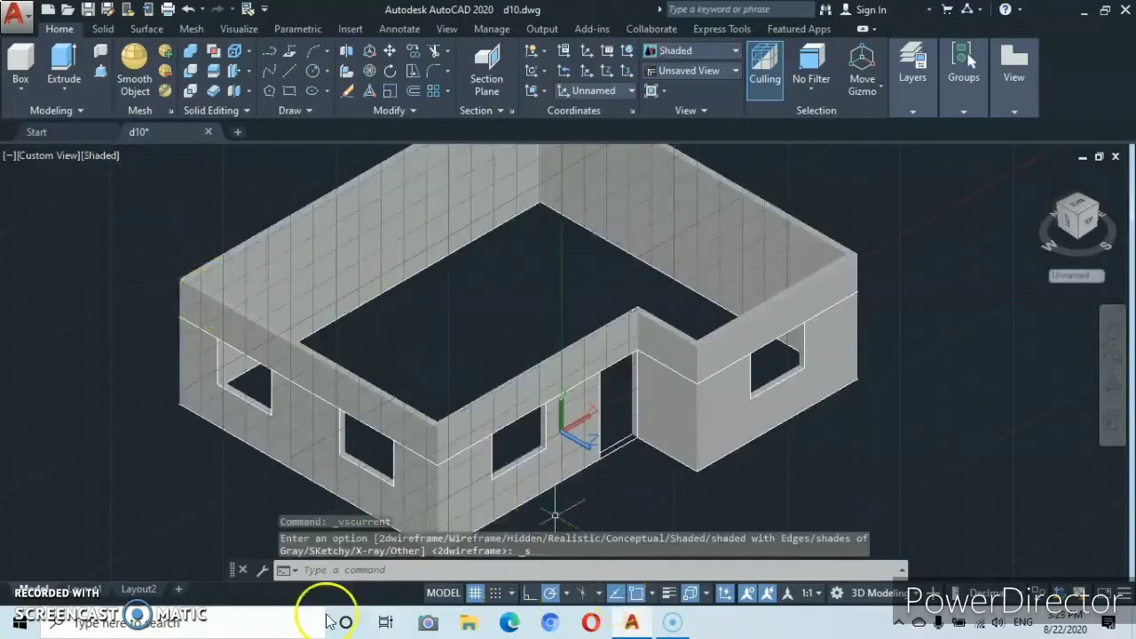
left_click(477, 593)
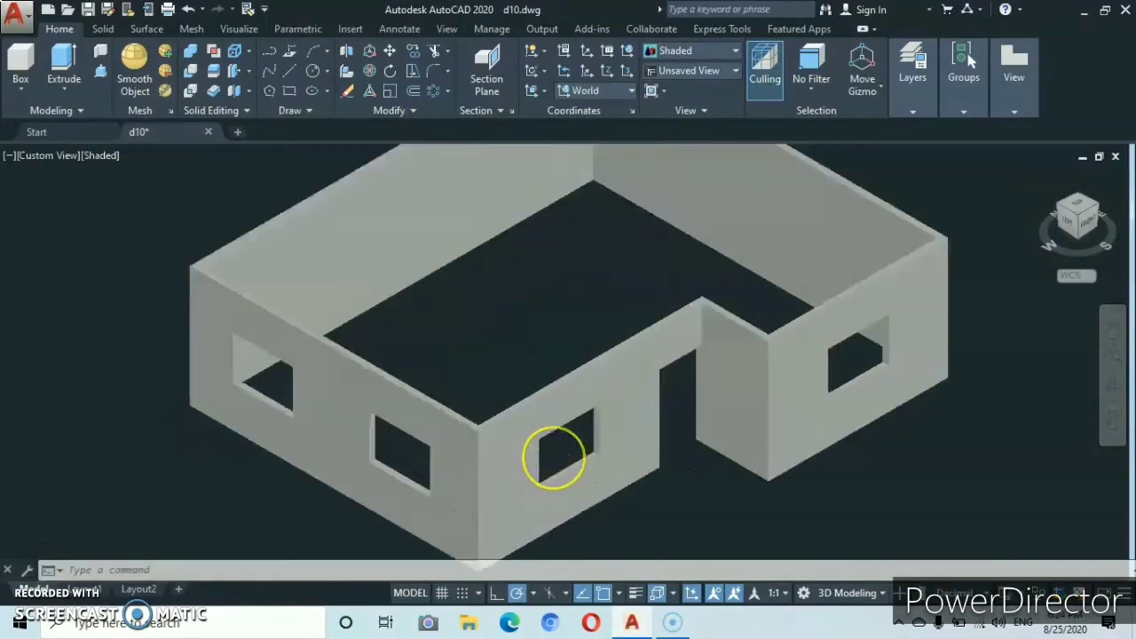
Examine the window and door openings in the shaded exterior walls up close and across the whole house.
scroll(554, 454, "up", 2)
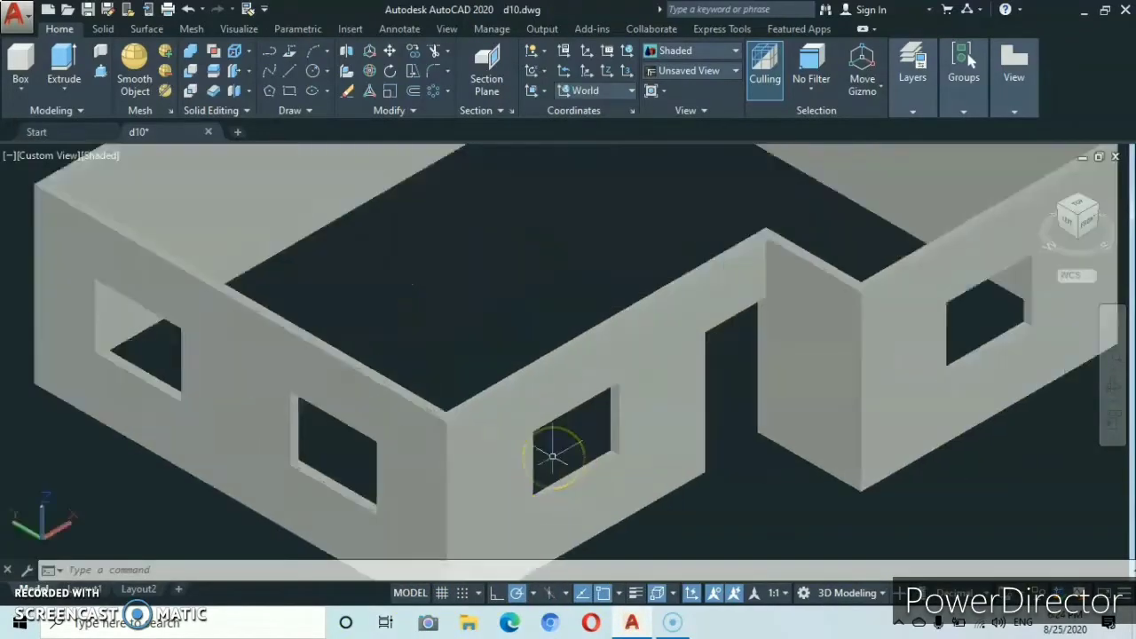
scroll(581, 466, "up", 2)
scroll(582, 466, "down", 3)
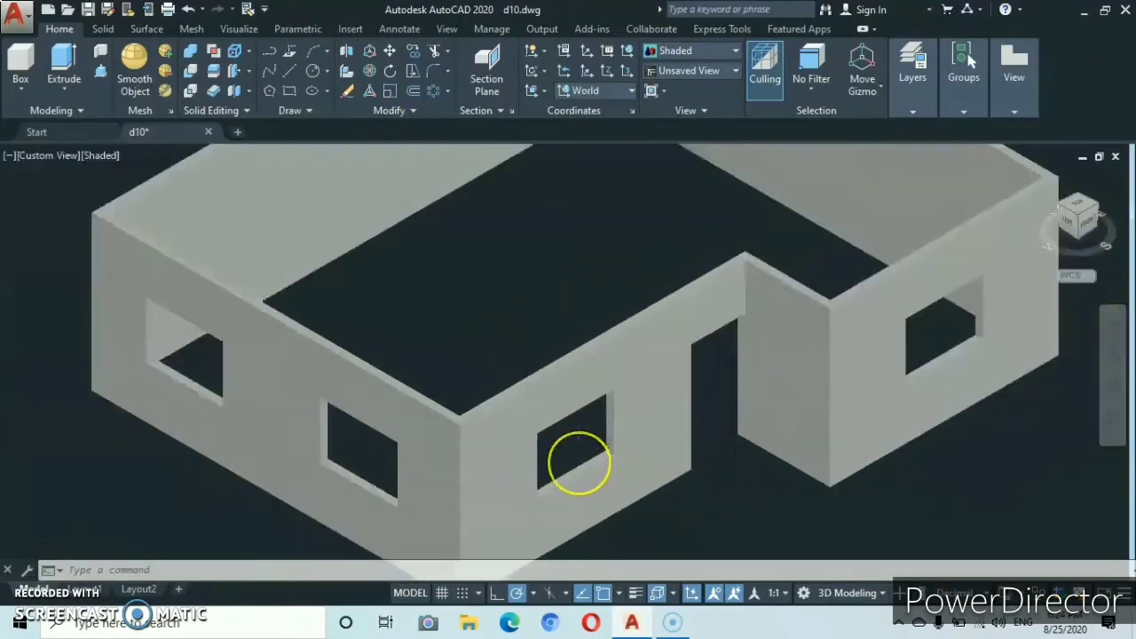
scroll(579, 463, "up", 3)
scroll(576, 457, "down", 5)
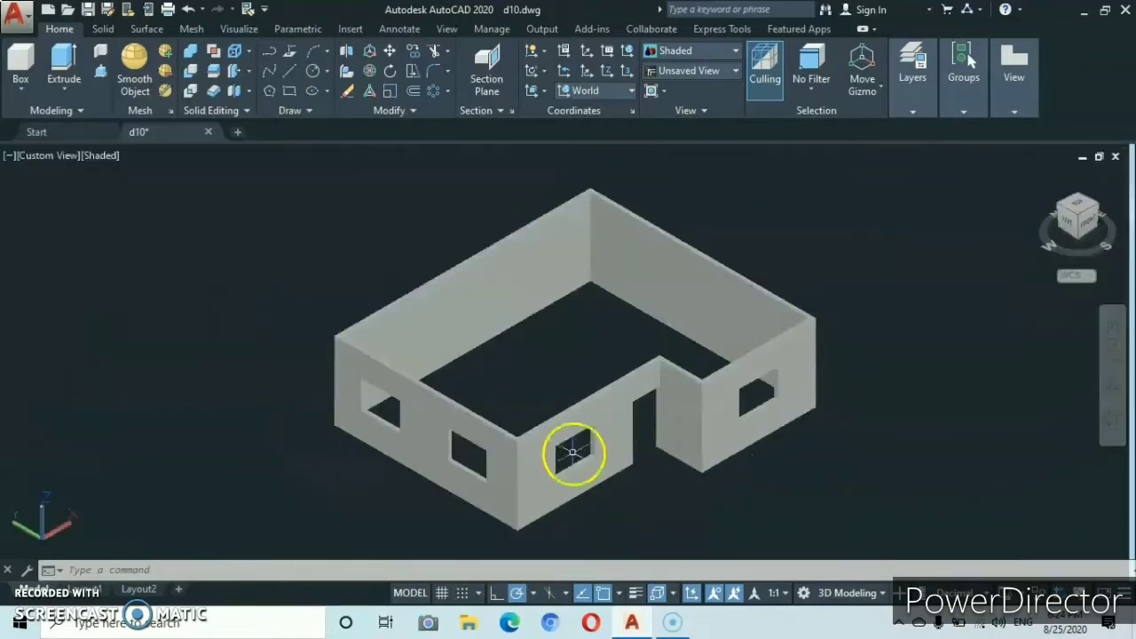
middle_click_drag(565, 463, 558, 422)
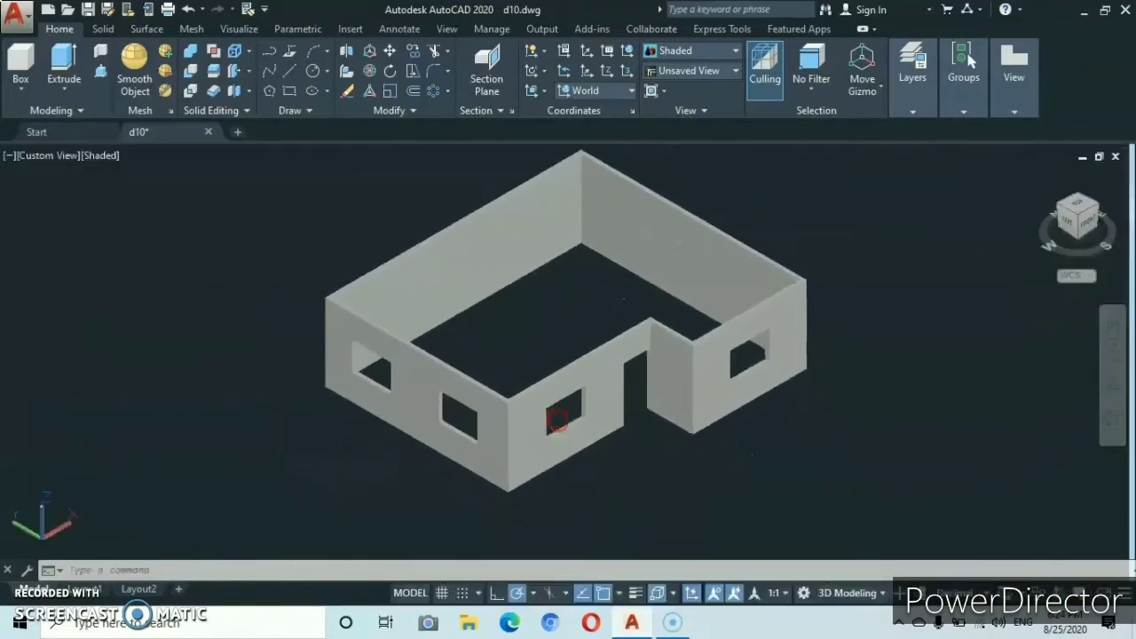
scroll(559, 420, "up", 2)
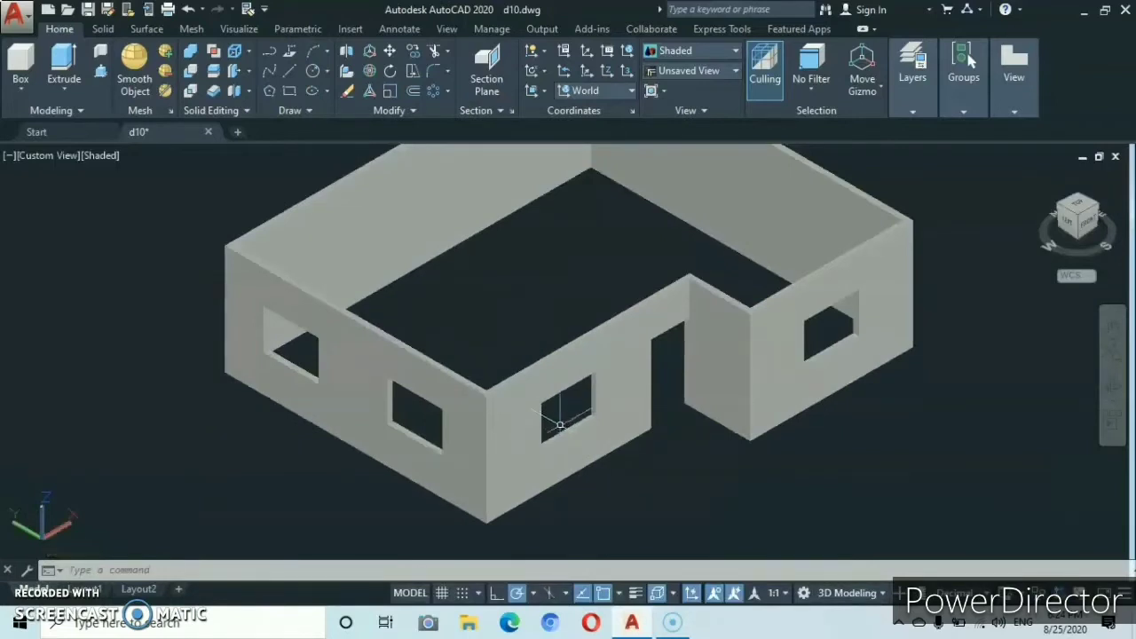
middle_click_drag(563, 405, 548, 389)
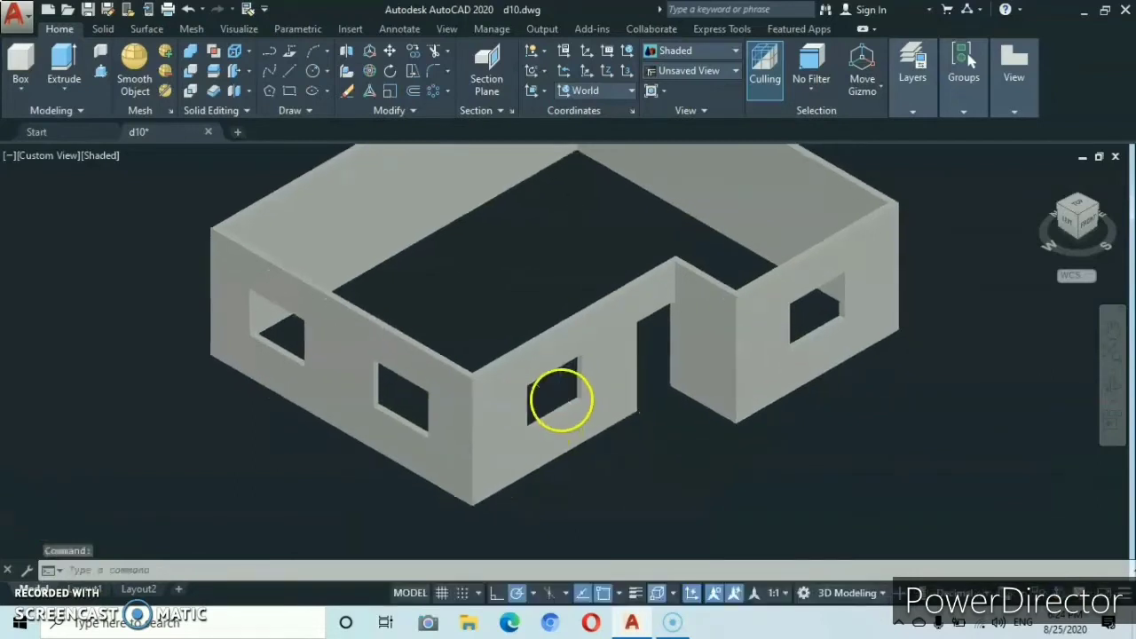
scroll(548, 410, "up", 1)
scroll(555, 404, "down", 4)
middle_click_drag(558, 404, 549, 431)
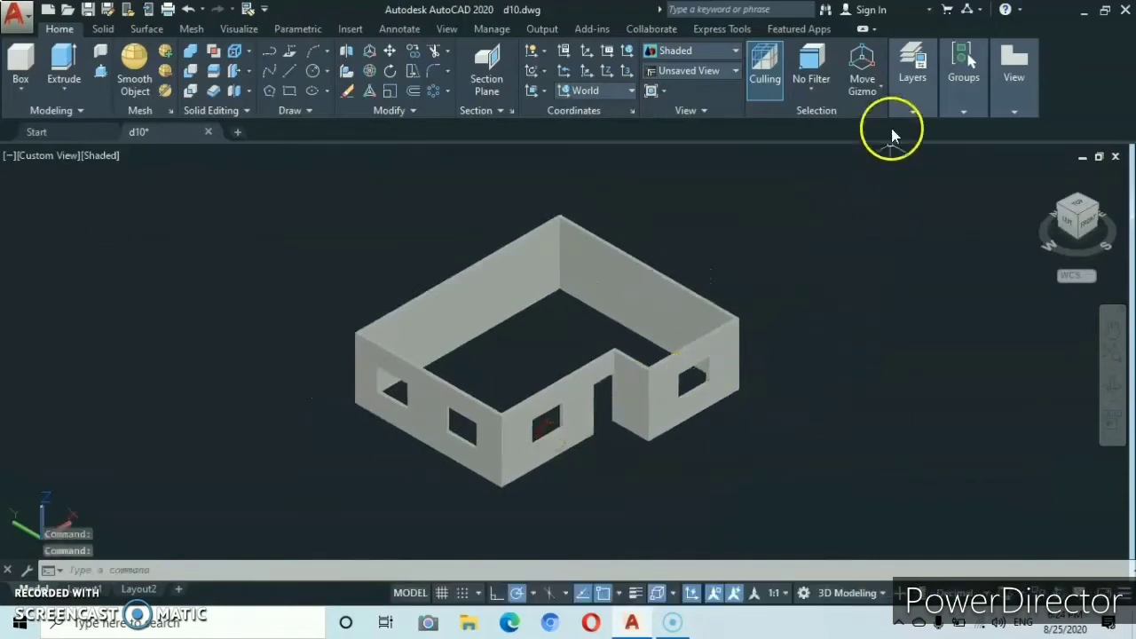
Create a new layer named w.s and assign it index color 239.
left_click(915, 94)
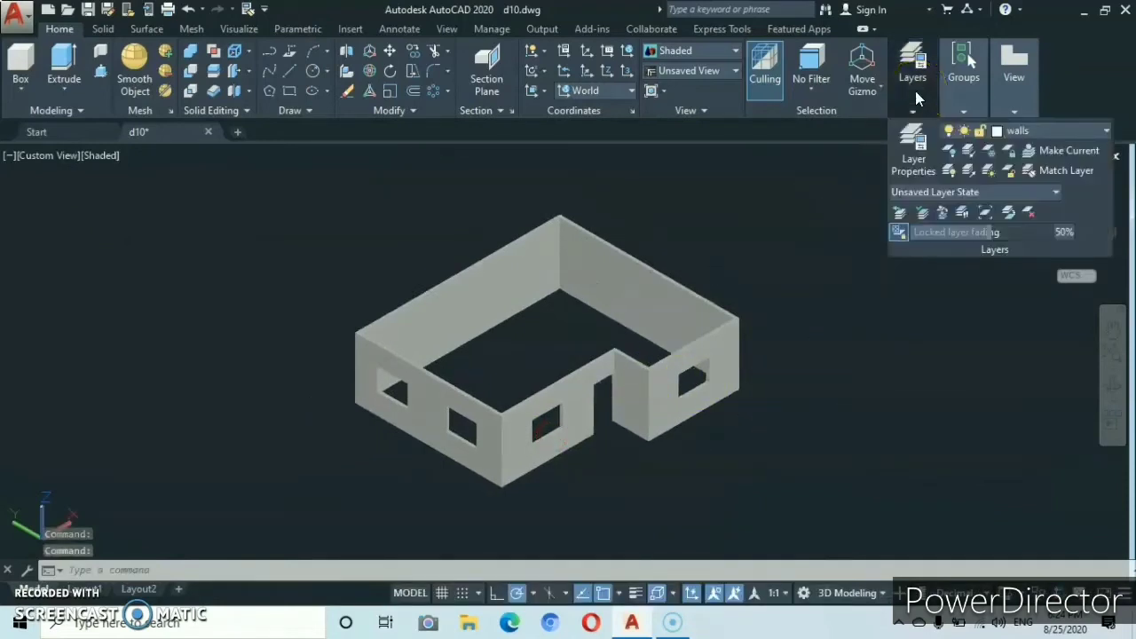
left_click(915, 160)
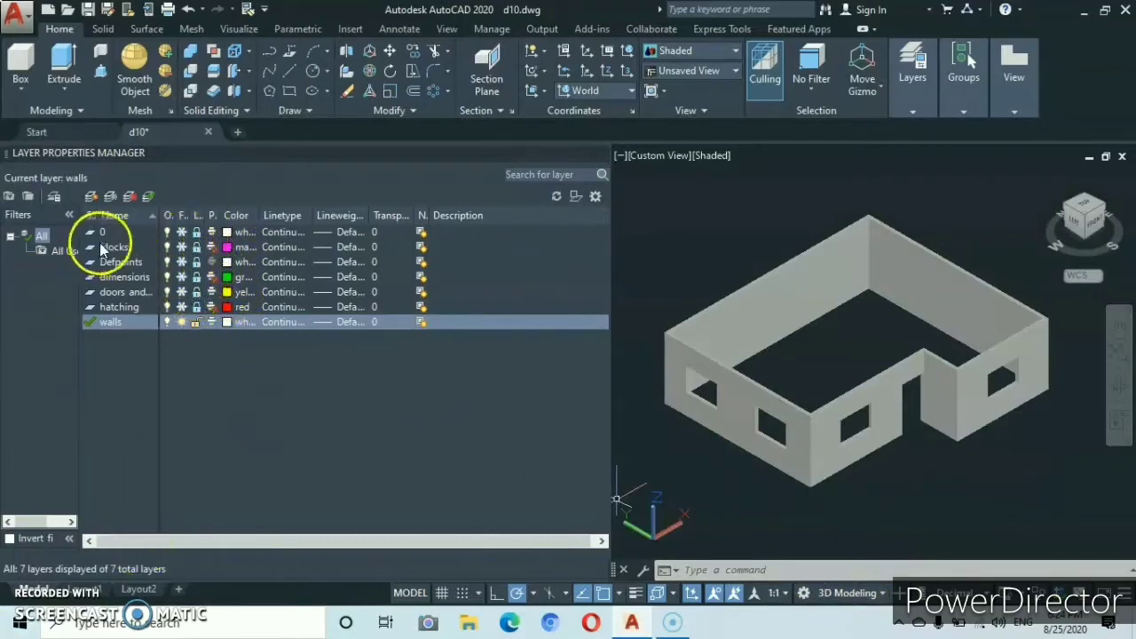
left_click(93, 197)
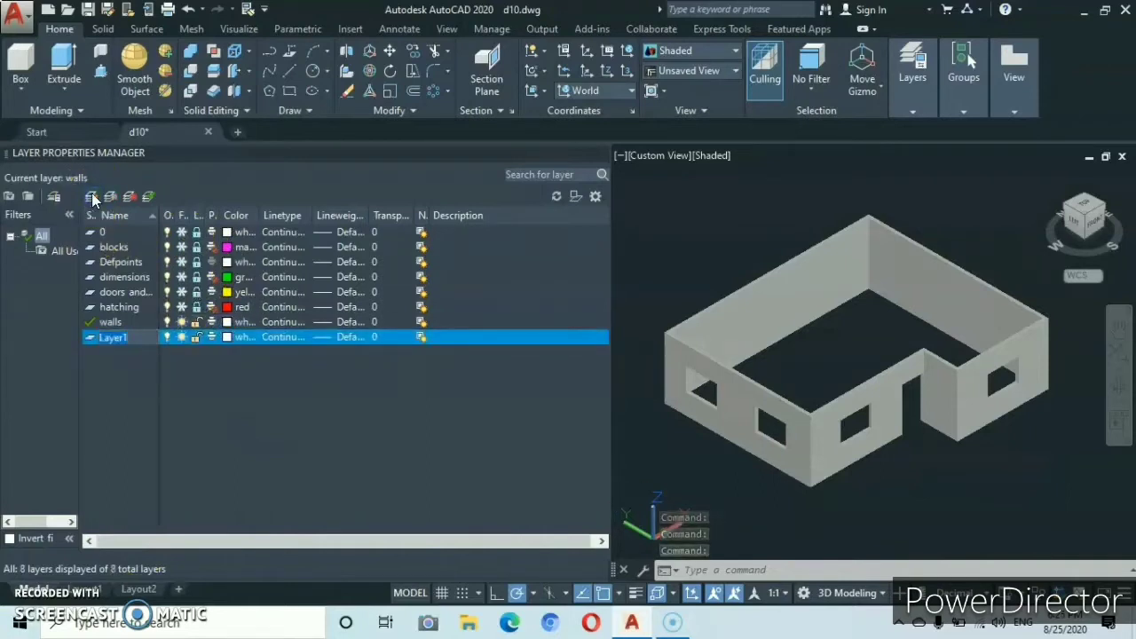
type("w")
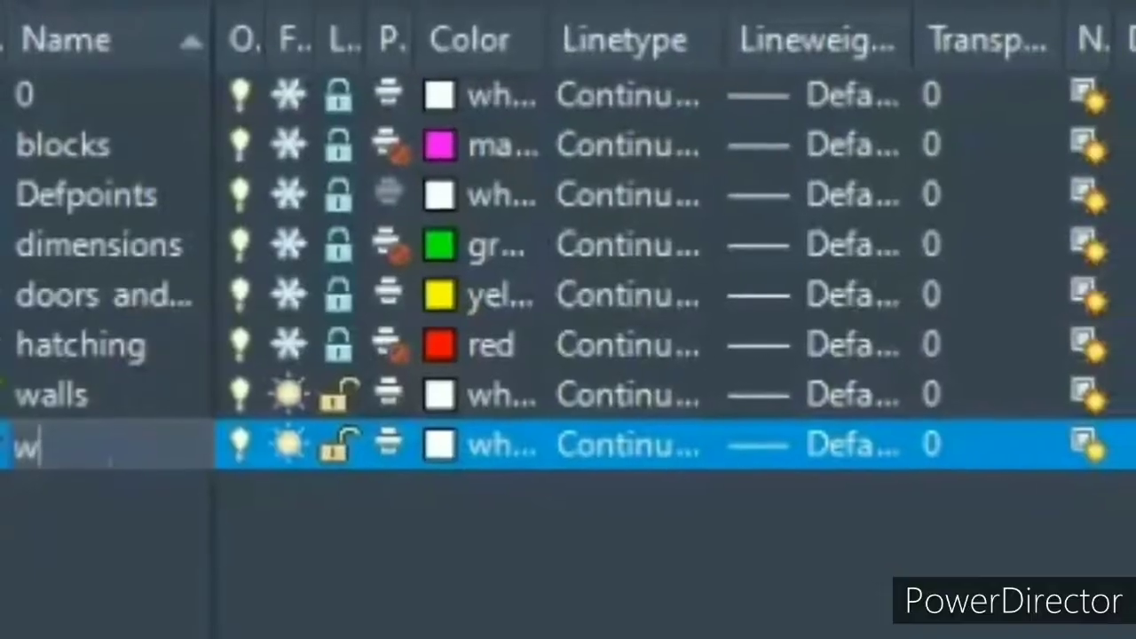
type(".")
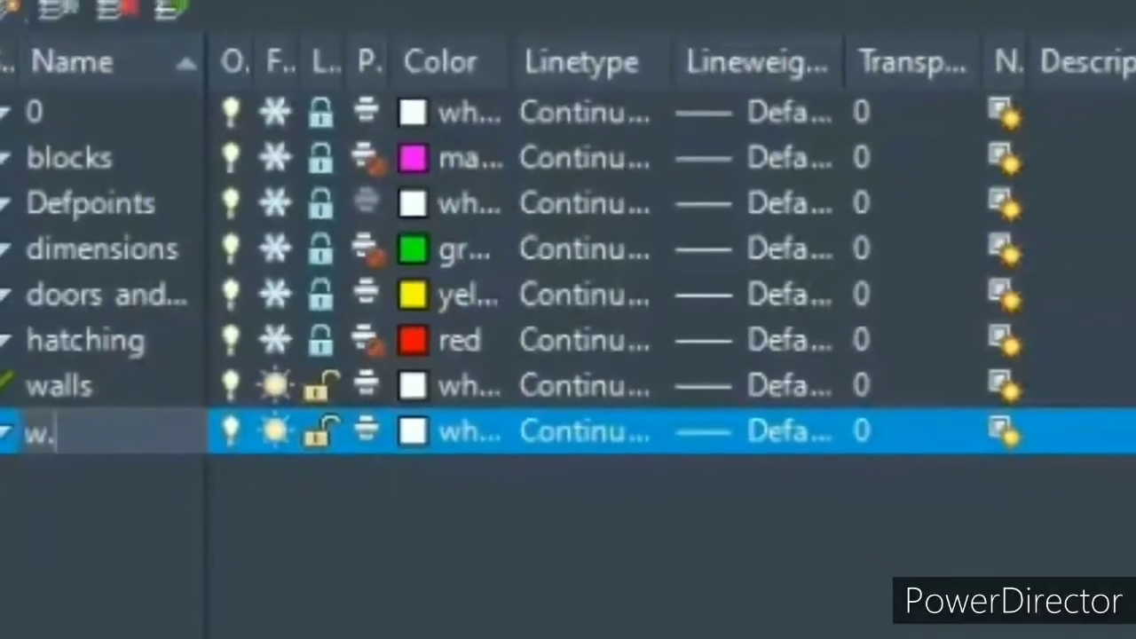
type("s")
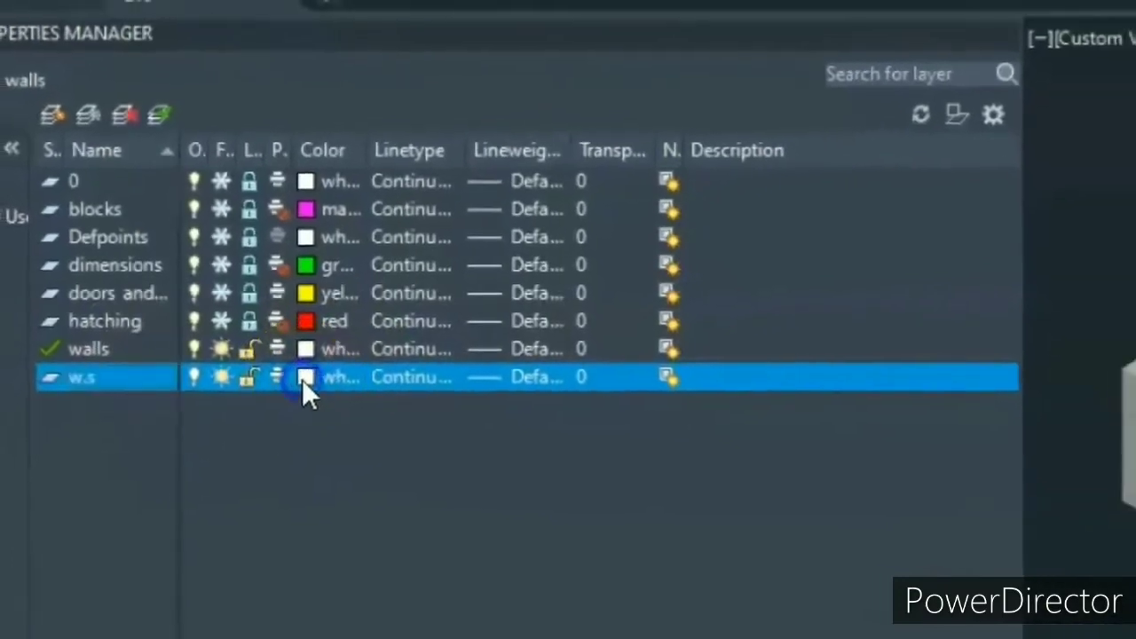
left_click(318, 386)
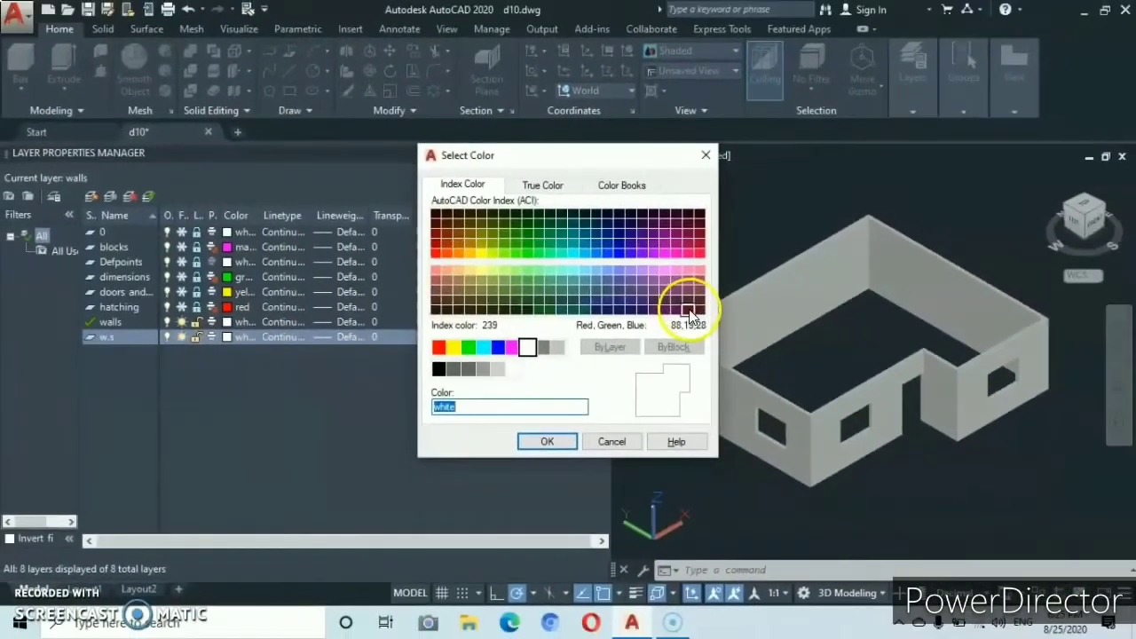
left_click(689, 309)
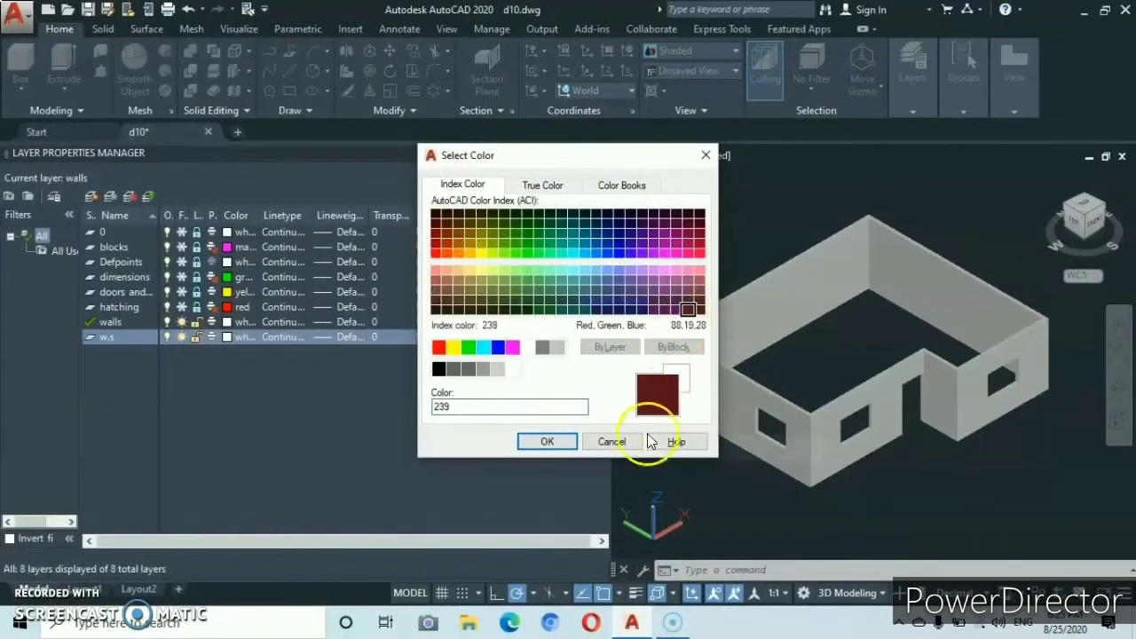
left_click(540, 441)
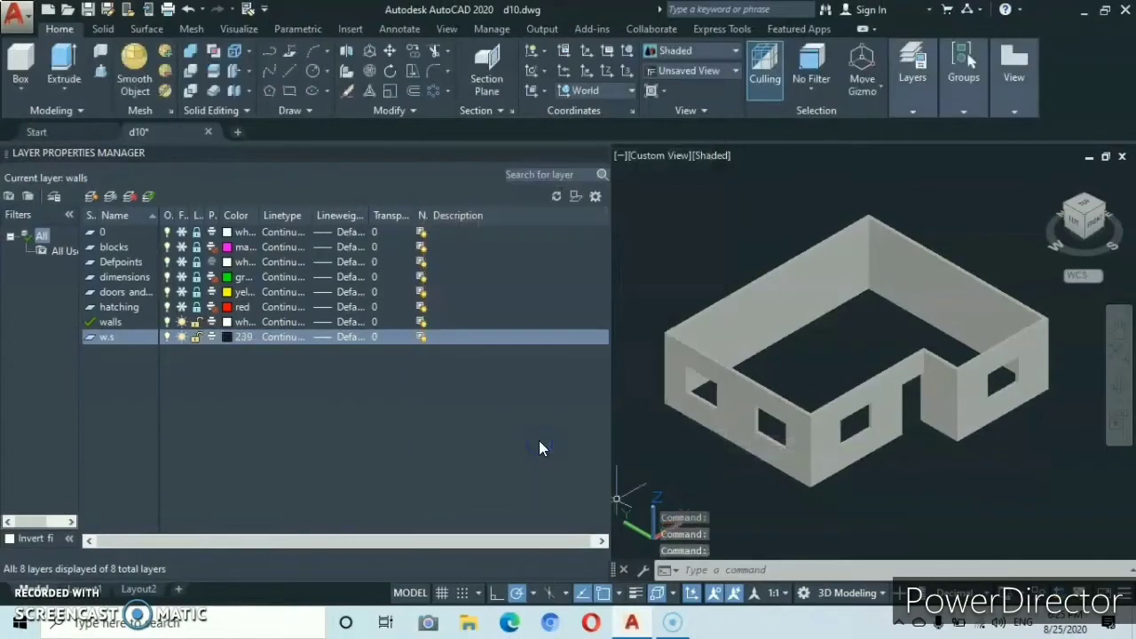
Create layers named w.f and w, both with index color 12, and make w the current layer.
left_click(93, 194)
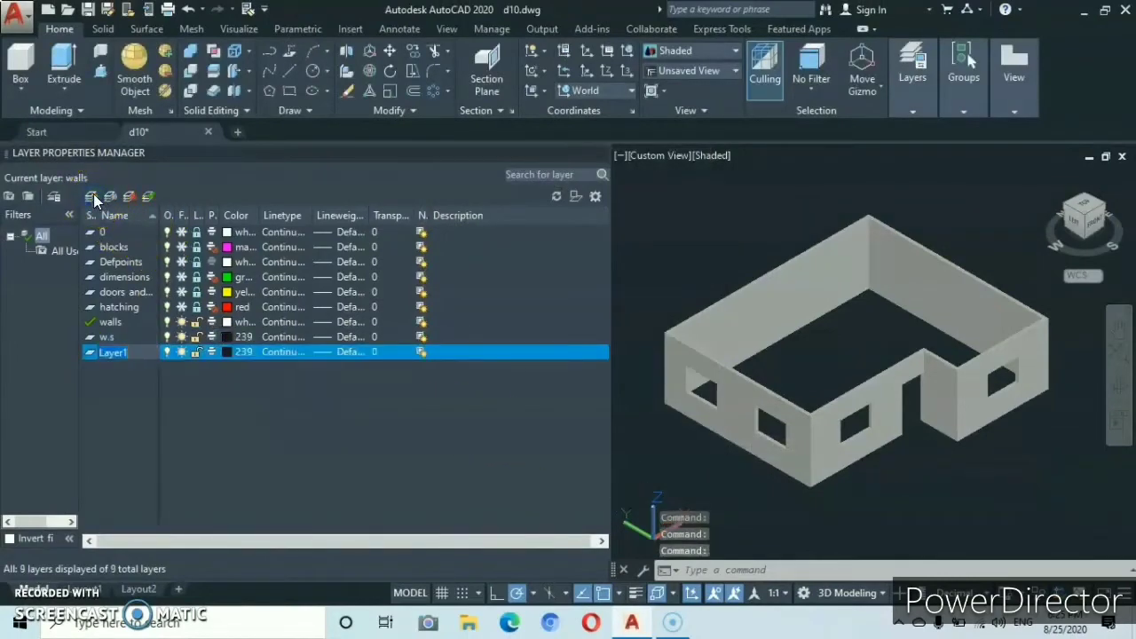
type("w.f")
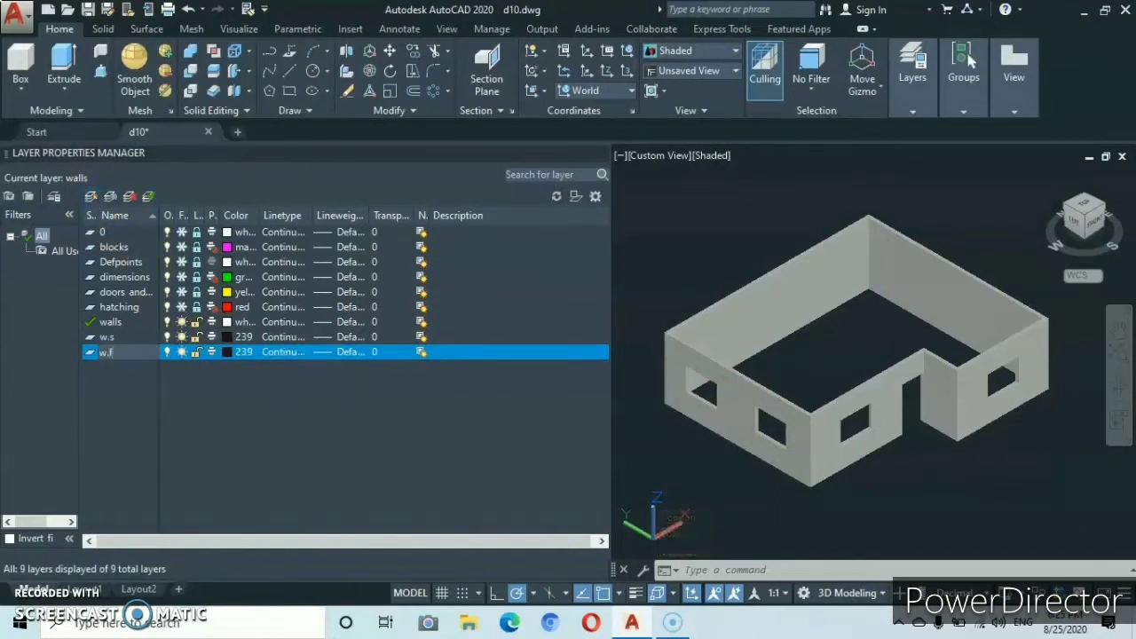
left_click(229, 353)
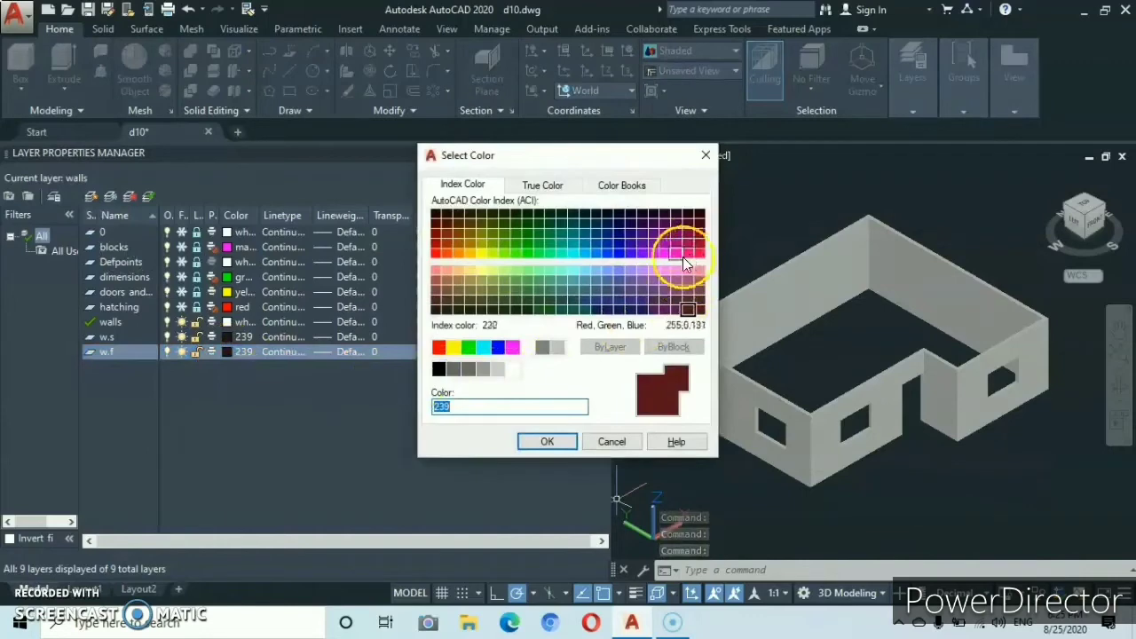
left_click(437, 246)
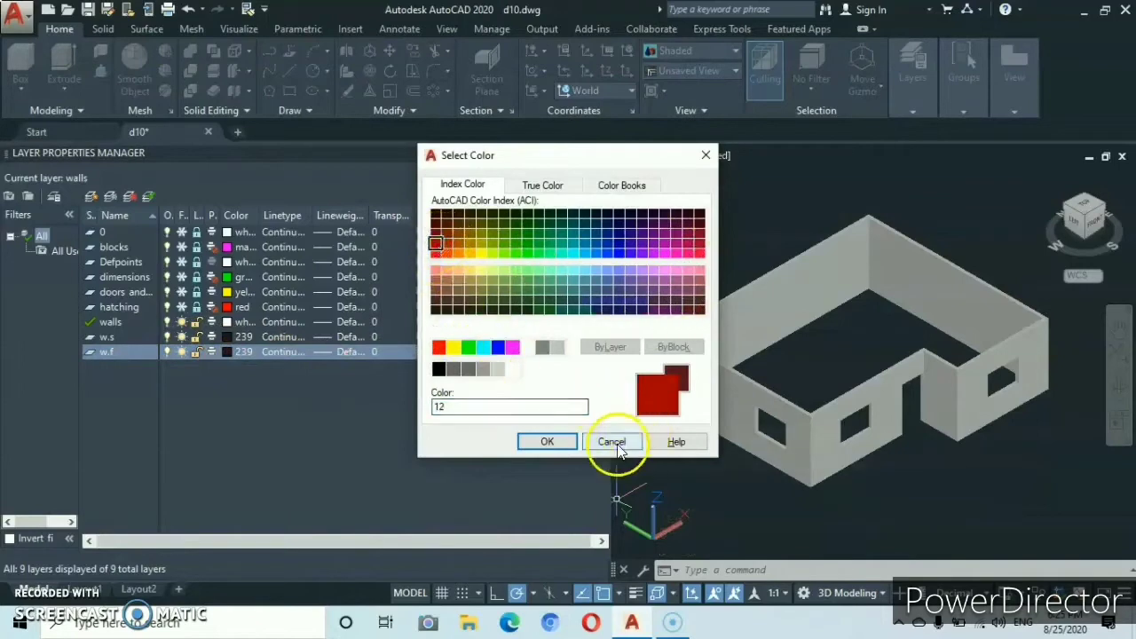
left_click(546, 444)
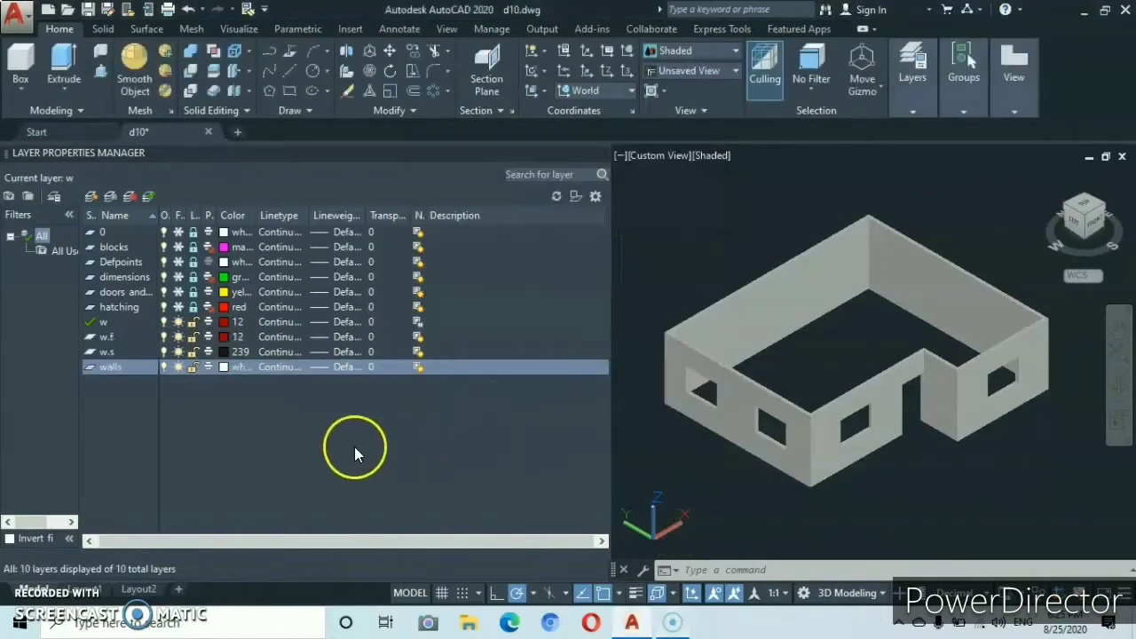
left_click(635, 304)
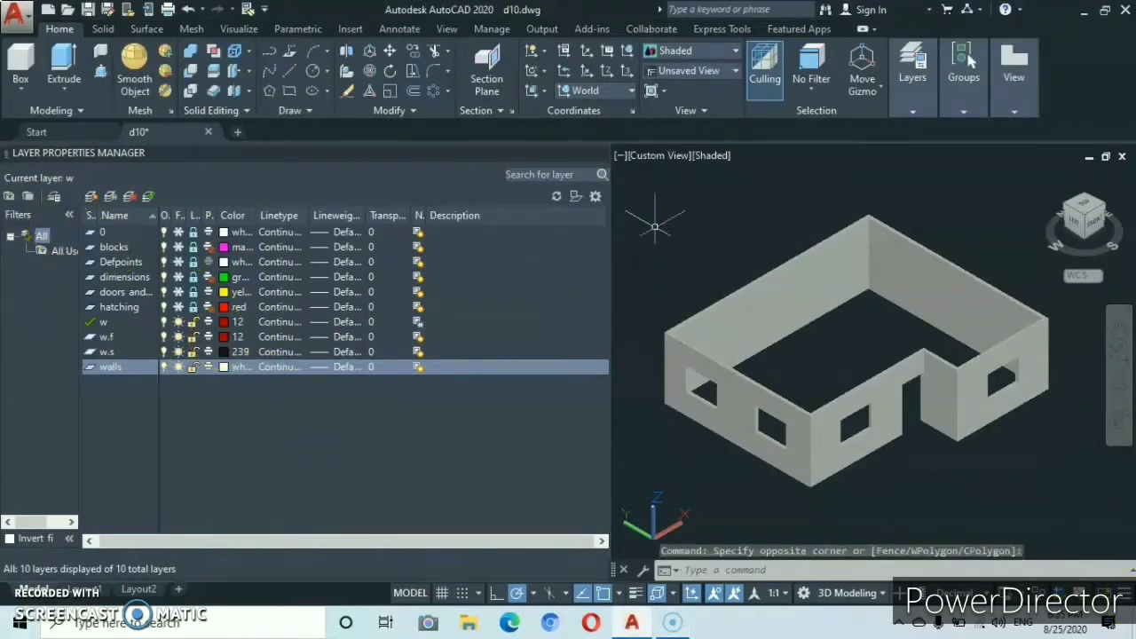
Create a new layer named wmp and assign it index color 11.
left_click(91, 196)
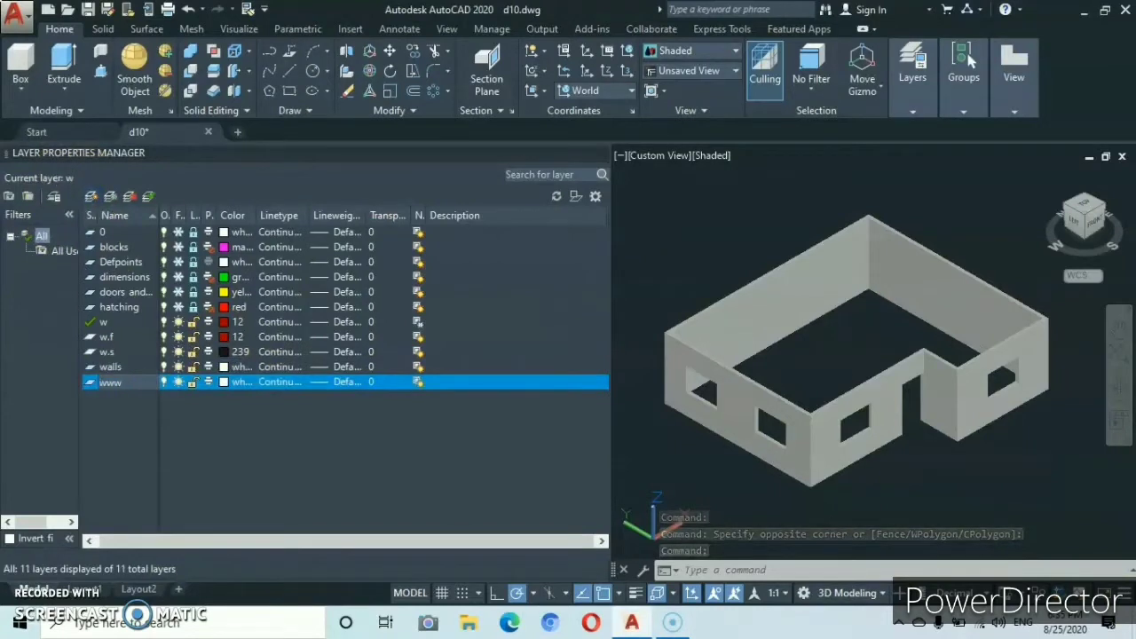
key("BackSpace")
key("BackSpace")
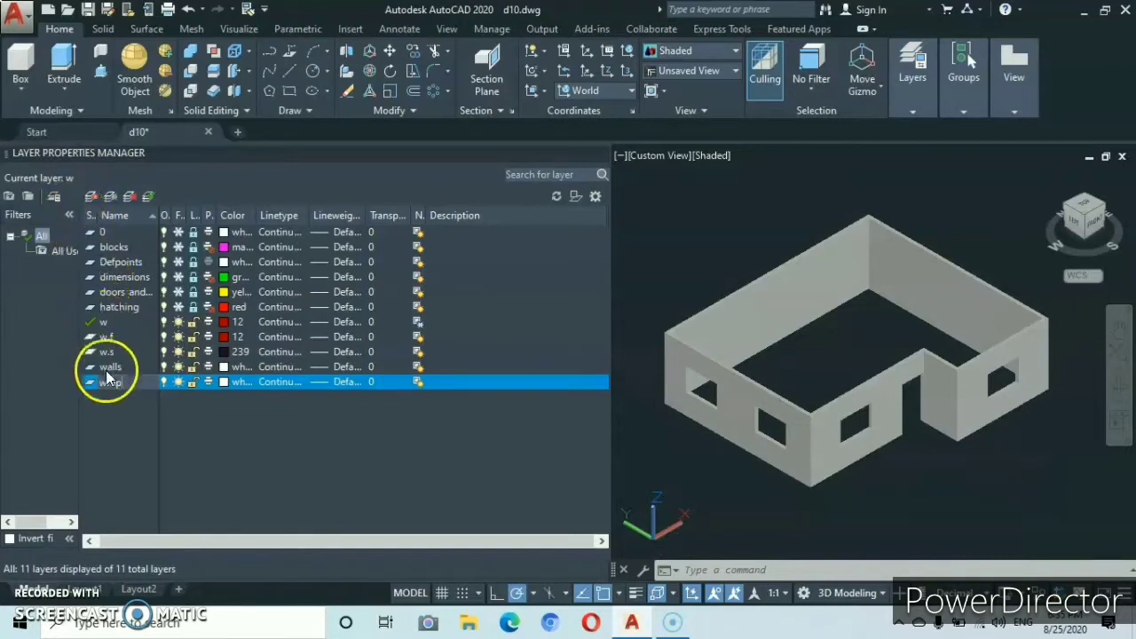
key("Return")
left_click(225, 383)
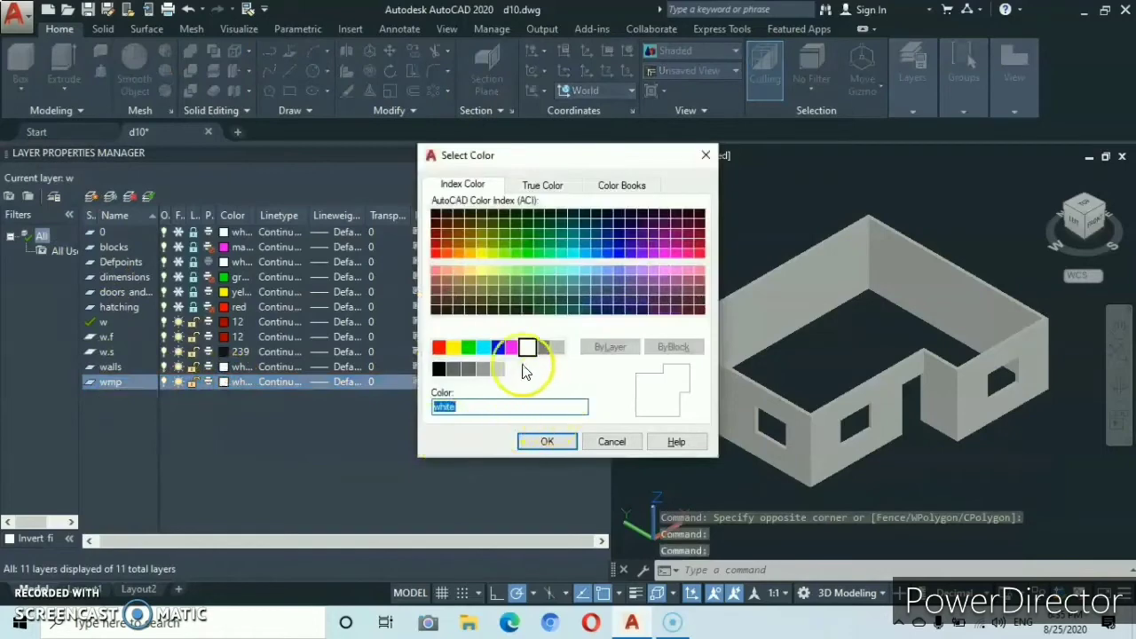
left_click(437, 269)
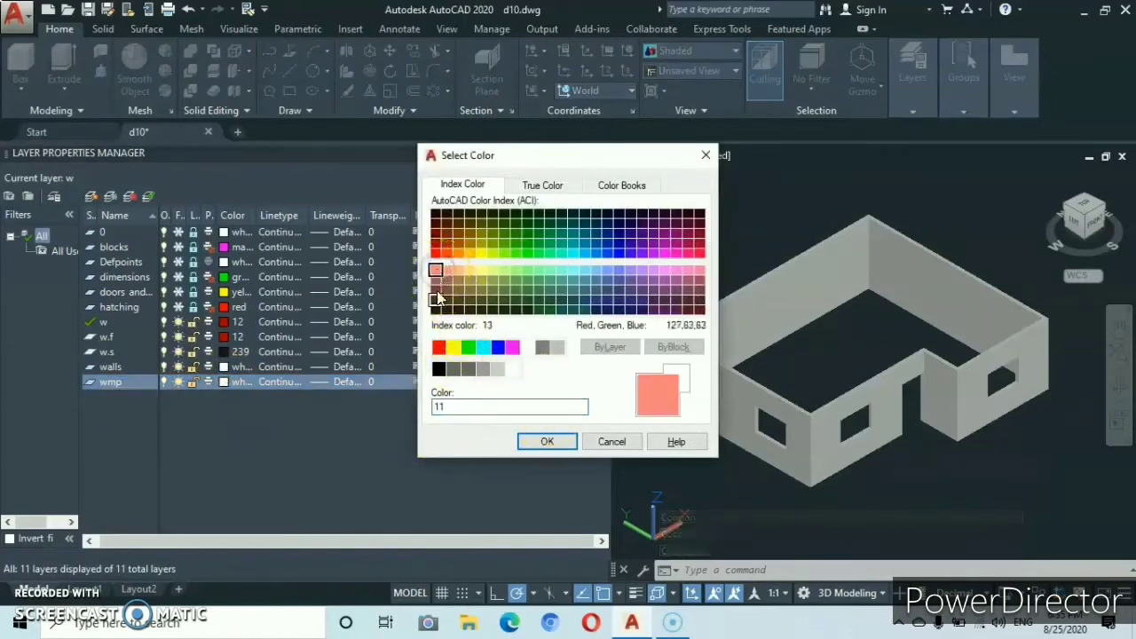
left_click(550, 444)
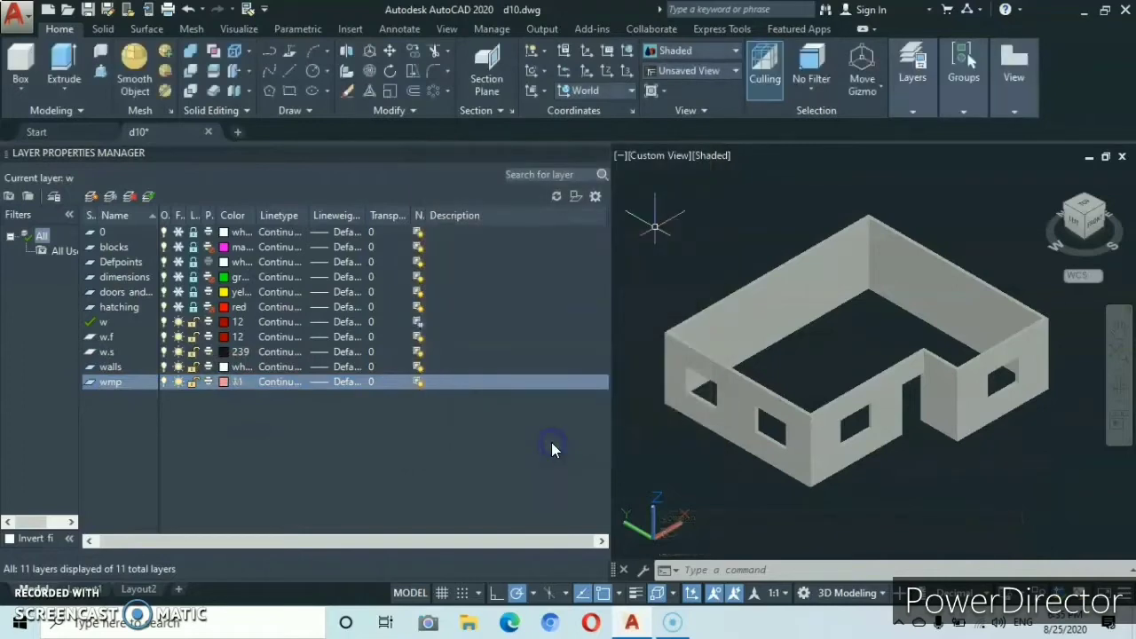
Create a new layer named df and assign it index color 249.
left_click(92, 197)
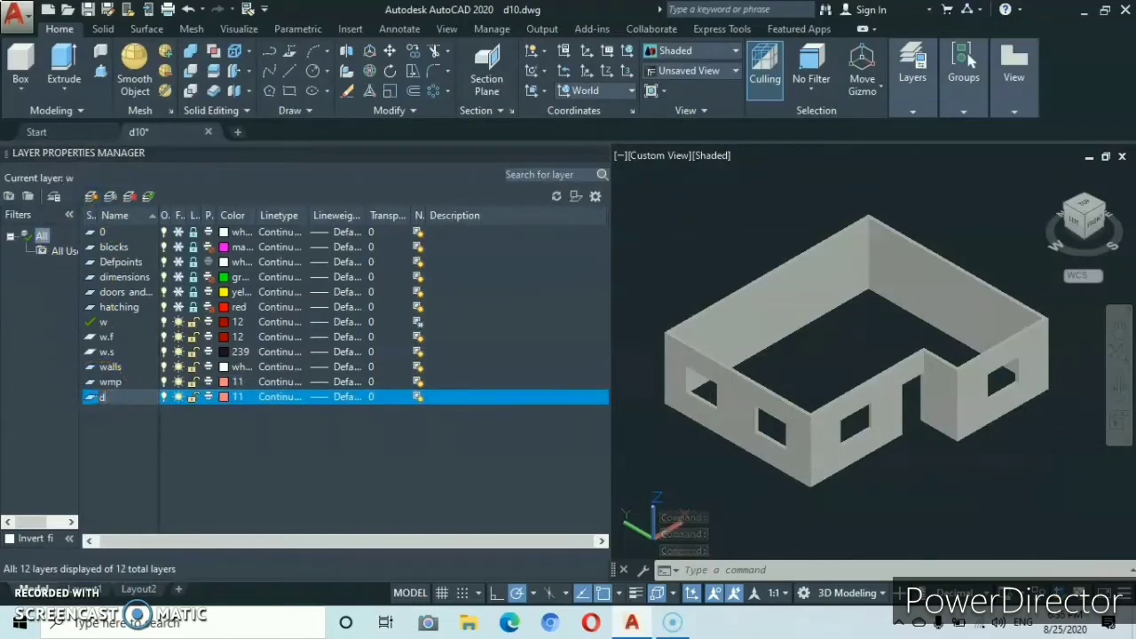
left_click(134, 401)
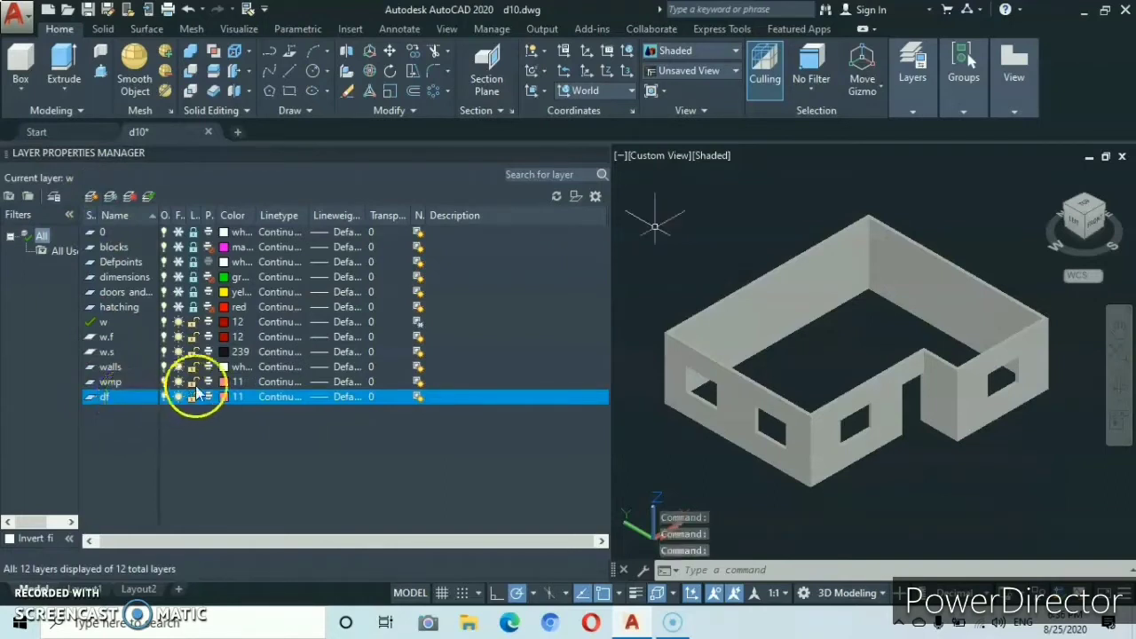
left_click(244, 402)
left_click(222, 397)
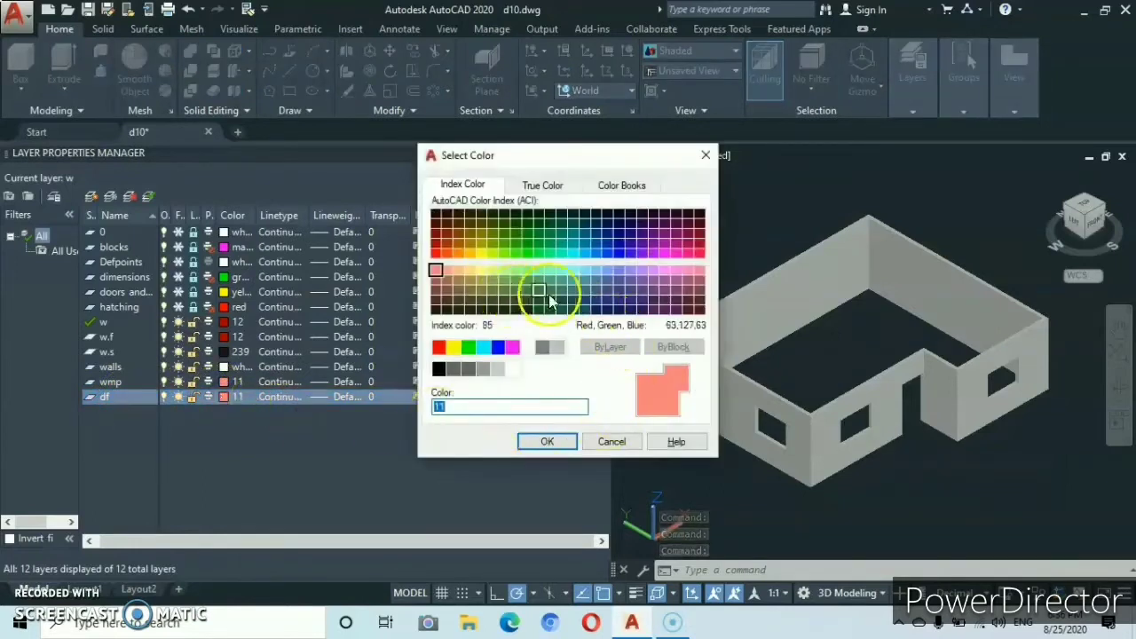
left_click(701, 311)
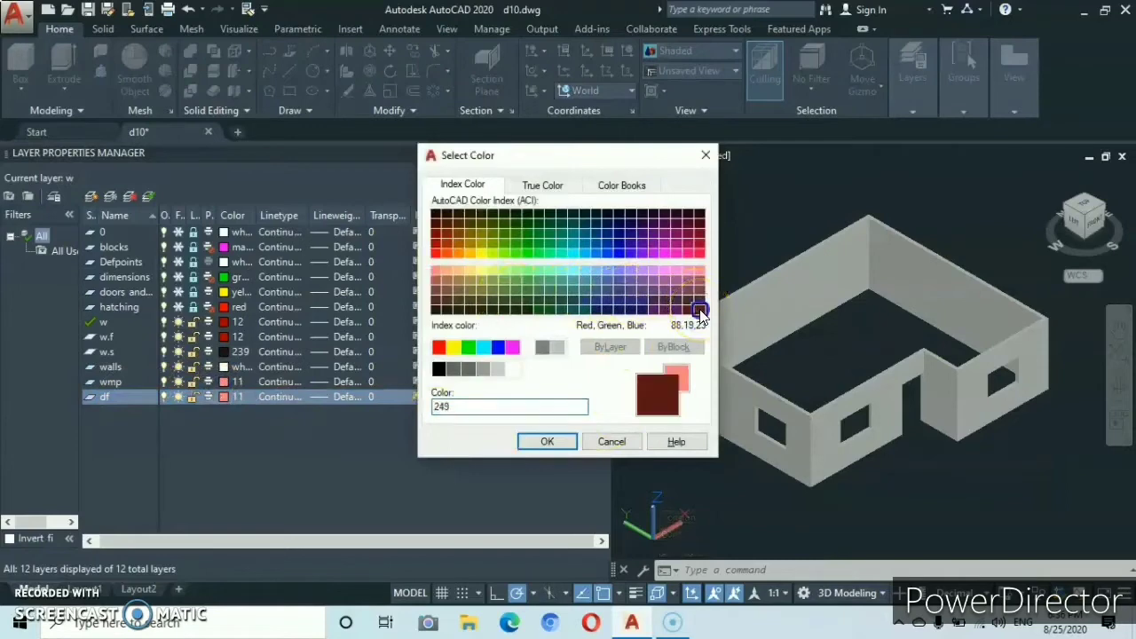
left_click(548, 442)
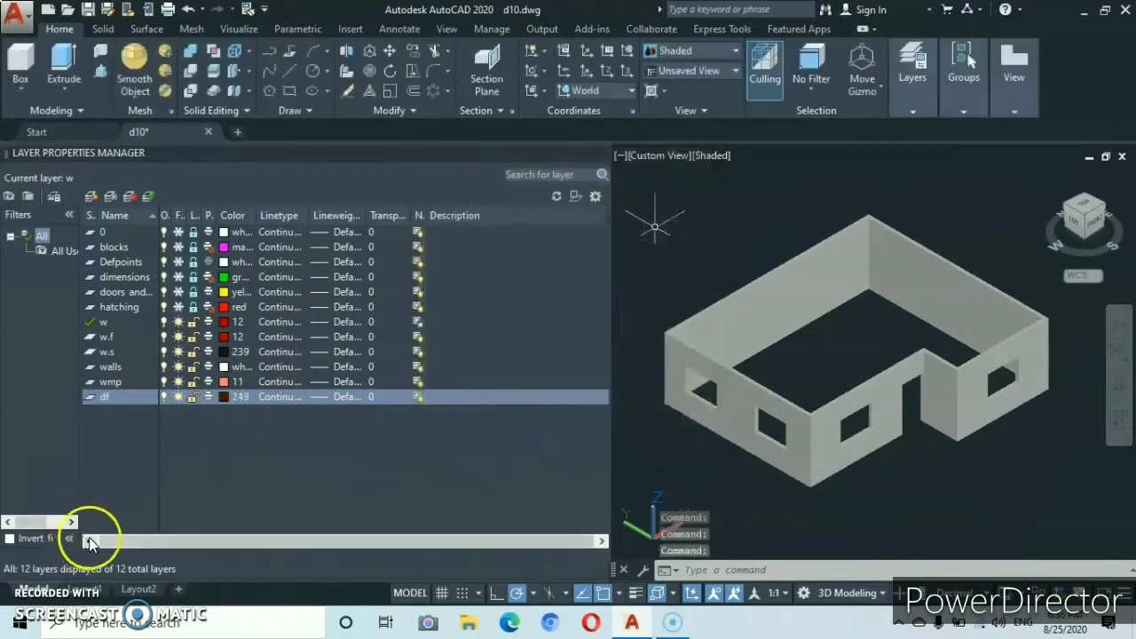
Create a layer named ds with color 249, set the df and w.f layers to color 20, and close the layer manager.
left_click(91, 195)
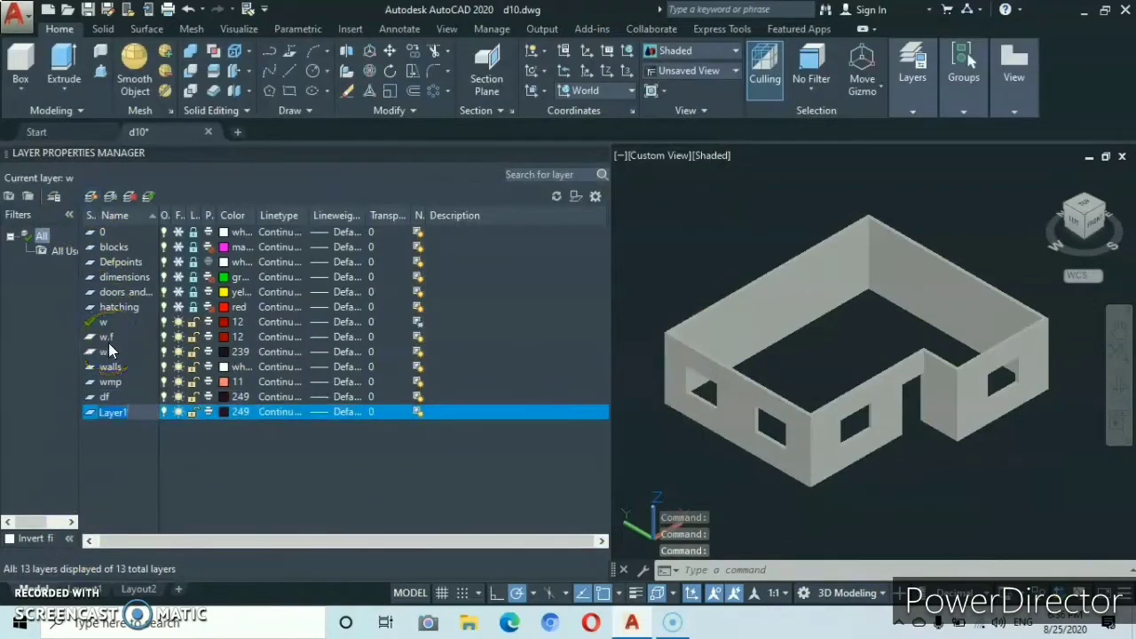
type("ds")
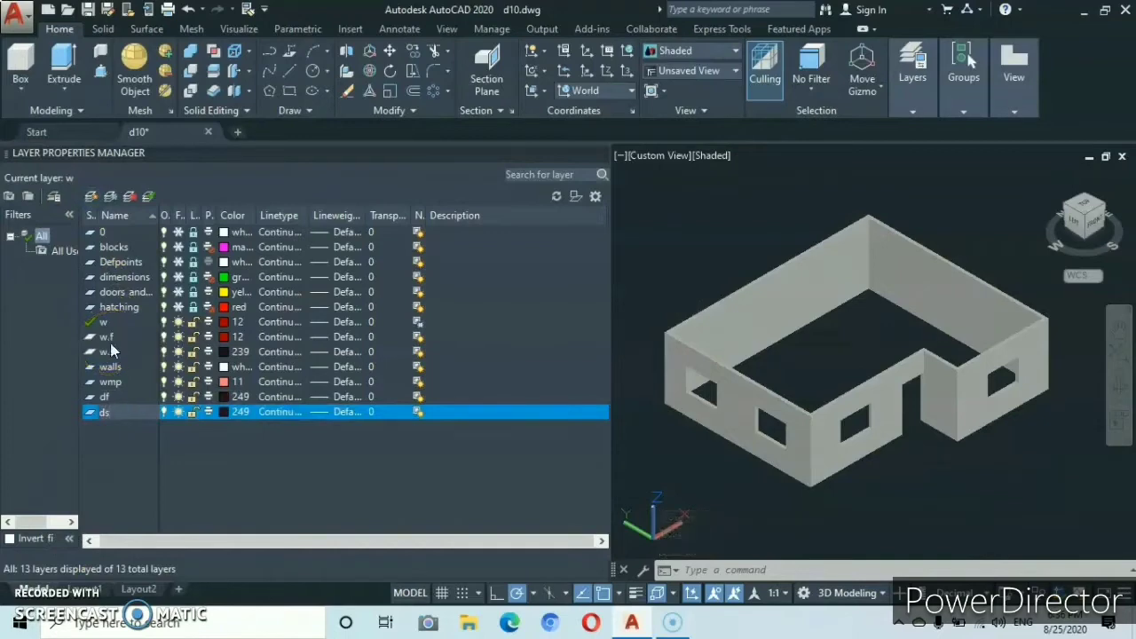
left_click(223, 412)
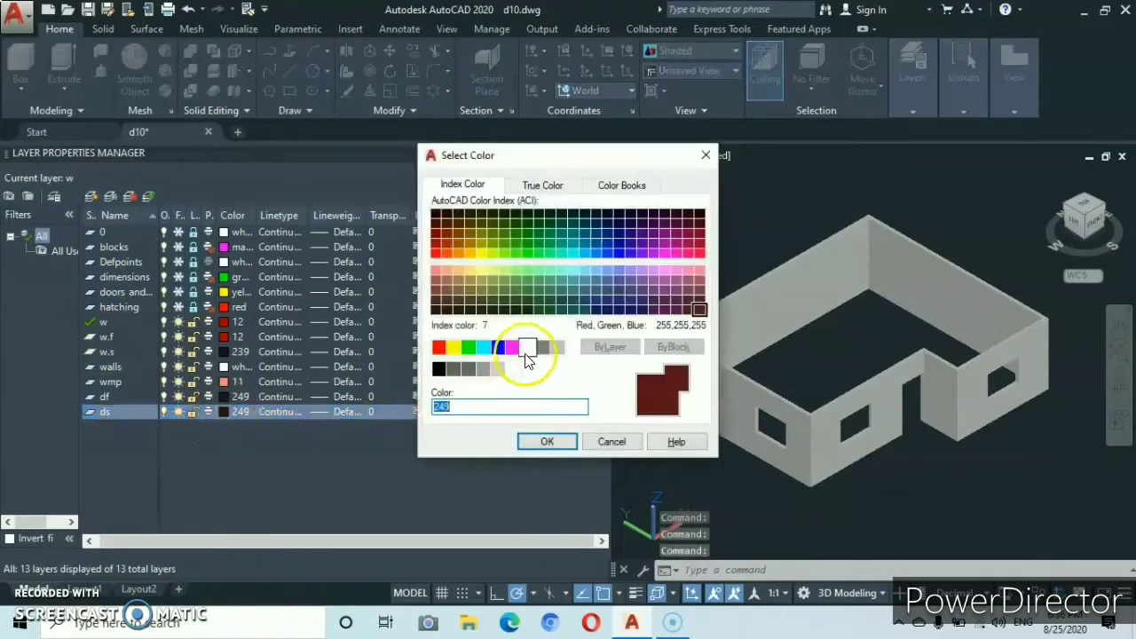
left_click(447, 268)
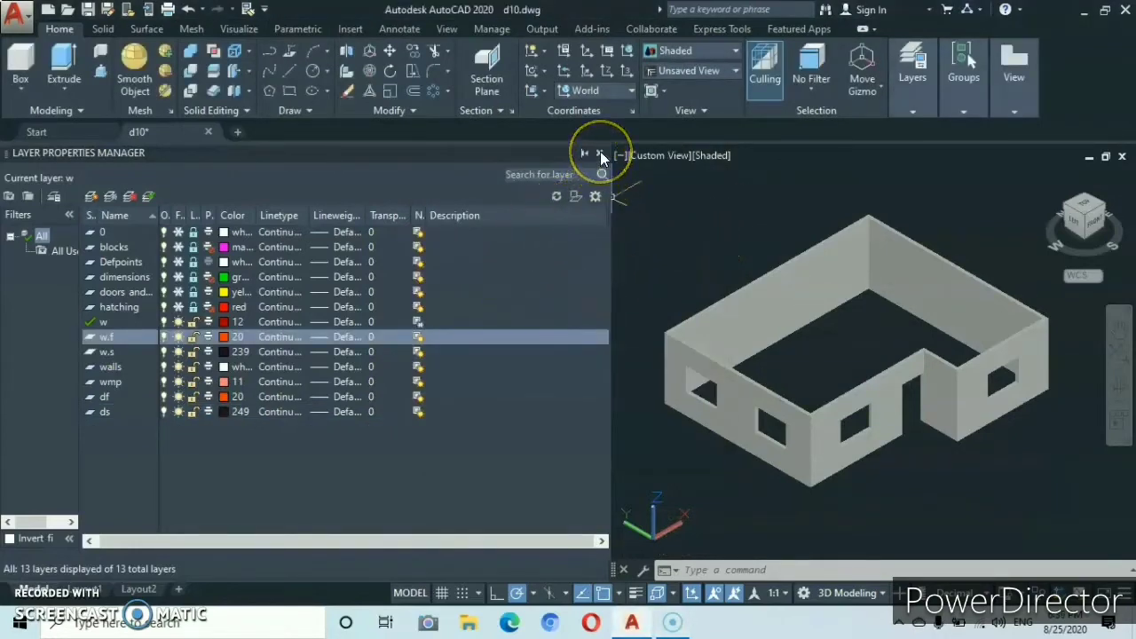
left_click(600, 153)
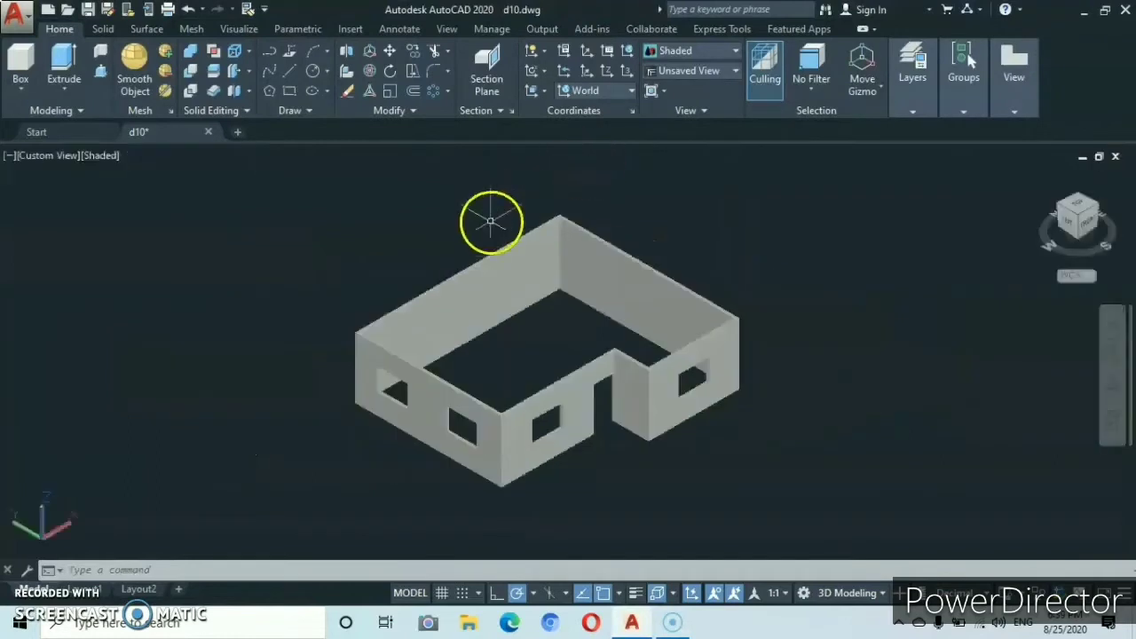
Make w.f the current layer.
left_click(964, 67)
left_click(913, 89)
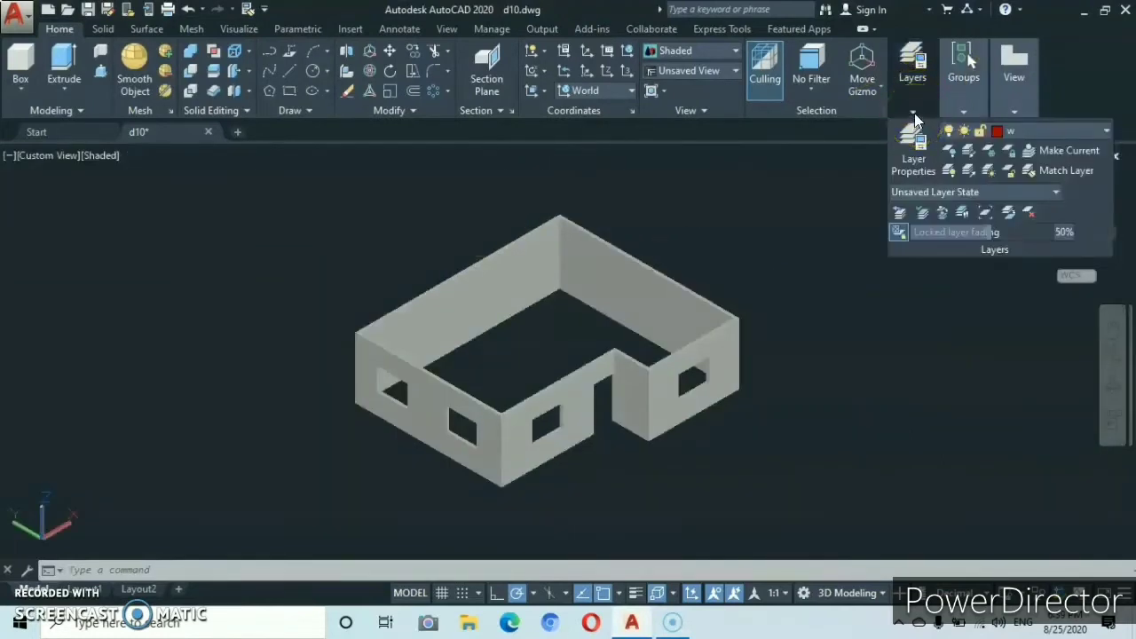
left_click(1107, 133)
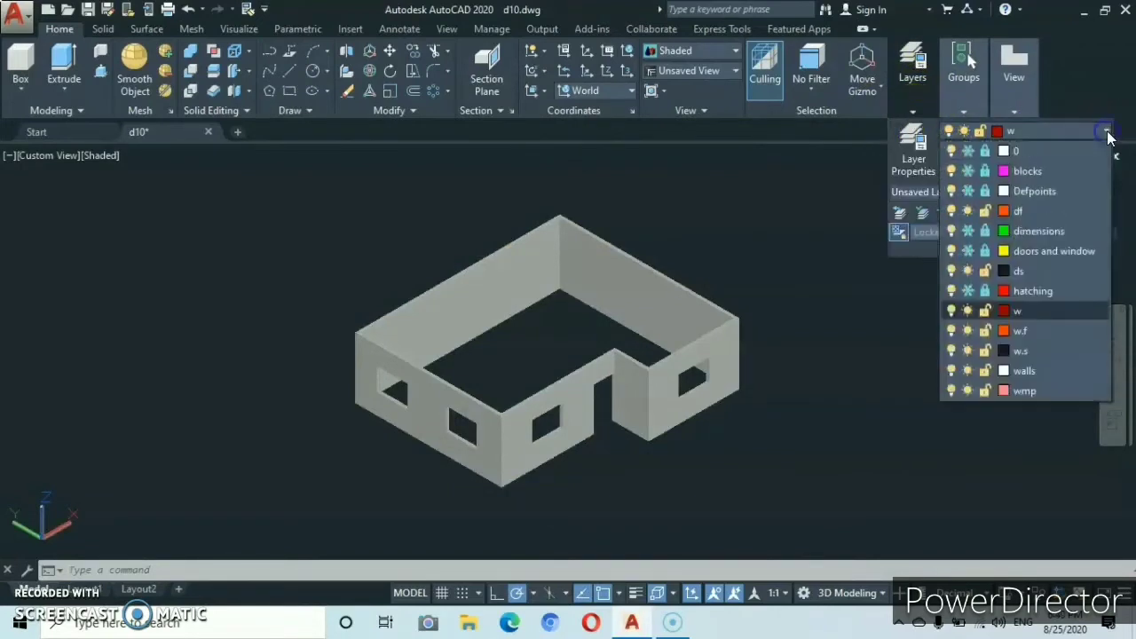
left_click(1032, 335)
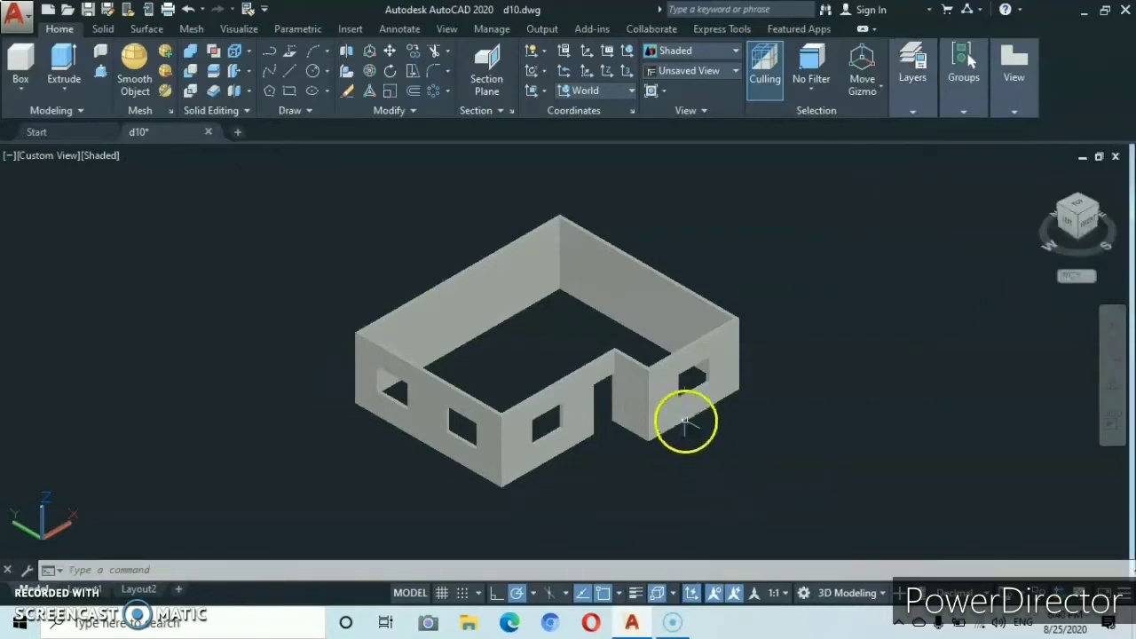
Draw a 150 by 100 rectangle in the empty area beside the house model.
middle_click_drag(681, 417, 427, 387)
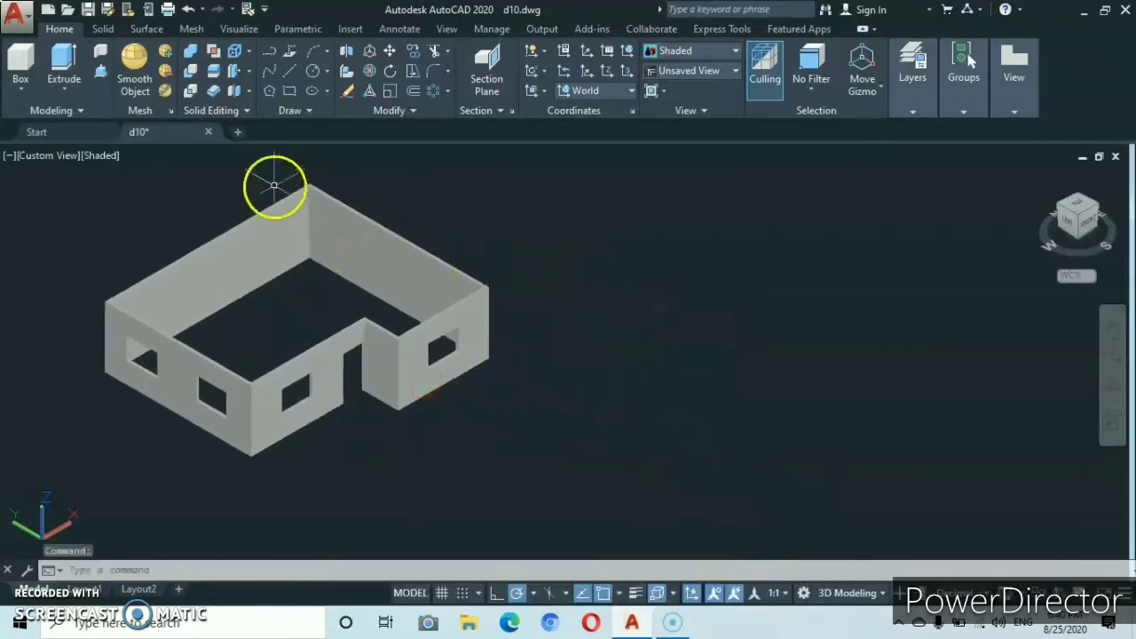
left_click(288, 89)
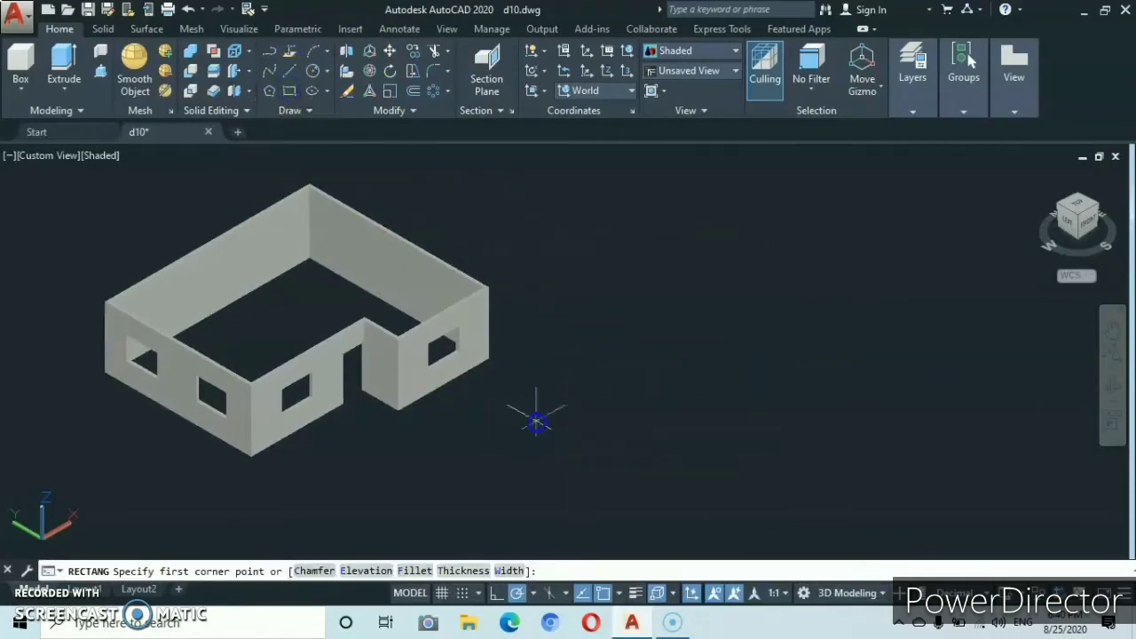
left_click(536, 420)
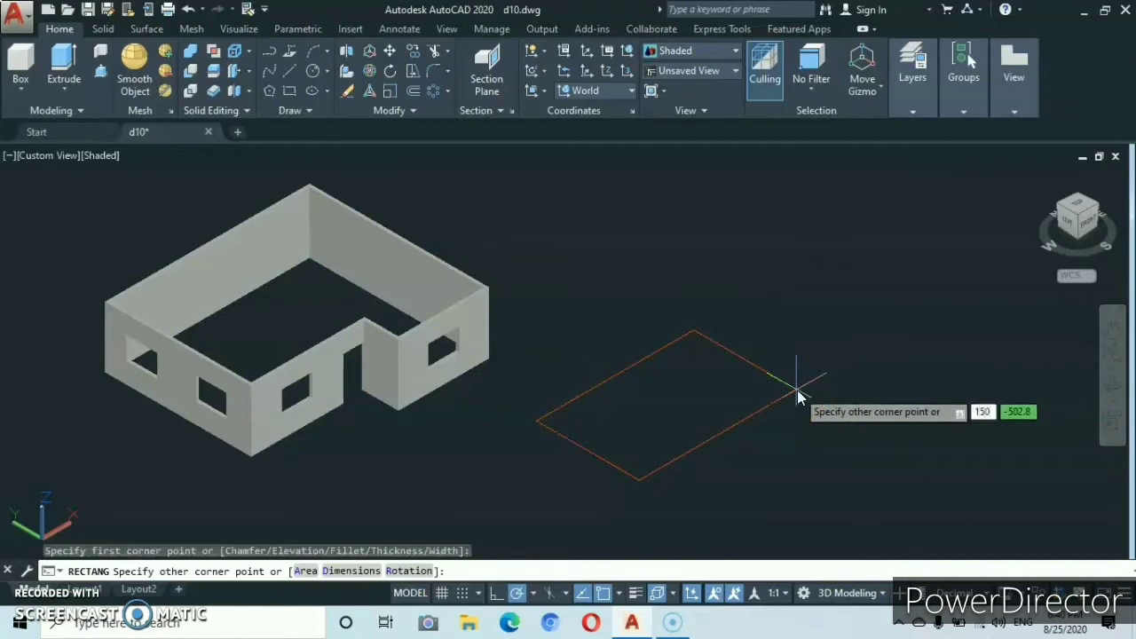
type("150")
key("Tab")
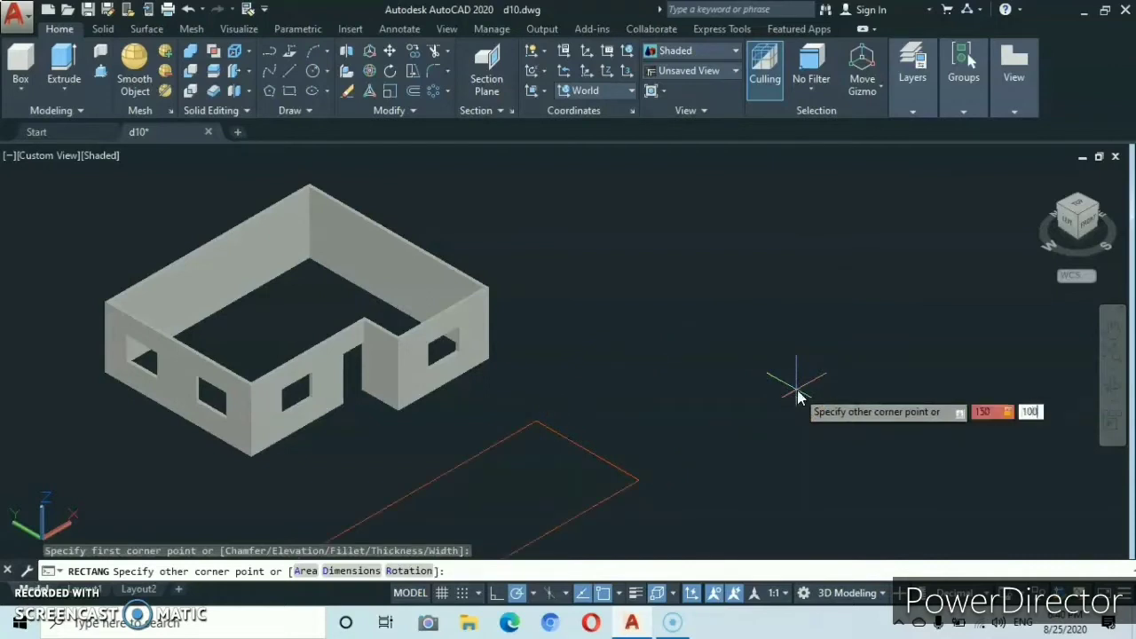
key("Return")
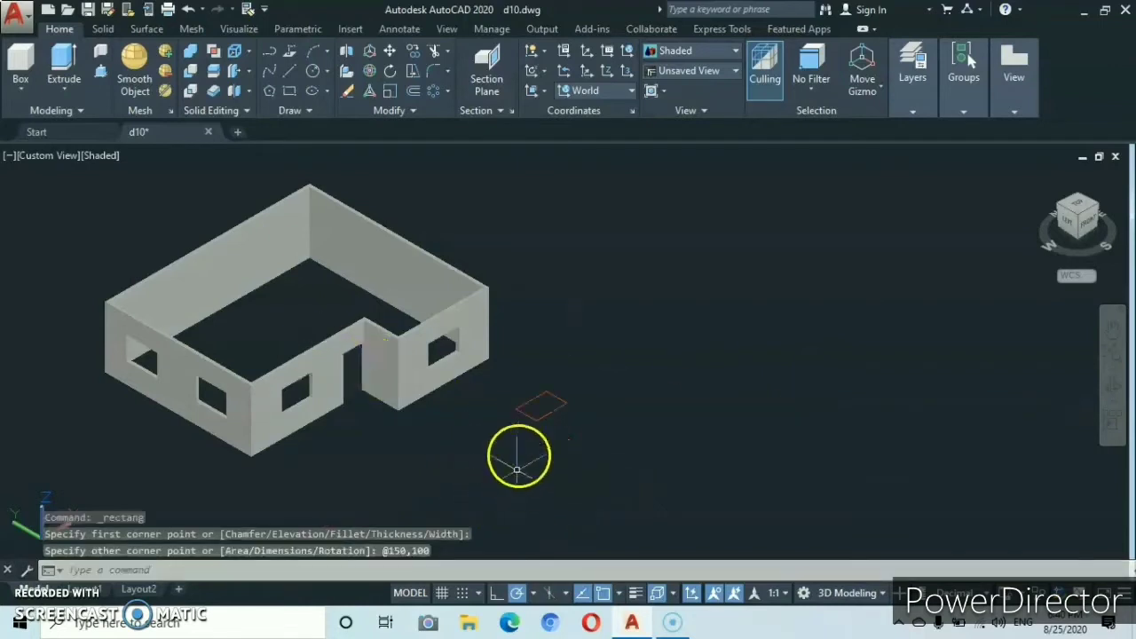
Offset the rectangle inward by 4 to outline the window frame.
scroll(548, 386, "up", 3)
middle_click_drag(547, 441, 616, 370)
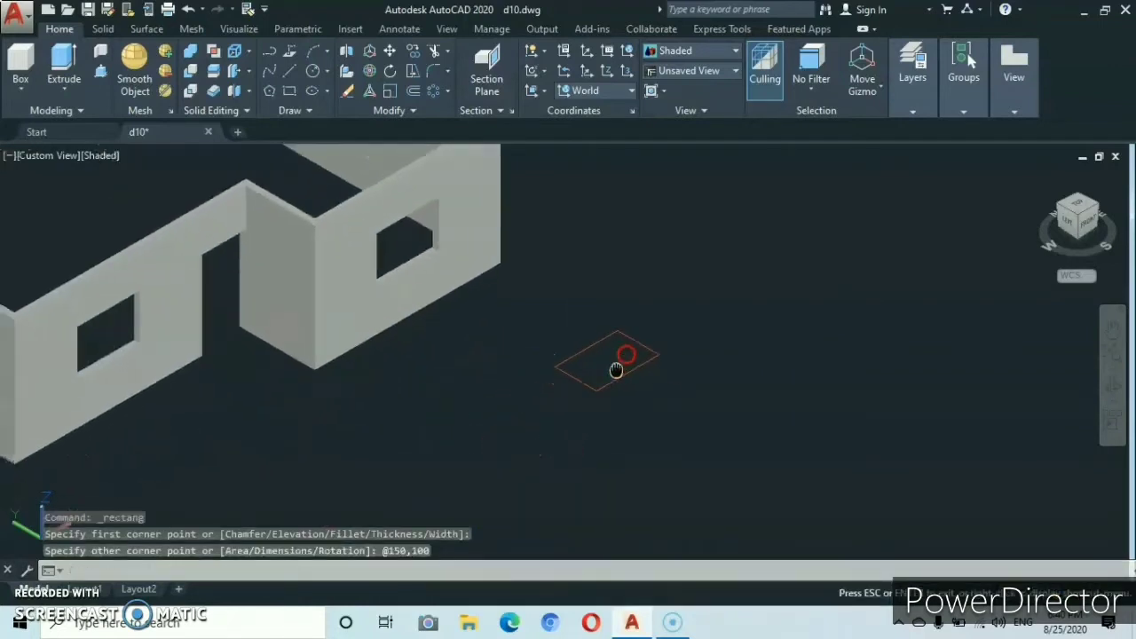
scroll(621, 360, "up", 3)
scroll(618, 344, "up", 3)
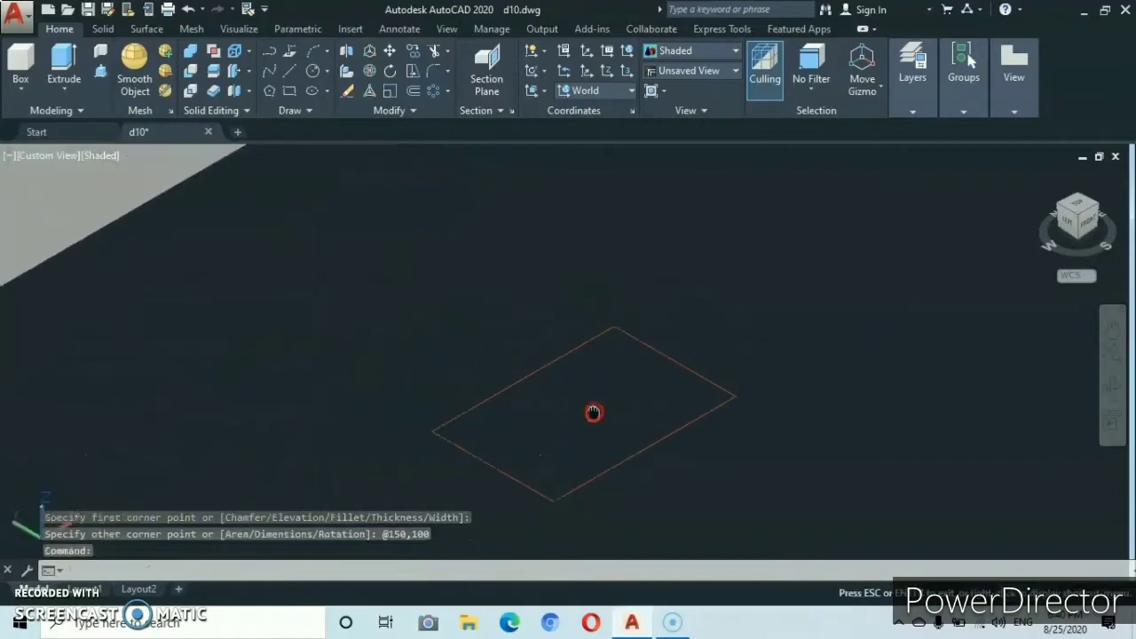
type("o")
key("Return")
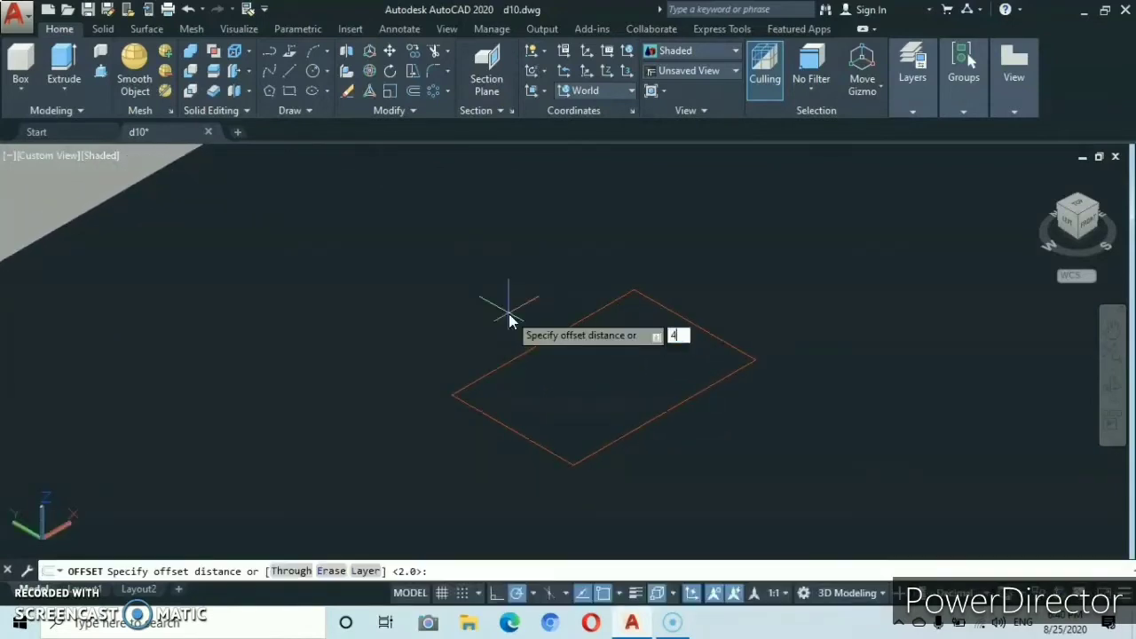
type("4")
key("Return")
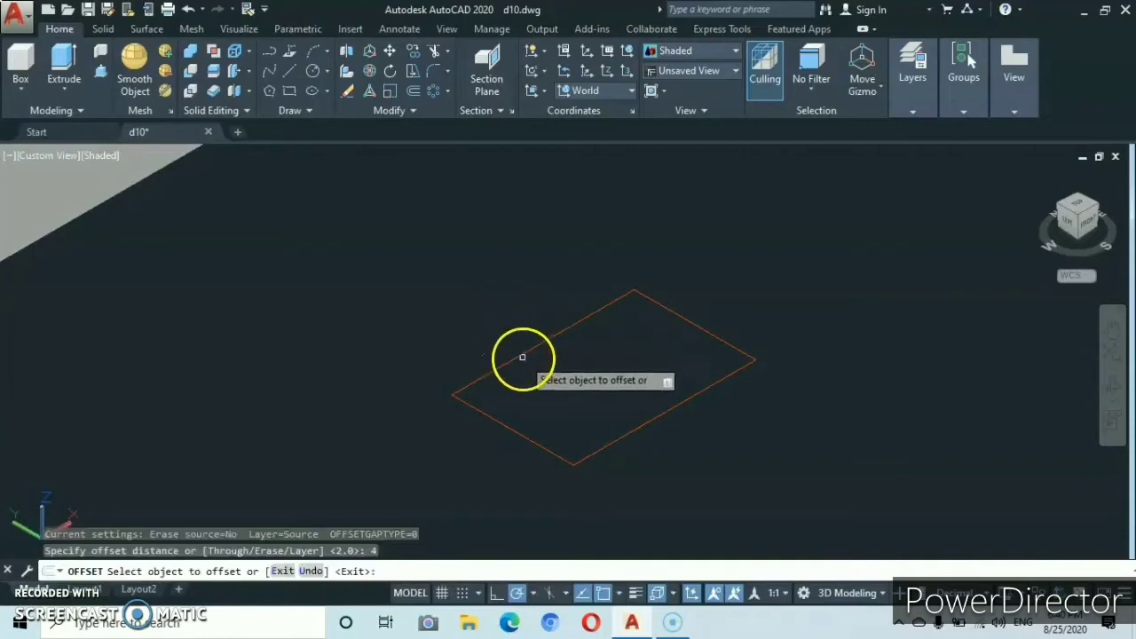
left_click(522, 353)
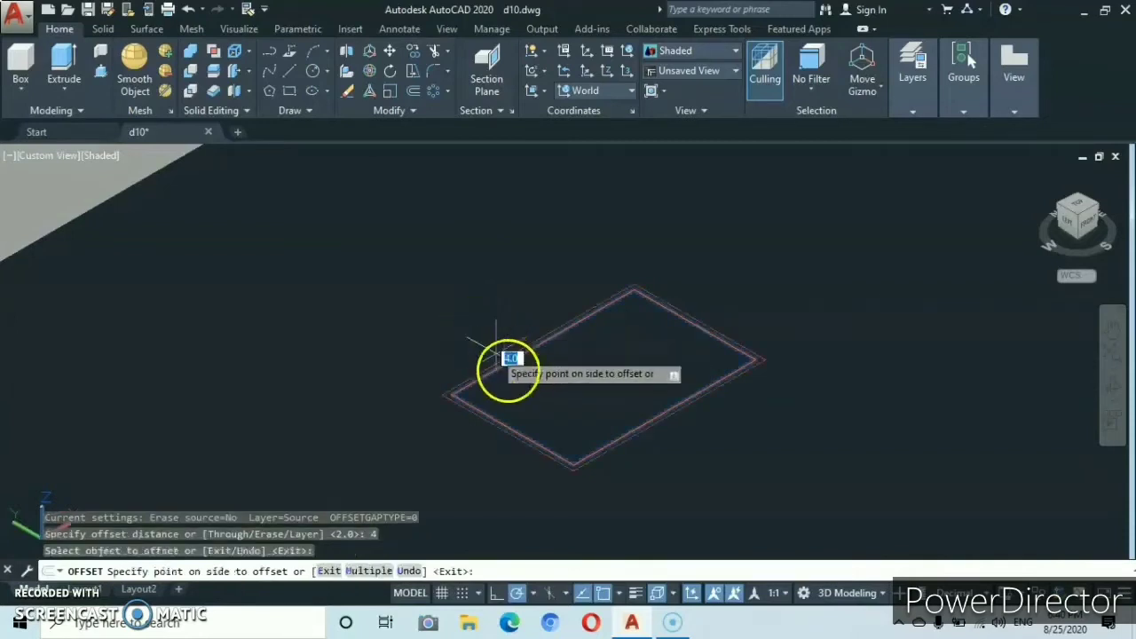
left_click(537, 387)
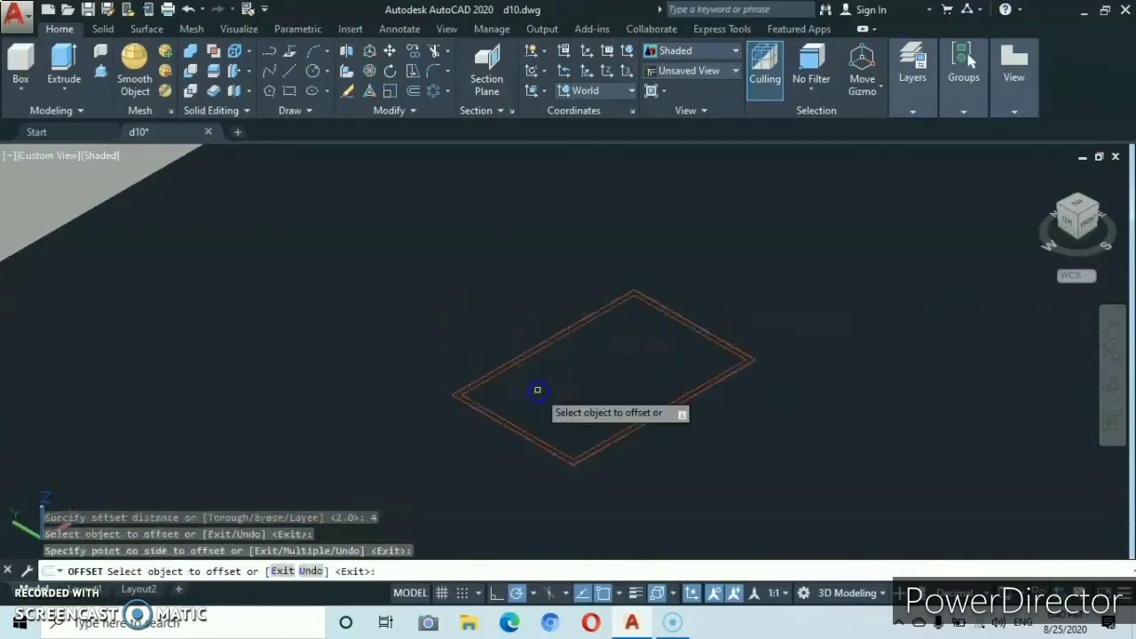
key("Return")
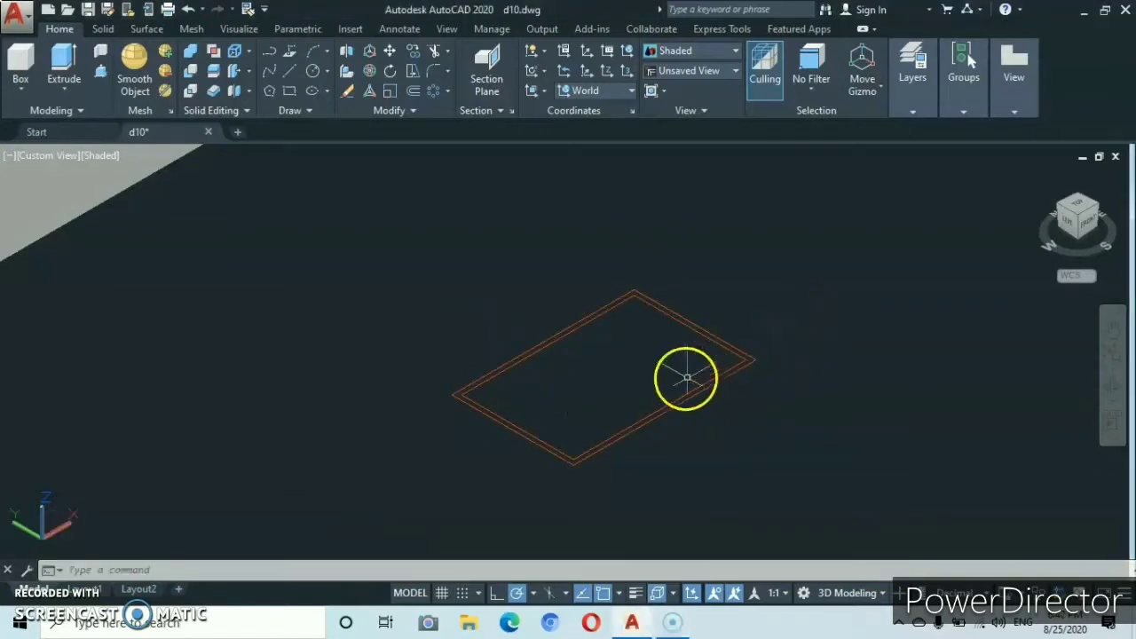
Explode the inner rectangle into separate lines.
scroll(666, 359, "up", 5)
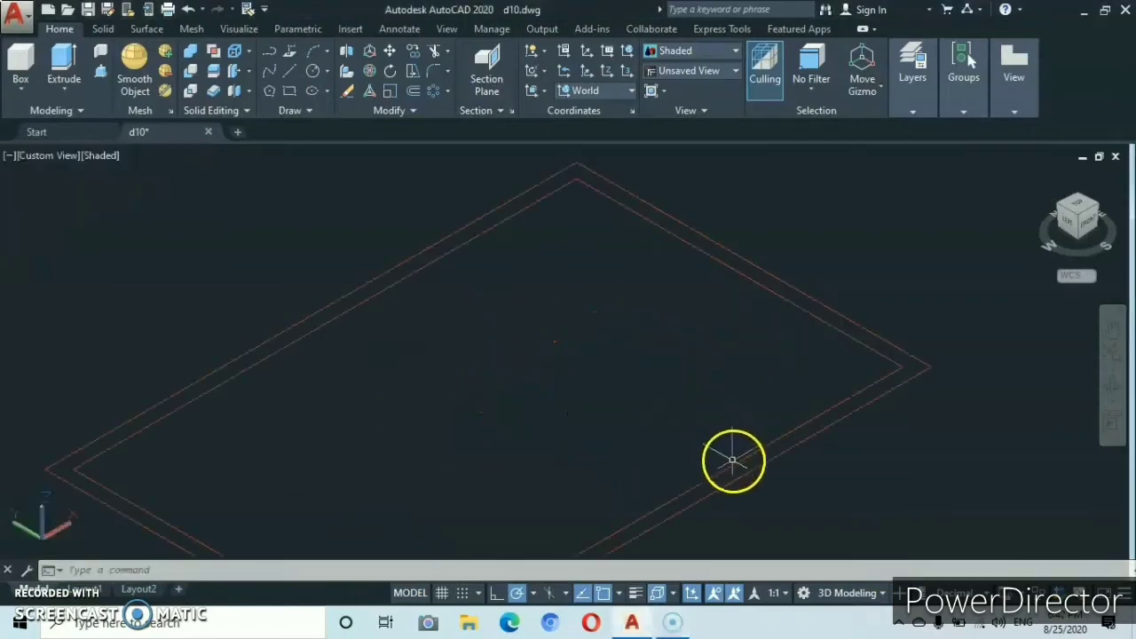
left_click(734, 465)
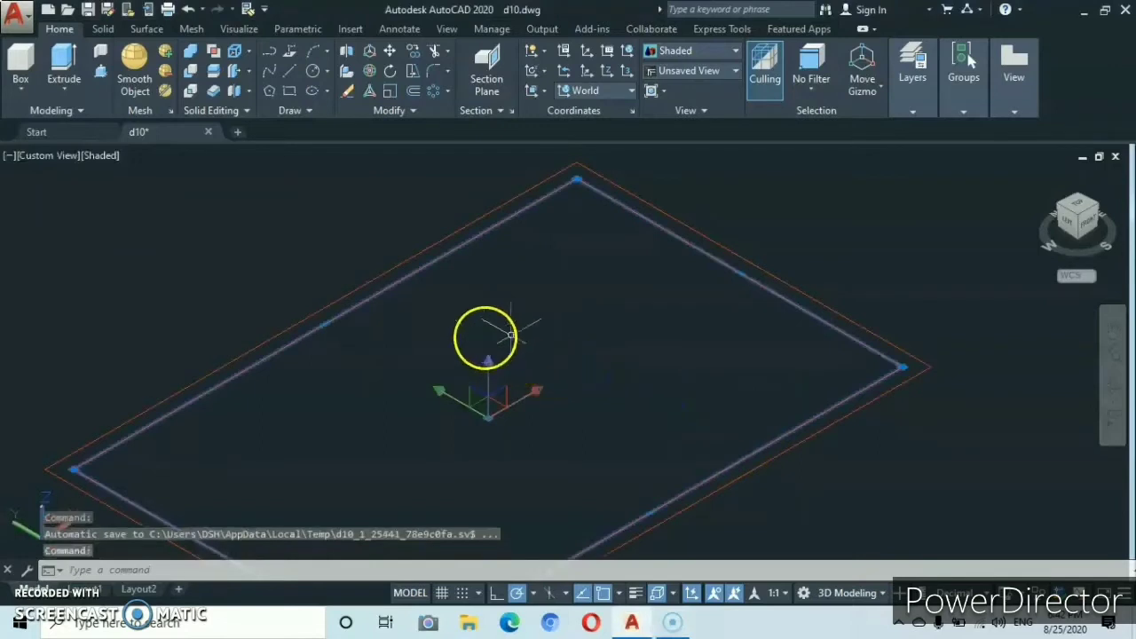
left_click(412, 110)
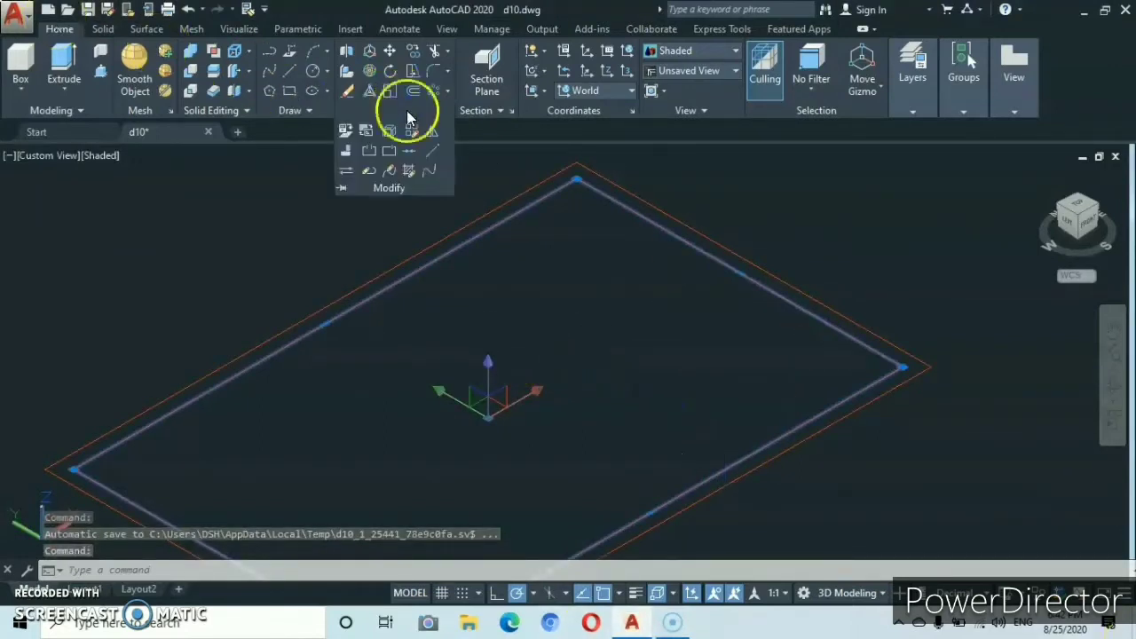
left_click(390, 133)
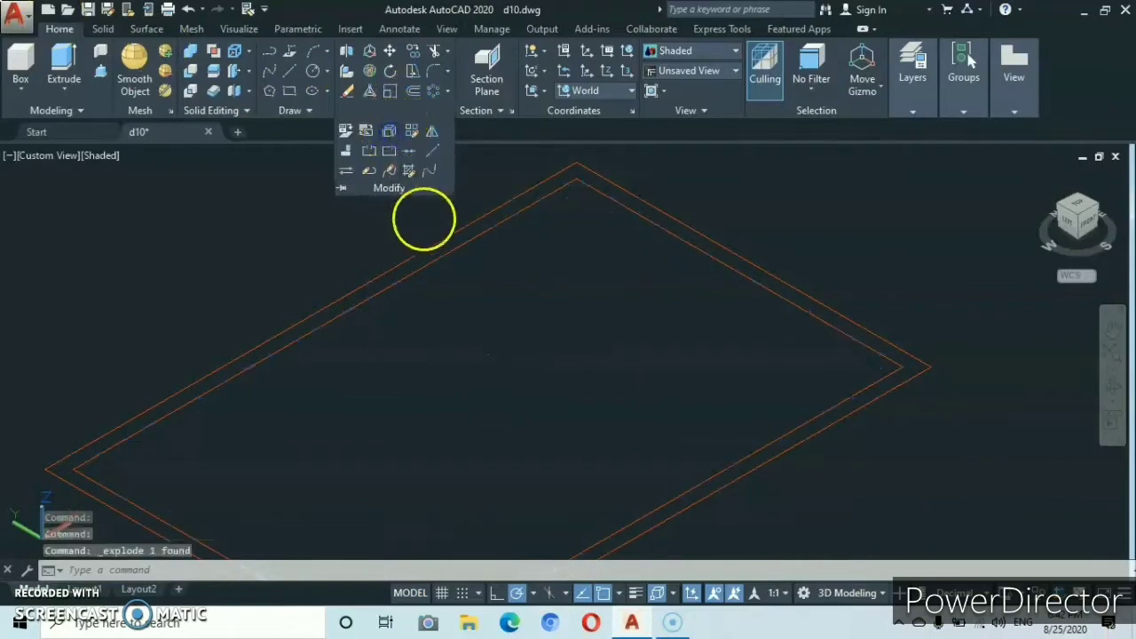
Divide the inner outline's front long edge into 3 equal segments with the Divide command.
scroll(460, 266, "down", 3)
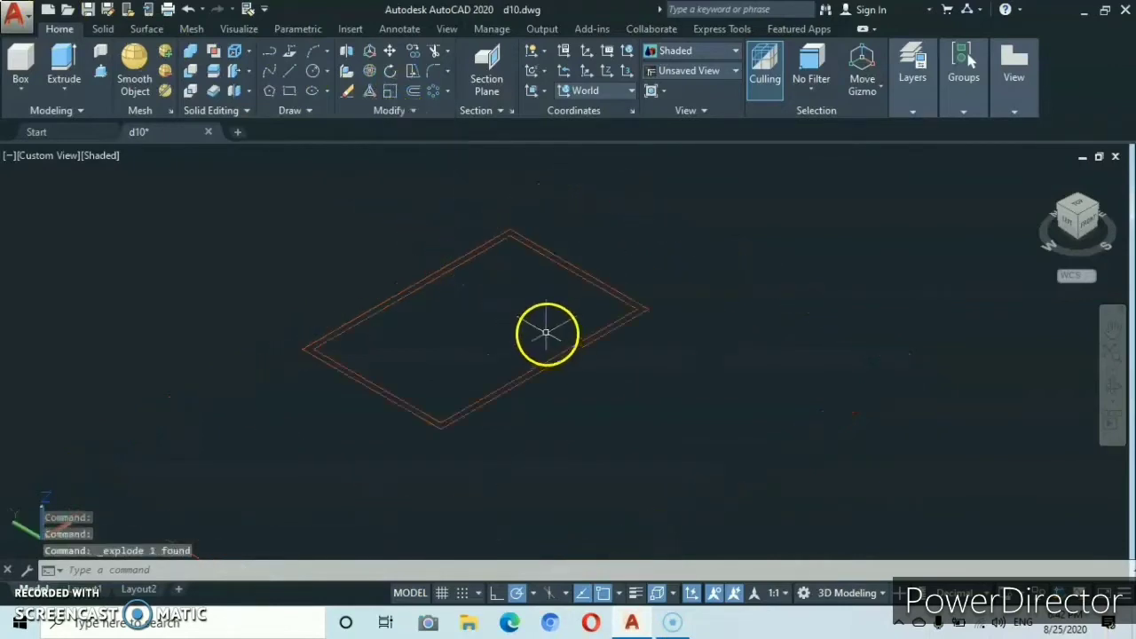
scroll(546, 333, "up", 3)
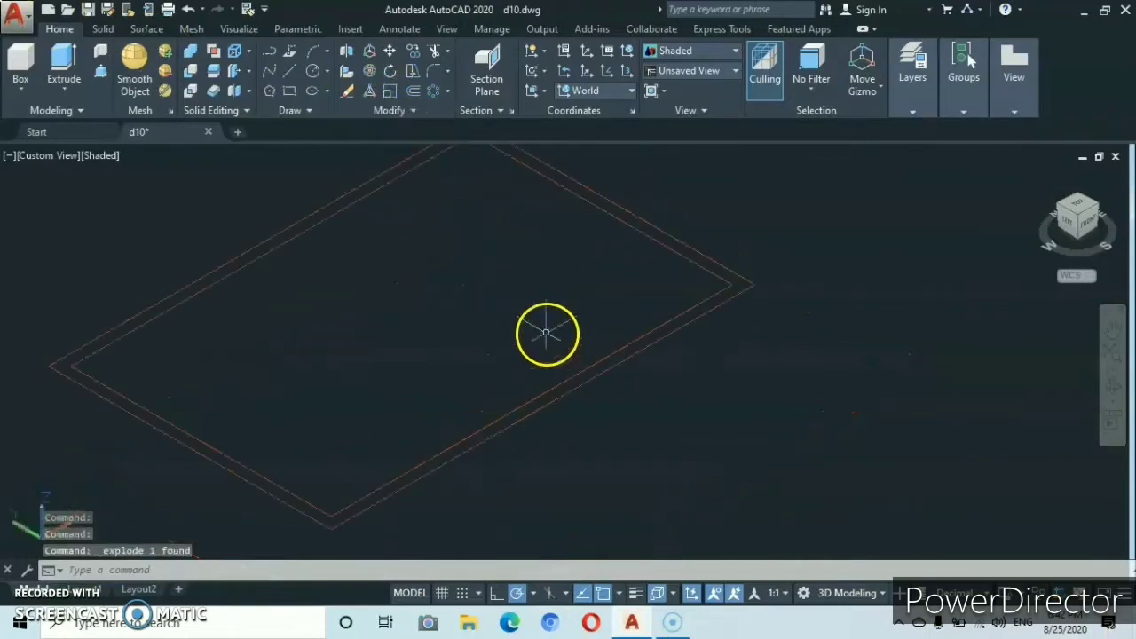
left_click(578, 373)
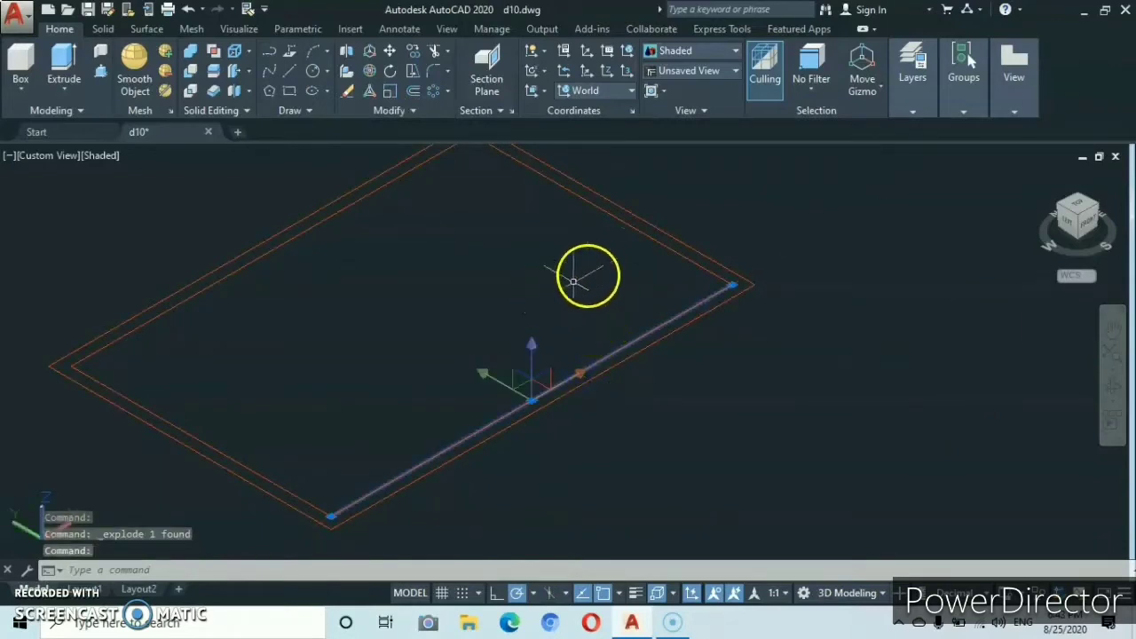
left_click(310, 111)
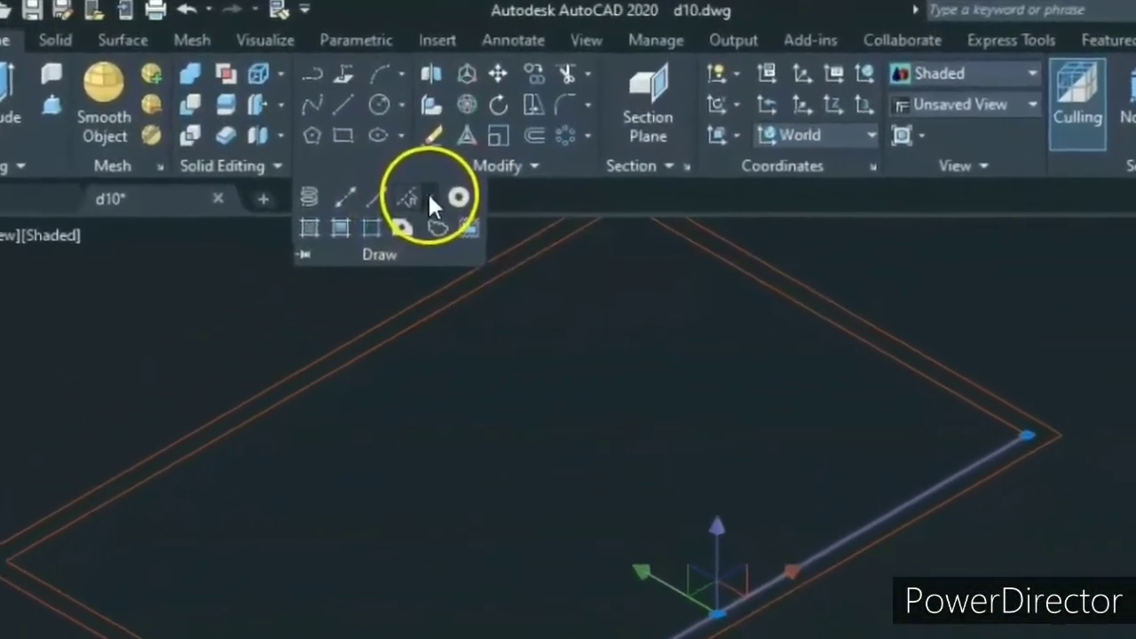
left_click(389, 165)
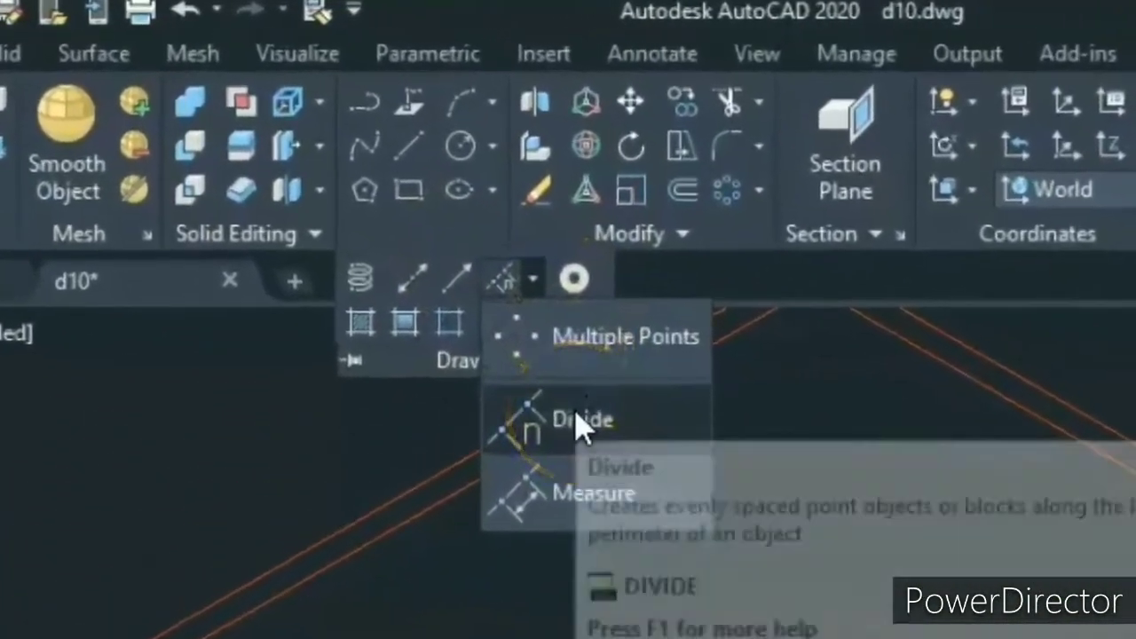
left_click(514, 296)
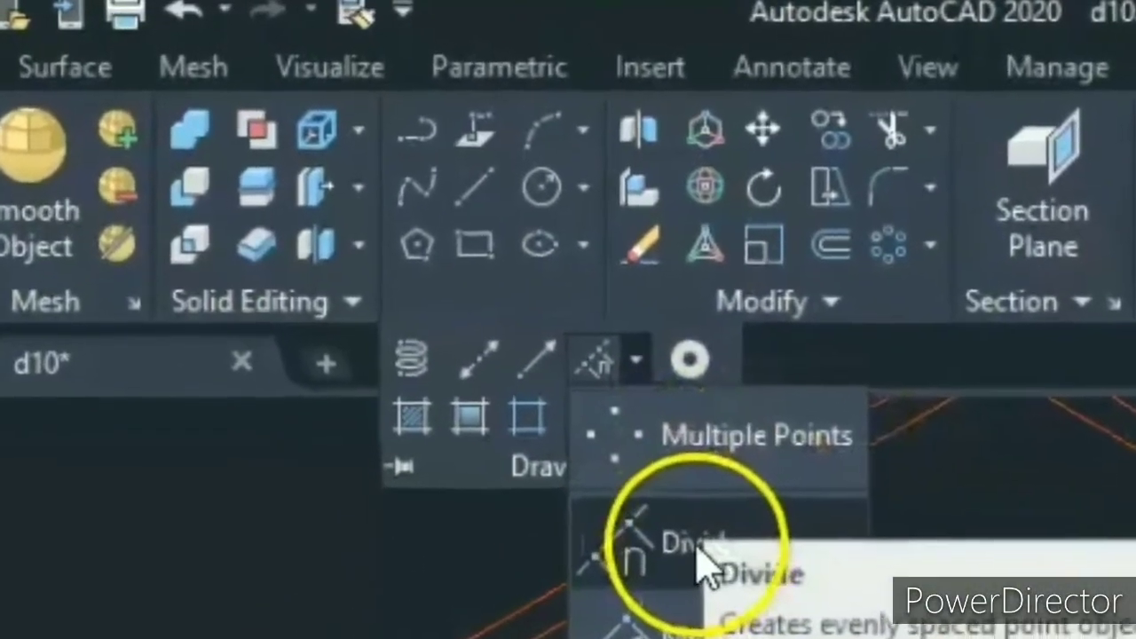
left_click(698, 549)
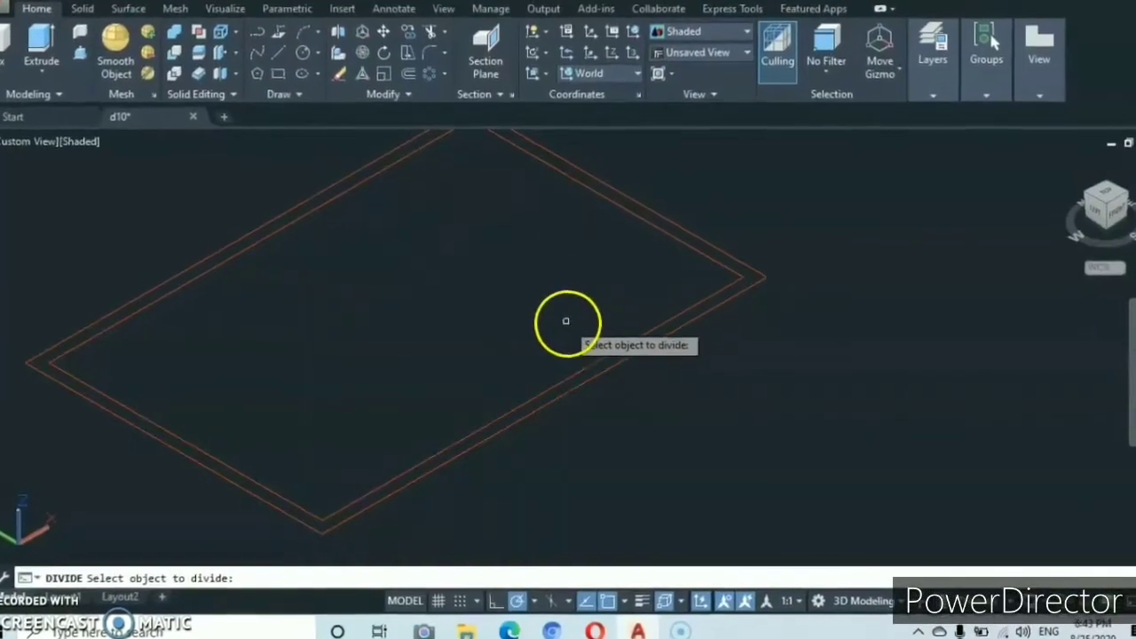
left_click(564, 381)
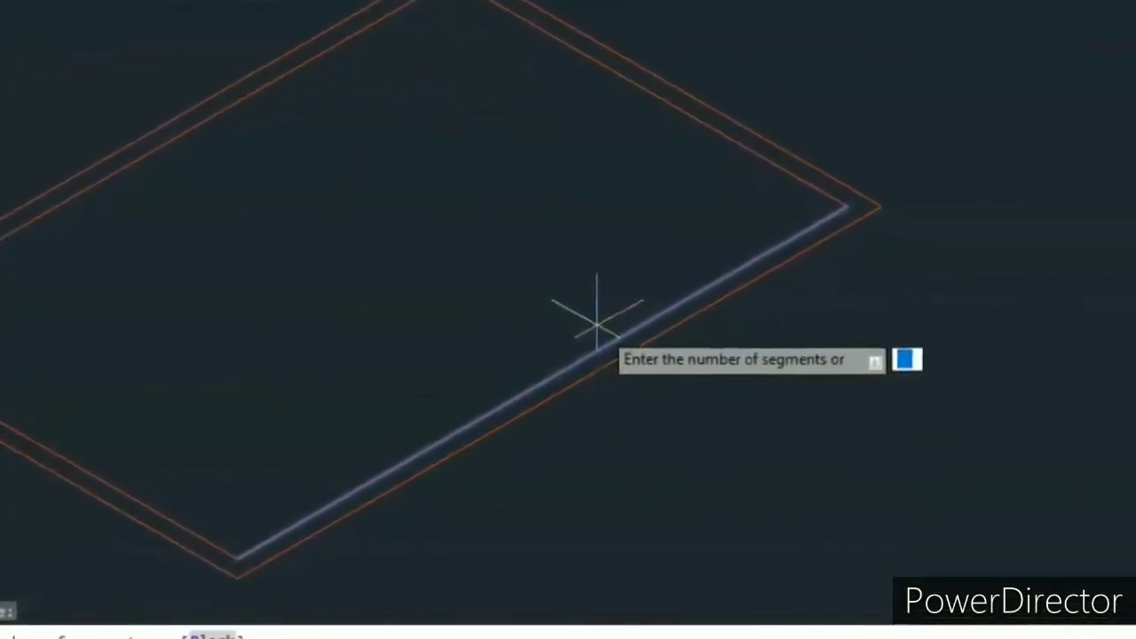
type("3")
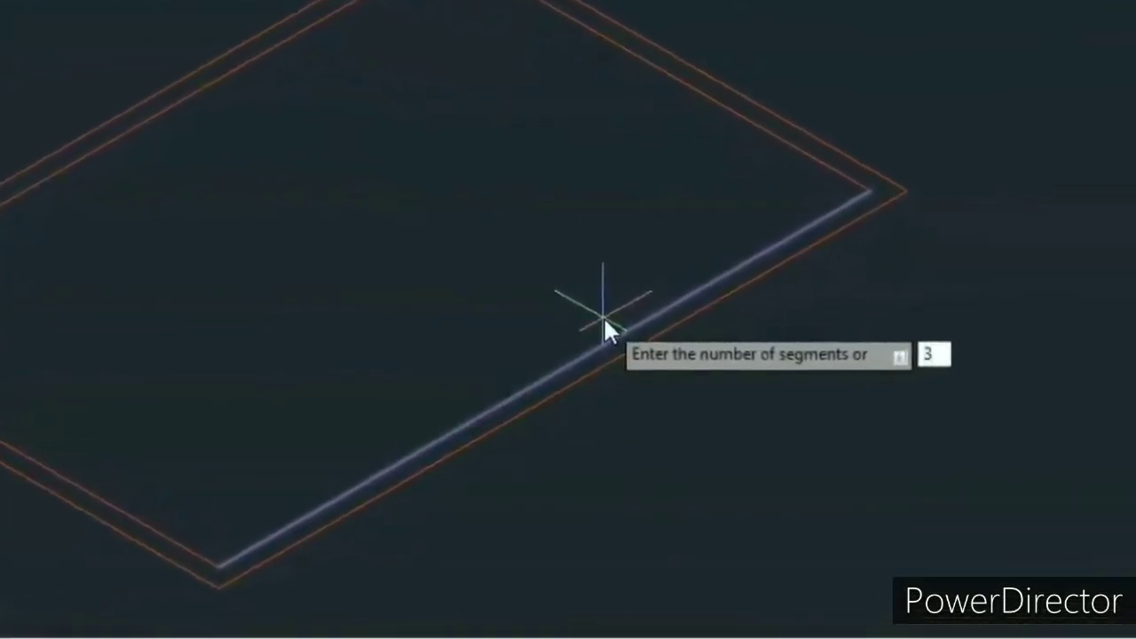
key("Return")
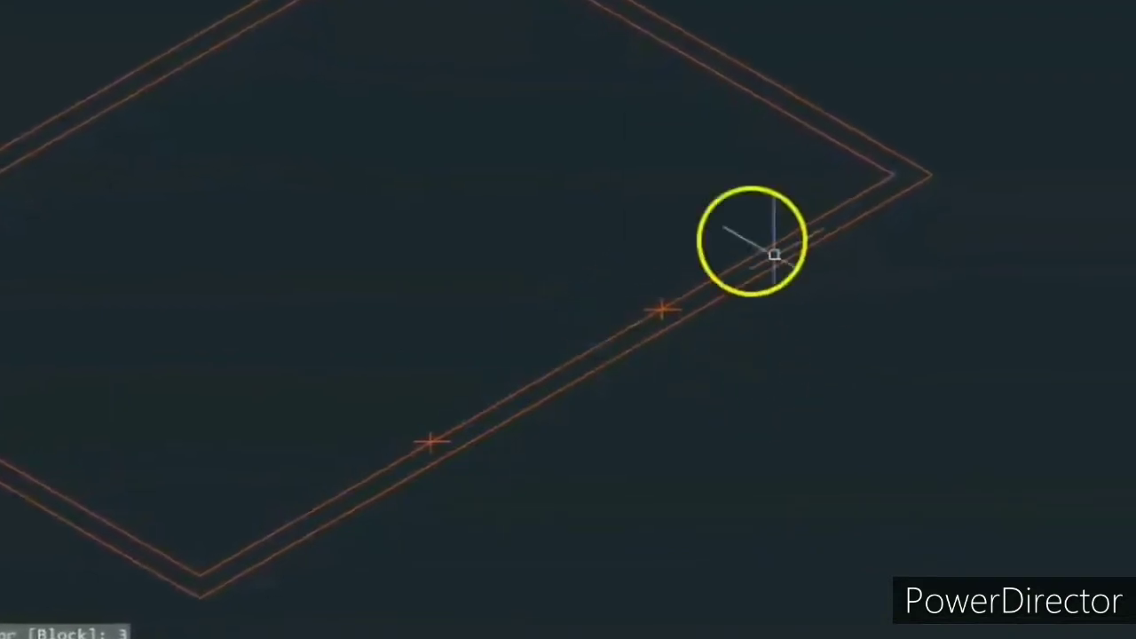
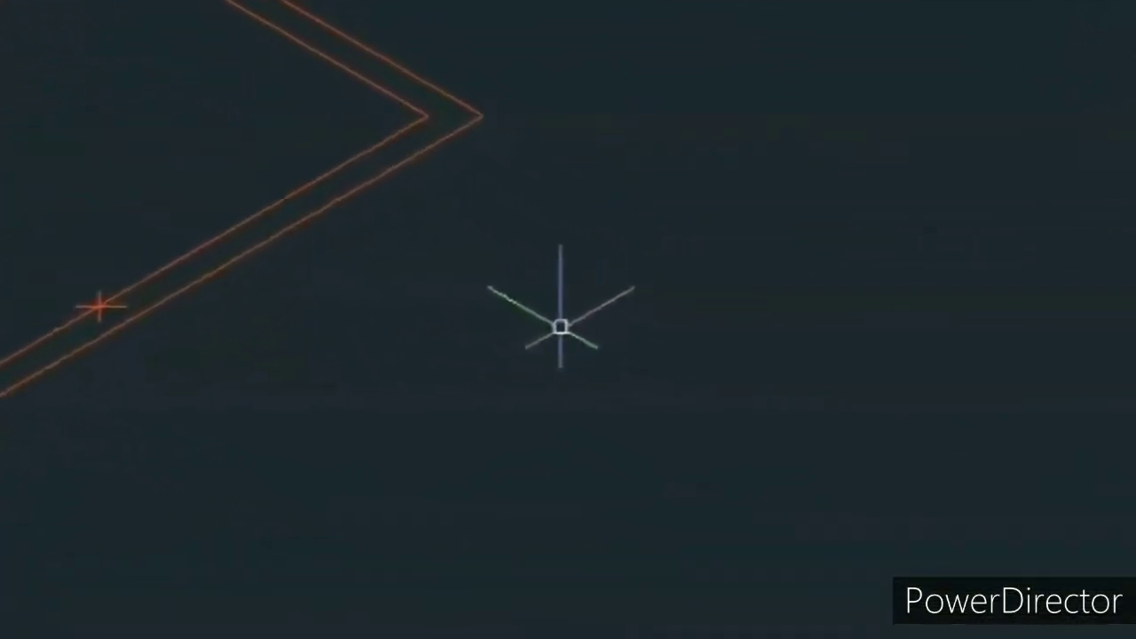
Set the point style to the single dot using PTYPE.
type("PTYPE")
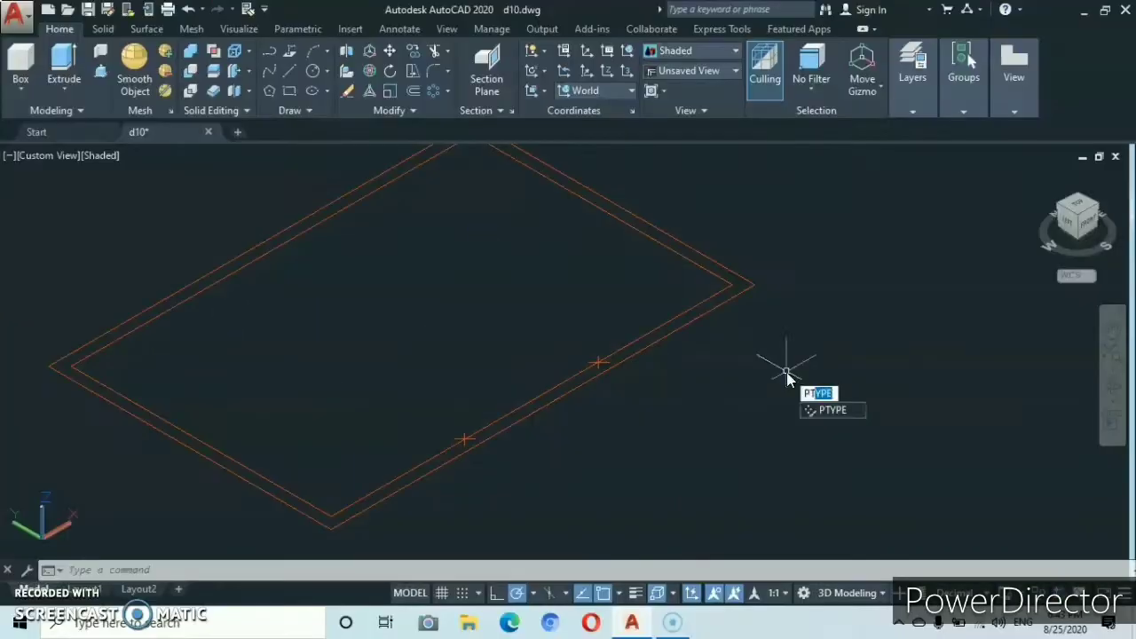
key("Return")
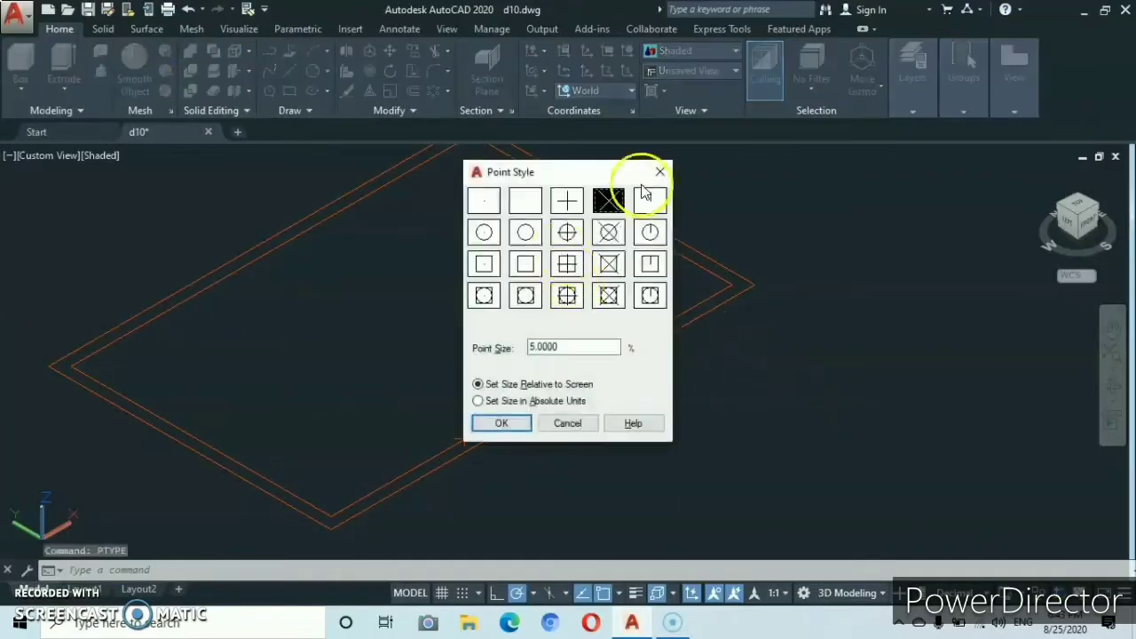
left_click(484, 205)
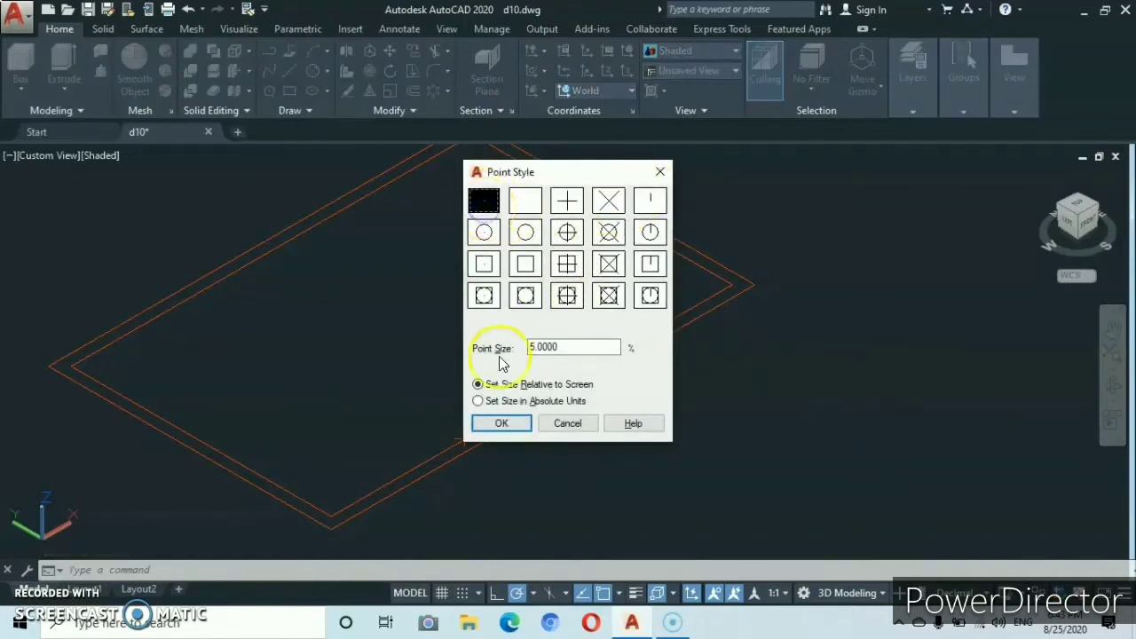
left_click(502, 424)
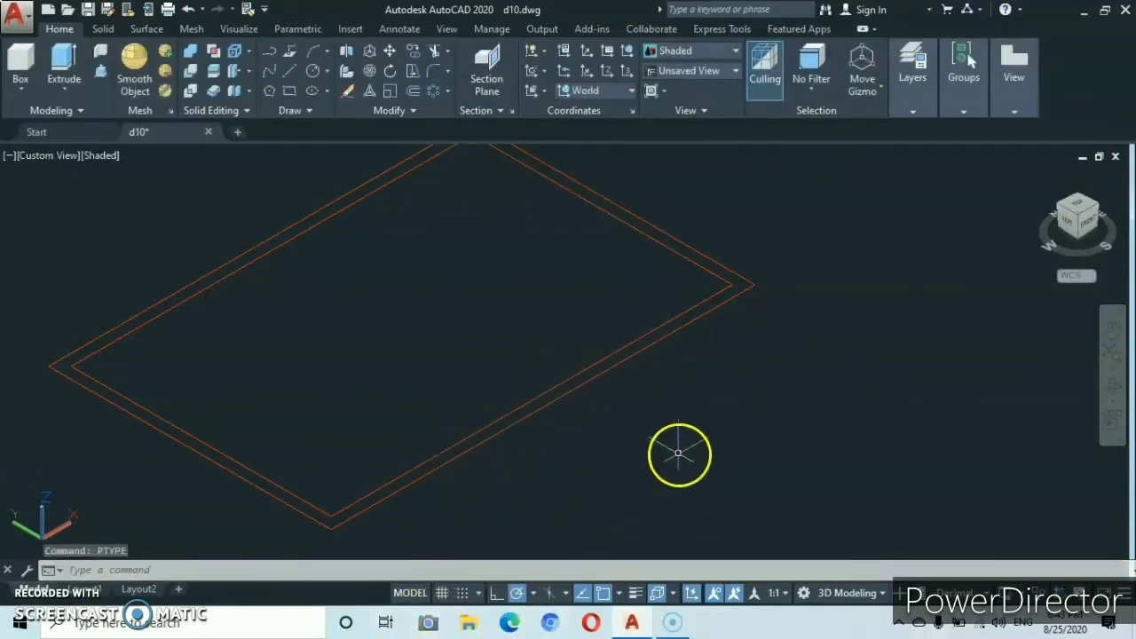
Set the point style to the plus sign inside a circle and square using PTYPE.
type("p")
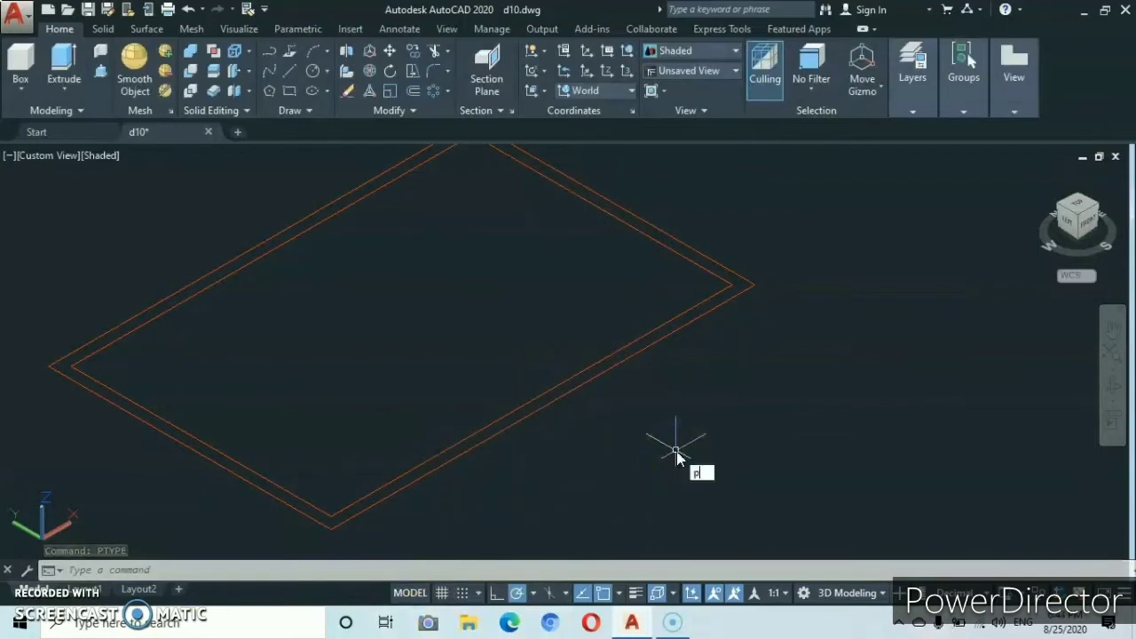
type("t")
key("Return")
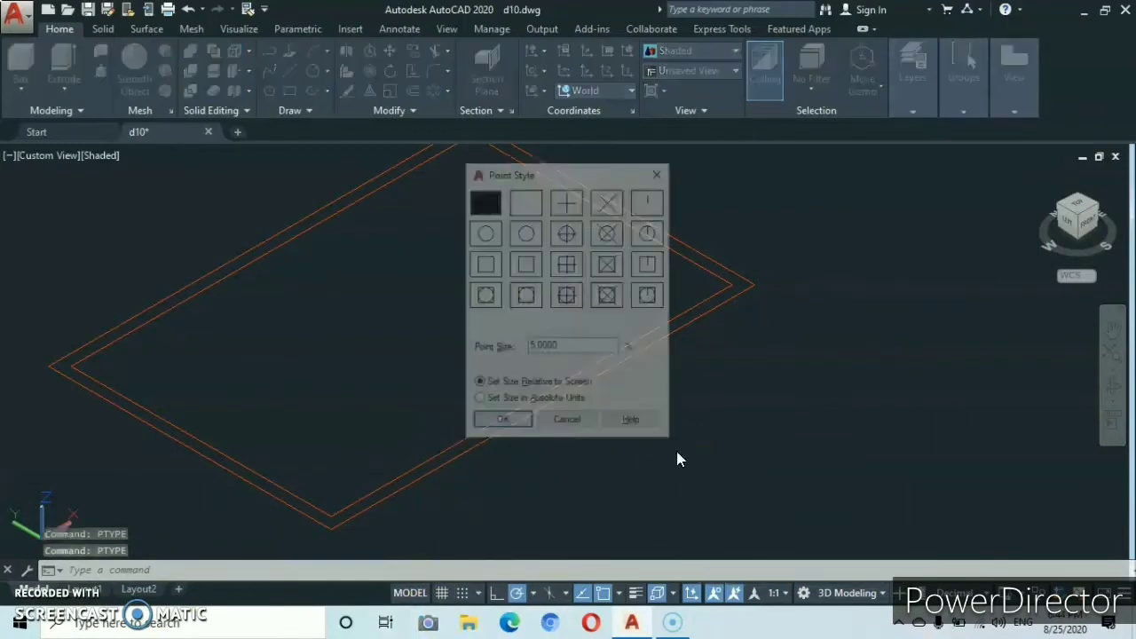
left_click(568, 298)
left_click(500, 426)
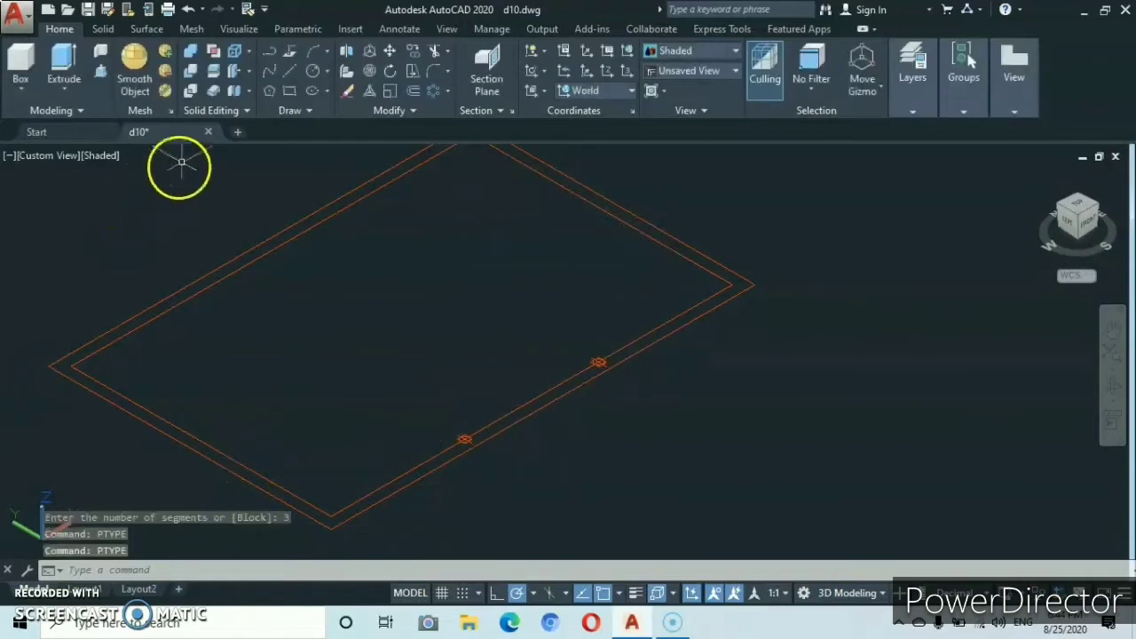
Draw a line from the nearer division point on the inner front edge perpendicular to the opposite inner edge.
left_click(291, 73)
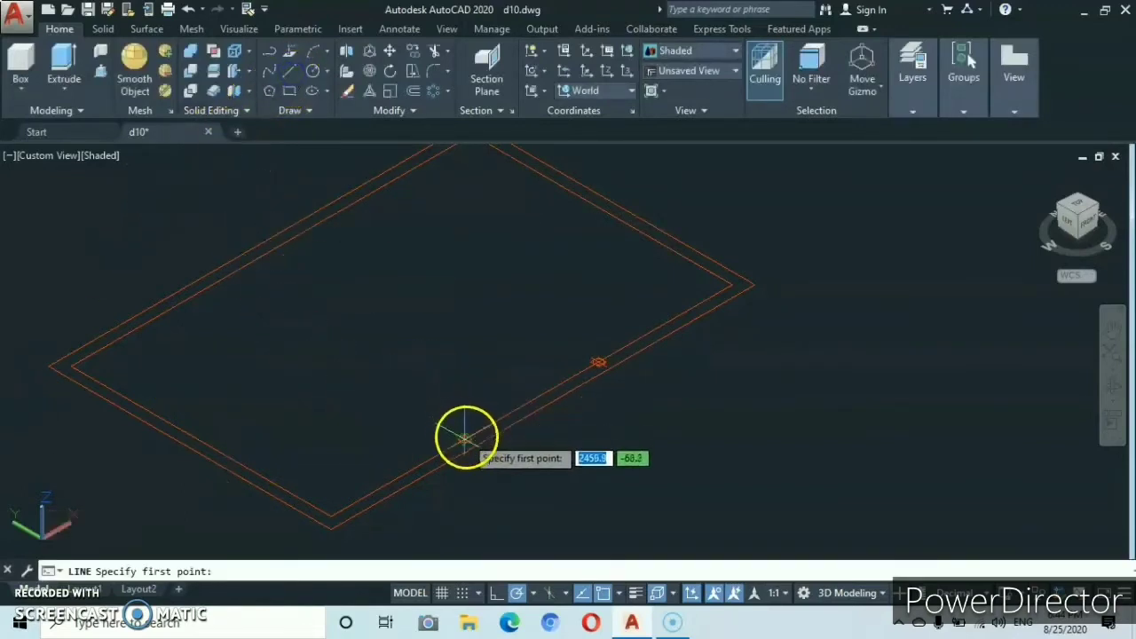
left_click(620, 594)
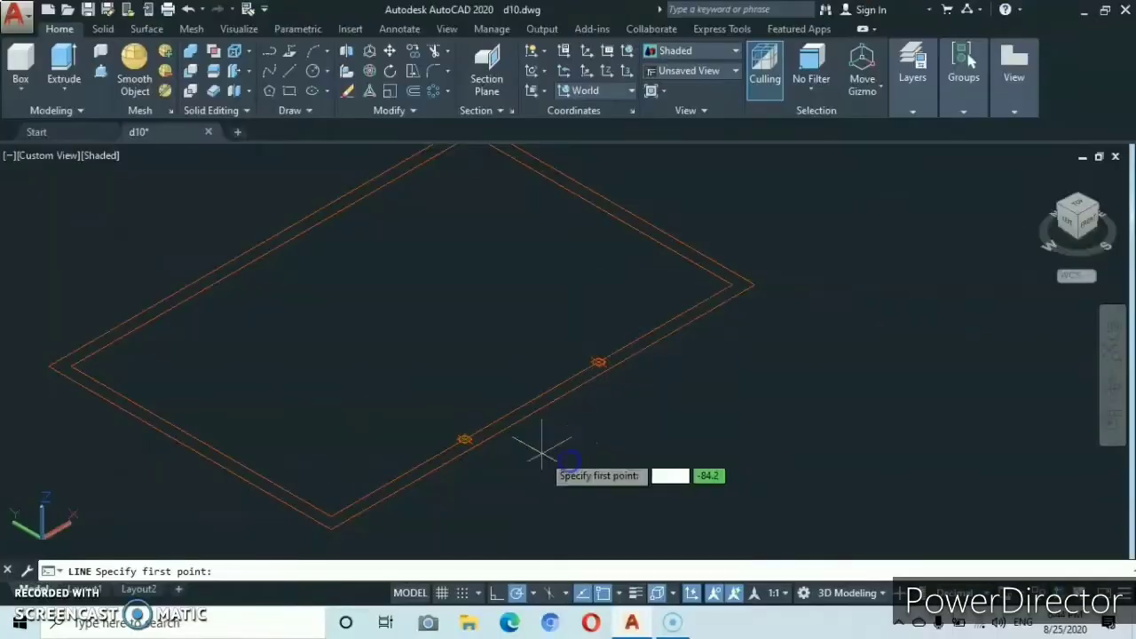
left_click(467, 441)
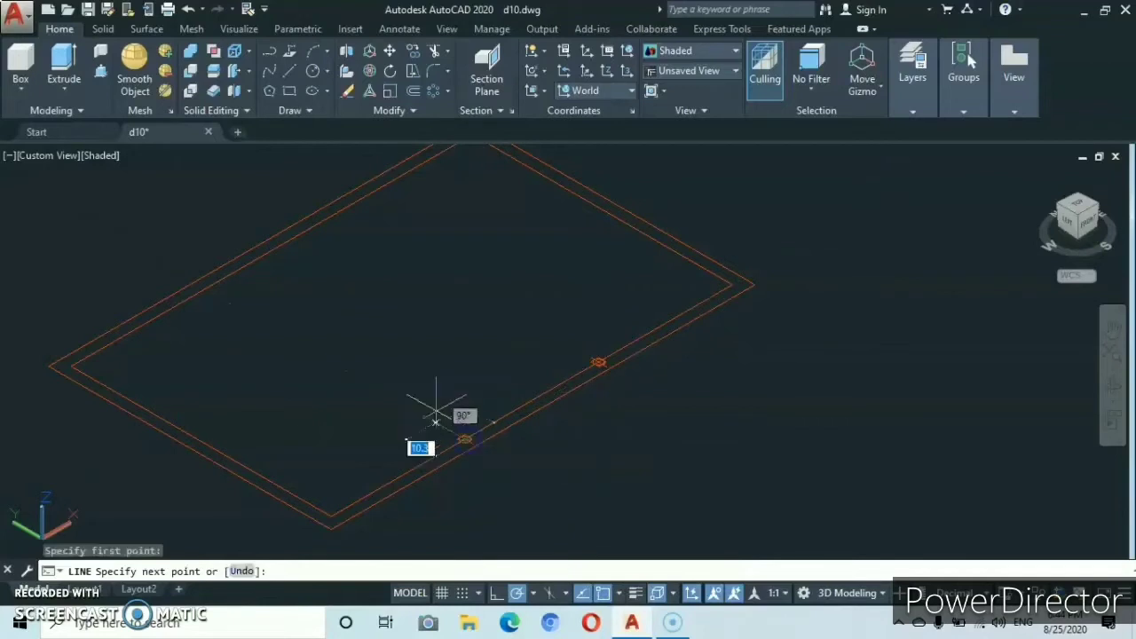
left_click(204, 290)
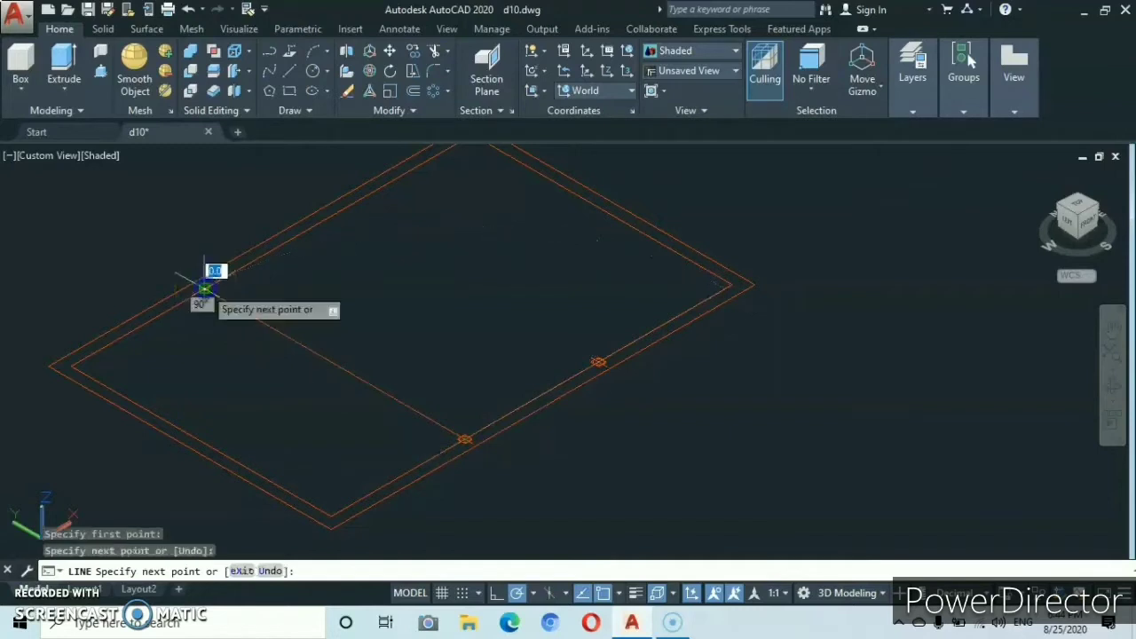
key("Return")
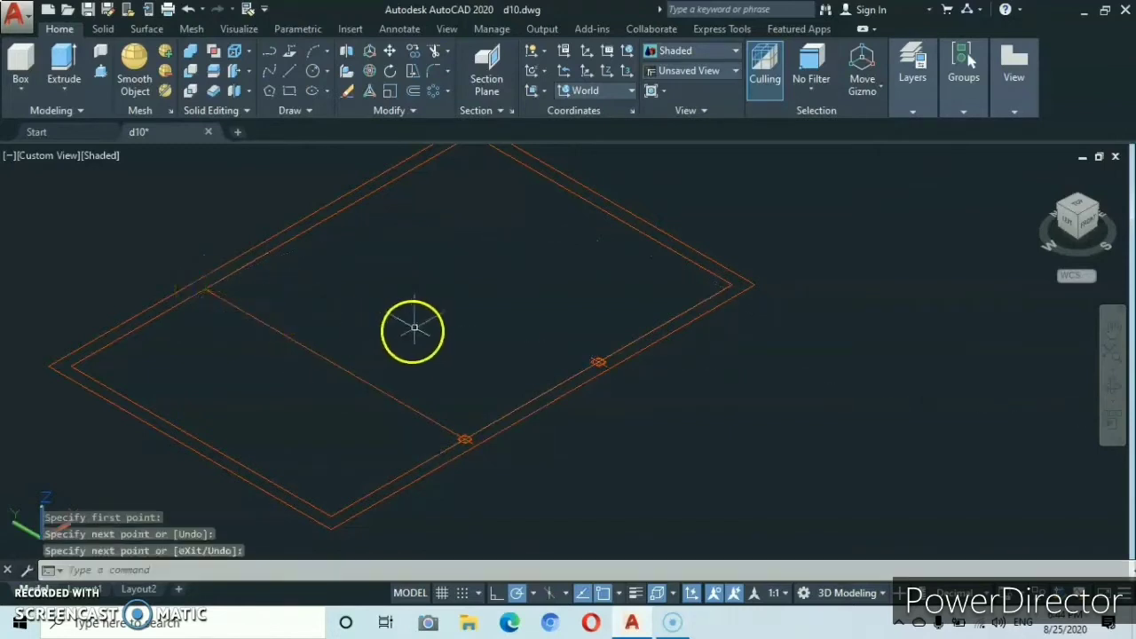
Draw a second divider line from the other division point perpendicular to the opposite inner edge.
key("Return")
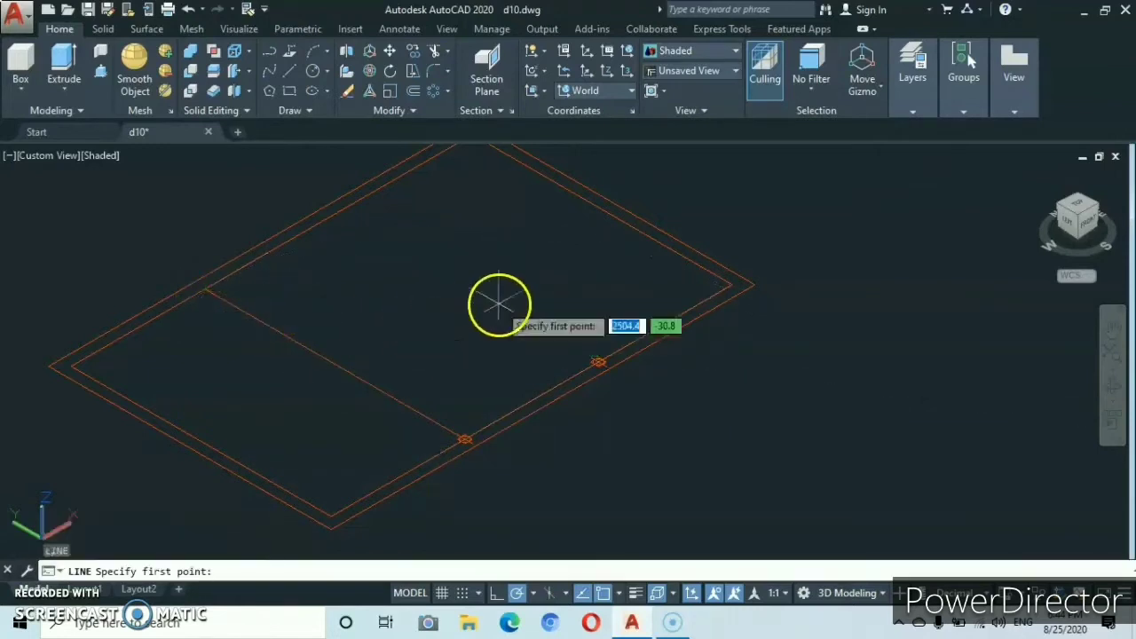
left_click(600, 363)
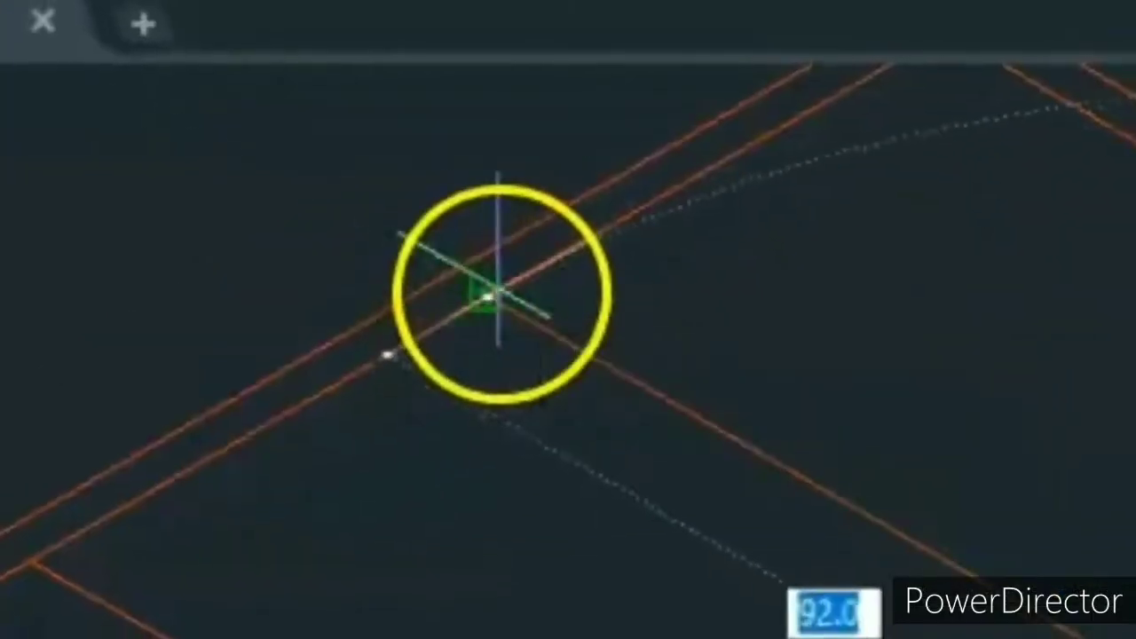
left_click(475, 289)
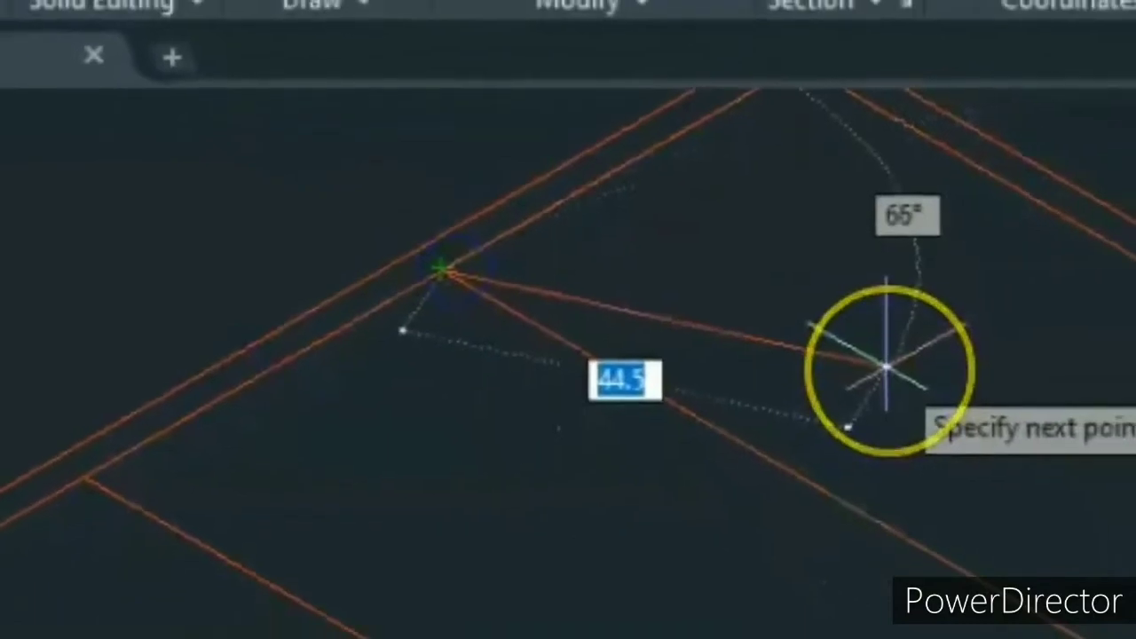
key("Escape")
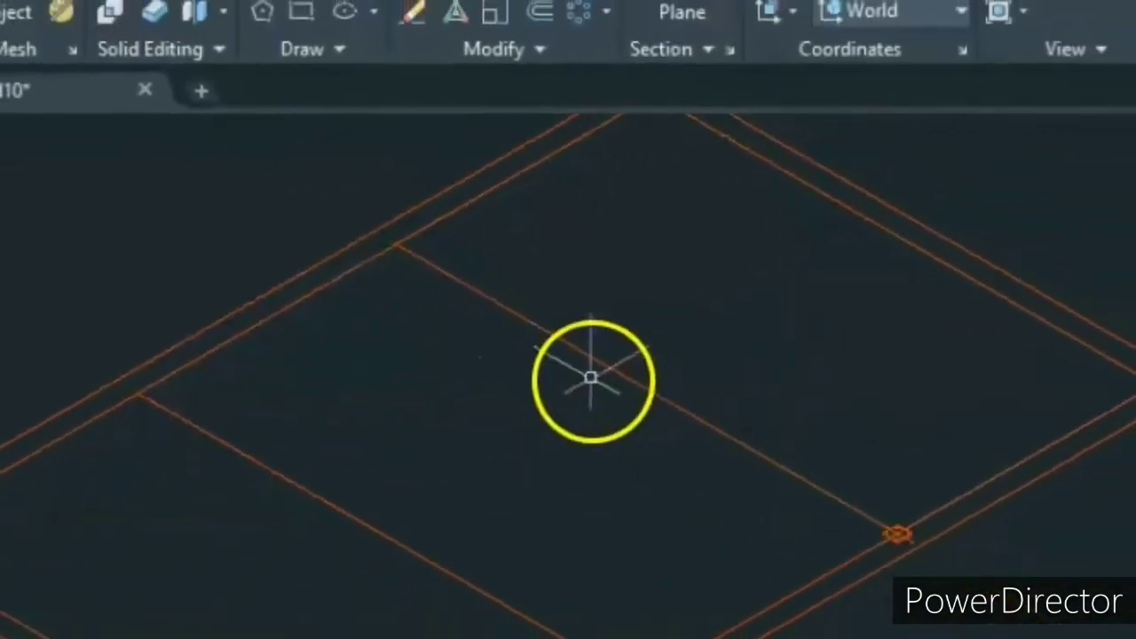
Erase the two division point markers on the inner front edge.
scroll(635, 410, "down", 2)
mouse_move(645, 424)
middle_mouse_down()
mouse_move(641, 444)
mouse_move(719, 432)
middle_mouse_up()
scroll(562, 342, "up", 2)
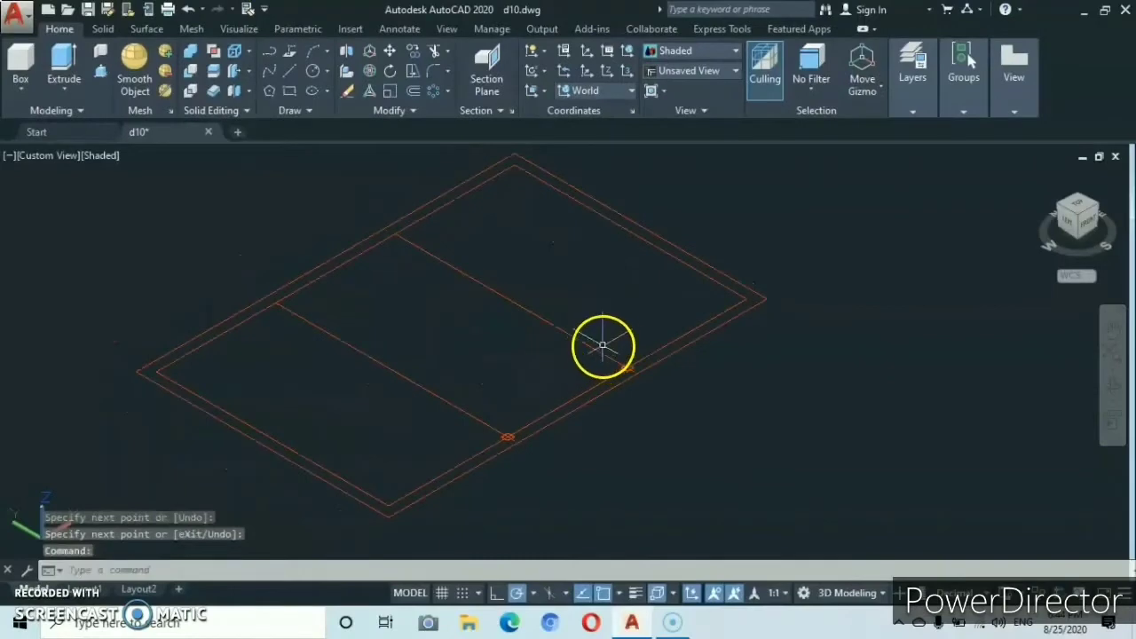
left_click(603, 346)
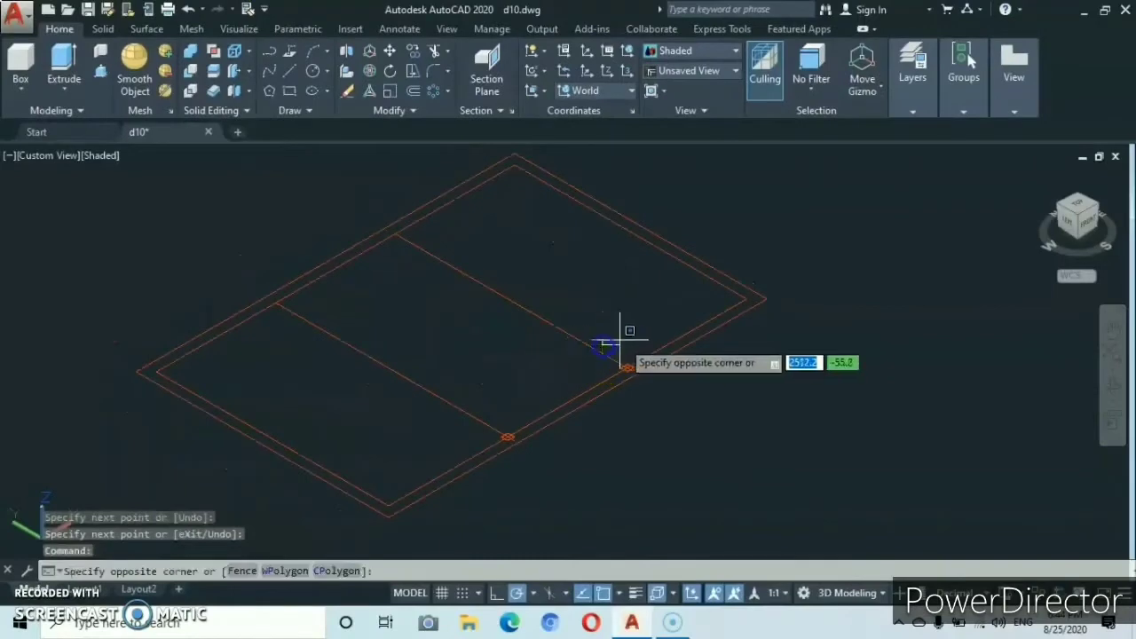
left_click(643, 394)
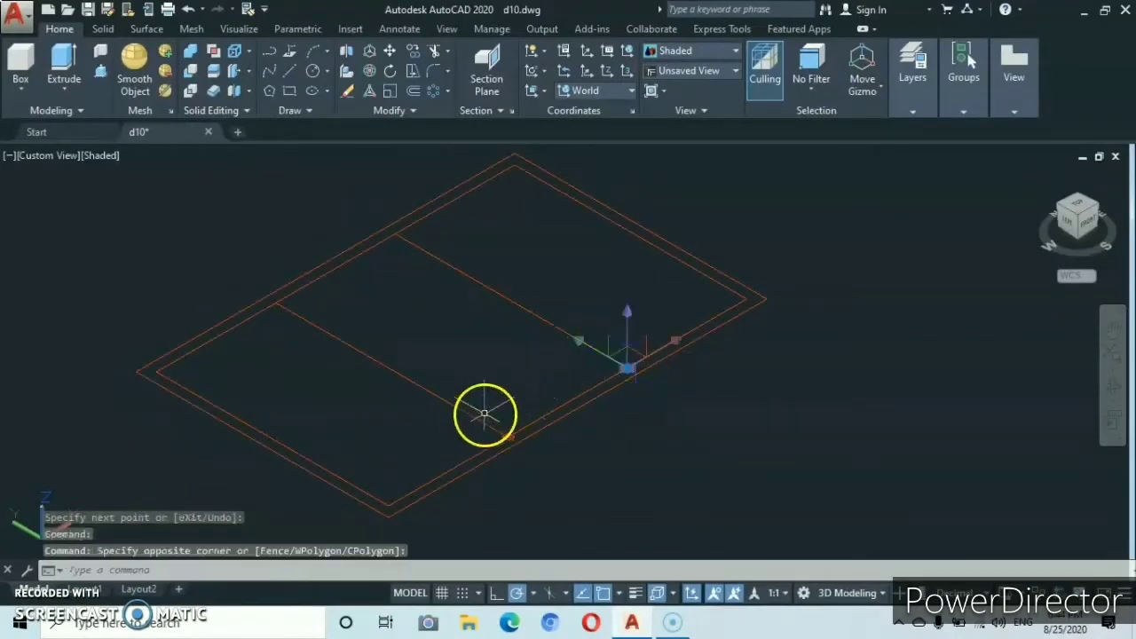
left_click(555, 460)
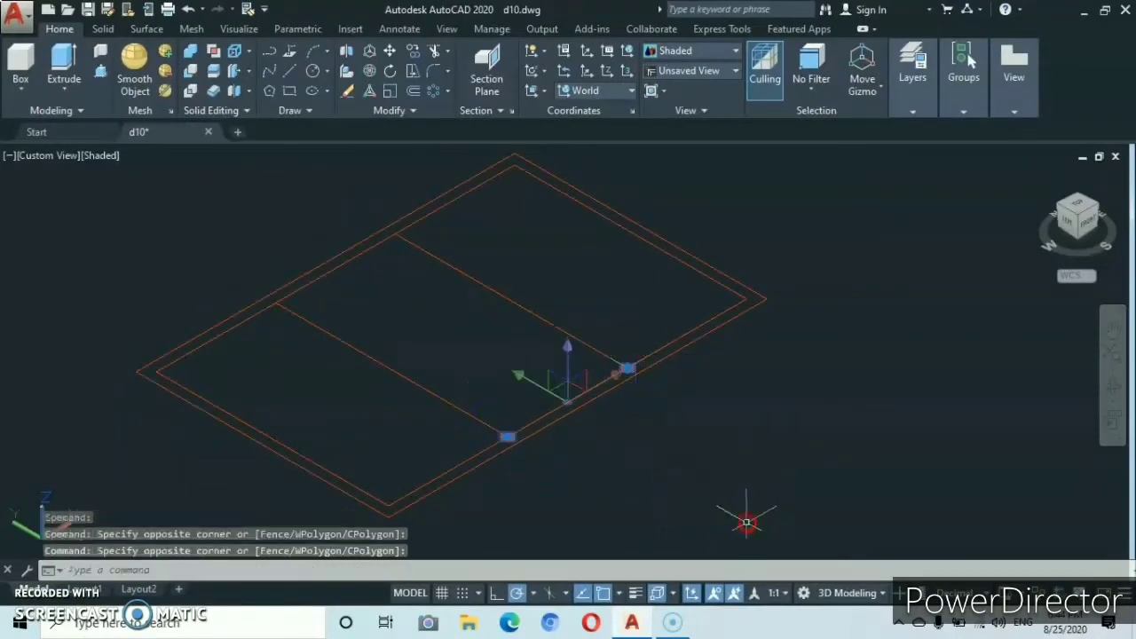
right_click(747, 522)
left_click(815, 225)
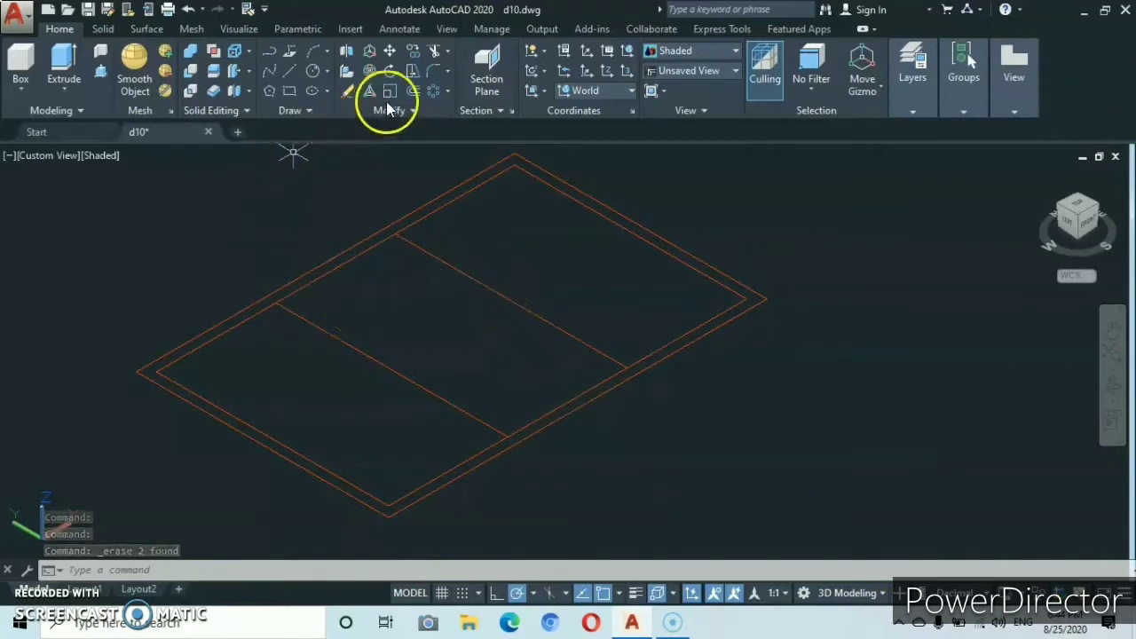
Offset the second divider line by 2 to both sides.
left_click(413, 91)
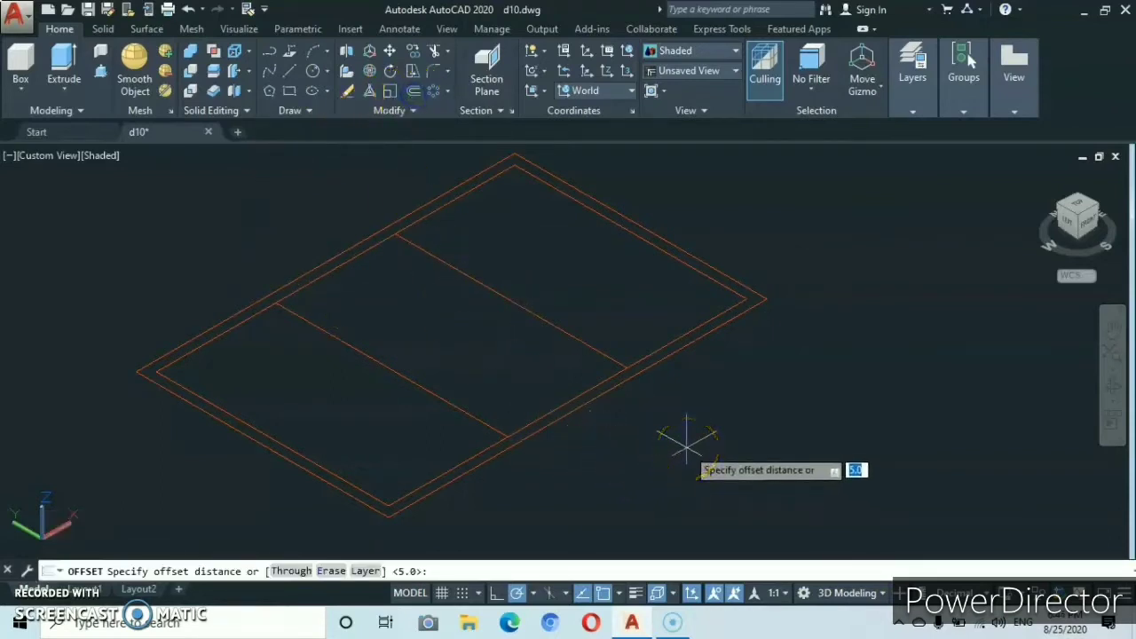
key("Return")
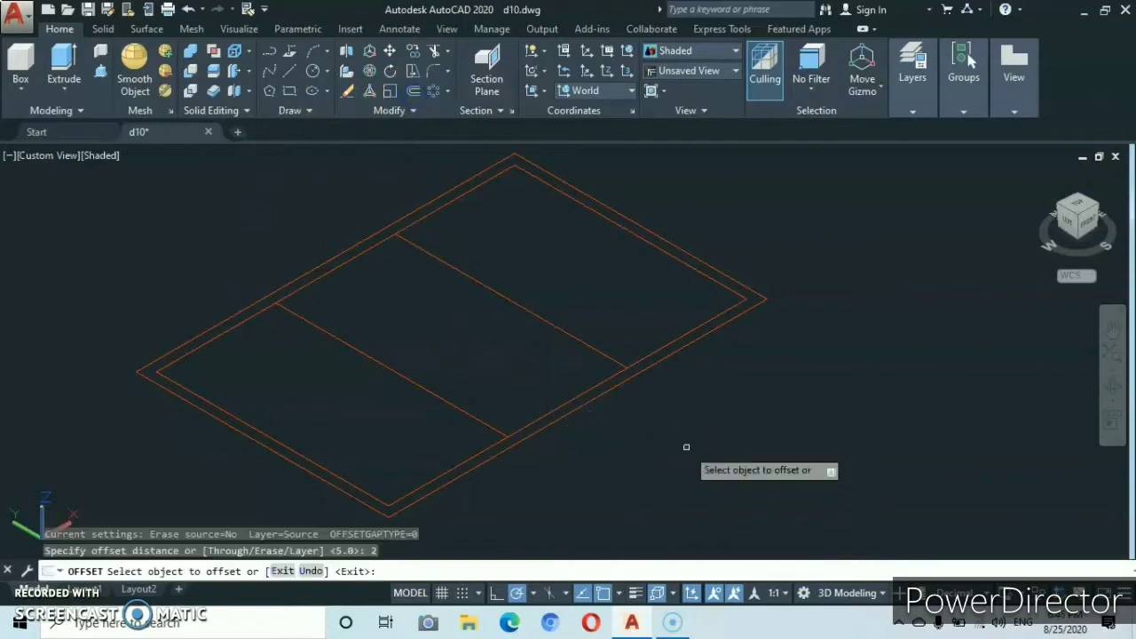
left_click(553, 320)
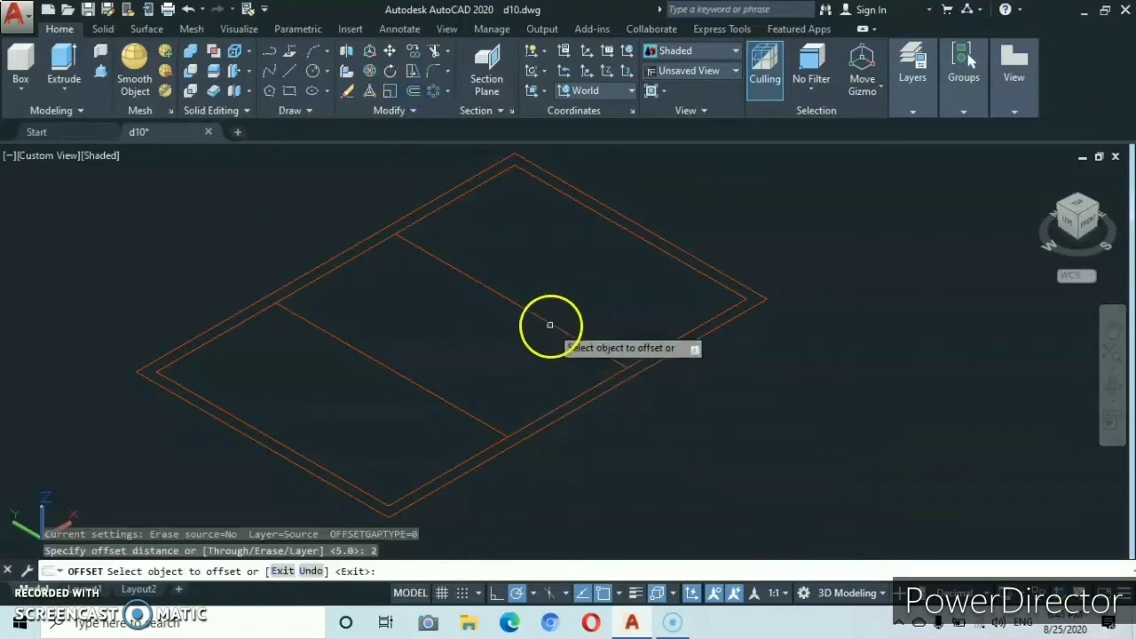
left_click(547, 322)
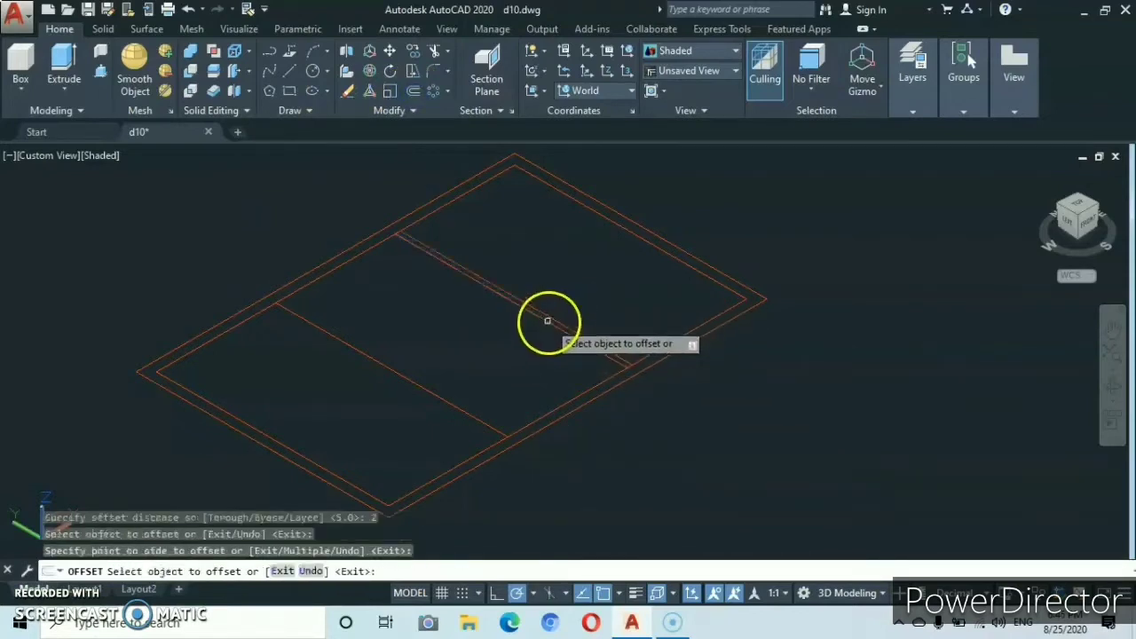
left_click(548, 321)
left_click(526, 362)
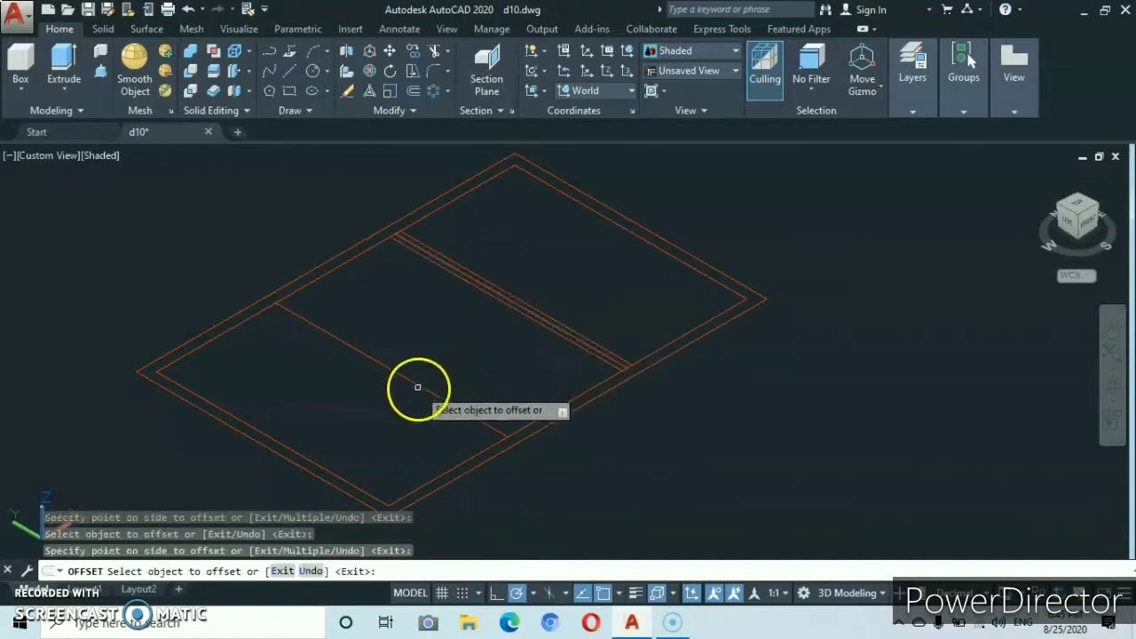
Offset the first divider line by the same distance of 2 to both sides.
left_click(421, 384)
left_click(444, 346)
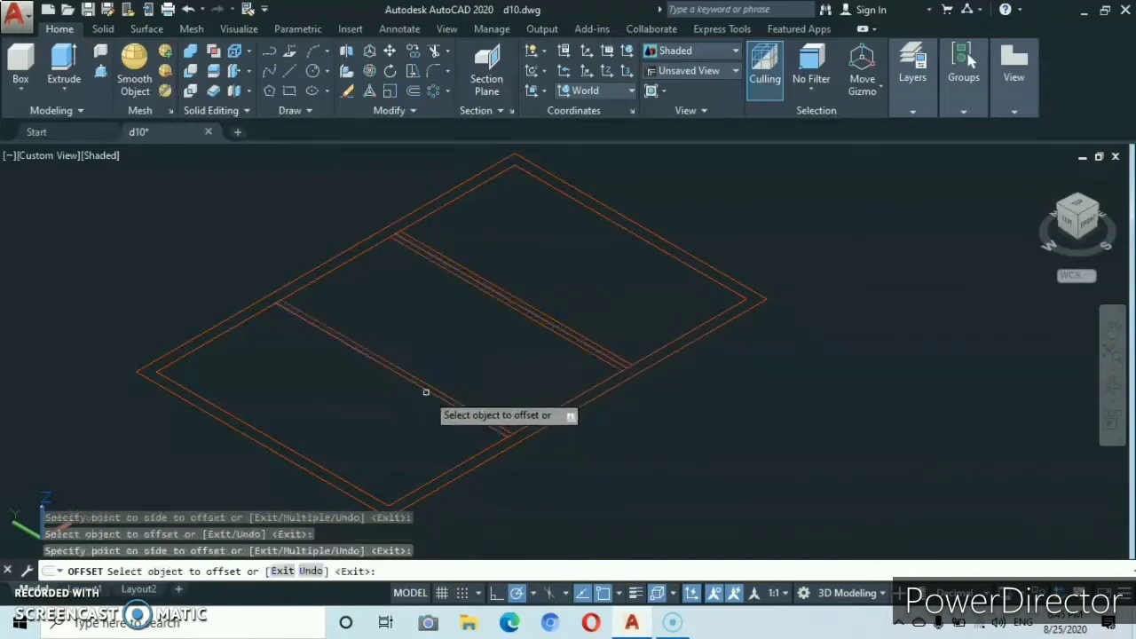
left_click(427, 391)
left_click(463, 425)
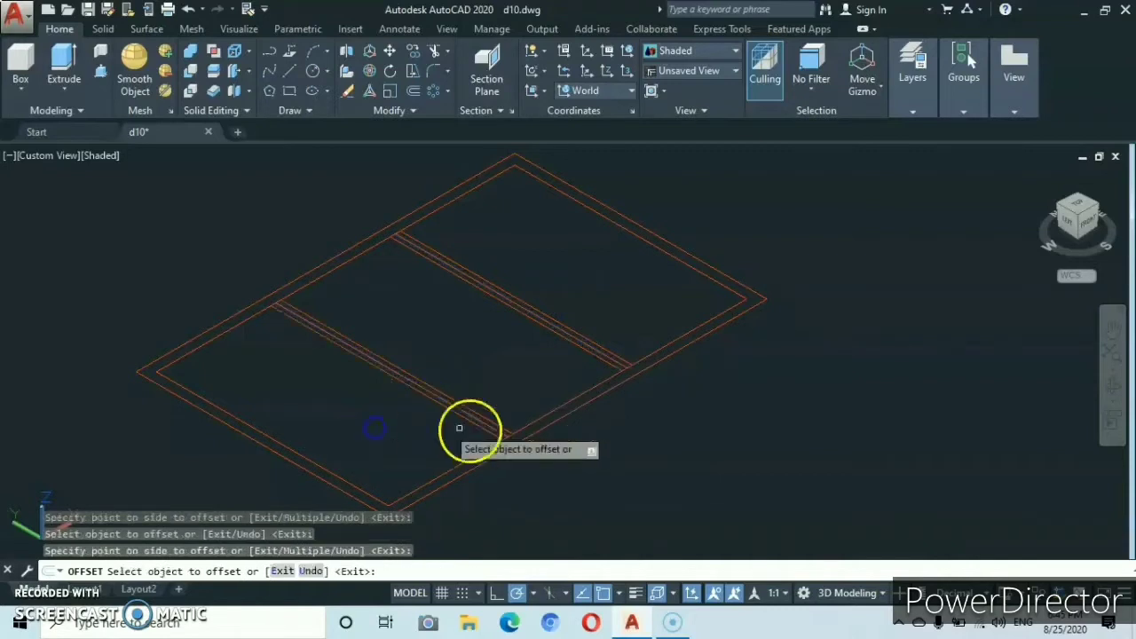
key("Escape")
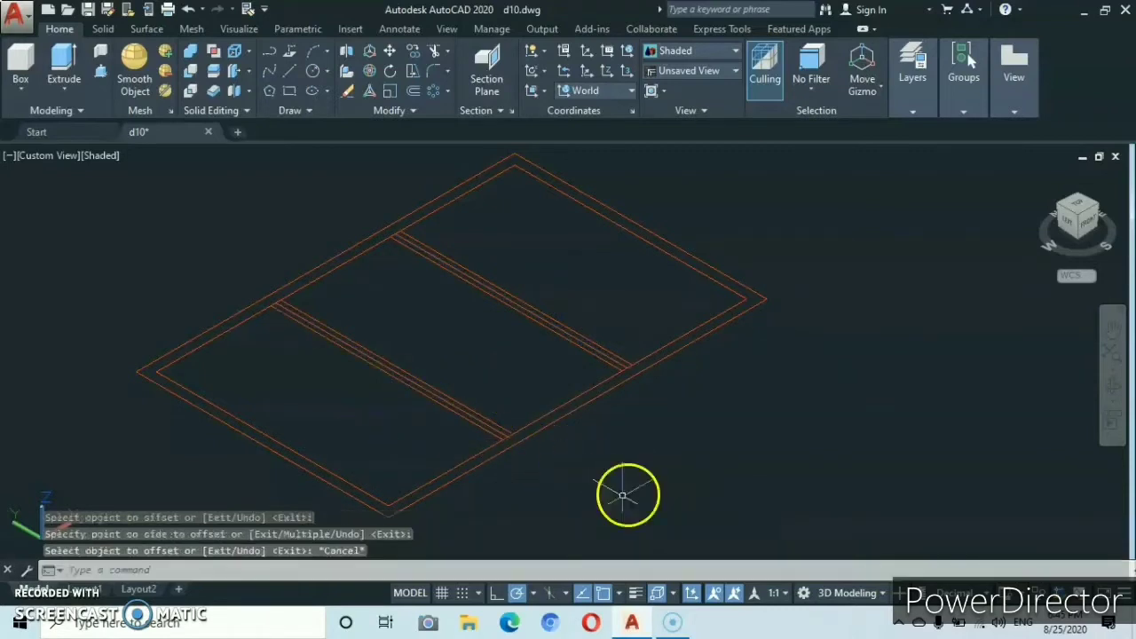
Trim the inner back edge between the offset lines at both dividers.
scroll(402, 224, "up", 2)
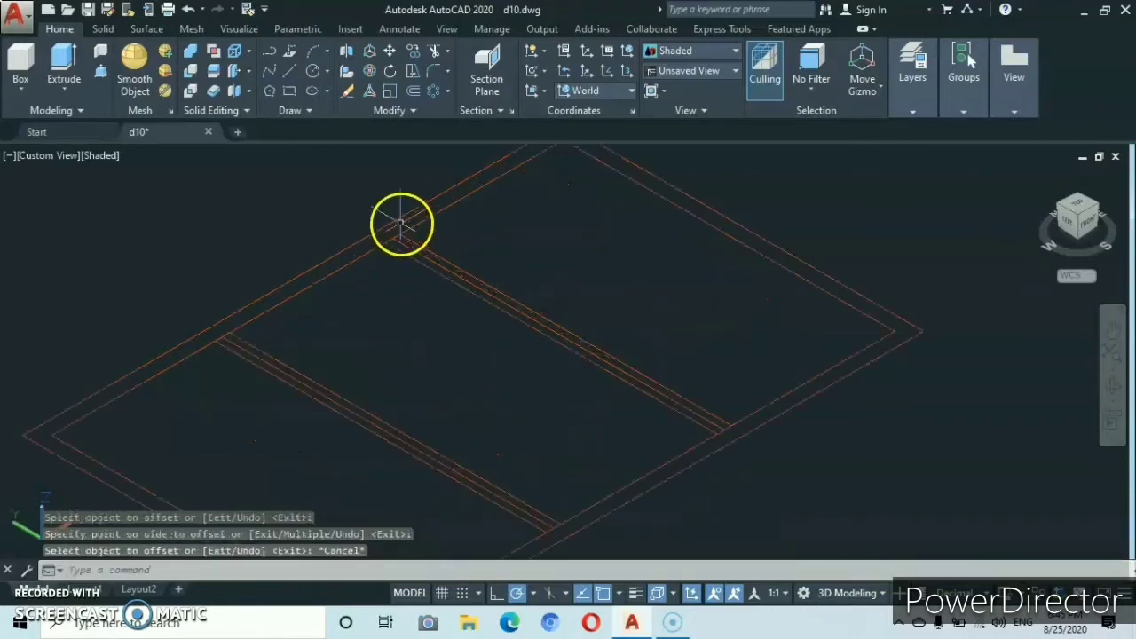
left_click(434, 50)
key("Return")
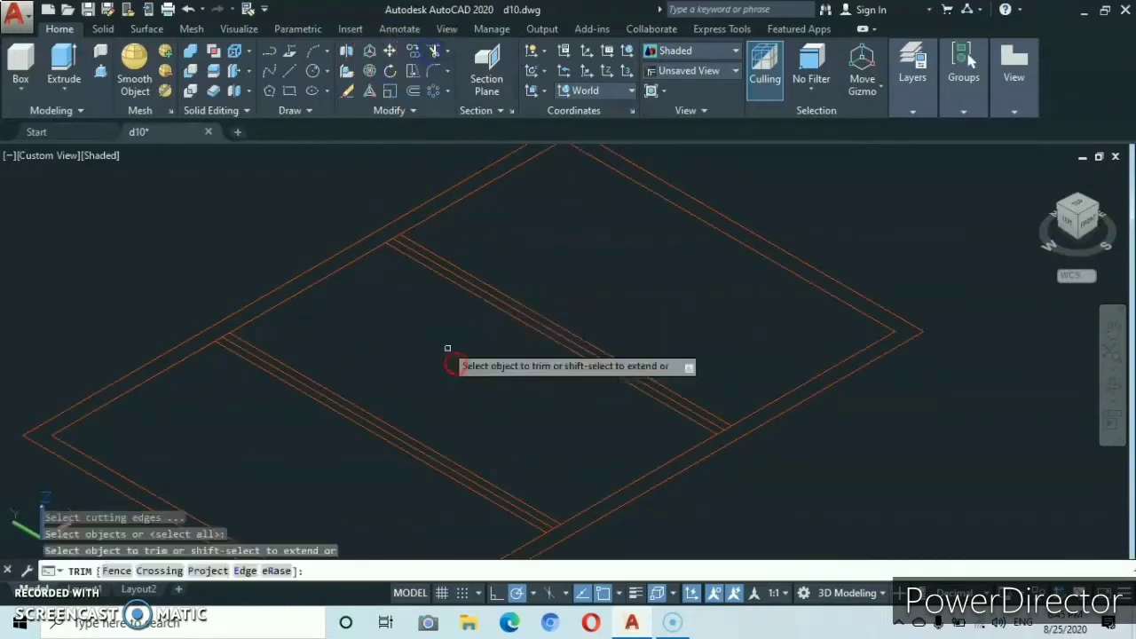
left_click(389, 237)
left_click(394, 236)
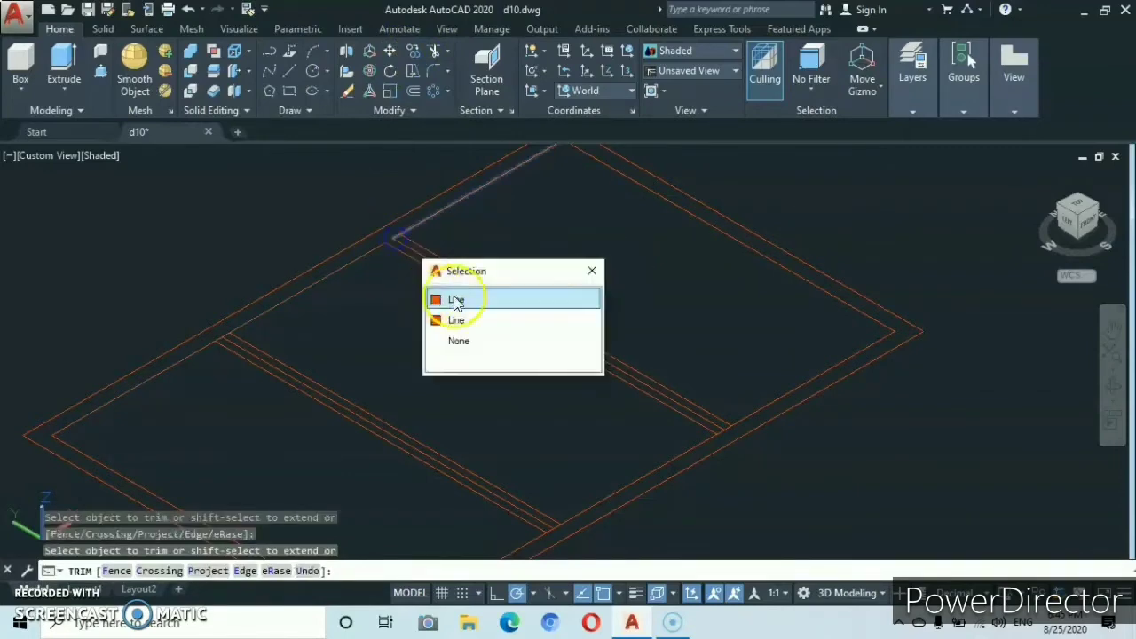
left_click(374, 293)
scroll(397, 246, "up", 3)
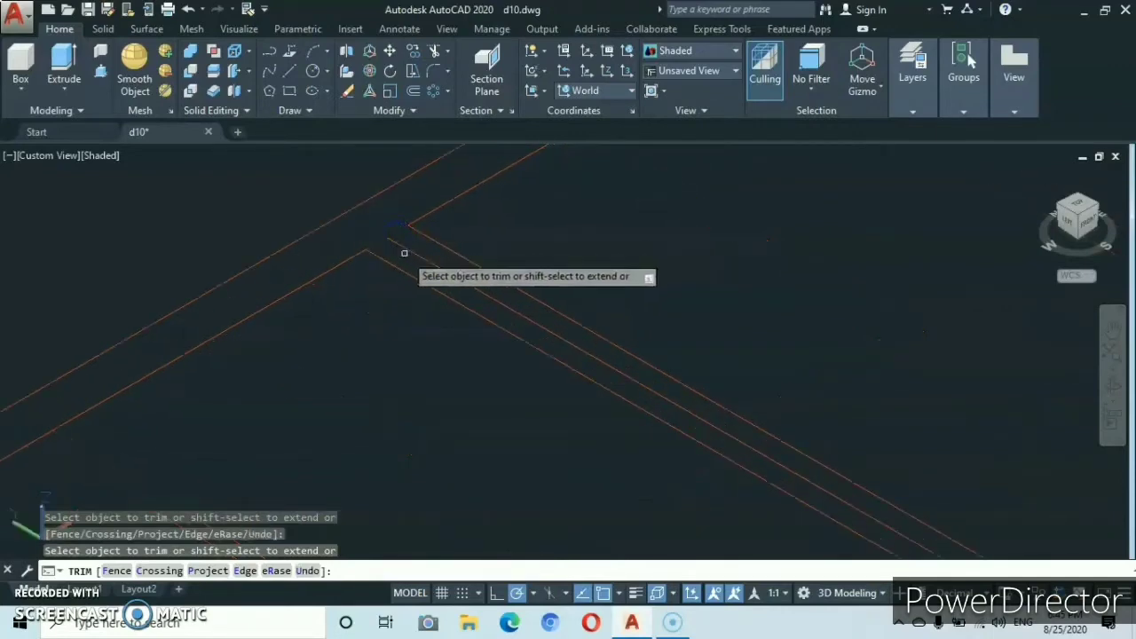
middle_click_drag(155, 375, 541, 249, "shift")
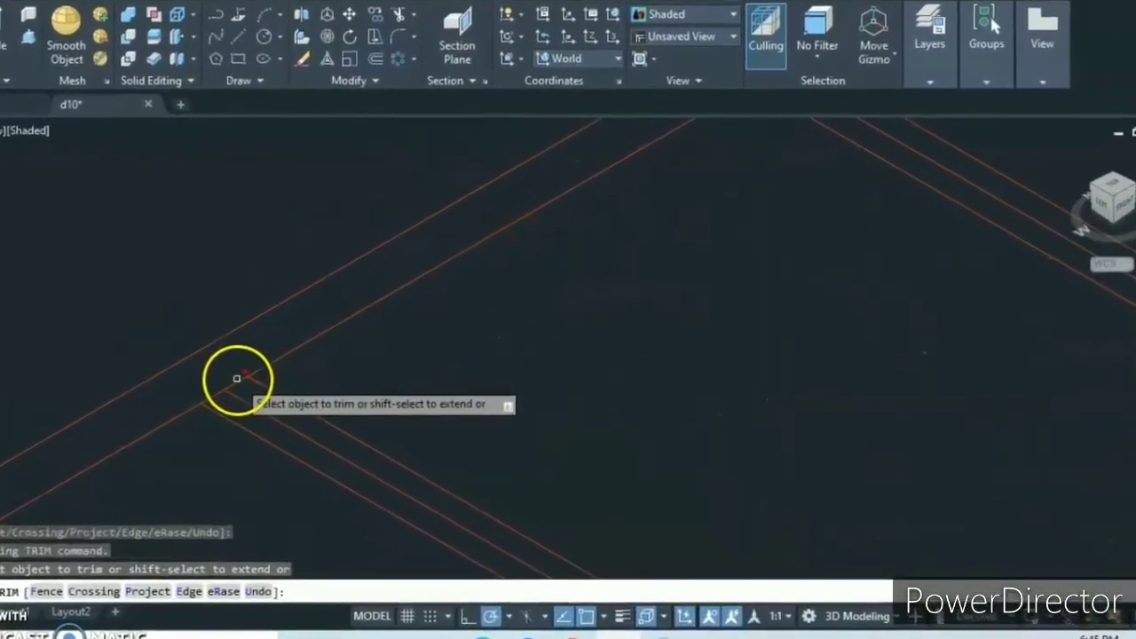
left_click(184, 385)
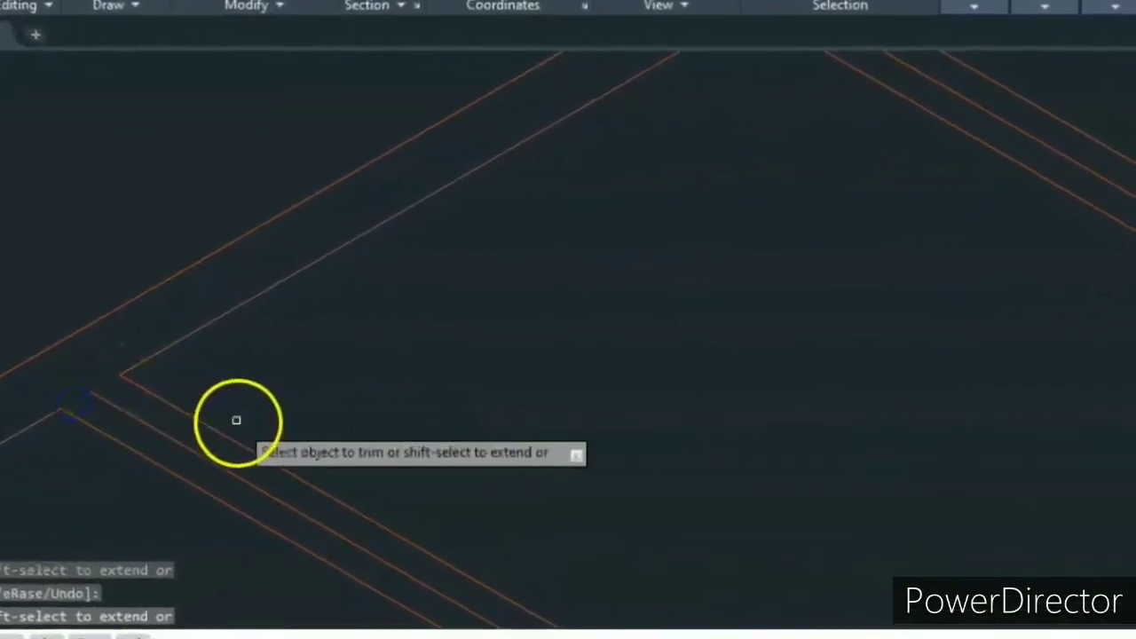
Trim the inner front edge between the offset lines at both dividers.
scroll(248, 420, "down", 5)
middle_click_drag(431, 500, 421, 301)
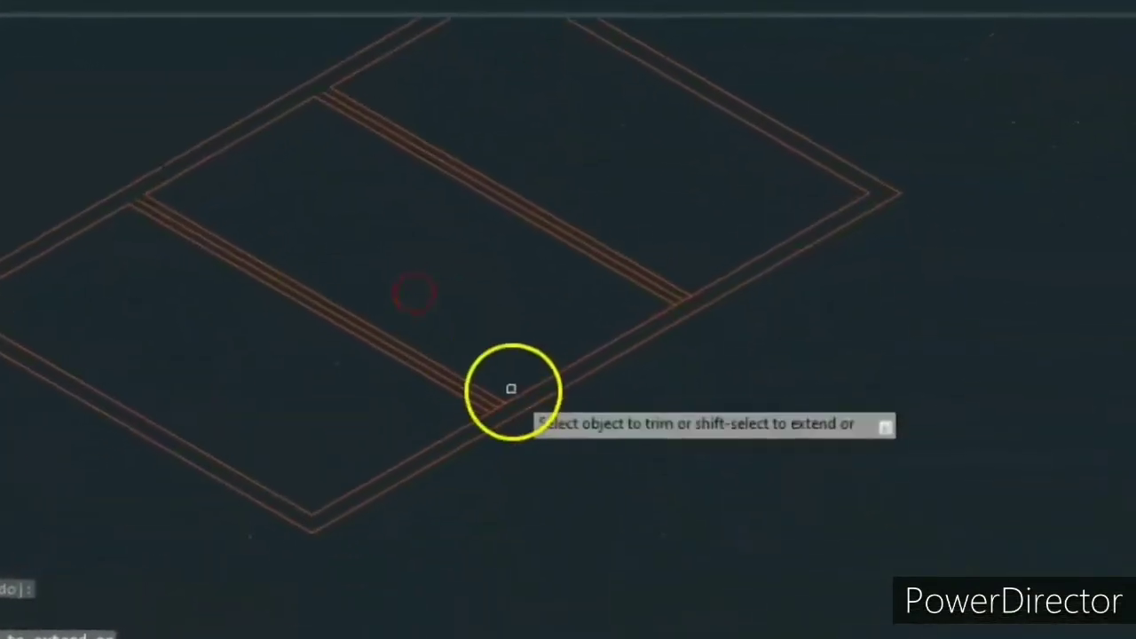
scroll(506, 388, "up", 4)
left_click(480, 418)
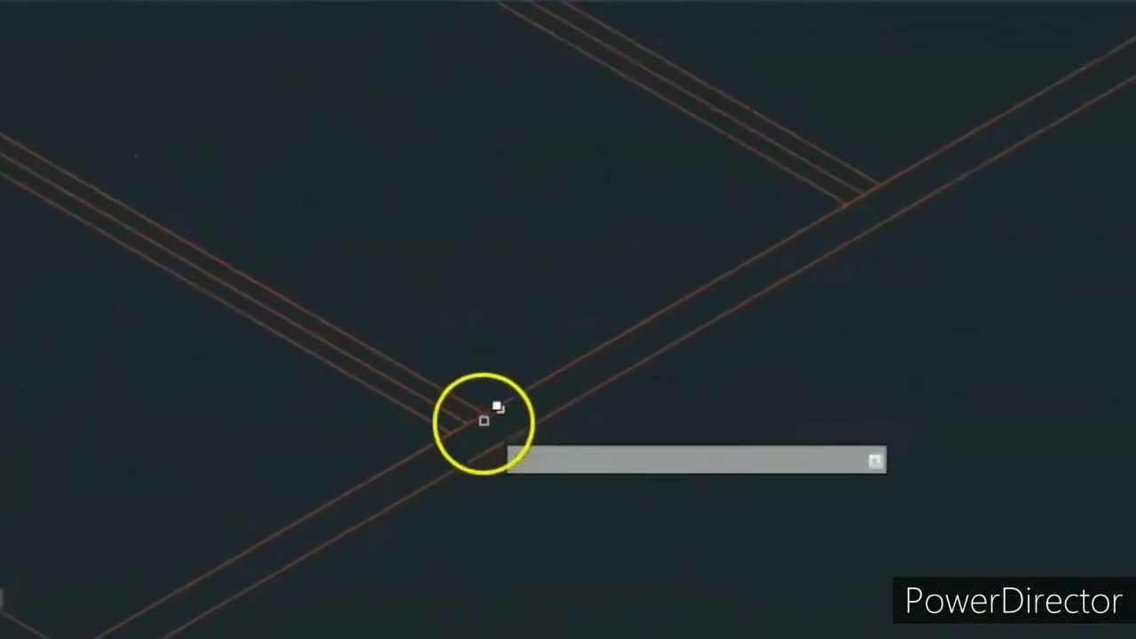
left_click(427, 432)
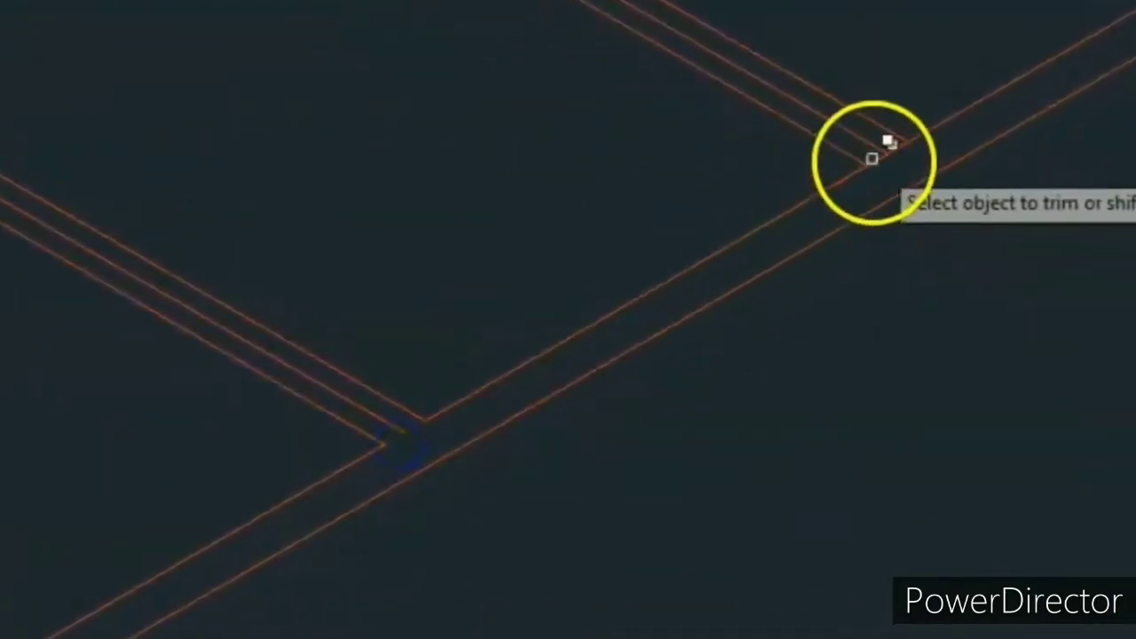
left_click(904, 141)
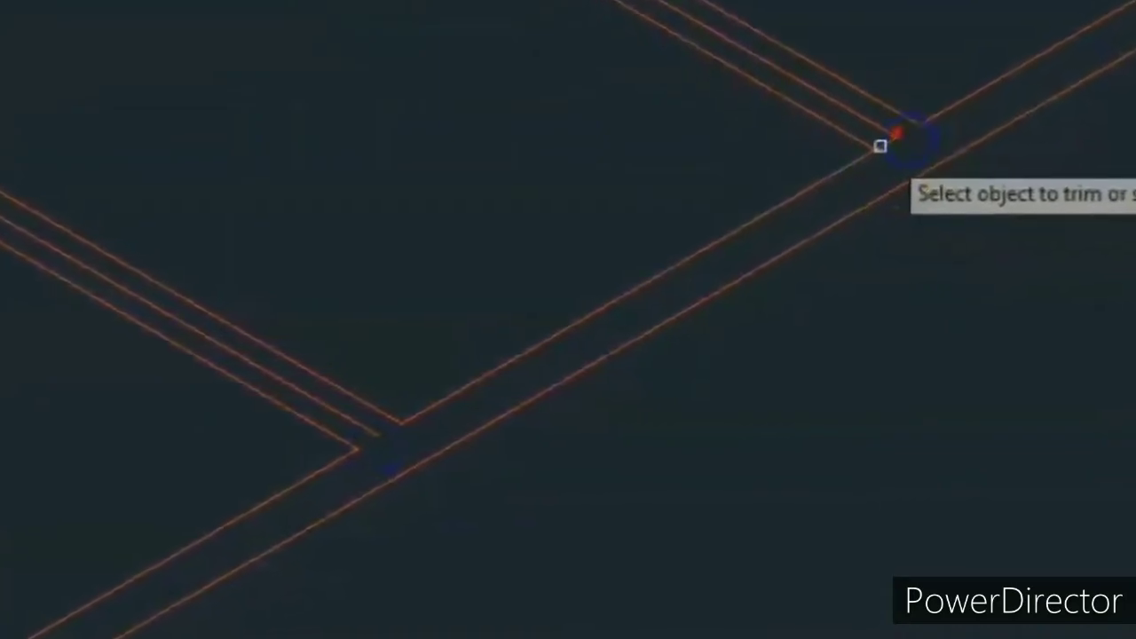
left_click(888, 143)
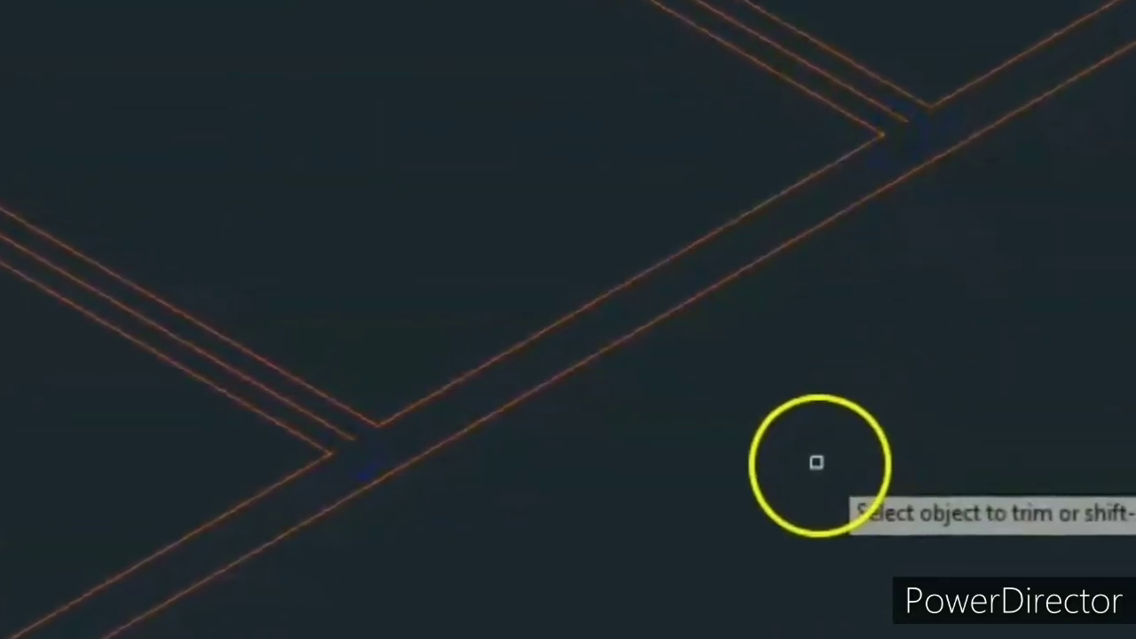
key("Return")
Erase the centre line of both dividers, keeping their offset lines.
left_click(912, 103)
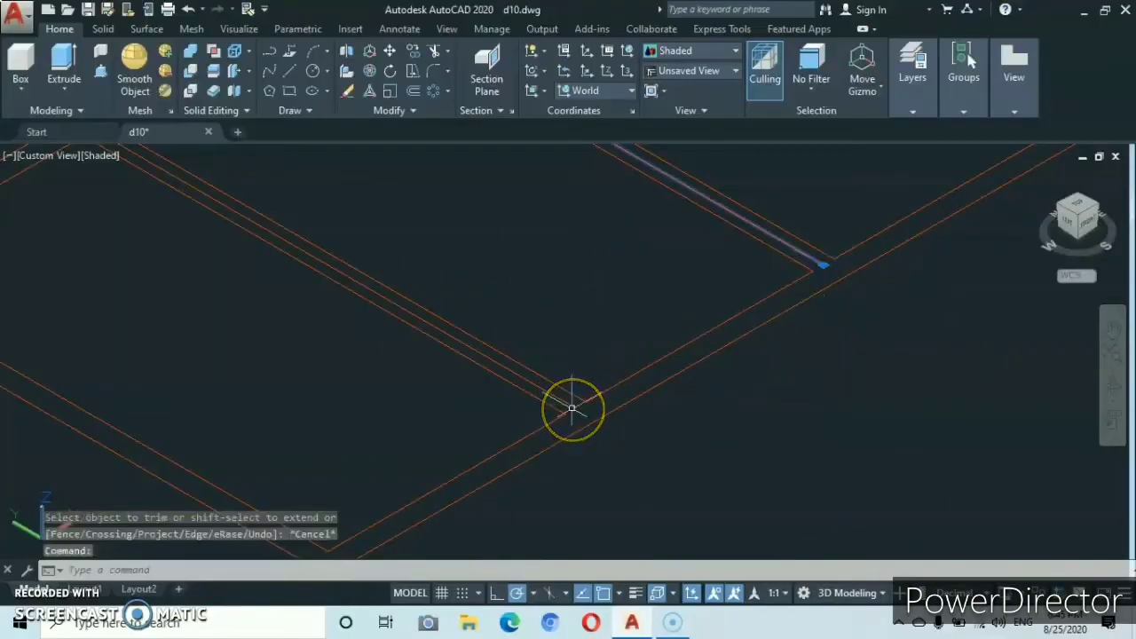
left_click(573, 408)
right_click(697, 460)
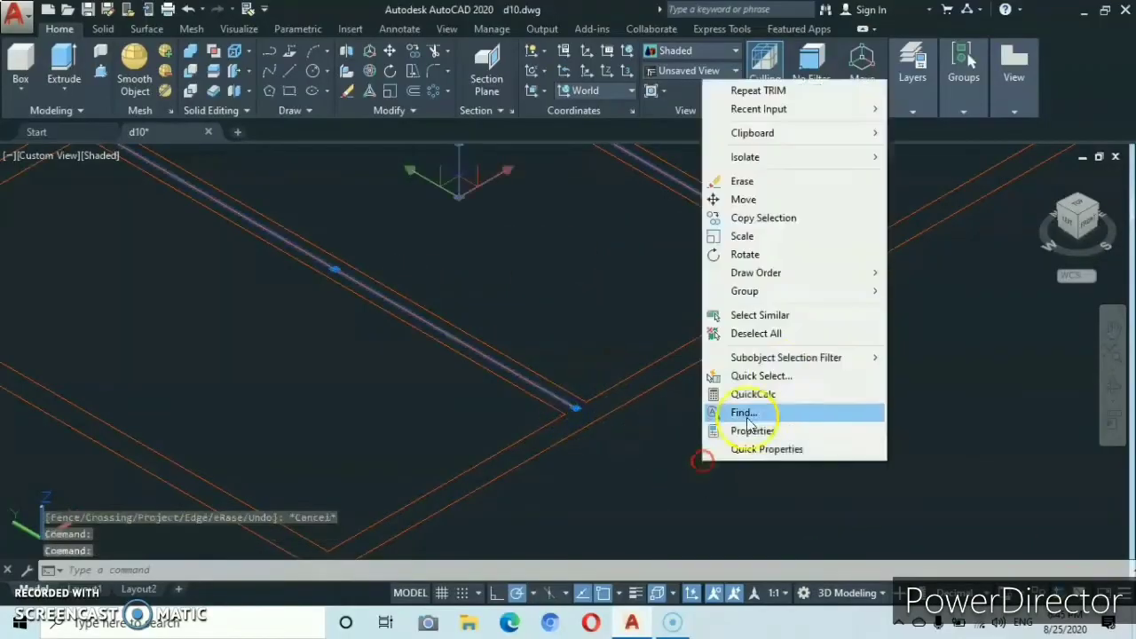
left_click(786, 182)
Join the twelve inner edge and divider lines into one closed polyline around each of the three panes.
scroll(436, 334, "down", 5)
mouse_move(436, 334)
middle_mouse_down()
mouse_move(444, 299)
mouse_move(531, 462)
mouse_move(550, 366)
mouse_move(546, 396)
middle_mouse_up()
scroll(551, 366, "down", 2)
scroll(548, 341, "down", 5)
scroll(569, 392, "up", 4)
scroll(568, 391, "up", 2)
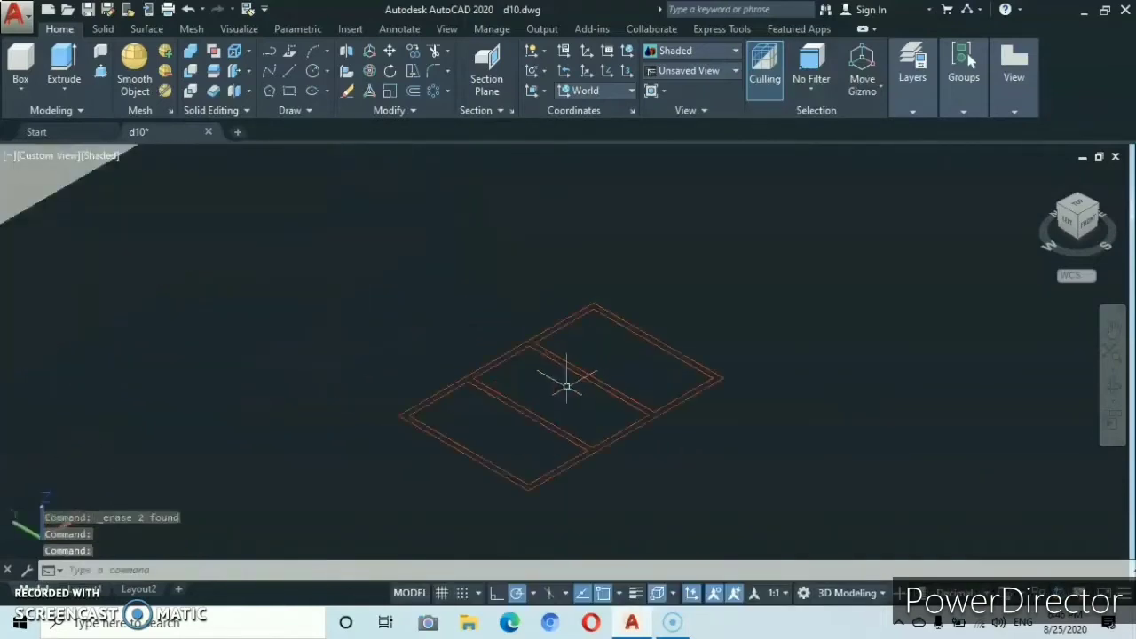
scroll(562, 356, "up", 2)
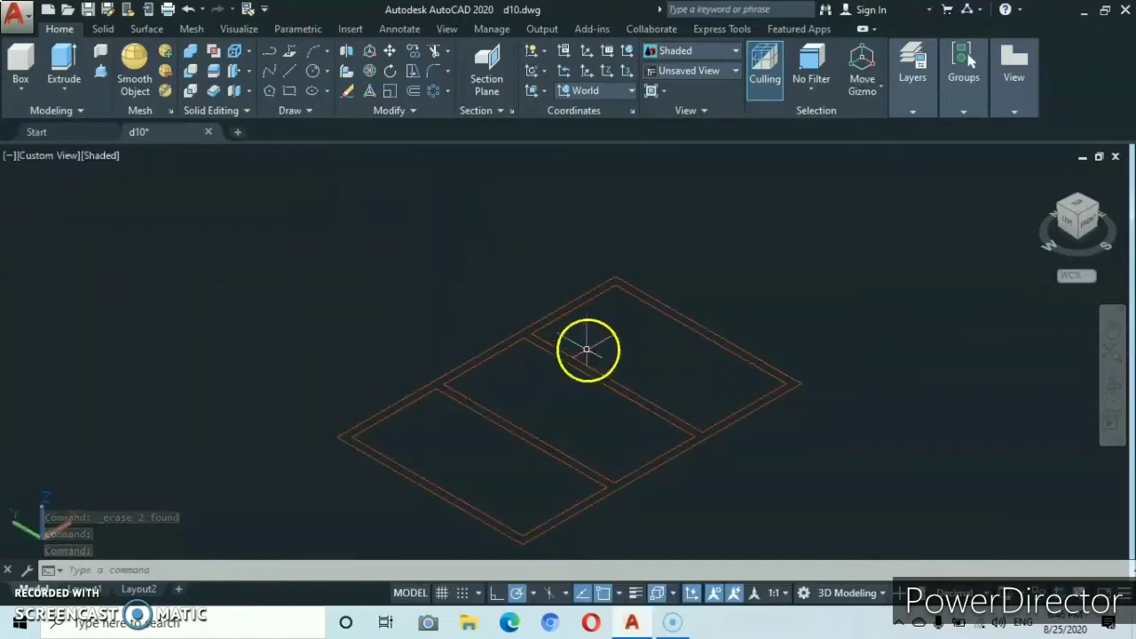
left_click(640, 297)
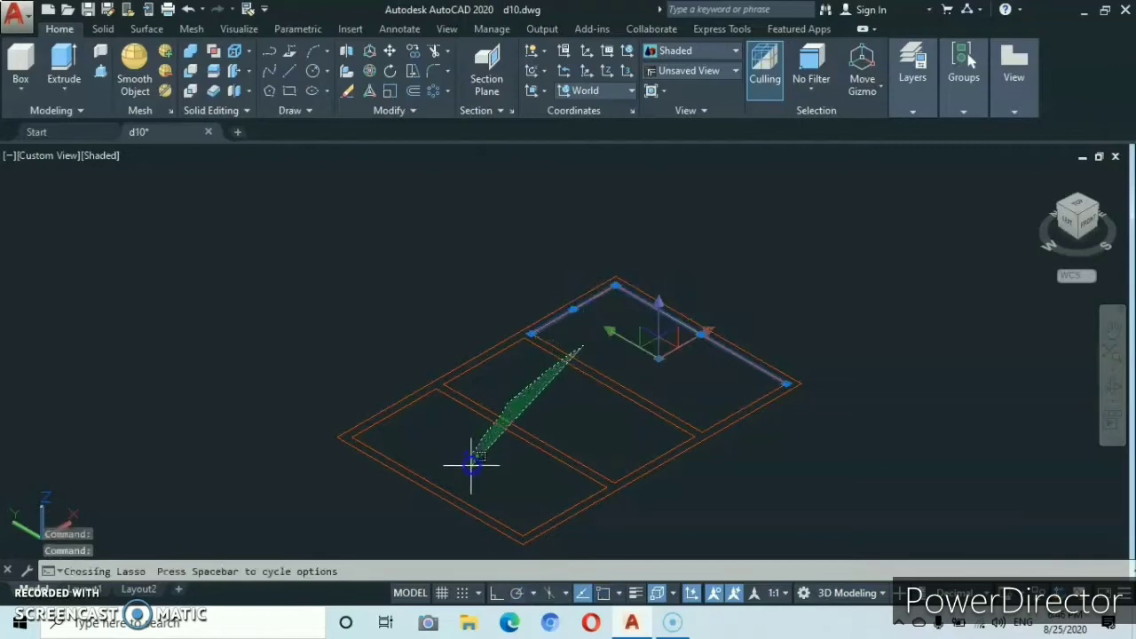
mouse_move(472, 471)
left_mouse_down()
mouse_move(445, 467)
mouse_move(444, 491)
mouse_move(377, 499)
left_mouse_up()
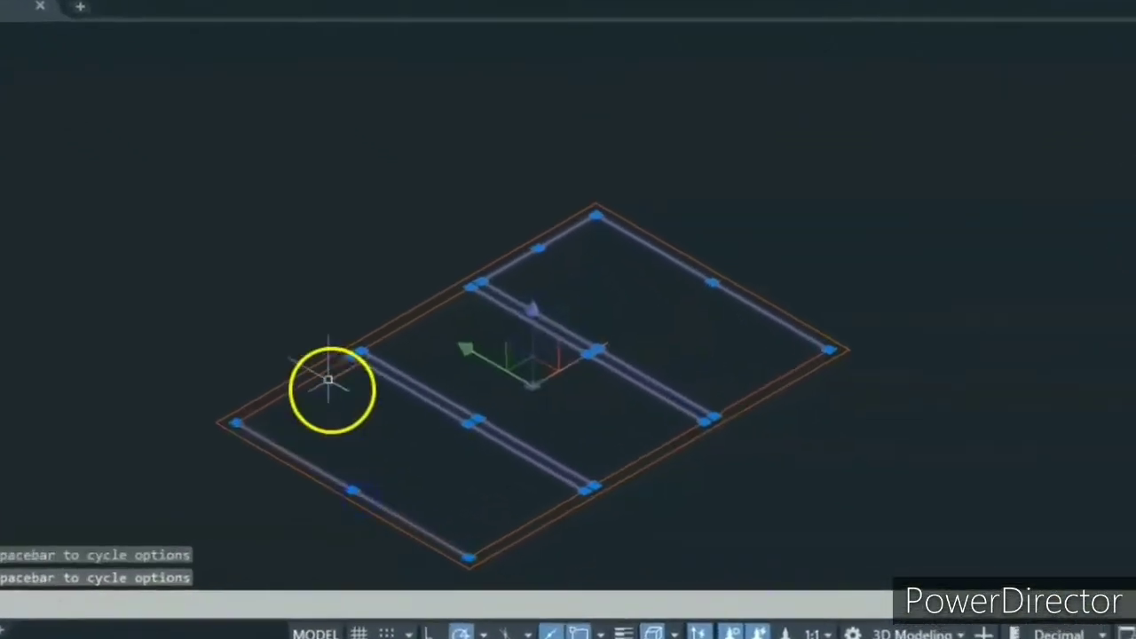
left_click(336, 385)
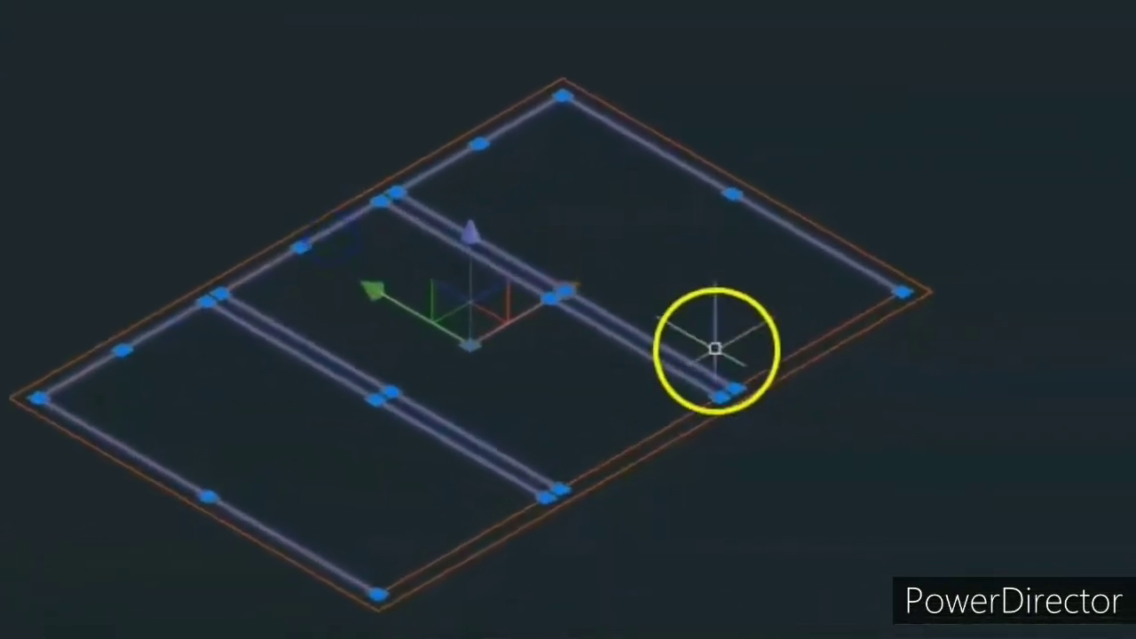
left_click(793, 342)
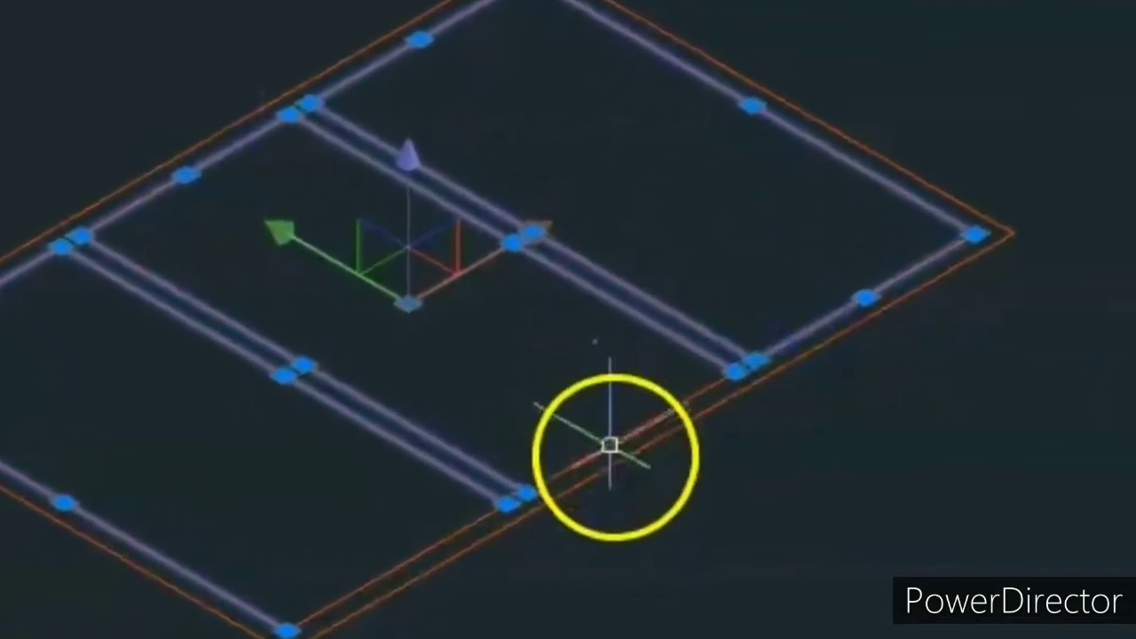
left_click(609, 440)
left_click(364, 582)
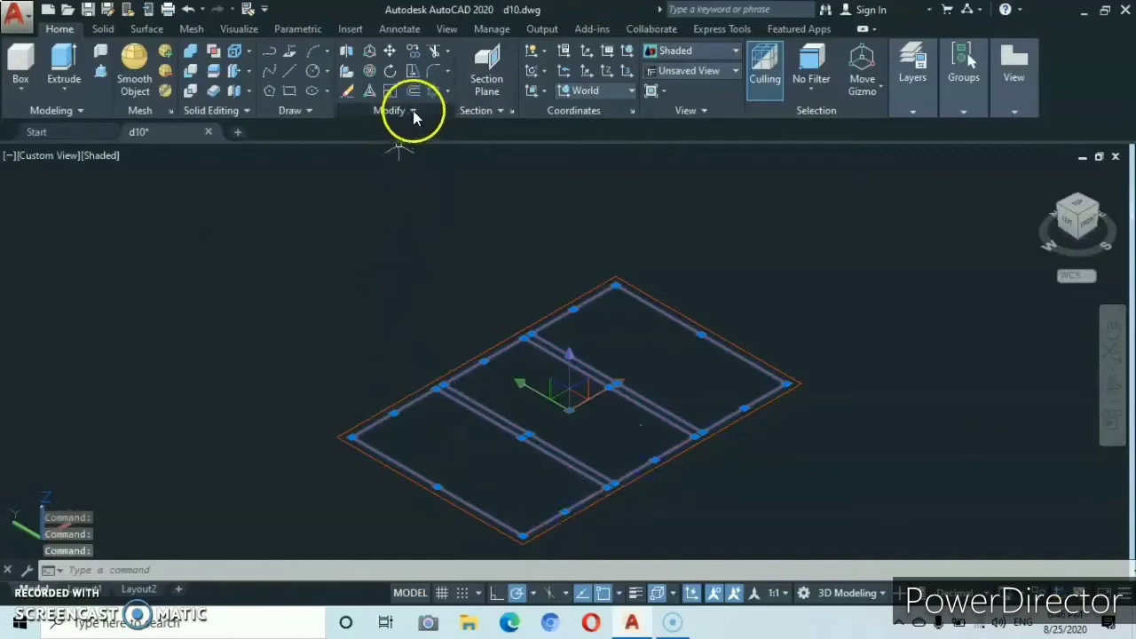
left_click(413, 110)
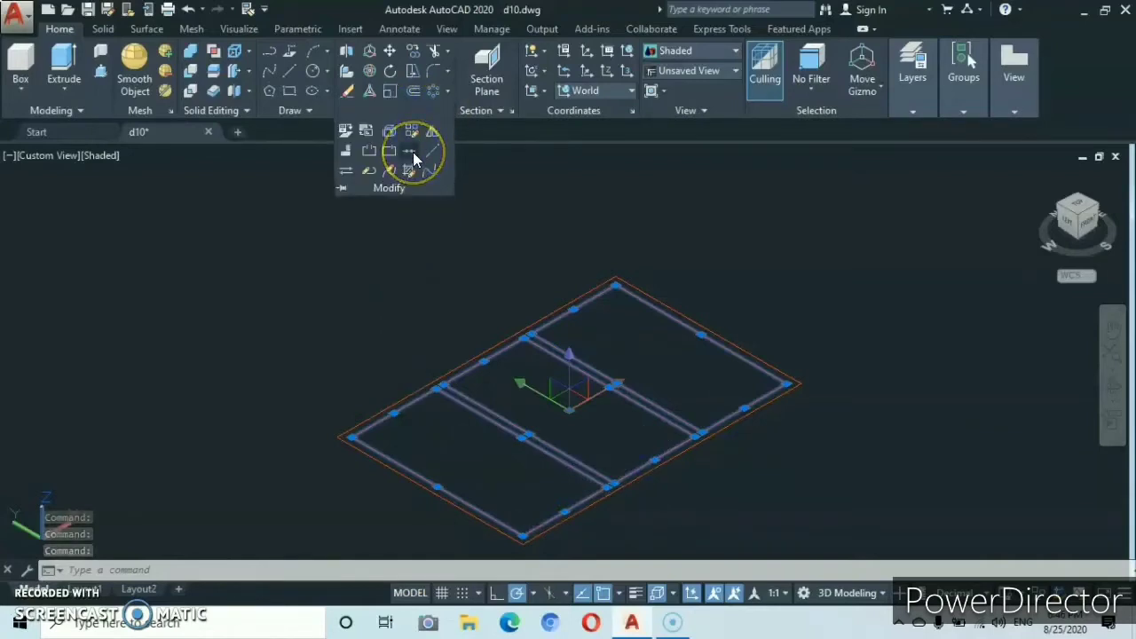
left_click(413, 152)
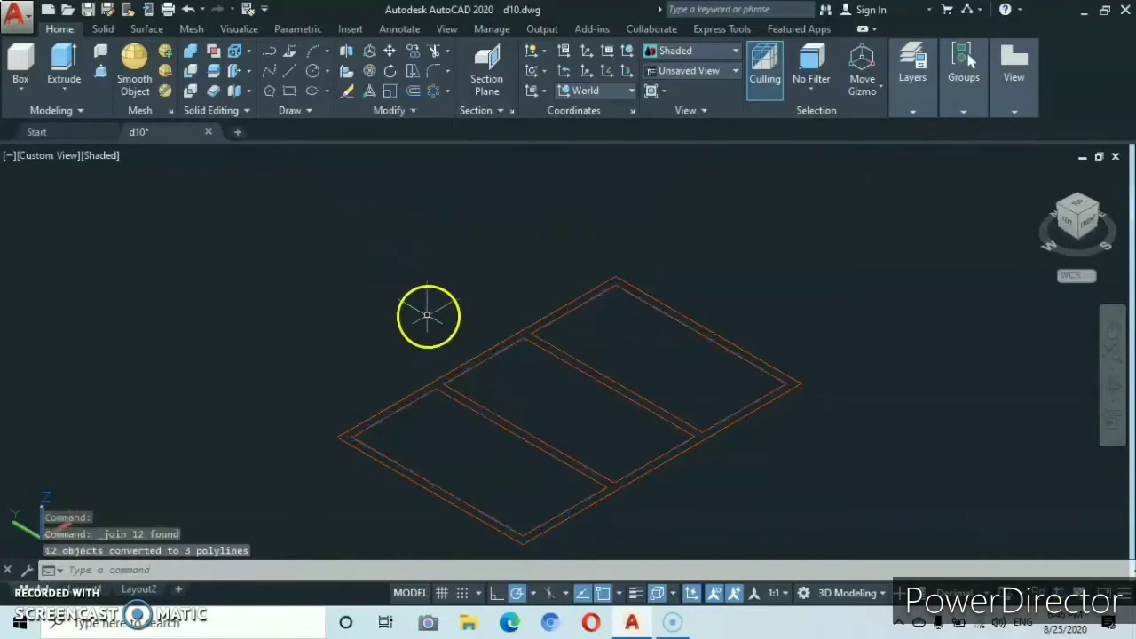
left_click(779, 379)
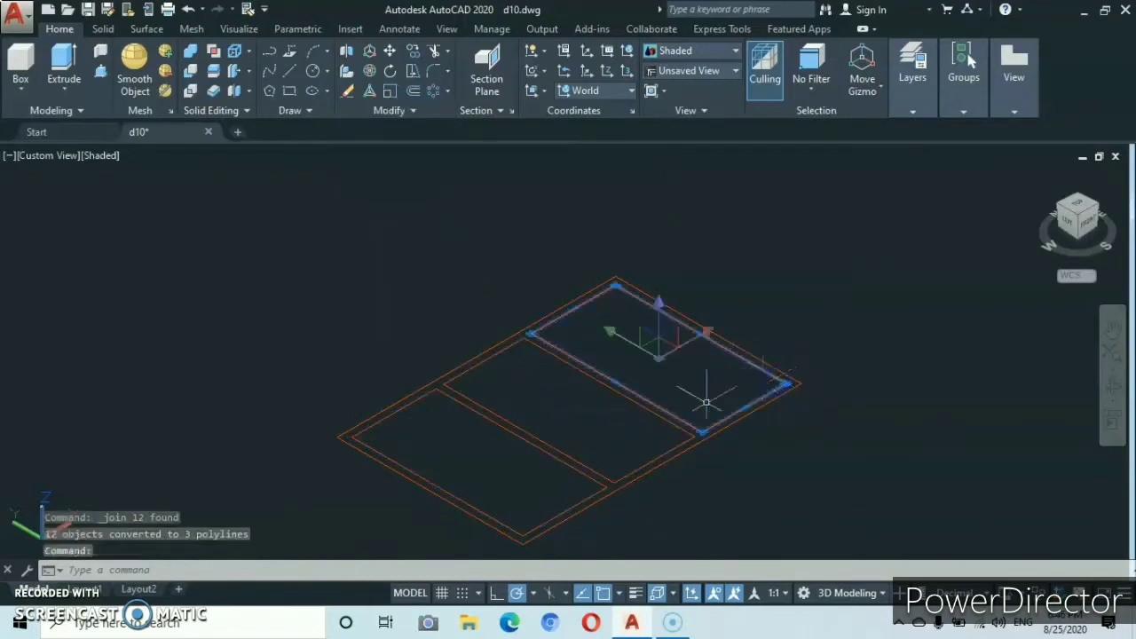
left_click(648, 409)
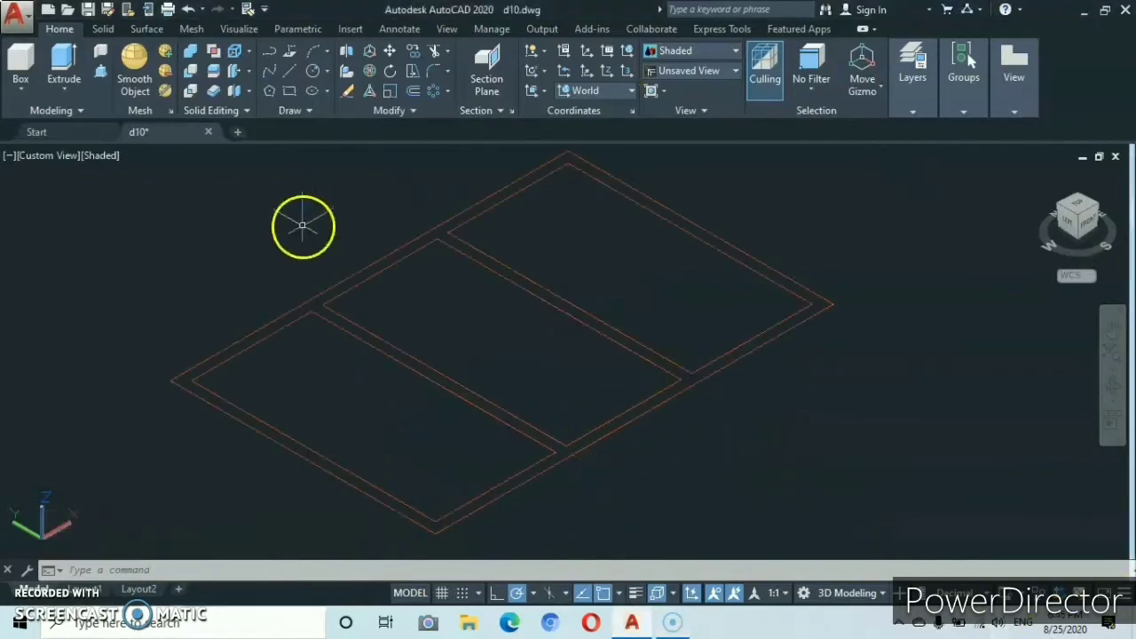
Offset the outline of the end pane farthest along the X axis inward by 4.
left_click(411, 93)
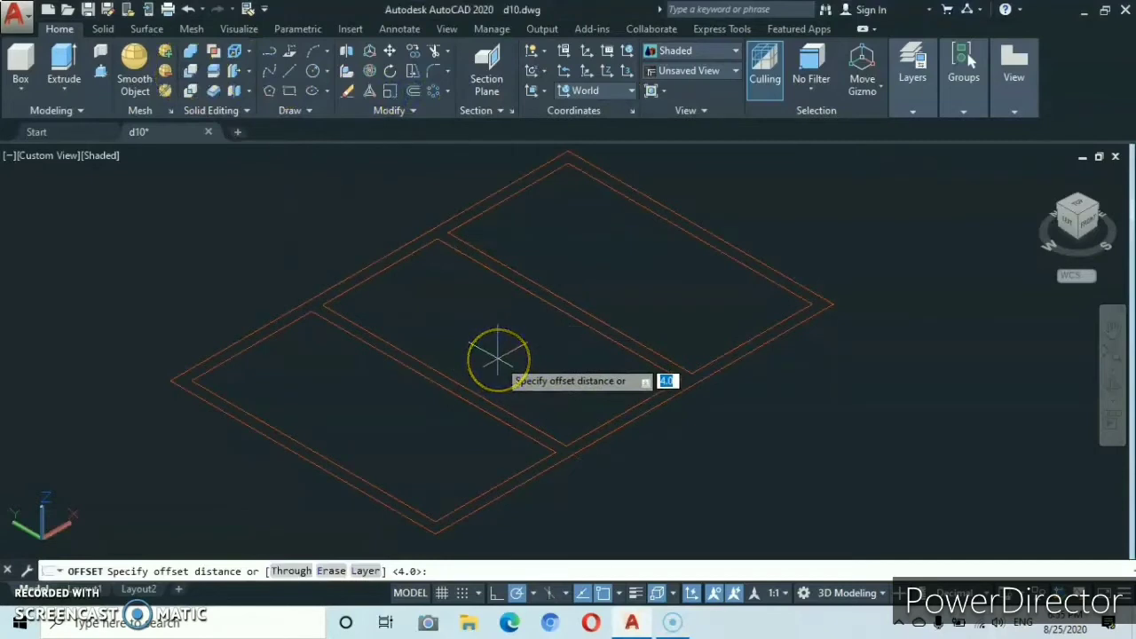
key("Return")
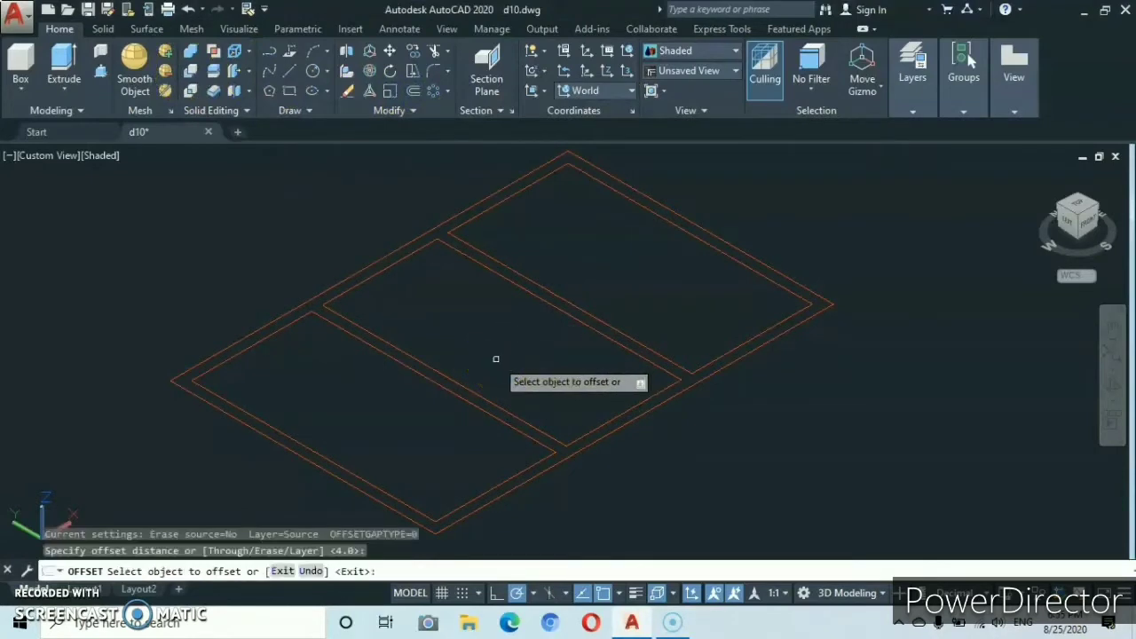
left_click(587, 310)
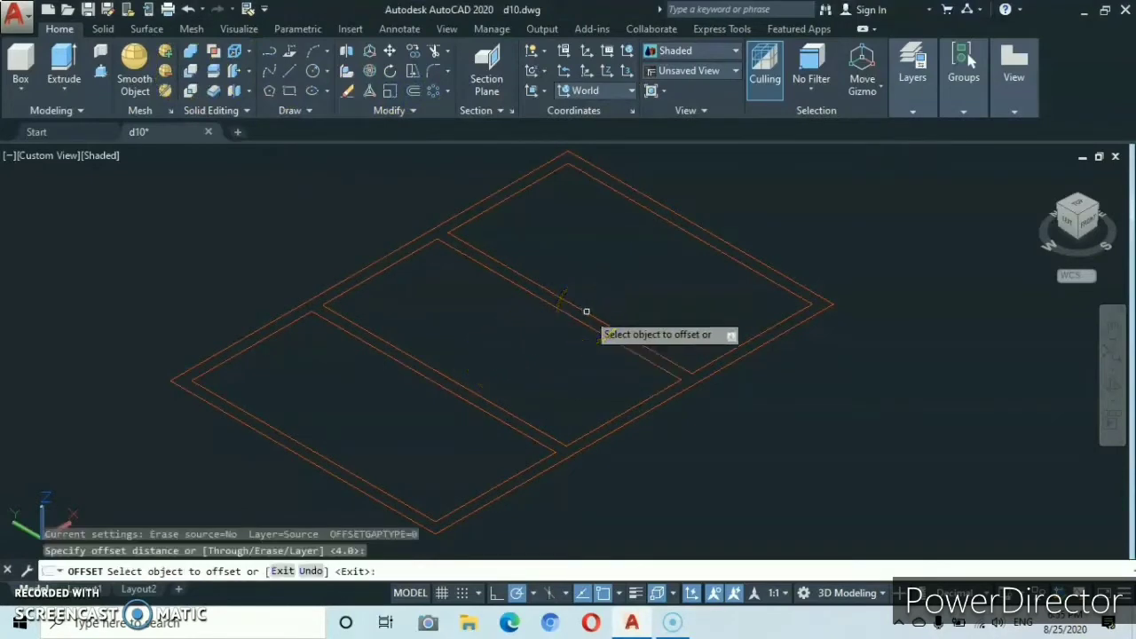
left_click(587, 311)
left_click(627, 293)
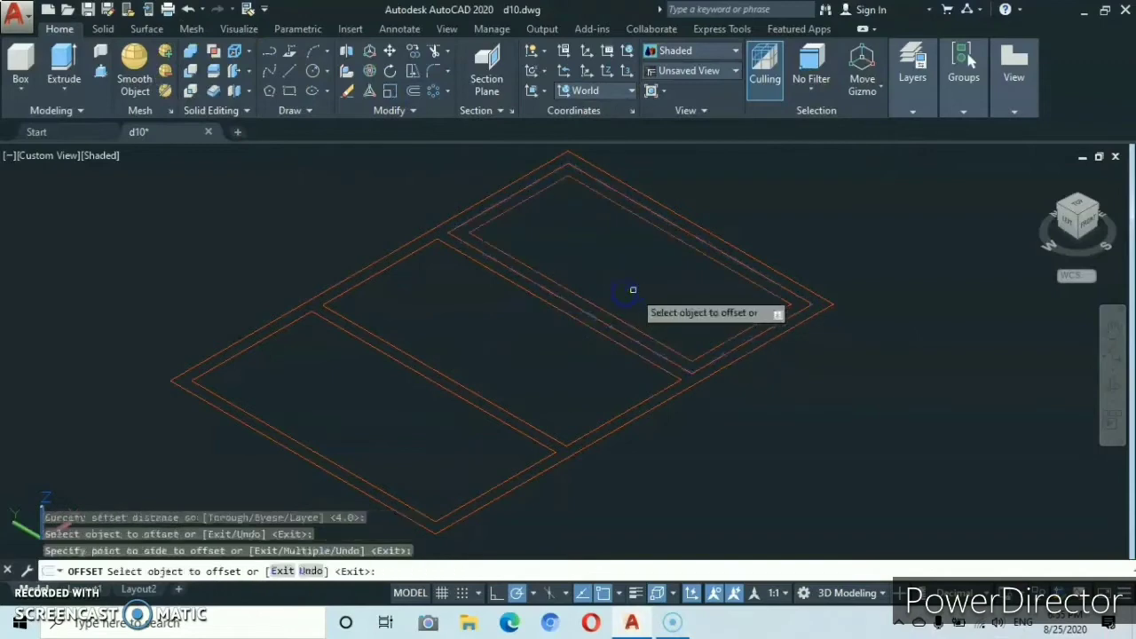
scroll(627, 274, "down", 2)
middle_click_drag(627, 277, 556, 328)
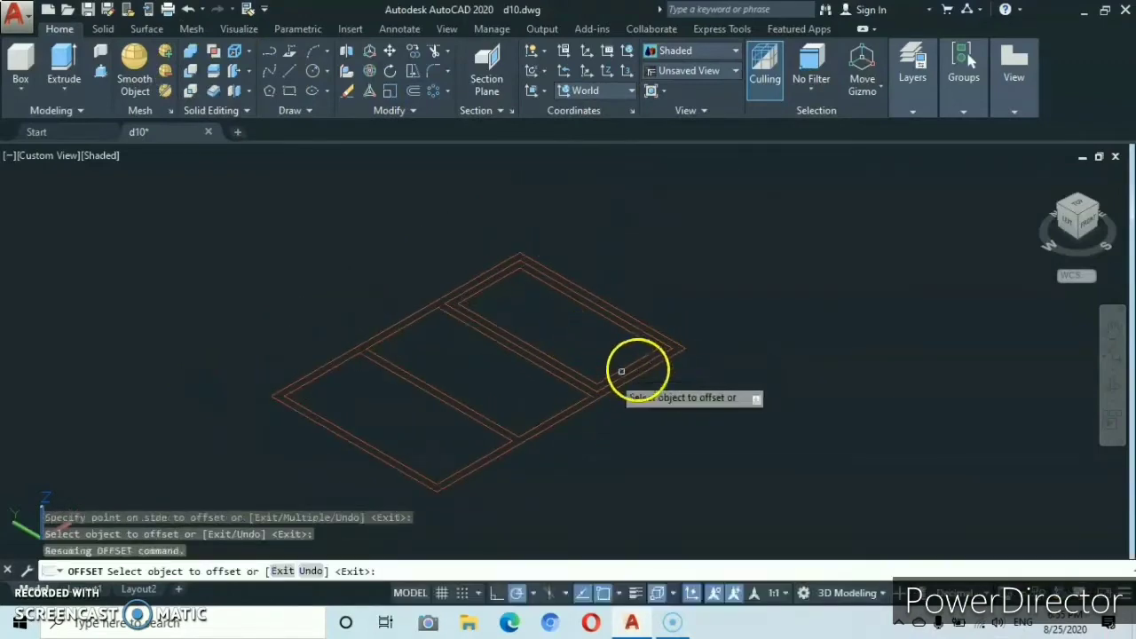
key("Escape")
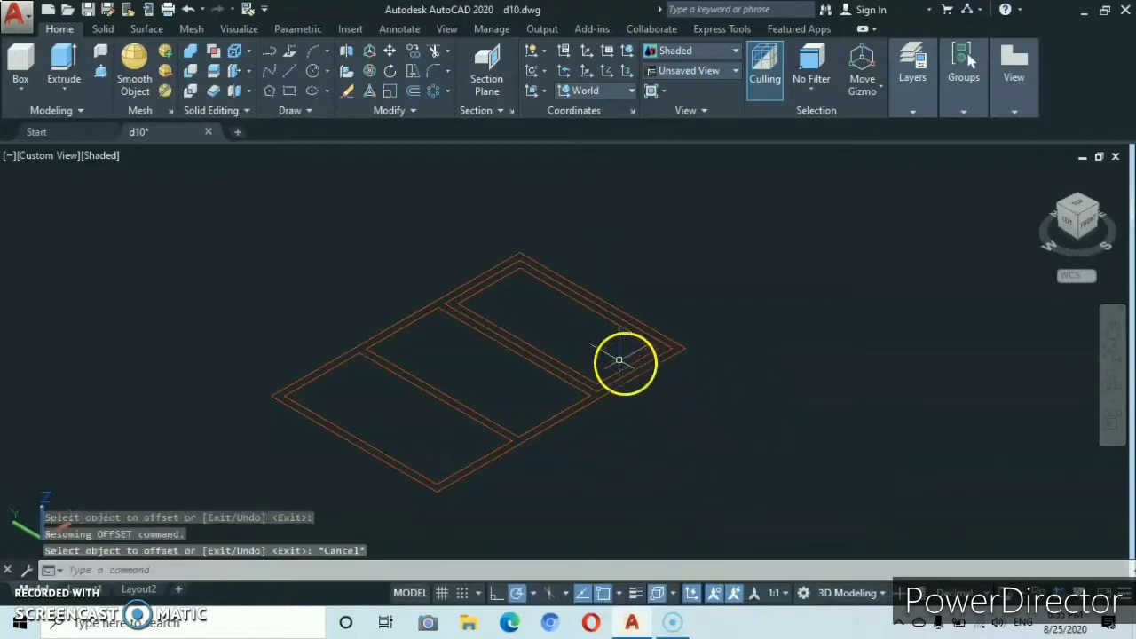
Explode the new inner outline of the end pane into separate lines.
scroll(614, 359, "up", 2)
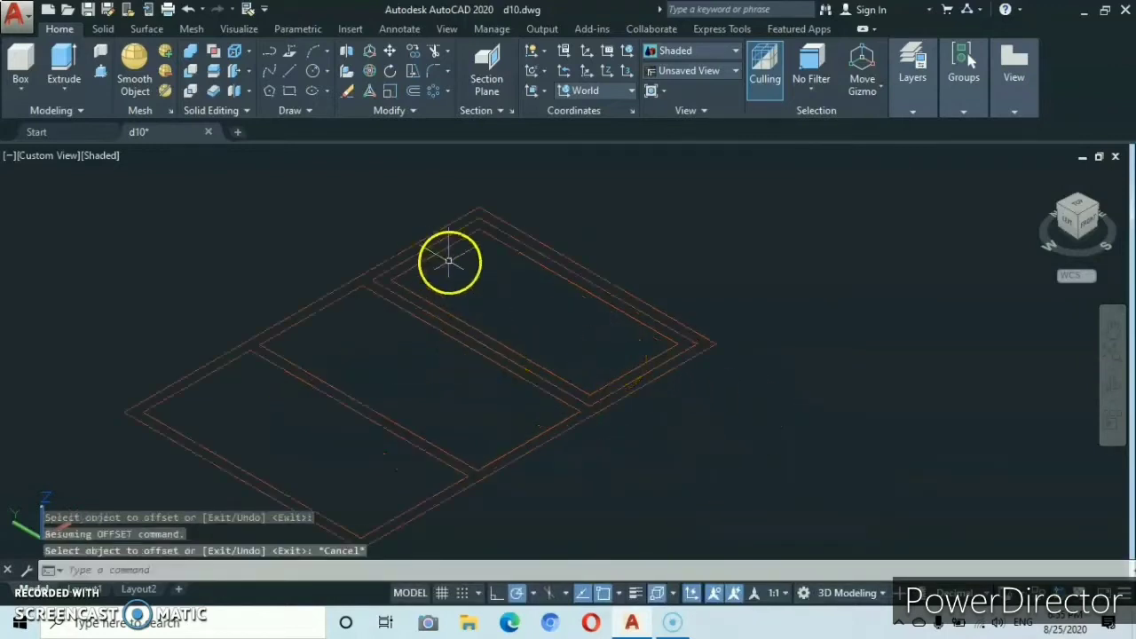
left_click(534, 265)
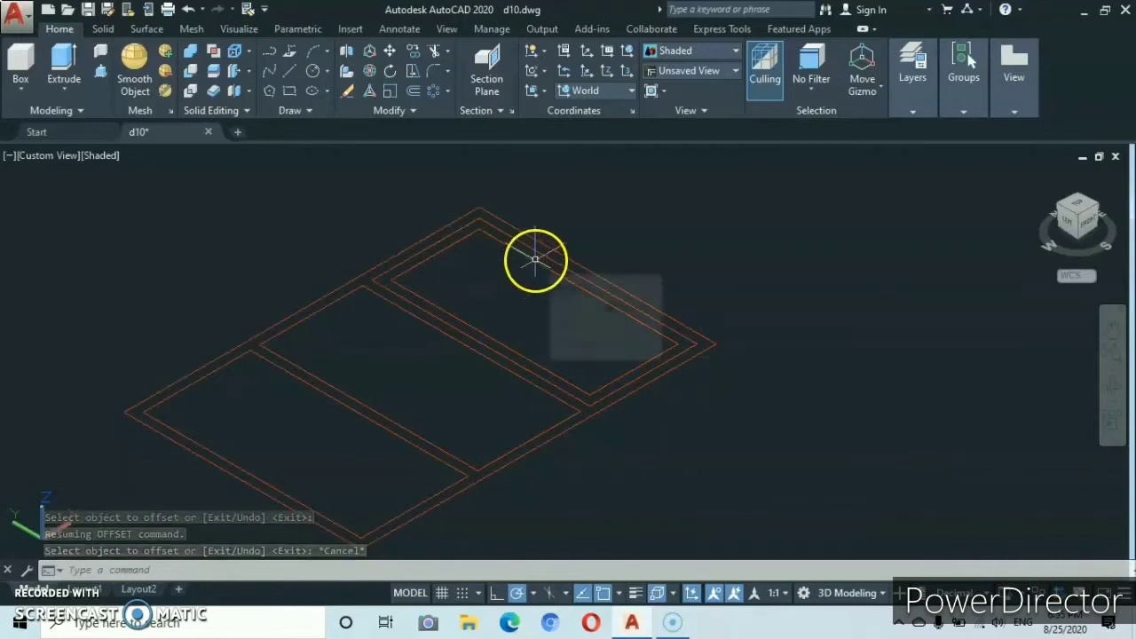
left_click(410, 108)
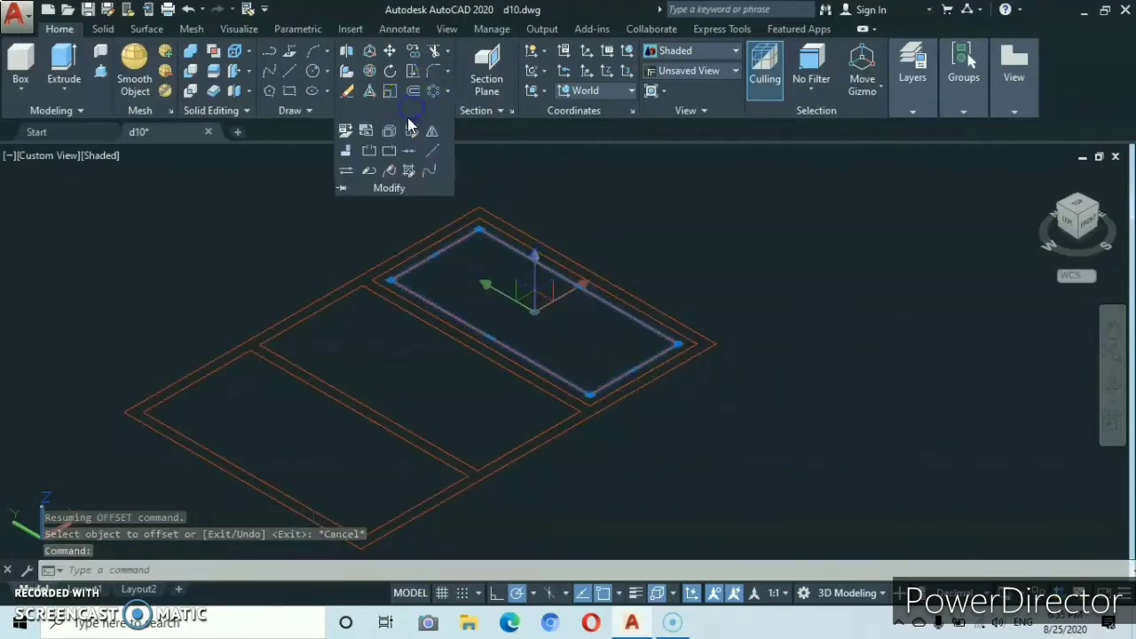
left_click(387, 131)
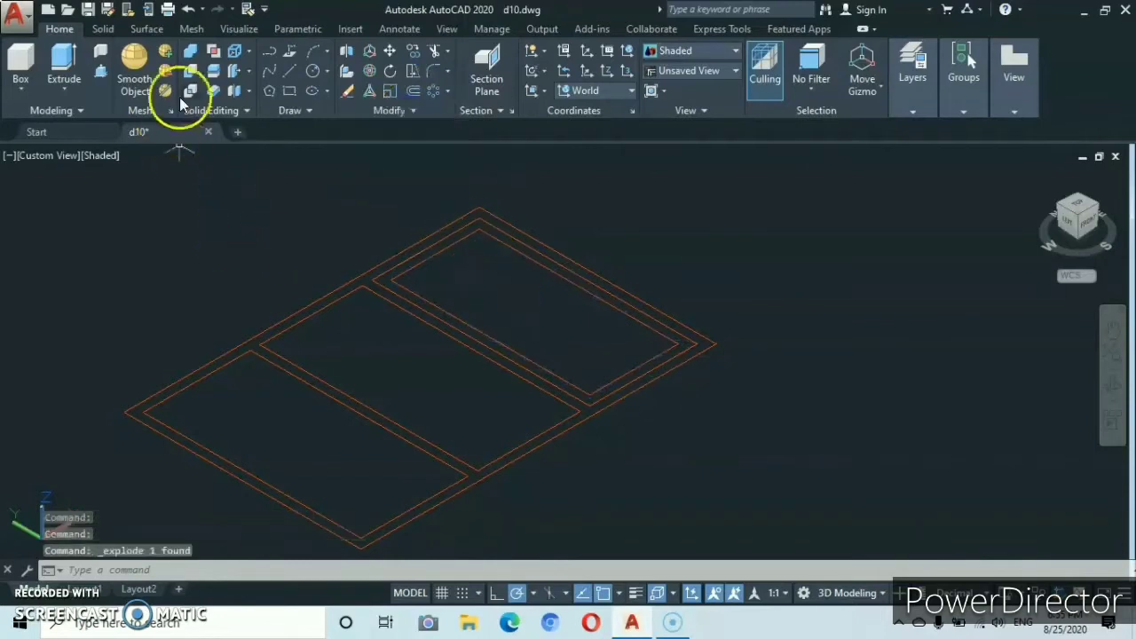
Draw a line across the end pane between the midpoints of the inner outline's two long edges.
left_click(291, 74)
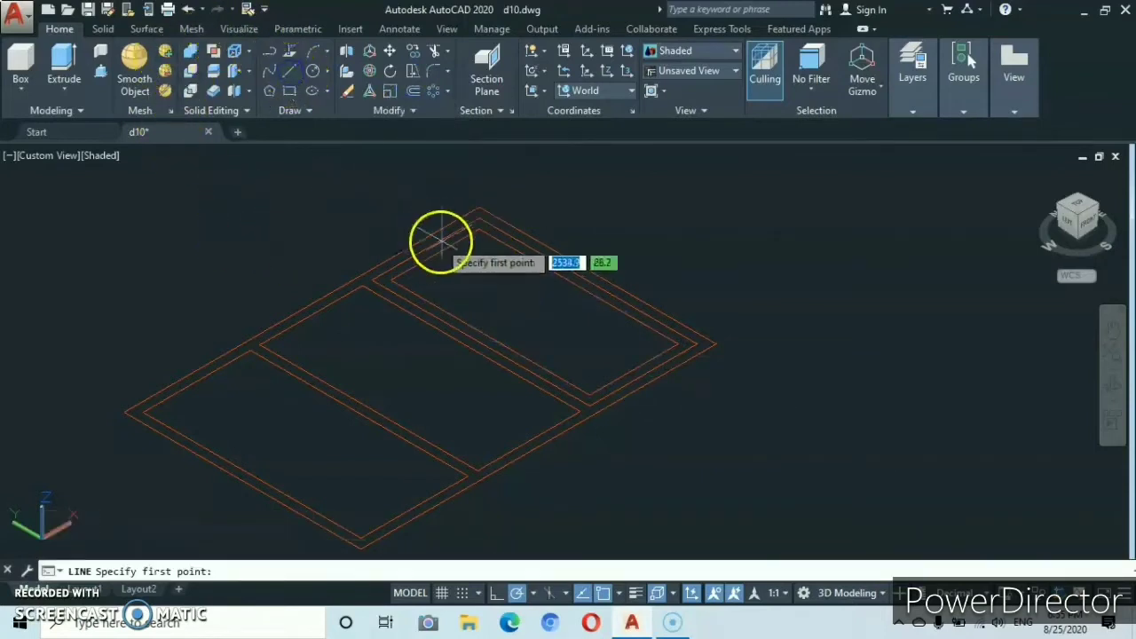
left_click(578, 287)
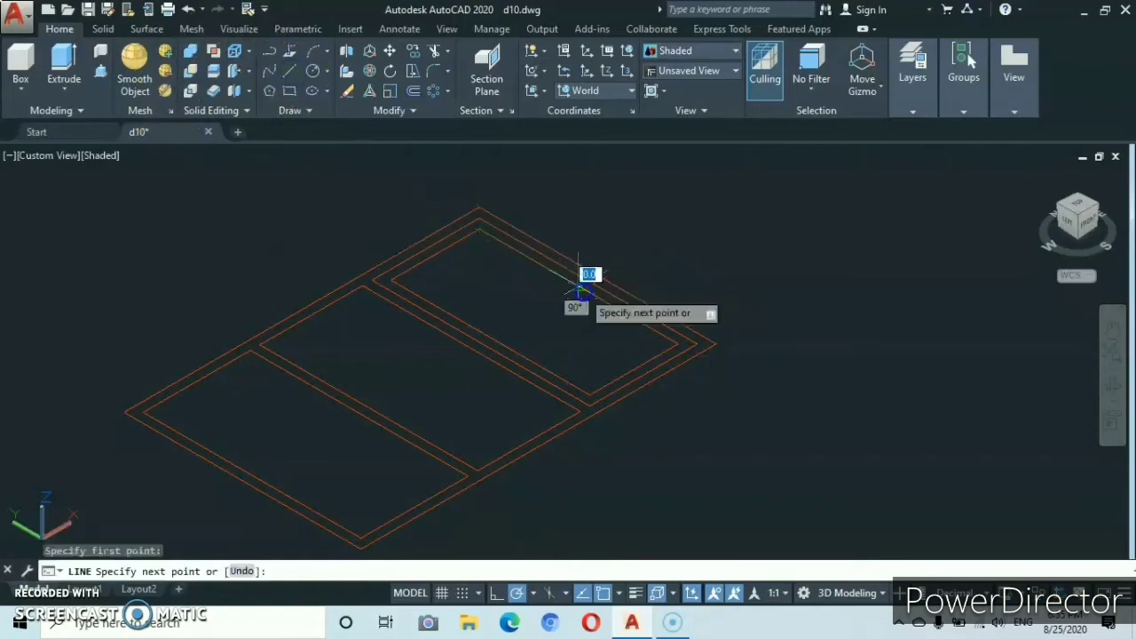
left_click(495, 330)
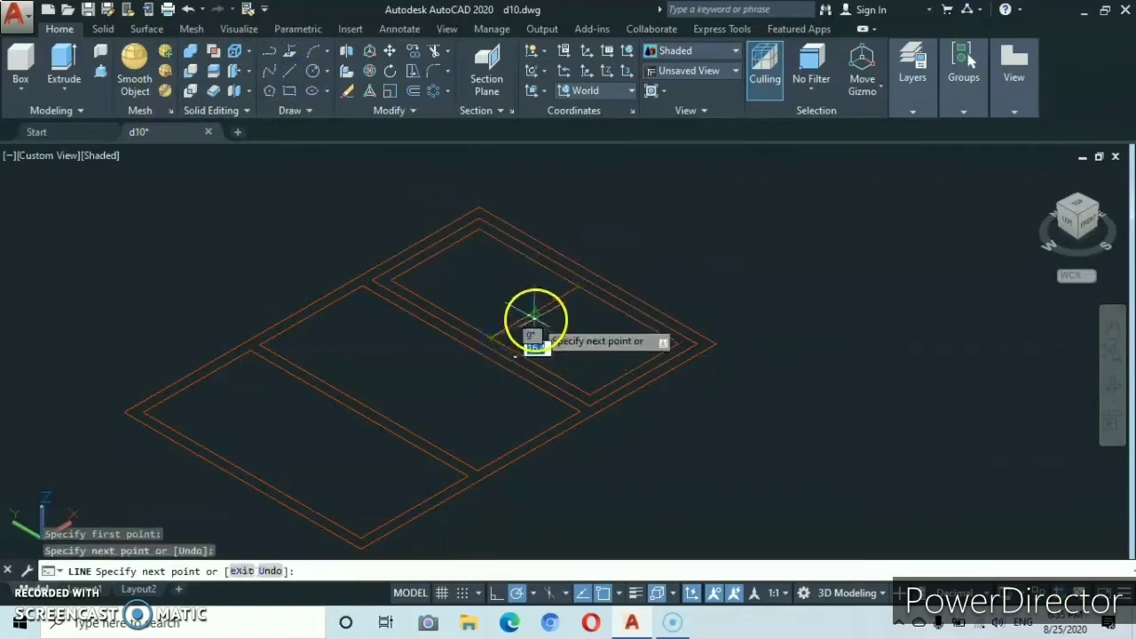
key("Escape")
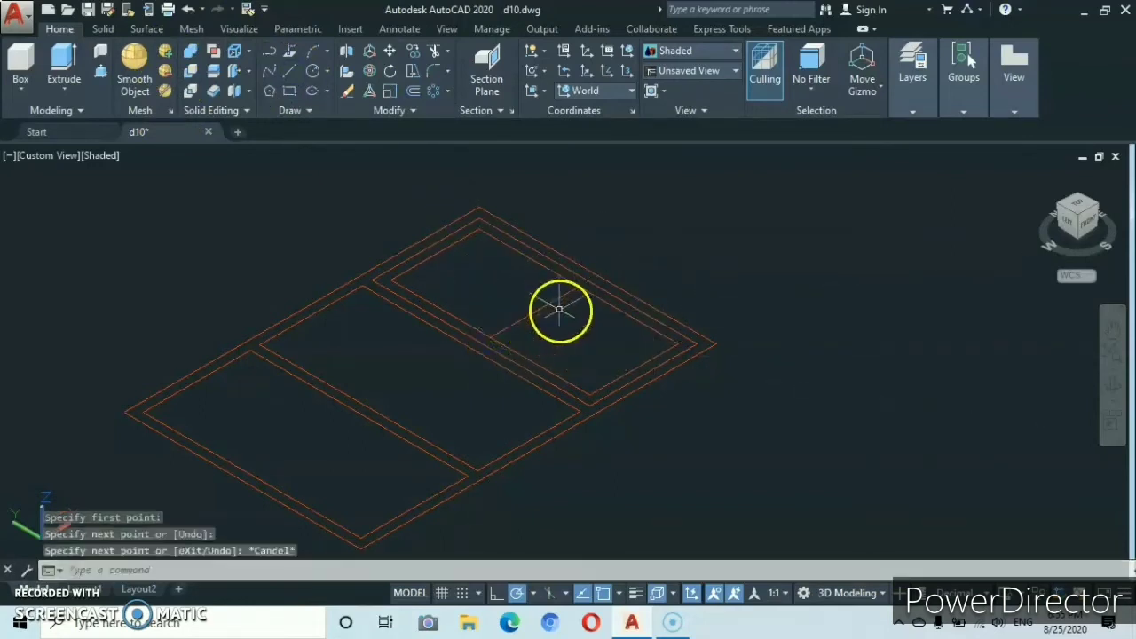
Offset the end pane's middle line by 2 to both sides.
left_click(413, 92)
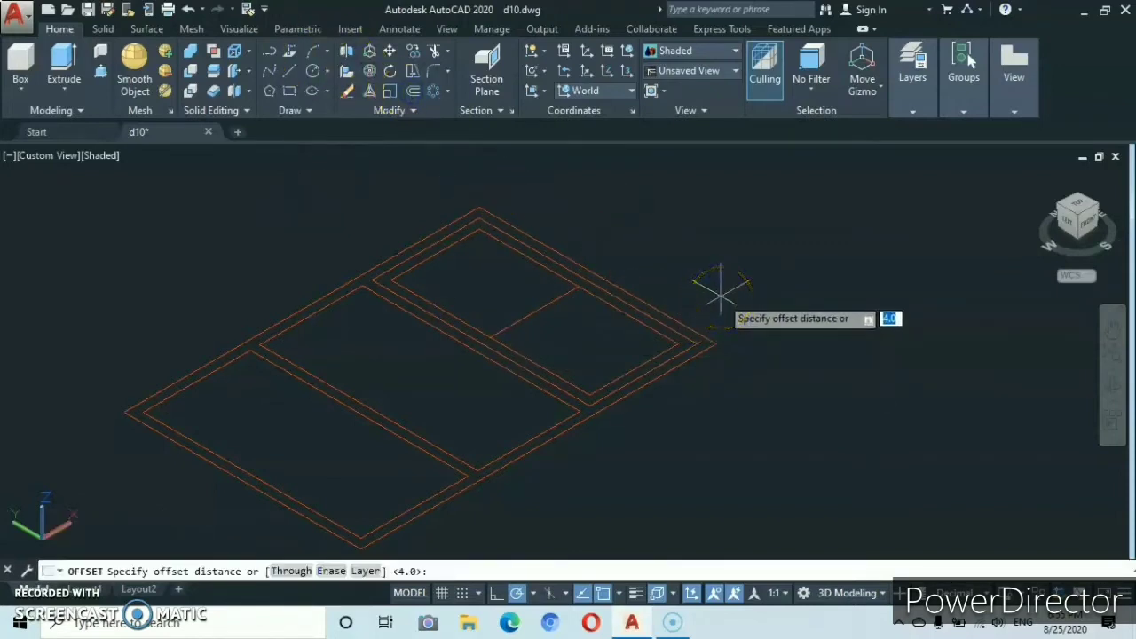
key("Return")
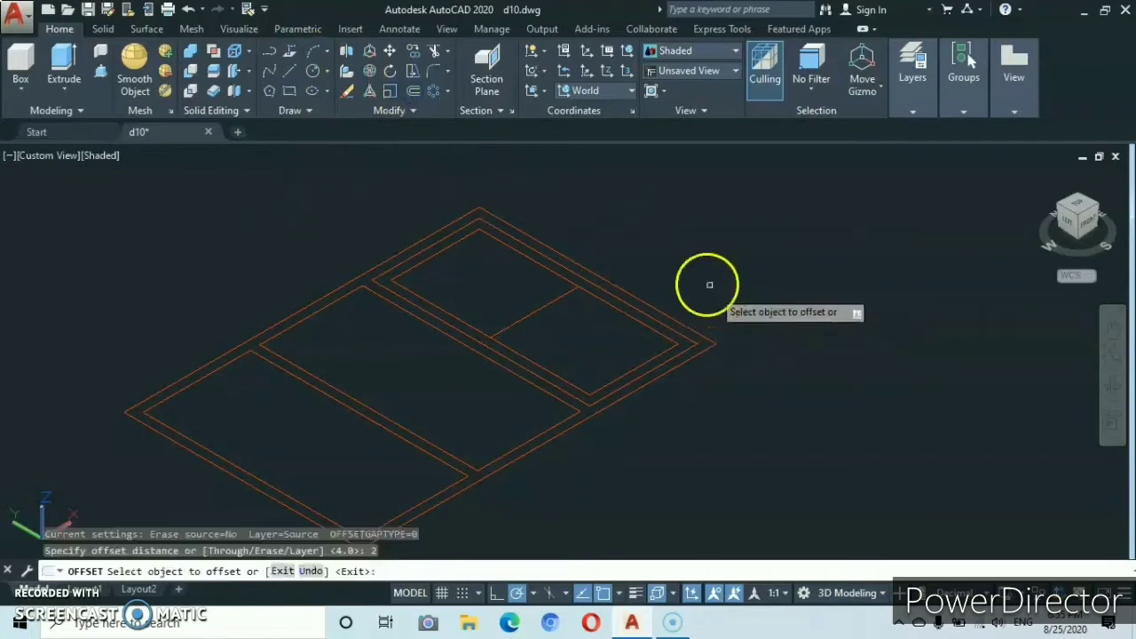
left_click(535, 312)
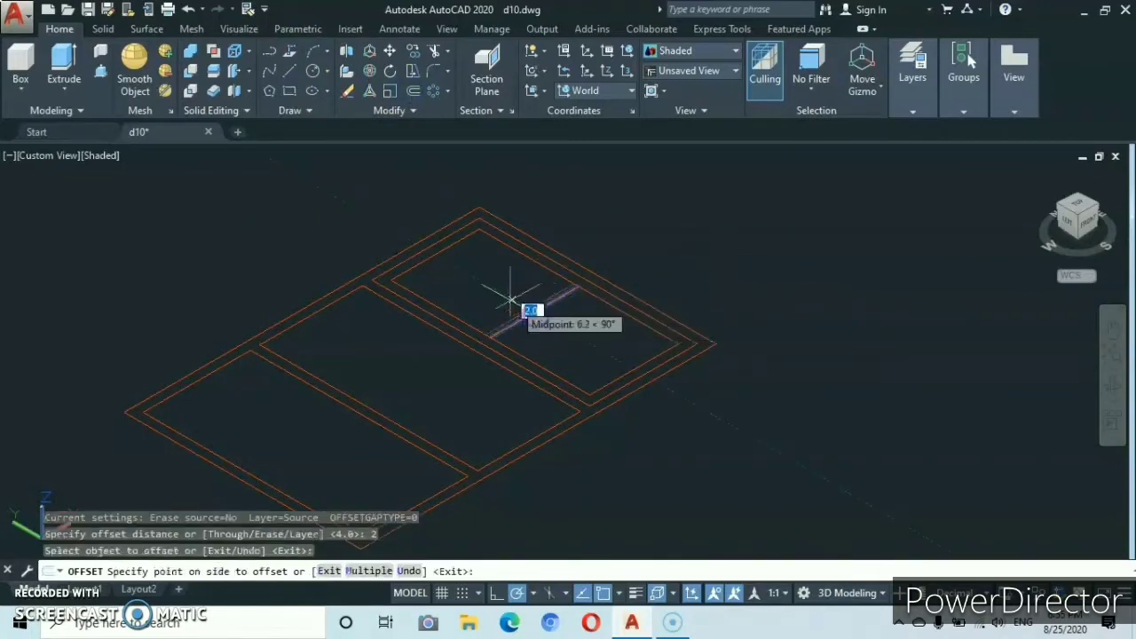
left_click(517, 300)
left_click(527, 314)
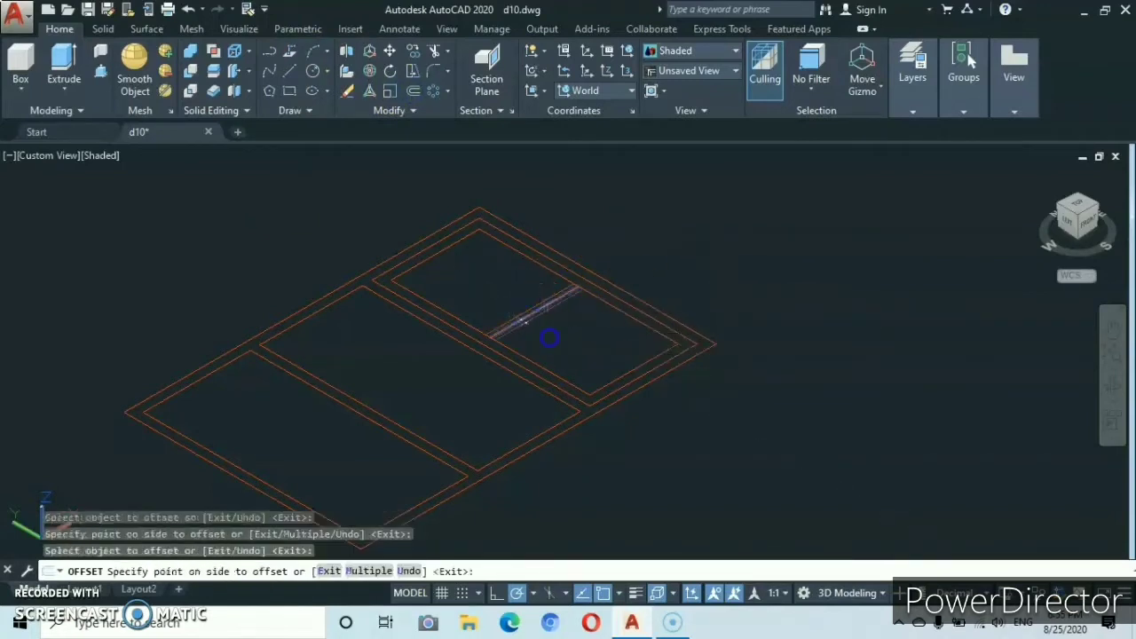
left_click(547, 334)
key("Escape")
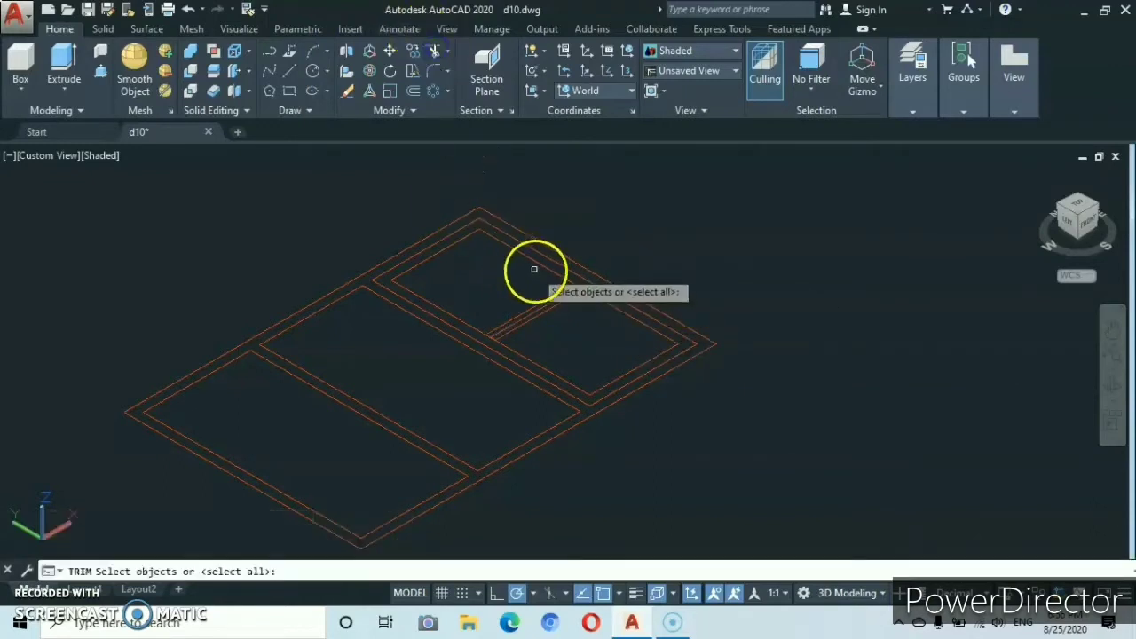
Trim the end pane's inner outline between the two offset crossbar lines at both ends of the crossbar.
scroll(533, 261, "up", 3)
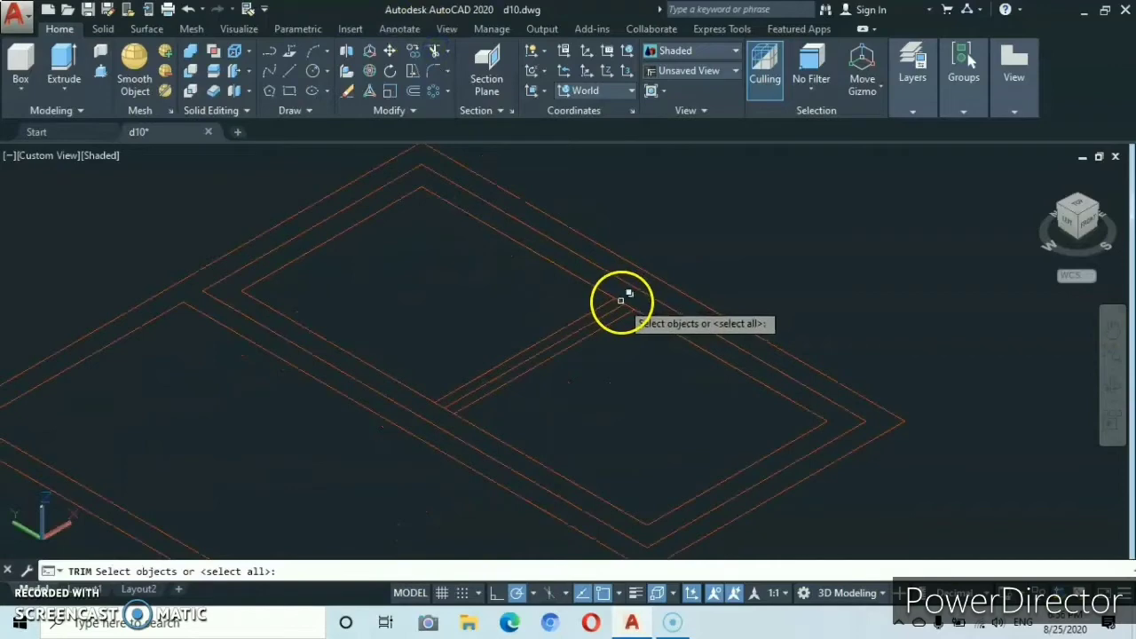
key("Return")
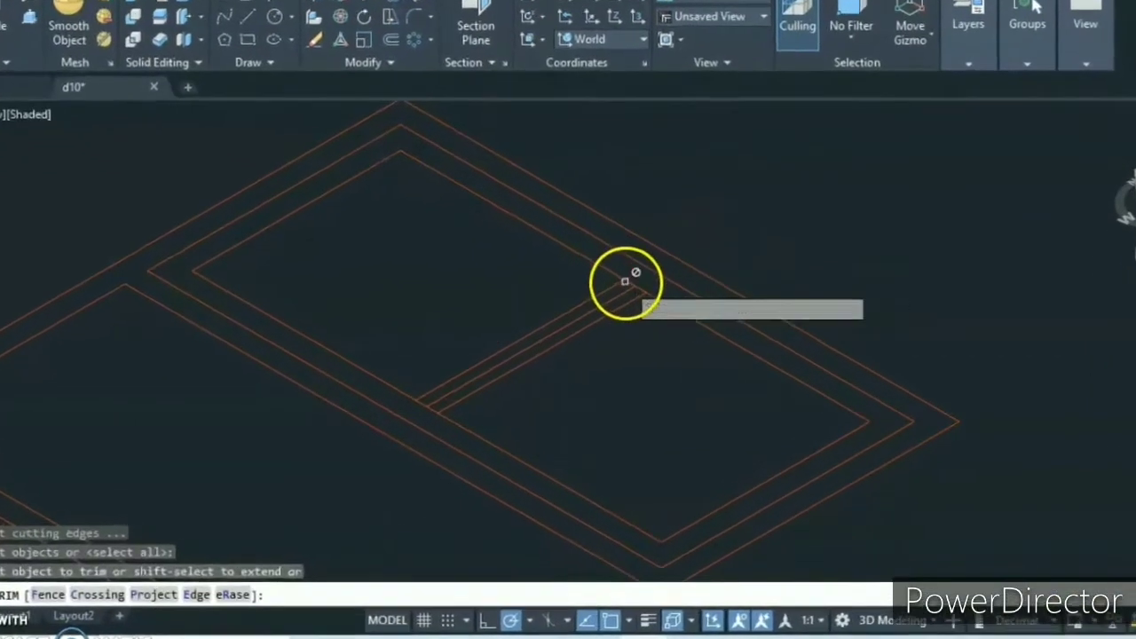
left_click(638, 271)
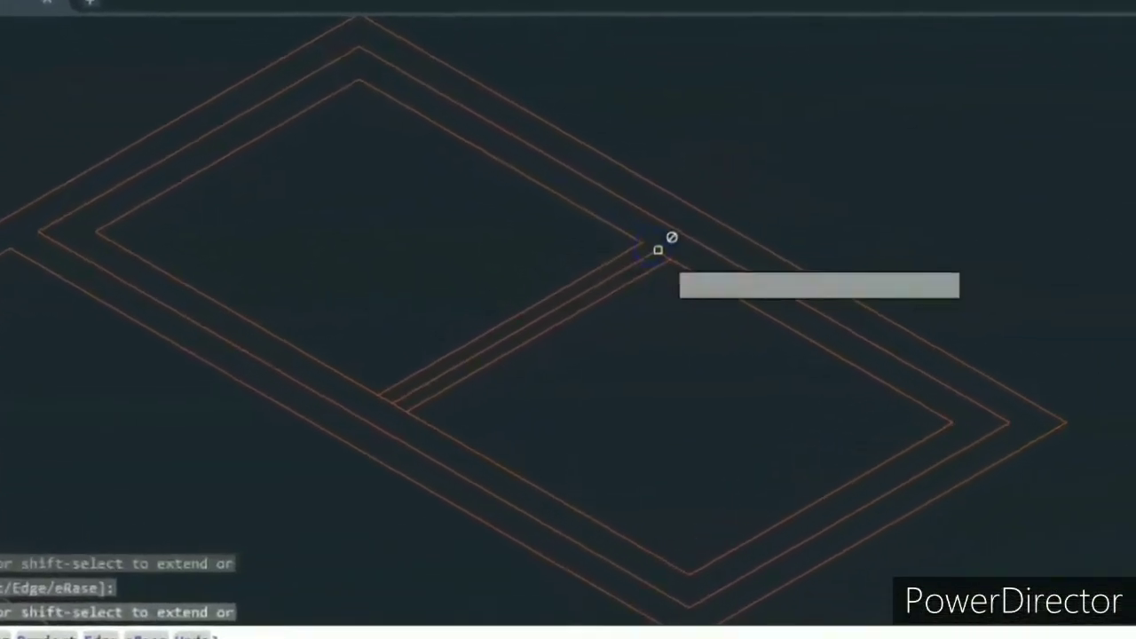
left_click(671, 241)
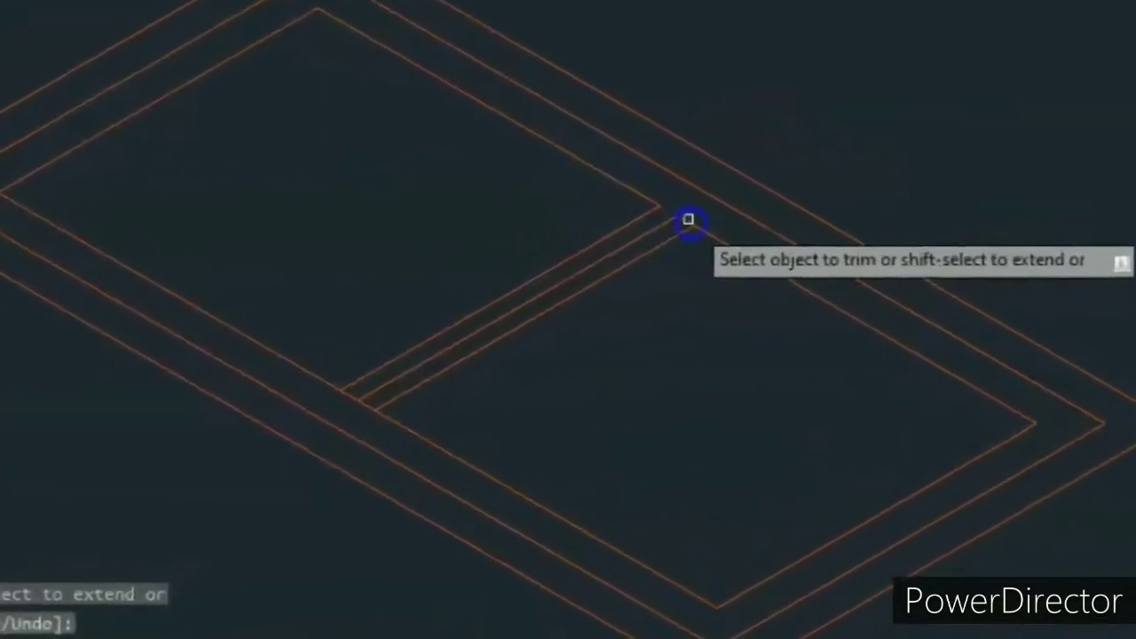
left_click(425, 354)
left_click(354, 404)
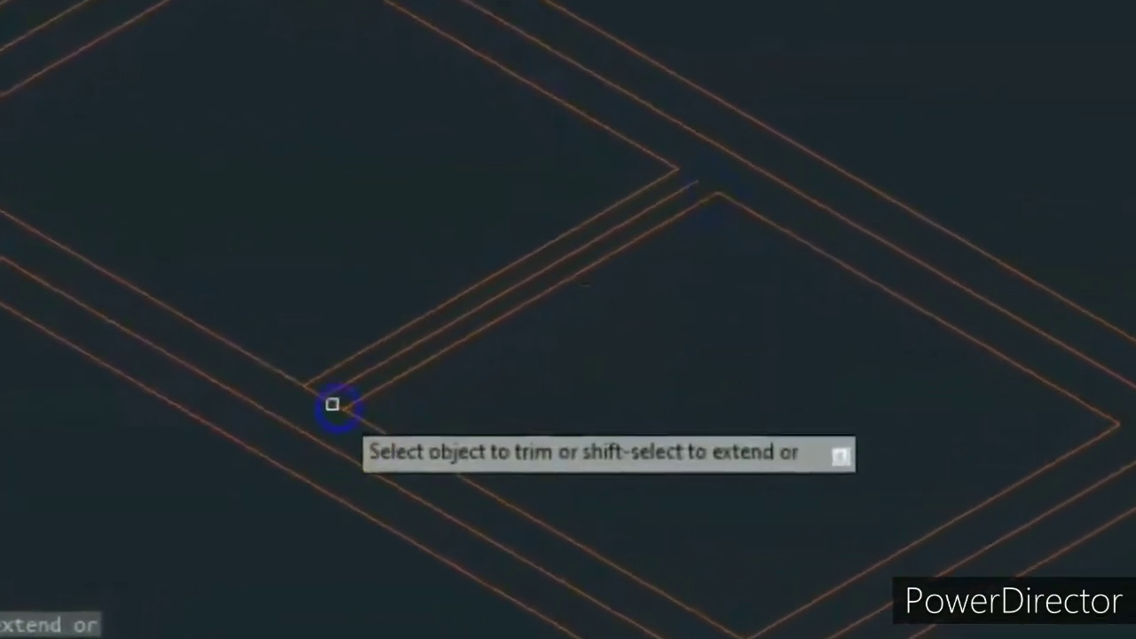
left_click(413, 318)
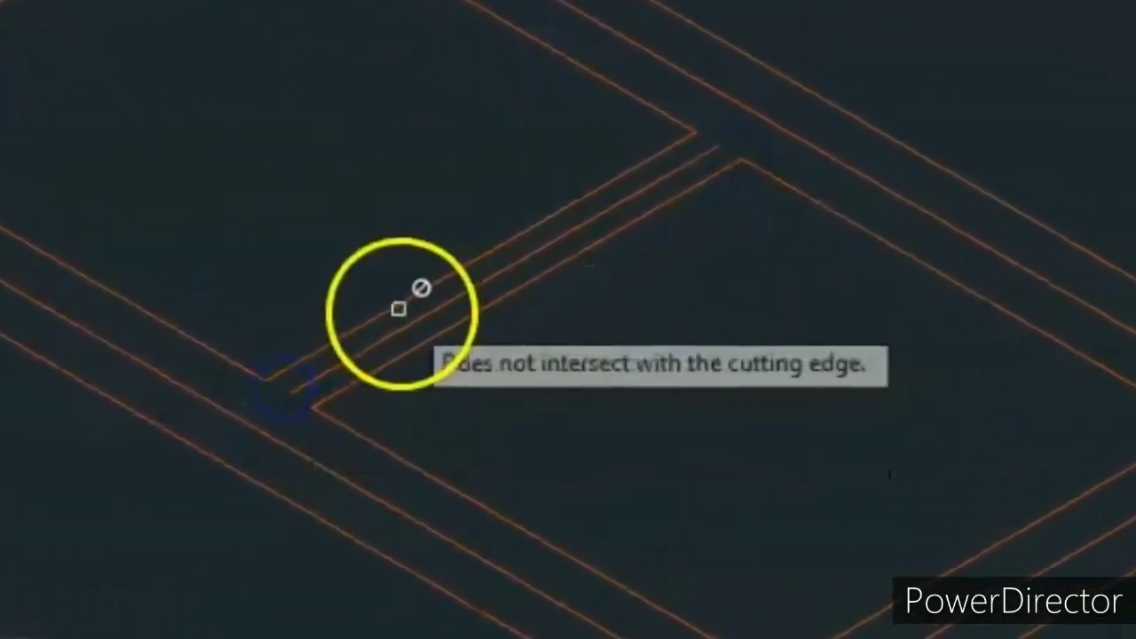
left_click(800, 123)
key("Escape")
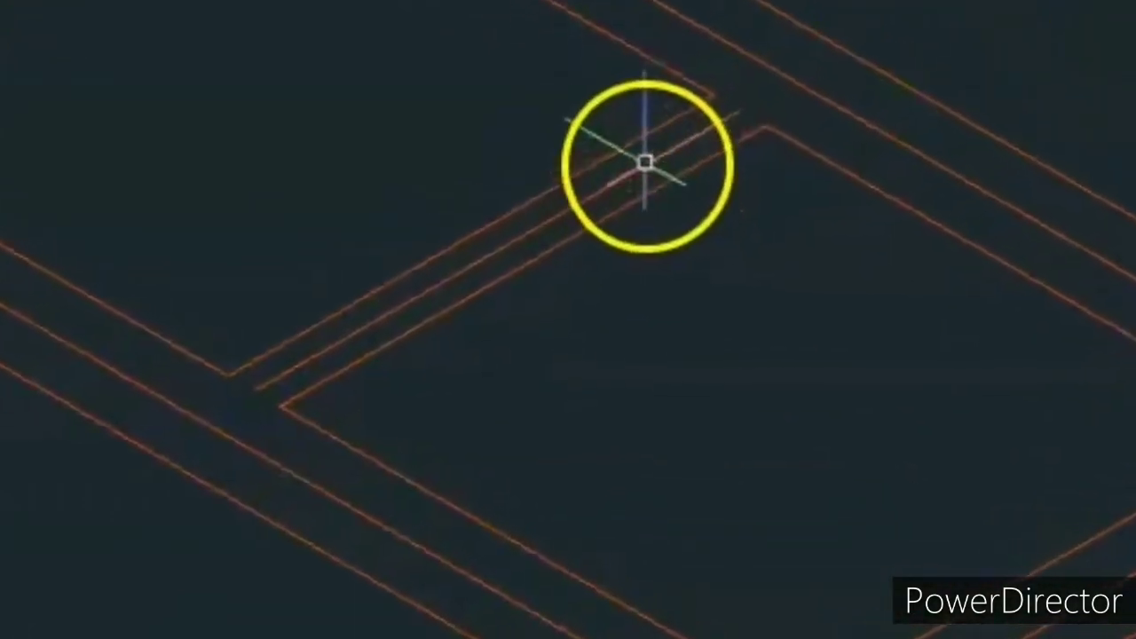
Erase the leftover middle line between the two crossbar lines of the end pane.
left_click(639, 185)
right_click(751, 257)
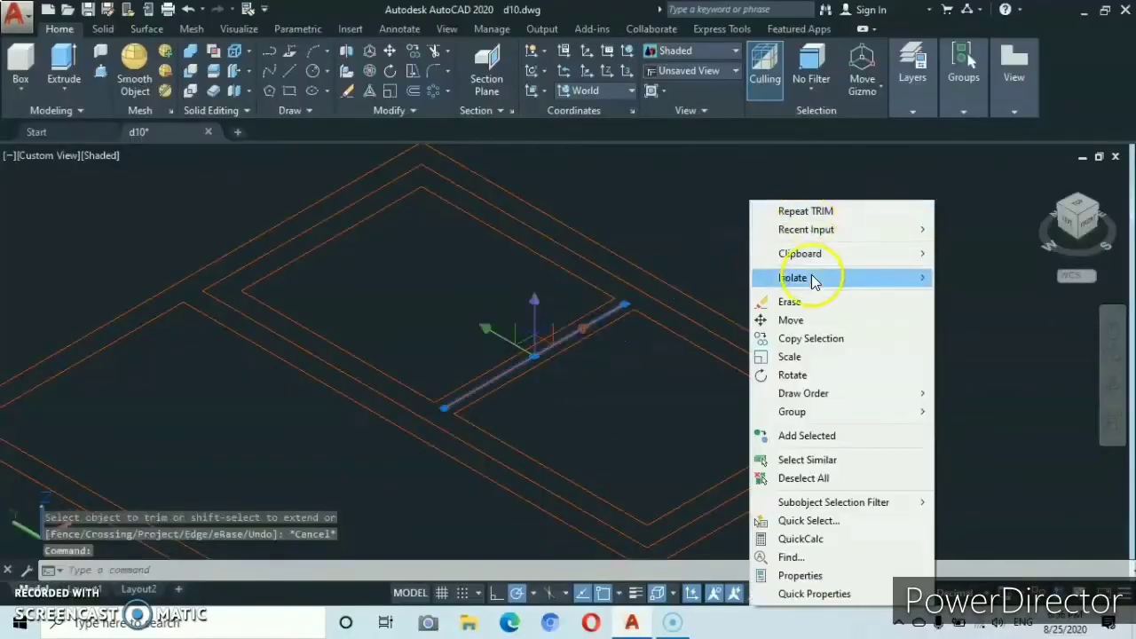
left_click(810, 303)
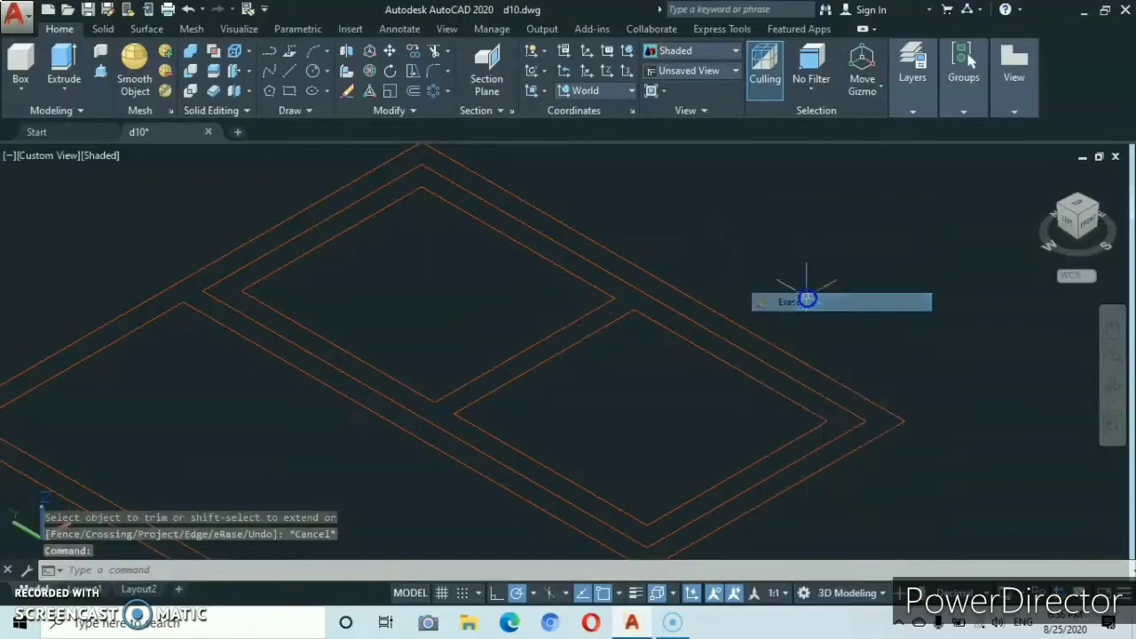
Join the eight inner lines on either side of the end pane's crossbar into two closed polylines.
scroll(512, 285, "down", 5)
middle_click_drag(480, 339, 527, 359)
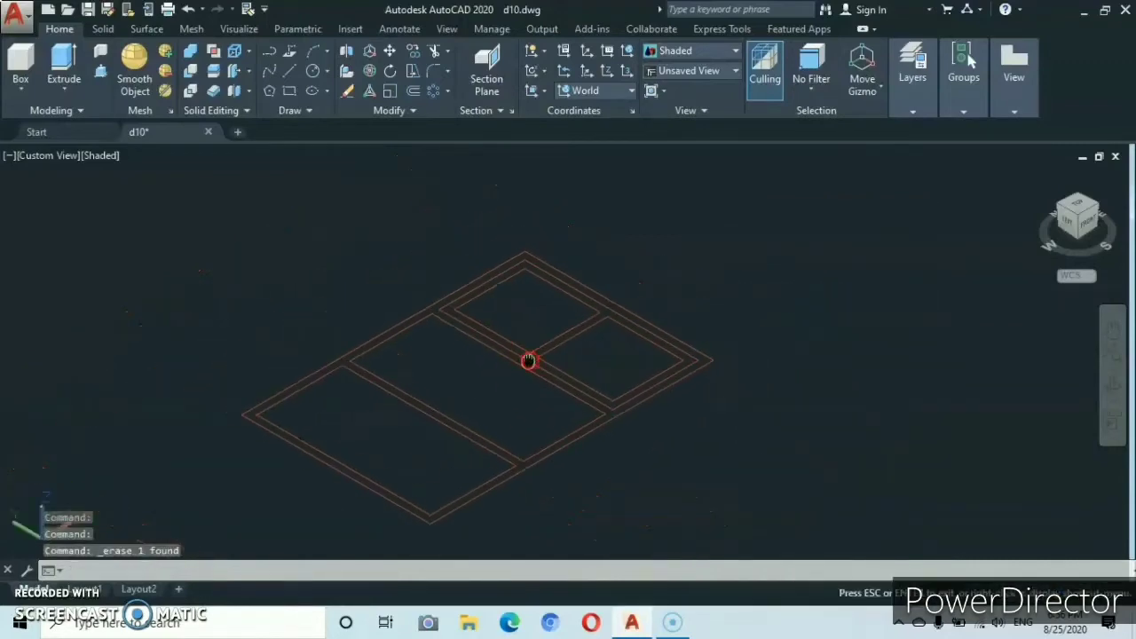
scroll(531, 355, "up", 3)
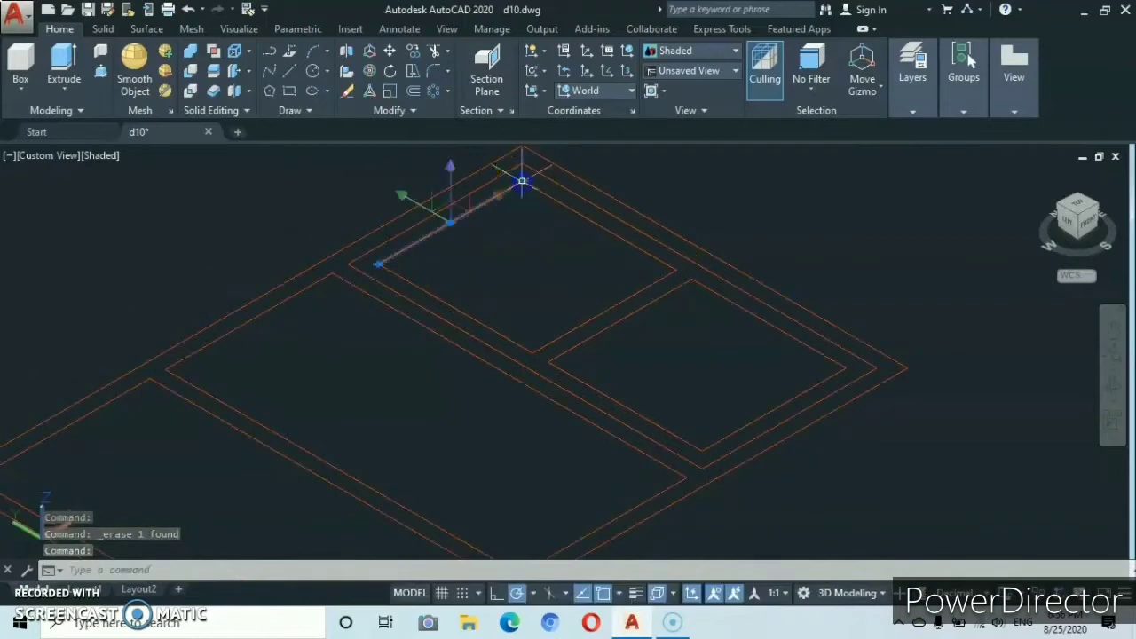
left_click(541, 211)
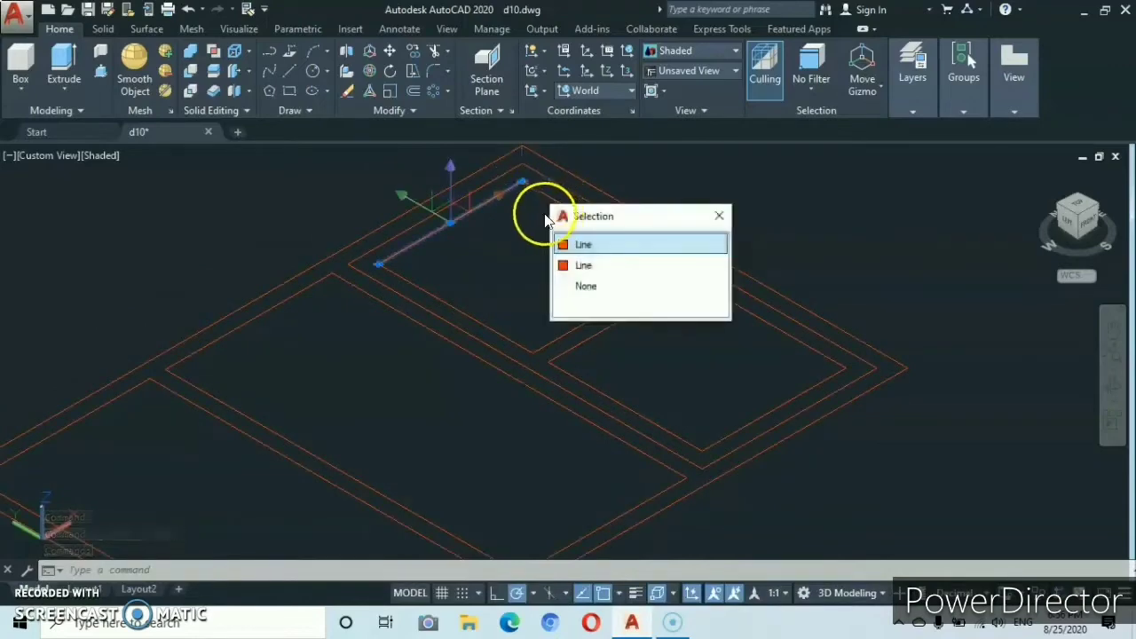
left_click(477, 264)
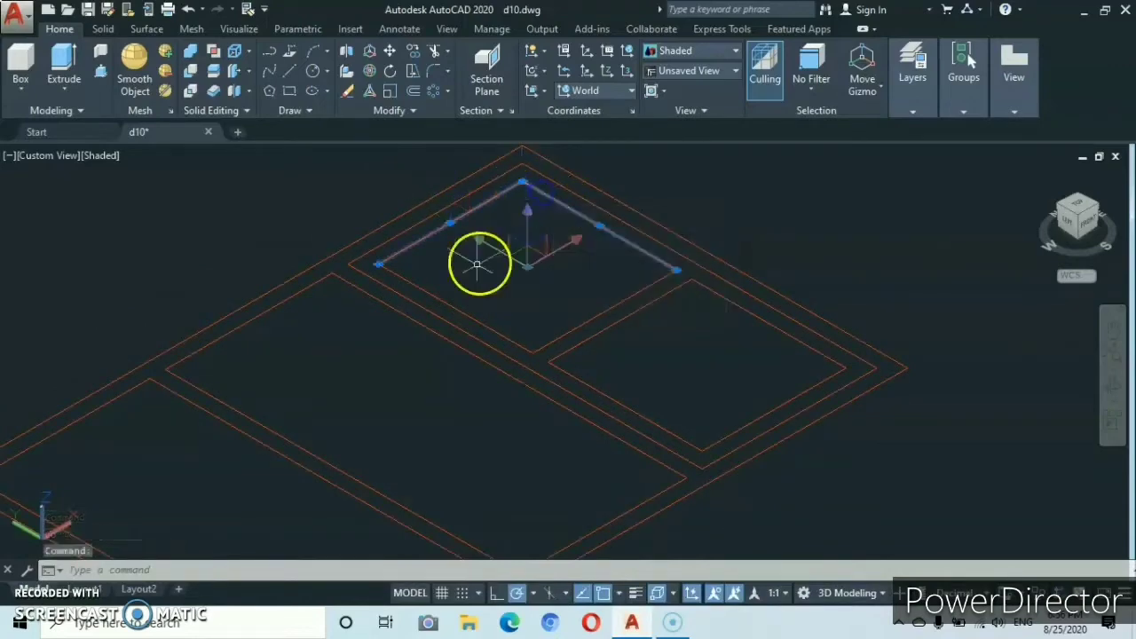
left_click(461, 310)
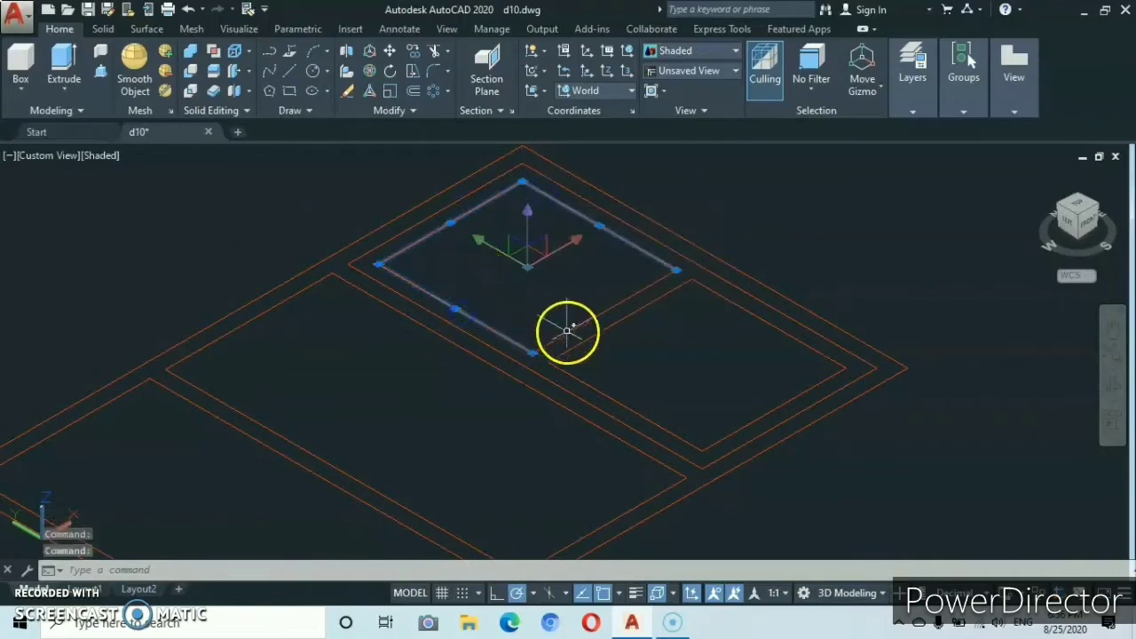
left_click(568, 331)
left_click_drag(659, 289, 680, 402)
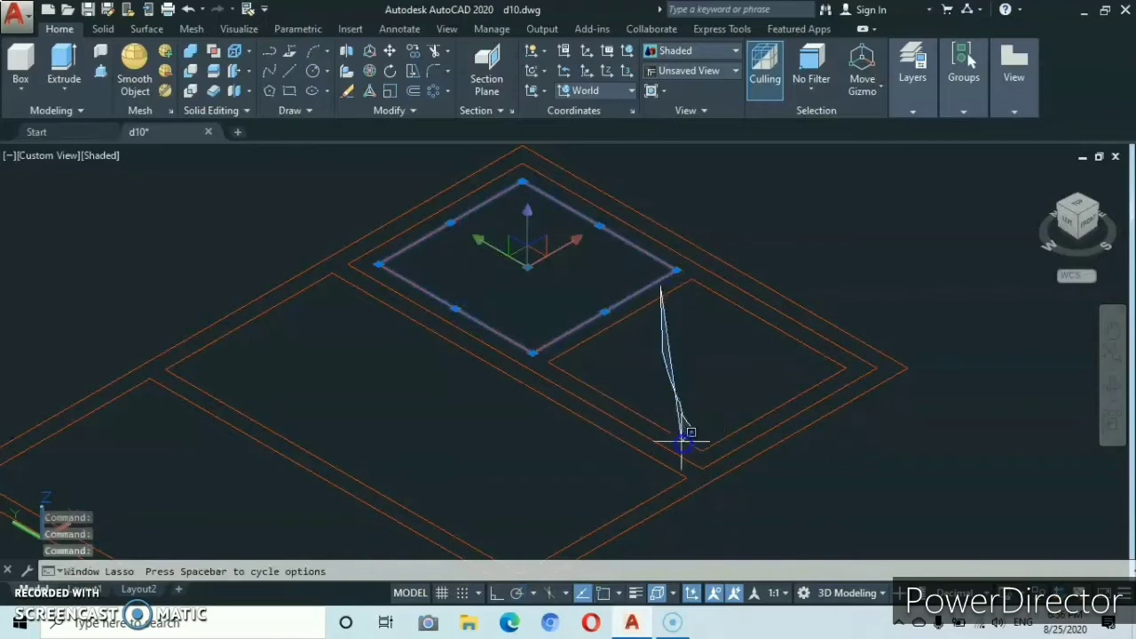
left_click_drag(673, 444, 690, 400)
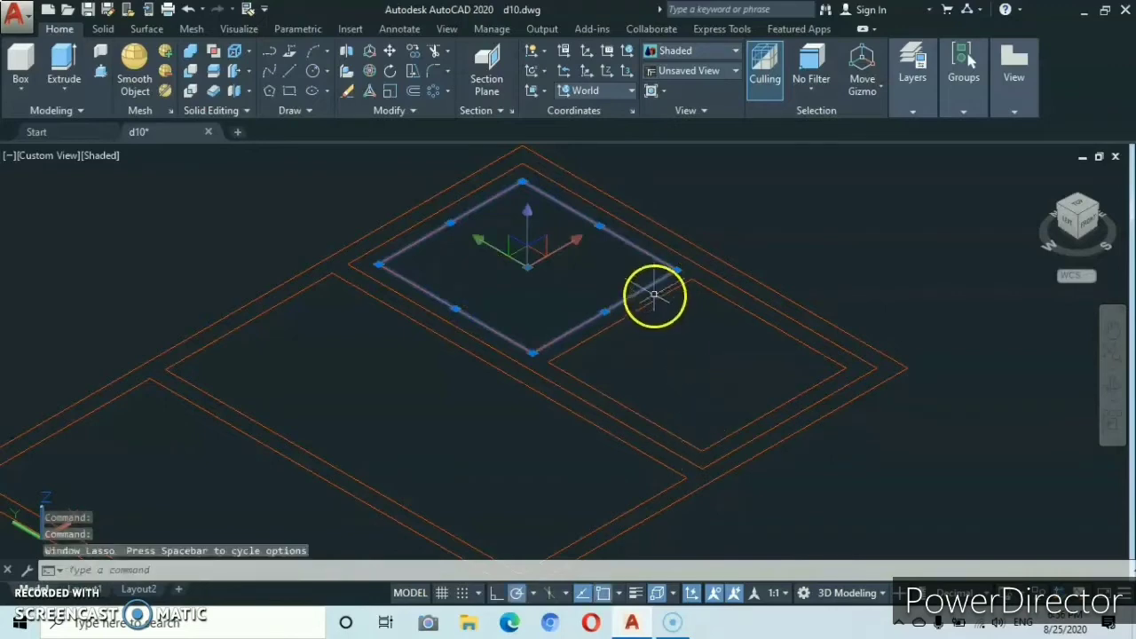
left_click(657, 299)
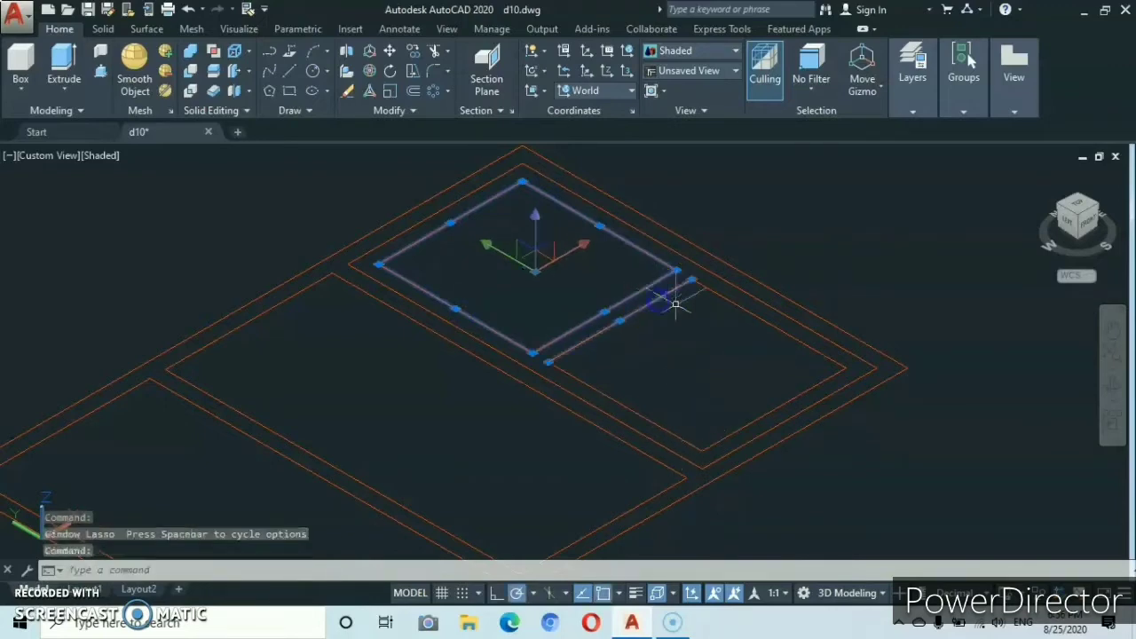
left_click(735, 304)
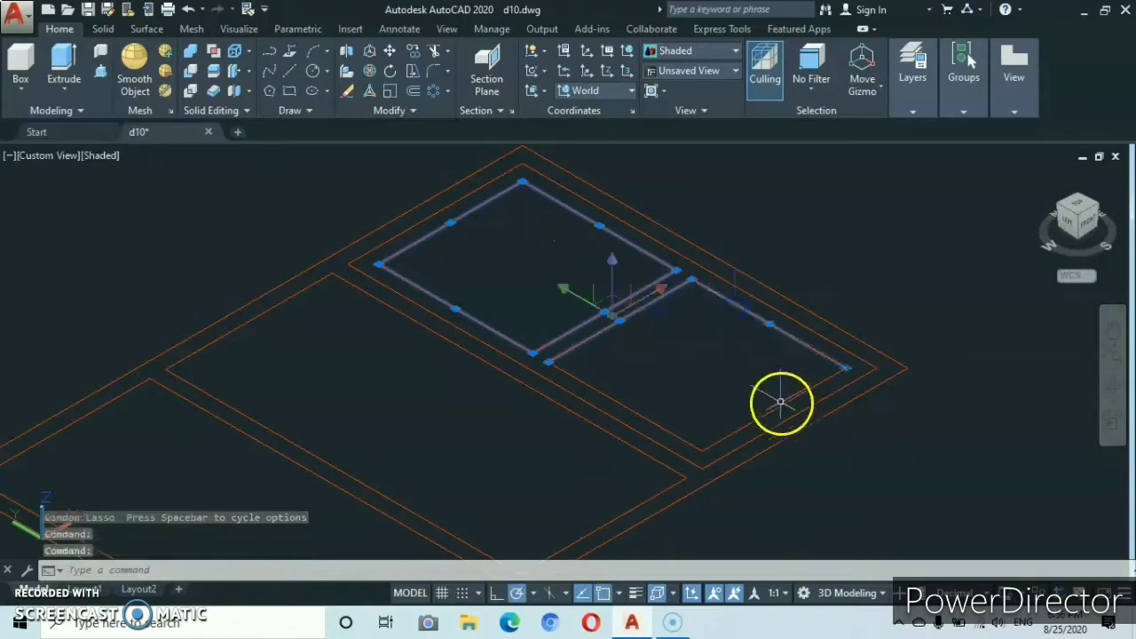
left_click(782, 404)
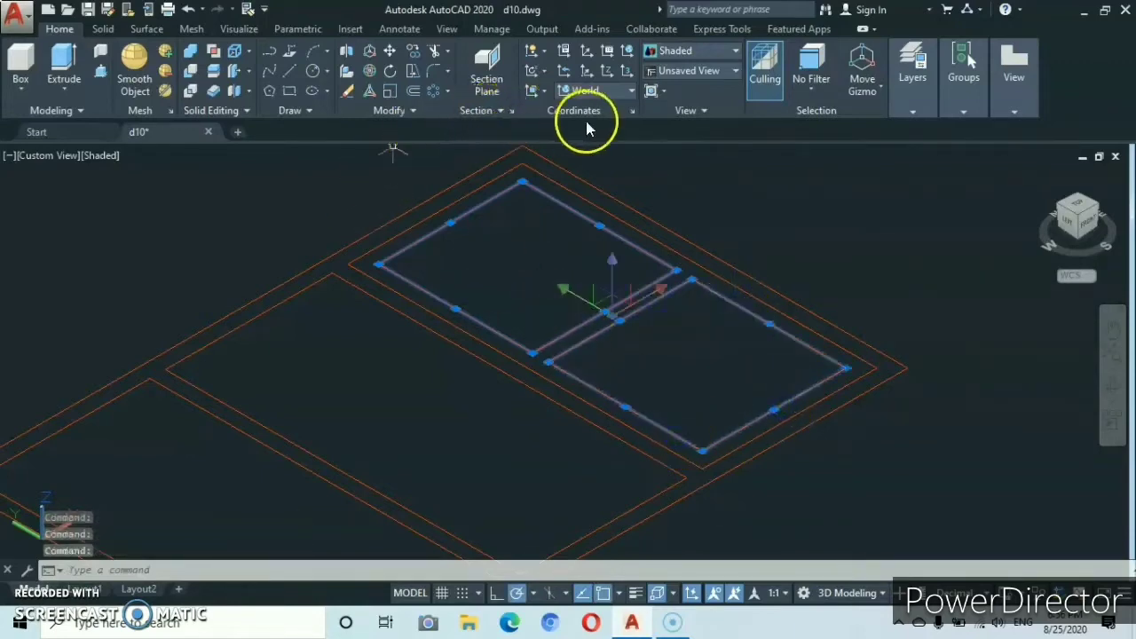
left_click(413, 111)
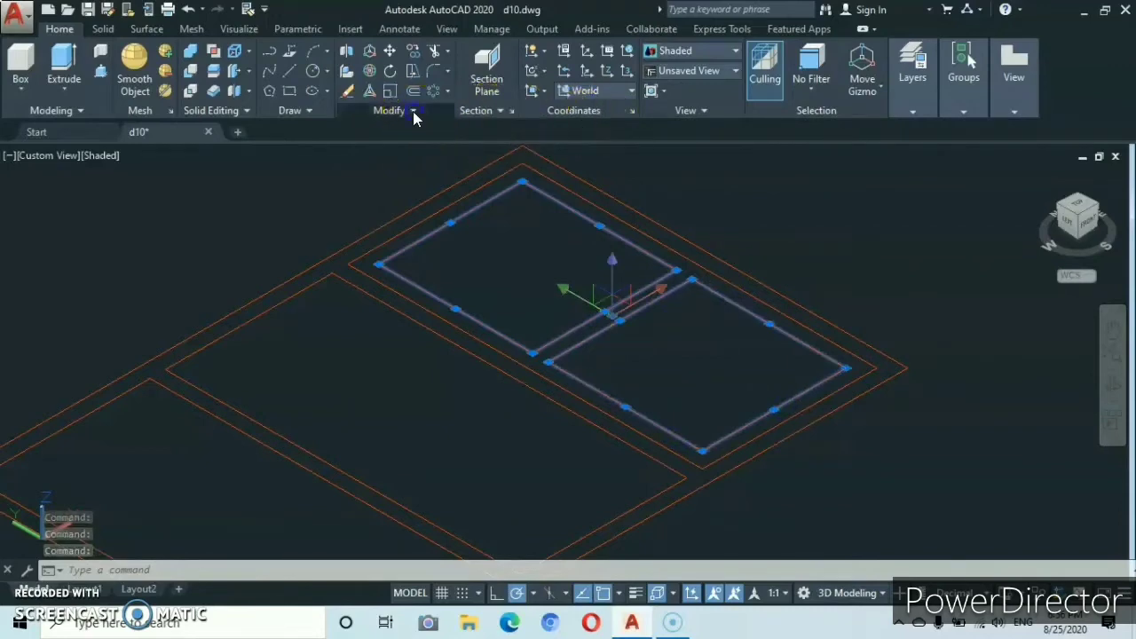
left_click(411, 151)
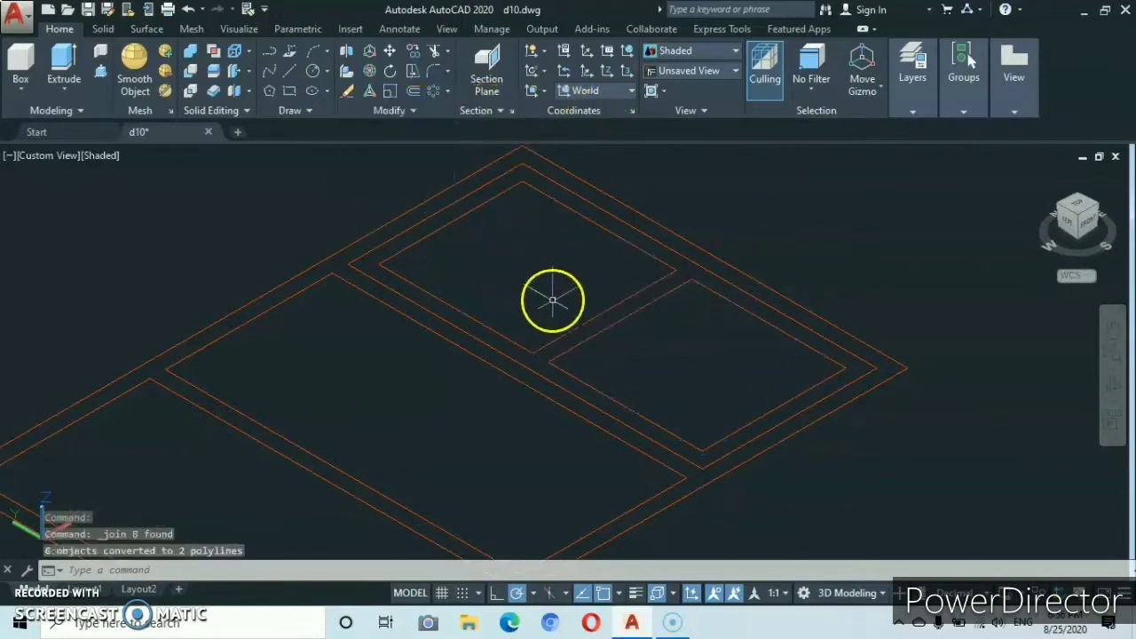
scroll(554, 298, "down", 2)
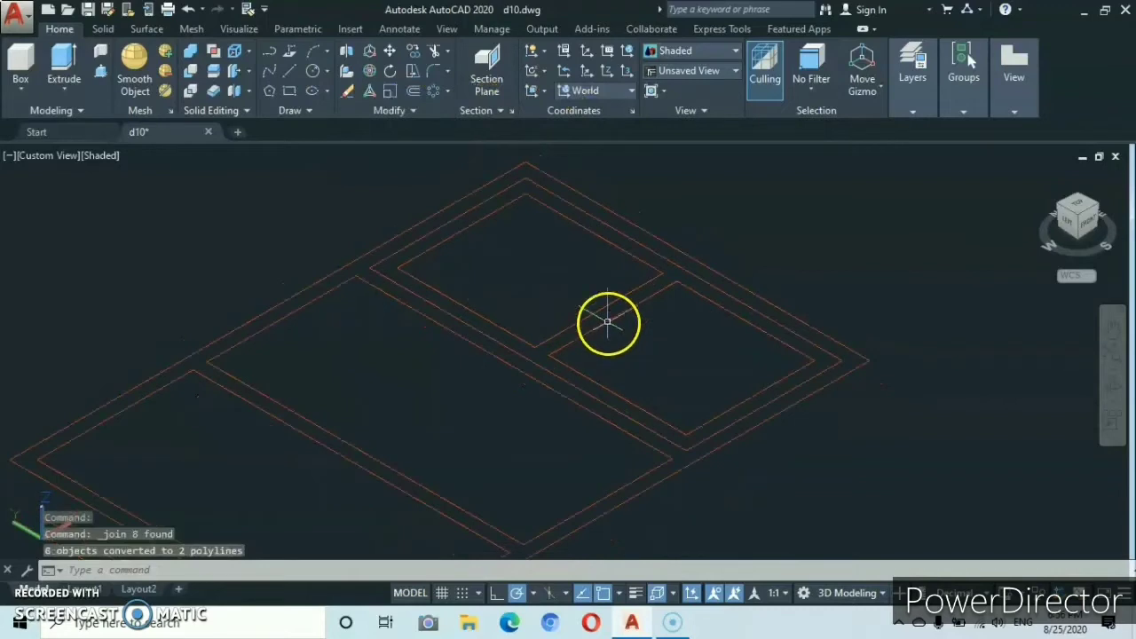
left_click(607, 323)
key("Escape")
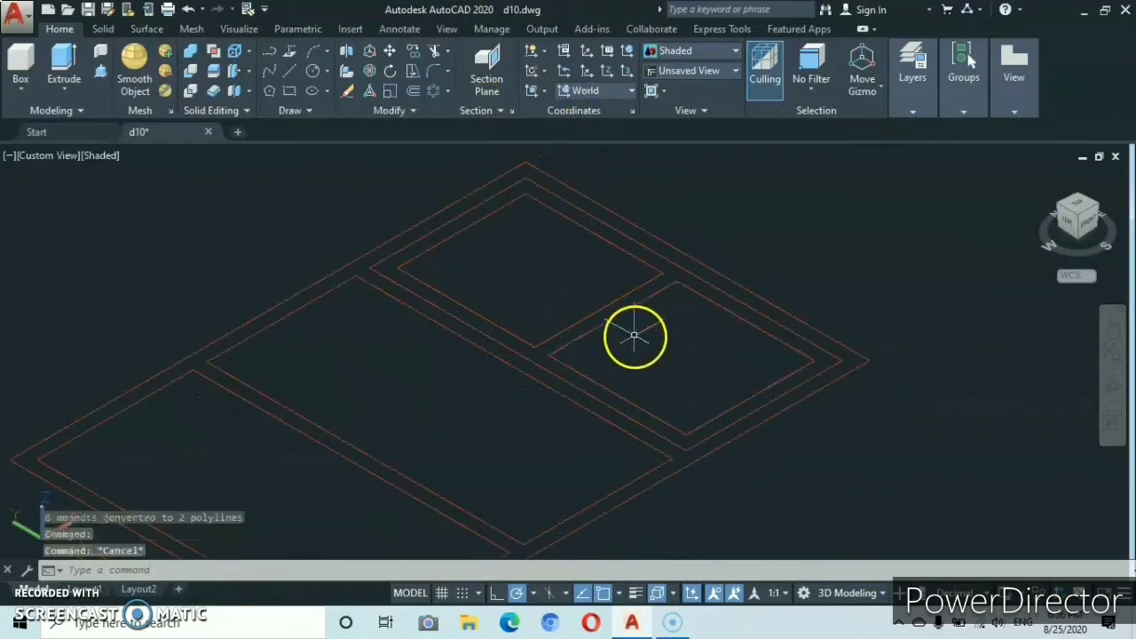
Make w.s the current layer.
scroll(635, 336, "down", 3)
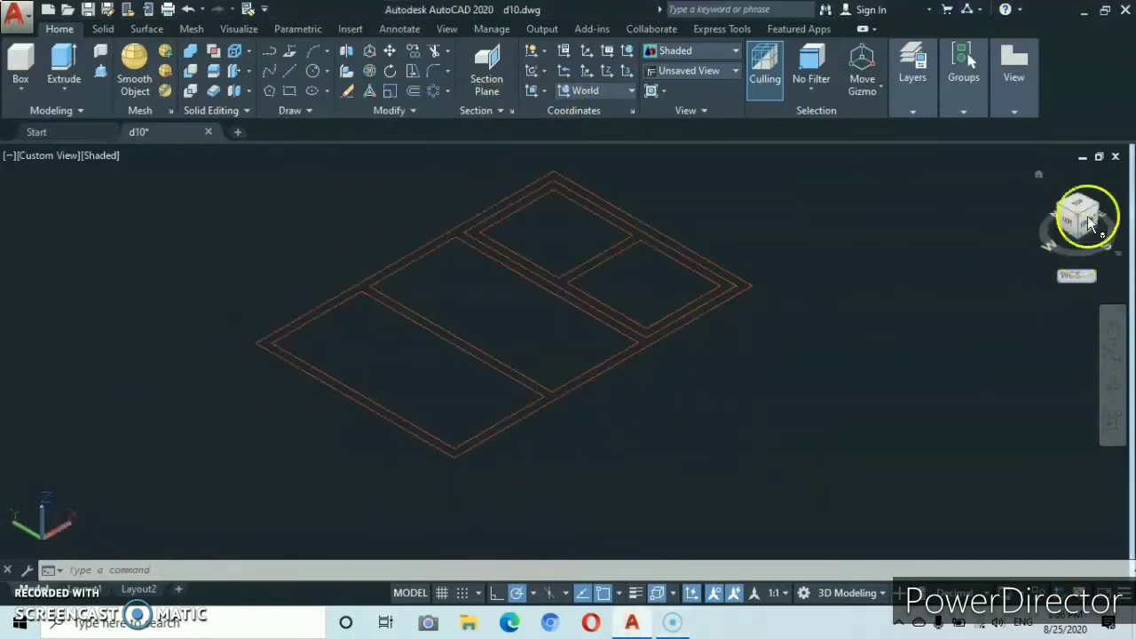
left_click(909, 113)
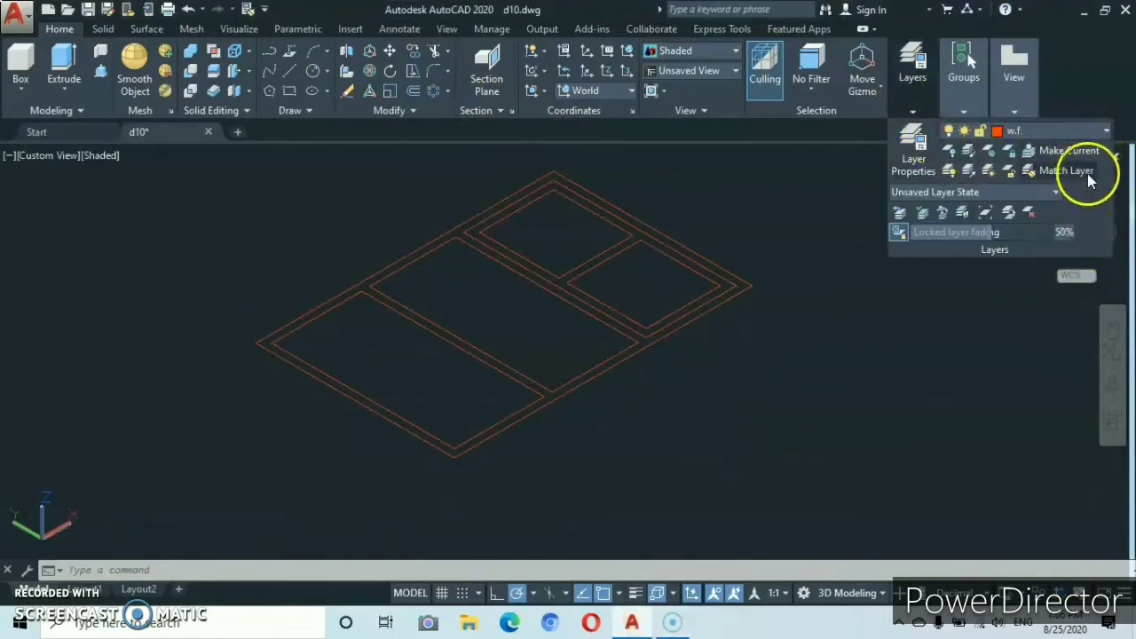
left_click(1106, 132)
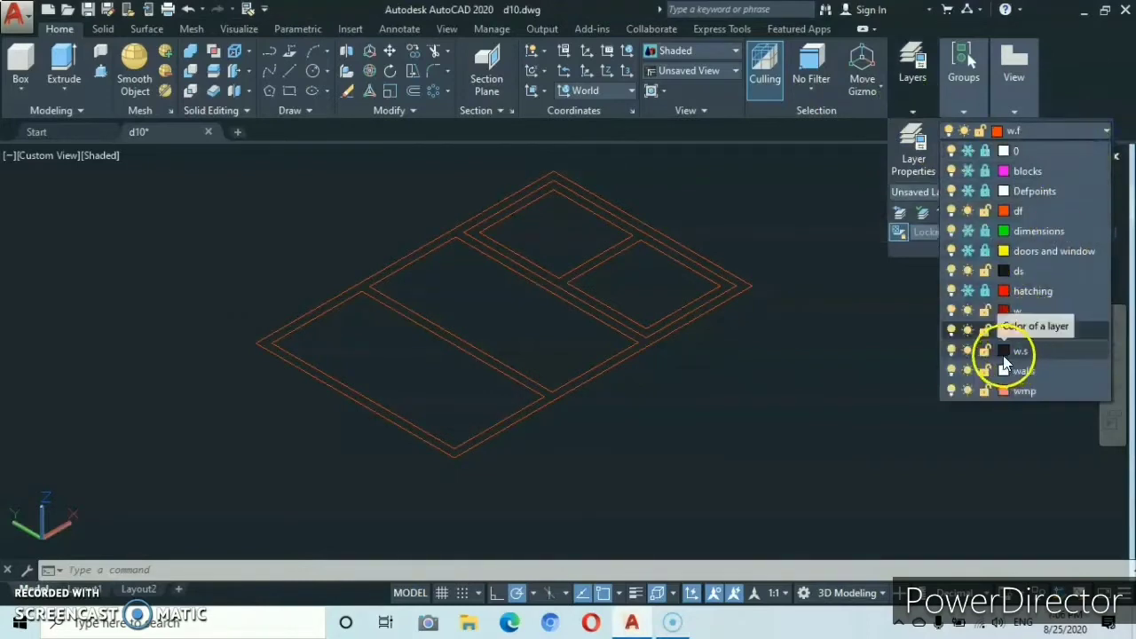
left_click(1040, 352)
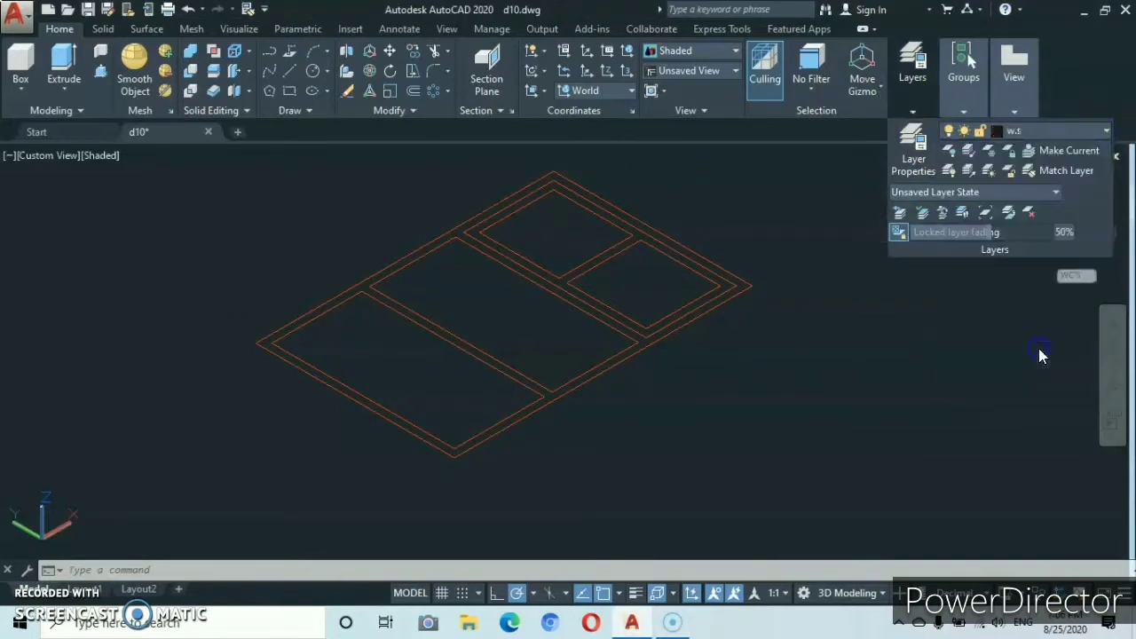
Presspull the end pane's sash and crossbar area to a height of 2.5.
left_click(101, 76)
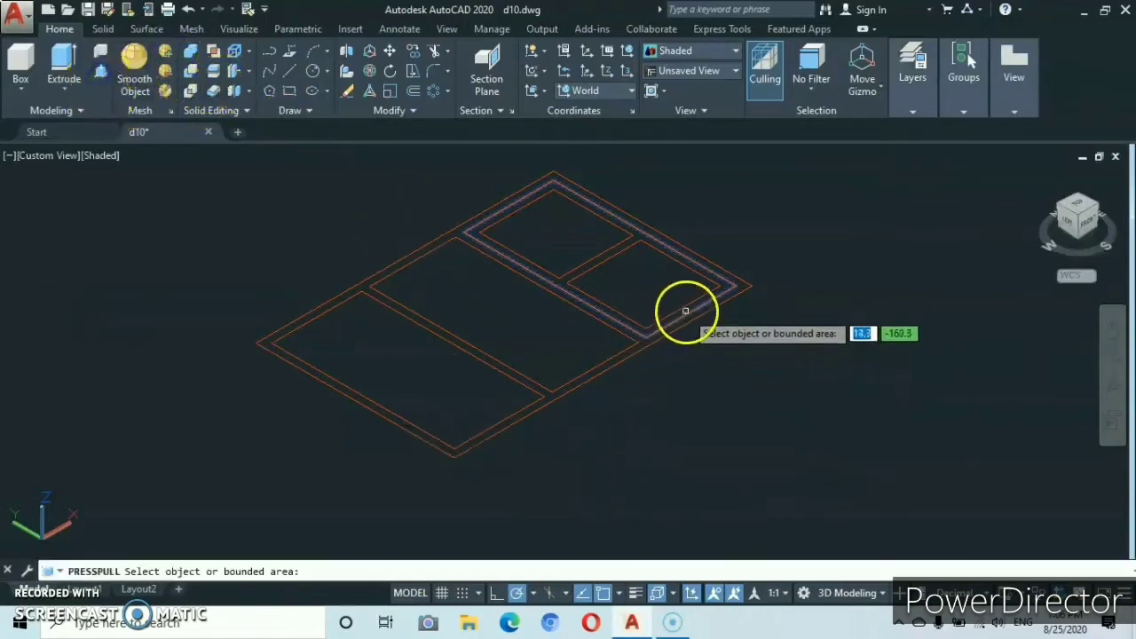
scroll(685, 311, "up", 4)
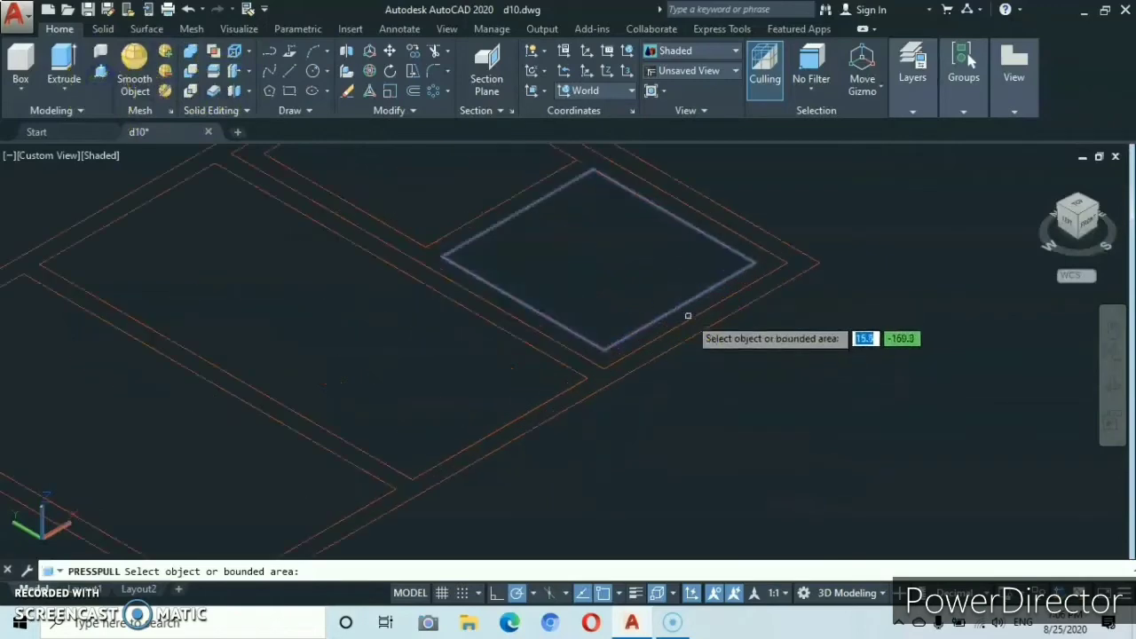
left_click_drag(684, 317, 659, 327)
left_click(659, 326)
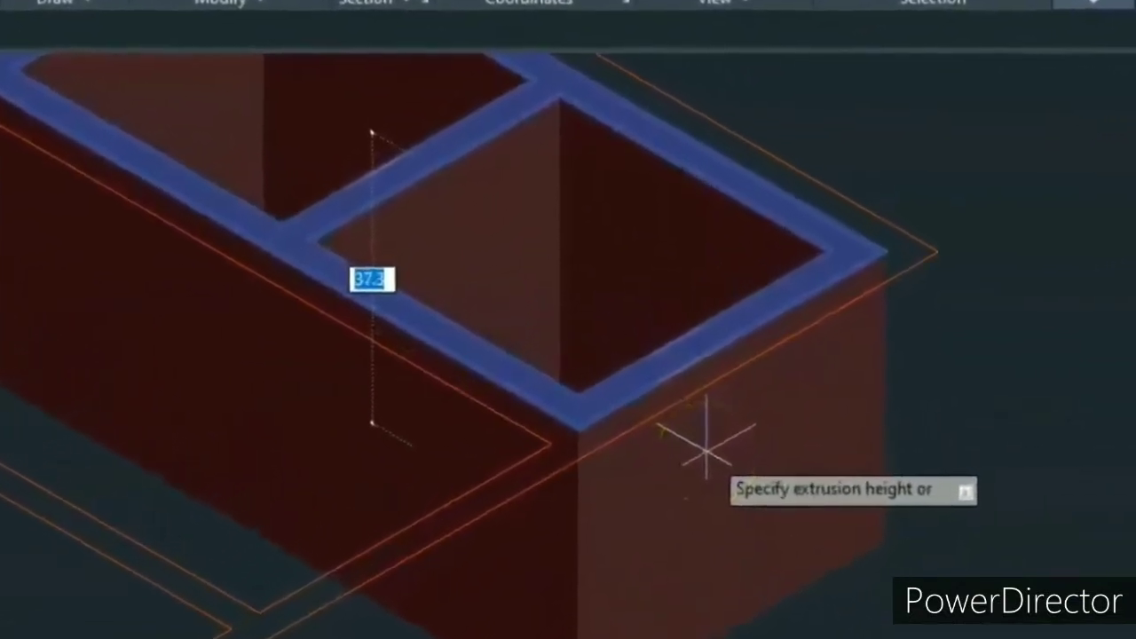
type("2.5")
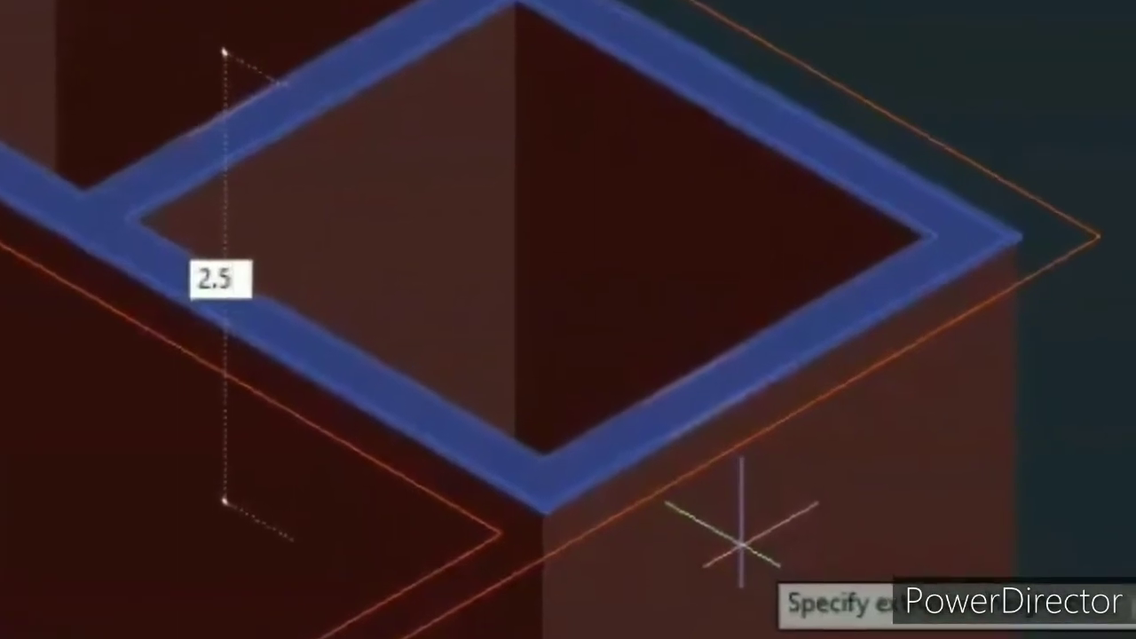
key("Return")
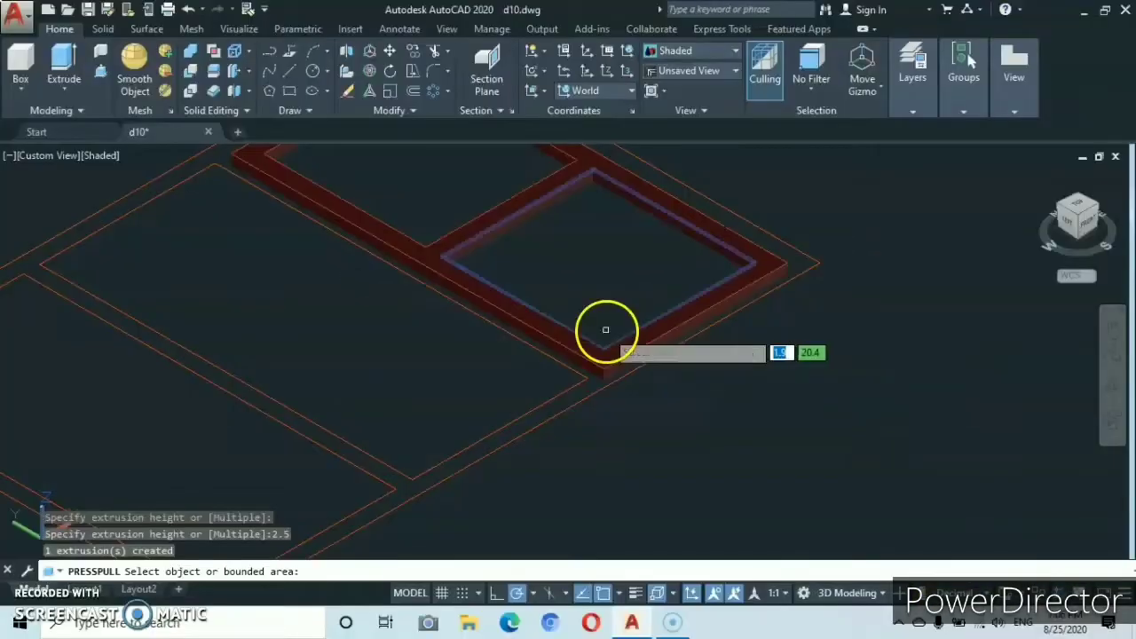
scroll(604, 325, "down", 4)
middle_click_drag(483, 310, 534, 364)
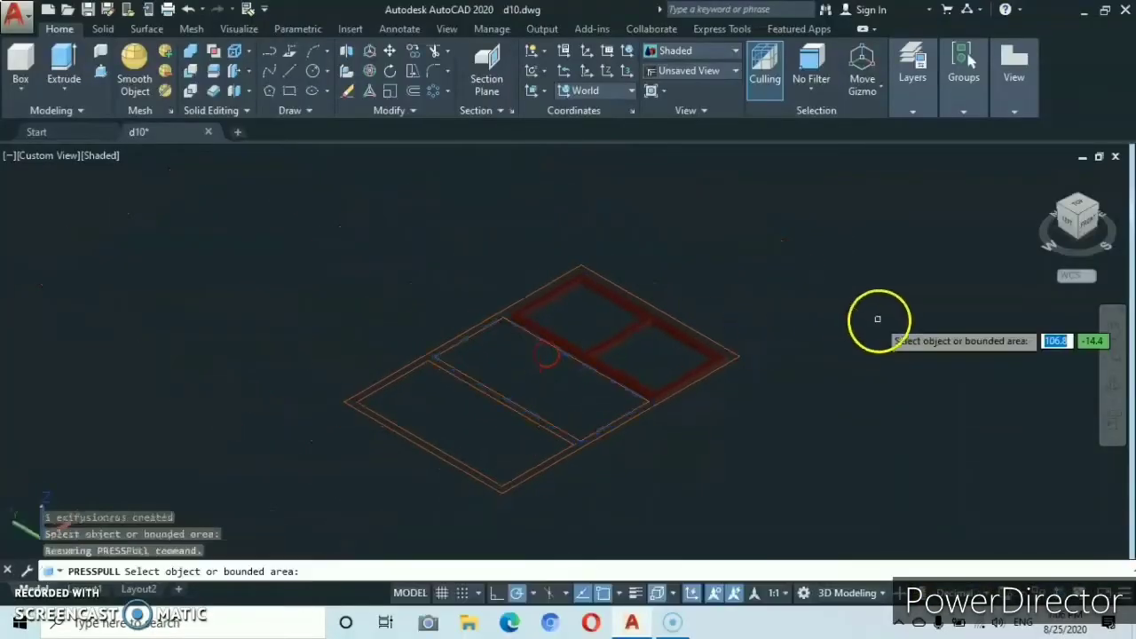
key("Return")
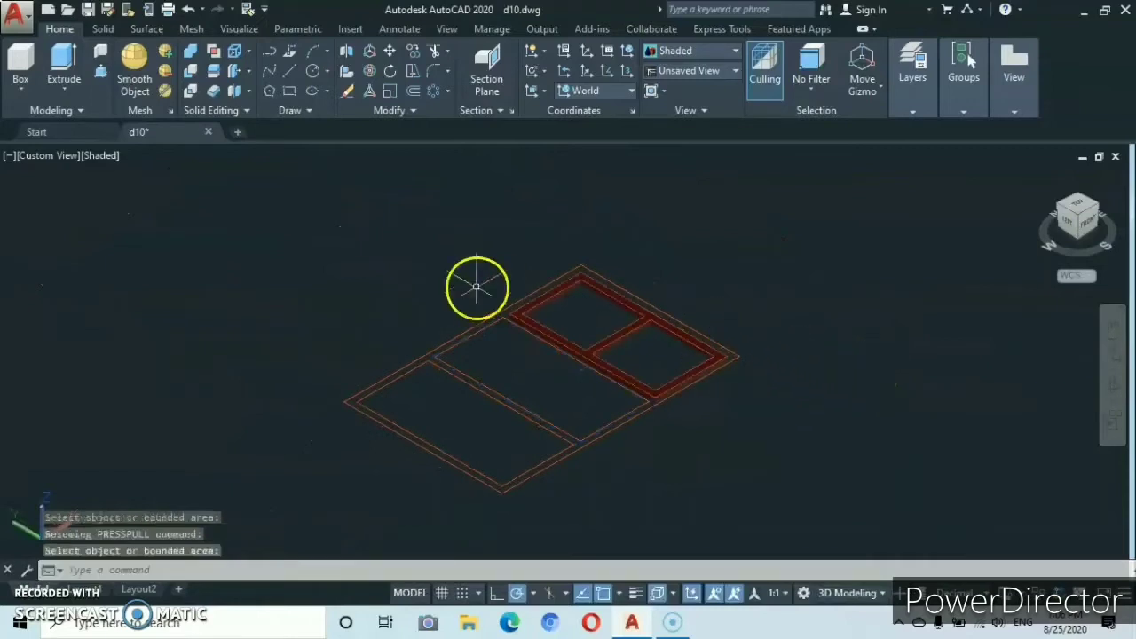
scroll(593, 330, "up", 2)
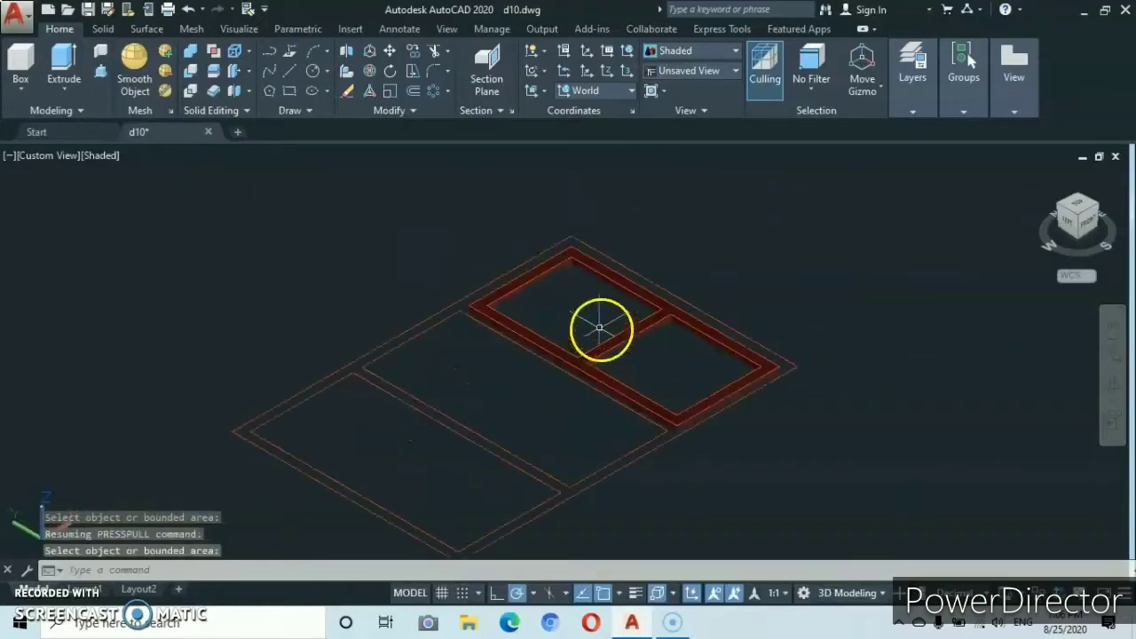
Copy the end pane's solid sash by its outer corner into the matching corners of the other two window panes.
left_click(577, 251)
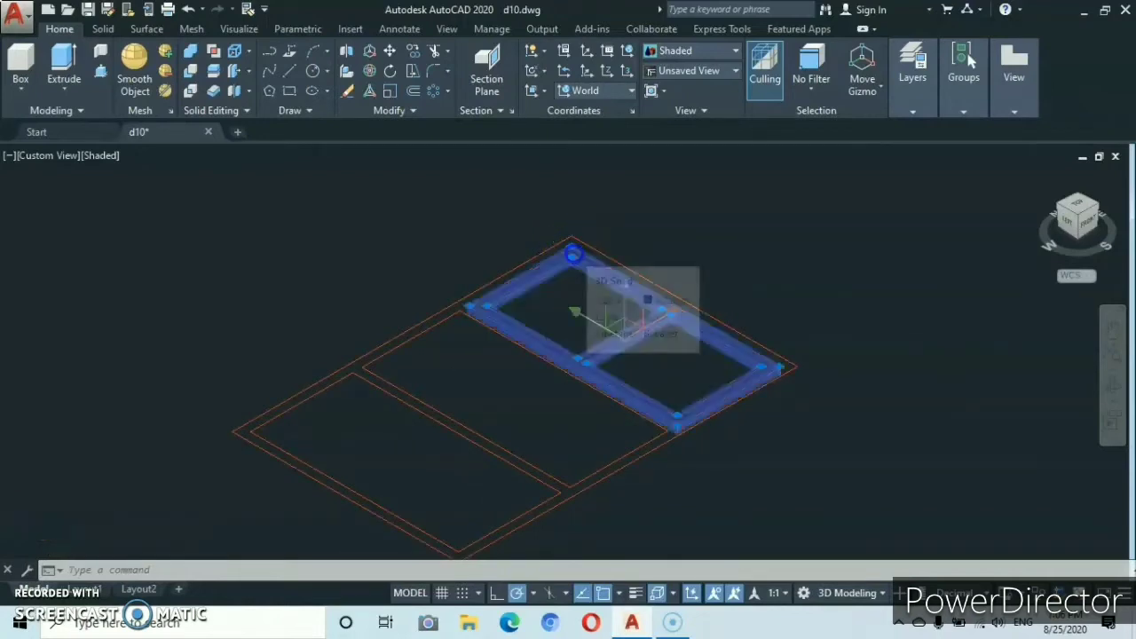
left_click(817, 359)
right_click(828, 428)
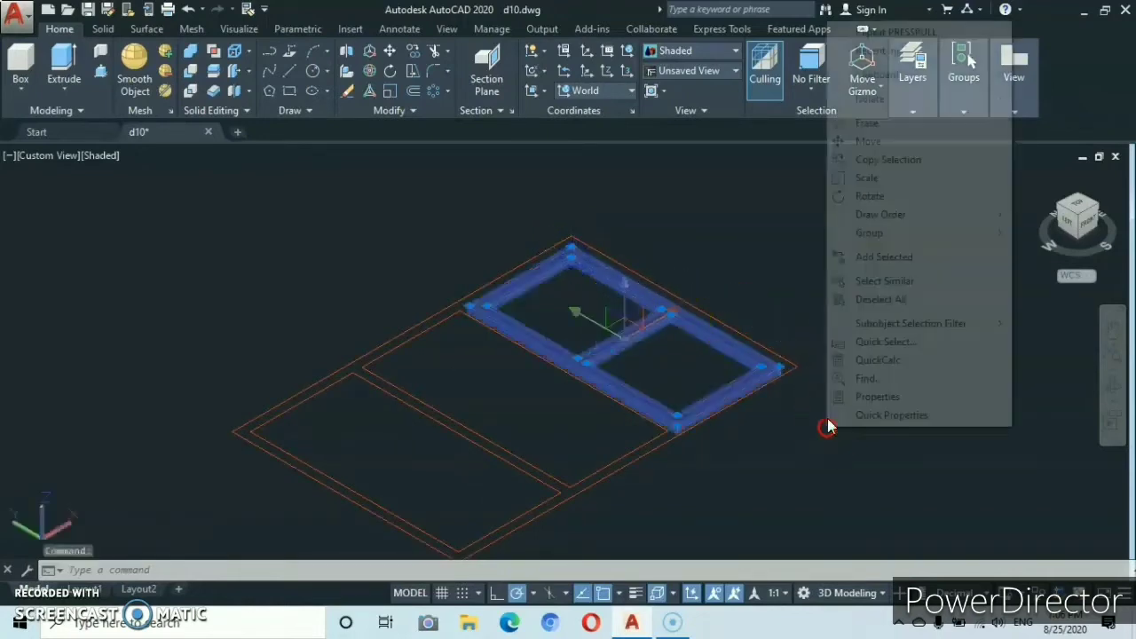
left_click(883, 160)
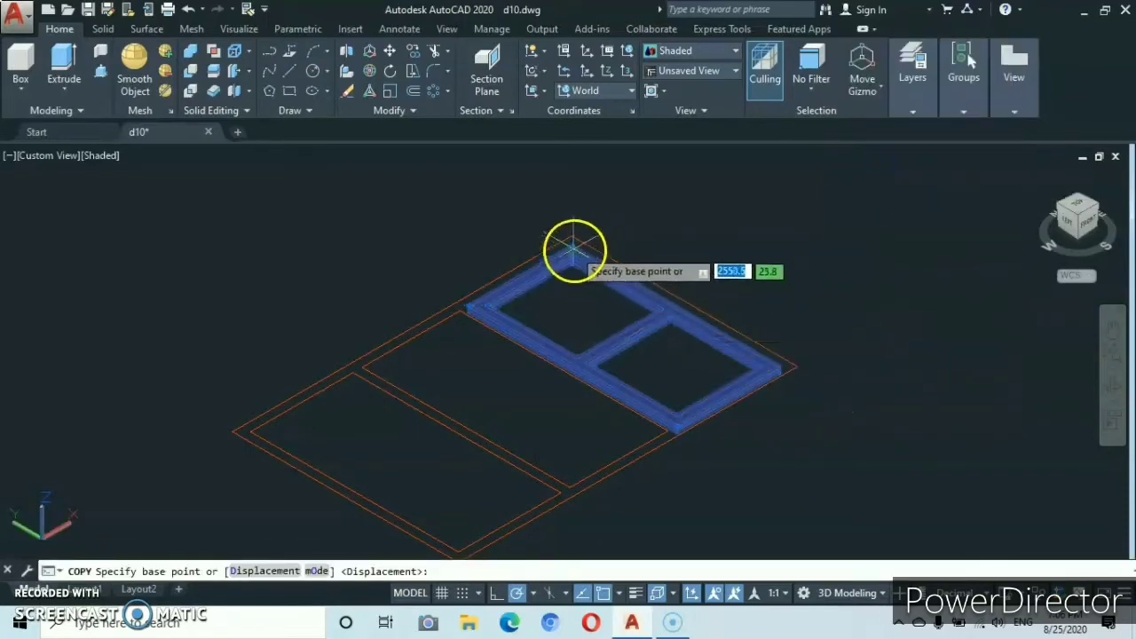
scroll(577, 249, "up", 2)
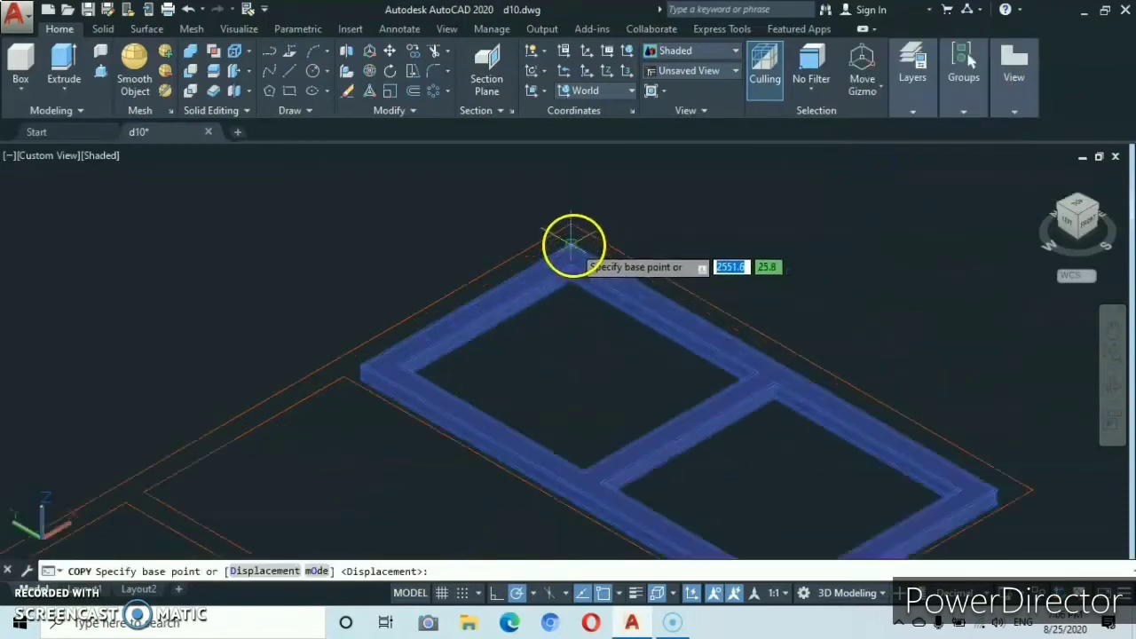
left_click(569, 244)
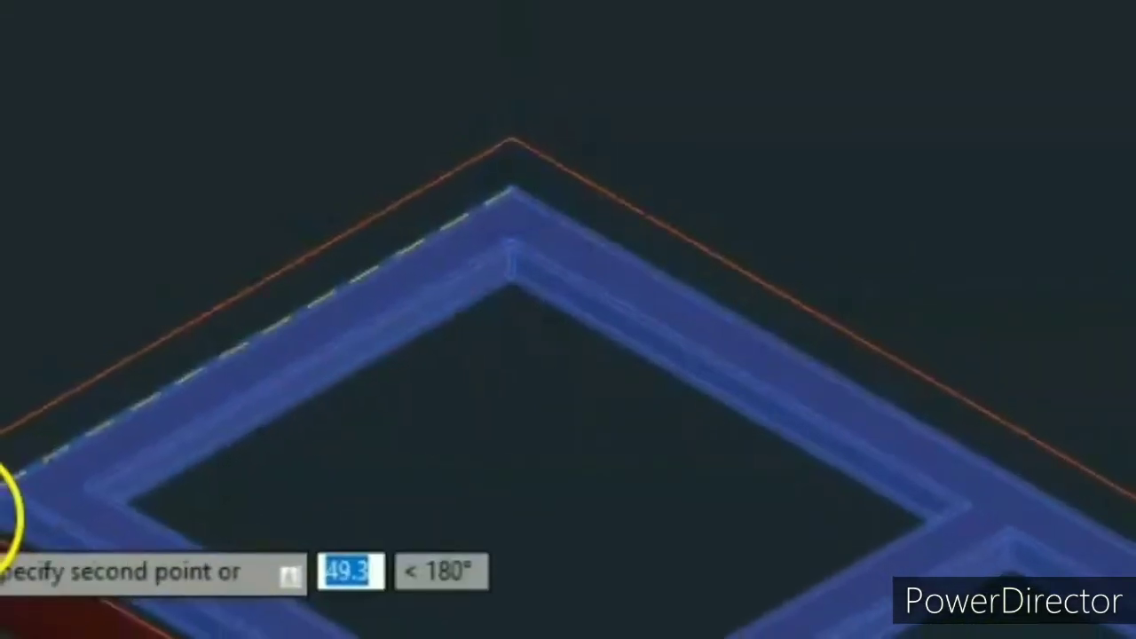
scroll(34, 480, "down", 2)
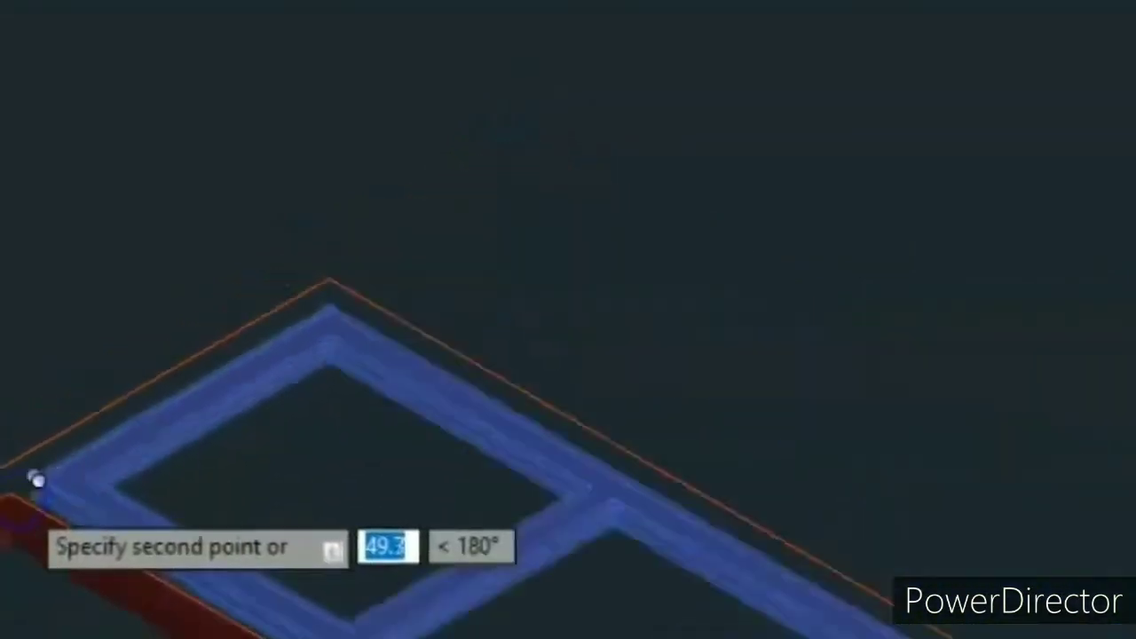
scroll(18, 499, "down", 2)
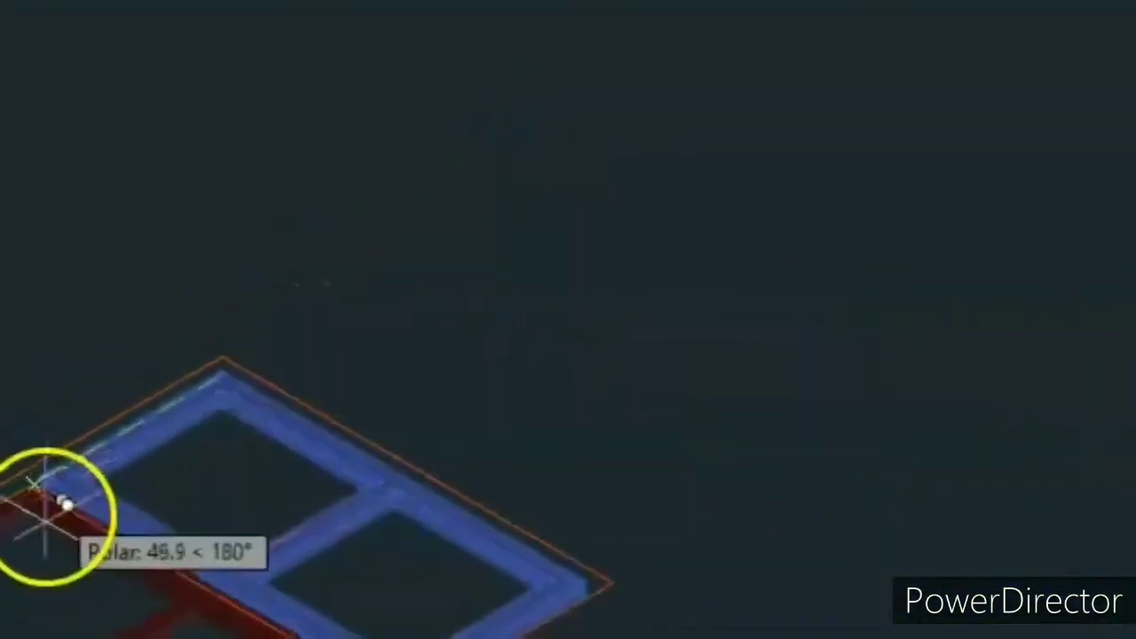
middle_click_drag(44, 549, 479, 318)
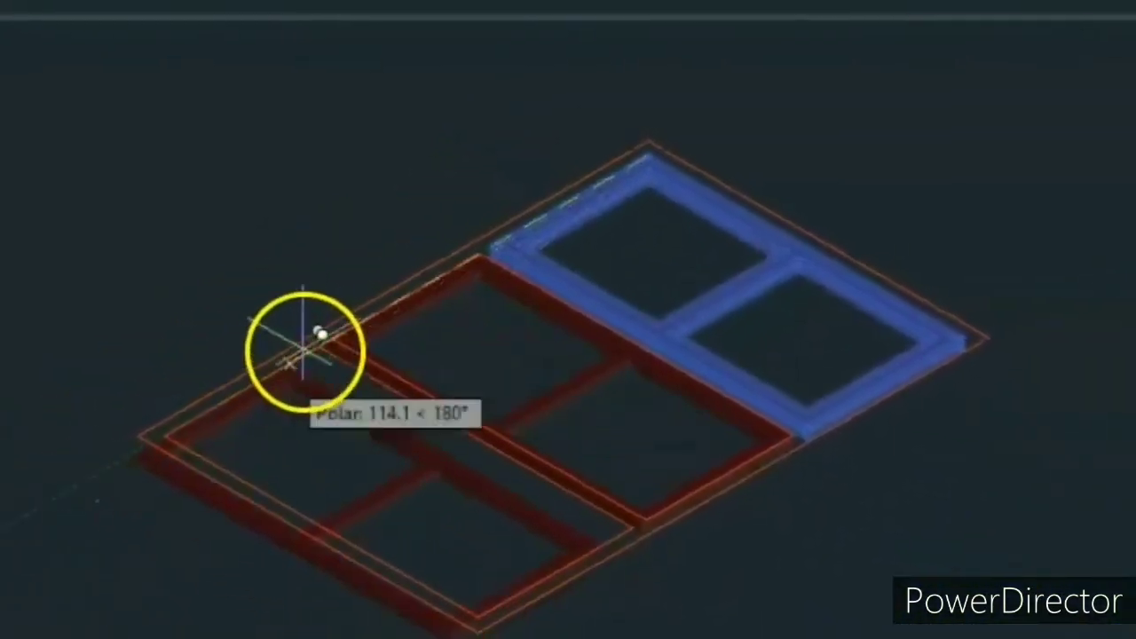
left_click(318, 348)
left_click(353, 339)
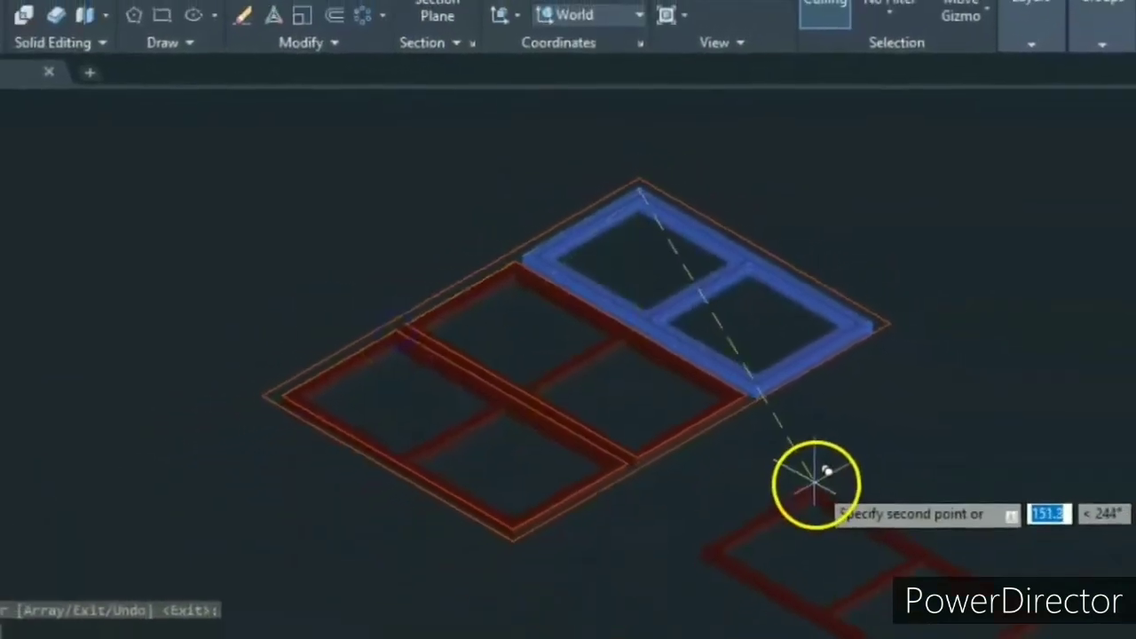
key("Escape")
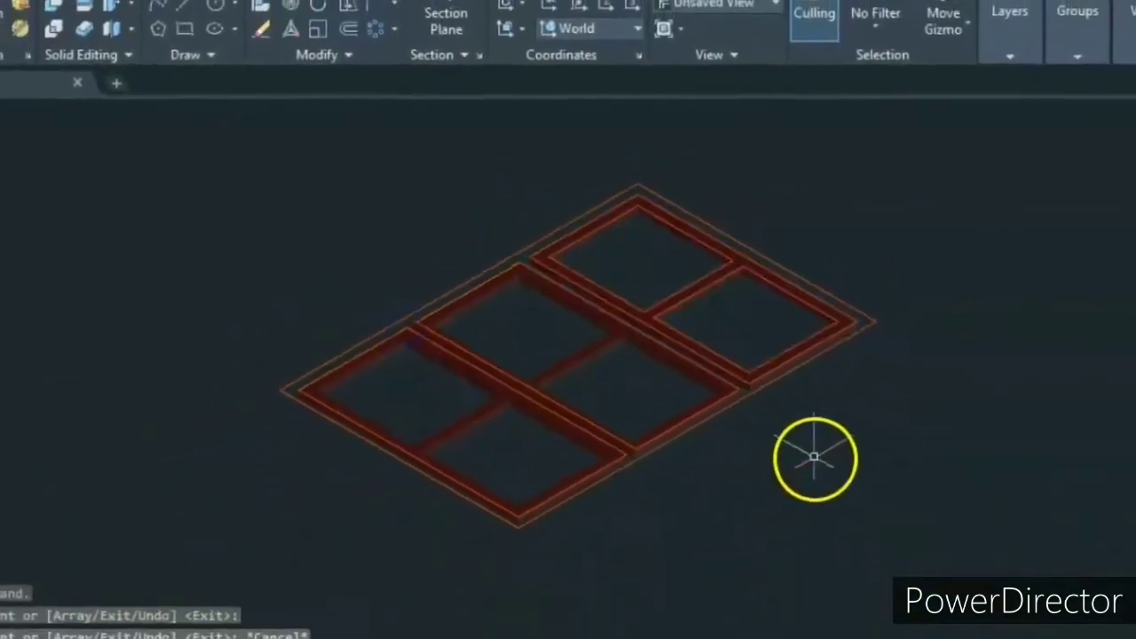
middle_click_drag(738, 322, 632, 368)
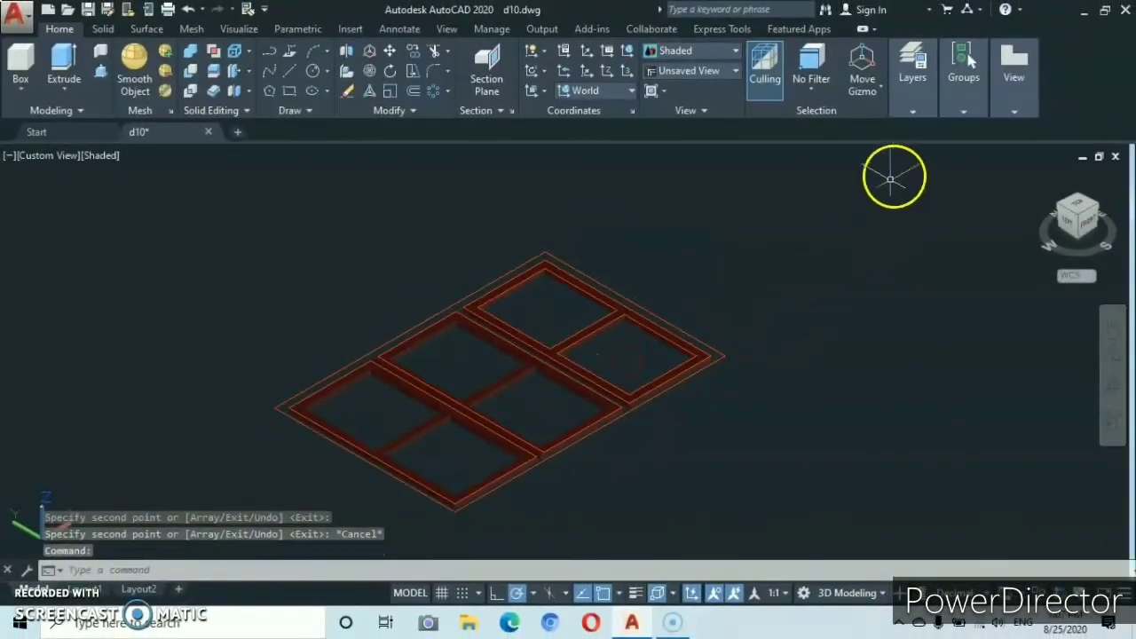
Make w.f the current layer.
left_click(965, 111)
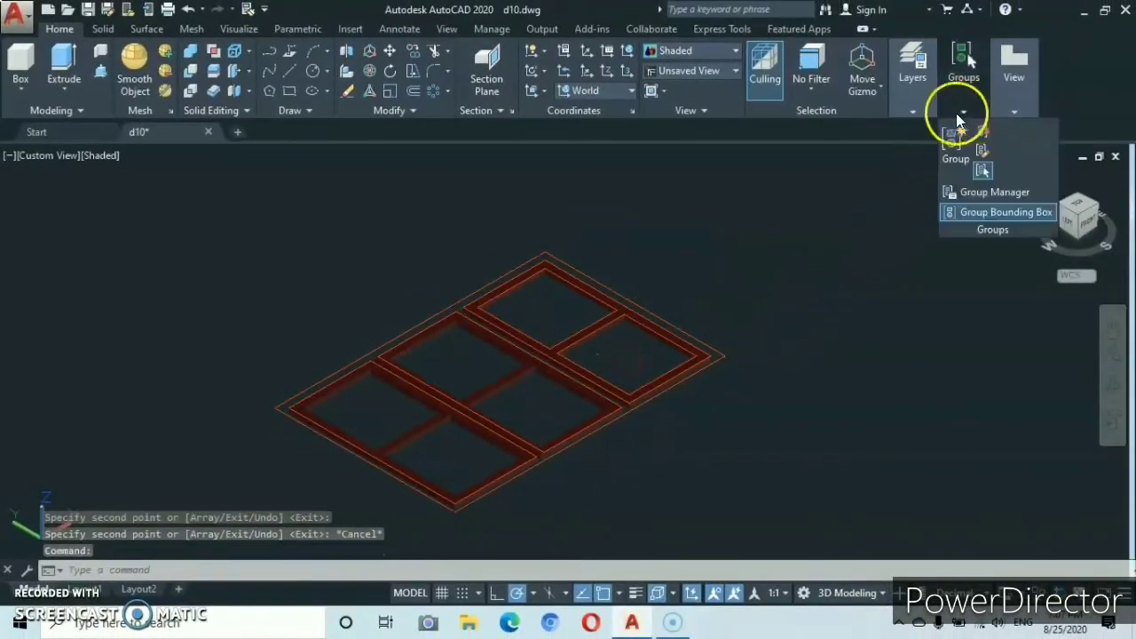
left_click(913, 113)
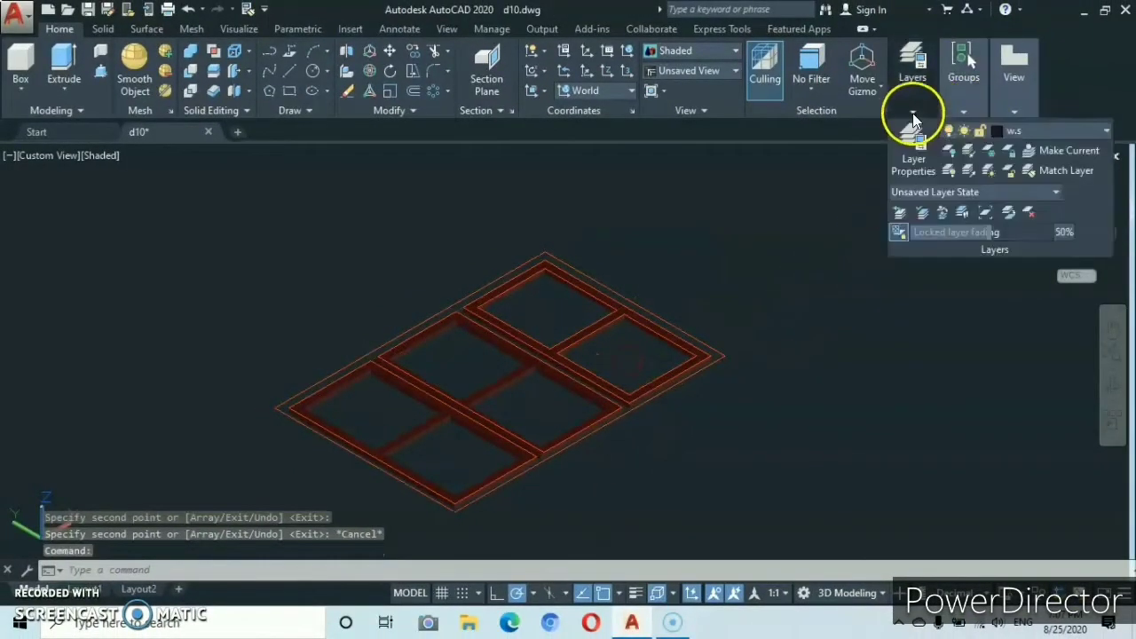
left_click(1105, 131)
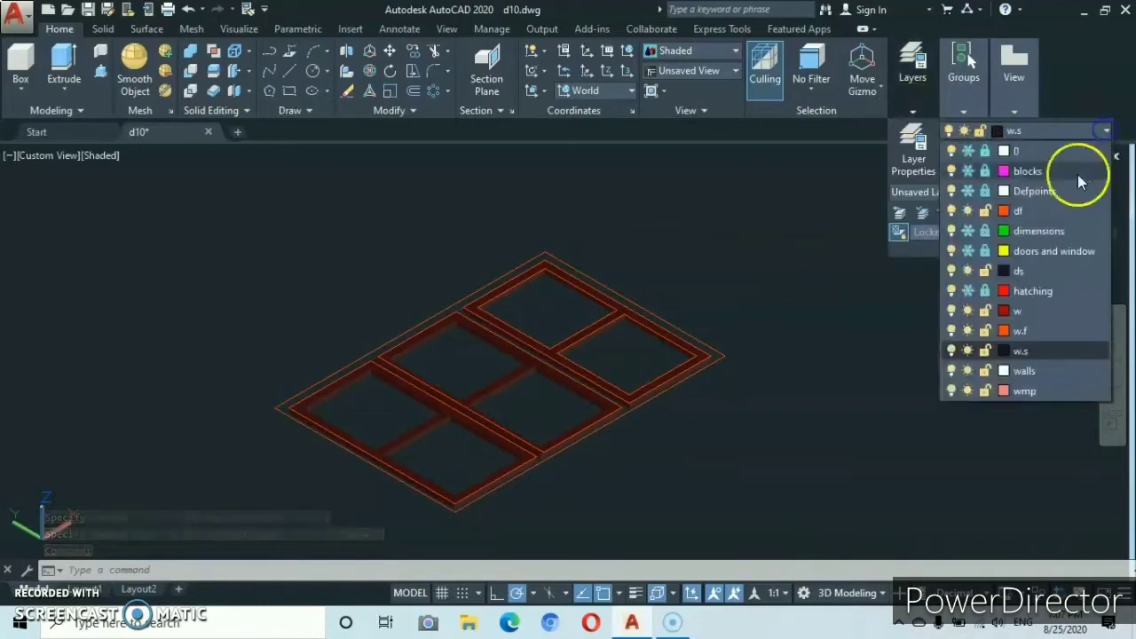
left_click(1030, 330)
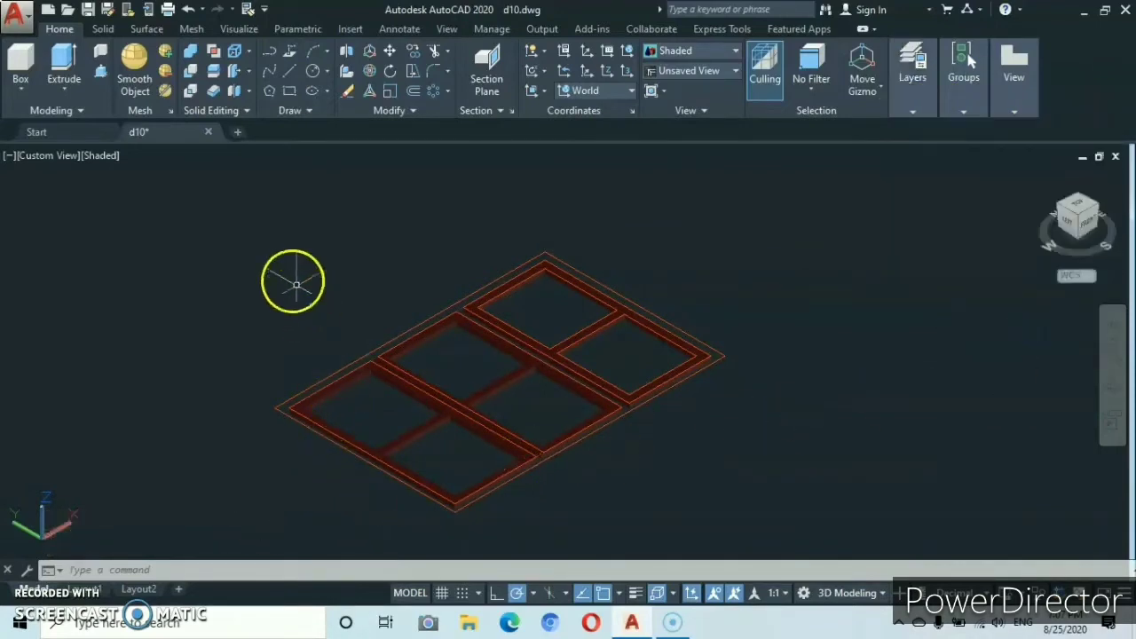
Presspull the window frame area around the three sashes downward to a height of 8.
left_click(98, 78)
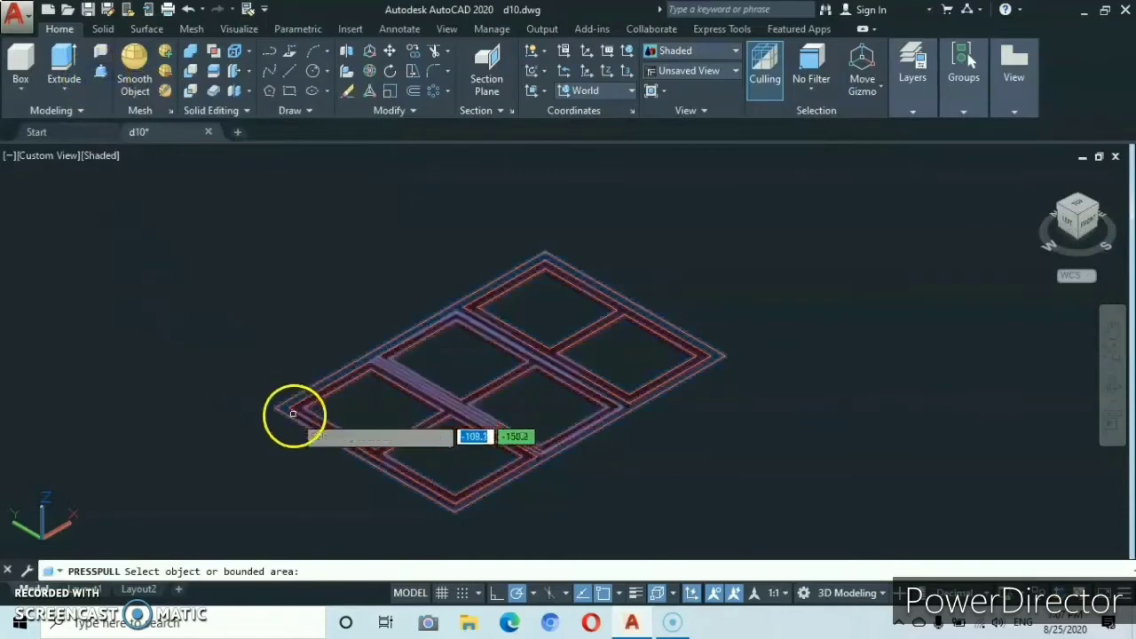
scroll(293, 414, "up", 4)
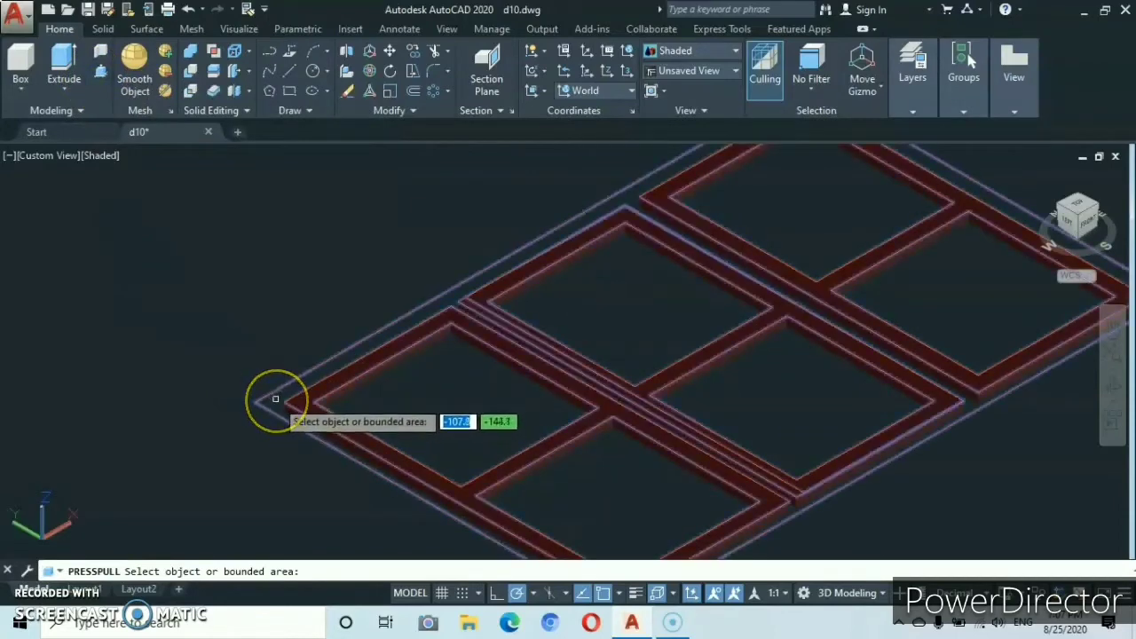
left_click(275, 399)
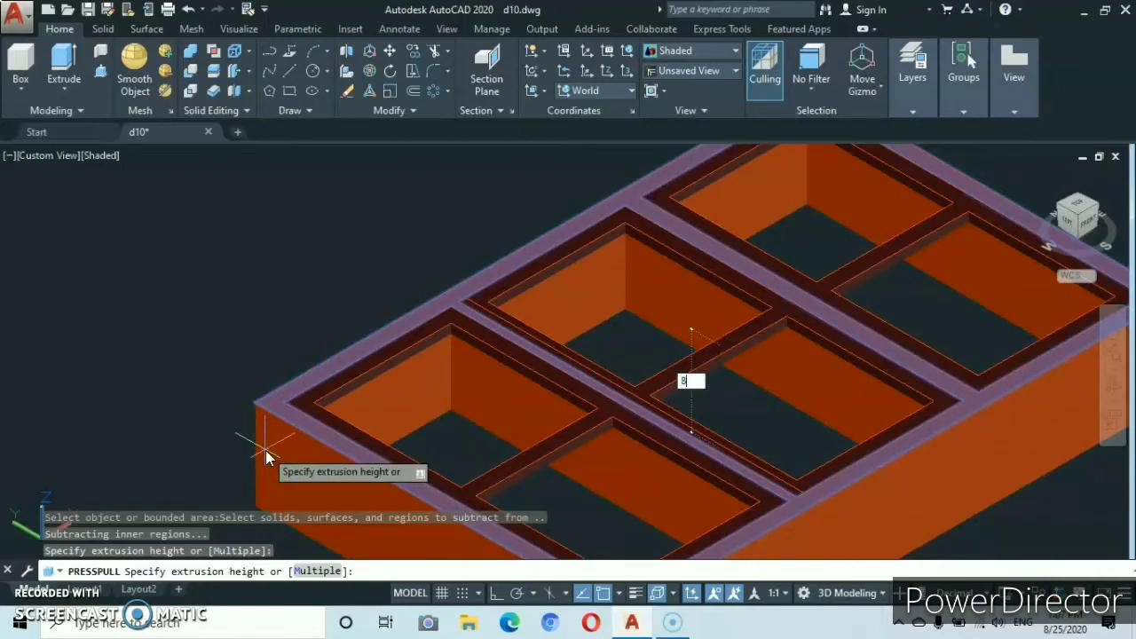
key("Return")
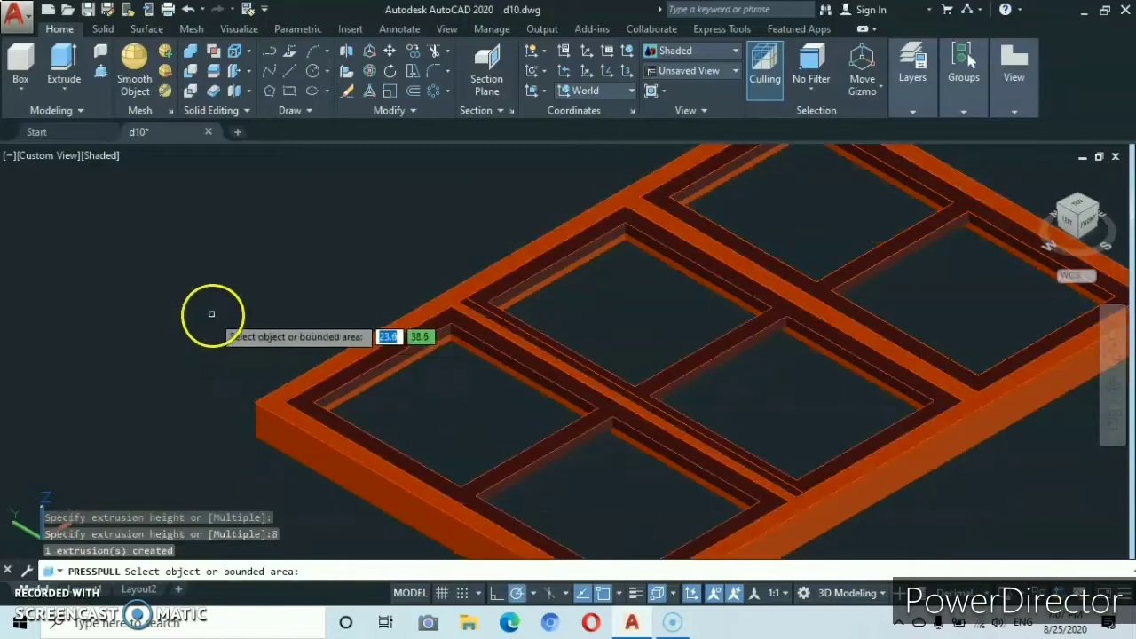
key("Escape")
scroll(219, 313, "down", 4)
scroll(350, 386, "up", 2)
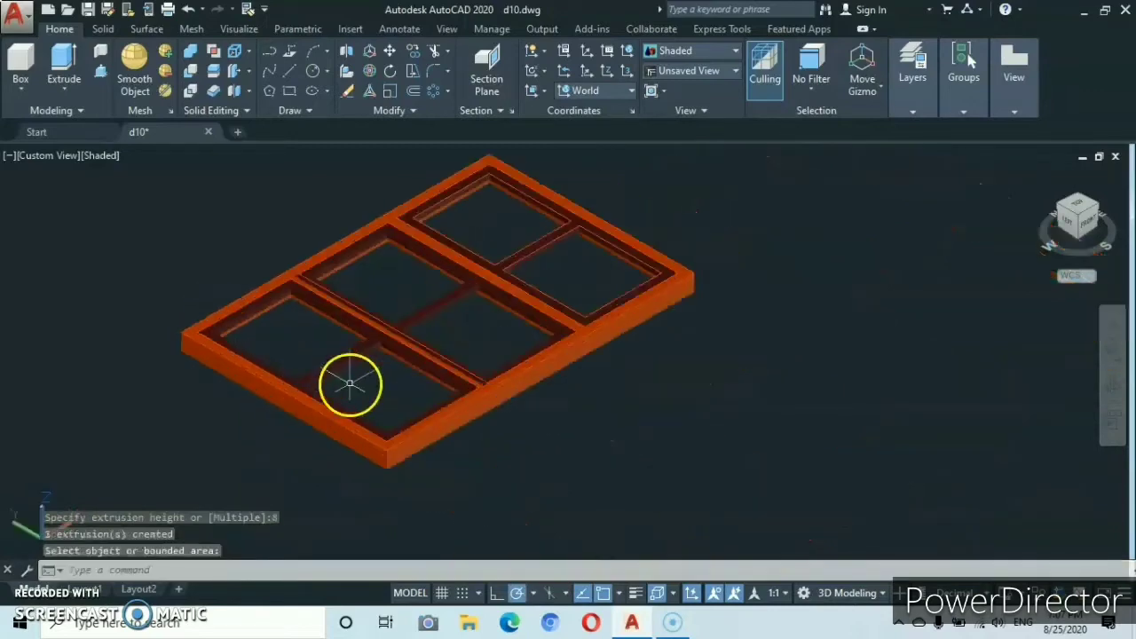
middle_click_drag(350, 385, 406, 376)
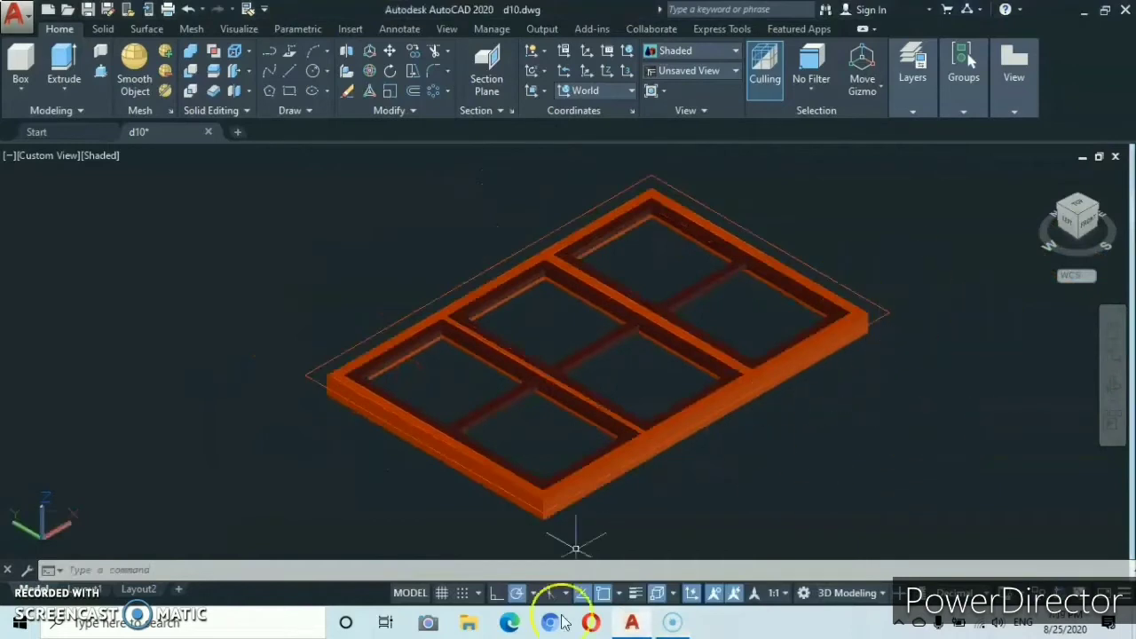
Make wmp the current layer.
left_click(915, 114)
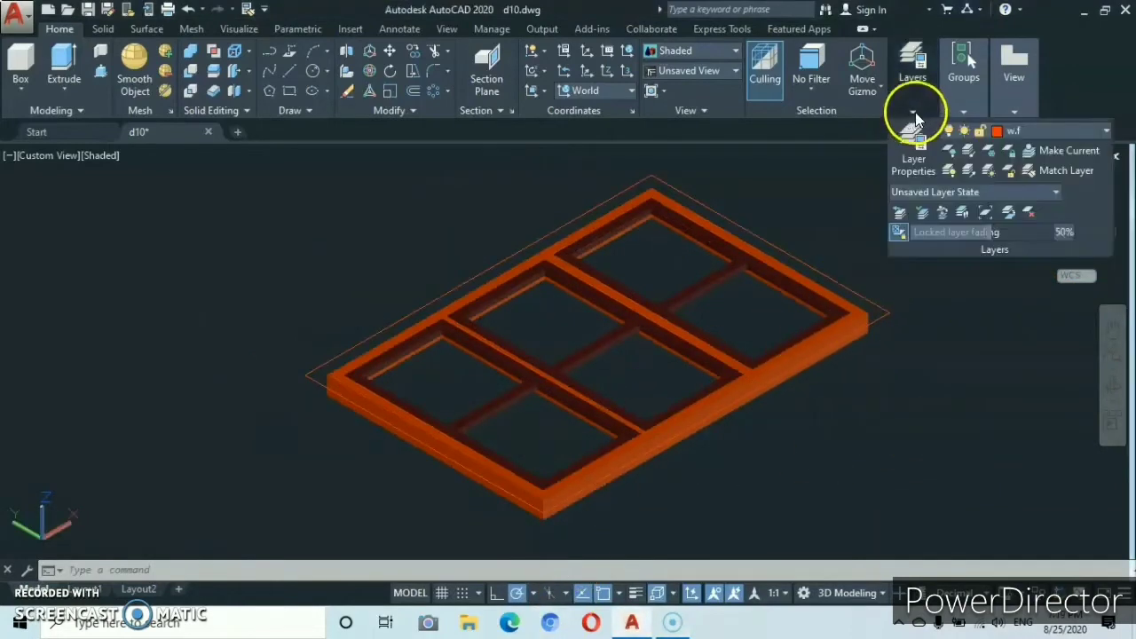
left_click(1106, 131)
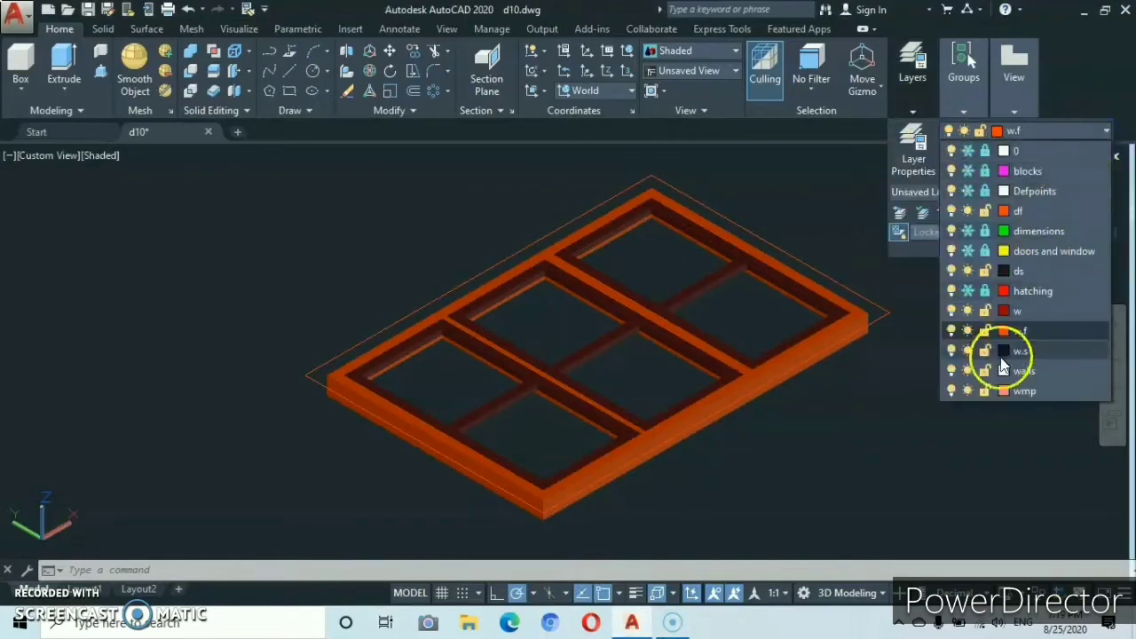
left_click(1018, 391)
left_click(622, 528)
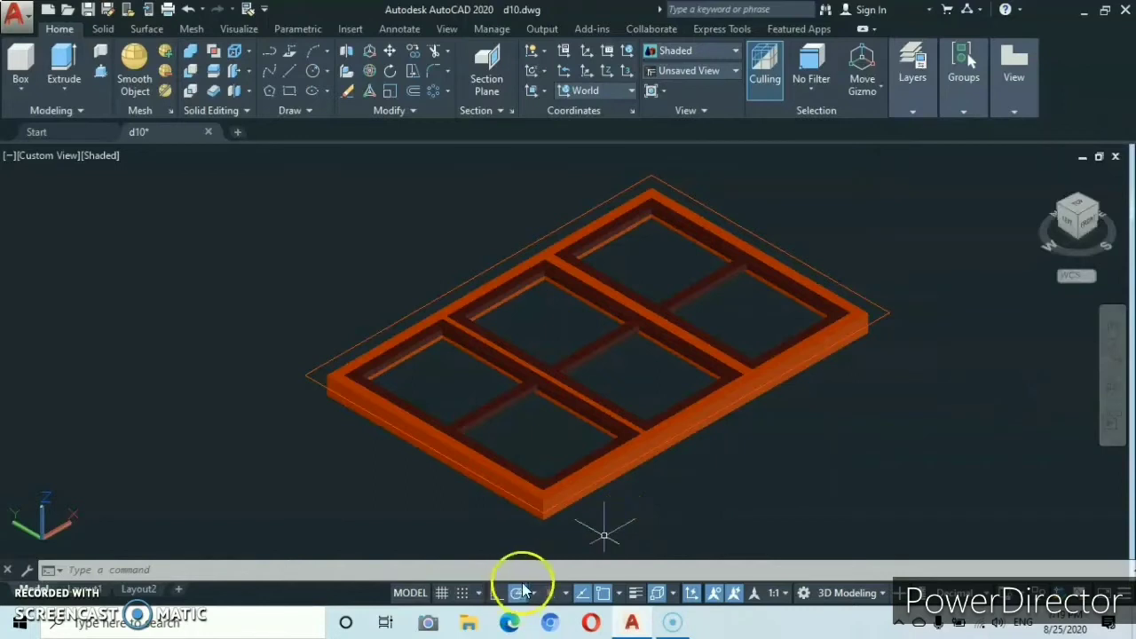
Draw a rectangle across all three panes, from the end sash's inner corner to the diagonally opposite inner corner of the window.
left_click(287, 92)
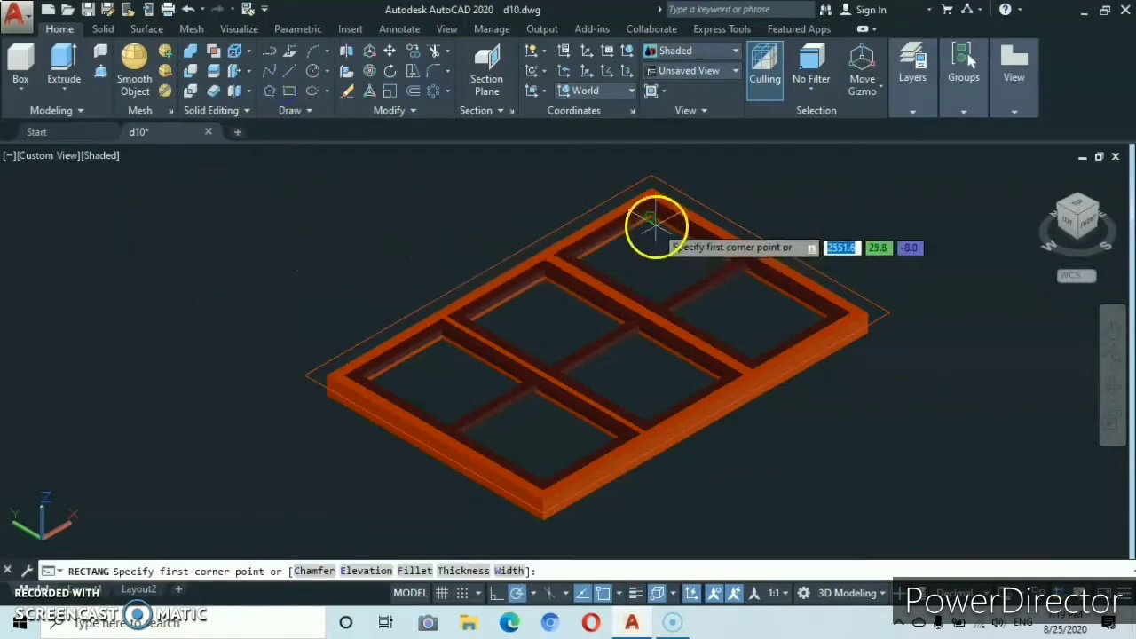
scroll(653, 216, "up", 3)
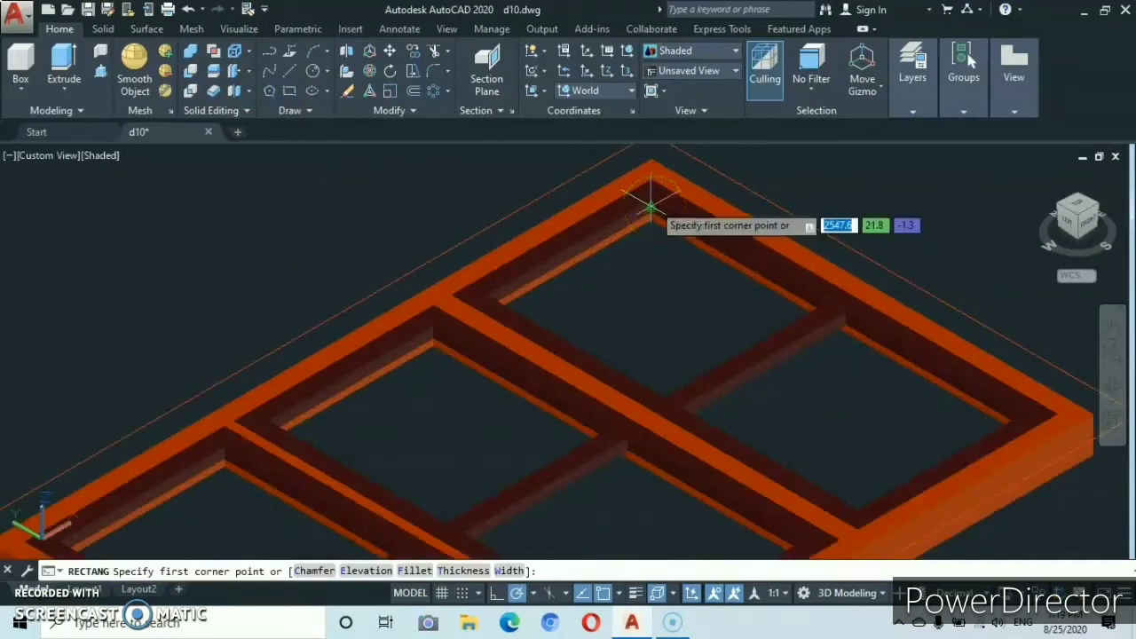
left_click(651, 206)
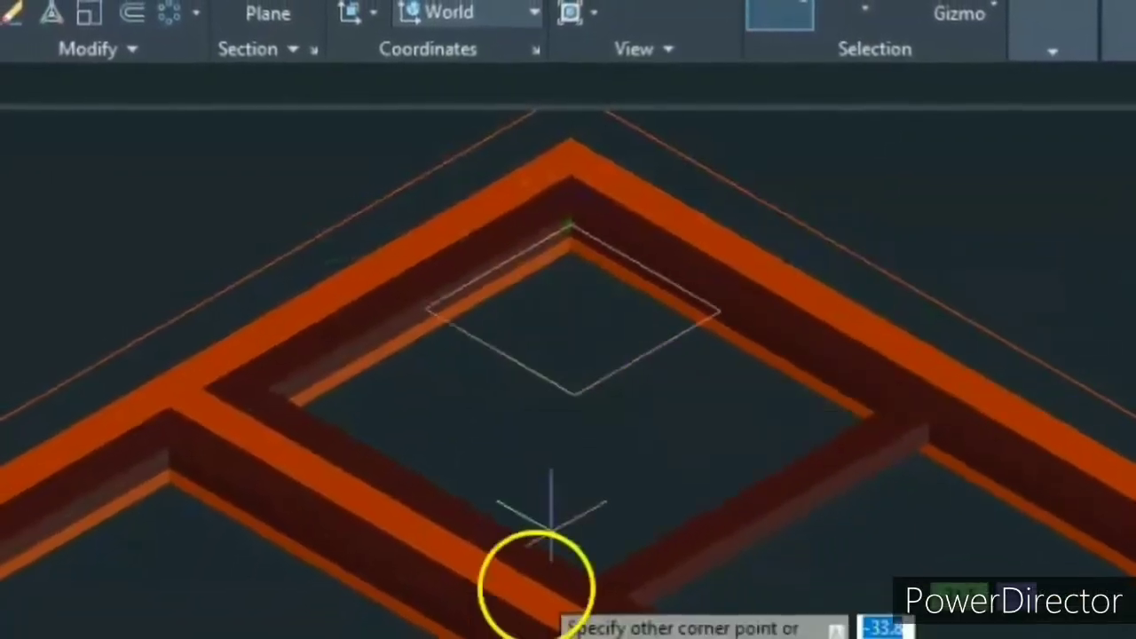
middle_click_drag(522, 638, 702, 291)
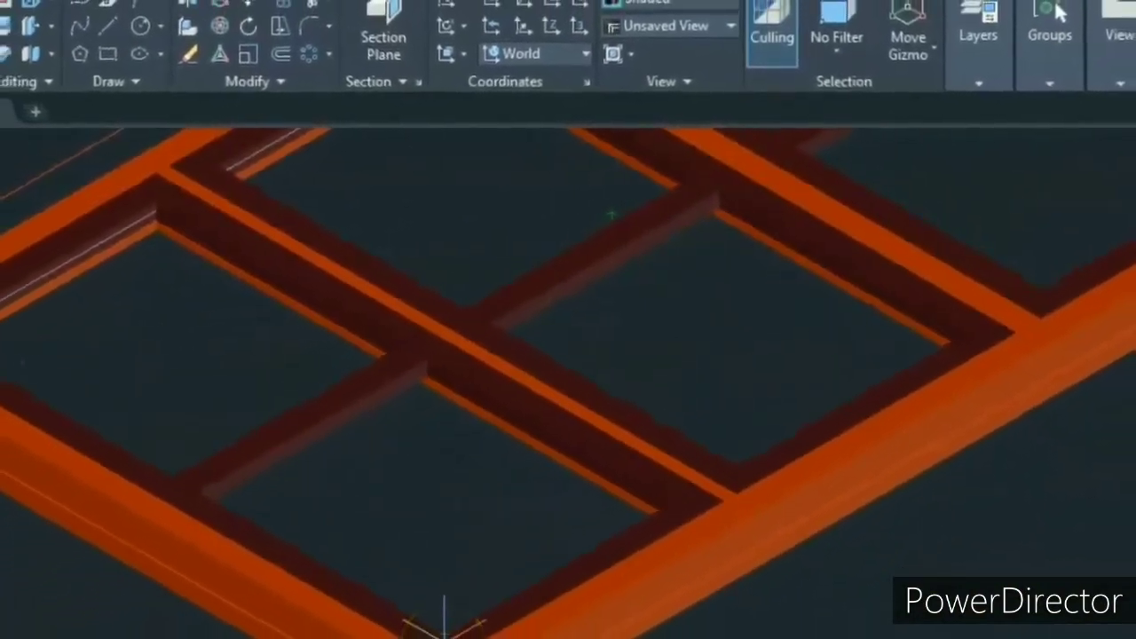
scroll(511, 435, "down", 8)
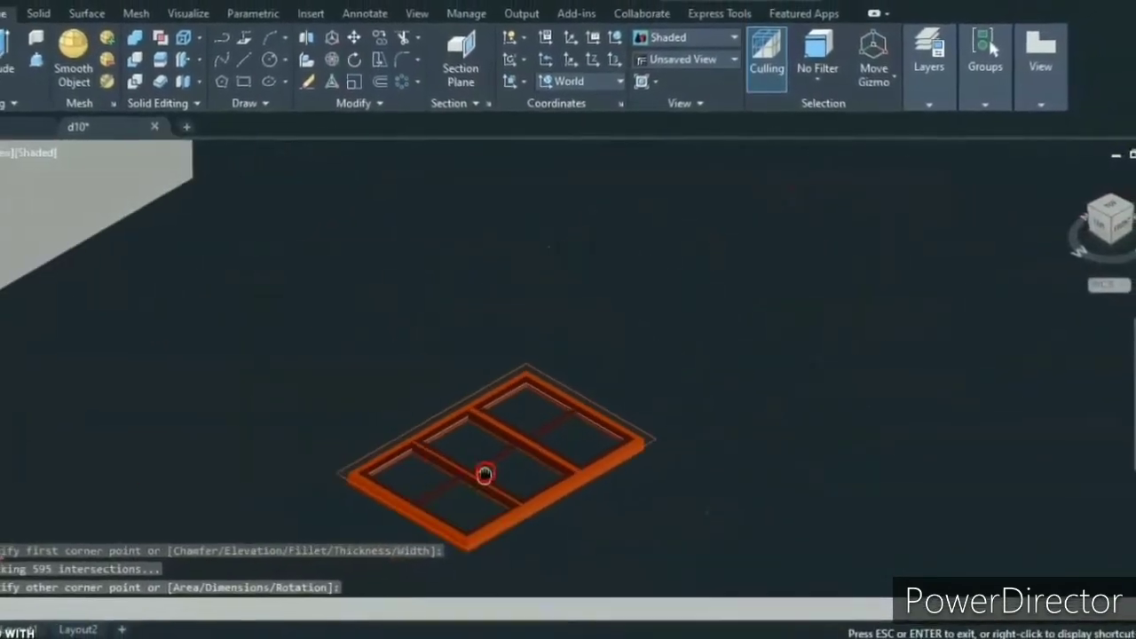
scroll(510, 449, "up", 5)
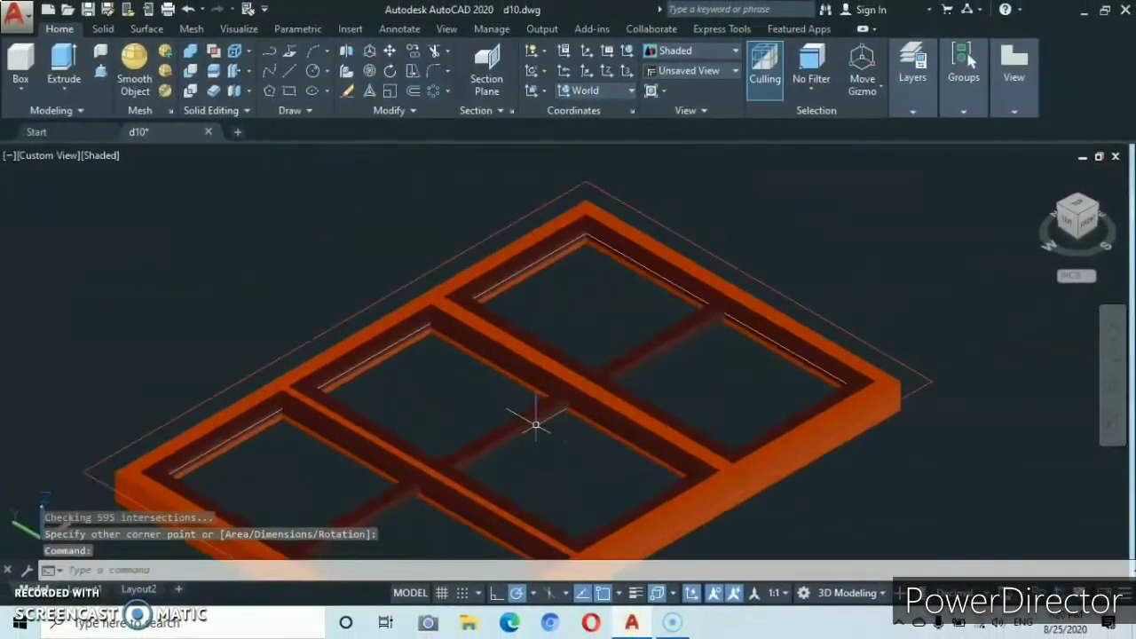
scroll(536, 426, "down", 3)
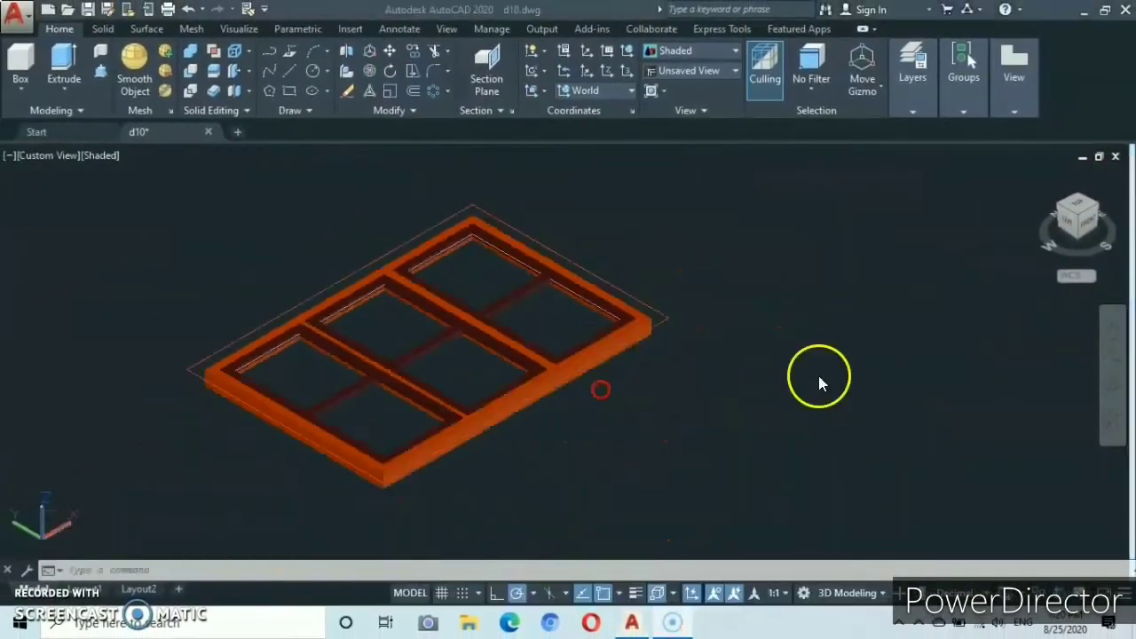
Start moving the rectangle that outlines the outside of the window frame.
left_click(664, 314)
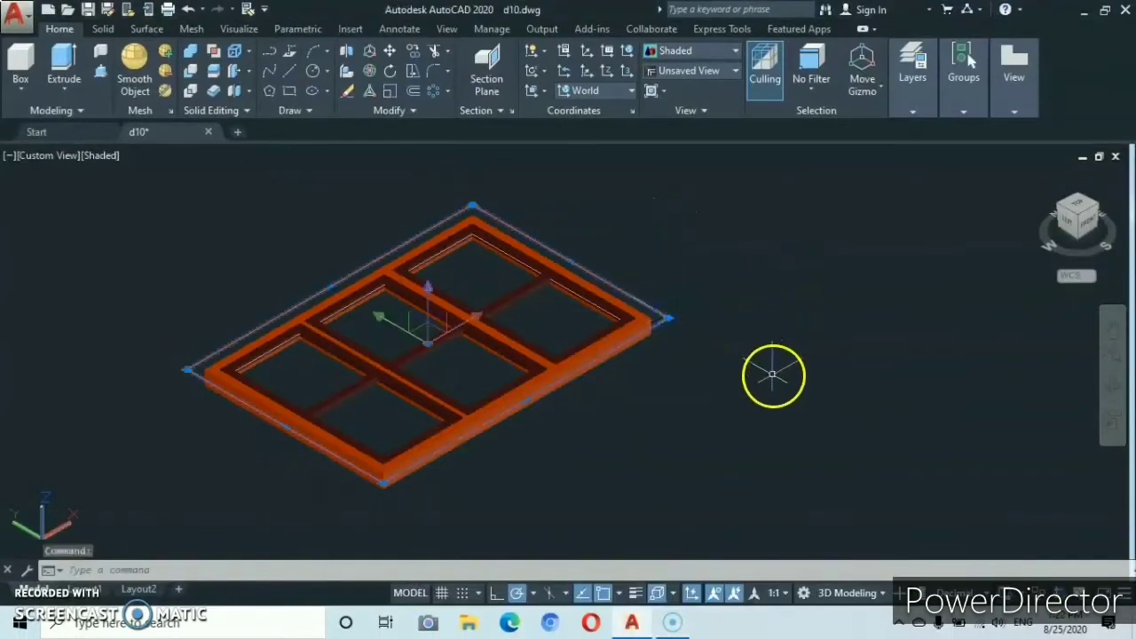
right_click(749, 387)
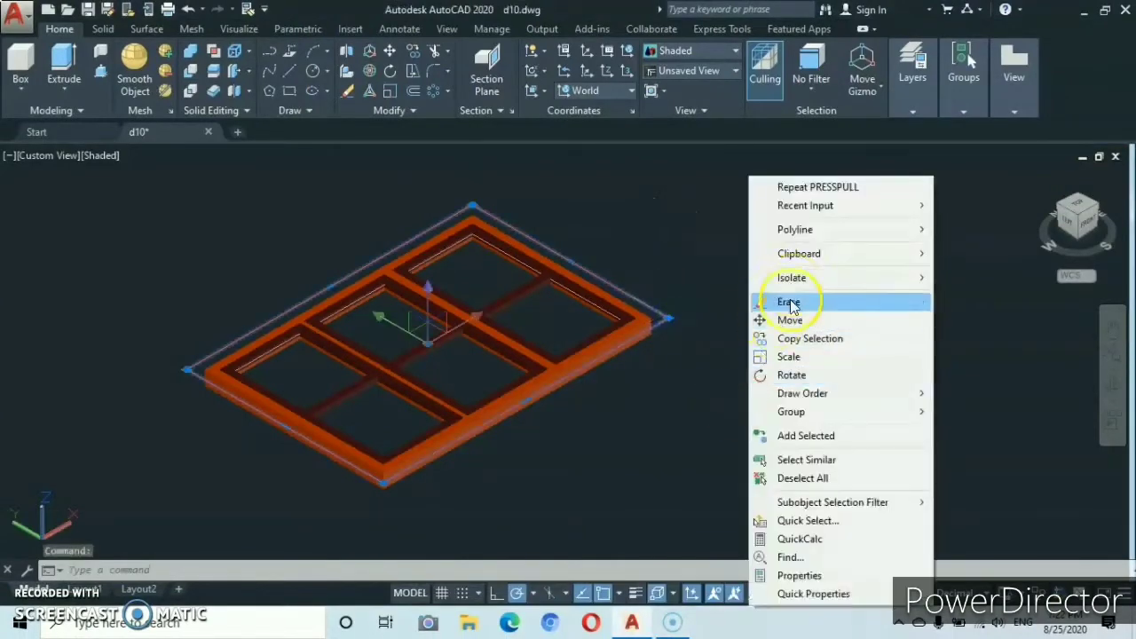
left_click(785, 321)
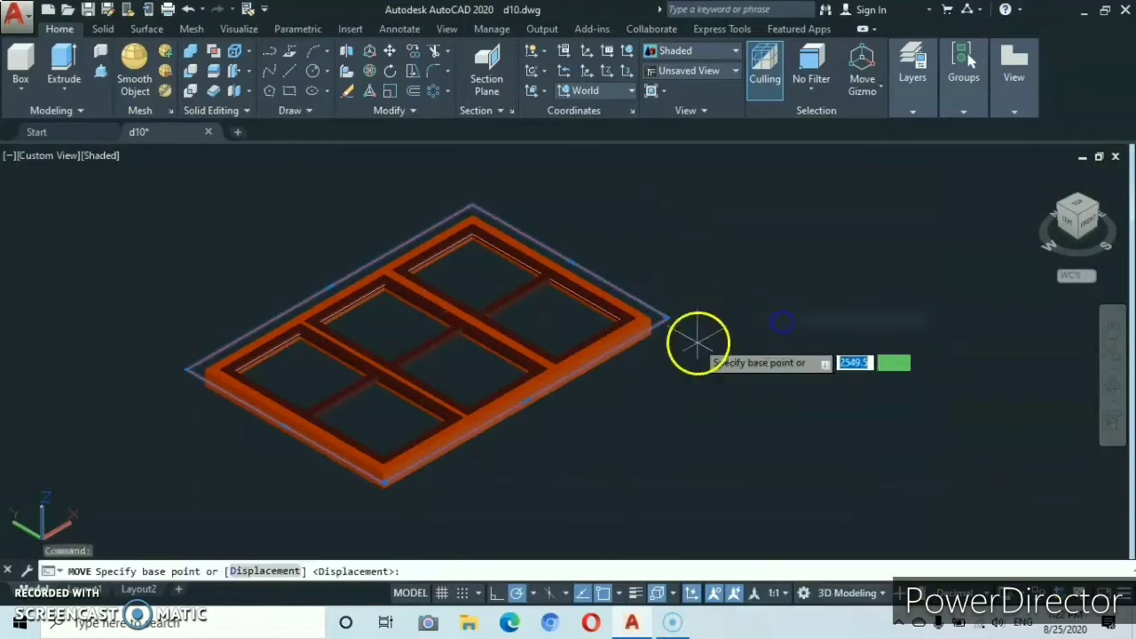
Move the rectangle outline from around the window to the empty area beside it and offset it 5 units inward.
left_click(667, 315)
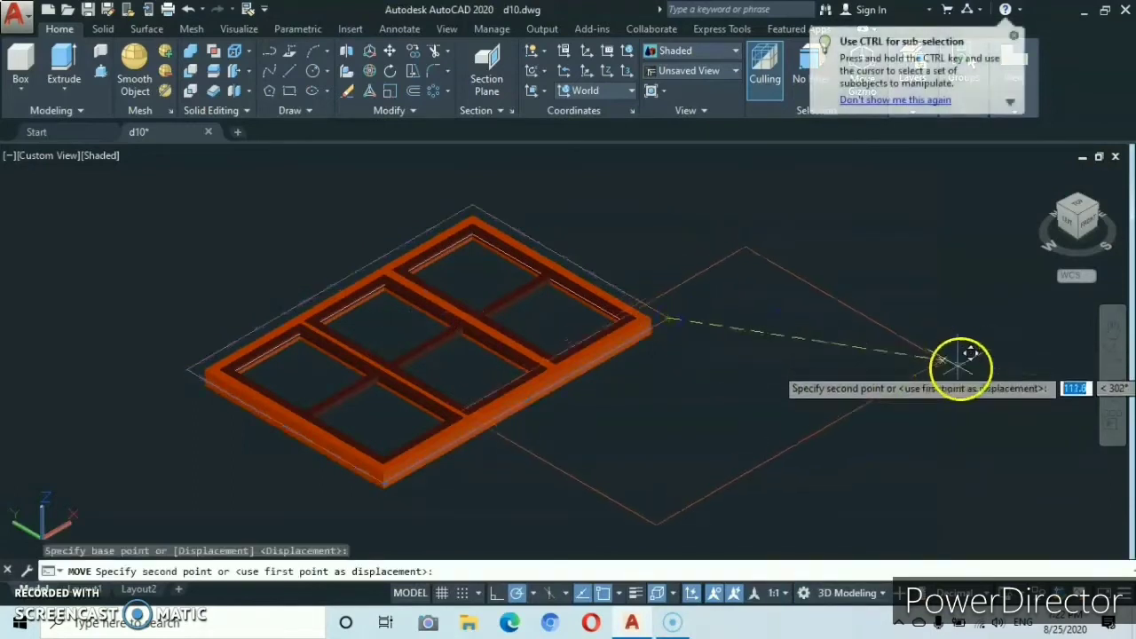
left_click(1017, 391)
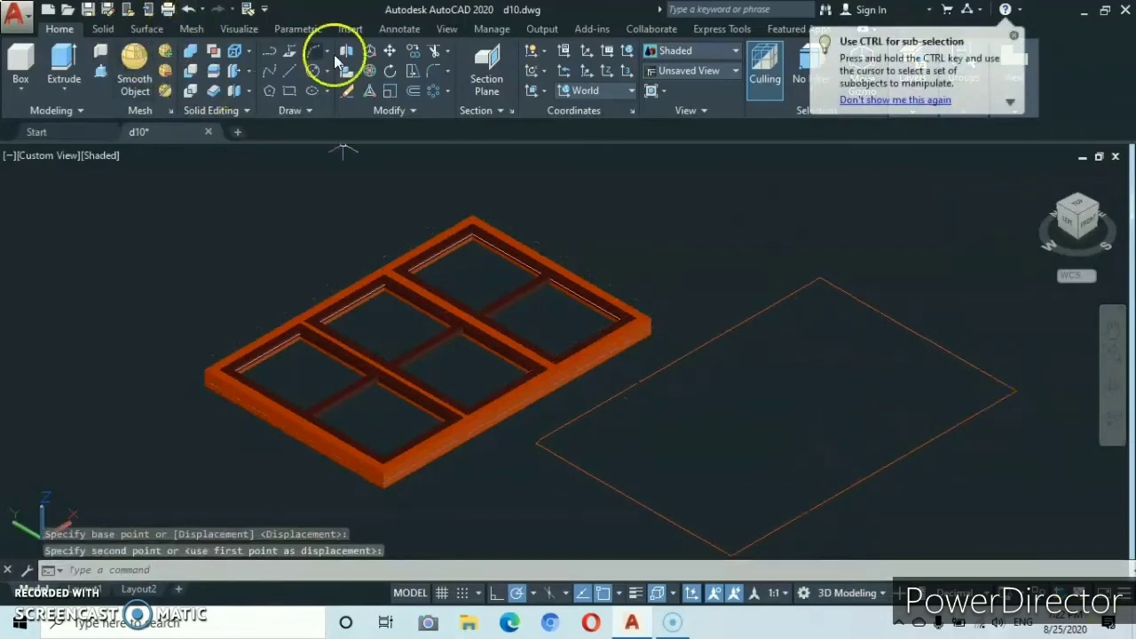
left_click(412, 92)
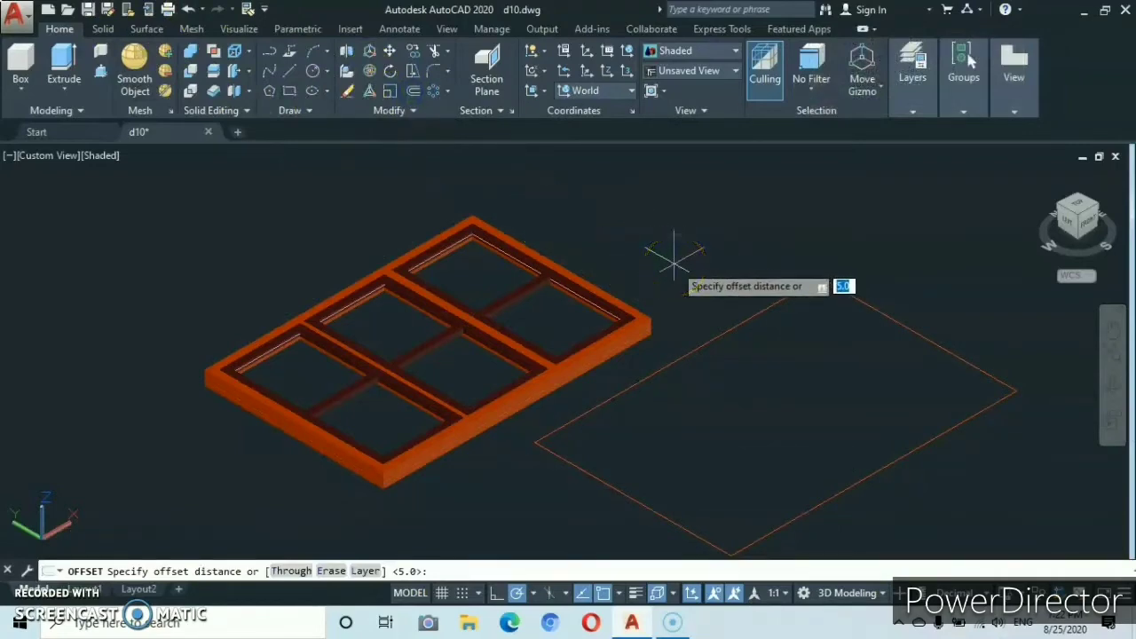
key("Return")
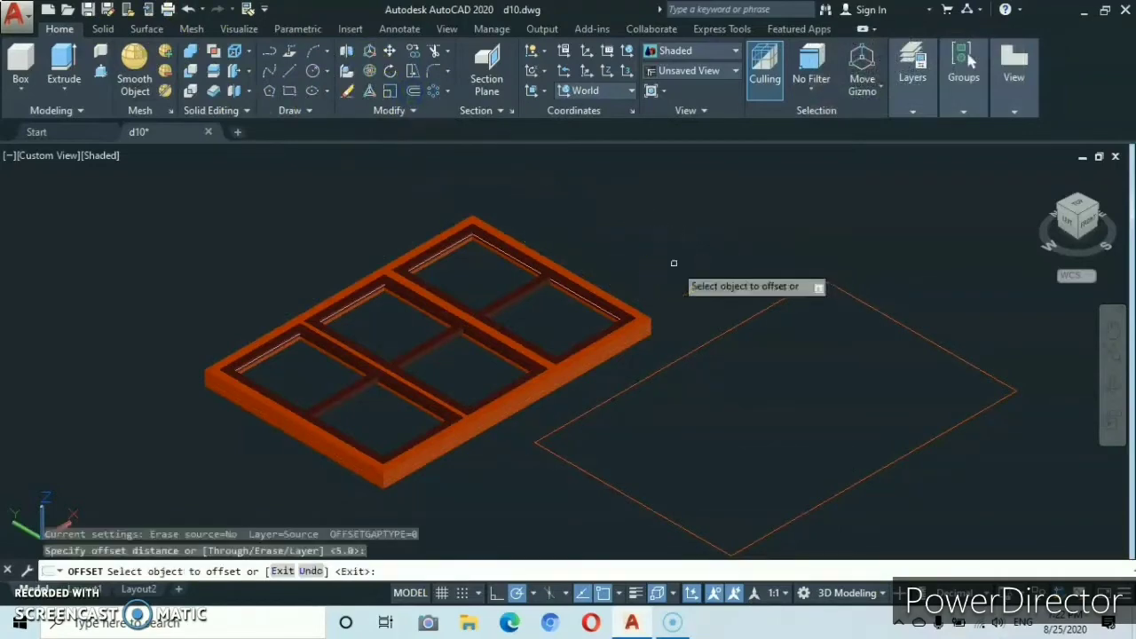
left_click(886, 464)
left_click(817, 418)
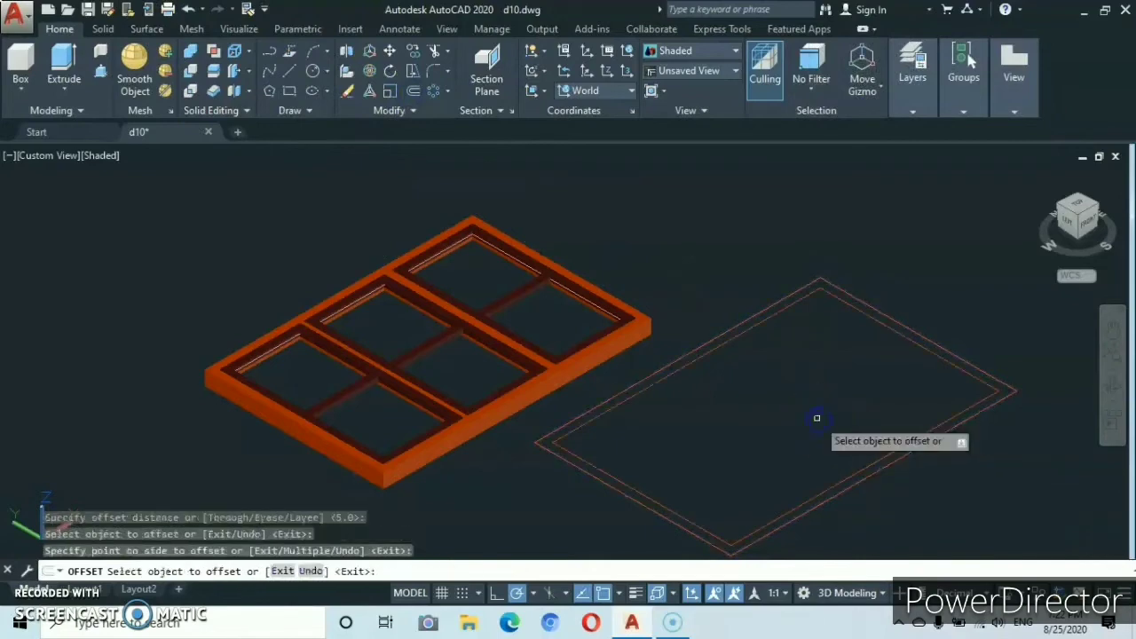
key("Escape")
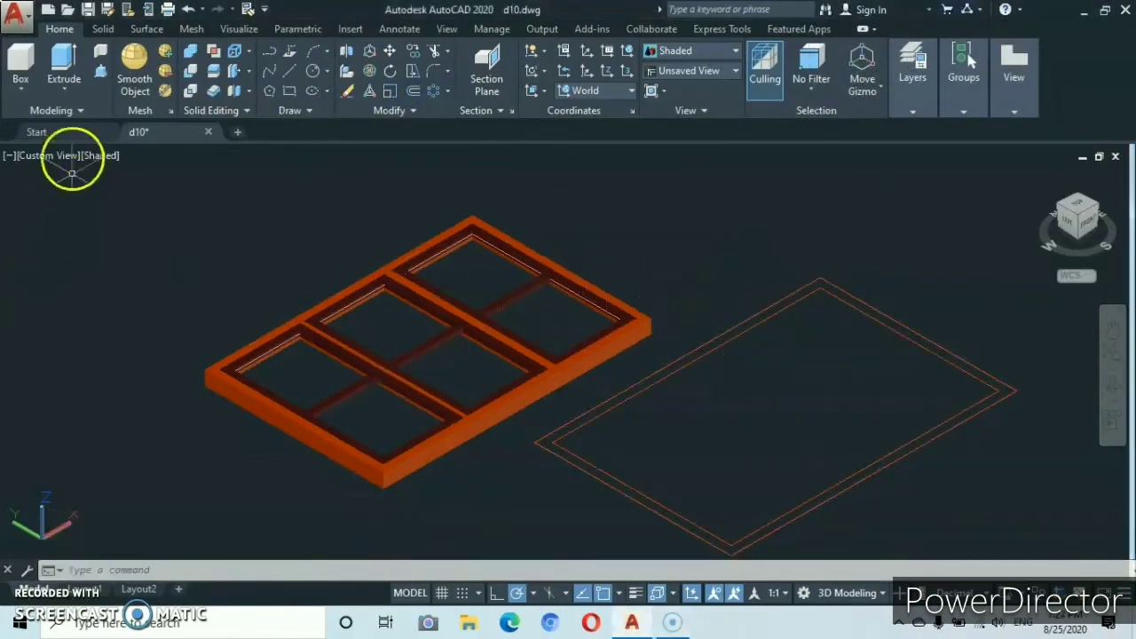
Presspull the band between the two rectangles to a height of 5 to form the outer frame.
left_click(102, 78)
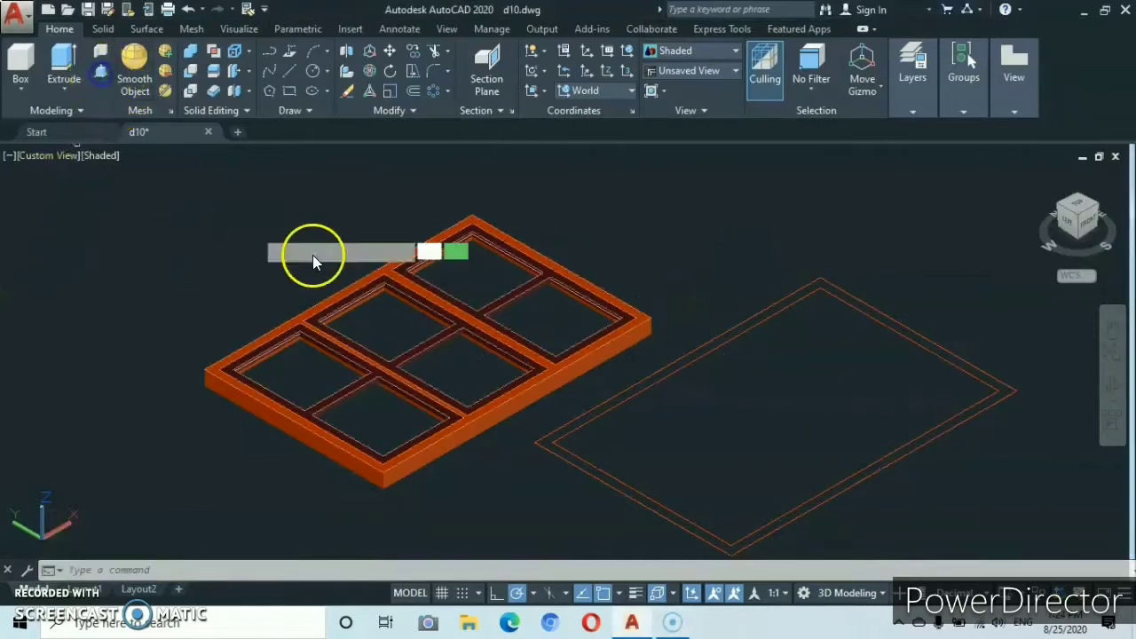
left_click(548, 440)
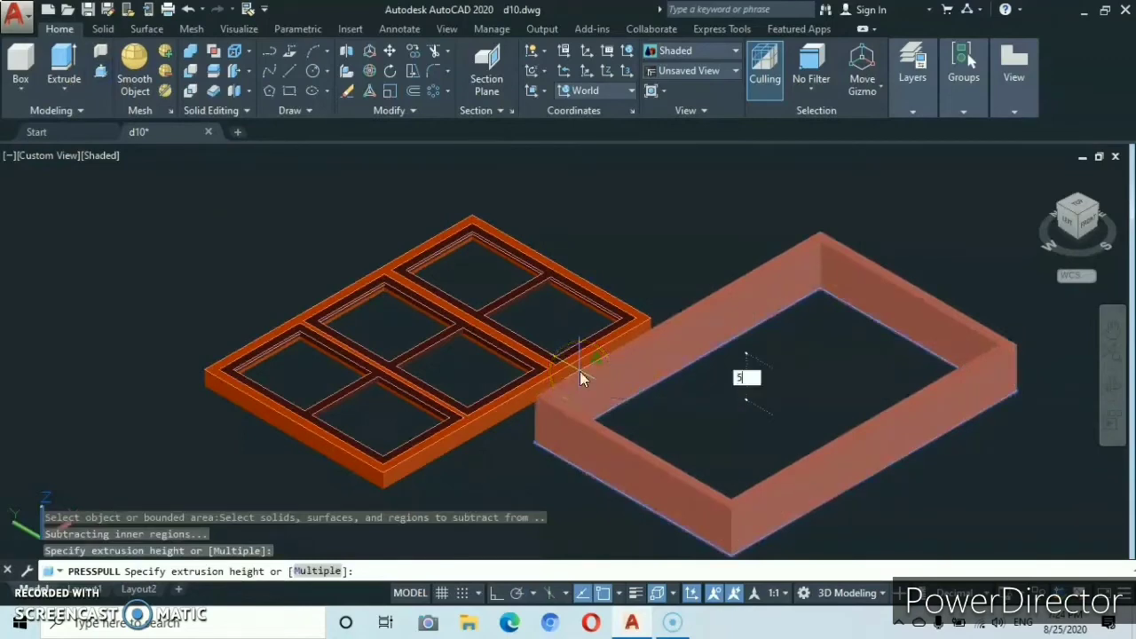
key("Return")
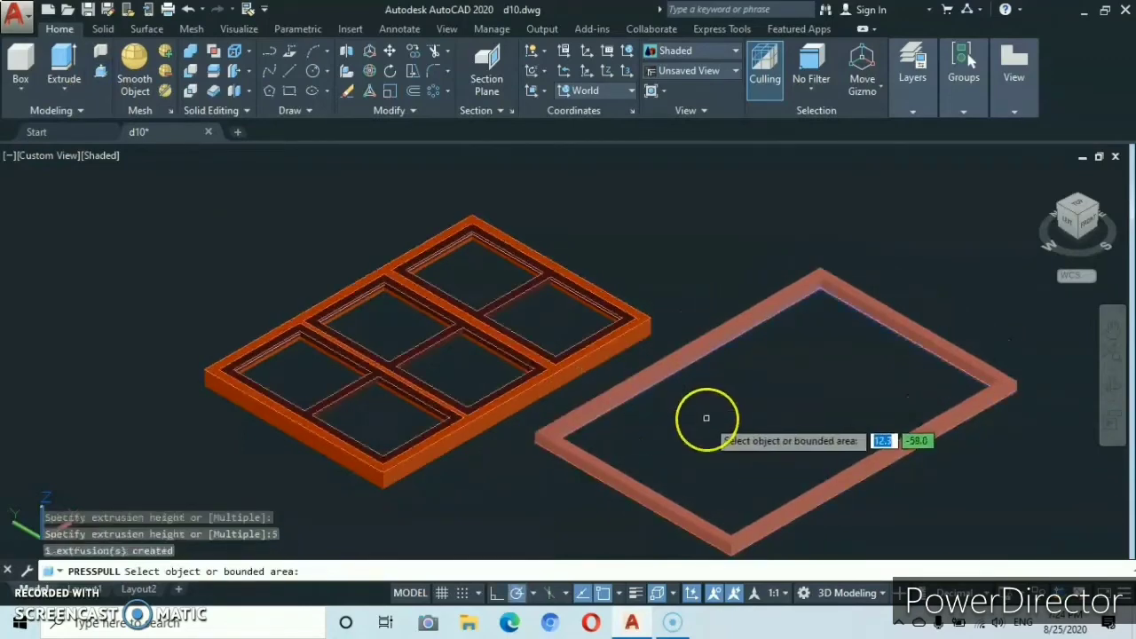
key("Return")
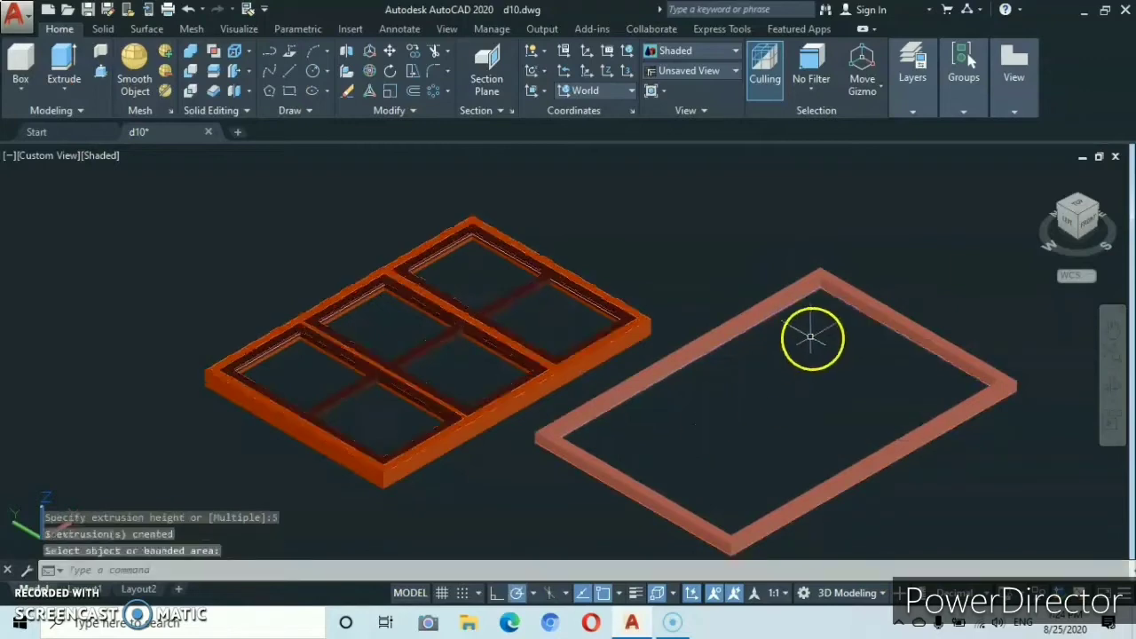
Move the new outer frame onto the window, matching its inner far corner to the window's far upper corner.
left_click(888, 267)
left_click(811, 317)
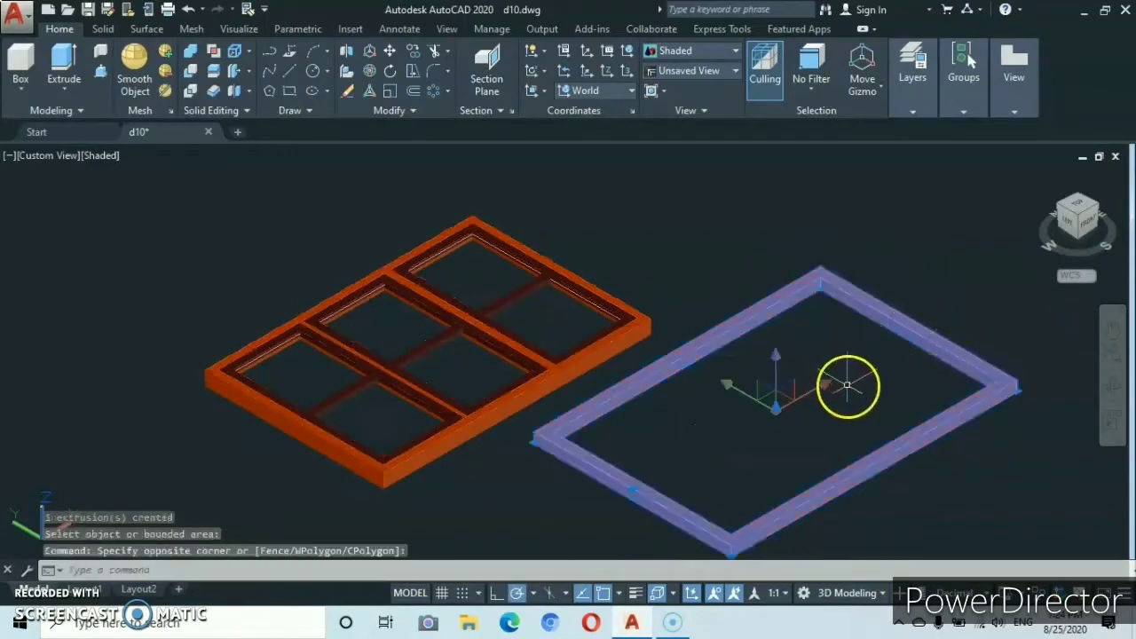
right_click(848, 384)
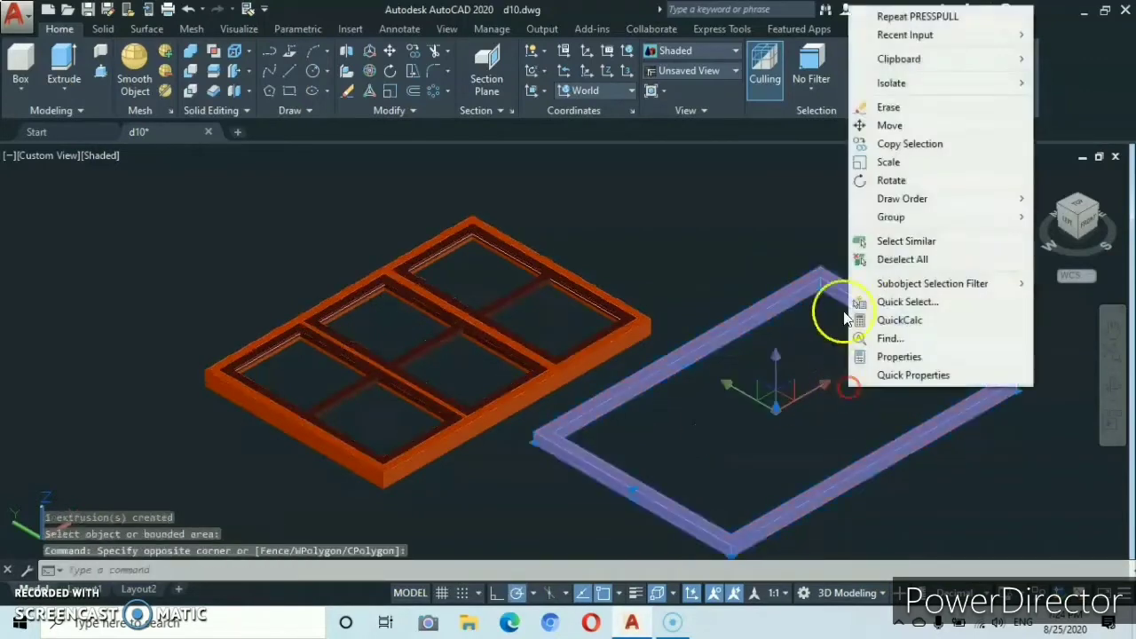
left_click(888, 127)
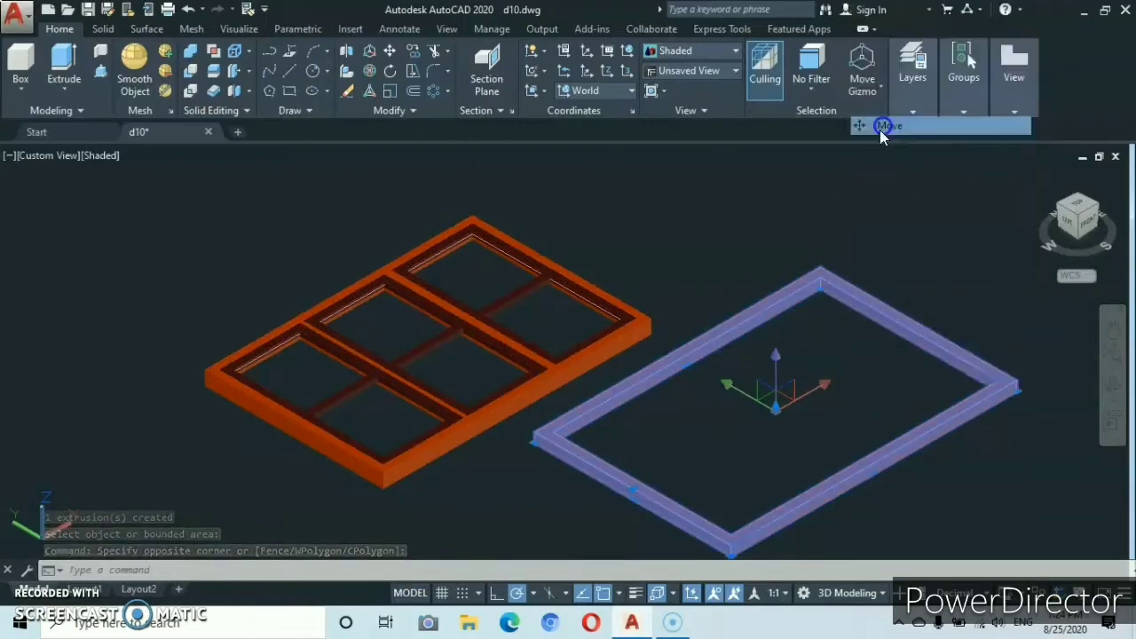
scroll(815, 293, "up", 3)
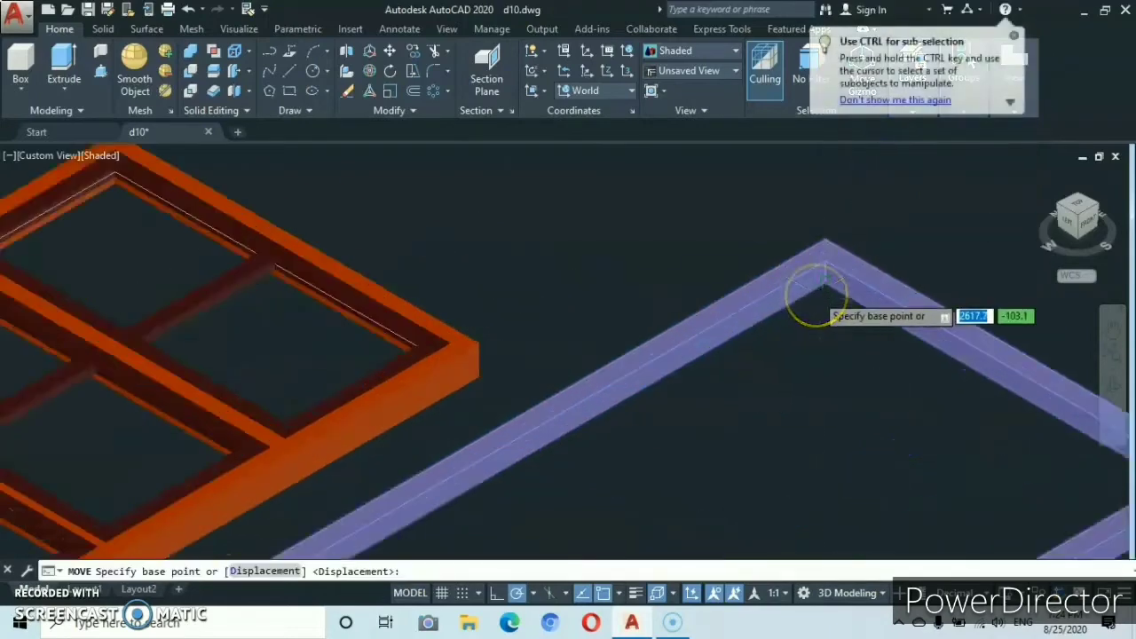
left_click(825, 282)
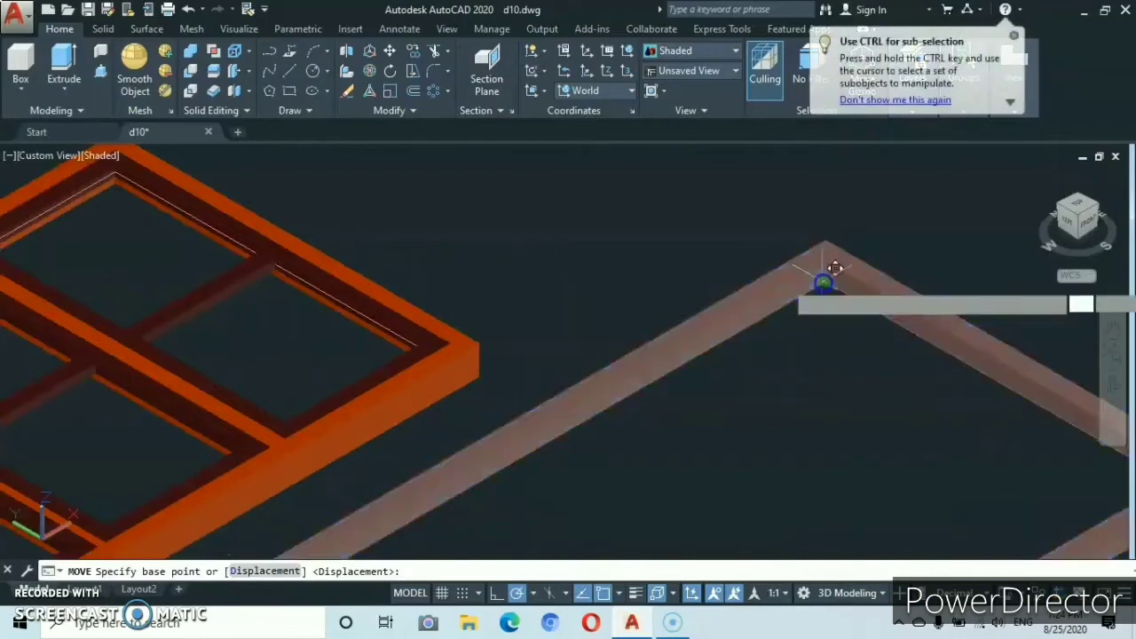
scroll(344, 279, "down", 2)
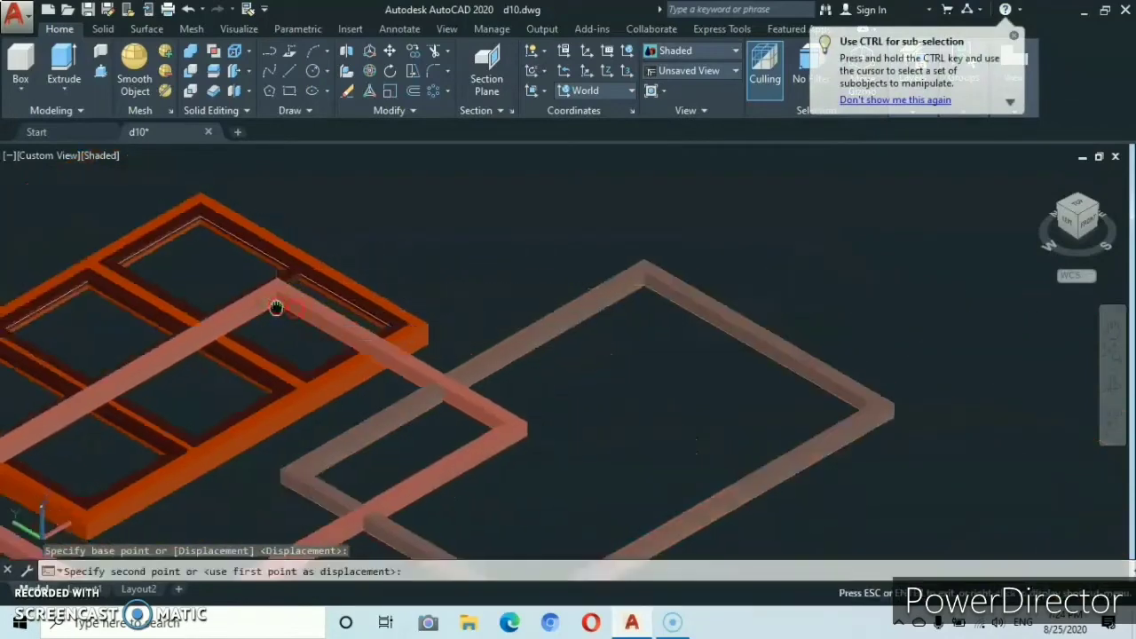
middle_click_drag(274, 307, 565, 237)
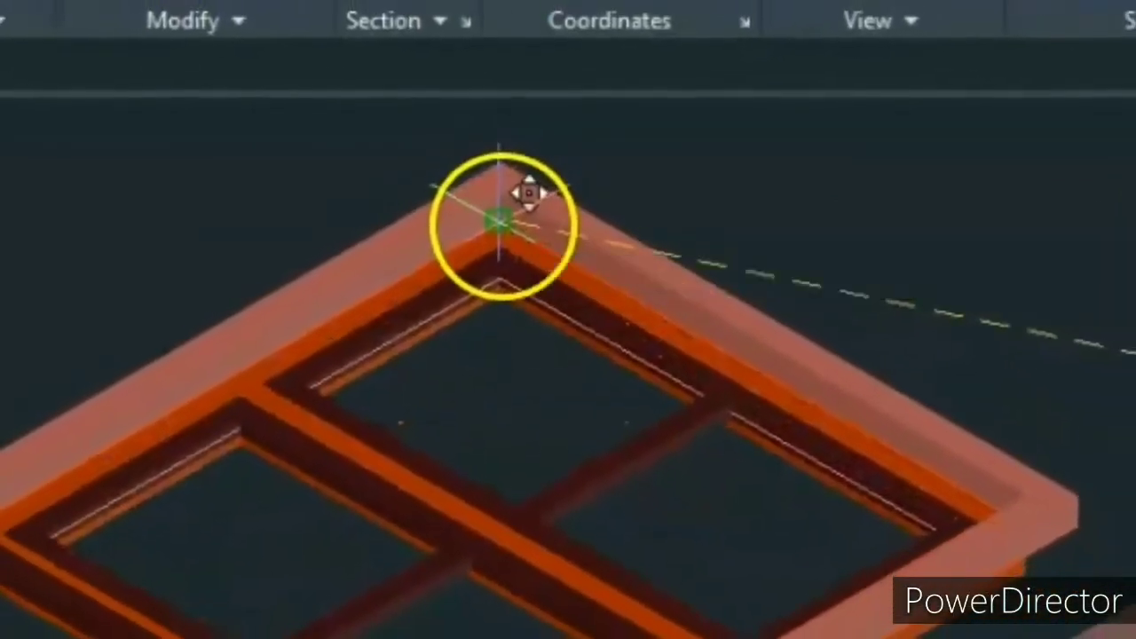
left_click(500, 222)
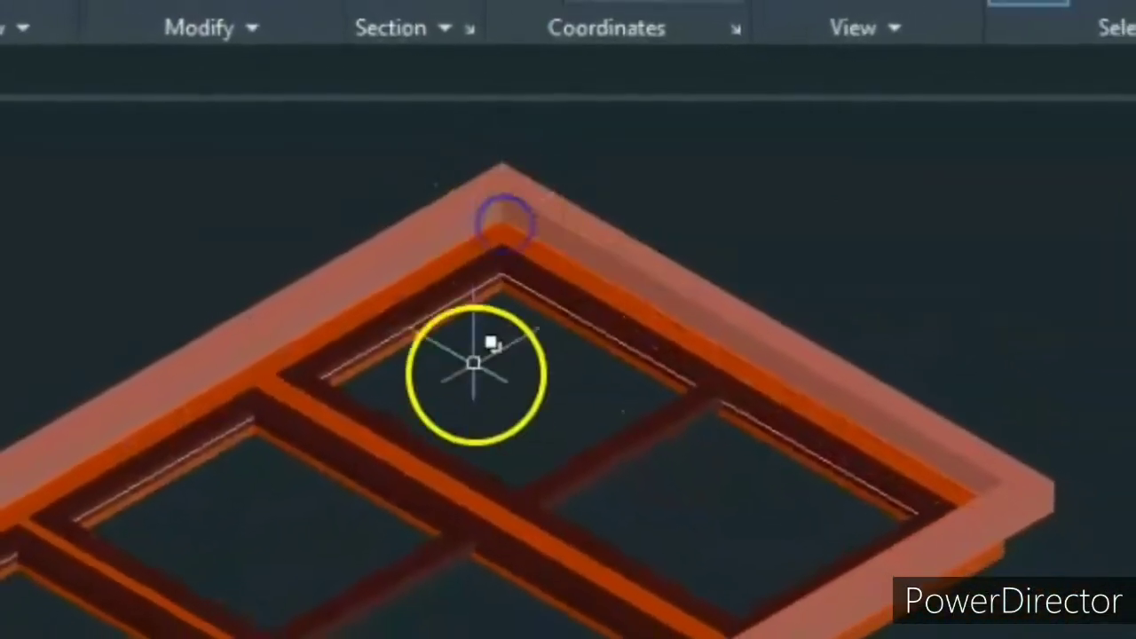
scroll(583, 455, "down", 3)
scroll(579, 465, "up", 4)
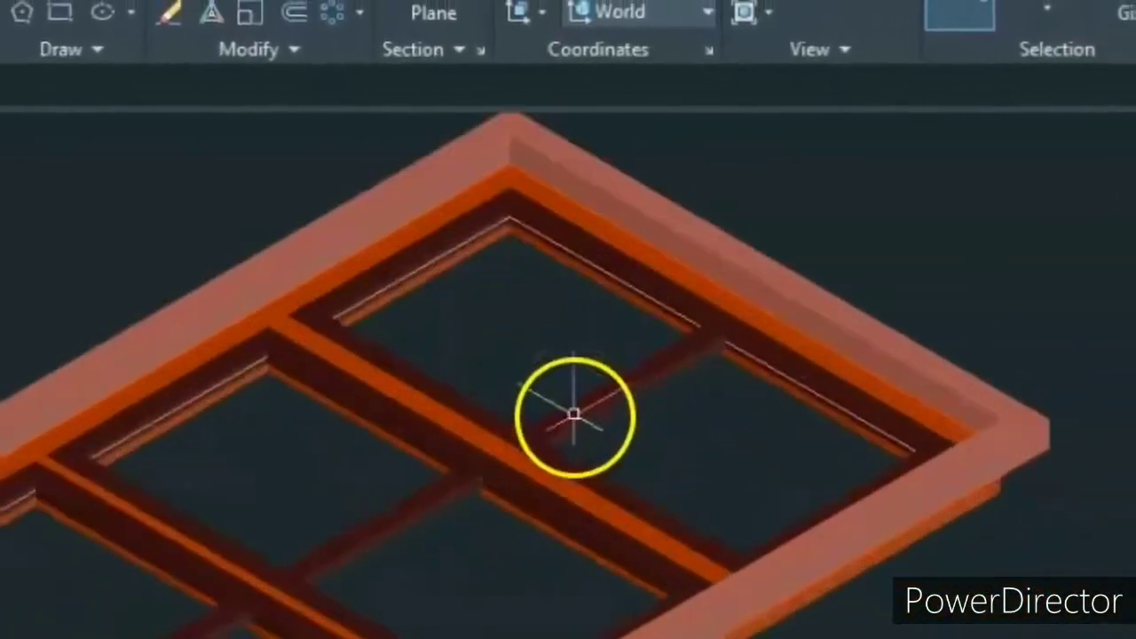
scroll(574, 414, "down", 4)
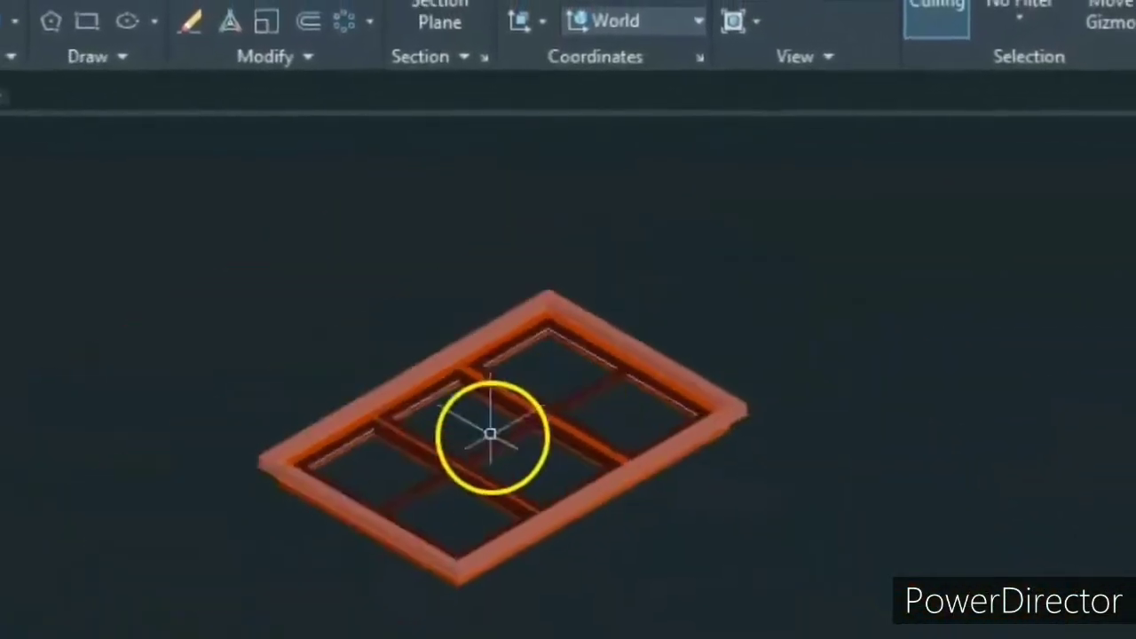
scroll(486, 455, "up", 3)
middle_click_drag(475, 451, 516, 581)
middle_click_drag(523, 490, 499, 512)
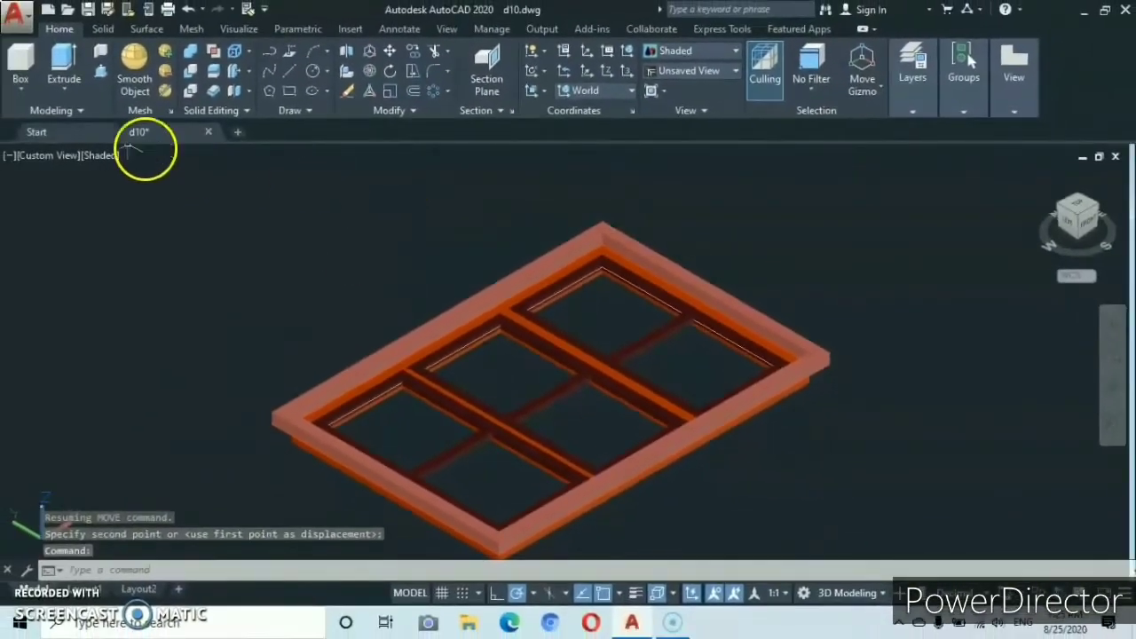
Fillet the four outer top edges of the new outer frame with a radius of 2.
left_click(102, 27)
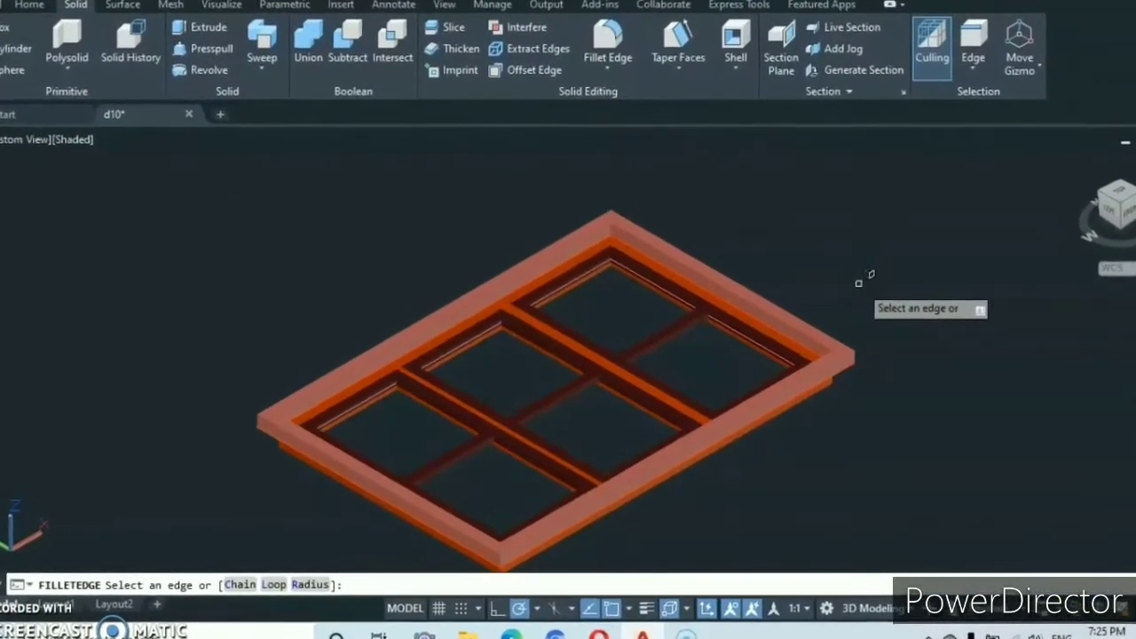
left_click(291, 609)
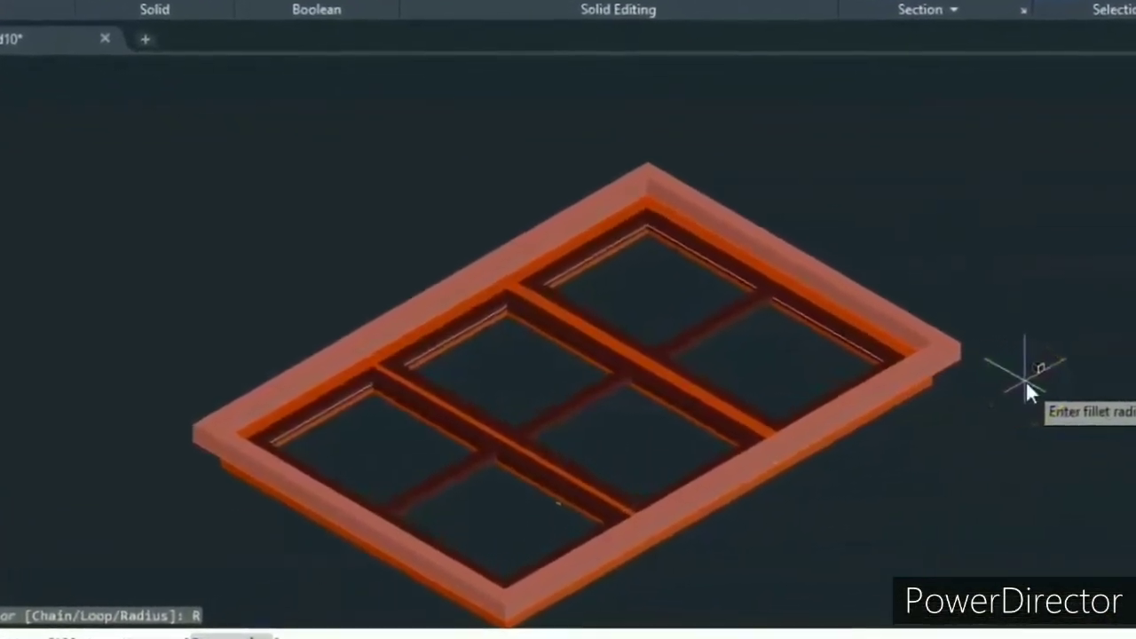
type("2")
key("Return")
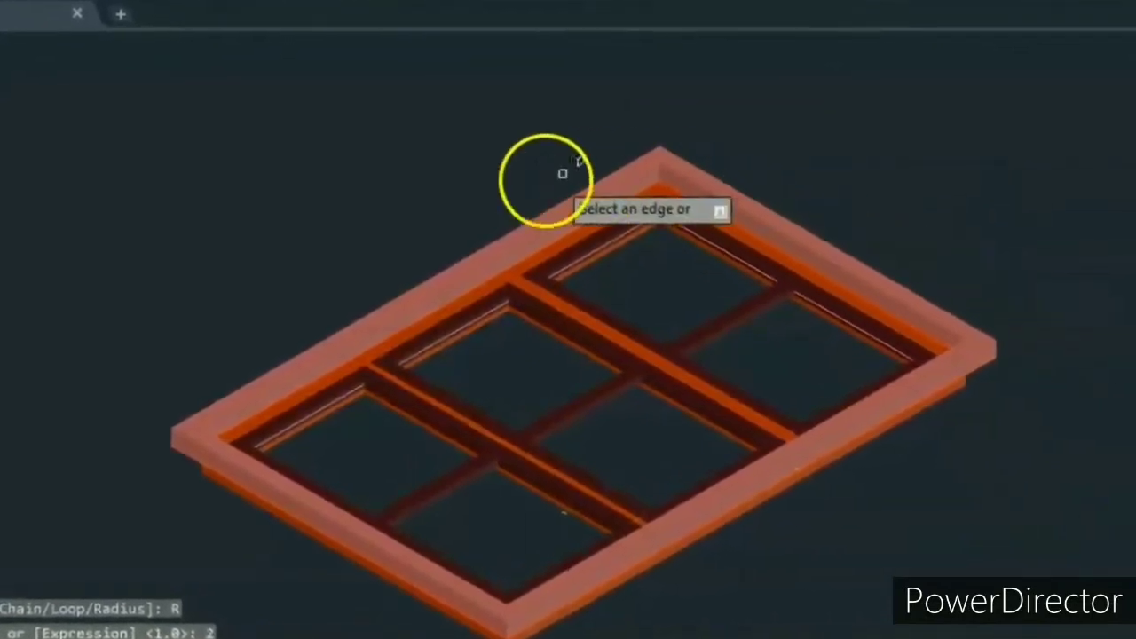
left_click(186, 447)
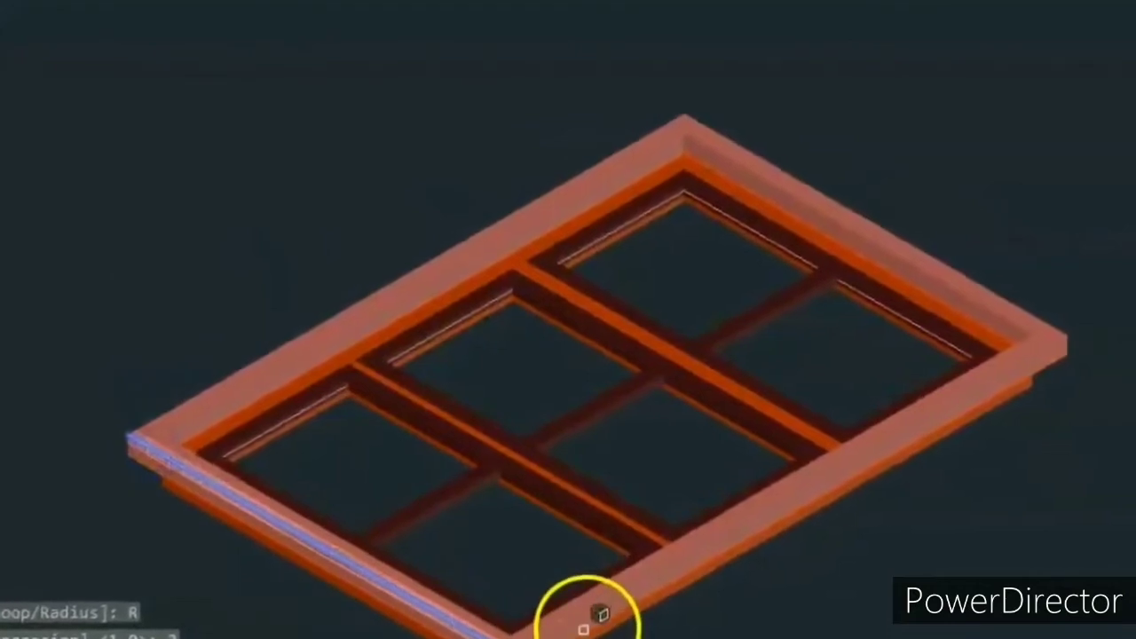
key("Return")
type("2")
left_click(612, 616)
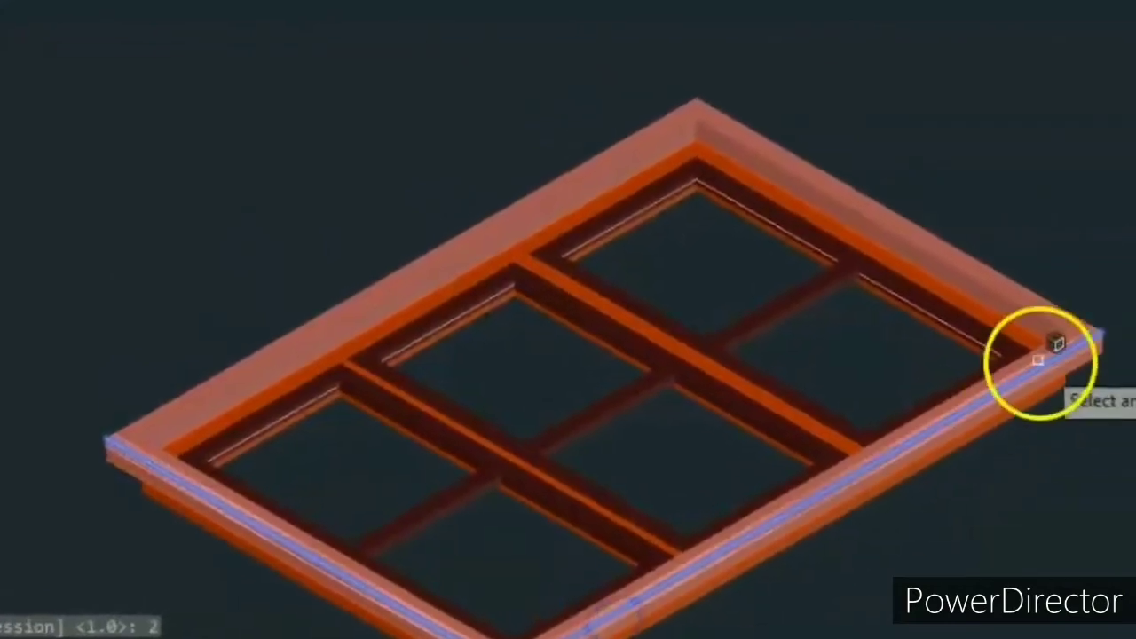
left_click(1081, 306)
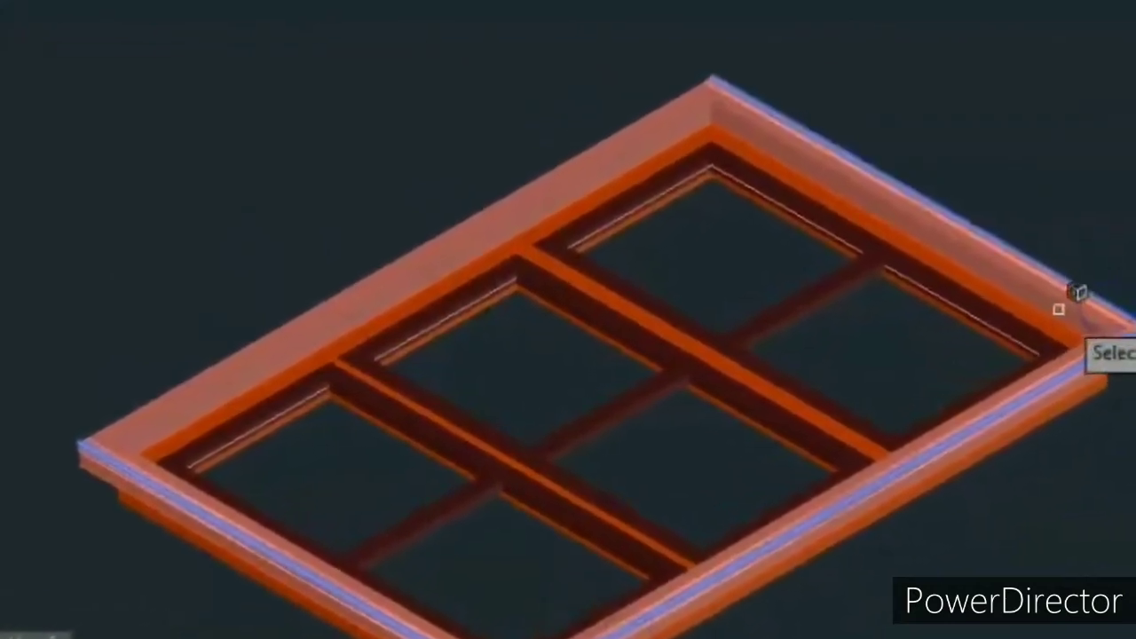
left_click(619, 143)
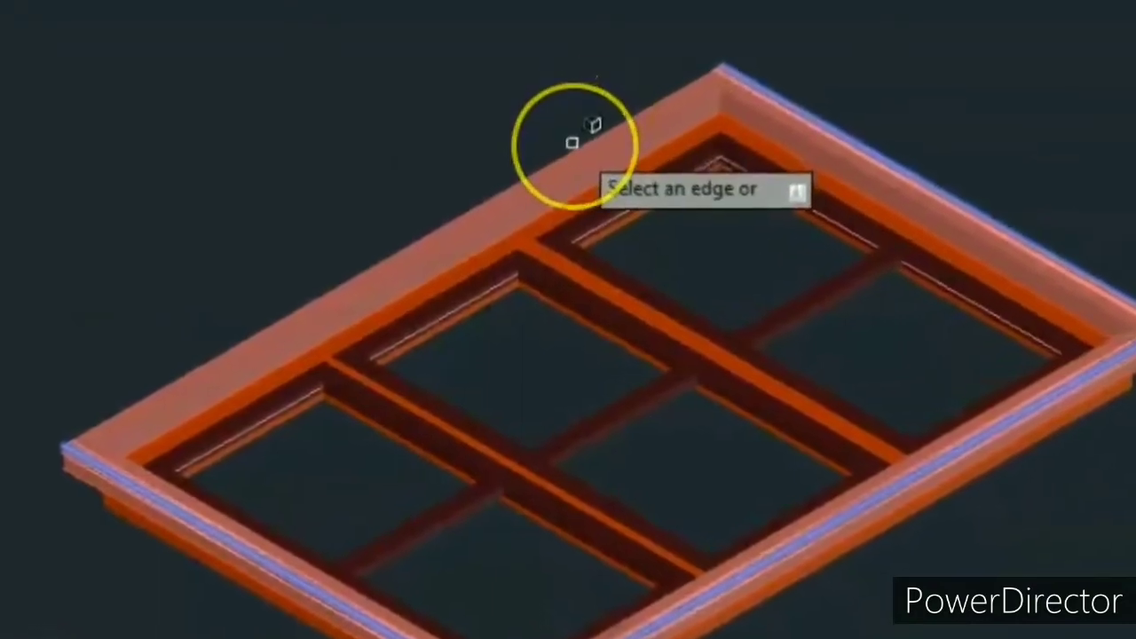
left_click(578, 139)
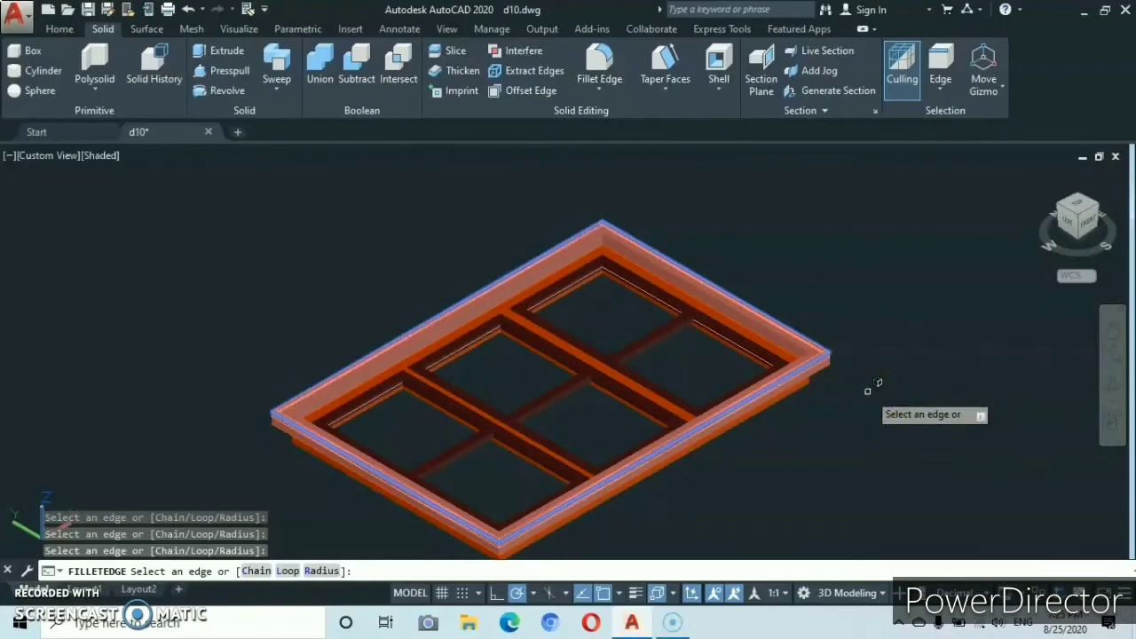
key("Return")
key("Return")
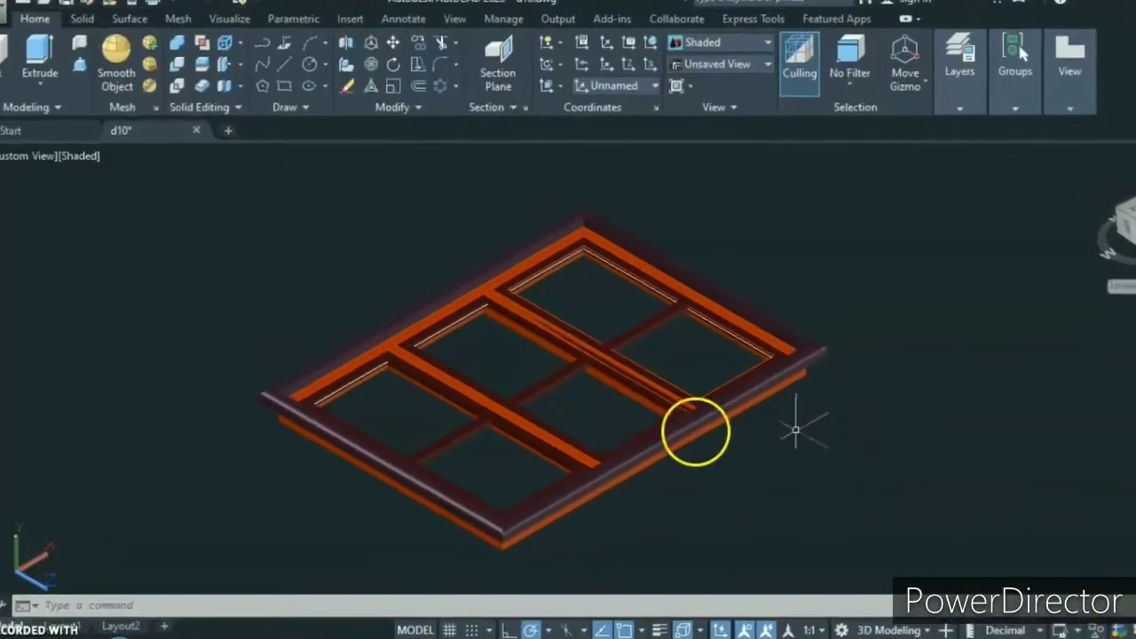
scroll(657, 415, "down", 4)
scroll(644, 410, "up", 5)
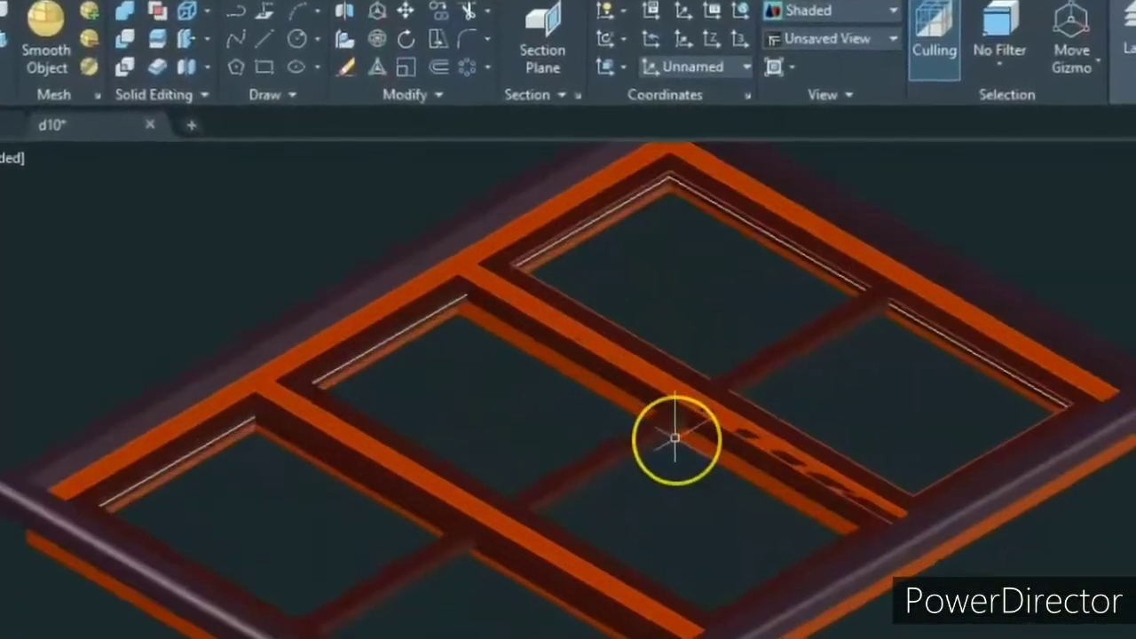
scroll(641, 407, "down", 6)
scroll(638, 406, "up", 5)
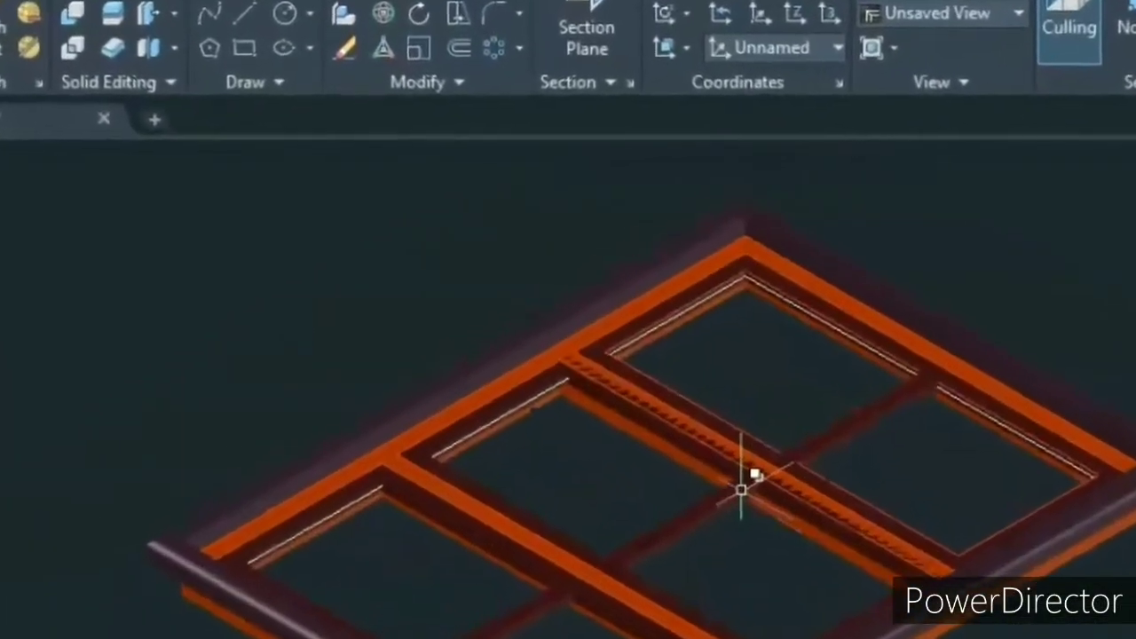
middle_click_drag(711, 458, 726, 553)
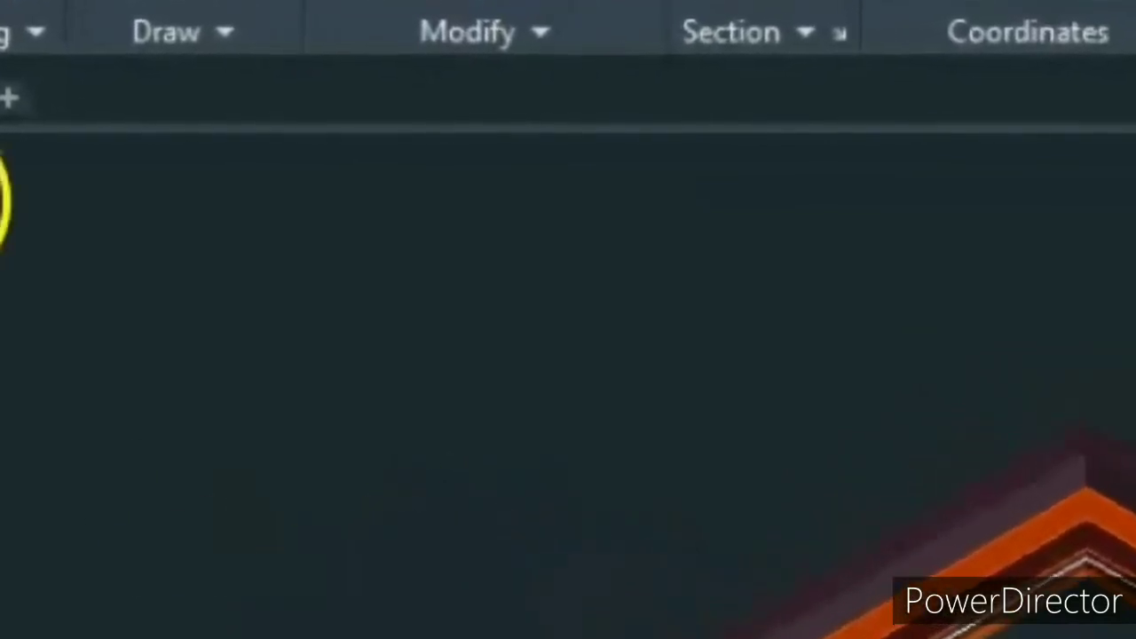
Convert the closed polyline outlining the glass area inside the window frame into a region.
left_click(219, 25)
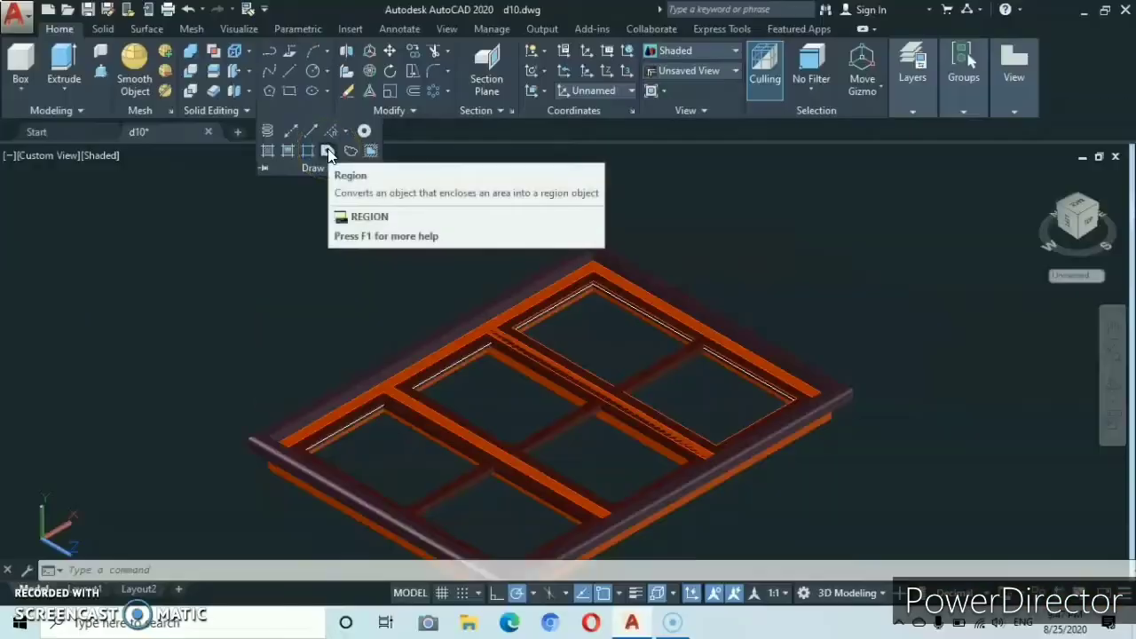
left_click(260, 155)
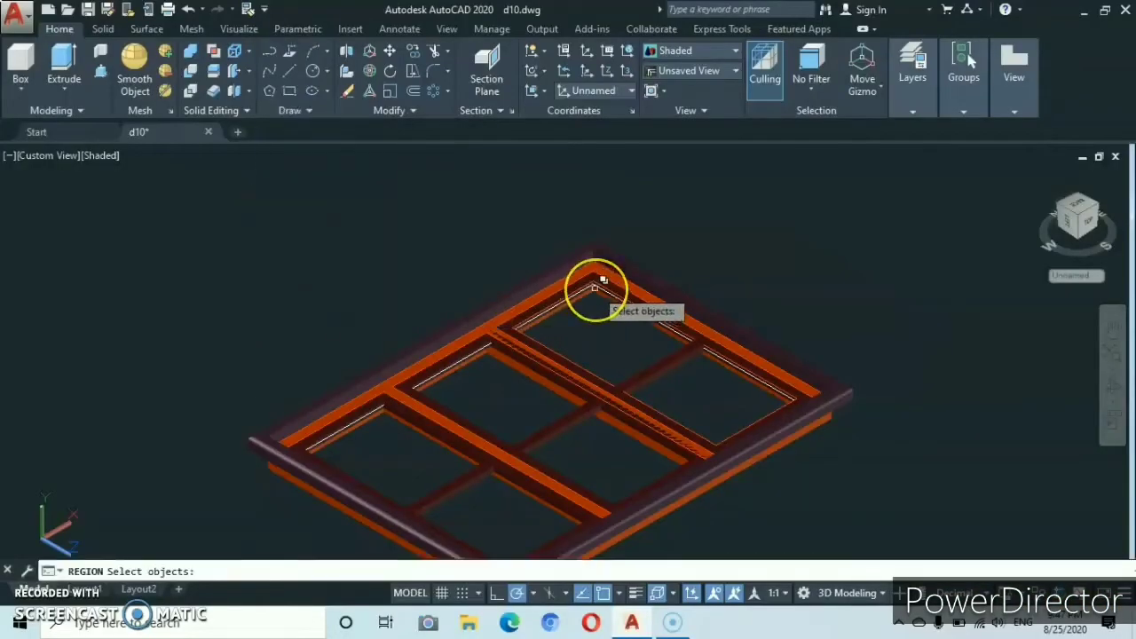
scroll(595, 287, "up", 4)
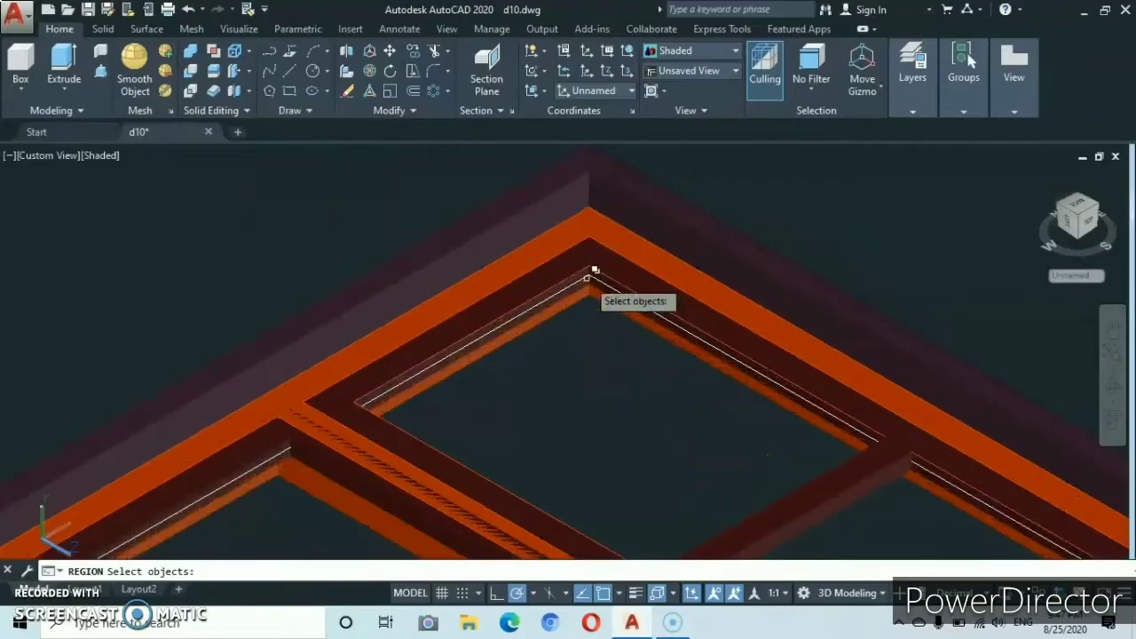
left_click(587, 278)
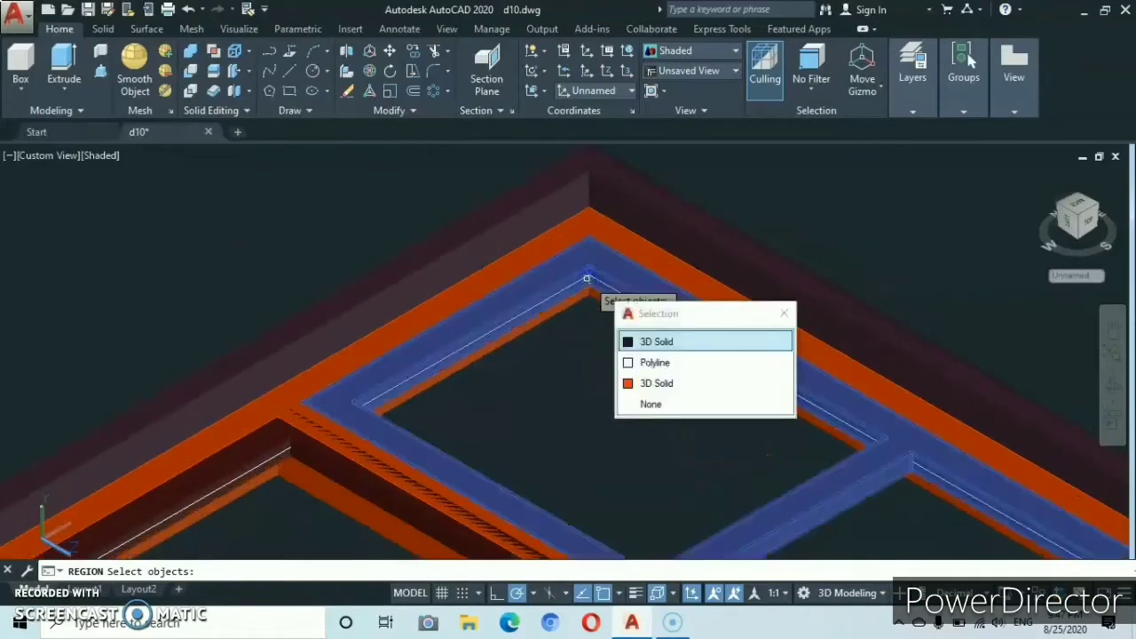
left_click(645, 363)
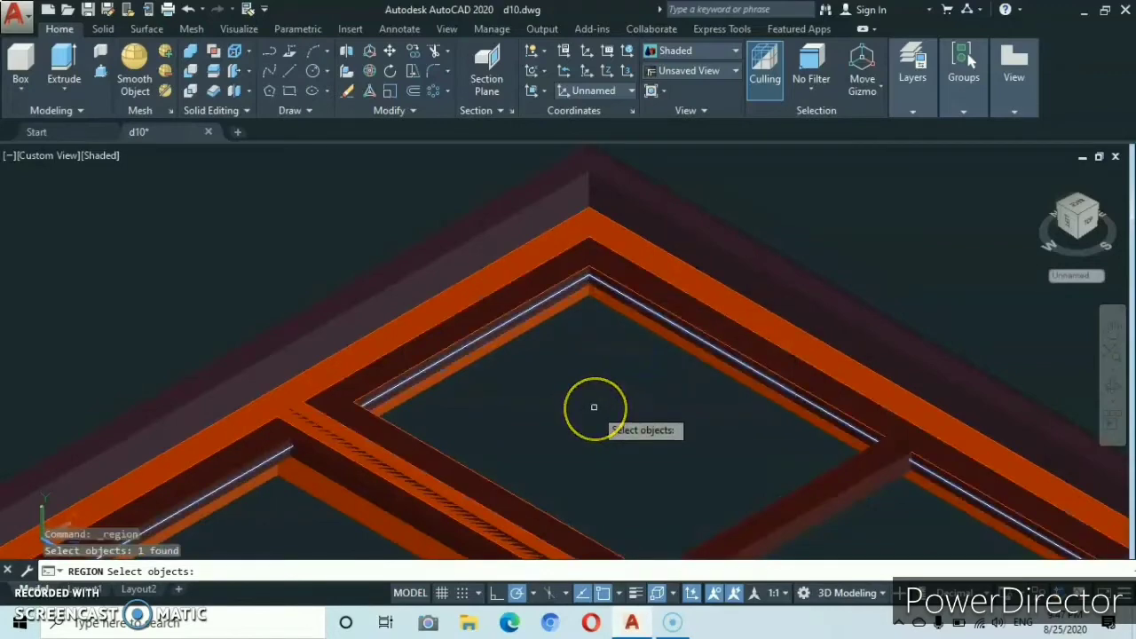
key("Return")
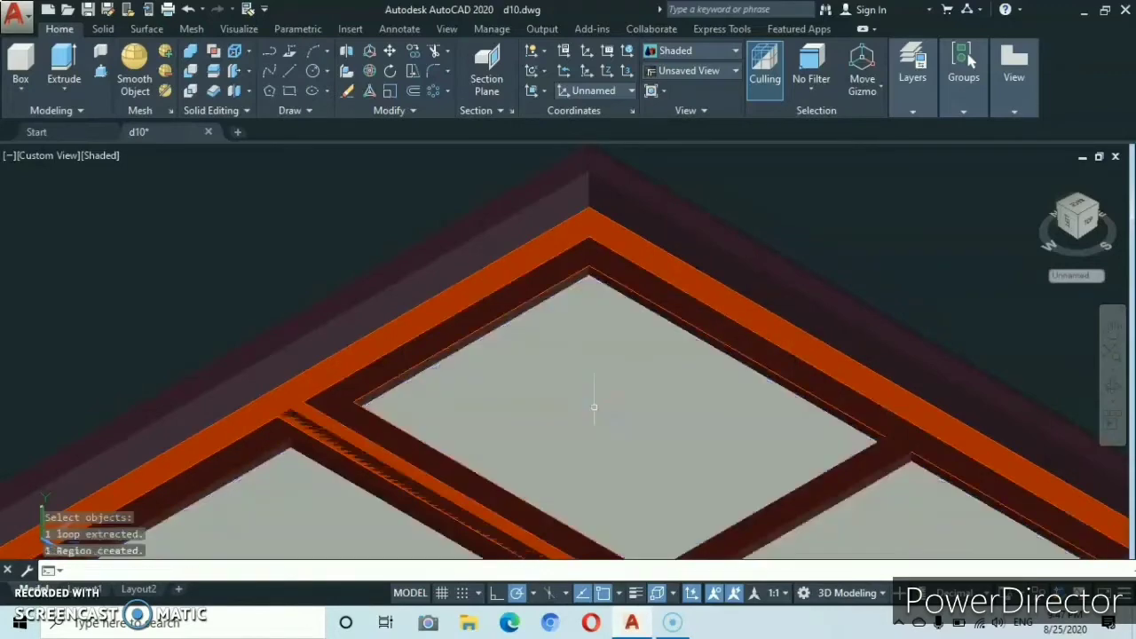
Set the glass region's colour to Cyan in its properties and close them.
scroll(568, 399, "down", 3)
middle_click_drag(575, 428, 622, 263)
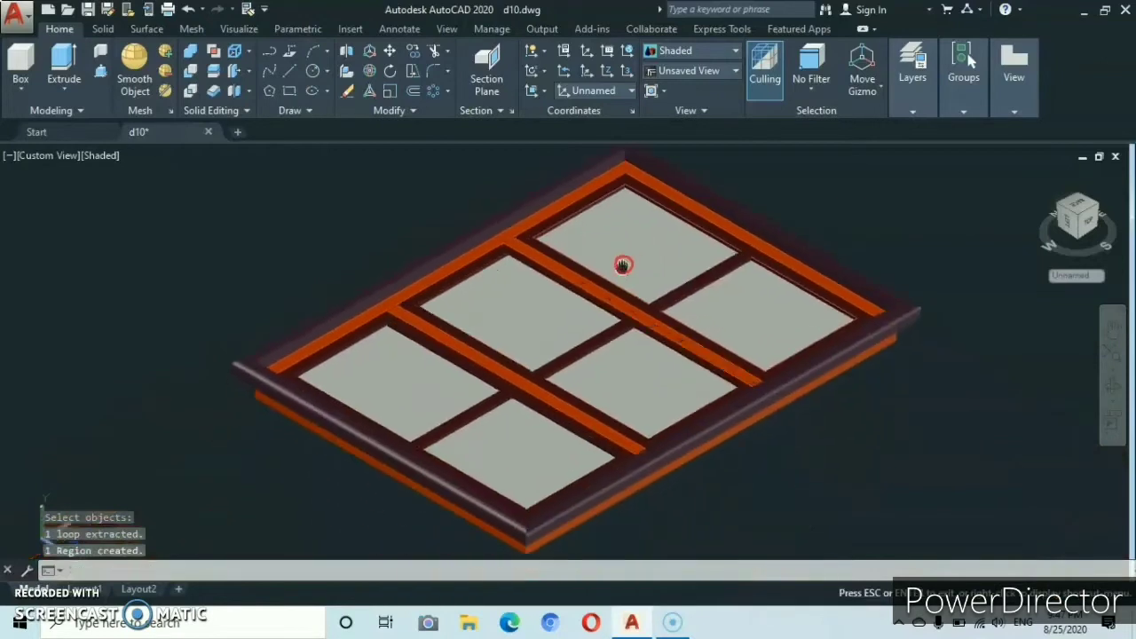
middle_click_drag(626, 384, 412, 327, "shift")
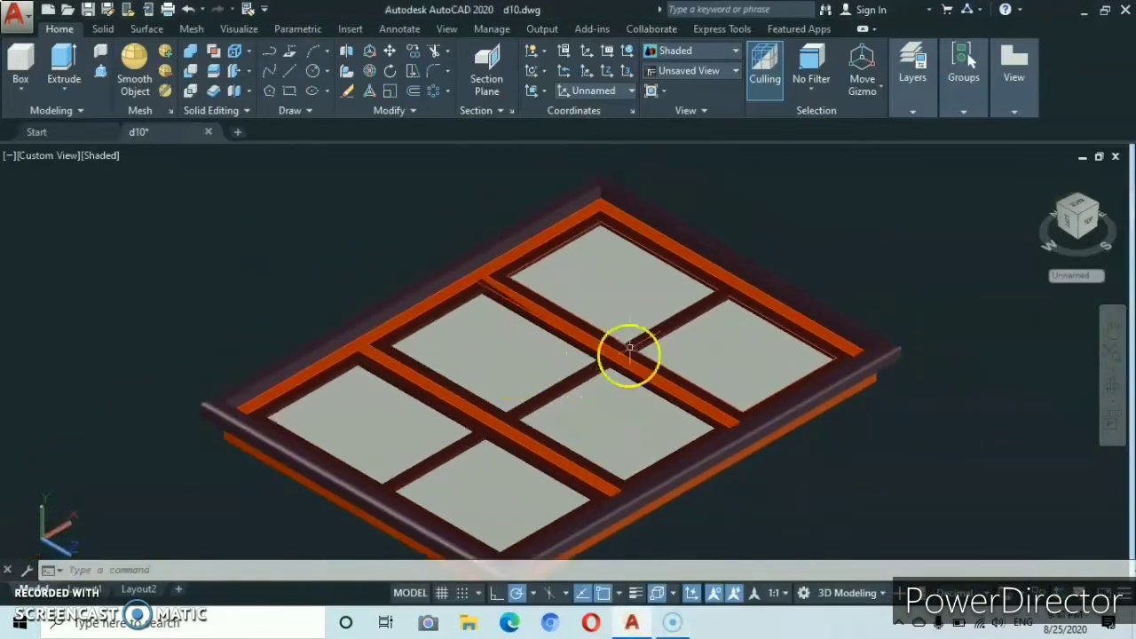
left_click(523, 357)
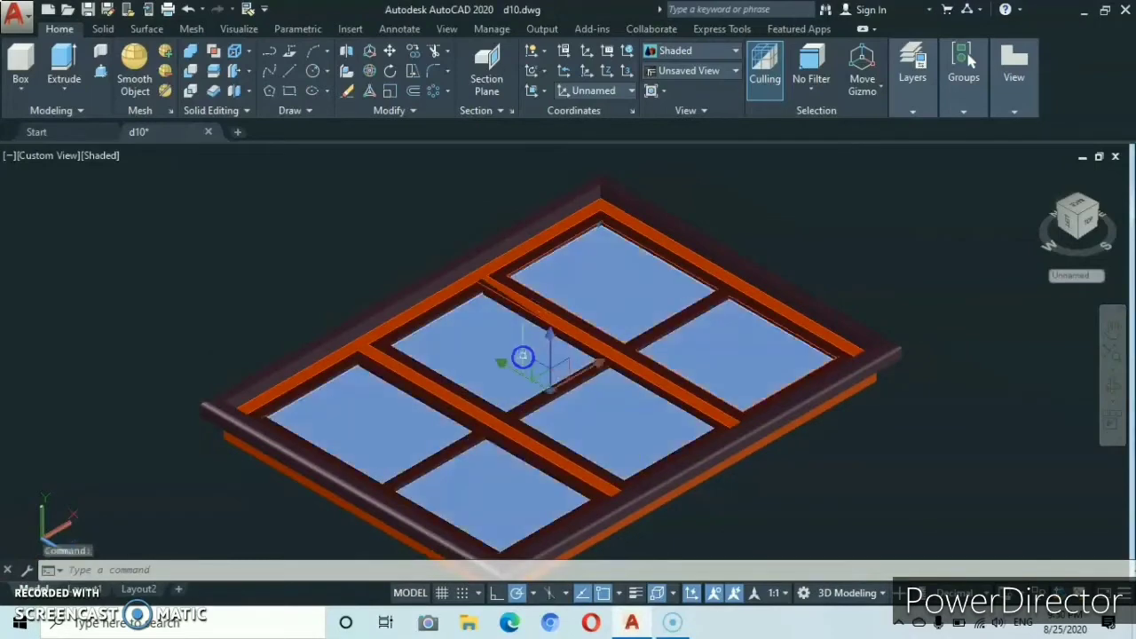
double_click(567, 307)
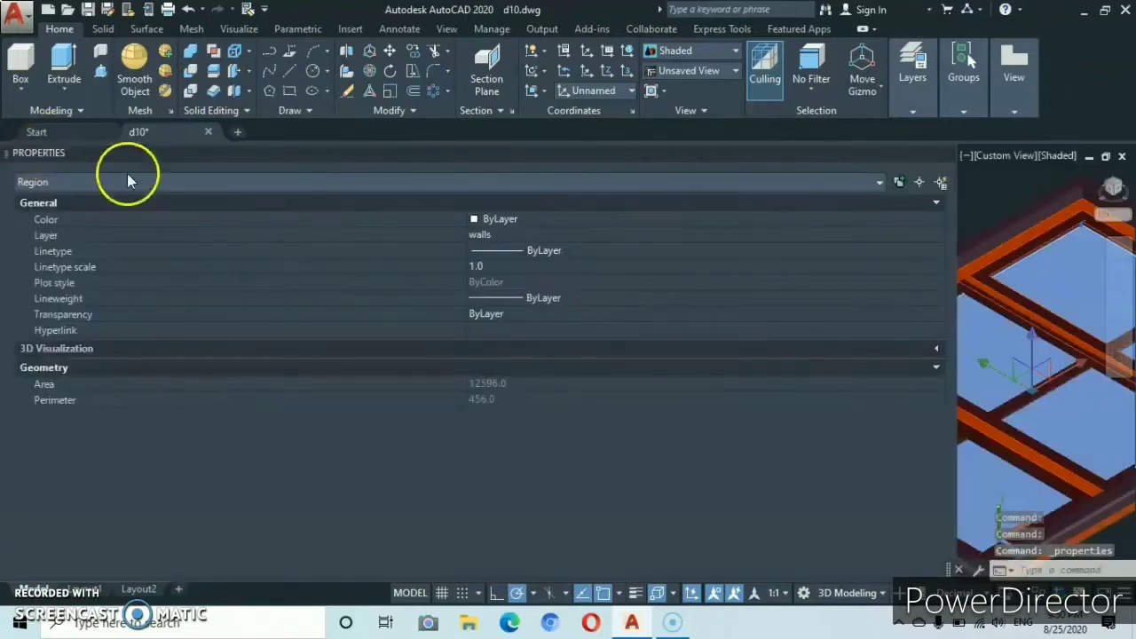
left_click(474, 218)
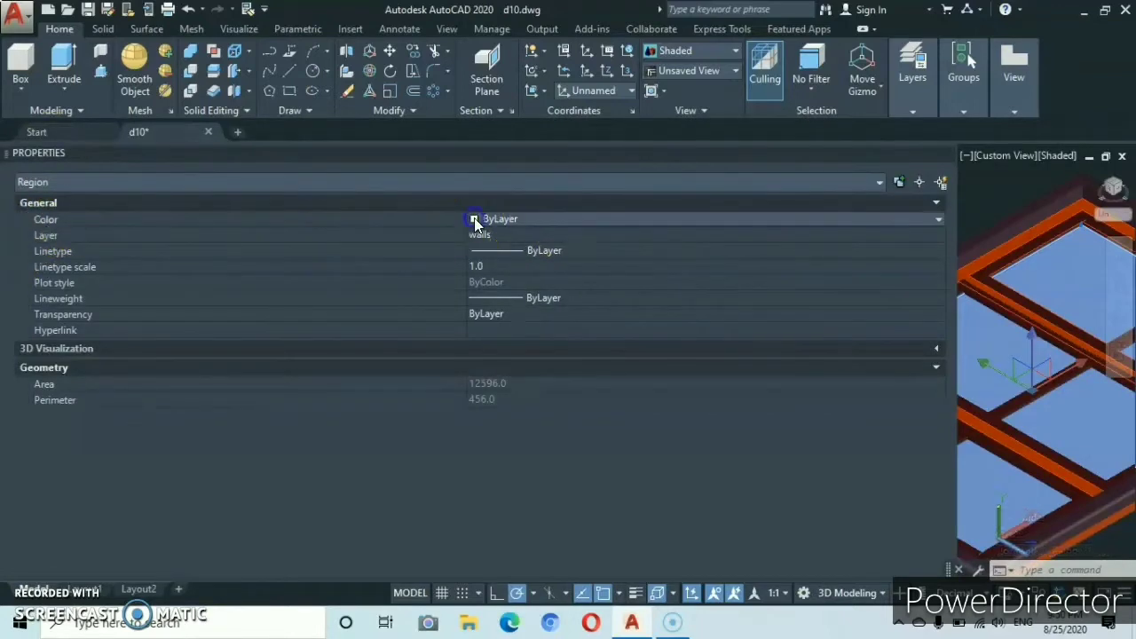
left_click(939, 219)
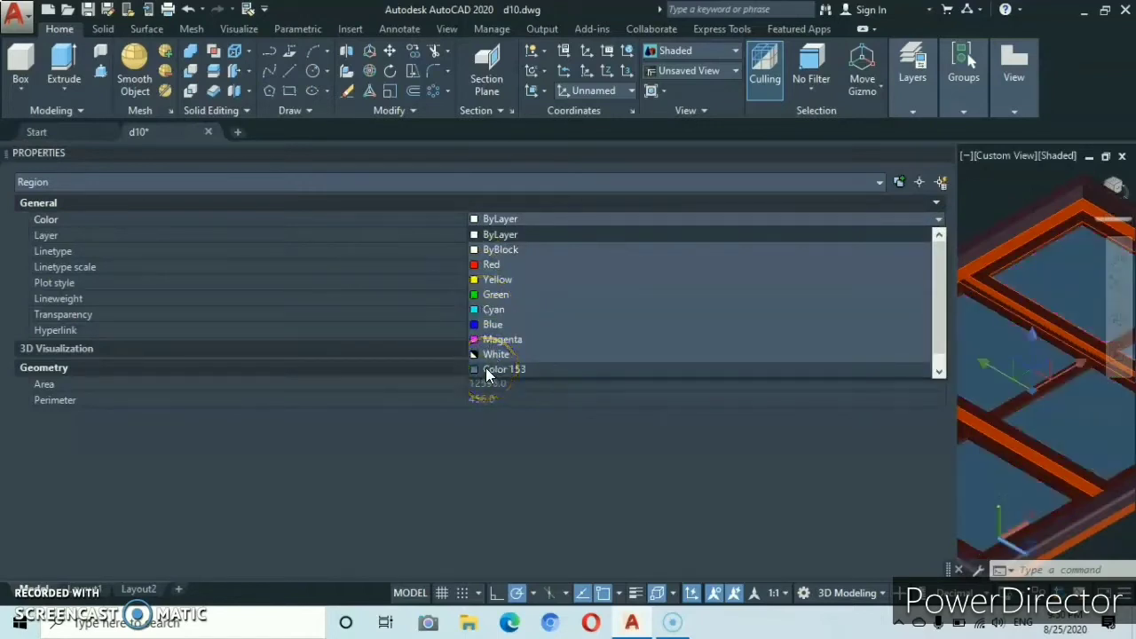
left_click(490, 309)
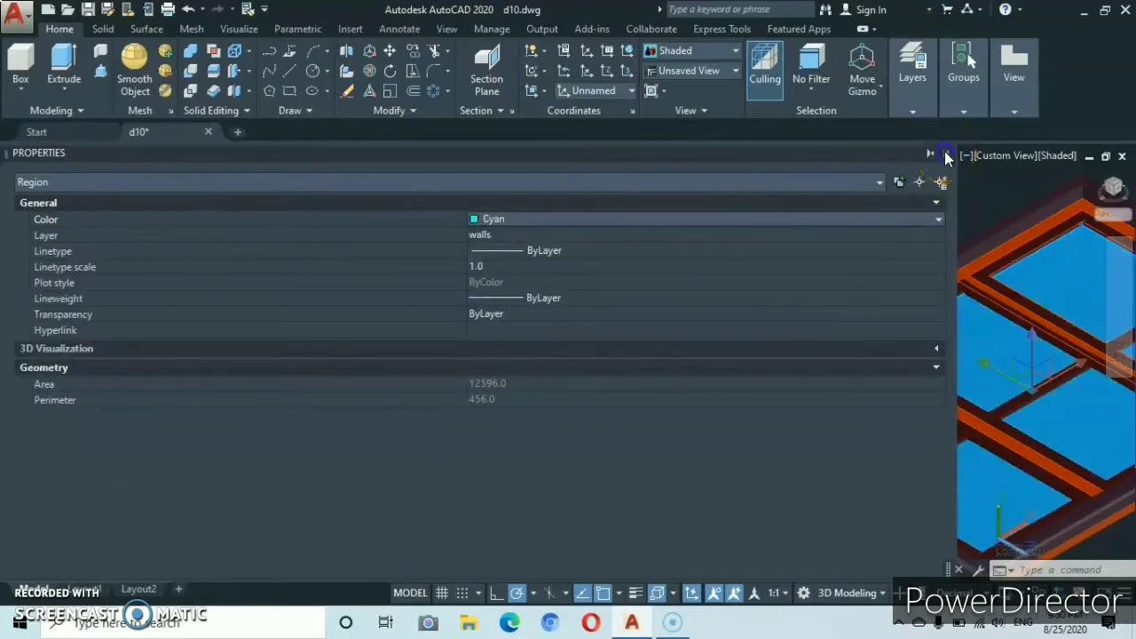
left_click(946, 153)
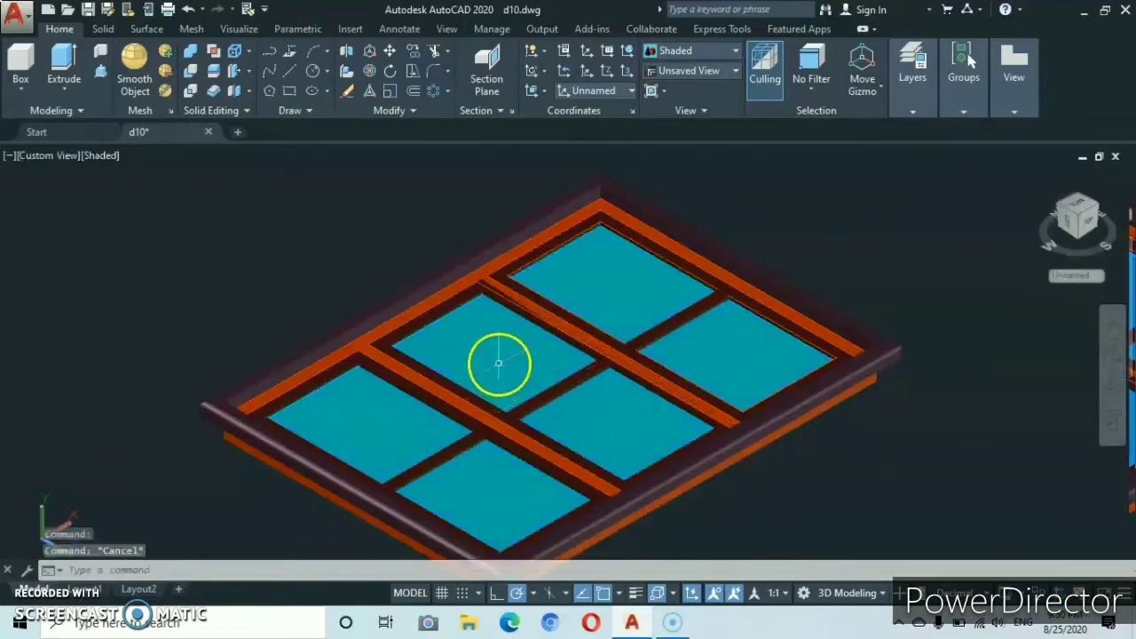
Select the whole window and 3D-rotate it about the X axis so that it stands upright.
scroll(499, 362, "down", 4)
scroll(499, 360, "up", 3)
scroll(500, 352, "up", 2)
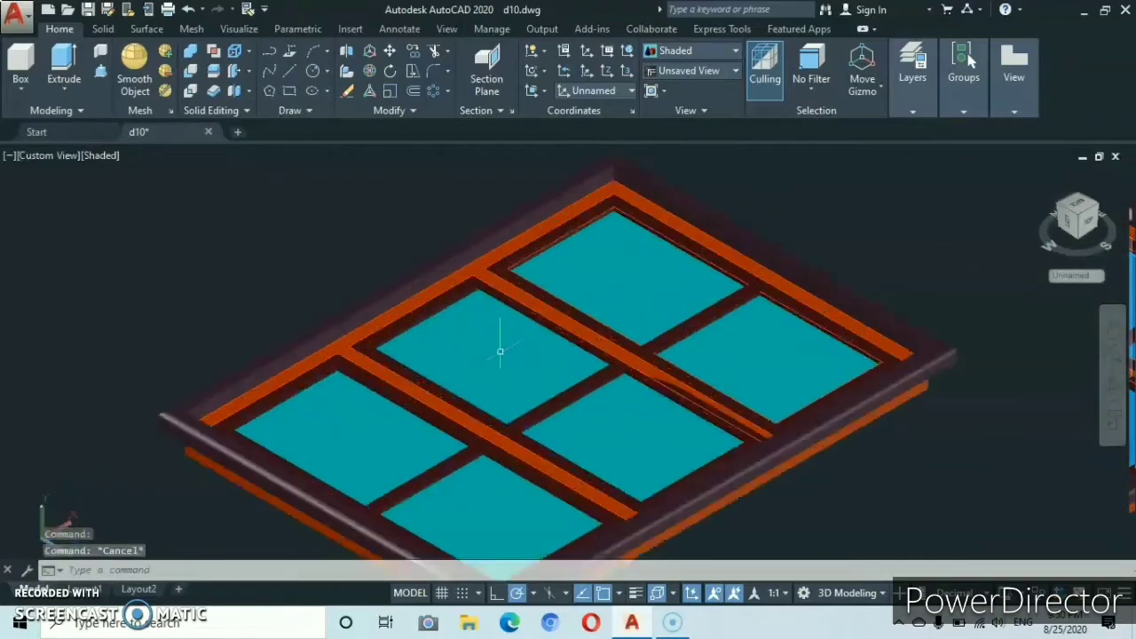
scroll(499, 352, "down", 3)
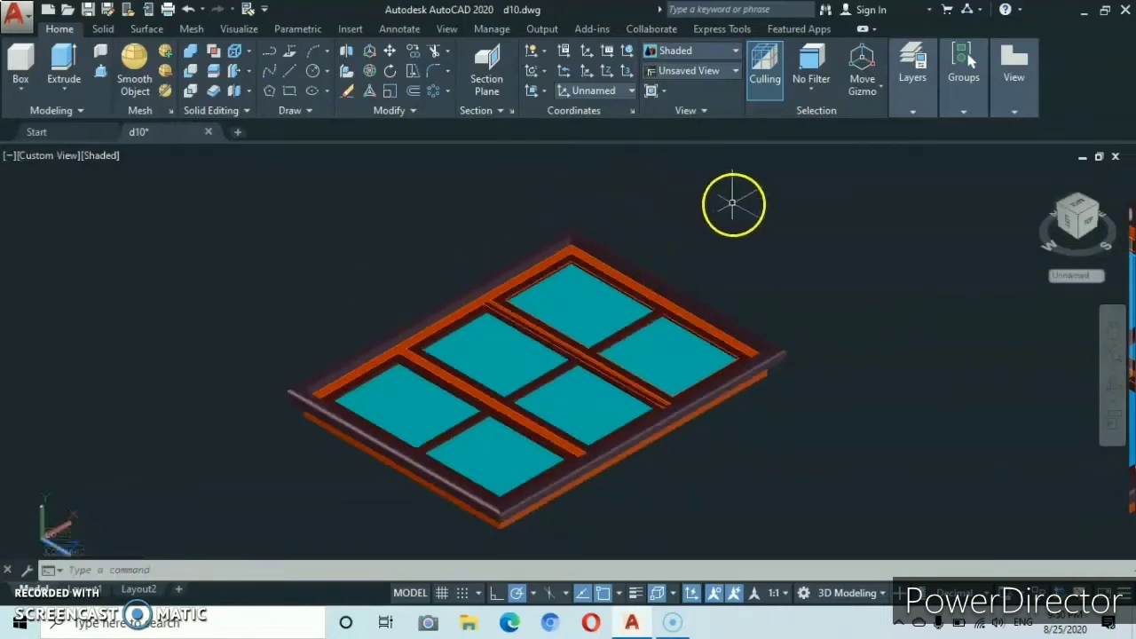
left_click(282, 526)
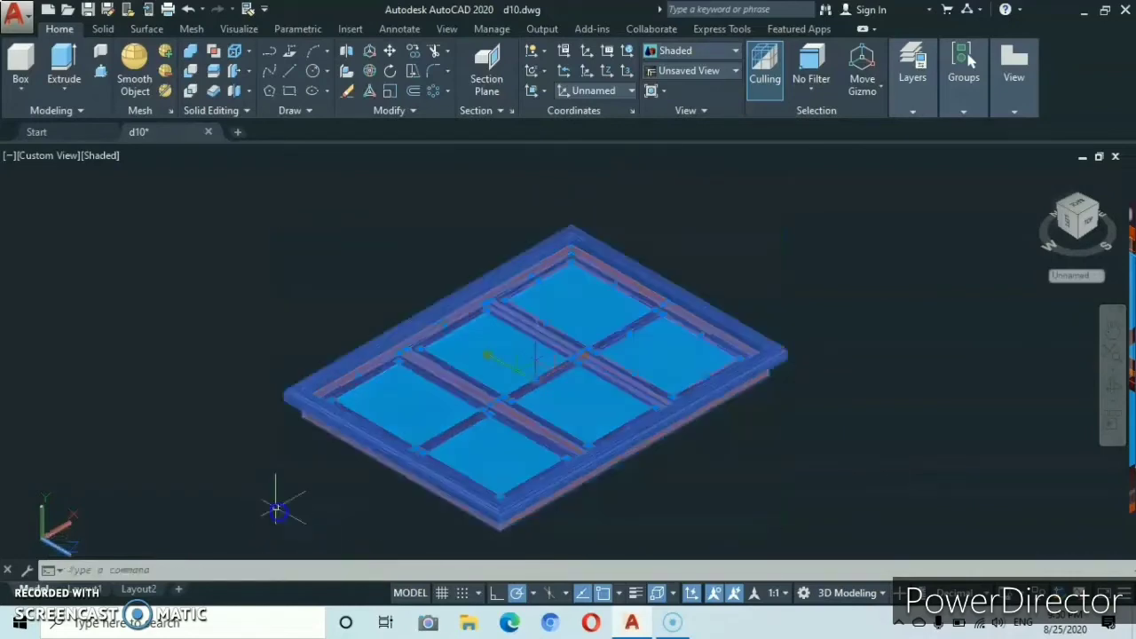
left_click(370, 73)
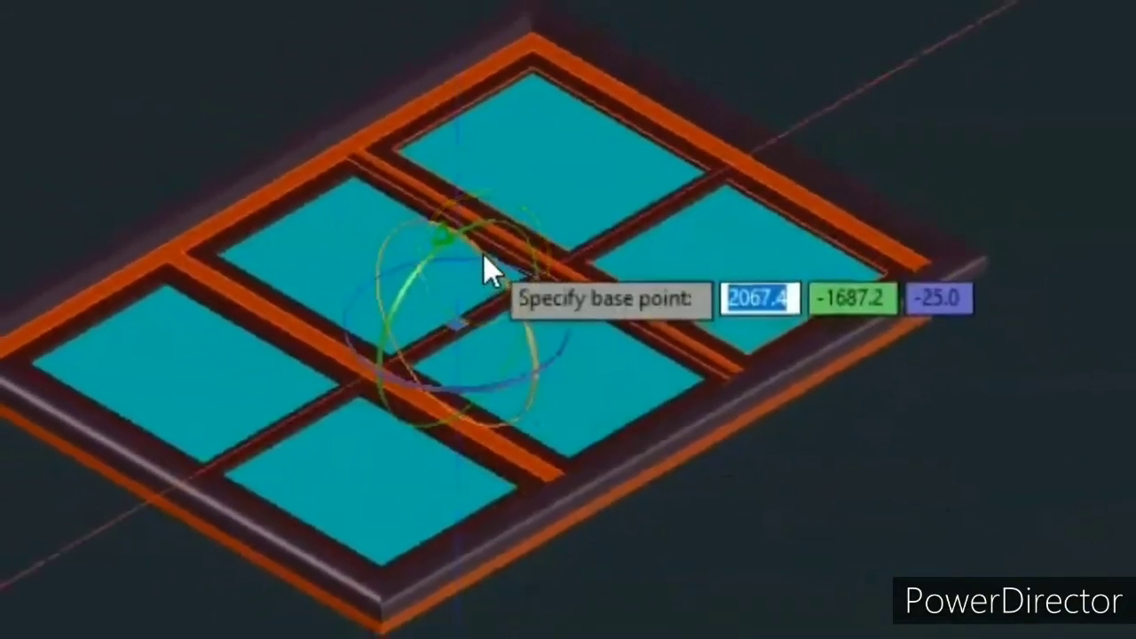
left_click(484, 255)
left_click(484, 255)
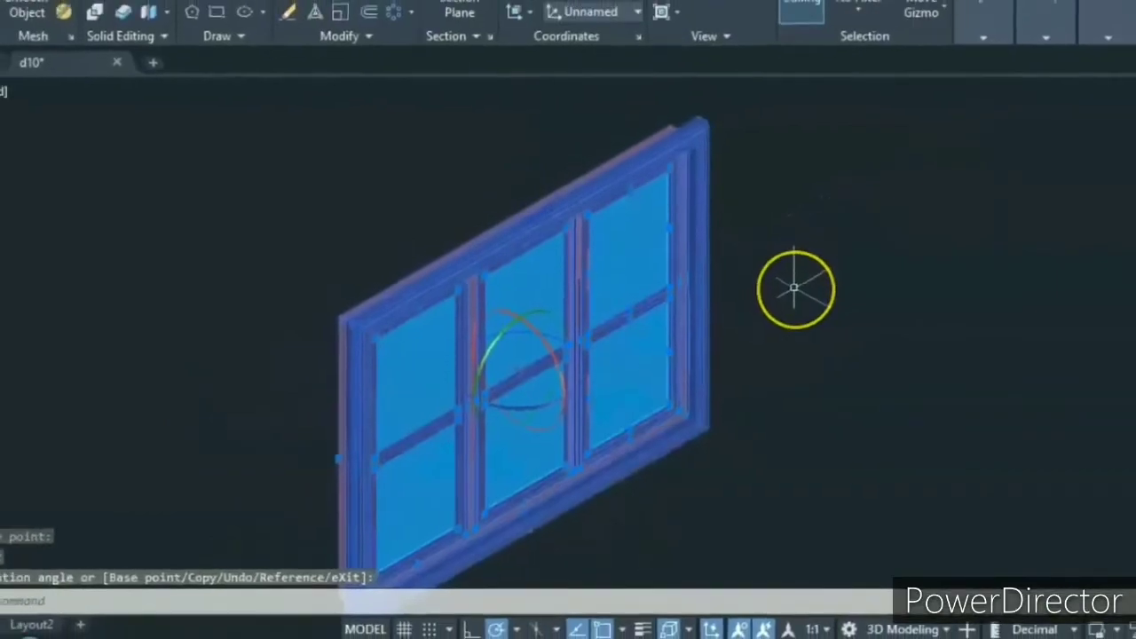
key("Escape")
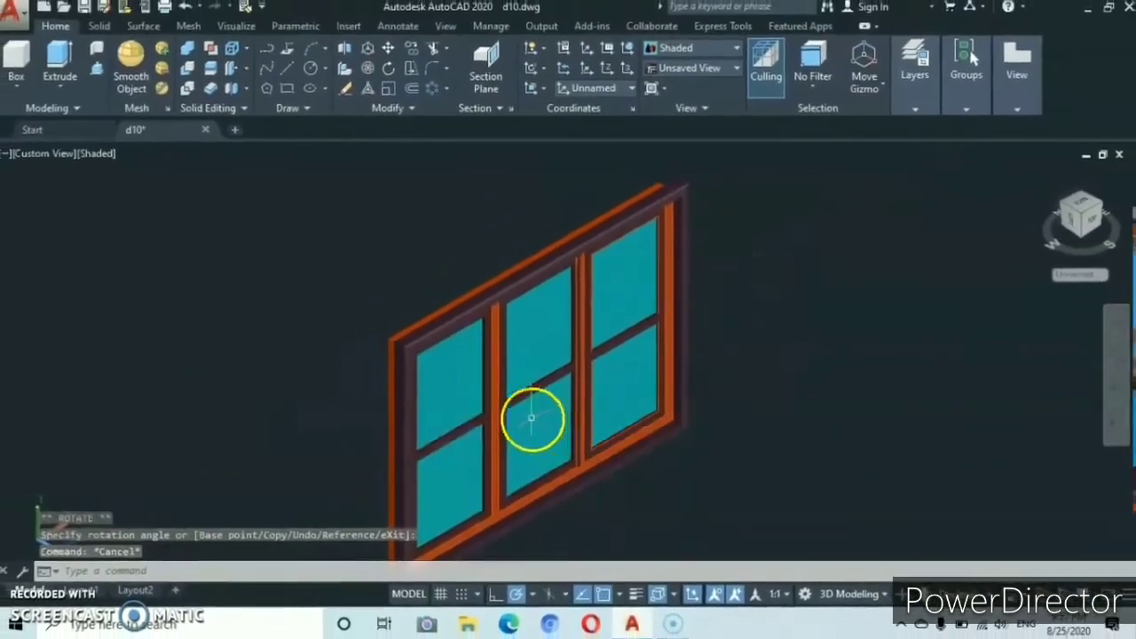
Examine the upright window's frames, mullions and glass panes up close and from a distance.
scroll(527, 409, "up", 2)
scroll(527, 408, "down", 3)
scroll(526, 406, "up", 2)
scroll(525, 402, "up", 1)
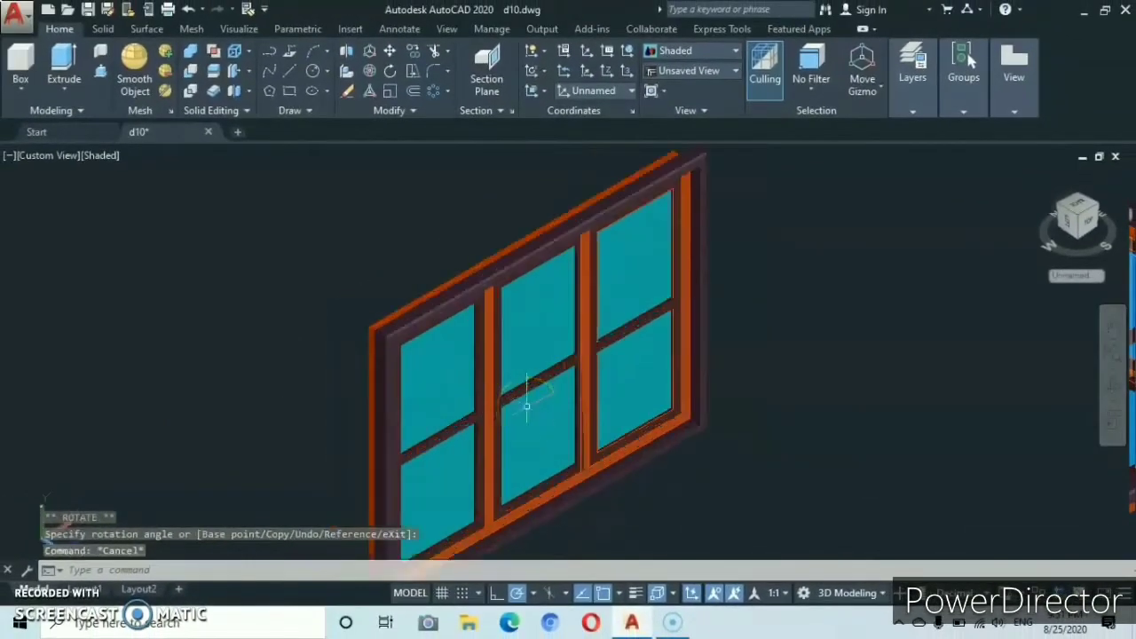
scroll(525, 401, "down", 2)
scroll(520, 393, "up", 1)
mouse_move(521, 393)
middle_mouse_down()
mouse_move(525, 406)
mouse_move(568, 388)
mouse_move(537, 379)
middle_mouse_up()
scroll(538, 378, "up", 2)
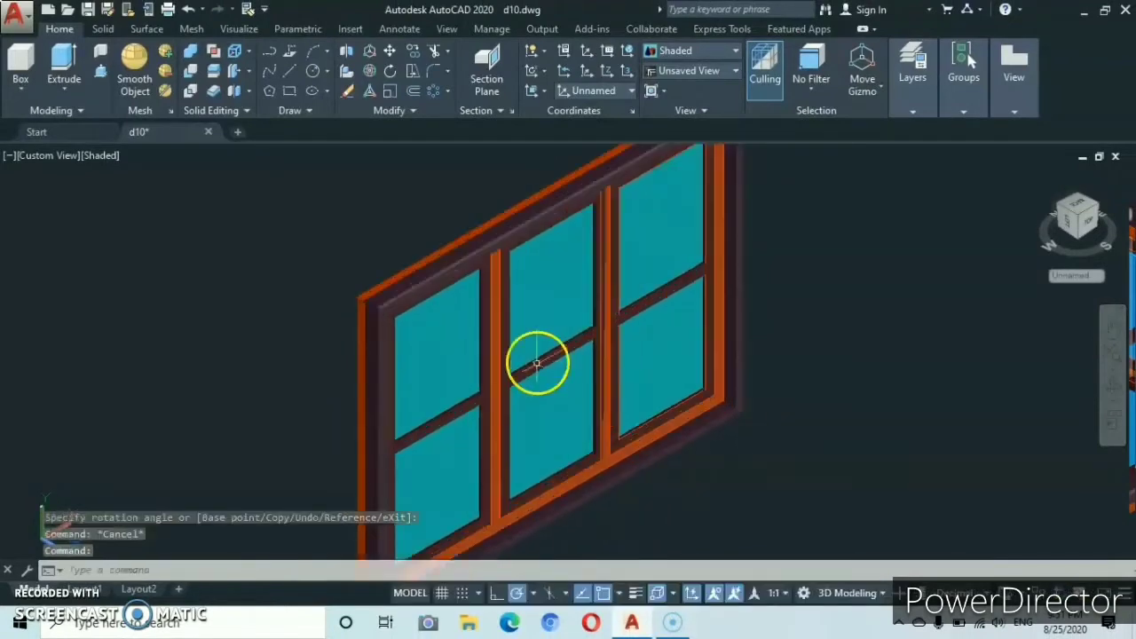
scroll(538, 359, "down", 2)
scroll(538, 355, "up", 3)
scroll(701, 414, "down", 2)
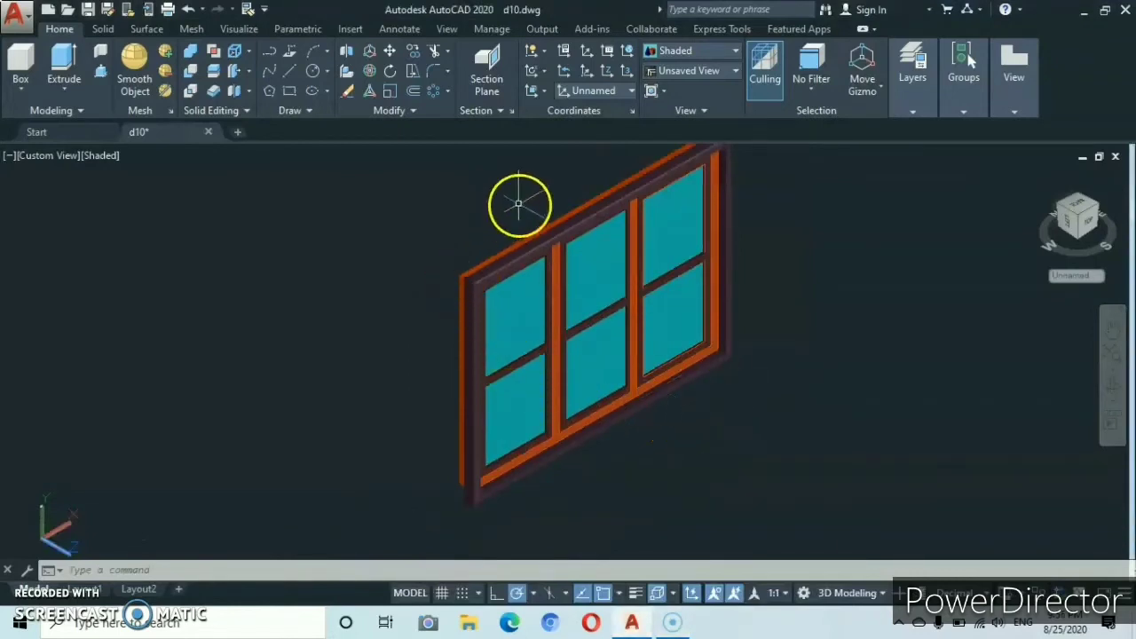
middle_click_drag(615, 206, 654, 236)
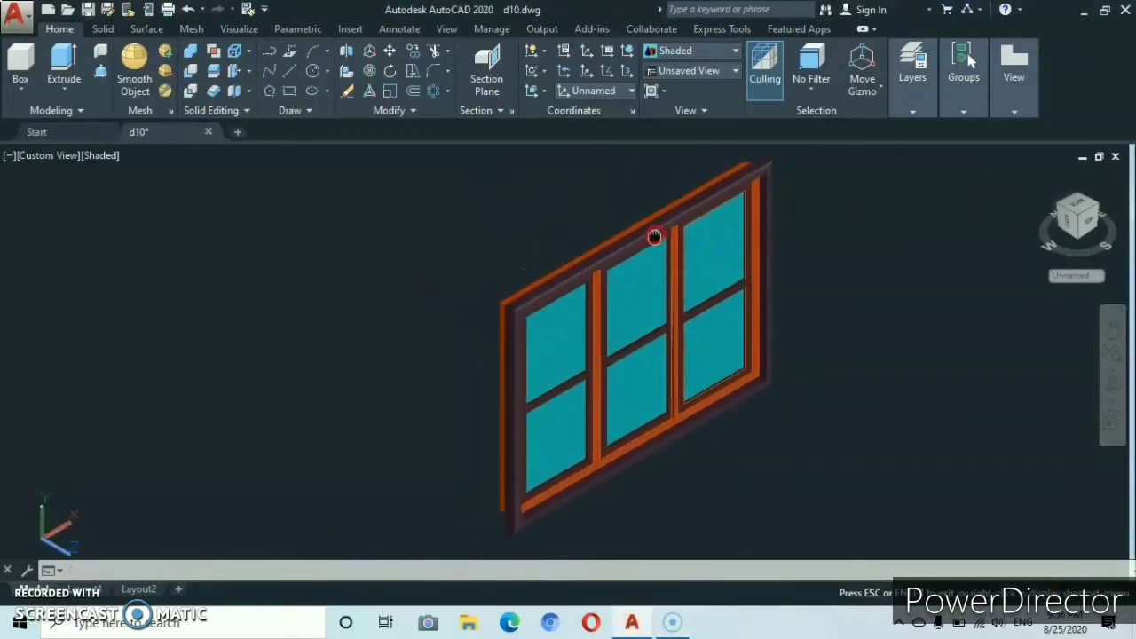
Switch the visual style to 2D Wireframe and select the entire window.
left_click(98, 156)
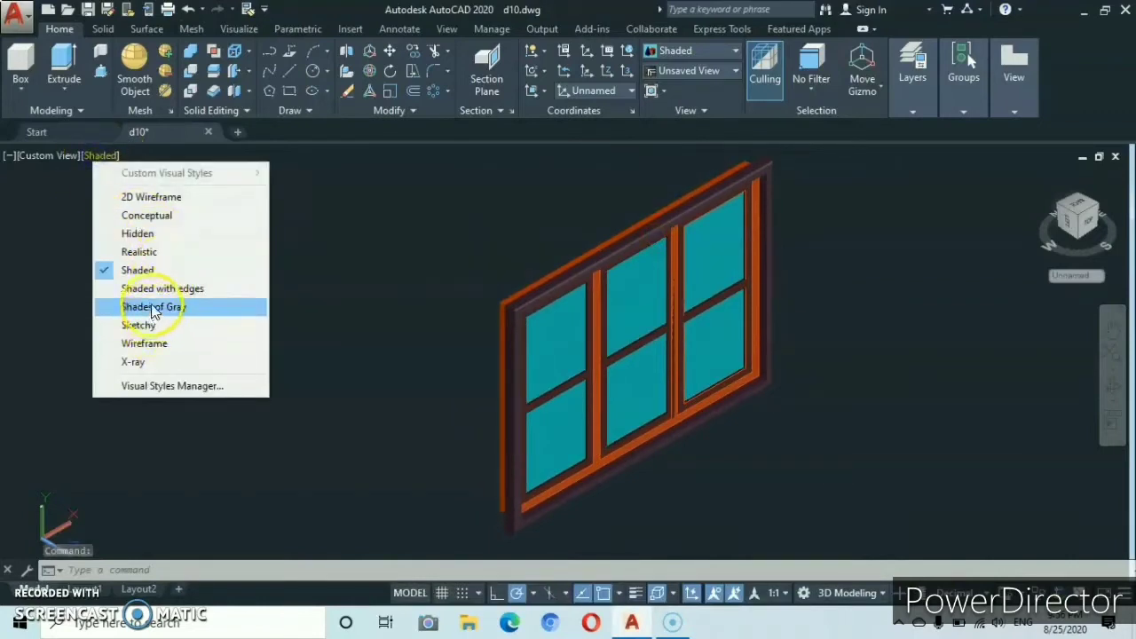
left_click(164, 204)
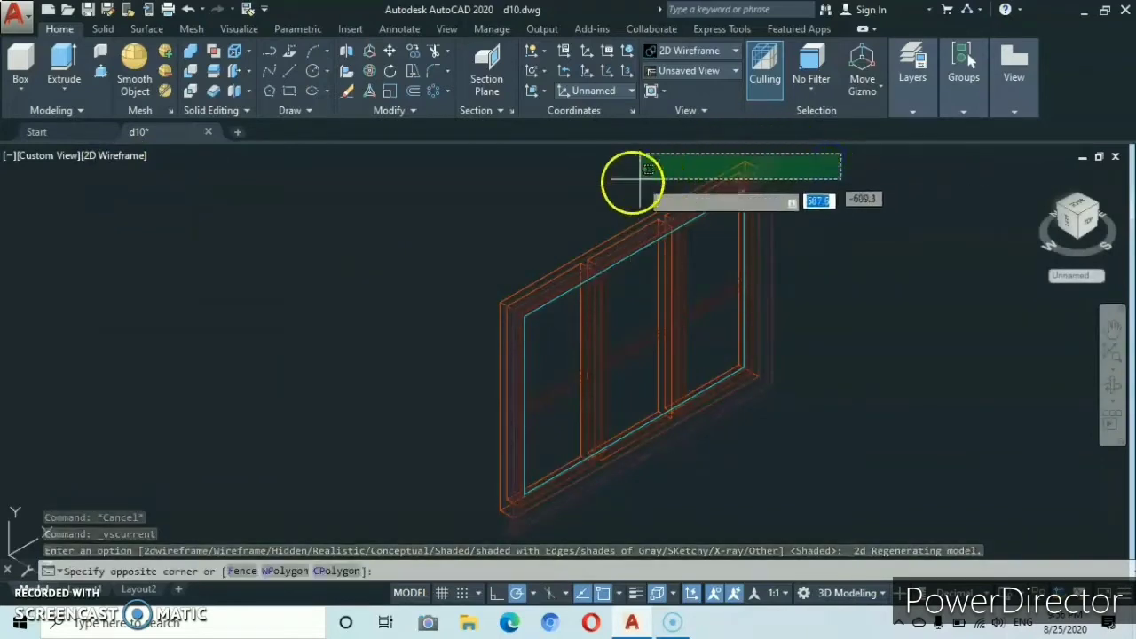
left_click(417, 538)
left_click(482, 443)
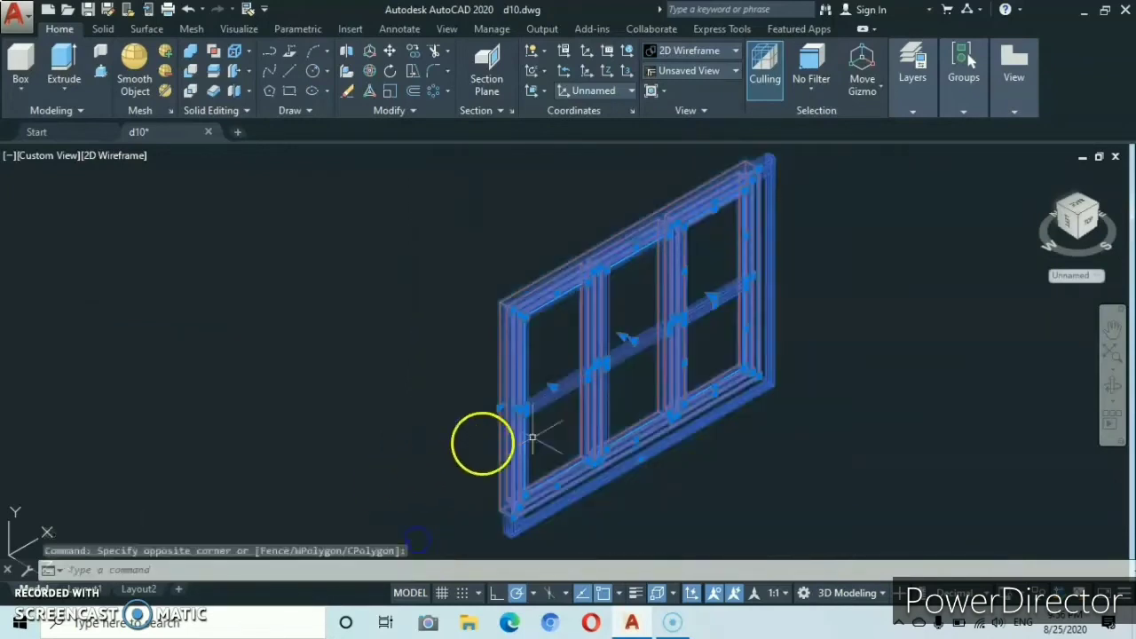
Copy the selected window from the lower corner of its frame to the lower outer corner of the opening in the recessed wall beyond the doorway.
right_click(776, 487)
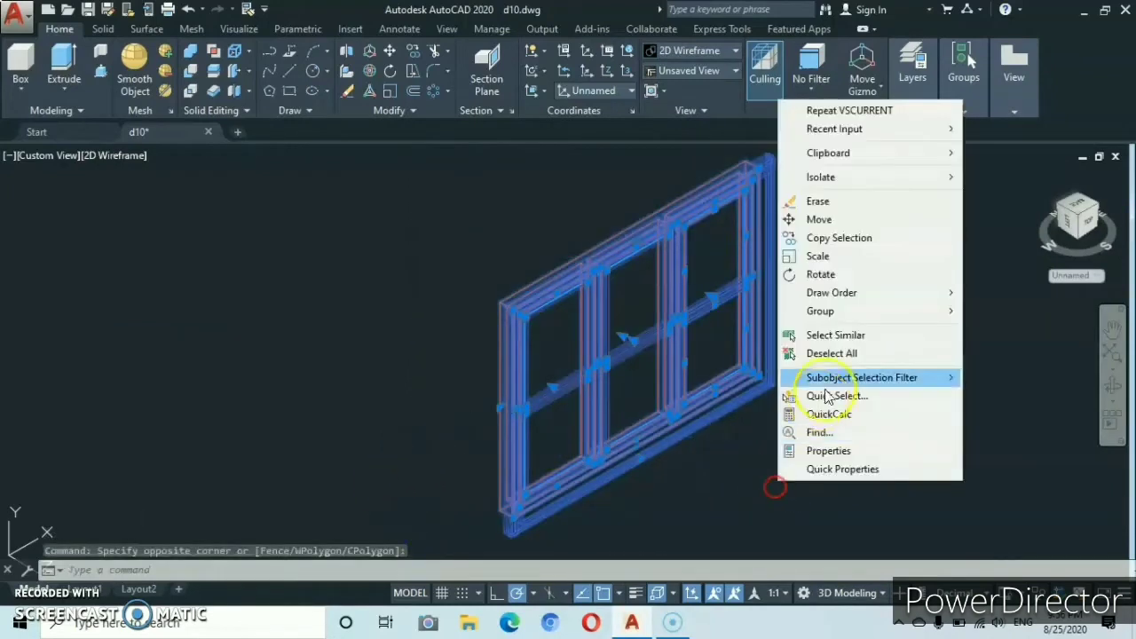
left_click(820, 245)
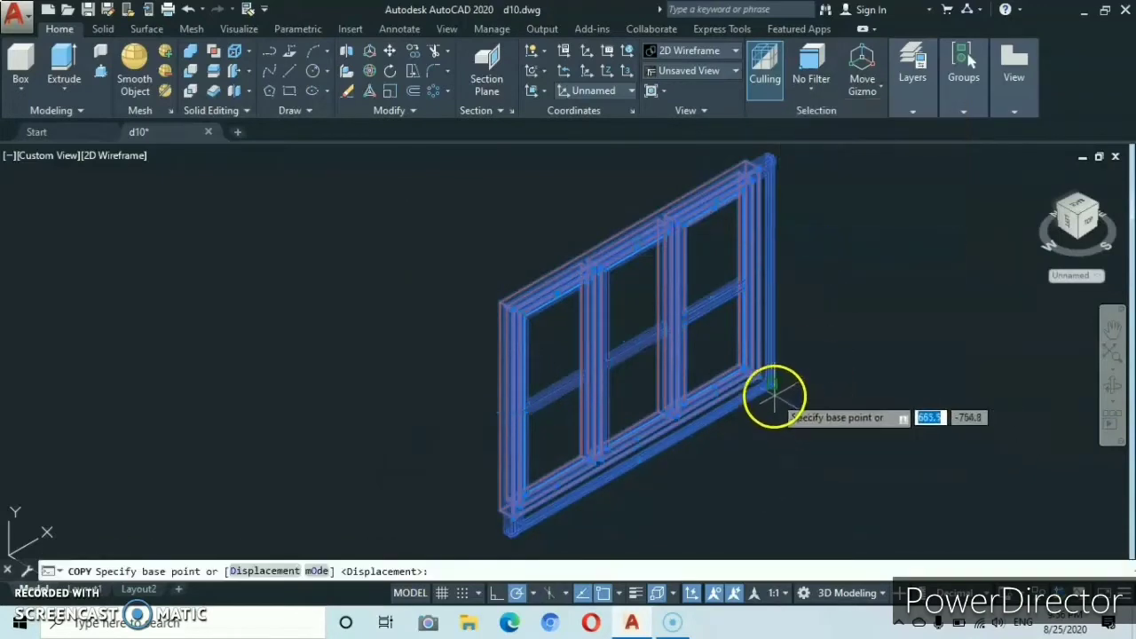
scroll(763, 385, "up", 5)
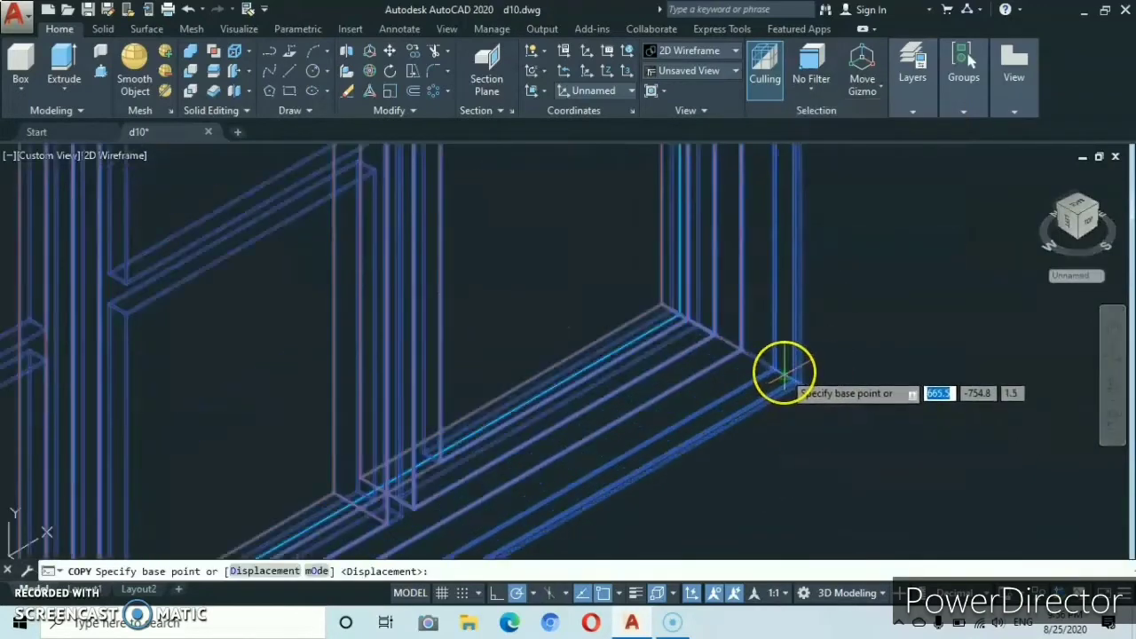
scroll(778, 376, "up", 2)
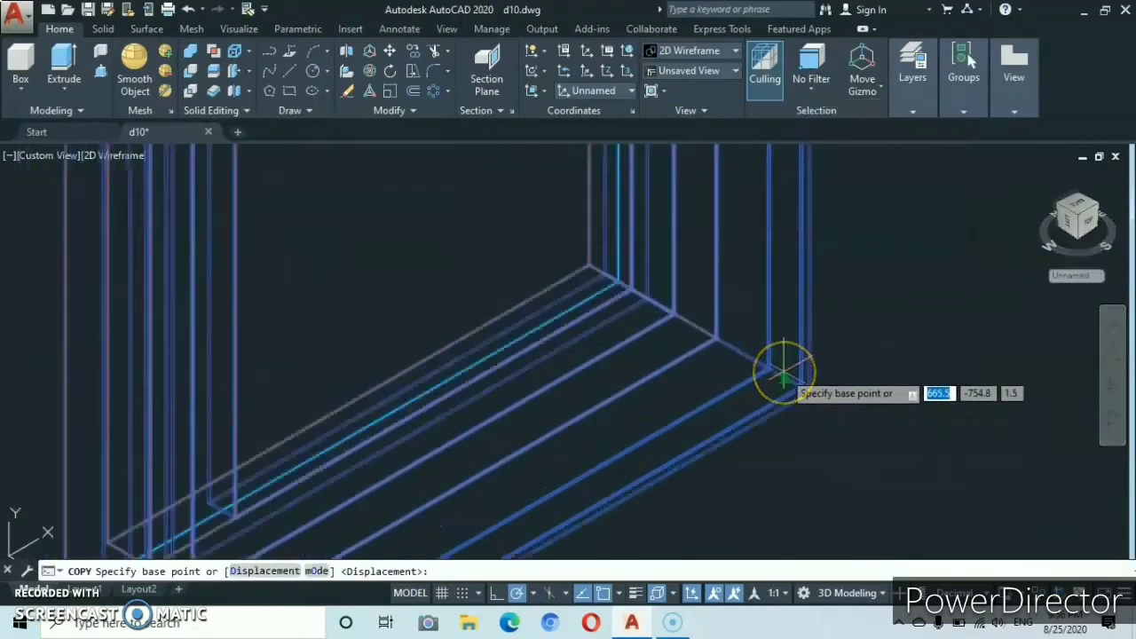
left_click(716, 339)
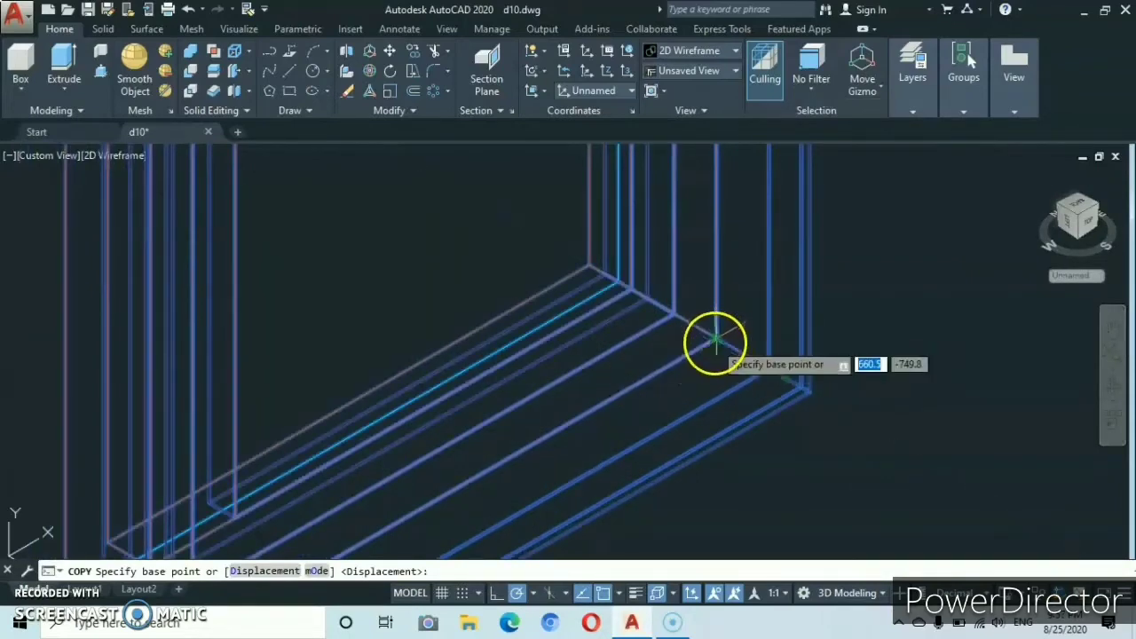
left_click(713, 339)
scroll(528, 385, "down", 3)
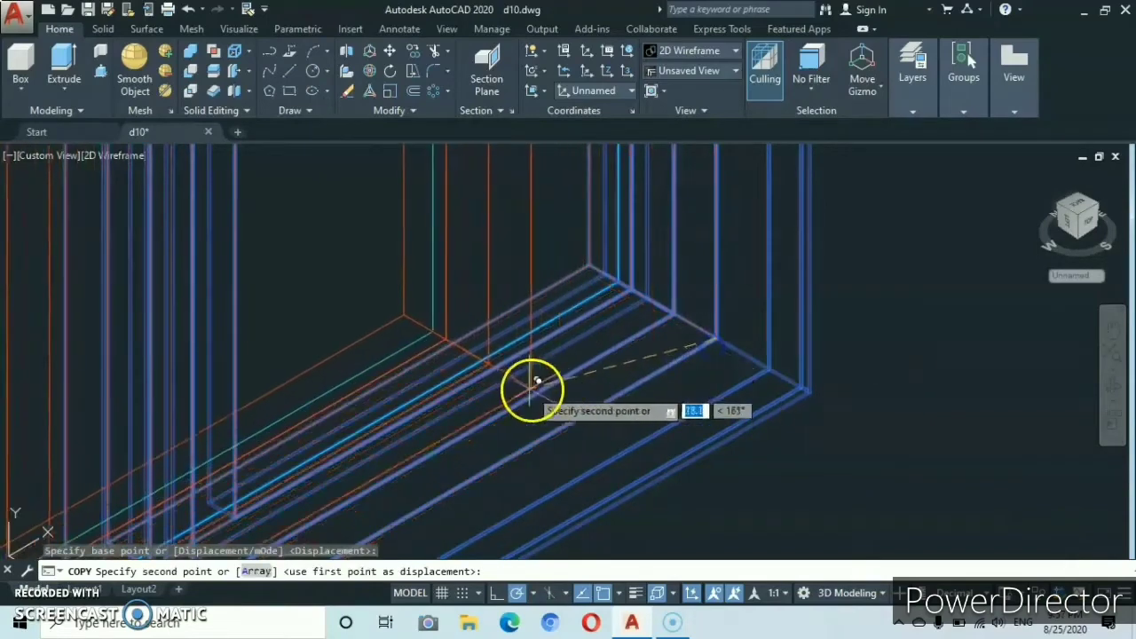
scroll(473, 380, "down", 5)
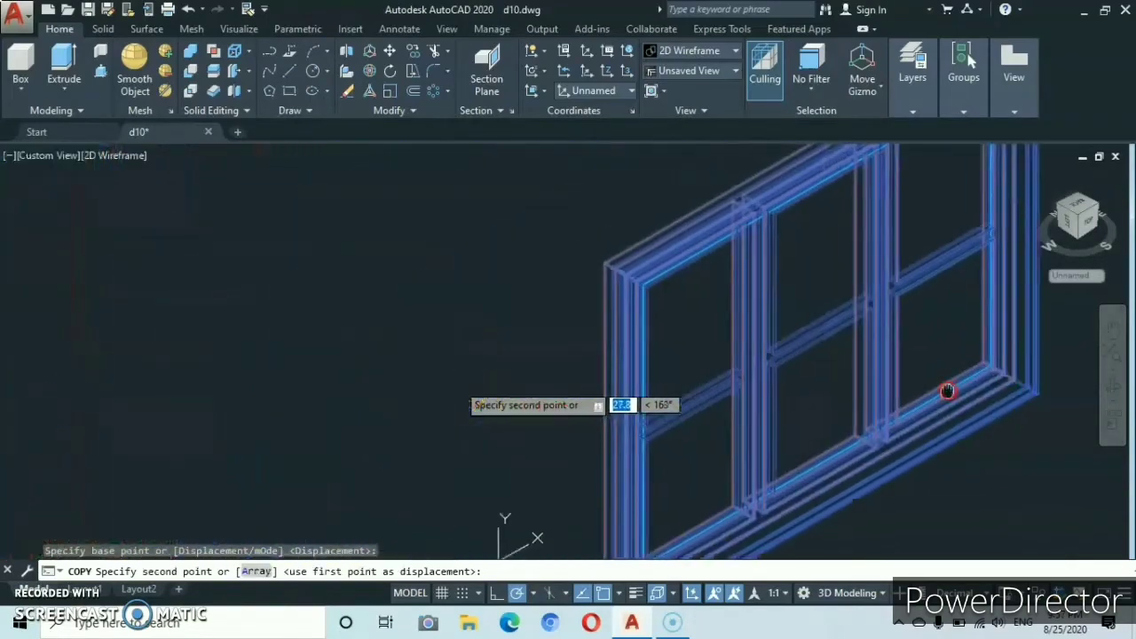
scroll(489, 355, "down", 3)
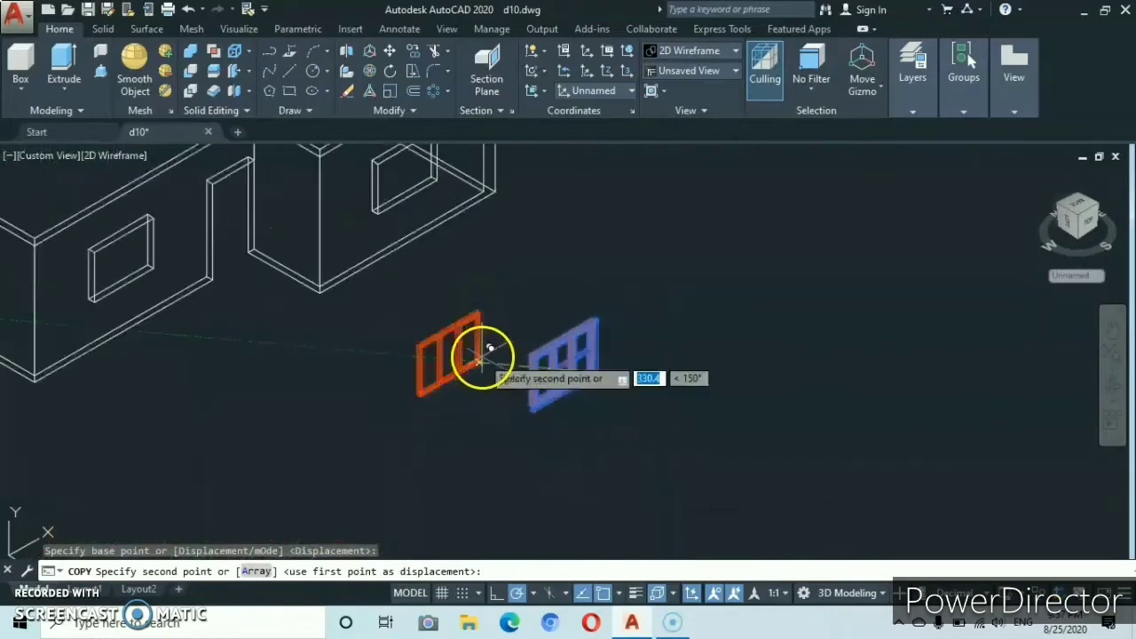
middle_click_drag(482, 355, 637, 502)
scroll(604, 373, "up", 5)
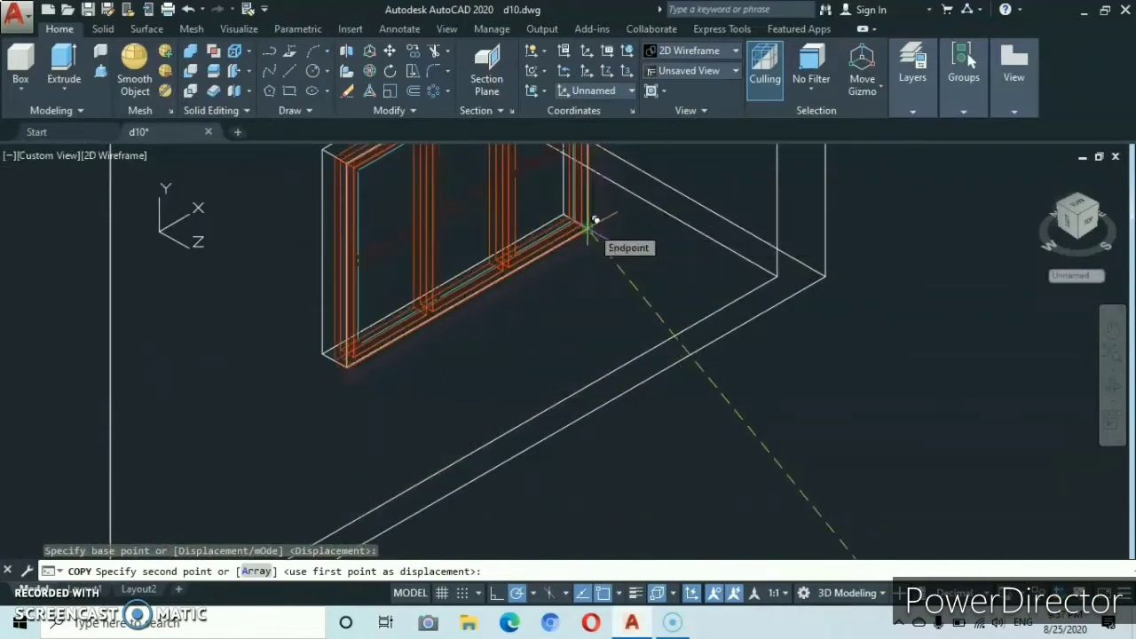
left_click(594, 222)
Place another copy of the window in the front wall opening beside the doorway and end the copying.
scroll(317, 335, "down", 5)
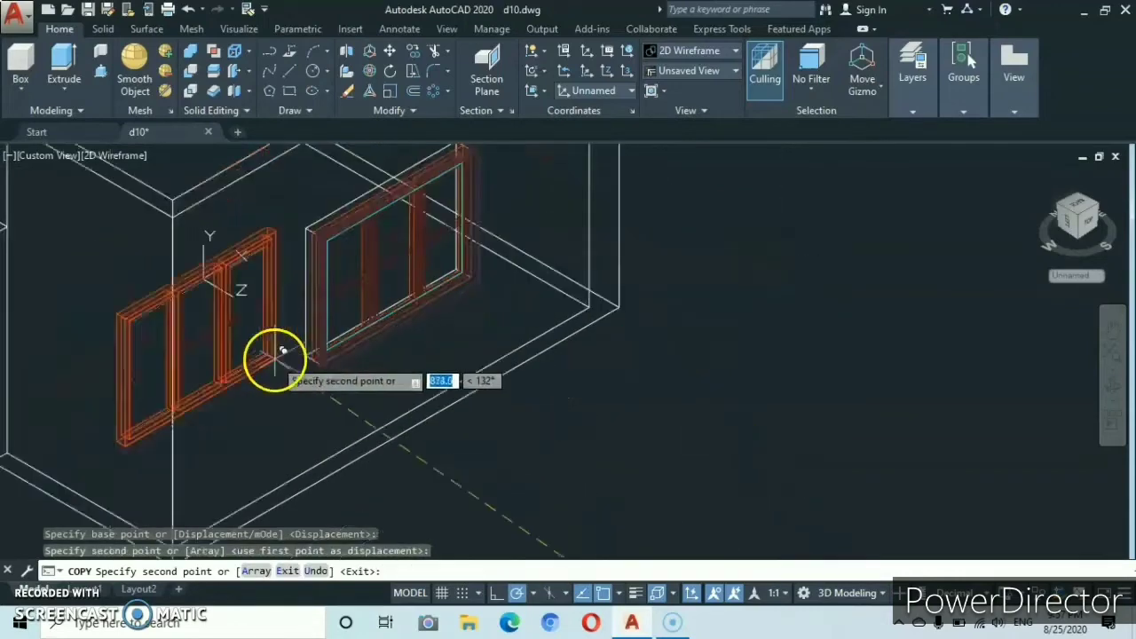
middle_click_drag(275, 360, 805, 359)
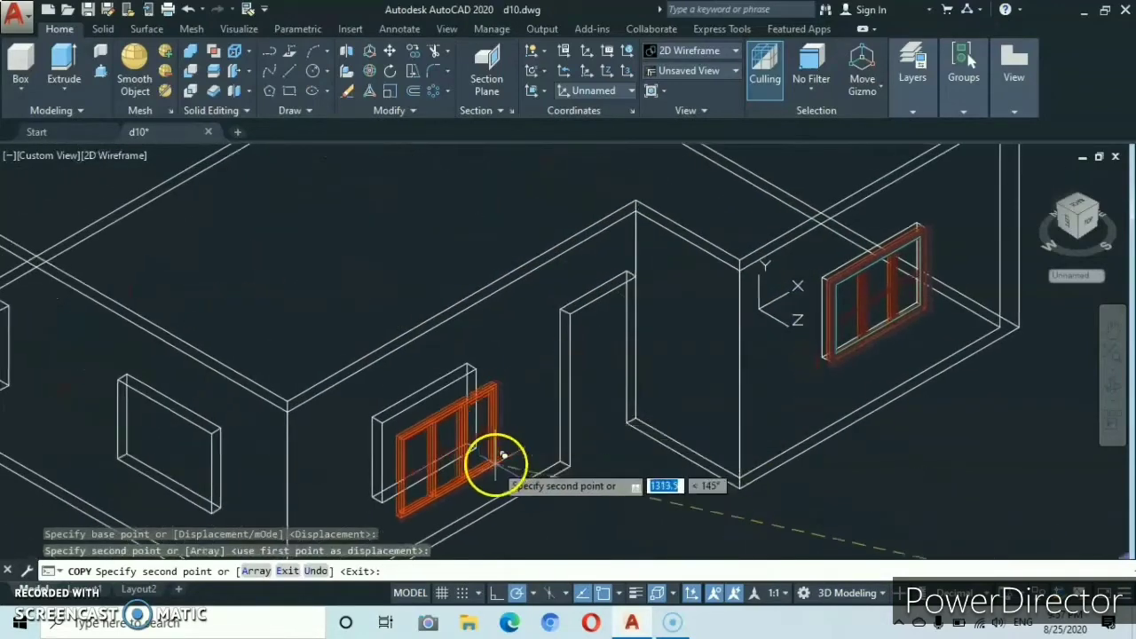
middle_click_drag(498, 458, 530, 373)
scroll(511, 342, "up", 6)
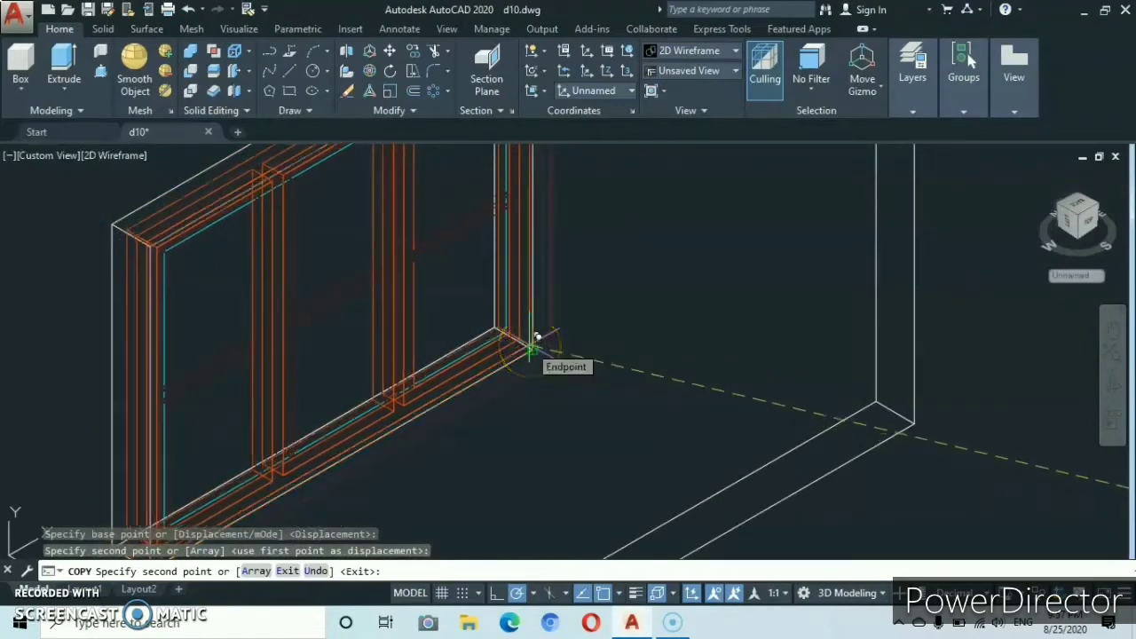
left_click(535, 339)
scroll(756, 393, "down", 5)
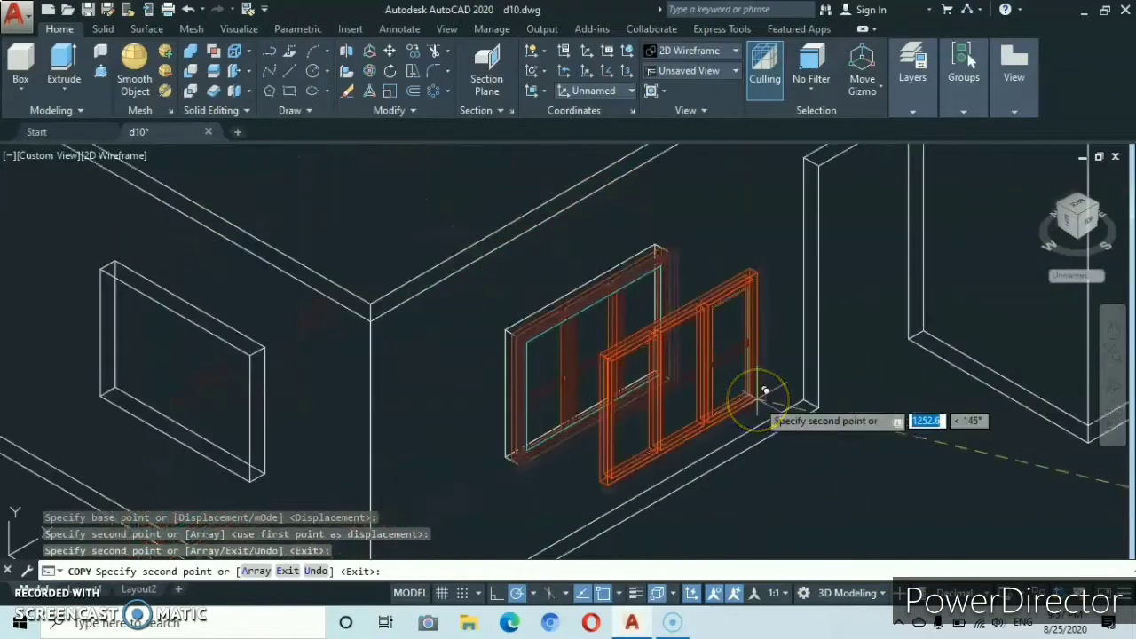
scroll(765, 391, "down", 5)
middle_click_drag(769, 409, 531, 367)
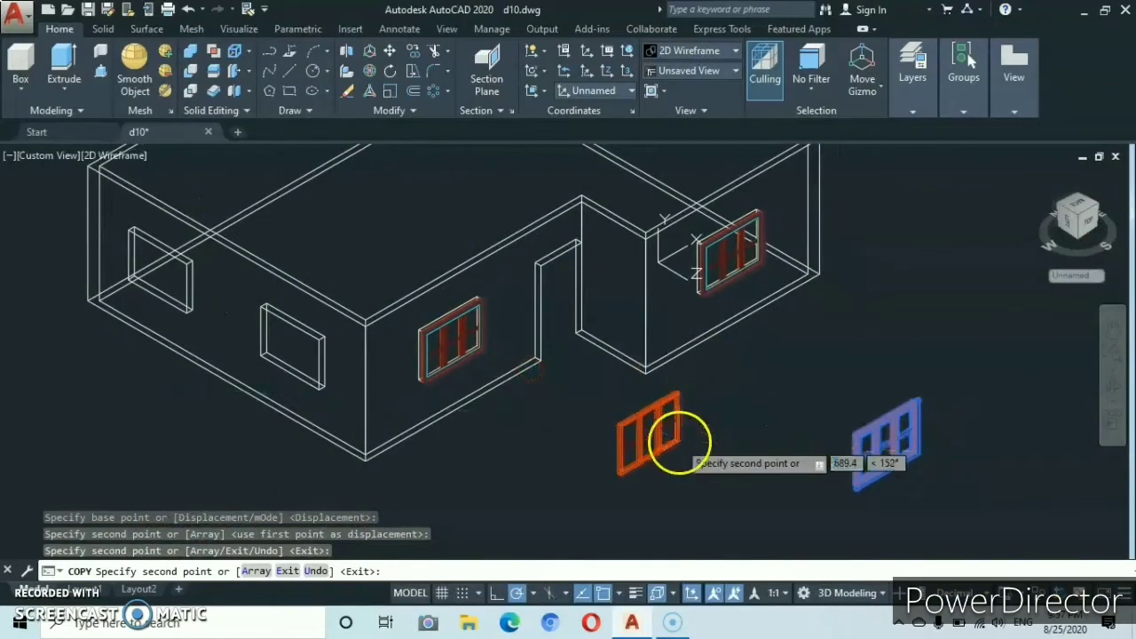
key("Escape")
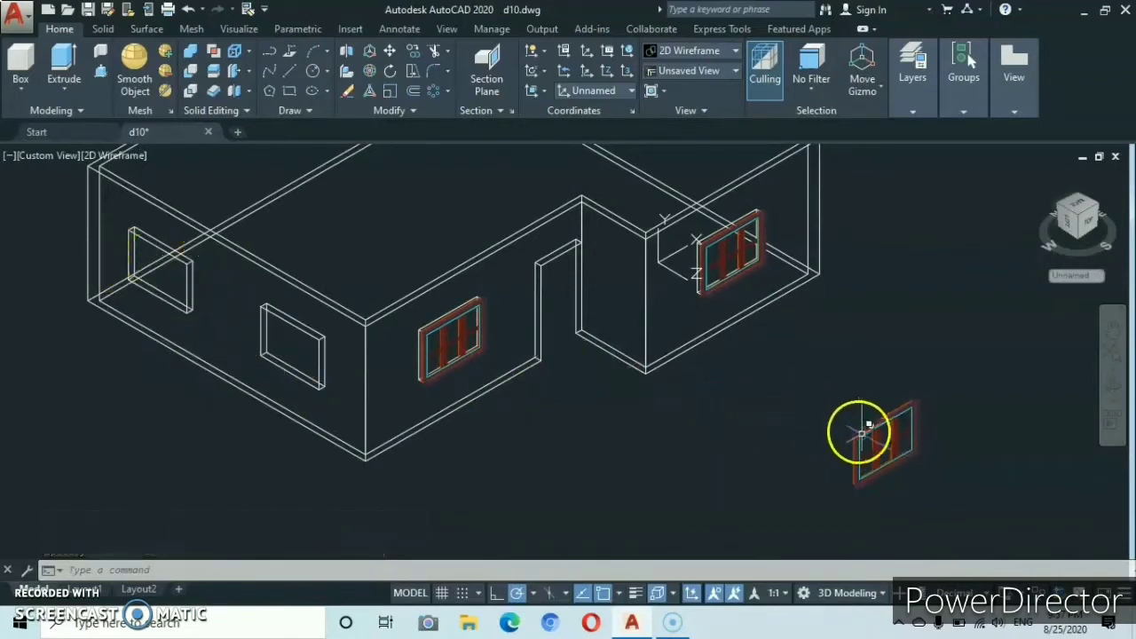
Select the original window outside the house and 3D-rotate it by 270 degrees about the vertical Z axis.
middle_click_drag(862, 434, 514, 282)
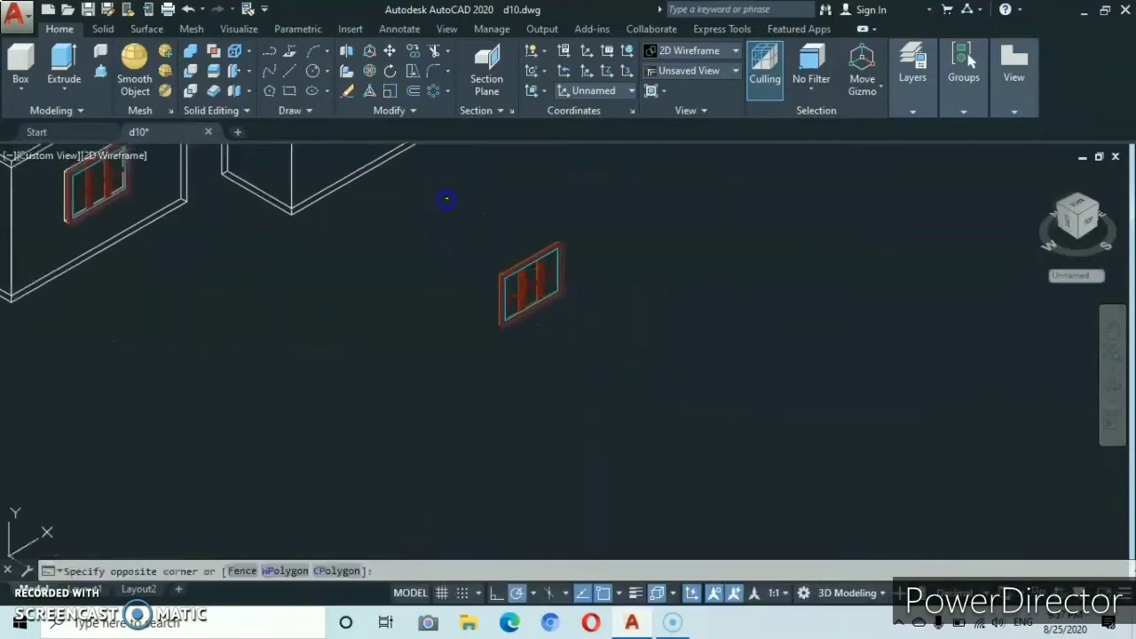
left_click(644, 380)
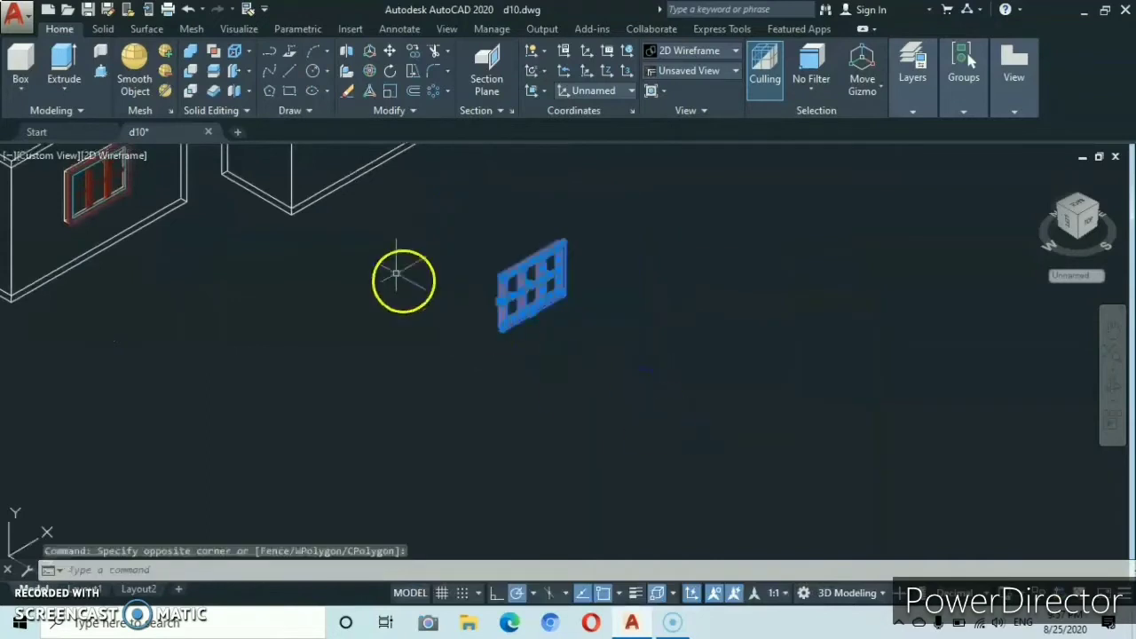
left_click(369, 73)
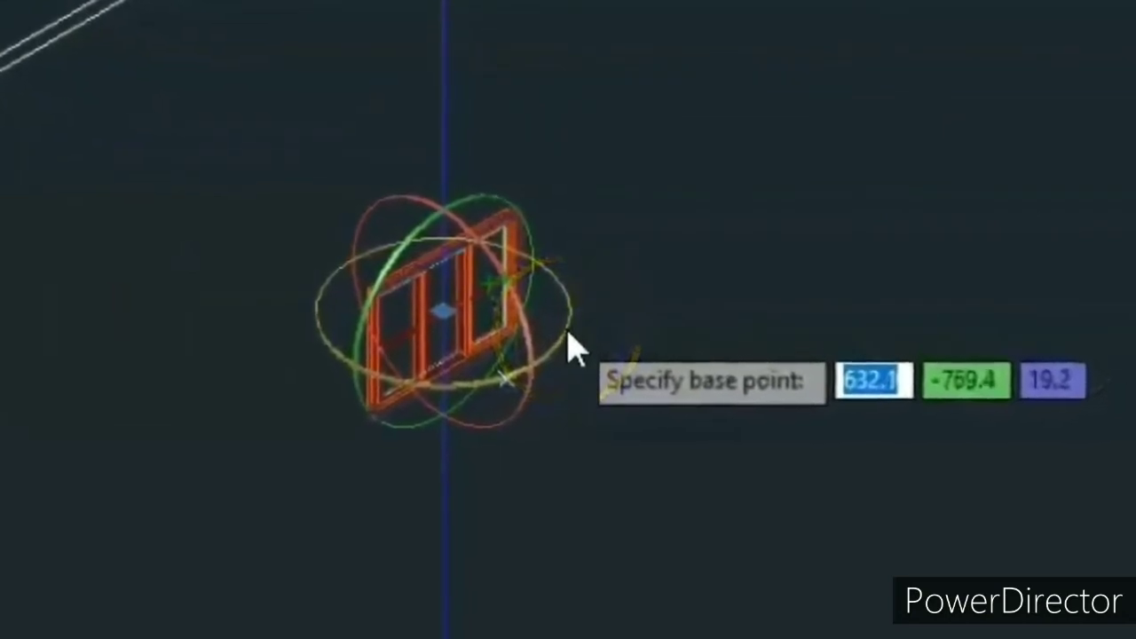
left_click(563, 334)
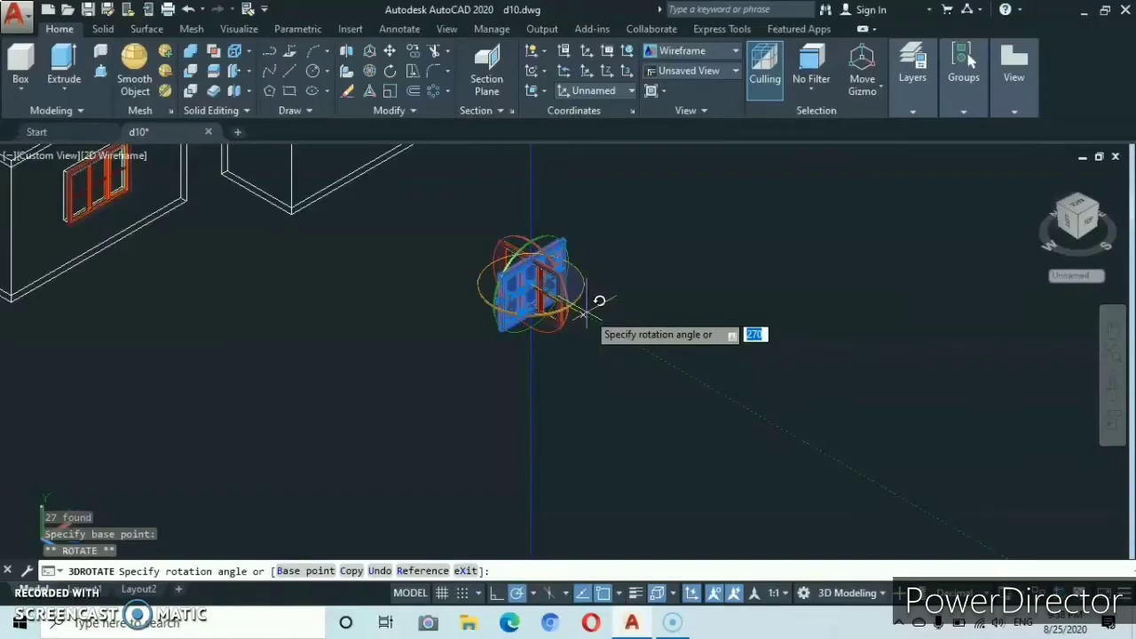
left_click(589, 314)
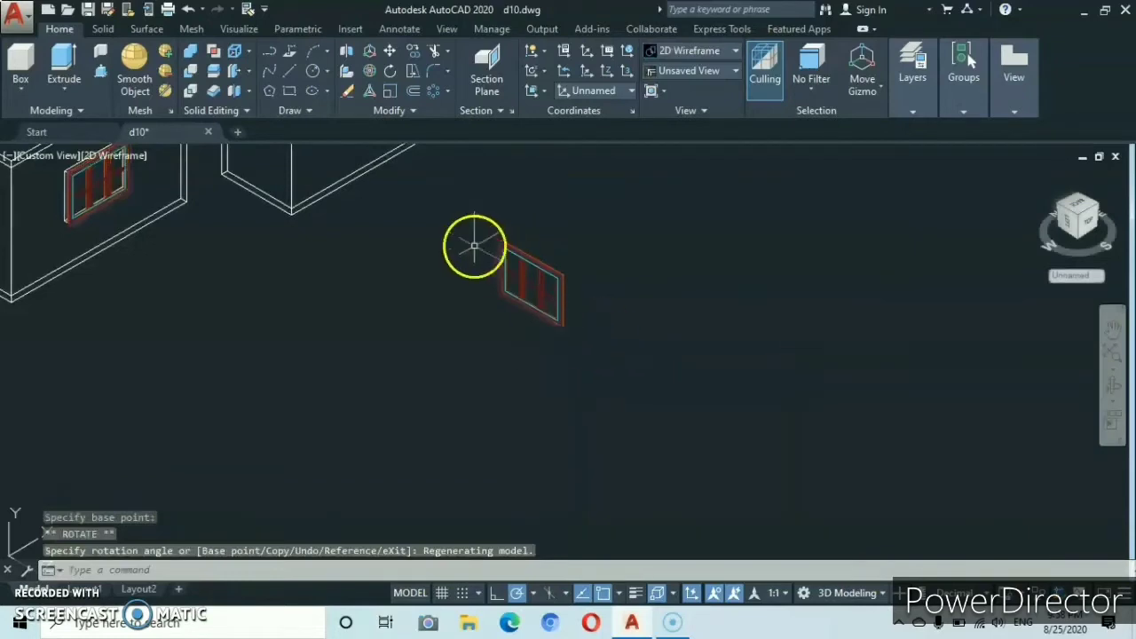
Copy the whole rotated window from its frame's lower corner into the side wall opening nearest the front corner of the house.
scroll(518, 262, "up", 5)
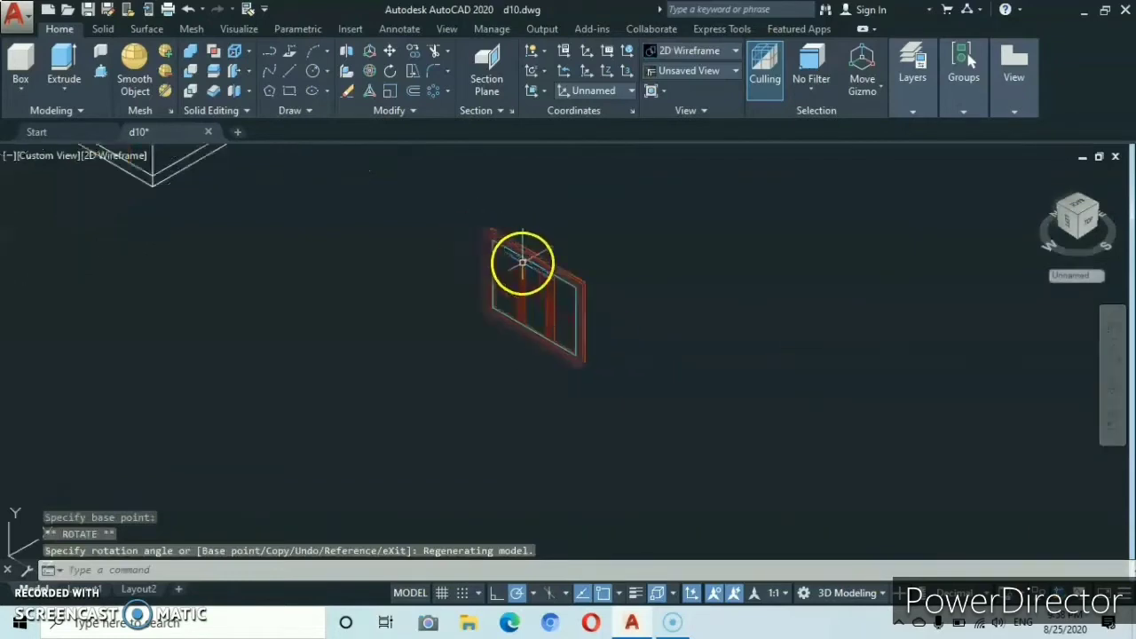
left_click(416, 167)
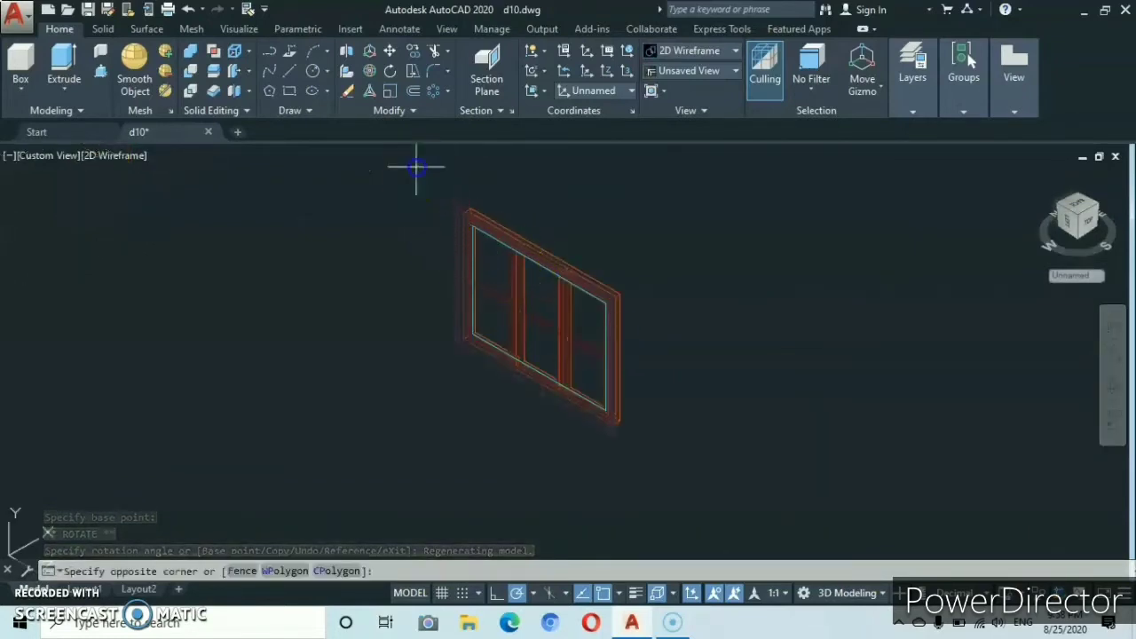
left_click(677, 458)
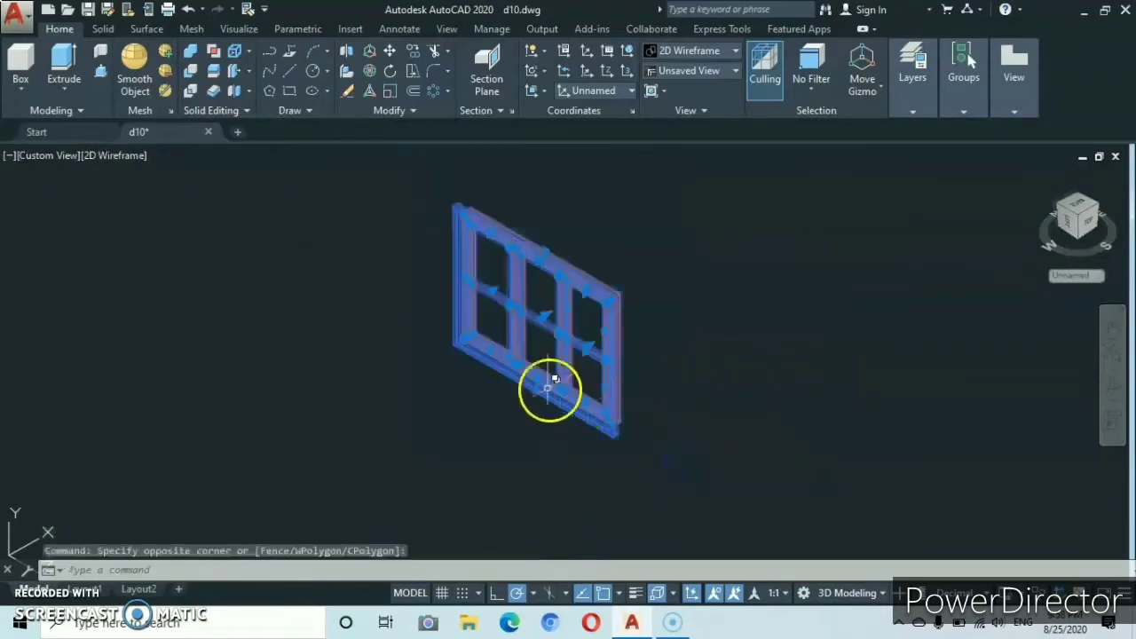
right_click(709, 417)
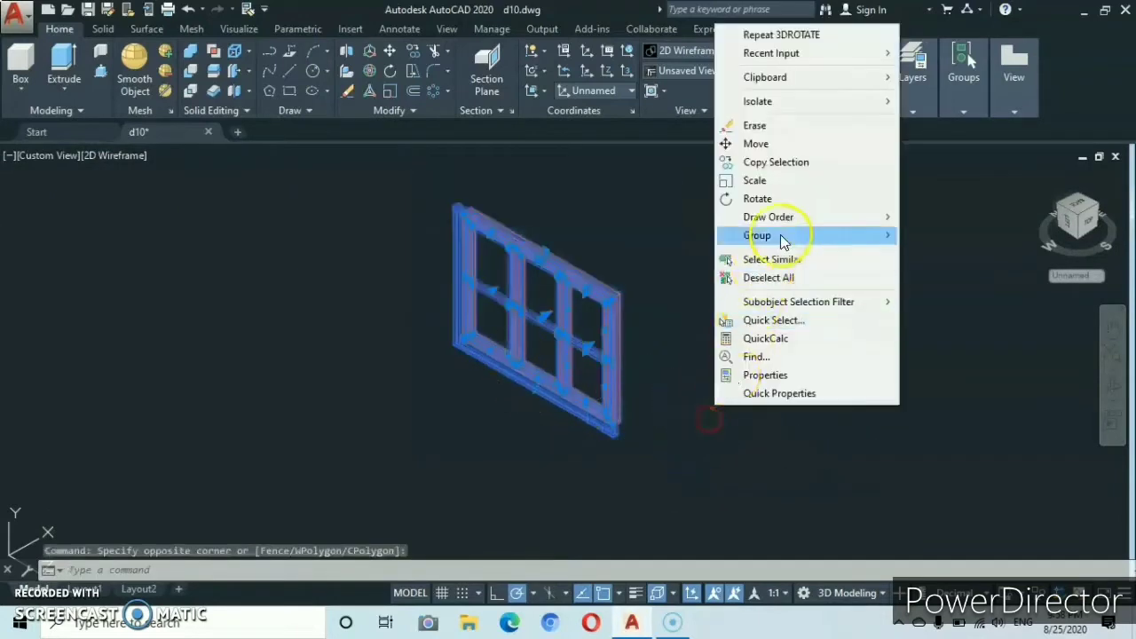
left_click(756, 162)
scroll(436, 360, "up", 6)
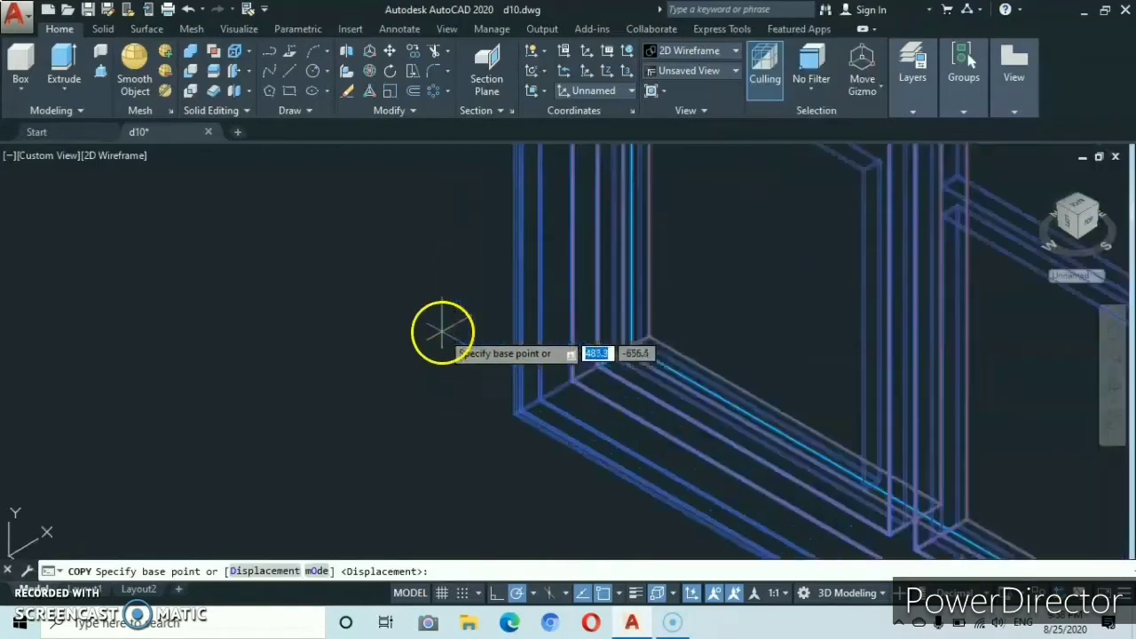
left_click(573, 380)
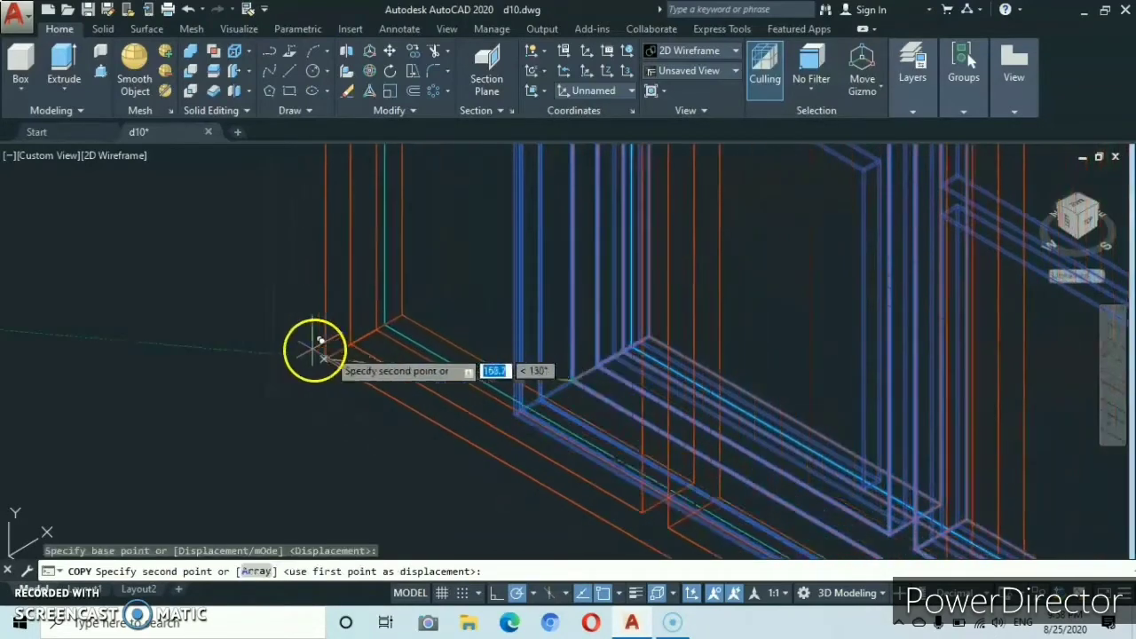
scroll(289, 351, "down", 8)
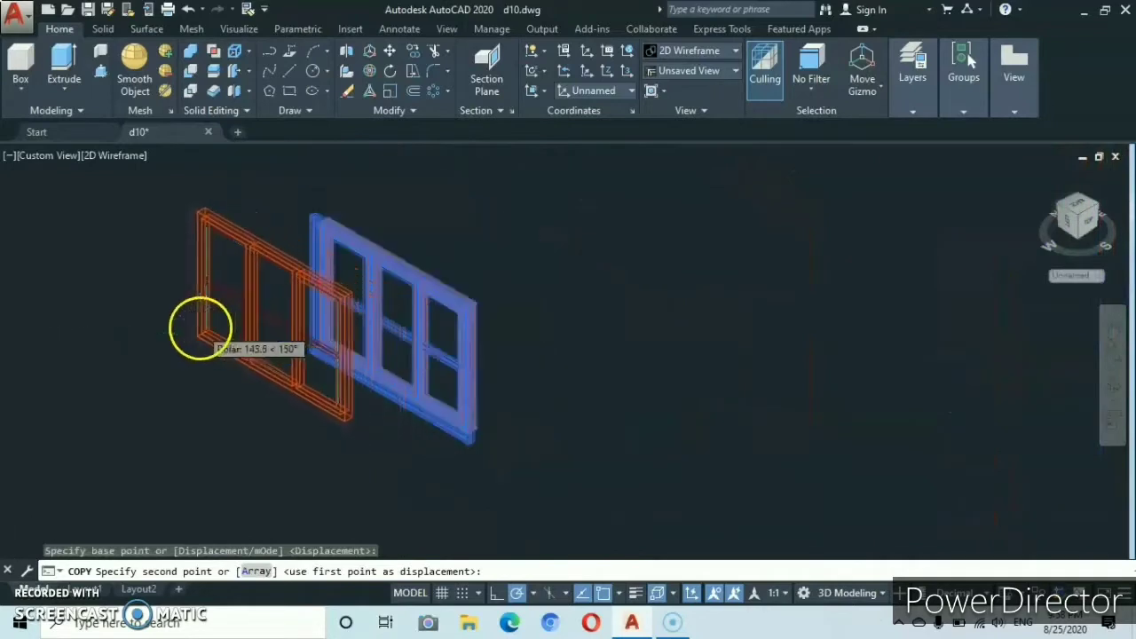
middle_click_drag(172, 321, 889, 466)
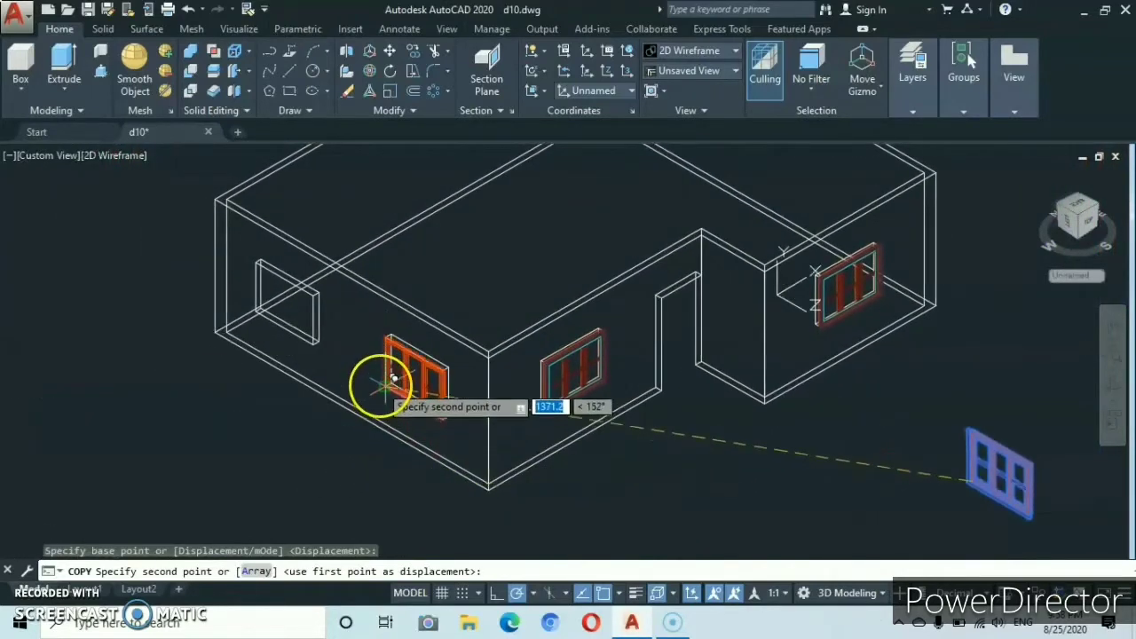
scroll(381, 383, "up", 2)
scroll(388, 379, "up", 3)
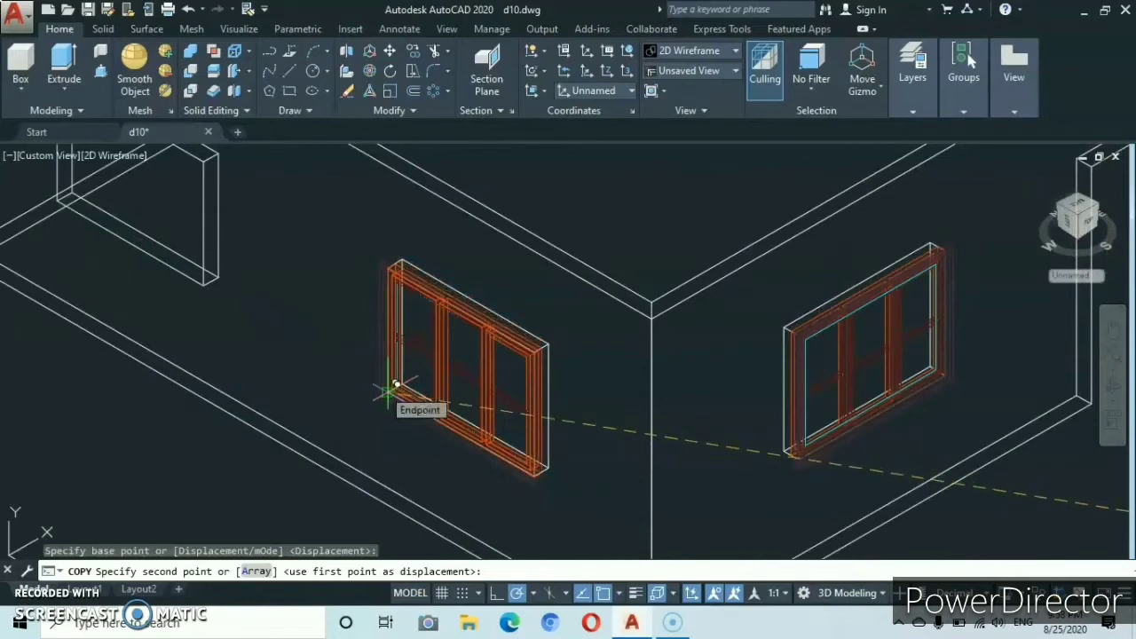
left_click(388, 391)
Place a second copy of the rotated window in the side wall's farther opening and end the copying.
middle_click_drag(118, 284, 399, 413)
scroll(337, 376, "up", 5)
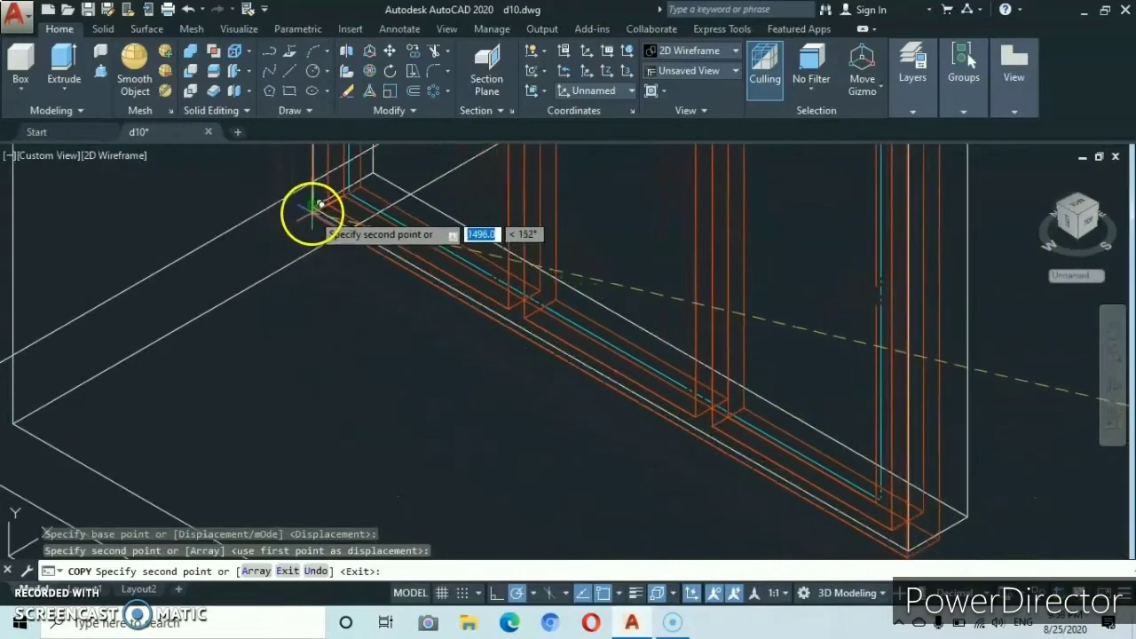
left_click(314, 209)
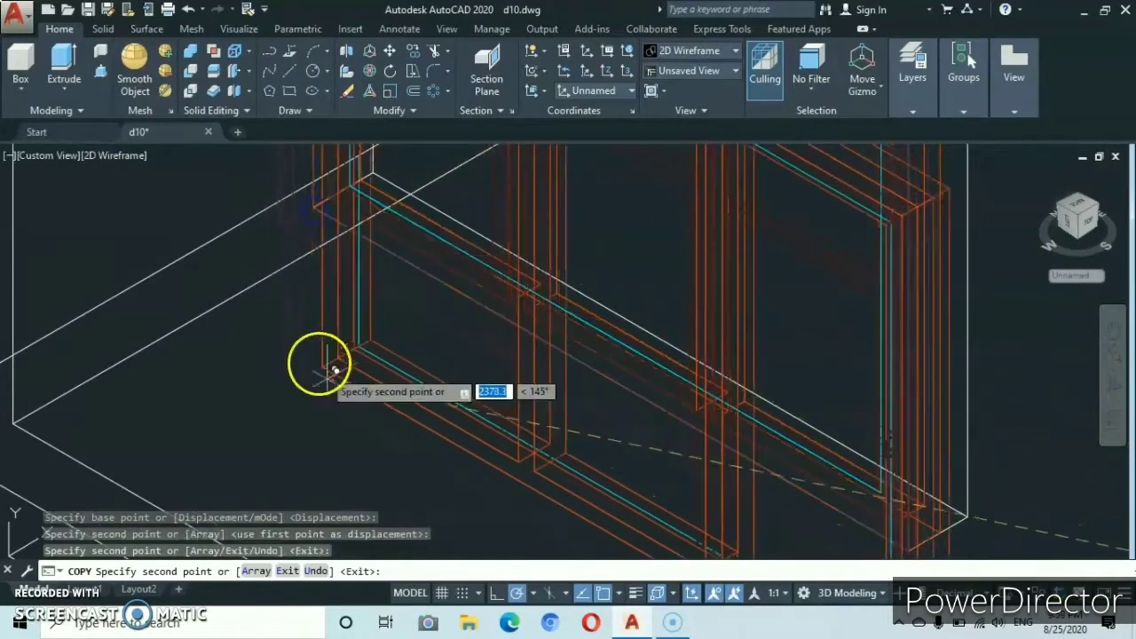
scroll(378, 407, "down", 7)
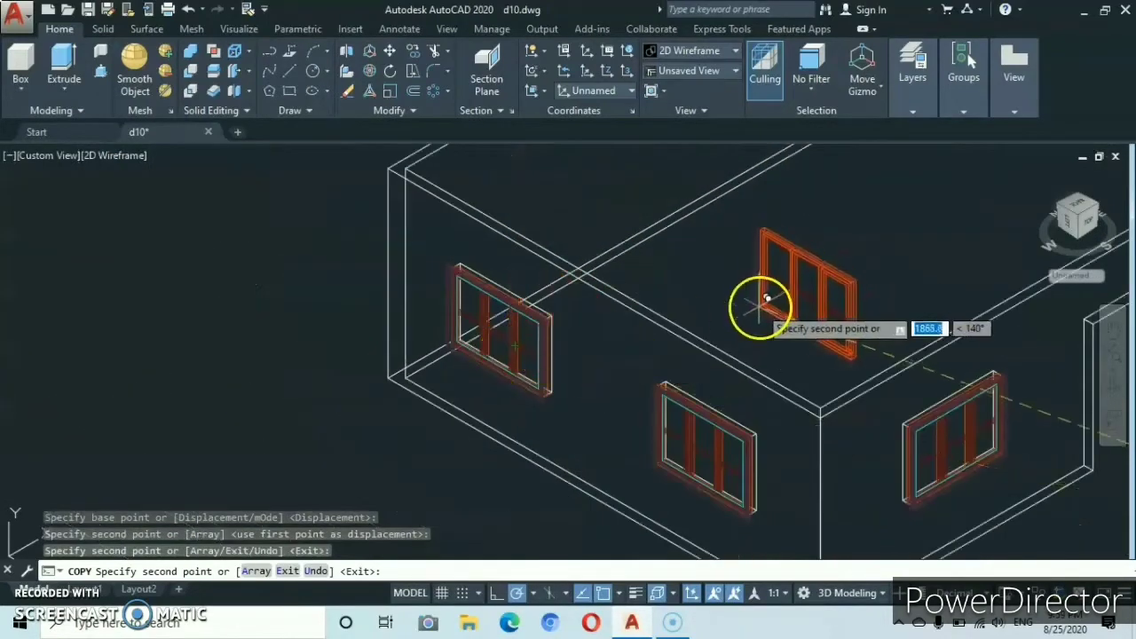
key("Escape")
Bring the whole house into view and switch the visual style to Shaded.
scroll(763, 321, "down", 5)
middle_click_drag(770, 329, 412, 395)
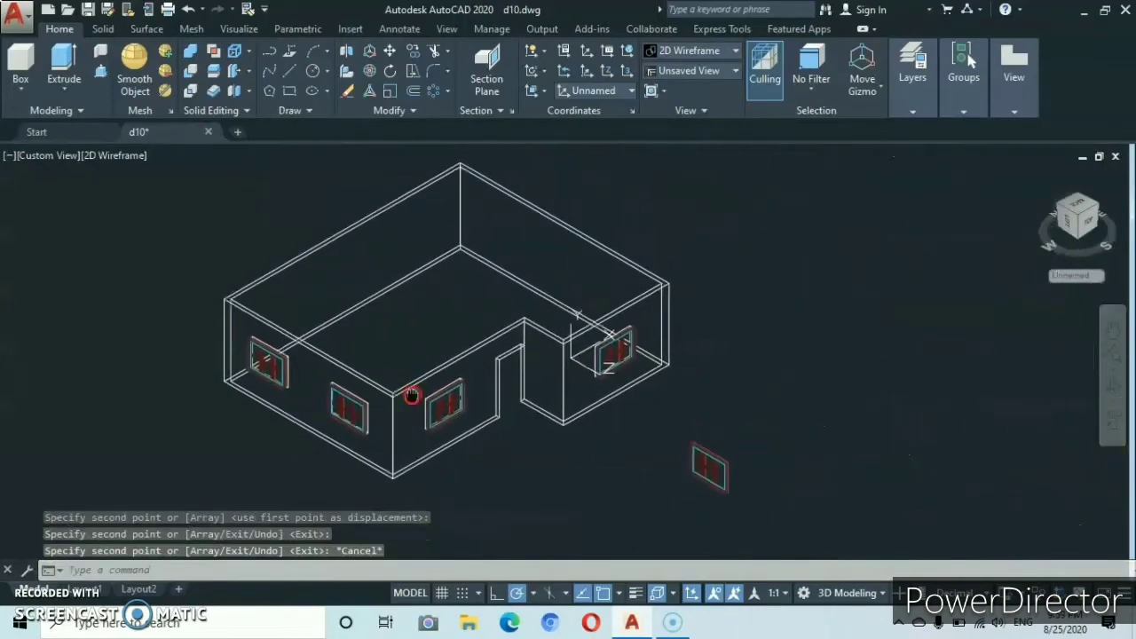
left_click(126, 156)
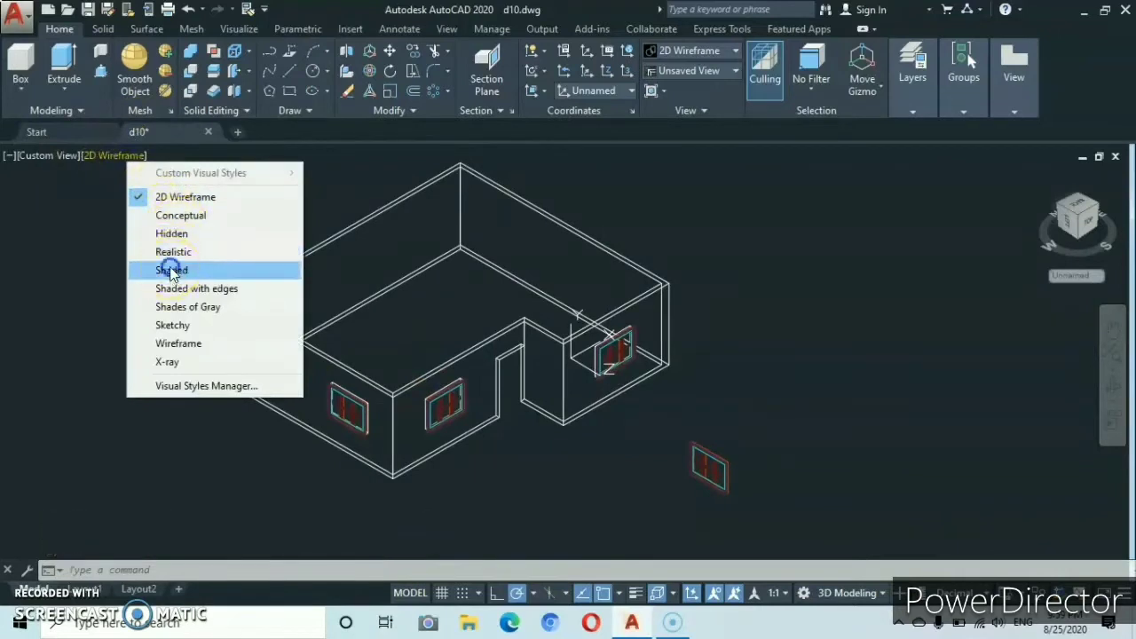
left_click(171, 270)
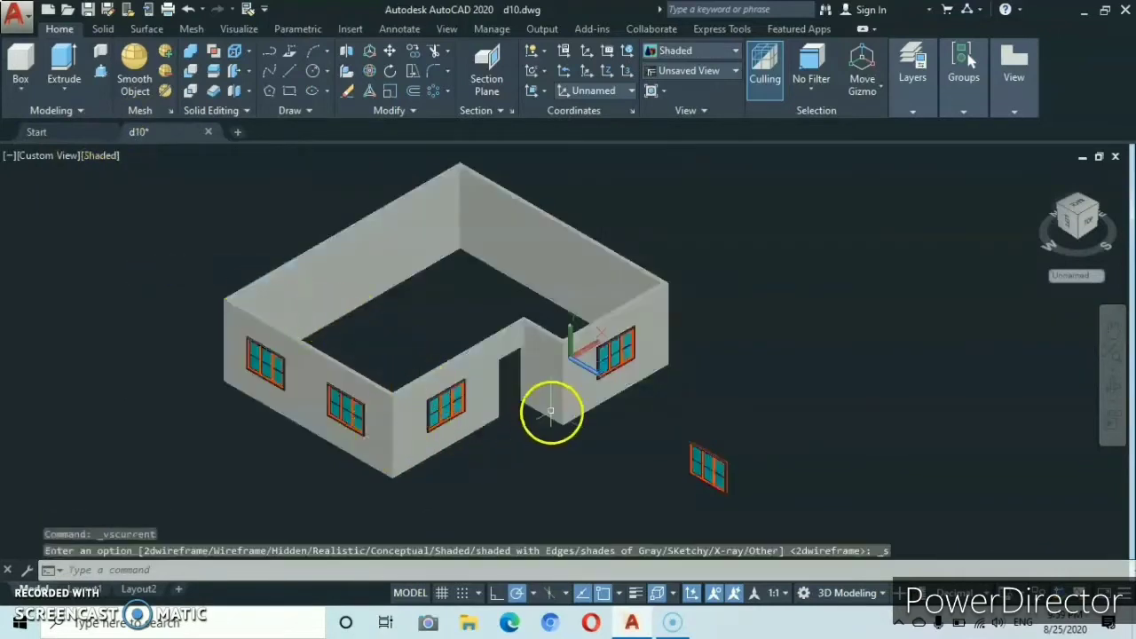
Inspect the windows fitted in the house's front and side wall openings up close.
scroll(577, 362, "up", 3)
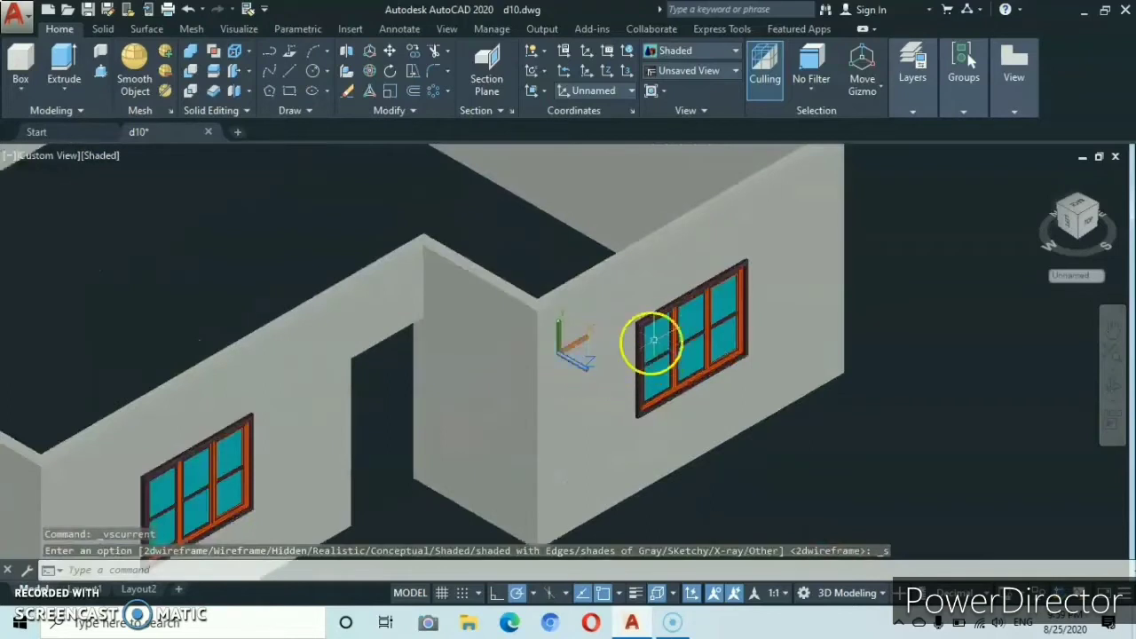
middle_click_drag(639, 351, 721, 321)
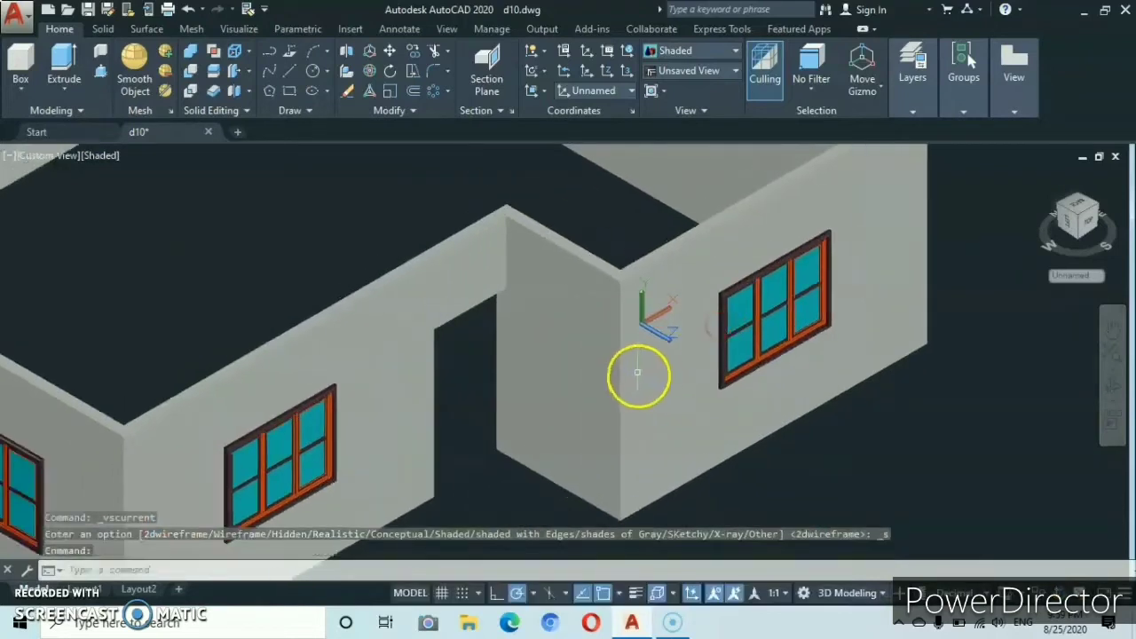
scroll(341, 426, "up", 3)
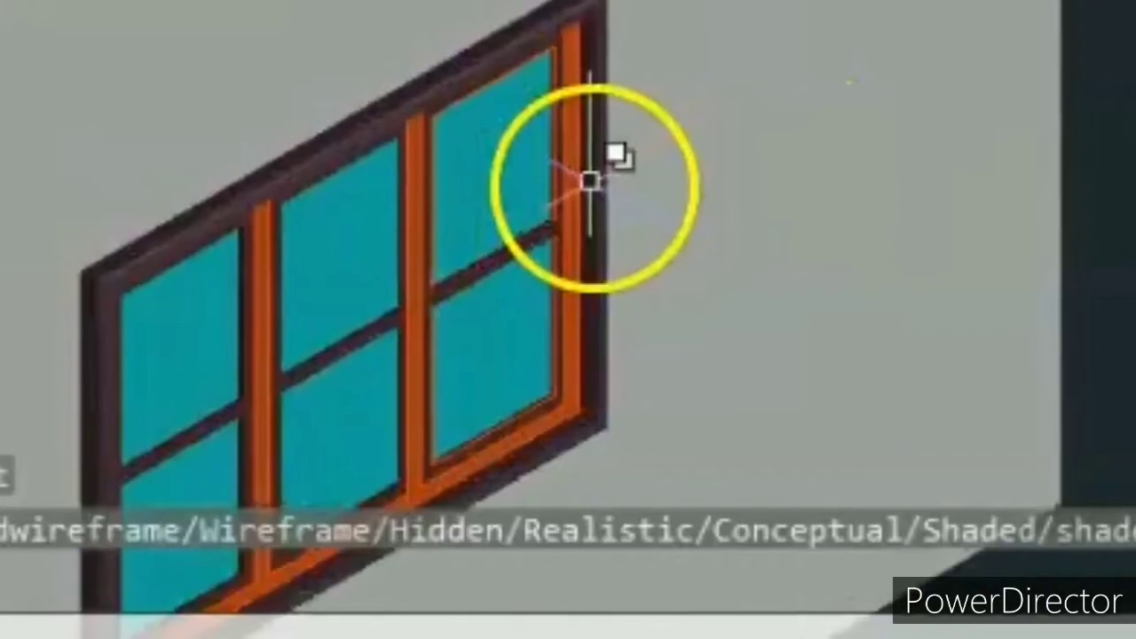
middle_click_drag(353, 224, 1135, 40)
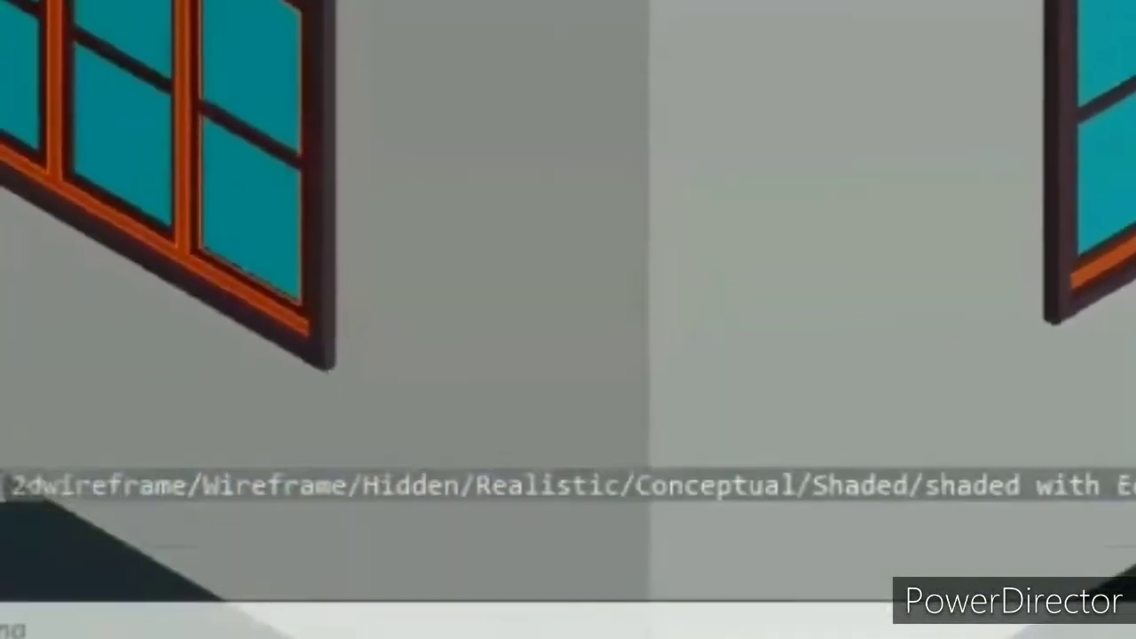
middle_click_drag(97, 40, 1131, 178)
middle_click_drag(591, 12, 271, 127)
scroll(782, 194, "down", 4)
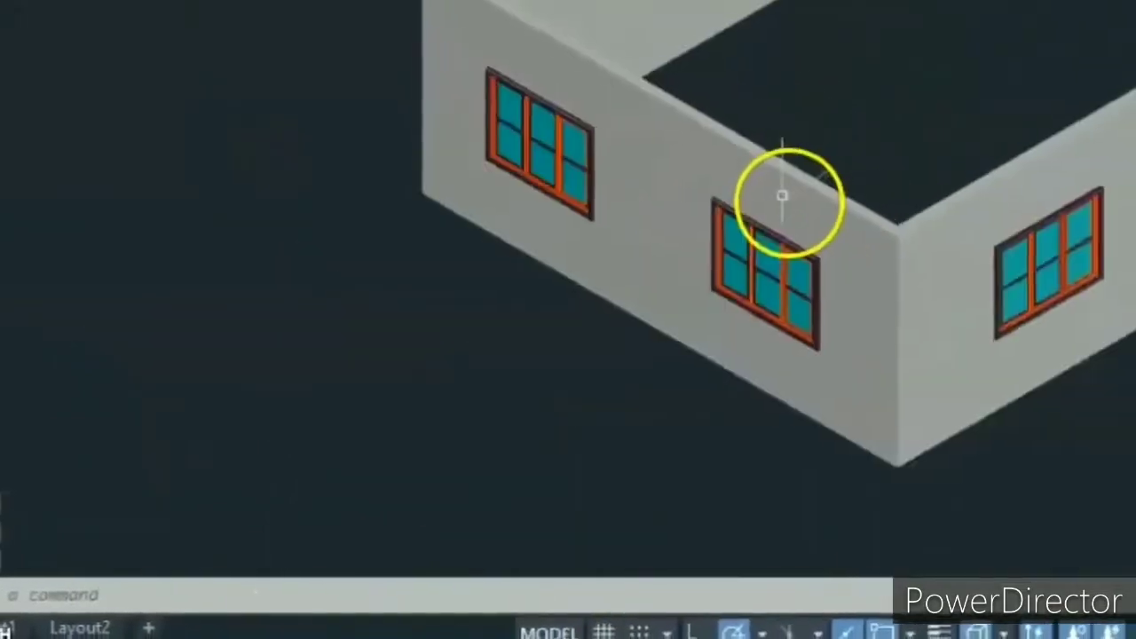
middle_click_drag(933, 256, 505, 291)
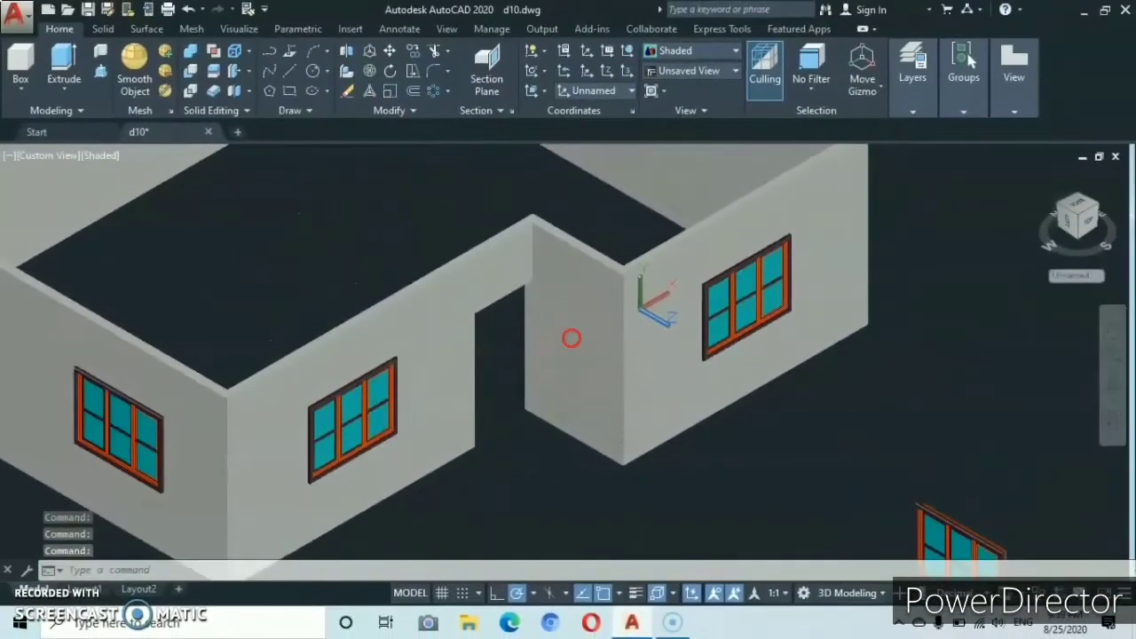
middle_click_drag(571, 337, 615, 313)
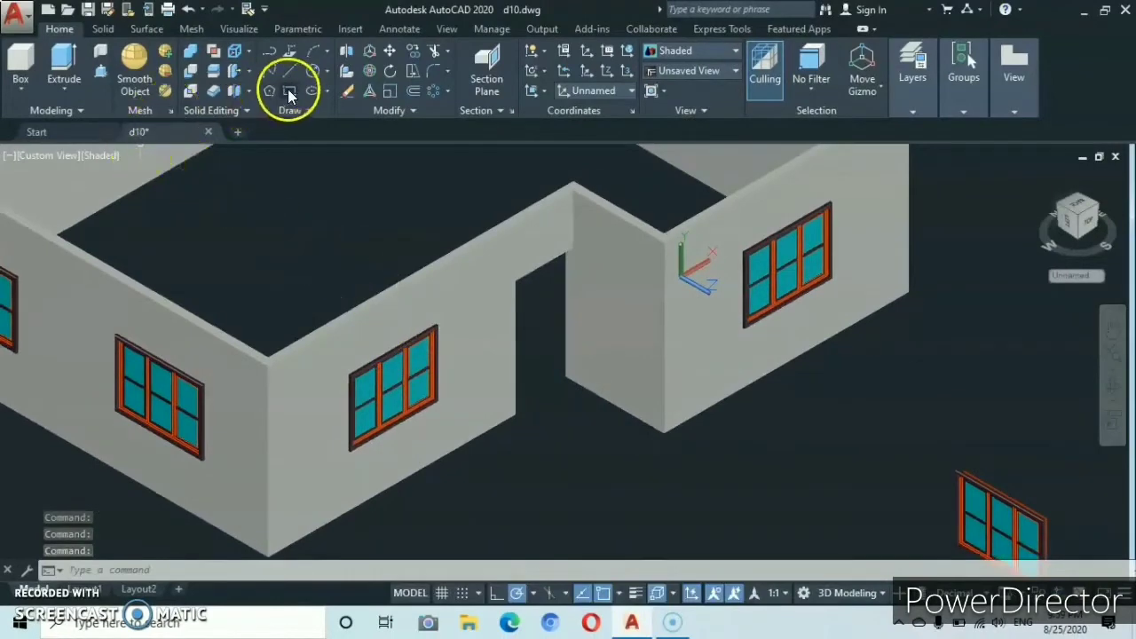
Make df the current layer and draw a rectangle around the door opening, starting from its lower corner at the wall's base.
left_click(964, 111)
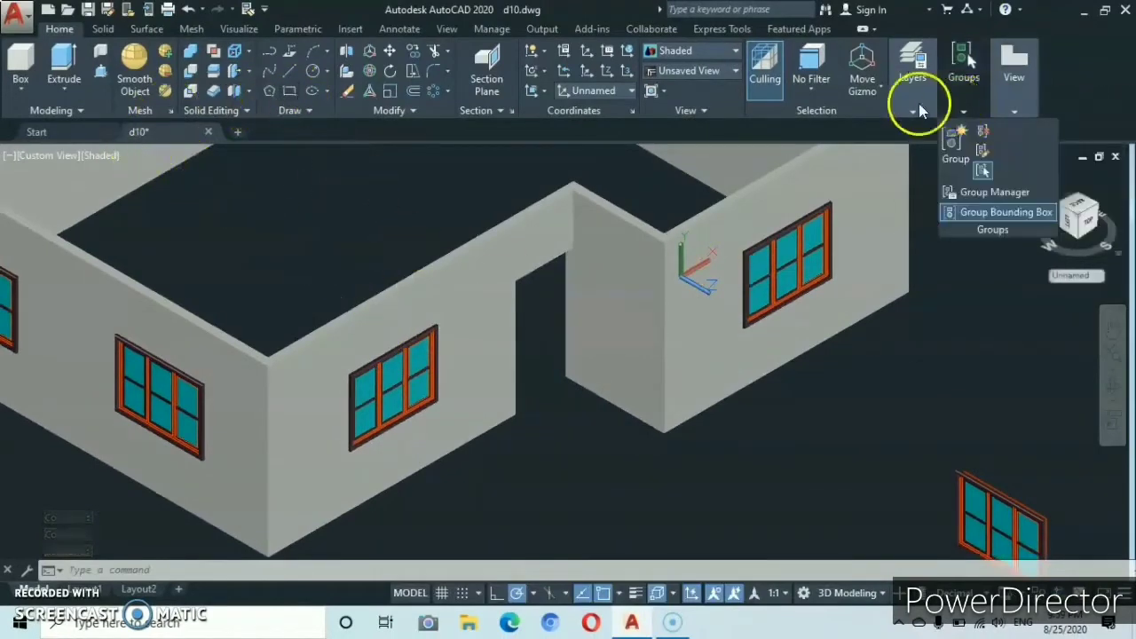
left_click(912, 111)
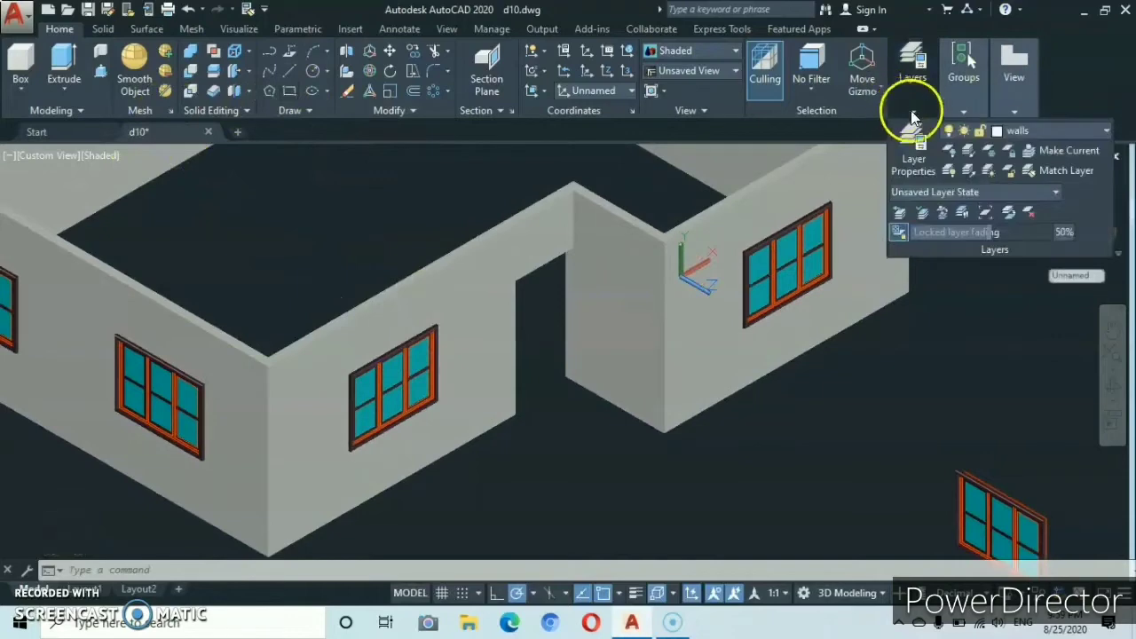
left_click(1107, 133)
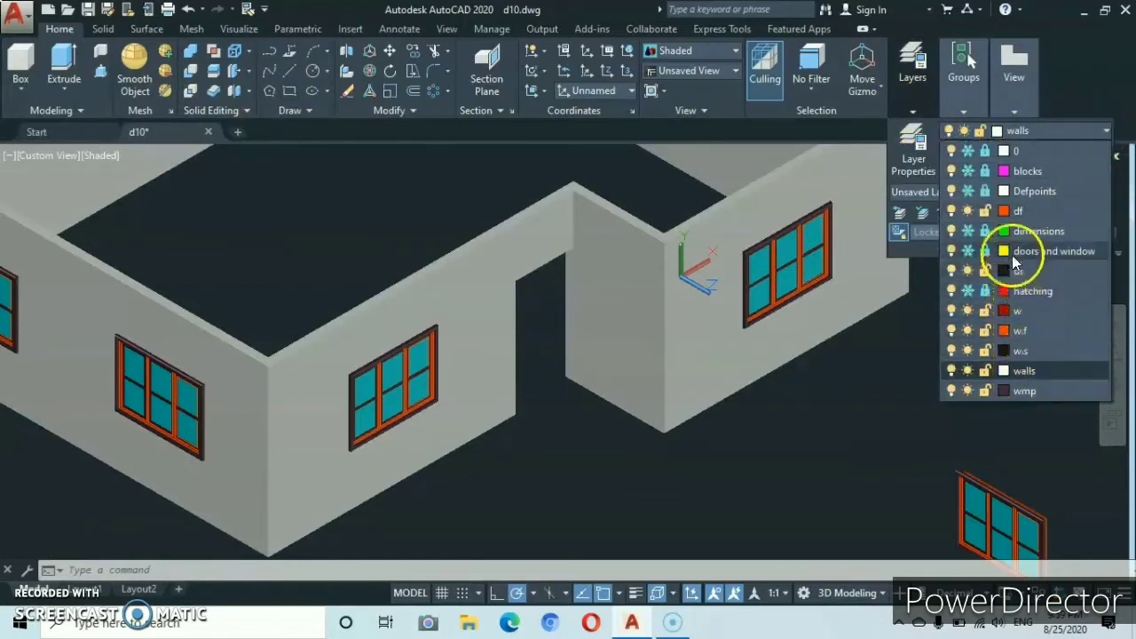
left_click(1015, 210)
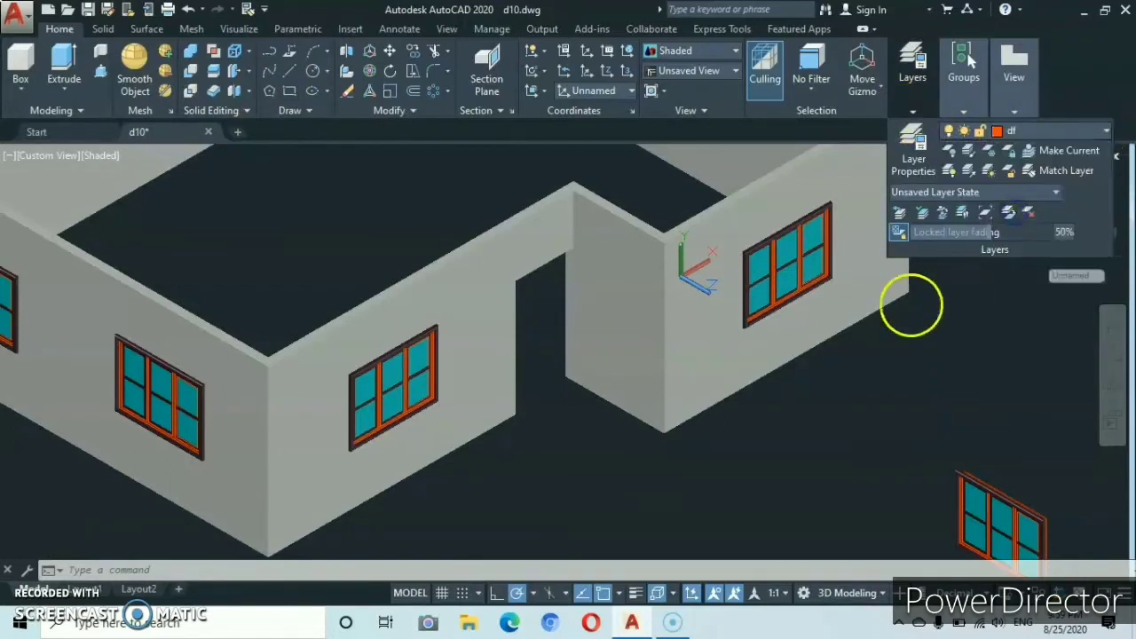
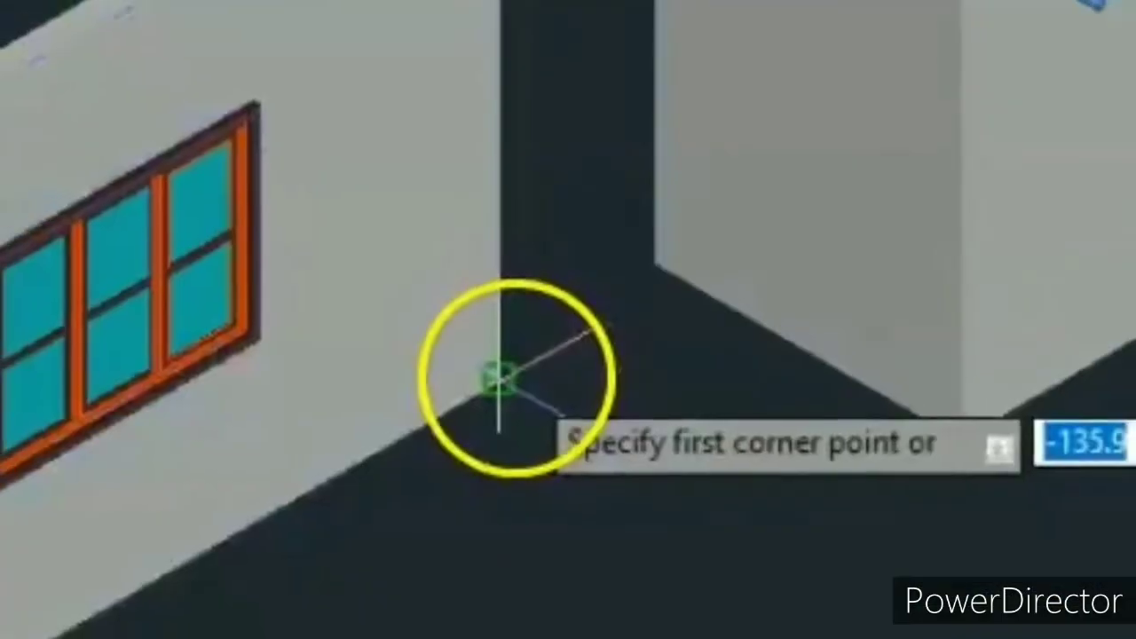
left_click(502, 382)
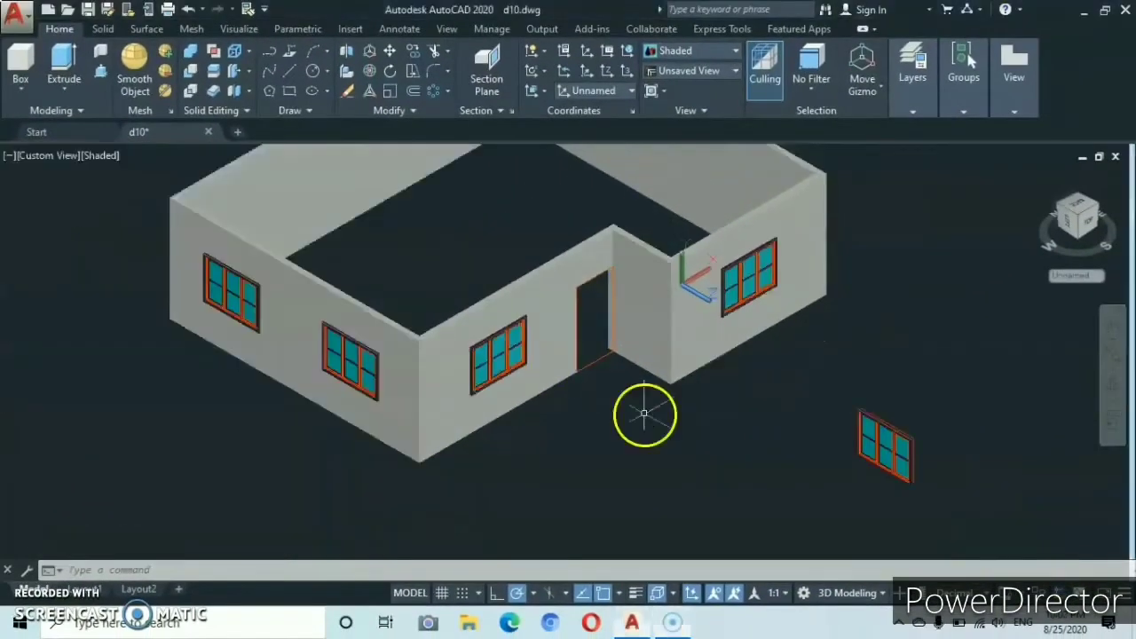
Explode the rectangle around the door opening into separate lines.
scroll(630, 332, "up", 3)
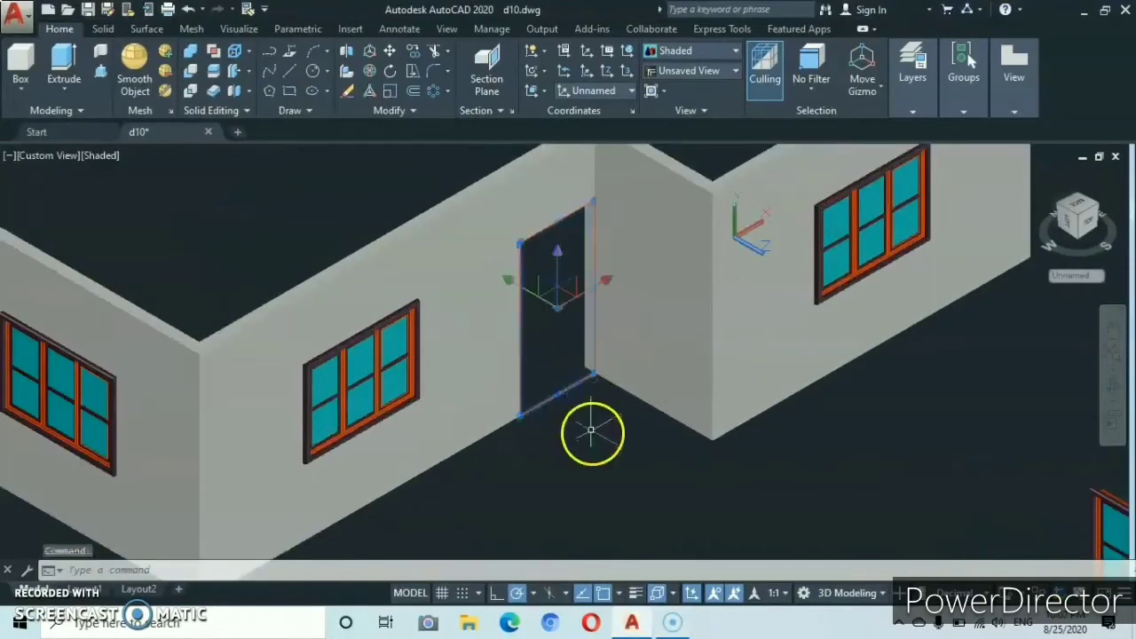
left_click(411, 110)
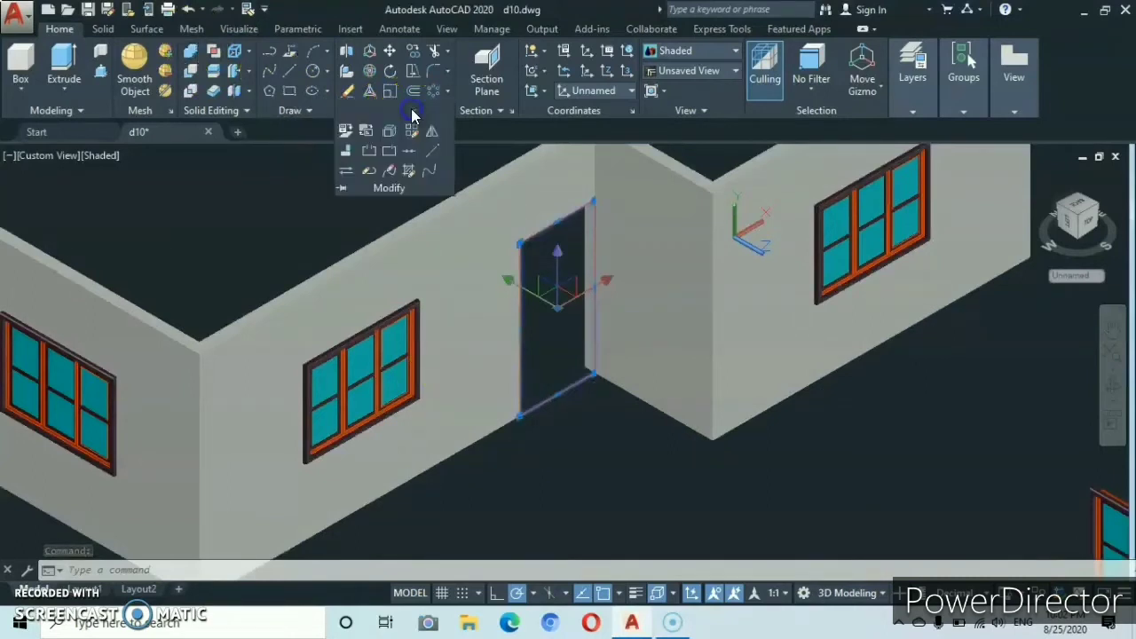
left_click(391, 132)
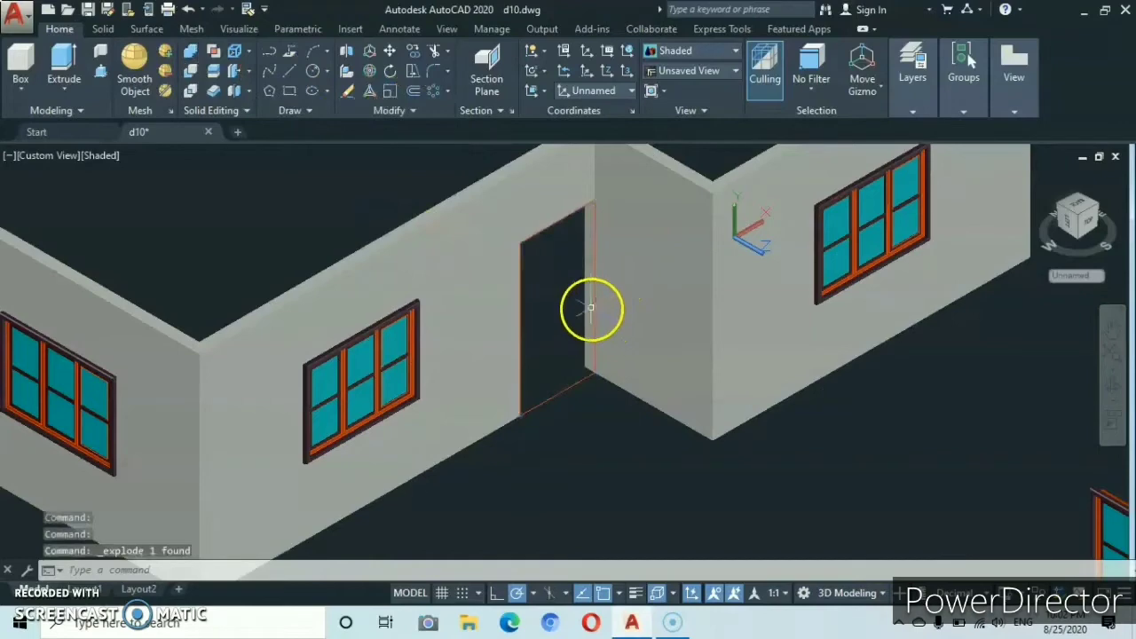
Select the two vertical lines and the top line of the door outline, excluding the wall solid, and join them into one polyline.
scroll(592, 308, "up", 2)
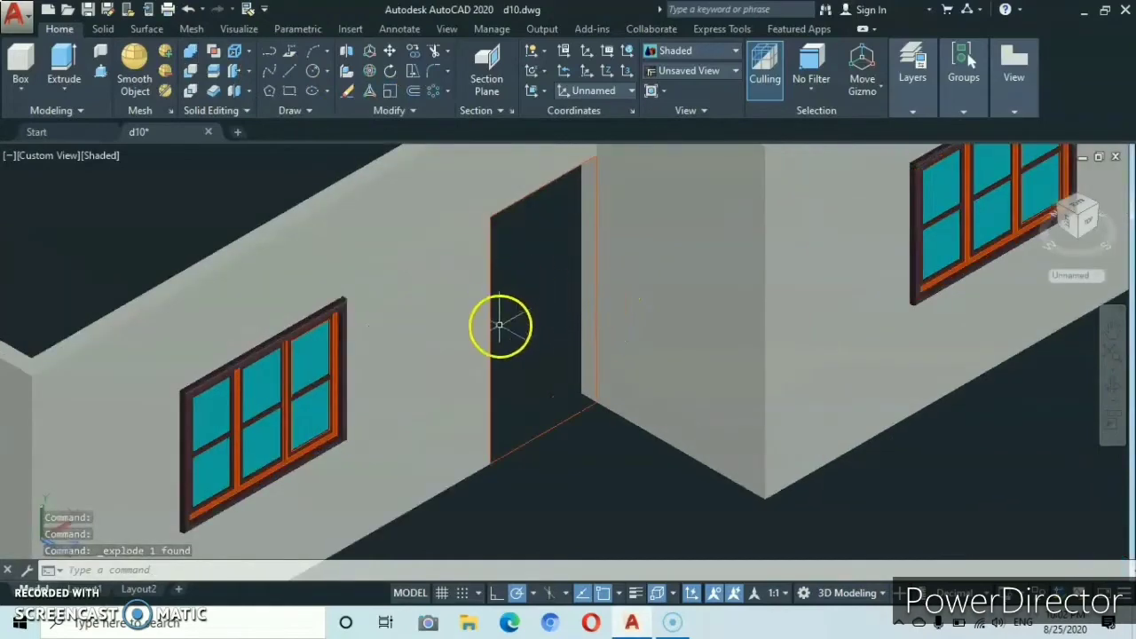
left_click(498, 307)
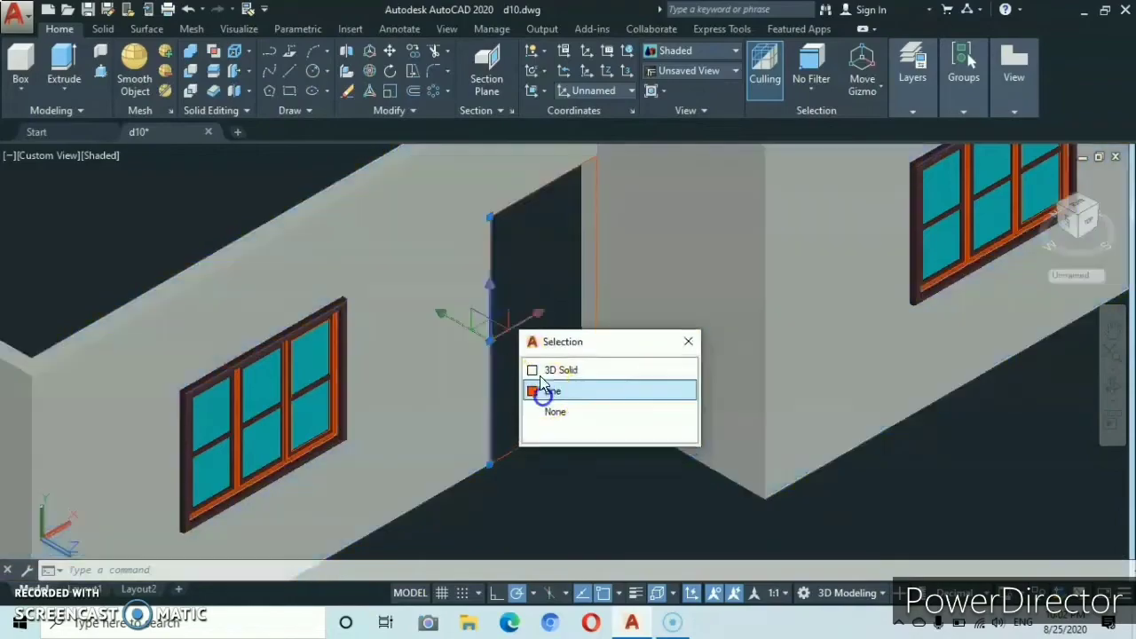
left_click(539, 395)
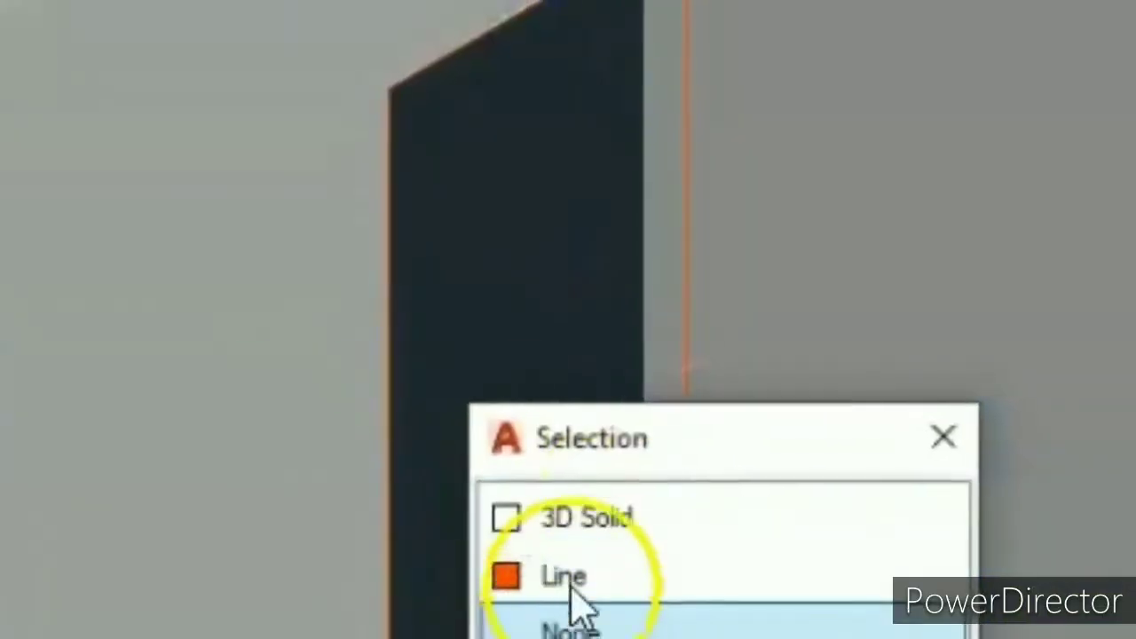
left_click(552, 391)
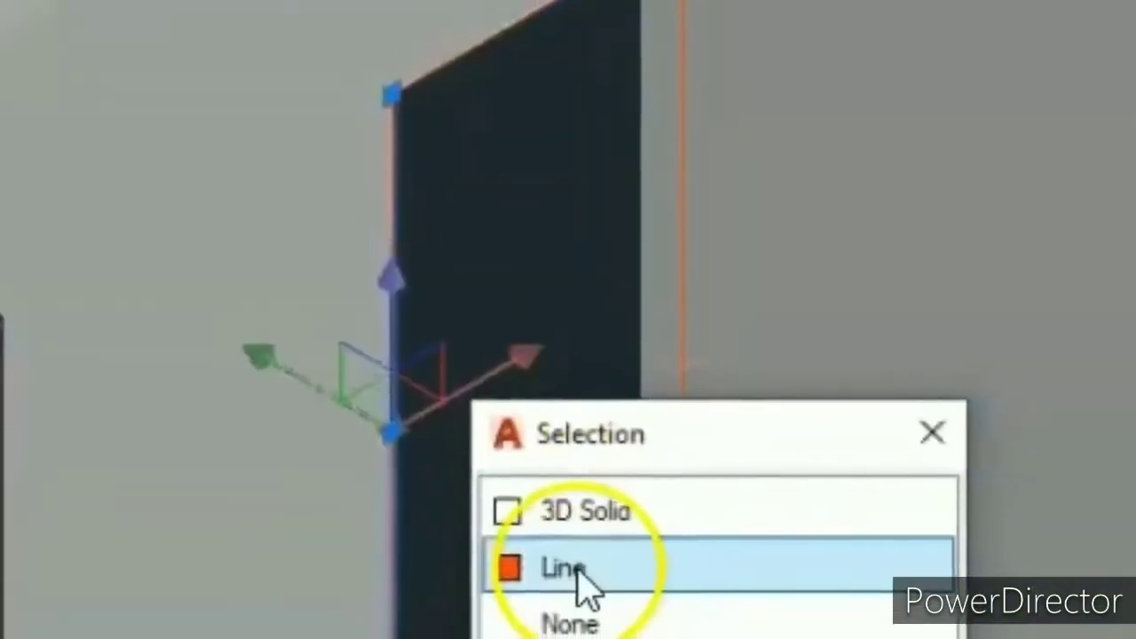
left_click(671, 262)
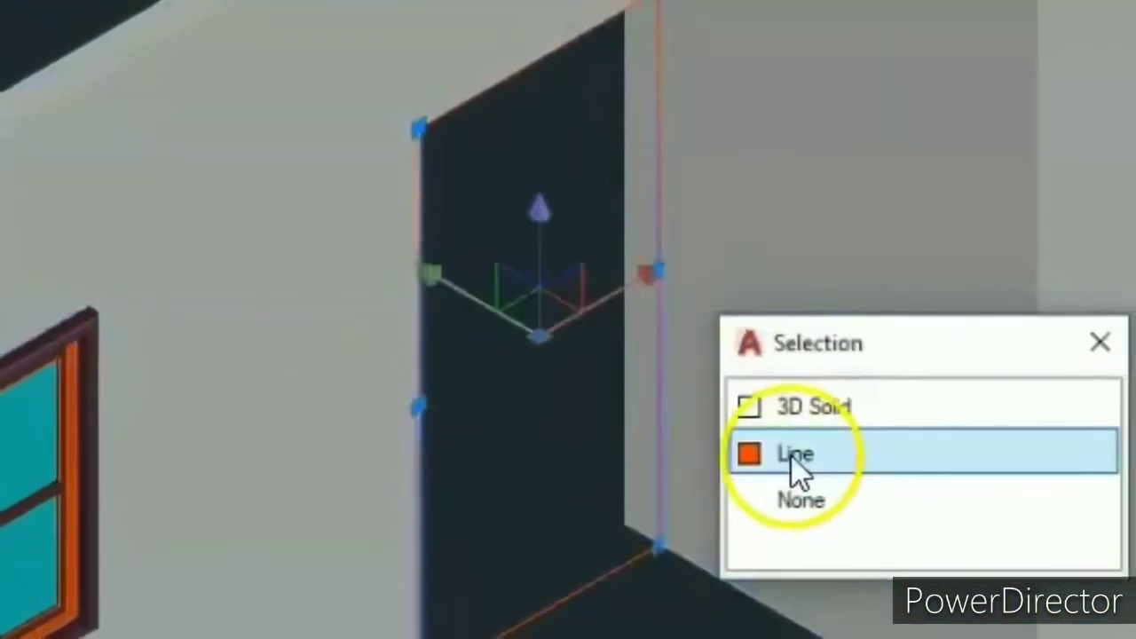
left_click(793, 460)
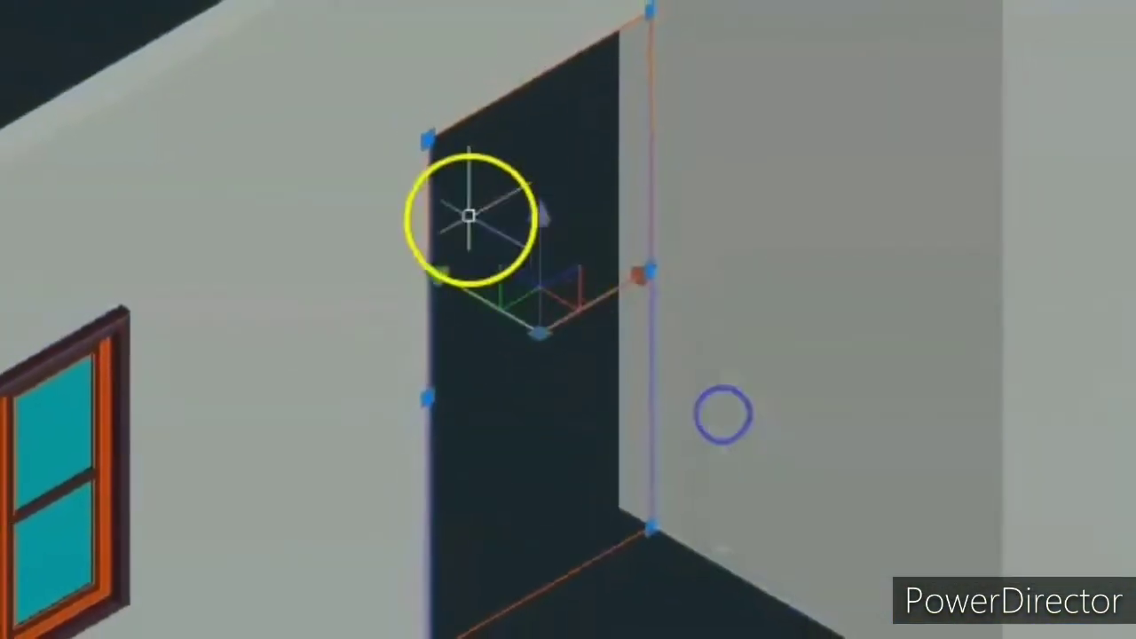
left_click(498, 116)
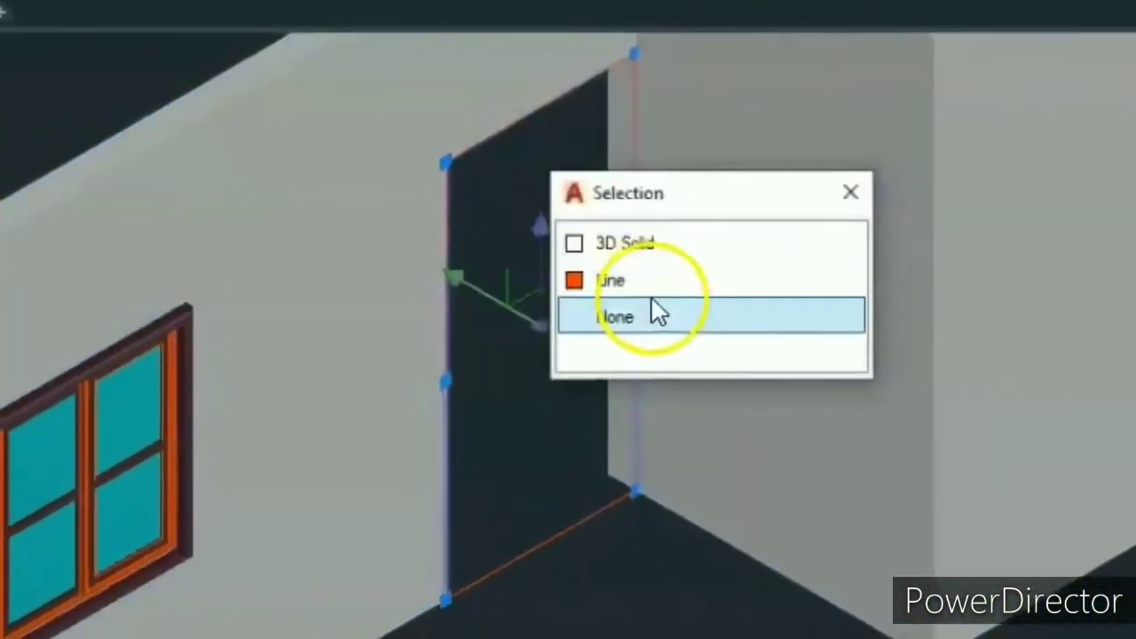
left_click(632, 282)
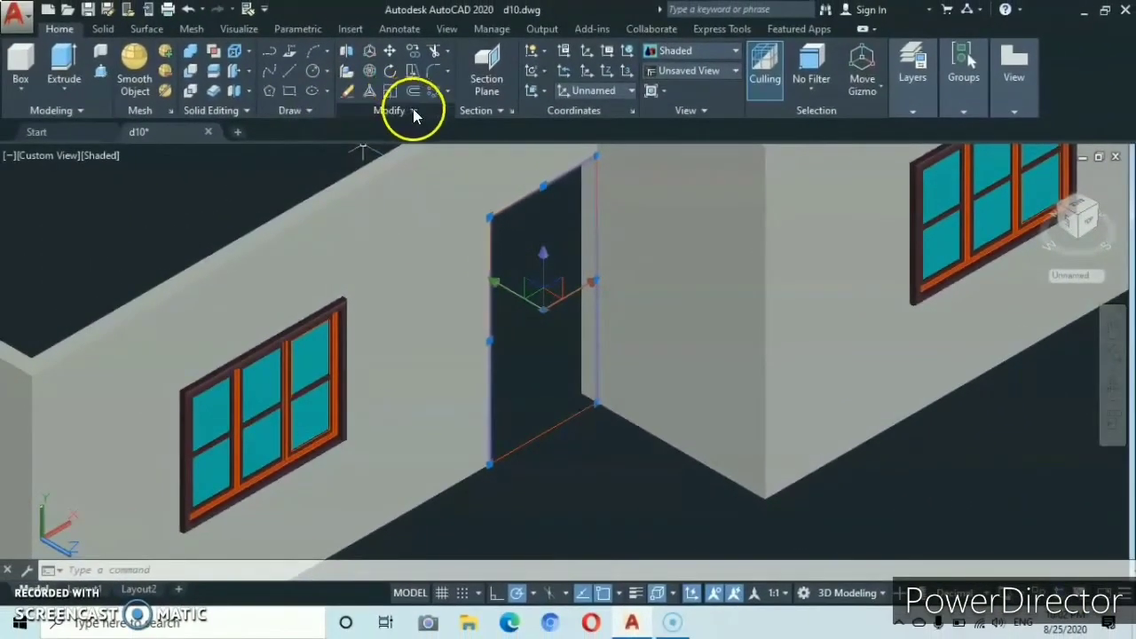
left_click(412, 110)
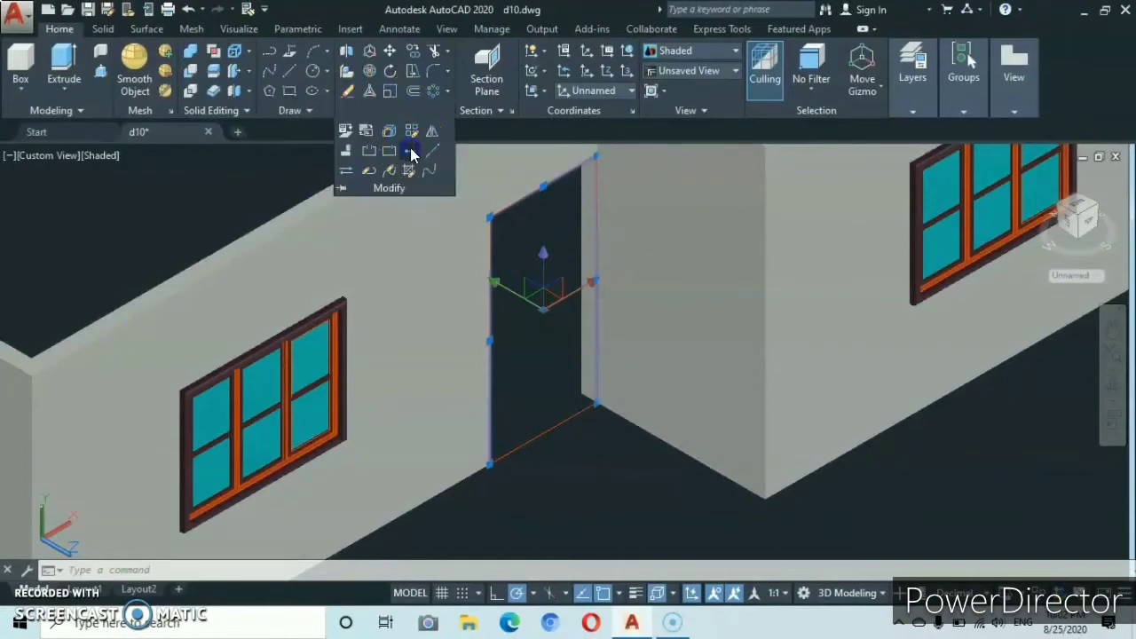
left_click(410, 151)
Offset the joined door outline polyline by 4.0 towards the inside of the door opening and end the offset.
scroll(436, 296, "down", 5)
scroll(571, 412, "up", 4)
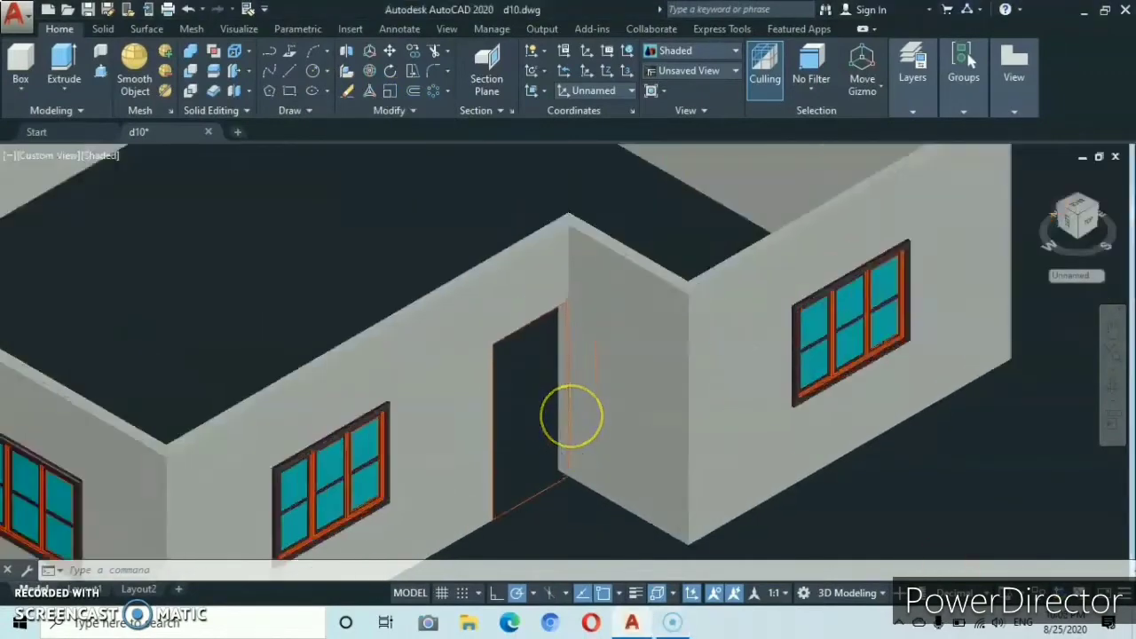
left_click(413, 91)
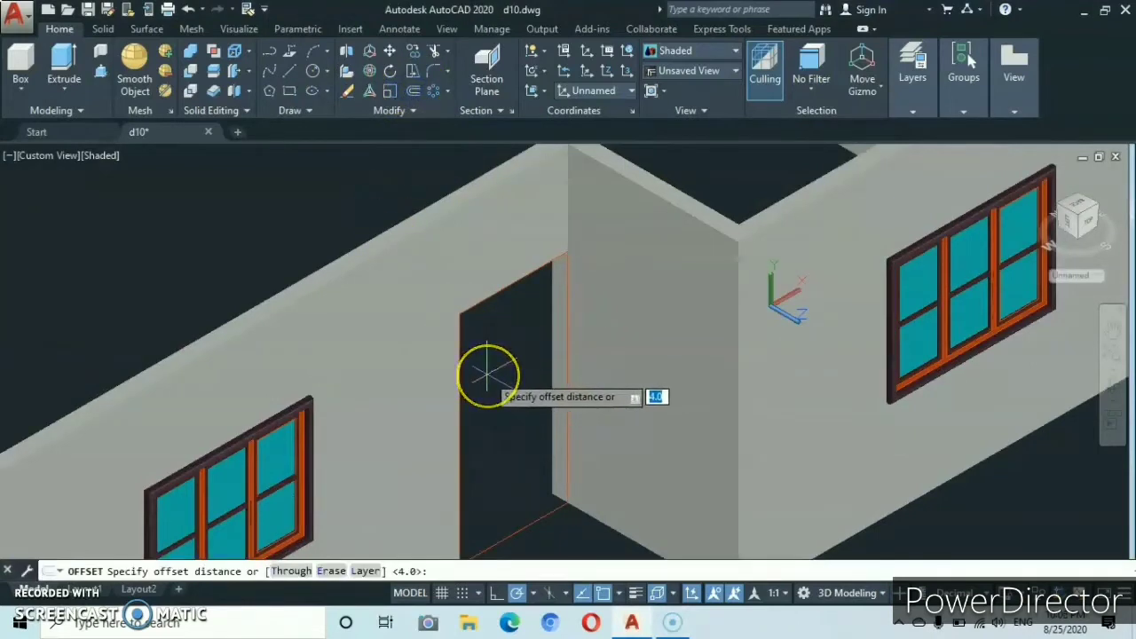
key("Return")
left_click(517, 376)
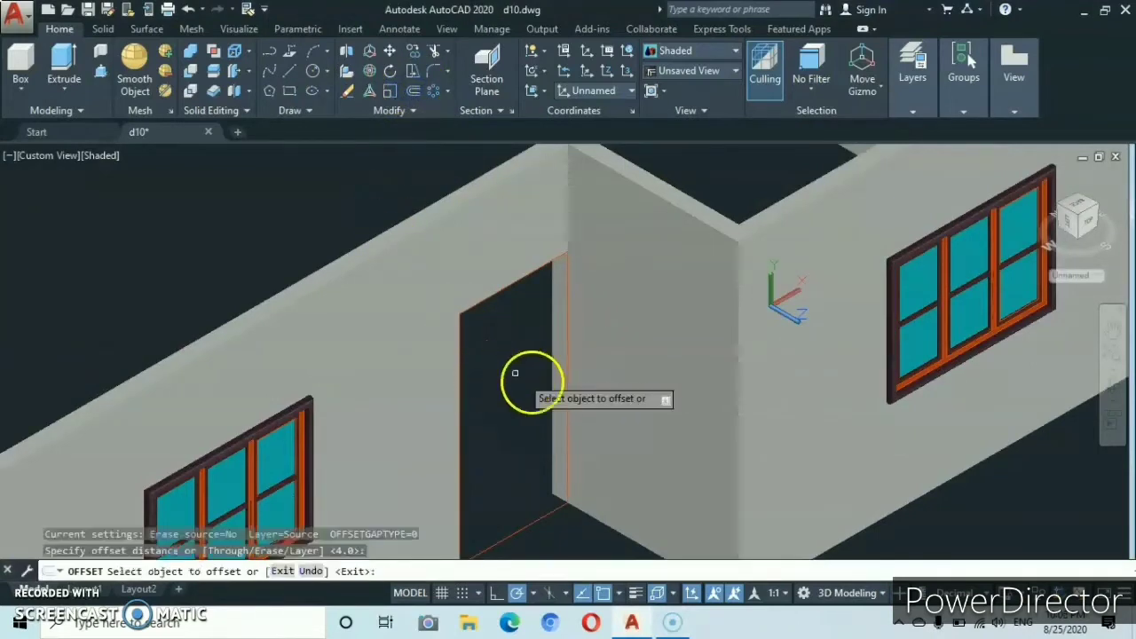
left_click(552, 392)
left_click(567, 384)
left_click(567, 384)
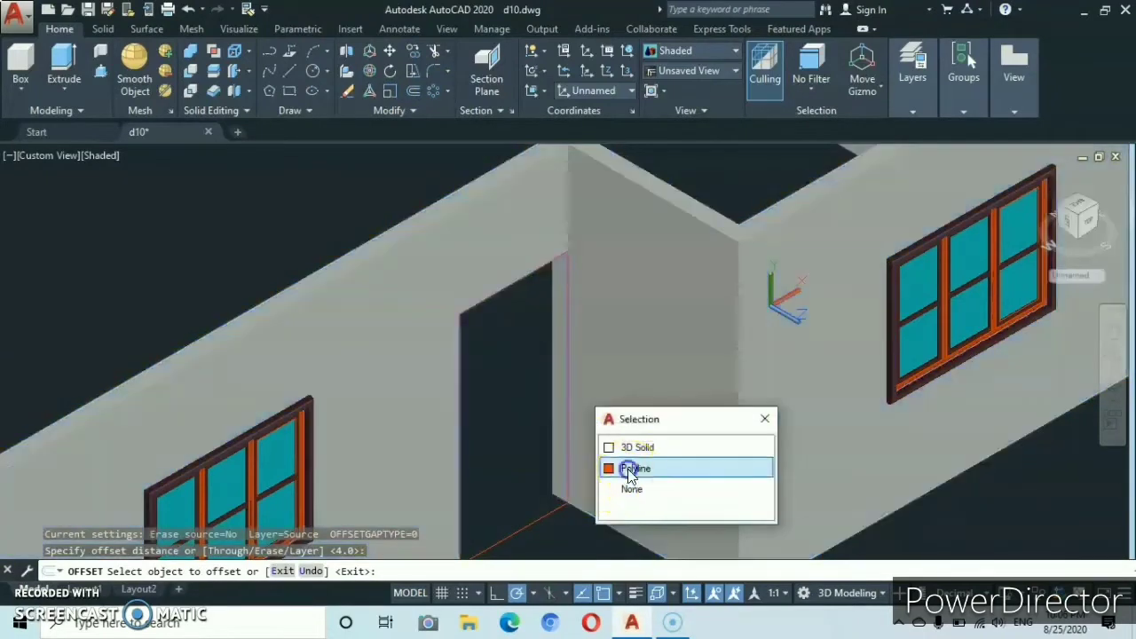
left_click(629, 471)
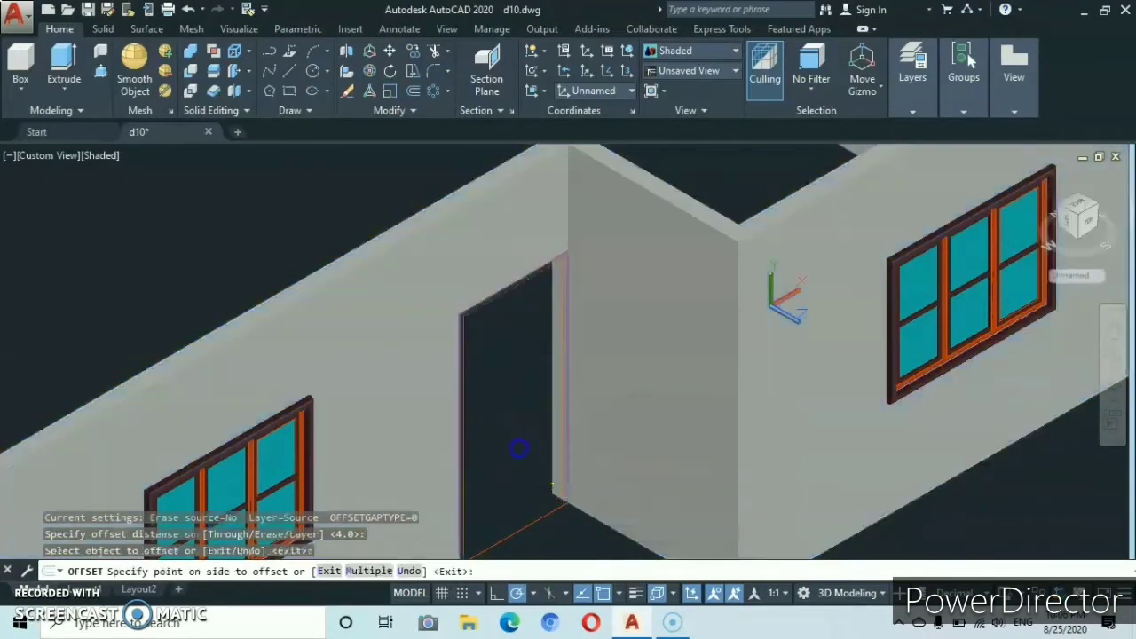
left_click(520, 448)
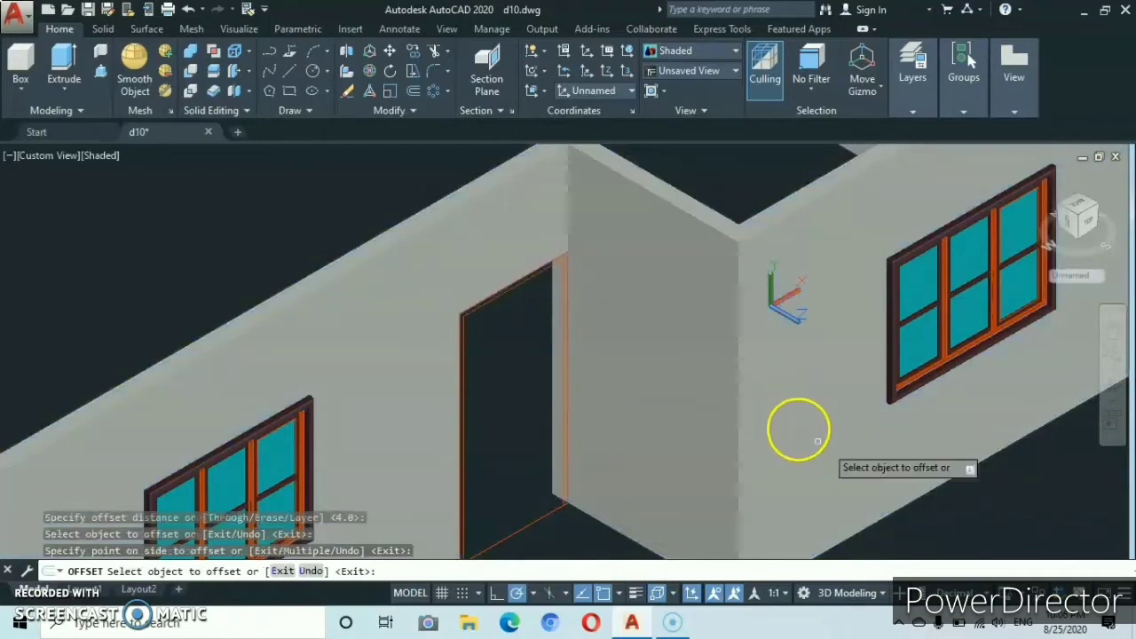
key("Escape")
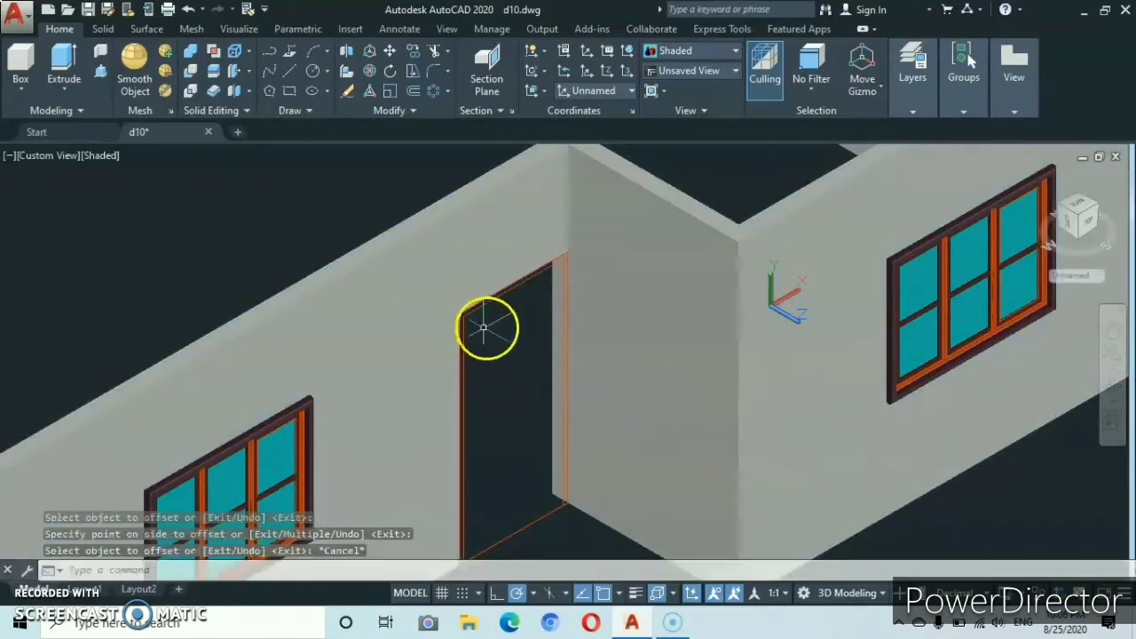
Explode the inner offset polyline of the door outline into separate lines, picking the polyline rather than the wall solid.
scroll(530, 325, "up", 2)
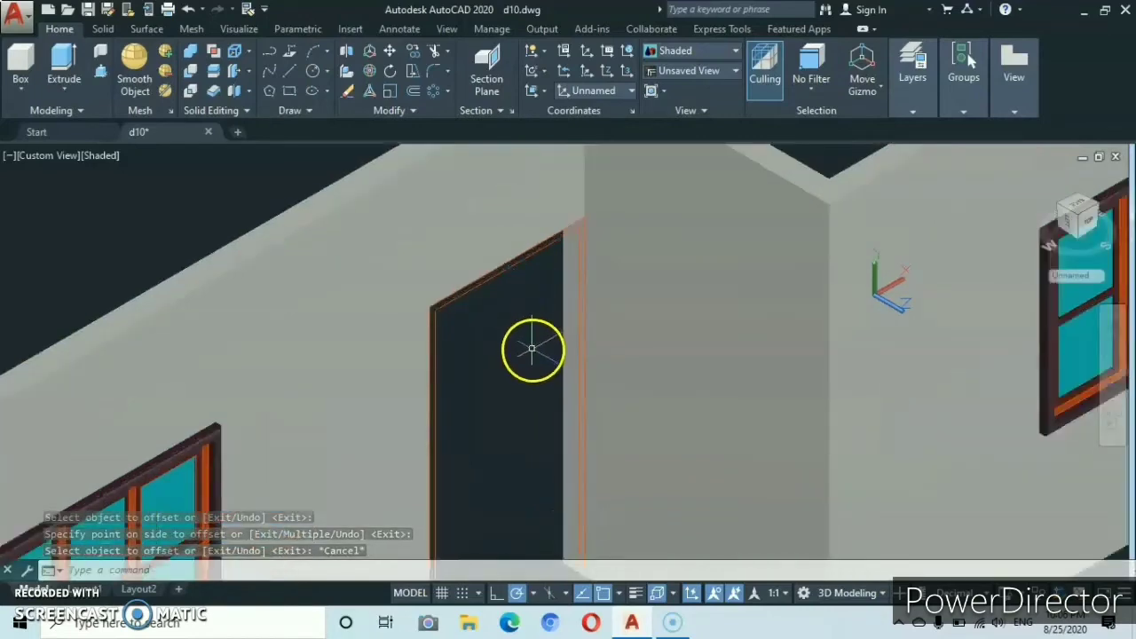
middle_click_drag(480, 430, 476, 396)
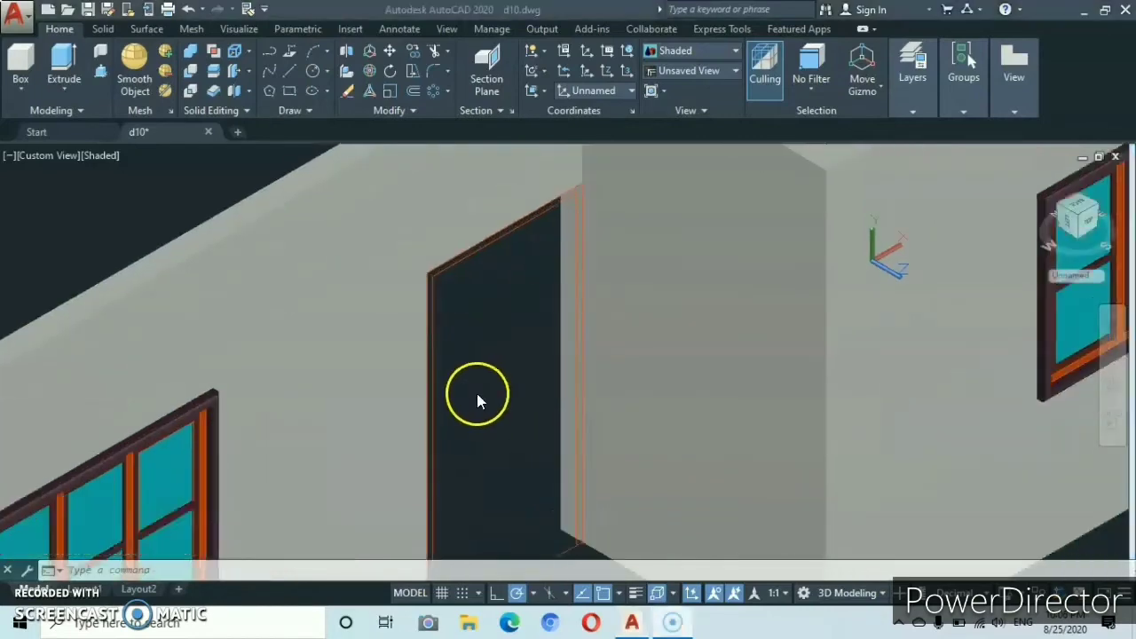
left_click(576, 381)
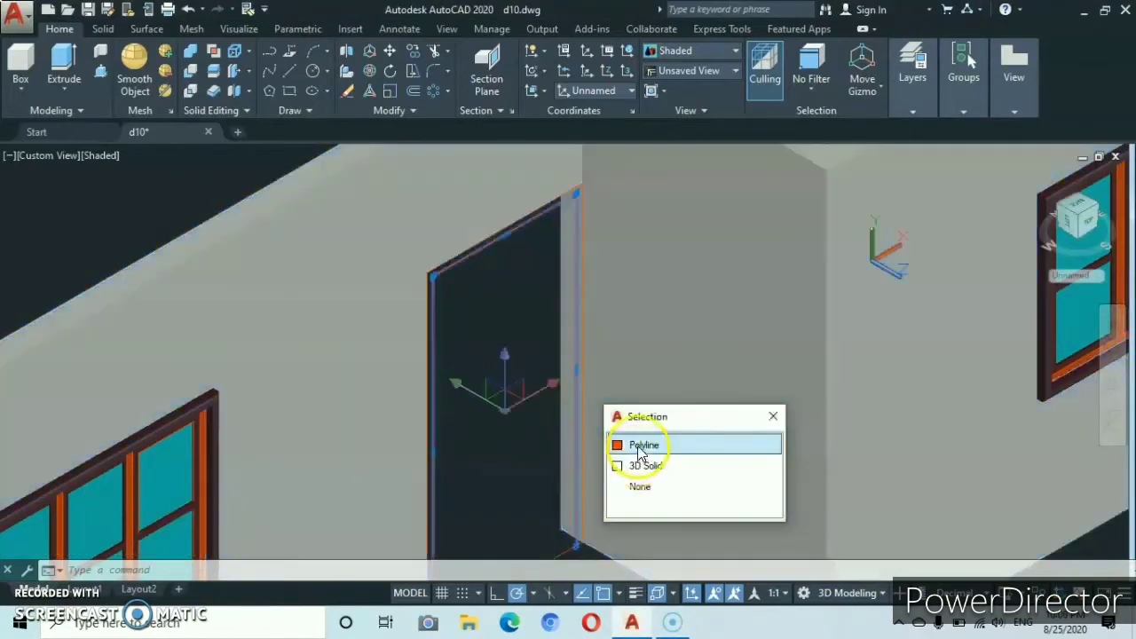
left_click(641, 447)
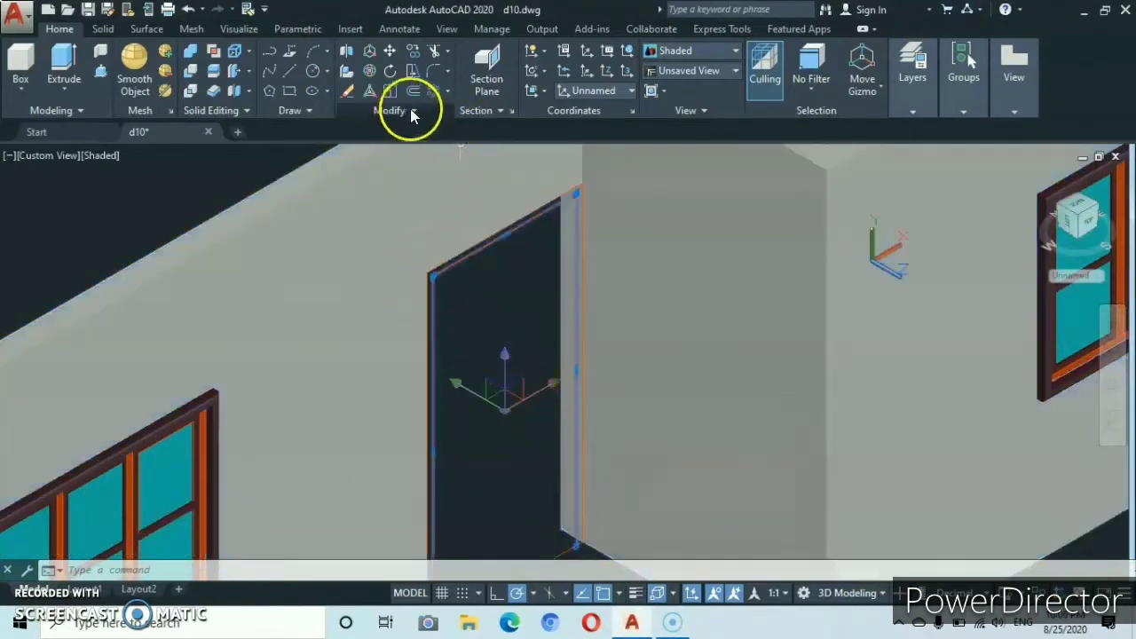
left_click(411, 111)
left_click(391, 130)
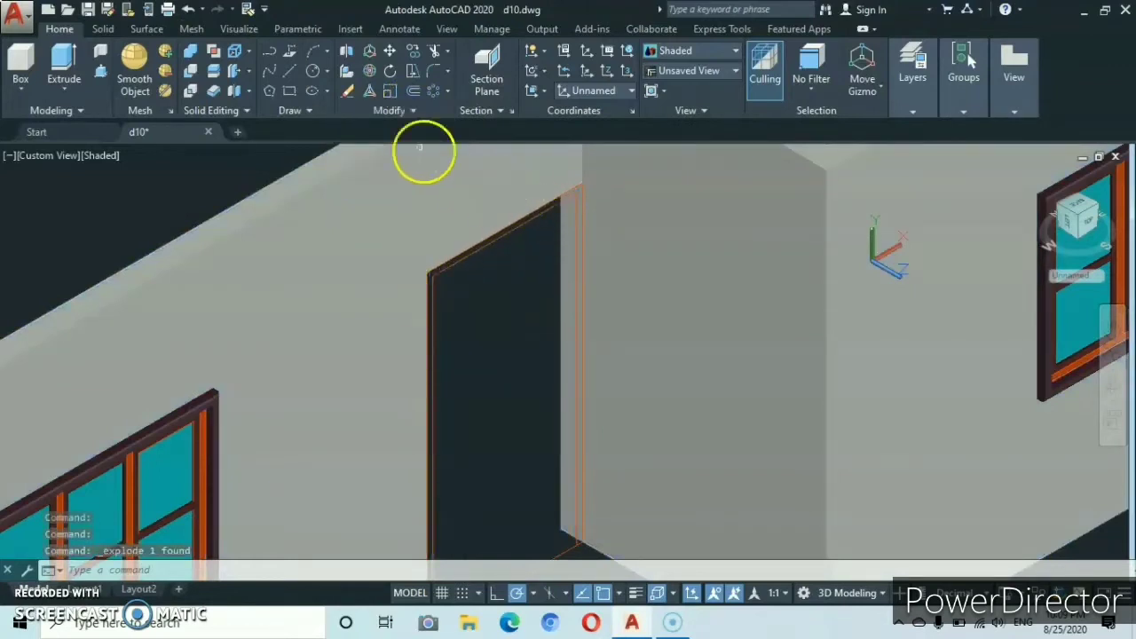
Draw a horizontal line across the door opening between the midpoints of the two inner vertical lines.
left_click(289, 69)
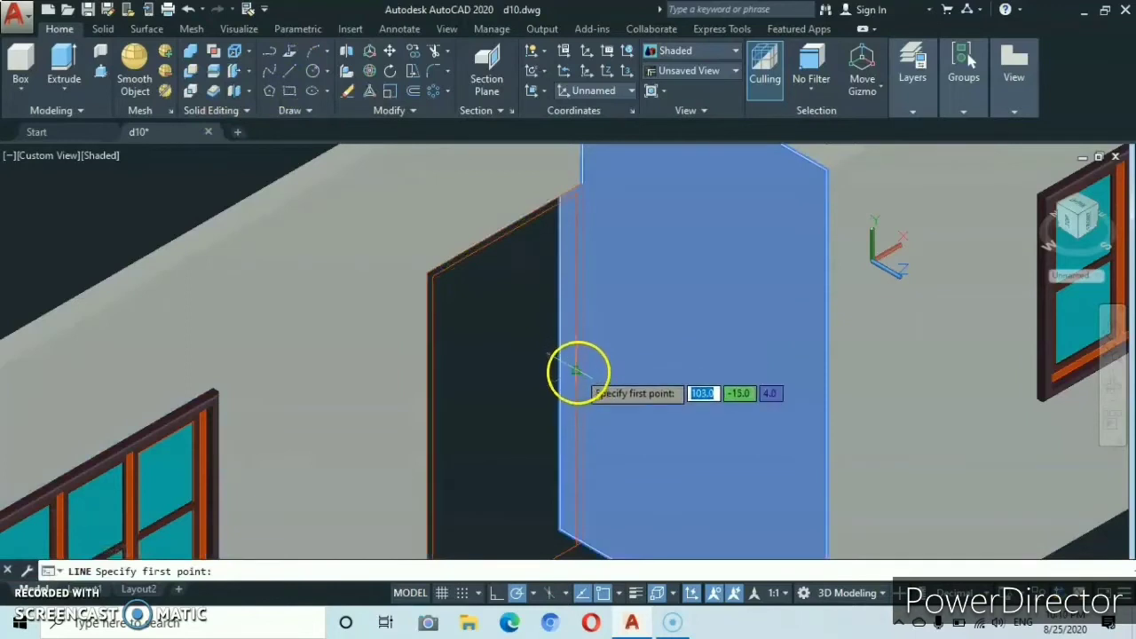
scroll(575, 371, "up", 3)
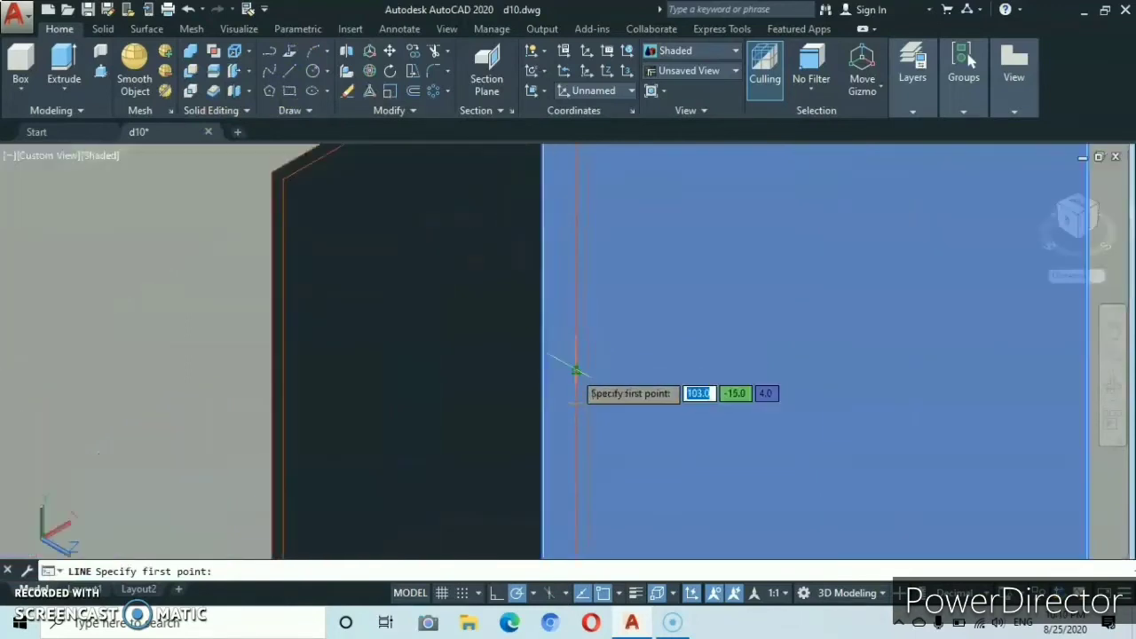
left_click(574, 368)
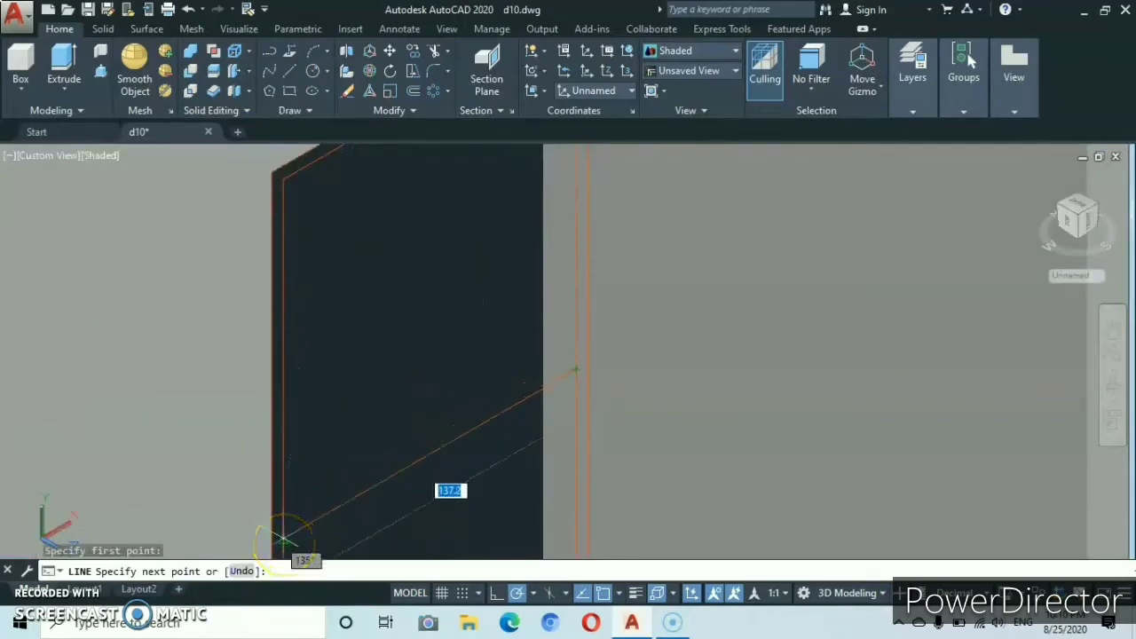
left_click(282, 538)
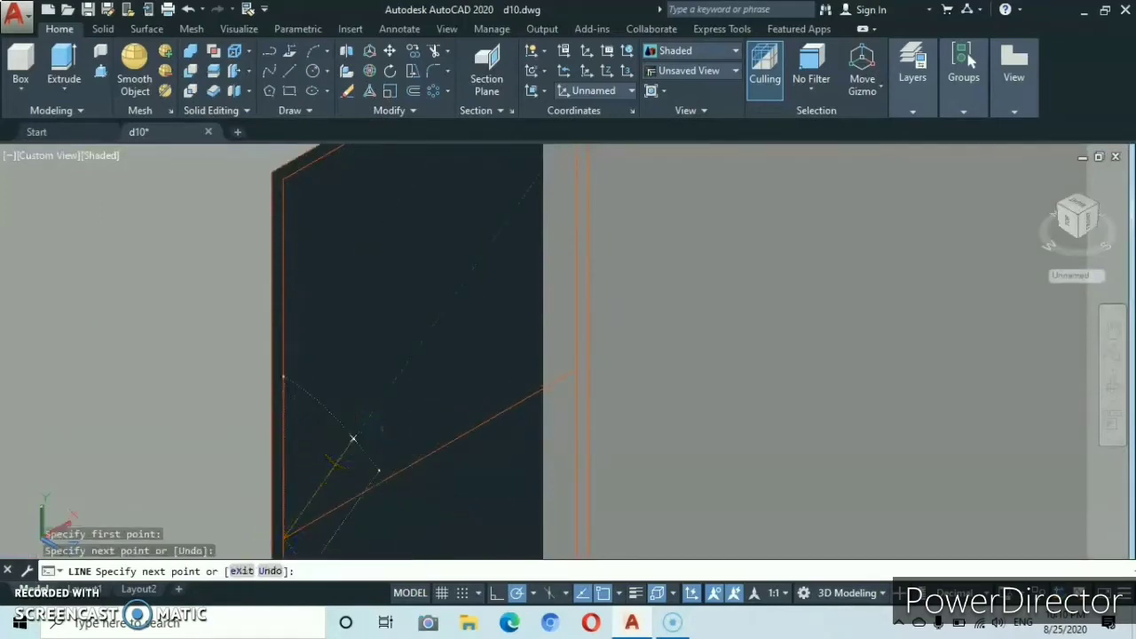
key("Escape")
Switch the model's visual style to 2D Wireframe.
scroll(487, 376, "down", 6)
middle_click_drag(481, 377, 682, 319)
middle_click_drag(227, 276, 199, 293)
left_click(97, 155)
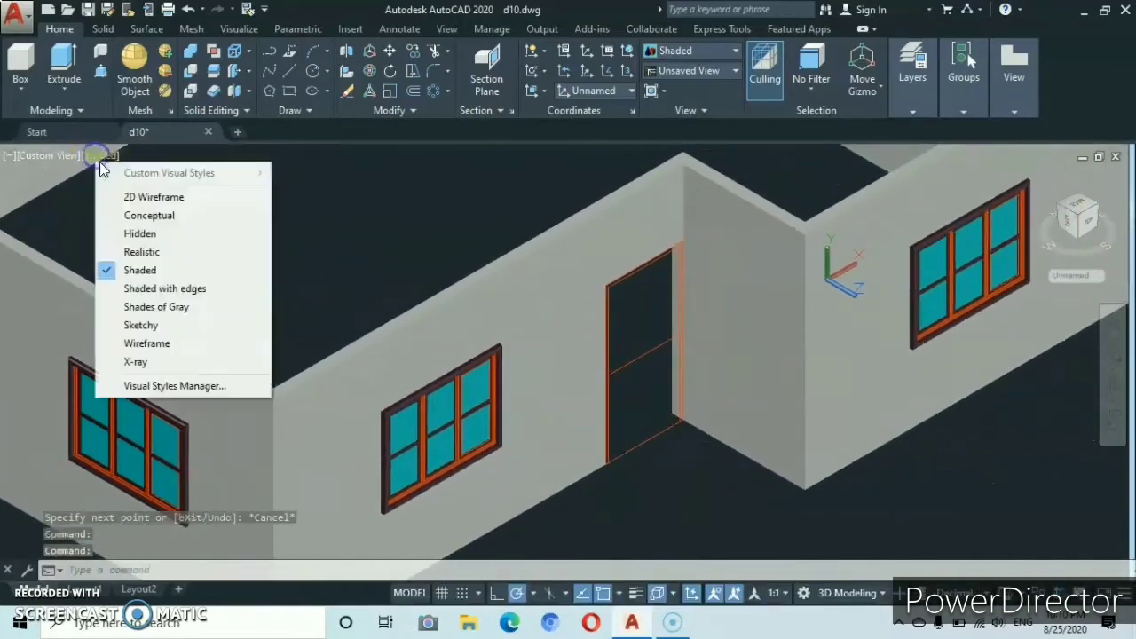
left_click(143, 198)
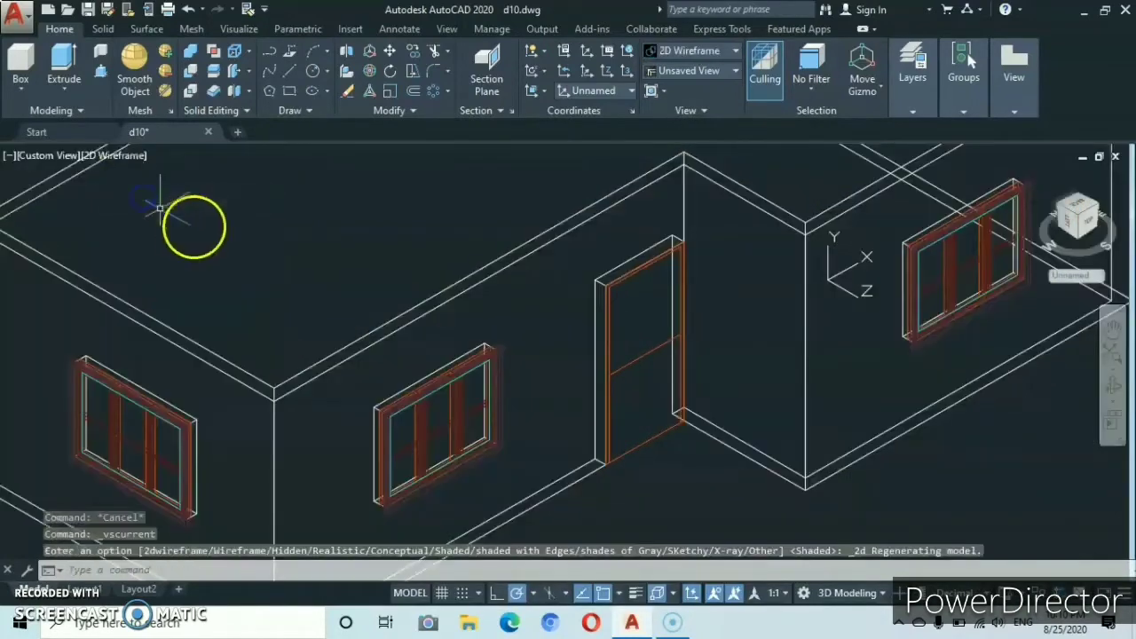
scroll(654, 356, "up", 4)
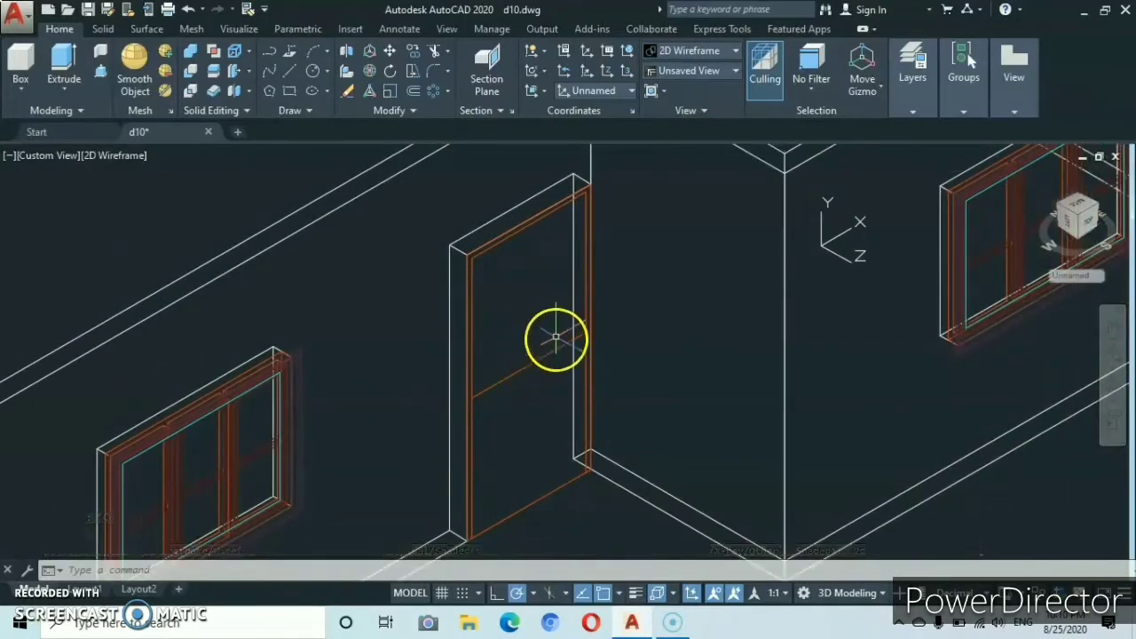
Make ds the current layer.
left_click(915, 105)
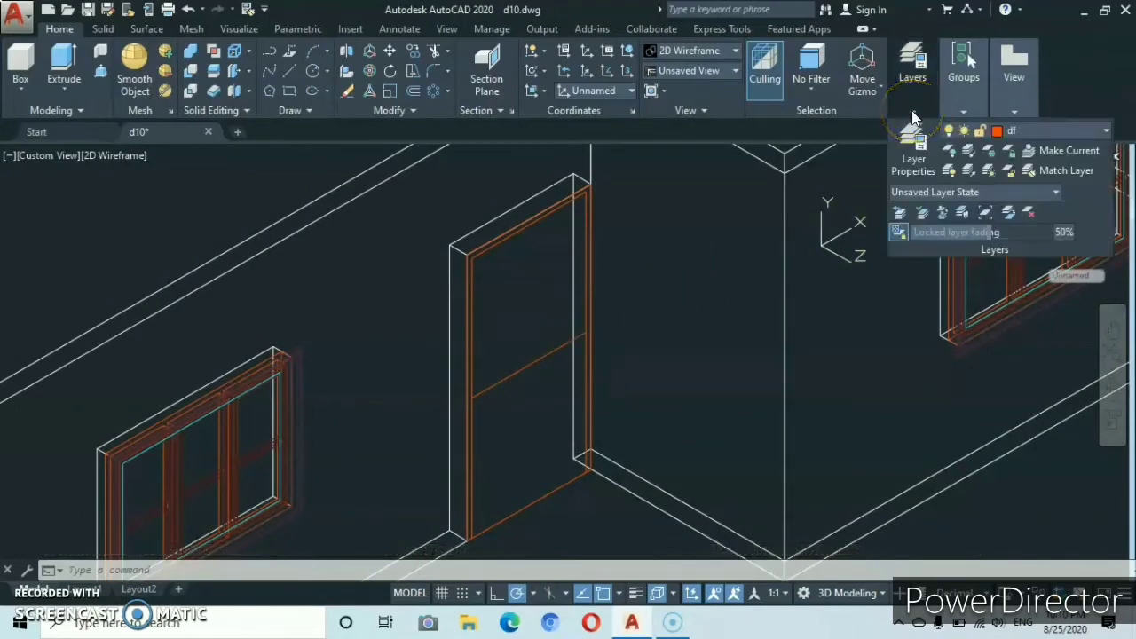
left_click(1106, 132)
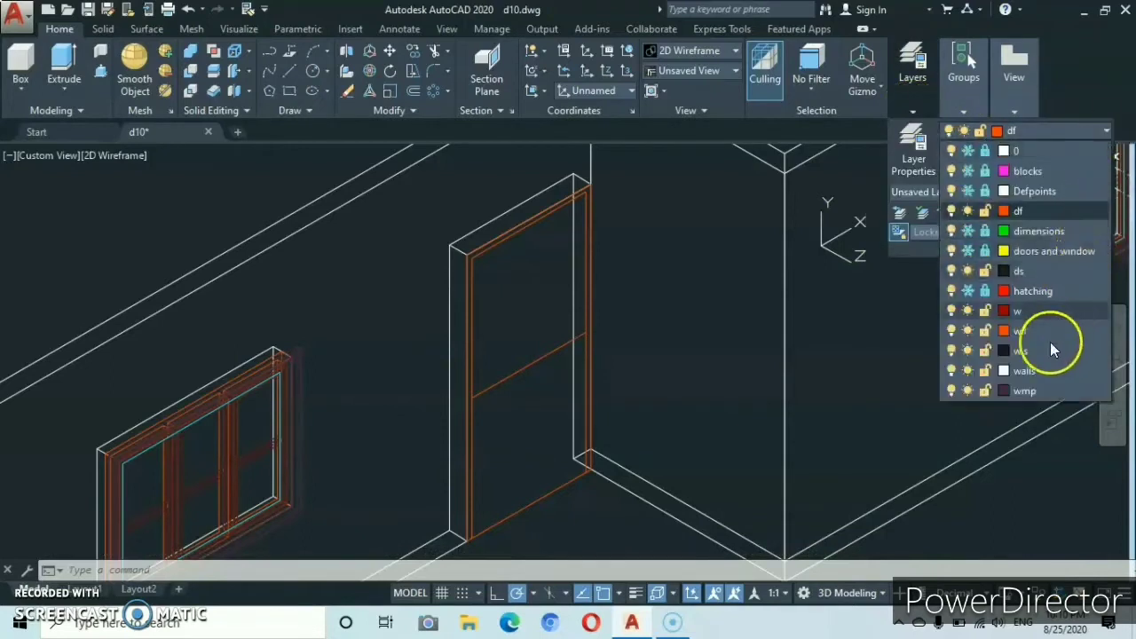
left_click(1021, 269)
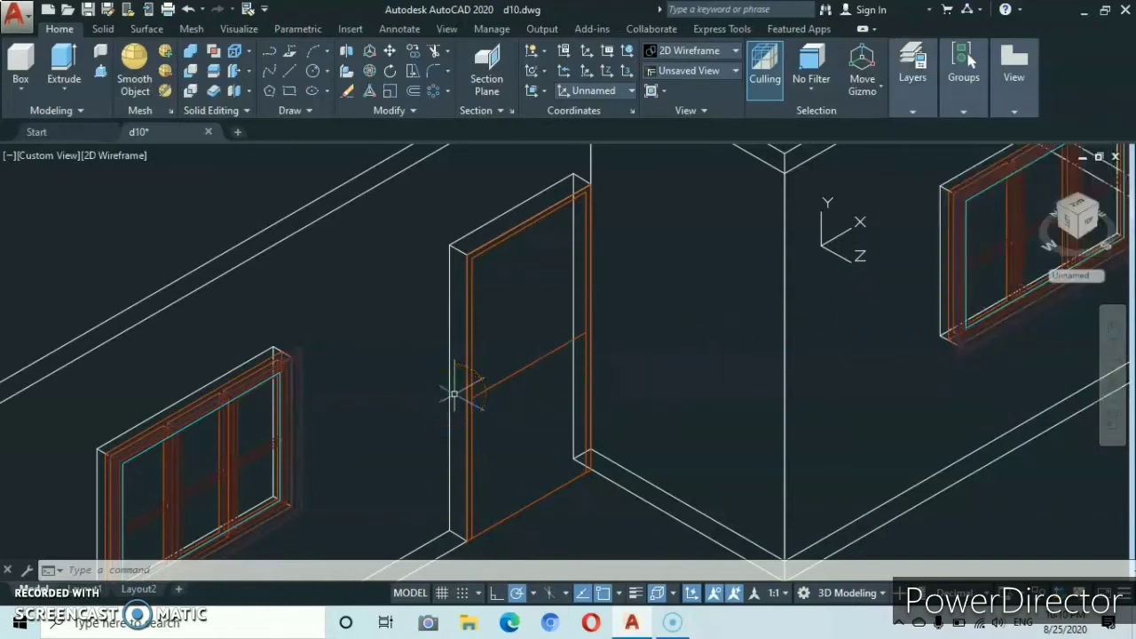
Offset the door's horizontal middle line by 5 both upwards and downwards, ending the offset.
left_click(414, 91)
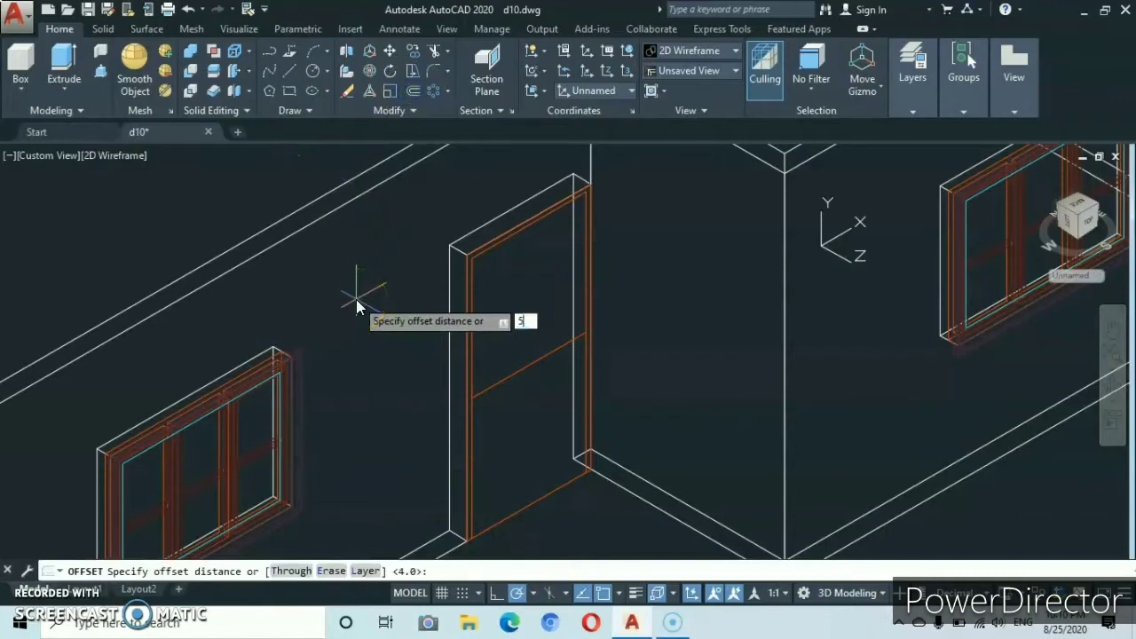
key("Return")
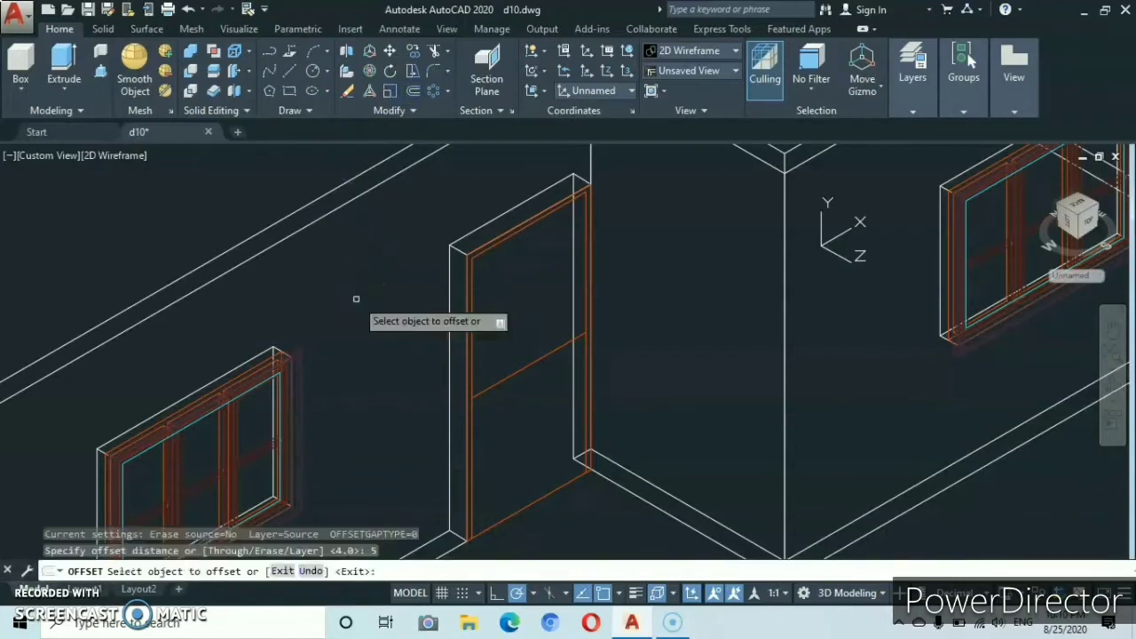
left_click(525, 365)
left_click(517, 339)
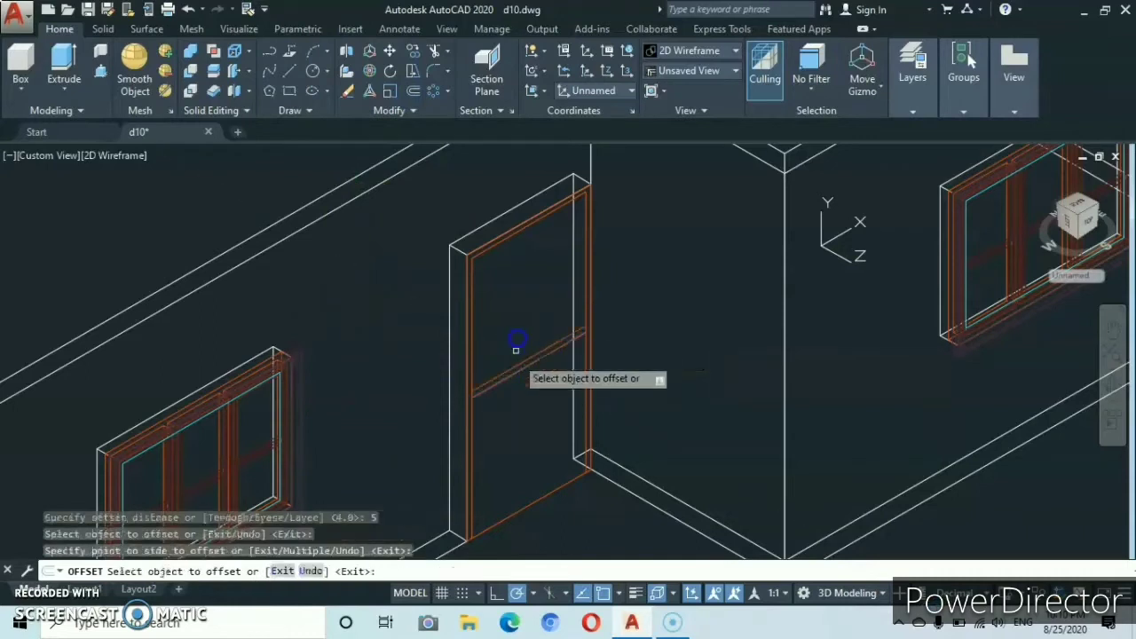
left_click(525, 365)
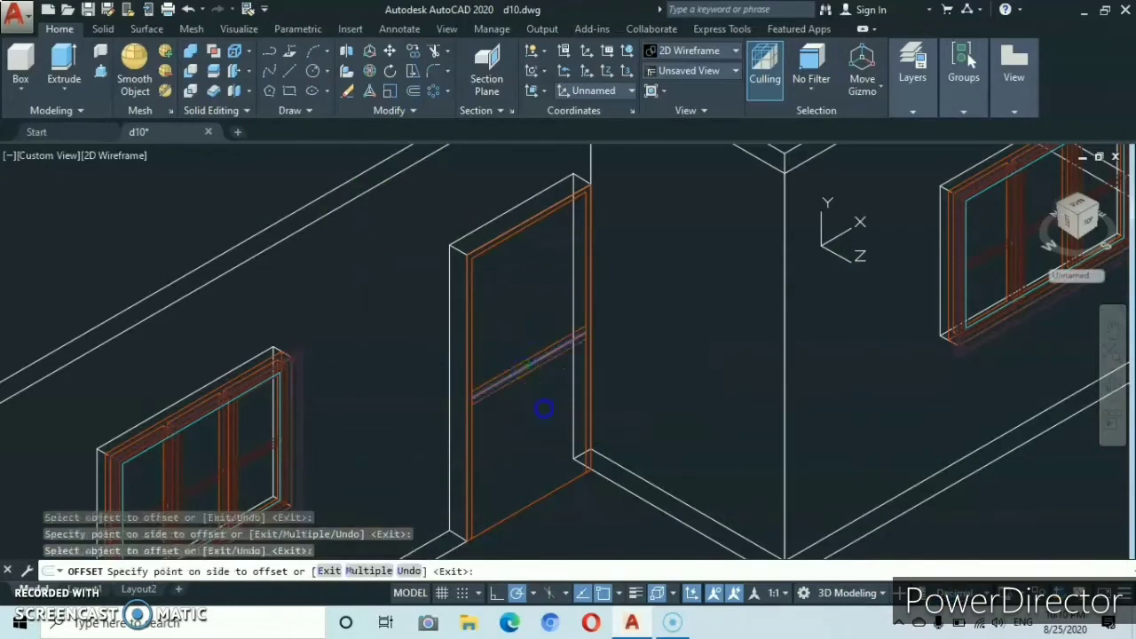
left_click(533, 408)
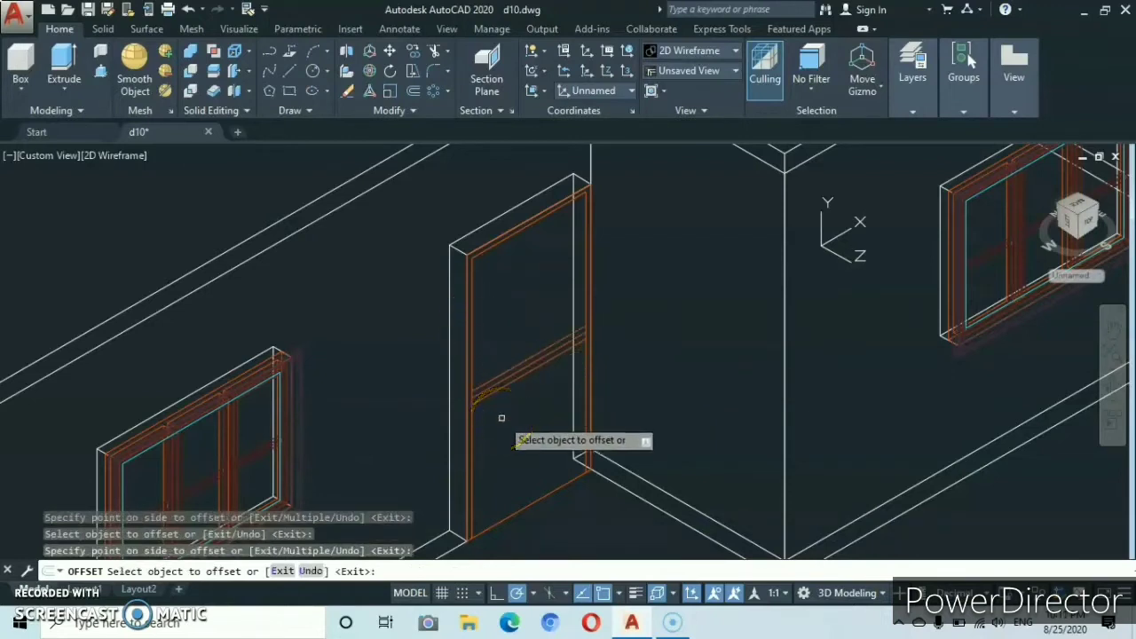
key("Escape")
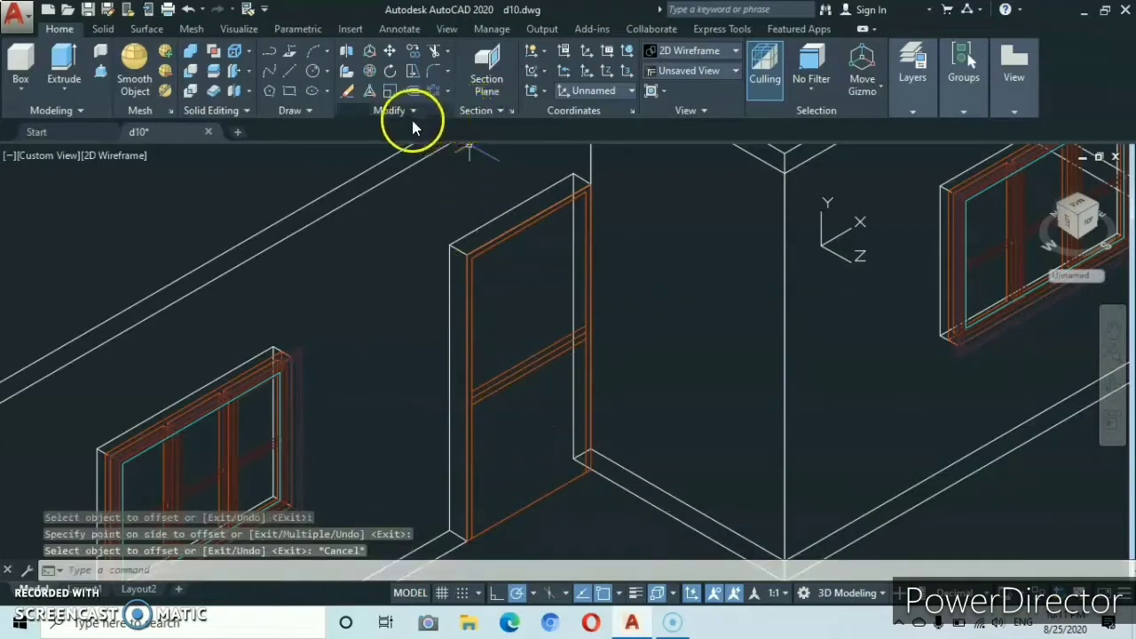
Offset the two inner vertical lines of the door outline by 10 towards the inside of the opening.
left_click(417, 93)
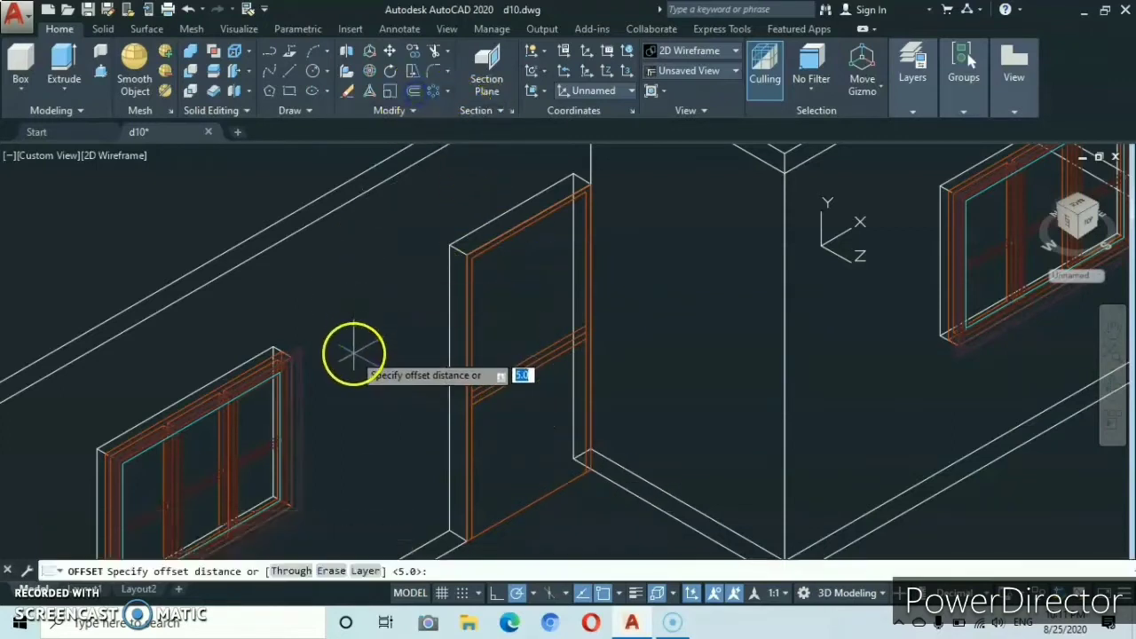
type("1")
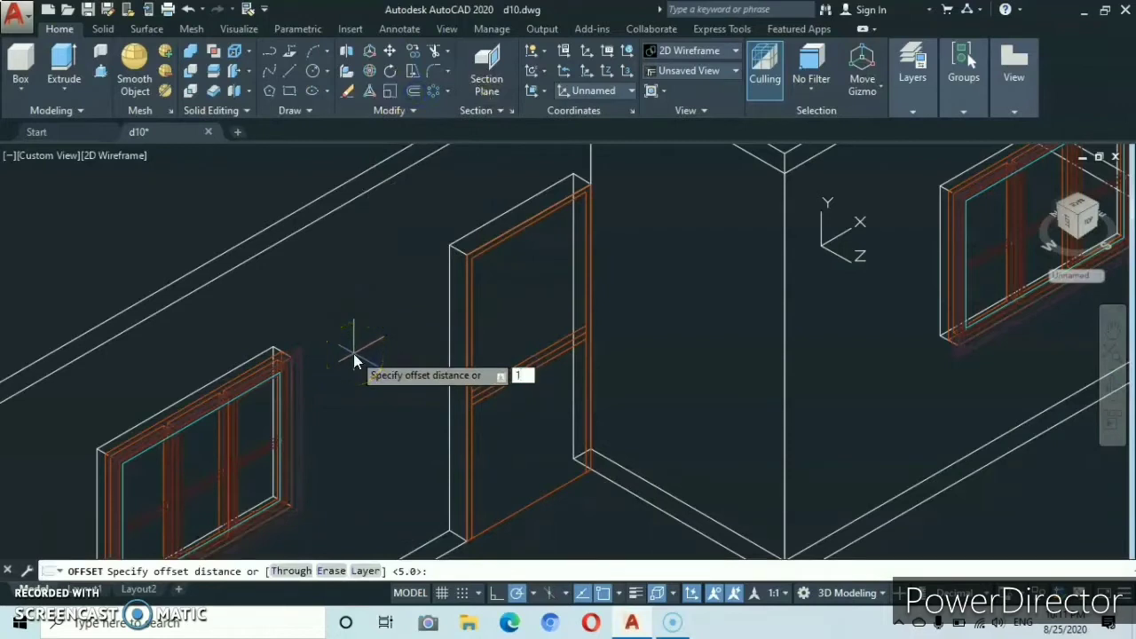
type("0")
key("Return")
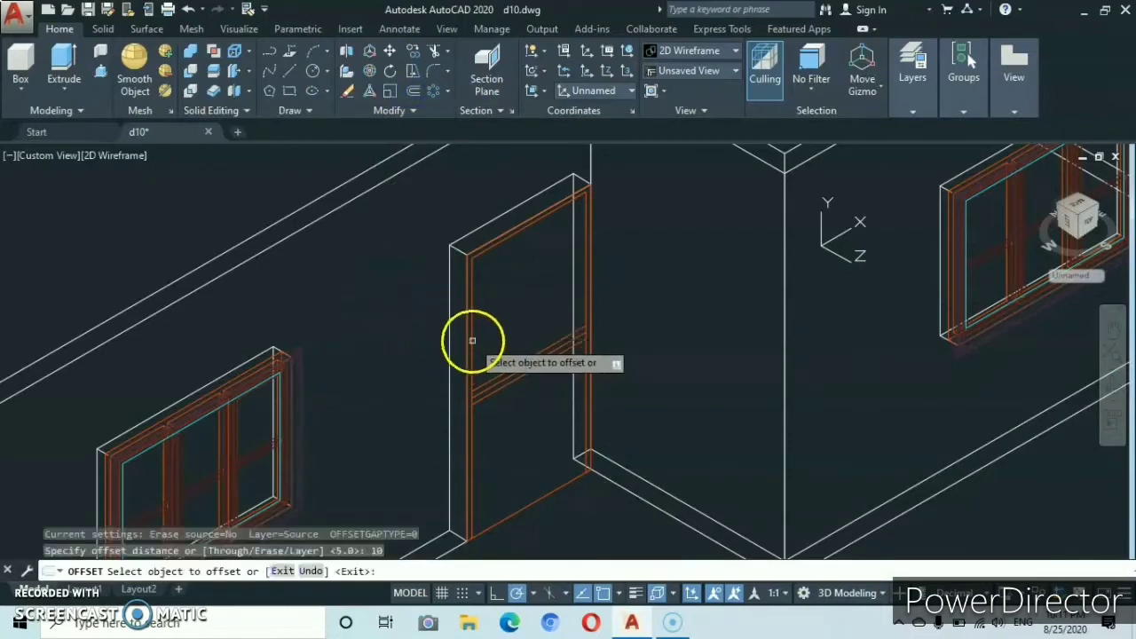
left_click(474, 340)
left_click(522, 329)
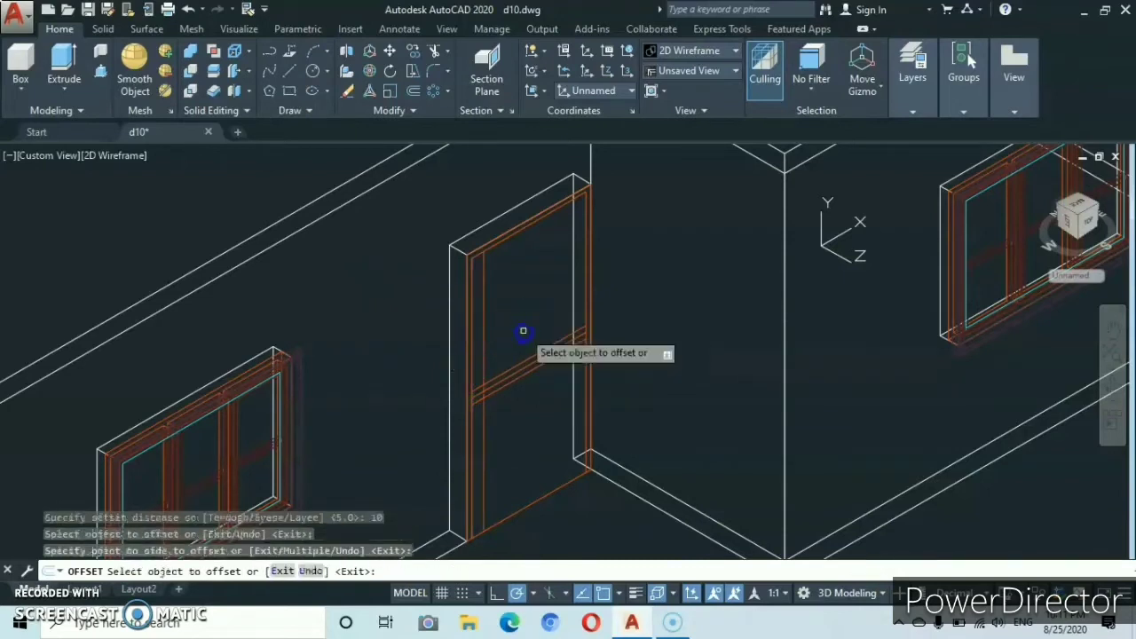
left_click(585, 291)
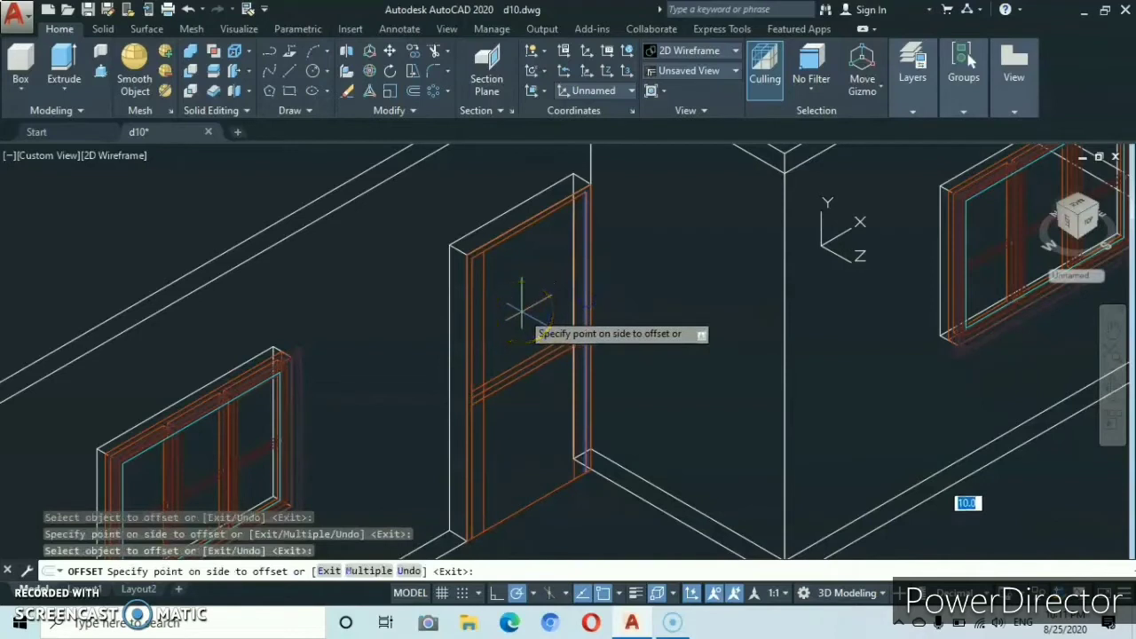
left_click(520, 317)
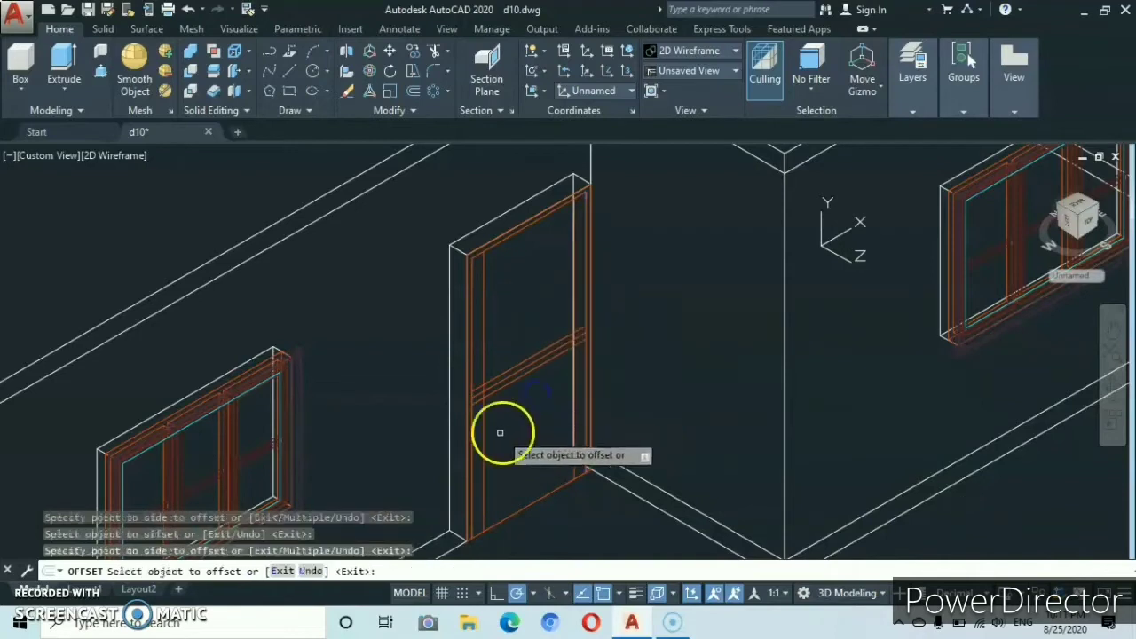
Offset the inner top line and the bottom line of the door by 10 towards the inside, ending the offset.
left_click(510, 234)
left_click(514, 275)
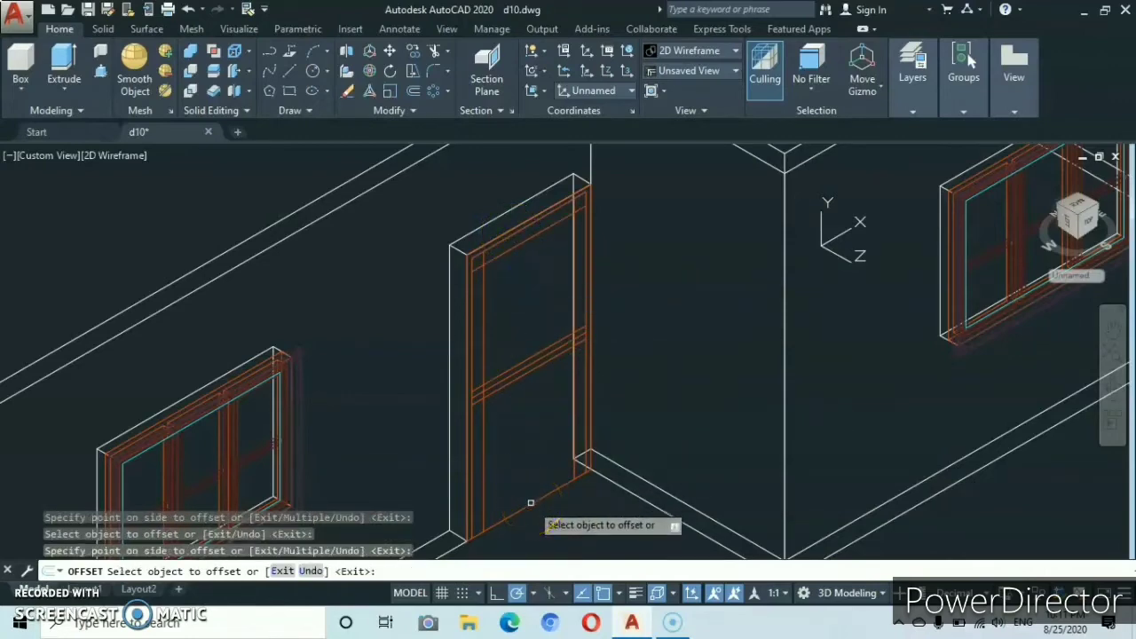
left_click(531, 503)
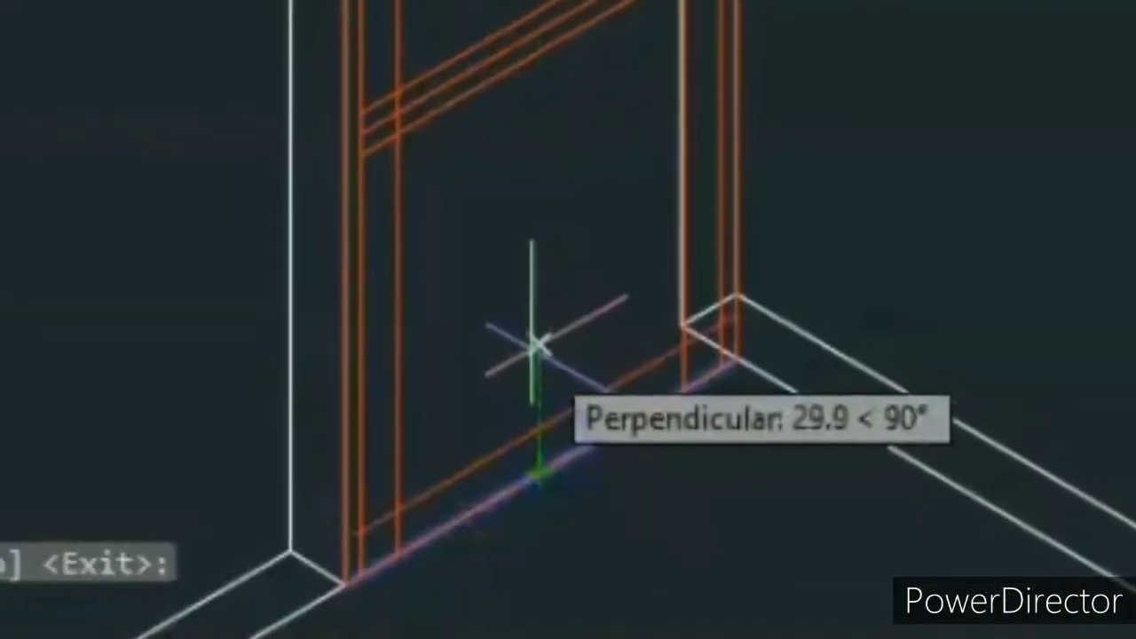
left_click(528, 460)
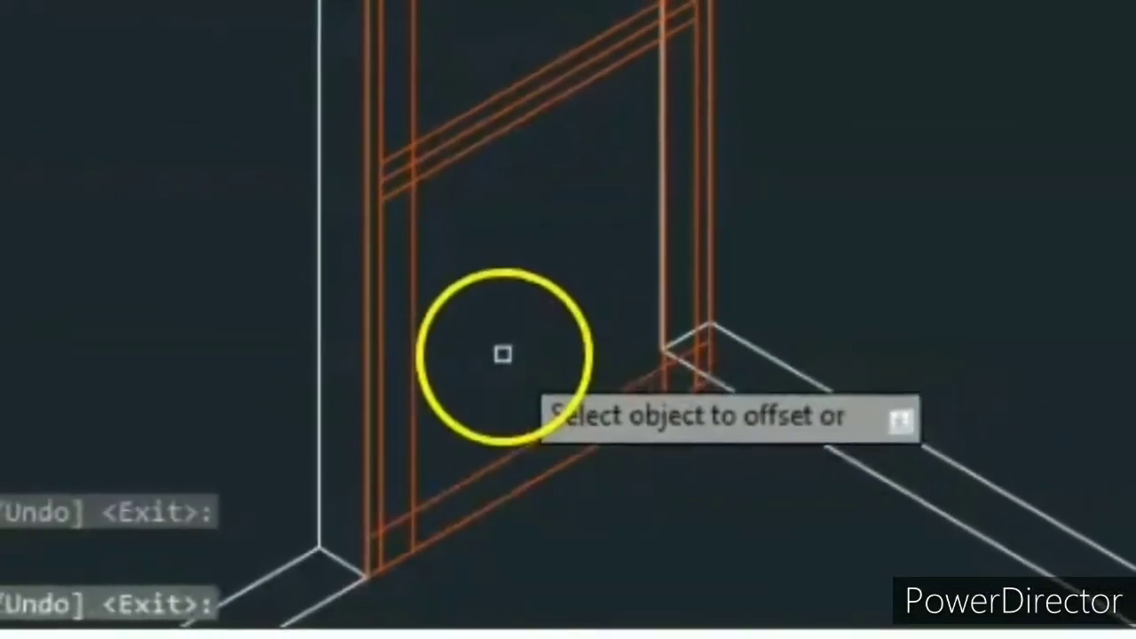
key("Escape")
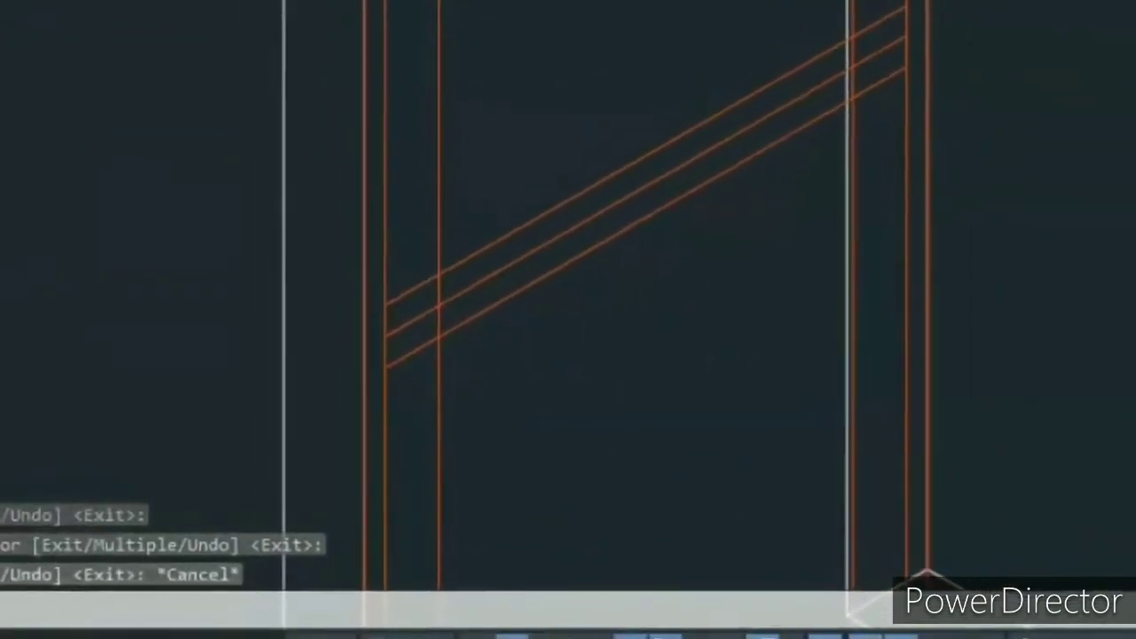
Trim the door's middle rail lines back to the left stile's inner line and remove the crossing segments and center line between them.
type("tr")
key("Return")
right_click(70, 279)
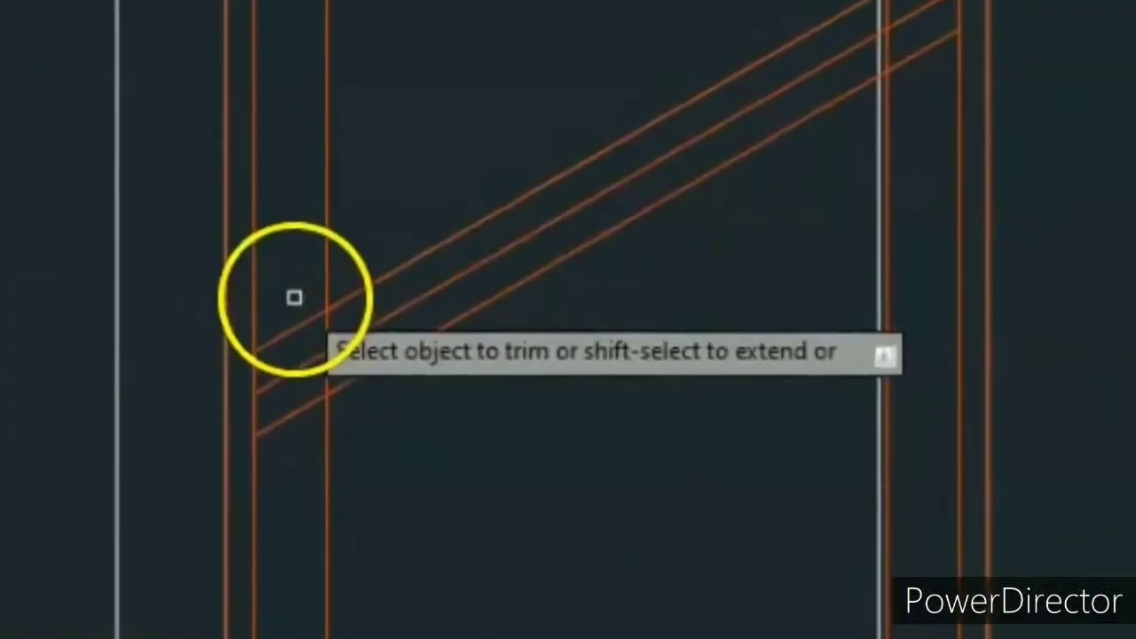
left_click_drag(458, 388, 461, 441)
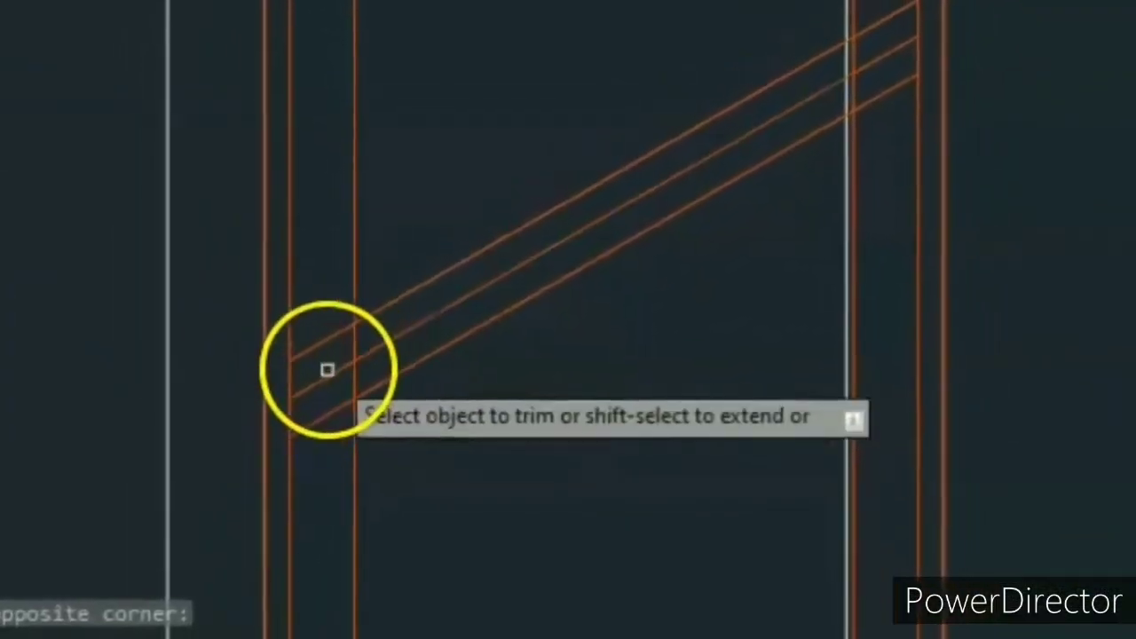
left_click(312, 373)
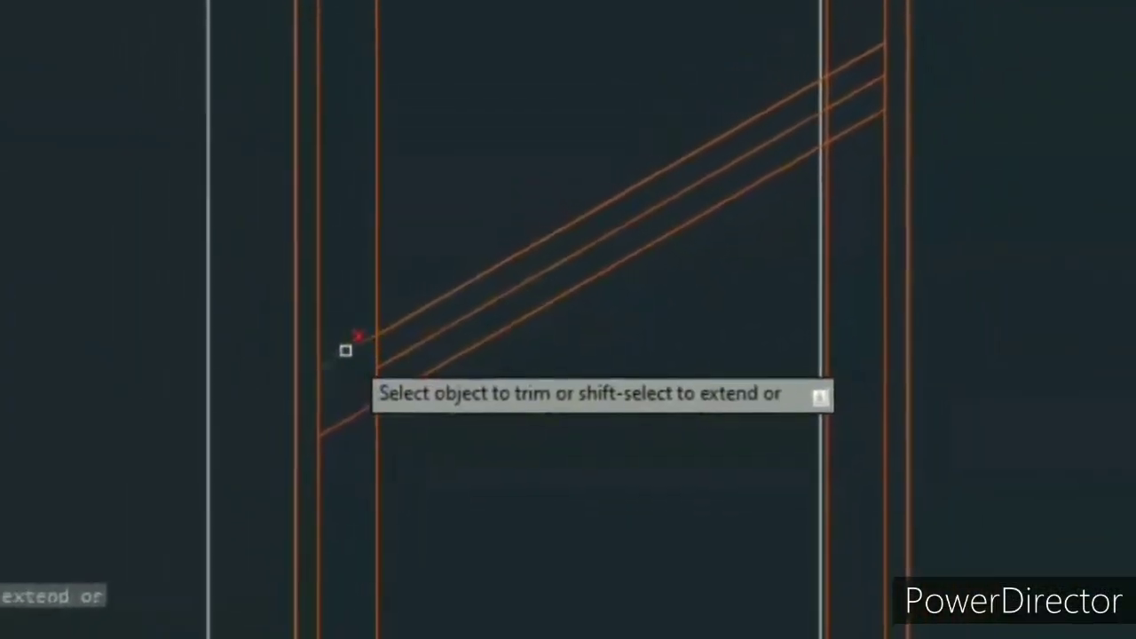
left_click(331, 366)
left_click(369, 416)
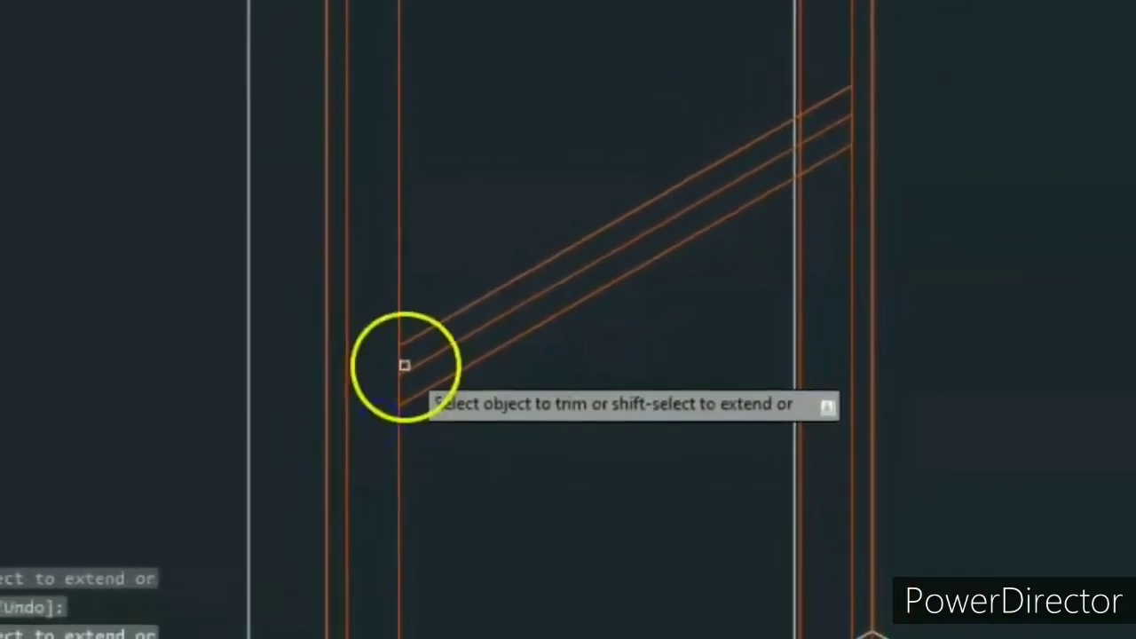
left_click(423, 368)
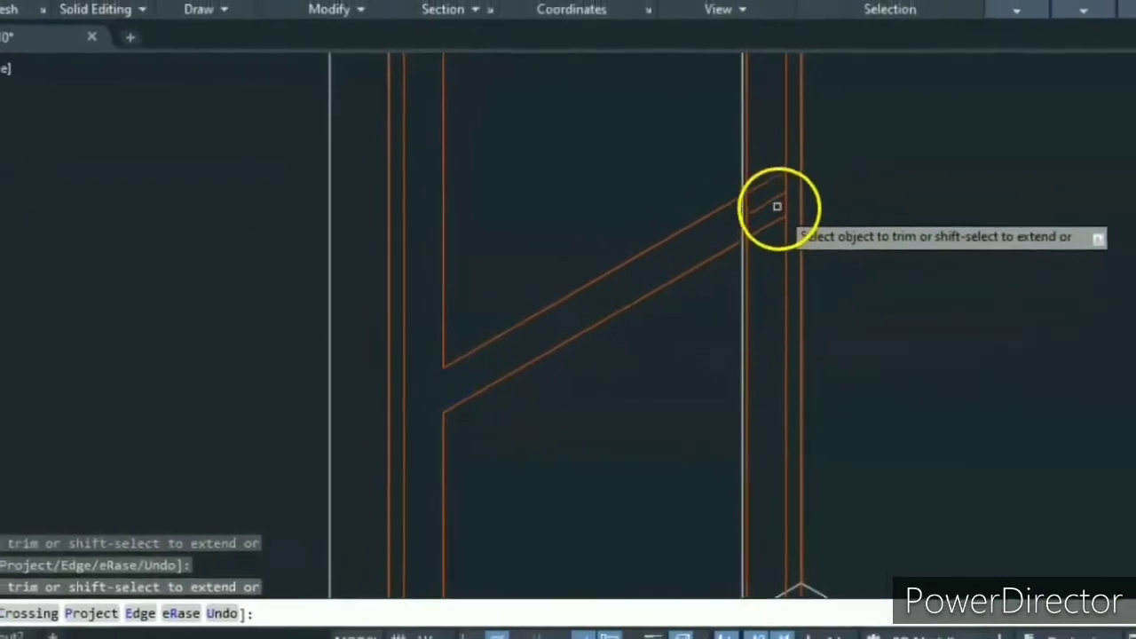
Trim the middle rail's line ends at the right stile and the stile's inner line segments between the two rail lines.
left_click(760, 217)
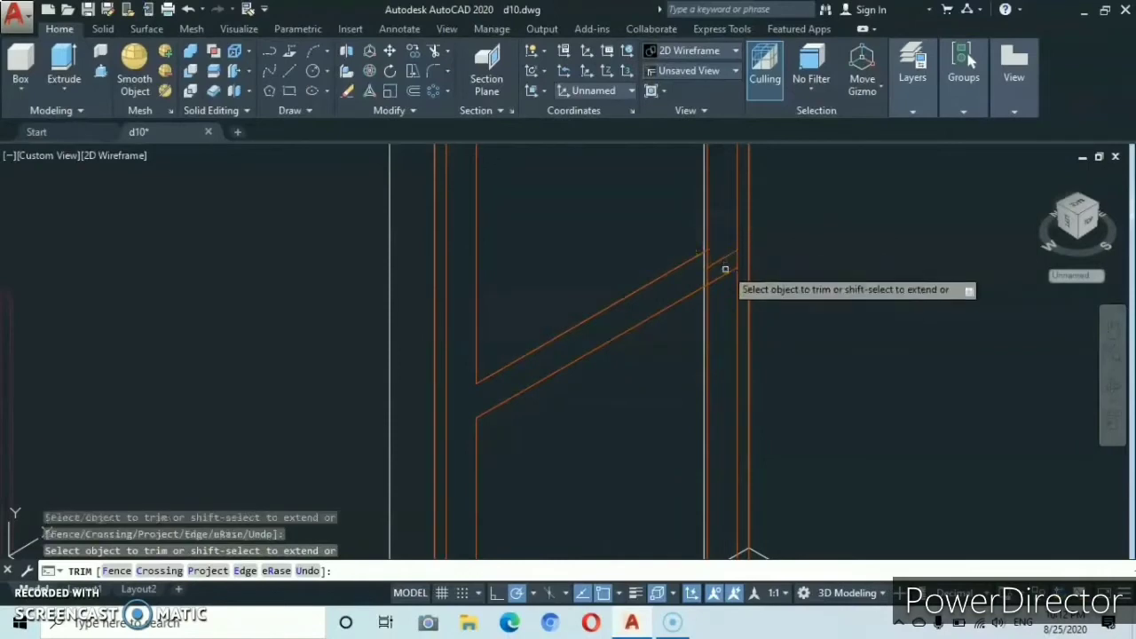
left_click(721, 275)
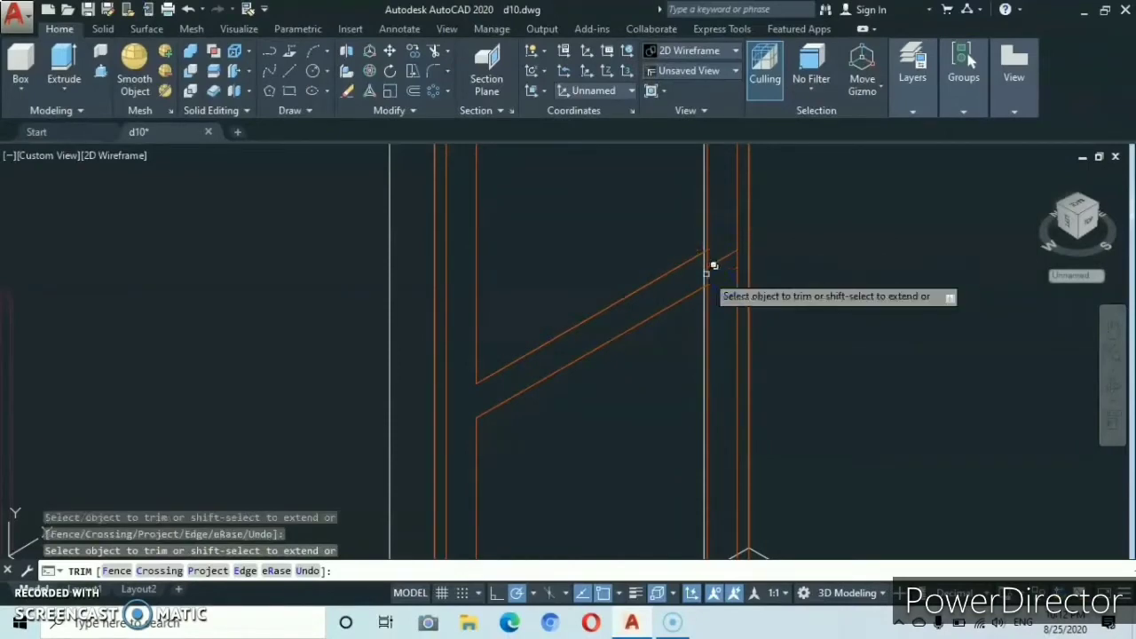
left_click(707, 273)
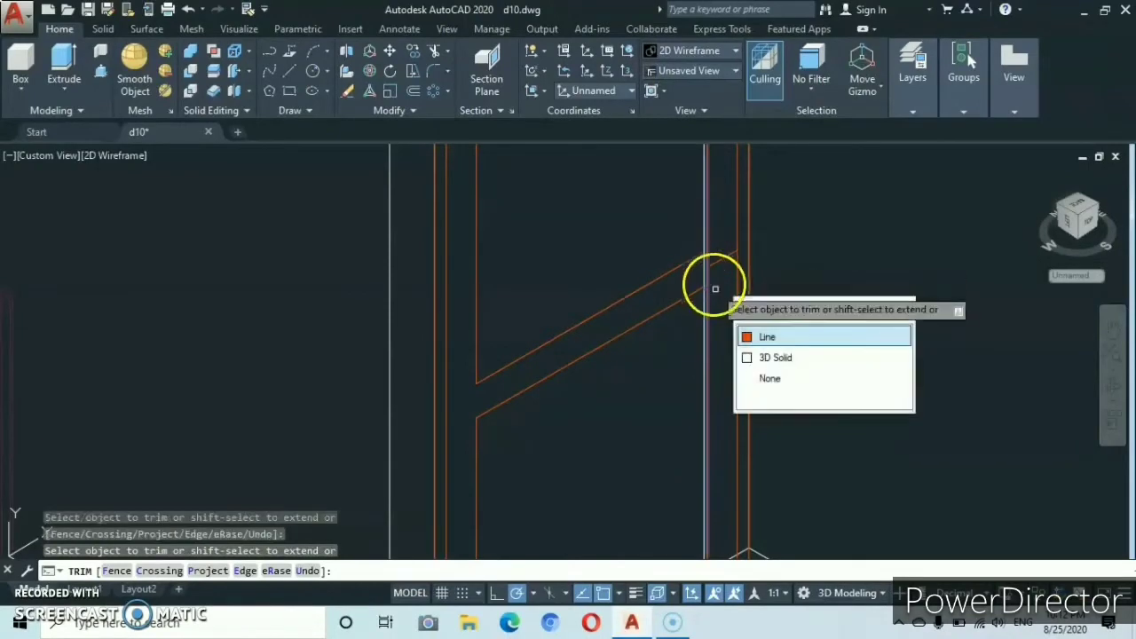
left_click(750, 338)
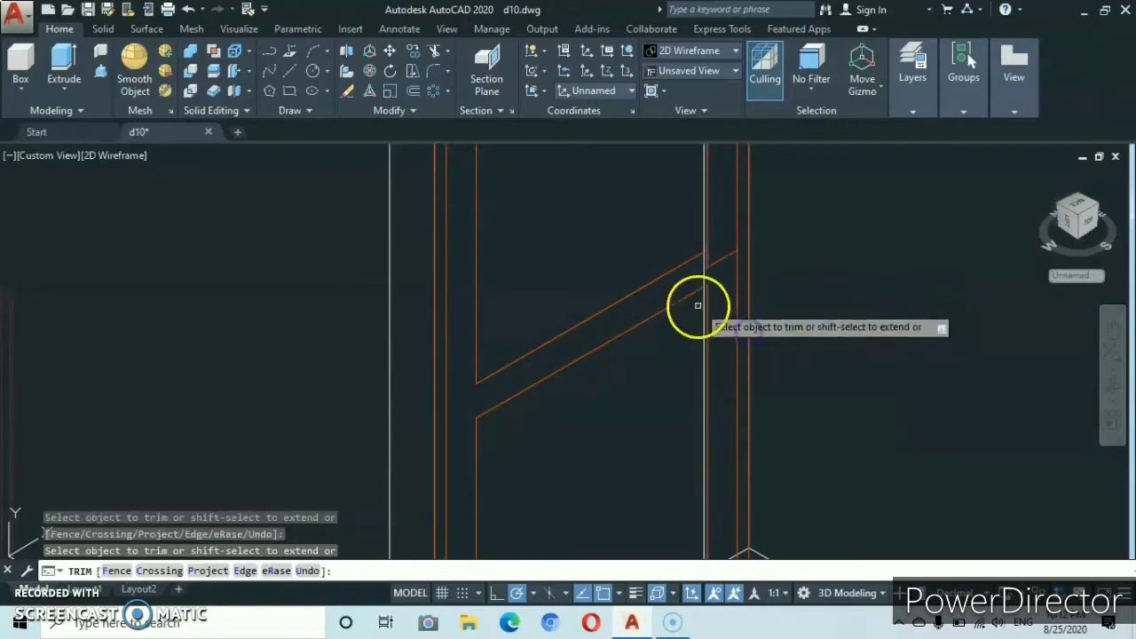
left_click(706, 258)
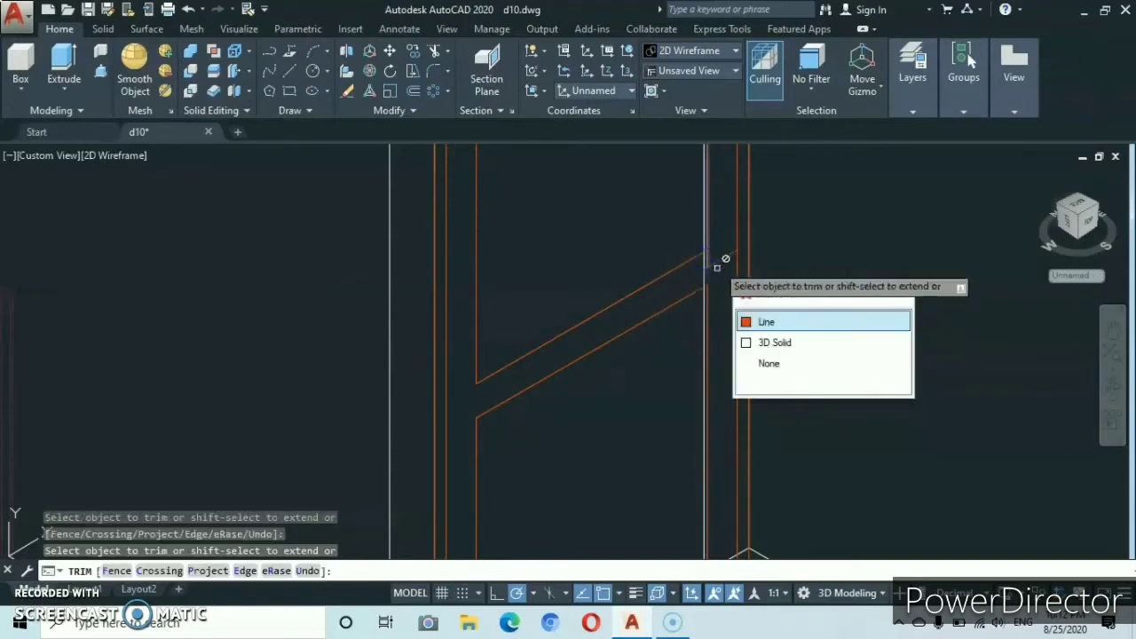
left_click(766, 323)
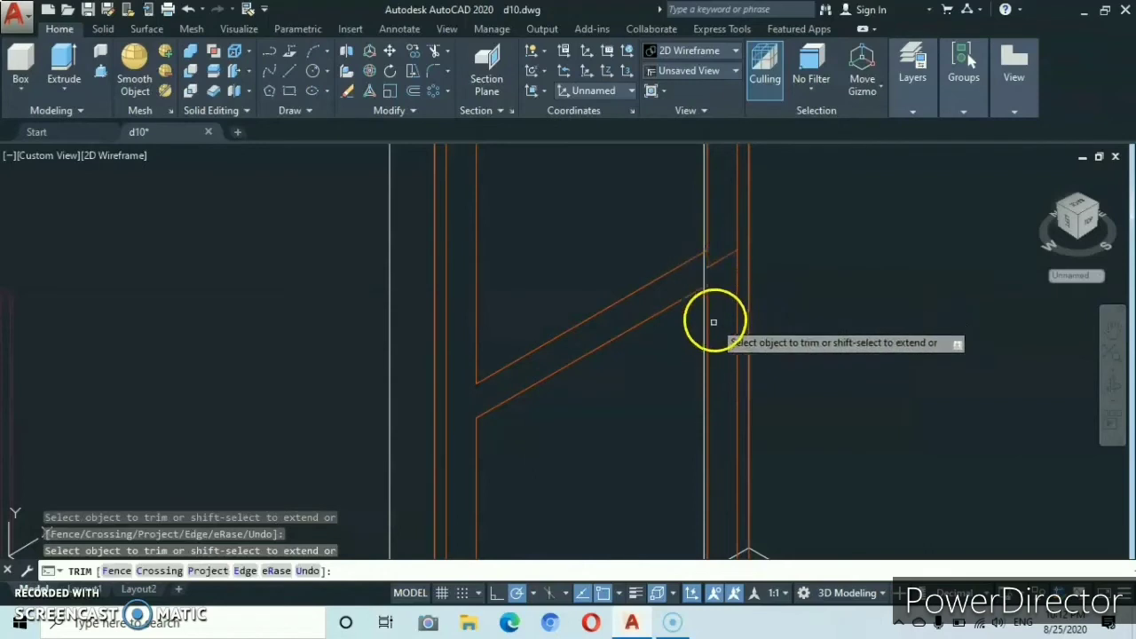
Trim the overlapping line ends at the two bottom corners of the door leaf's inner outline.
scroll(712, 328, "down", 5)
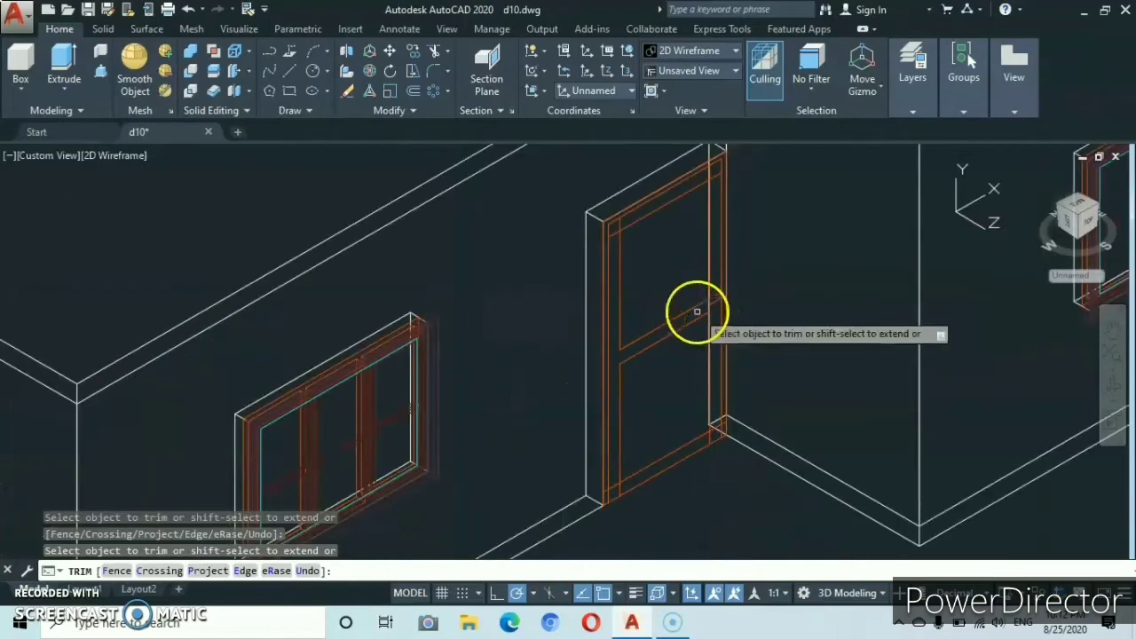
scroll(714, 347, "up", 3)
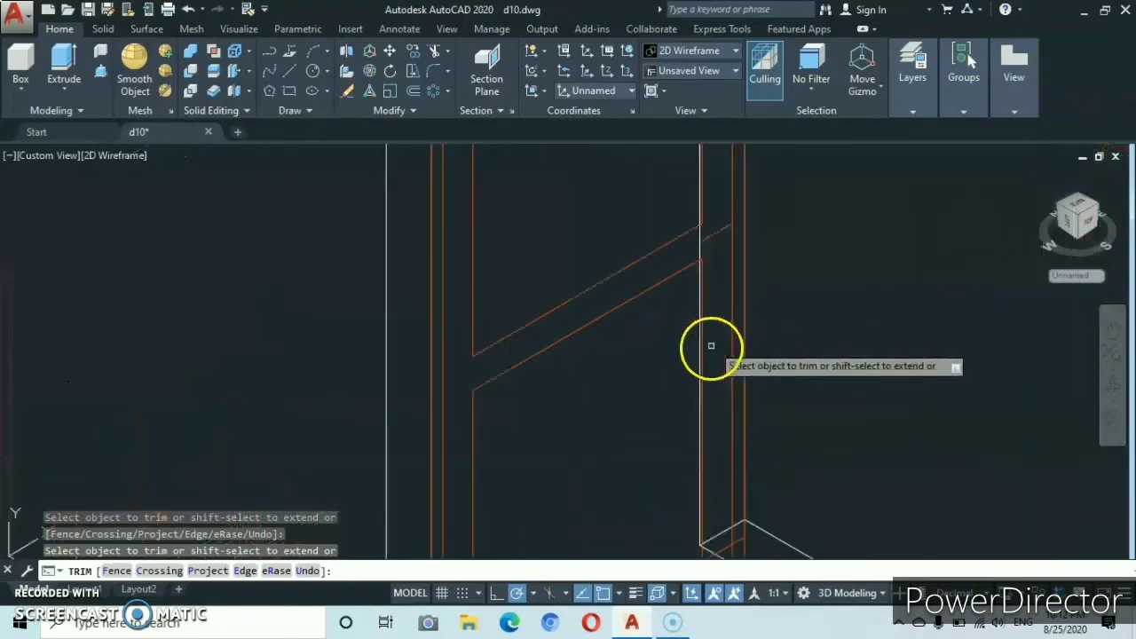
middle_click_drag(709, 462, 715, 258)
scroll(730, 335, "up", 2)
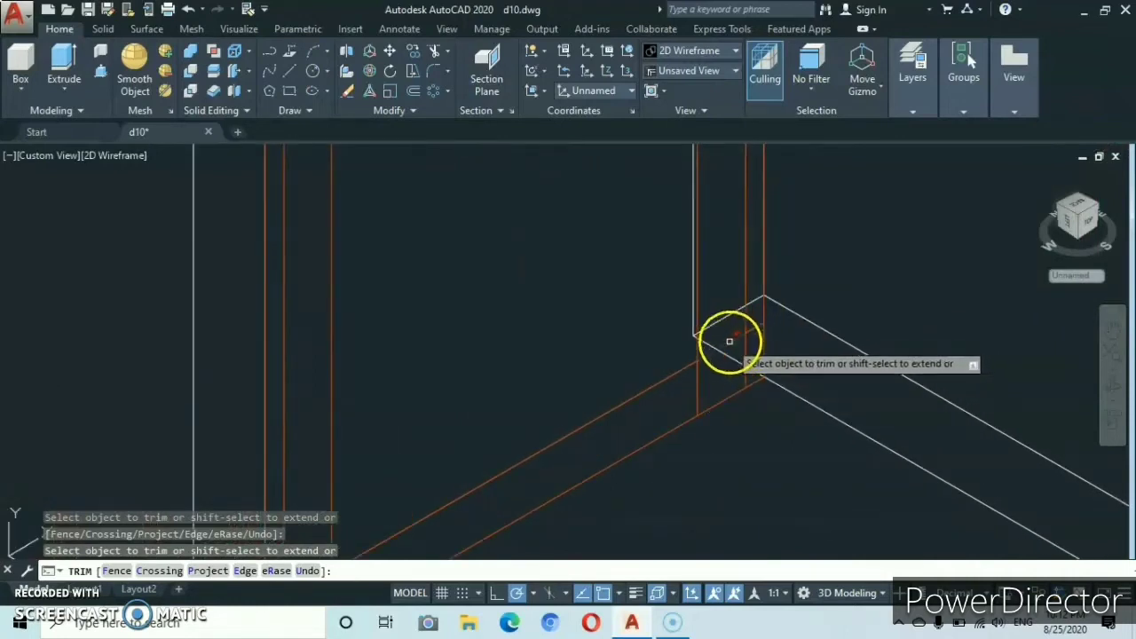
left_click(754, 330)
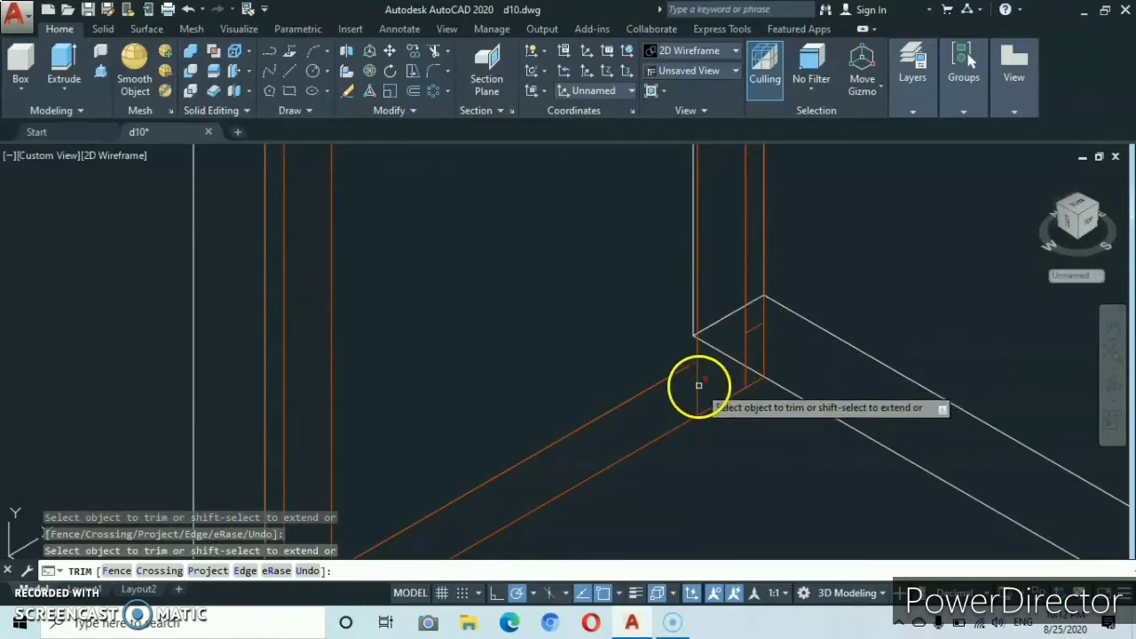
scroll(659, 407, "down", 2)
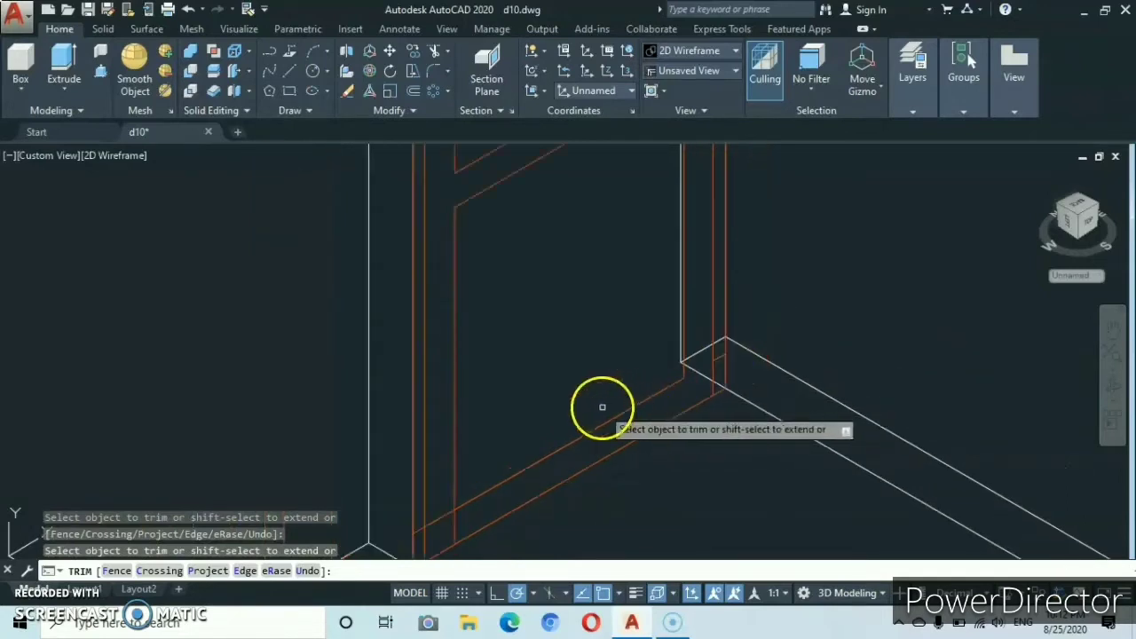
scroll(601, 409, "down", 2)
middle_click_drag(582, 410, 683, 364)
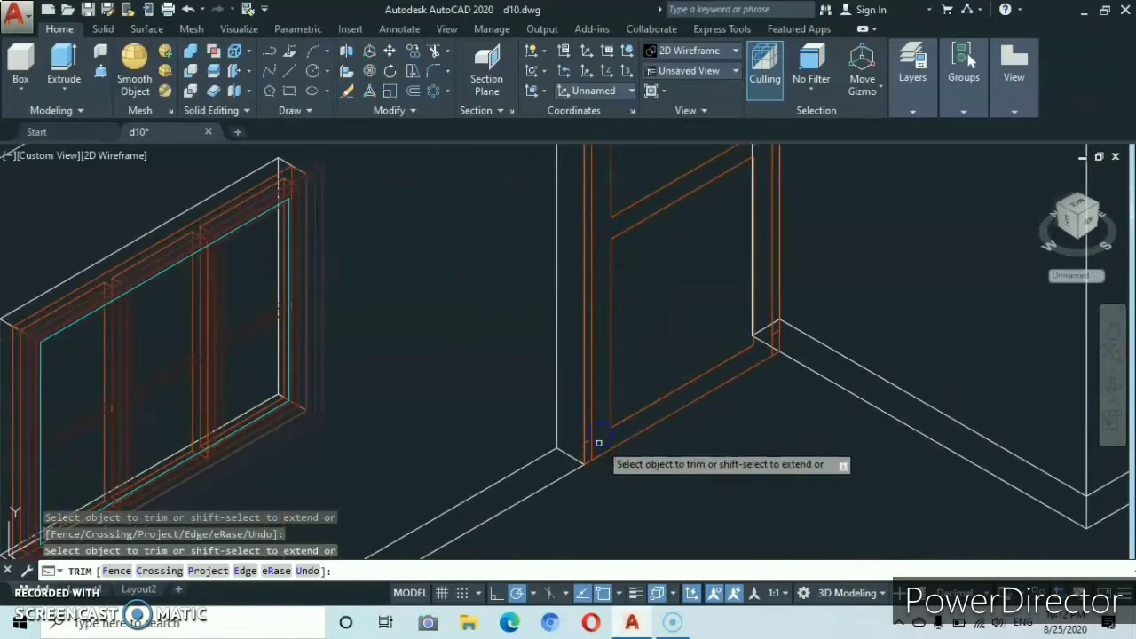
left_click(600, 429)
scroll(600, 430, "up", 4)
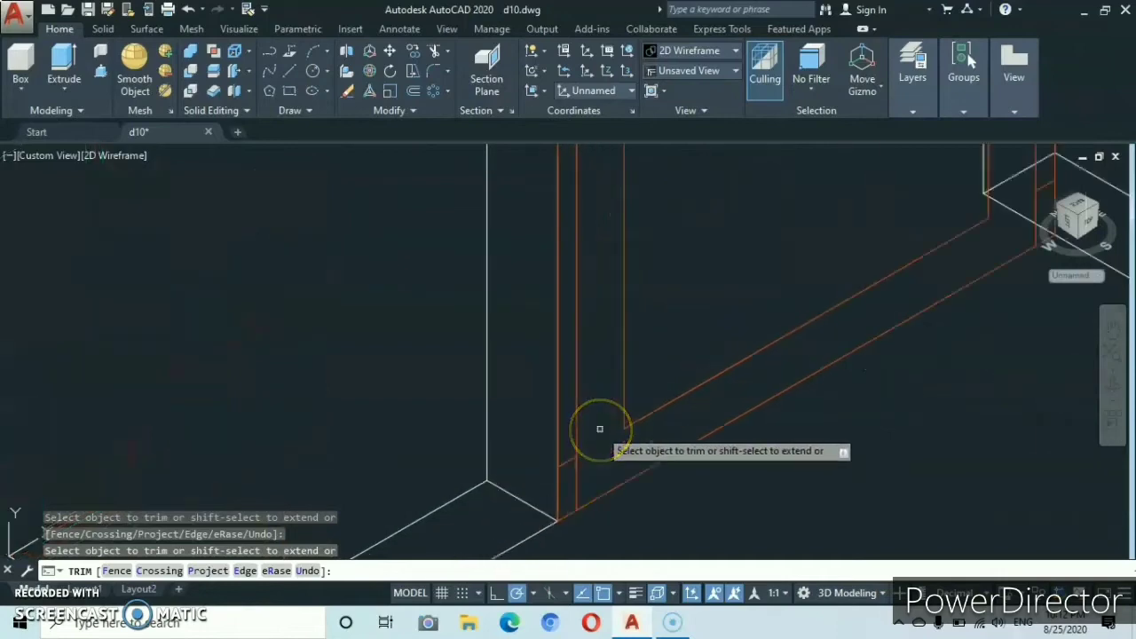
Trim the overlapping line ends at the two top corners of the door leaf's inner outline and end the trimming.
scroll(643, 338, "down", 6)
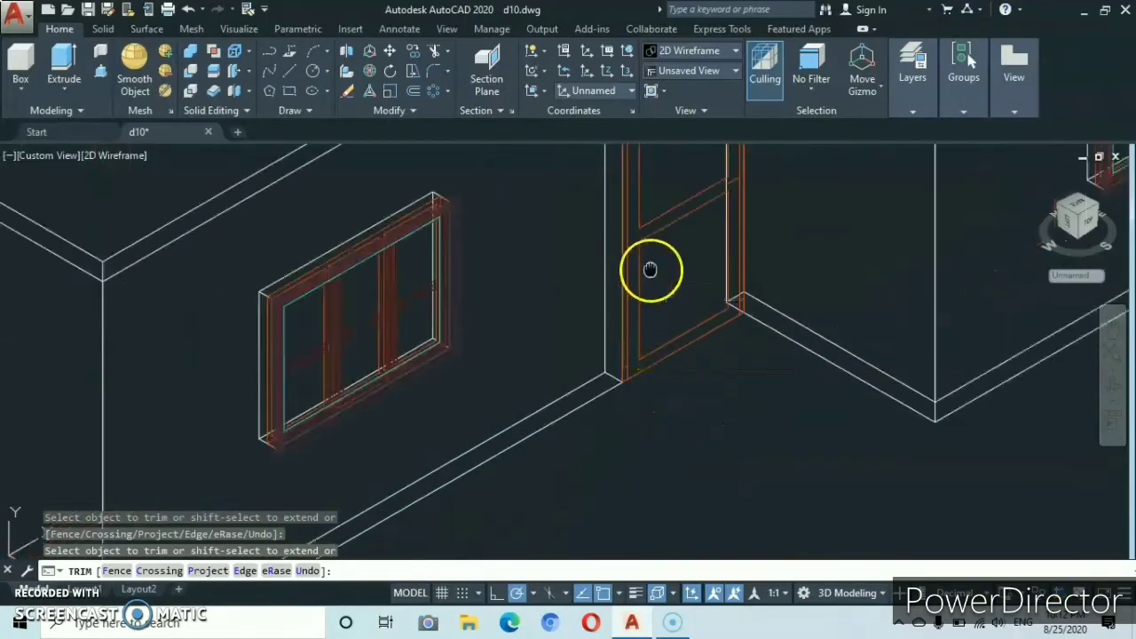
scroll(593, 462, "up", 3)
scroll(667, 297, "up", 3)
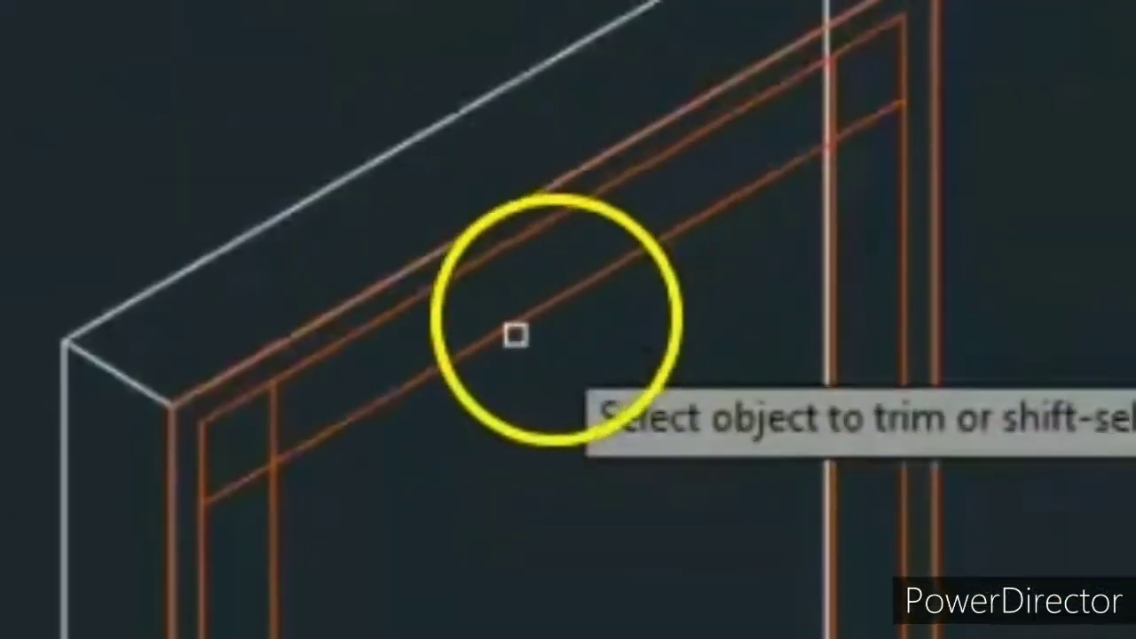
left_click(239, 469)
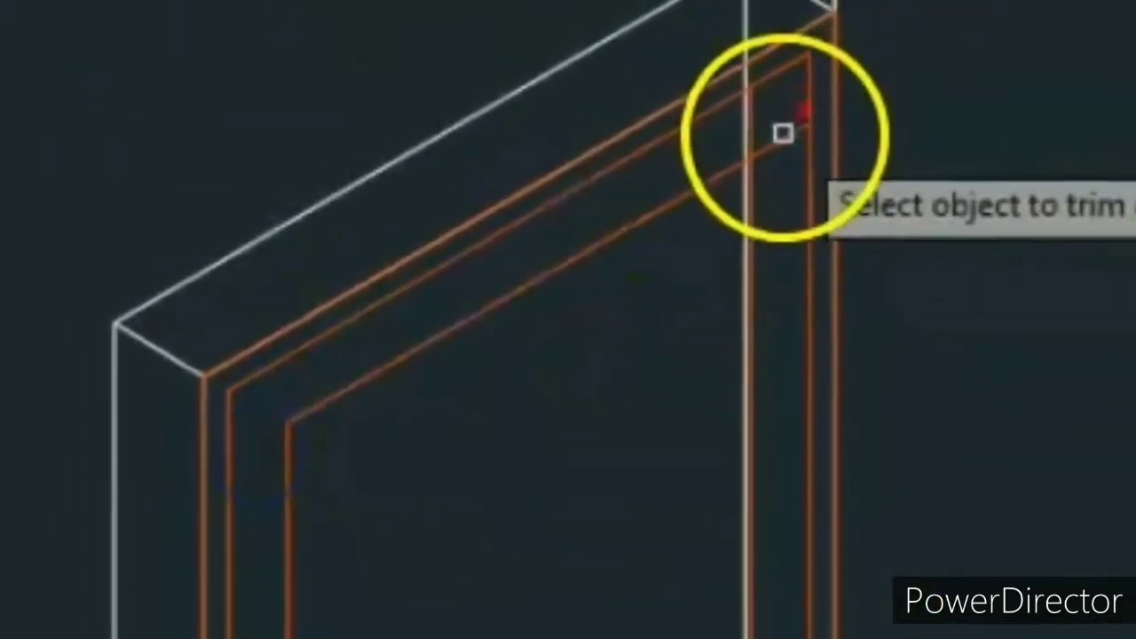
left_click(793, 135)
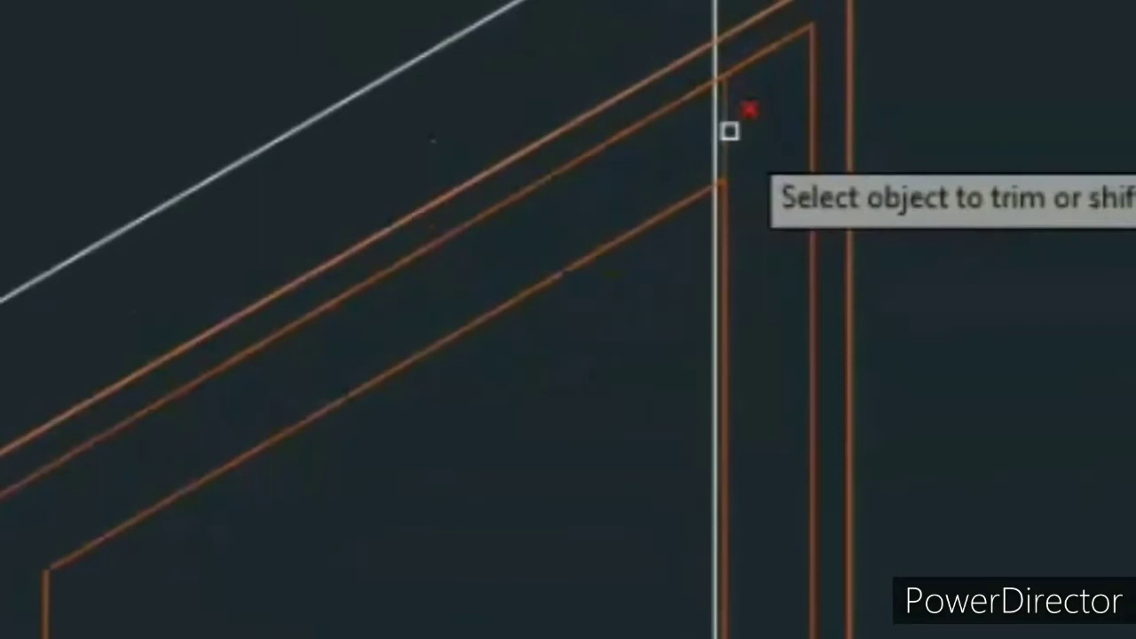
left_click(721, 132)
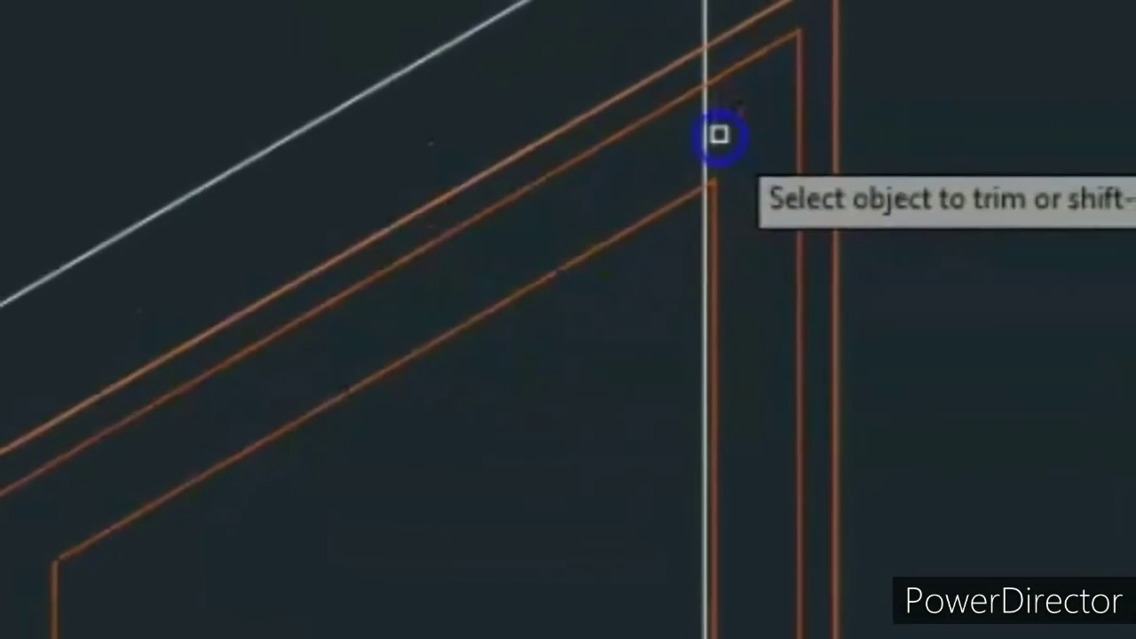
scroll(701, 385, "down", 5)
key("Escape")
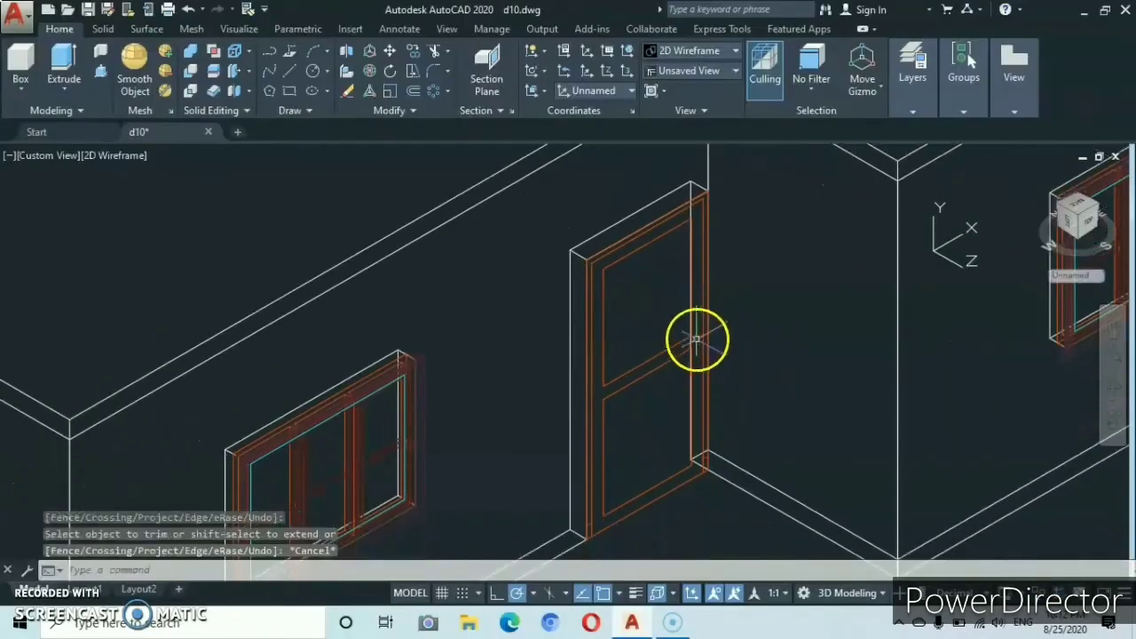
Erase the leftover short line at the middle rail's right end and the two stubs at the door's bottom corners.
left_click(696, 340)
right_click(752, 352)
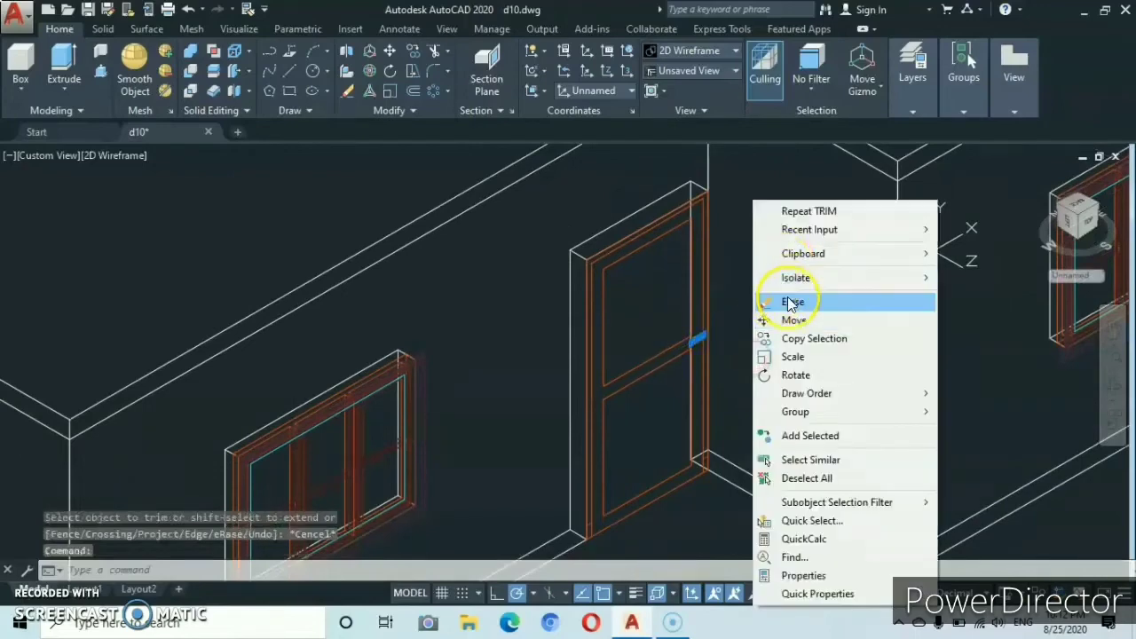
left_click(785, 302)
scroll(695, 441, "up", 5)
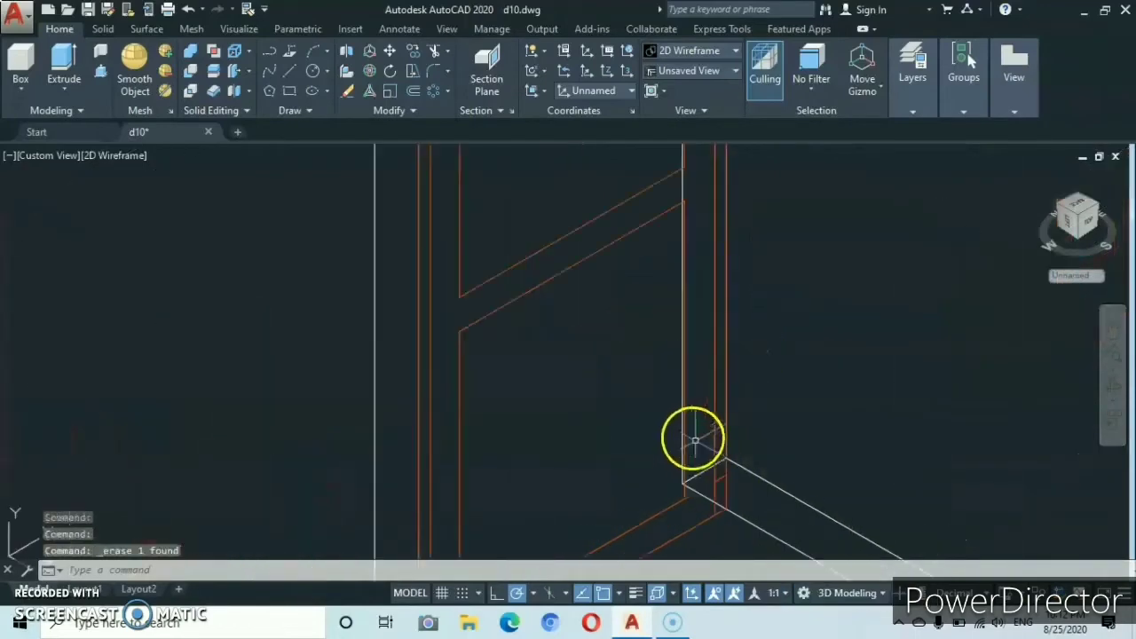
left_click(722, 478)
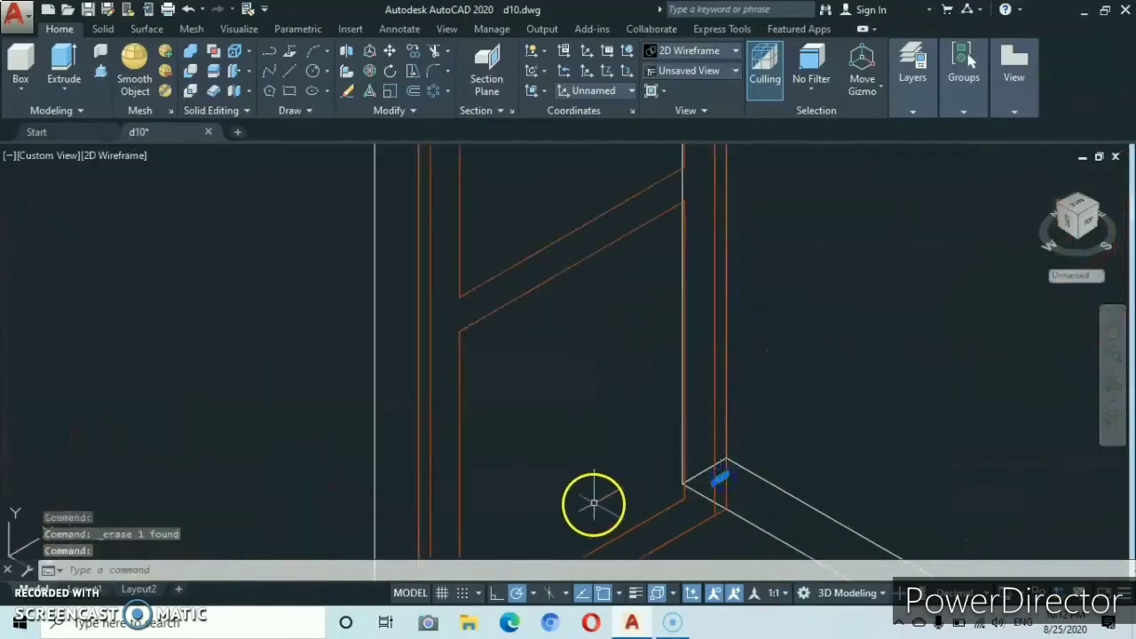
mouse_move(594, 503)
middle_mouse_down()
mouse_move(700, 358)
mouse_move(778, 292)
middle_mouse_up()
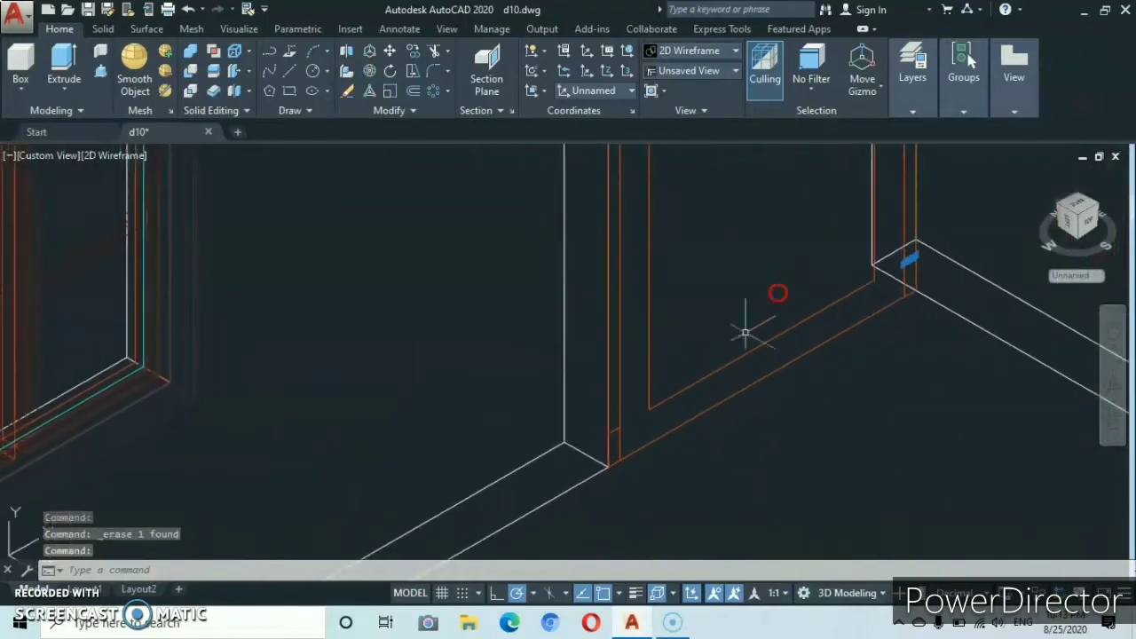
left_click(615, 432)
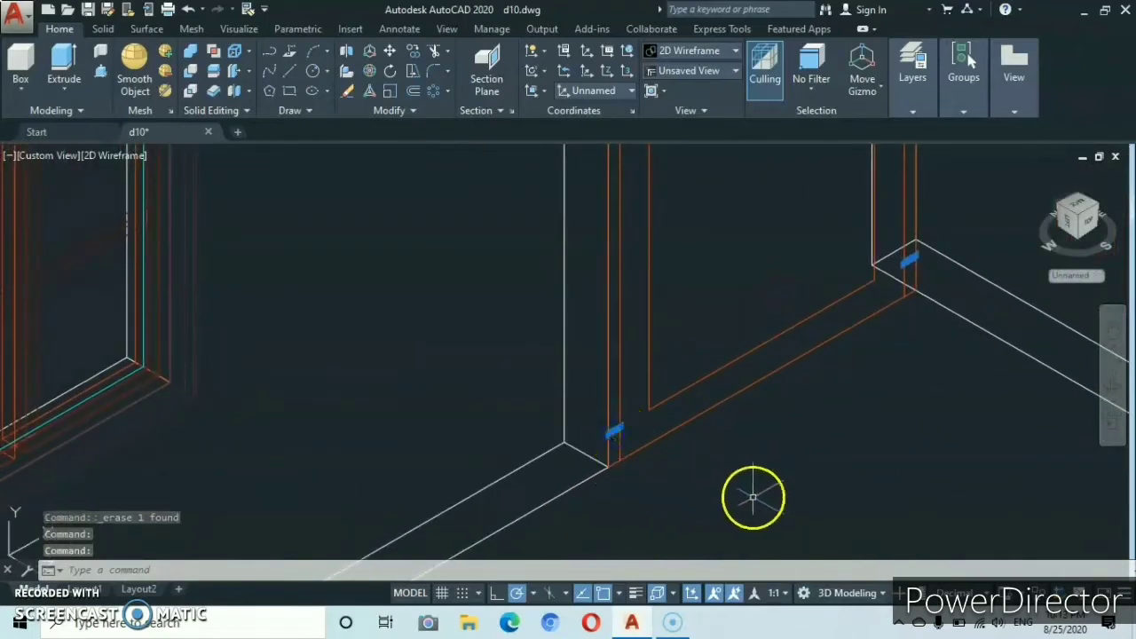
right_click(753, 497)
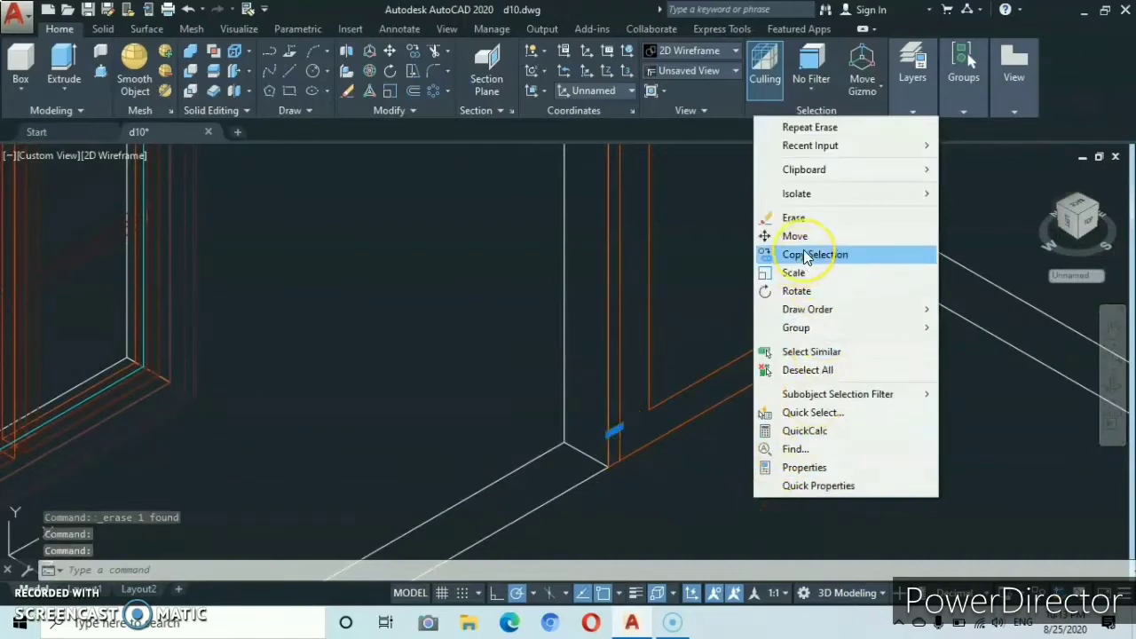
left_click(794, 217)
scroll(612, 413, "up", 2)
scroll(639, 356, "down", 3)
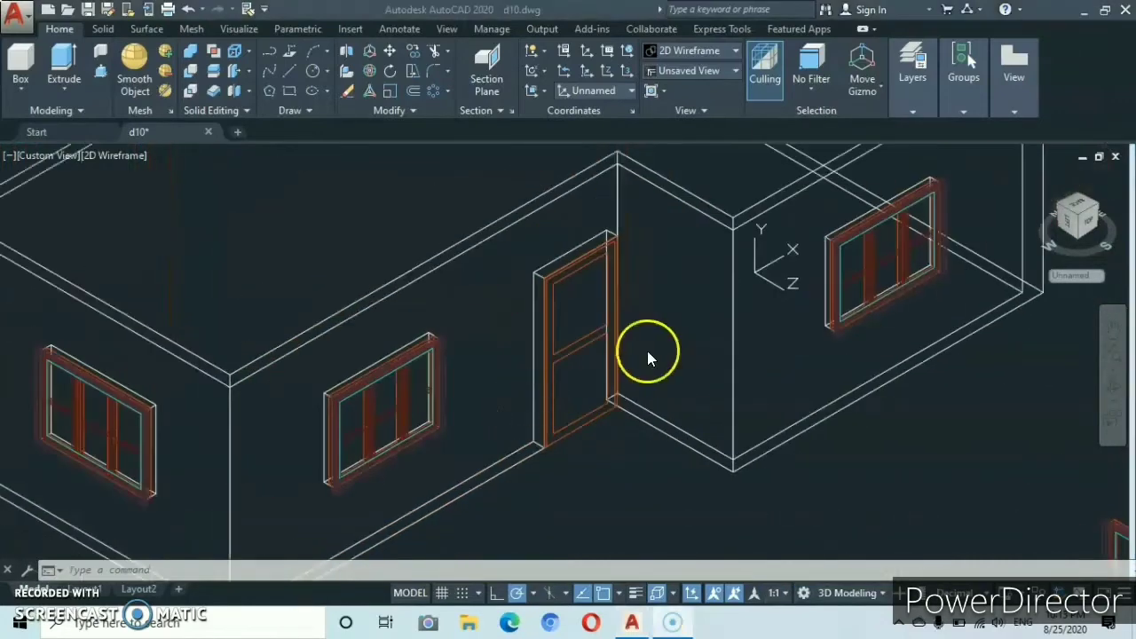
Join the lines of the door leaf's upper and lower panel outlines into closed polylines.
scroll(595, 329, "up", 3)
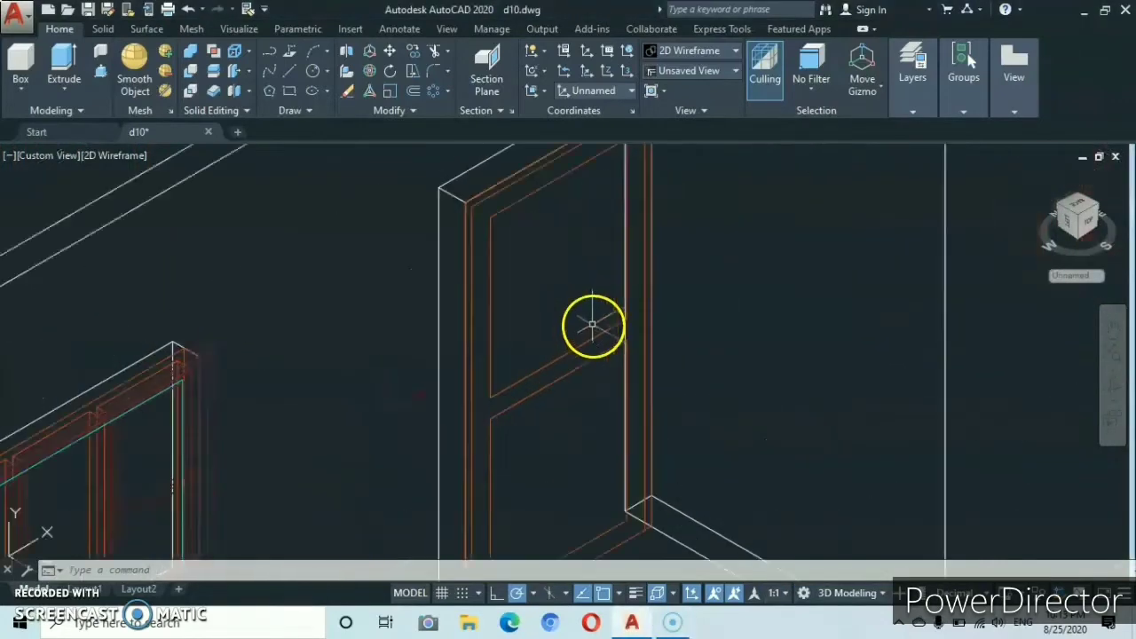
left_click(627, 291)
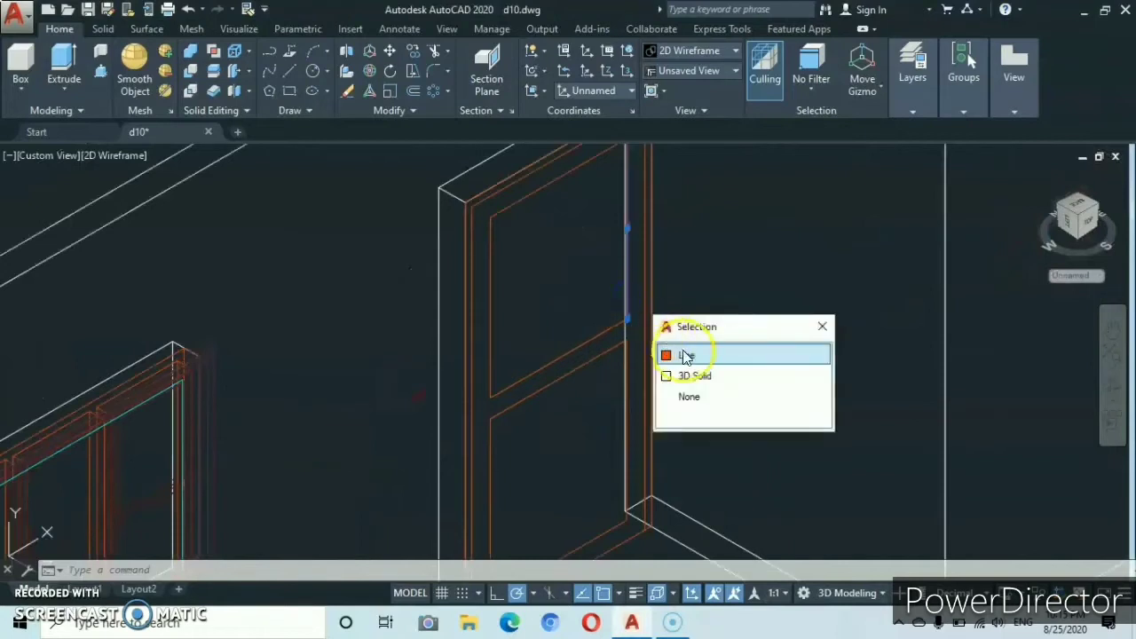
left_click(688, 355)
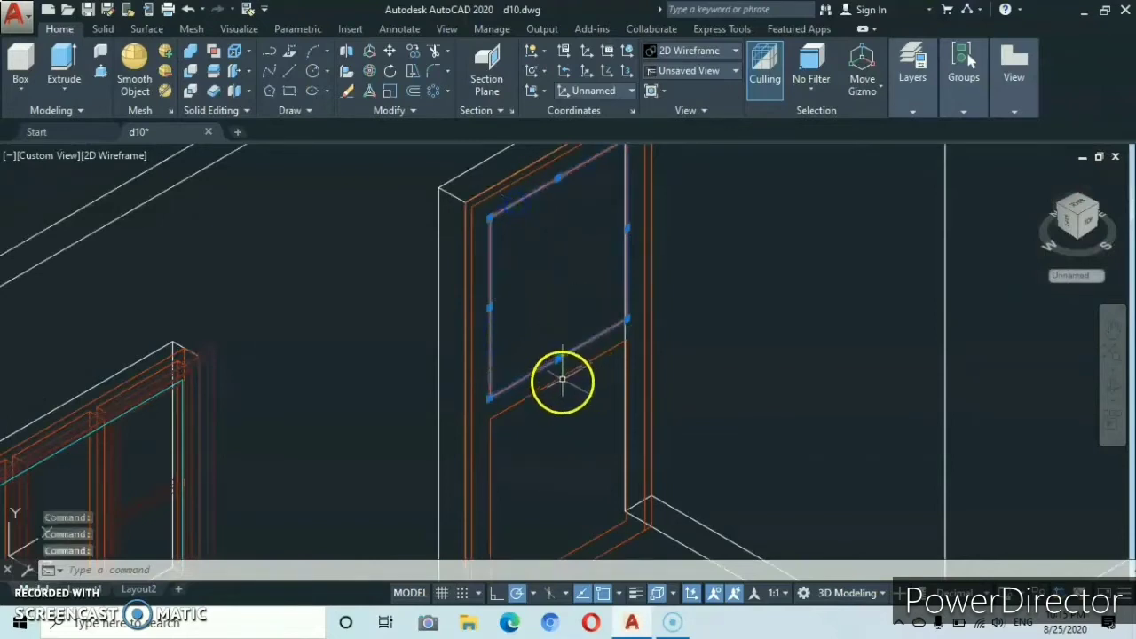
left_click(628, 397)
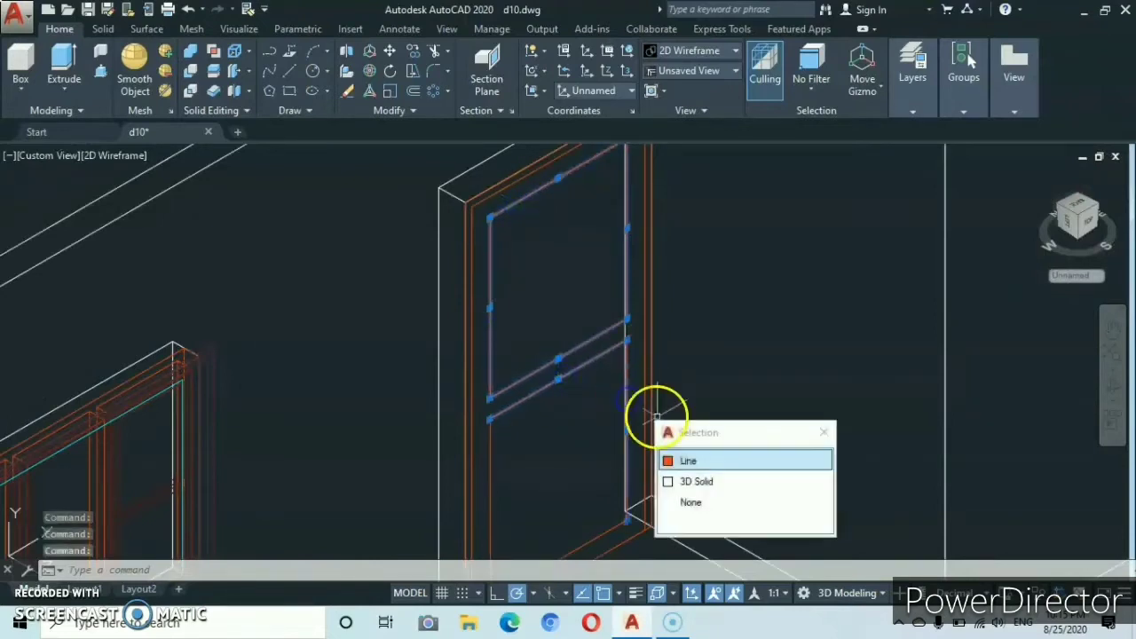
left_click(615, 526)
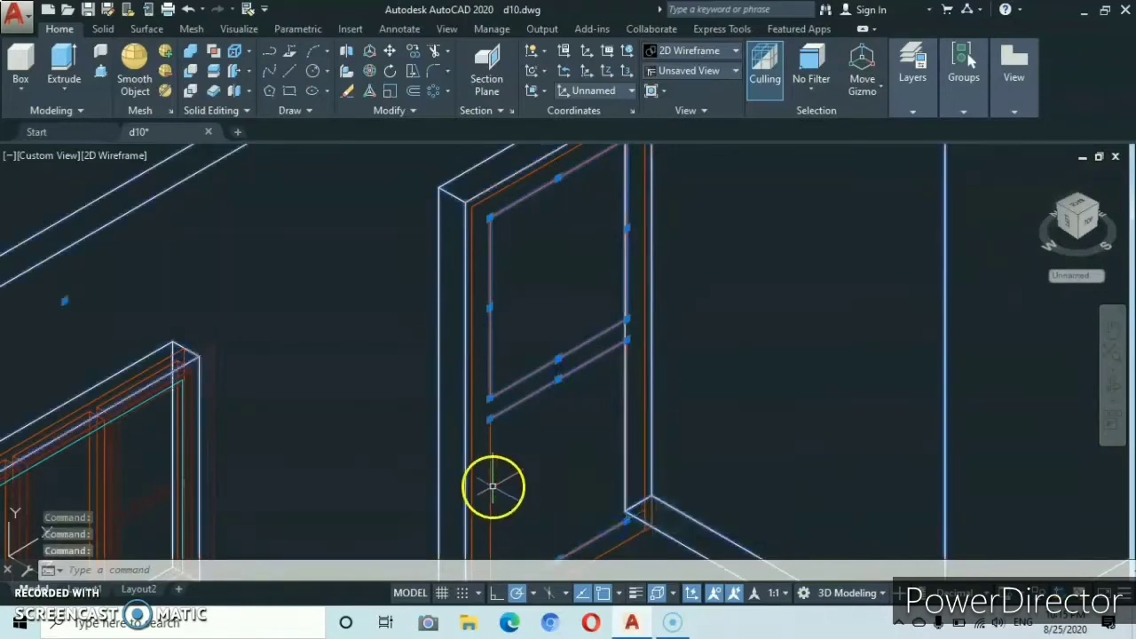
scroll(625, 461, "down", 3)
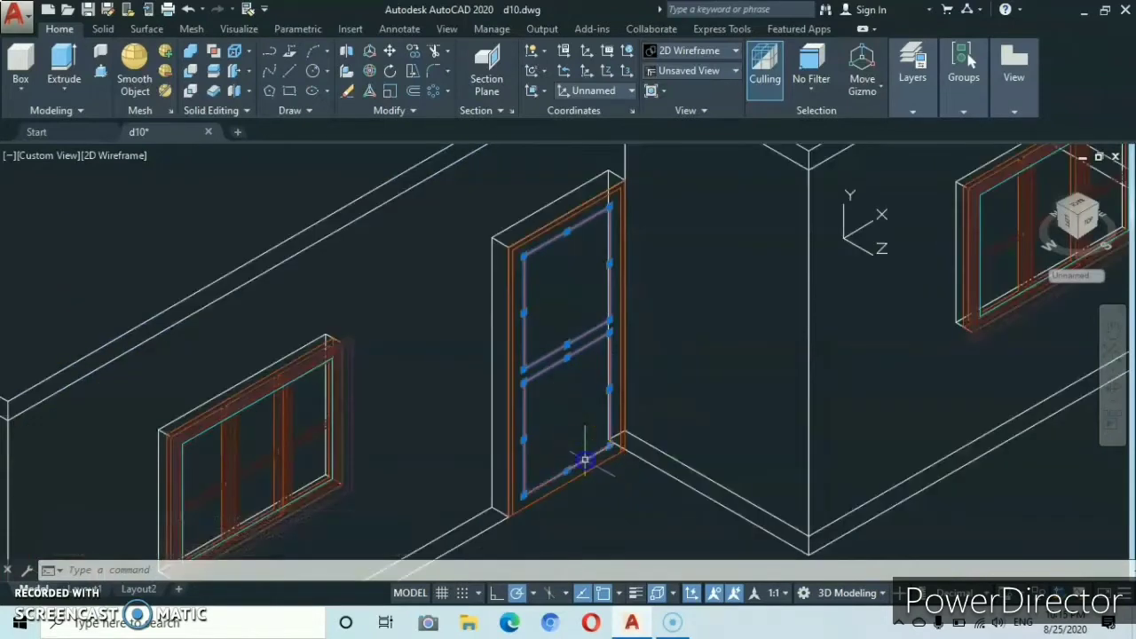
left_click(413, 109)
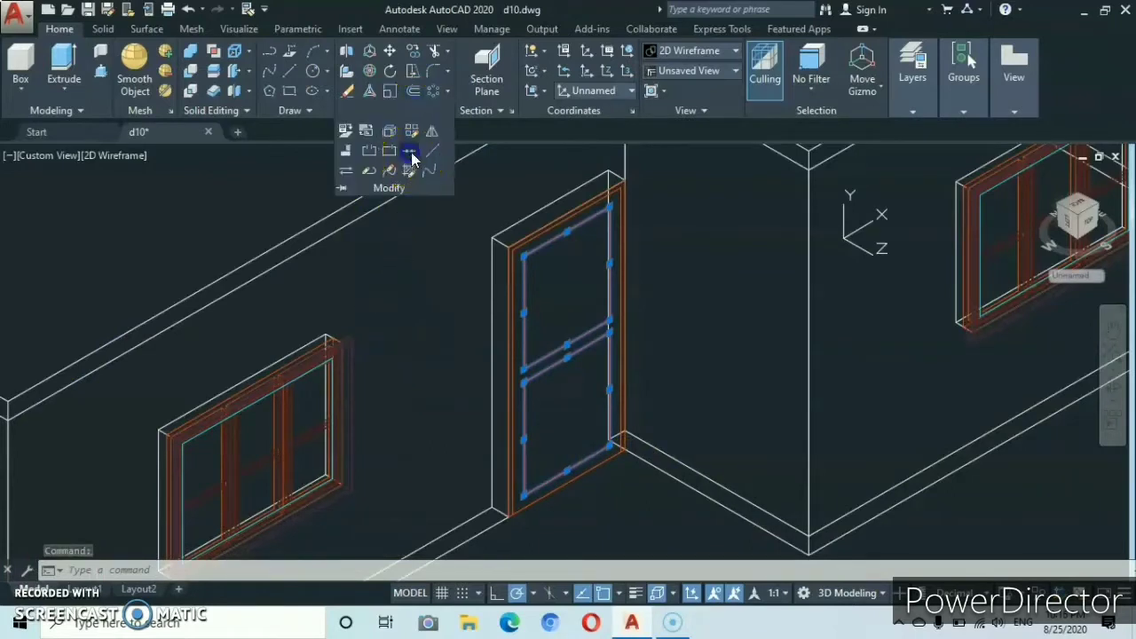
left_click(411, 153)
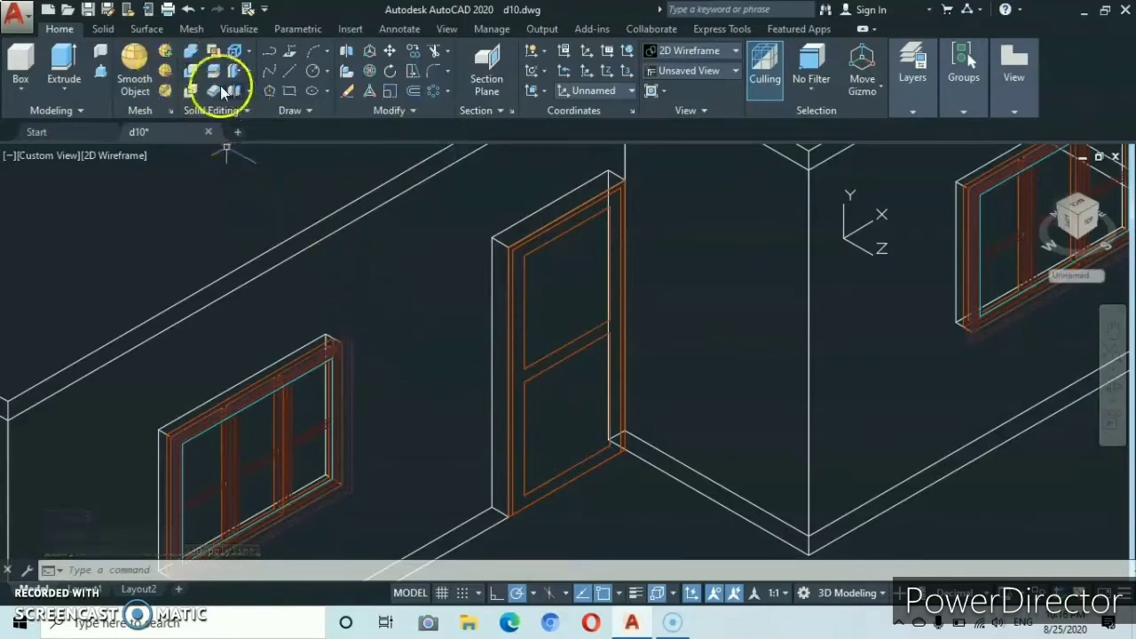
Extrude the door leaf's lower panel outline by 2.5 with Presspull.
left_click(103, 73)
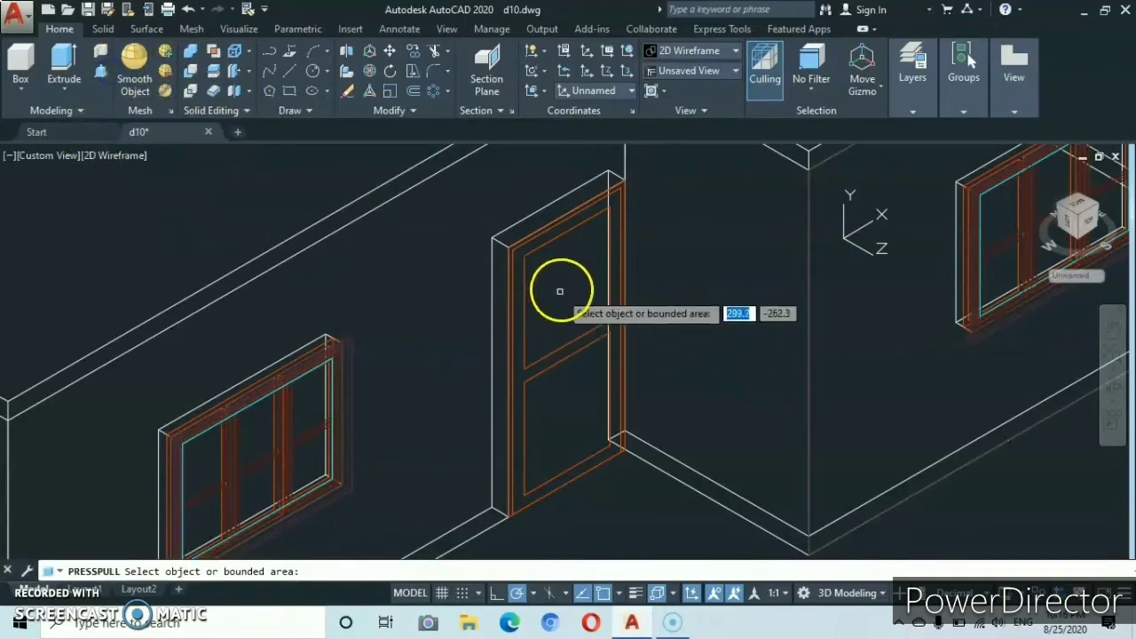
scroll(566, 276, "up", 2)
scroll(565, 276, "down", 2)
scroll(562, 279, "up", 1)
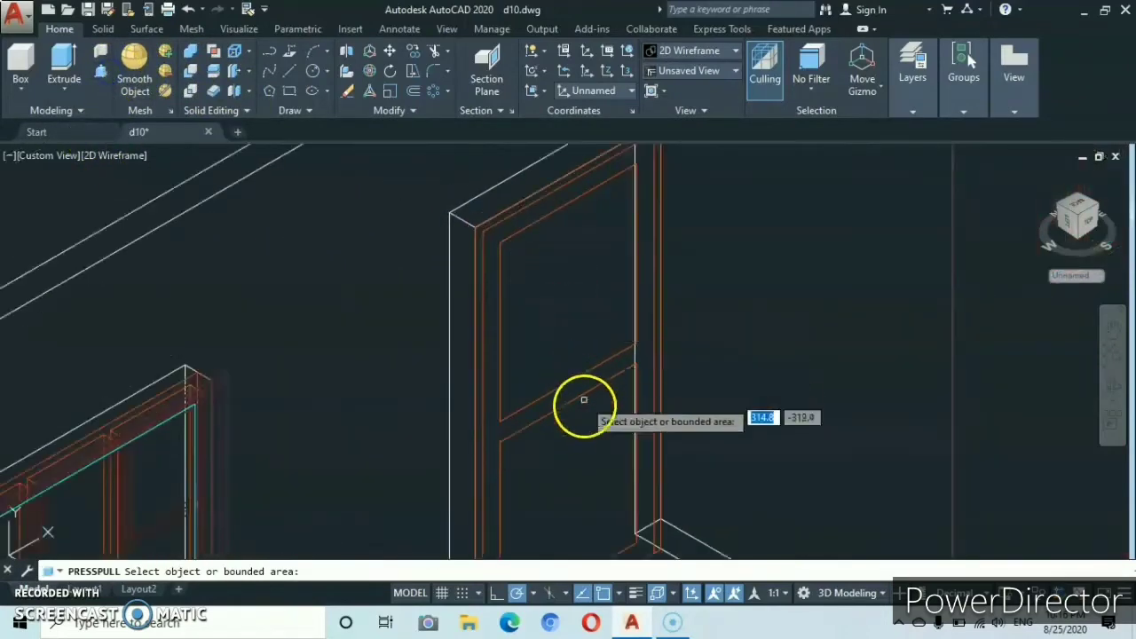
scroll(573, 418, "down", 2)
scroll(560, 350, "up", 1)
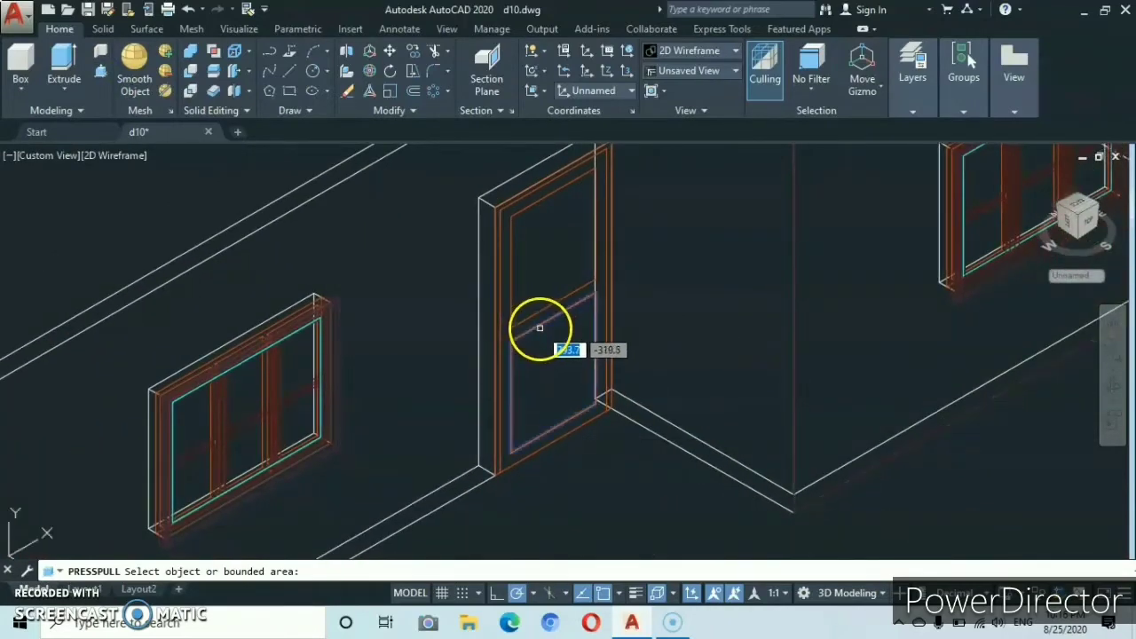
left_click(540, 328)
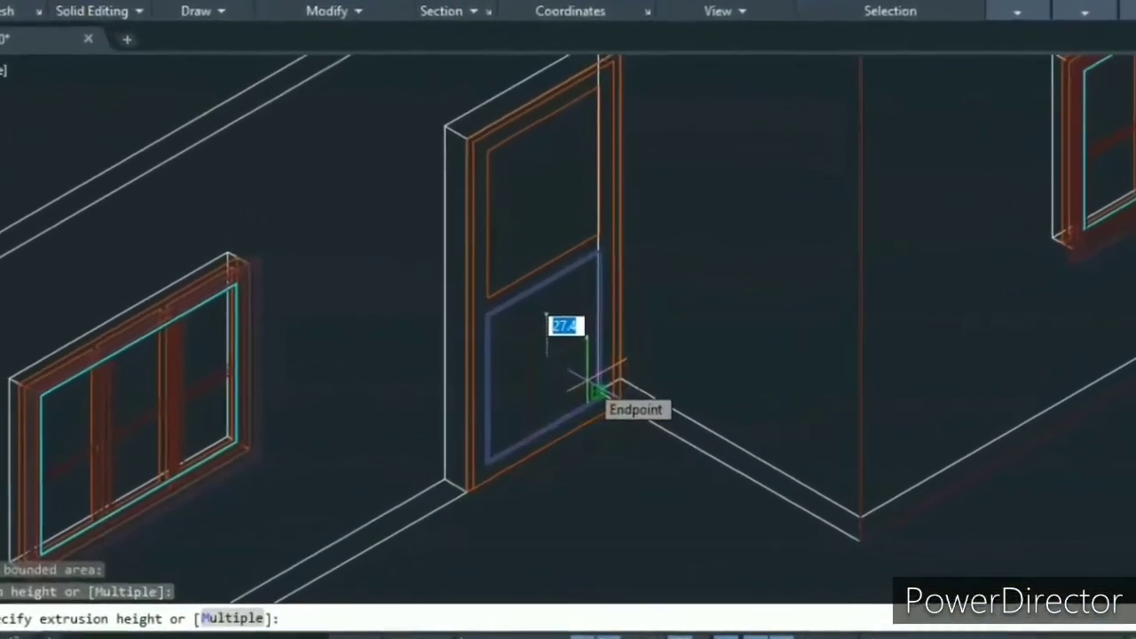
type("2")
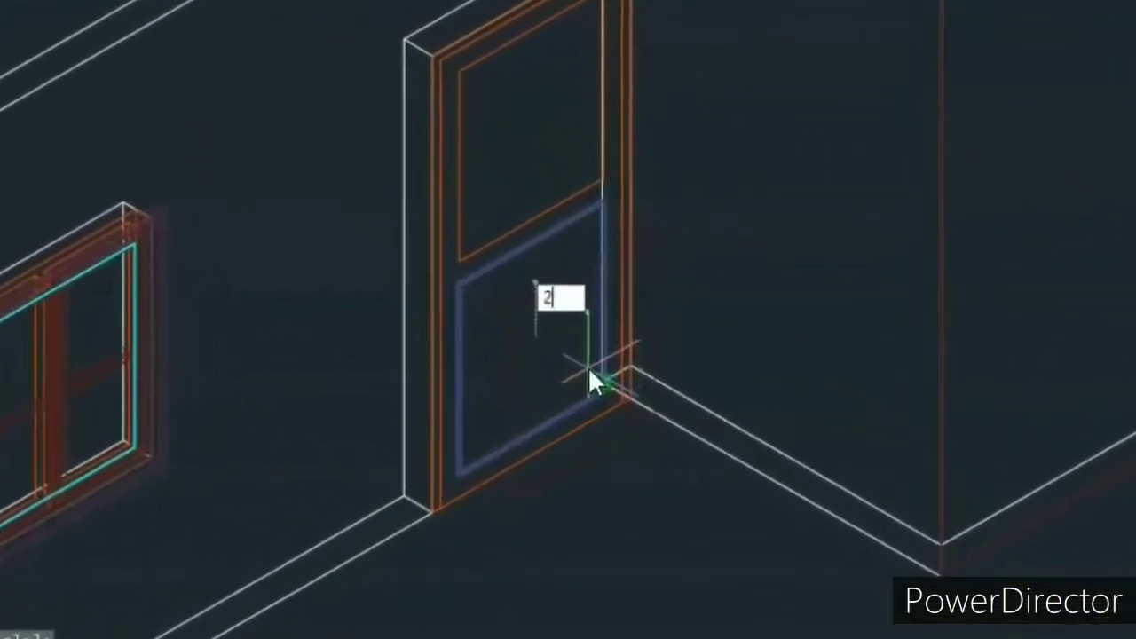
type(".")
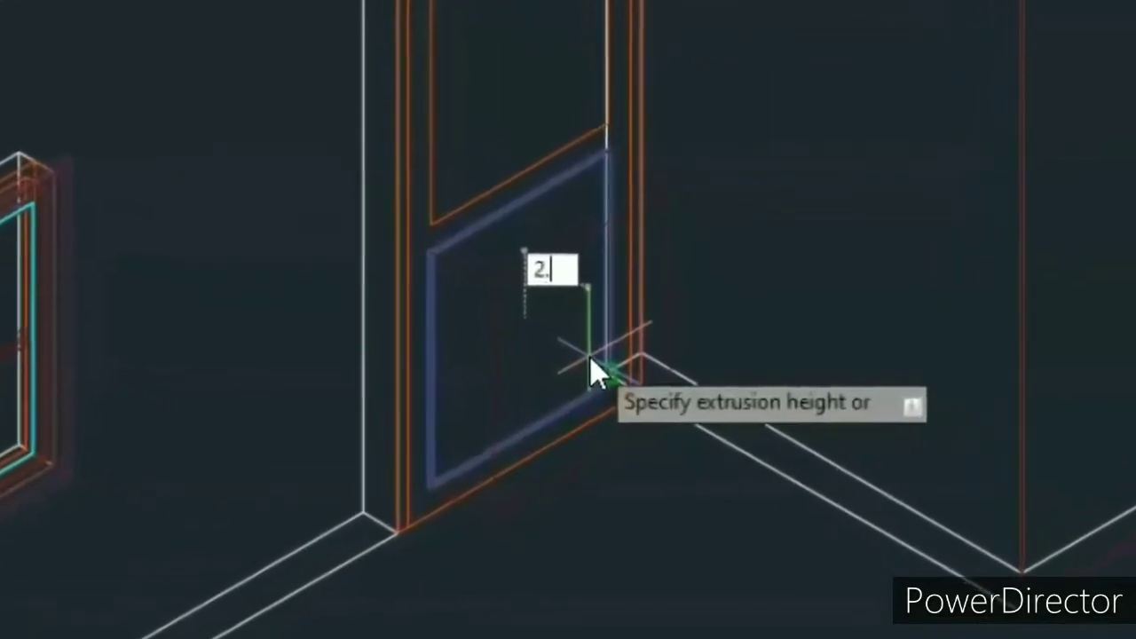
type("5")
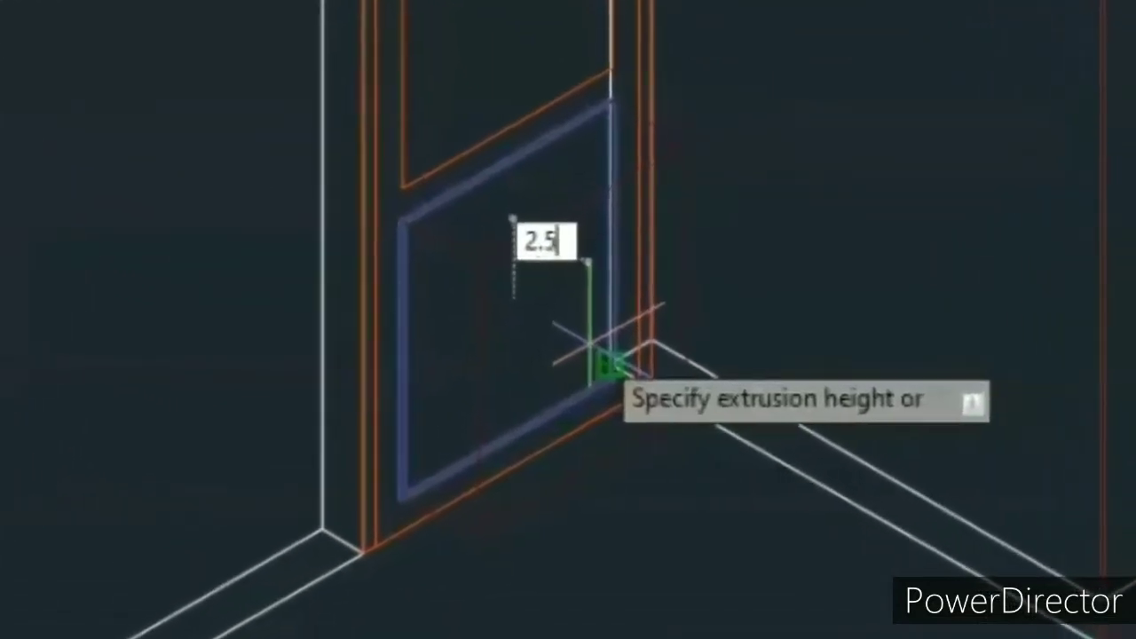
key("Return")
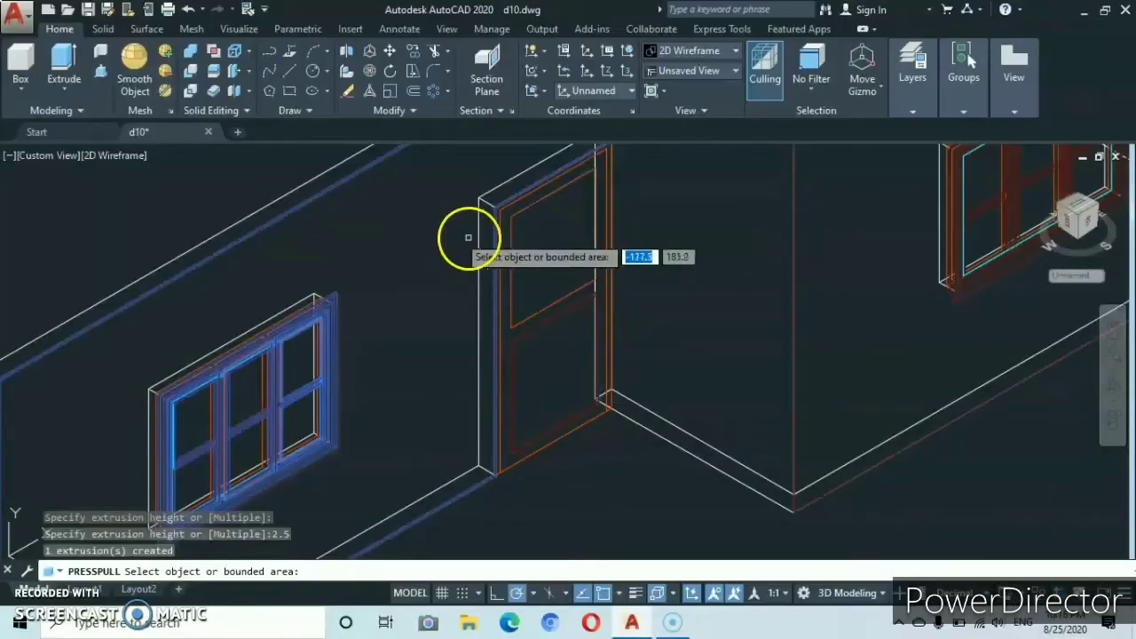
Extrude the door leaf's upper panel outline by 2.5 with Presspull.
left_click(542, 309)
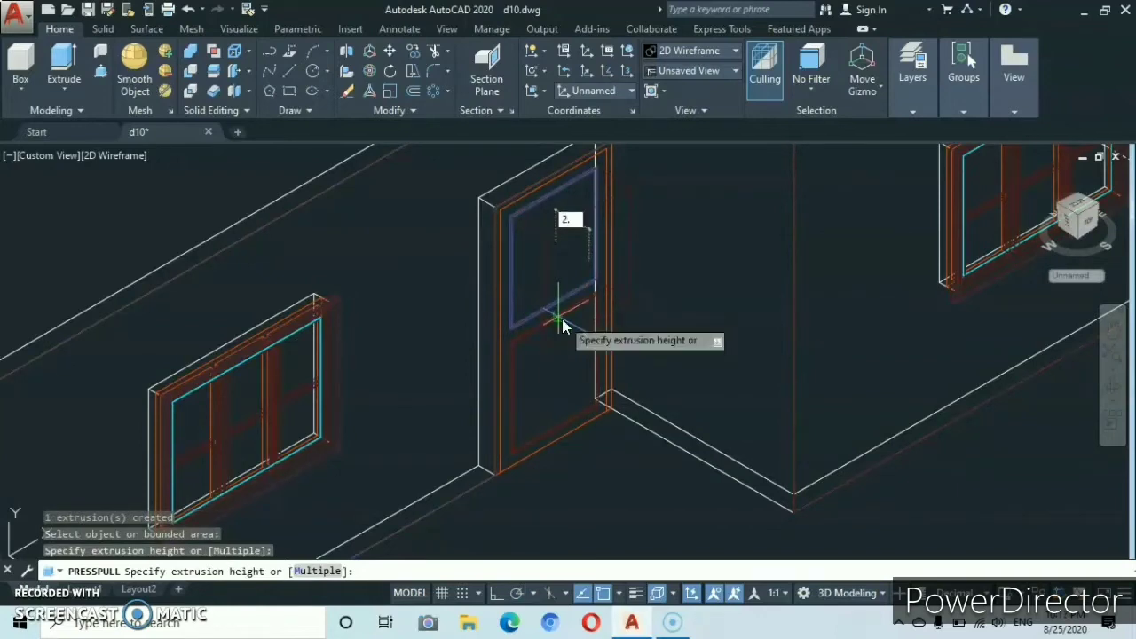
key("Return")
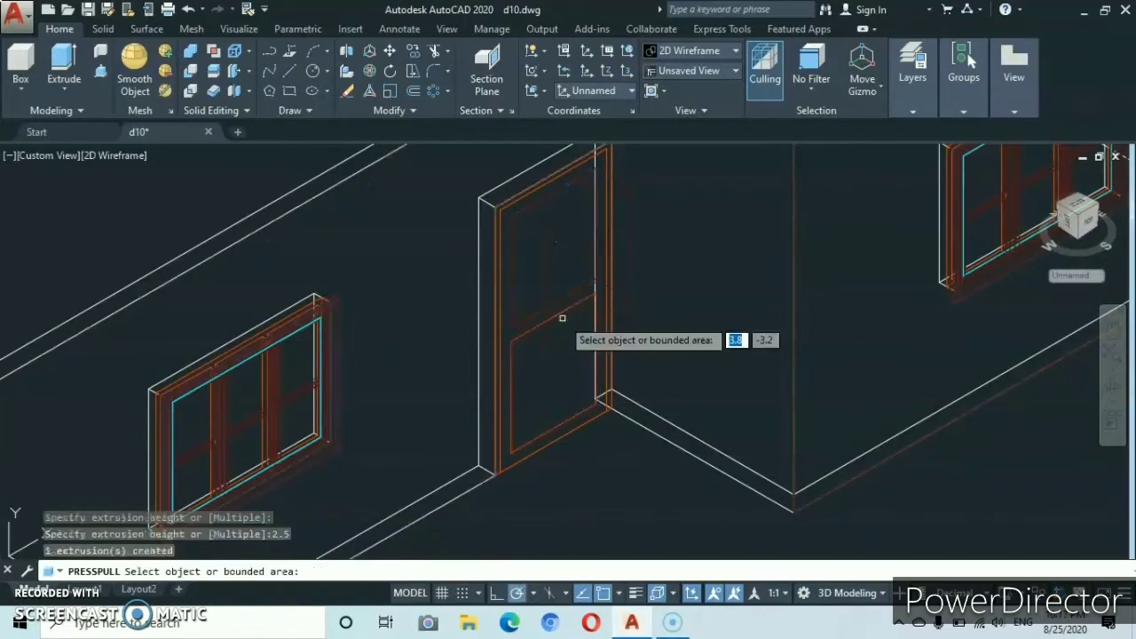
left_click(507, 359)
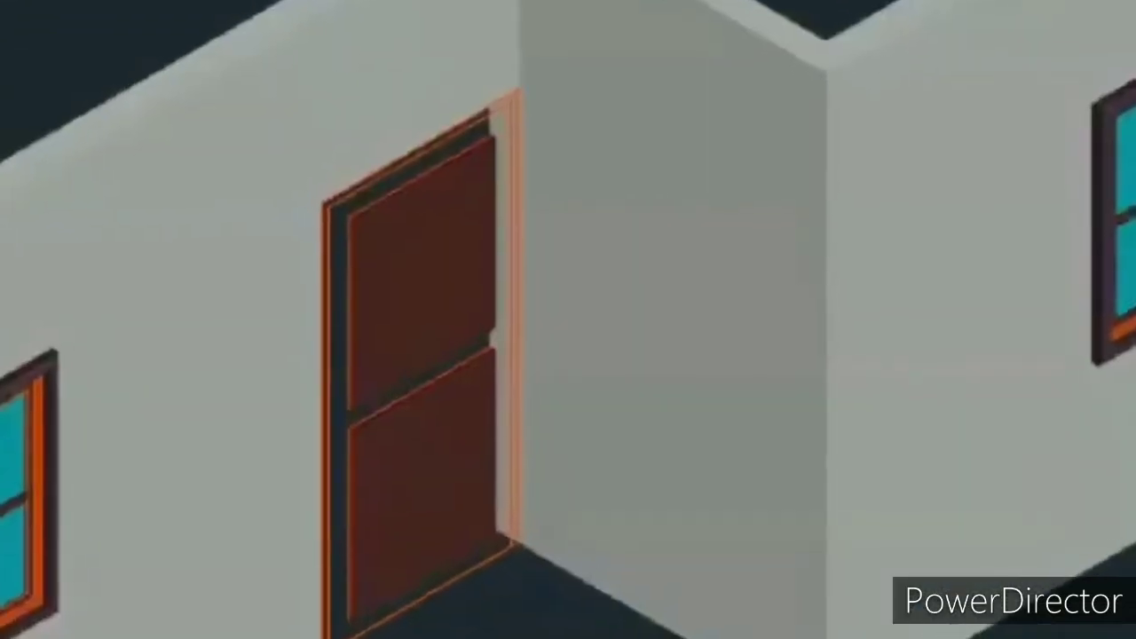
Move the door frame and both panels out of the wall opening to the empty area in front of the house.
scroll(596, 635, "up", 3)
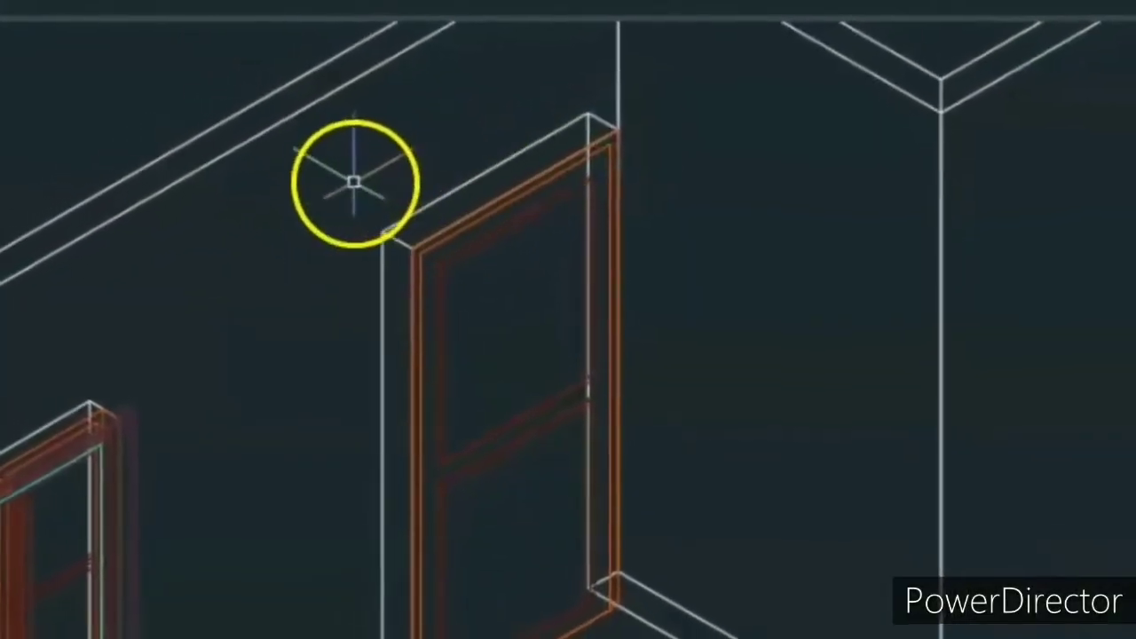
left_click(363, 123)
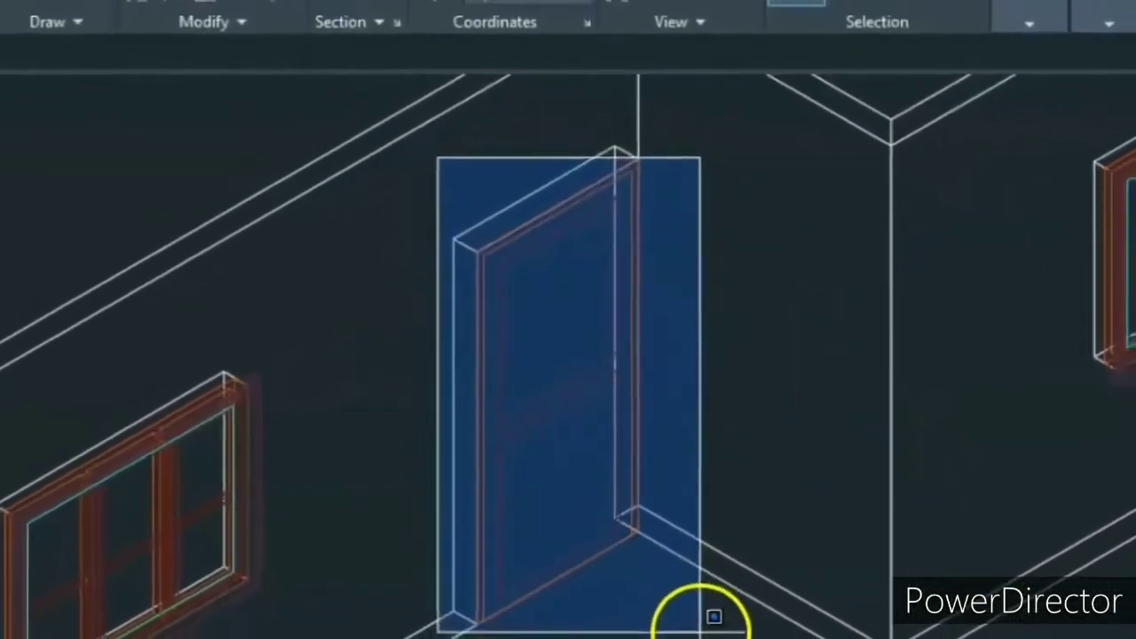
left_click(715, 616)
right_click(712, 440)
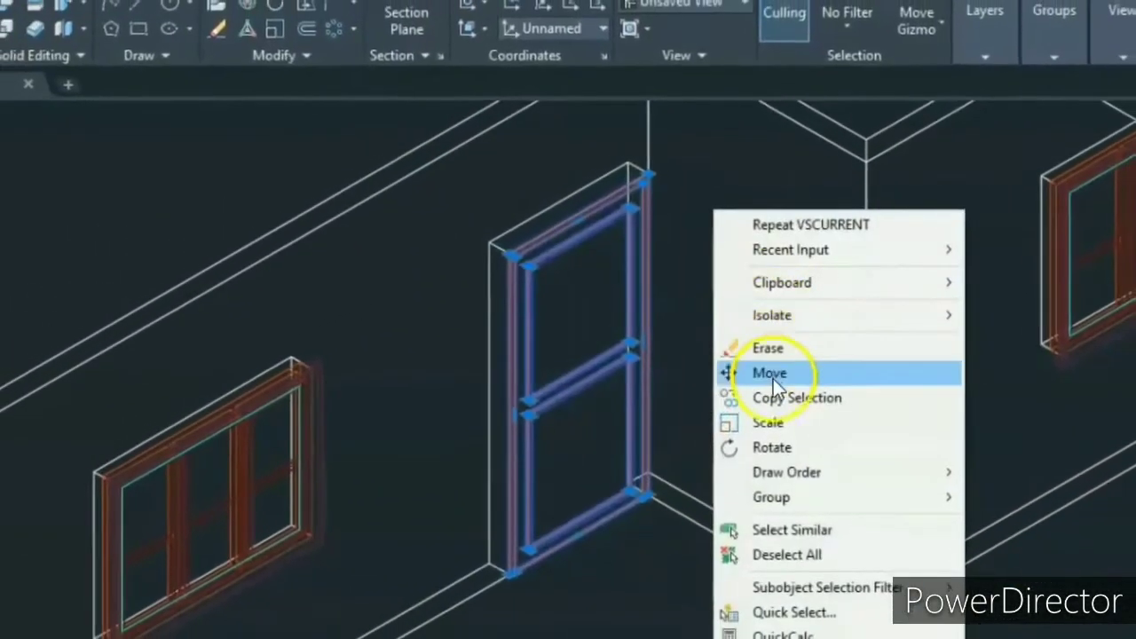
left_click(771, 374)
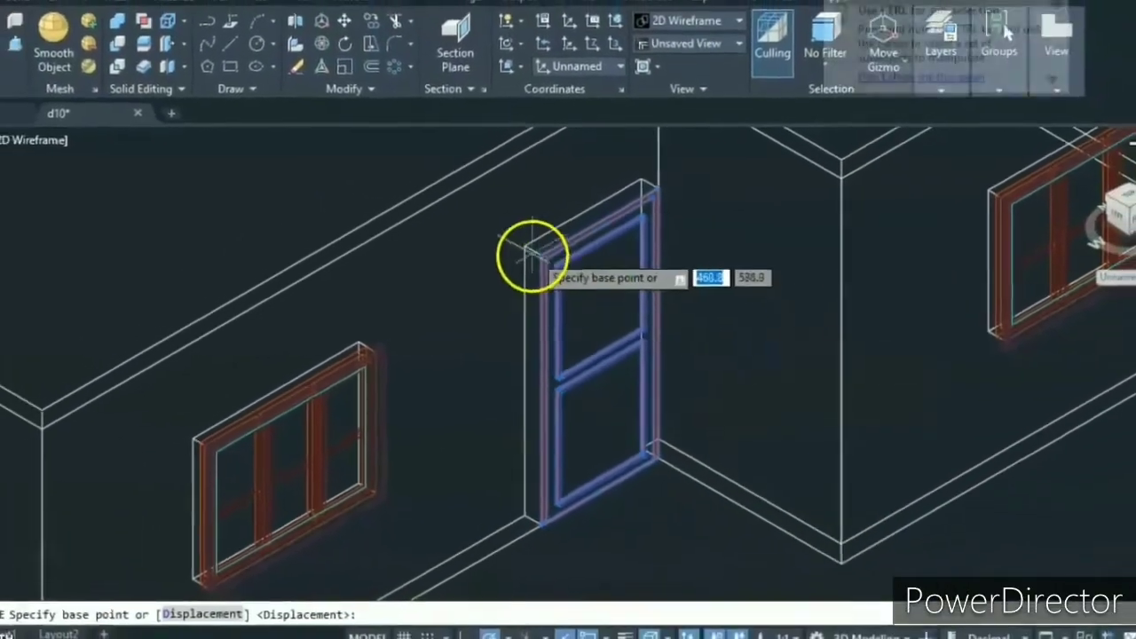
left_click(531, 254)
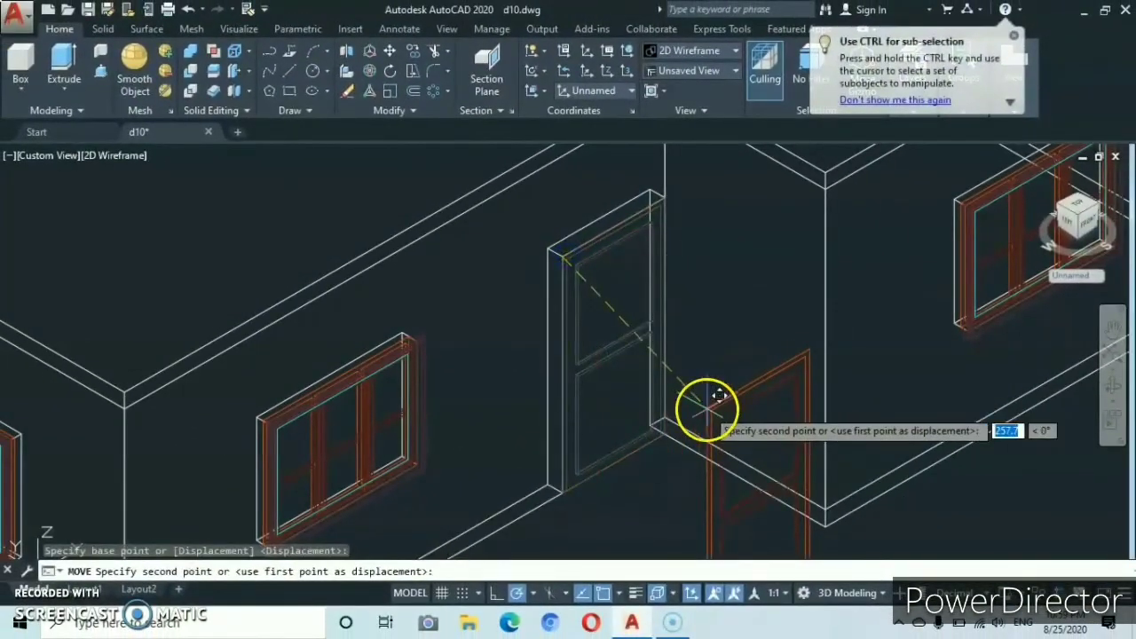
scroll(707, 410, "down", 2)
middle_click_drag(708, 409, 556, 191)
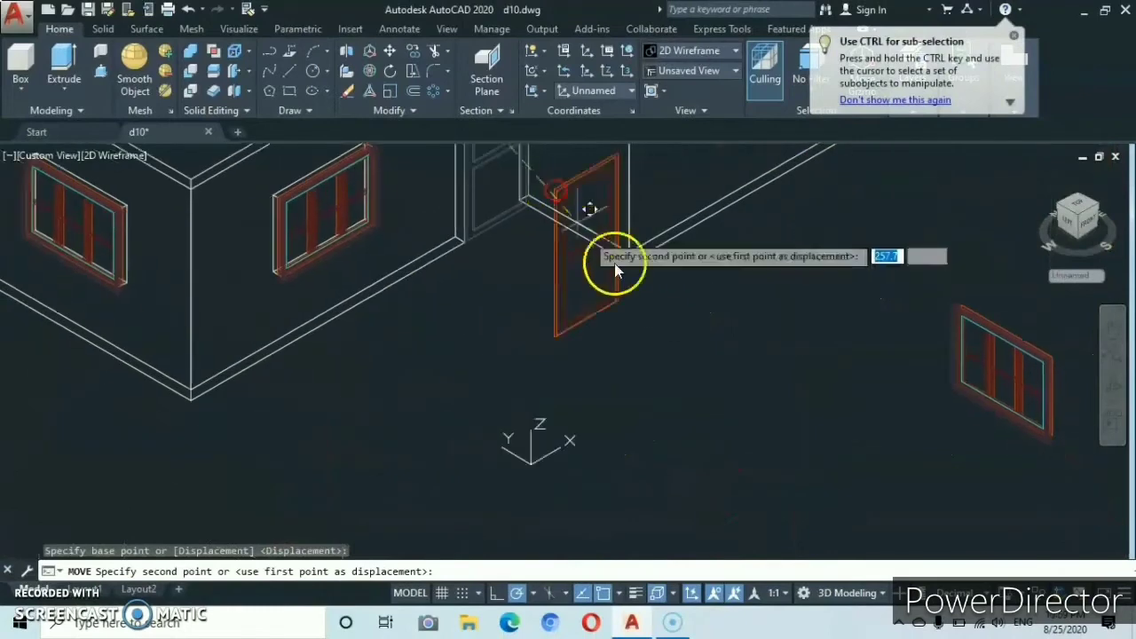
left_click(729, 354)
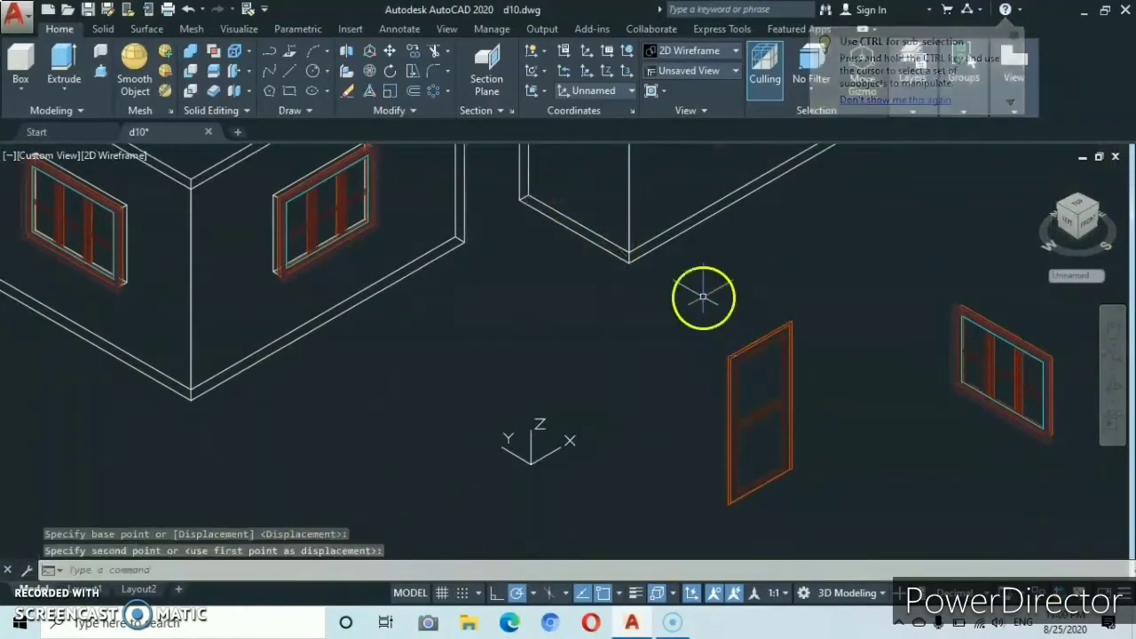
Align the UCS with the outer face of the front wall beside the empty door opening.
scroll(725, 328, "up", 5)
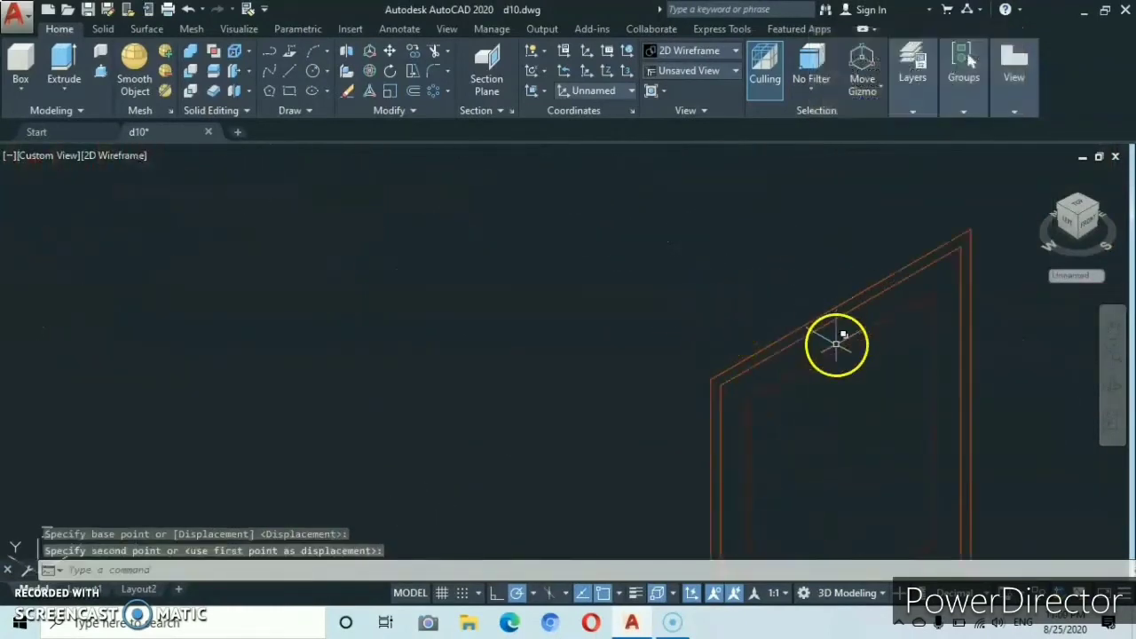
scroll(533, 298, "down", 5)
scroll(578, 454, "up", 3)
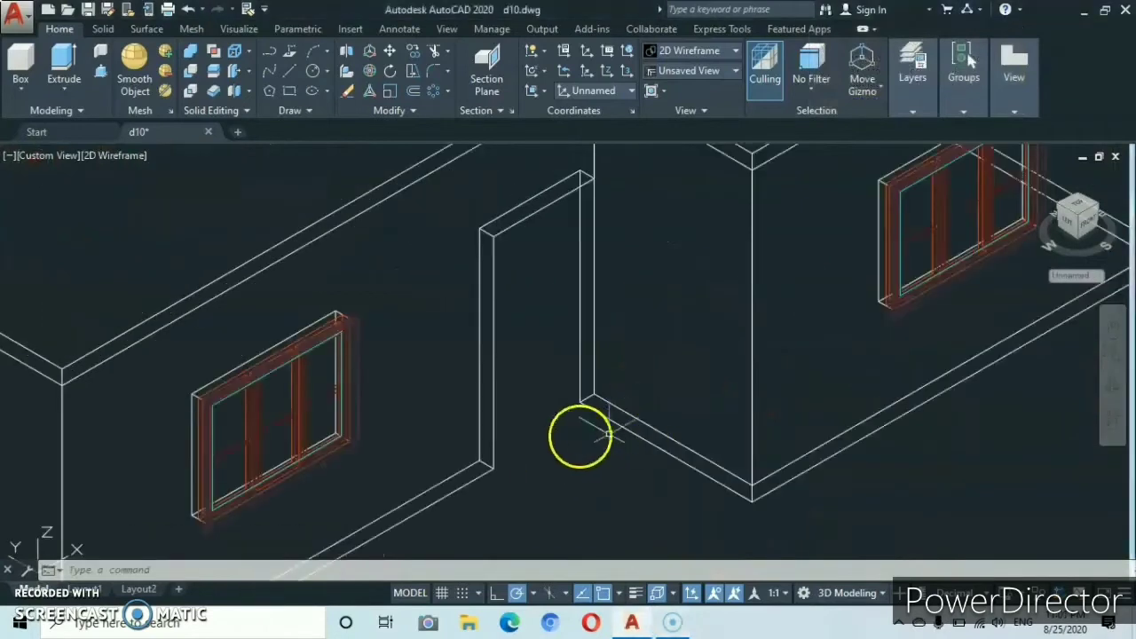
left_click(545, 92)
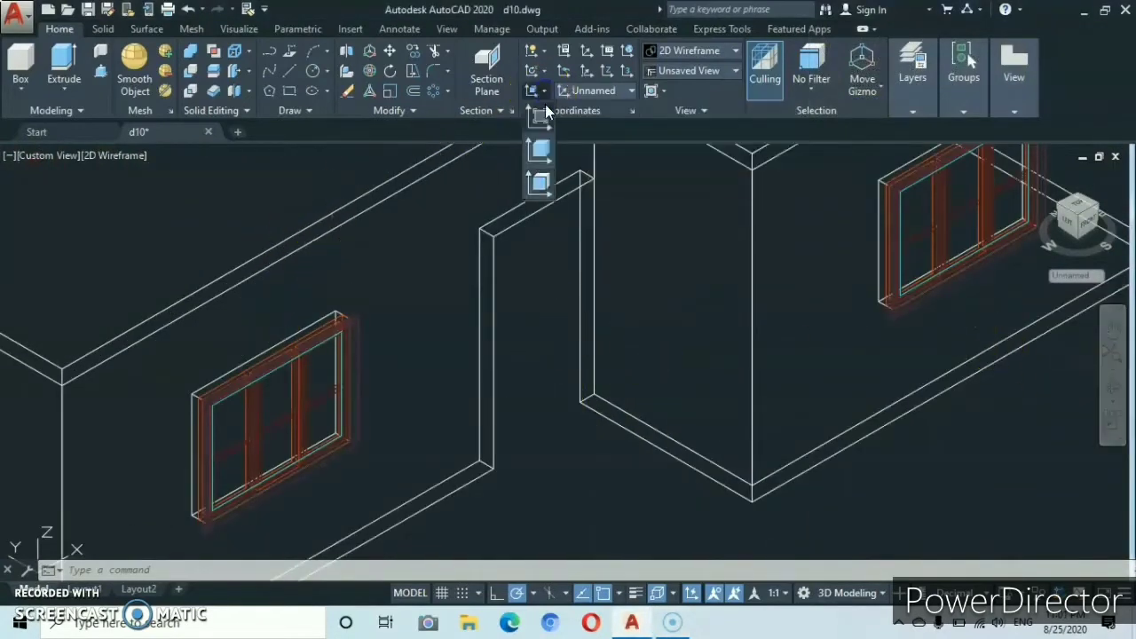
left_click(539, 185)
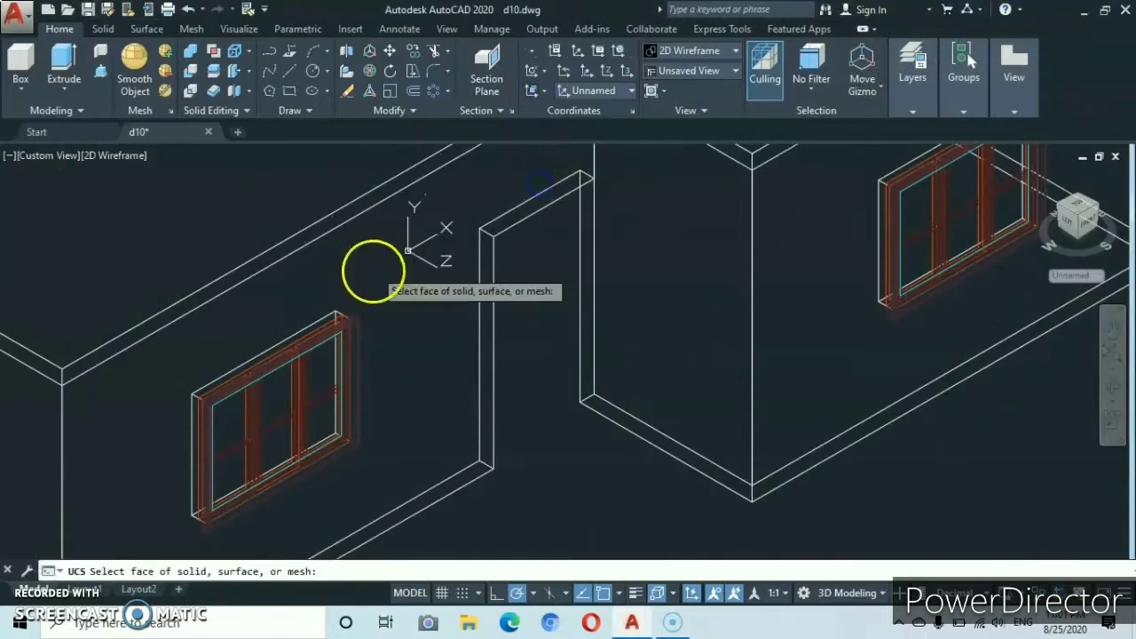
left_click(363, 269)
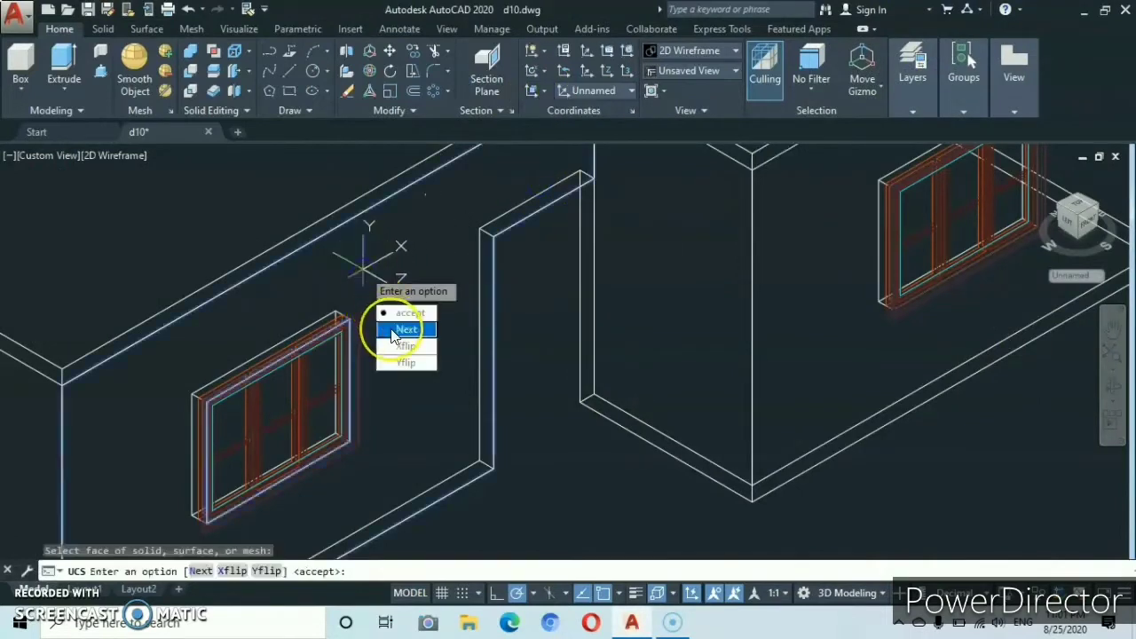
left_click(364, 269)
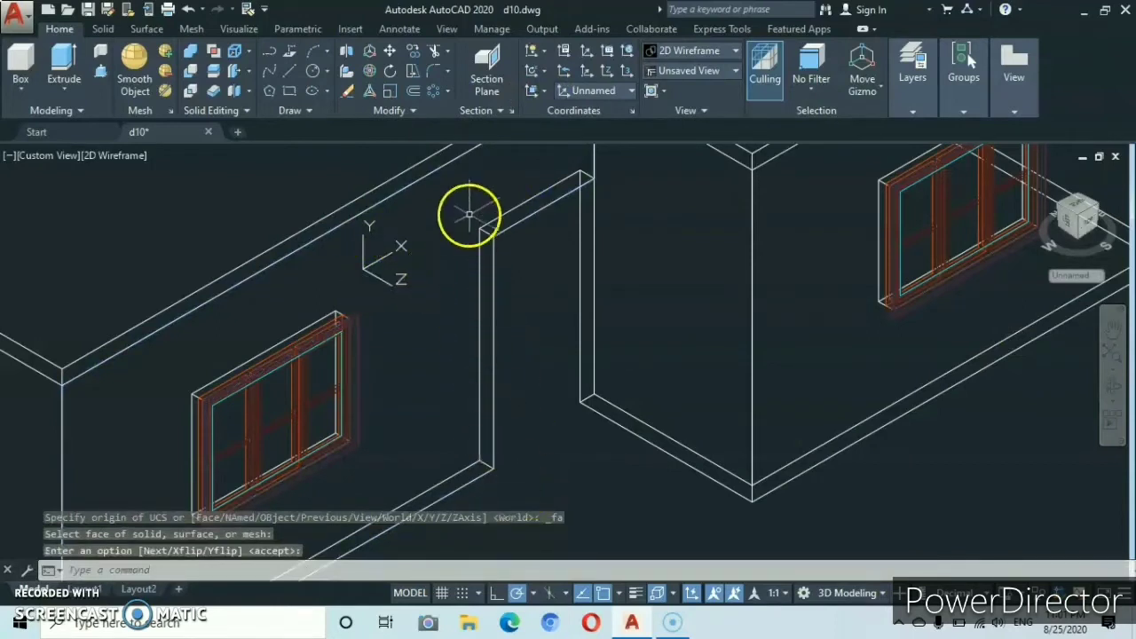
Draw a rectangle over the door opening from its lower-left outer corner to its upper-right outer corner.
left_click(290, 90)
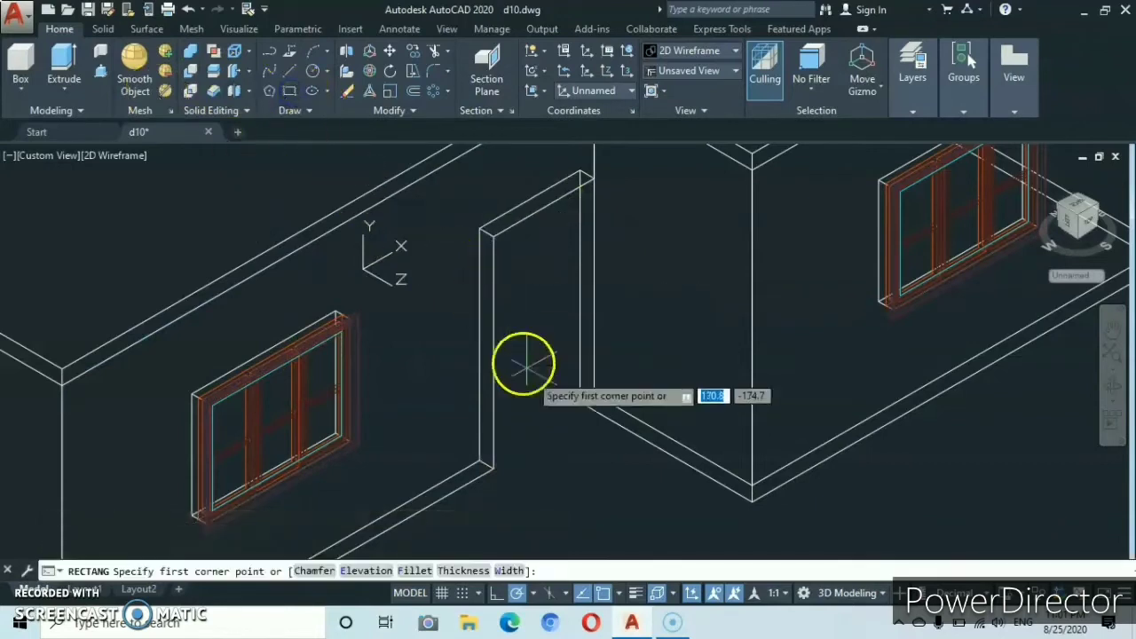
left_click(483, 469)
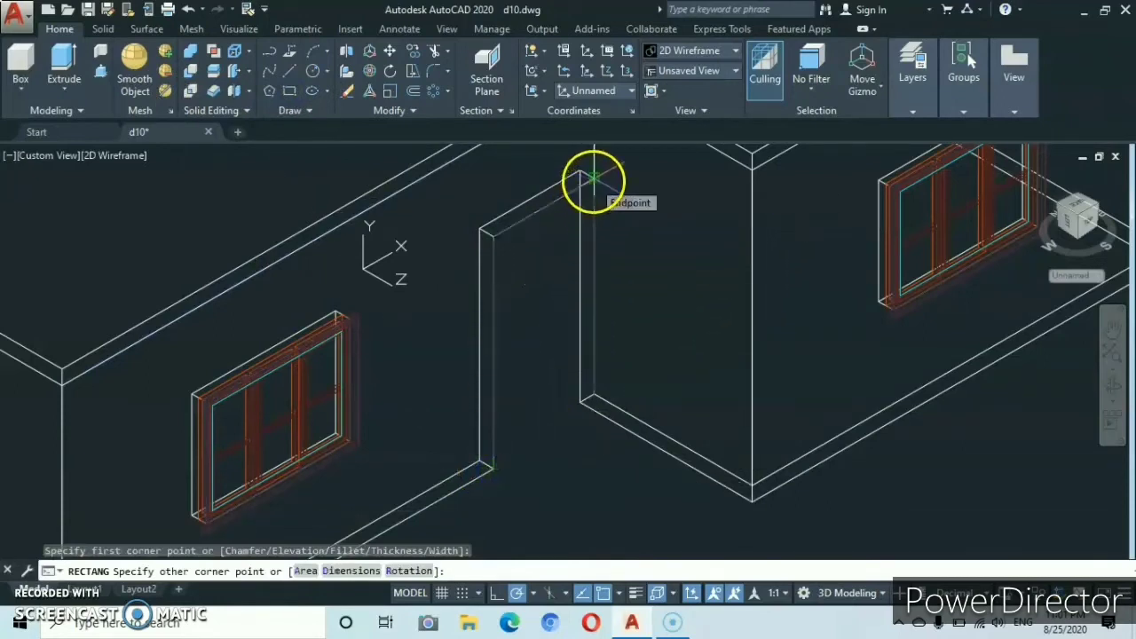
left_click(593, 180)
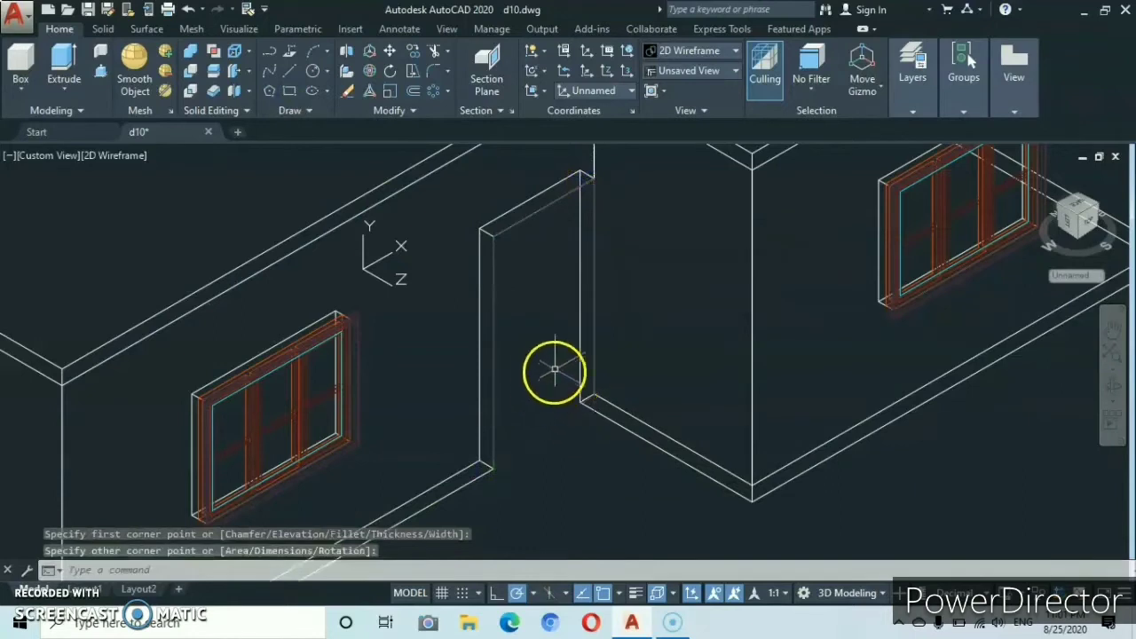
Offset the door opening rectangle inward by 5.
scroll(555, 368, "up", 2)
scroll(524, 364, "down", 2)
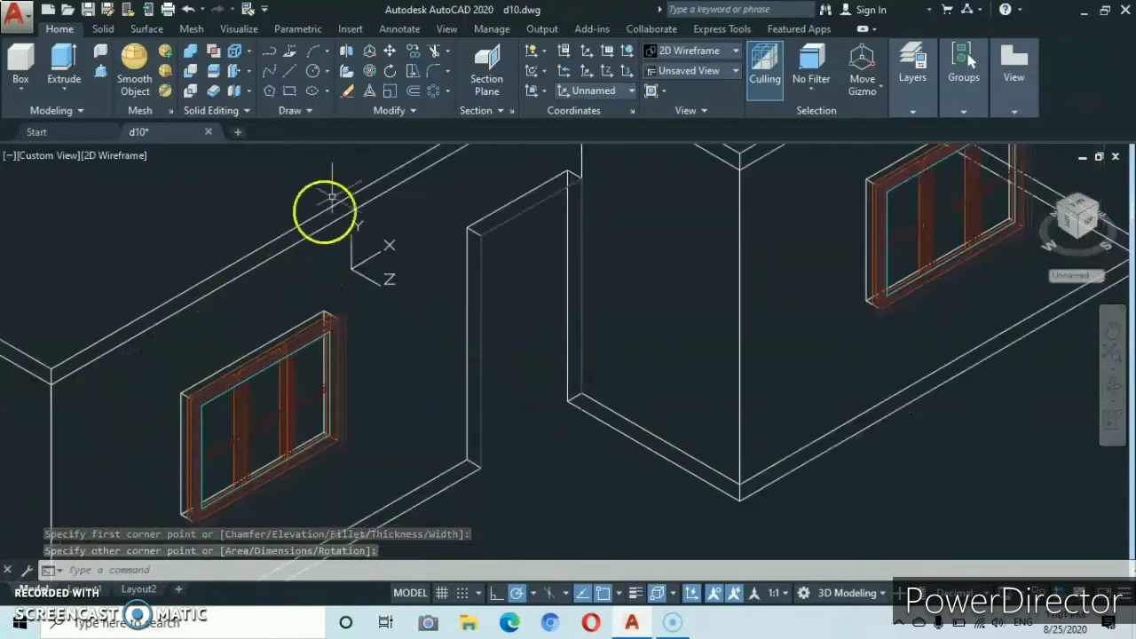
left_click(411, 94)
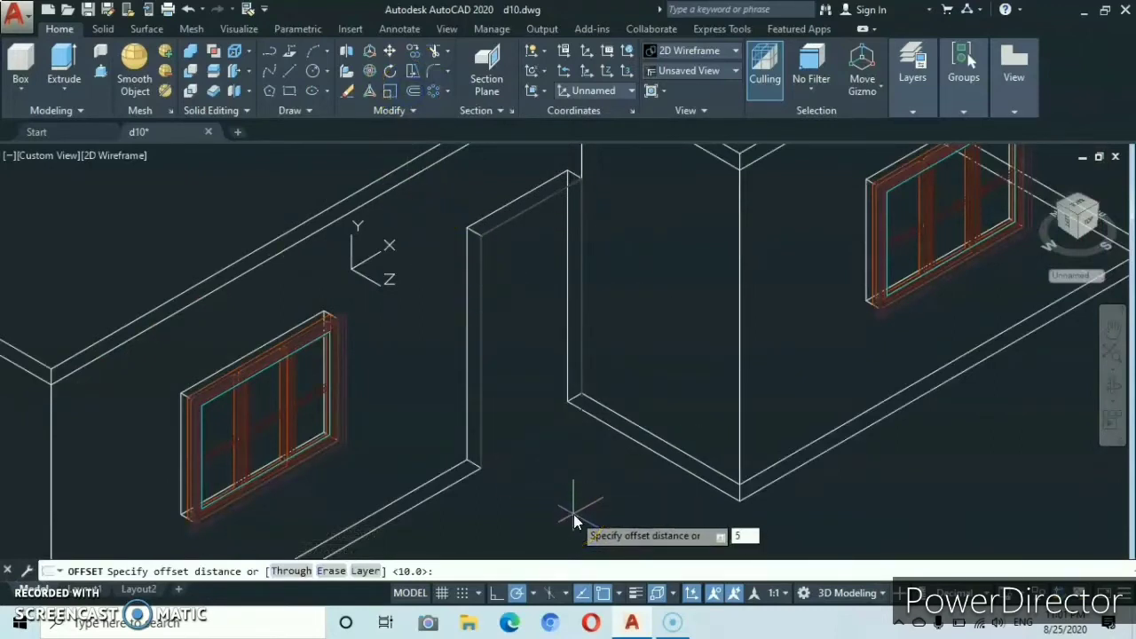
key("Return")
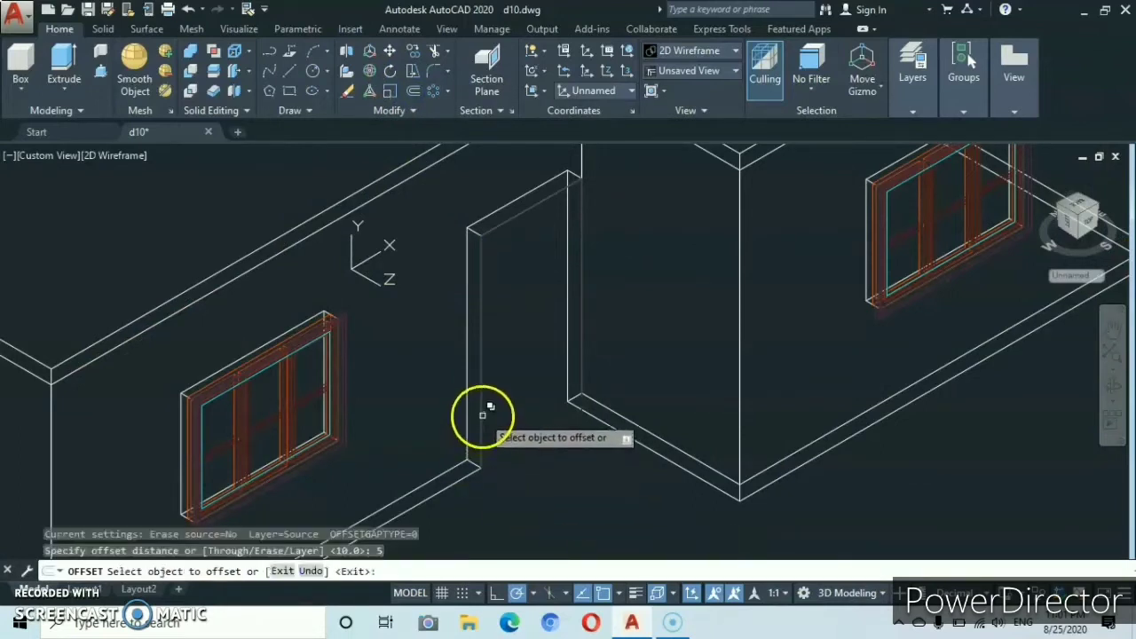
left_click(512, 448)
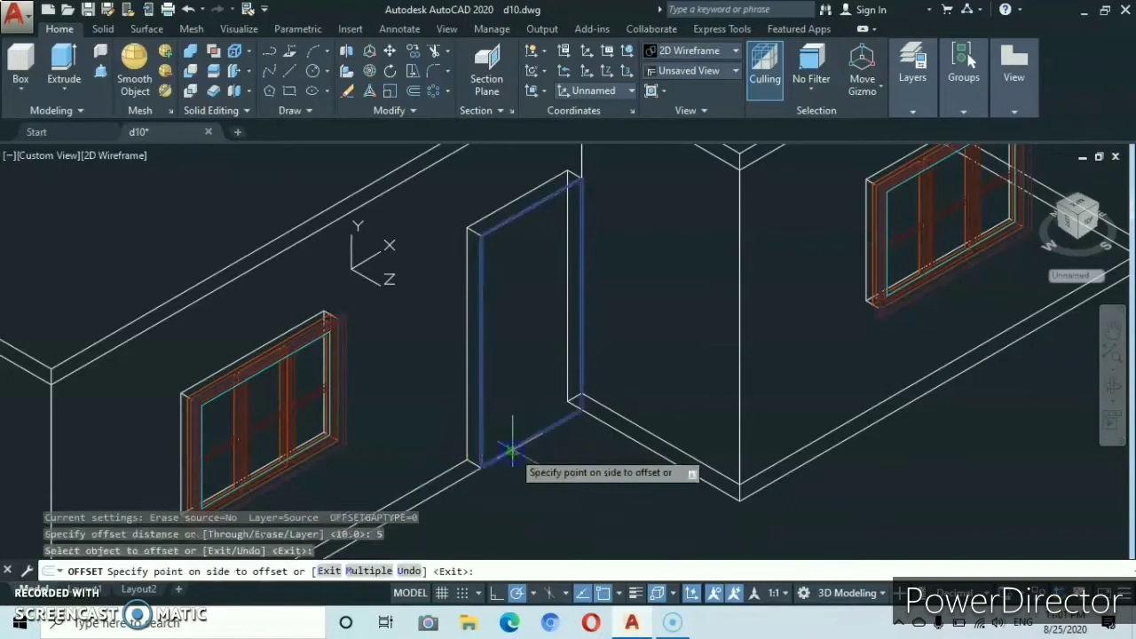
left_click(508, 404)
scroll(517, 405, "up", 2)
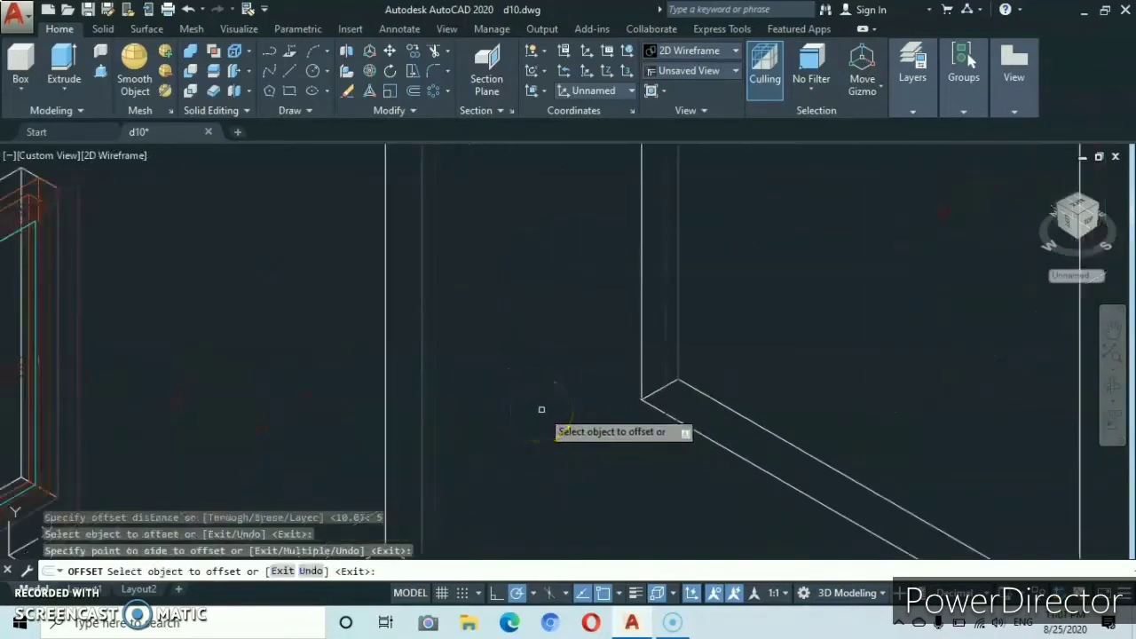
key("Escape")
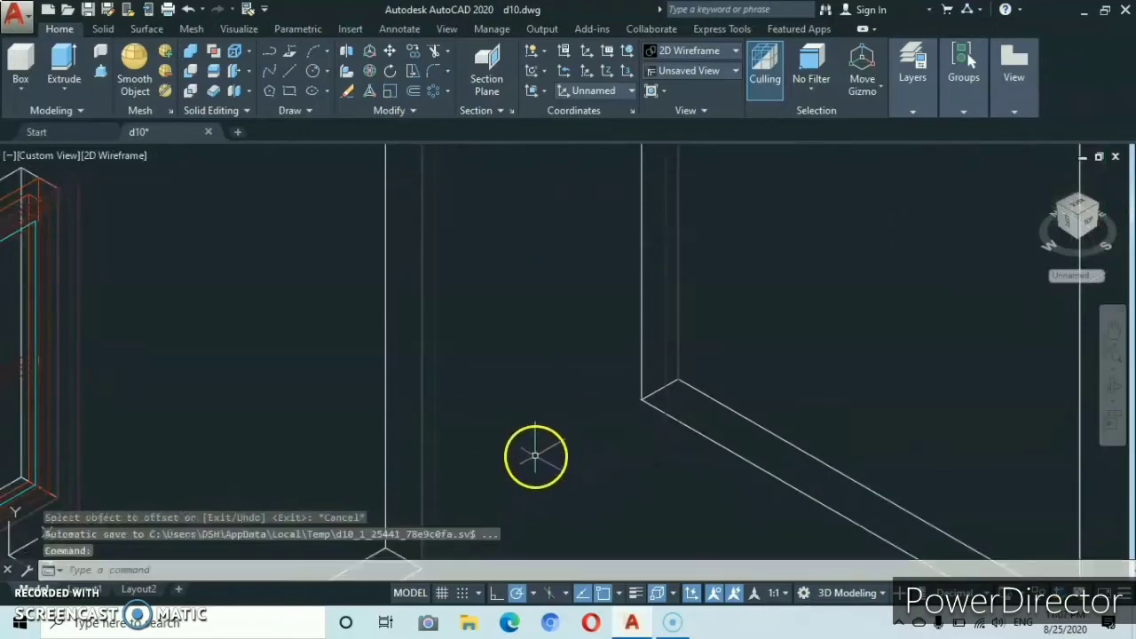
Extrude the band between the two door rectangles by 10 into the wall opening with Presspull.
middle_click_drag(532, 432, 607, 368)
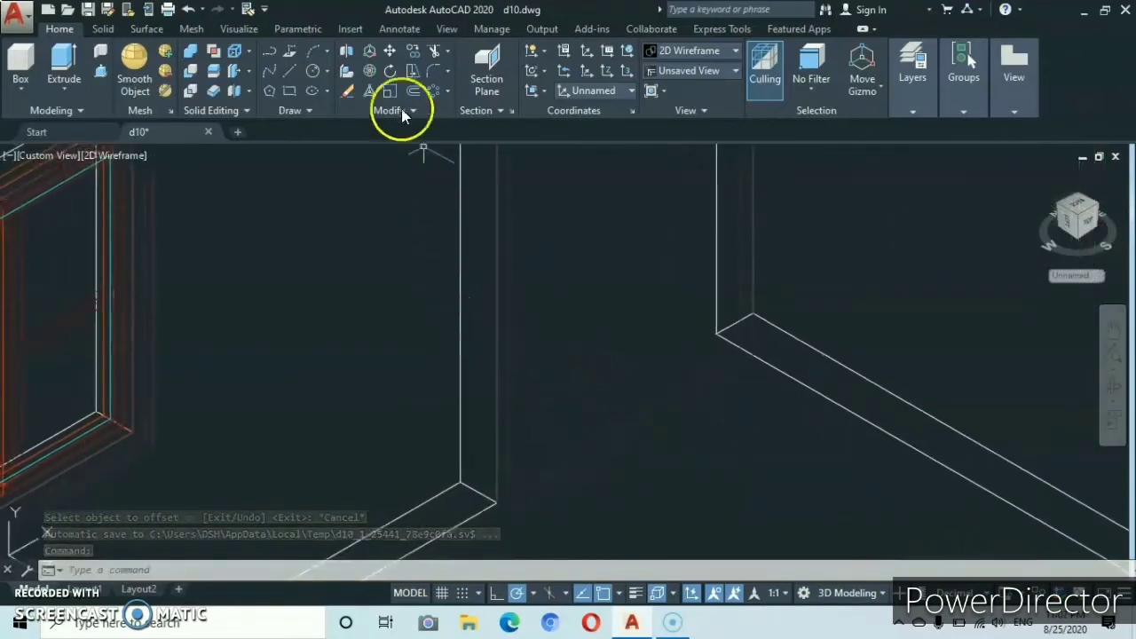
left_click(102, 73)
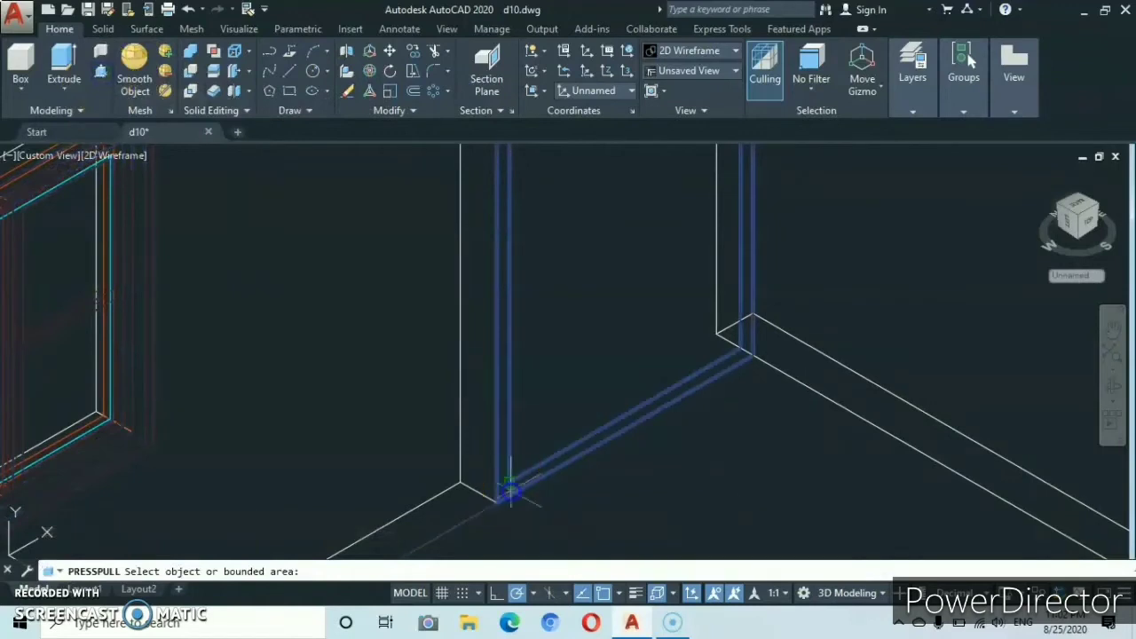
left_click(511, 491)
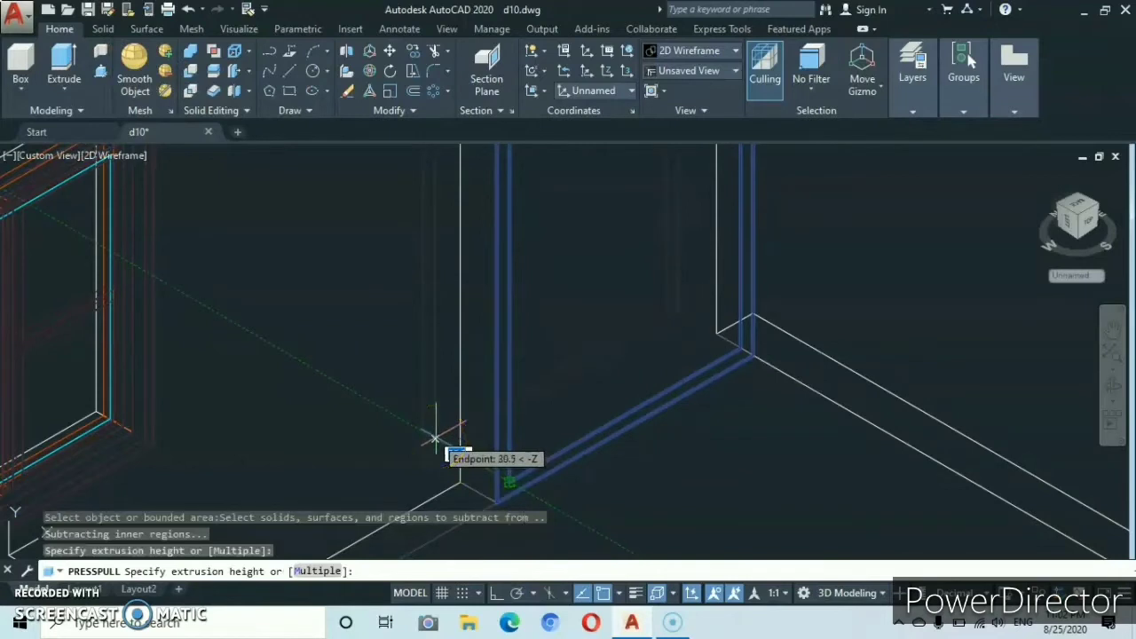
type("1")
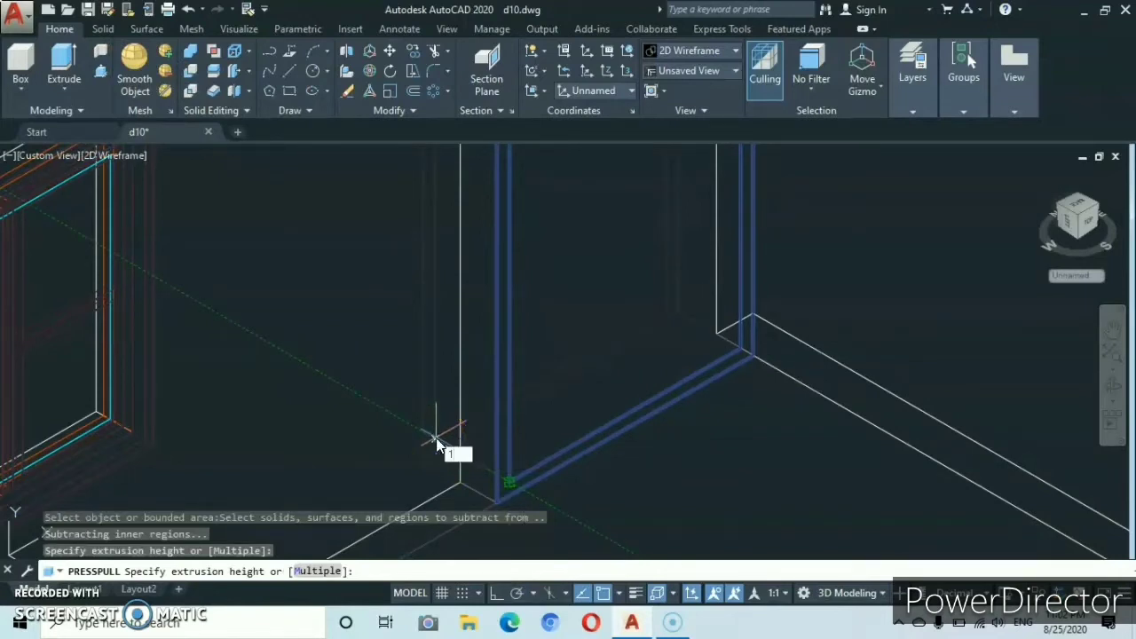
type("0")
key("Return")
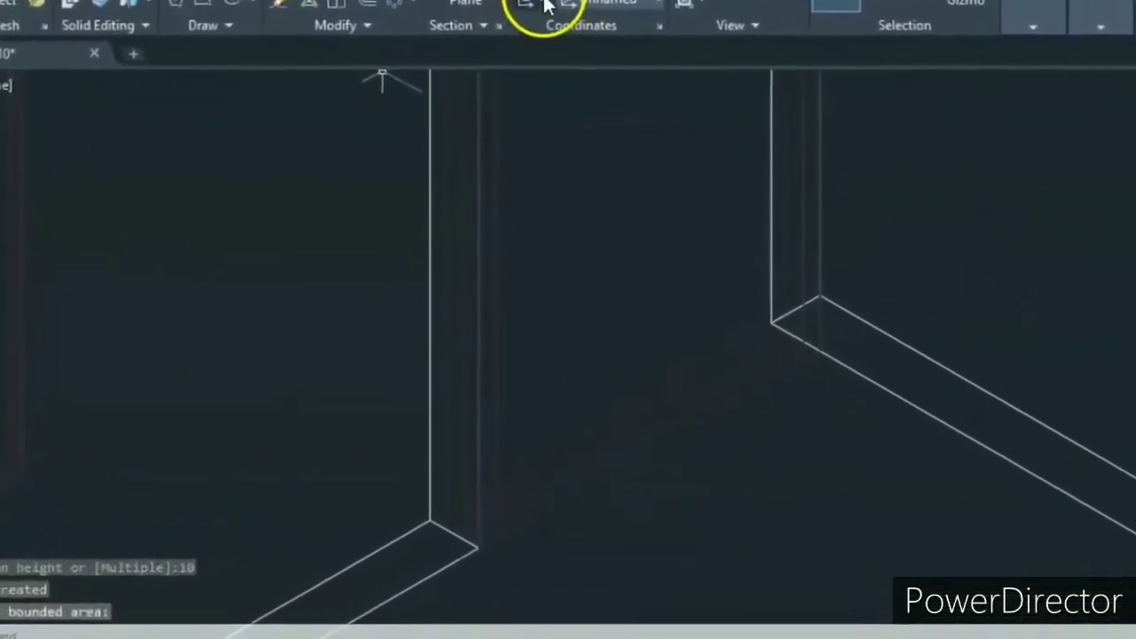
Align the UCS with the top face of the front wall and accept the proposed orientation.
left_click(536, 19)
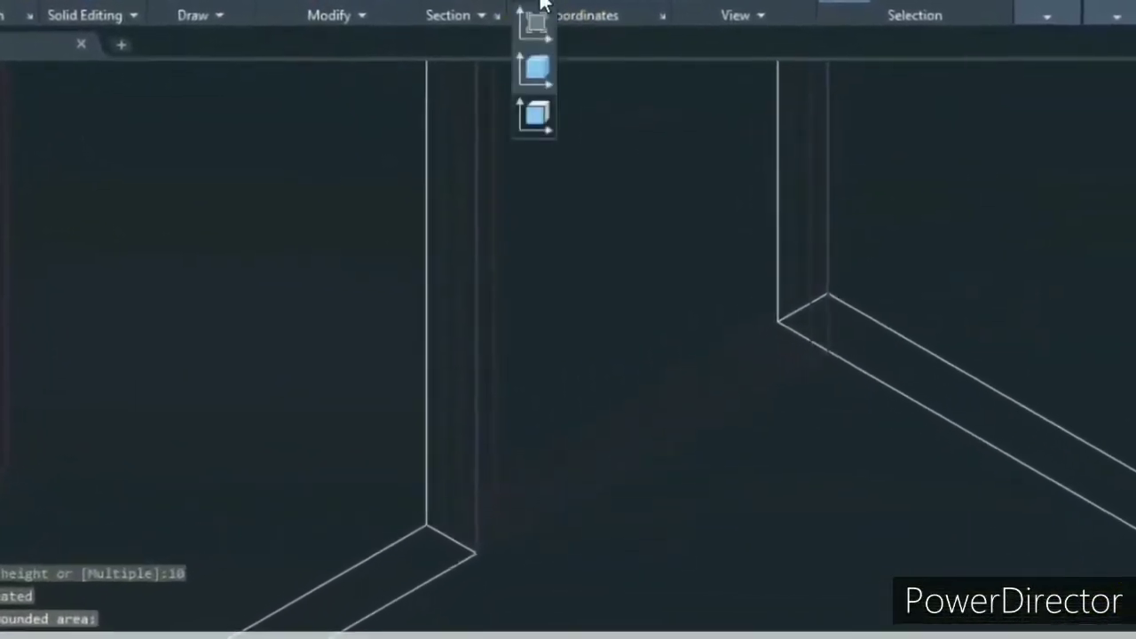
left_click(535, 104)
scroll(693, 316, "down", 8)
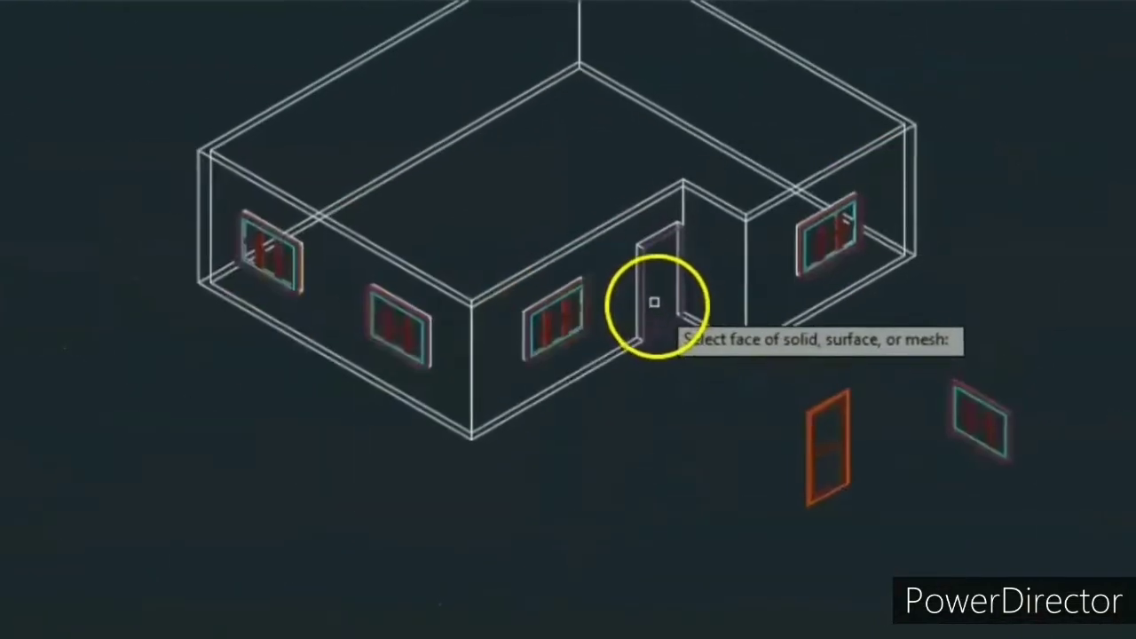
scroll(604, 203, "up", 8)
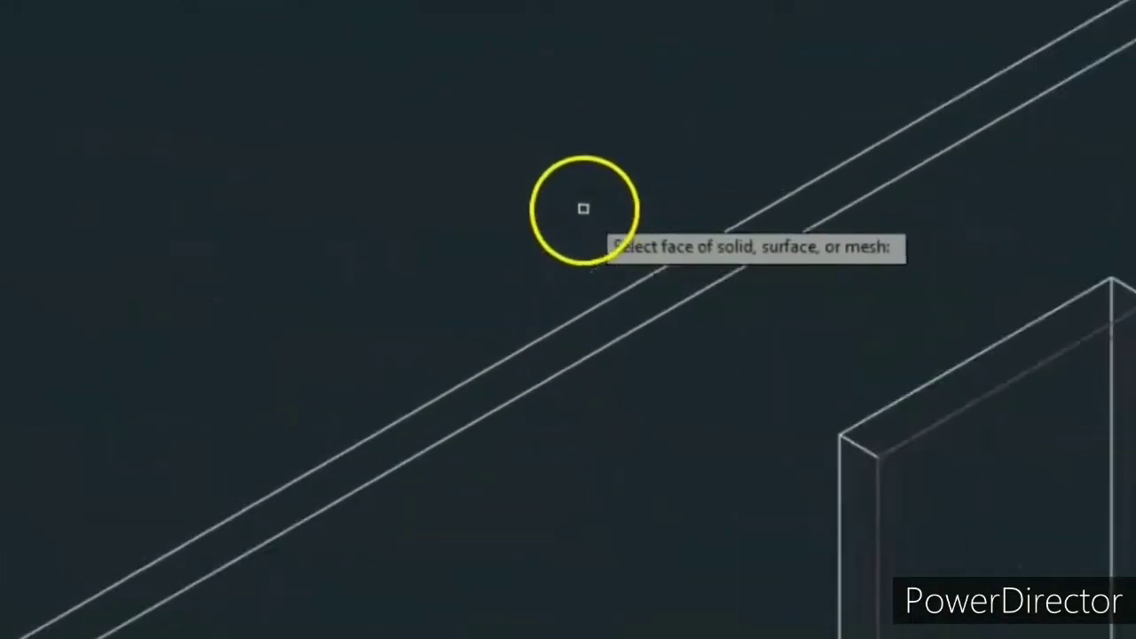
left_click(545, 351)
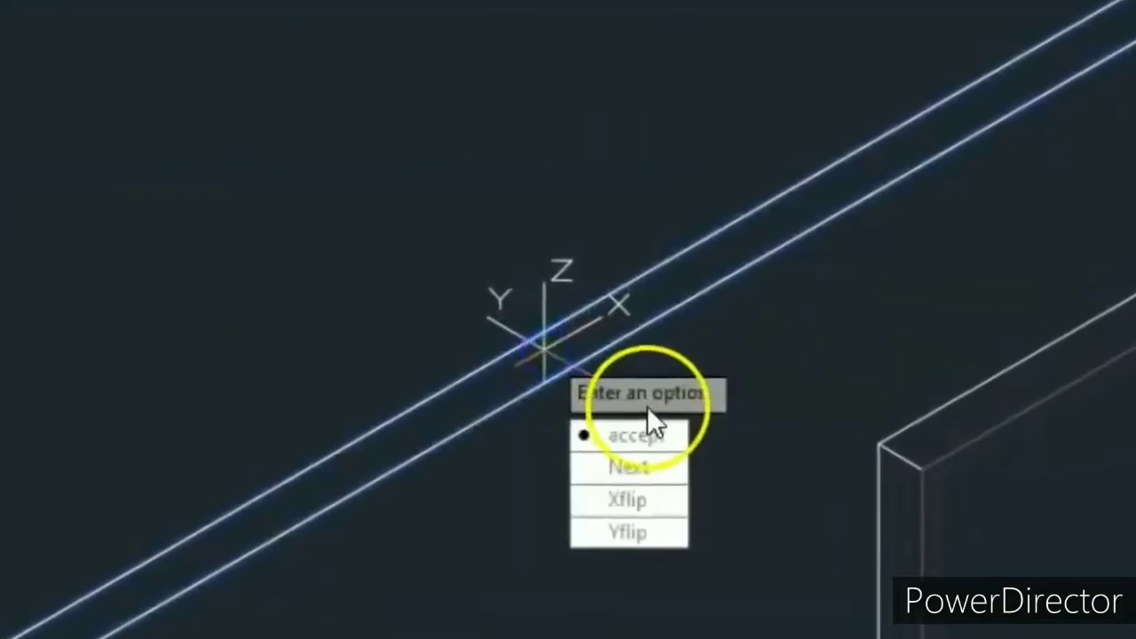
key("Return")
Draw a rectangle on the upper face of the door frame's bottom sill, between its diagonally opposite inner corners.
mouse_move(1104, 477)
middle_mouse_down()
mouse_move(799, 356)
mouse_move(533, 178)
mouse_move(418, 60)
mouse_move(453, 323)
middle_mouse_up()
scroll(456, 302, "up", 5)
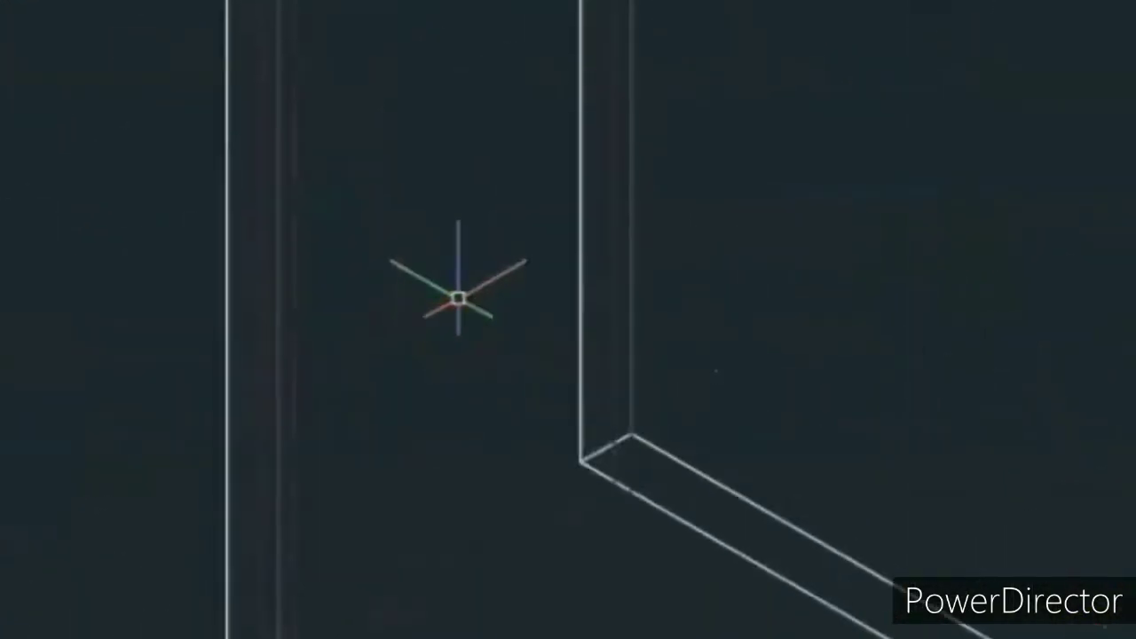
scroll(494, 408, "up", 2)
middle_click_drag(493, 421, 665, 145)
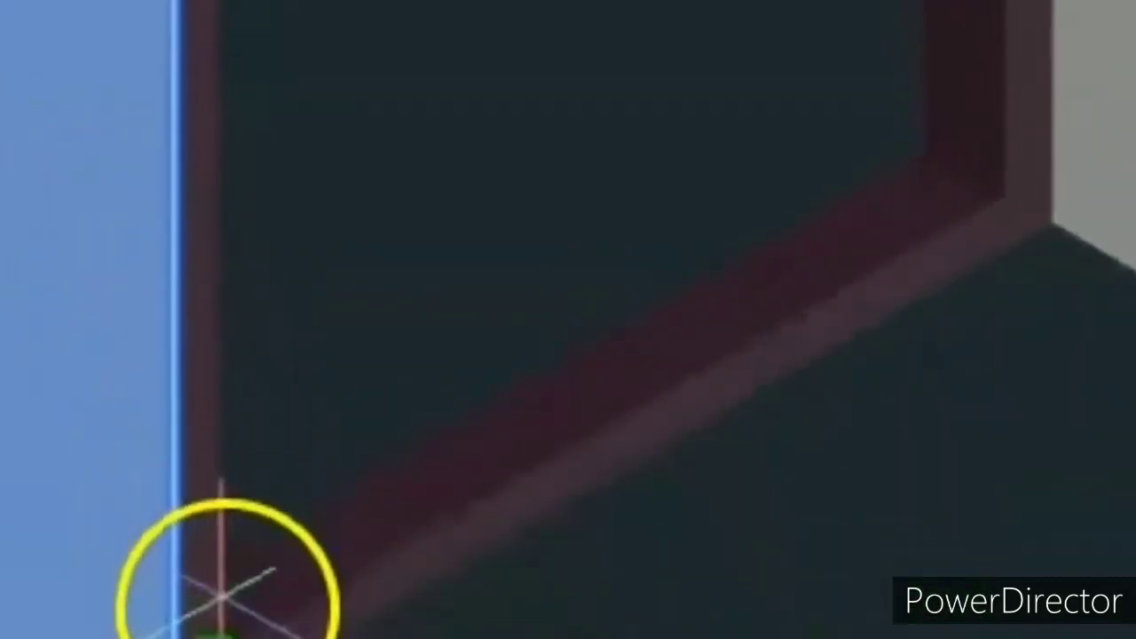
left_click(251, 588)
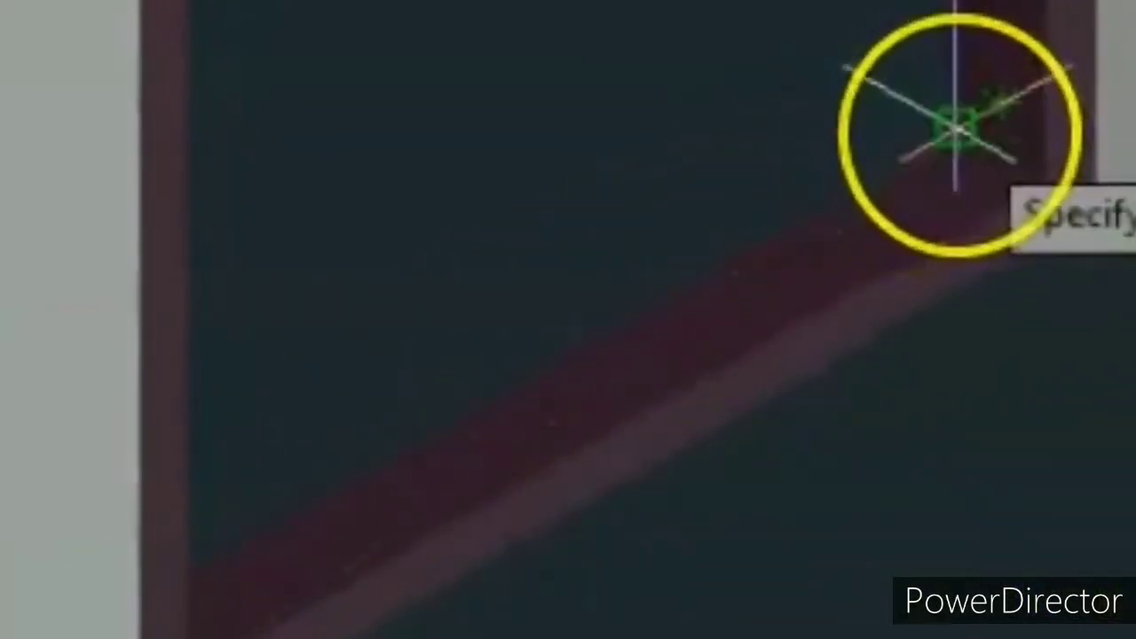
left_click(960, 125)
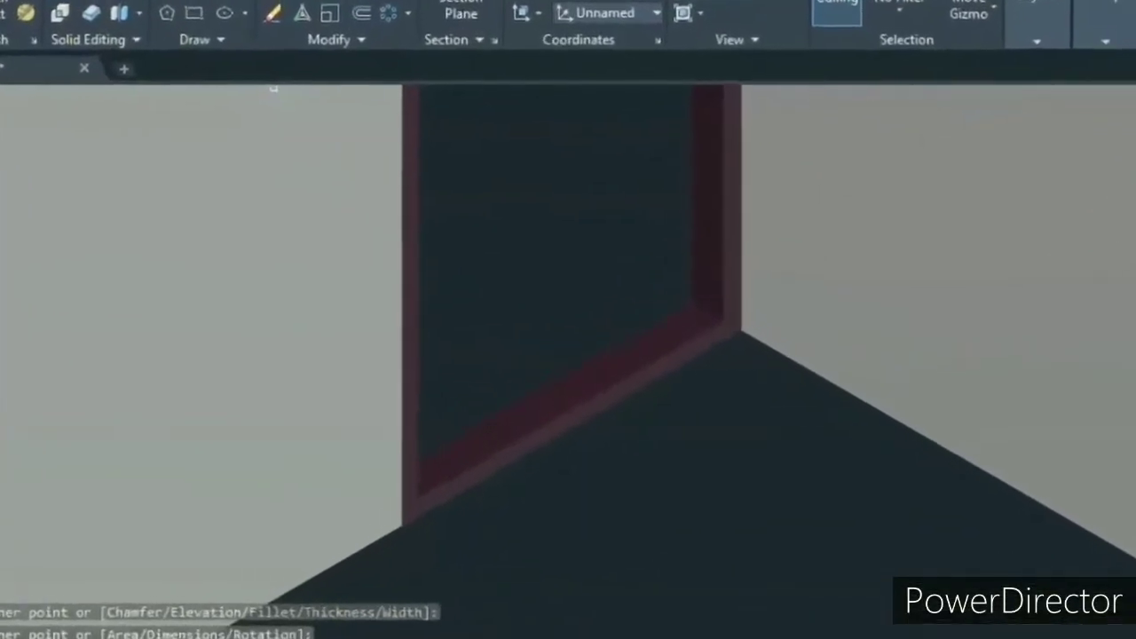
Presspull the sill rectangle downward through the door frame to cut away its bottom member.
left_click(547, 418)
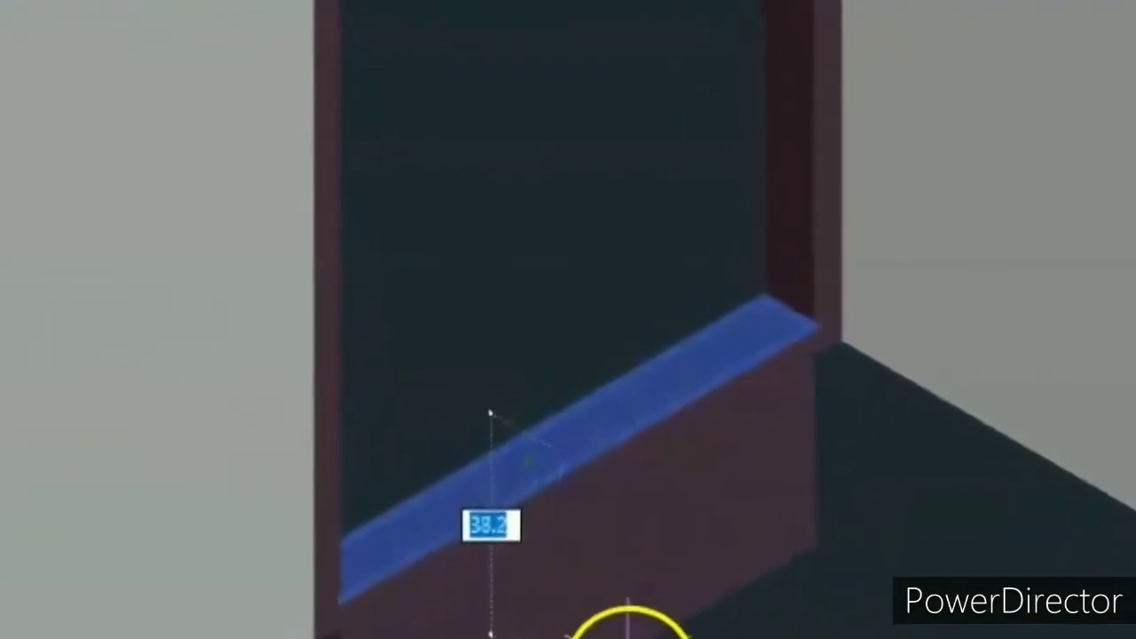
left_click(619, 618)
key("Escape")
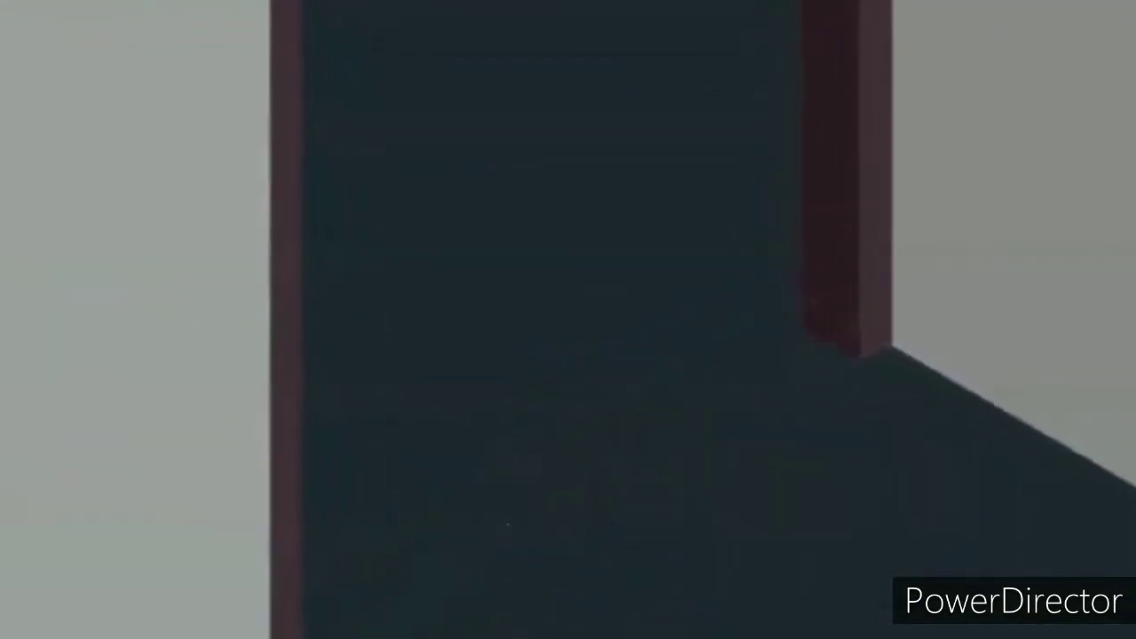
Erase the leftover rectangle outlines across the bottom of the door opening.
left_click(617, 173)
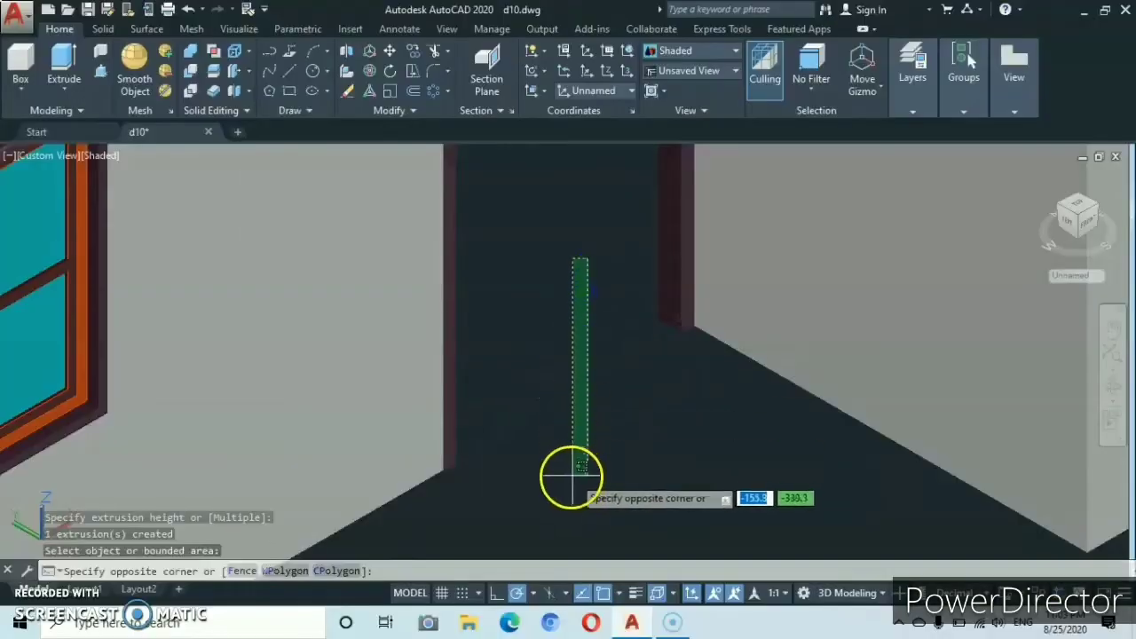
left_click(568, 476)
right_click(594, 479)
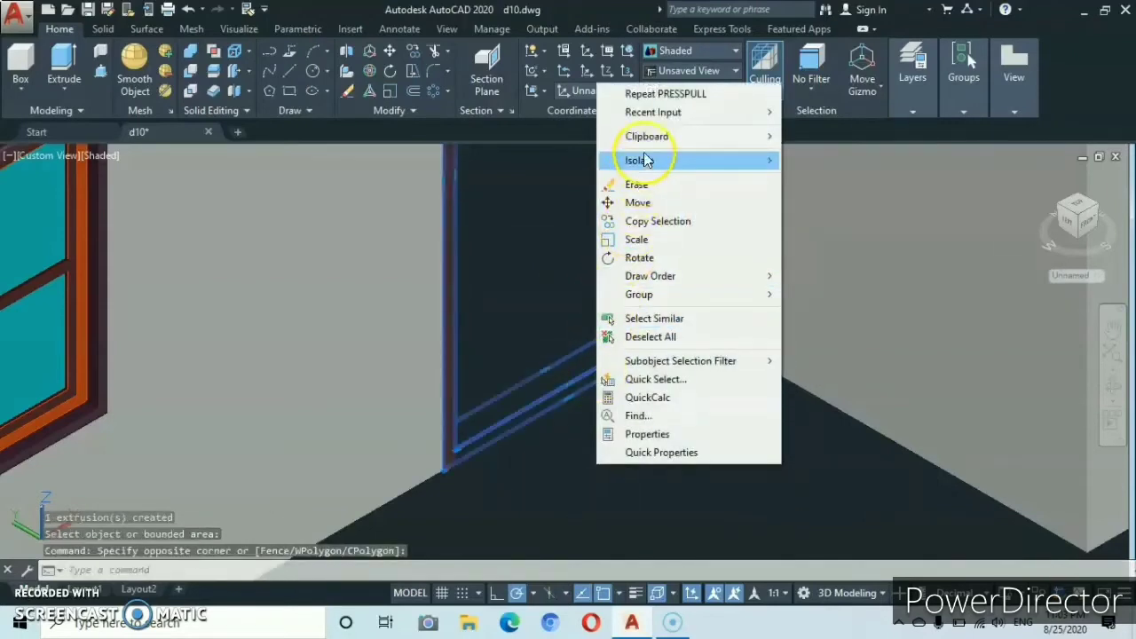
left_click(637, 185)
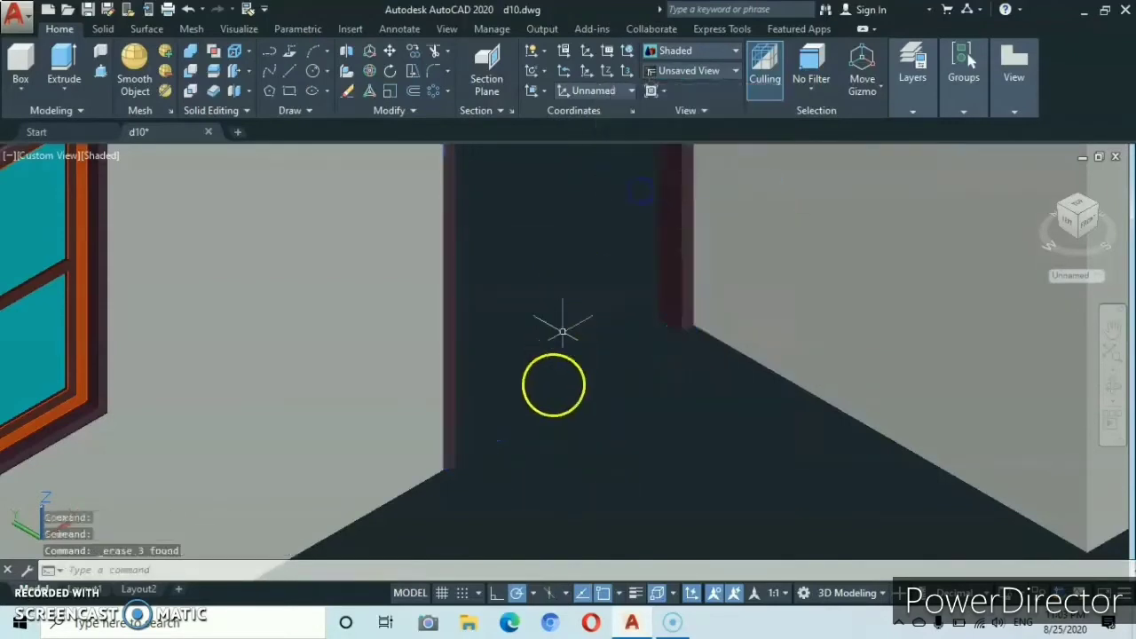
Set the viewport's visual style to 2D Wireframe.
mouse_move(556, 385)
middle_mouse_down("shift")
mouse_move(567, 496)
mouse_move(616, 464)
mouse_move(627, 434)
middle_mouse_up("shift")
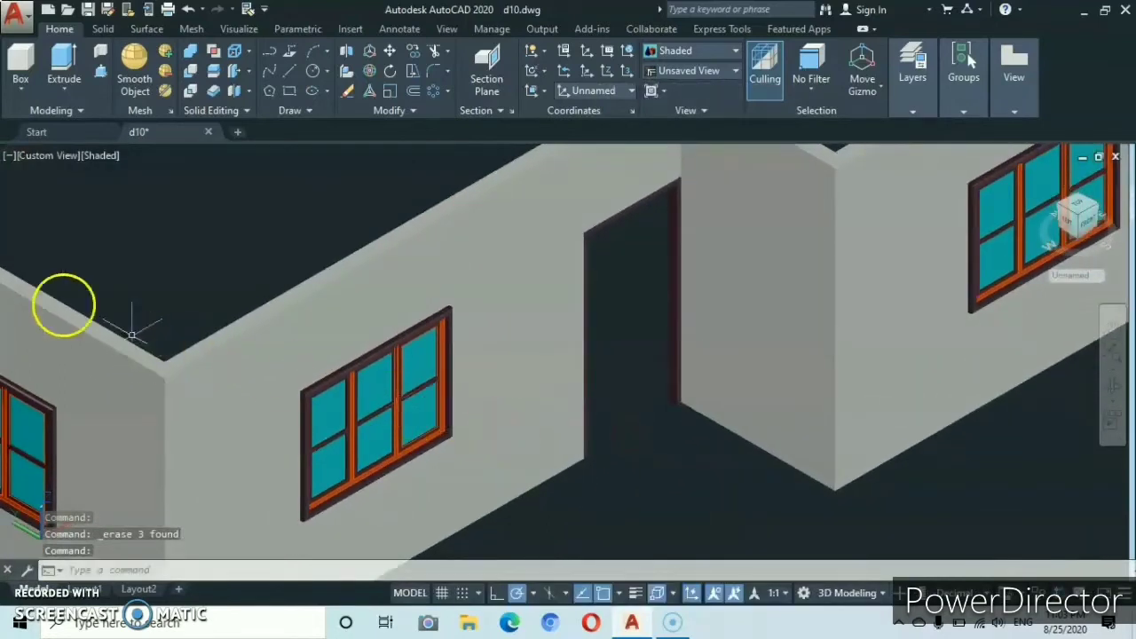
left_click(100, 155)
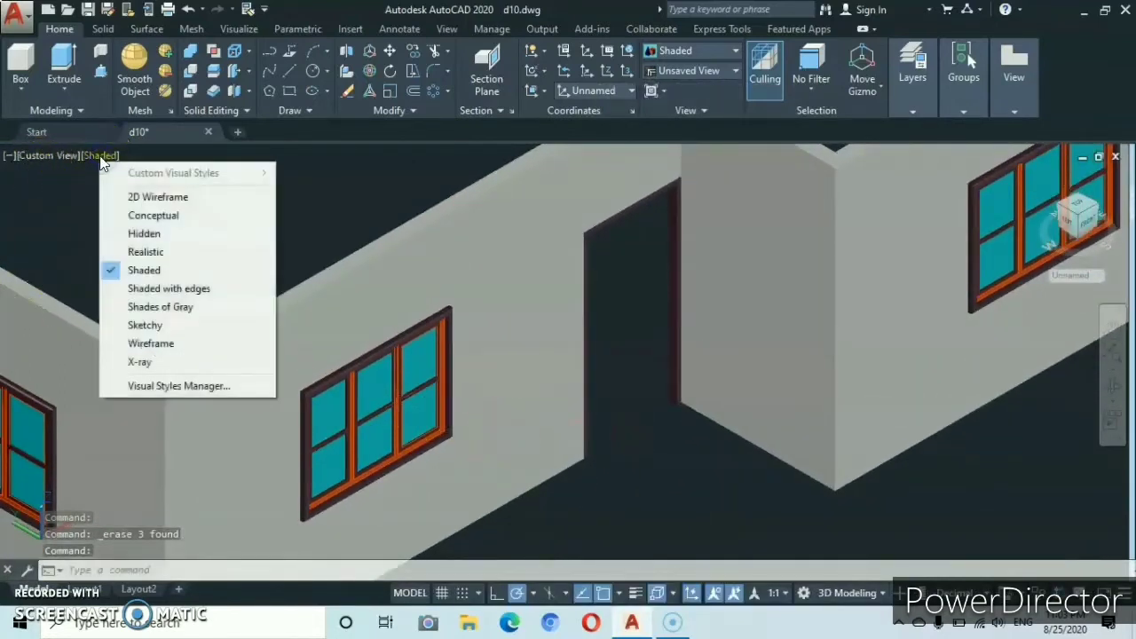
left_click(147, 197)
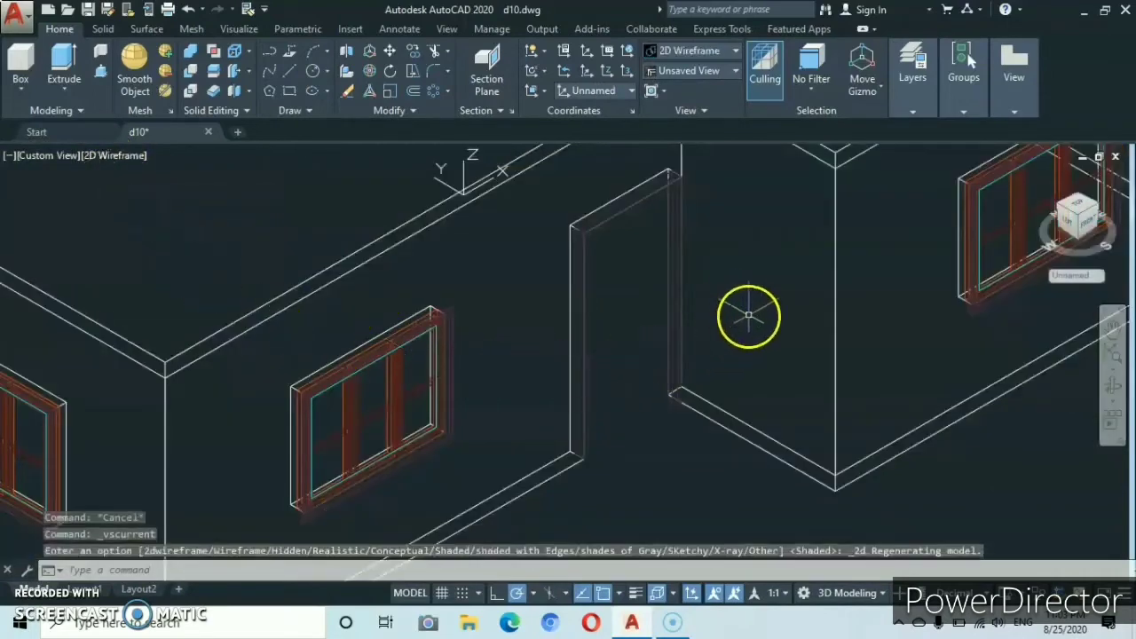
Move the door frame deeper into the wall, from its upper-right back corner to the opening's inner upper-right corner.
scroll(764, 324, "up", 3)
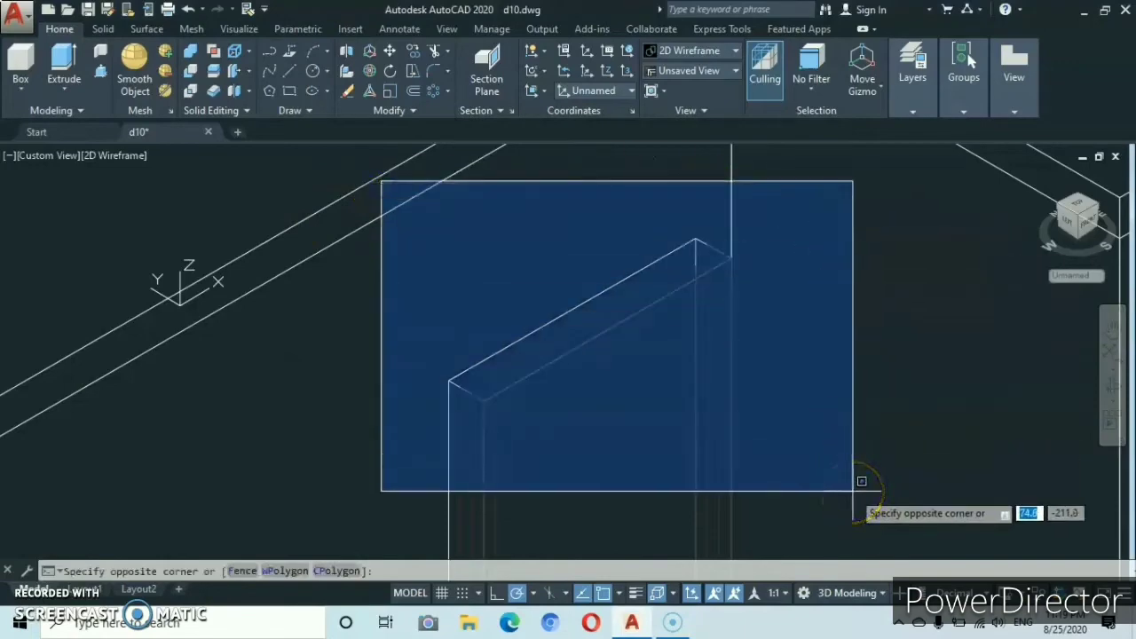
scroll(853, 491, "down", 5)
middle_click_drag(853, 491, 678, 282)
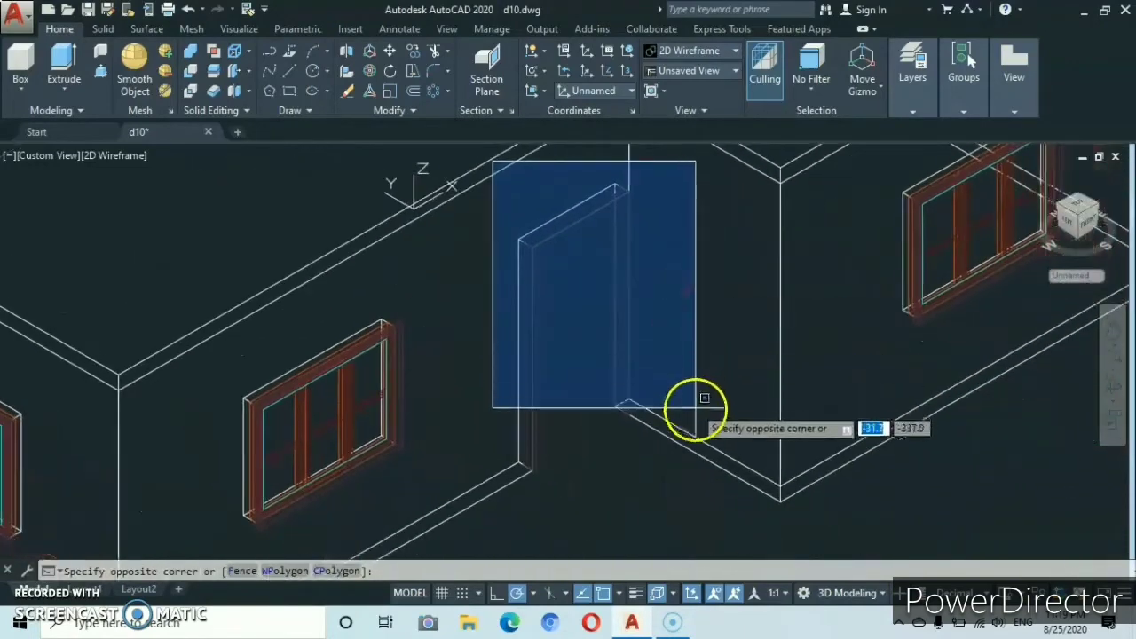
left_click(693, 484)
middle_click_drag(675, 282, 657, 436)
scroll(658, 429, "up", 3)
scroll(658, 429, "up", 3)
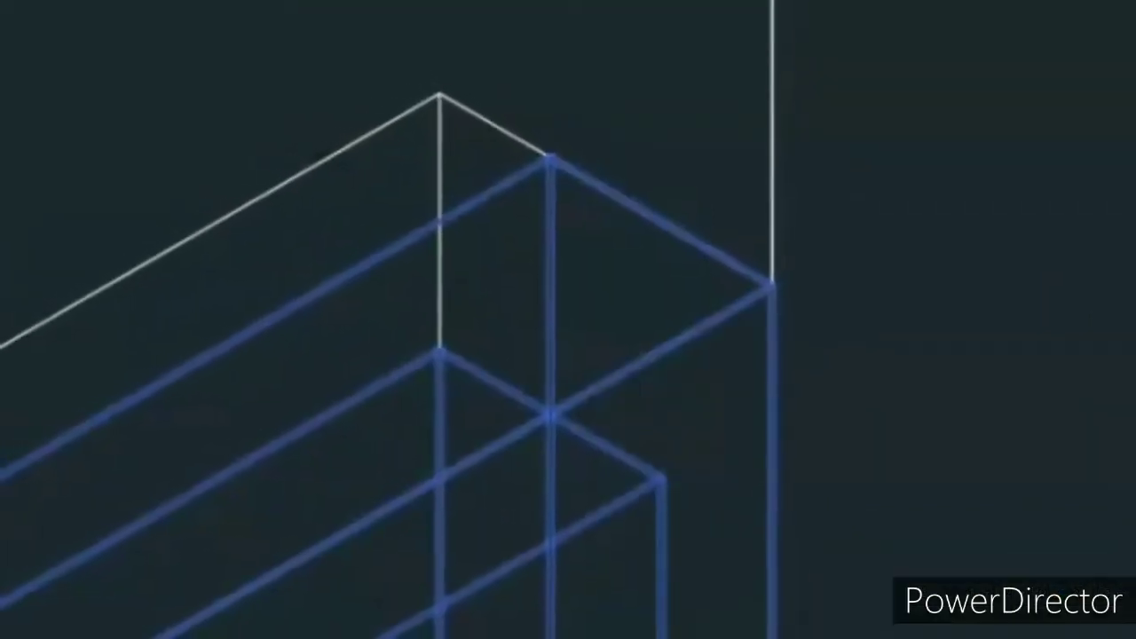
left_click(554, 171)
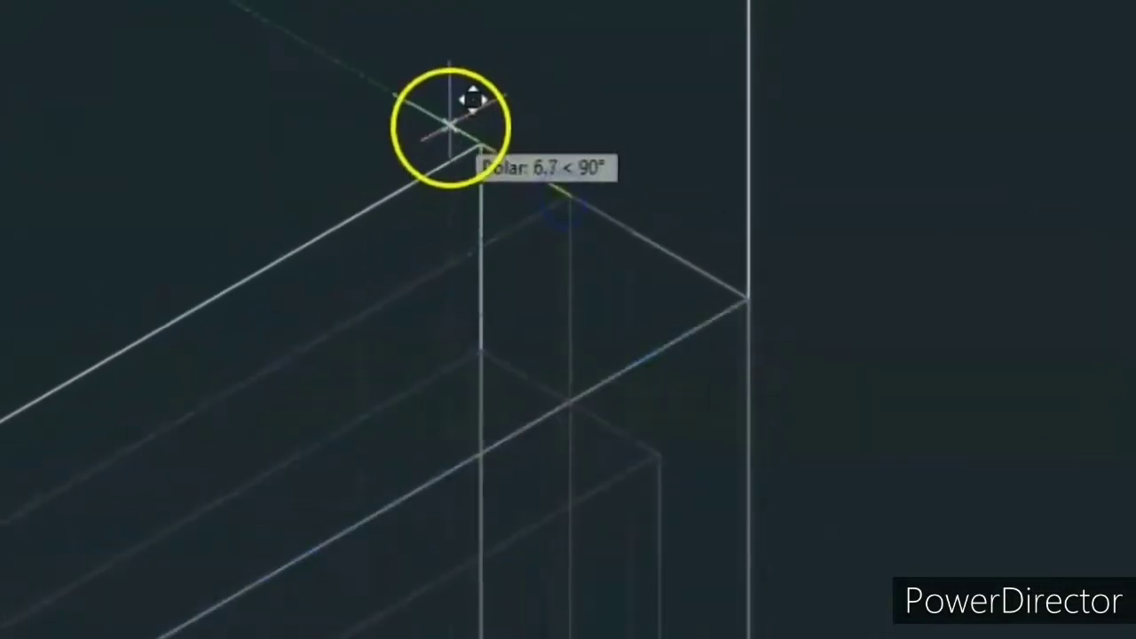
left_click(499, 160)
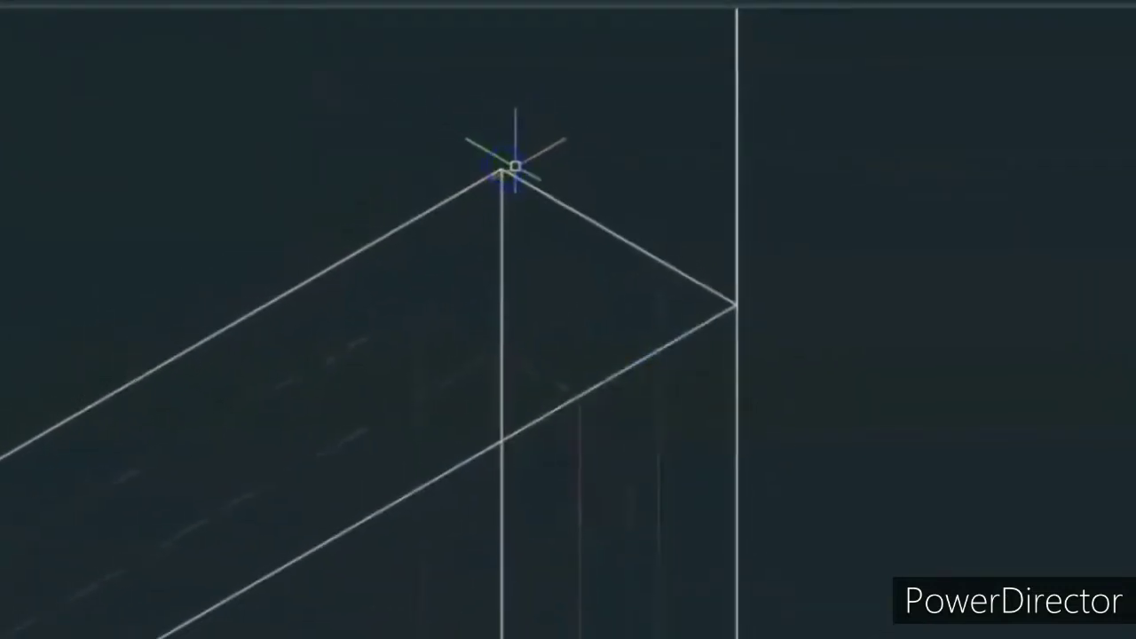
scroll(507, 165, "down", 5)
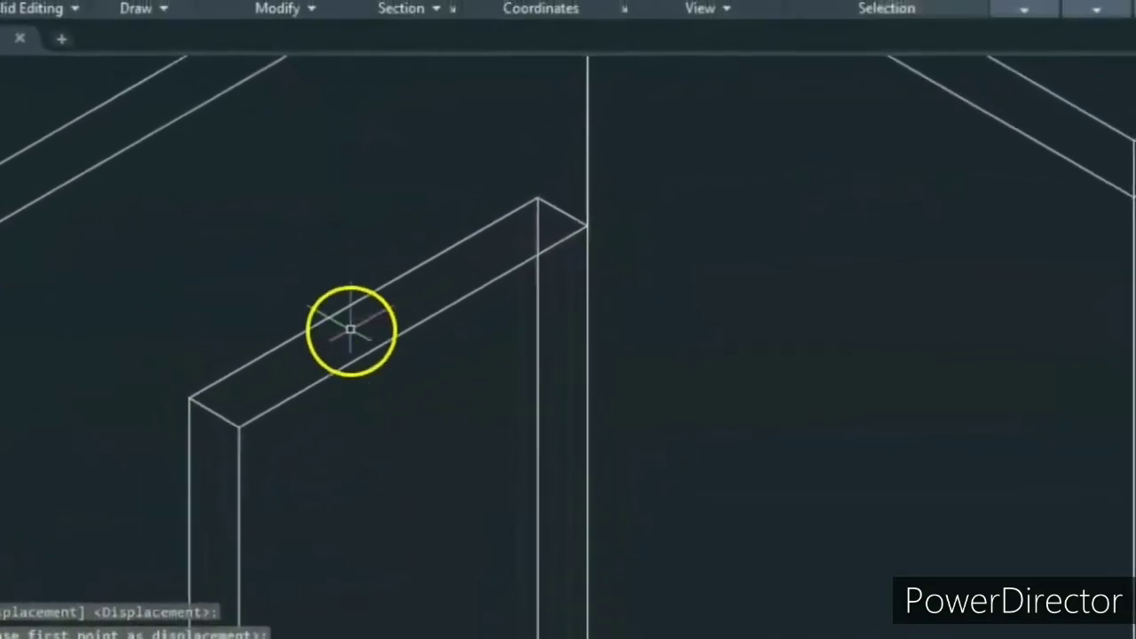
middle_click_drag(341, 331, 542, 176)
scroll(624, 257, "up", 2)
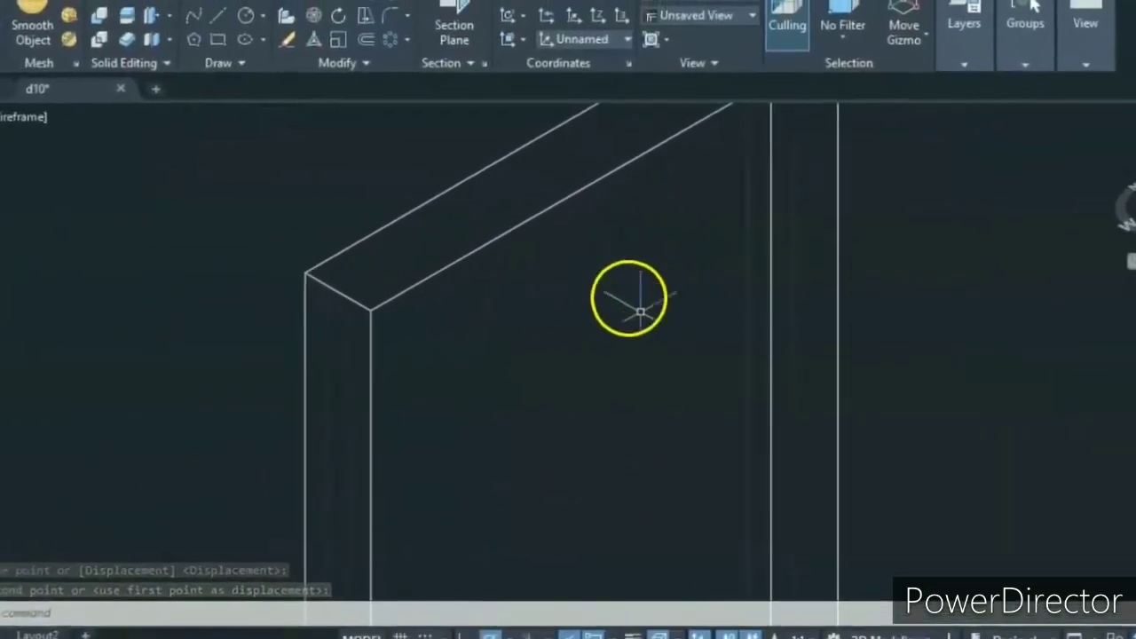
scroll(691, 408, "down", 6)
middle_click_drag(690, 414, 482, 120)
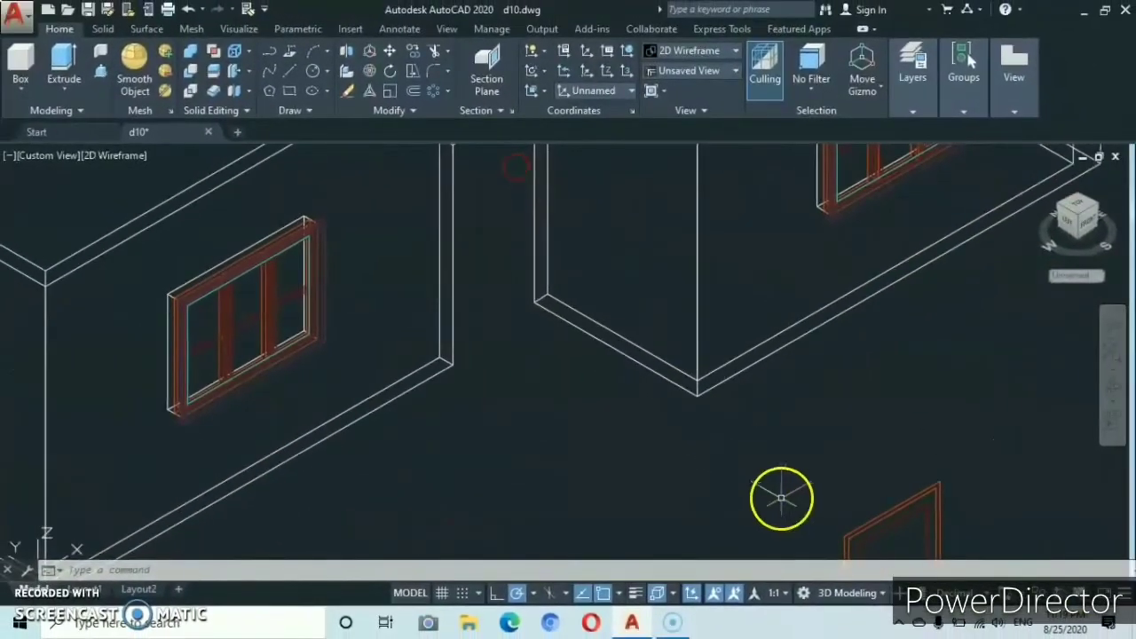
Erase the outermost rectangle outline around the freestanding door leaf.
middle_click_drag(784, 501, 432, 254)
scroll(530, 341, "up", 4)
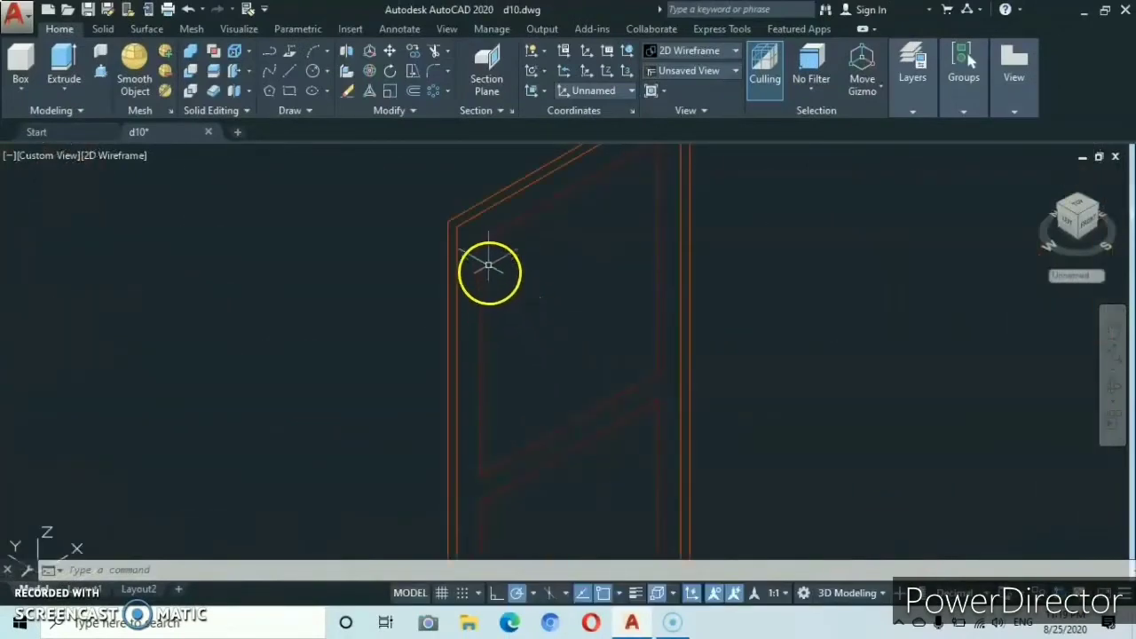
middle_click_drag(506, 383, 506, 383)
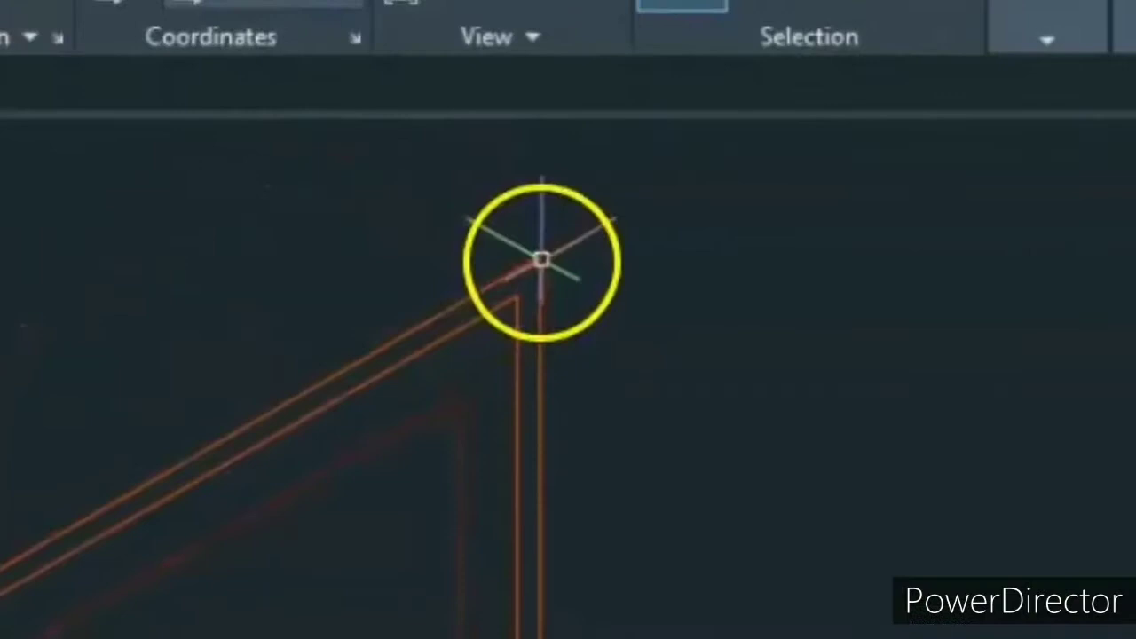
left_click(707, 202)
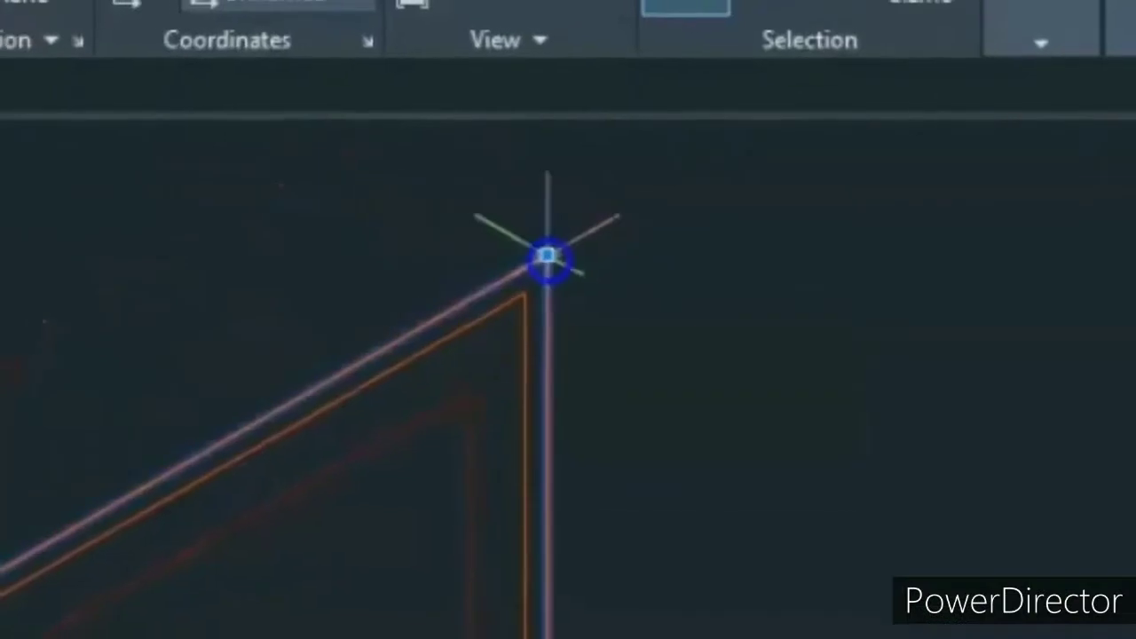
right_click(728, 618)
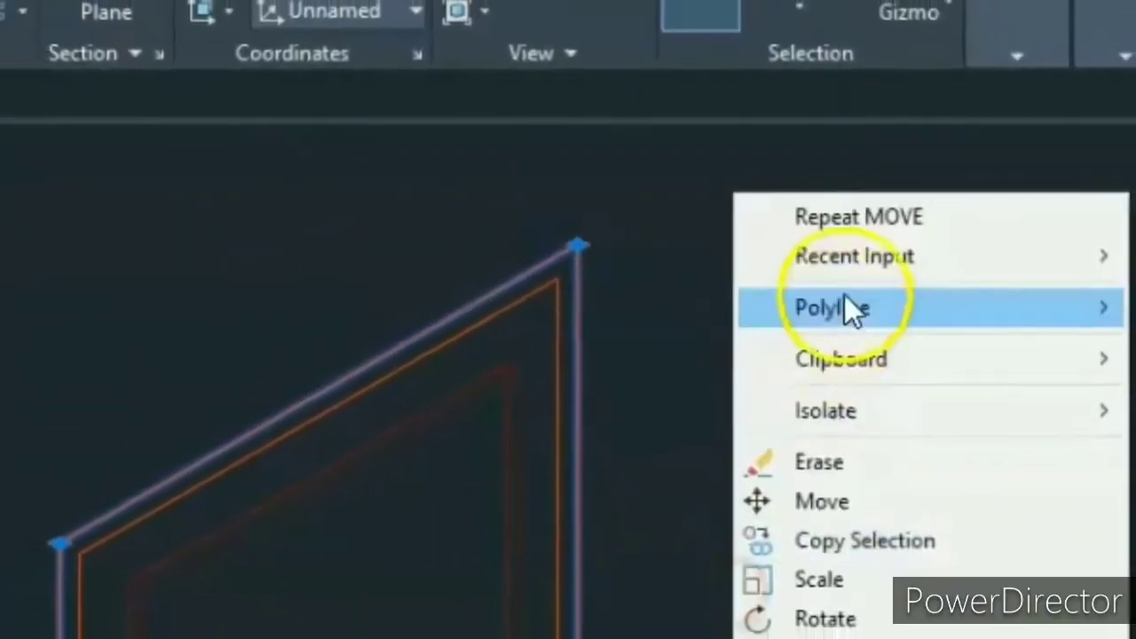
left_click(826, 444)
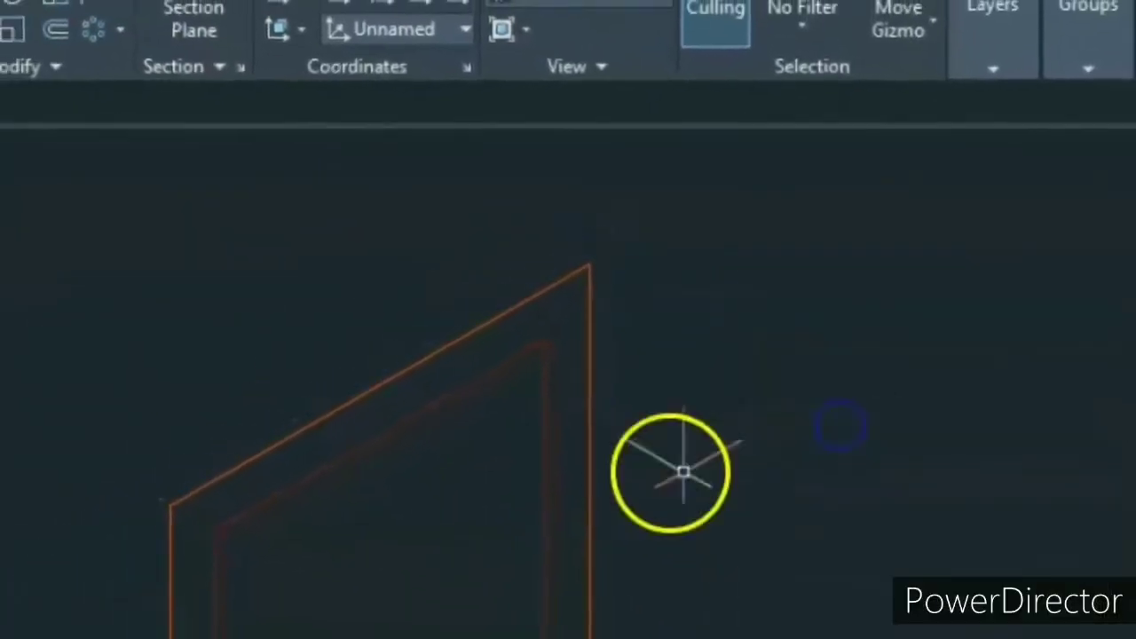
Make w.f the current layer for the door leaf.
scroll(544, 435, "up", 5)
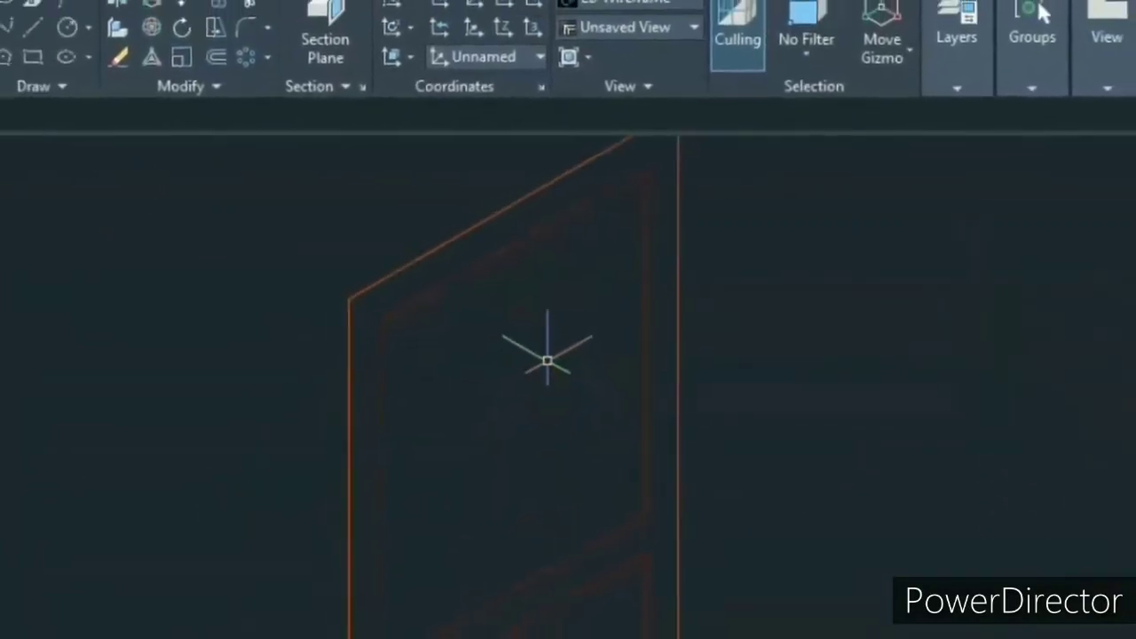
scroll(548, 361, "down", 3)
middle_click_drag(548, 360, 501, 398)
scroll(501, 389, "up", 3)
left_click(578, 360)
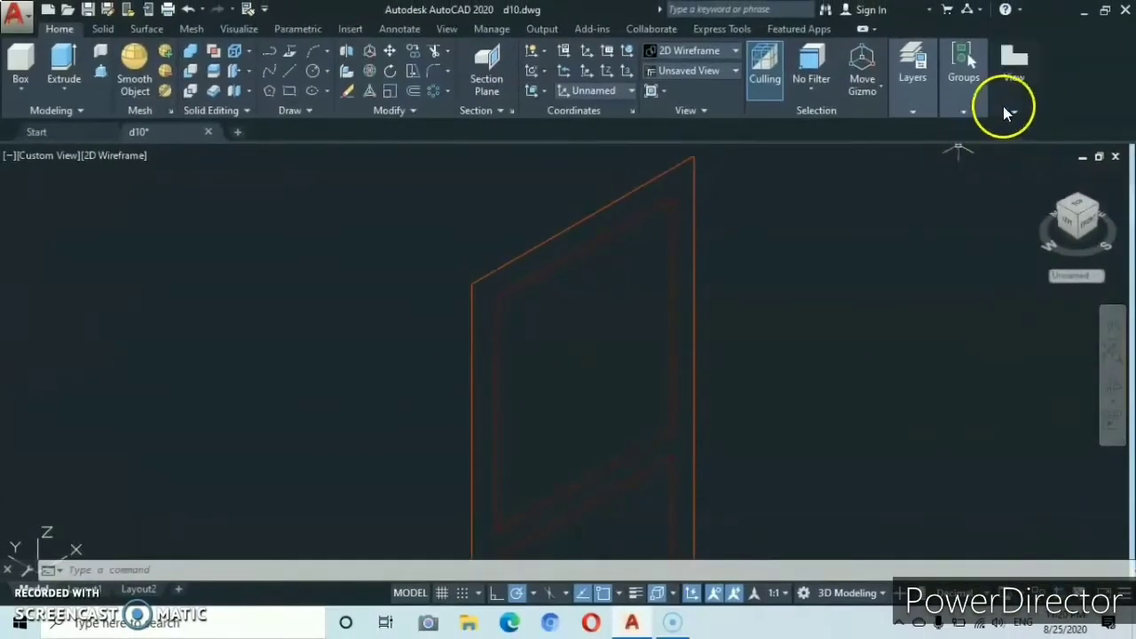
left_click(919, 107)
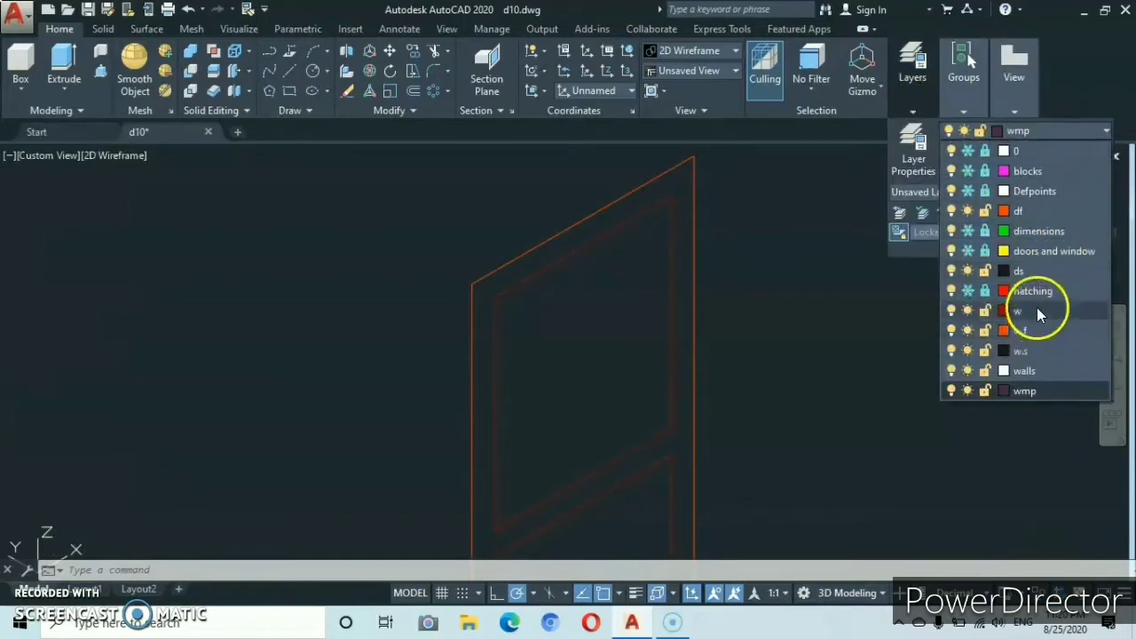
left_click(1036, 331)
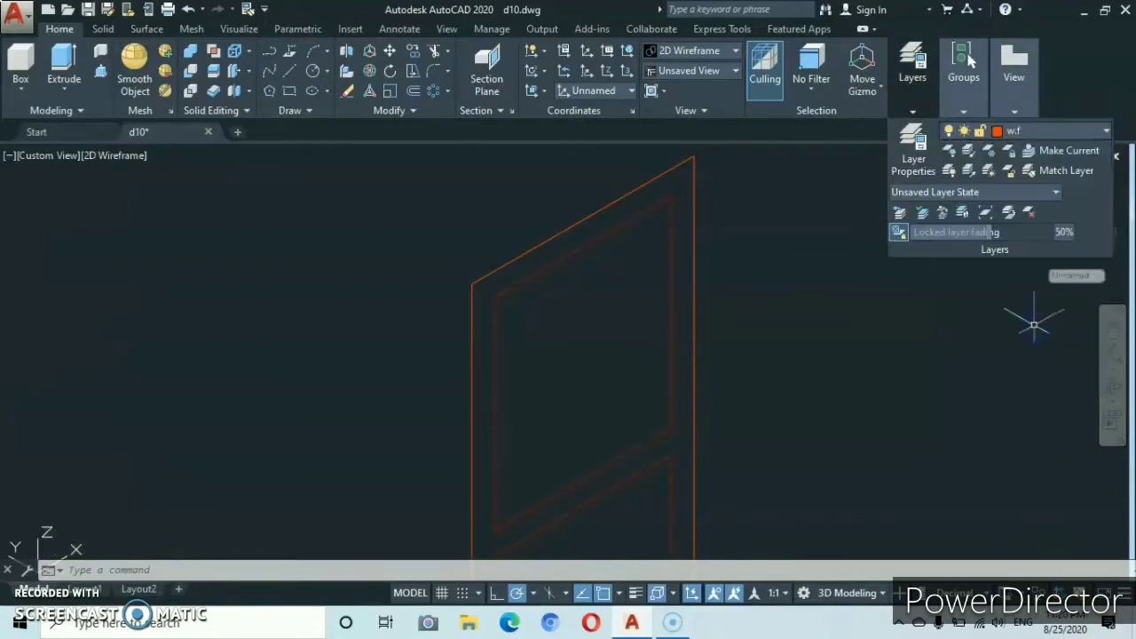
left_click(677, 319)
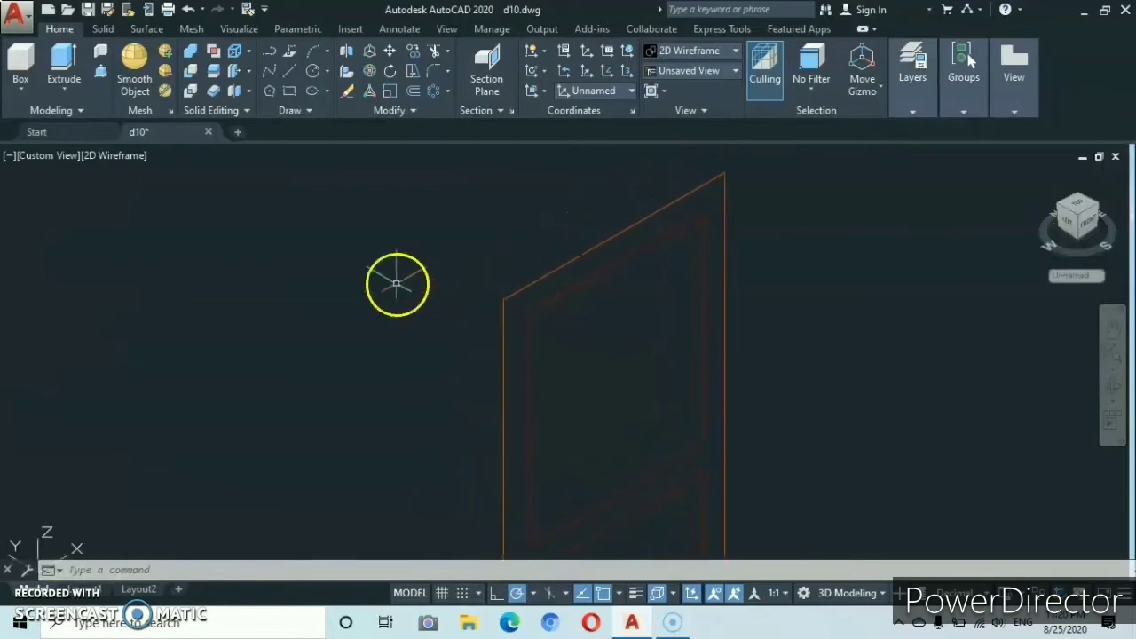
Presspull the door leaf's remaining outer outline to a thickness of 2.
left_click(101, 75)
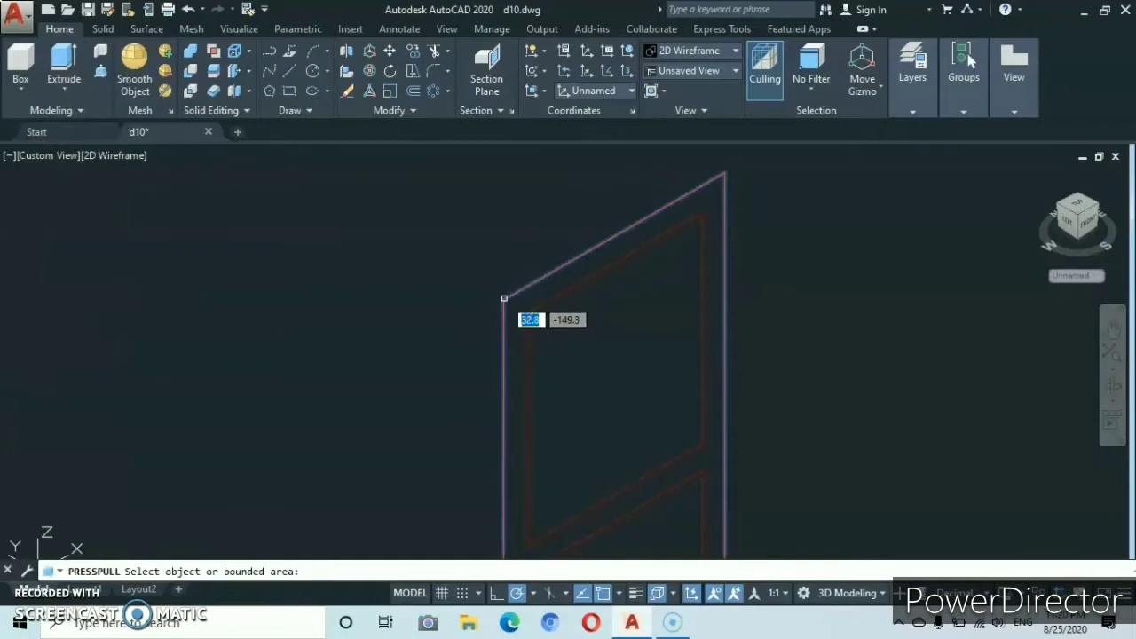
left_click(505, 300)
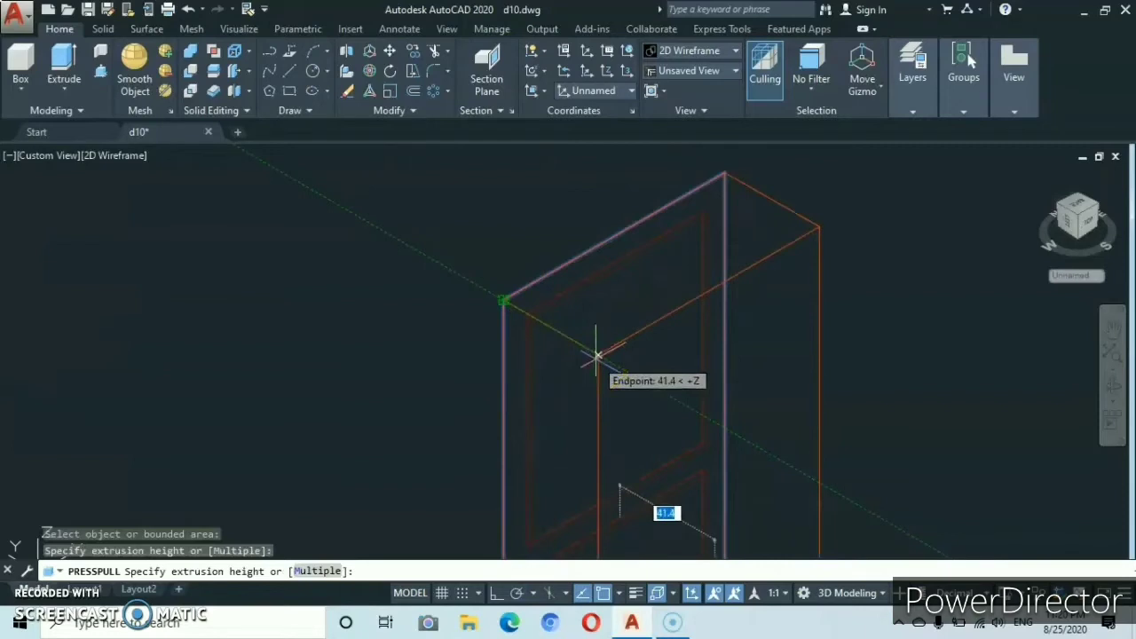
type("2")
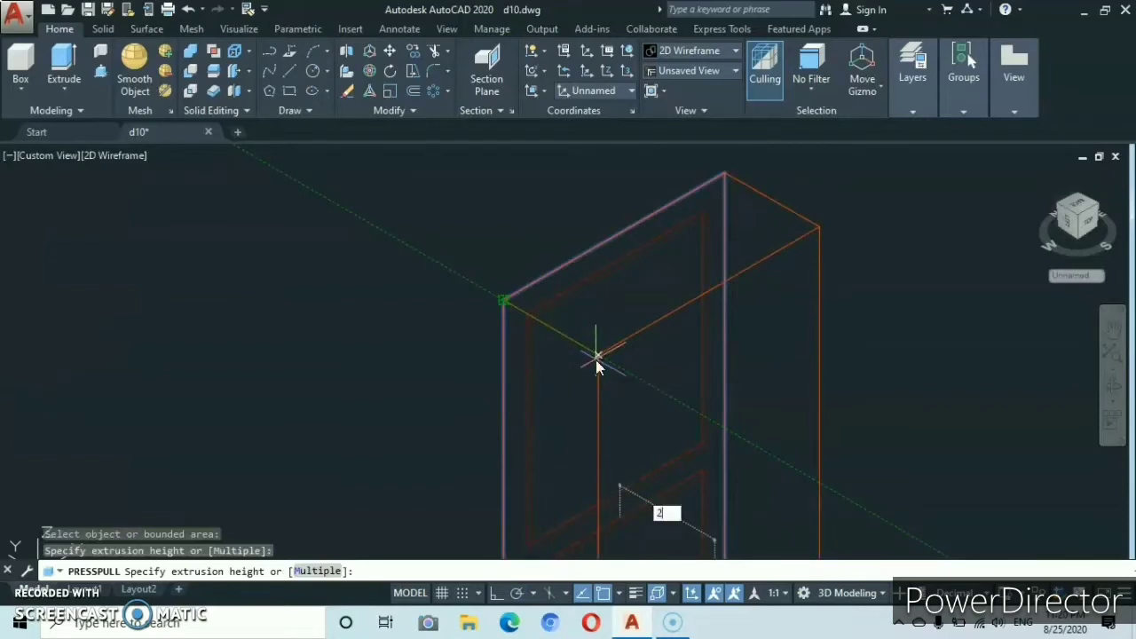
key("Return")
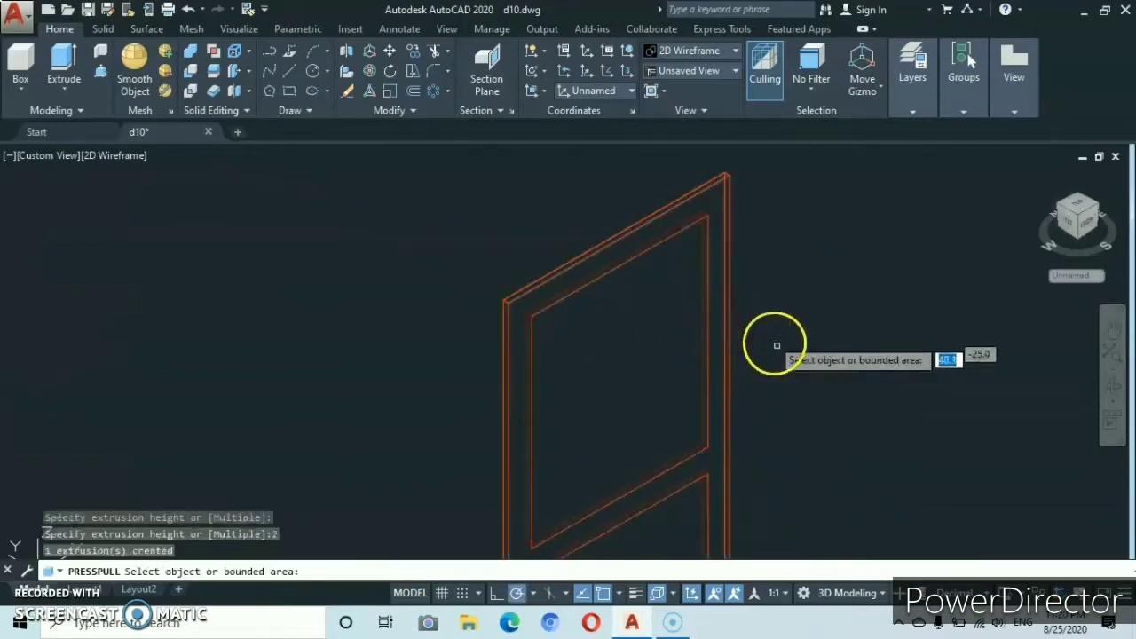
key("Return")
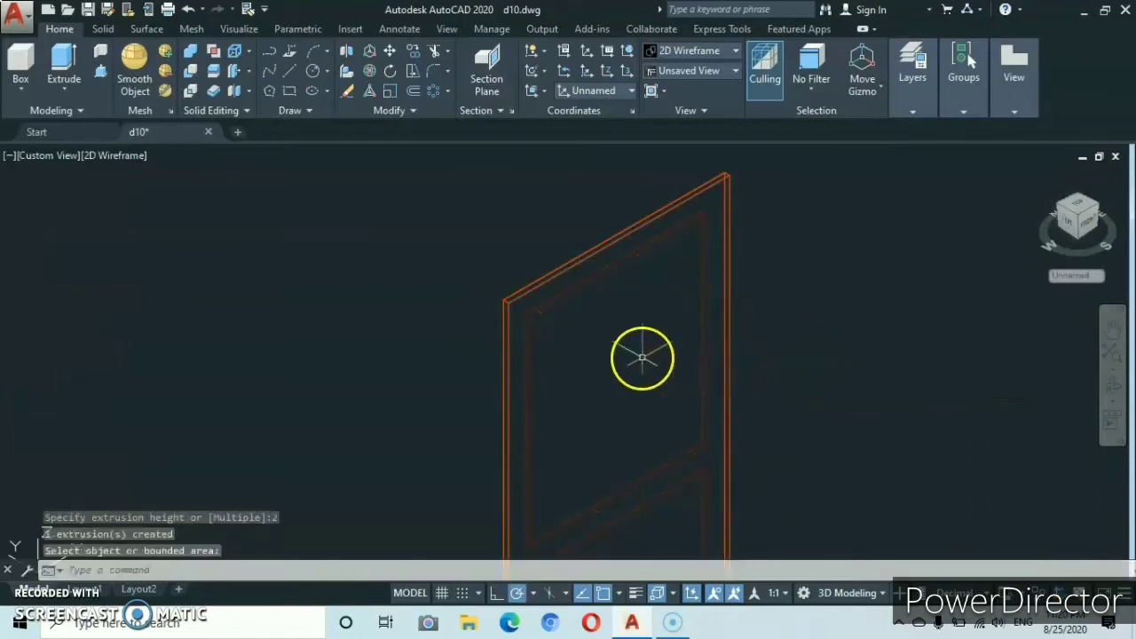
Set the visual style to Shaded and examine the door leaf and the framed opening in the wall.
scroll(633, 337, "down", 3)
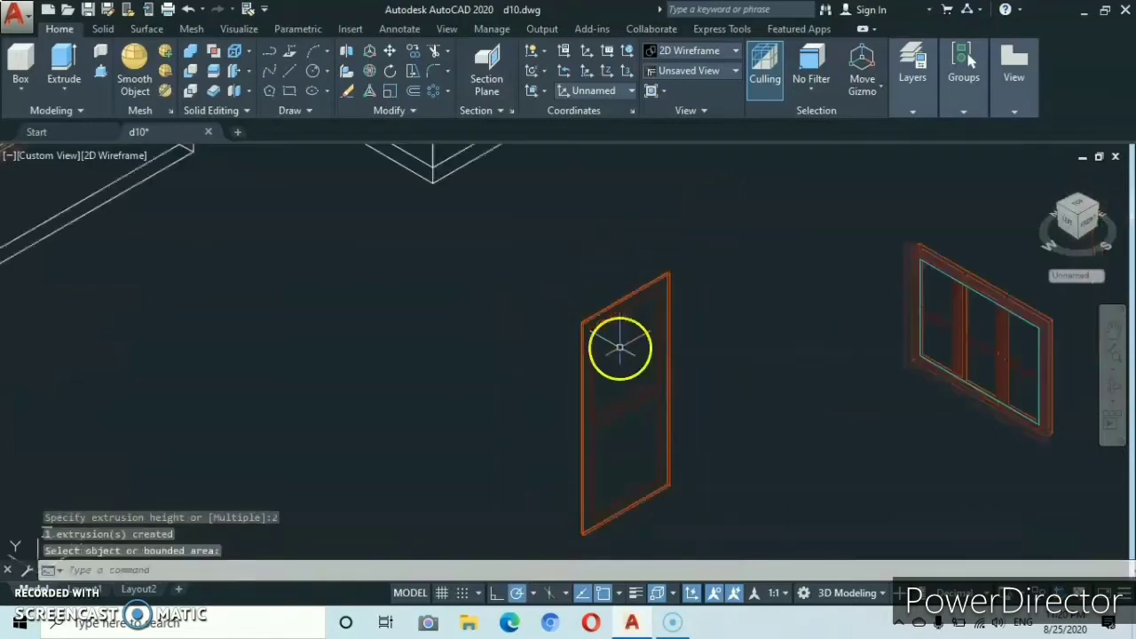
middle_click_drag(621, 342, 614, 332)
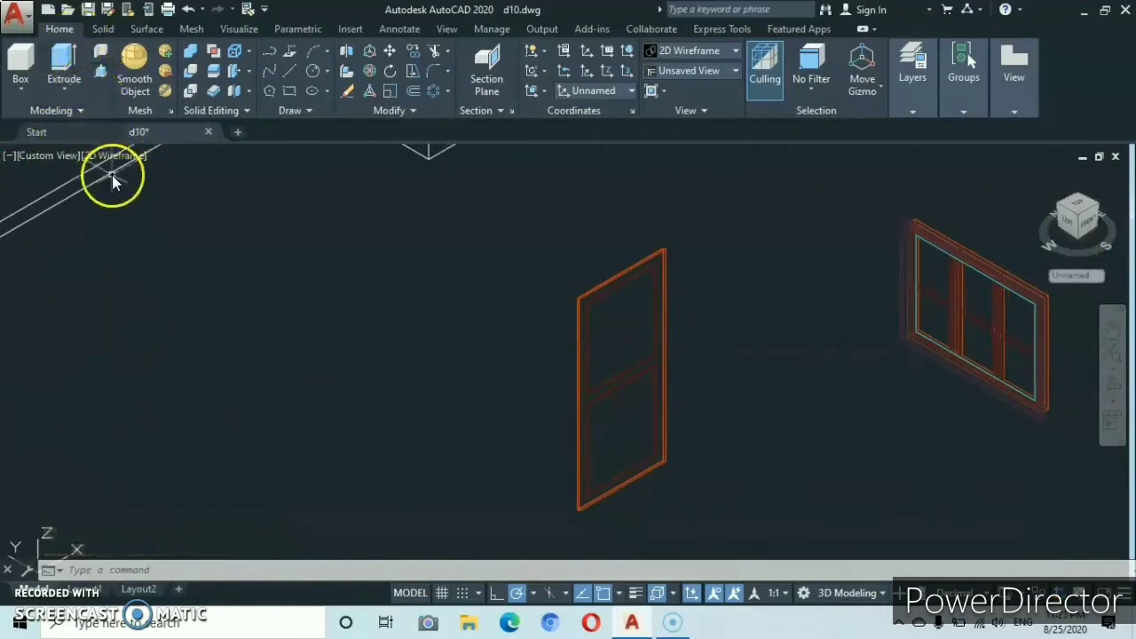
left_click(120, 156)
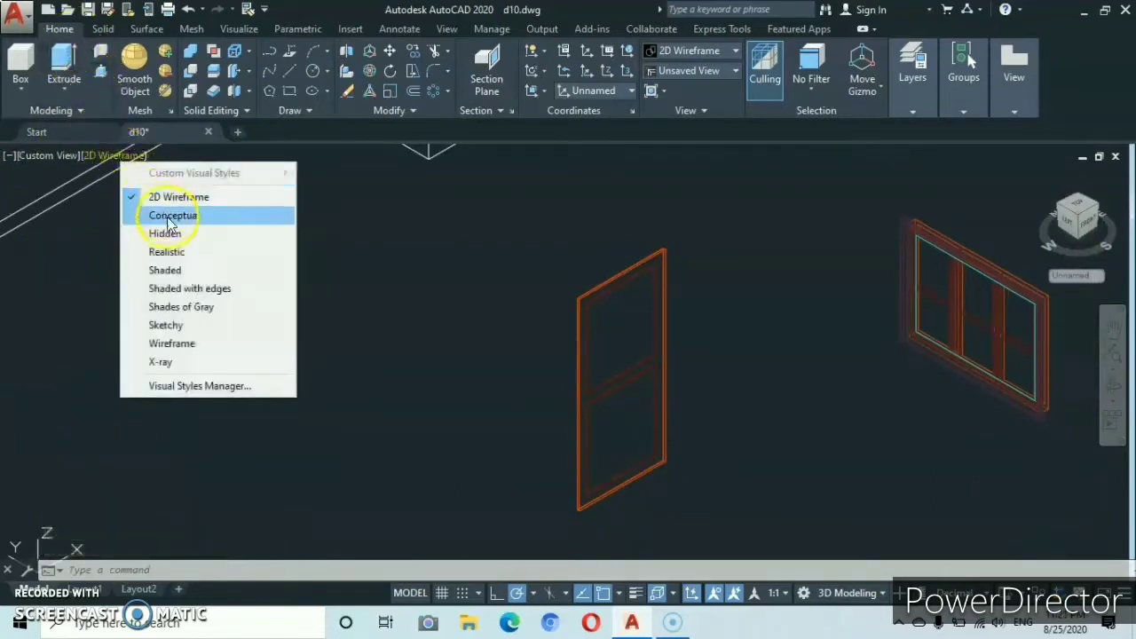
left_click(165, 272)
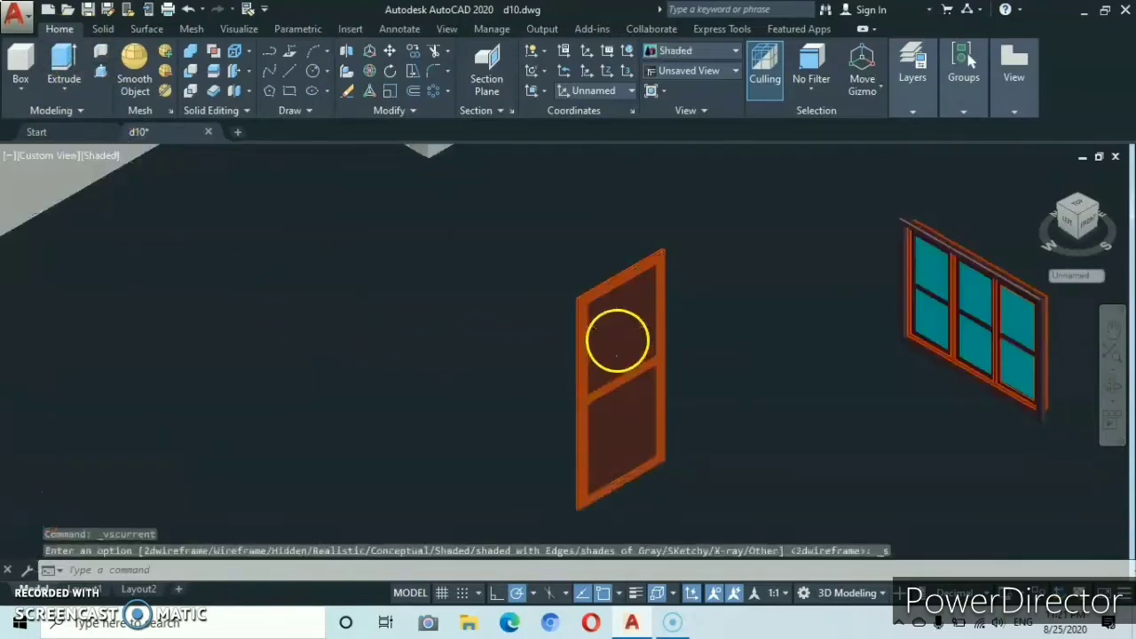
scroll(617, 342, "up", 1)
scroll(616, 329, "down", 3)
scroll(616, 324, "up", 3)
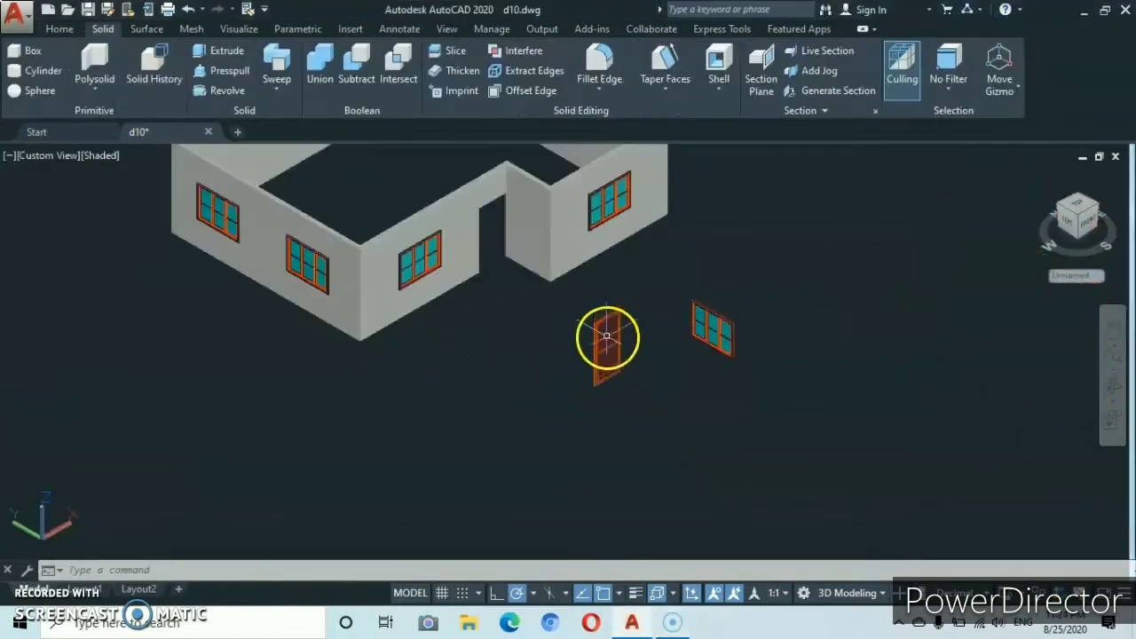
scroll(606, 336, "up", 3)
scroll(612, 307, "up", 4)
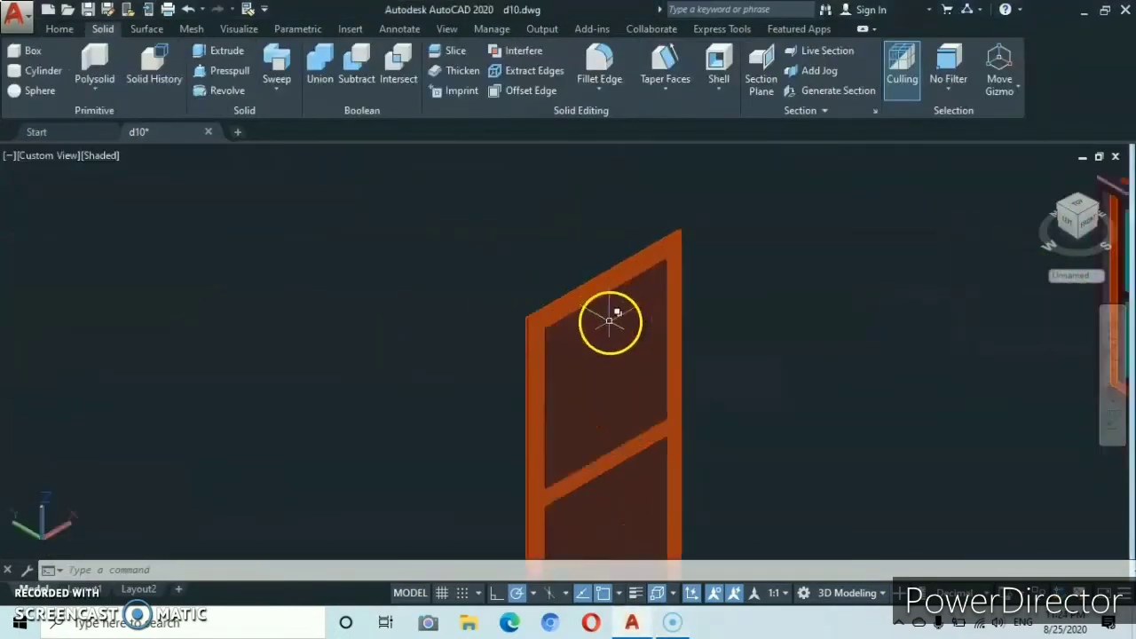
scroll(568, 360, "up", 3)
scroll(446, 231, "up", 3)
middle_click_drag(447, 231, 437, 425)
scroll(796, 233, "down", 3)
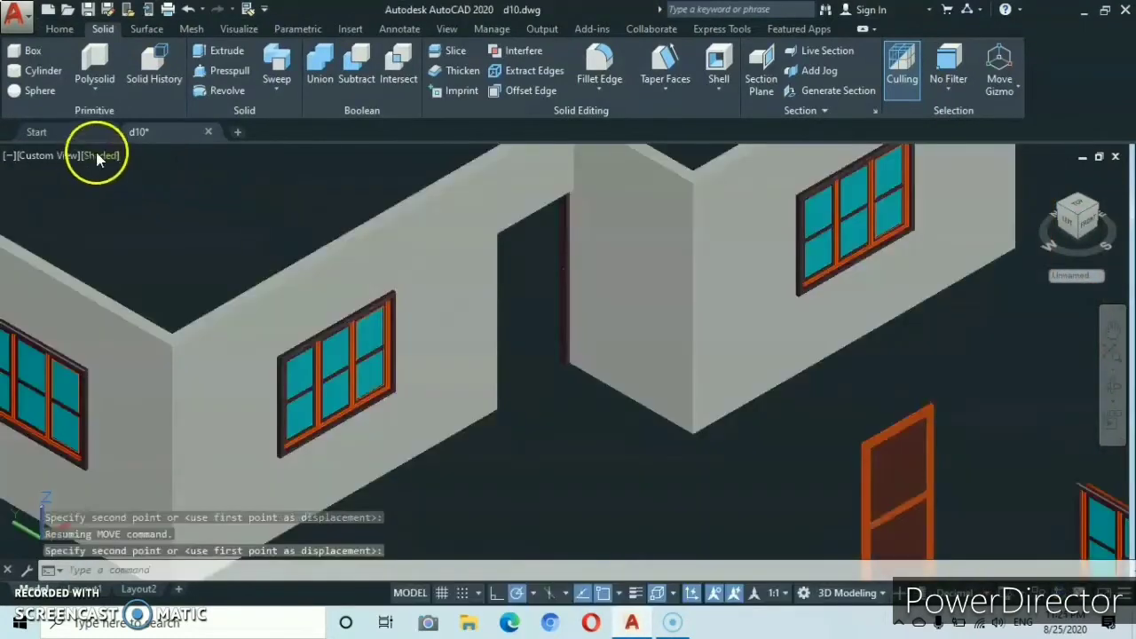
In 2D Wireframe style, move the complete door leaf from its upper-right back corner to the door frame's upper-right back corner.
left_click(98, 155)
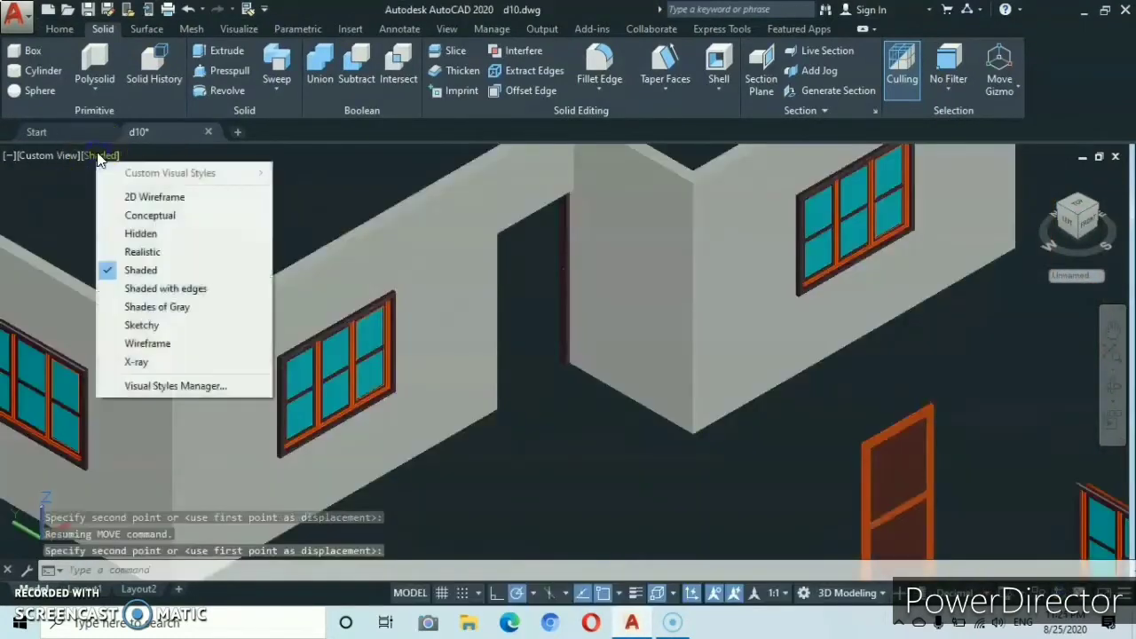
left_click(131, 199)
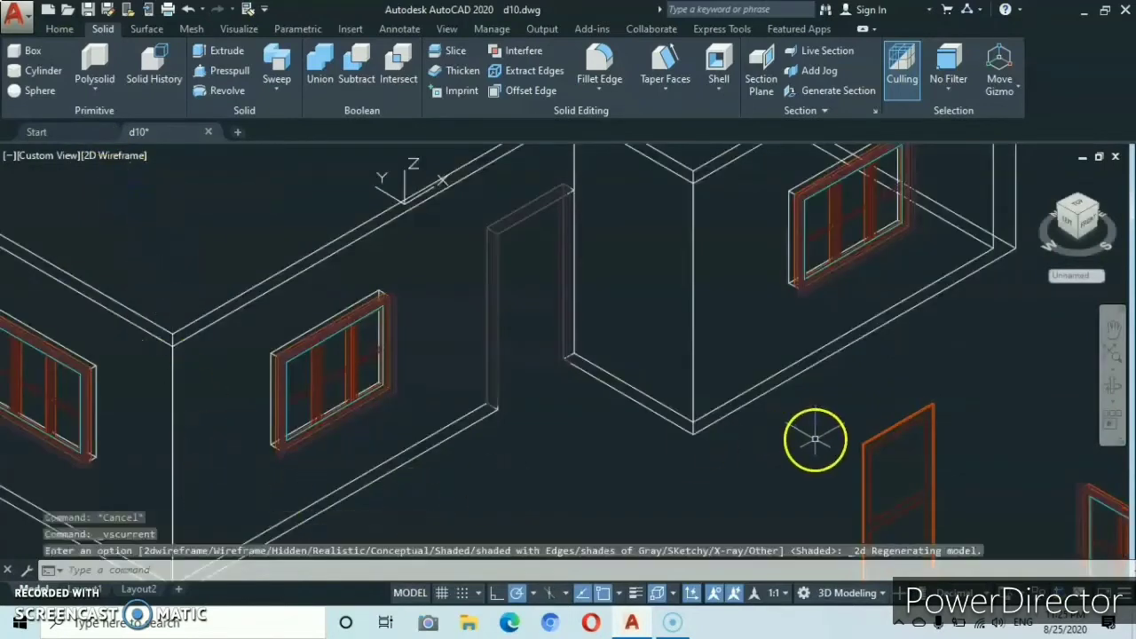
middle_click_drag(815, 439, 612, 287)
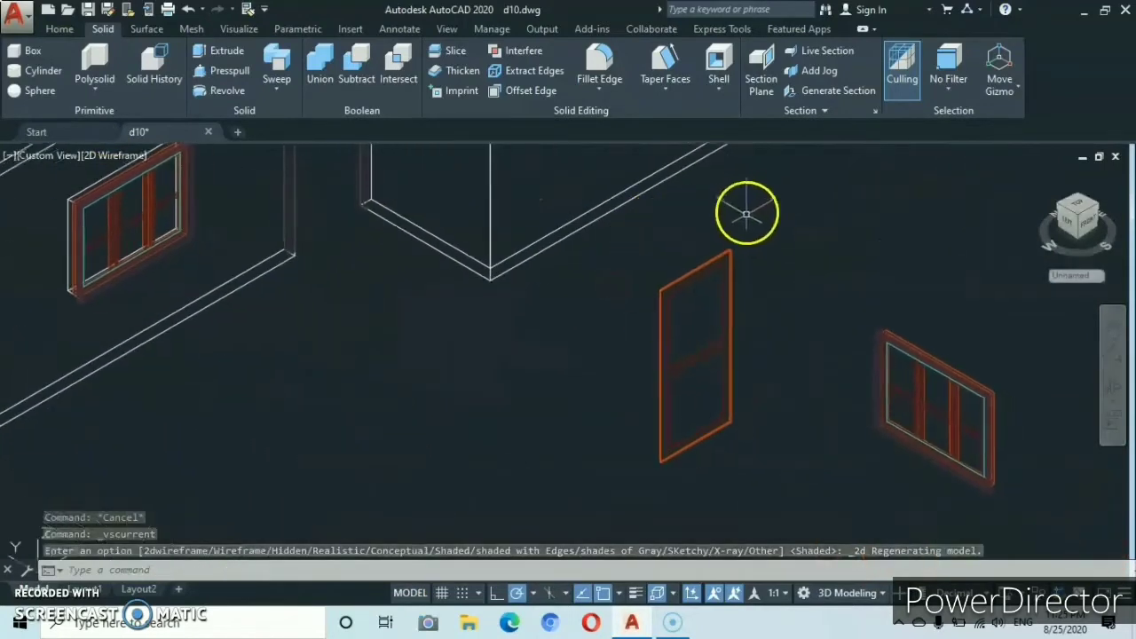
left_click(754, 229)
left_click(637, 480)
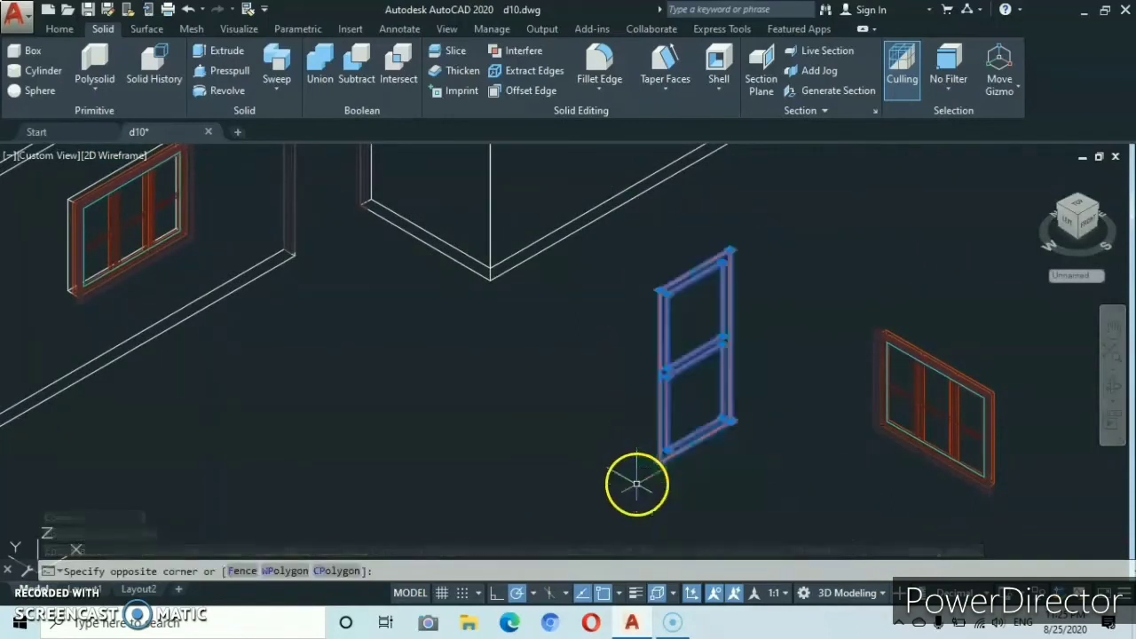
right_click(580, 451)
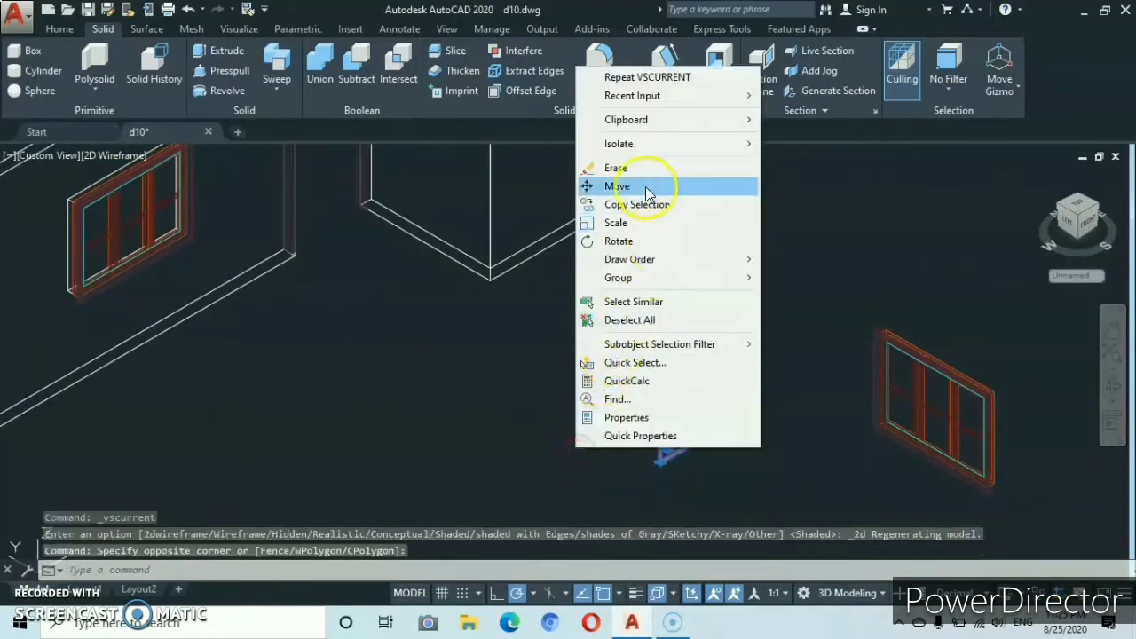
left_click(620, 189)
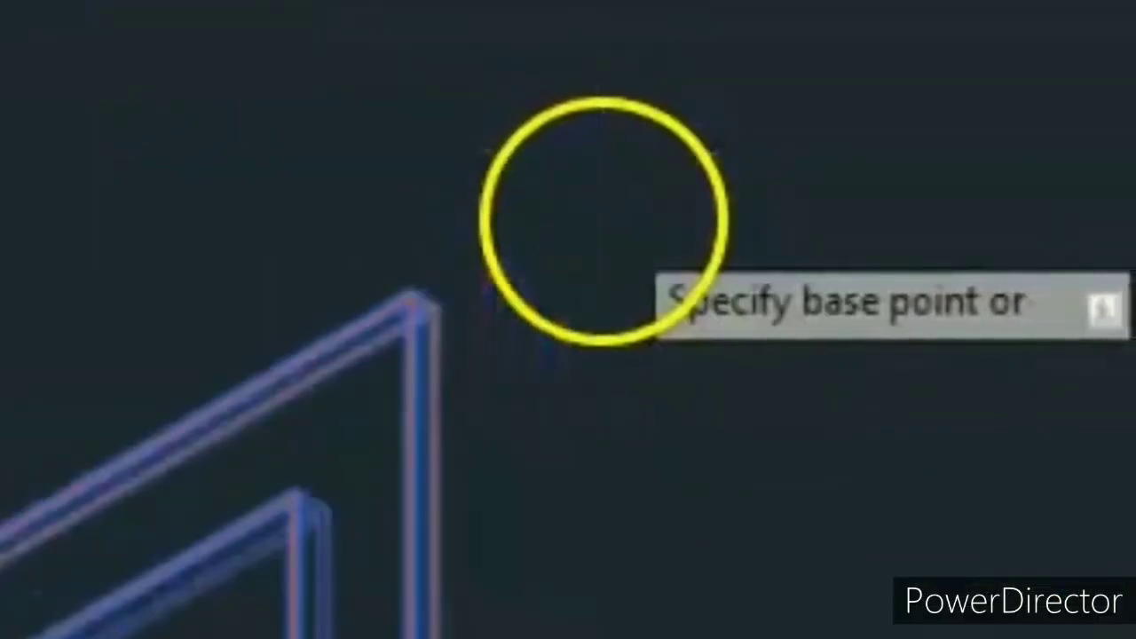
left_click(415, 303)
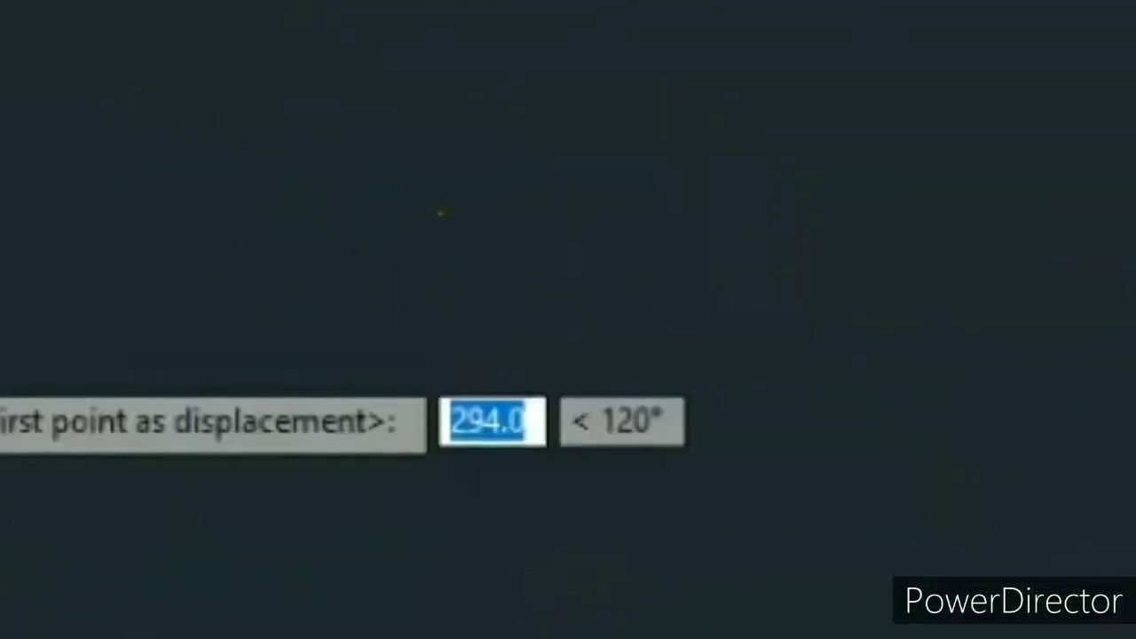
scroll(672, 529, "down", 5)
scroll(759, 524, "up", 6)
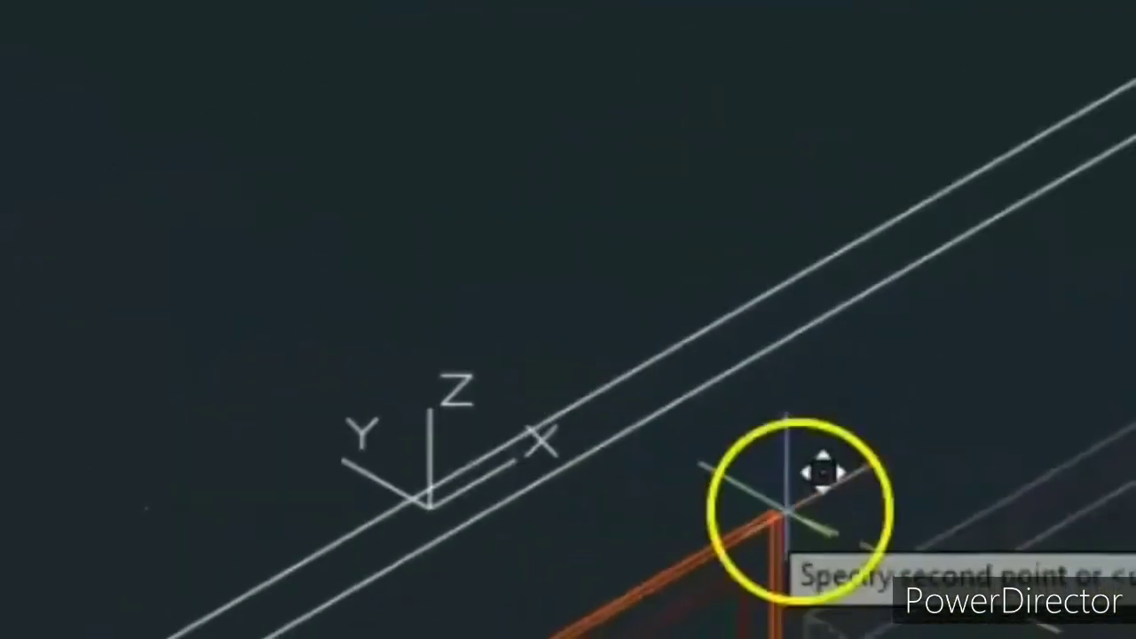
middle_click_drag(1108, 454, 508, 481)
scroll(424, 444, "up", 4)
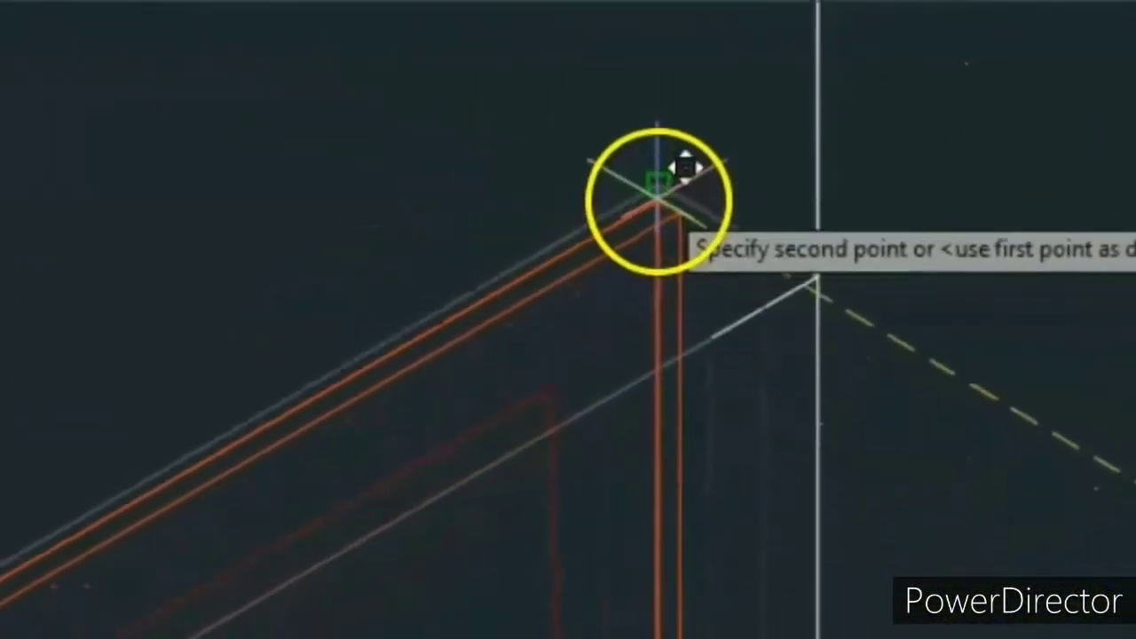
left_click(658, 196)
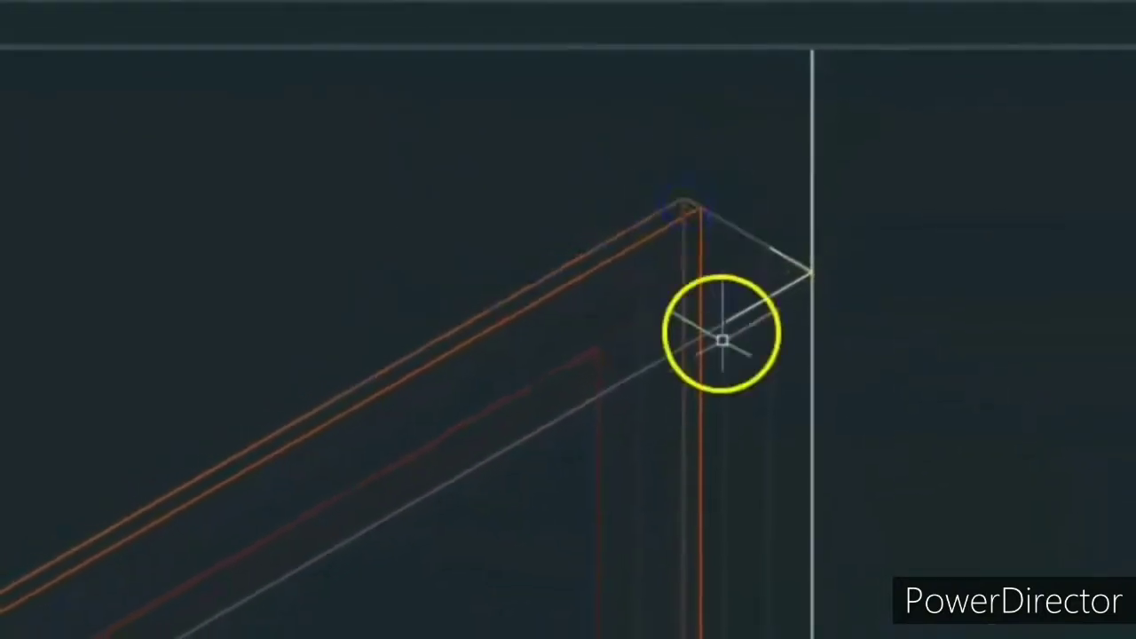
Set the visual style to Shaded and examine the whole house with its windows and fitted front door.
scroll(586, 414, "down", 7)
middle_click_drag(535, 539, 563, 321)
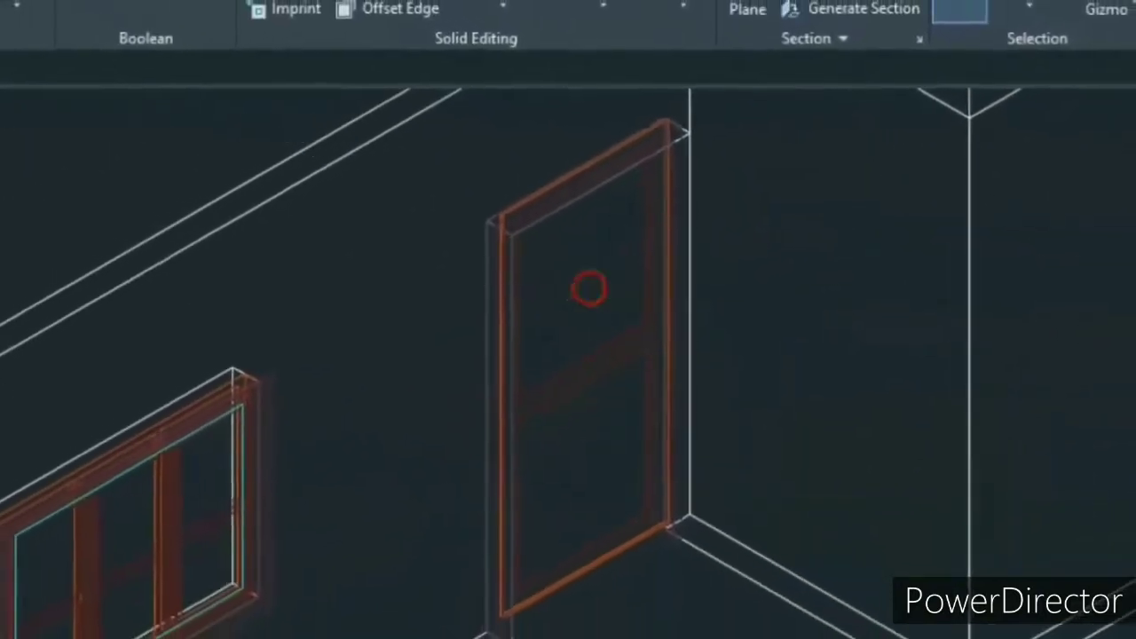
scroll(577, 320, "down", 6)
scroll(508, 442, "up", 3)
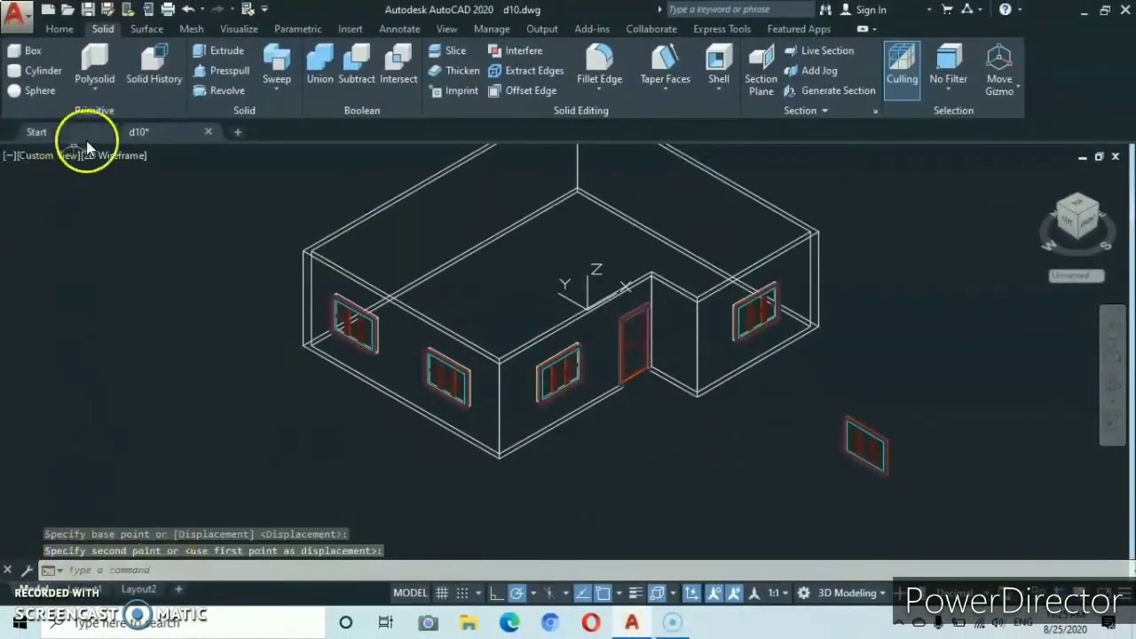
left_click(113, 157)
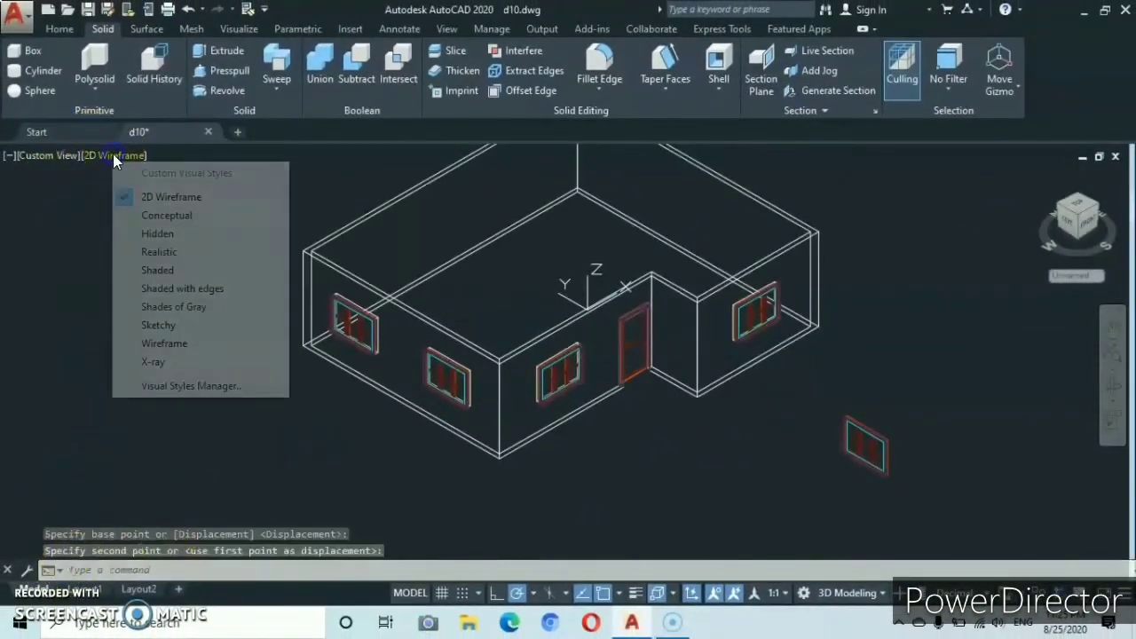
left_click(148, 270)
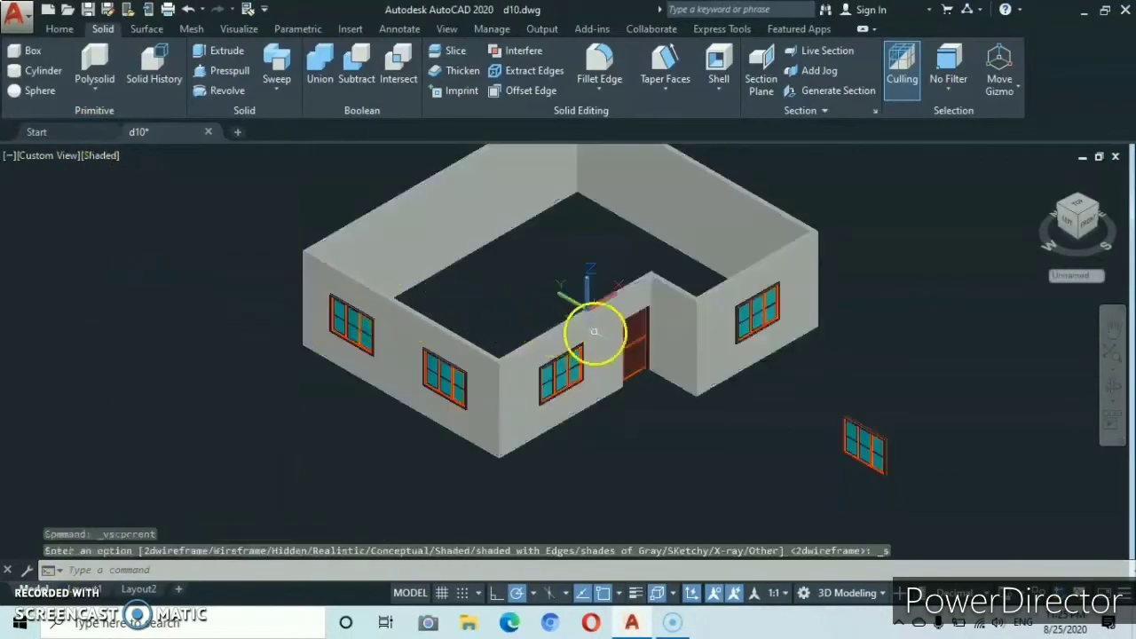
scroll(591, 332, "down", 2)
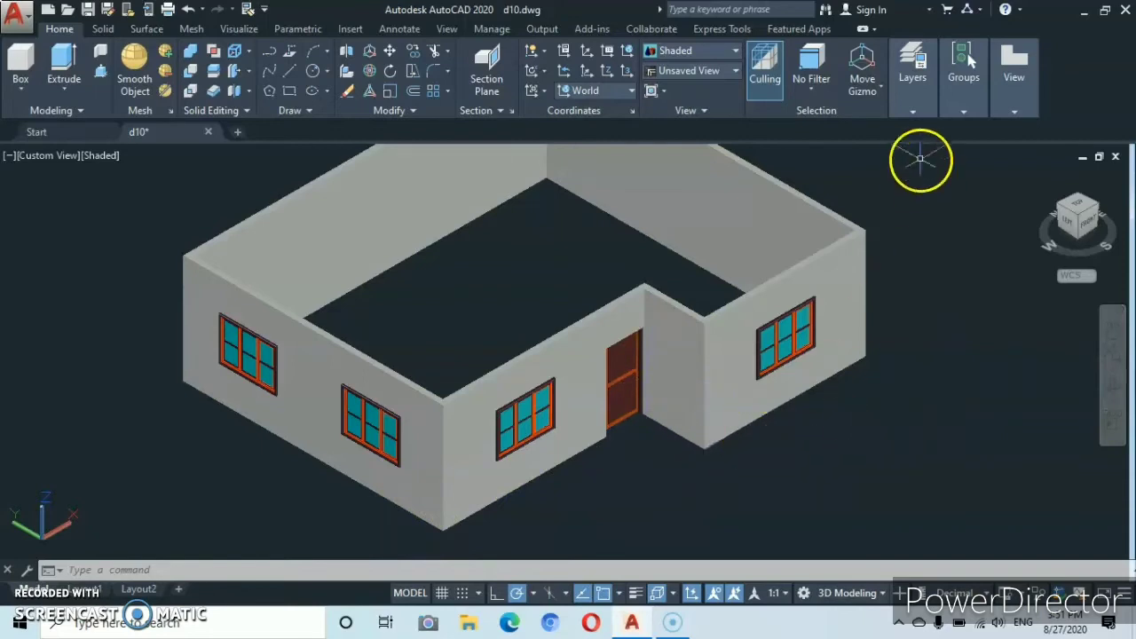
Make foundation the current layer and switch the visual style to 2D Wireframe.
left_click(914, 110)
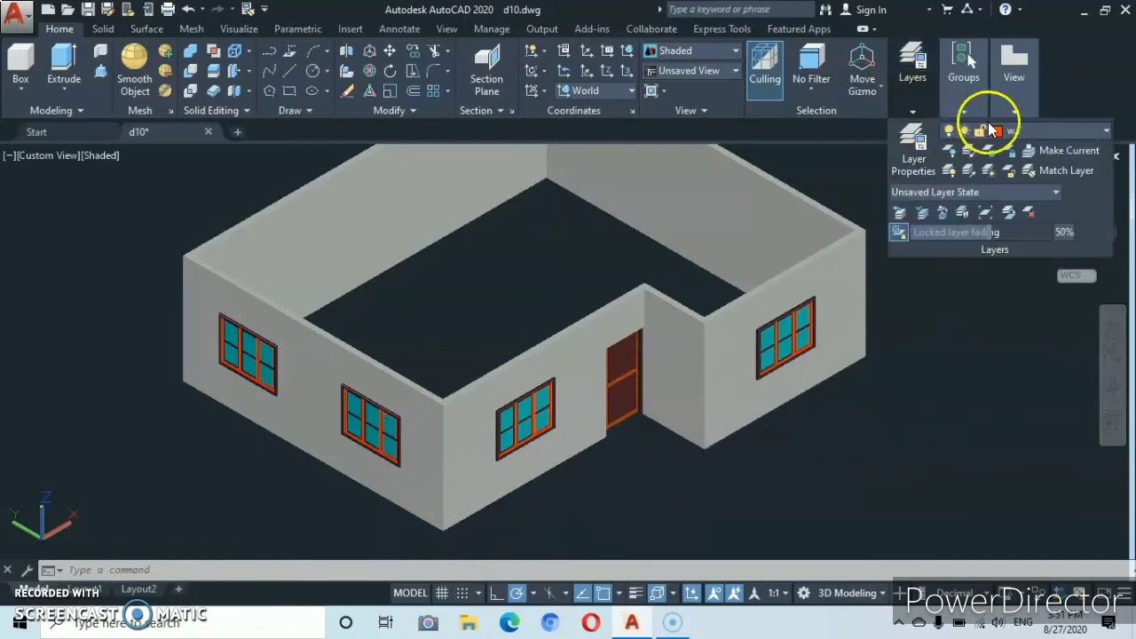
left_click(1106, 131)
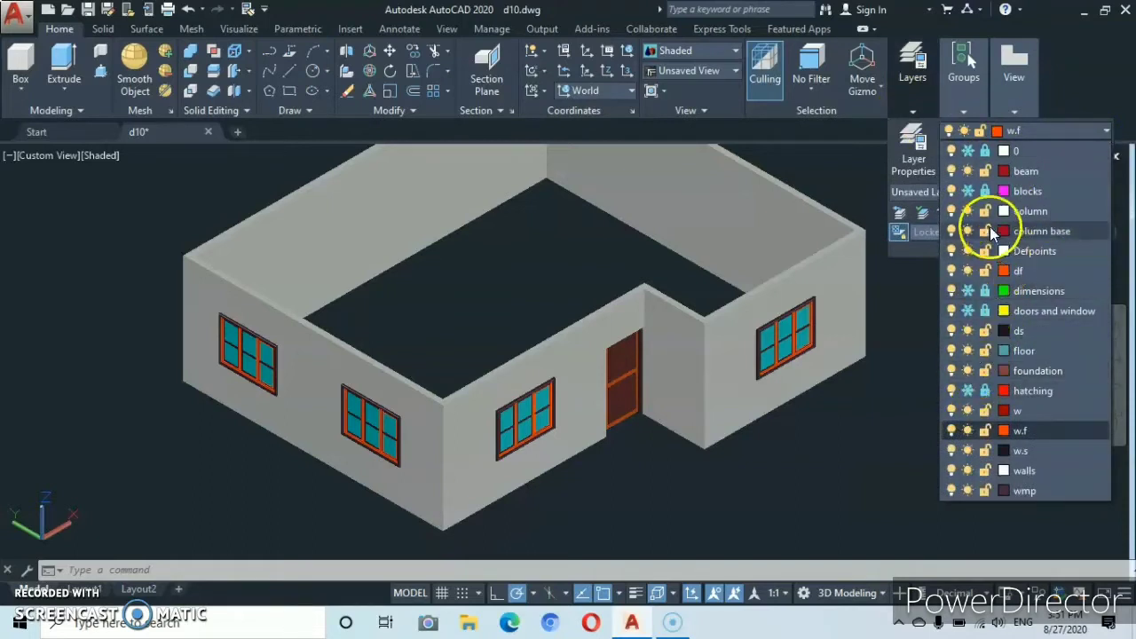
left_click(1026, 371)
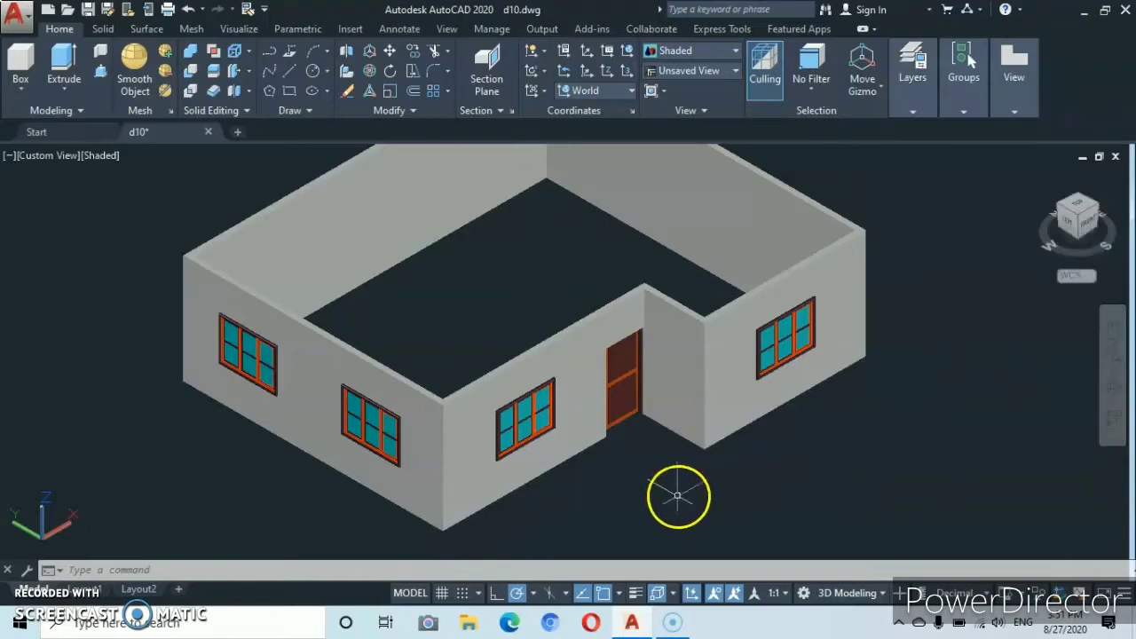
left_click(89, 156)
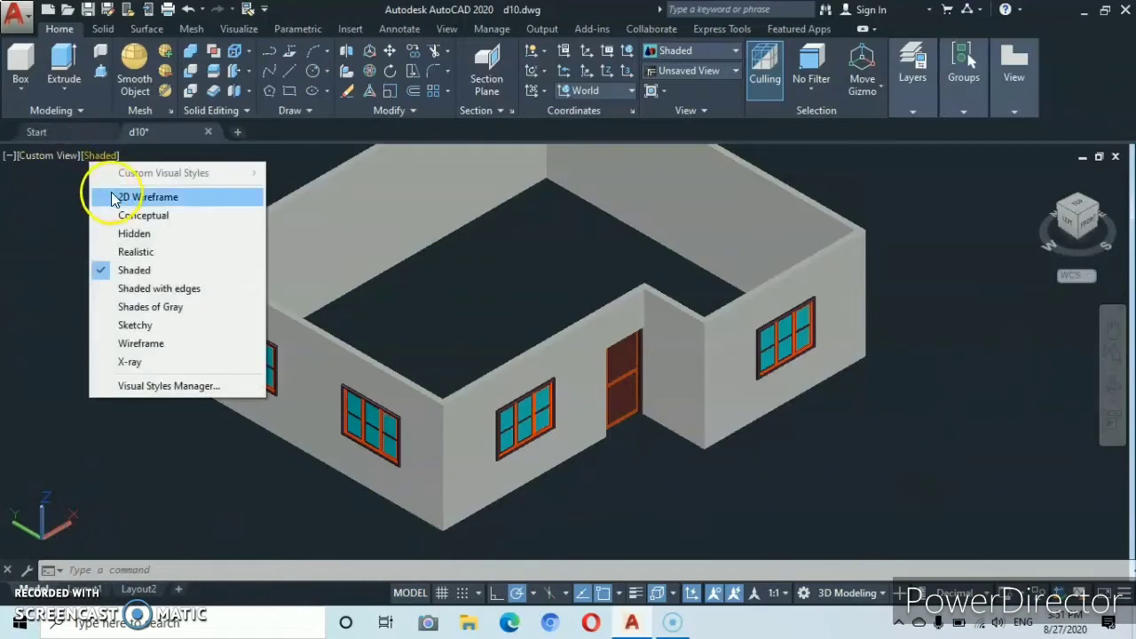
left_click(114, 199)
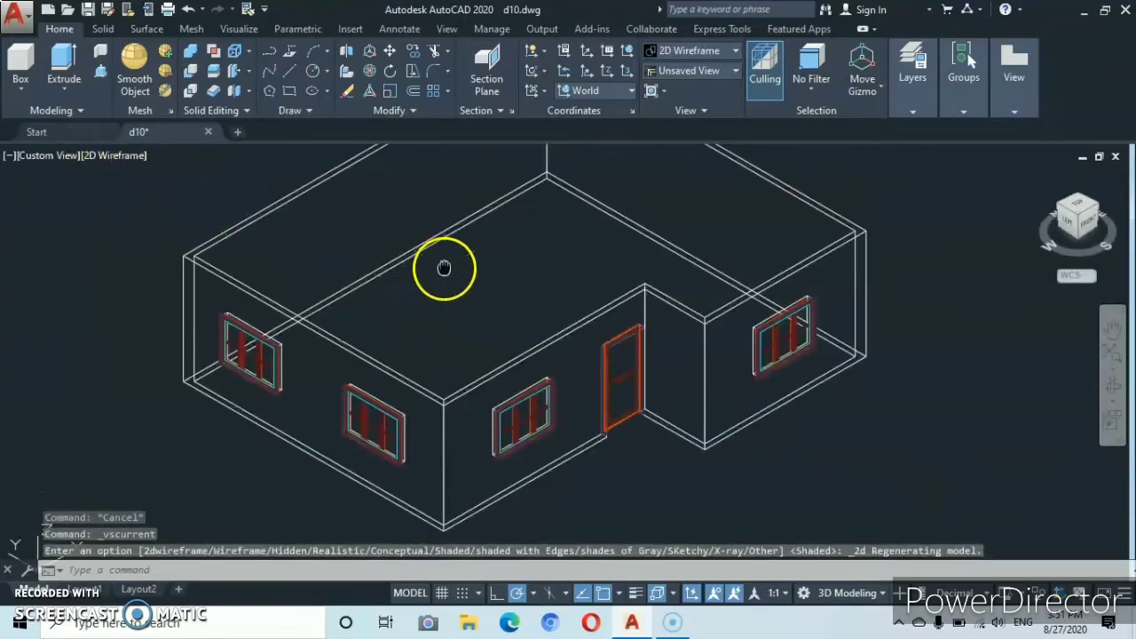
middle_click_drag(444, 268, 520, 287)
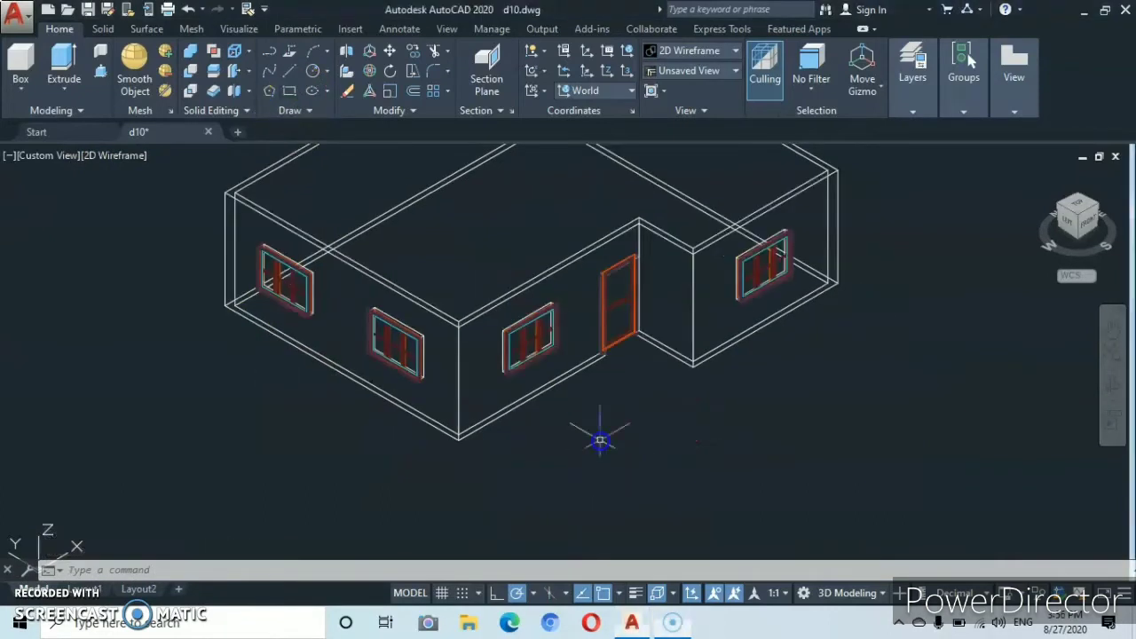
Start a polyline at the house's far-left outer base corner, through the front point aligned with the projecting right wall, to the far-right outer base corner.
left_click(270, 50)
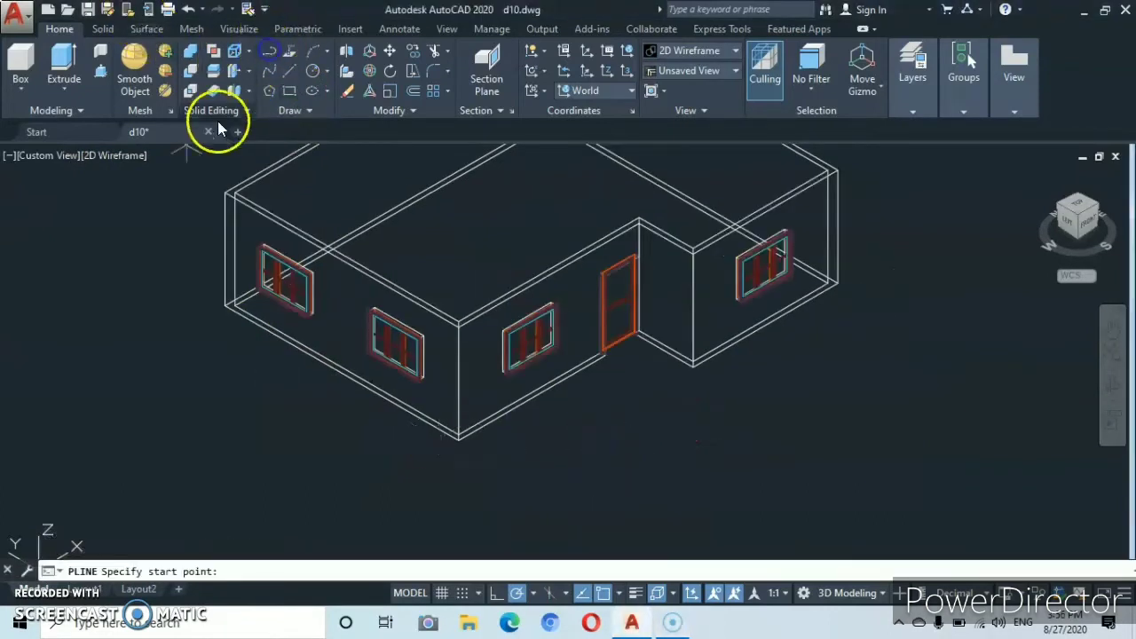
scroll(225, 304, "up", 3)
left_click(226, 302)
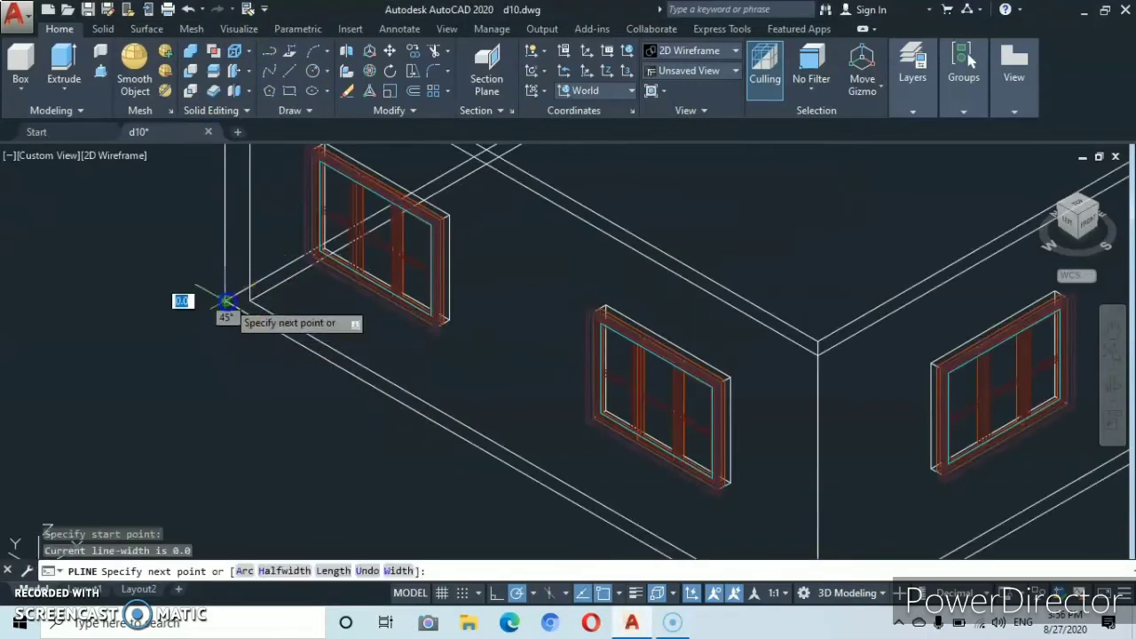
scroll(413, 414, "down", 2)
scroll(304, 350, "down", 2)
middle_click_drag(305, 349, 200, 297)
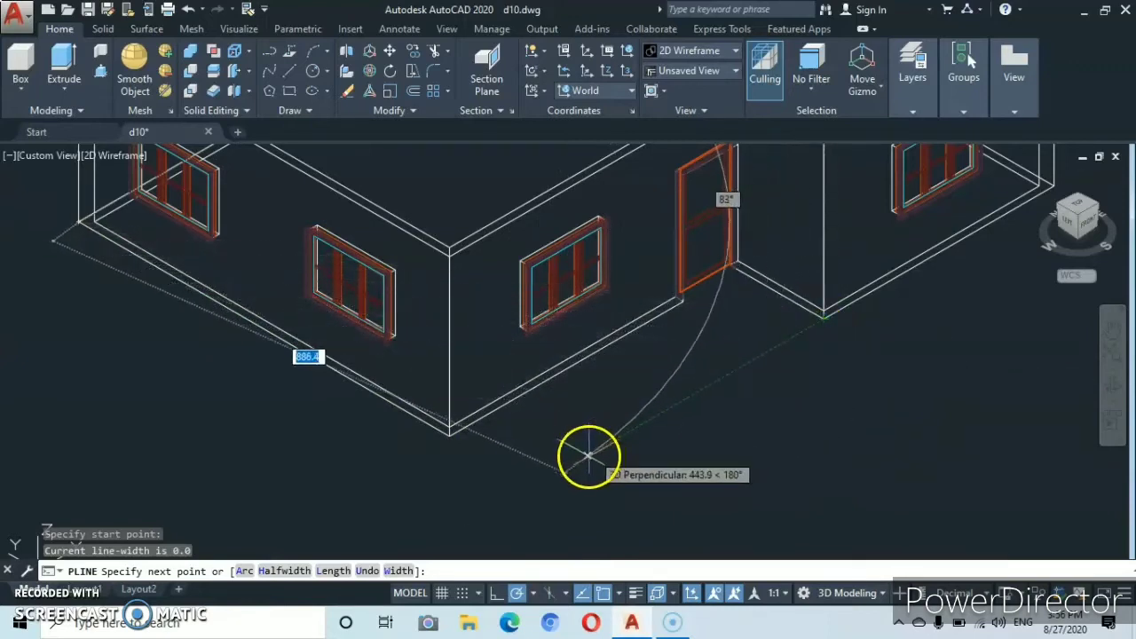
left_click(532, 485)
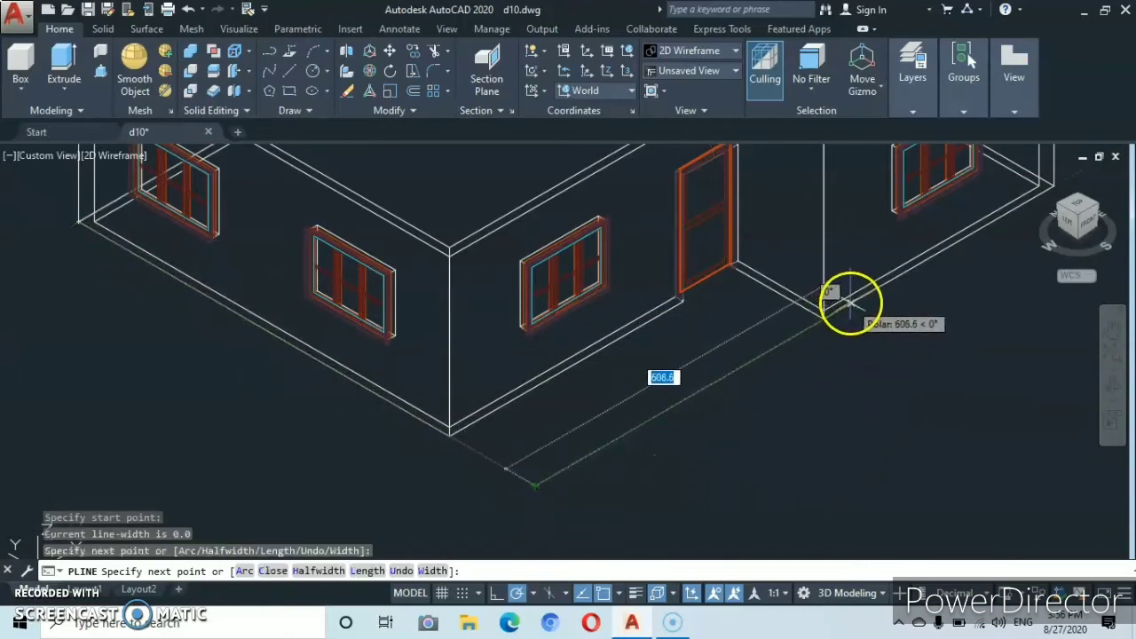
mouse_move(870, 290)
middle_mouse_down()
mouse_move(734, 363)
mouse_move(507, 456)
middle_mouse_up()
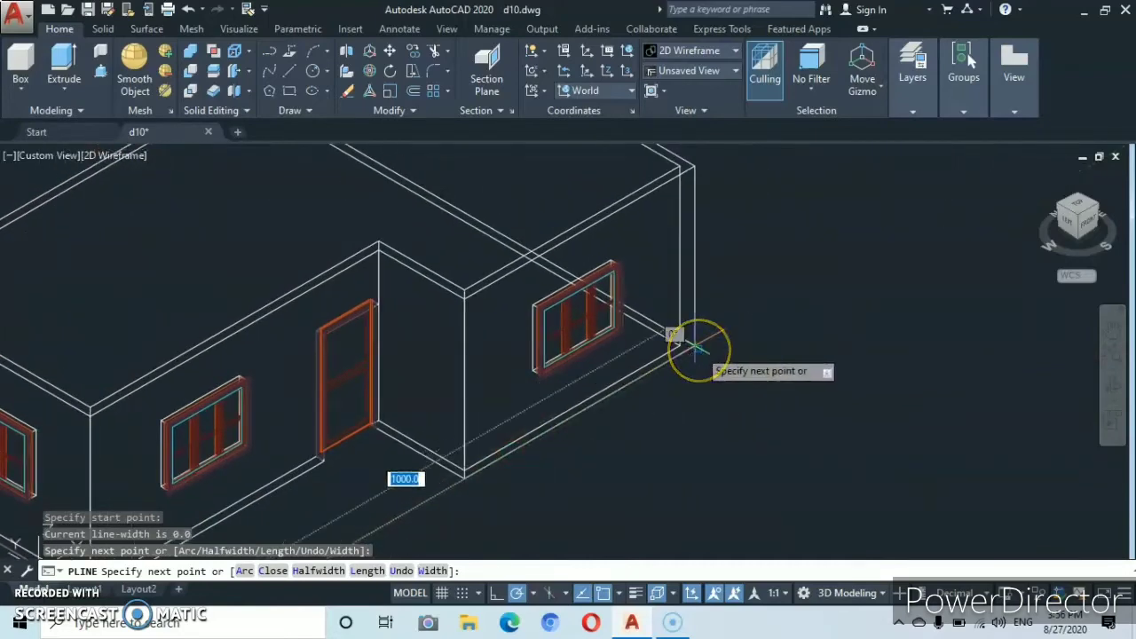
scroll(697, 351, "up", 4)
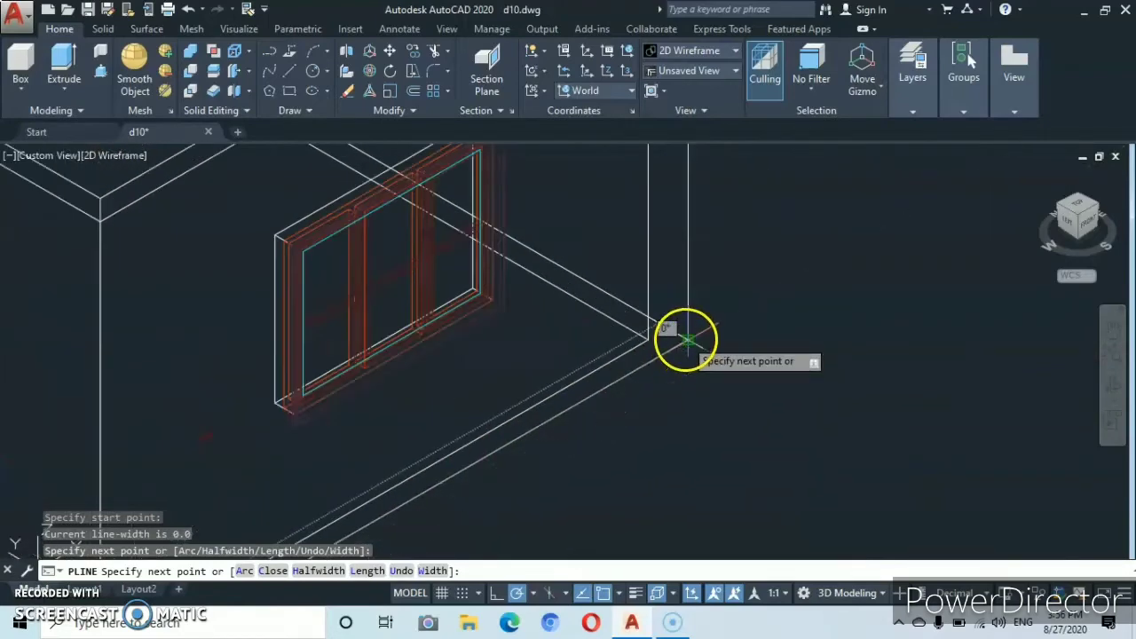
left_click(688, 340)
Continue the base polyline to the house's rear outer corner and close it into a rectangle.
scroll(166, 184, "down", 5)
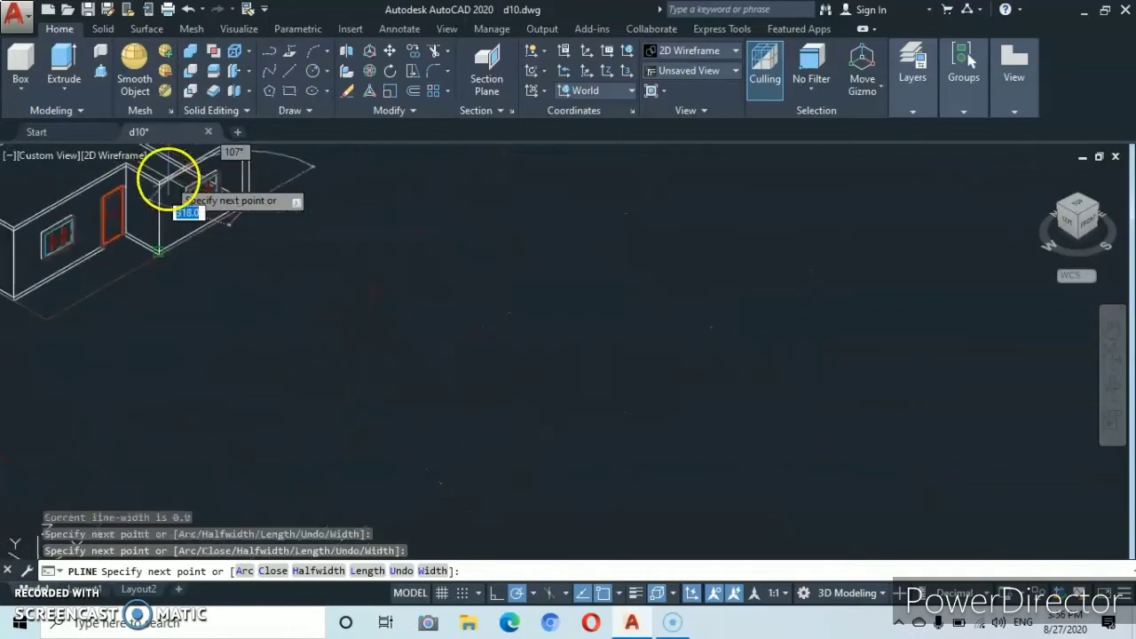
middle_click_drag(169, 180, 805, 503)
scroll(762, 441, "up", 2)
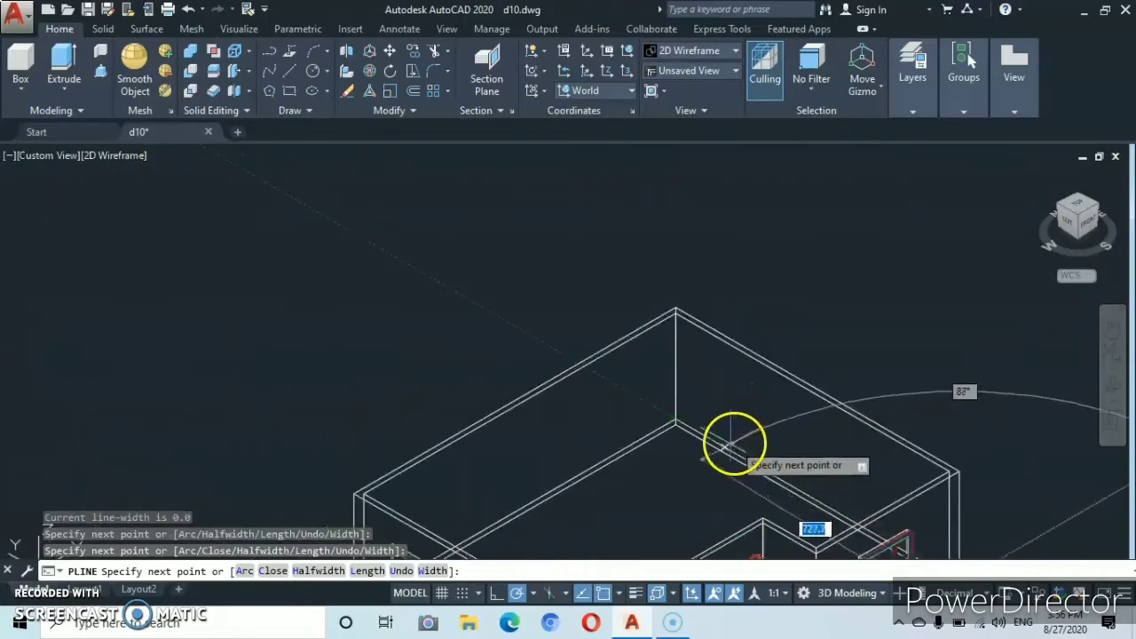
scroll(730, 443, "up", 5)
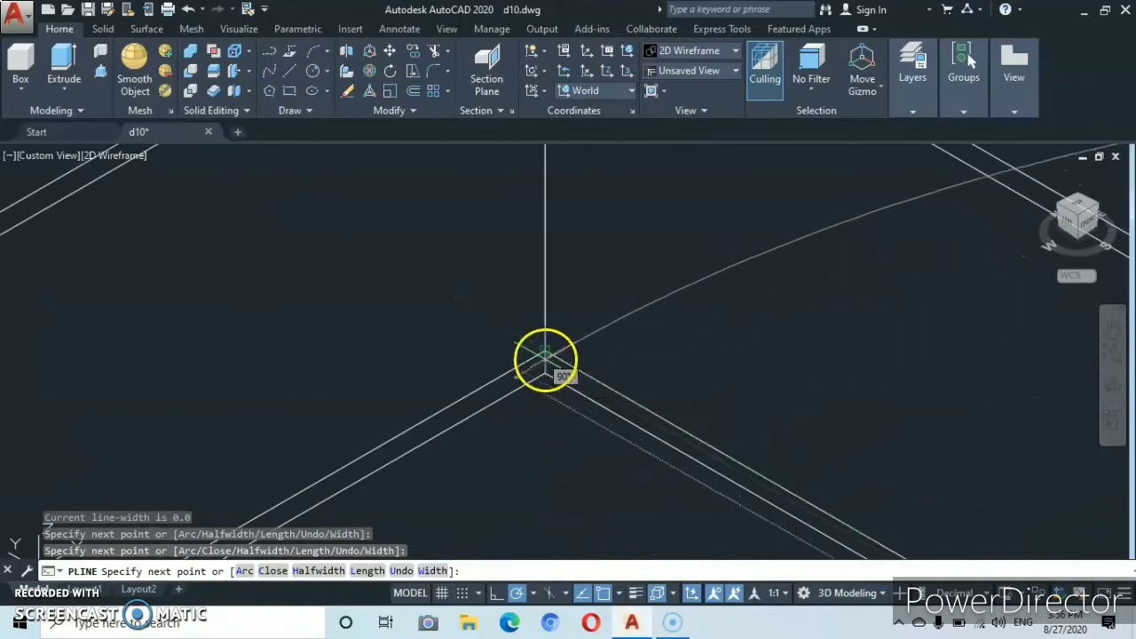
scroll(545, 353, "down", 5)
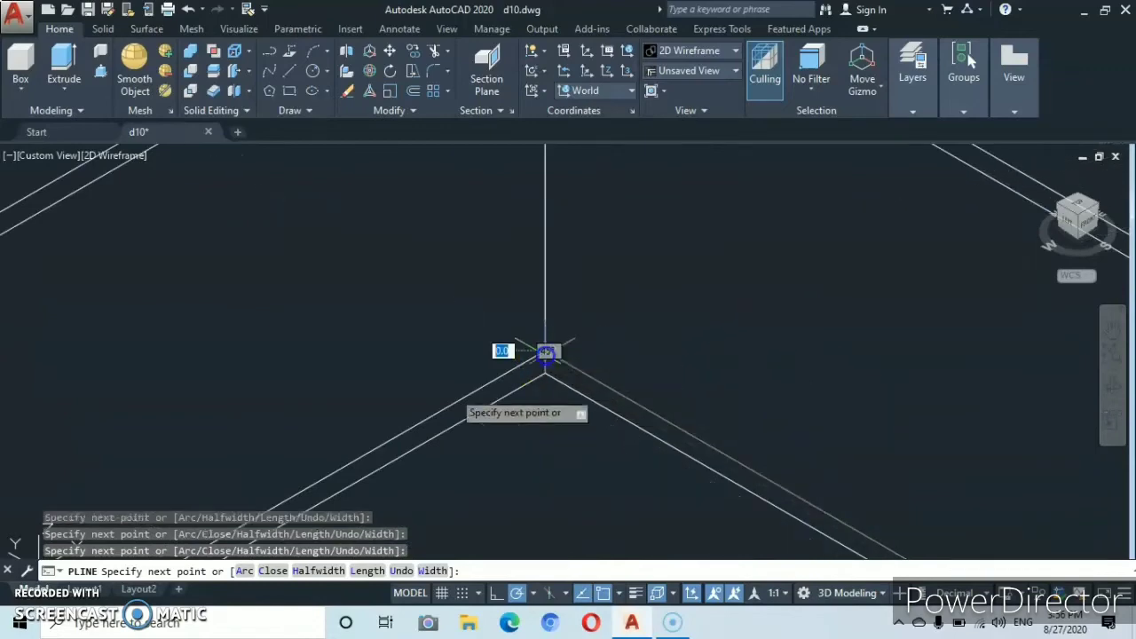
middle_click_drag(419, 426, 587, 116)
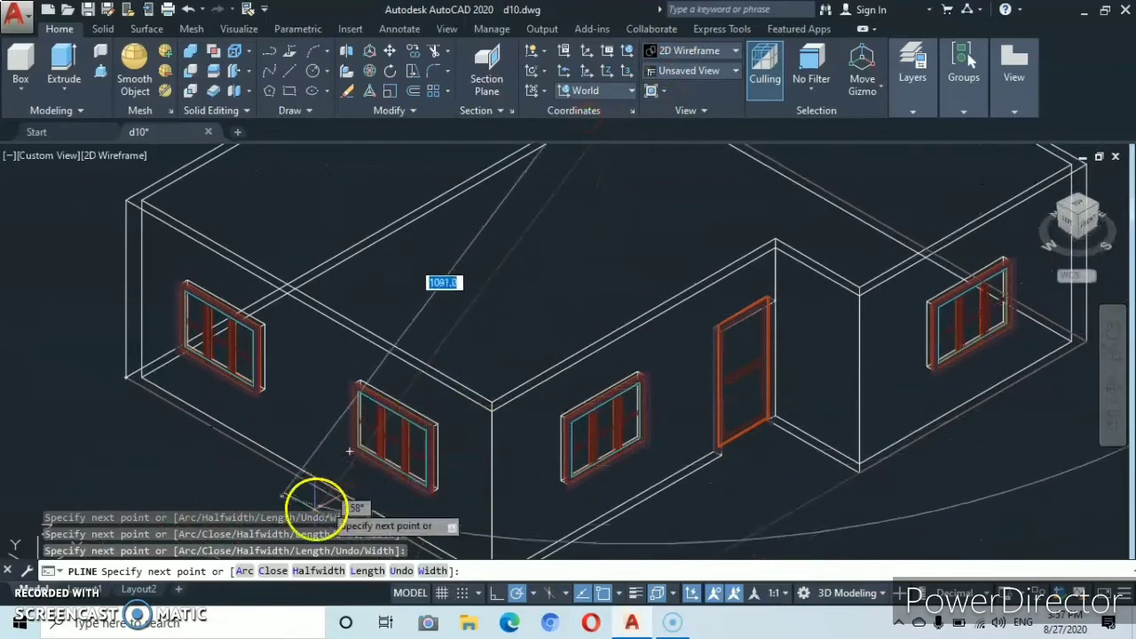
left_click(271, 573)
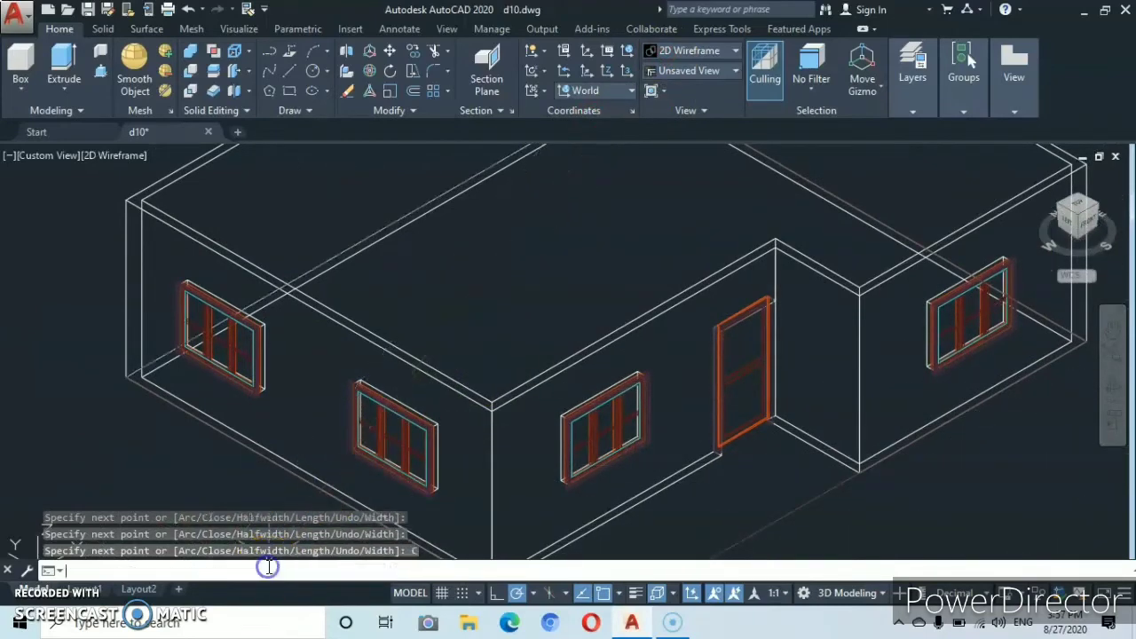
Offset the rectangular base outline outward by a distance of 10.
scroll(662, 370, "down", 4)
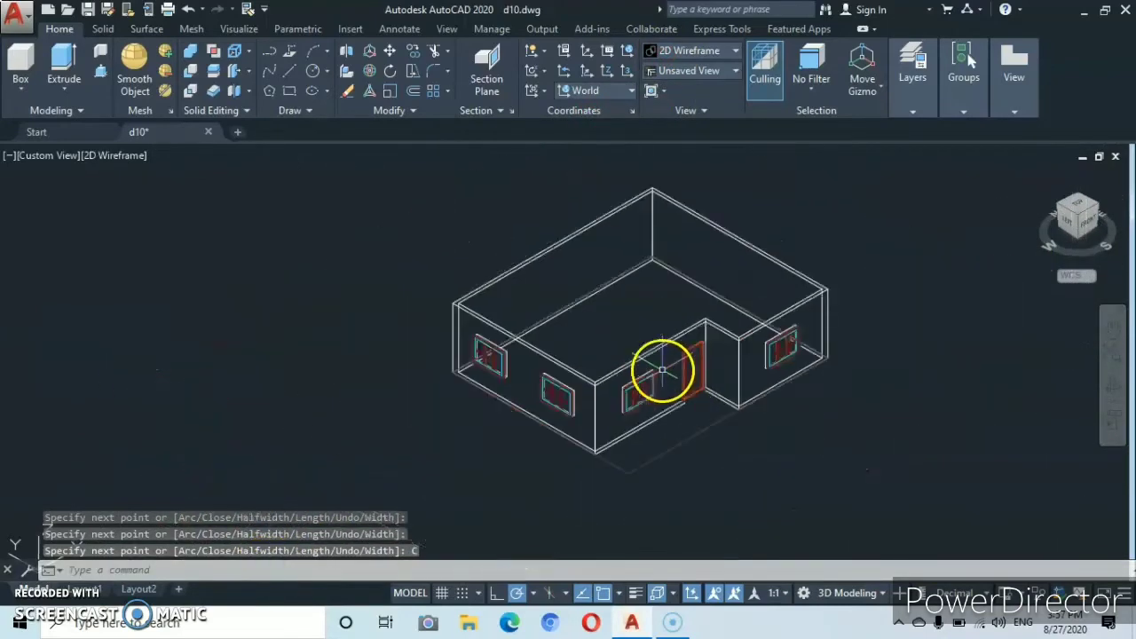
middle_click_drag(682, 388, 643, 360)
scroll(538, 356, "up", 2)
scroll(537, 356, "up", 2)
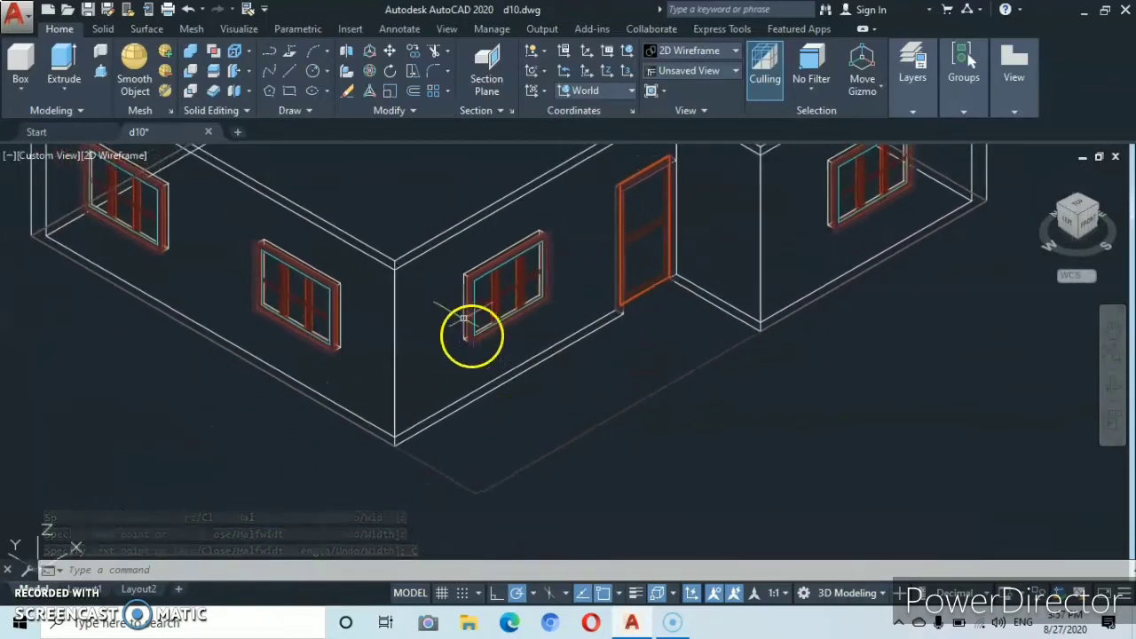
left_click(414, 90)
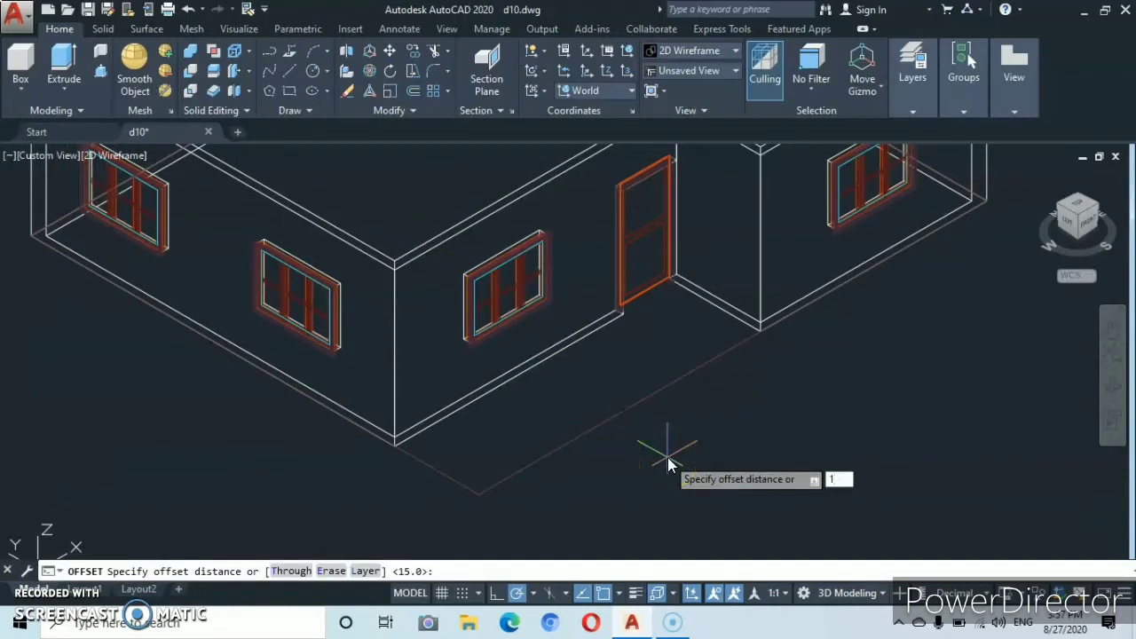
key("Return")
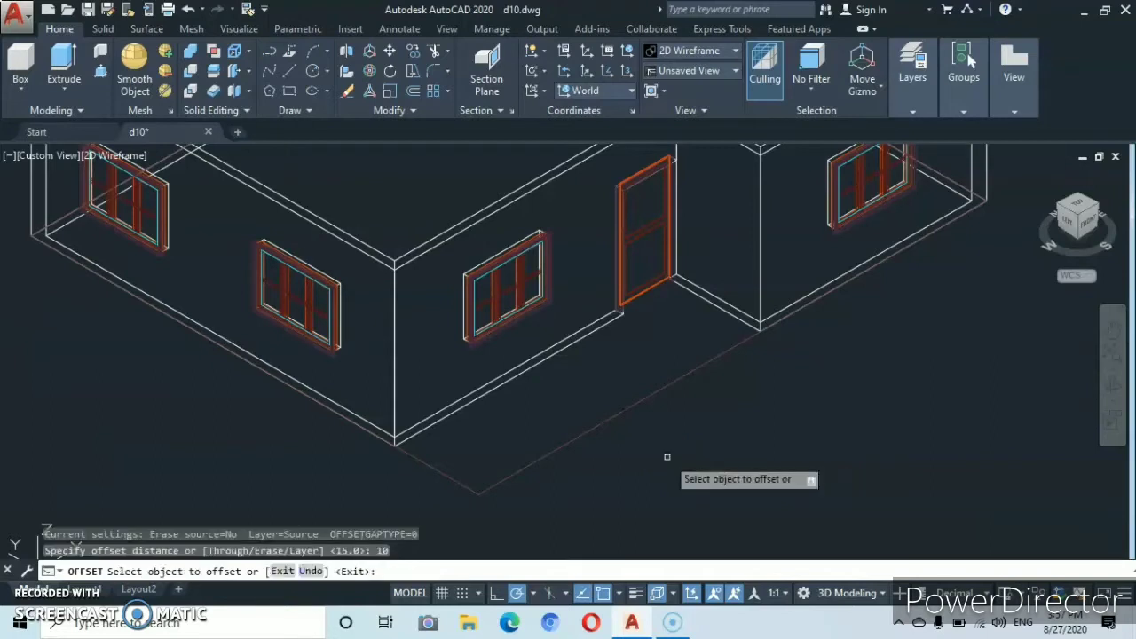
left_click(579, 434)
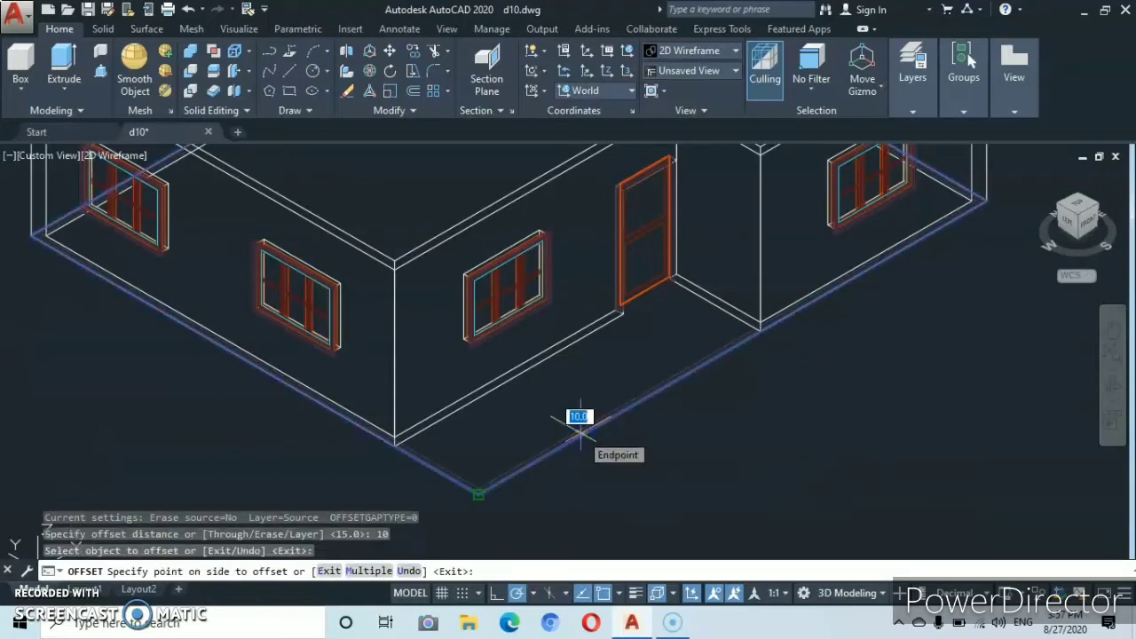
left_click(630, 458)
left_click(670, 459)
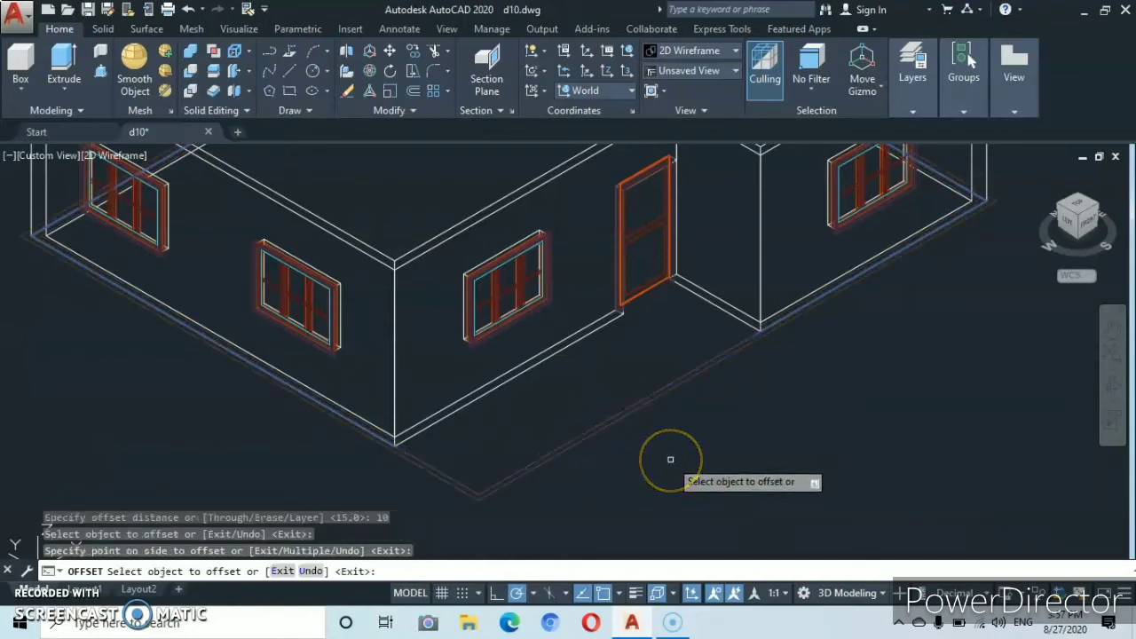
key("Escape")
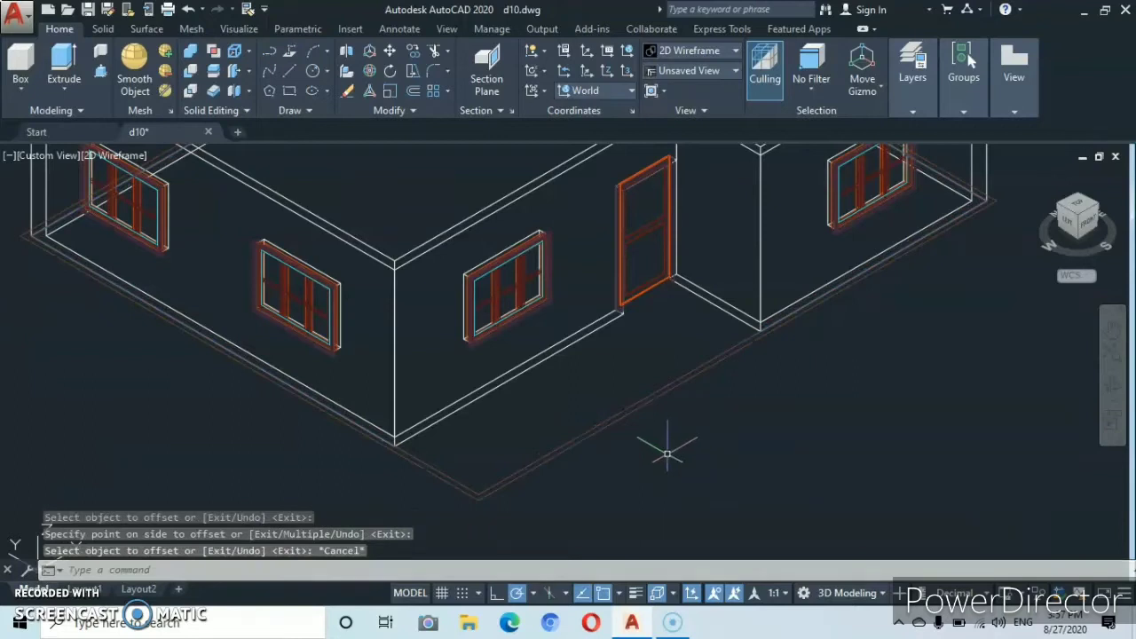
Extrude the outer offset base outline downward by 30 to form the foundation slab.
scroll(665, 452, "up", 2)
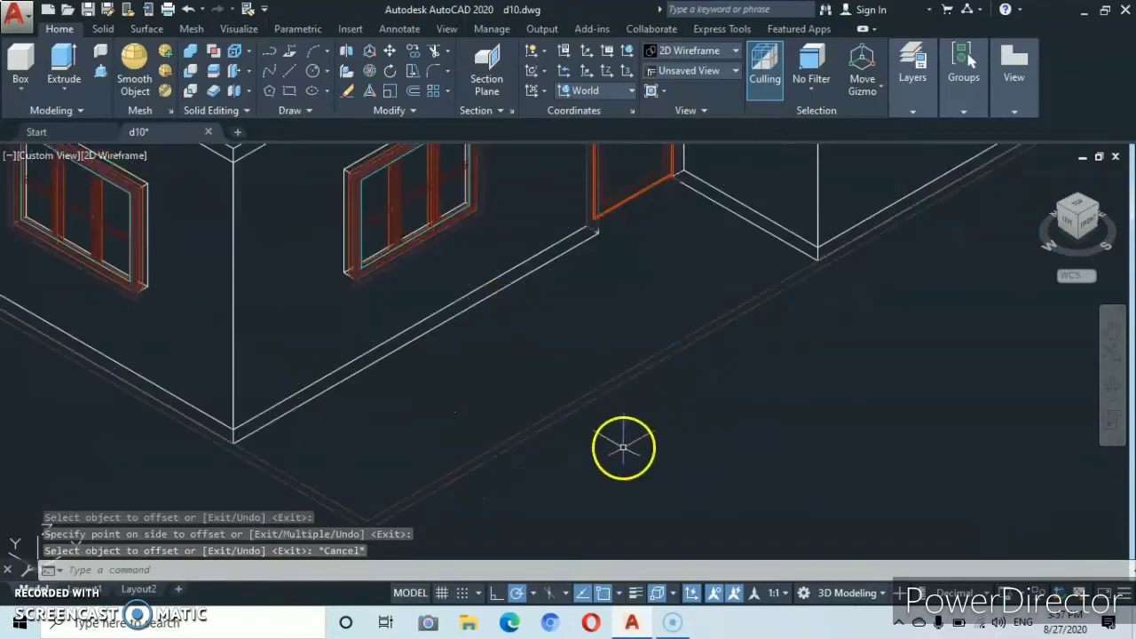
middle_click_drag(623, 449, 719, 414)
scroll(720, 415, "up", 2)
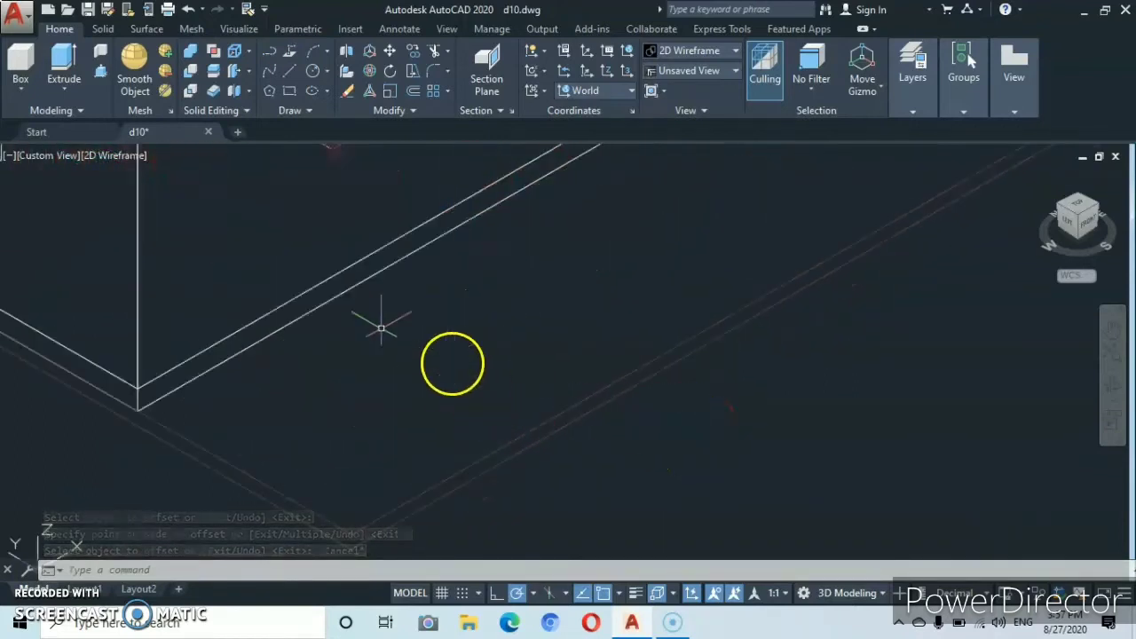
left_click(63, 64)
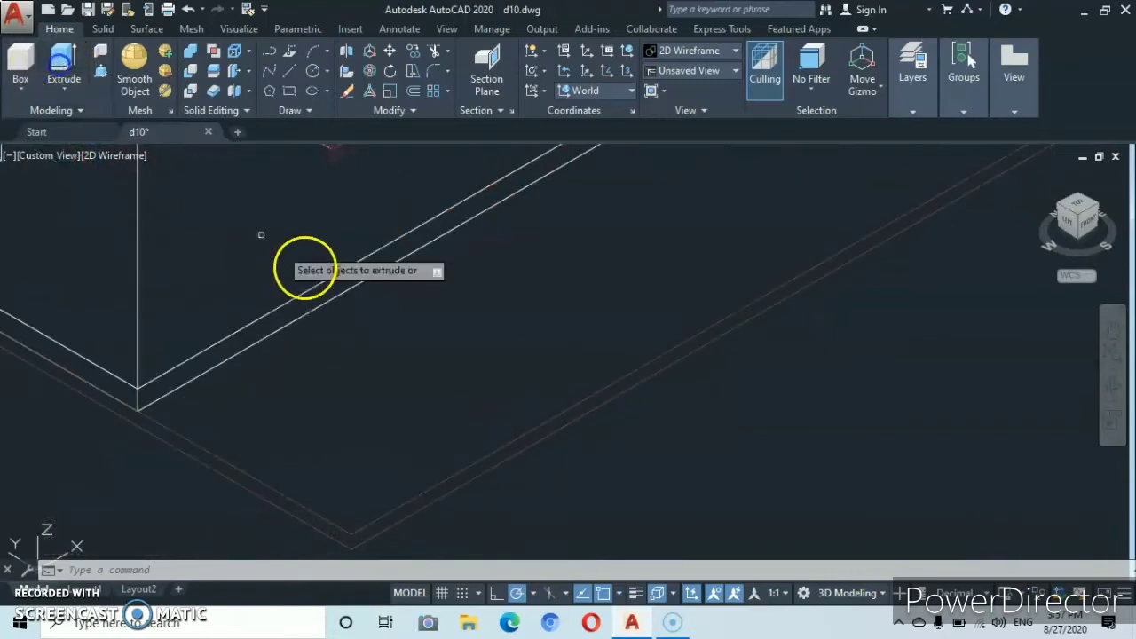
left_click(575, 418)
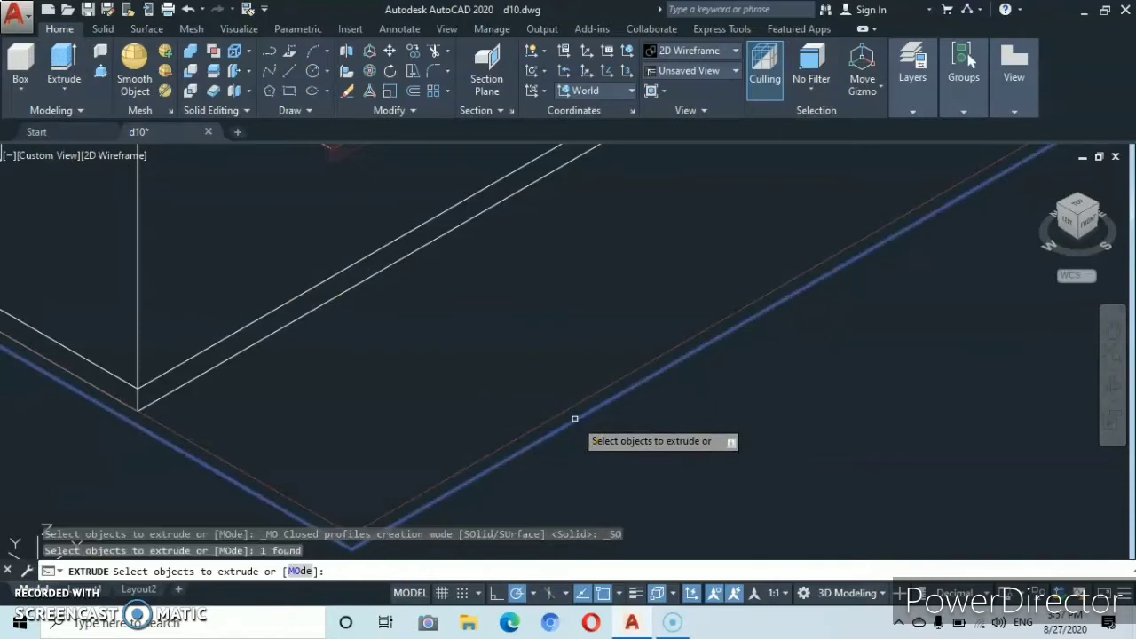
key("Return")
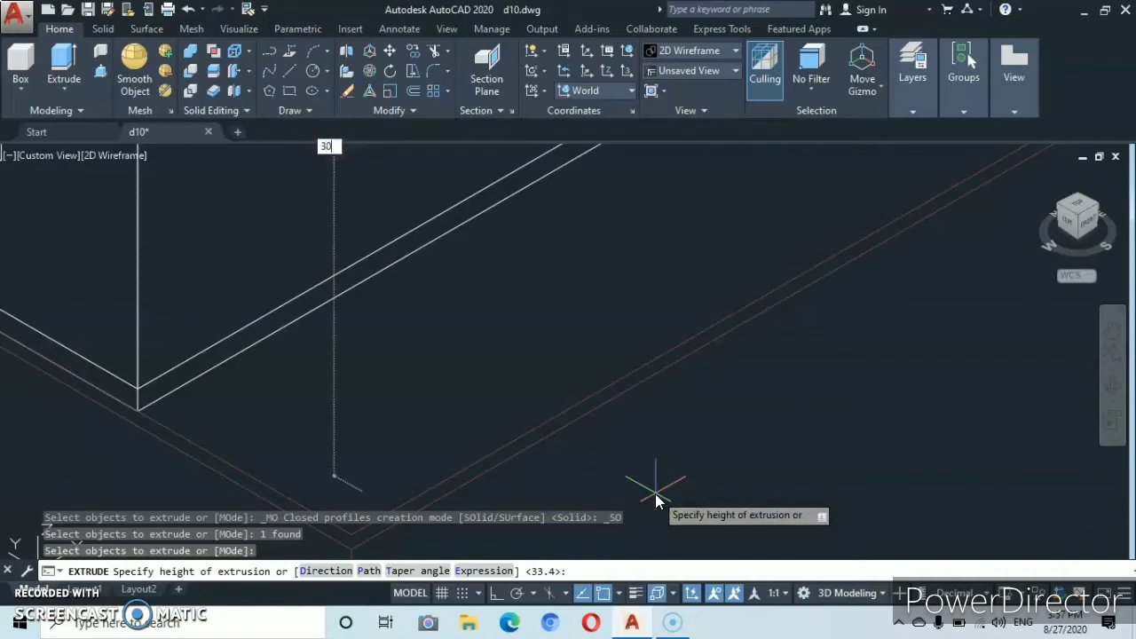
type("30")
key("Return")
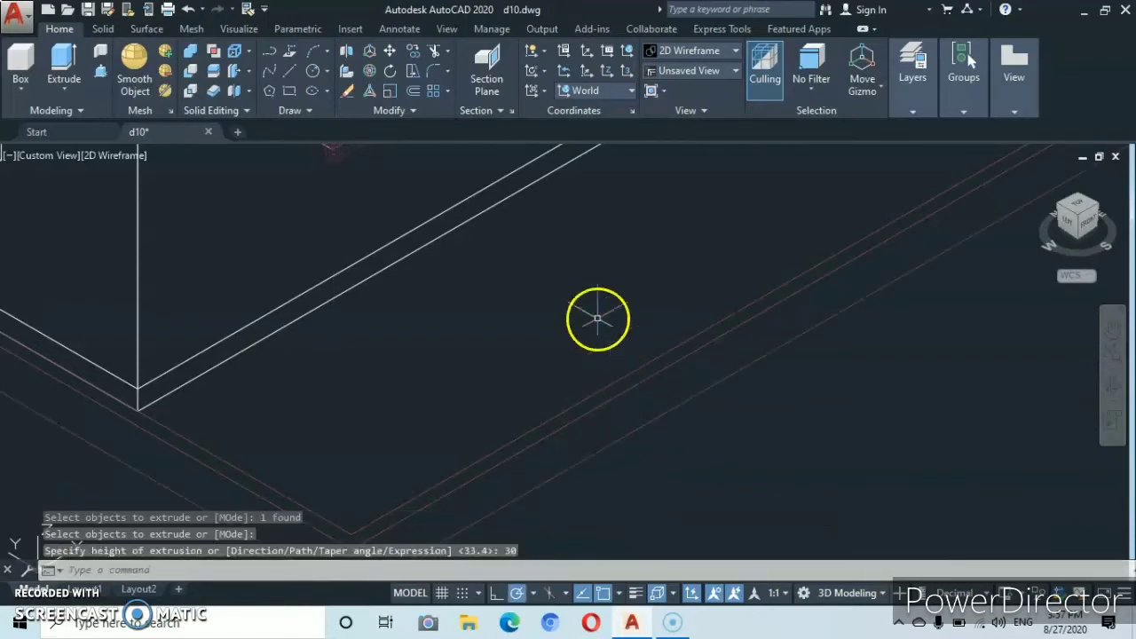
Switch the visual style to Shaded and examine the foundation around the porch and walls.
scroll(612, 347, "down", 2)
middle_click_drag(630, 373, 617, 338)
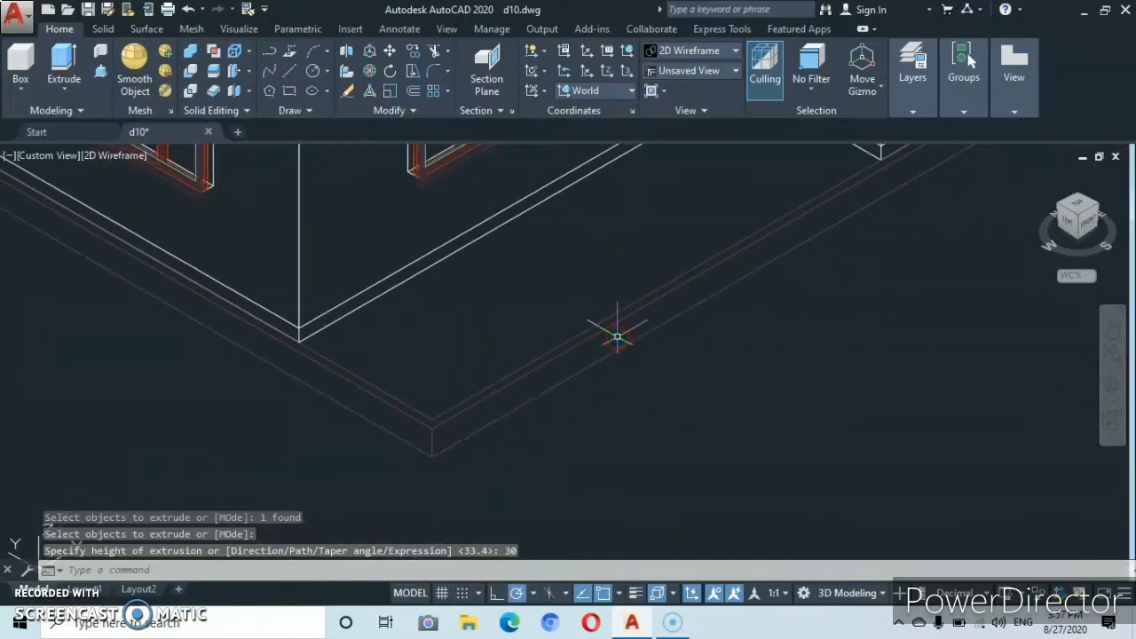
left_click(110, 156)
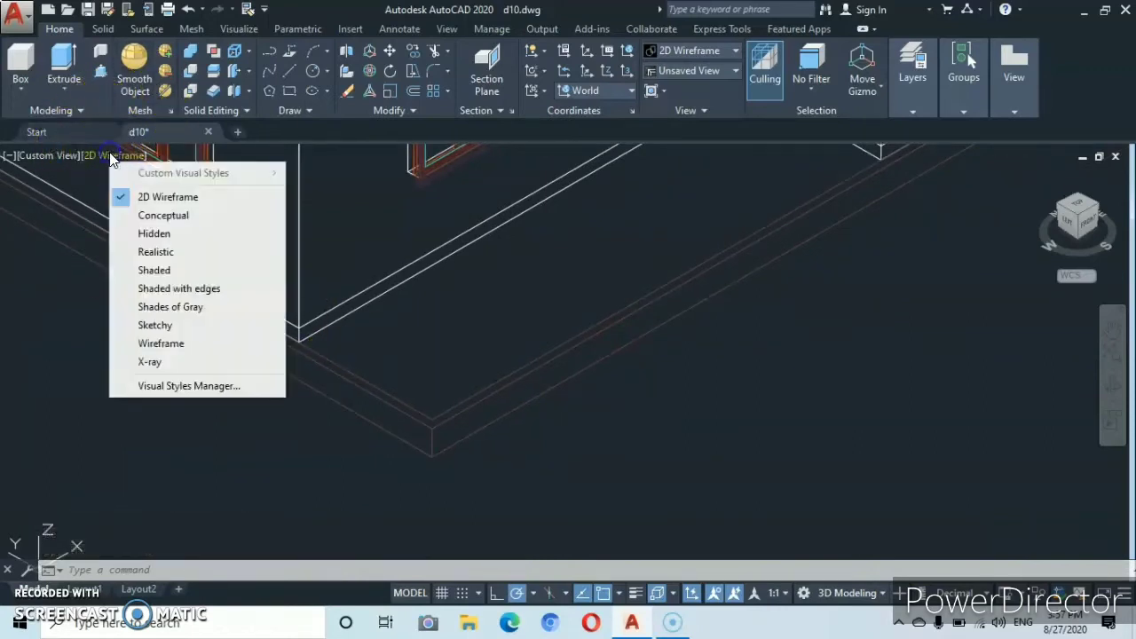
left_click(149, 271)
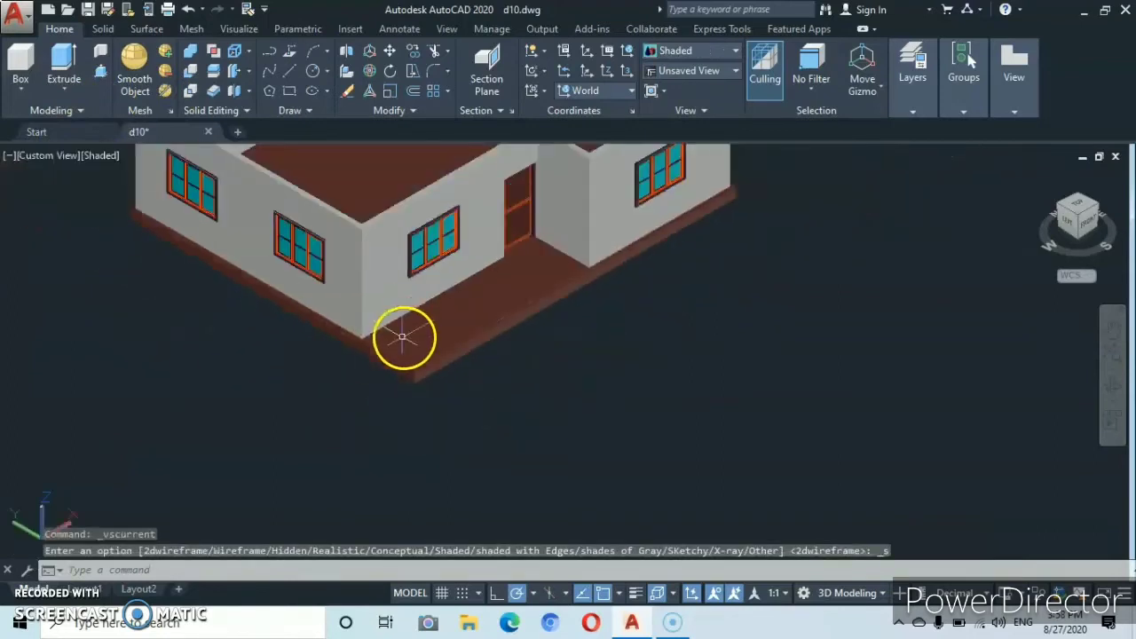
scroll(402, 337, "down", 3)
scroll(386, 386, "up", 6)
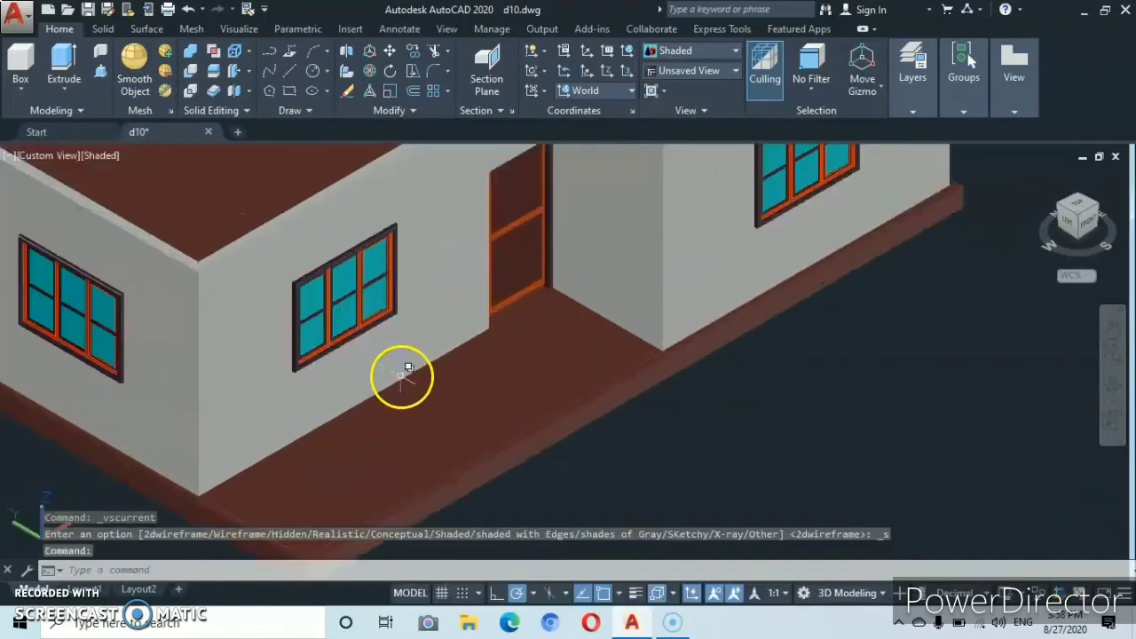
scroll(802, 449, "down", 5)
scroll(577, 481, "up", 3)
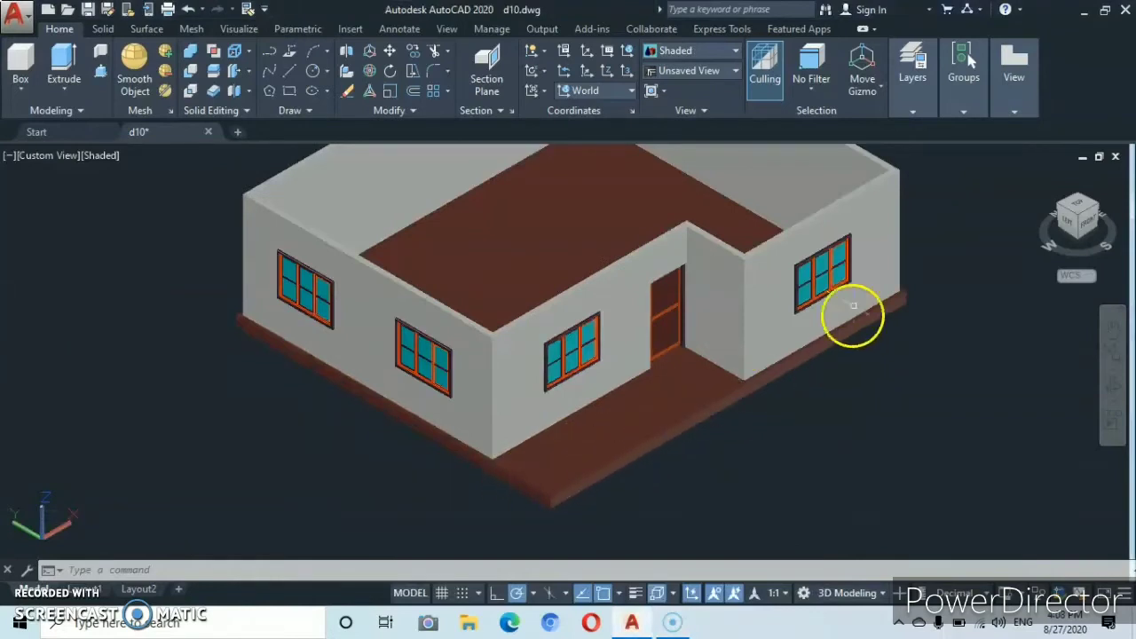
Make column base the current layer and switch the visual style to 2D Wireframe.
left_click(914, 112)
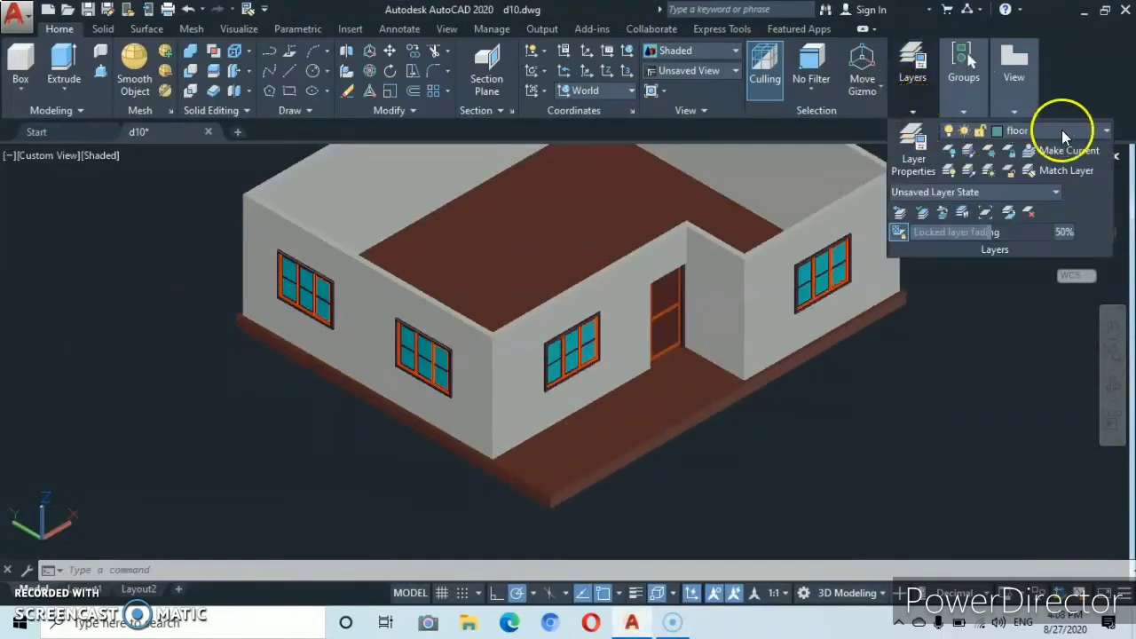
left_click(1105, 132)
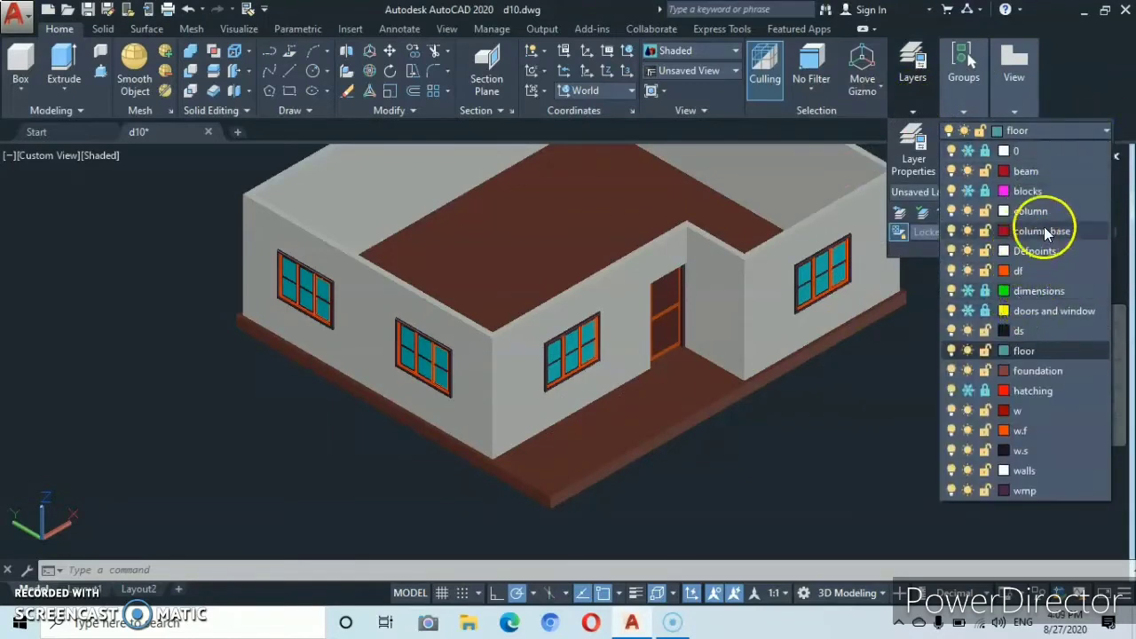
left_click(1042, 231)
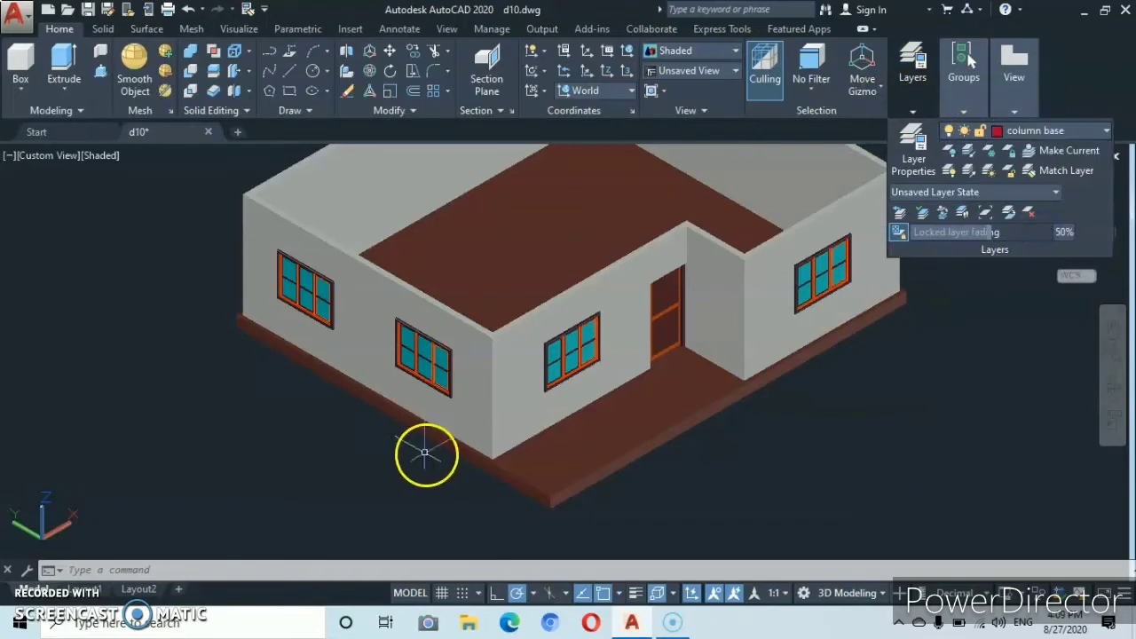
middle_click_drag(569, 485, 499, 452)
scroll(489, 447, "up", 2)
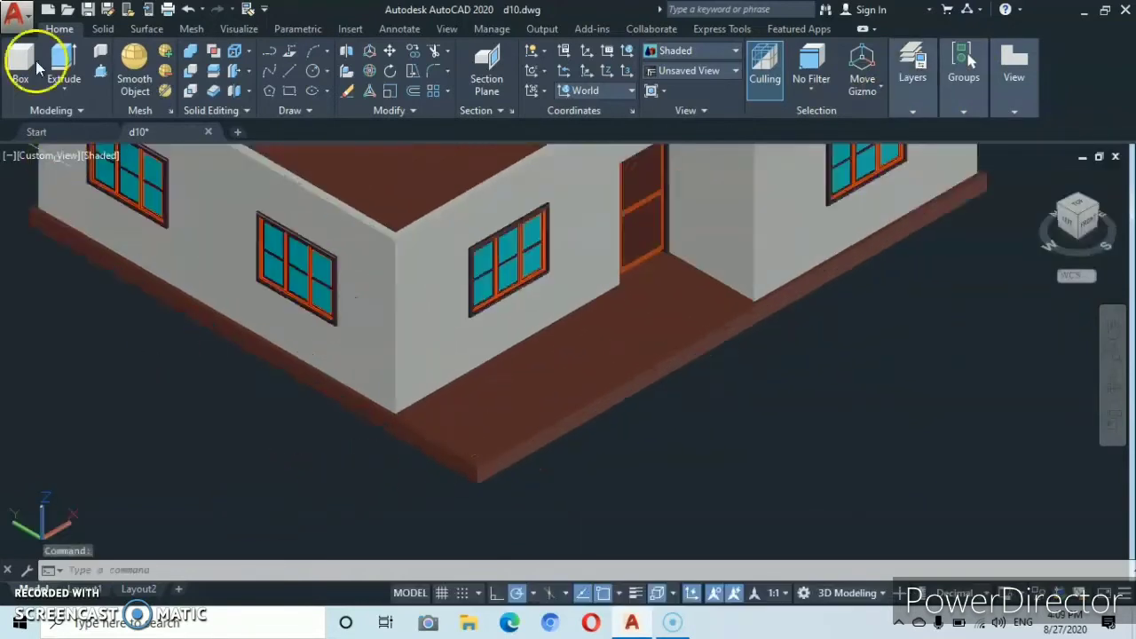
left_click(98, 157)
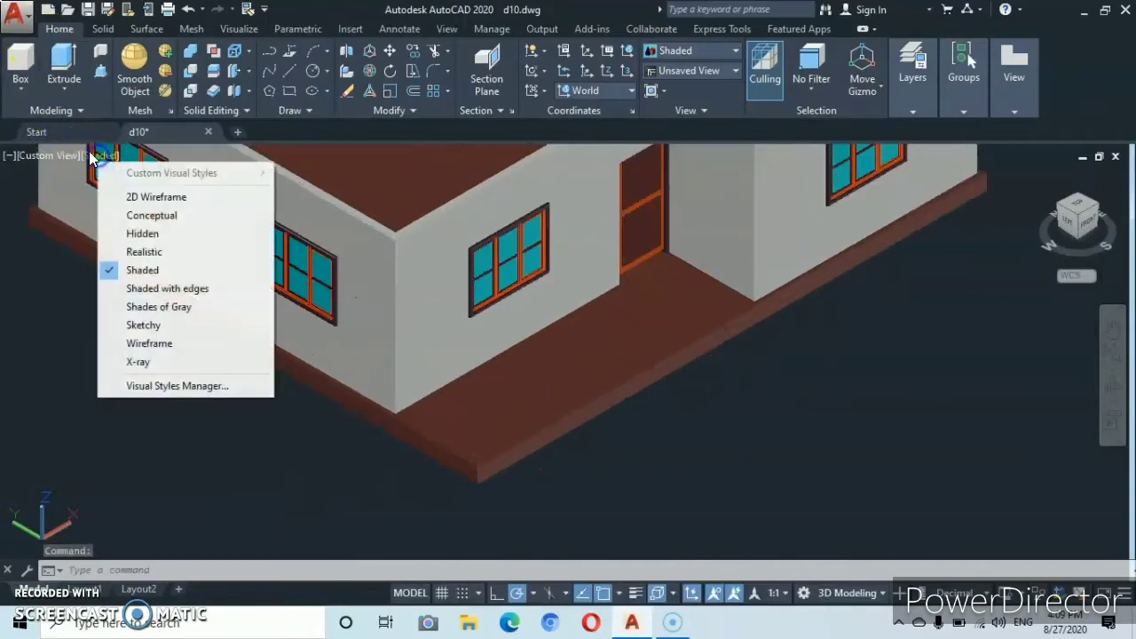
left_click(126, 199)
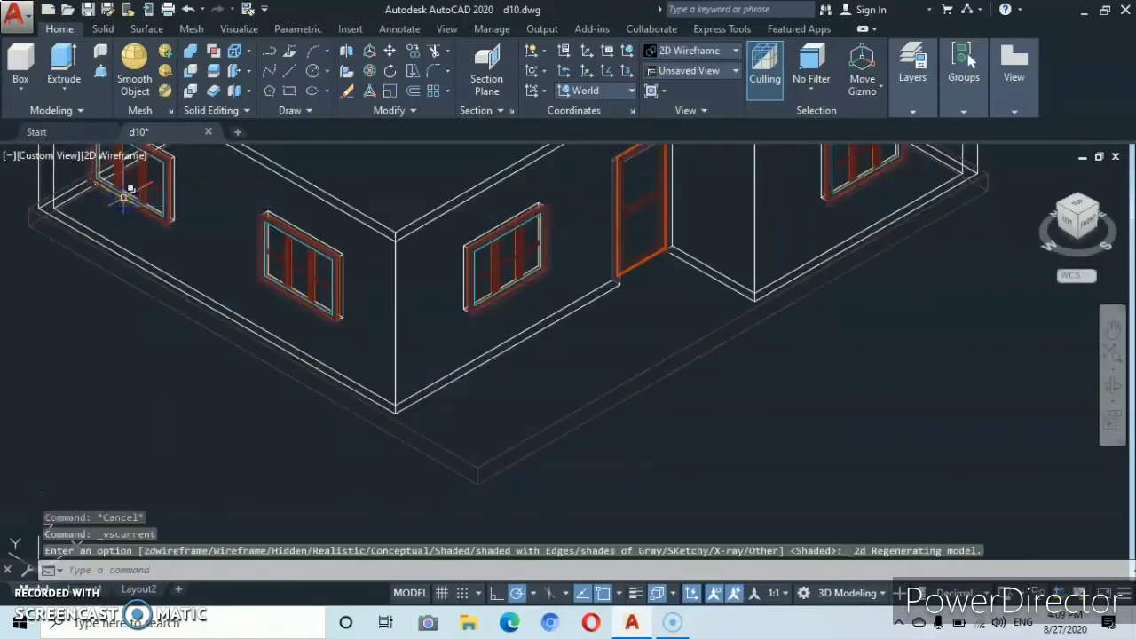
Draw an open polyline around the porch edge from the front wall's base corner, through the porch's outer corner, to the projecting right wall's base corner.
scroll(504, 444, "up", 2)
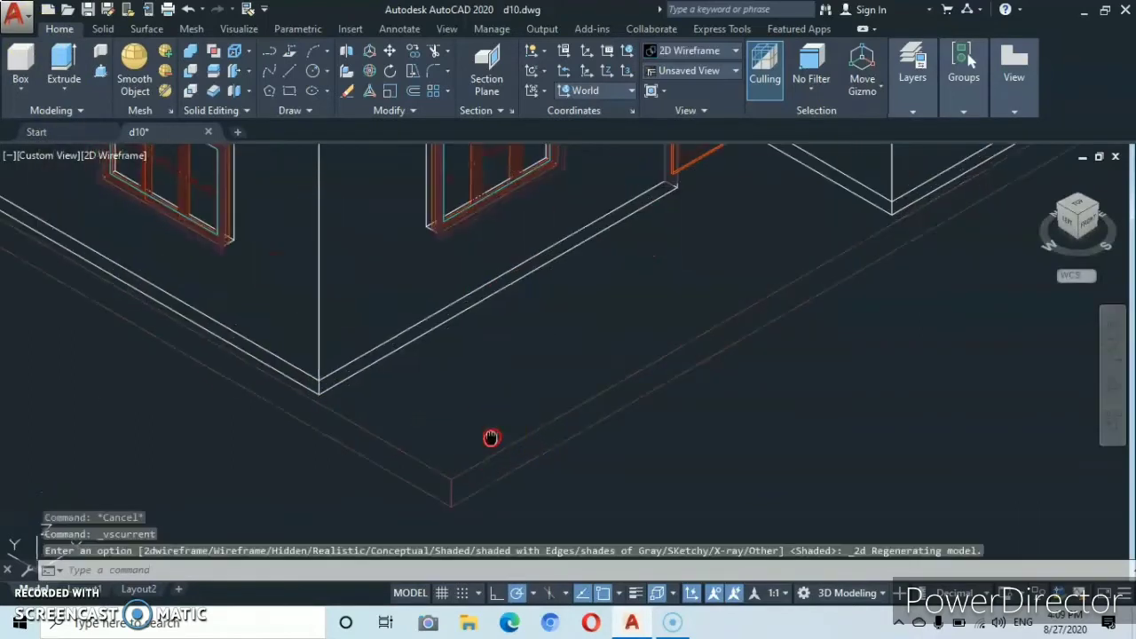
middle_click_drag(489, 436, 472, 464)
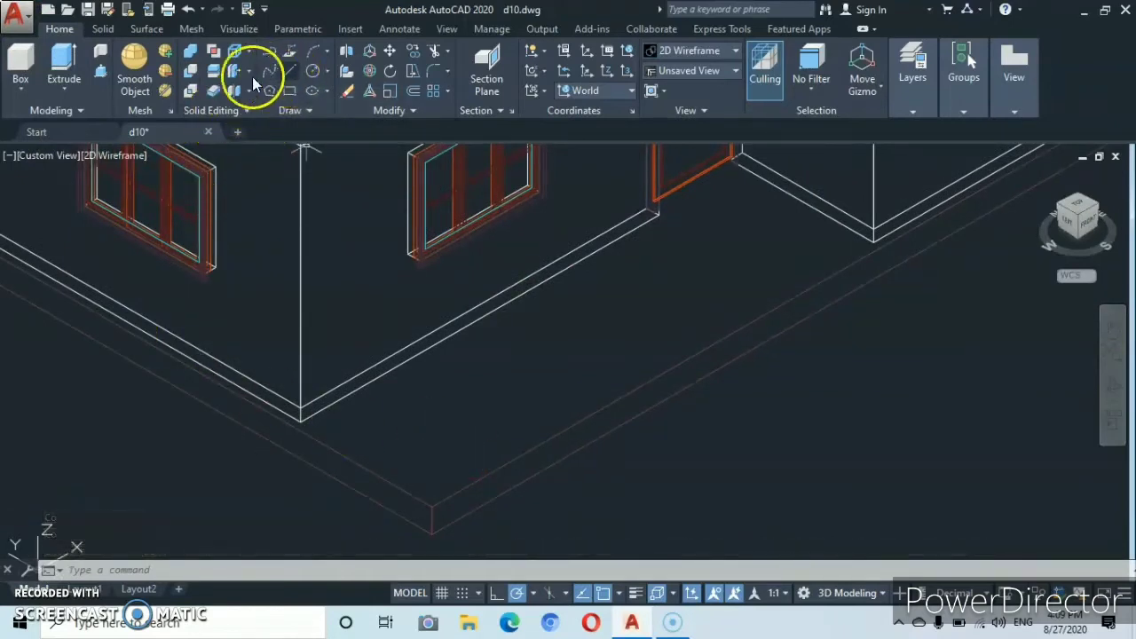
left_click(272, 55)
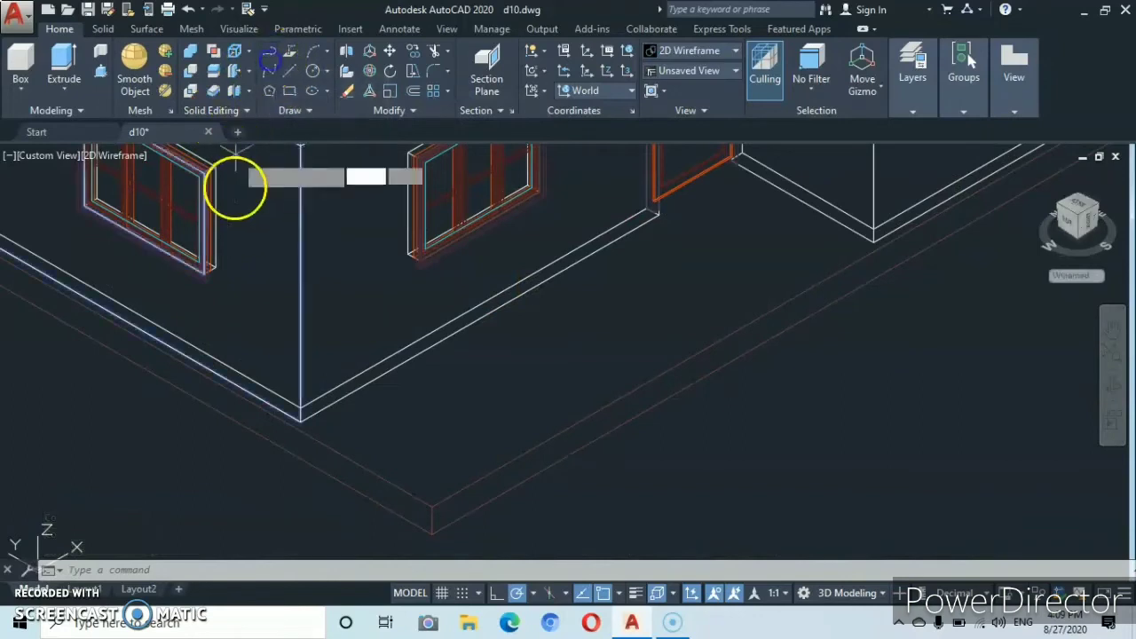
left_click(301, 421)
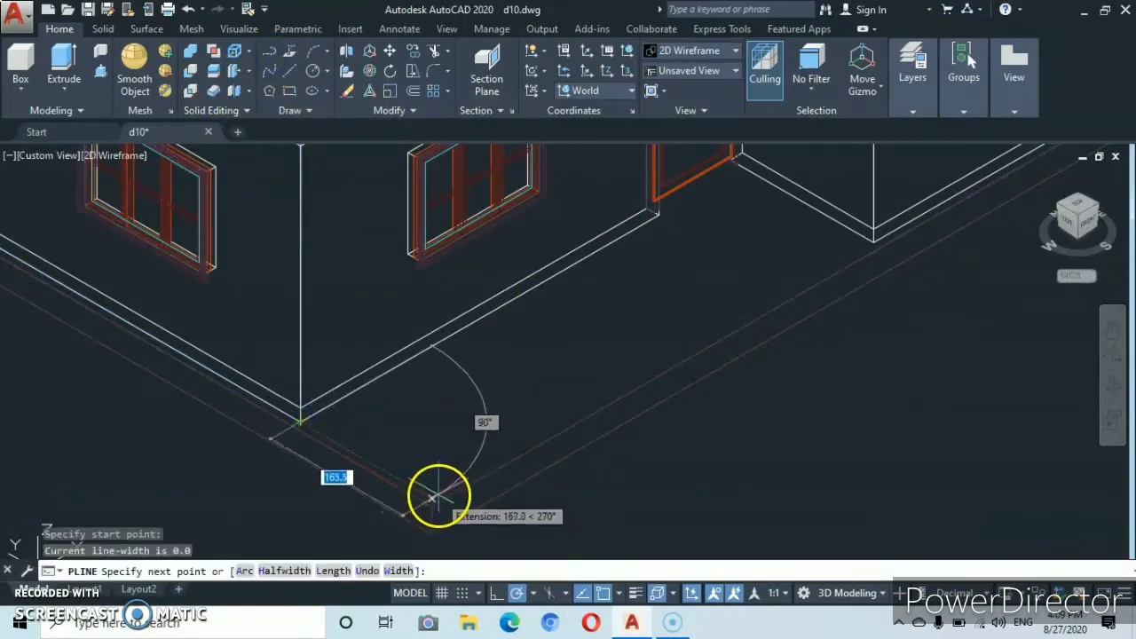
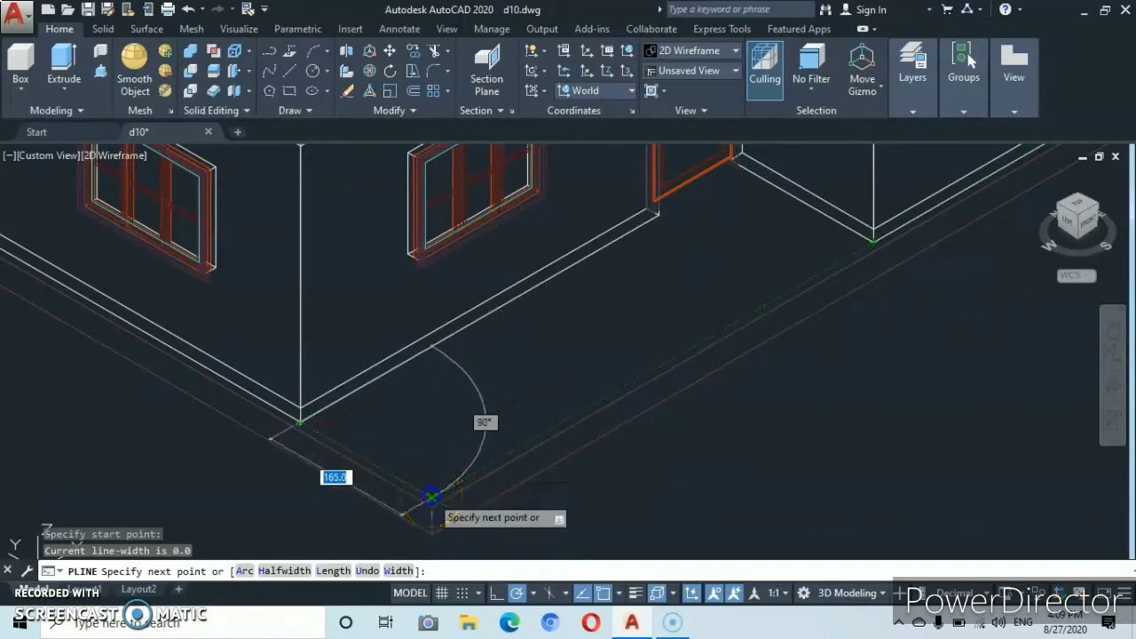
left_click(429, 497)
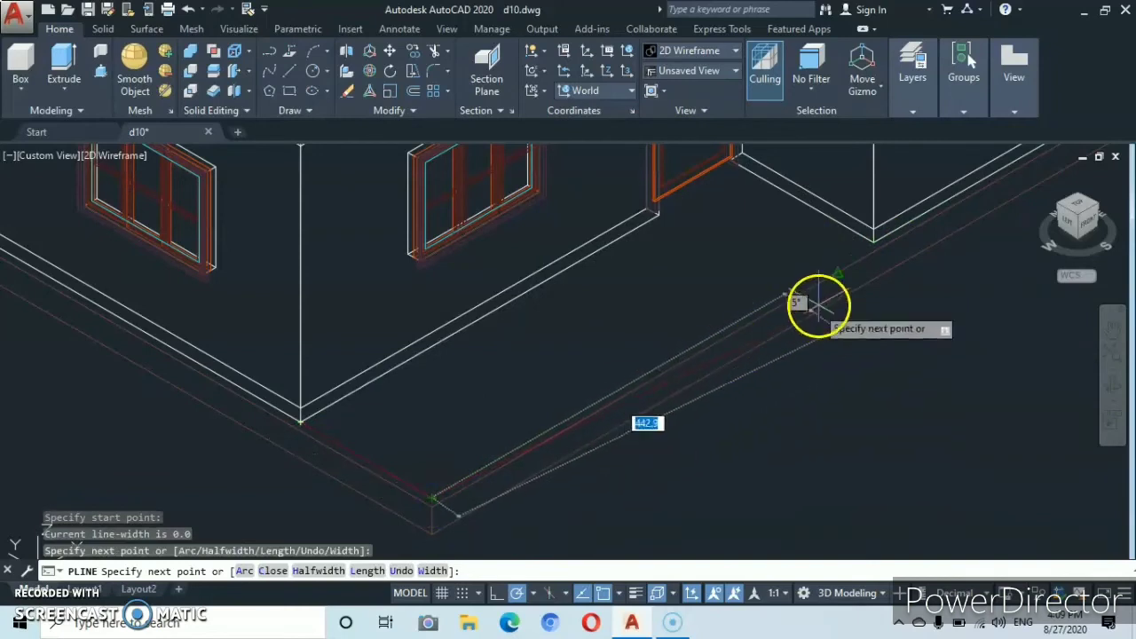
left_click(875, 243)
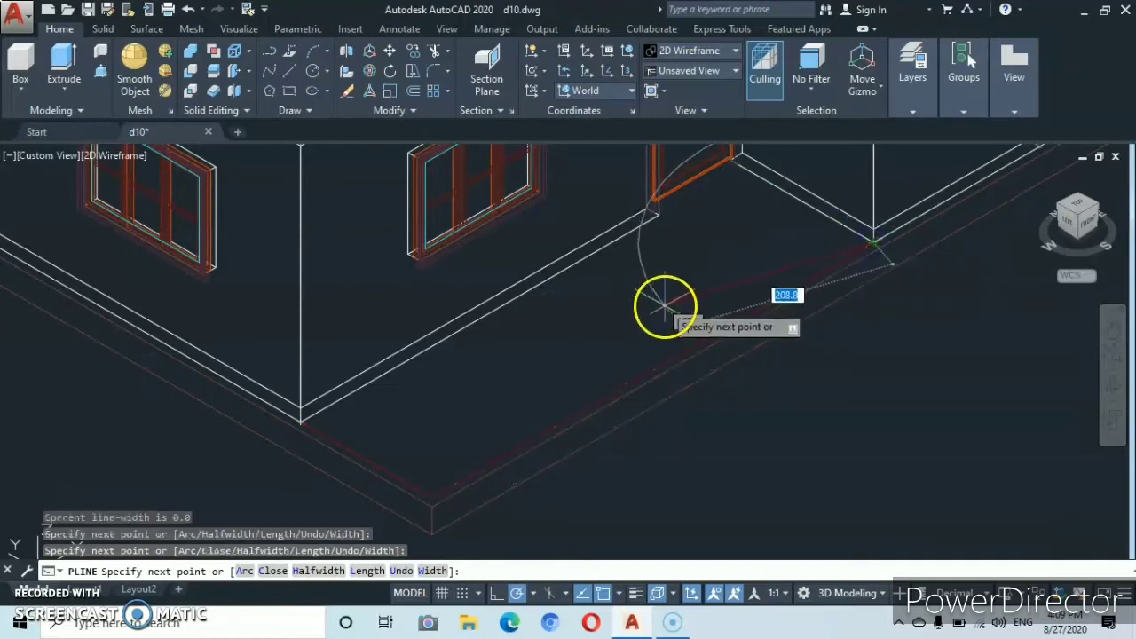
key("Escape")
Offset the porch edge polyline inward, toward the house, by a distance of 10.
scroll(493, 453, "up", 2)
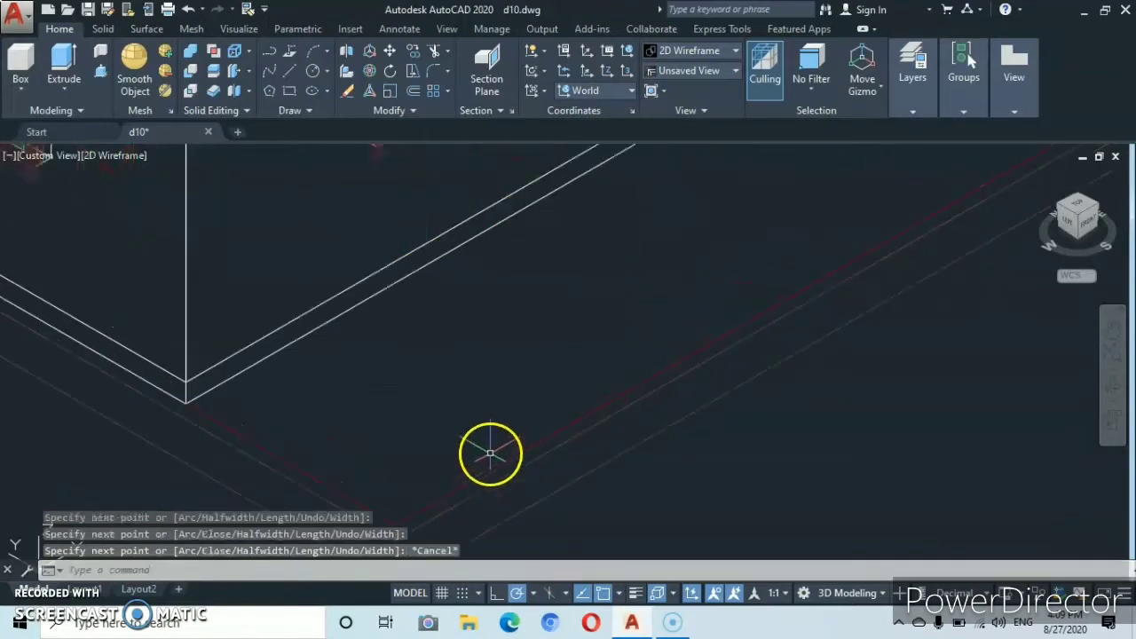
mouse_move(480, 462)
middle_mouse_down()
mouse_move(569, 284)
mouse_move(578, 325)
middle_mouse_up()
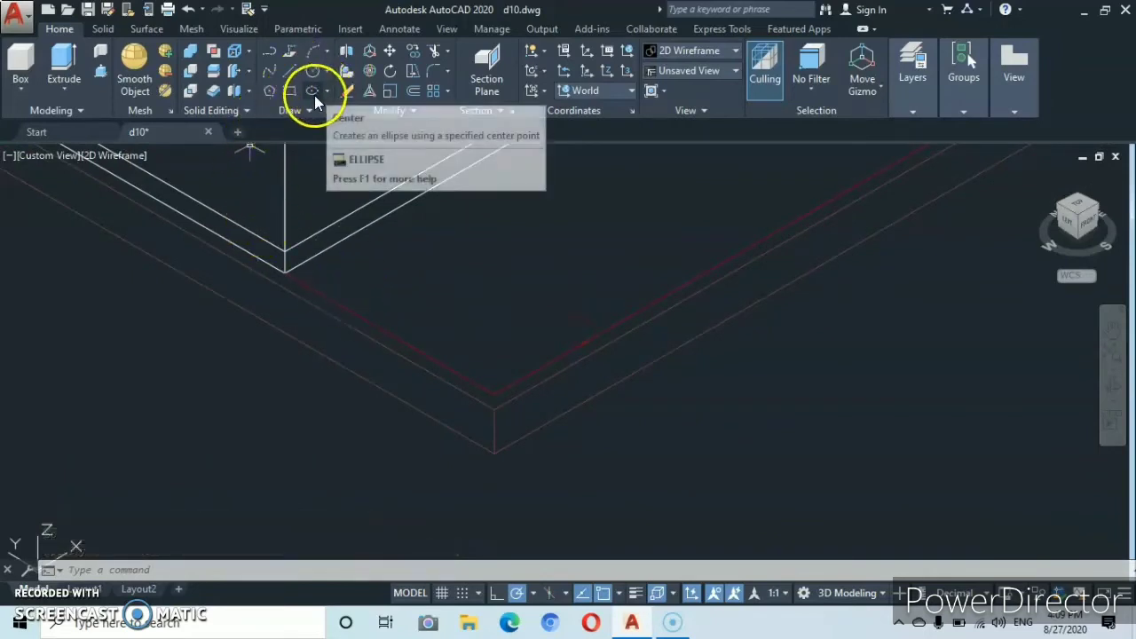
left_click(413, 95)
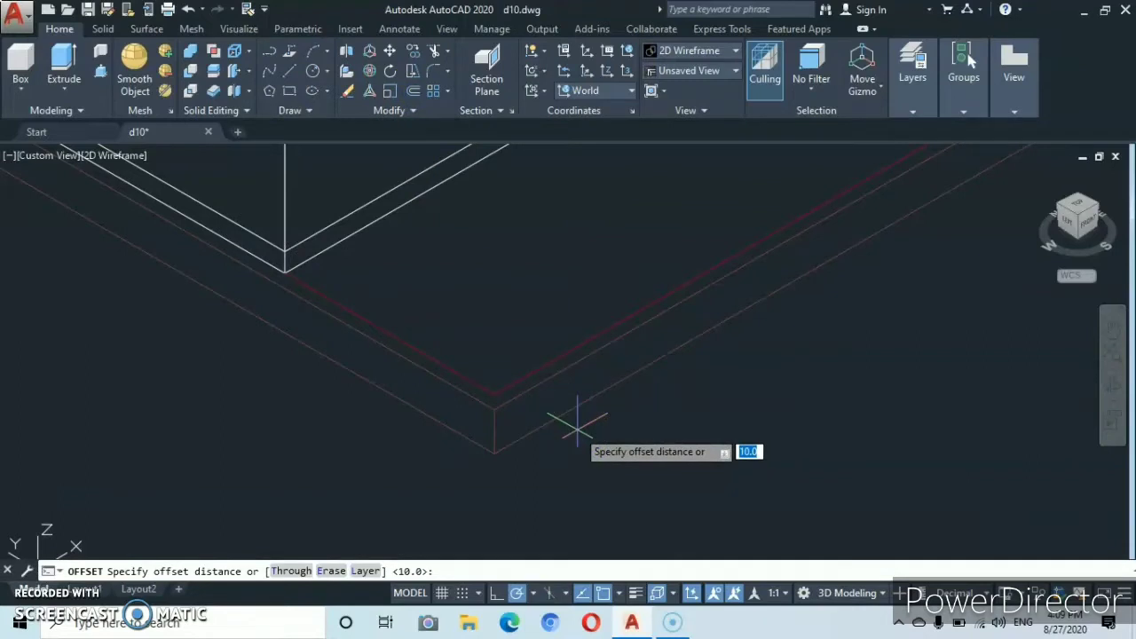
key("Return")
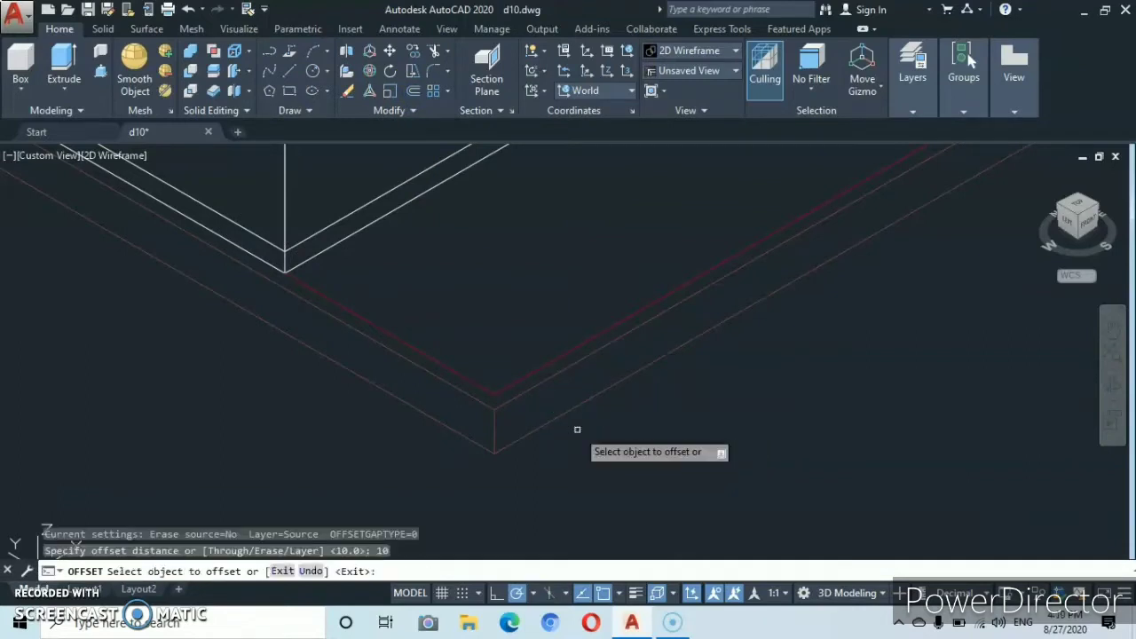
left_click(449, 371)
left_click(482, 329)
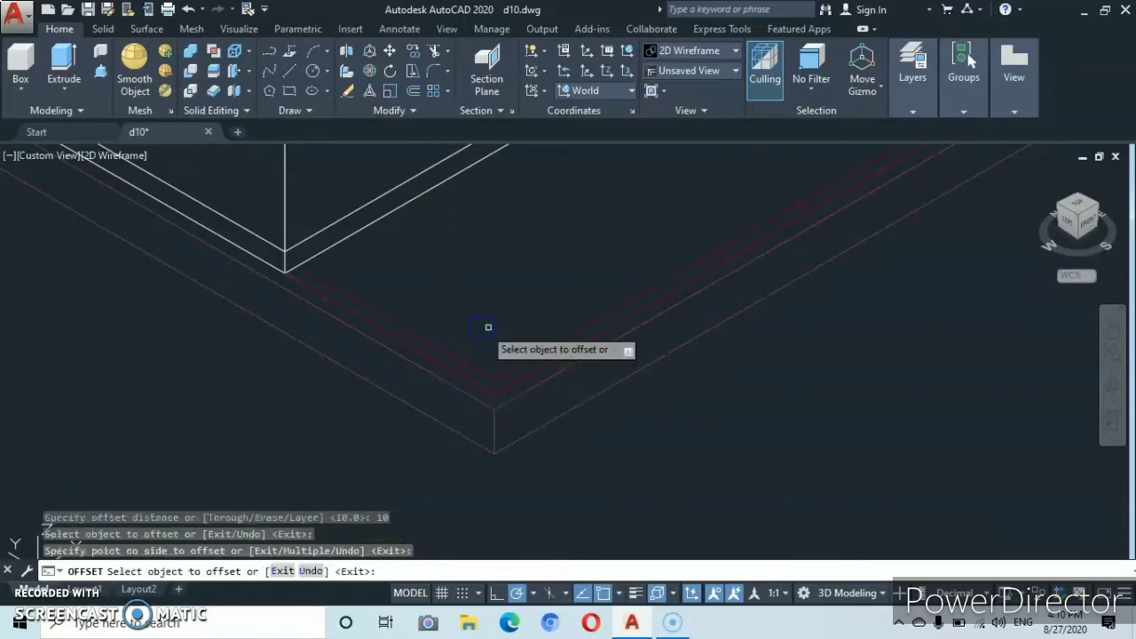
key("Escape")
left_click(654, 474)
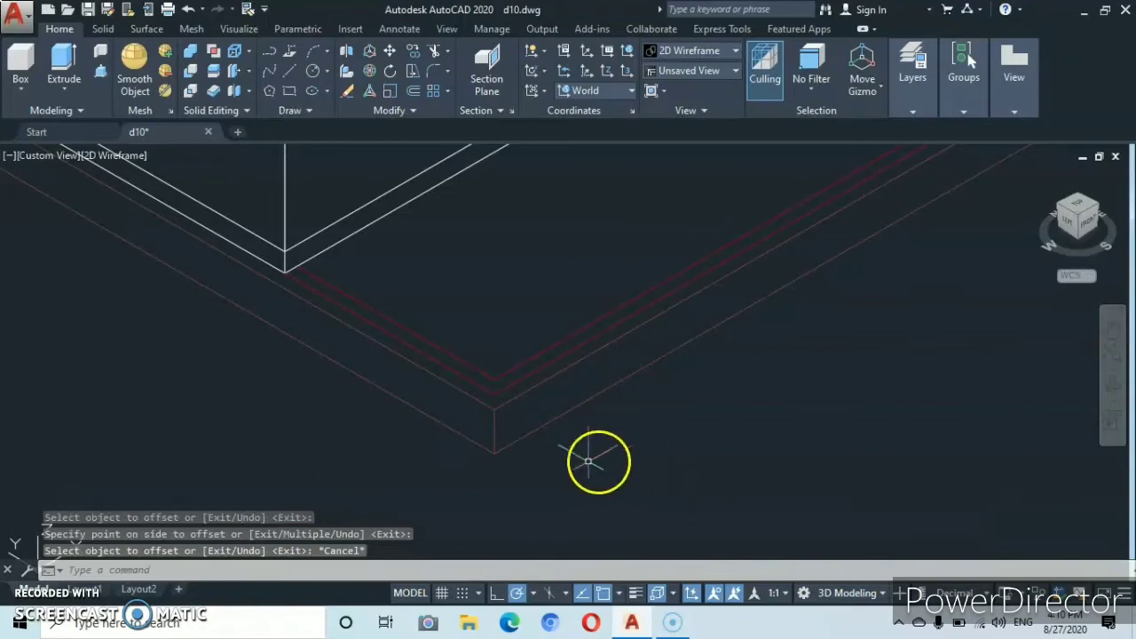
Draw a circle with a diameter of 20 centred on the inner offset polyline's corner at the porch's outer corner.
left_click(310, 71)
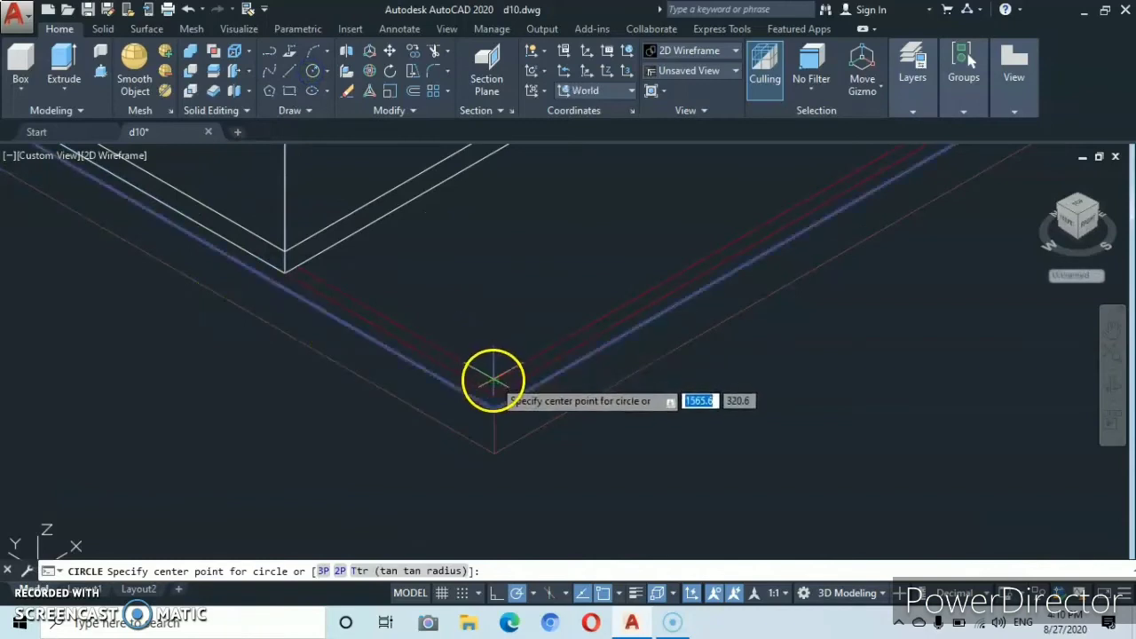
scroll(494, 380, "up", 2)
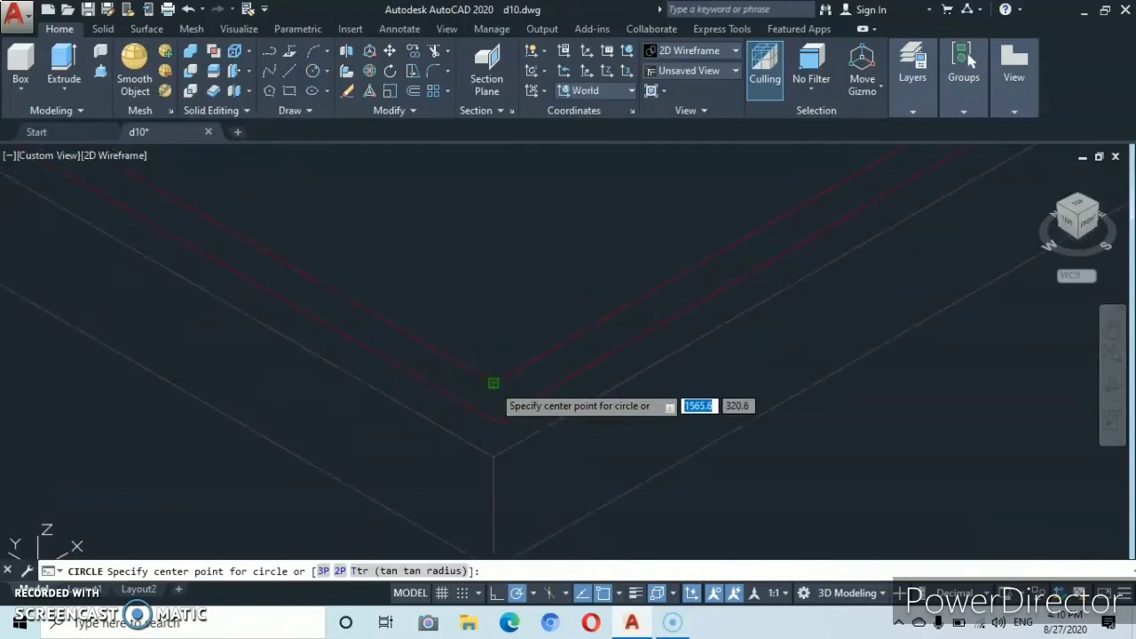
left_click(493, 384)
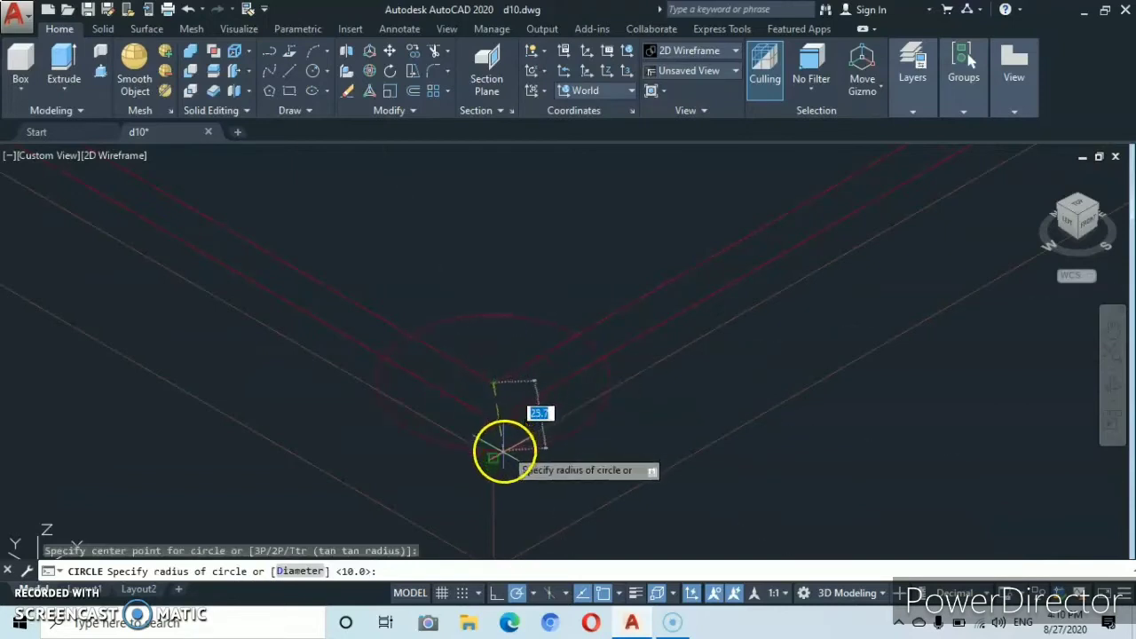
left_click(300, 572)
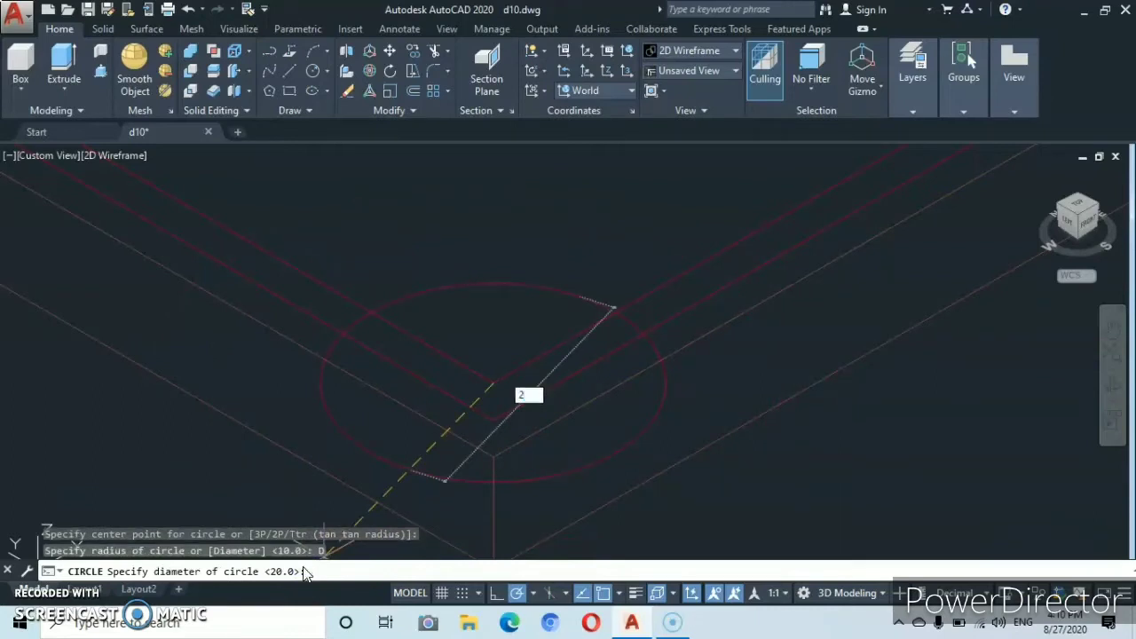
key("Return")
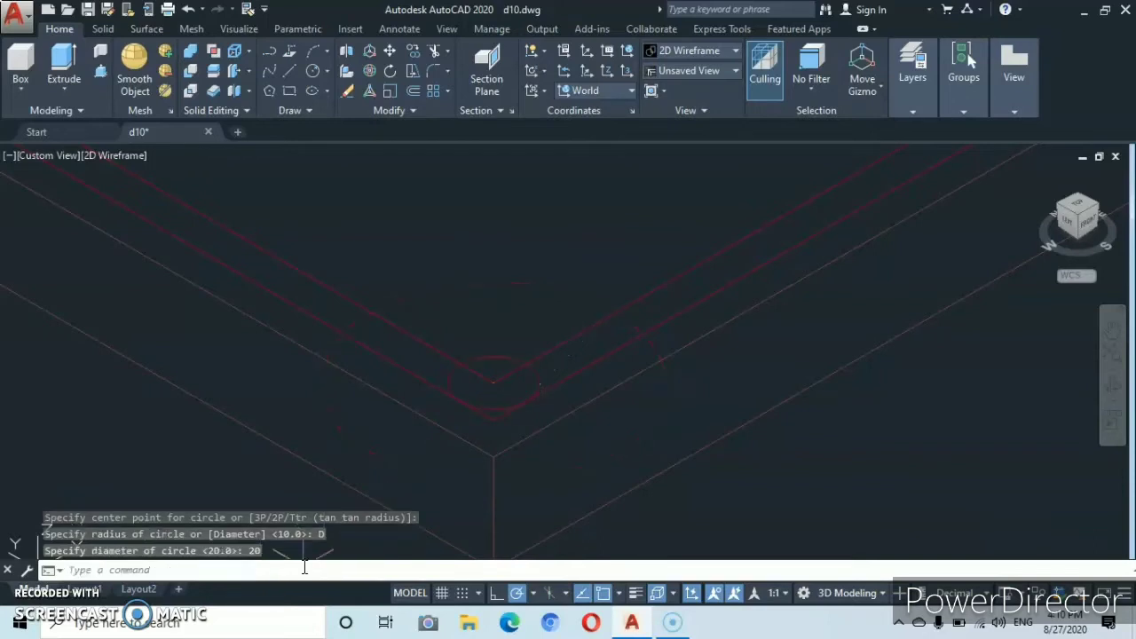
Draw a 30 by 30 square in the empty area just outside the foundation's front corner.
scroll(494, 382, "down", 2)
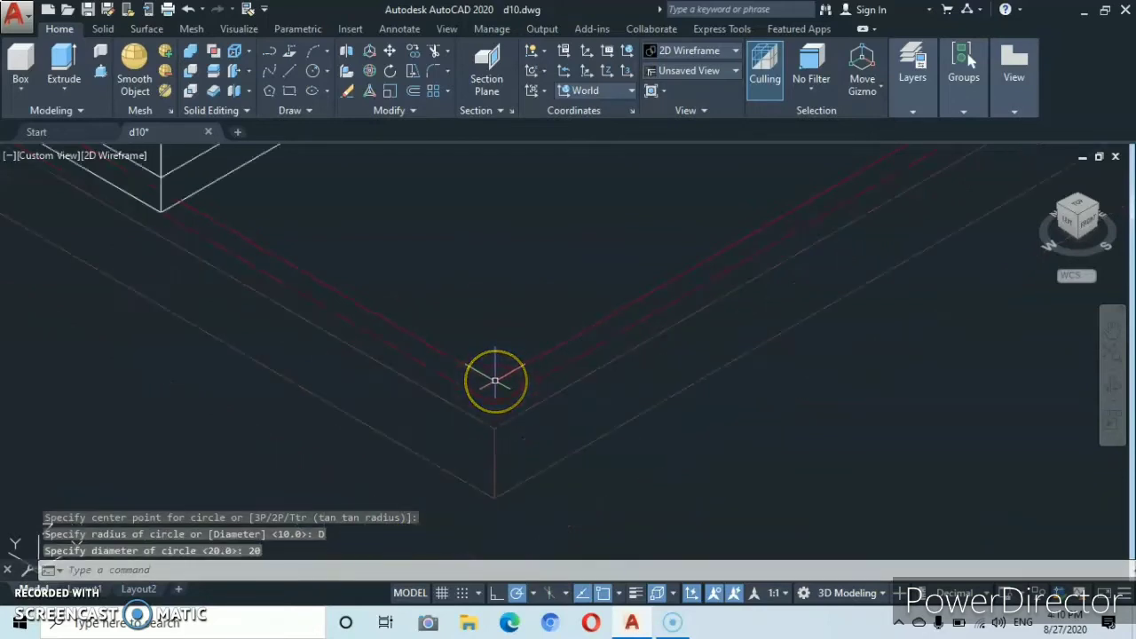
scroll(494, 381, "up", 2)
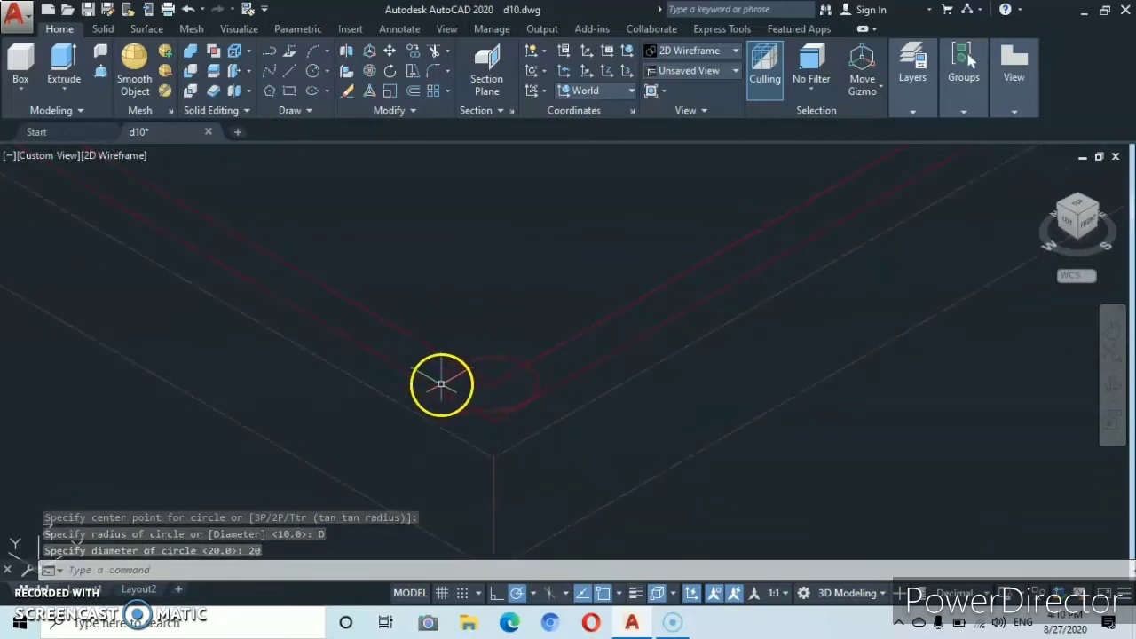
scroll(488, 389, "down", 1)
middle_click_drag(489, 389, 482, 292)
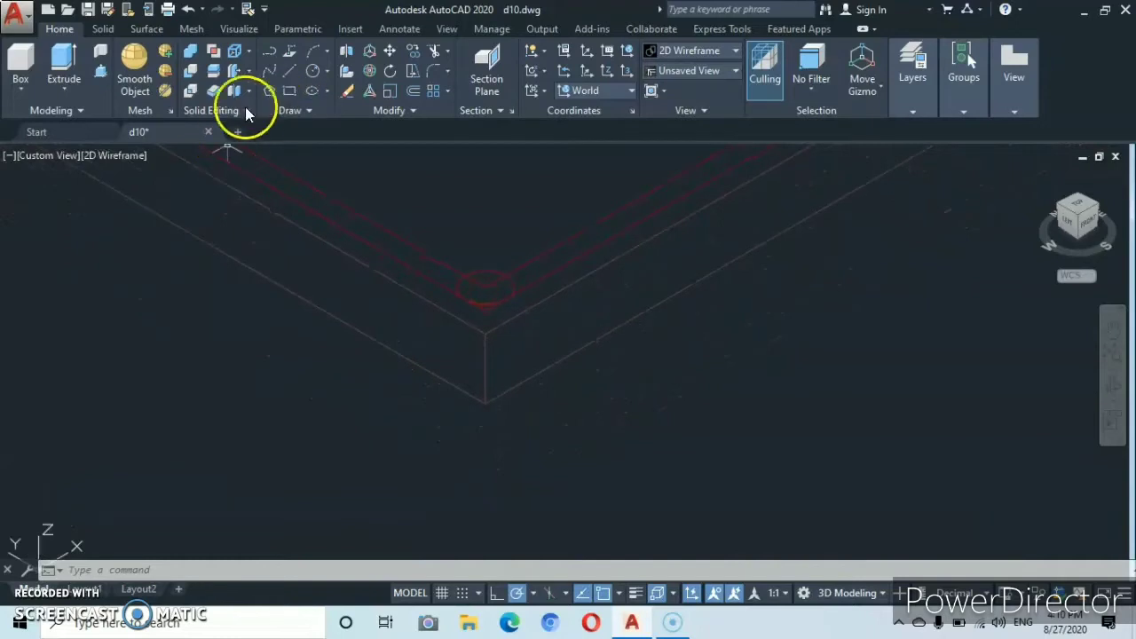
left_click(289, 90)
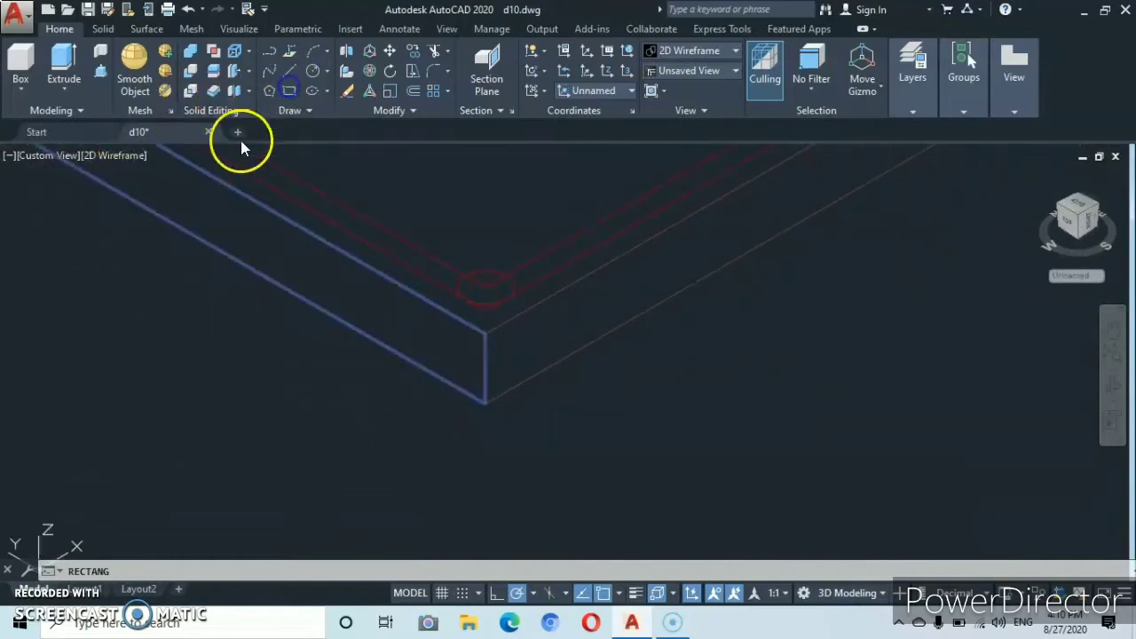
left_click(621, 449)
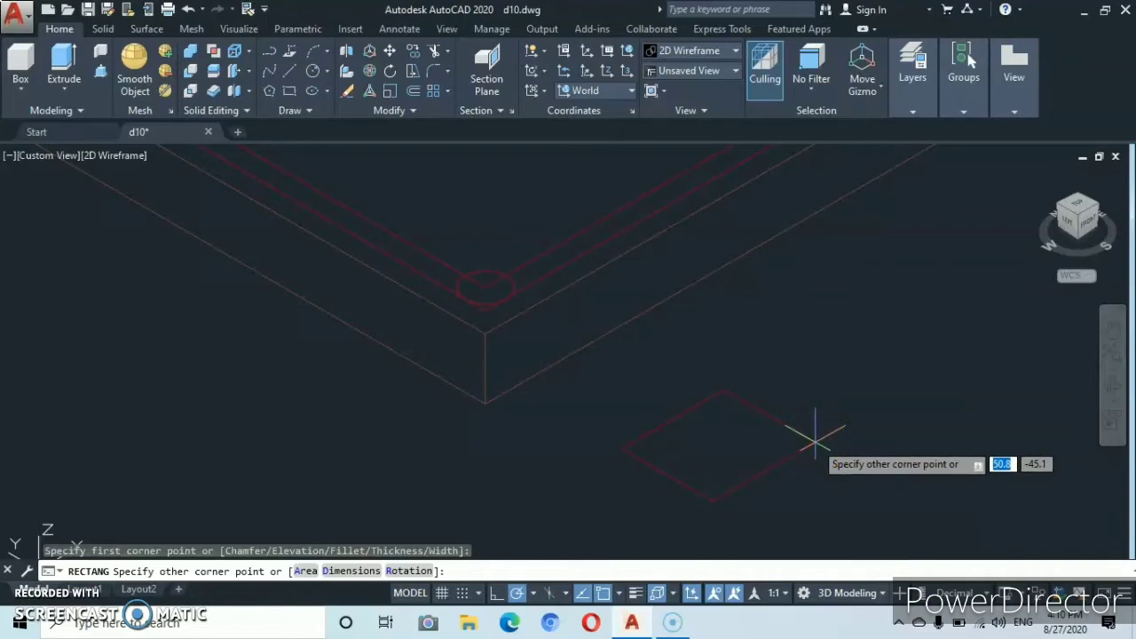
key("Tab")
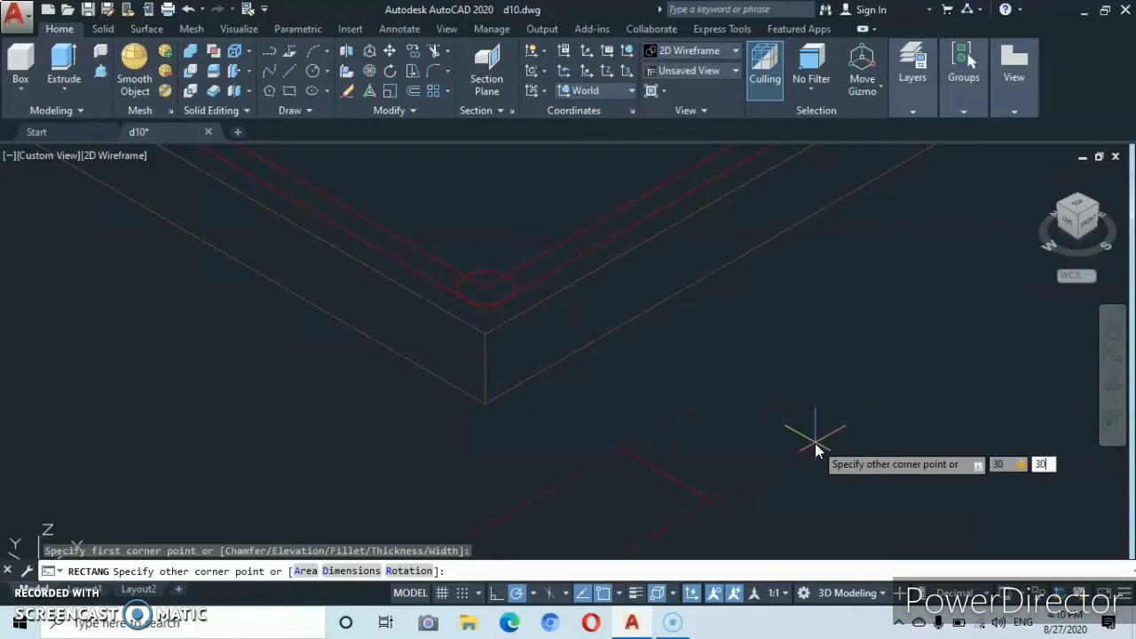
type("30")
key("Return")
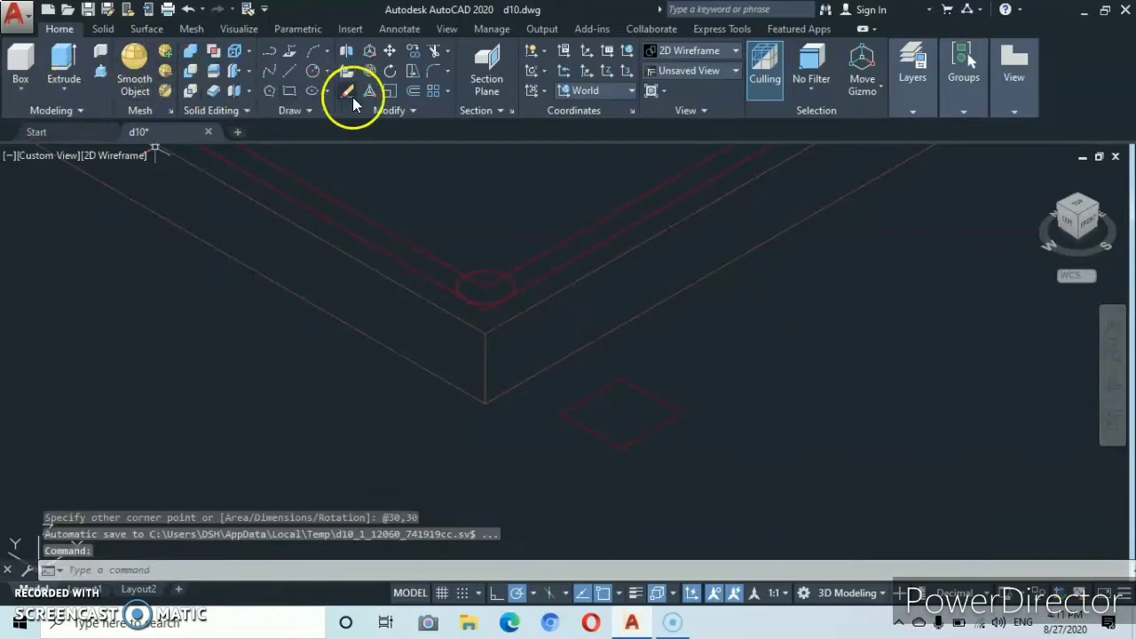
Offset the 30 by 30 square outward by a distance of 5.
left_click(413, 92)
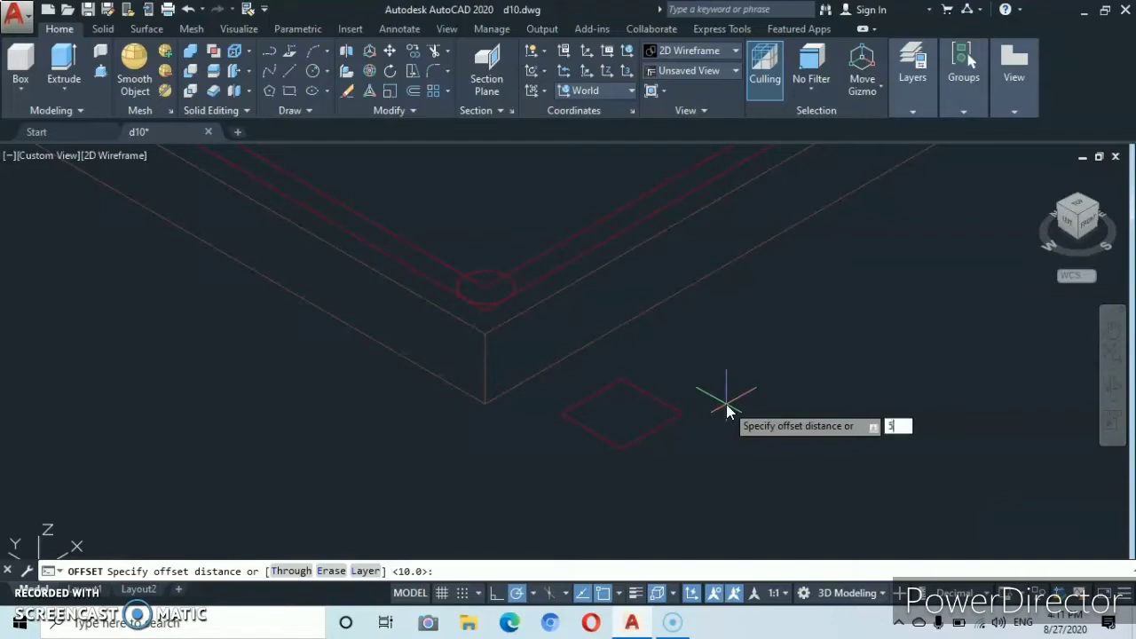
key("Return")
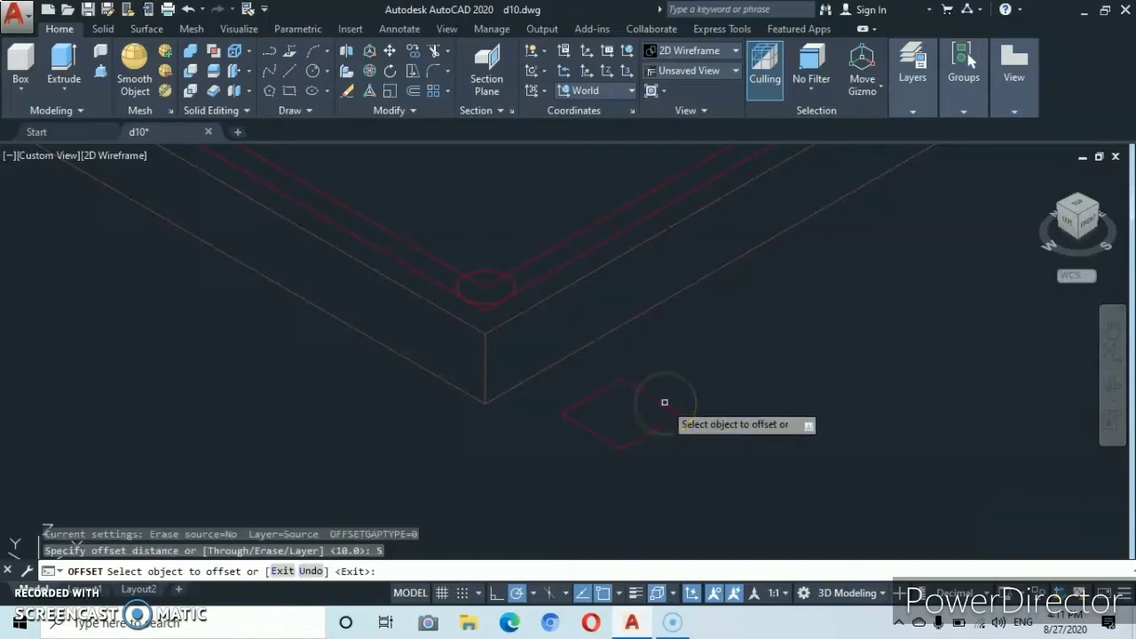
left_click(665, 404)
left_click(799, 374)
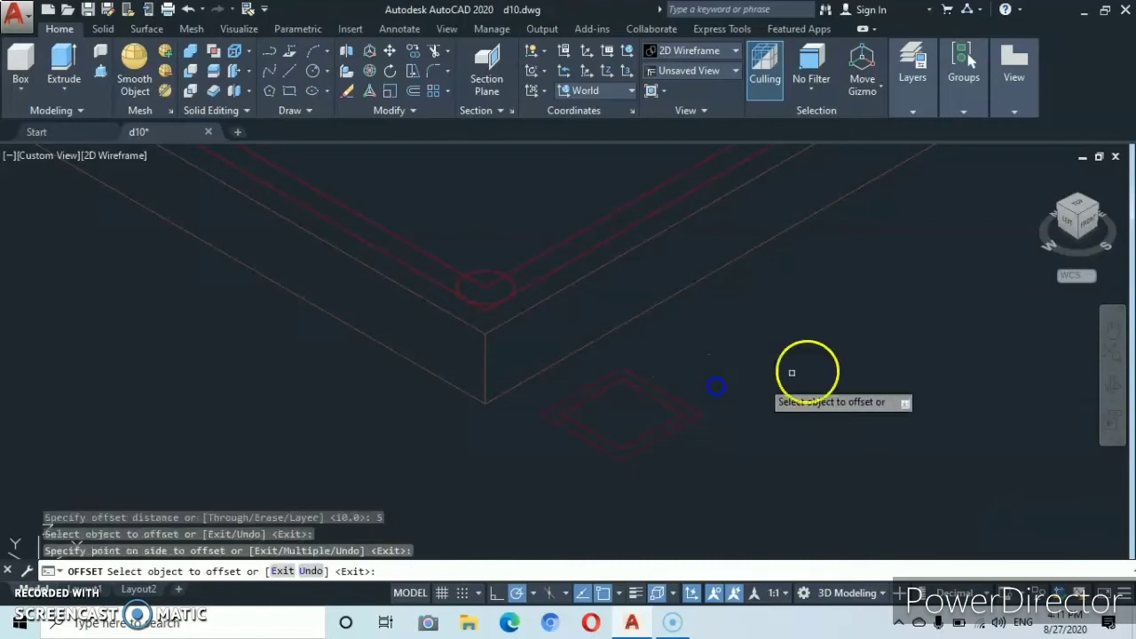
key("Escape")
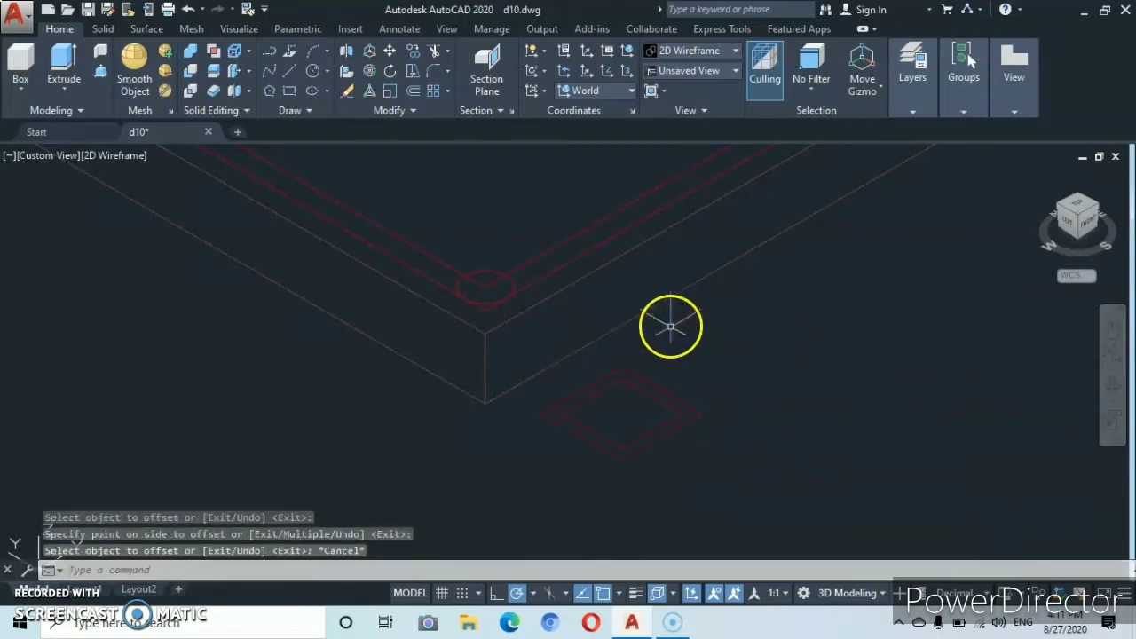
Move both concentric squares by their common centre onto the circle's centre at the porch's outer corner.
left_click(698, 363)
left_click(563, 437)
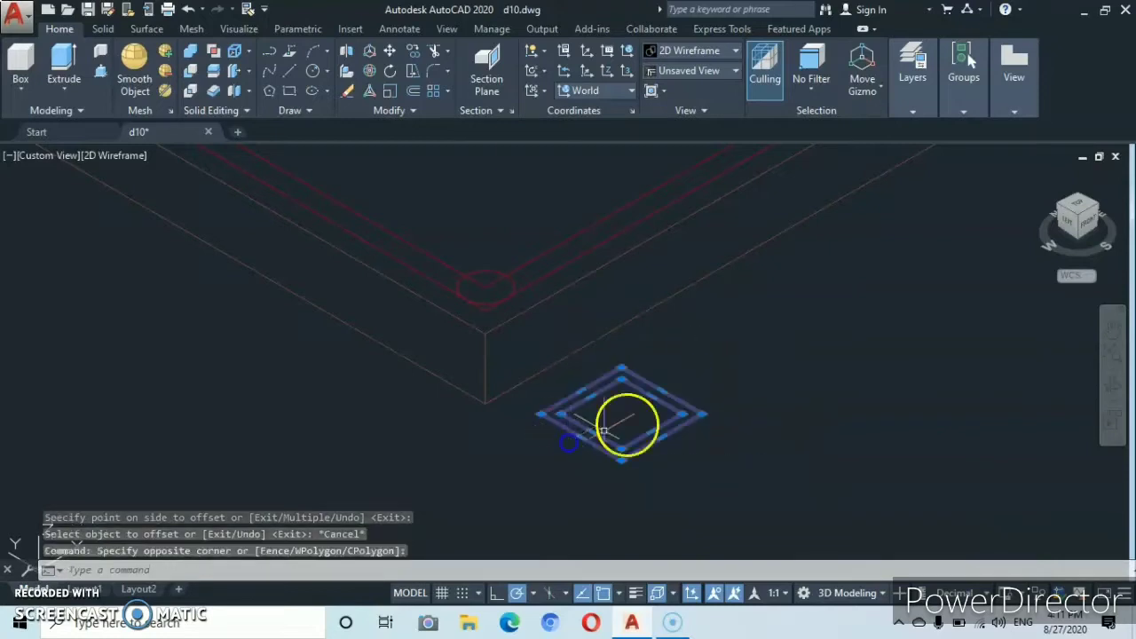
right_click(735, 432)
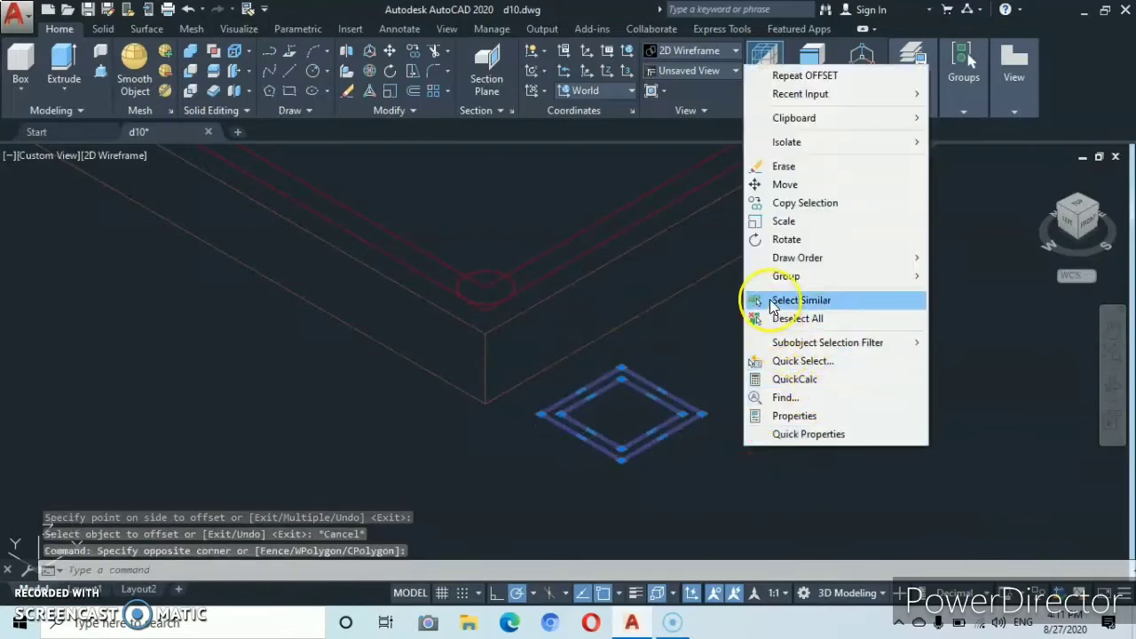
left_click(785, 185)
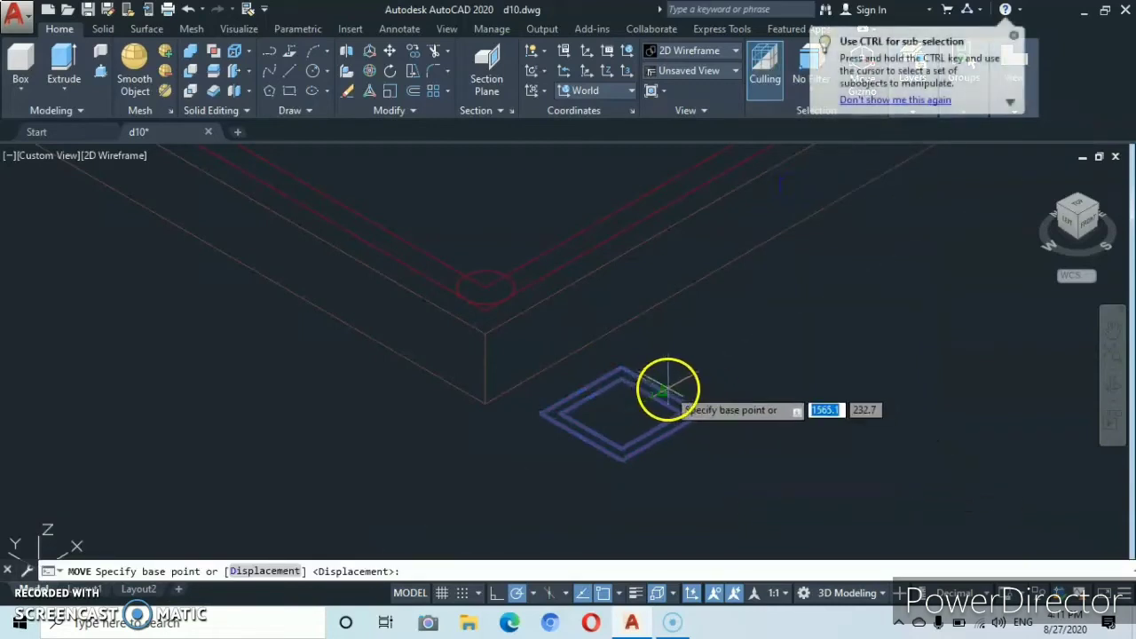
left_click(622, 413)
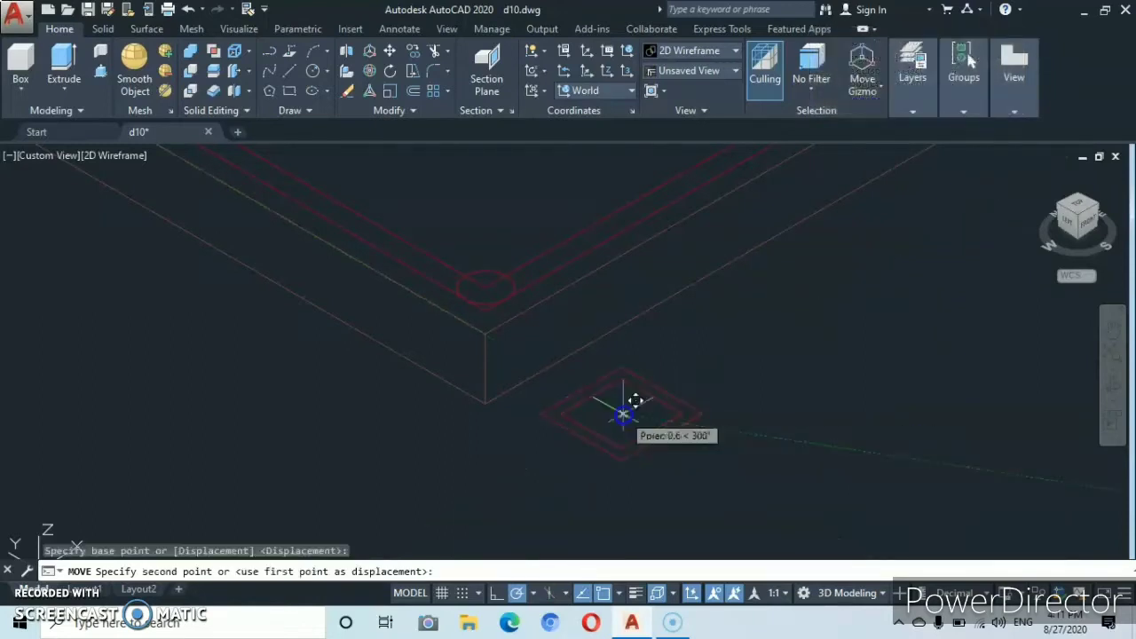
left_click(482, 285)
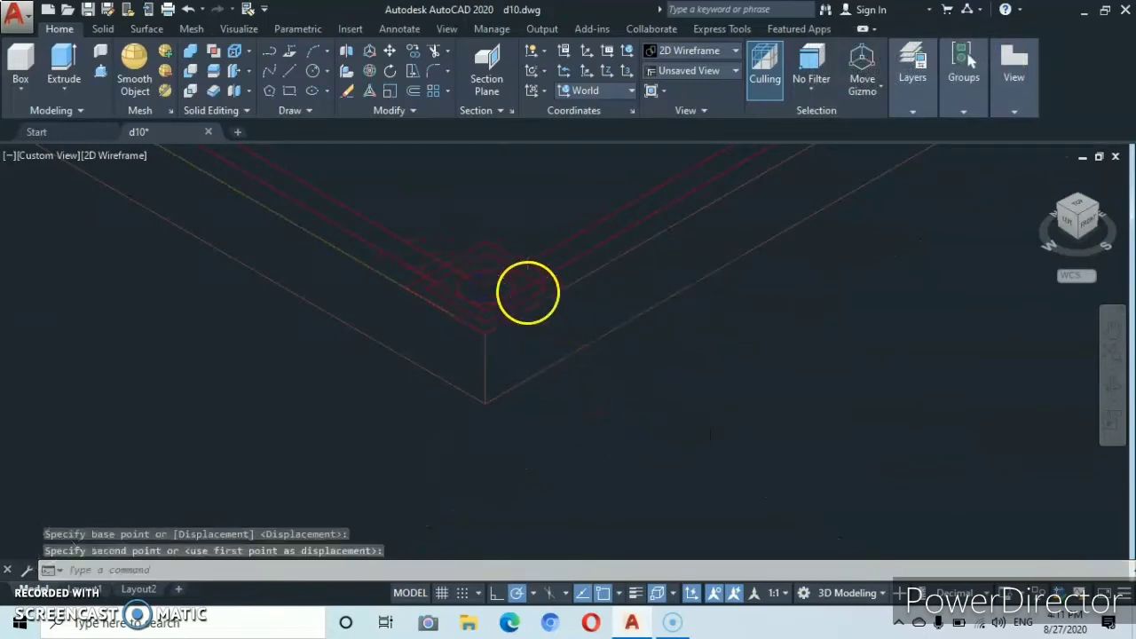
Erase the two porch edge polylines, keeping the squares and the circle at the corner.
scroll(527, 293, "down", 5)
scroll(545, 382, "up", 3)
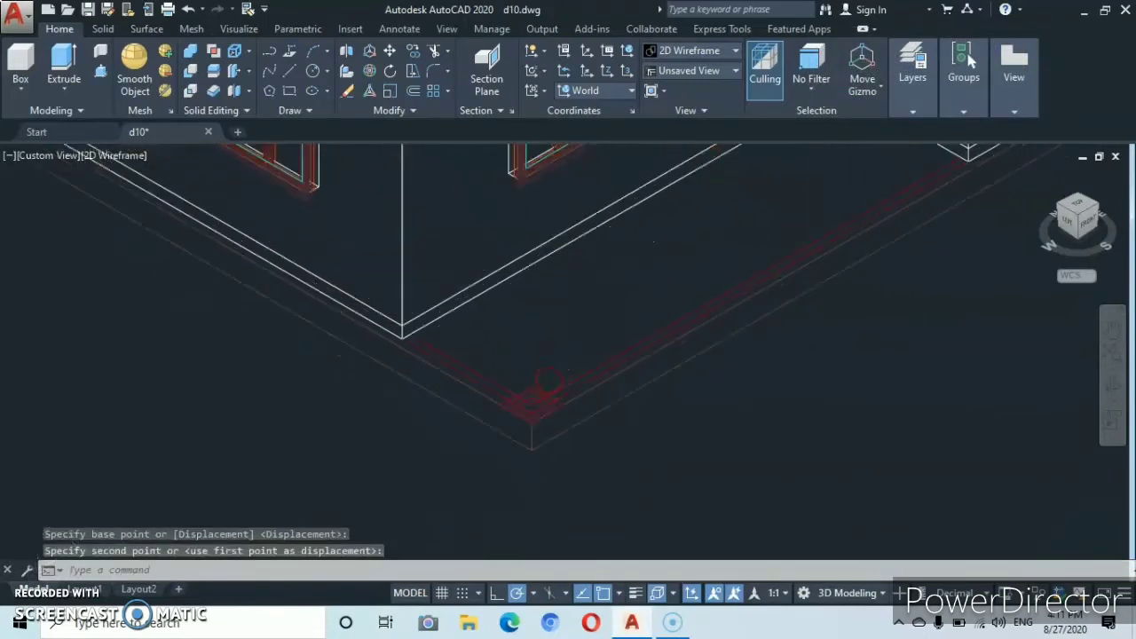
scroll(513, 404, "up", 3)
left_click(698, 343)
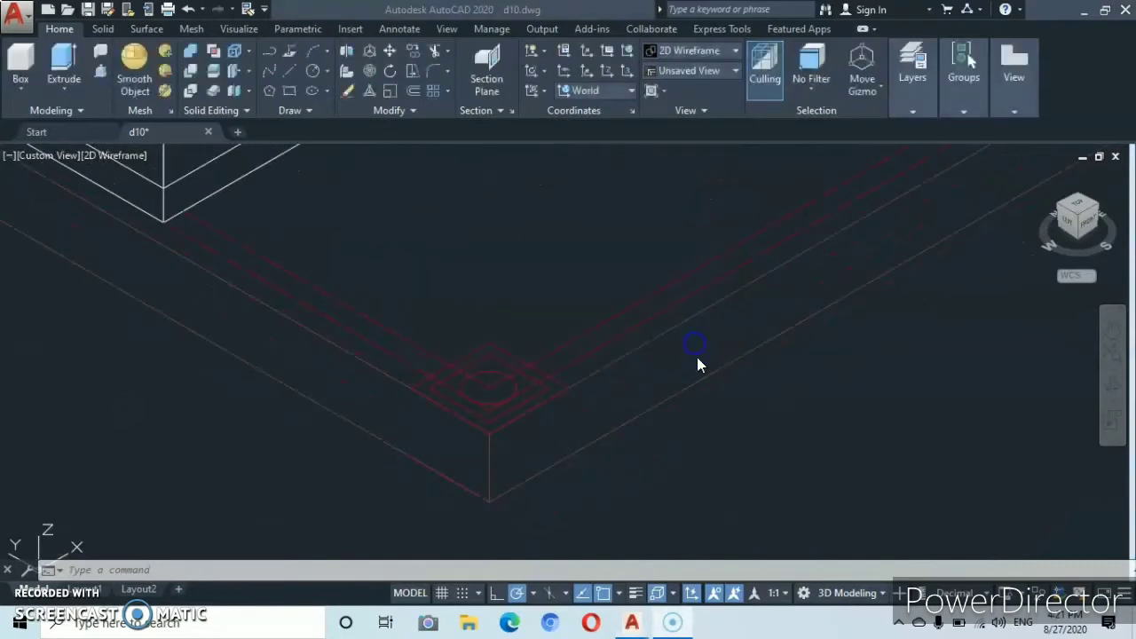
left_click(641, 268)
left_click(618, 329)
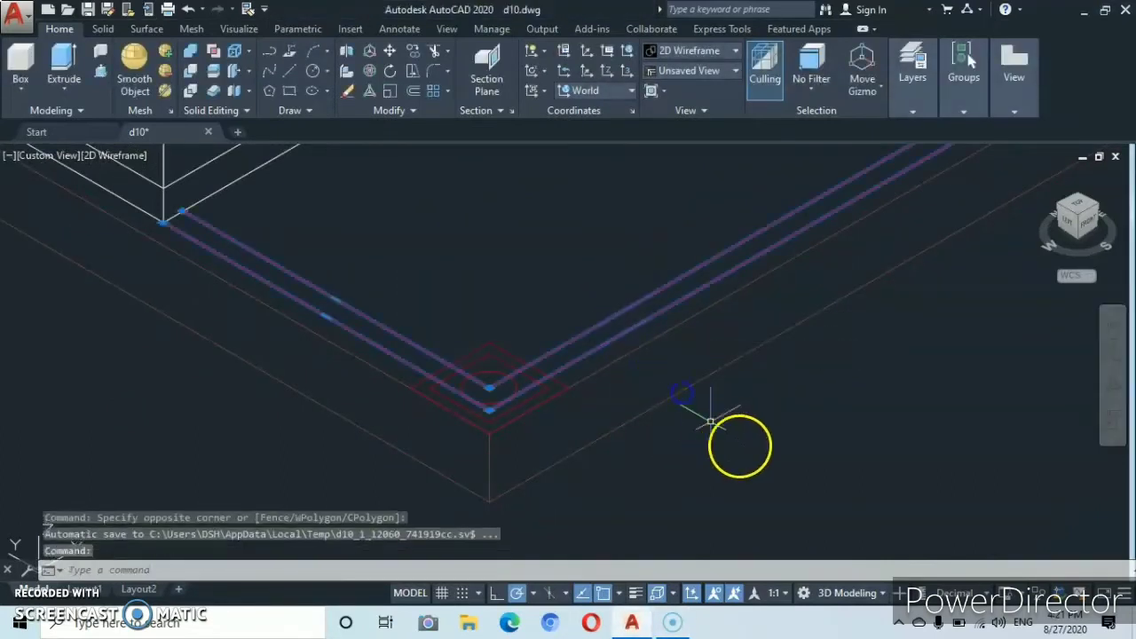
right_click(806, 481)
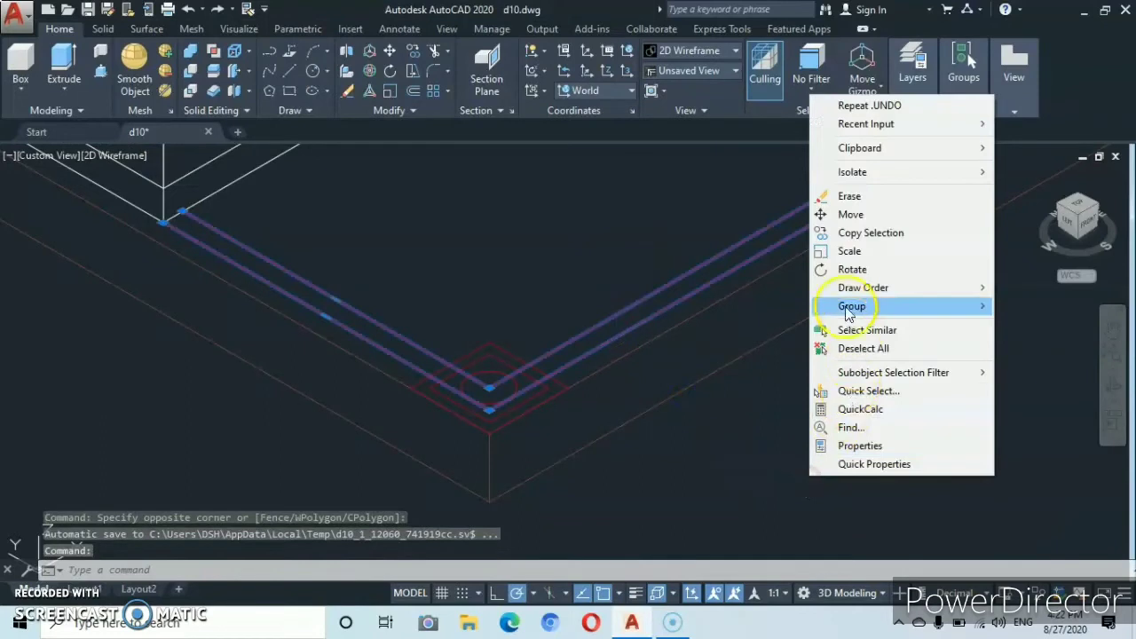
left_click(873, 204)
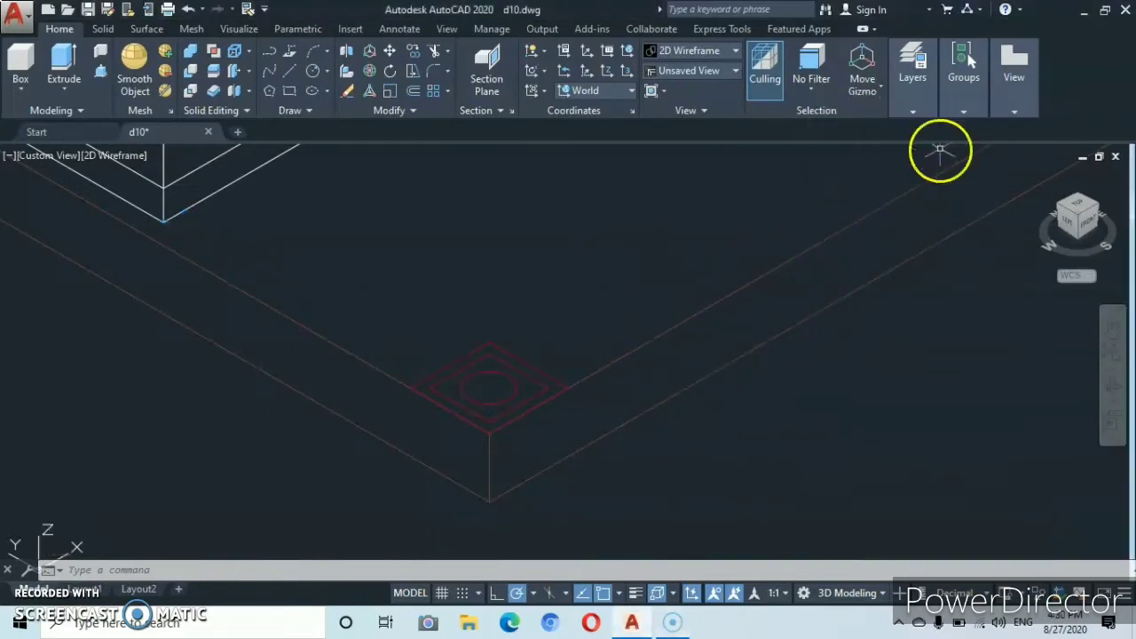
Make column the current layer and extrude the circle at the porch corner upward to a height of 270.
left_click(912, 113)
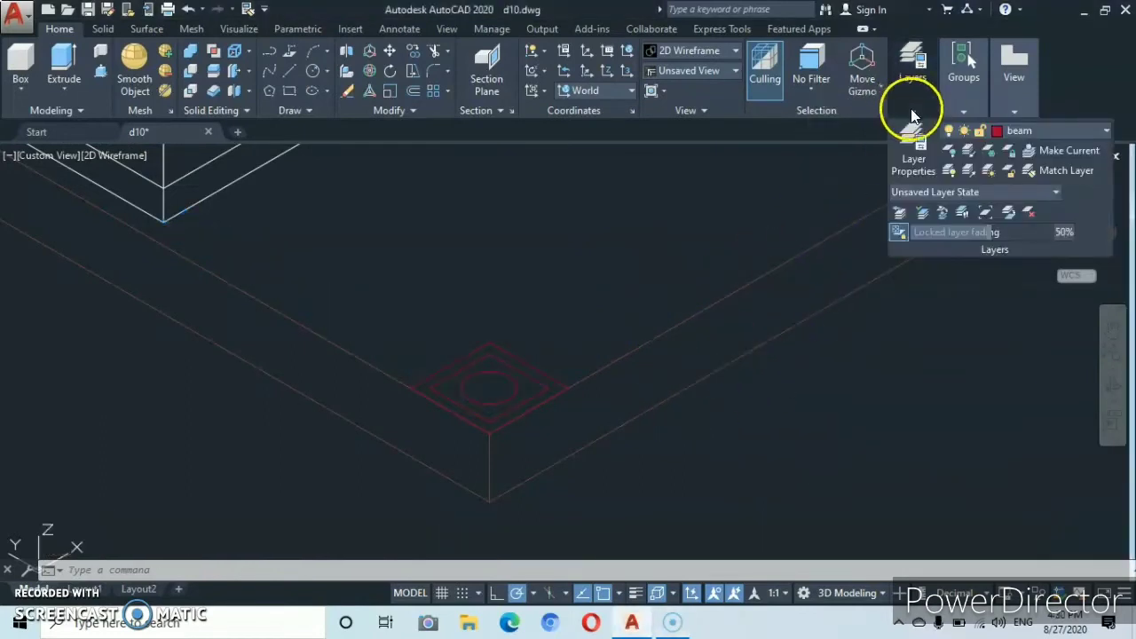
left_click(1105, 131)
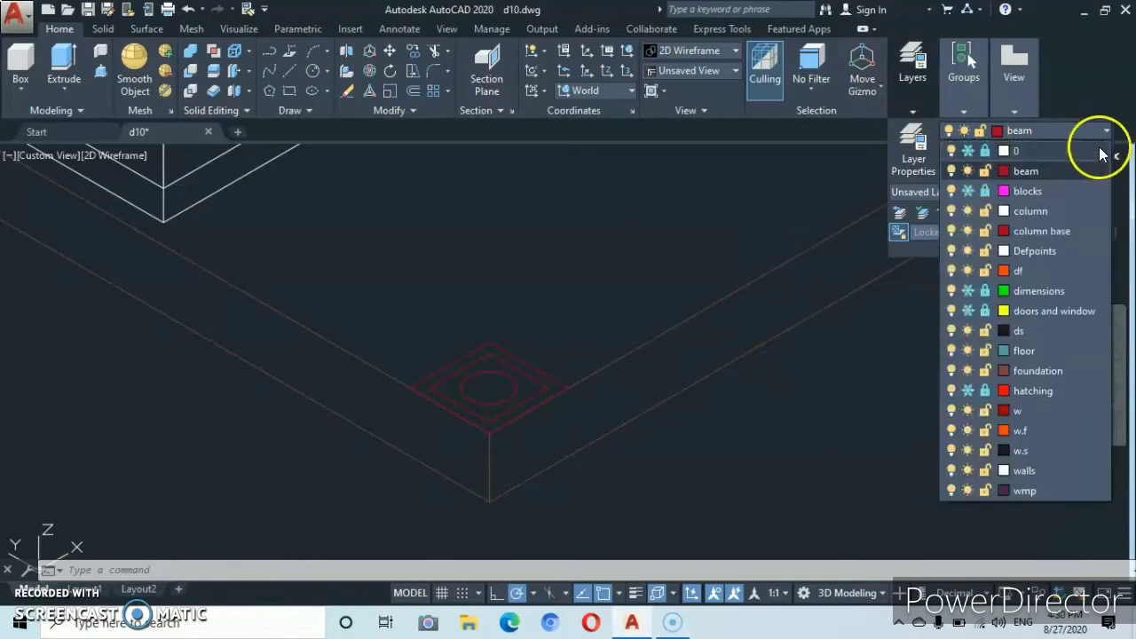
left_click(1050, 213)
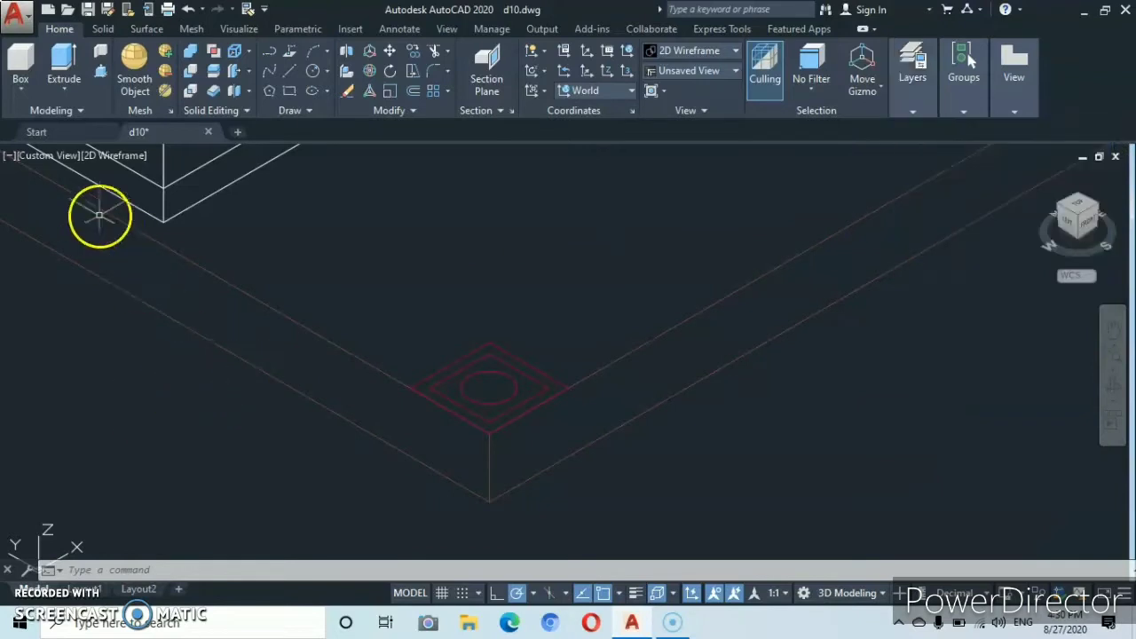
left_click(64, 64)
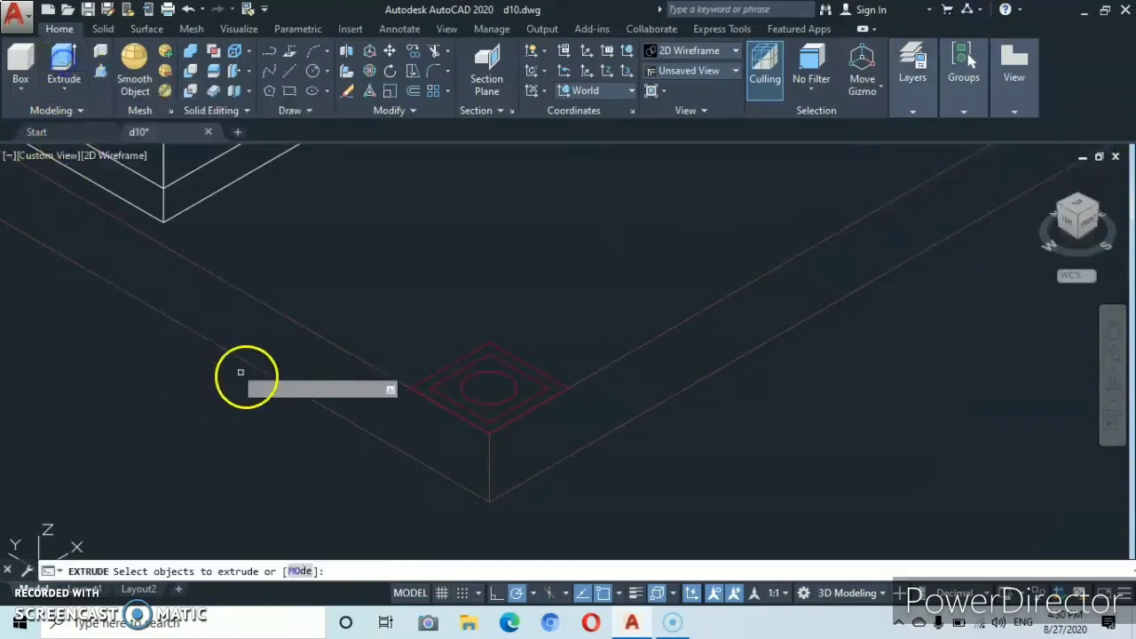
left_click(511, 393)
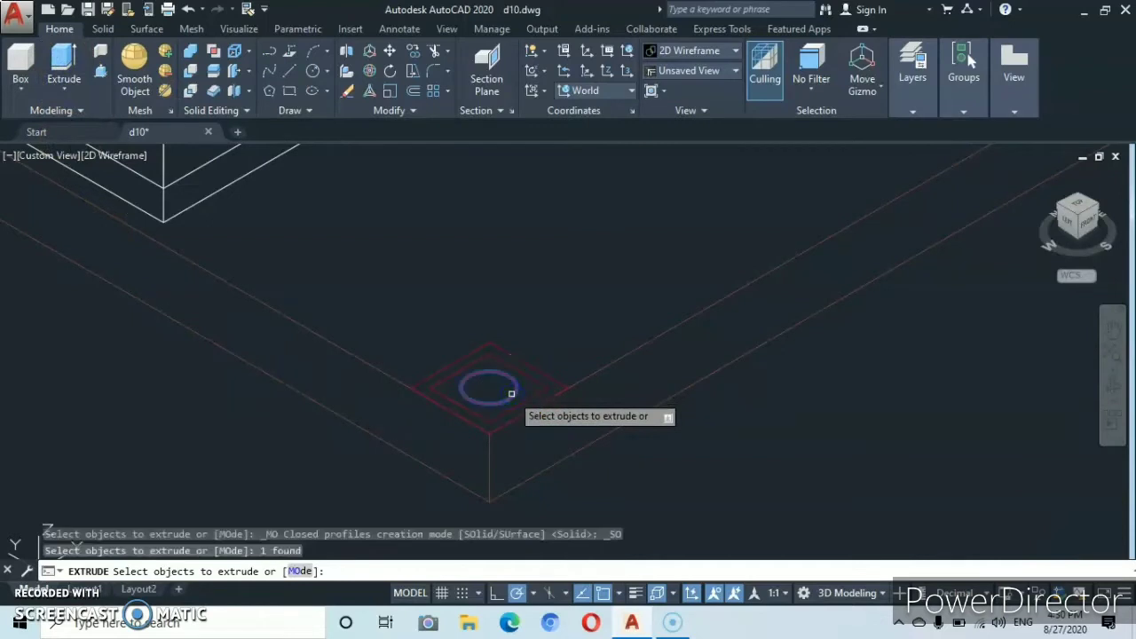
key("Return")
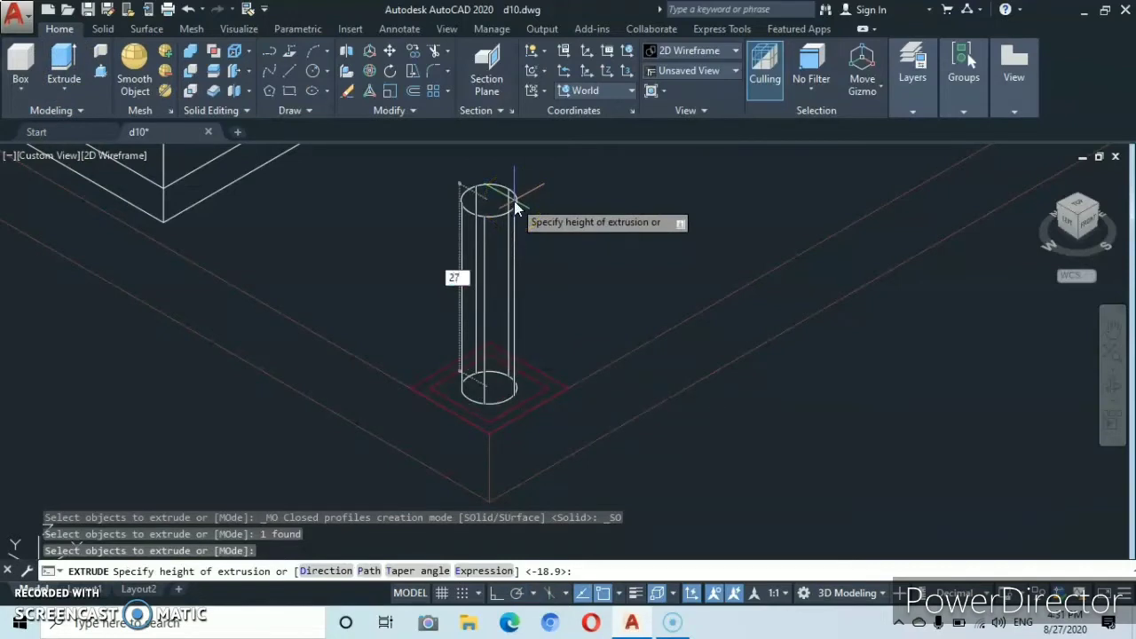
key("Return")
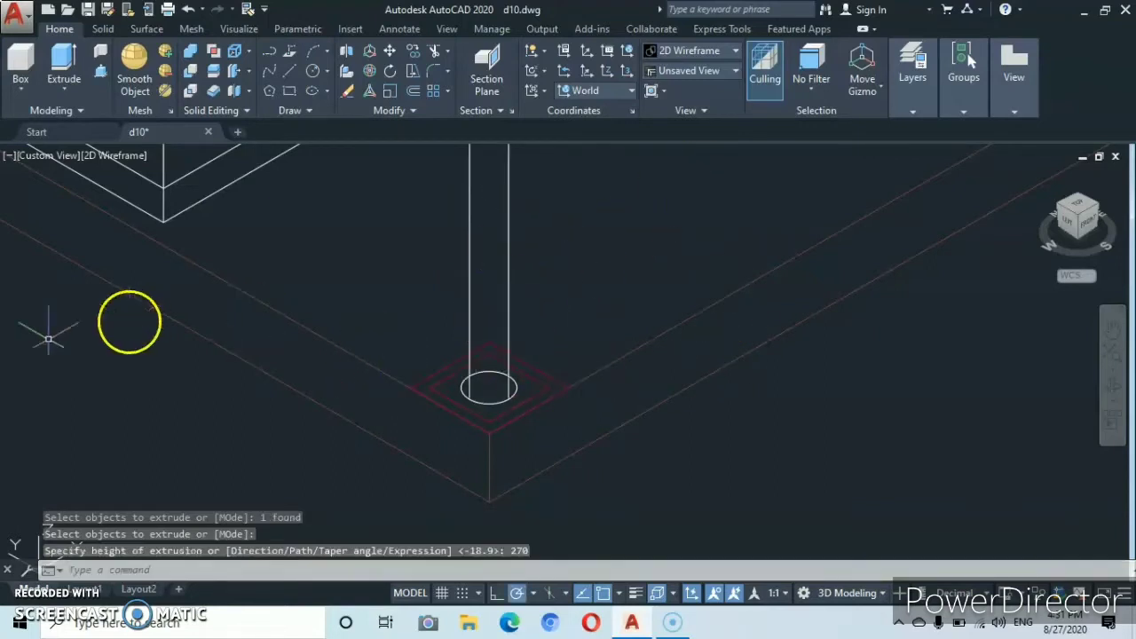
Make column base the current layer and extrude the inner square around the column to a height of 30.
left_click(913, 112)
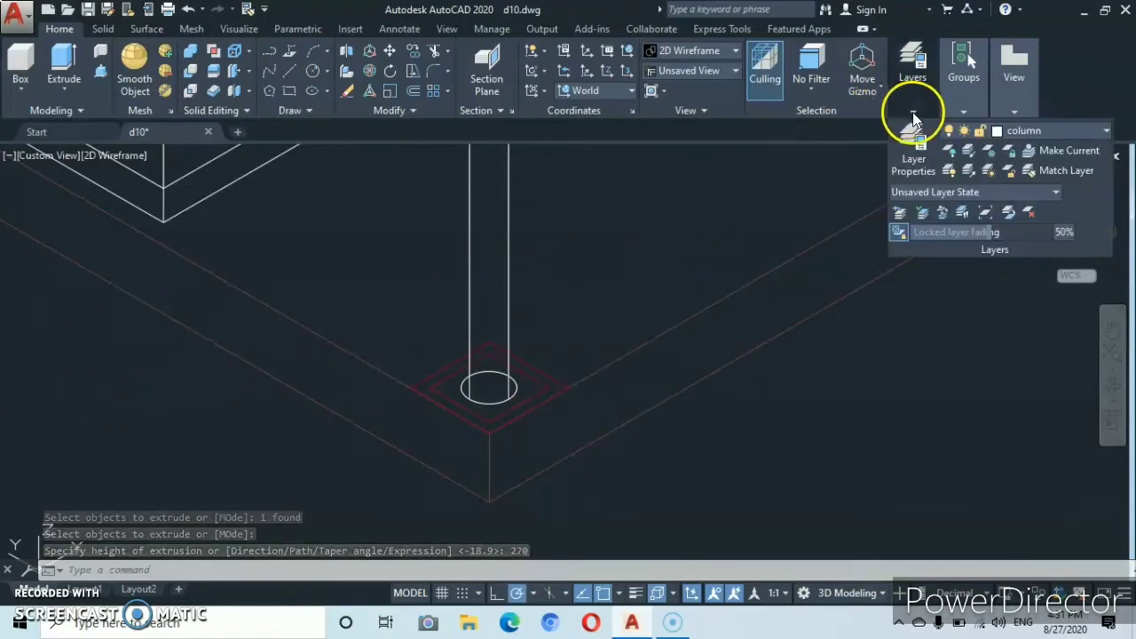
left_click(1105, 133)
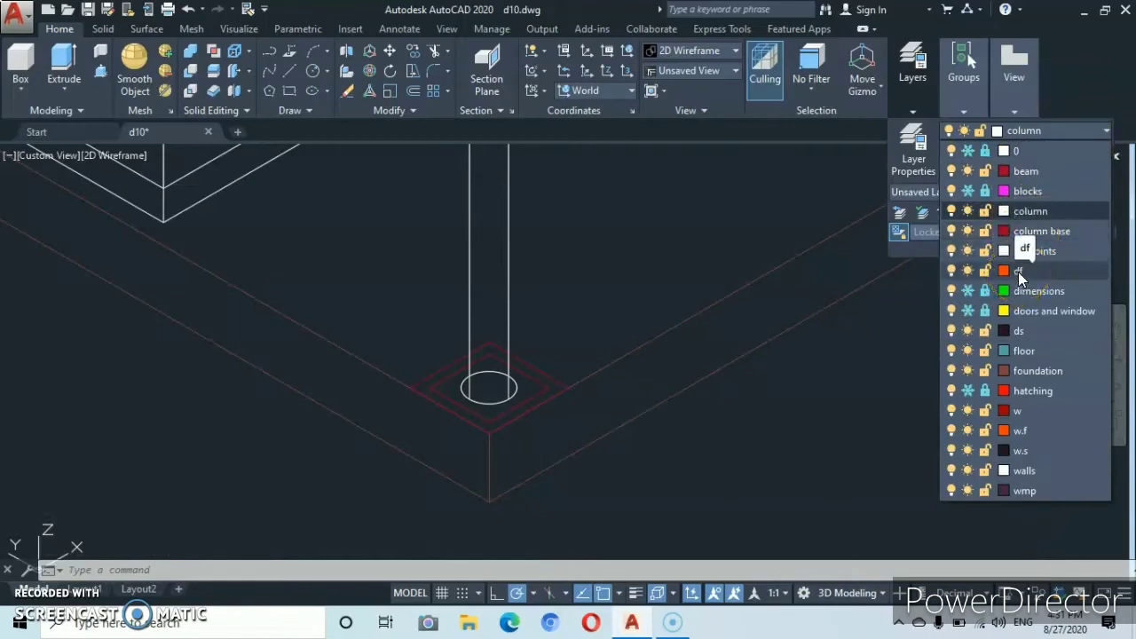
left_click(1024, 231)
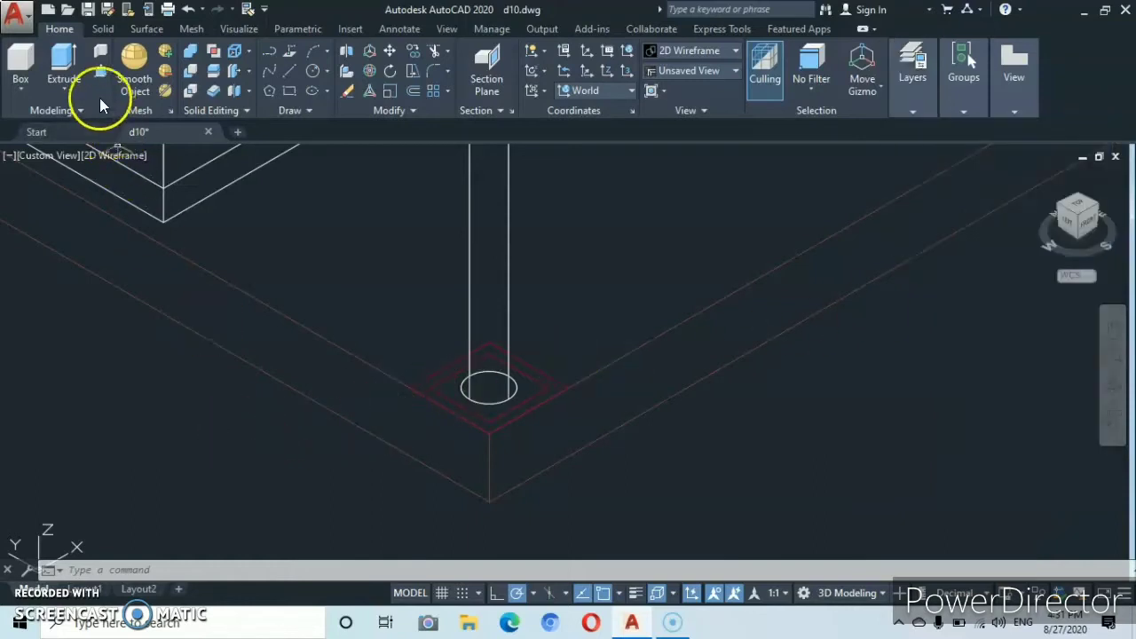
left_click(60, 64)
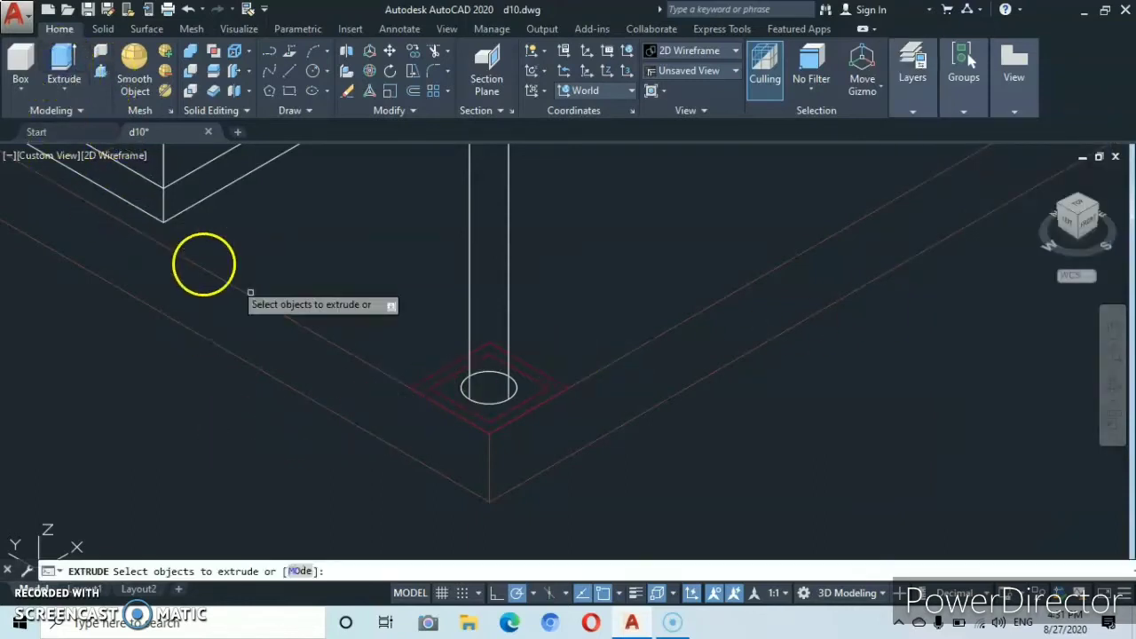
left_click(504, 413)
key("Return")
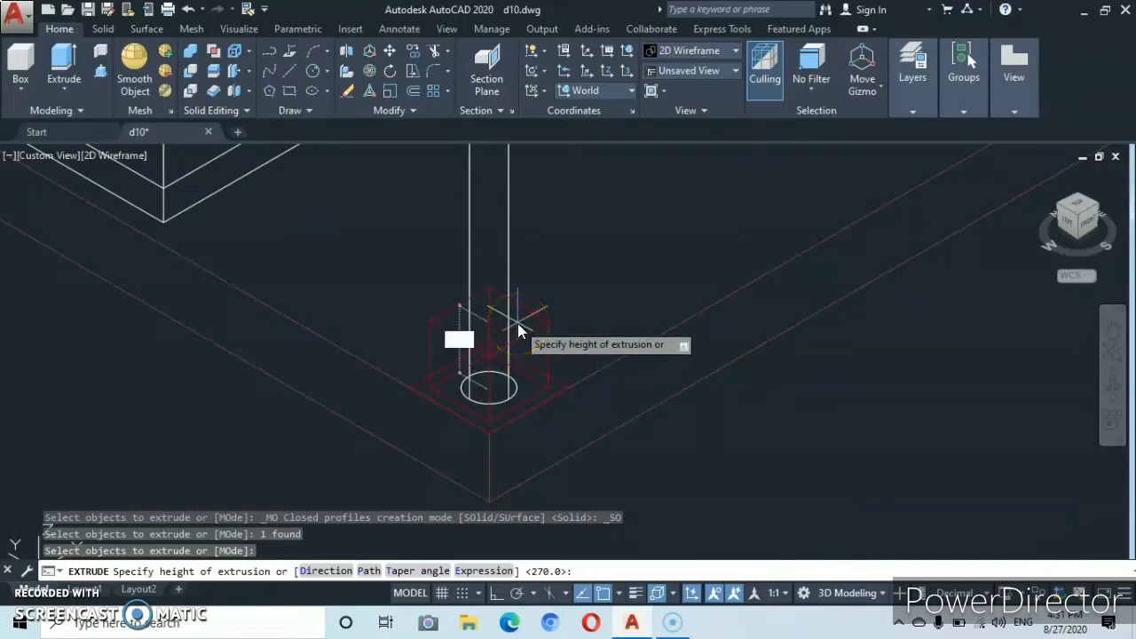
type("30")
key("Return")
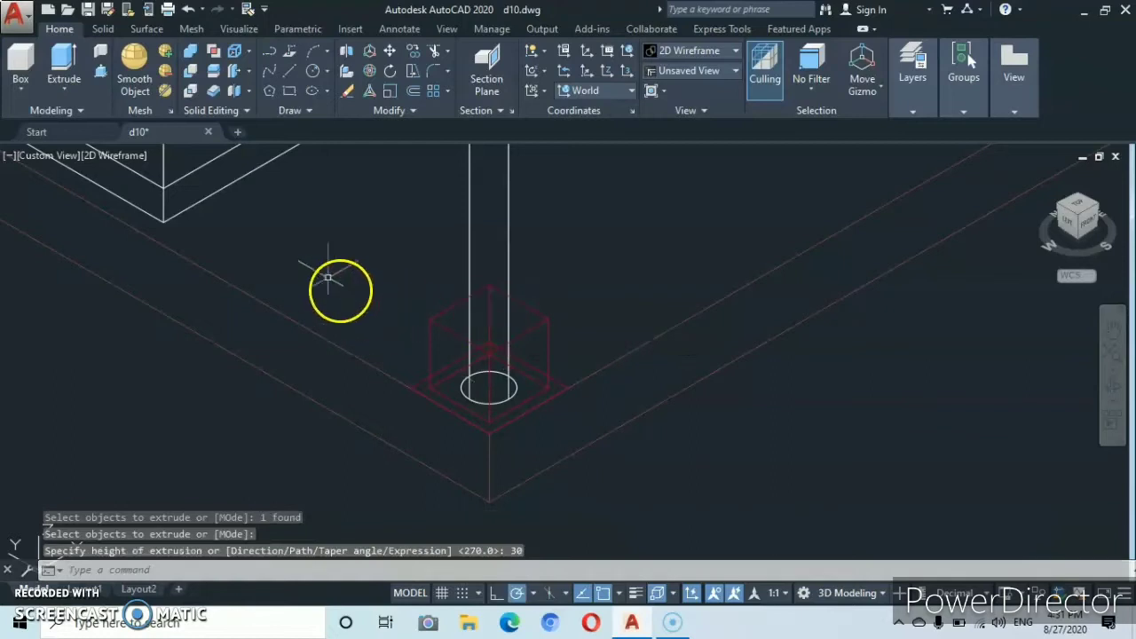
Start an extrusion of the outer square around the column base.
left_click(58, 78)
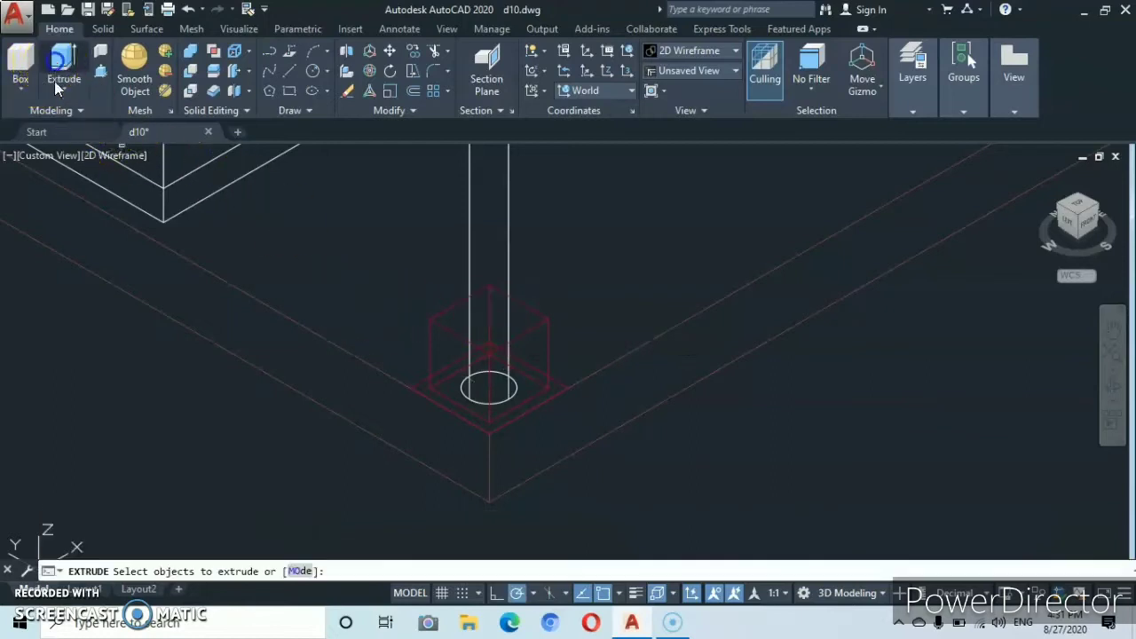
left_click(416, 383)
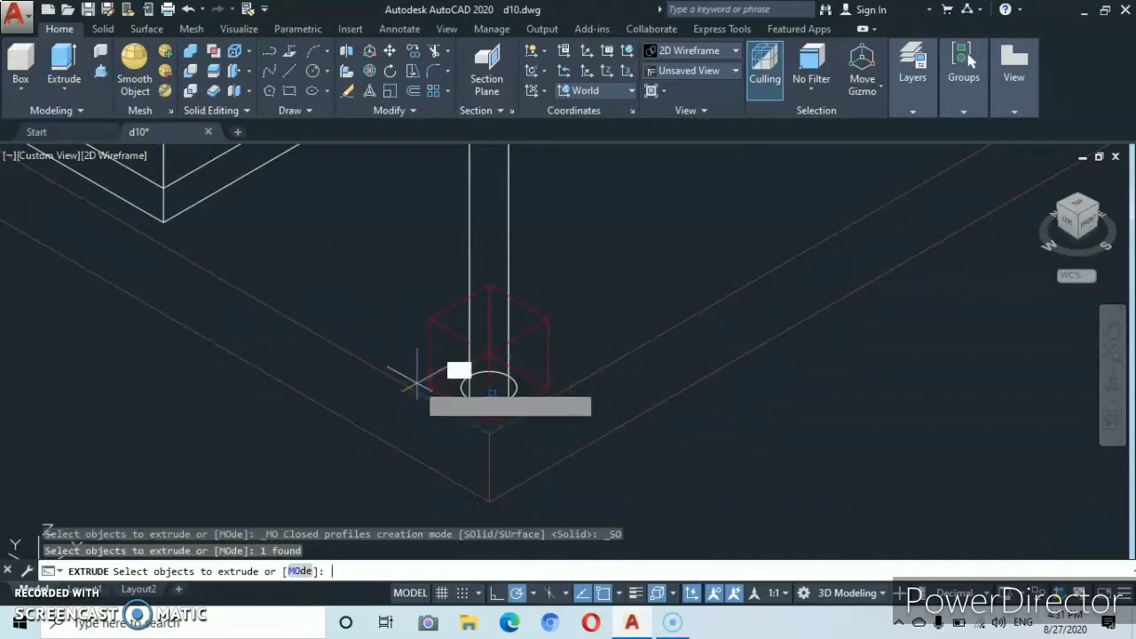
Extrude the outer square at the foot of the column to a height of 15.
key("Return")
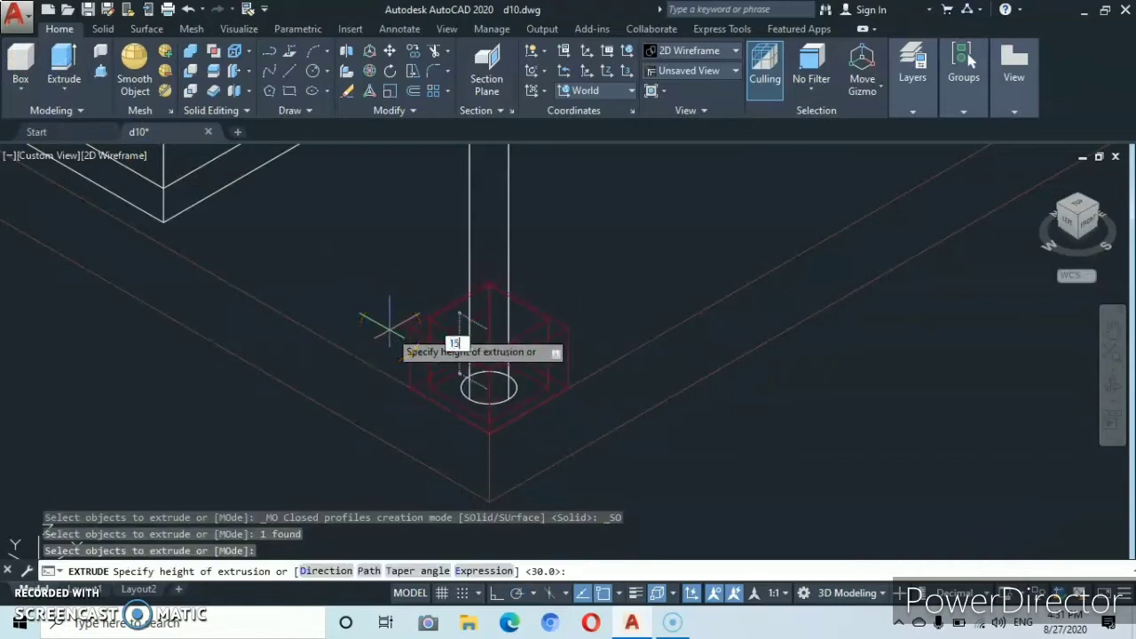
type("5")
key("Return")
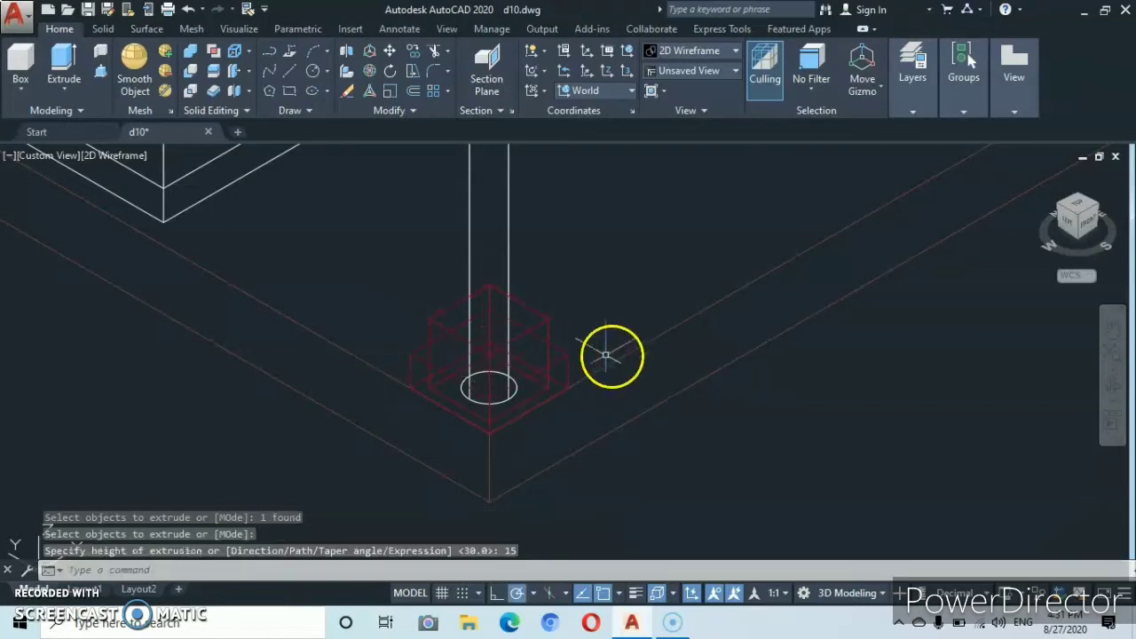
Display the house model in the Shaded visual style and inspect the column with its stepped base.
scroll(482, 286, "down", 5)
middle_click_drag(487, 279, 511, 391)
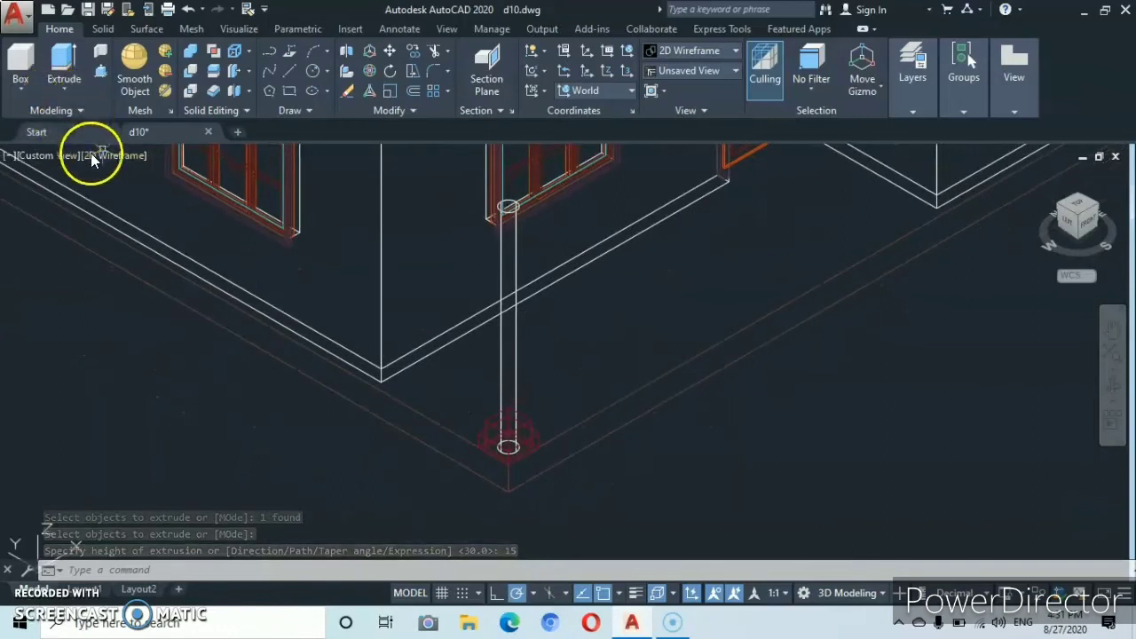
left_click(117, 155)
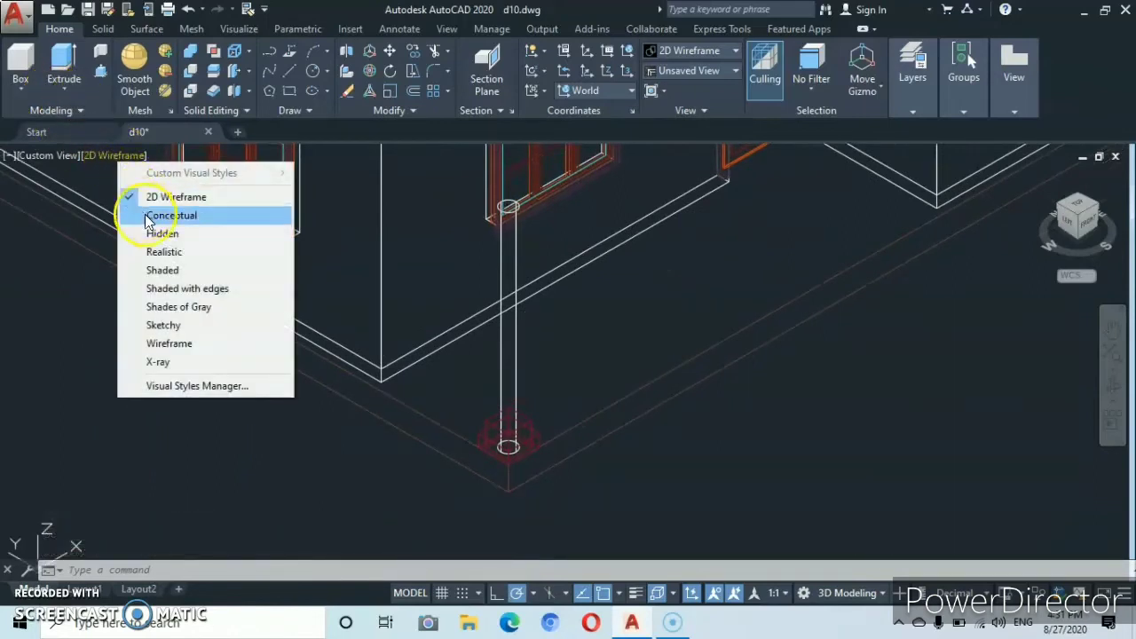
left_click(155, 272)
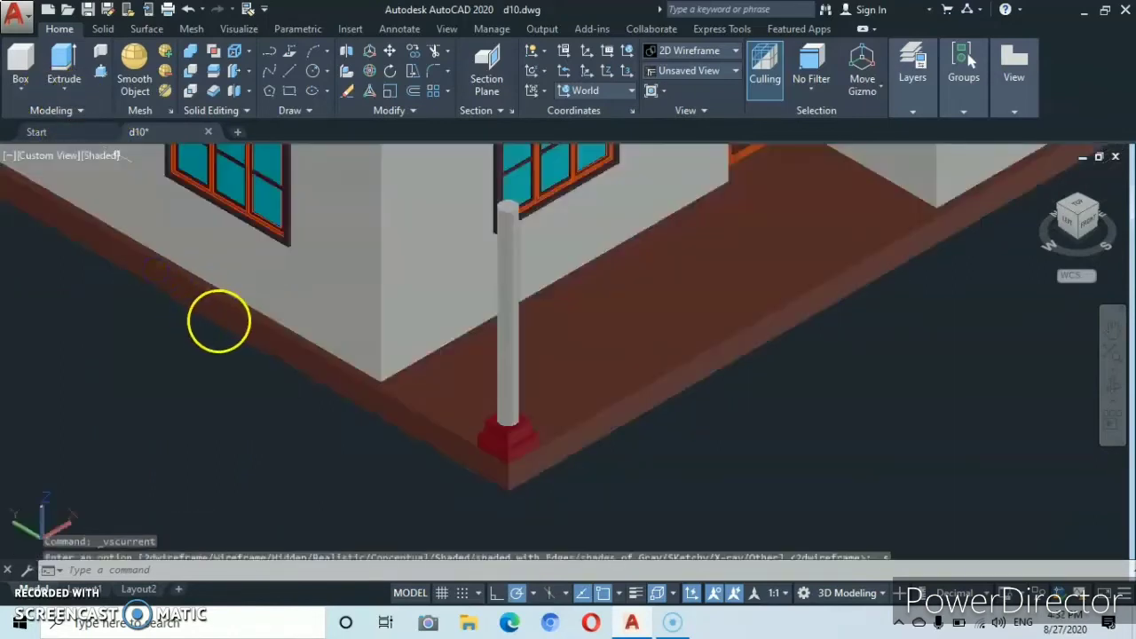
scroll(541, 420, "up", 2)
scroll(542, 420, "up", 4)
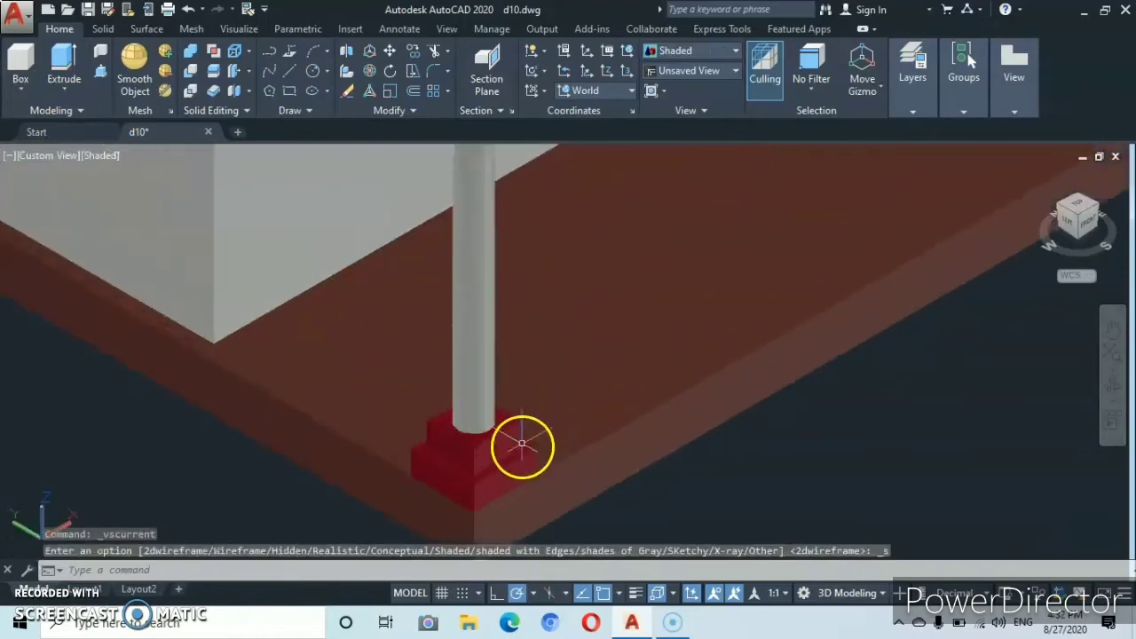
scroll(459, 456, "down", 6)
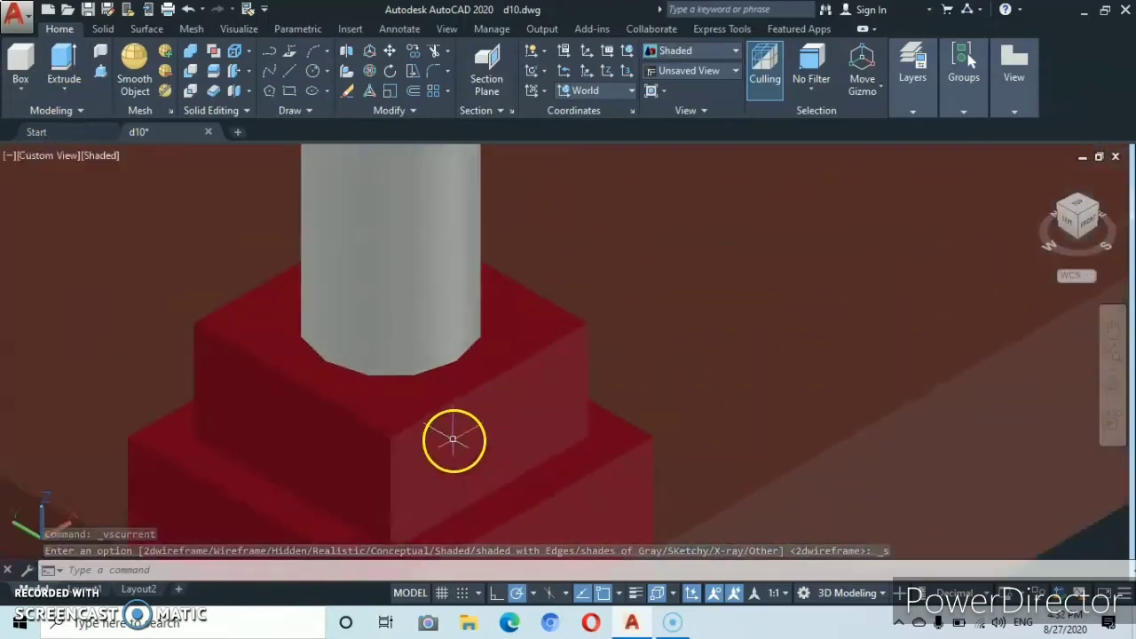
scroll(453, 330, "down", 2)
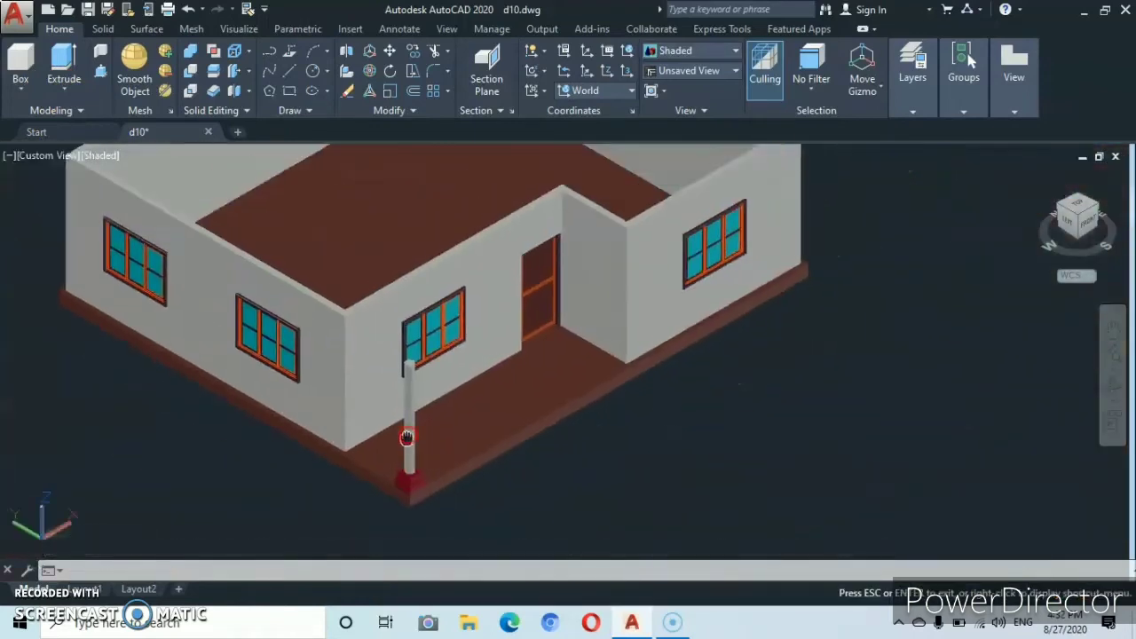
scroll(515, 363, "up", 5)
middle_click_drag(507, 329, 578, 469)
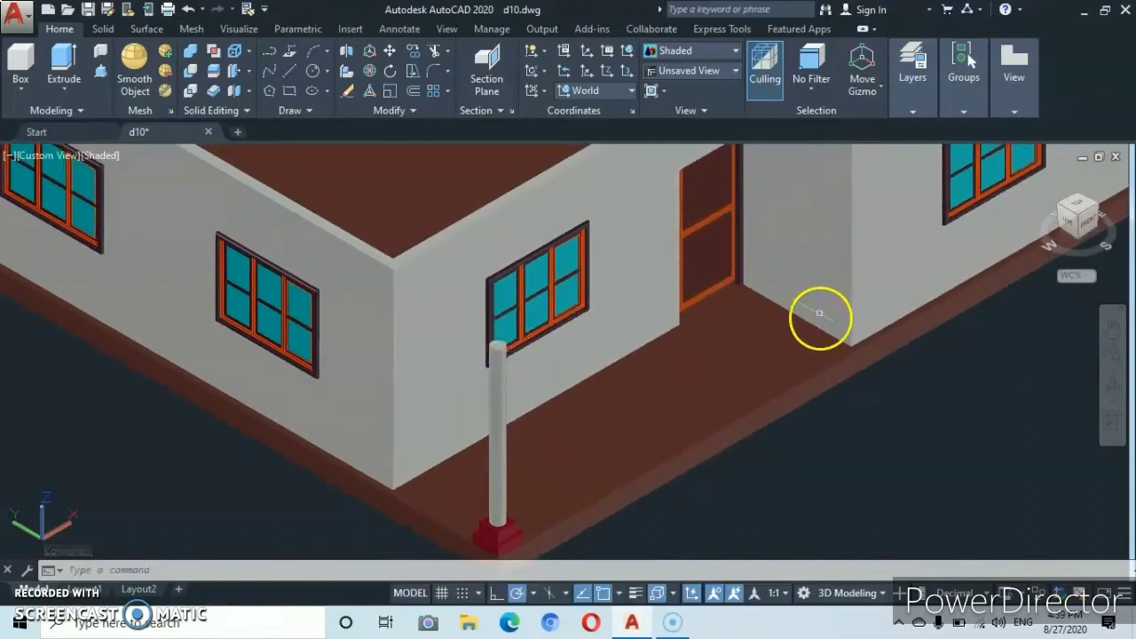
Begin a line profile in the empty area in front of the porch with segments of 20 at 0° and 30 at 90°.
middle_click_drag(754, 444, 642, 246)
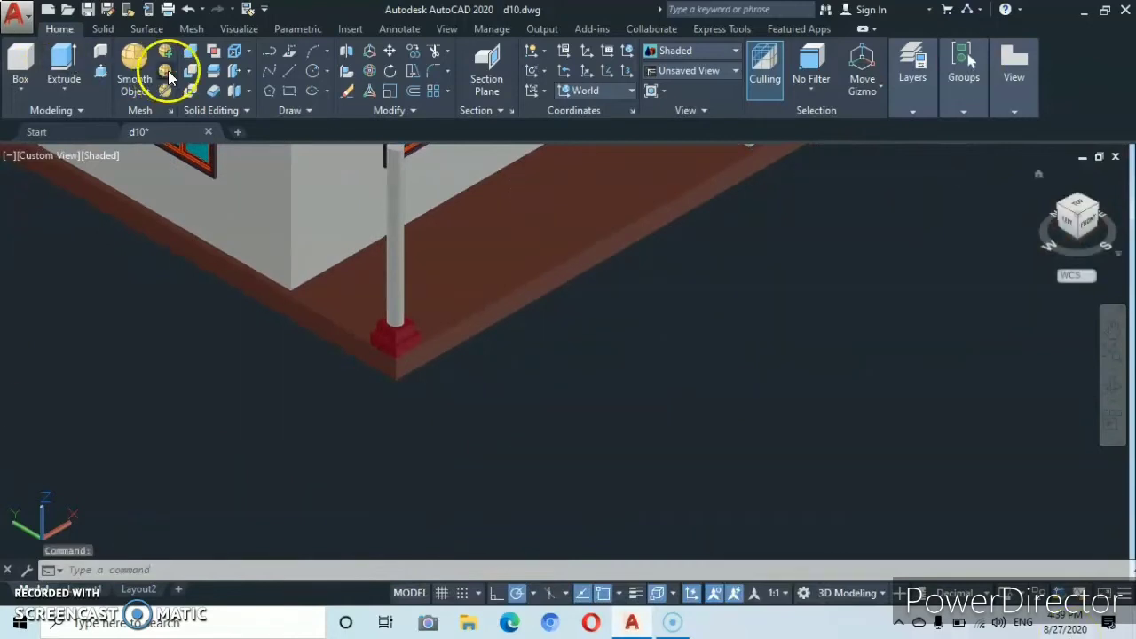
left_click(289, 76)
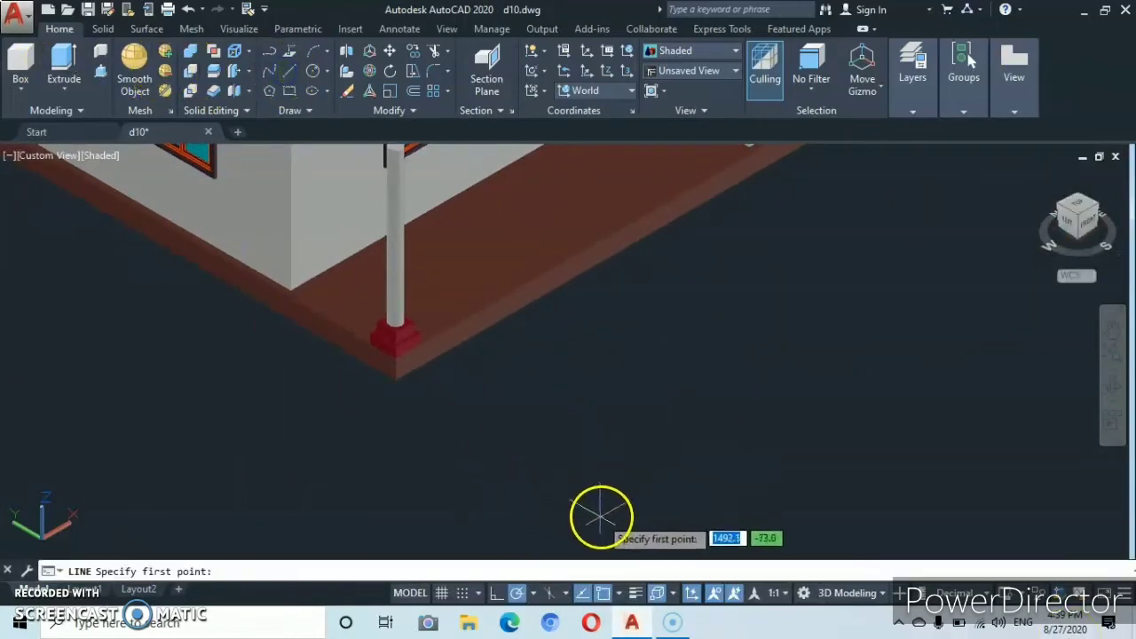
left_click(629, 489)
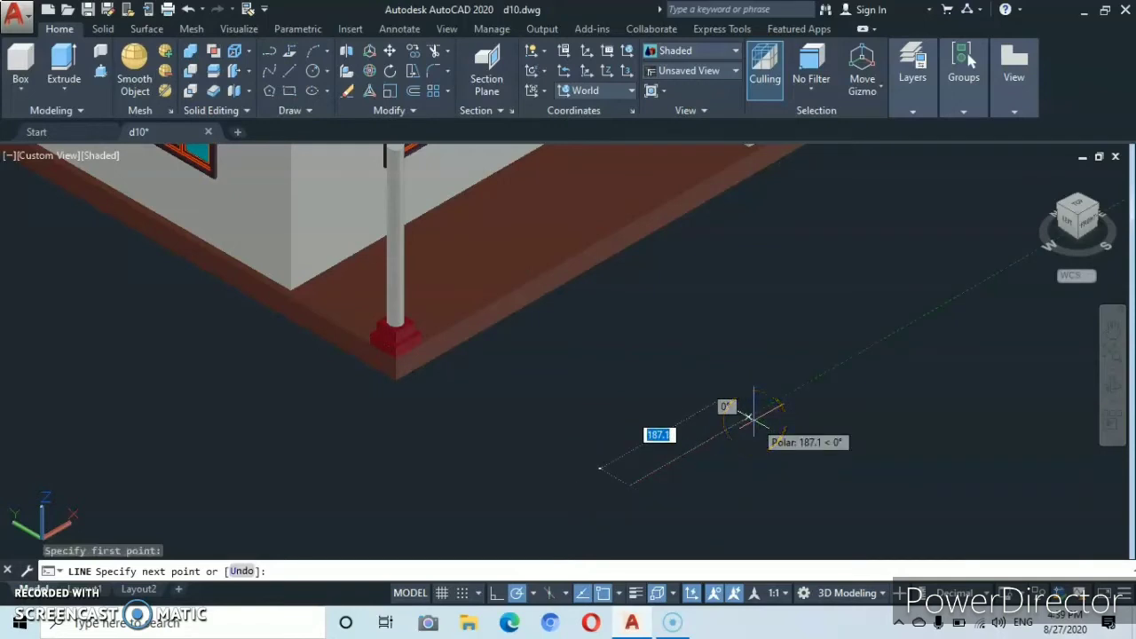
type("2")
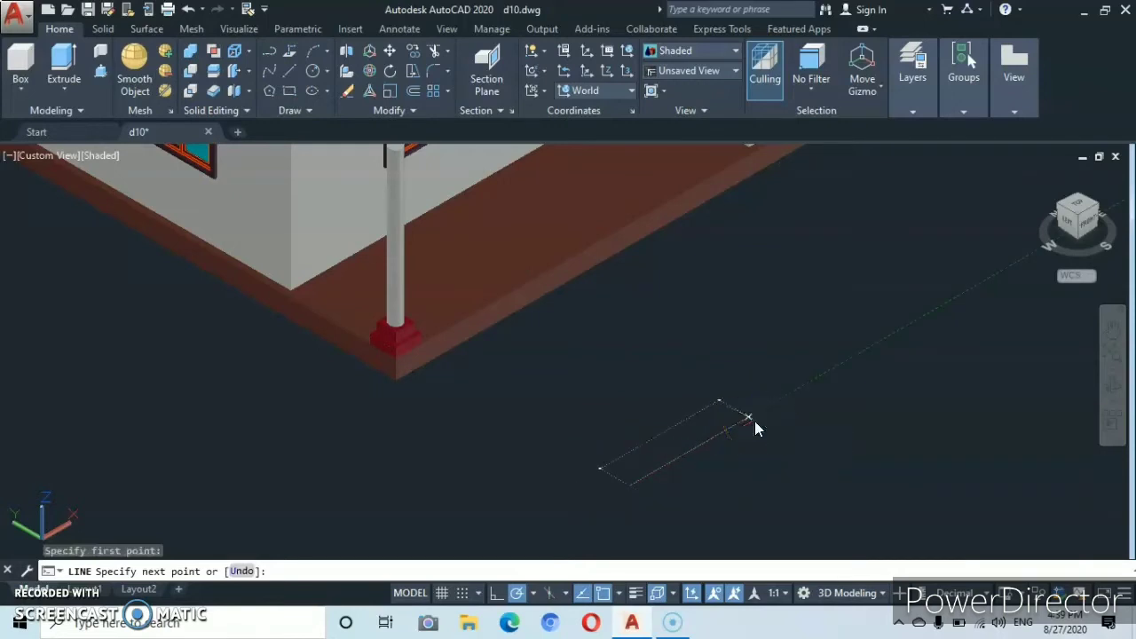
type("0")
key("Return")
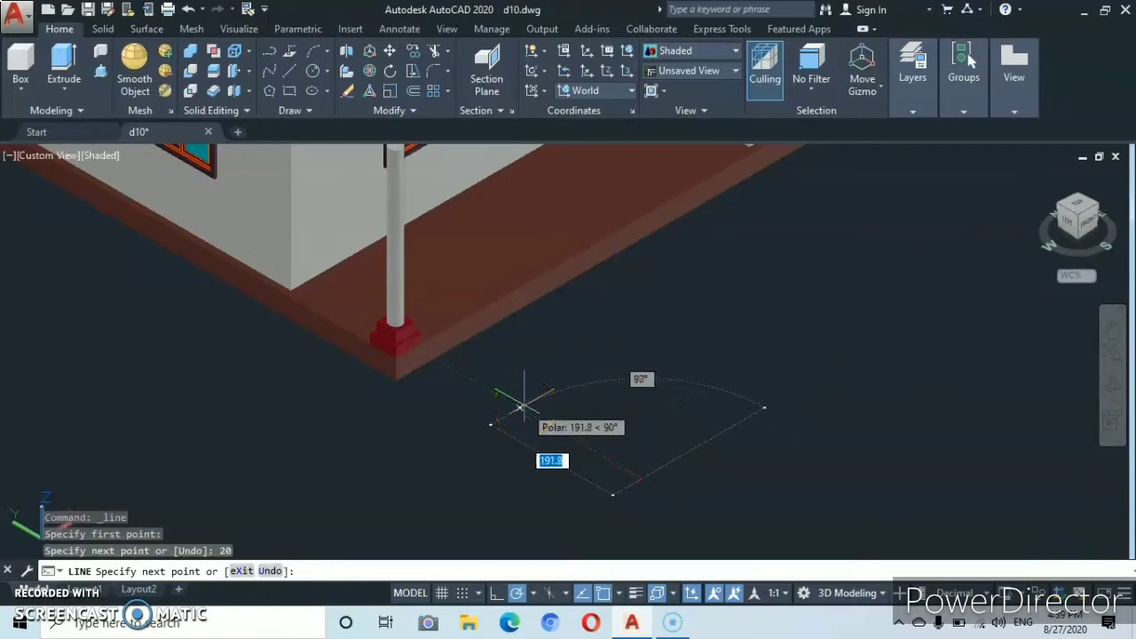
type("30")
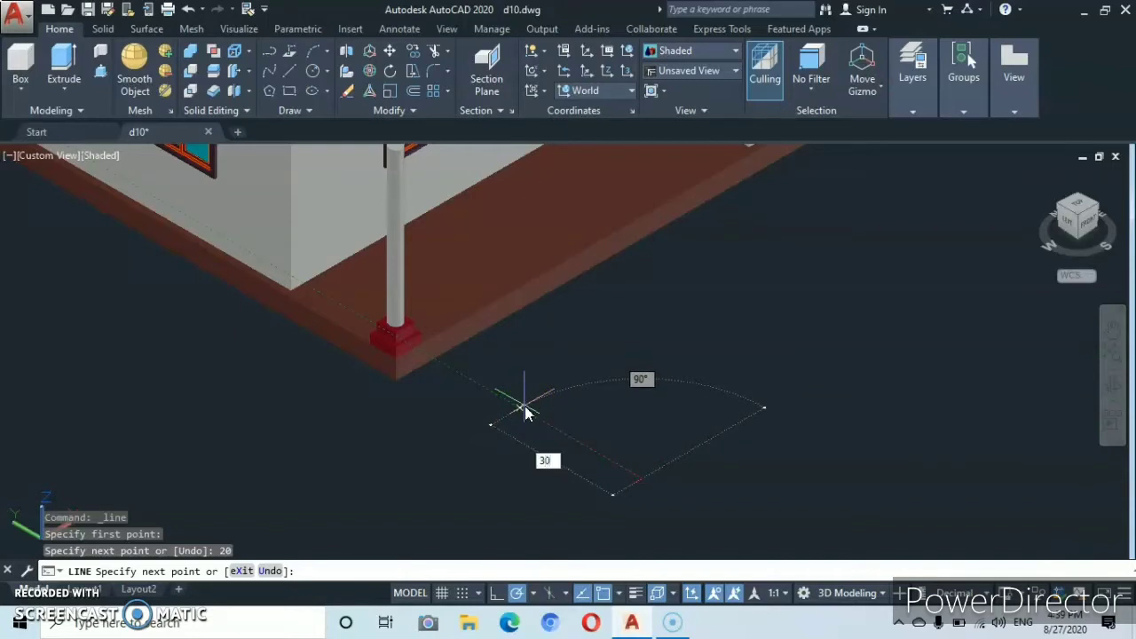
key("Return")
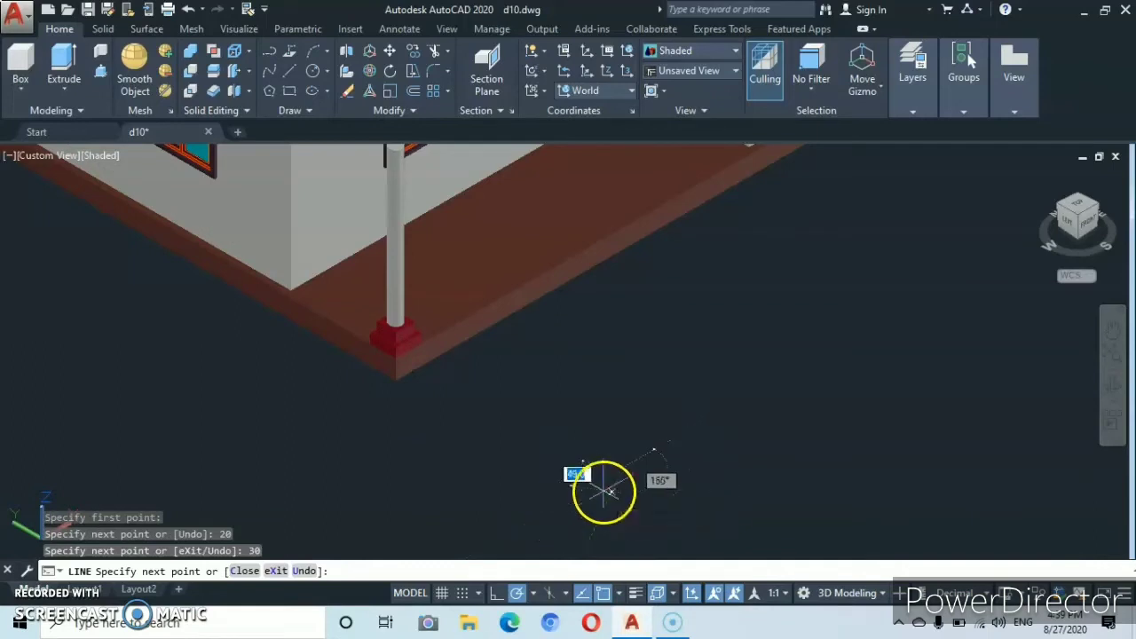
Continue the profile with a 40 segment at 180° and a 5 segment aimed at the starting point, and end the line.
scroll(581, 471, "up", 3)
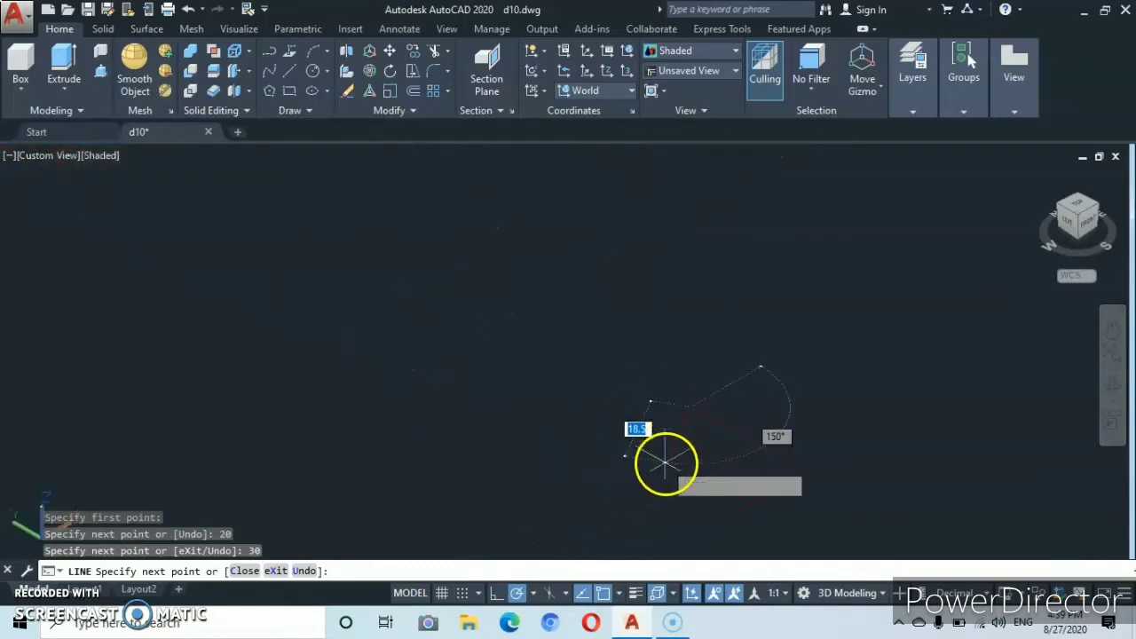
middle_click_drag(743, 459, 512, 375)
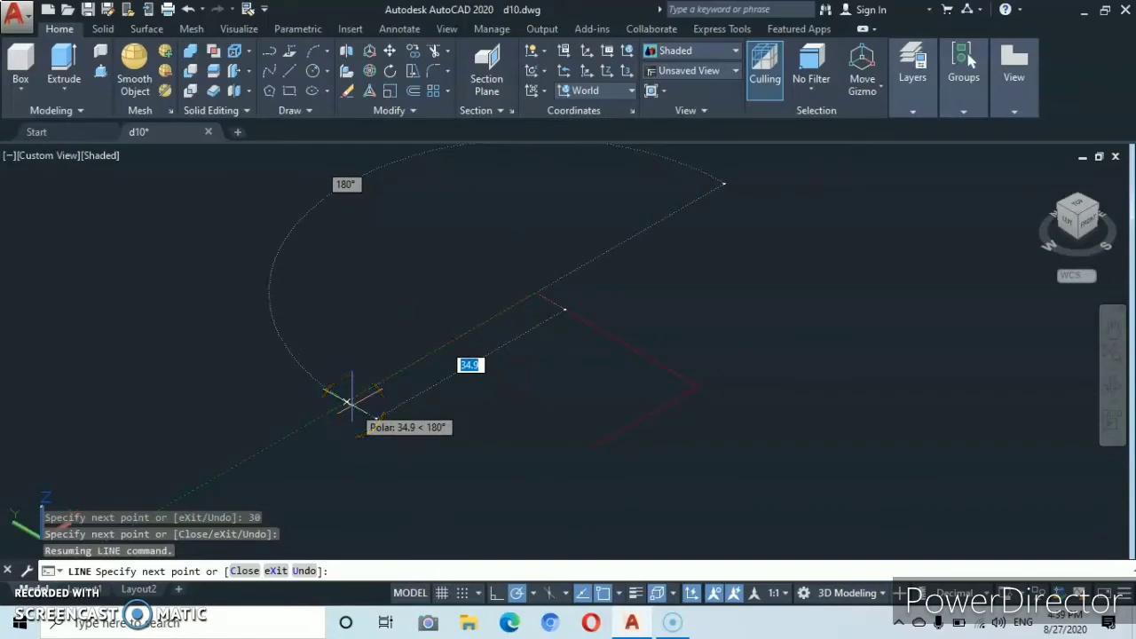
type("0")
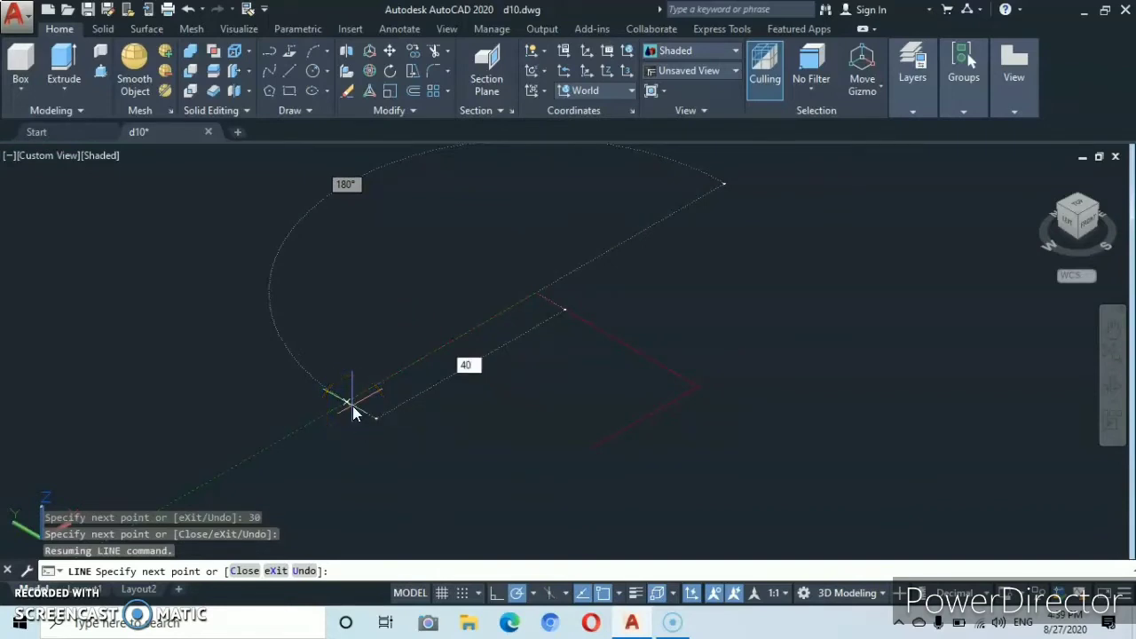
key("Return")
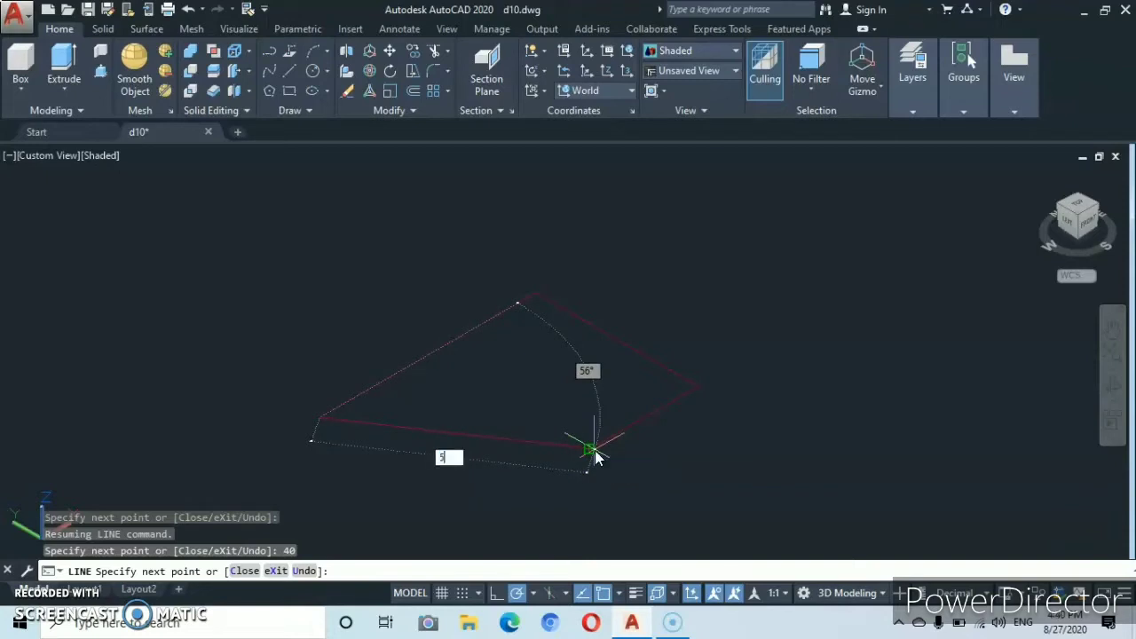
key("Return")
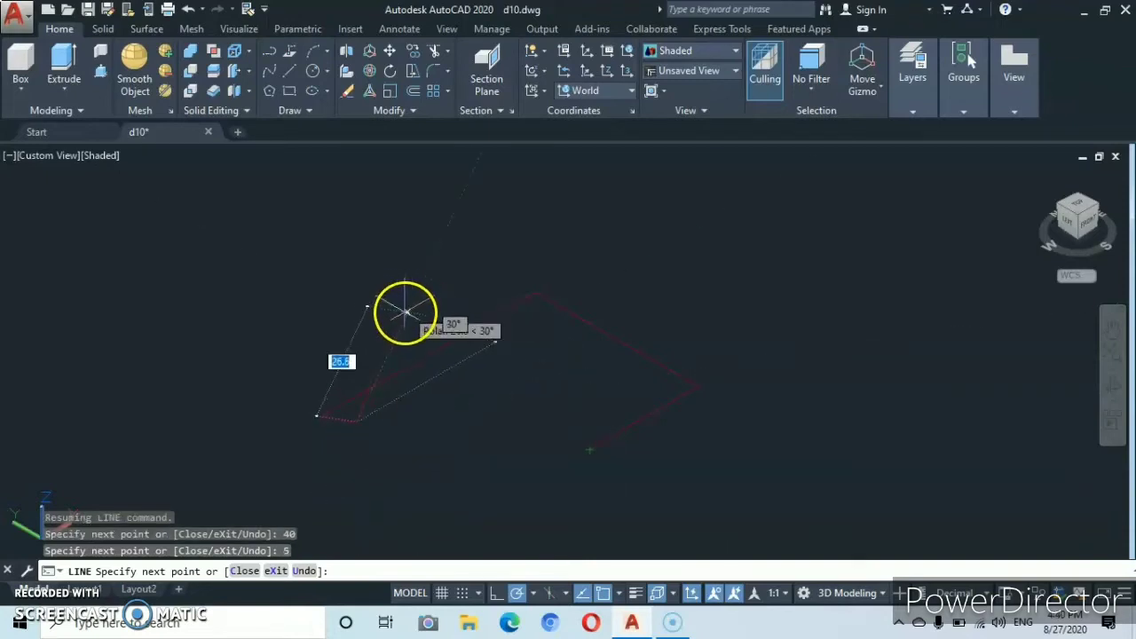
key("Return")
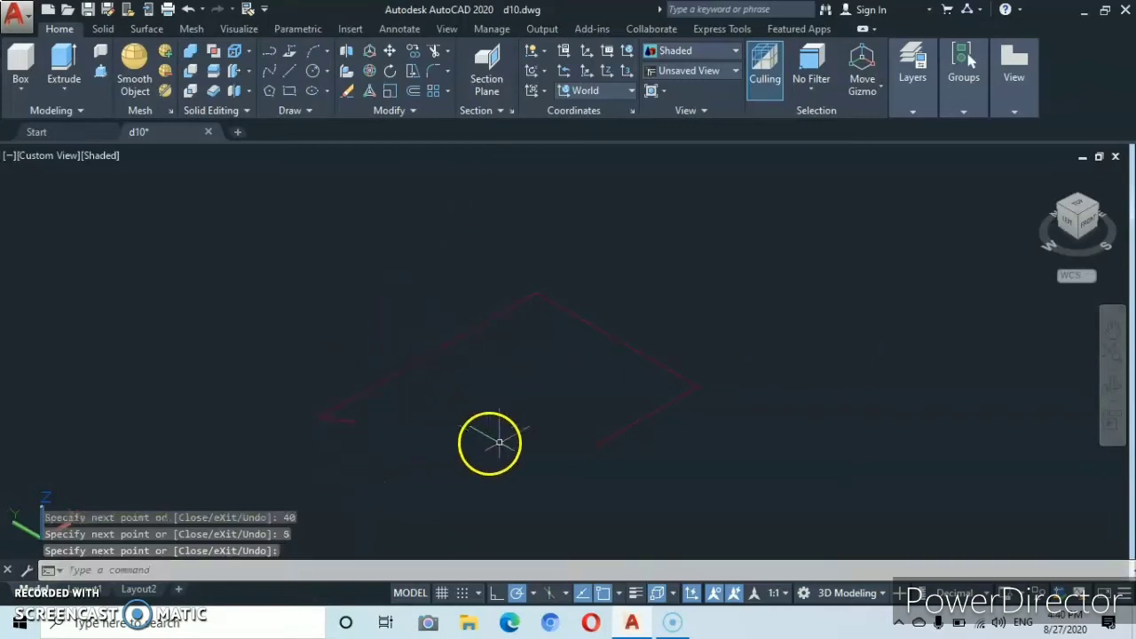
Draw a line of length 5 from the profile's starting point towards the free end of the opposite short segment.
key("Return")
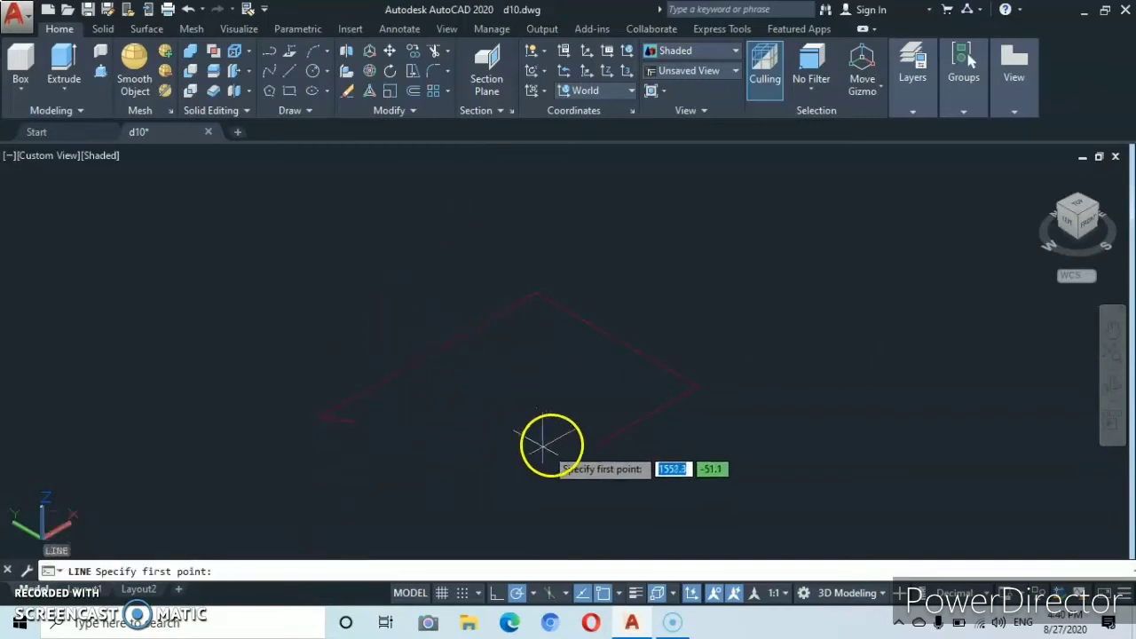
left_click(588, 445)
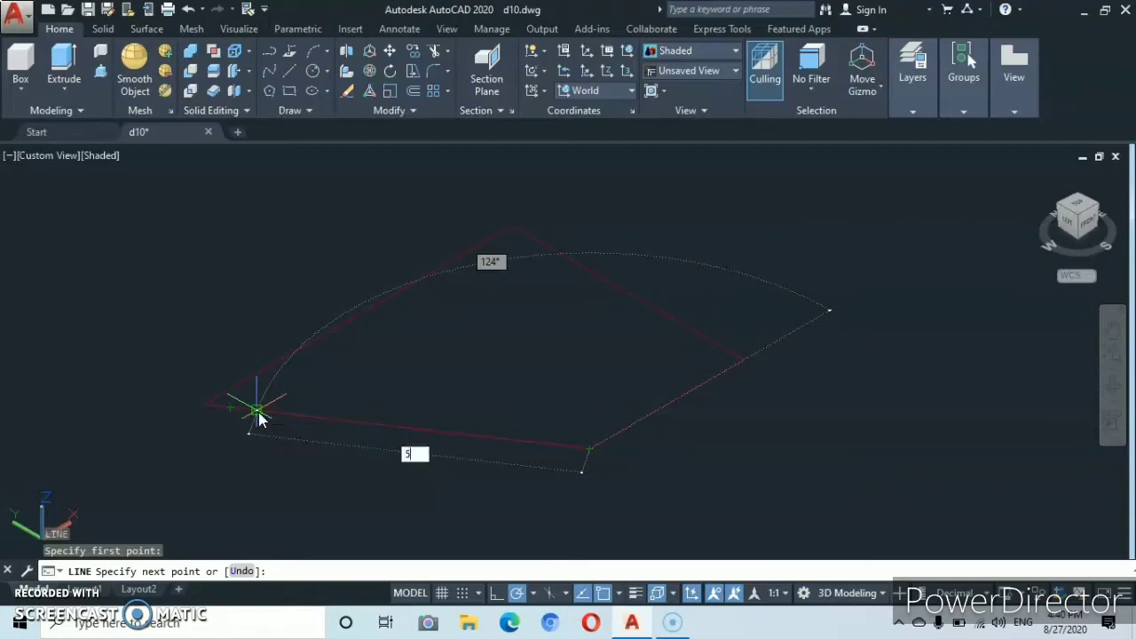
type("5")
key("Return")
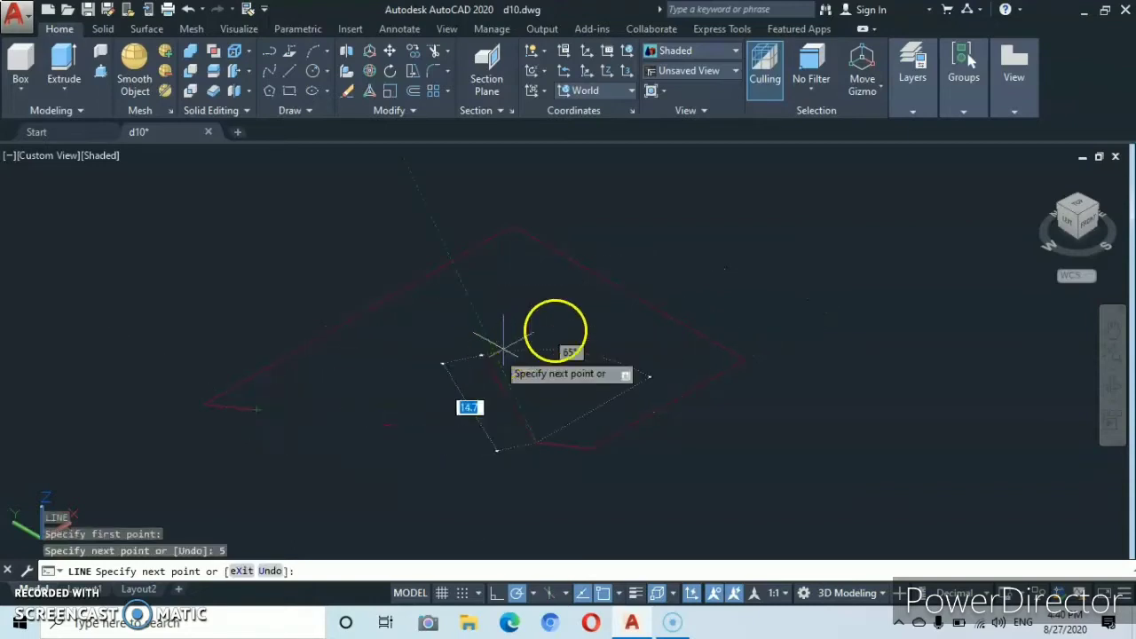
key("Return")
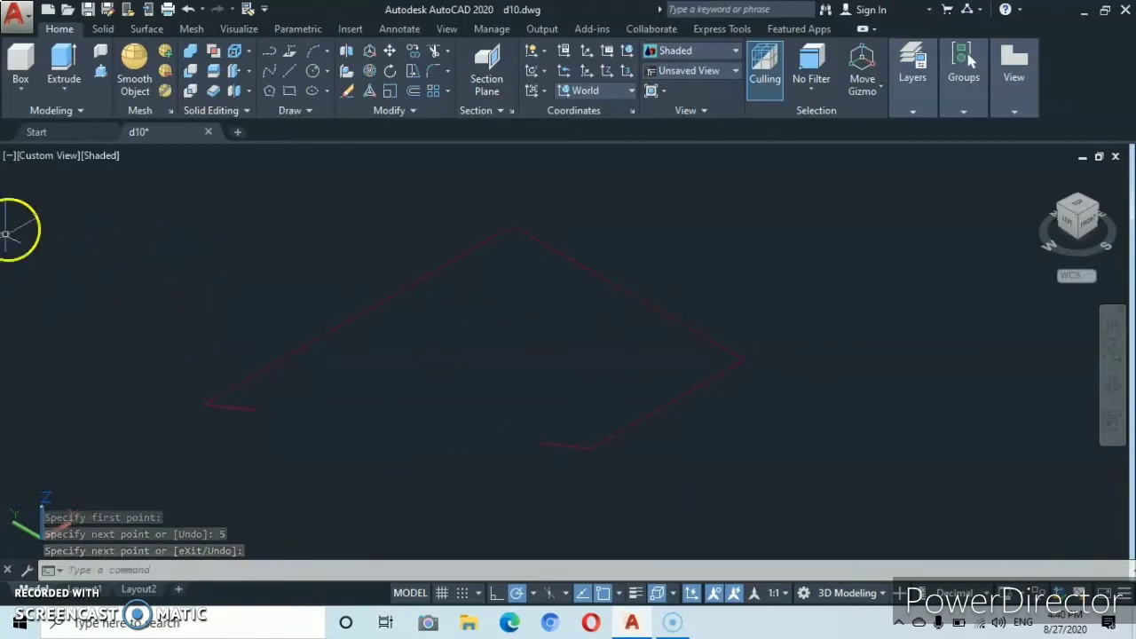
Draw a Start, Center, End arc from the second short segment's free end, centred 5 units along the slanted side and ending on that side.
left_click(326, 50)
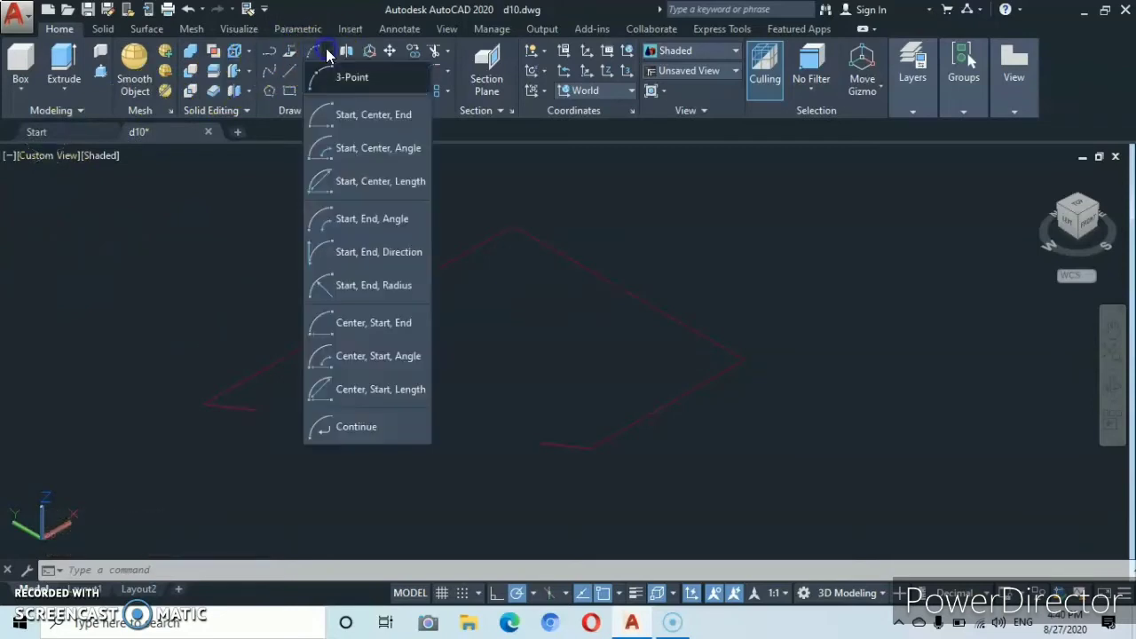
left_click(322, 116)
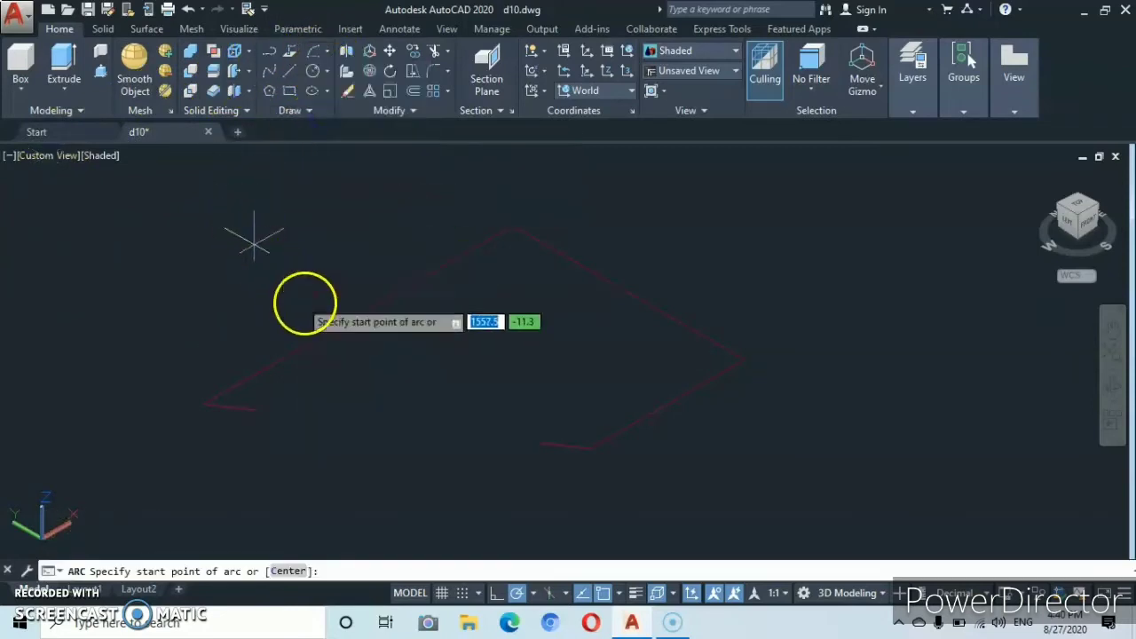
left_click(537, 441)
left_click(535, 442)
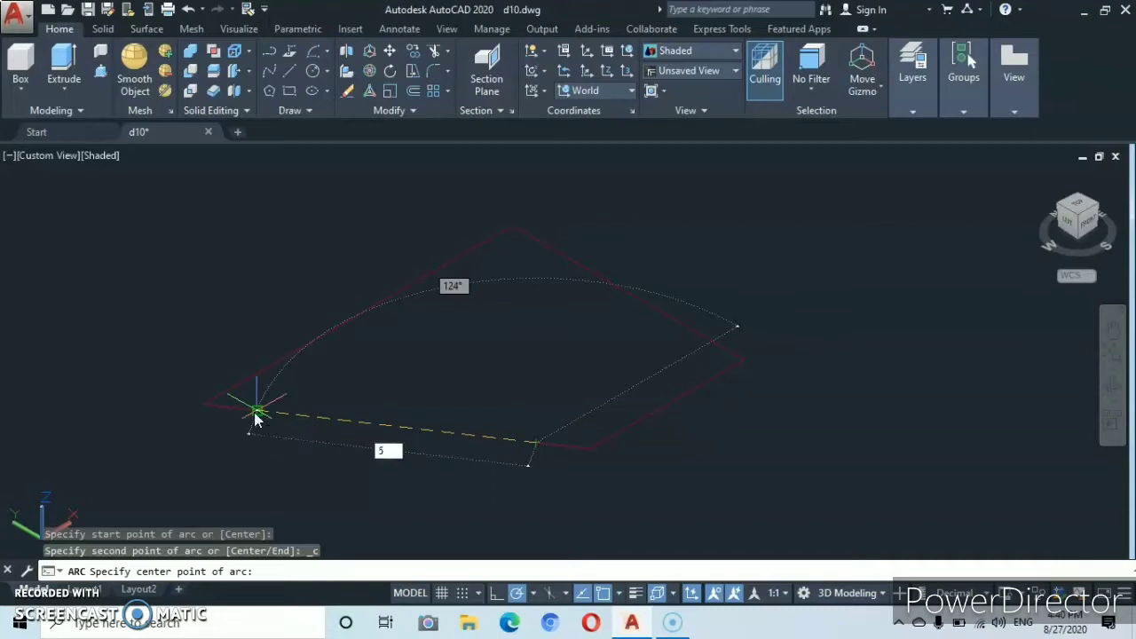
key("Return")
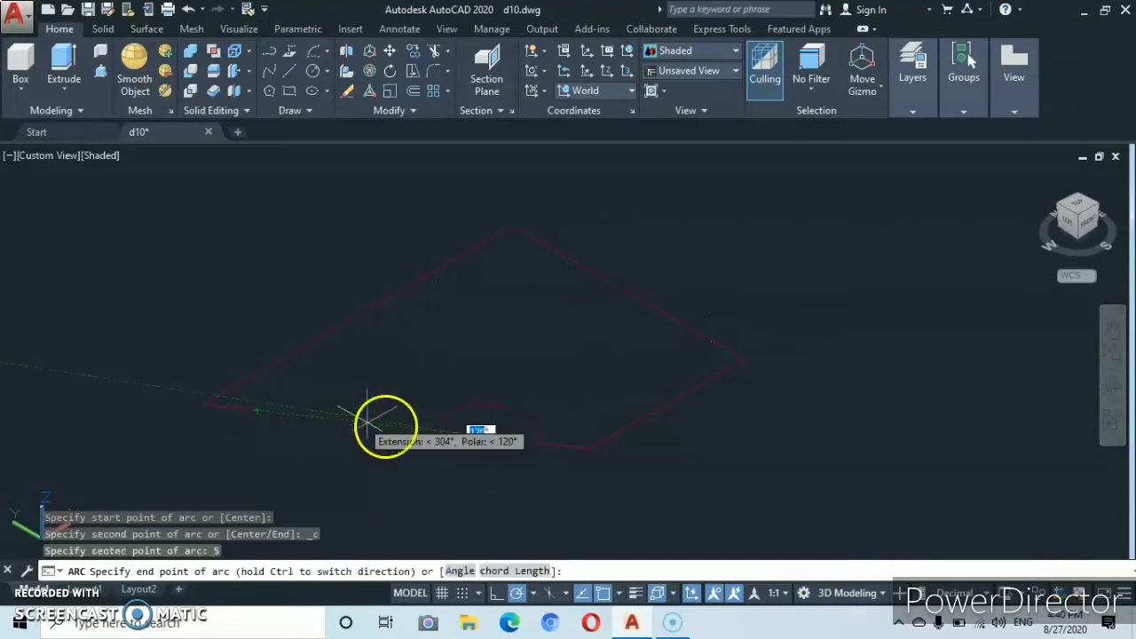
left_click(427, 428)
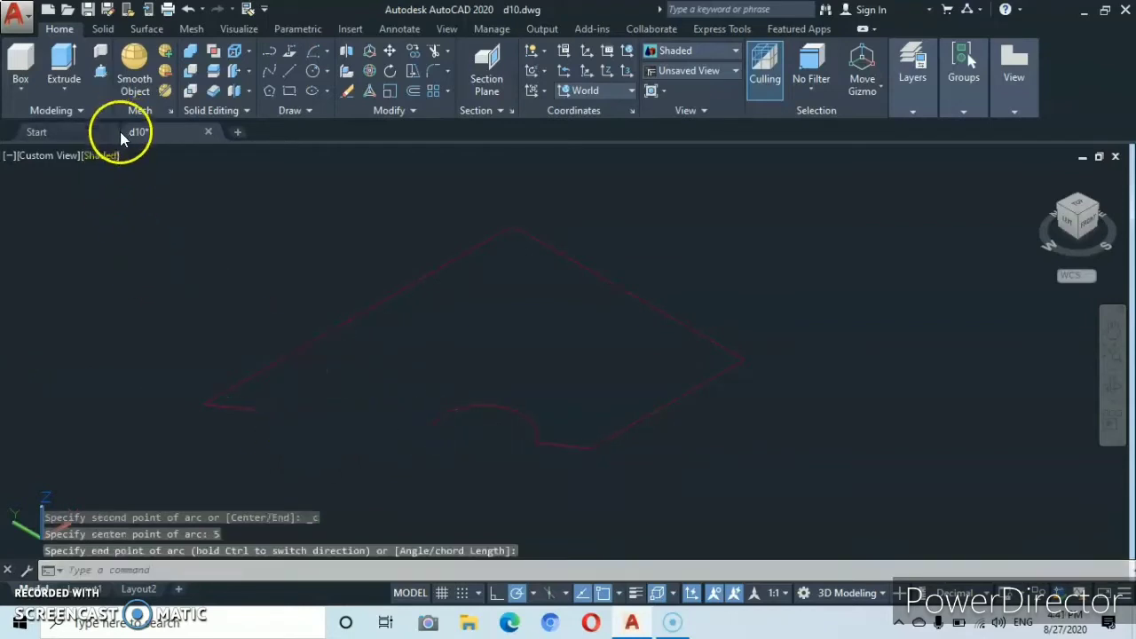
Draw a line of length 8 from the arc's end towards the free end of the opposite short segment.
left_click(293, 71)
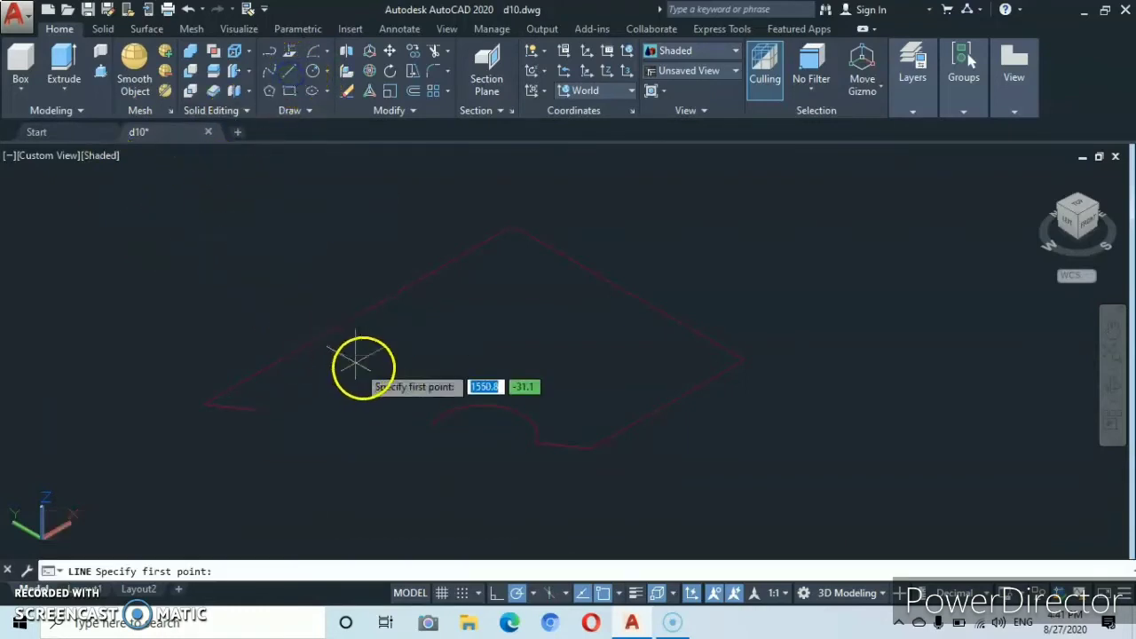
left_click(430, 429)
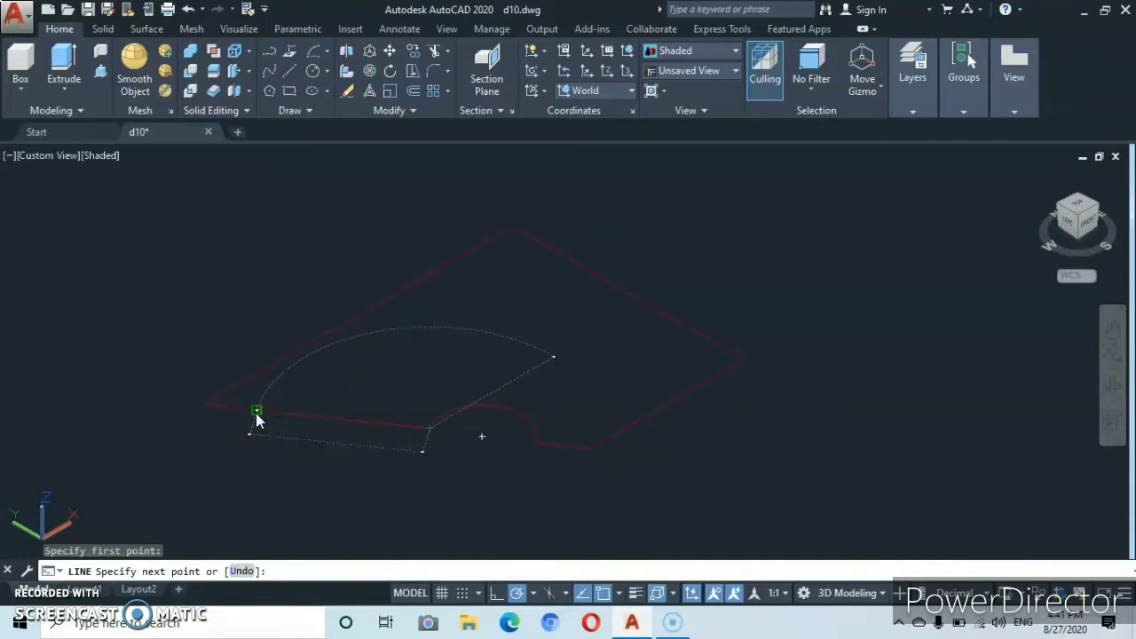
type("8")
key("Return")
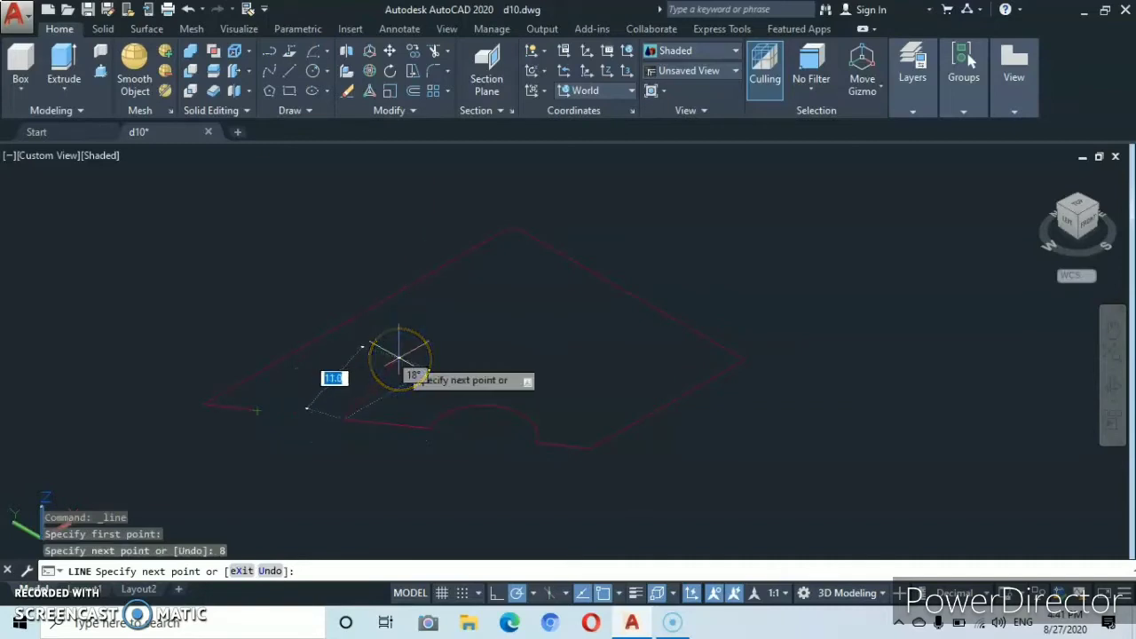
key("Escape")
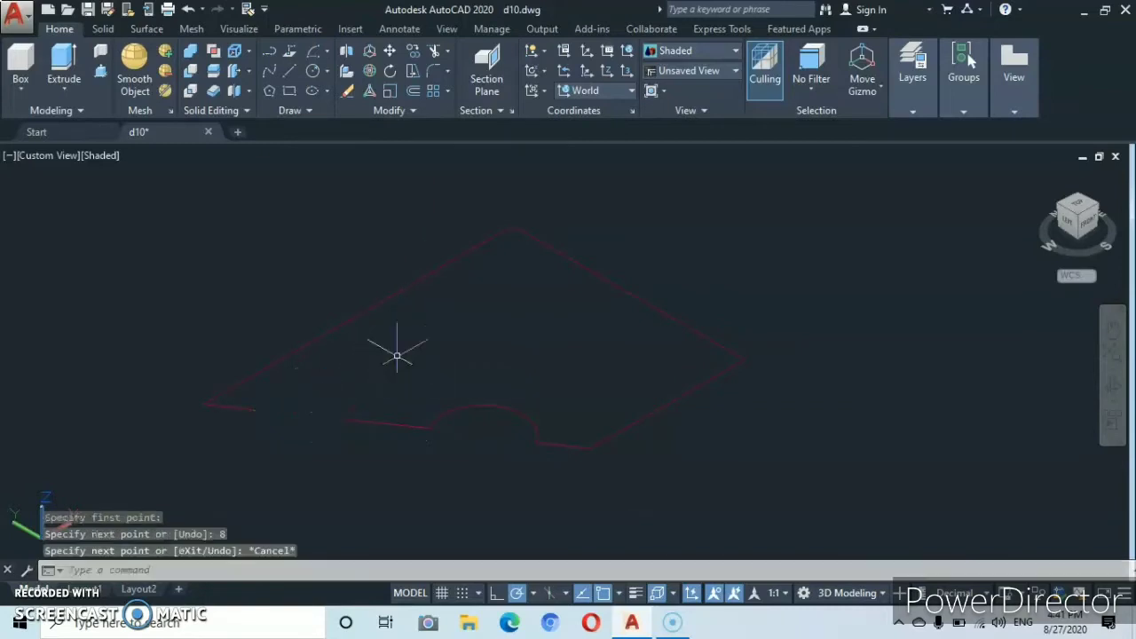
Draw a 3-Point arc from the 8-unit line's free end through a point 2.5 units away at 180°, ending on the opposite short segment's free end.
left_click(327, 50)
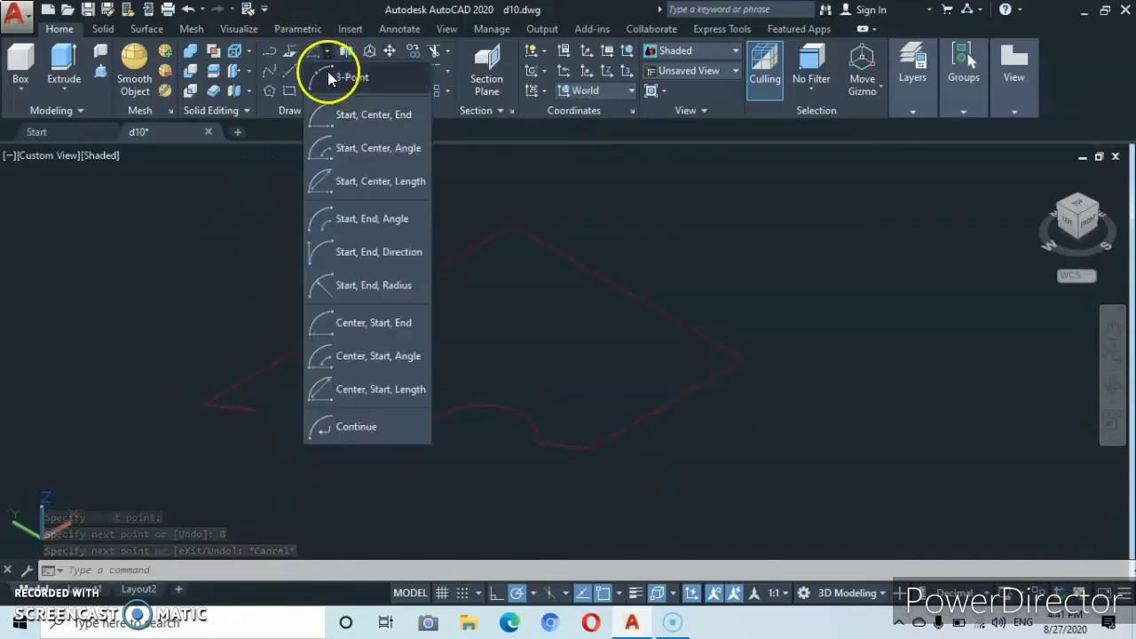
left_click(325, 75)
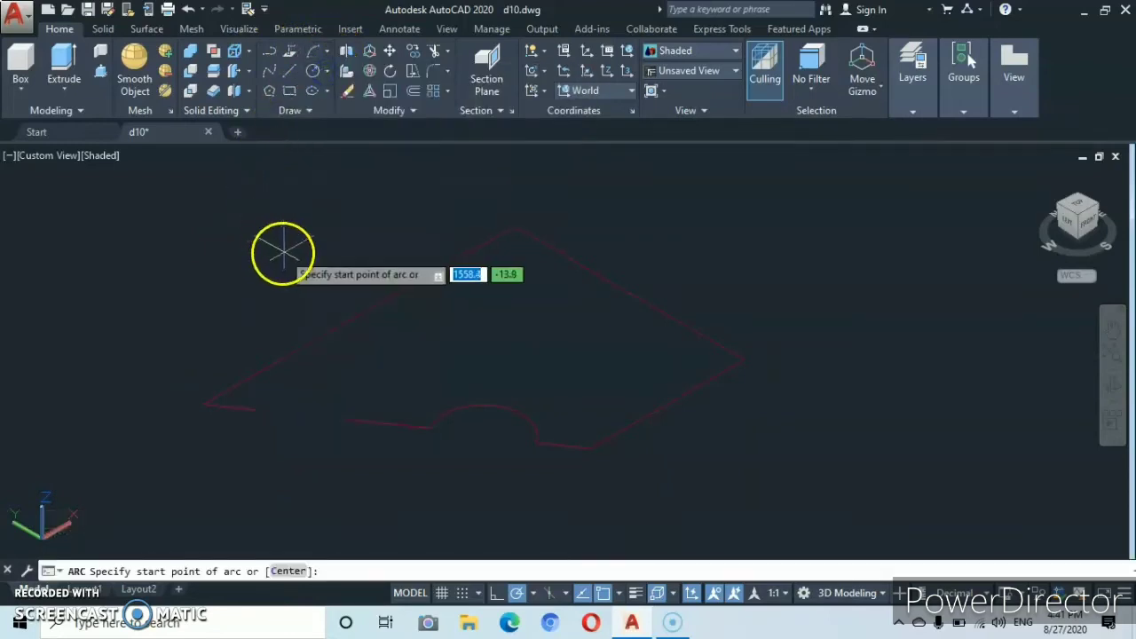
left_click(341, 417)
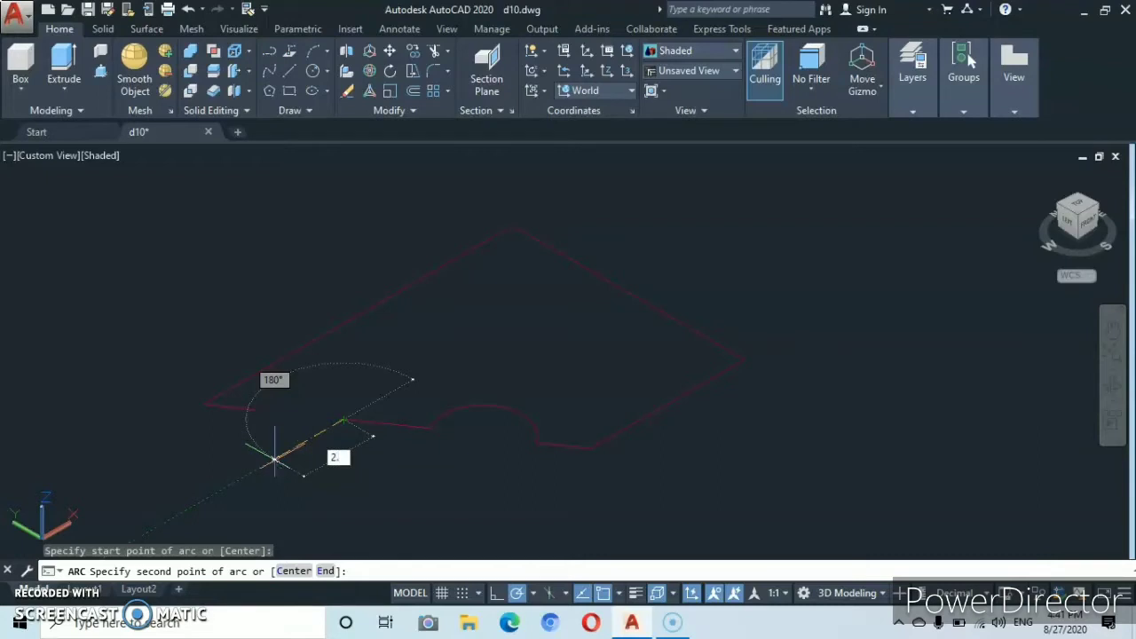
key("Return")
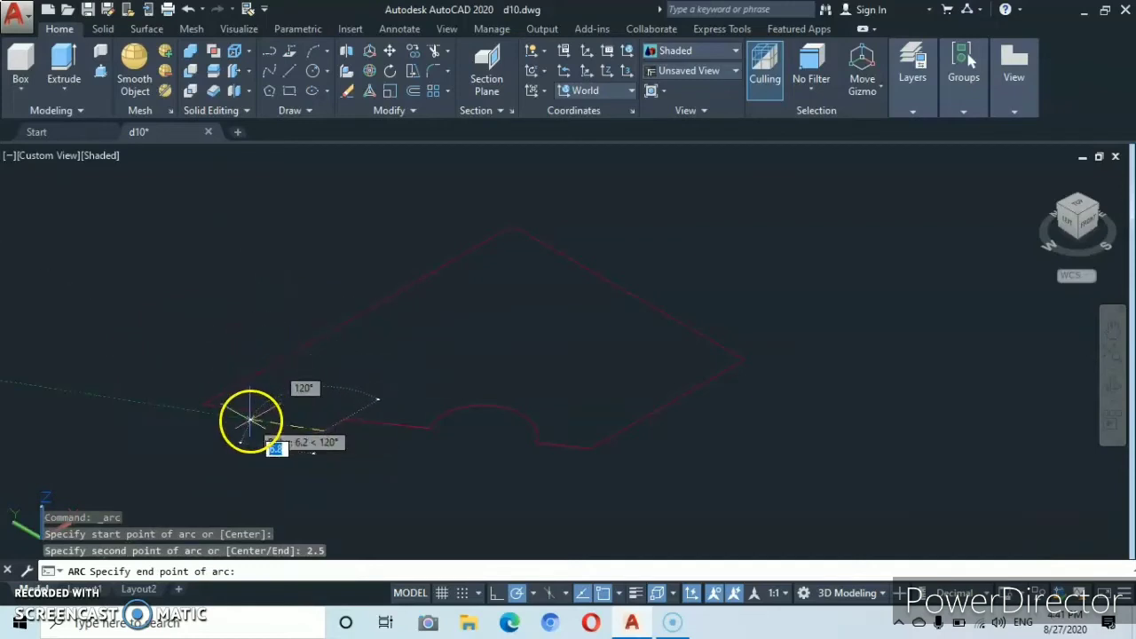
scroll(247, 406, "up", 3)
scroll(257, 410, "up", 2)
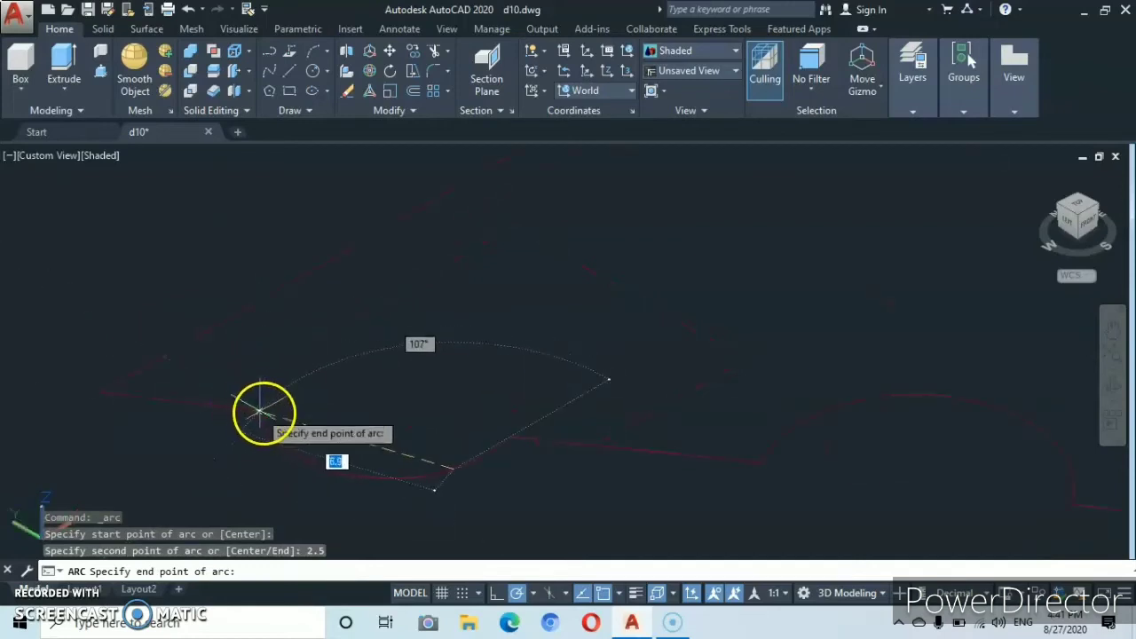
left_click(257, 408)
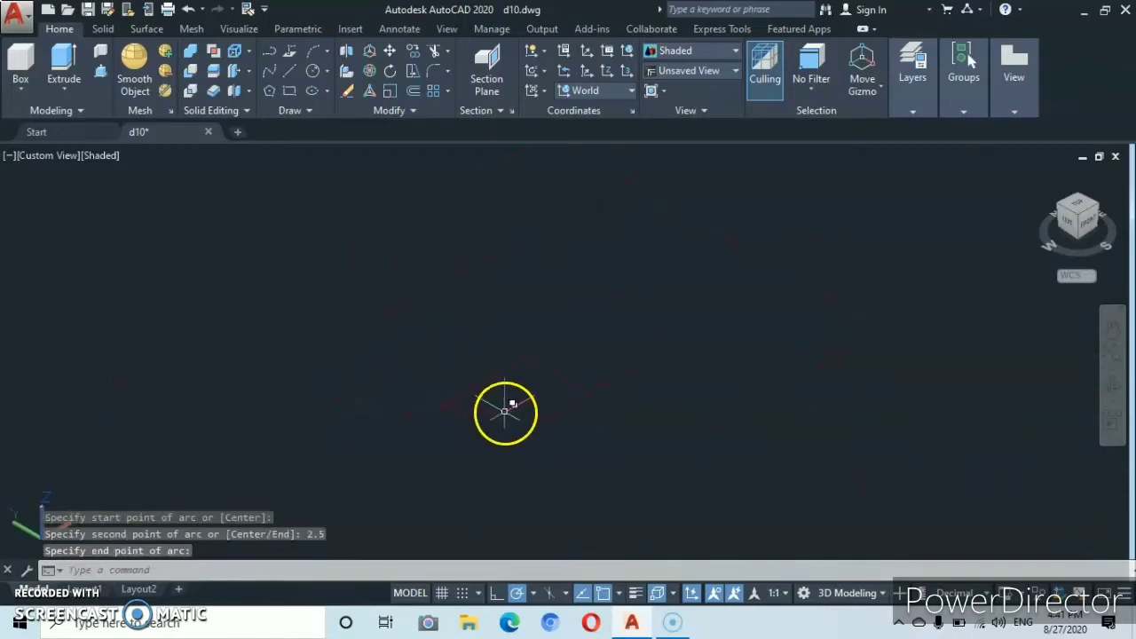
Join all lines and arcs of the closed profile into a single polyline.
scroll(421, 383, "down", 5)
scroll(385, 398, "up", 3)
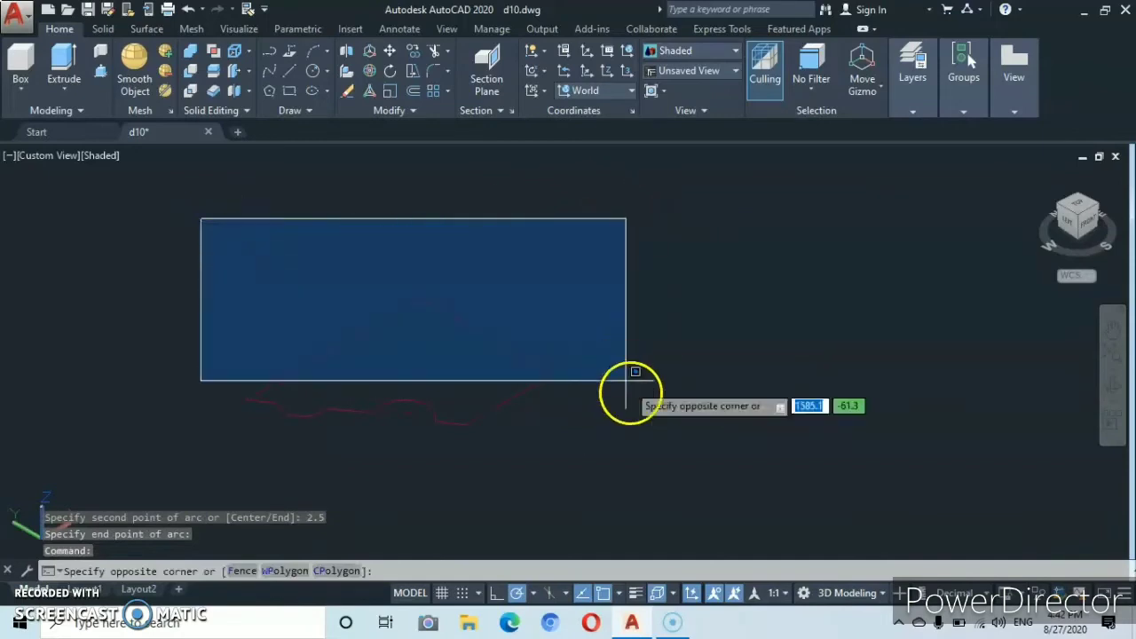
left_click(638, 451)
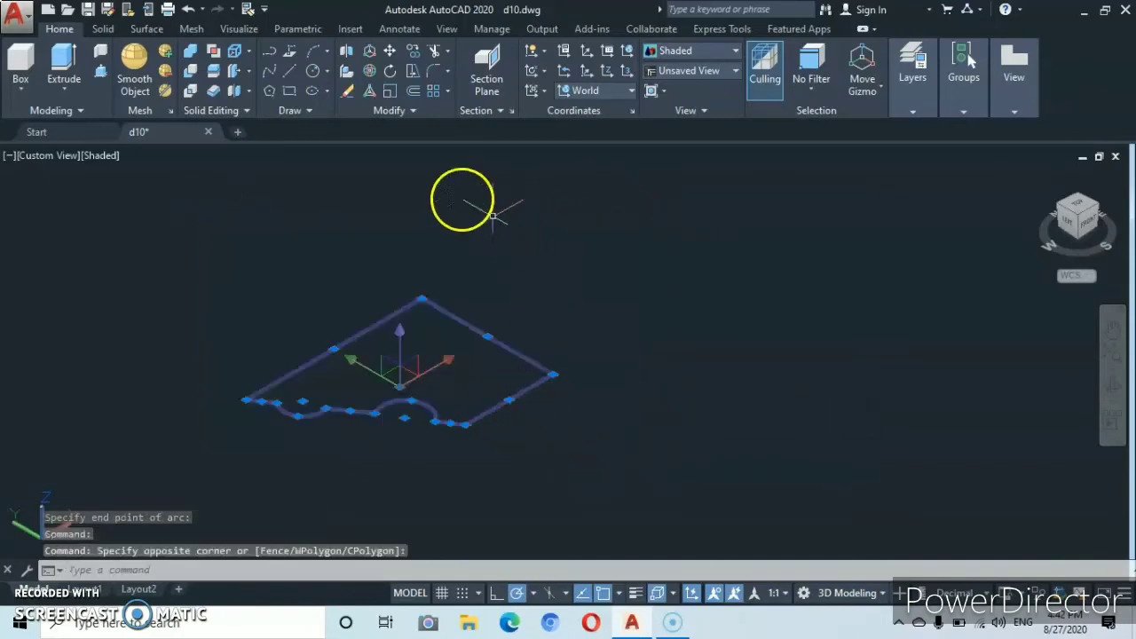
left_click(412, 107)
left_click(410, 156)
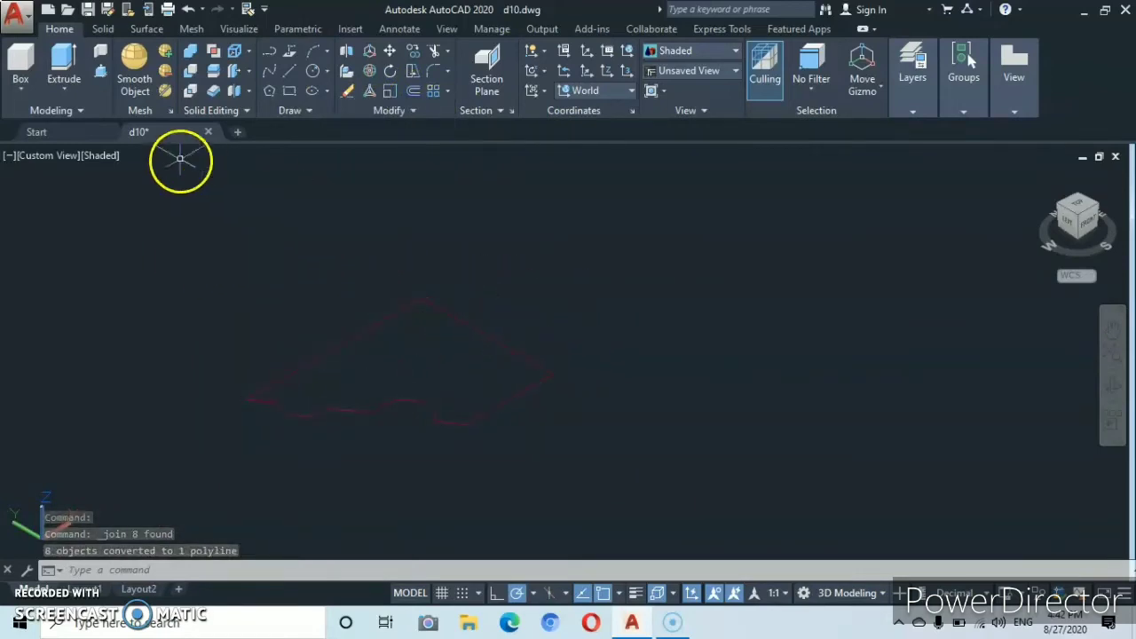
Rotate the joined profile 90° about the X axis with 3D Rotate so that it stands upright.
left_click(367, 71)
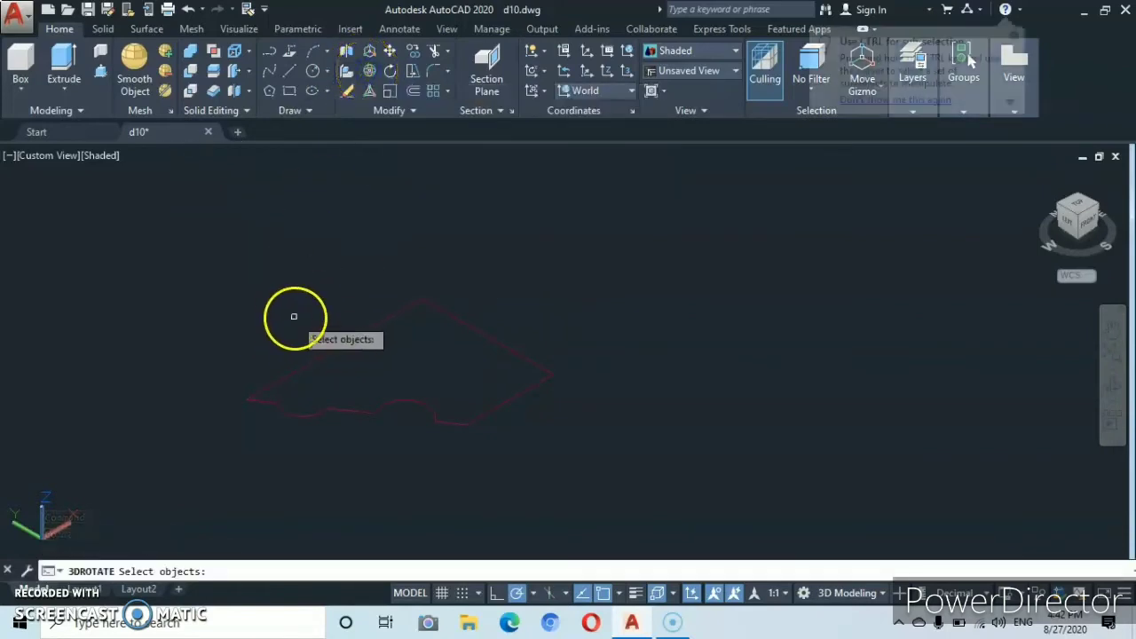
left_click(490, 299)
left_click(433, 343)
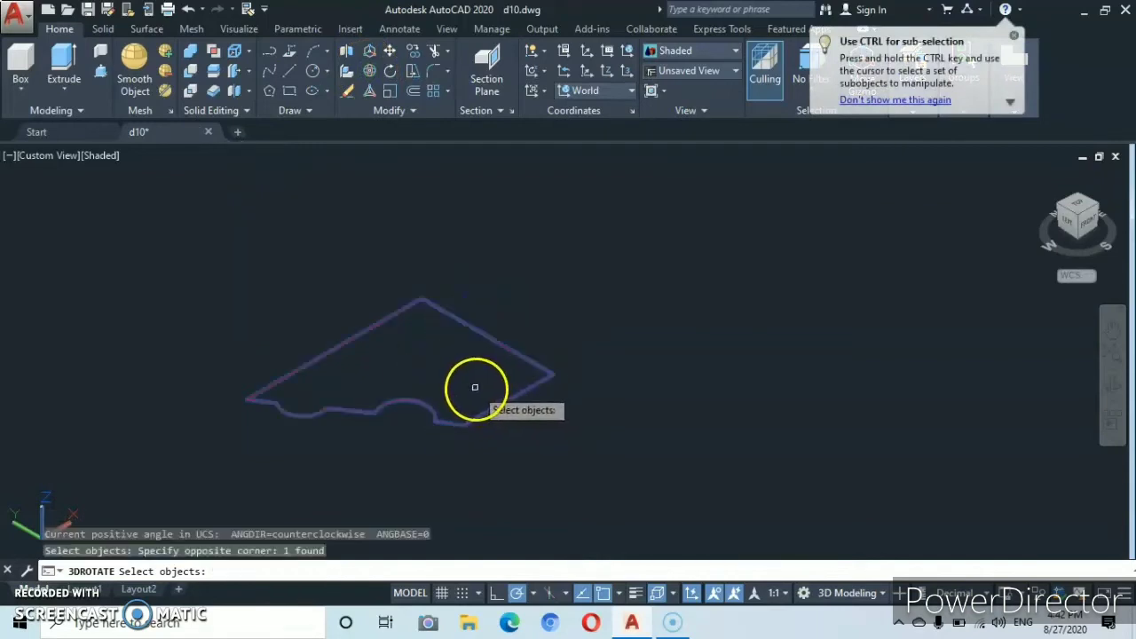
right_click(462, 380)
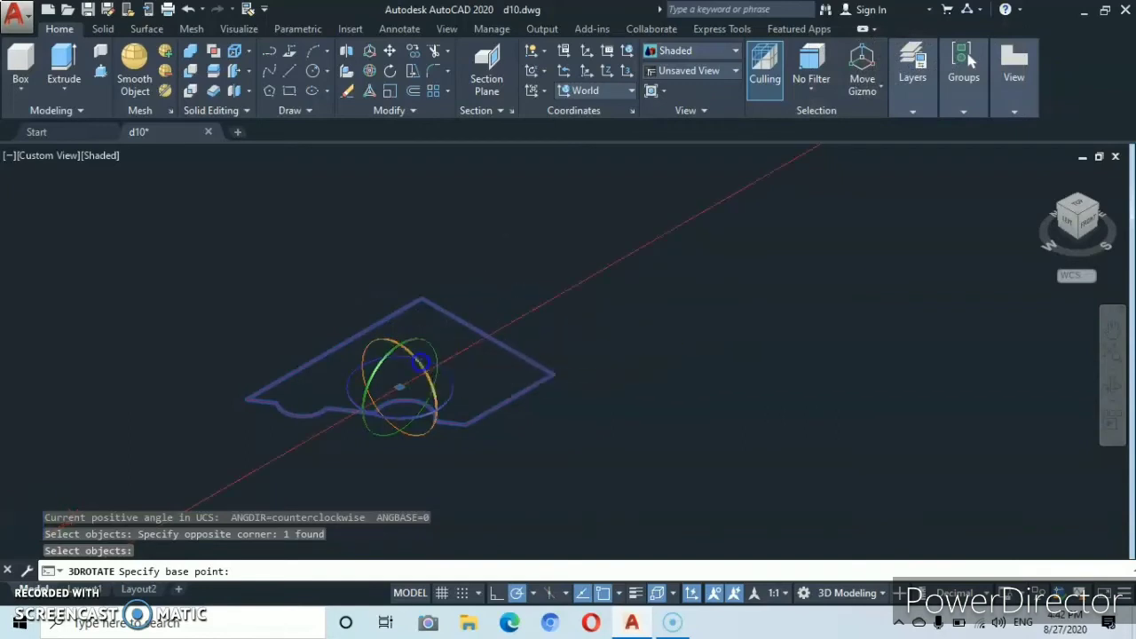
left_click(421, 364)
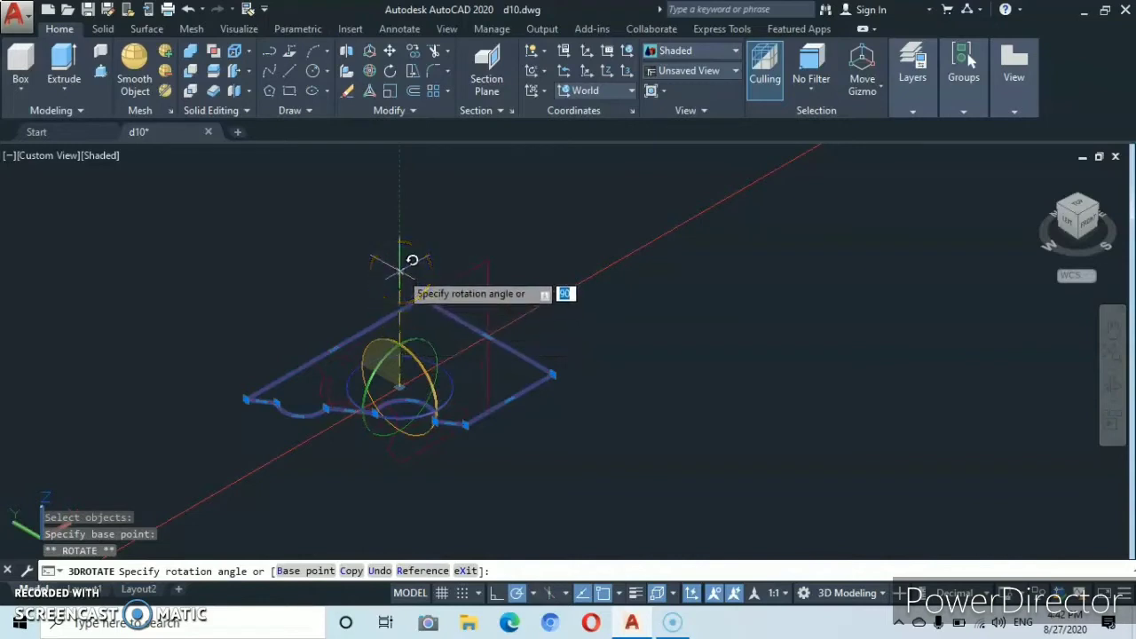
left_click(399, 267)
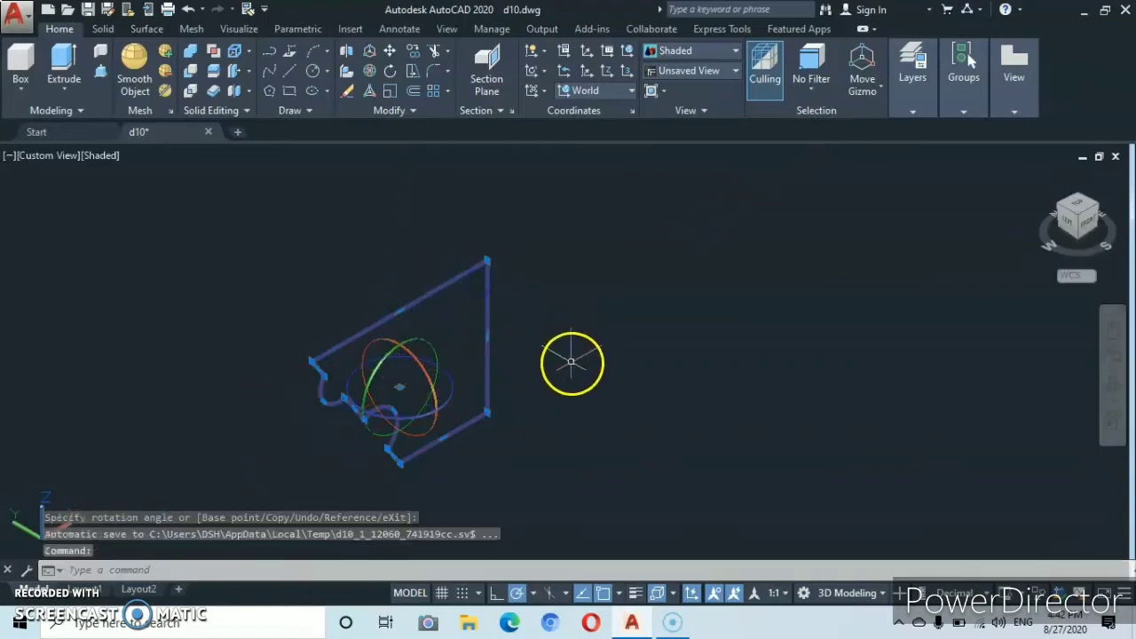
key("Escape")
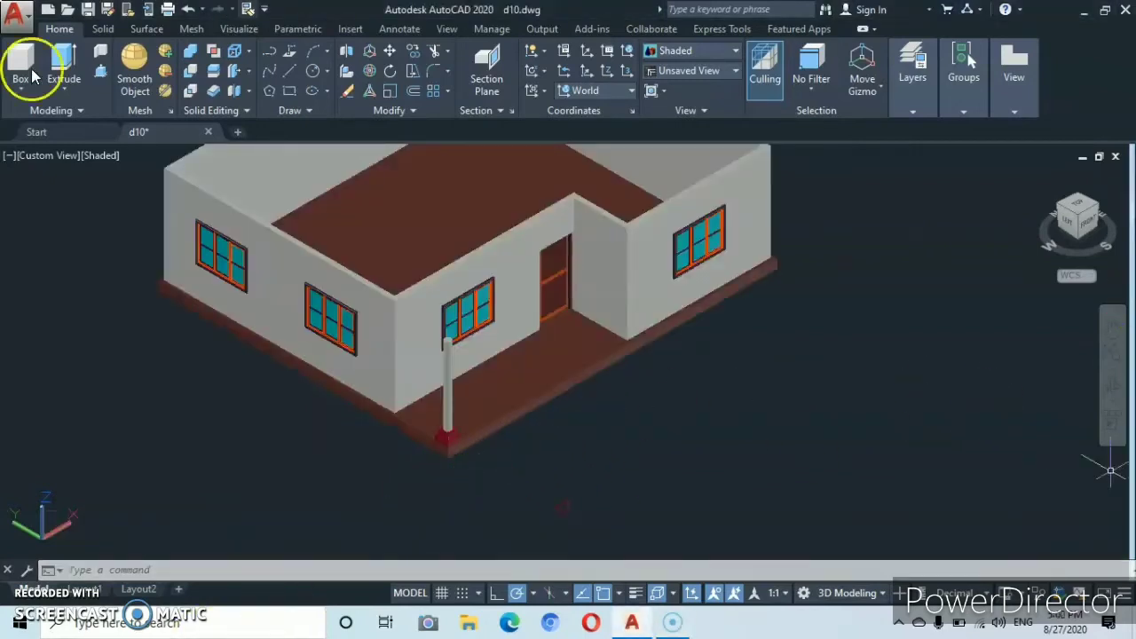
Switch the visual style to 2D Wireframe and choose column as the current layer.
left_click(98, 155)
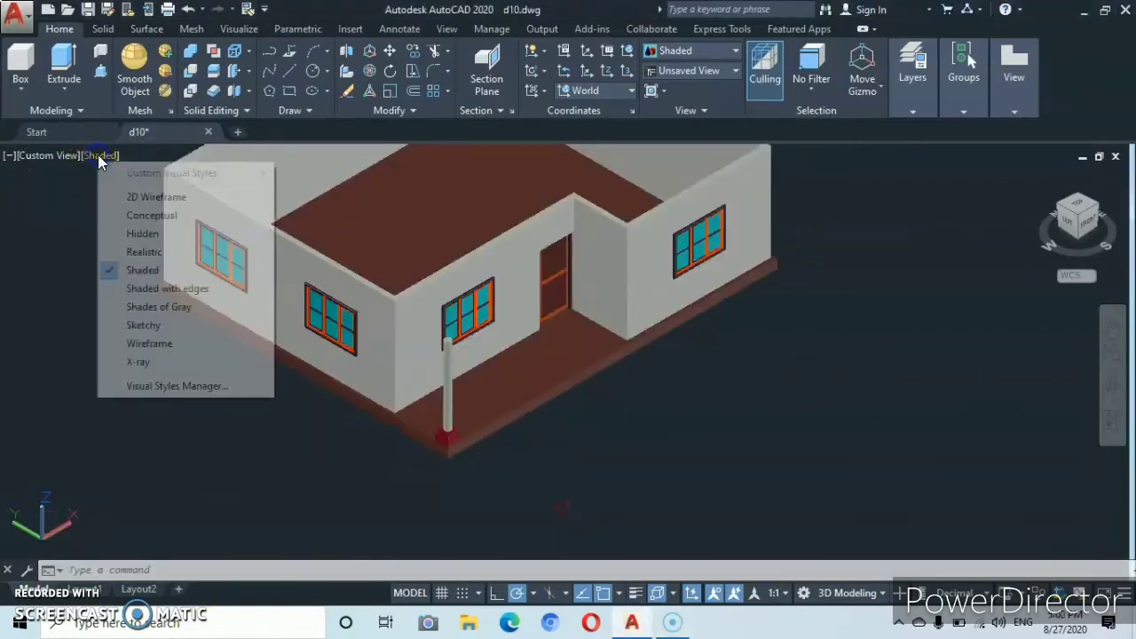
left_click(115, 196)
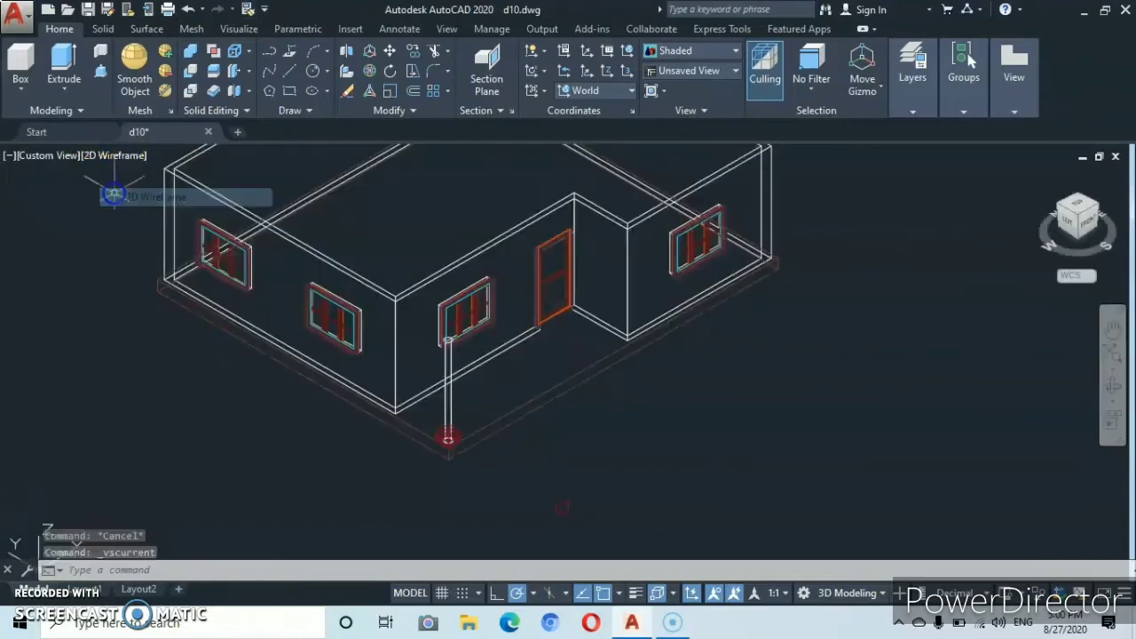
scroll(428, 312, "up", 2)
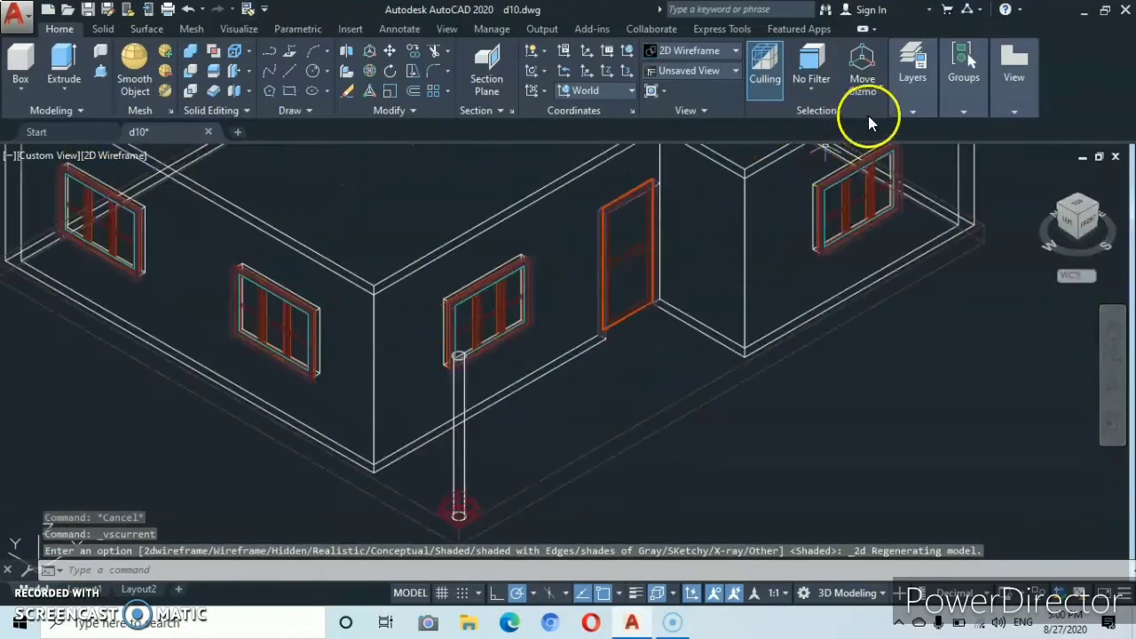
mouse_move(911, 104)
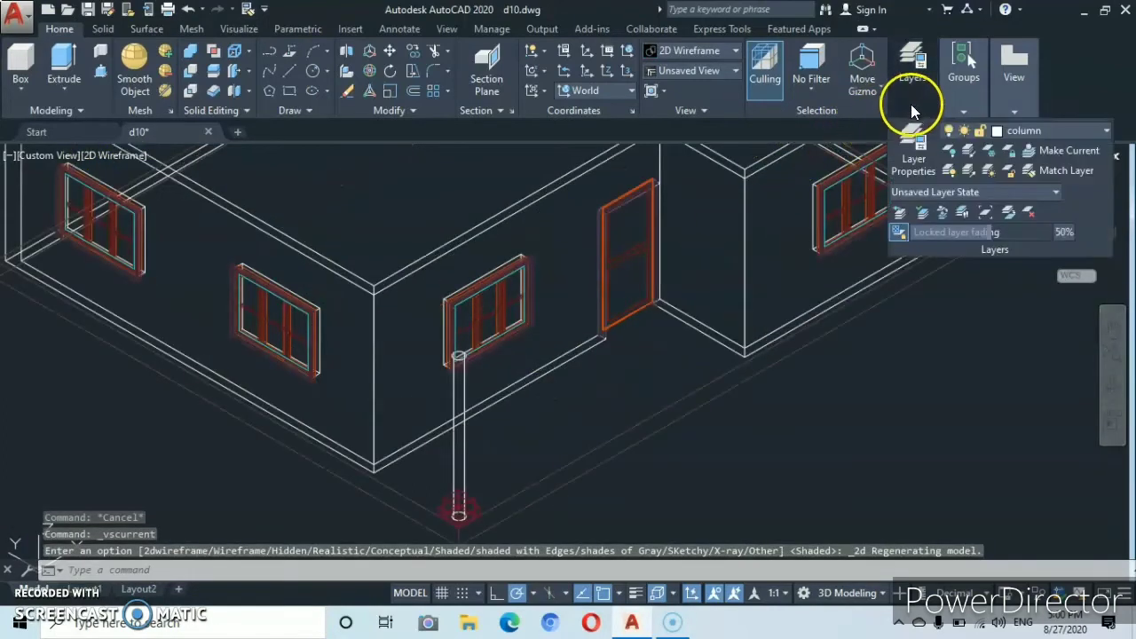
left_click(1107, 131)
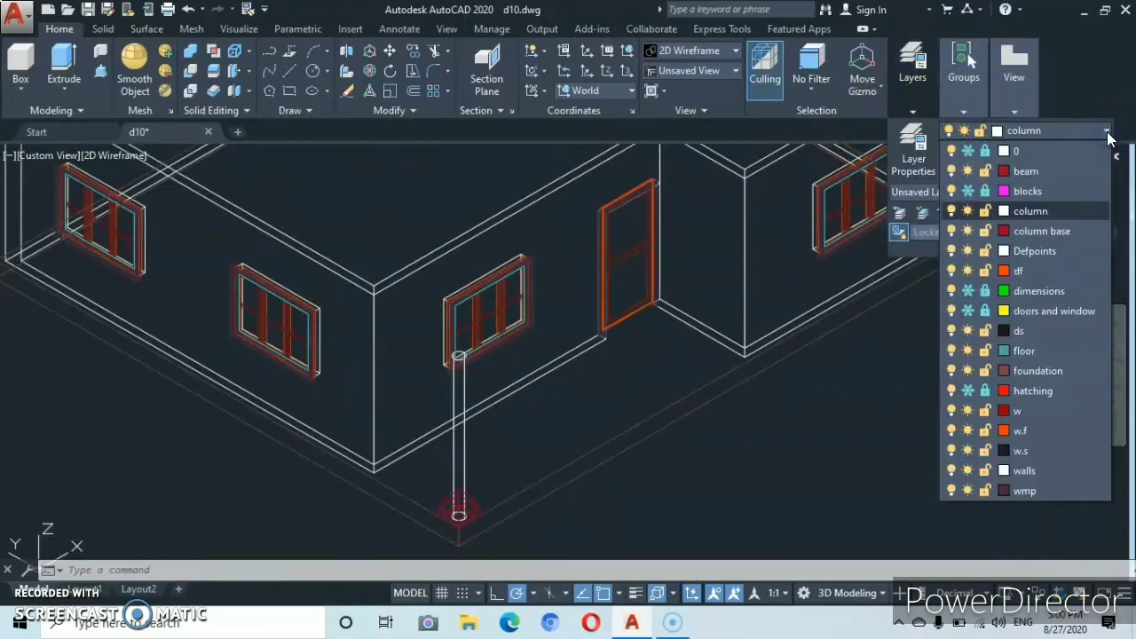
left_click(1035, 210)
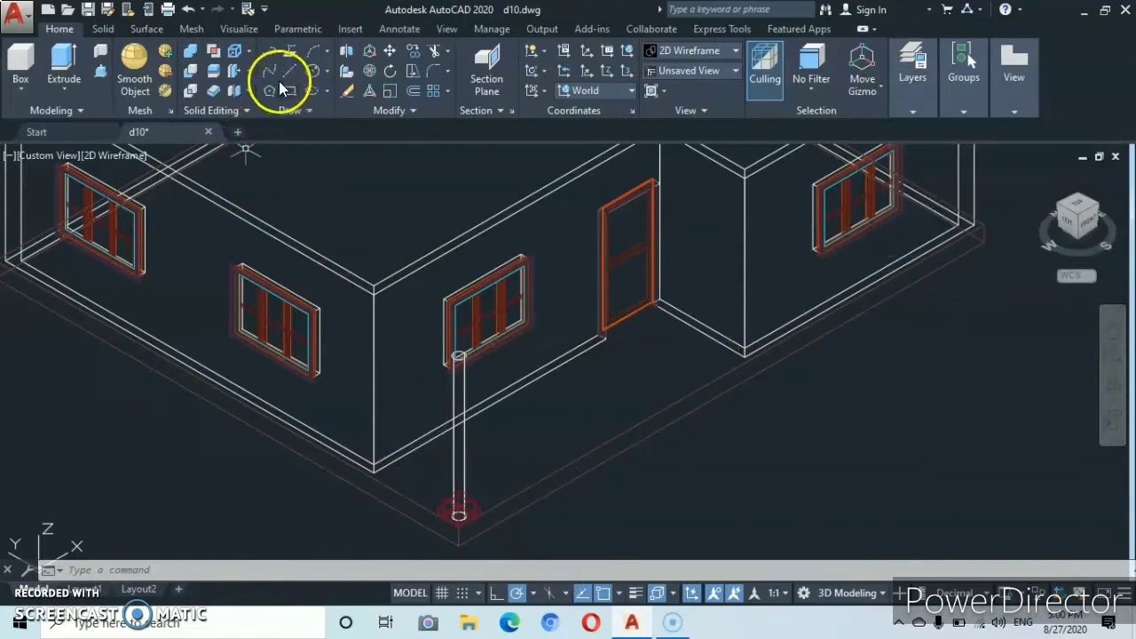
left_click(270, 55)
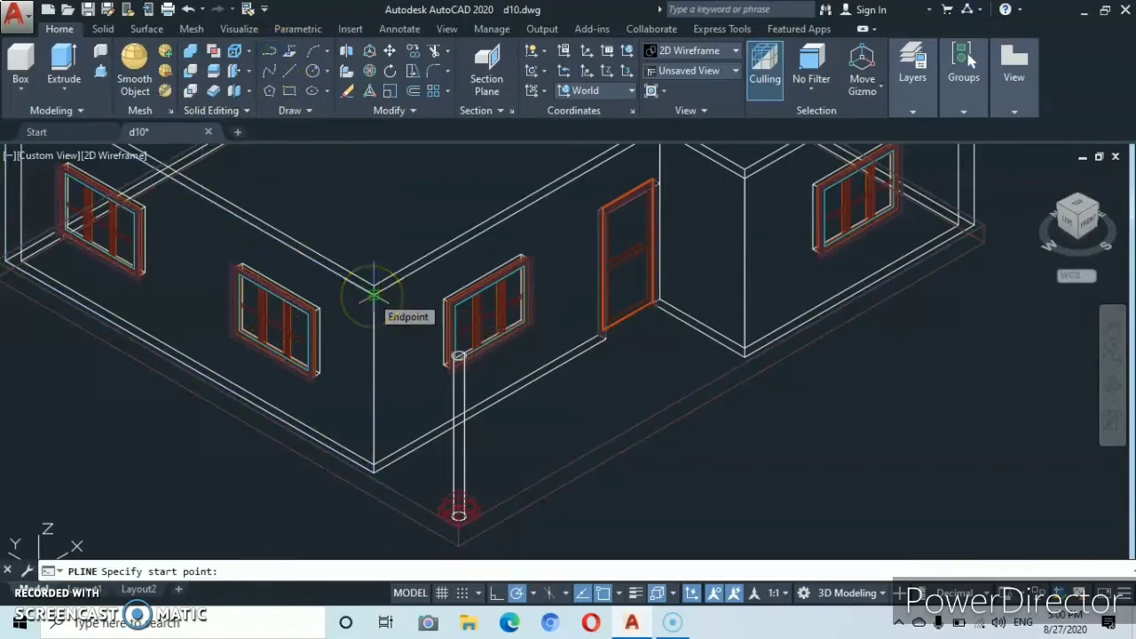
scroll(373, 295, "up", 4)
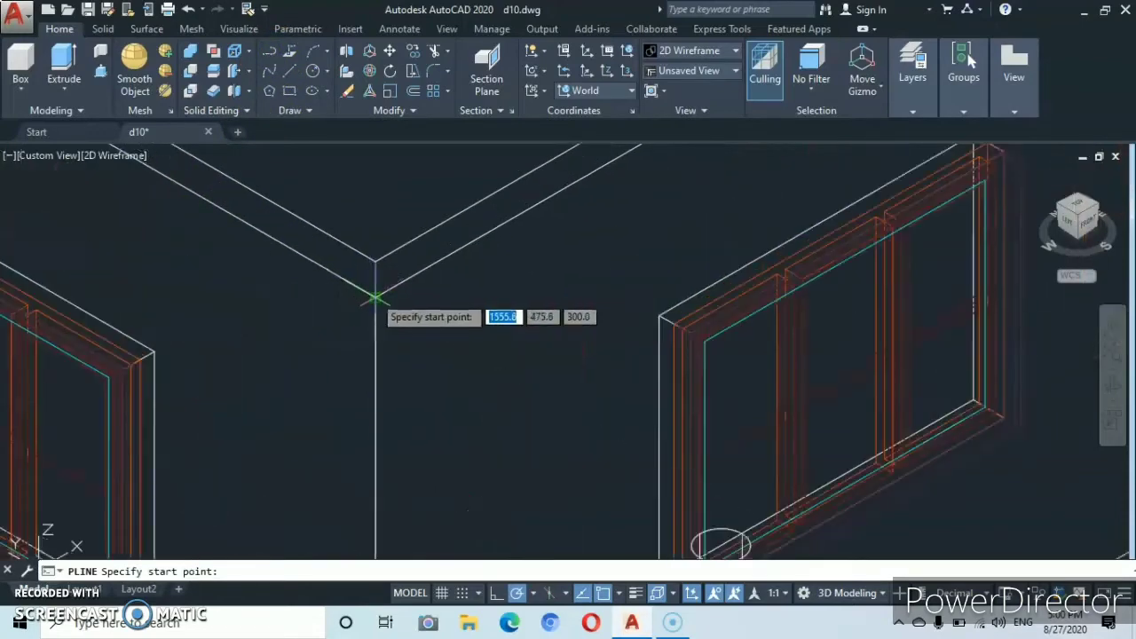
left_click(374, 296)
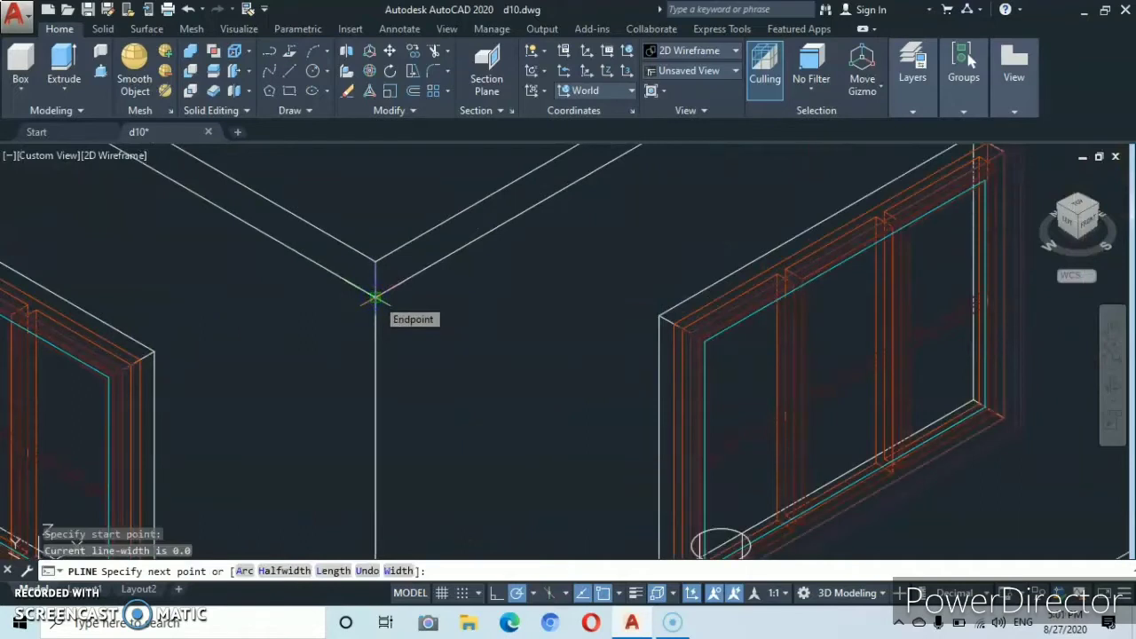
key("Escape")
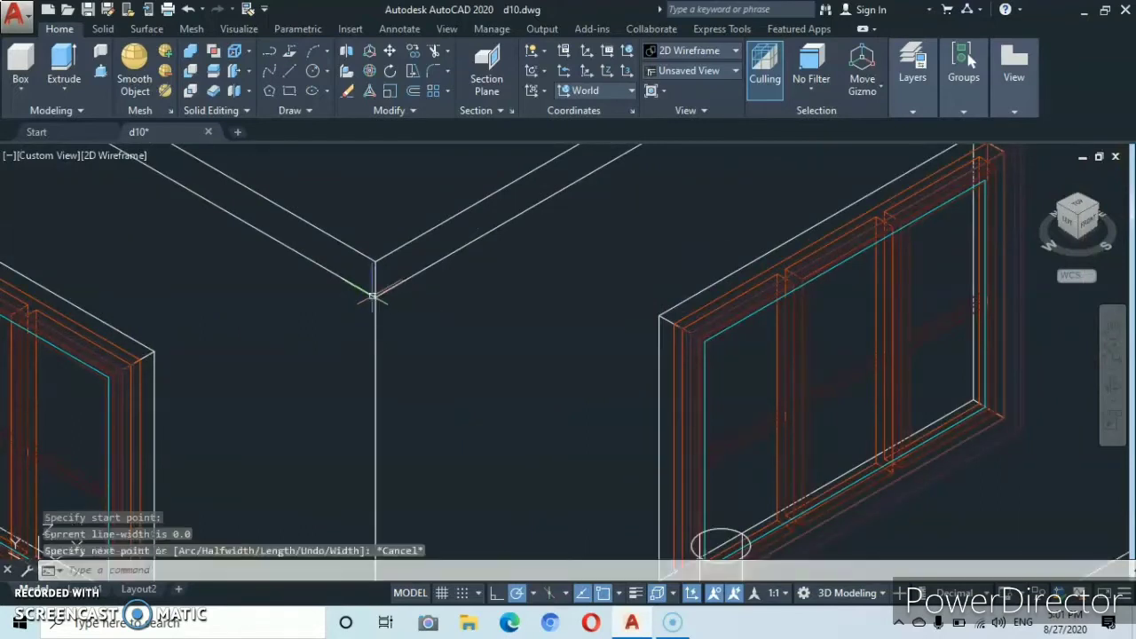
Draw a polyline about 235 units long at 270°, starting 10 units from the outer wall corner along the porch wall's top edge.
left_click(267, 53)
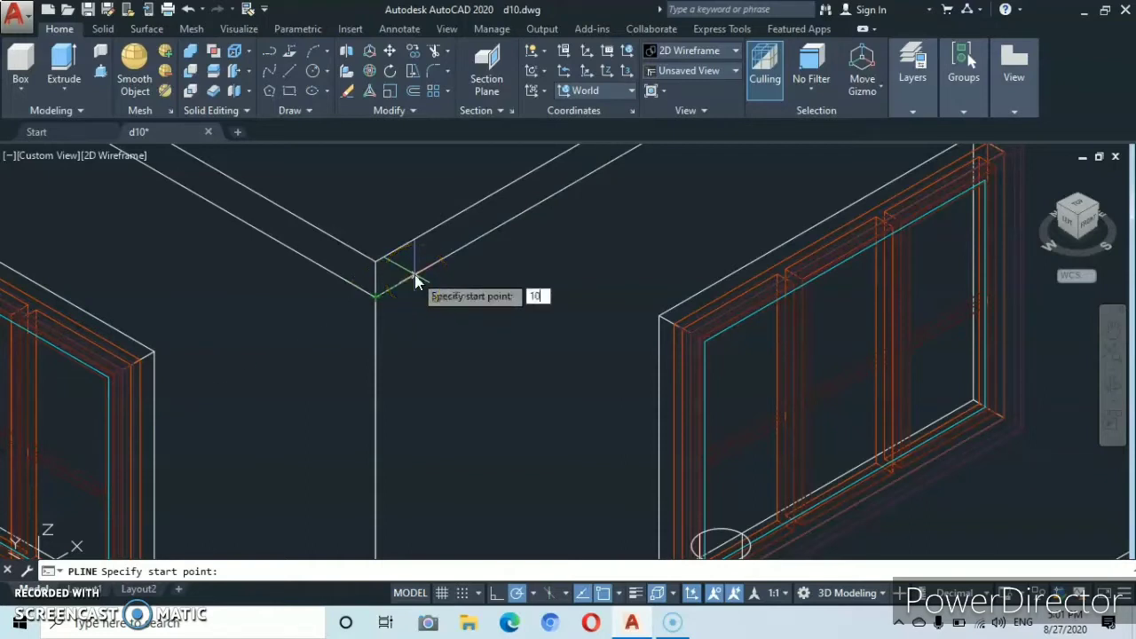
key("Return")
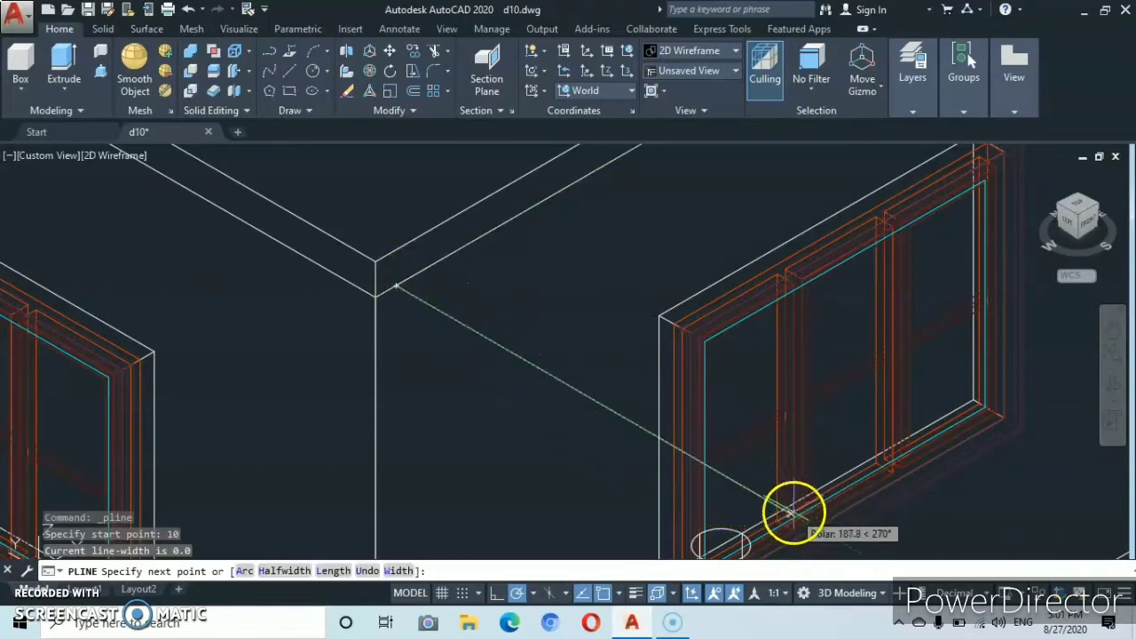
mouse_move(793, 512)
middle_mouse_down()
mouse_move(667, 348)
mouse_move(705, 388)
middle_mouse_up()
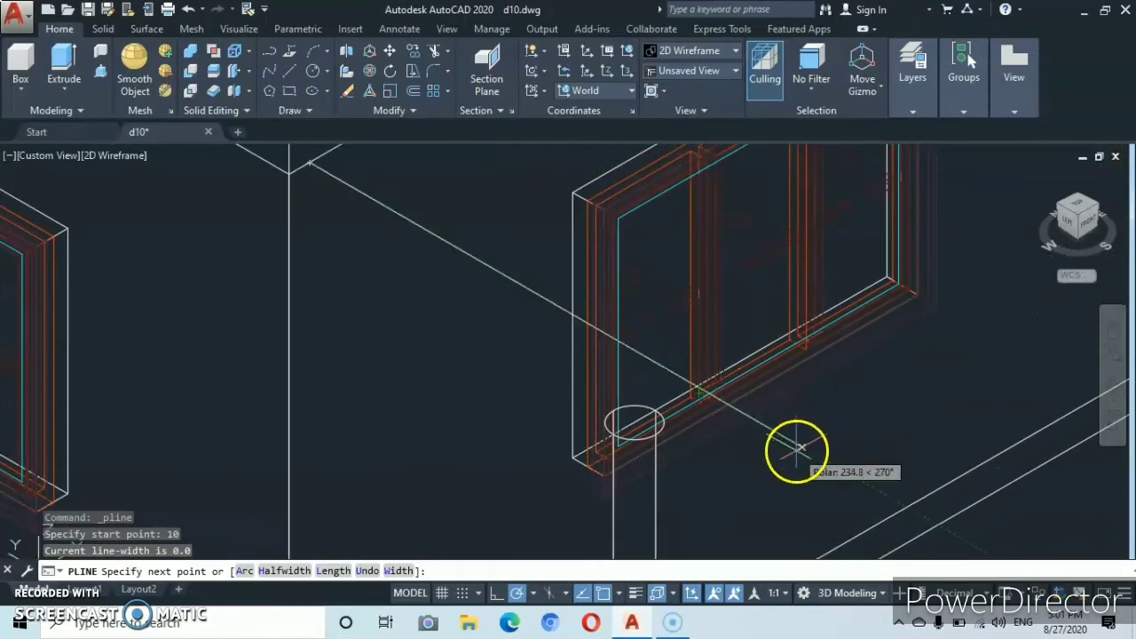
left_click(805, 449)
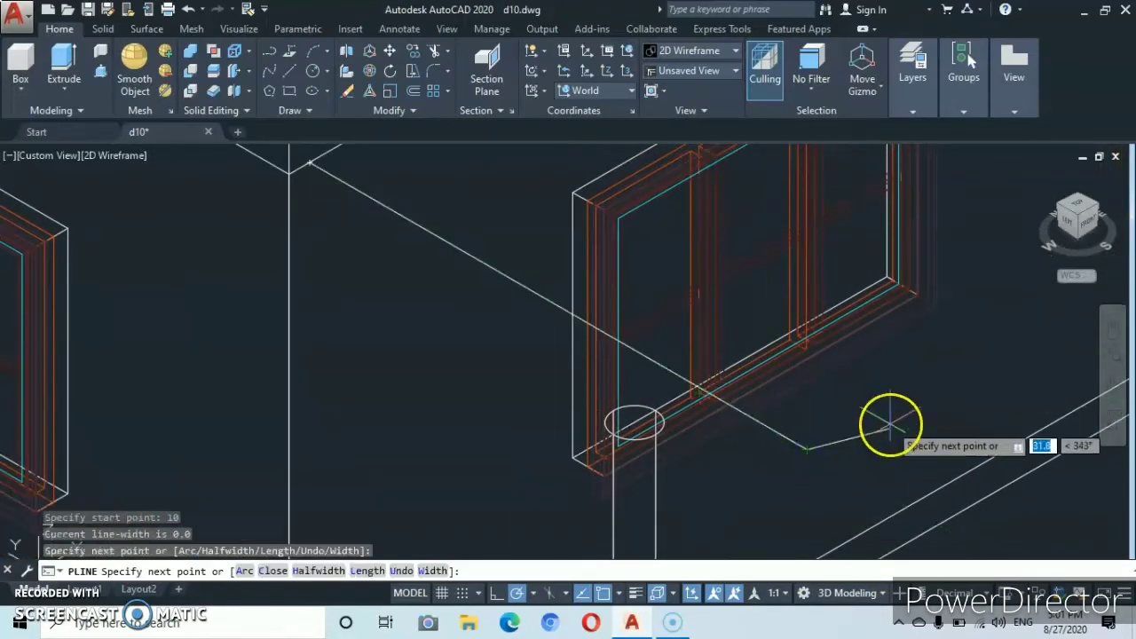
key("Return")
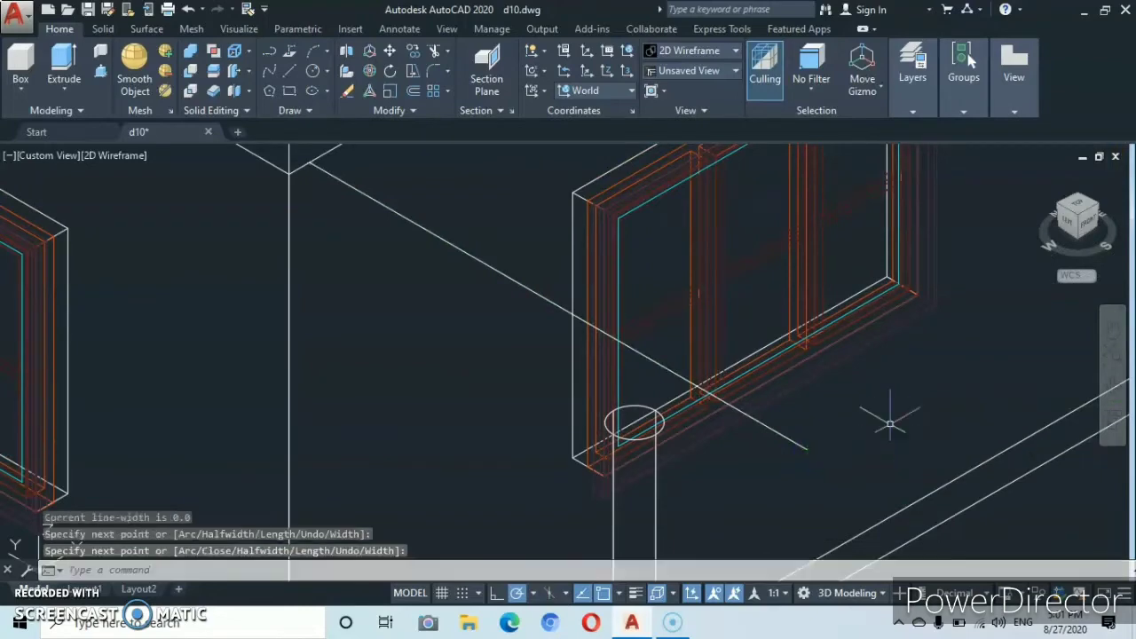
Draw a second polyline about 545 units long at 180°, starting 10 units from the recessed porch wall's outer top corner and ending on the first polyline.
key("Return")
scroll(879, 382, "down", 5)
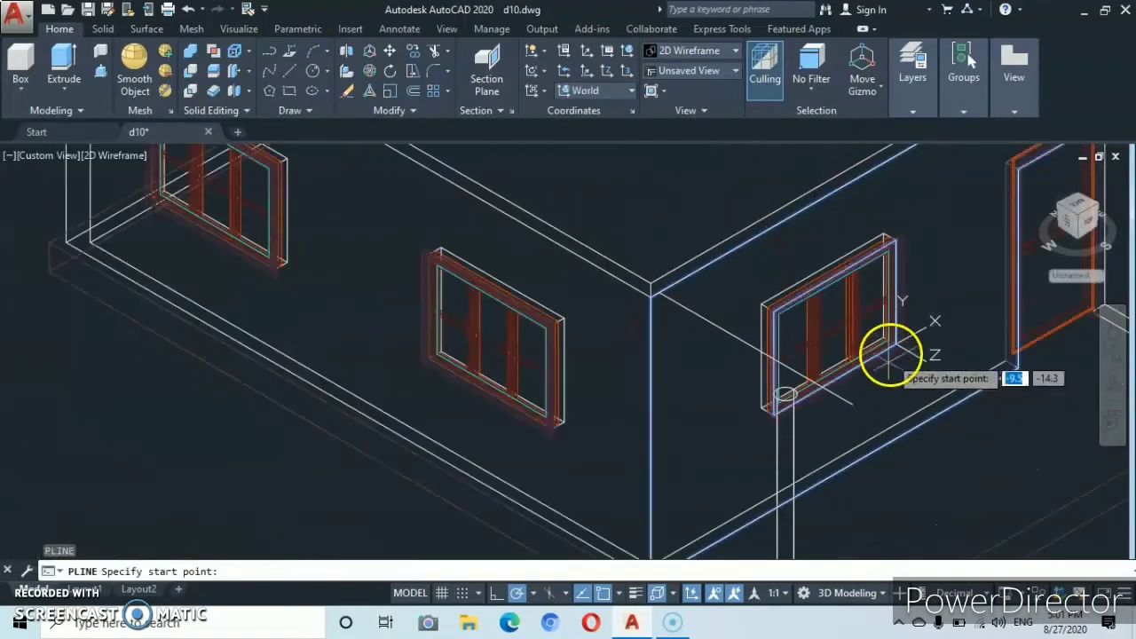
scroll(879, 355, "down", 3)
scroll(790, 373, "up", 6)
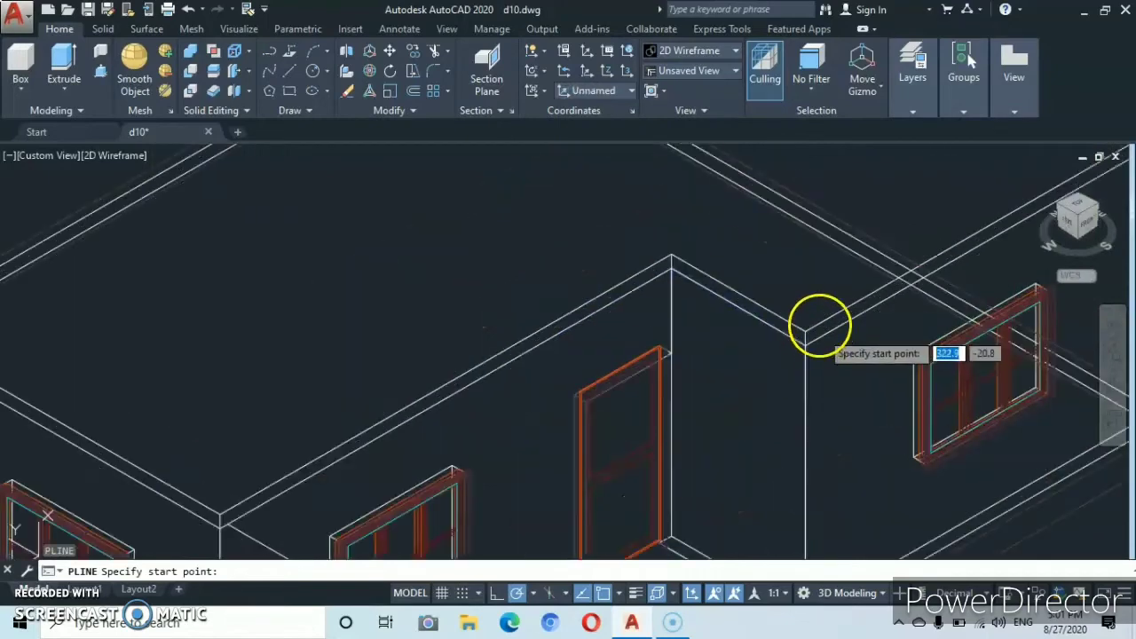
scroll(818, 326, "up", 2)
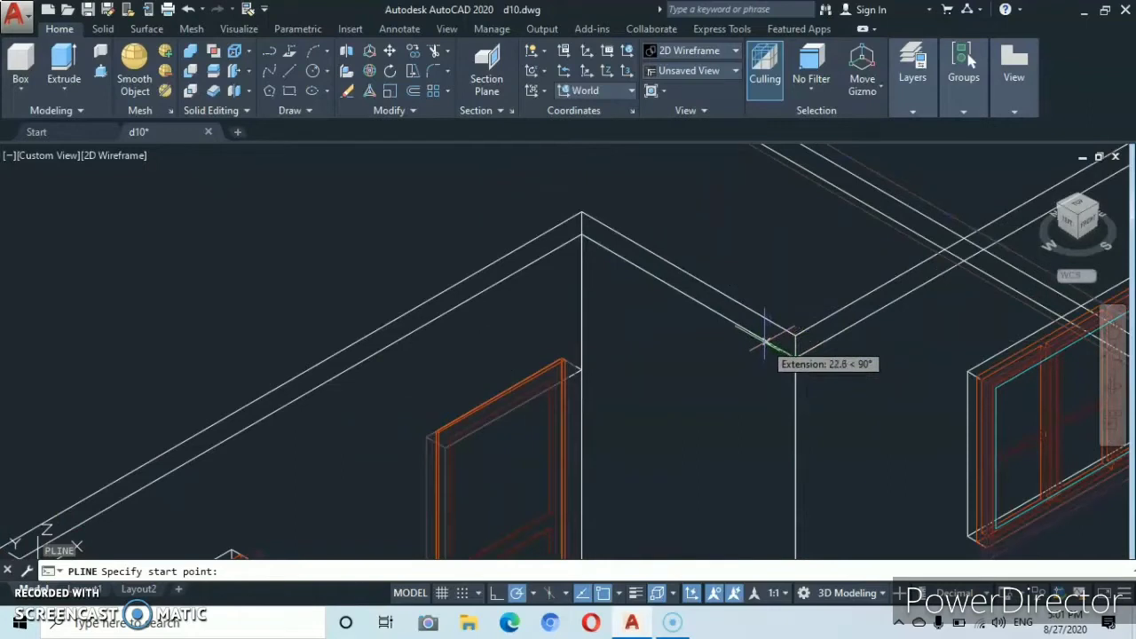
type("0")
key("Return")
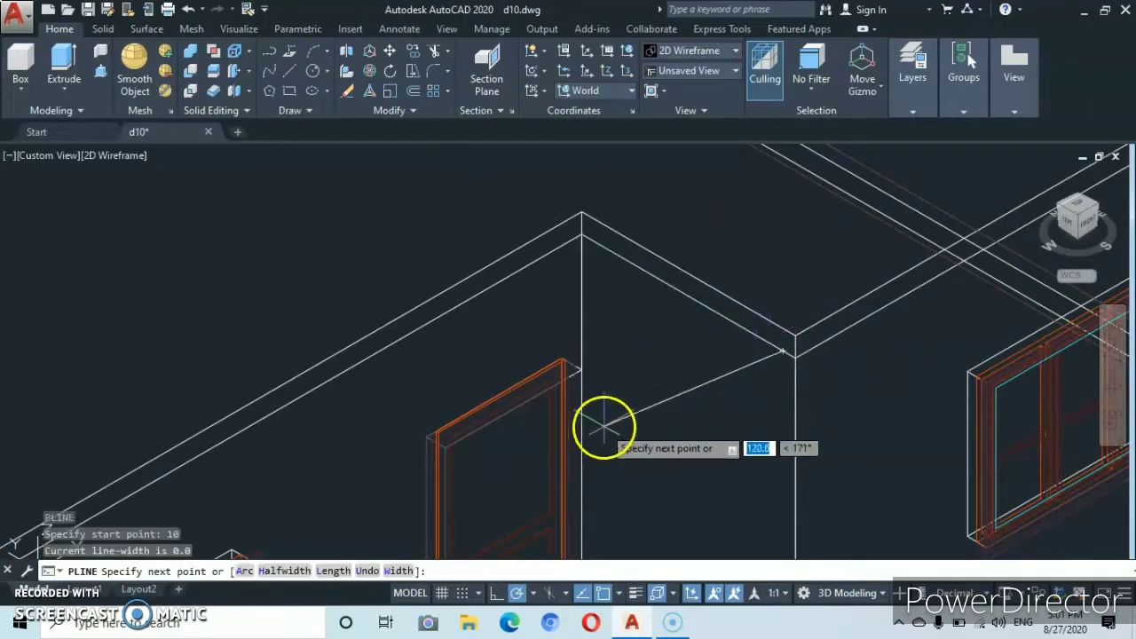
scroll(612, 442, "down", 5)
middle_click_drag(611, 442, 702, 249)
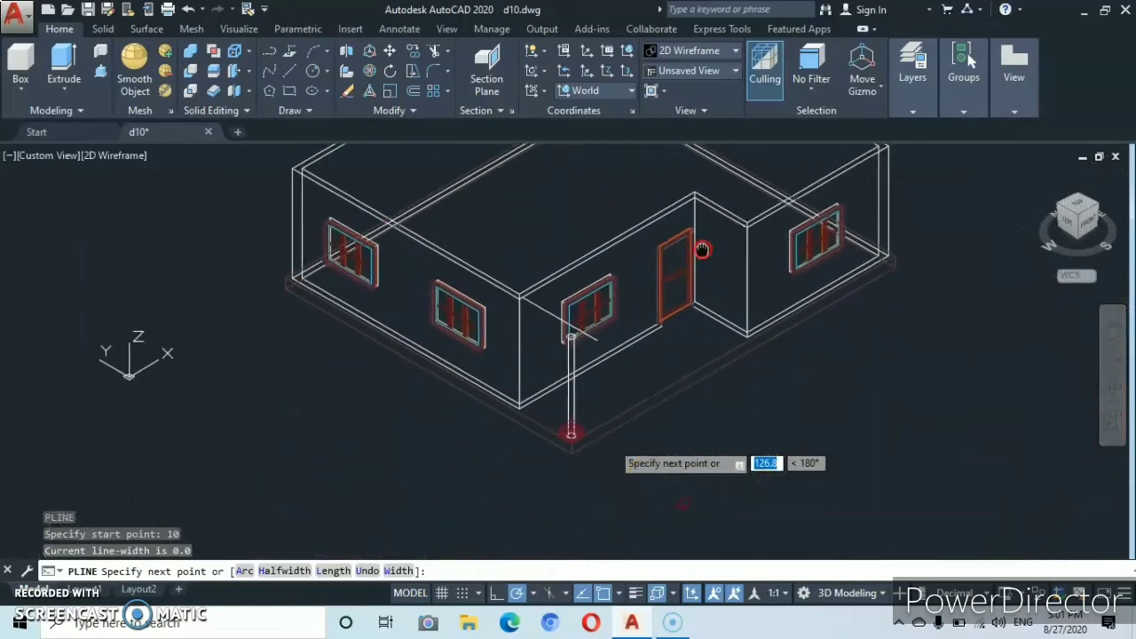
scroll(600, 312, "up", 6)
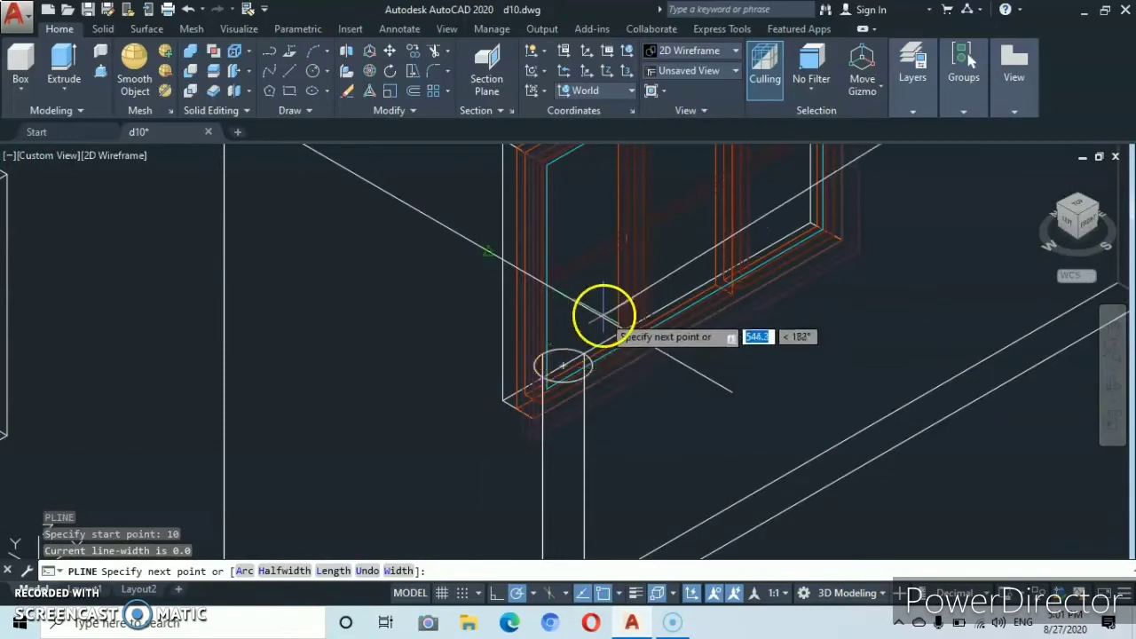
scroll(600, 312, "down", 4)
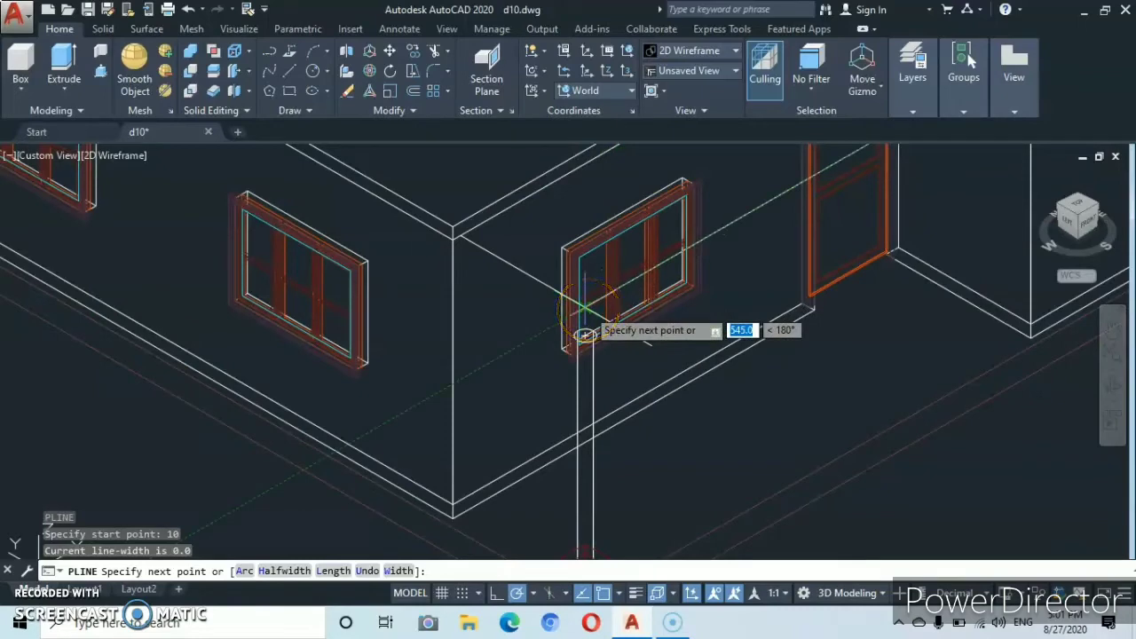
left_click(585, 308)
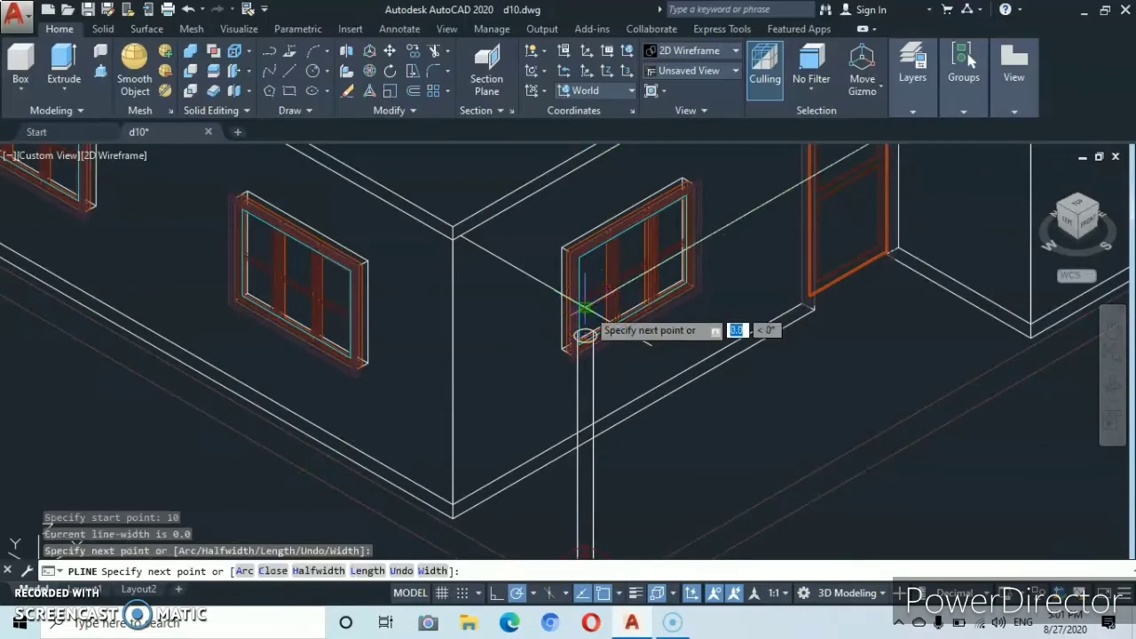
scroll(586, 307, "up", 3)
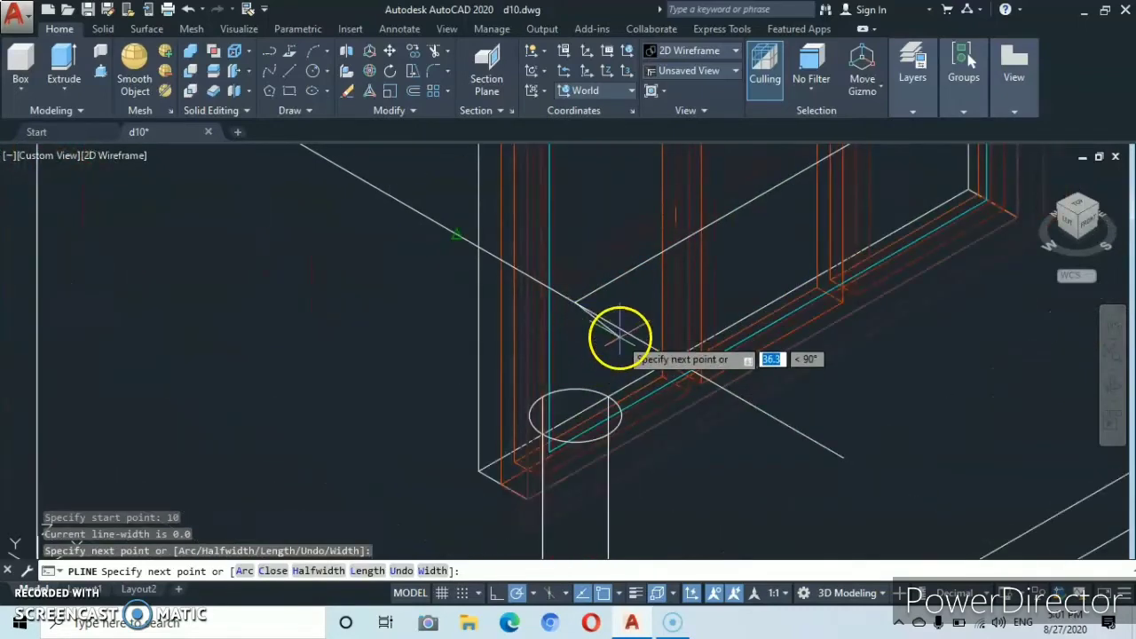
key("Escape")
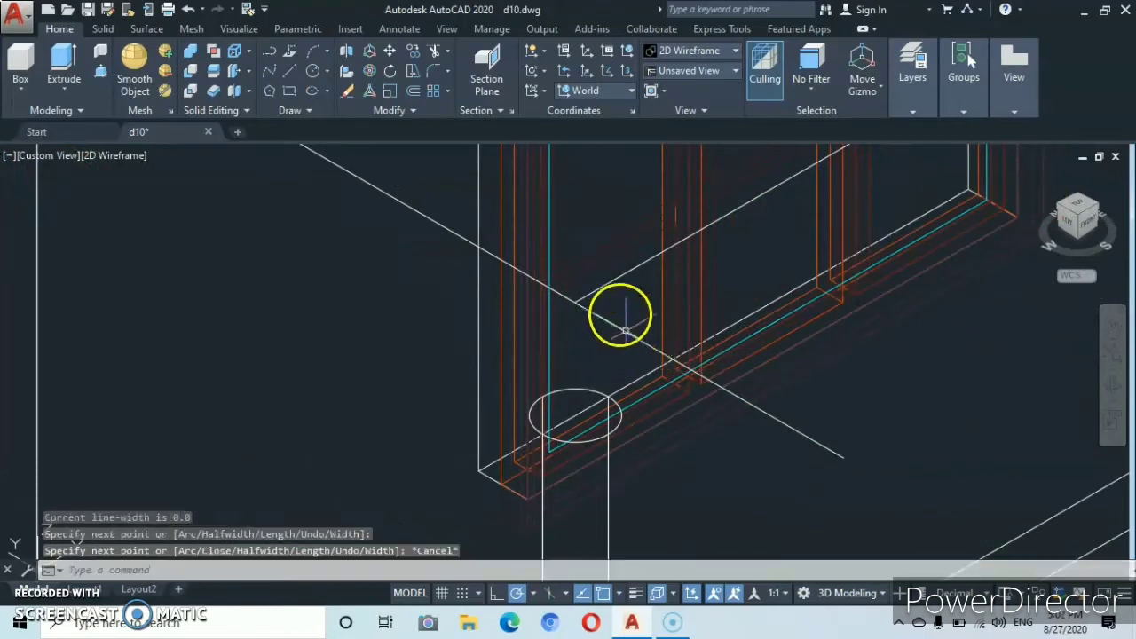
Break off the first polyline's overhang beyond its intersection with the second polyline.
left_click(435, 51)
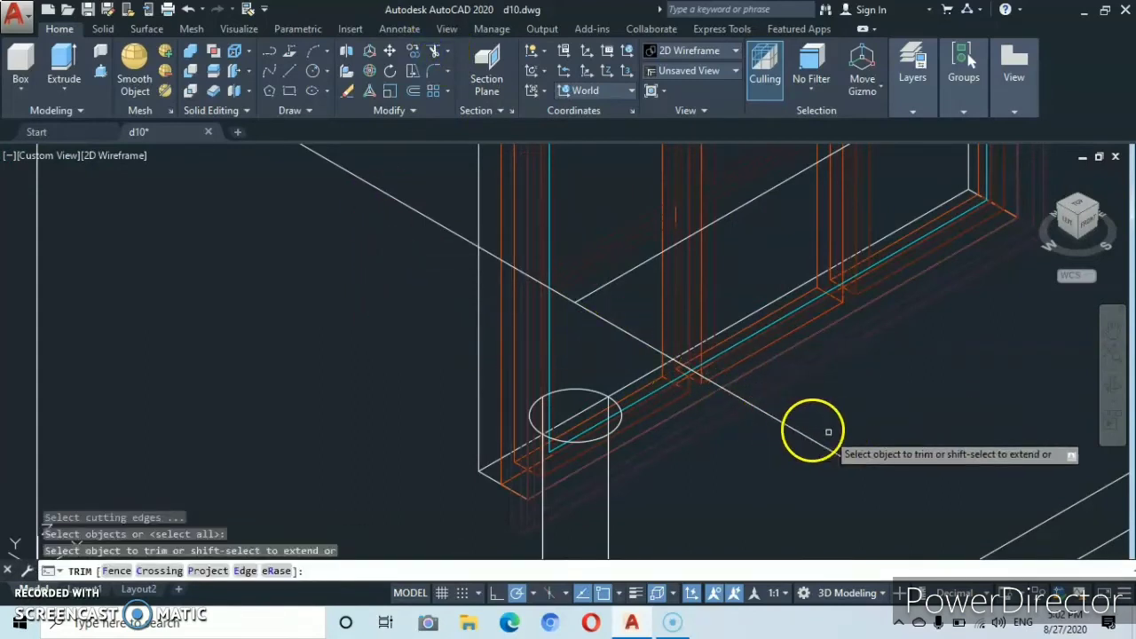
key("Escape")
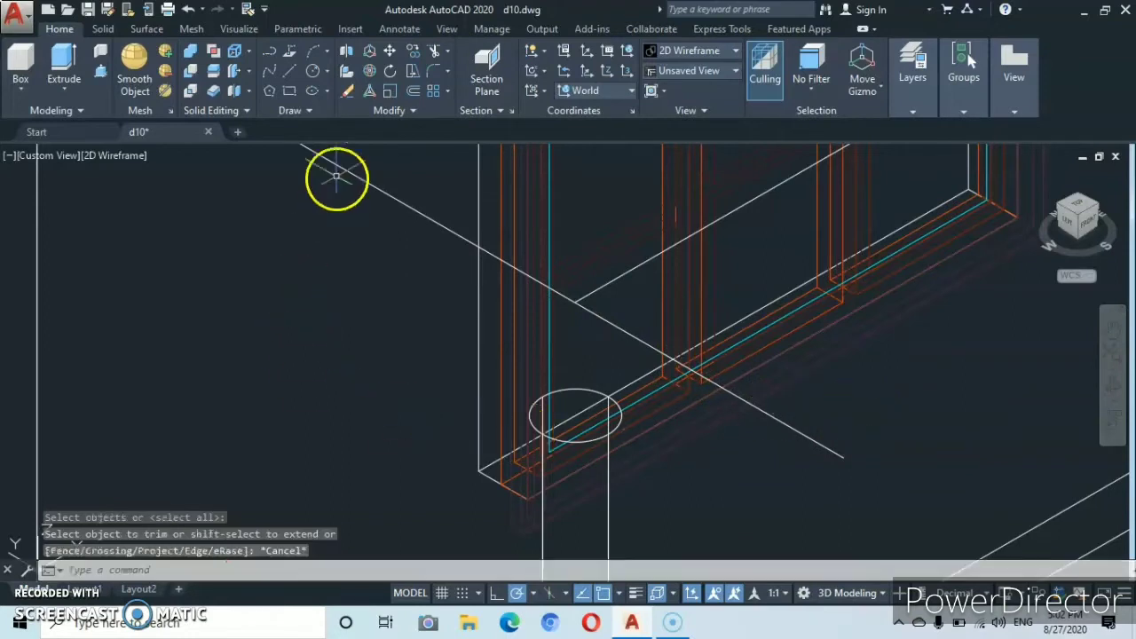
left_click(412, 110)
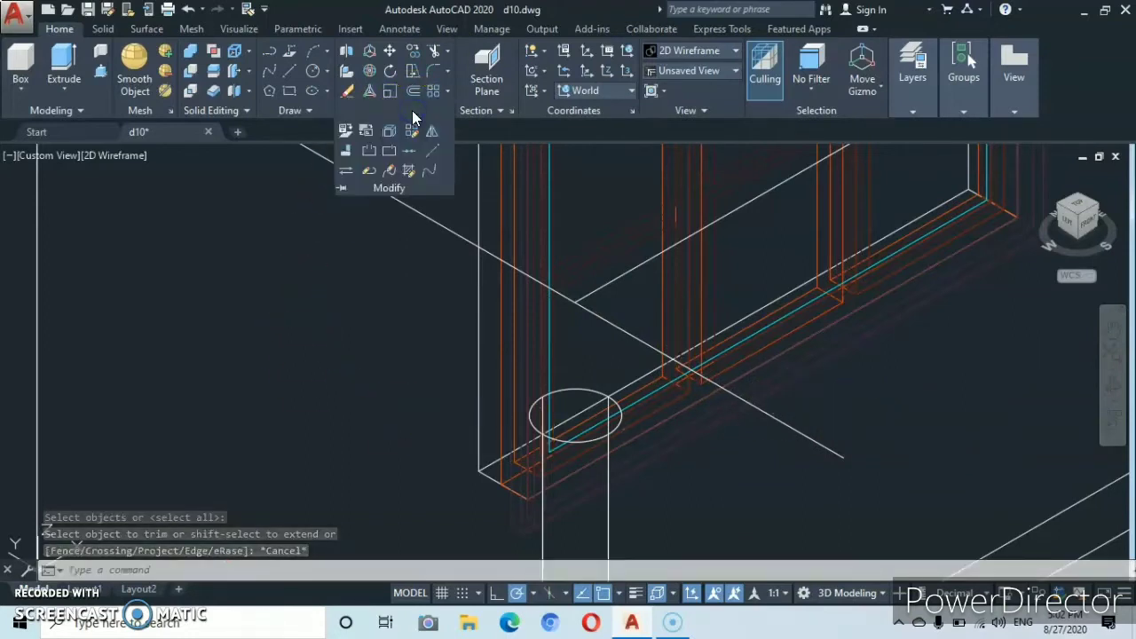
left_click(370, 153)
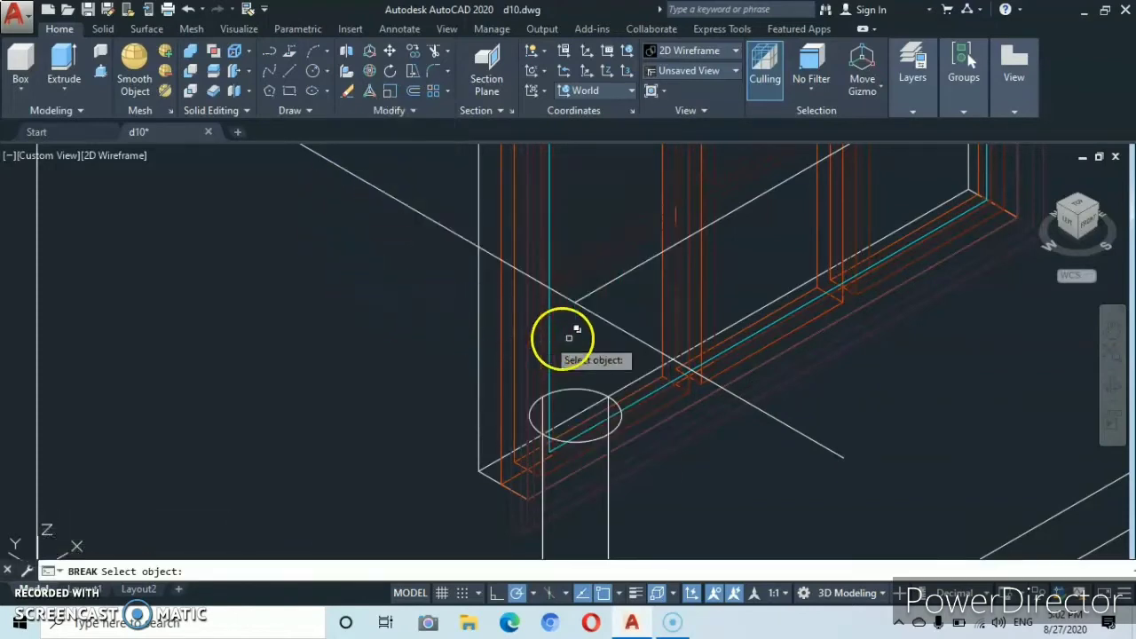
left_click(841, 455)
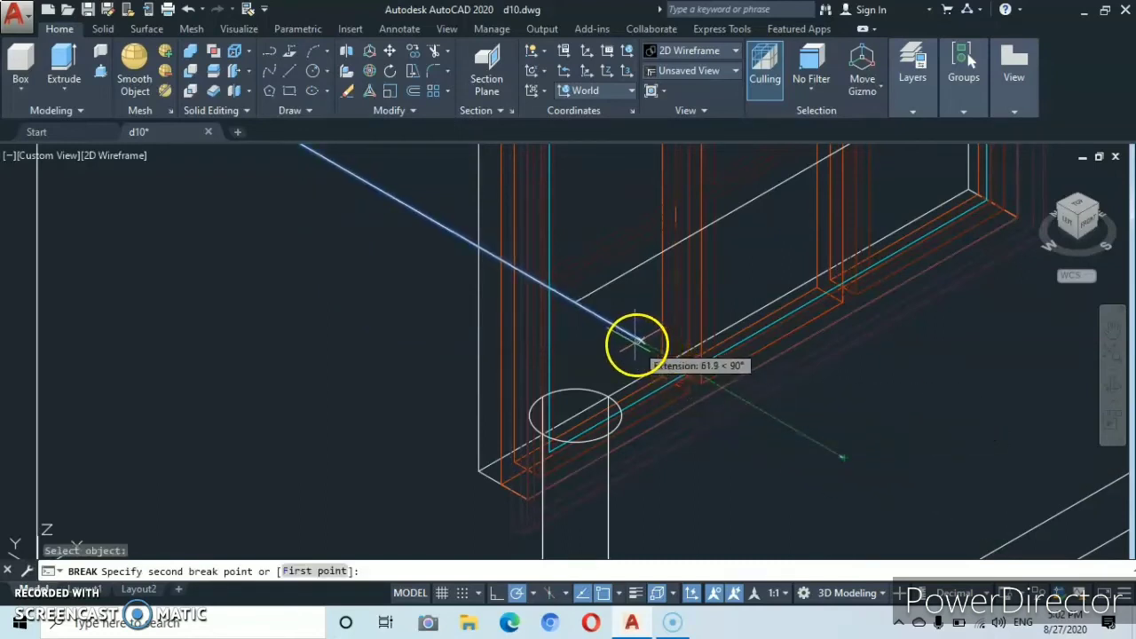
left_click(579, 305)
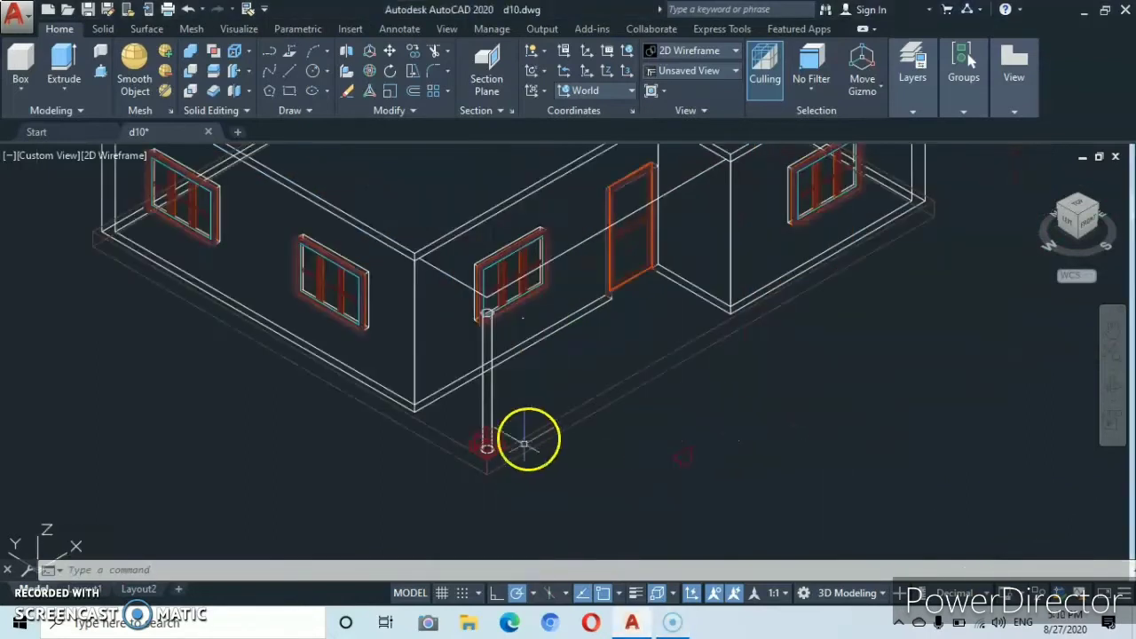
Erase the small stray object in the open space beside the column's top.
scroll(521, 300, "up", 5)
scroll(524, 300, "up", 3)
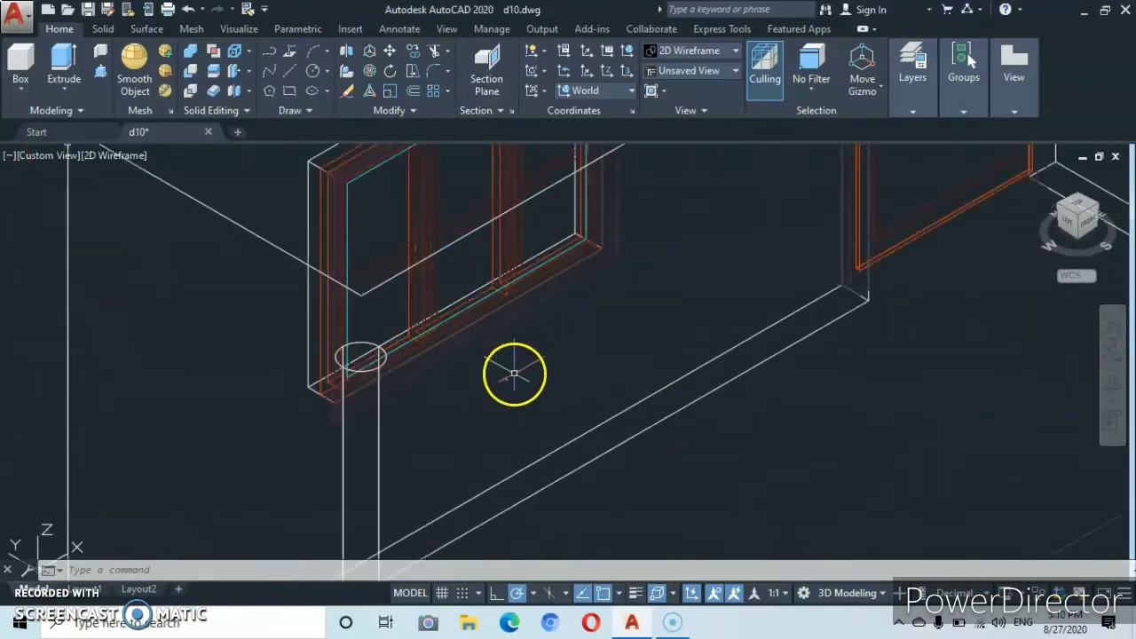
left_click(503, 378)
left_click(510, 384)
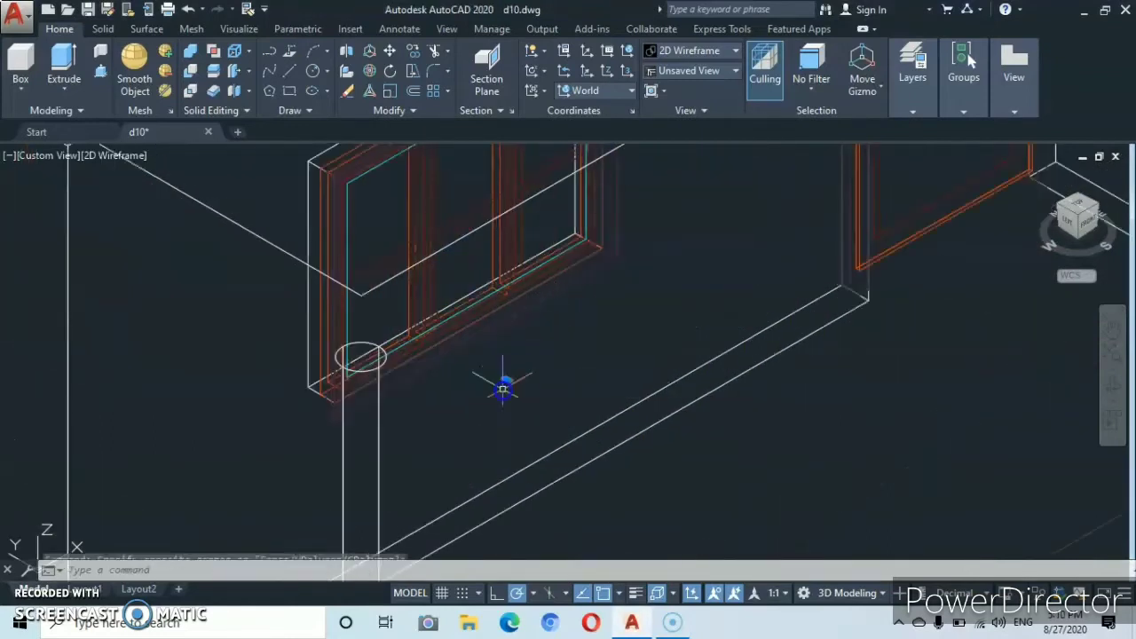
right_click(573, 391)
left_click(613, 302)
Join the two polylines that meet above the column into a single polyline.
scroll(639, 385, "down", 5)
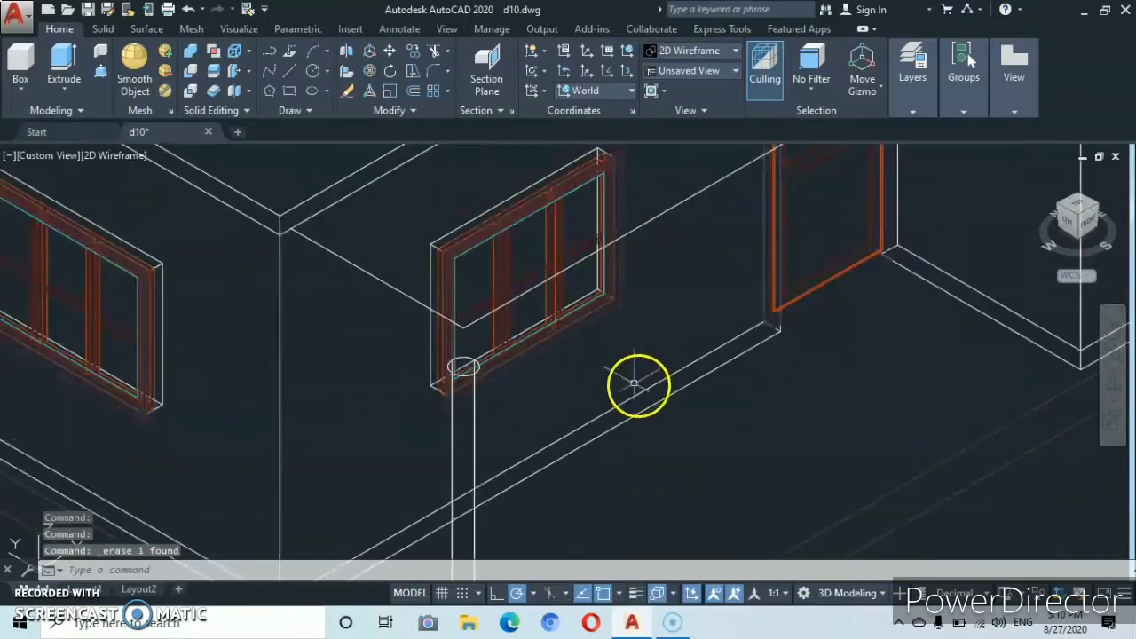
scroll(655, 444, "up", 4)
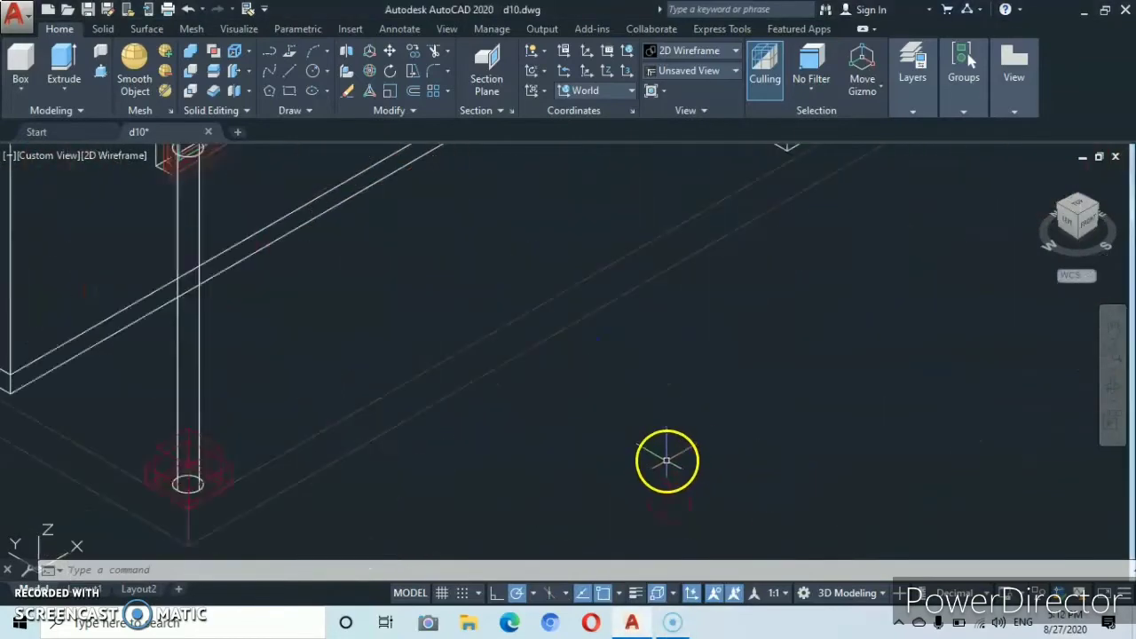
middle_click_drag(677, 495, 695, 377)
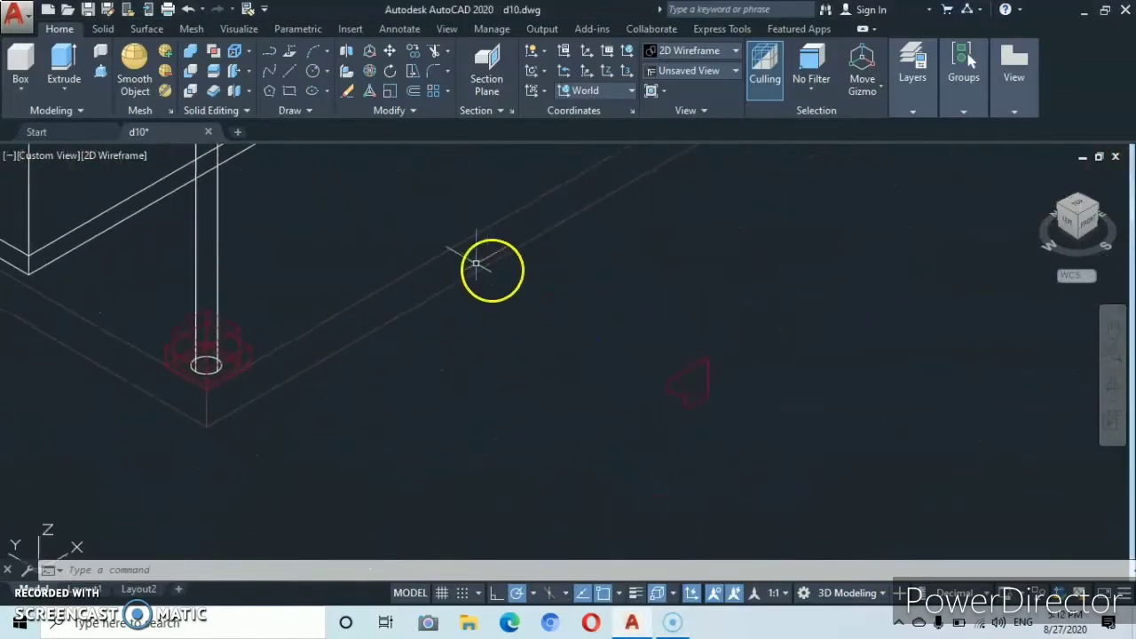
scroll(476, 264, "down", 6)
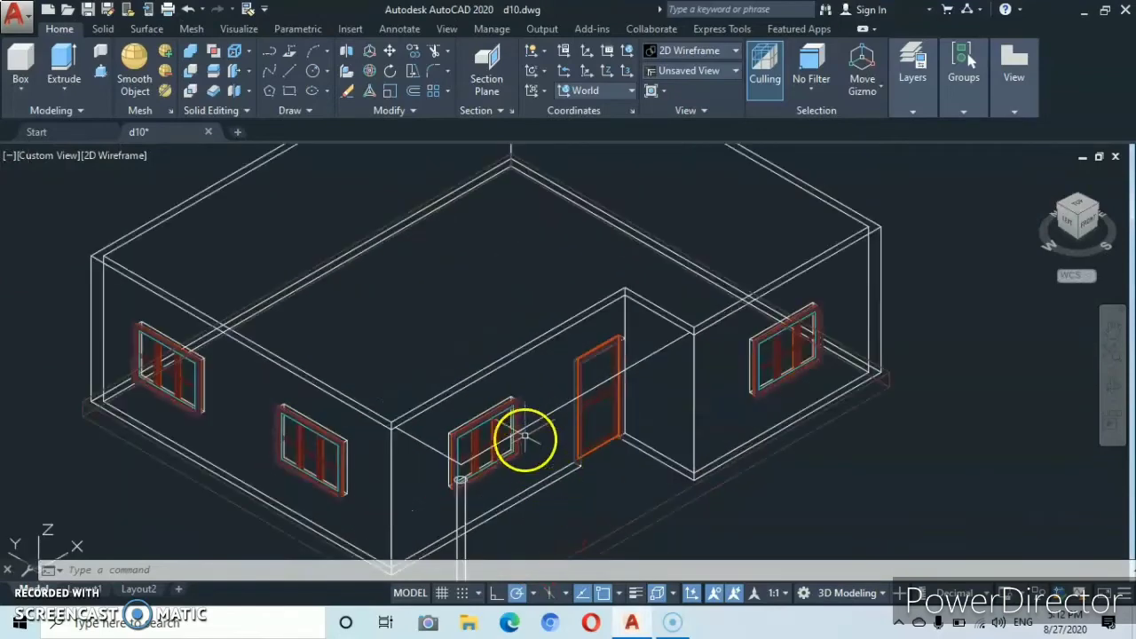
scroll(537, 419, "up", 2)
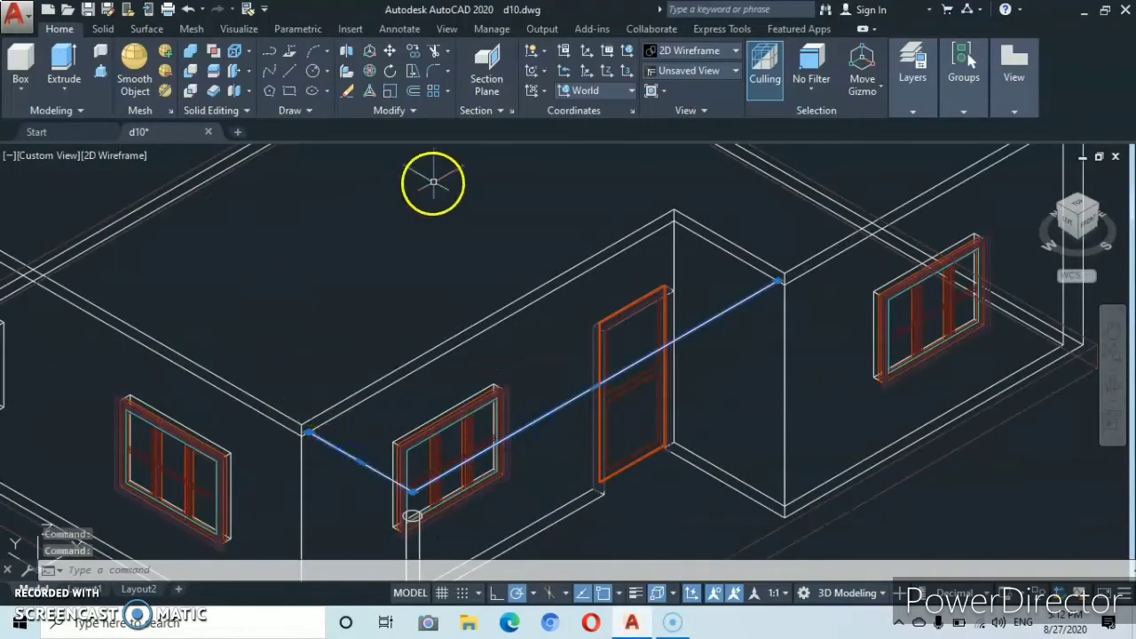
left_click(411, 109)
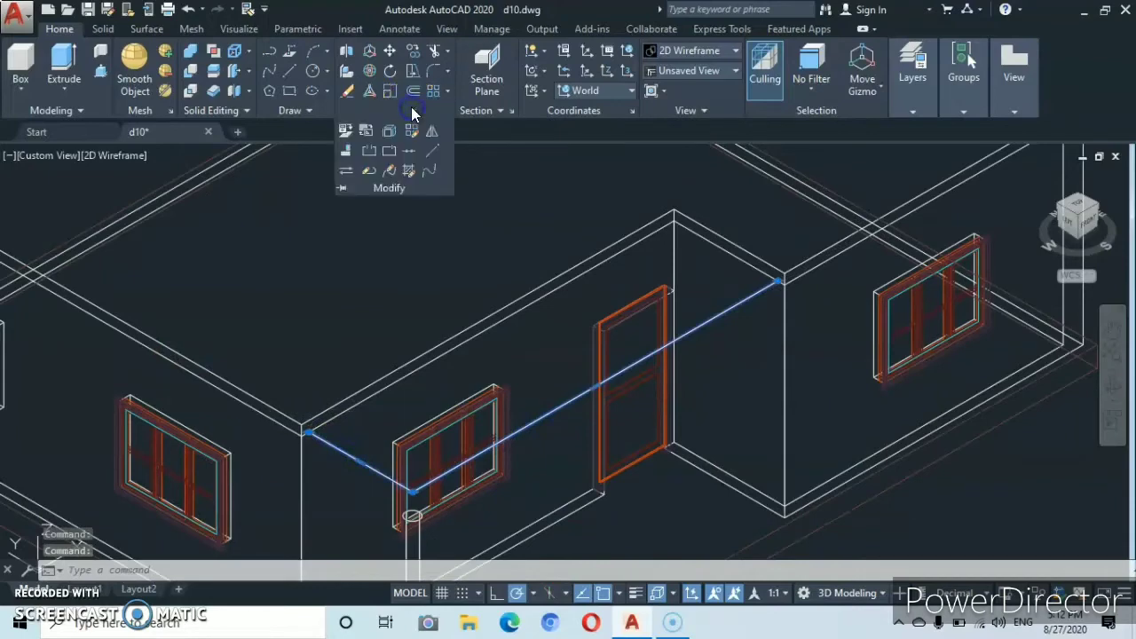
left_click(412, 152)
Move the upright curved-edge profile from its top-edge point directly above the bottom edge's midpoint to the joined polyline's endpoint near the front wall corner.
scroll(558, 431, "down", 5)
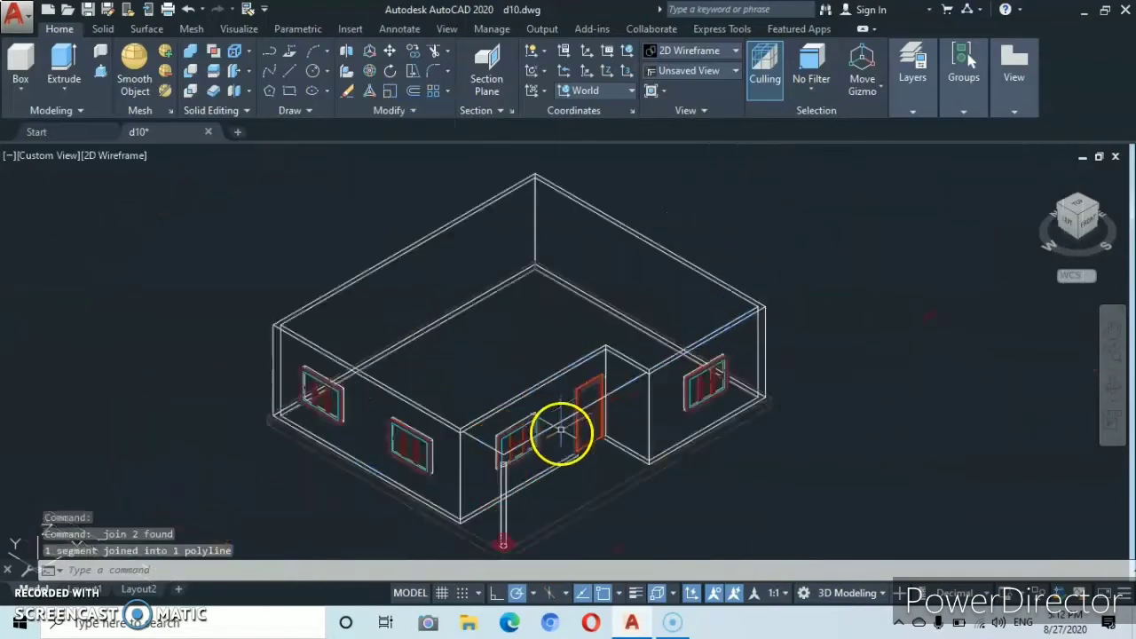
middle_click_drag(582, 430, 502, 242)
scroll(524, 304, "up", 3)
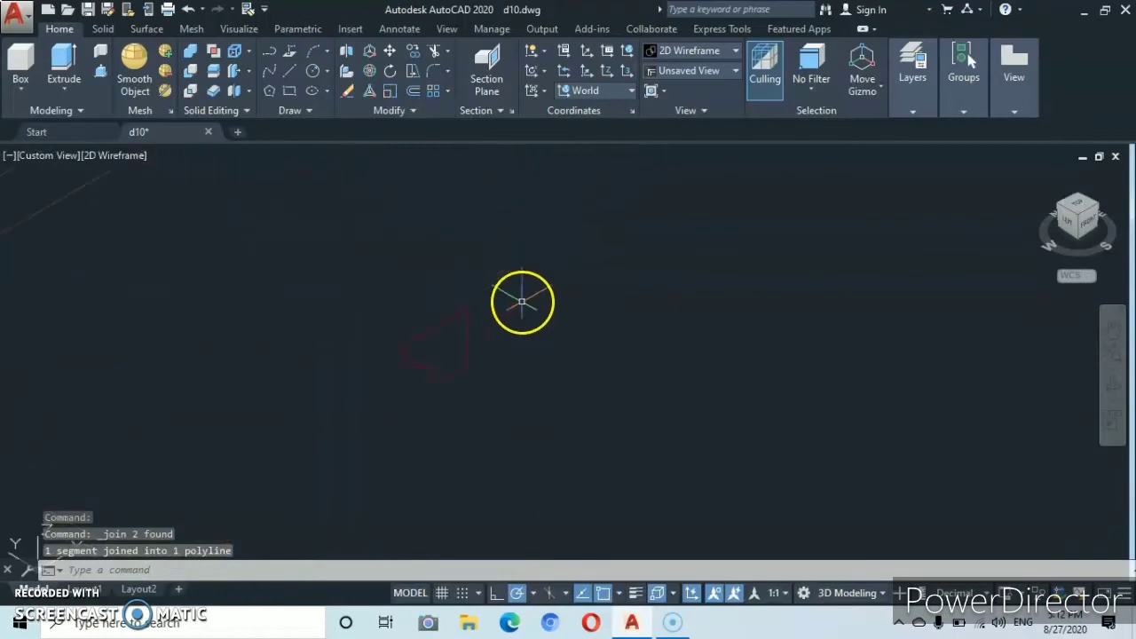
scroll(435, 326, "up", 4)
middle_click_drag(429, 323, 520, 330)
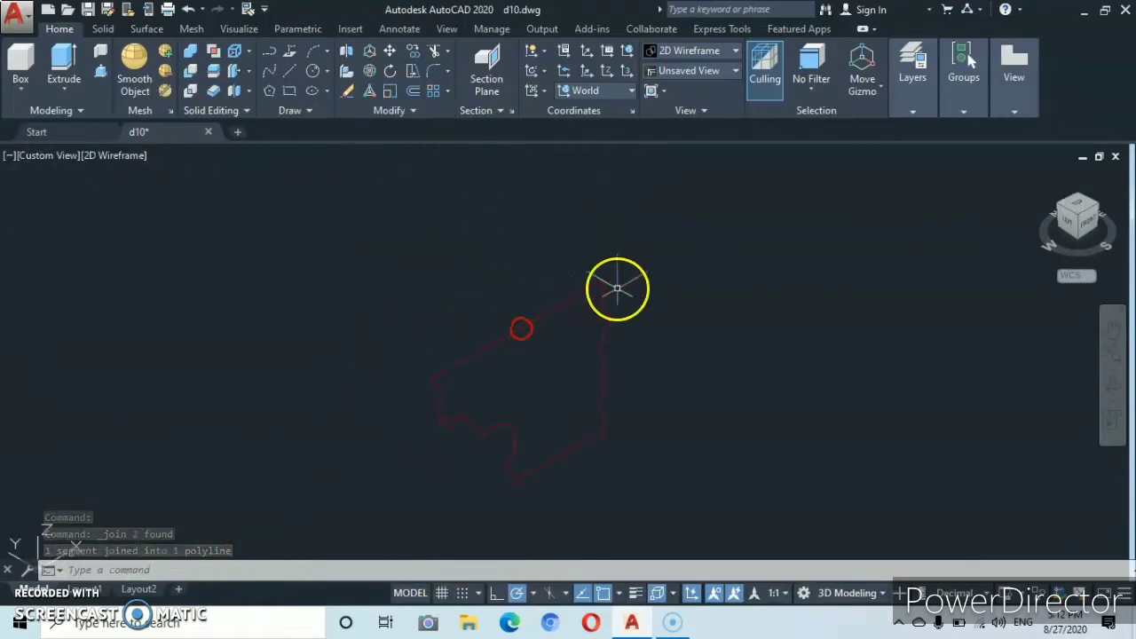
left_click(642, 269)
left_click(571, 327)
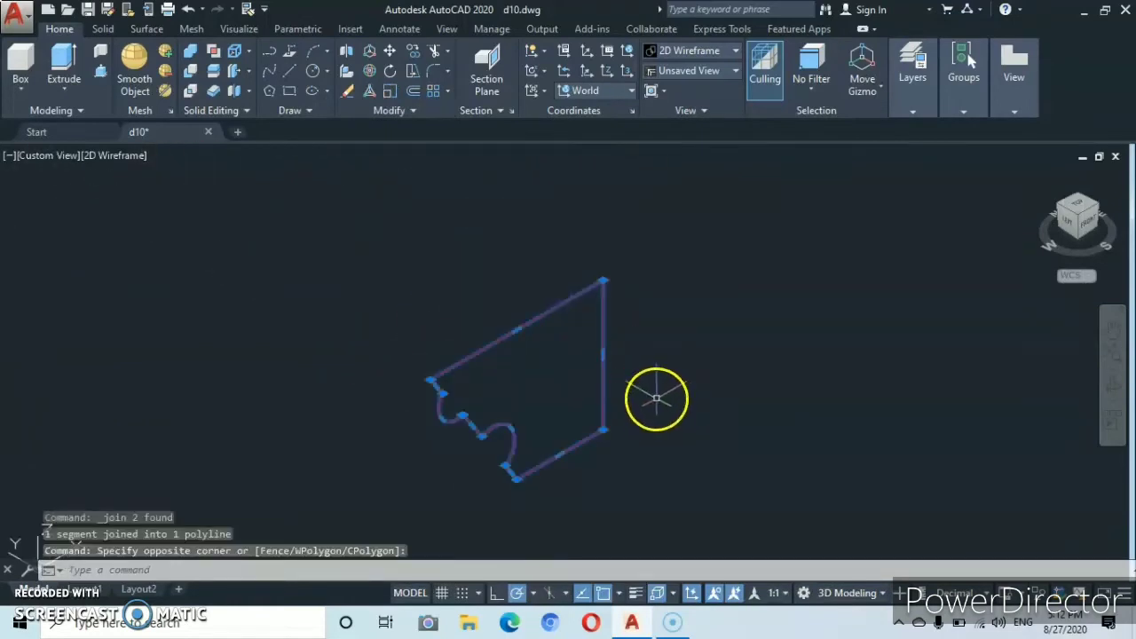
right_click(683, 451)
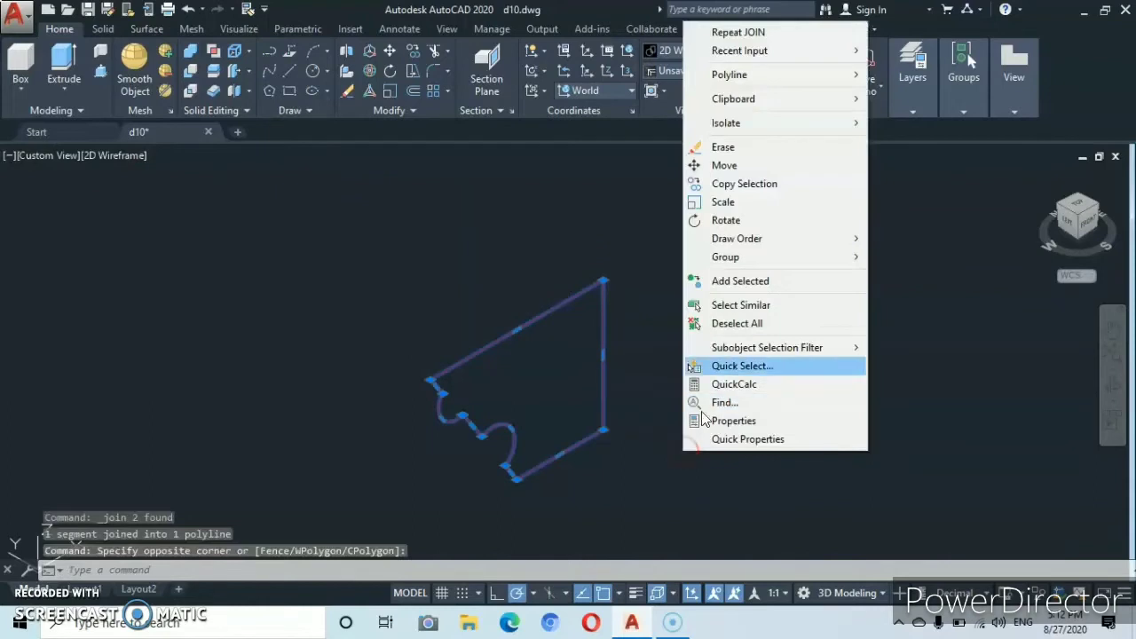
left_click(725, 166)
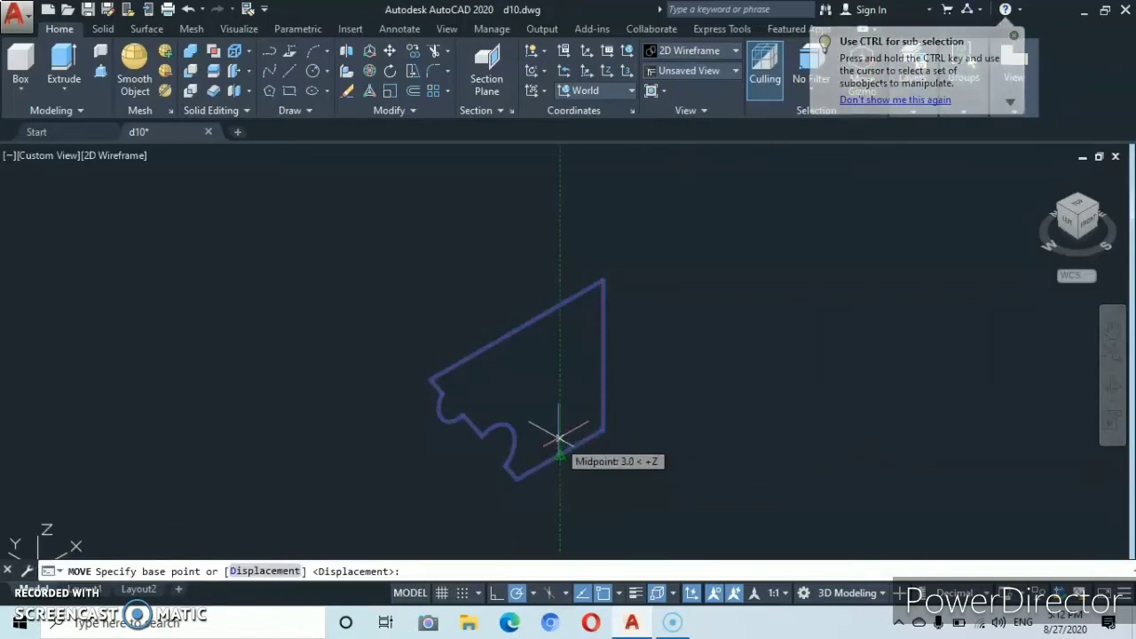
left_click(558, 396)
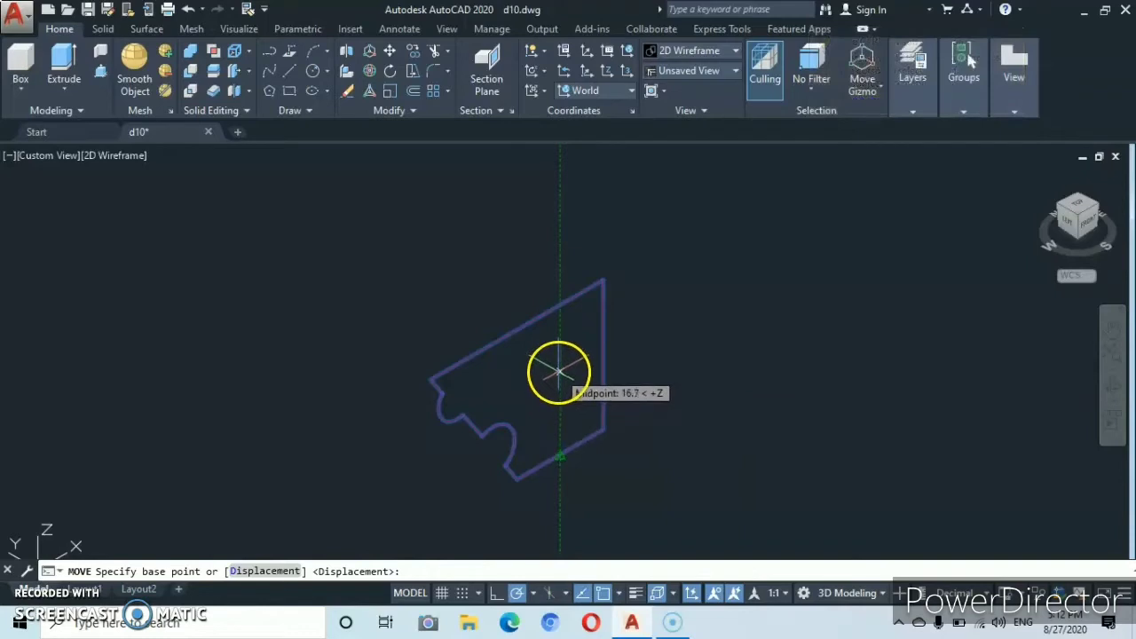
left_click(557, 305)
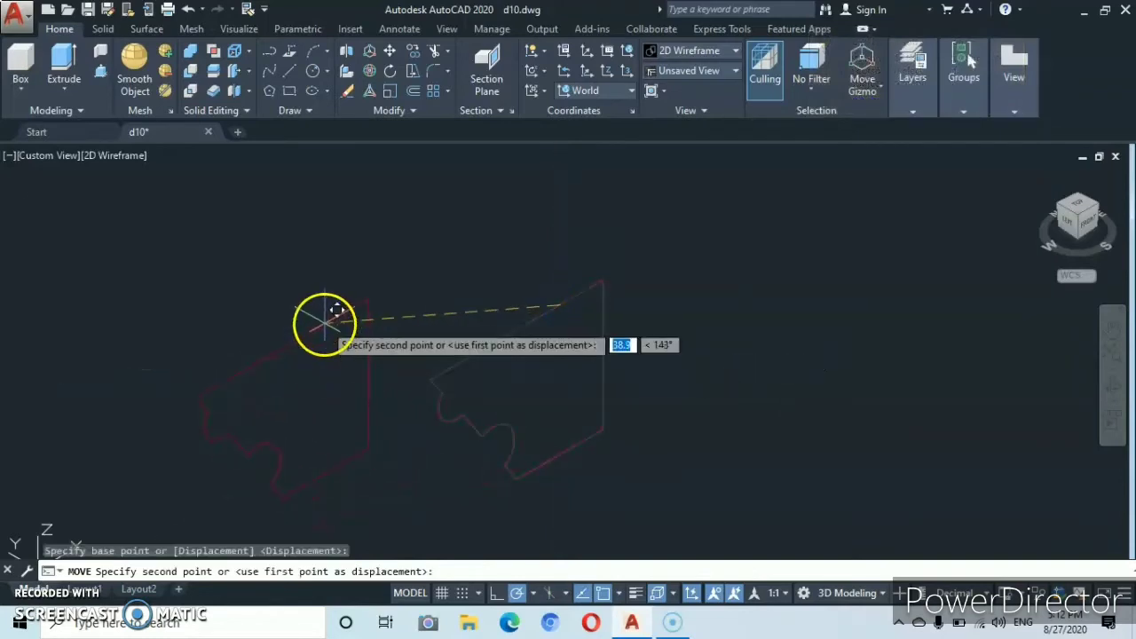
scroll(324, 322, "up", 2)
scroll(323, 322, "down", 3)
mouse_move(444, 489)
middle_mouse_down()
mouse_move(702, 507)
mouse_move(675, 462)
middle_mouse_up()
scroll(610, 394, "up", 2)
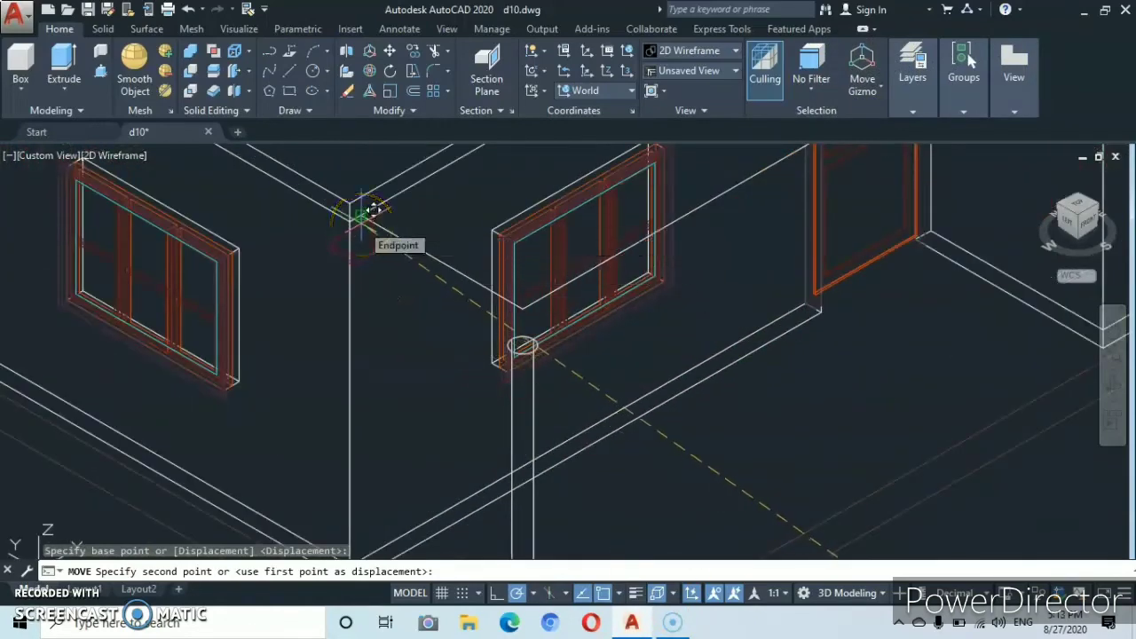
scroll(373, 213, "up", 3)
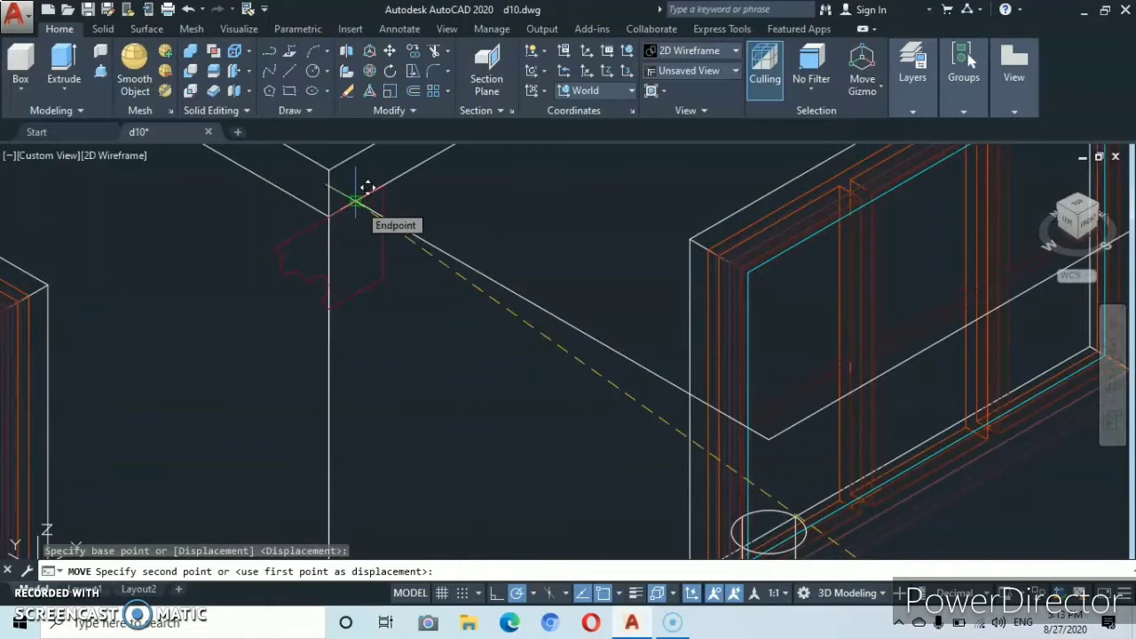
left_click(355, 202)
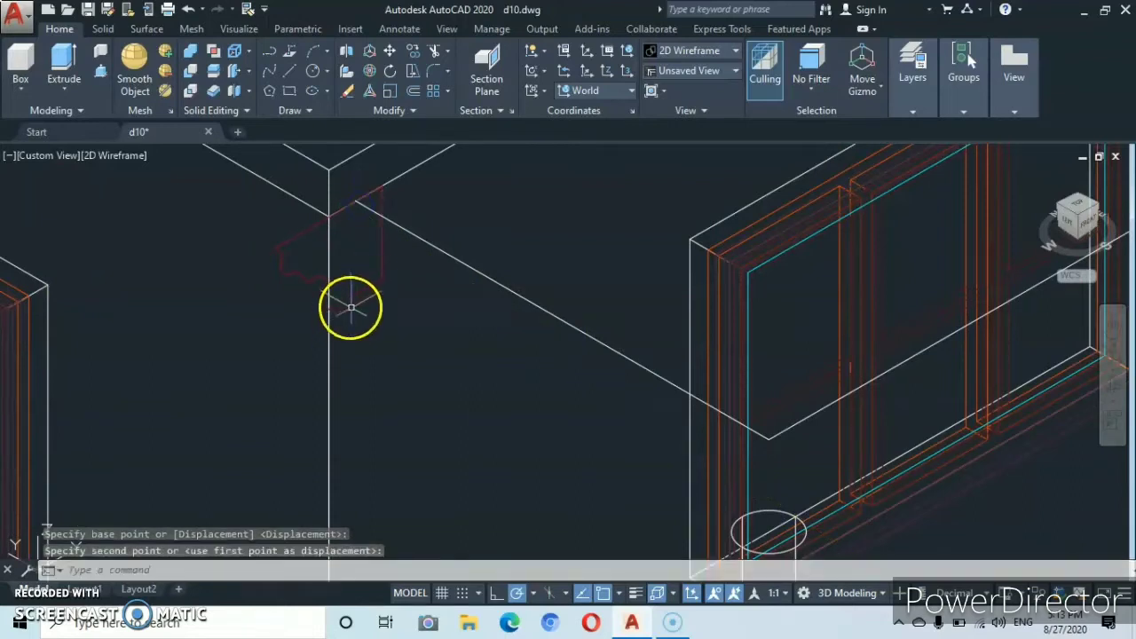
Make layer w the current layer.
scroll(377, 297, "up", 5)
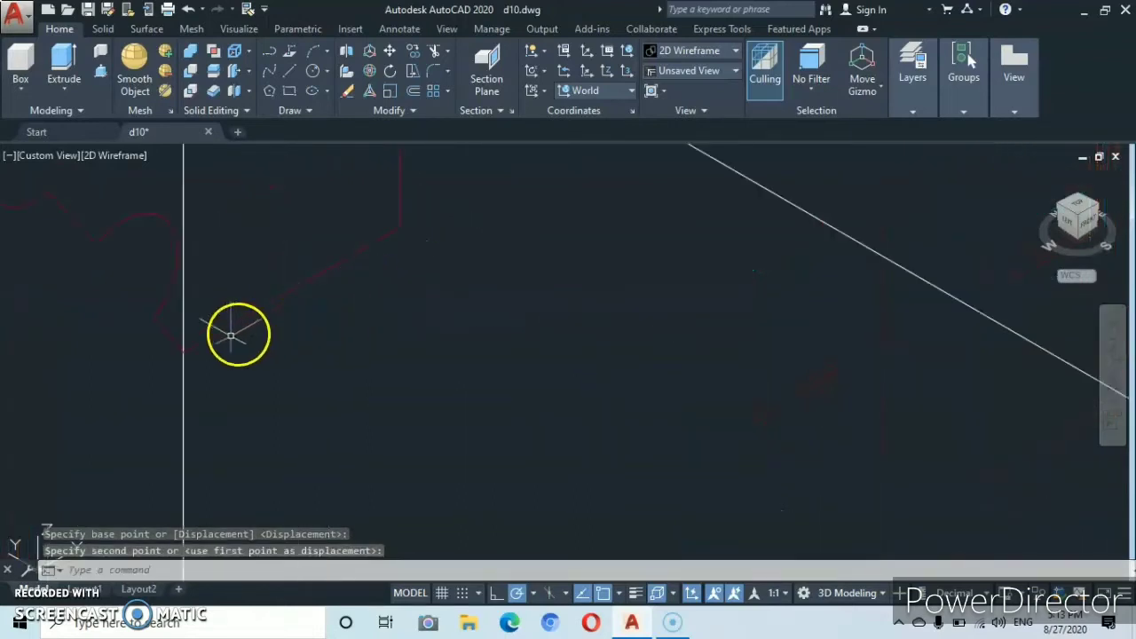
scroll(182, 354, "up", 2)
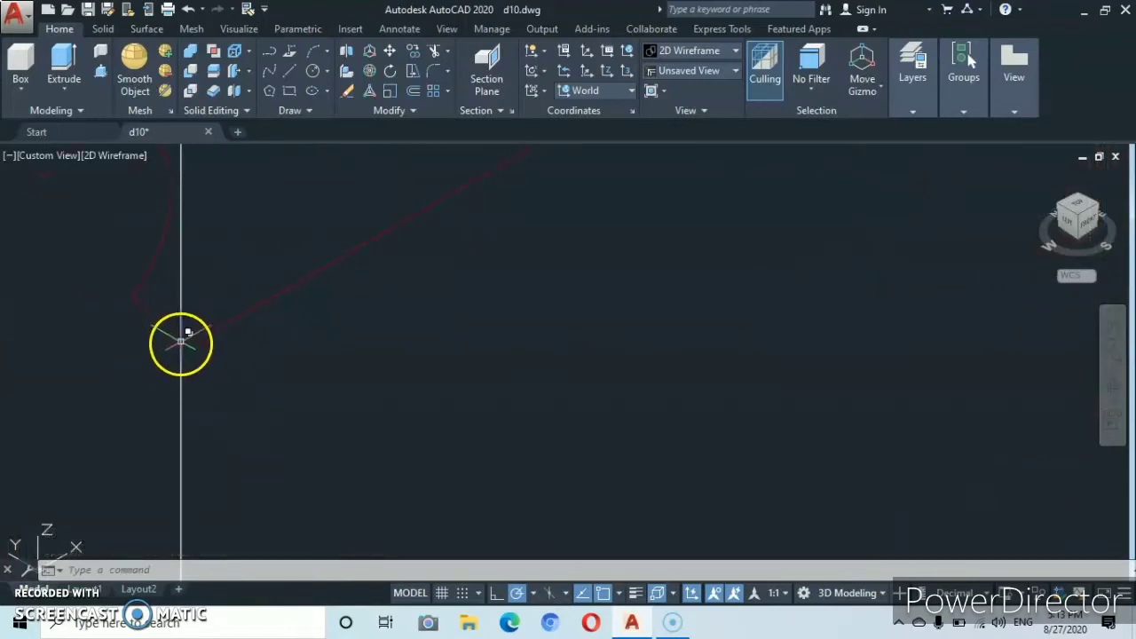
scroll(182, 337, "down", 2)
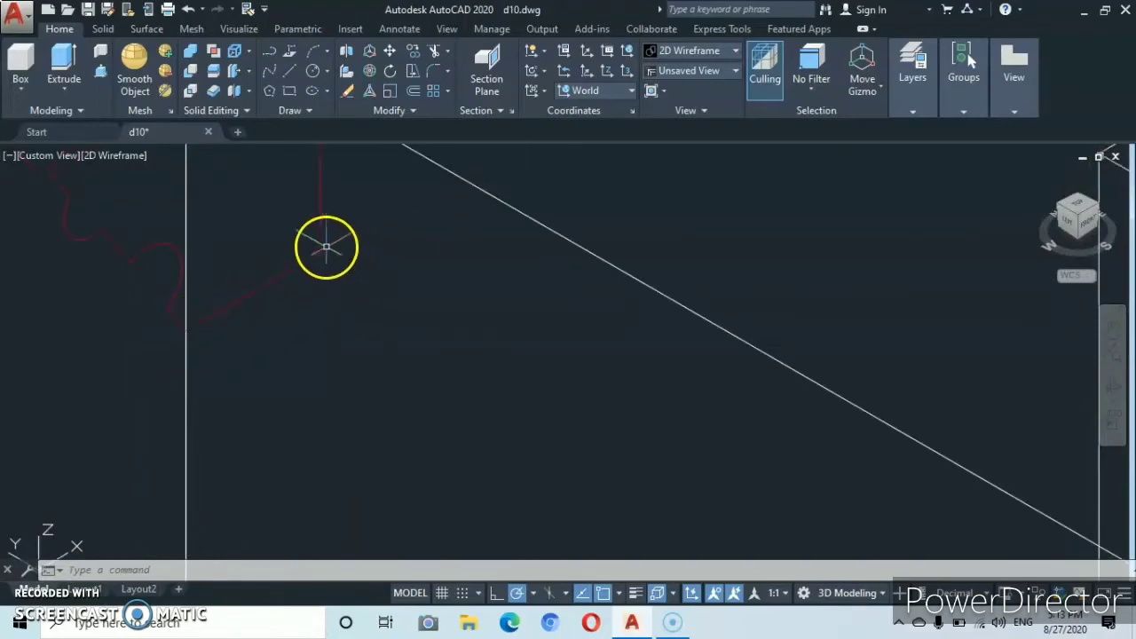
scroll(325, 248, "down", 3)
scroll(329, 256, "up", 2)
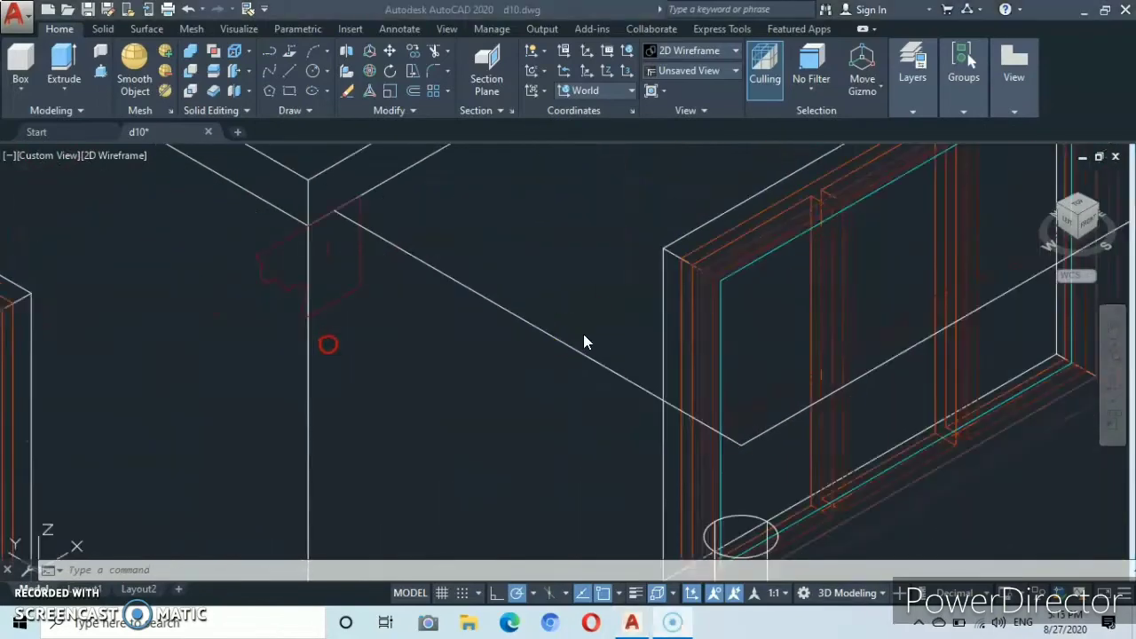
left_click(913, 111)
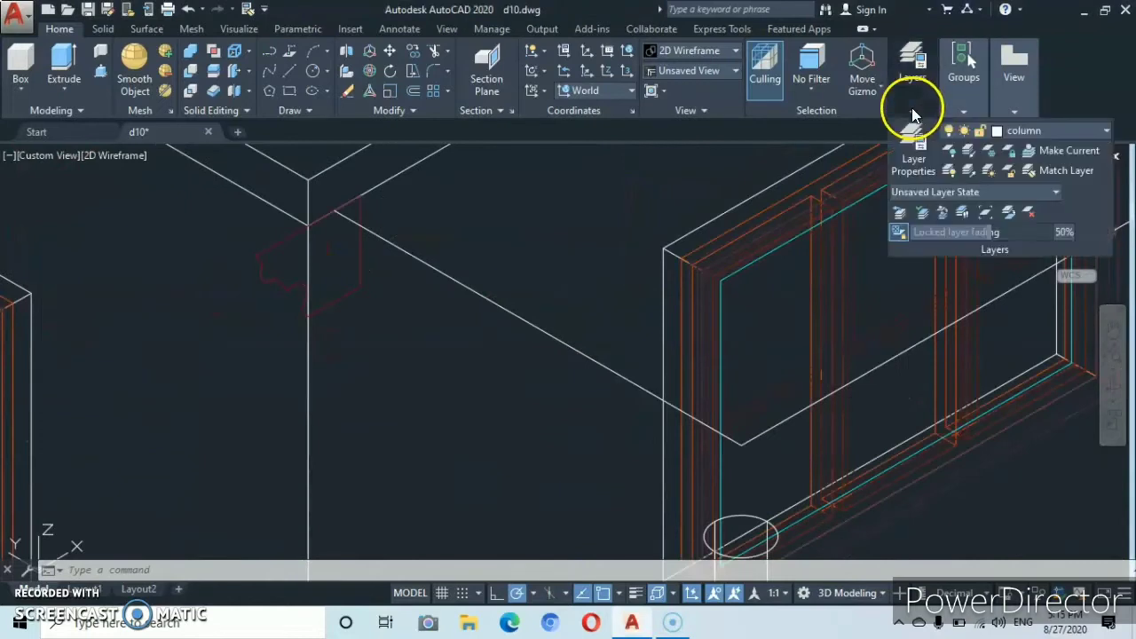
left_click(1108, 133)
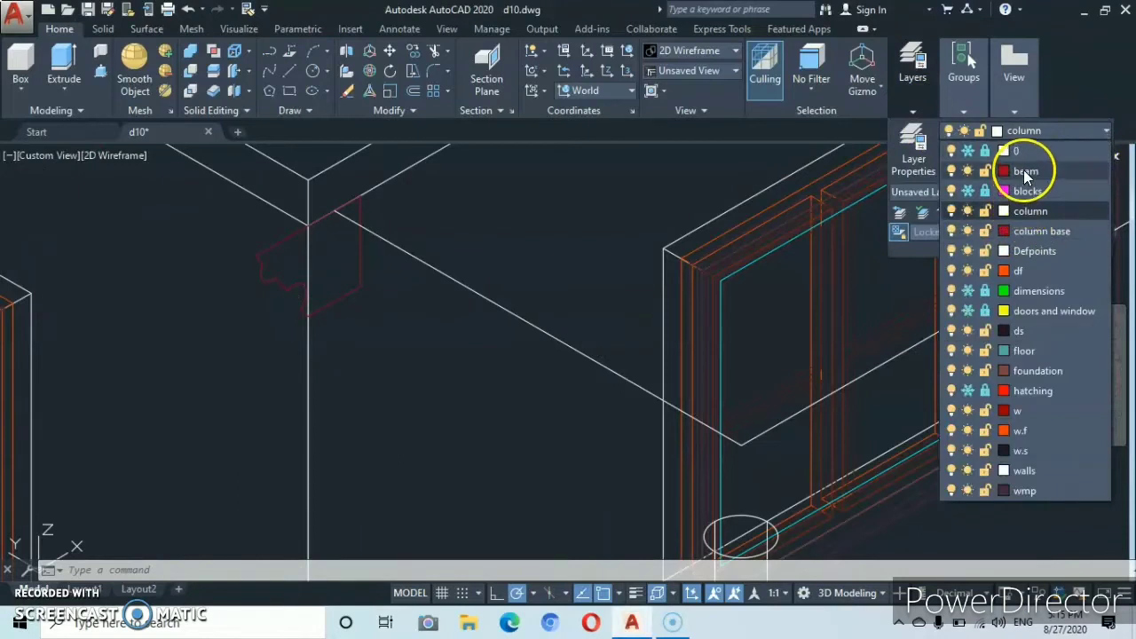
left_click(1012, 410)
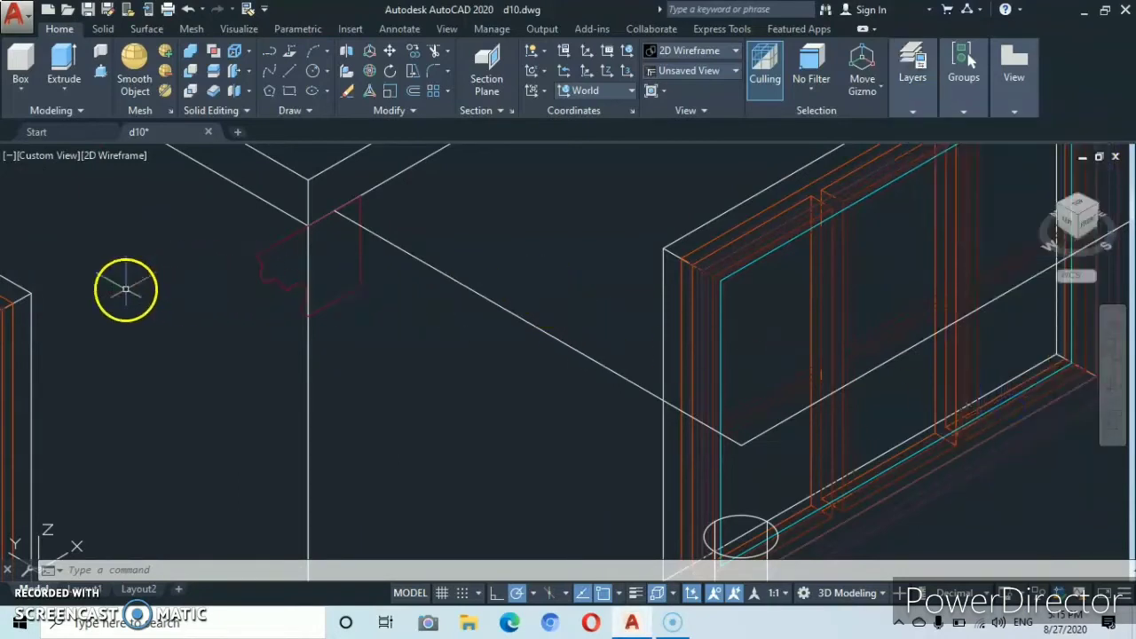
Extrude the curved-edge profile along the joined polyline path over the porch to form the beam.
left_click(62, 59)
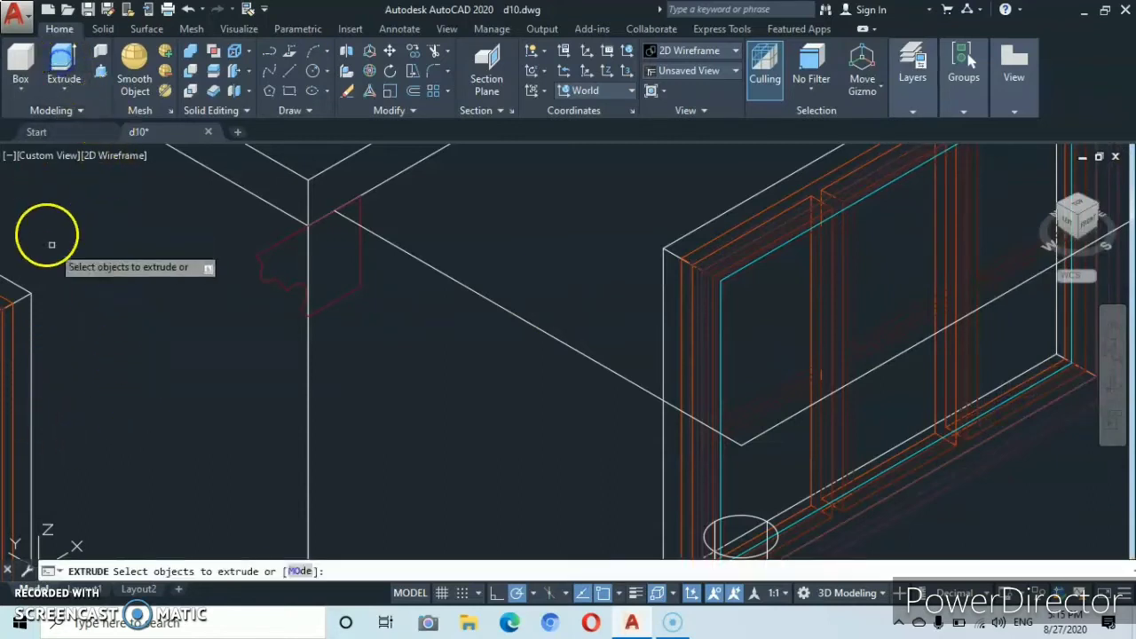
left_click(346, 297)
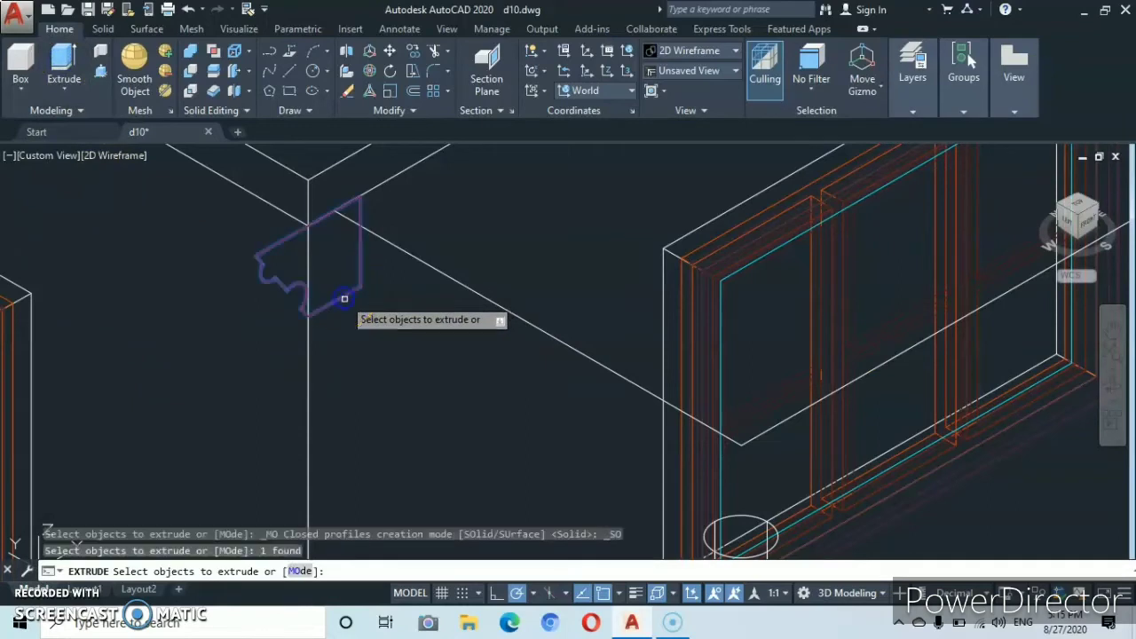
key("Return")
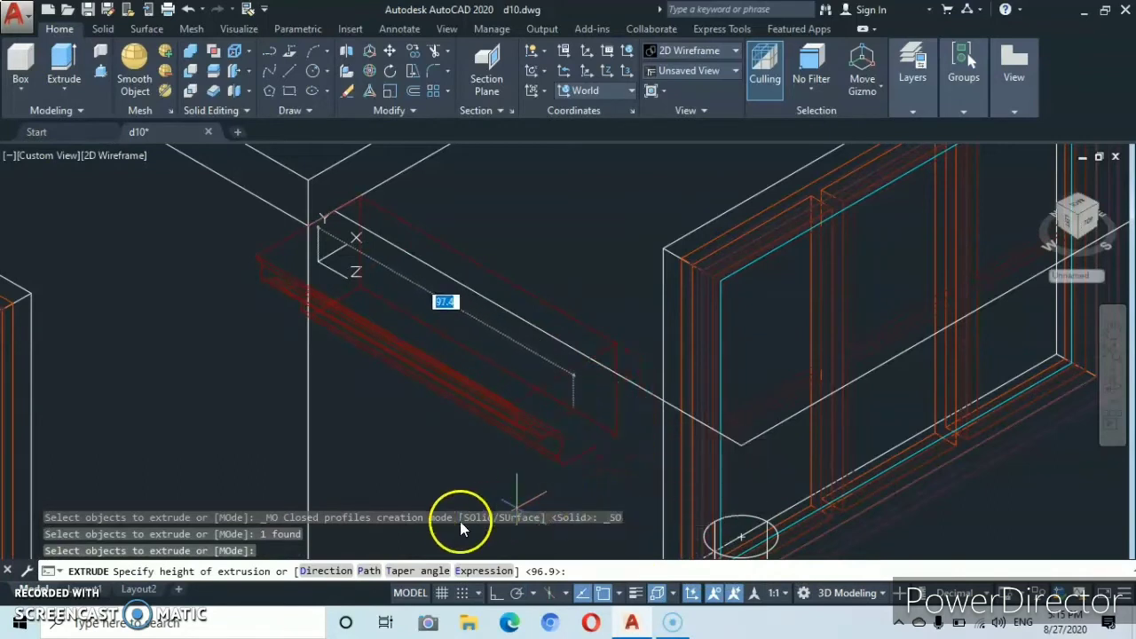
left_click(371, 573)
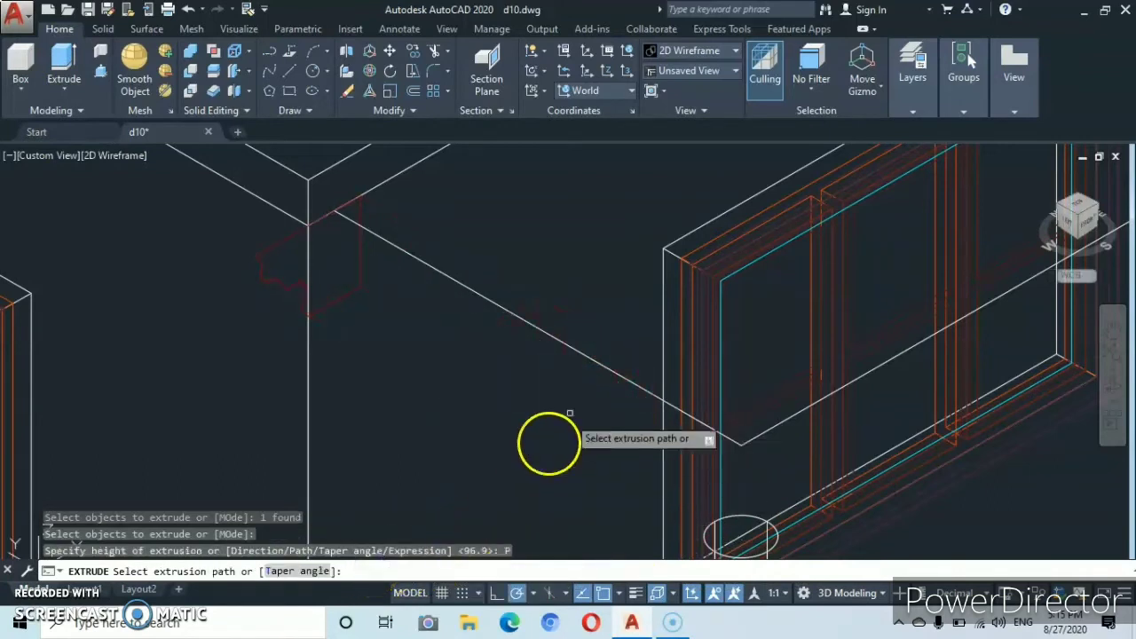
left_click(584, 352)
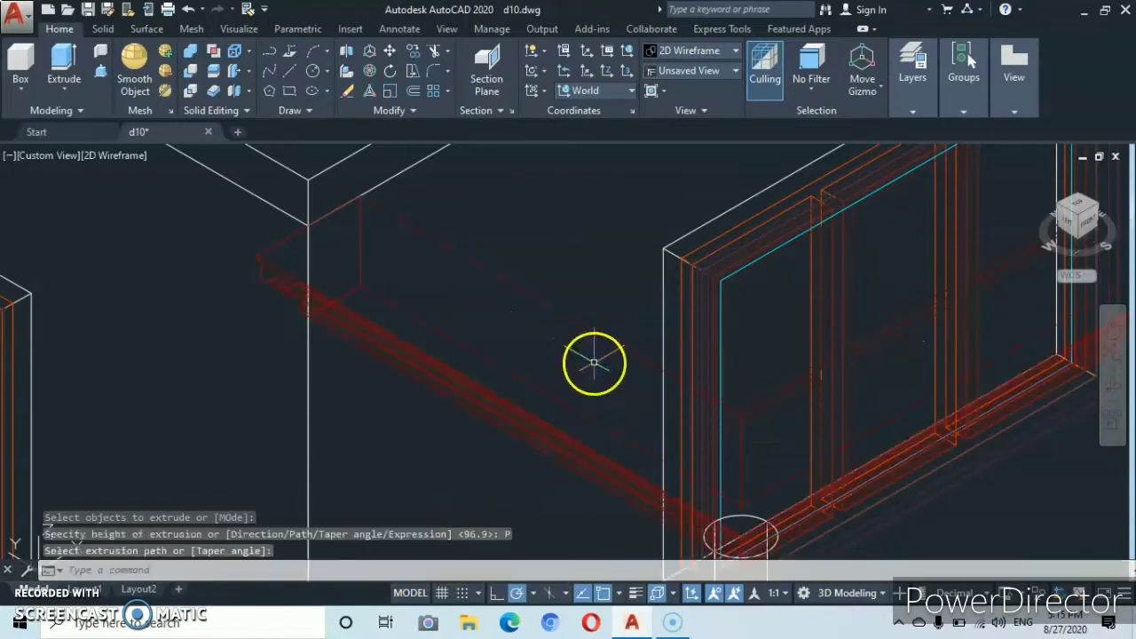
Switch the viewport to the Shaded visual style.
scroll(693, 320, "down", 5)
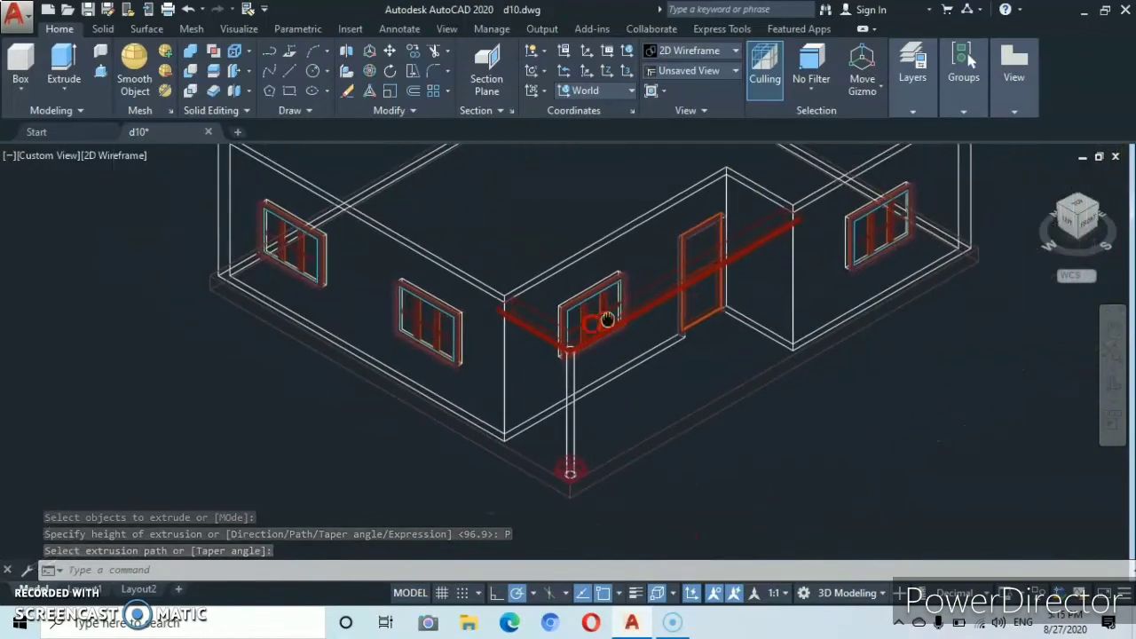
scroll(607, 320, "up", 3)
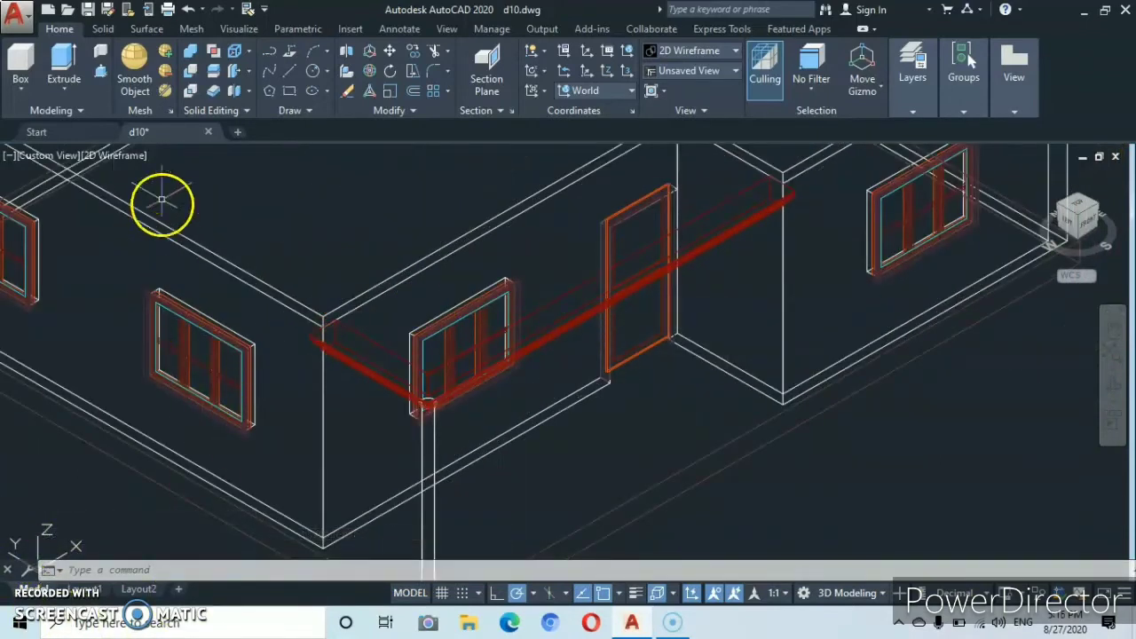
left_click(116, 156)
left_click(163, 271)
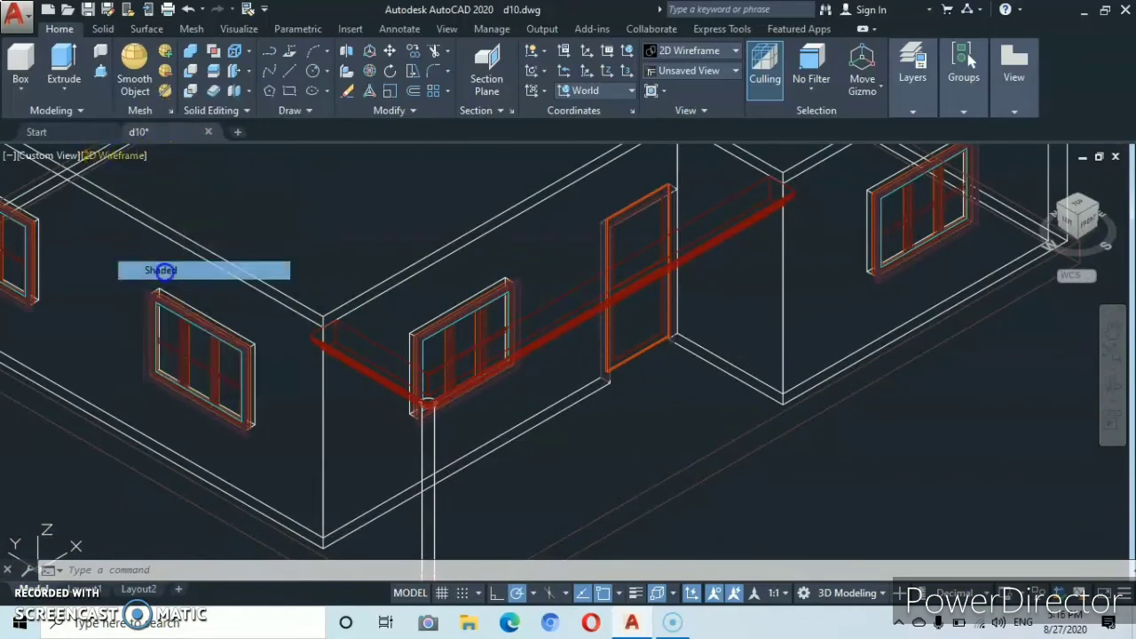
Examine the porch beam, the striped cladding around the front window and the red cladding along the porch edge.
scroll(642, 273, "down", 3)
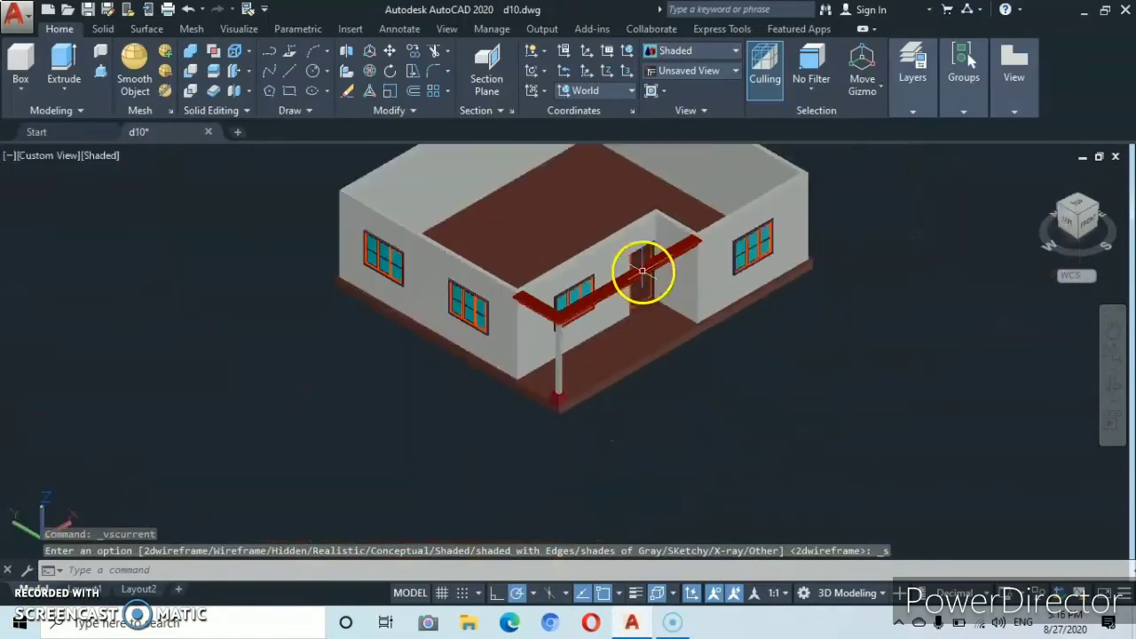
scroll(642, 267, "up", 3)
scroll(652, 261, "down", 3)
scroll(649, 267, "up", 2)
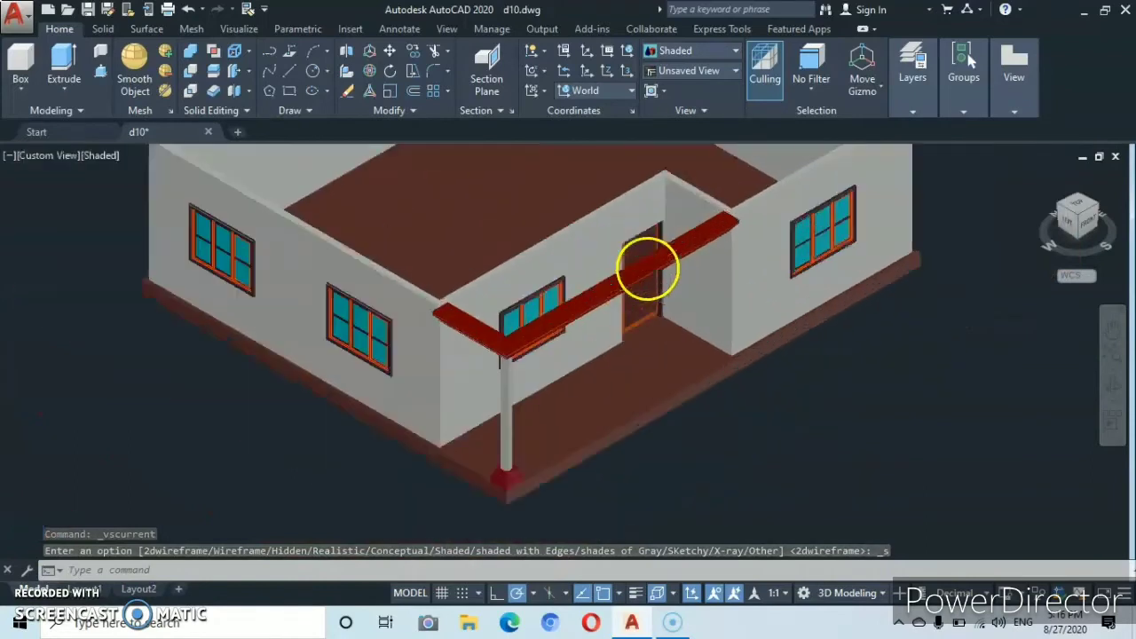
scroll(613, 302, "down", 3)
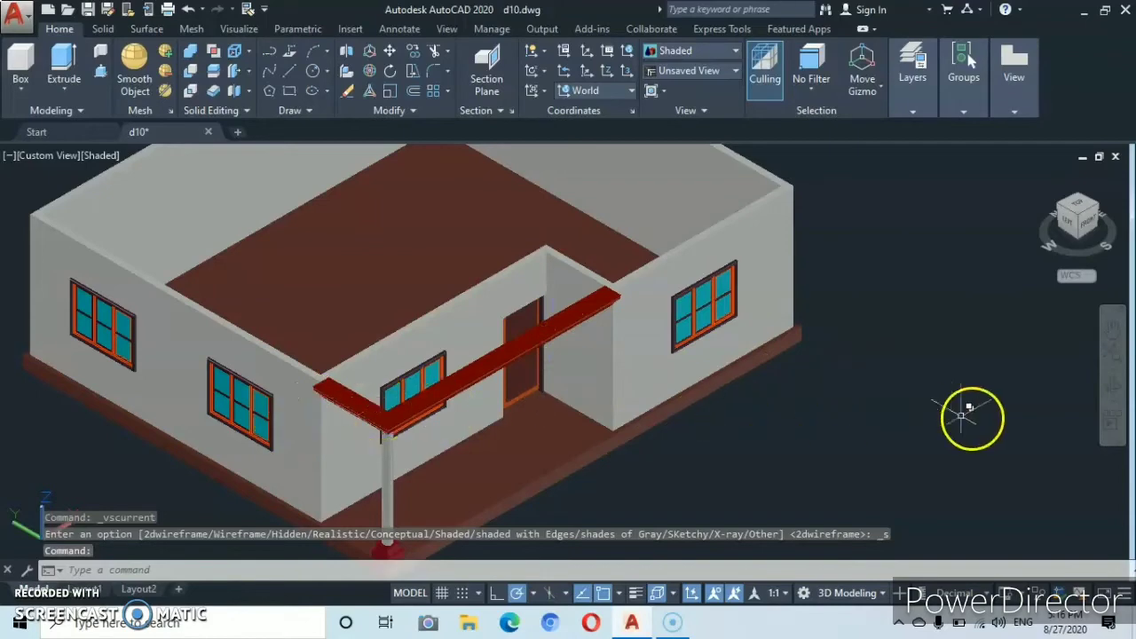
left_click(1113, 387)
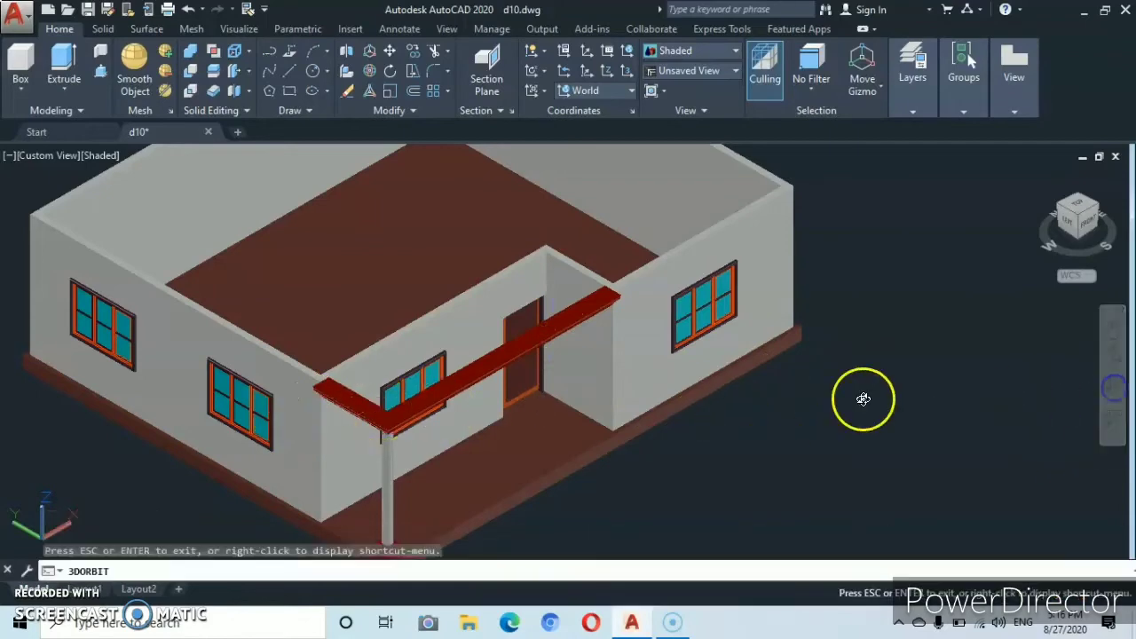
left_click_drag(493, 417, 470, 381)
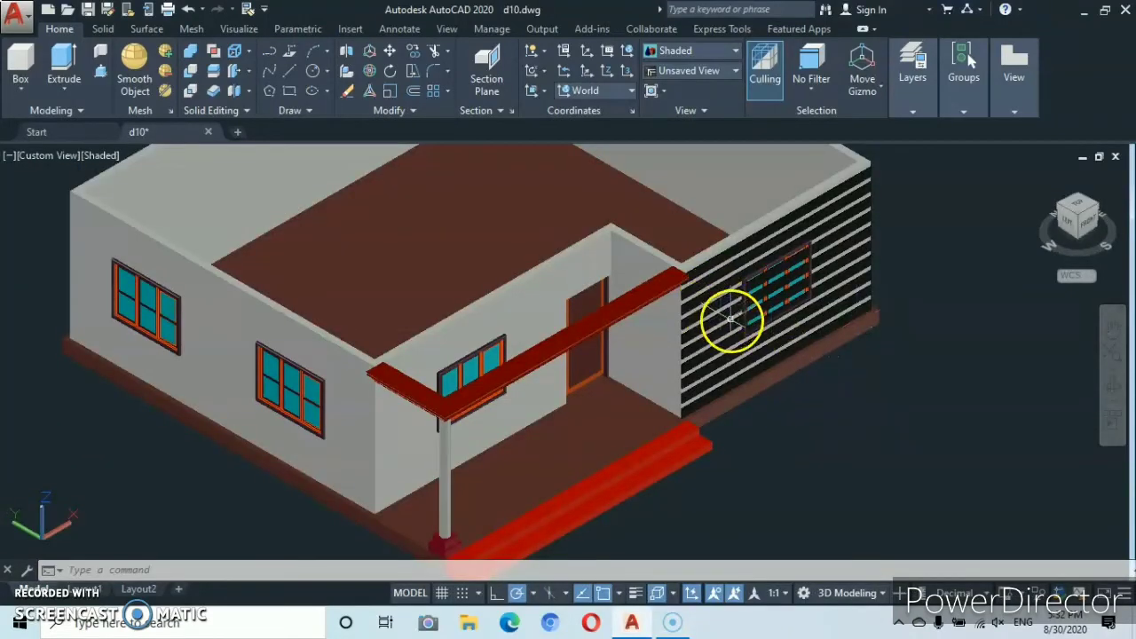
scroll(728, 323, "up", 5)
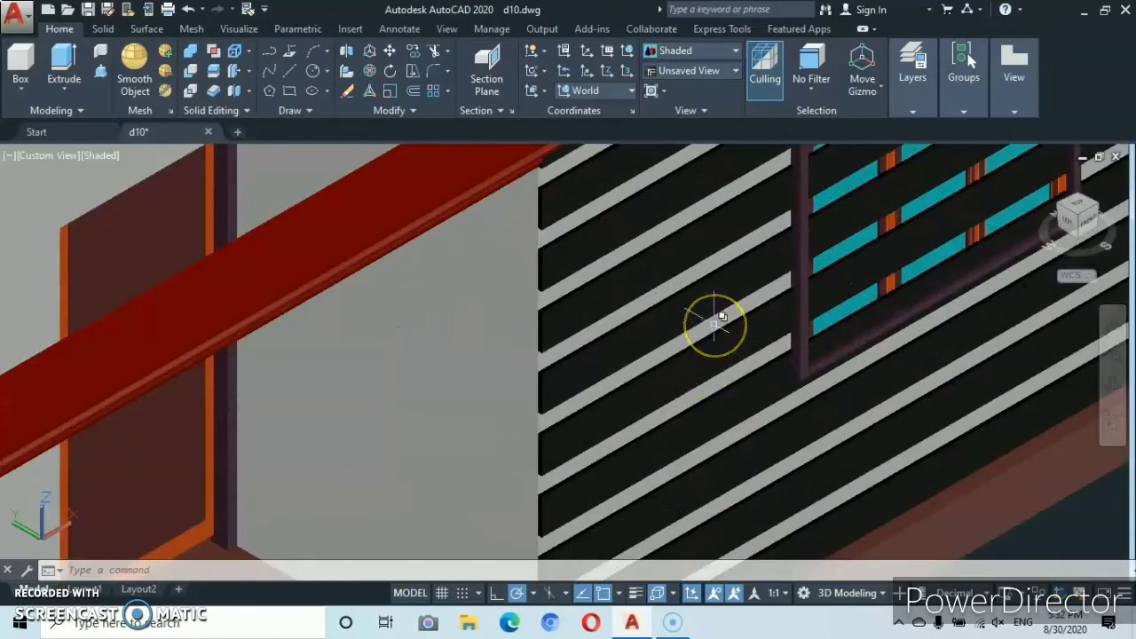
scroll(716, 323, "down", 5)
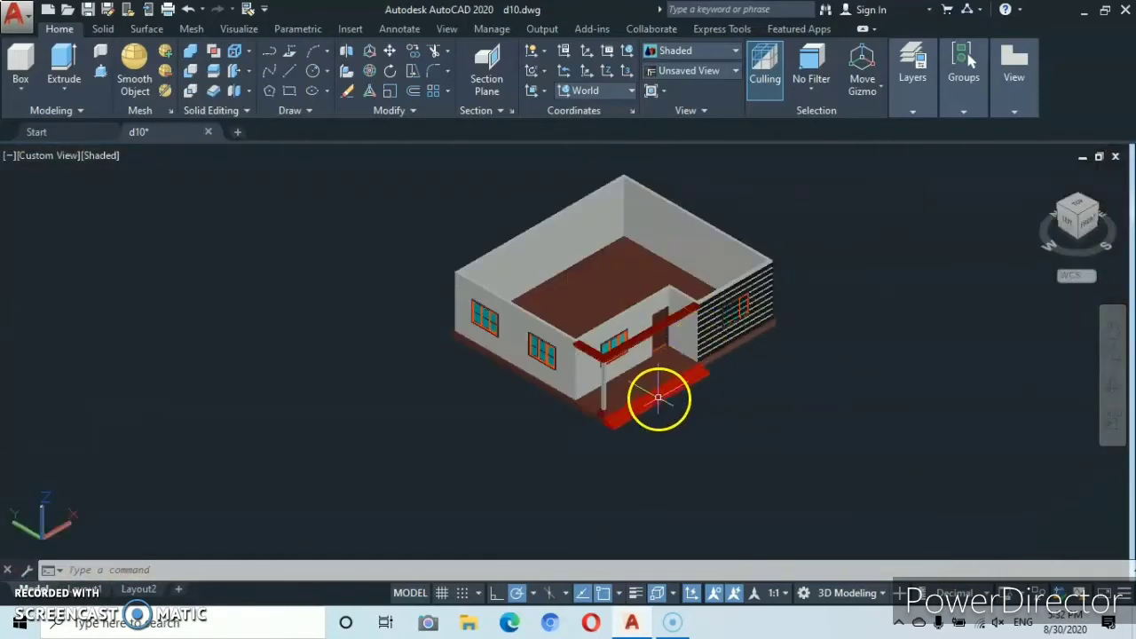
scroll(659, 399, "up", 5)
scroll(591, 435, "up", 3)
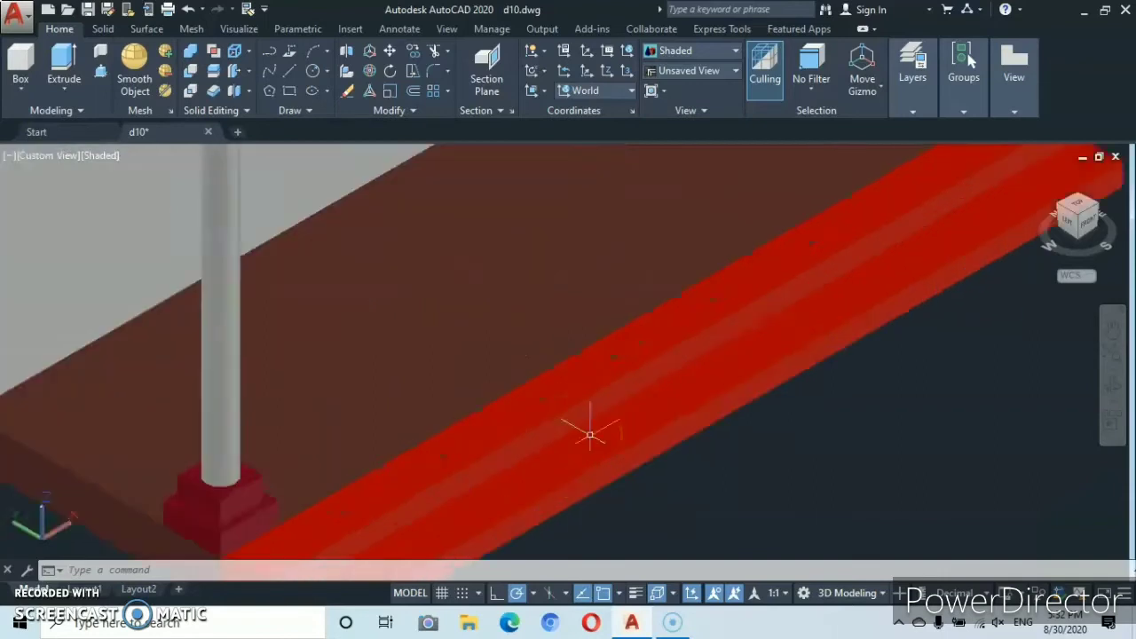
scroll(590, 435, "down", 5)
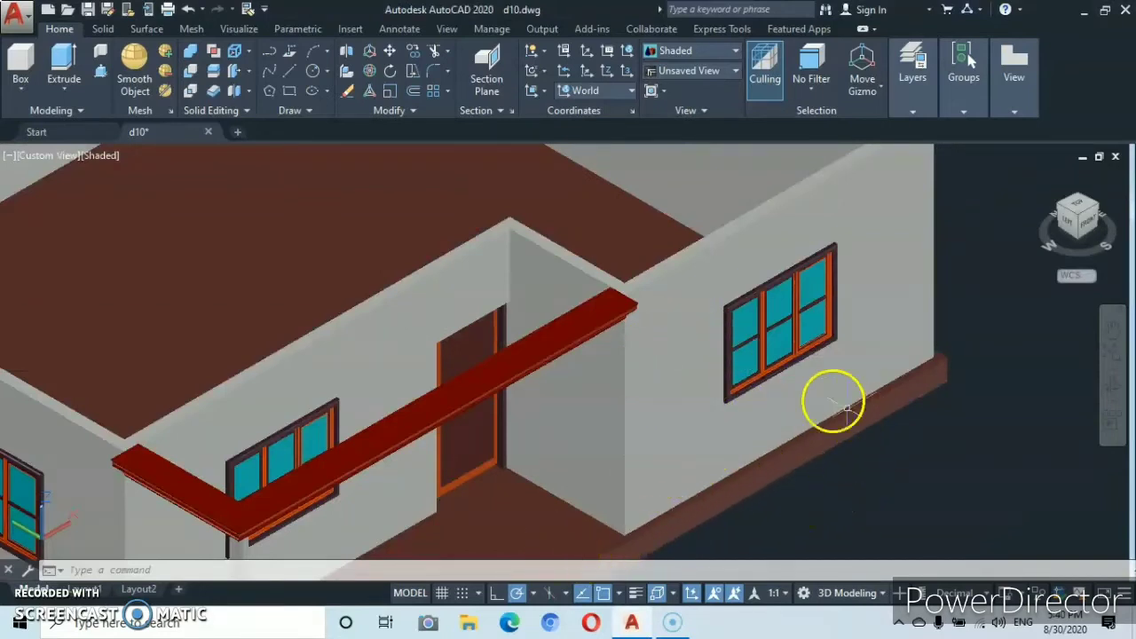
Make layer CLADDING the current layer.
left_click(912, 111)
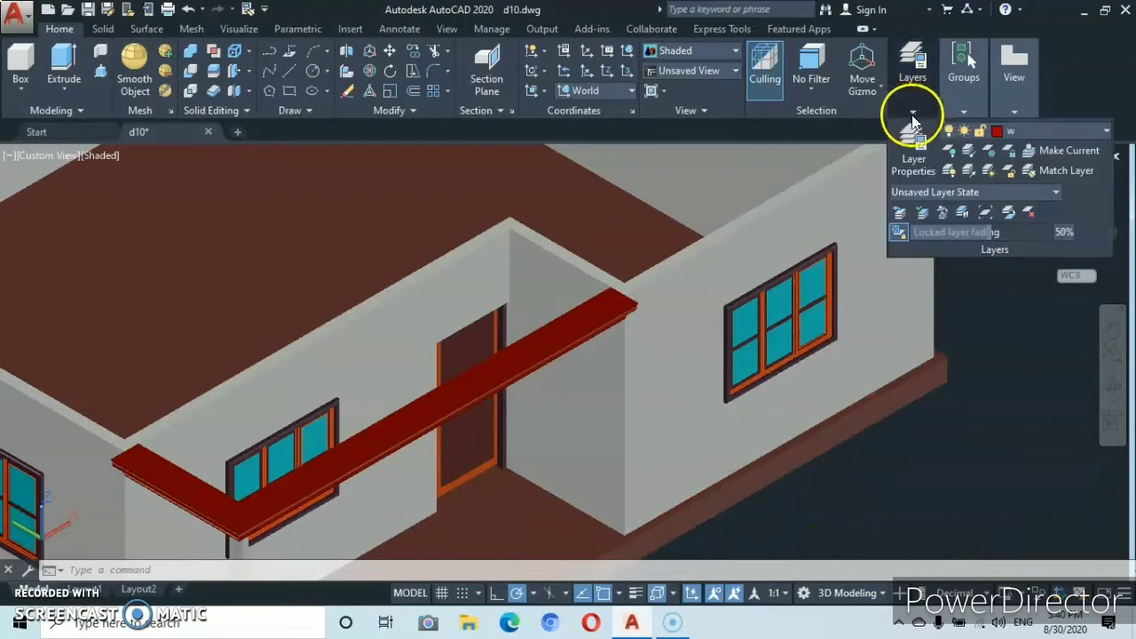
left_click(1093, 130)
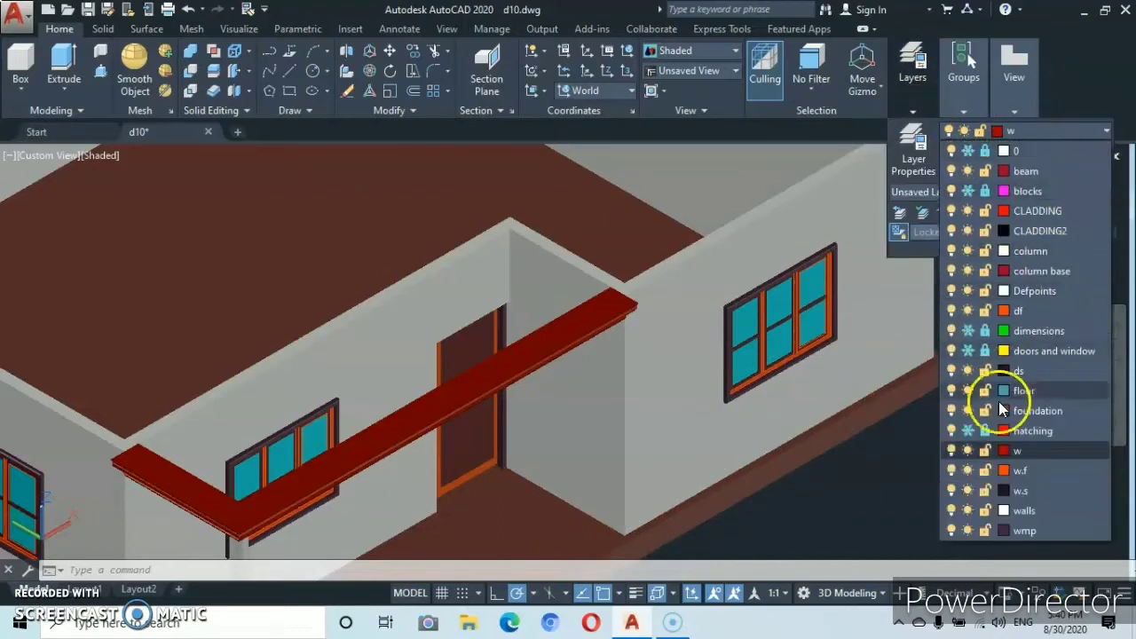
left_click(1042, 212)
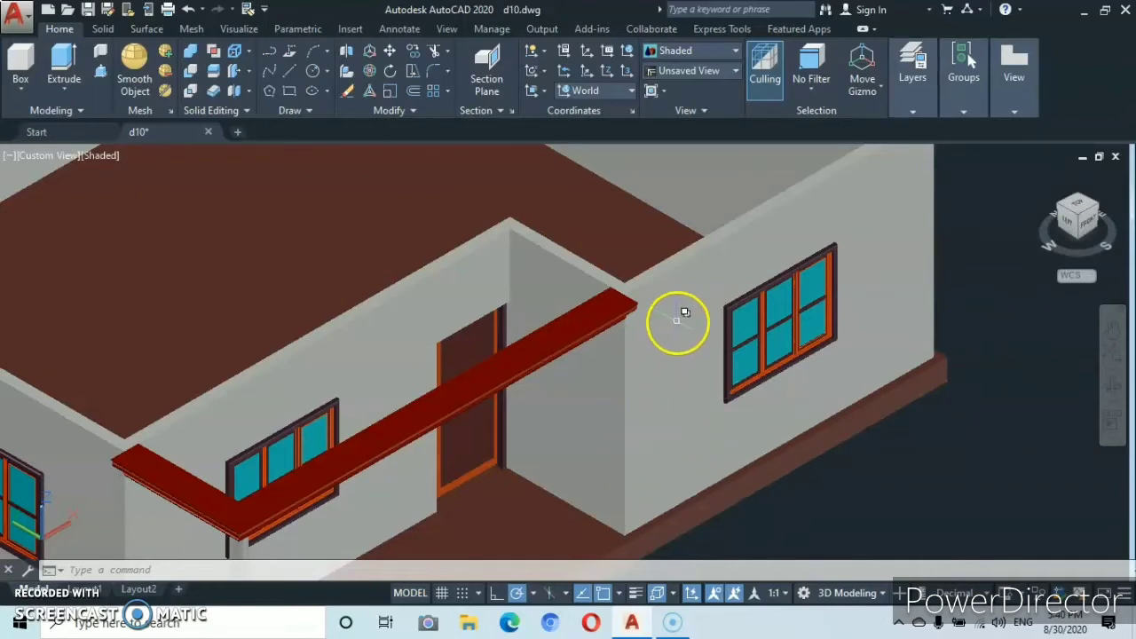
Align the UCS to the outer face of the front wall beside the porch, accepting the default axis orientation.
scroll(678, 320, "up", 1)
scroll(678, 319, "down", 2)
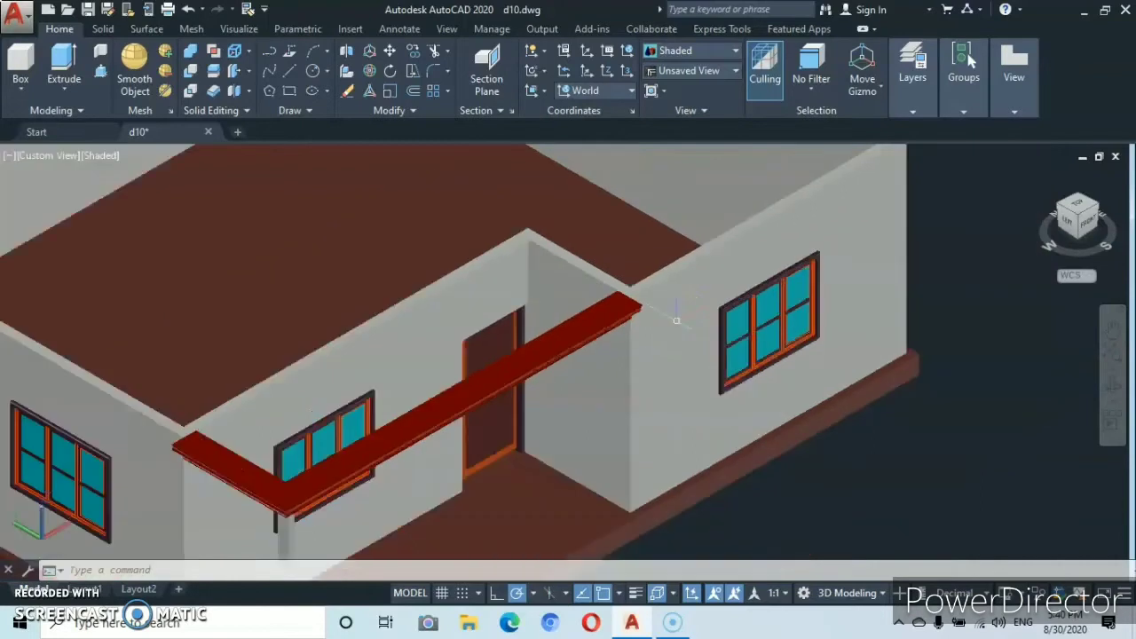
middle_click_drag(676, 323, 657, 328)
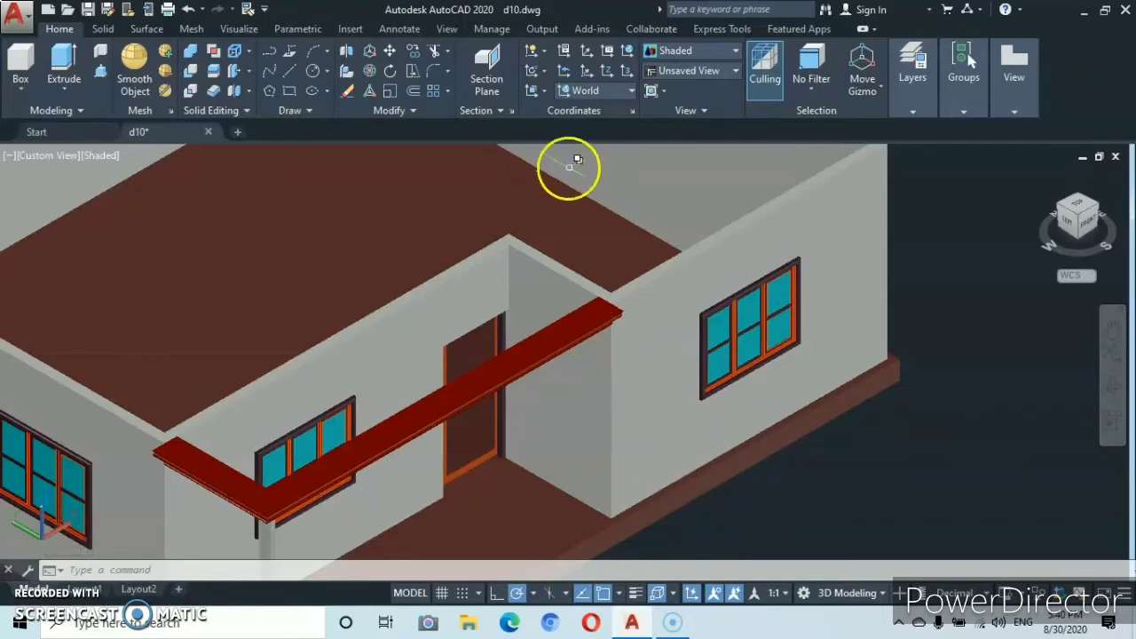
left_click(542, 89)
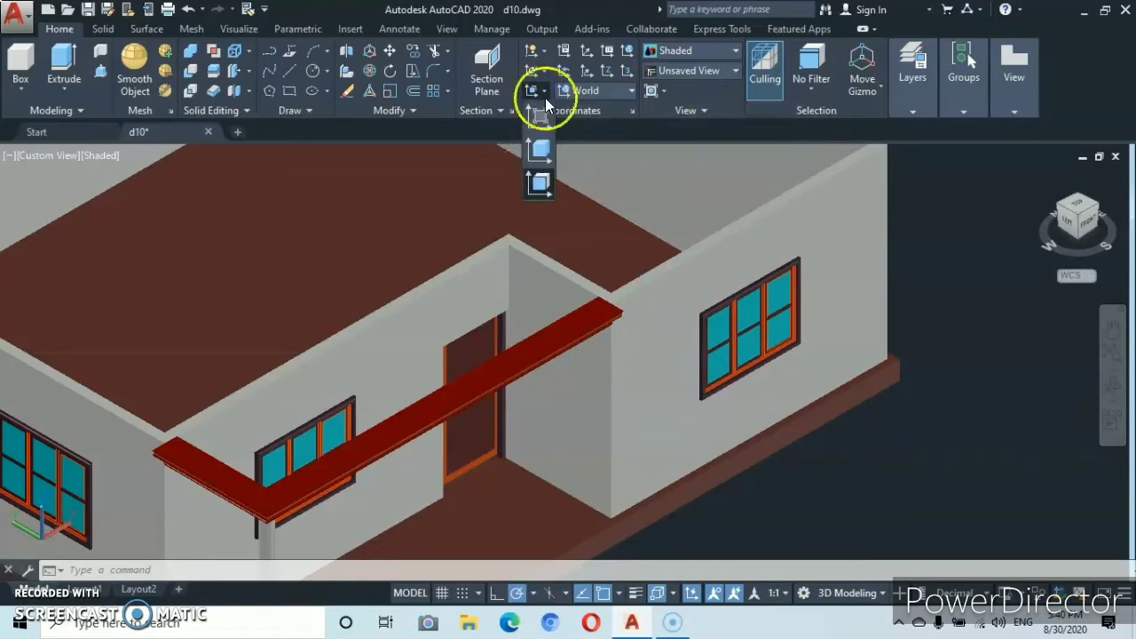
left_click(539, 186)
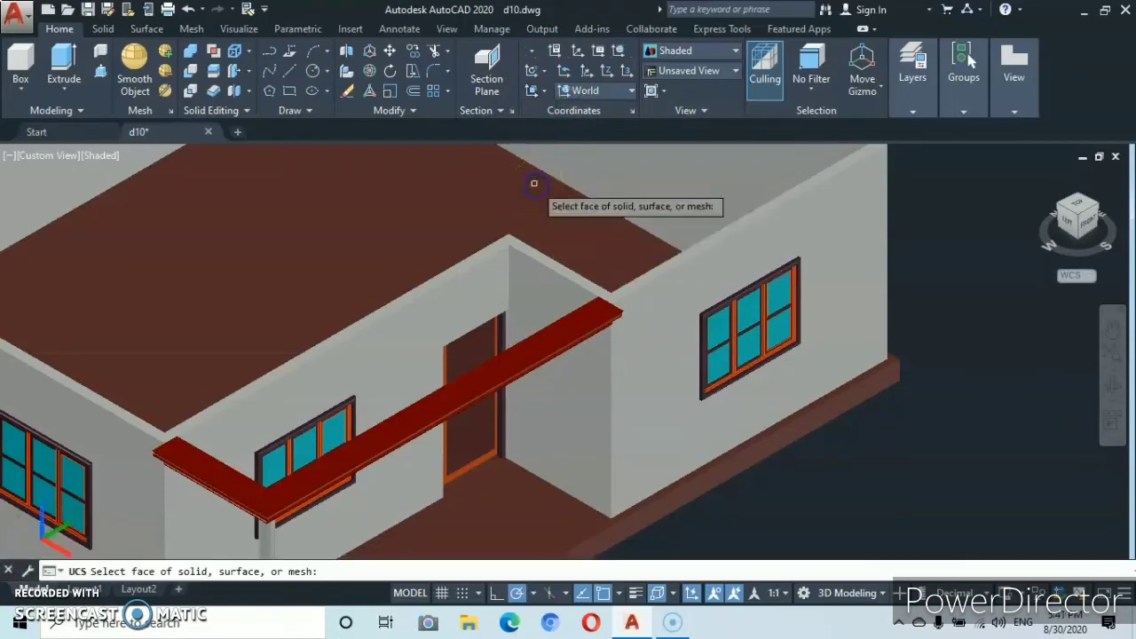
left_click(823, 238)
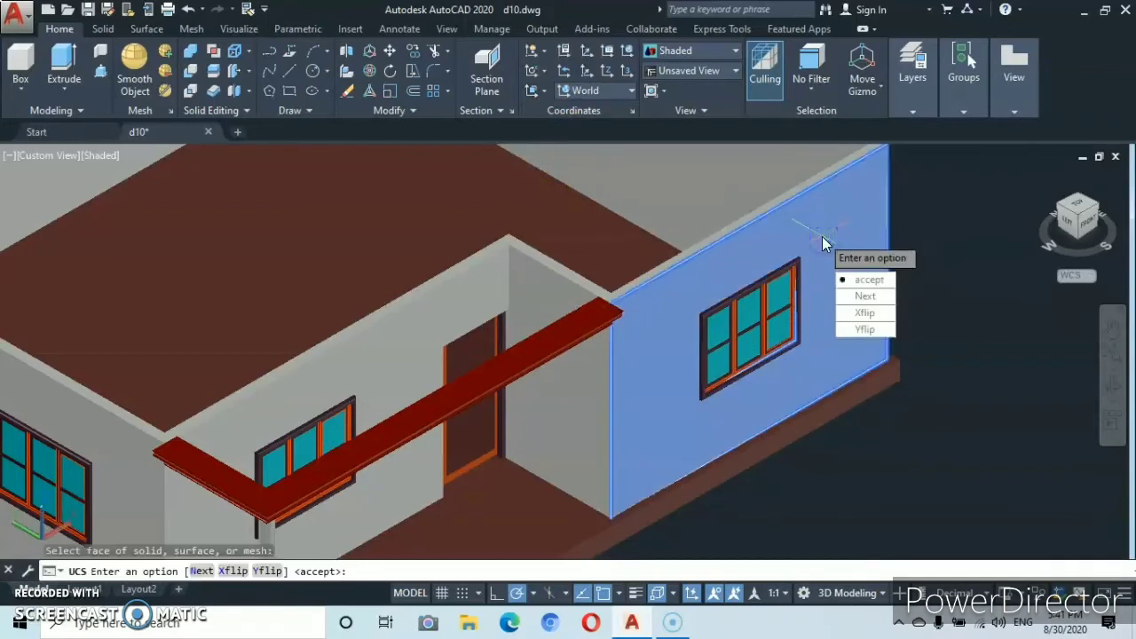
key("Return")
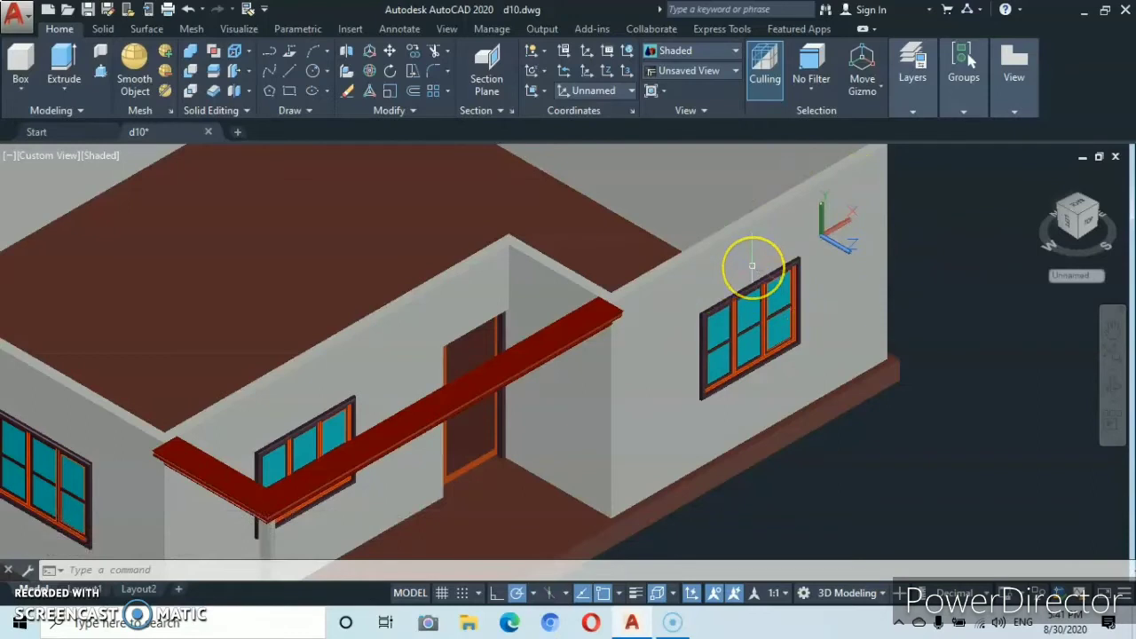
scroll(752, 265, "up", 2)
middle_click_drag(837, 299, 799, 307)
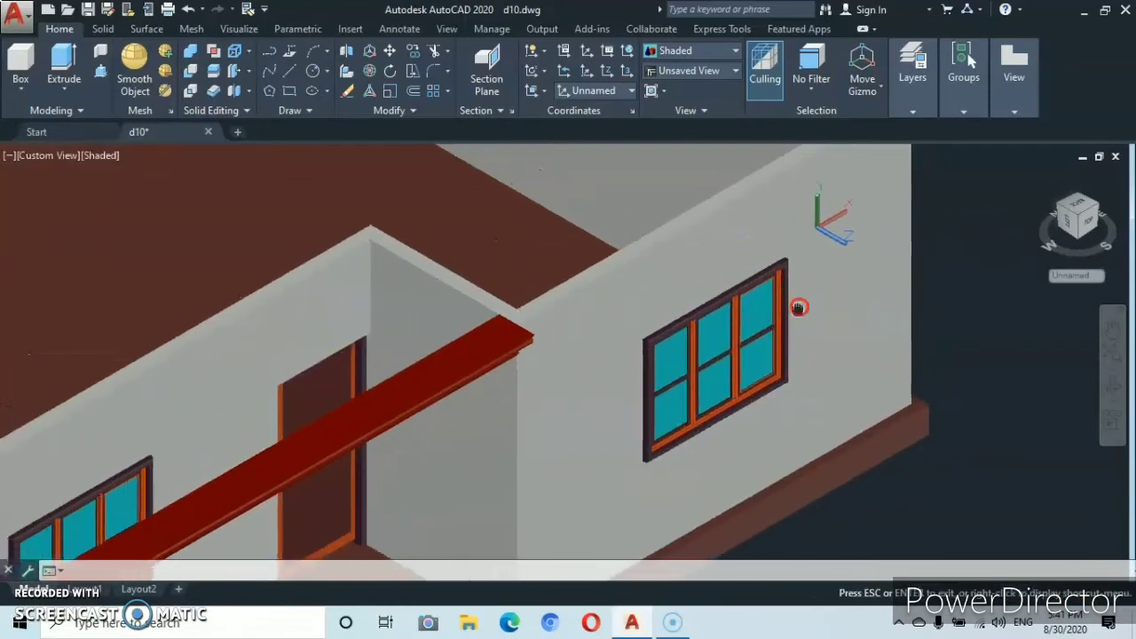
key("Escape")
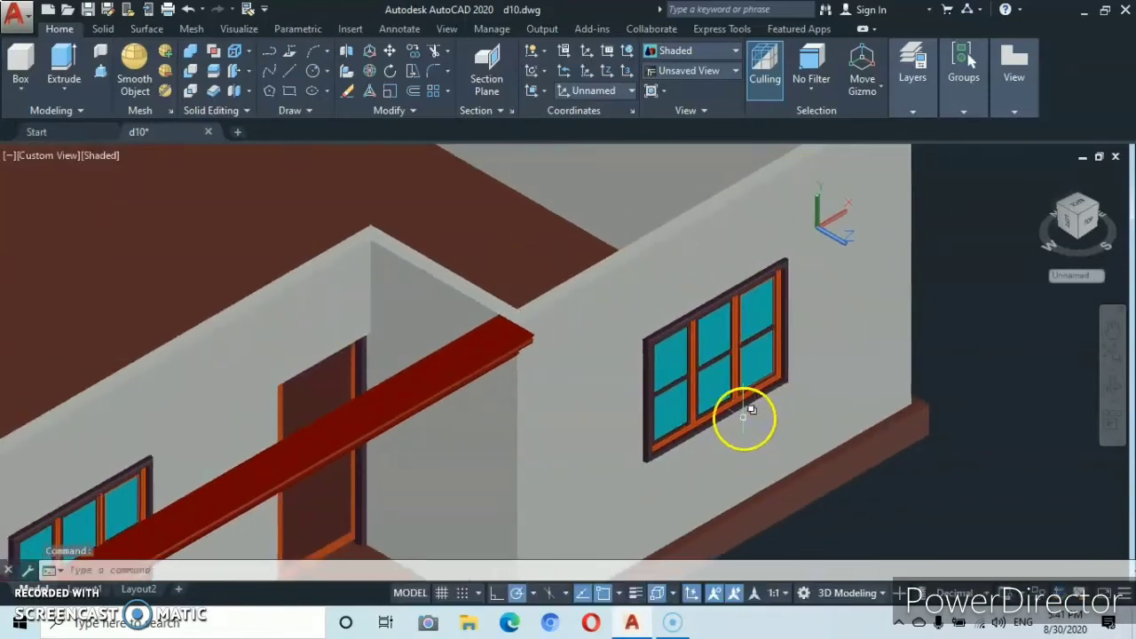
Draw a 445 by 20 rectangle in the empty space in front of the wall beside the porch.
middle_click_drag(745, 413, 772, 335)
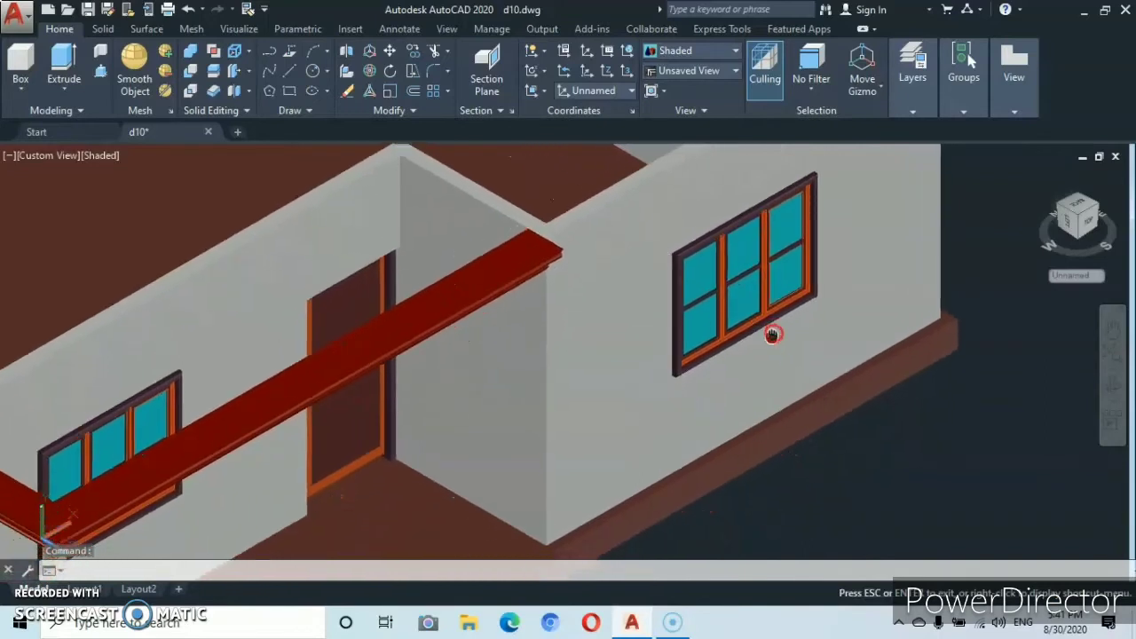
key("Escape")
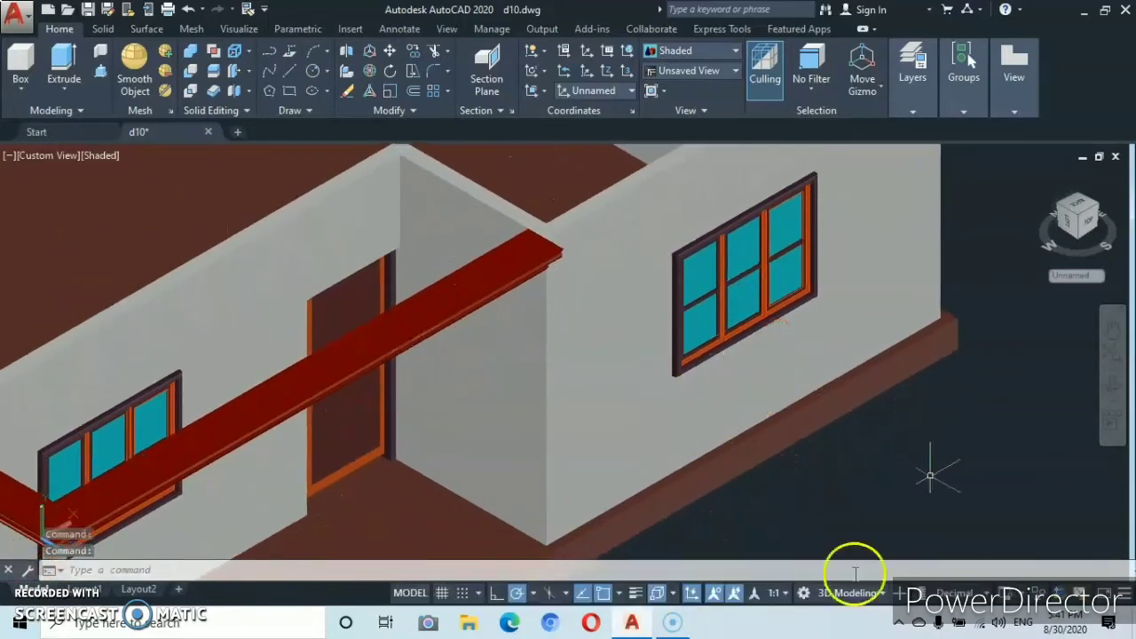
left_click(287, 91)
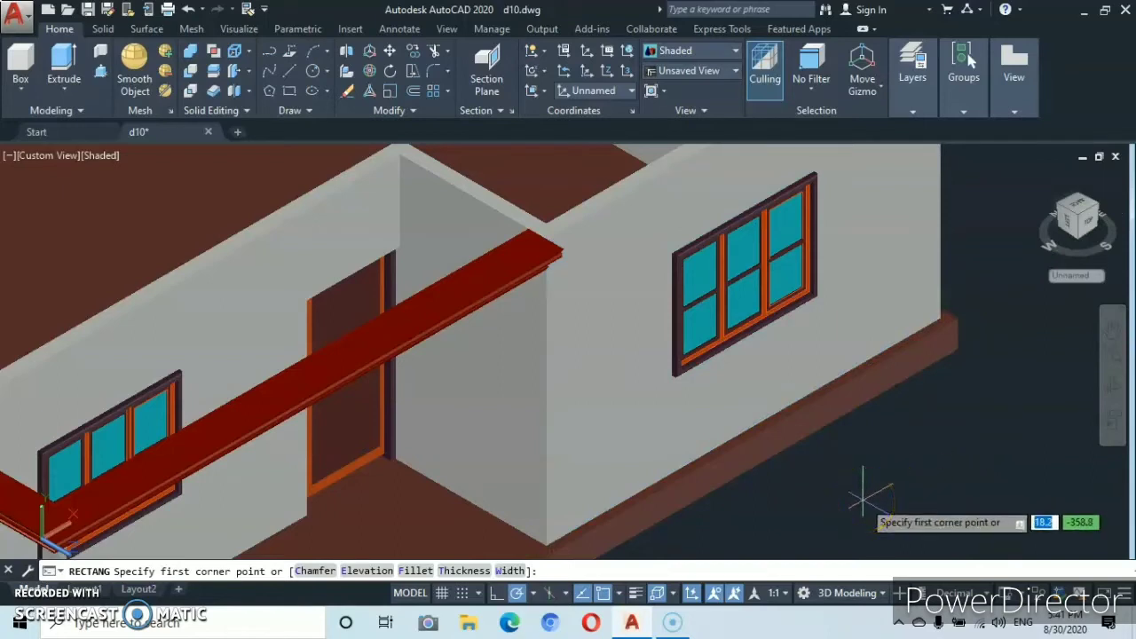
scroll(747, 508, "down", 2)
middle_click_drag(747, 507, 723, 398)
scroll(726, 407, "up", 4)
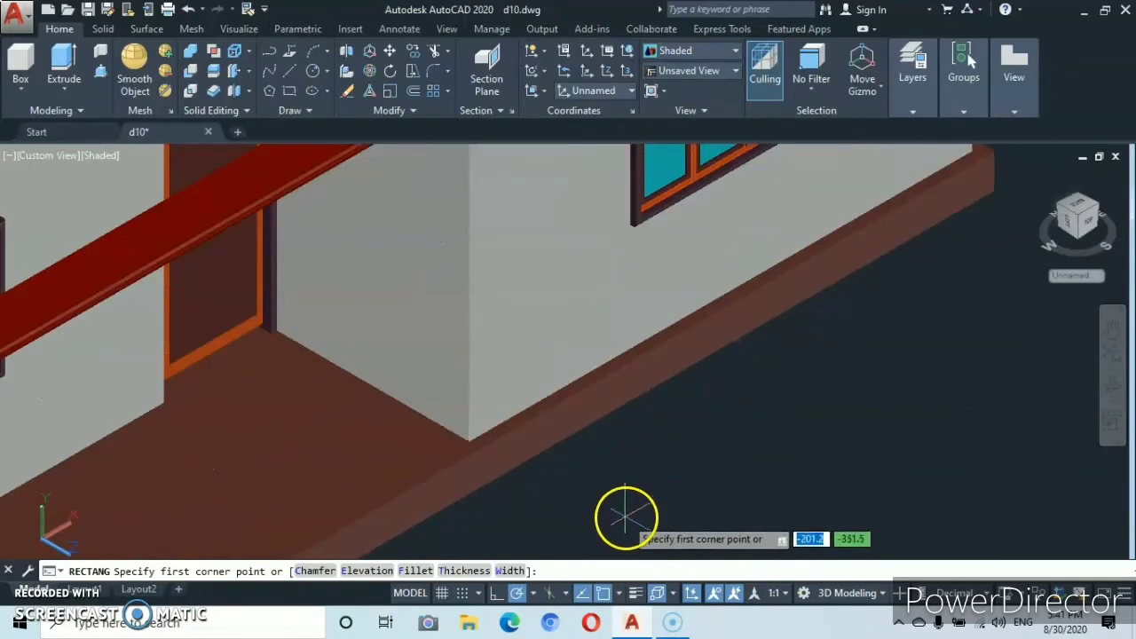
left_click(625, 512)
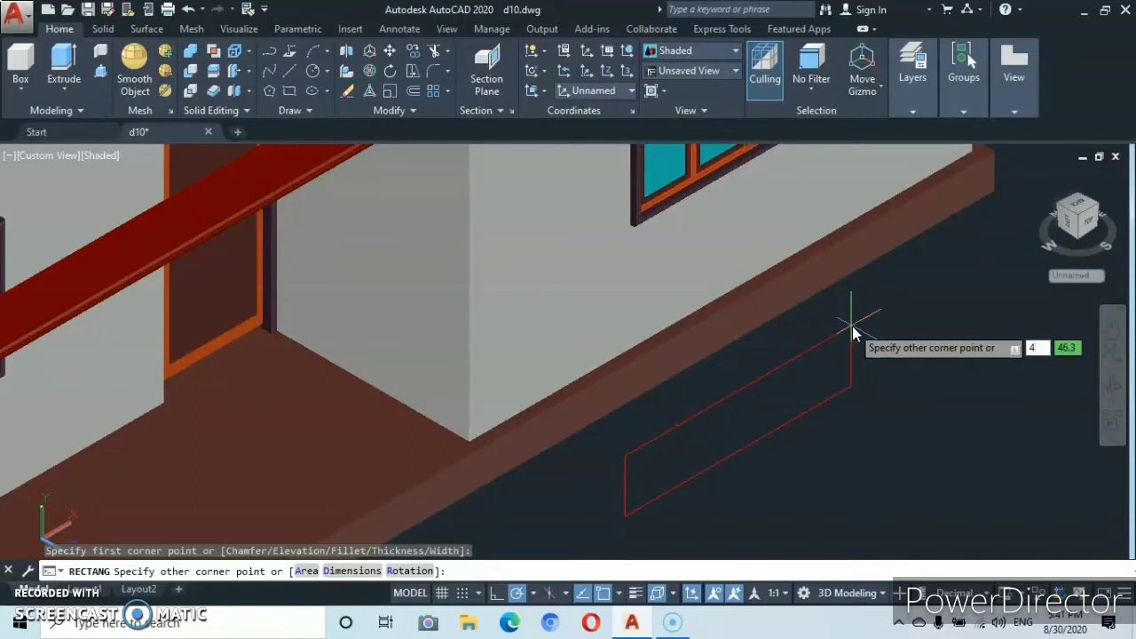
key("Tab")
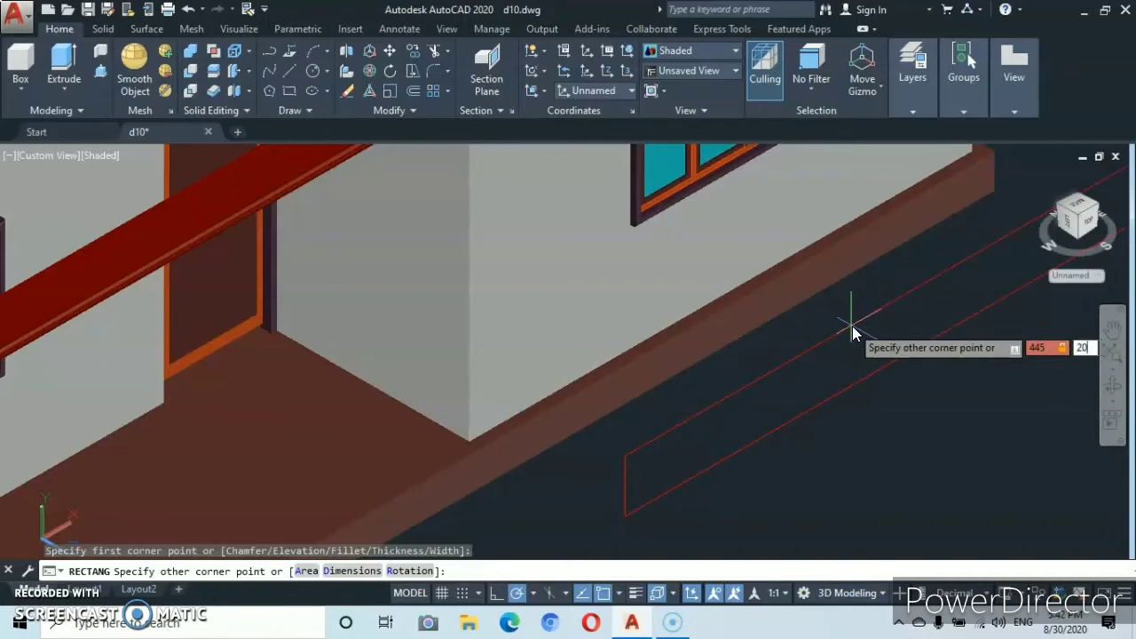
key("Return")
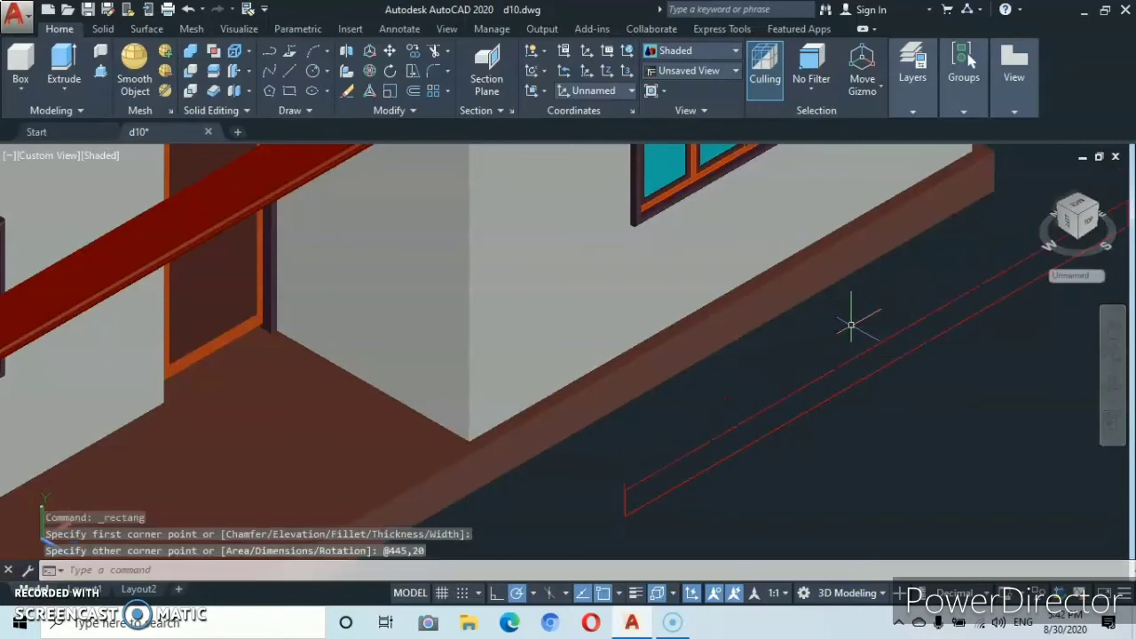
Extrude the long rectangle in front of the wall to a height of 1.5 as a solid and dismiss the autosave message.
scroll(892, 309, "down", 3)
middle_click_drag(890, 310, 786, 355)
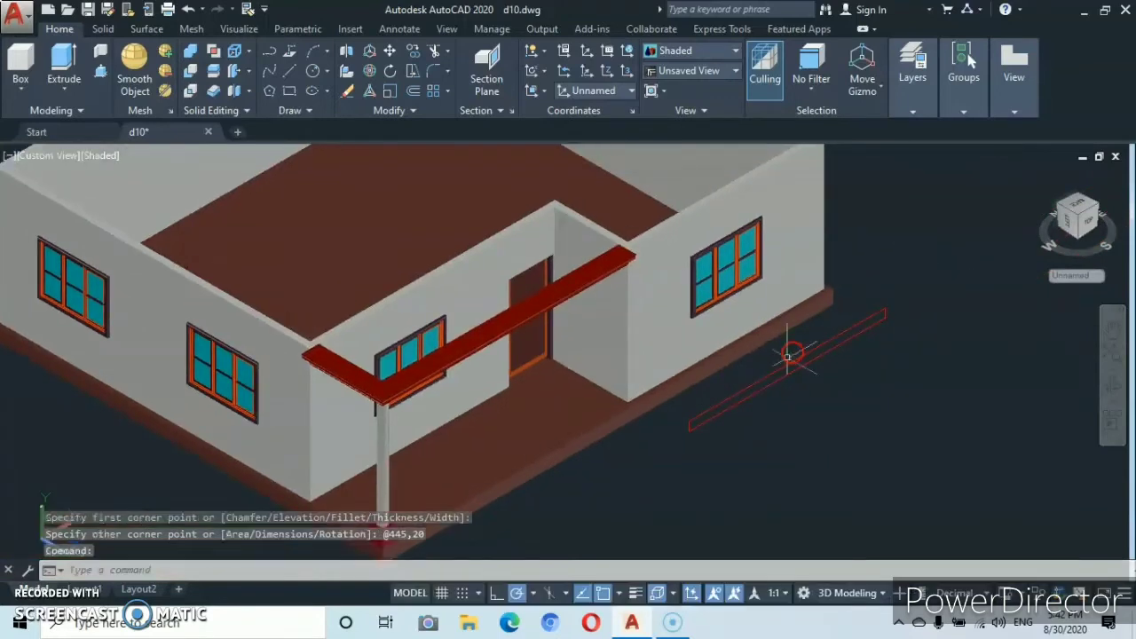
scroll(775, 371, "up", 1)
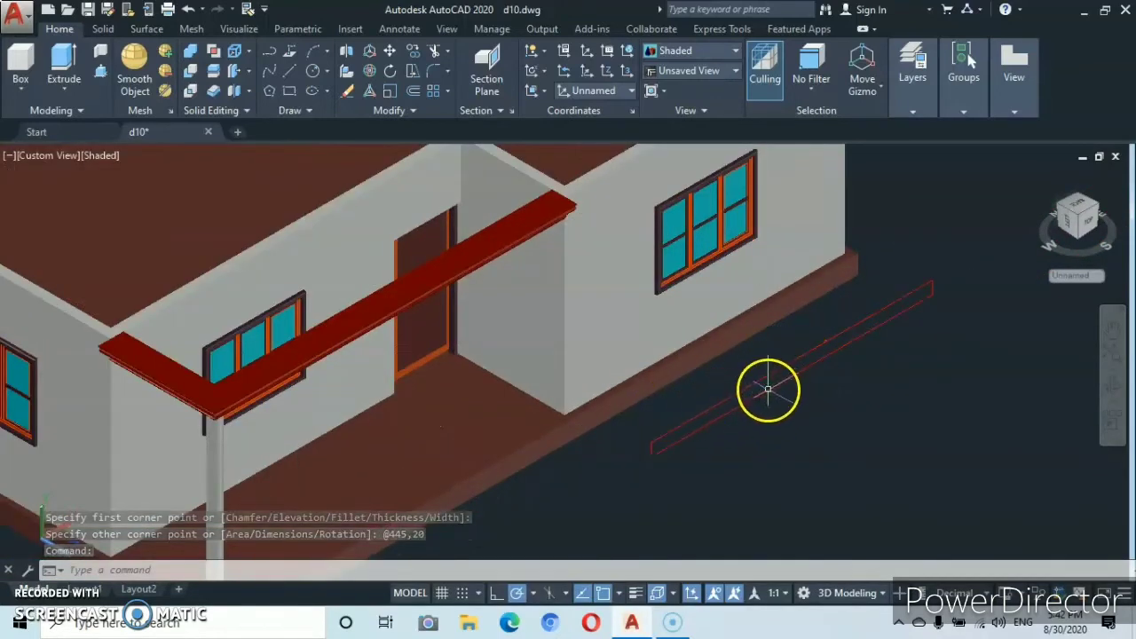
left_click(64, 67)
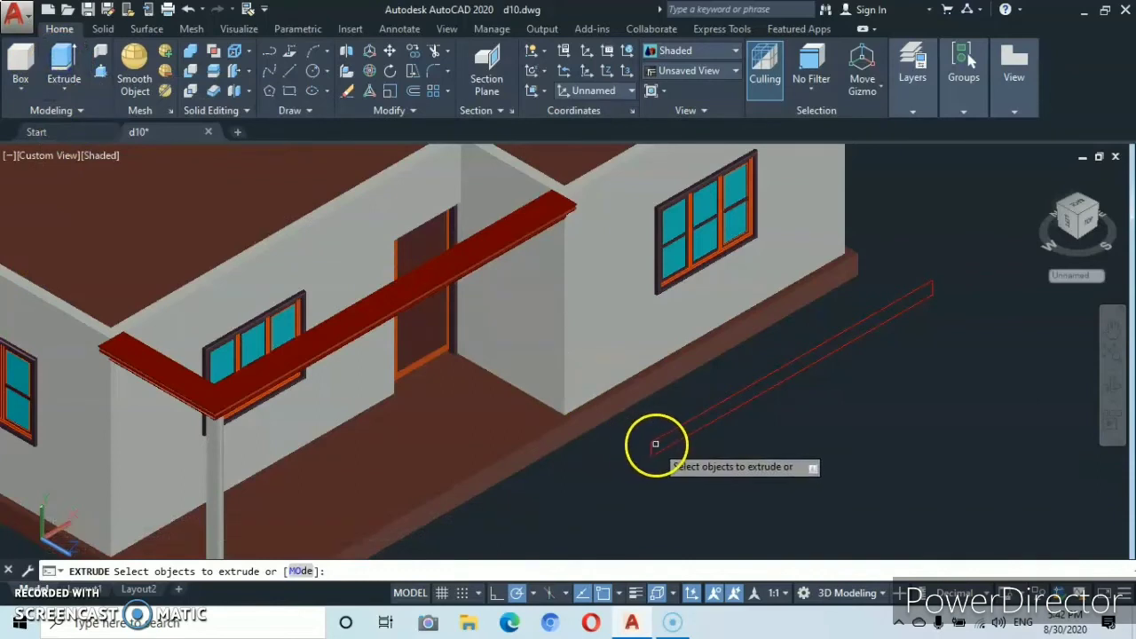
scroll(656, 445, "up", 4)
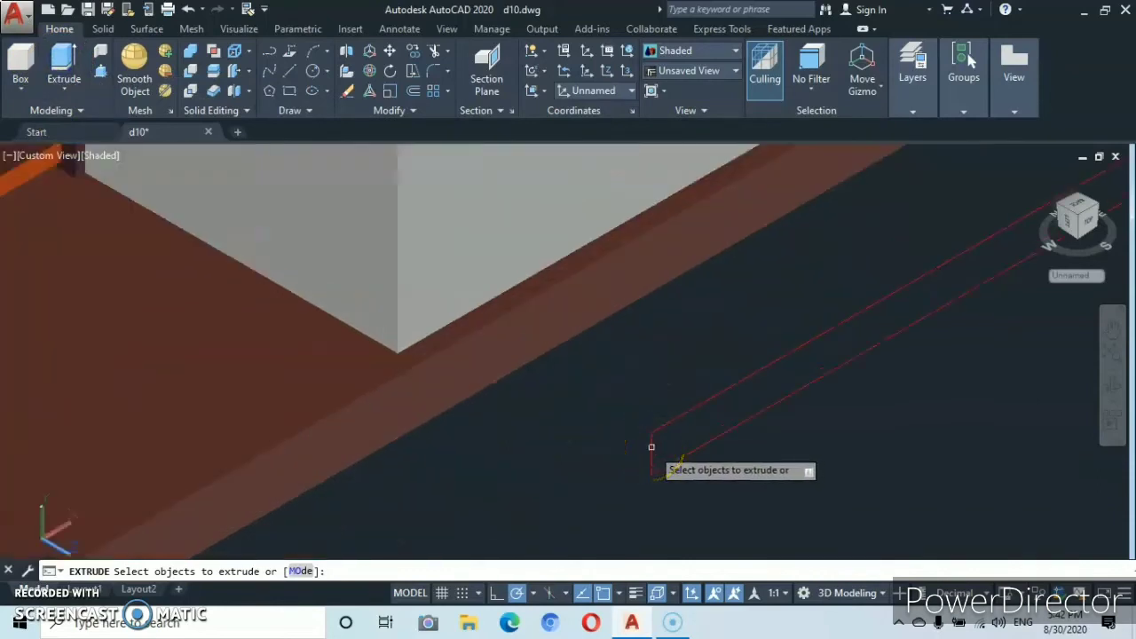
left_click(652, 448)
left_click(691, 471)
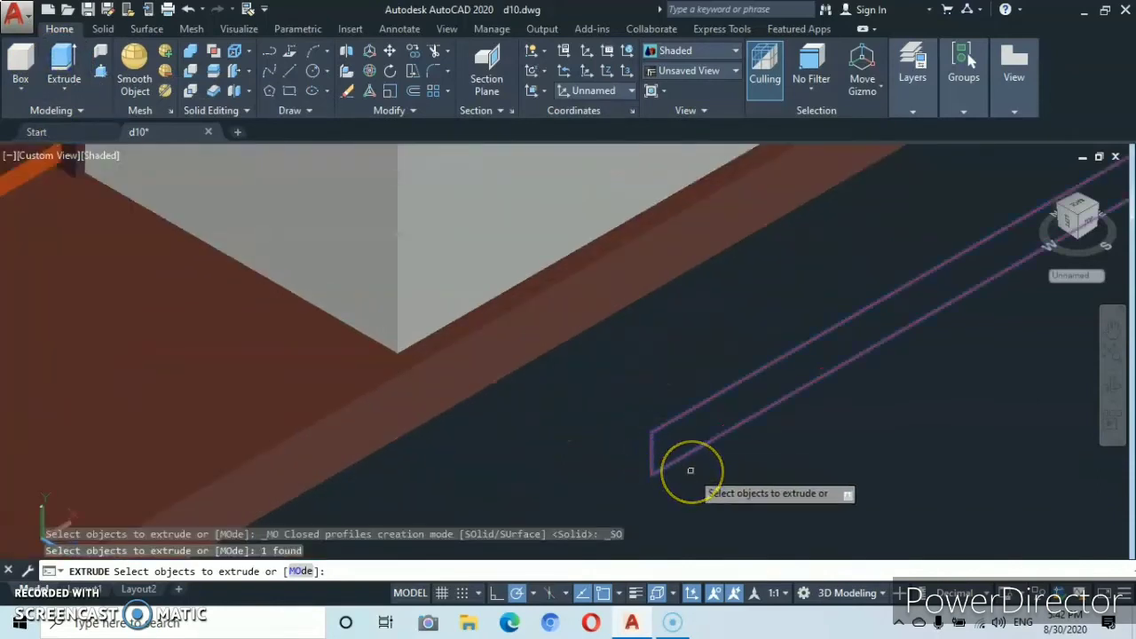
key("Return")
scroll(761, 470, "down", 5)
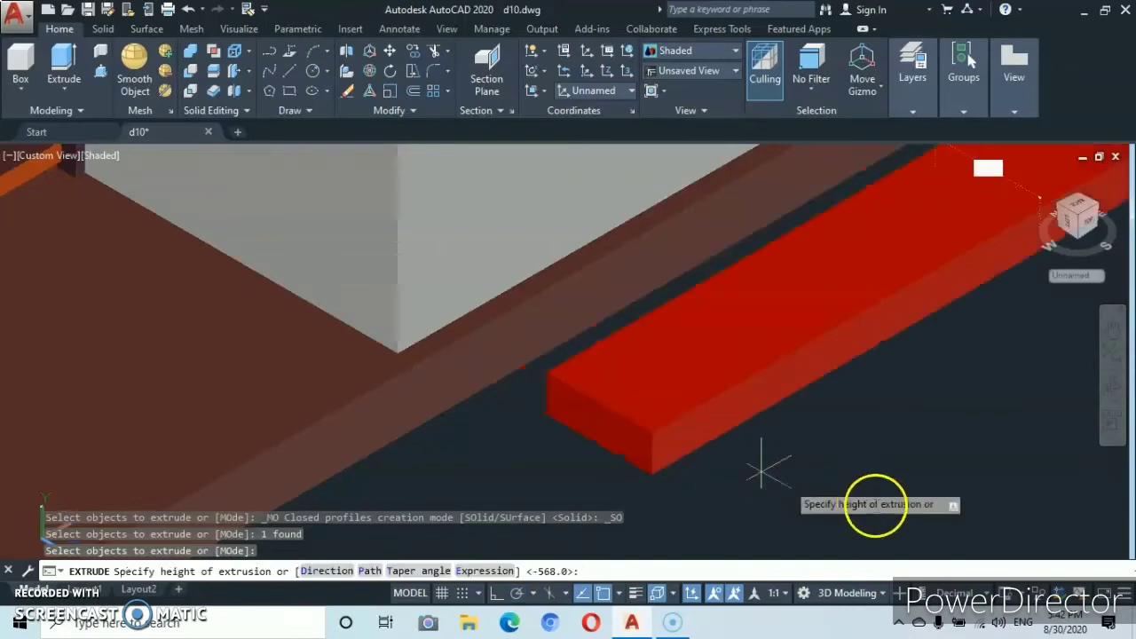
scroll(959, 484, "up", 4)
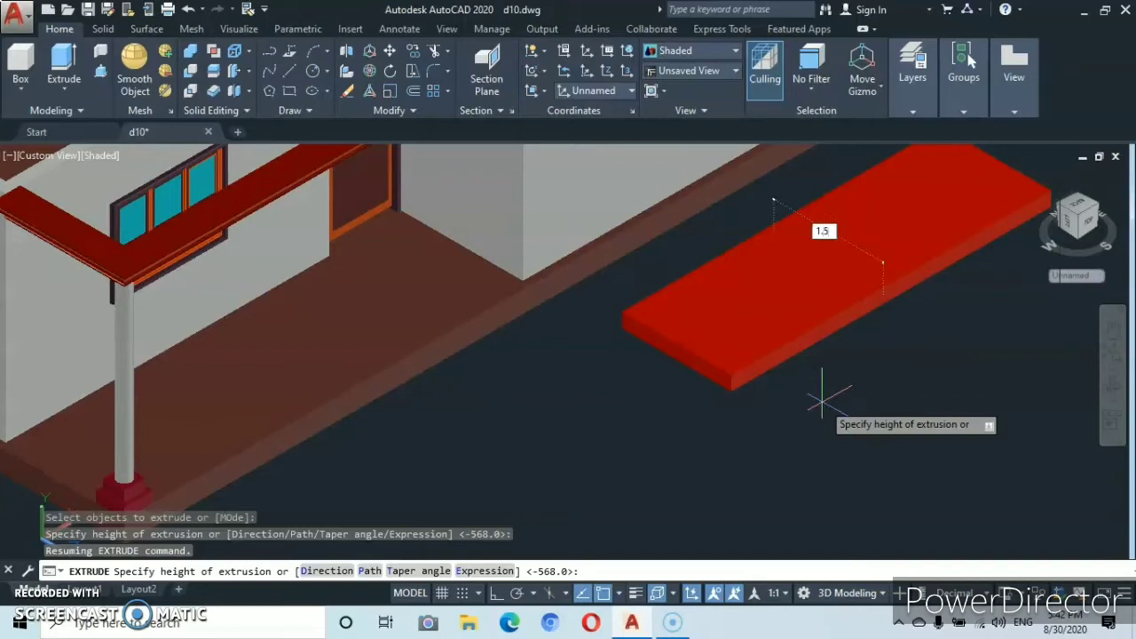
key("Return")
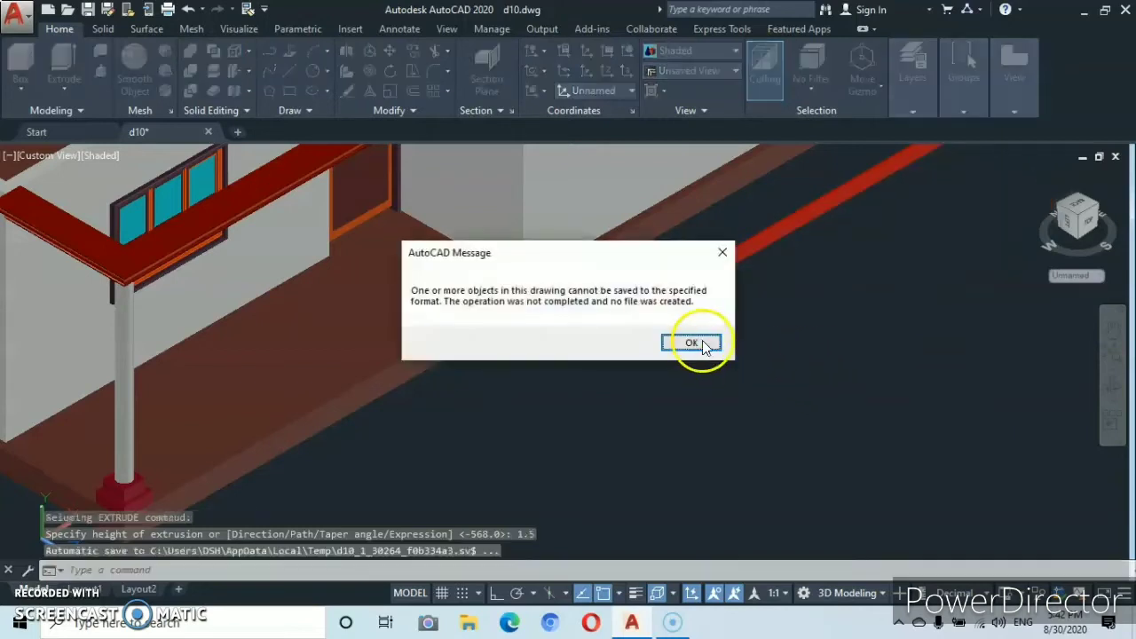
left_click(692, 344)
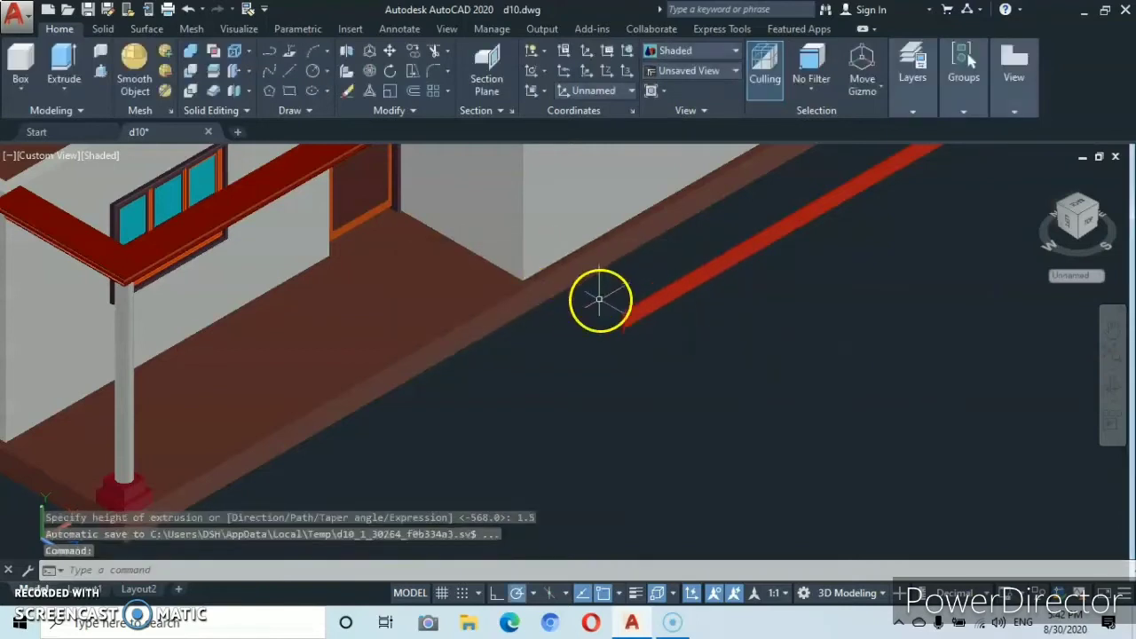
Examine the end and thickness of the new cladding board, then the front wall and window beside it.
scroll(619, 310, "up", 5)
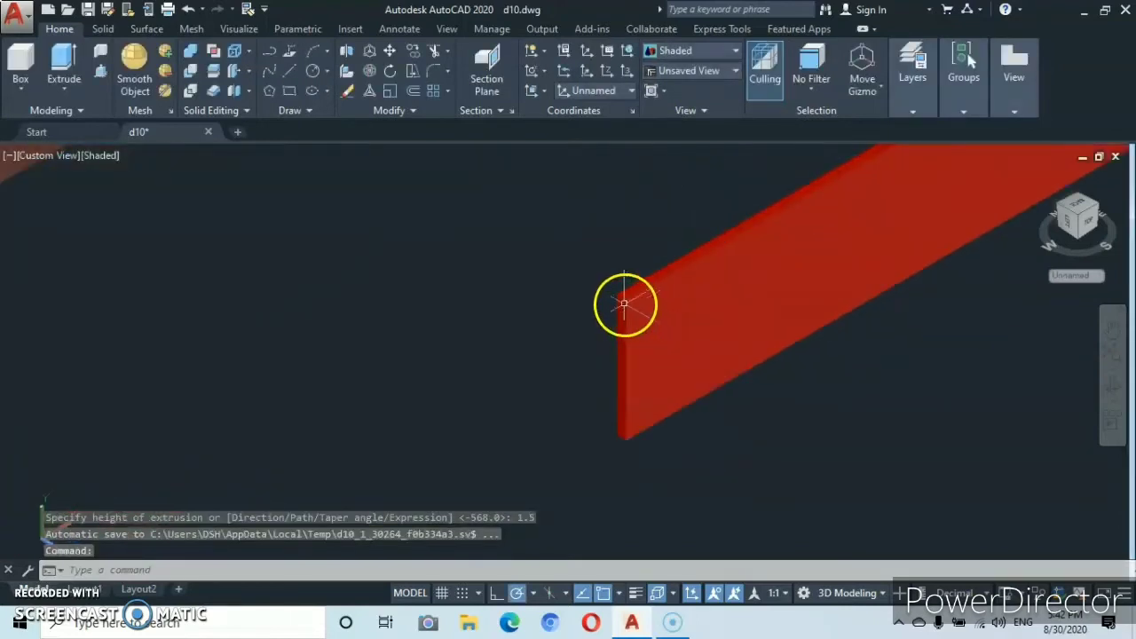
scroll(626, 293, "down", 2)
scroll(627, 293, "up", 2)
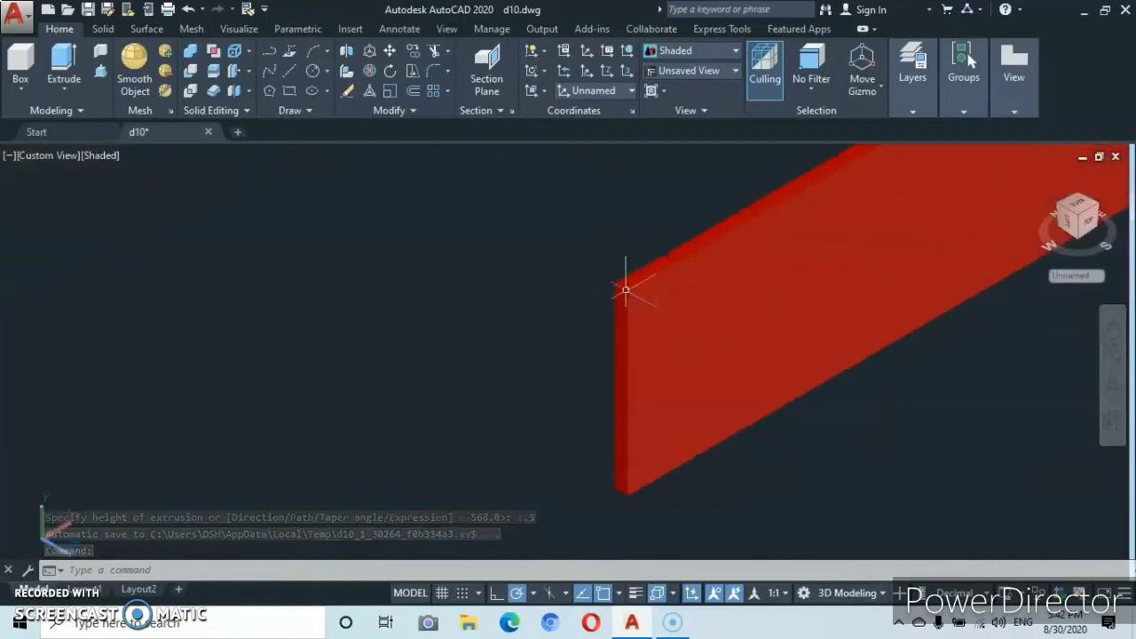
scroll(626, 292, "down", 3)
scroll(626, 291, "up", 3)
scroll(626, 291, "down", 2)
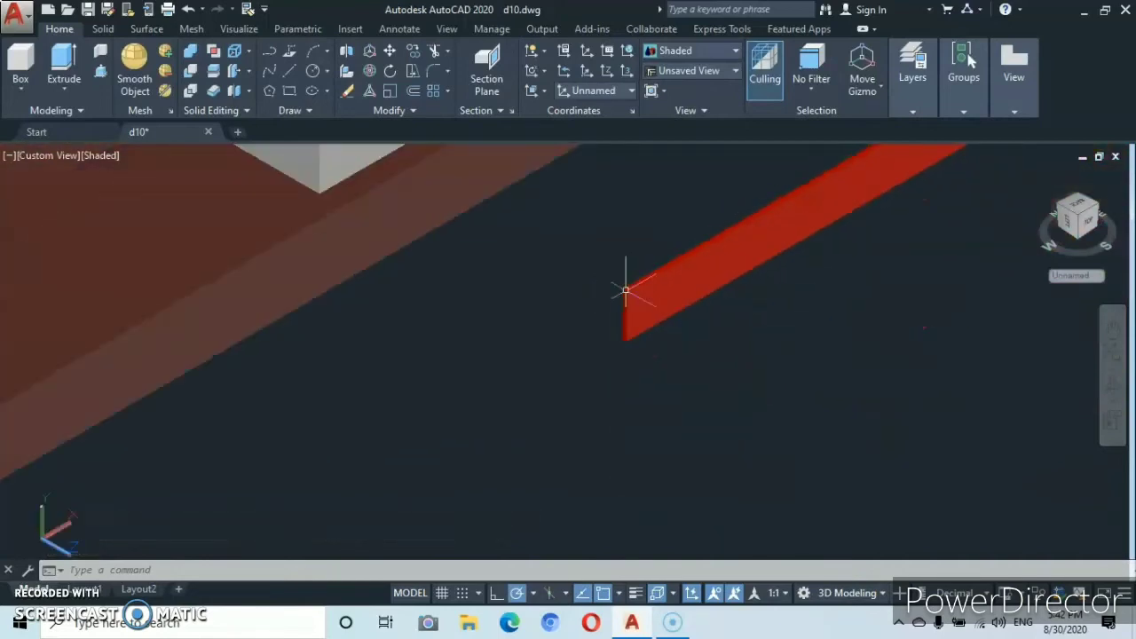
scroll(626, 291, "up", 2)
scroll(625, 291, "down", 2)
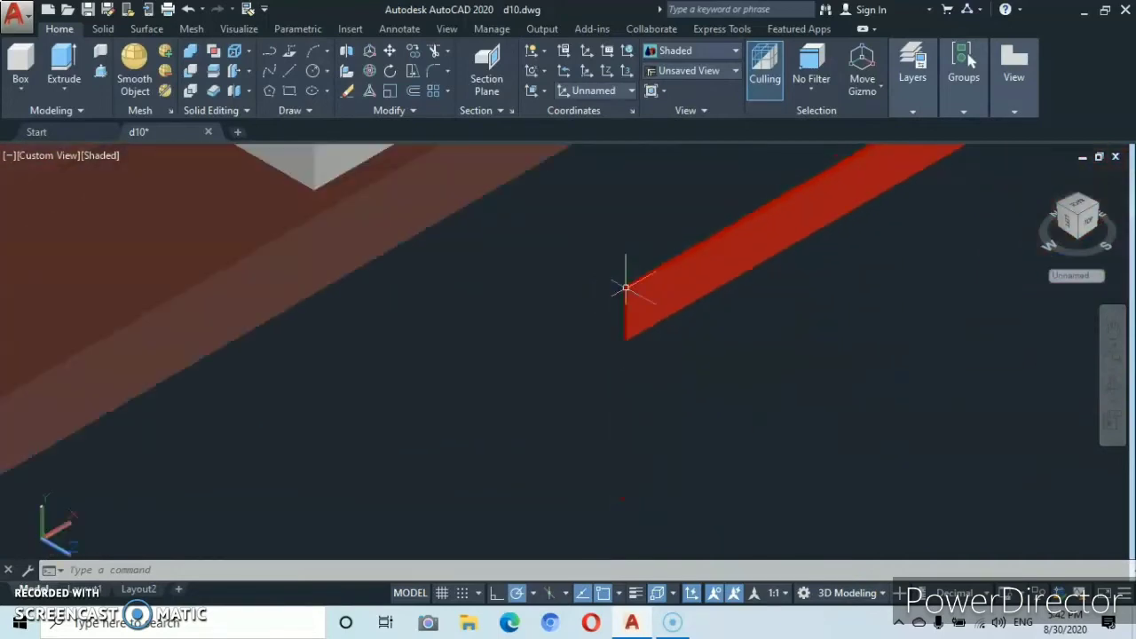
scroll(626, 291, "up", 2)
scroll(626, 292, "down", 2)
scroll(626, 288, "down", 4)
middle_click_drag(627, 289, 629, 343)
scroll(629, 338, "down", 2)
scroll(628, 337, "up", 4)
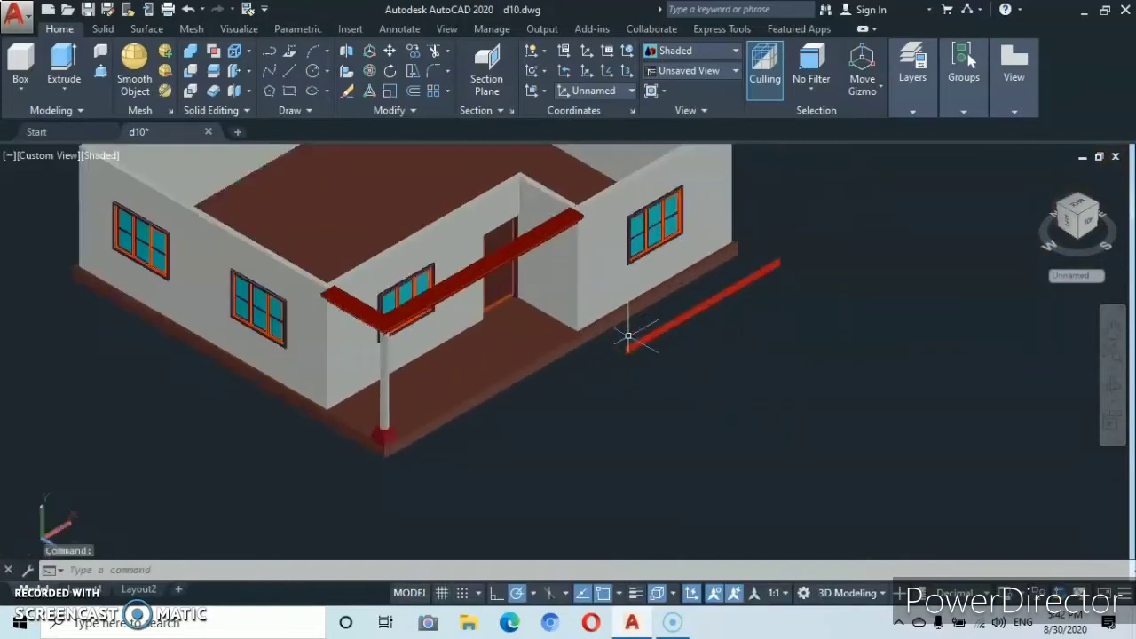
scroll(634, 285, "down", 3)
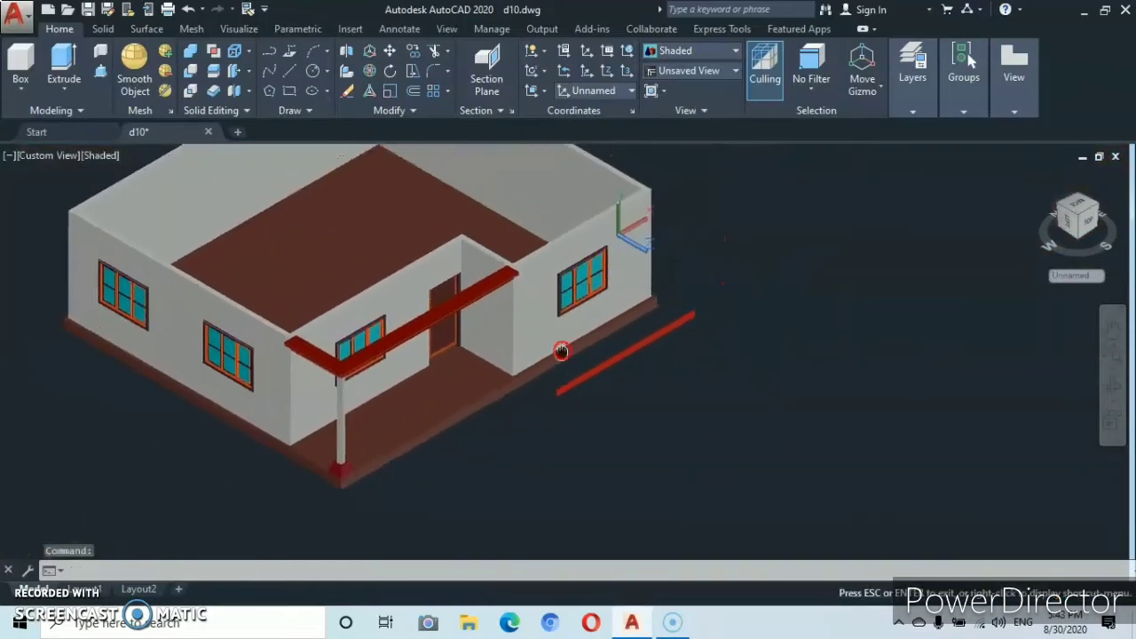
scroll(586, 275, "up", 4)
scroll(593, 284, "up", 2)
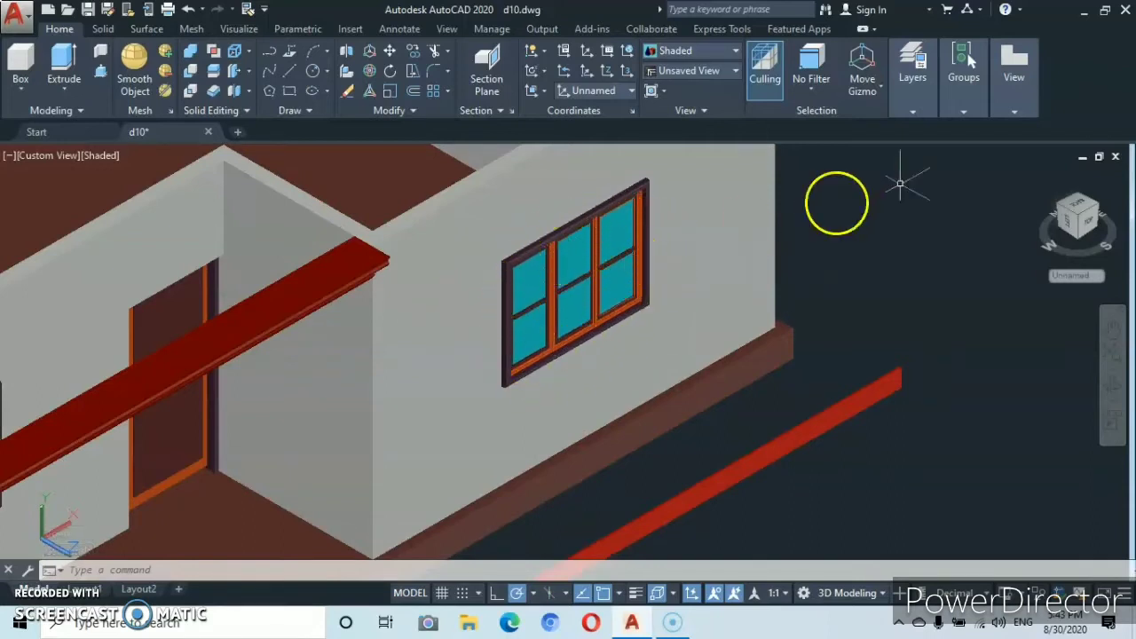
Freeze the window layers w.s, w.f and wmp in all viewports.
left_click(915, 111)
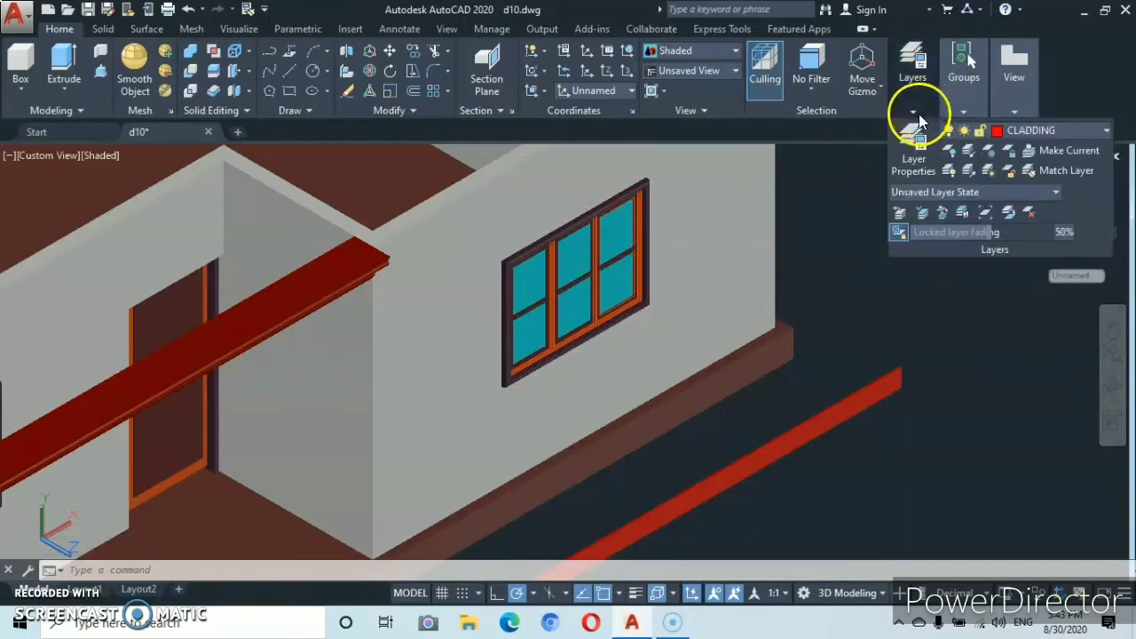
left_click(1107, 132)
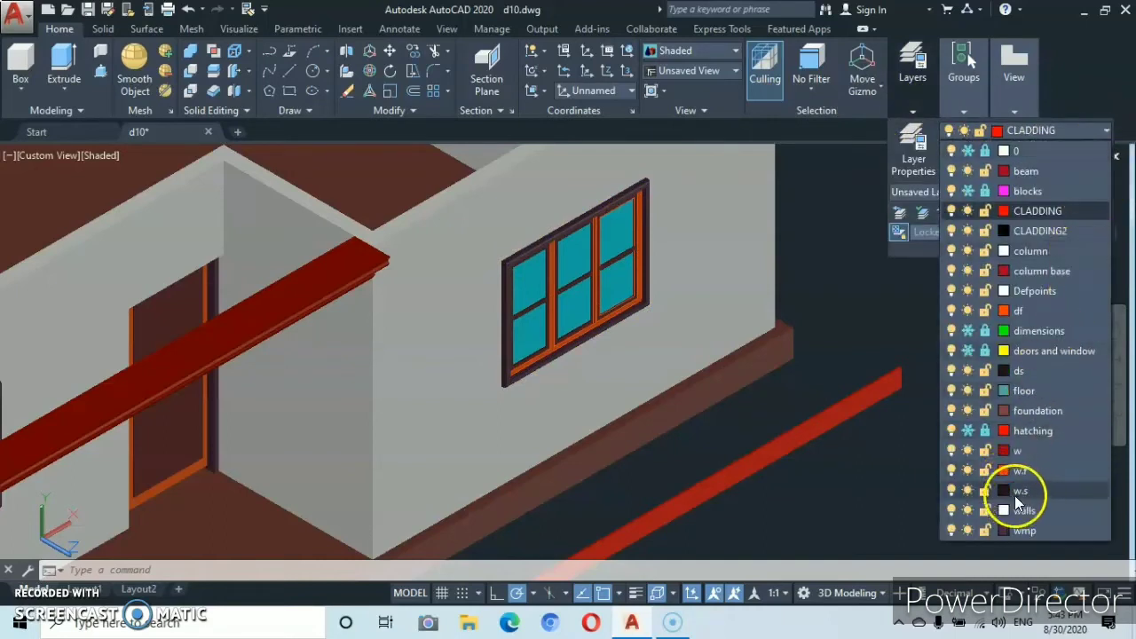
left_click(967, 491)
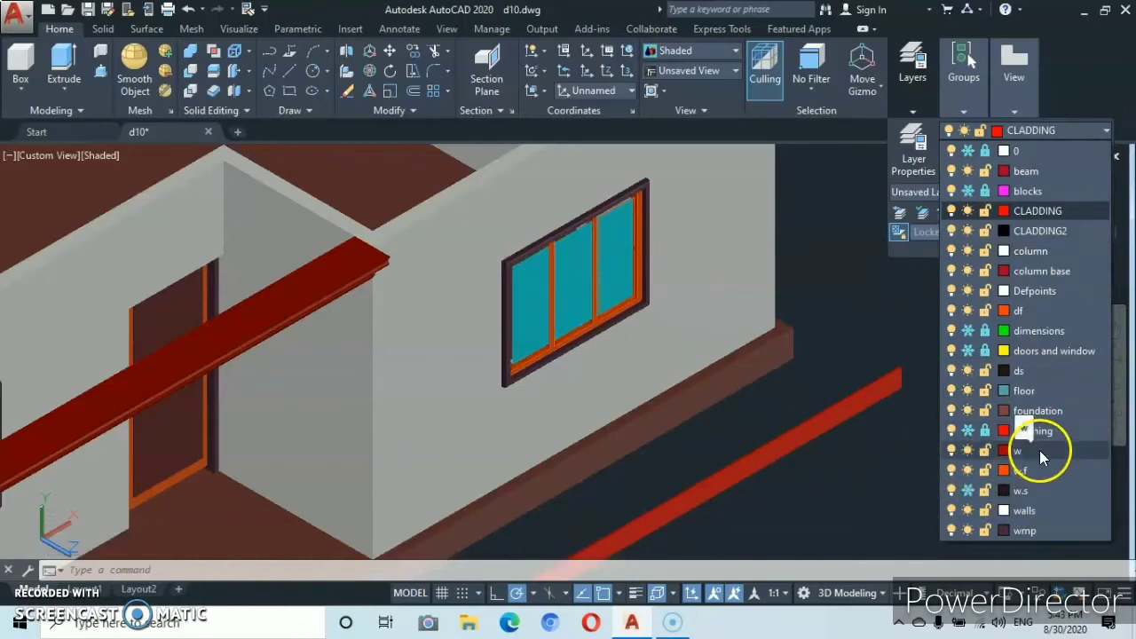
left_click(967, 471)
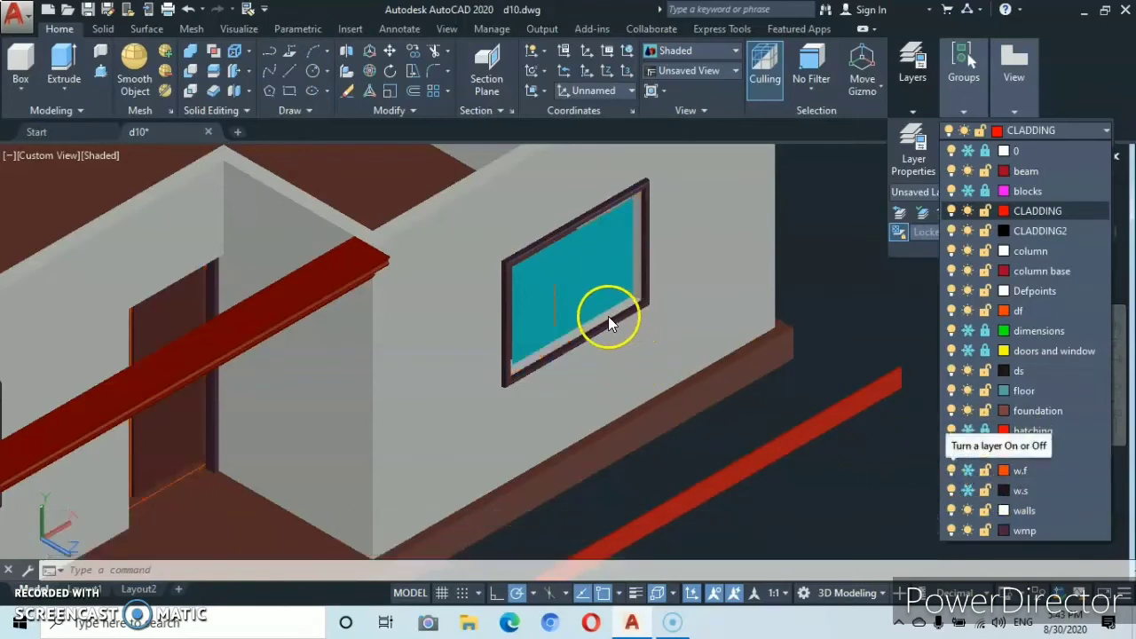
left_click(968, 531)
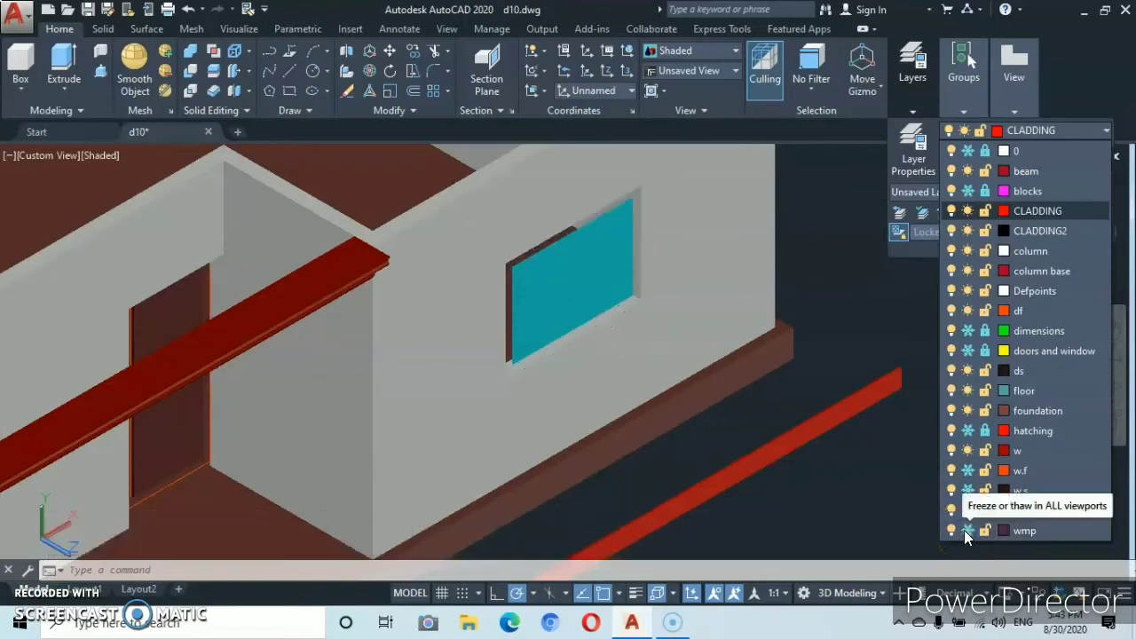
left_click(913, 500)
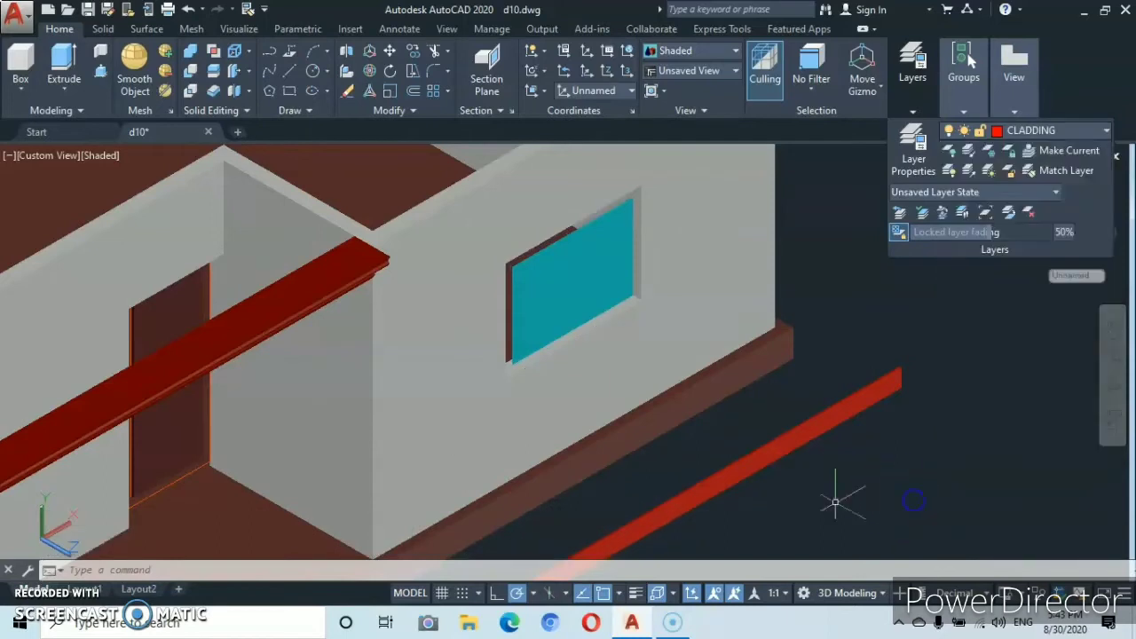
Draw a rectangle over the front wall's window opening, from its lower near corner to the opposite upper corner.
left_click(289, 93)
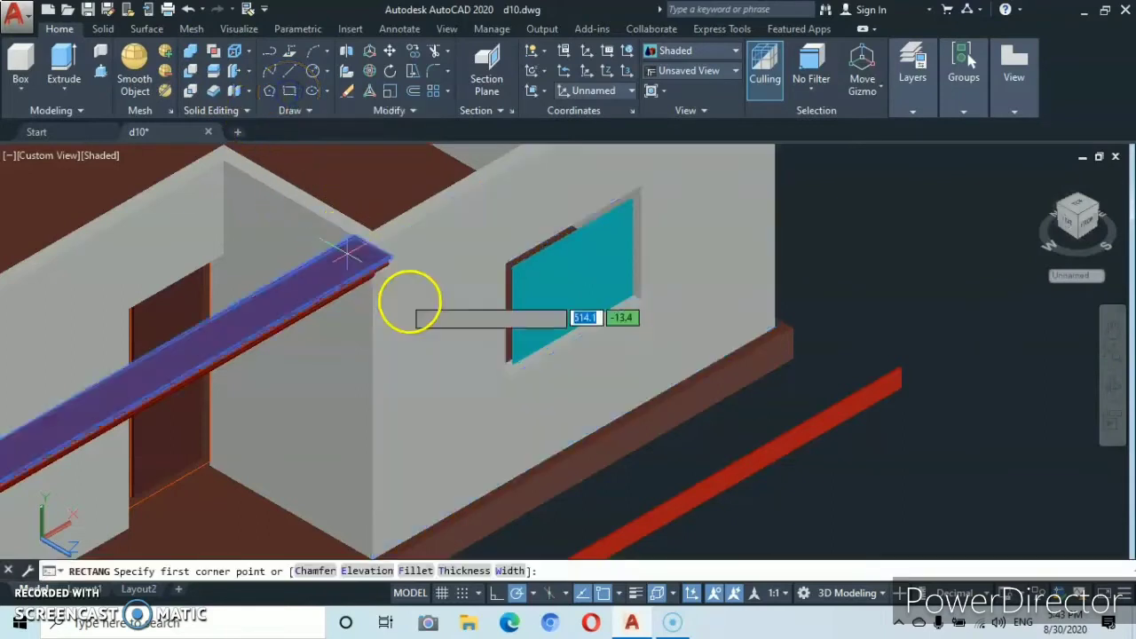
left_click(505, 379)
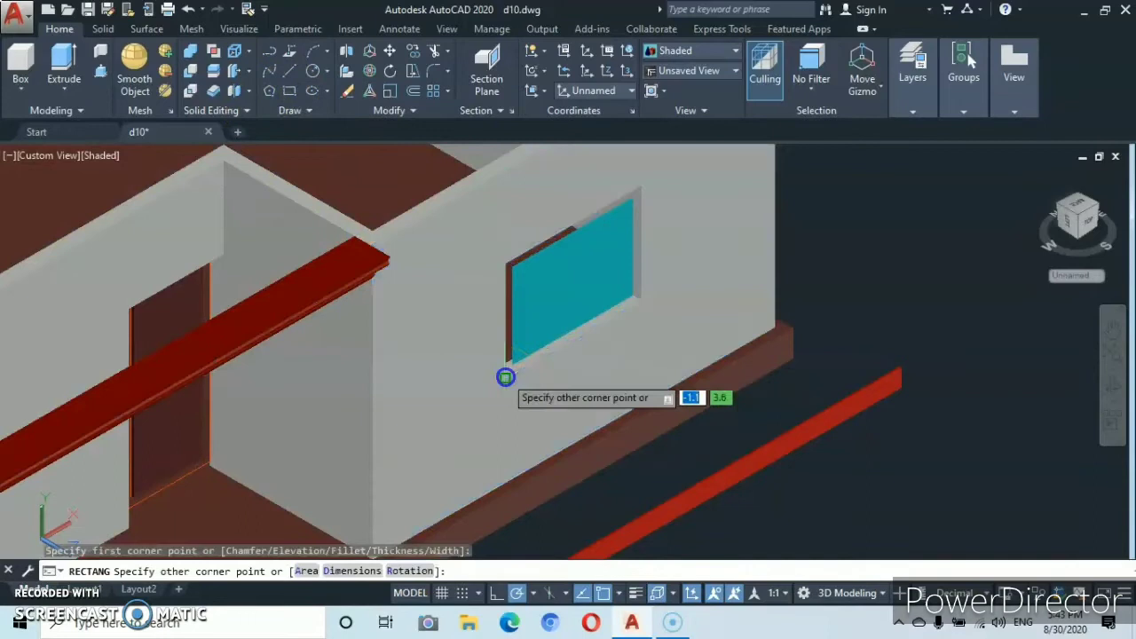
left_click(640, 185)
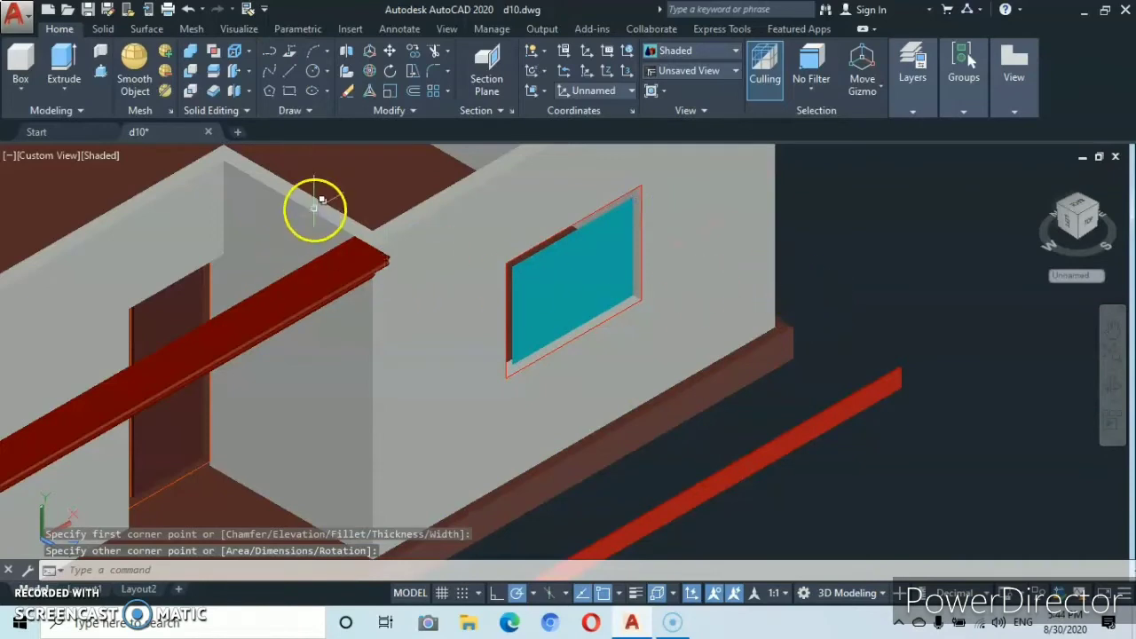
Extrude the rectangle around the front wall's window opening outward by 1.5, using the surface creation mode.
left_click(62, 62)
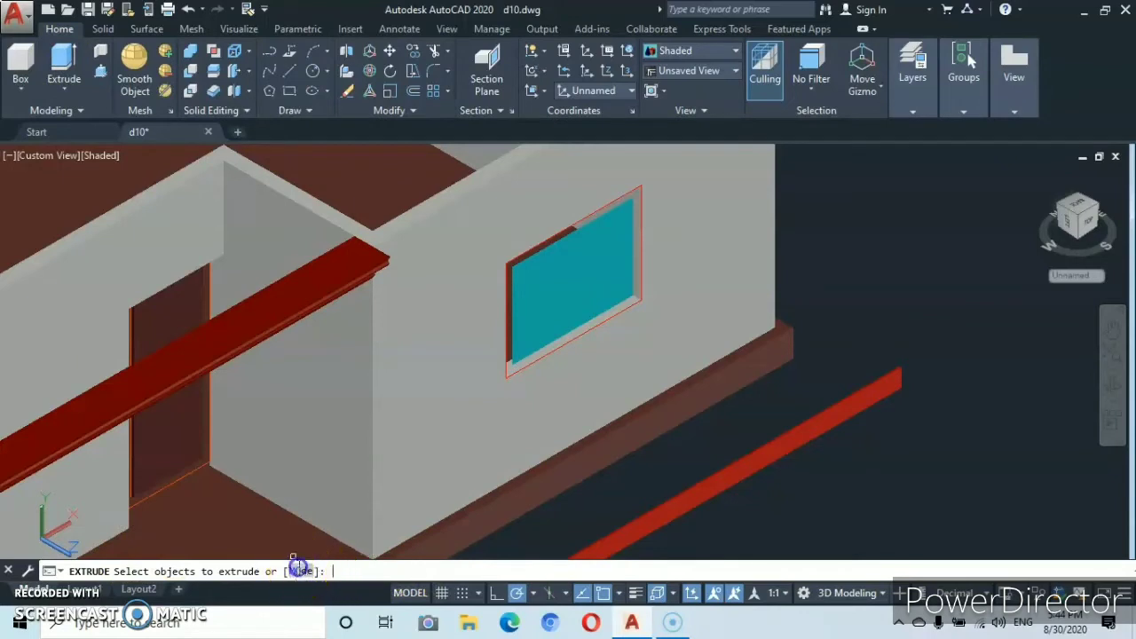
left_click(299, 570)
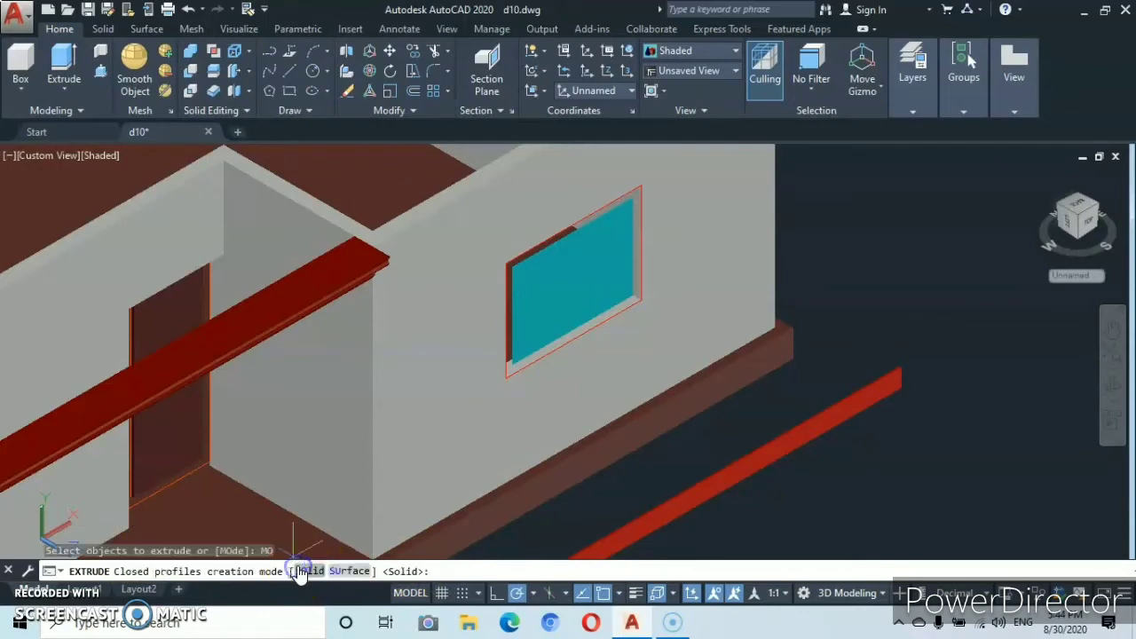
left_click(349, 571)
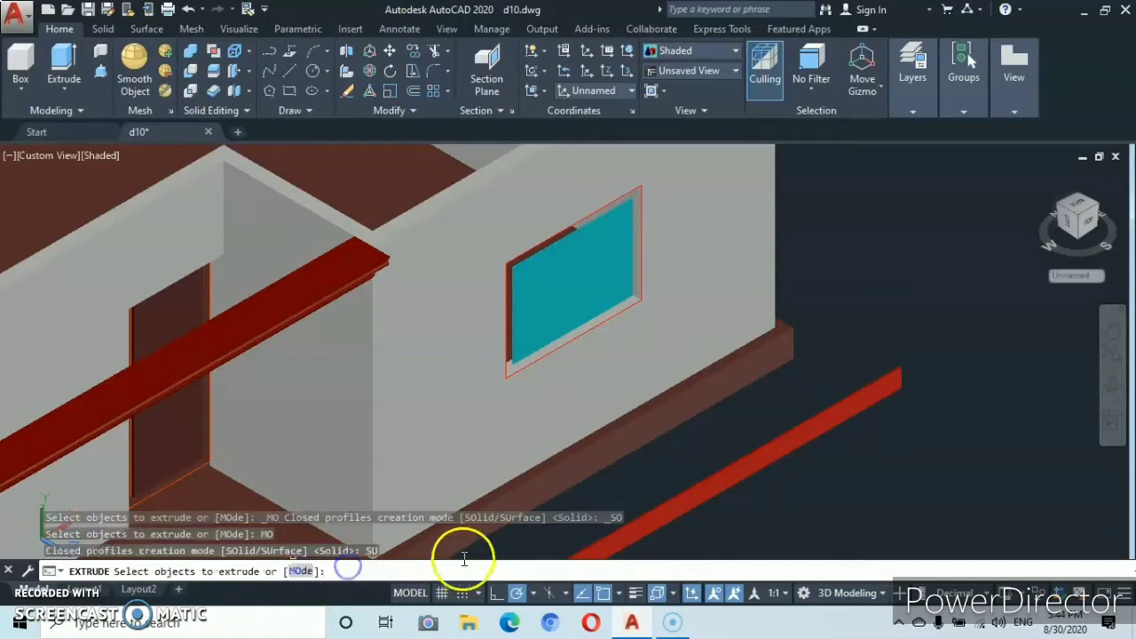
left_click(541, 357)
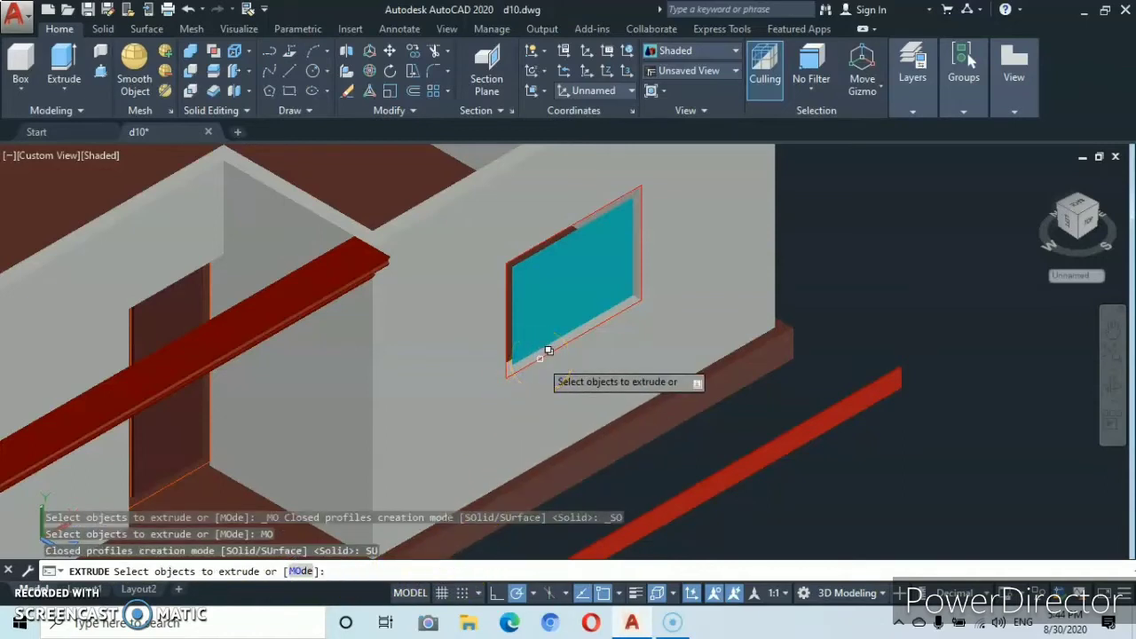
left_click(540, 358)
left_click(588, 425)
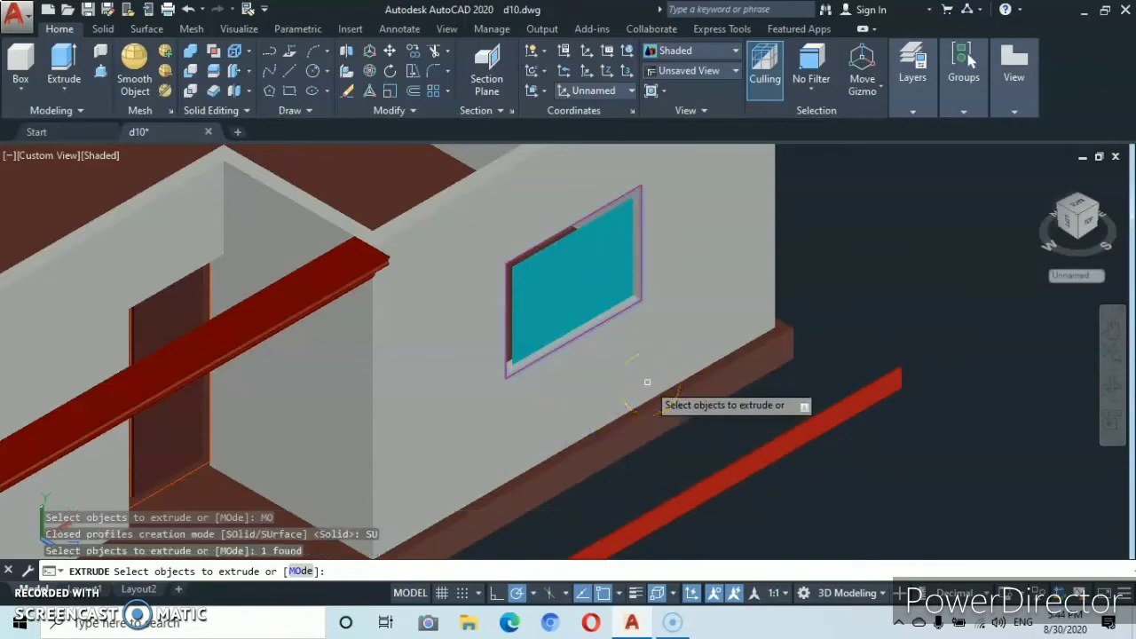
key("Return")
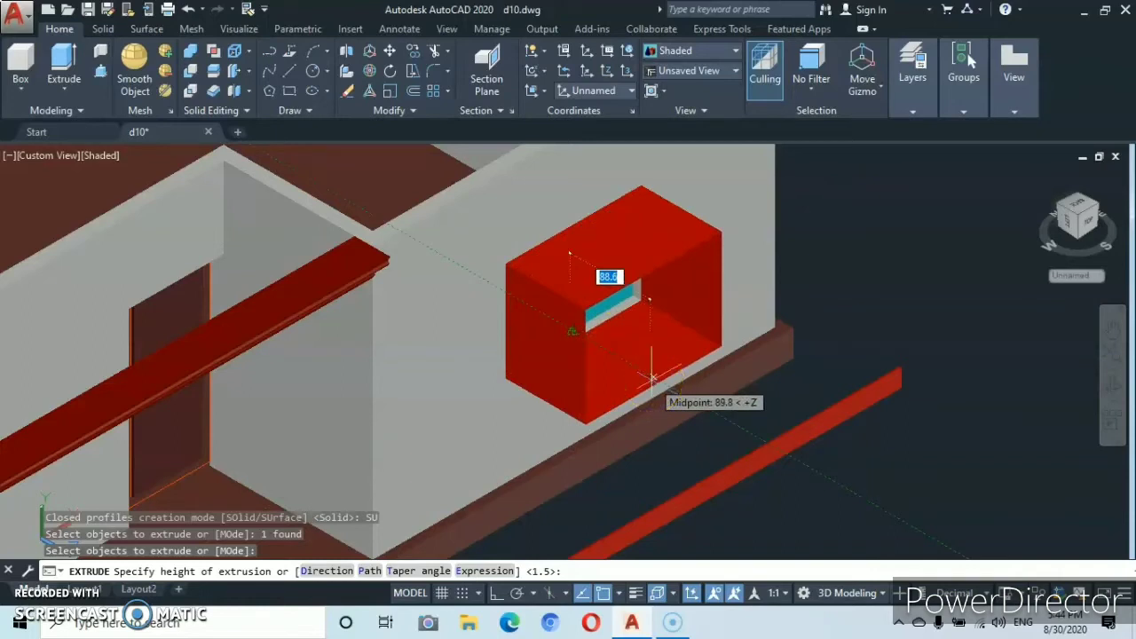
type("1")
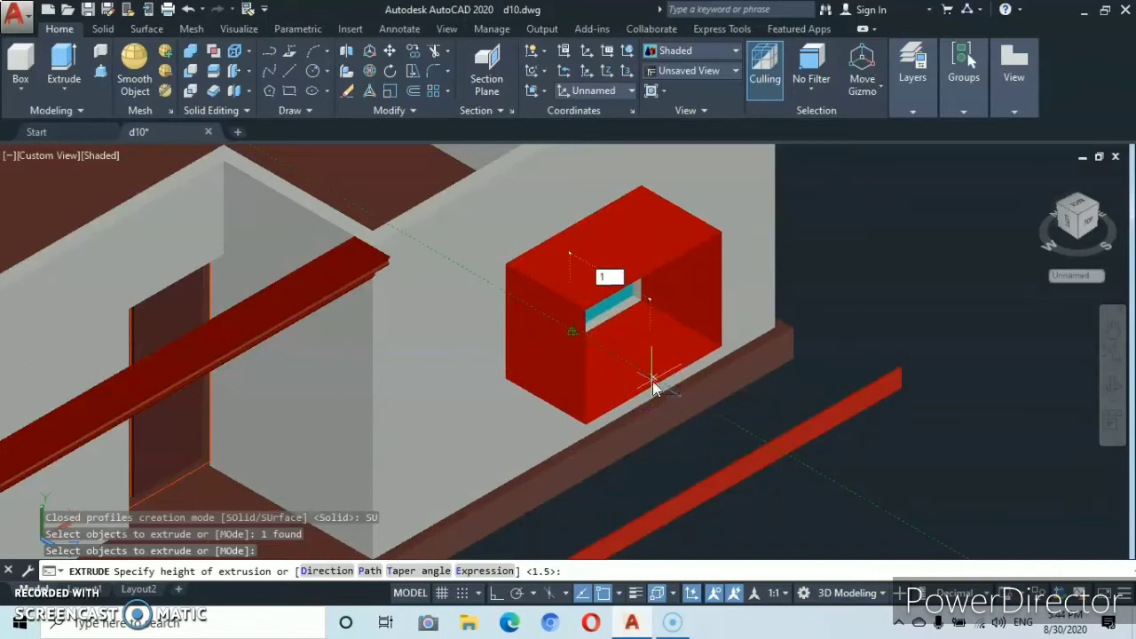
type(".5")
key("Return")
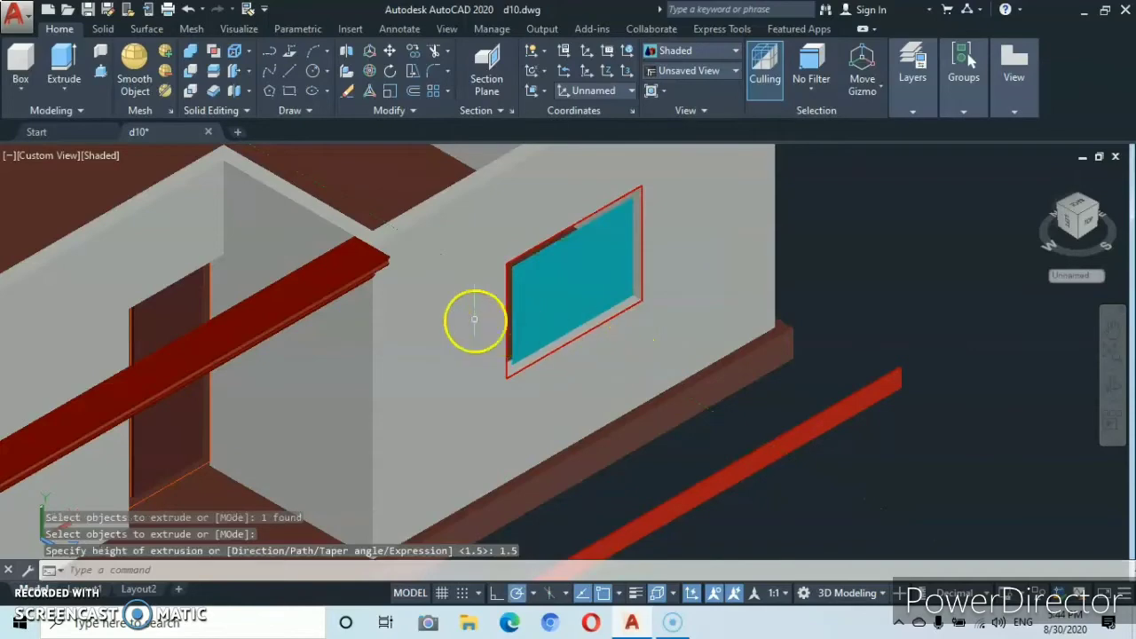
Examine the lower near corner of the surface frame around the window, then the cladding board in front of the wall.
scroll(499, 335, "up", 6)
scroll(598, 439, "up", 2)
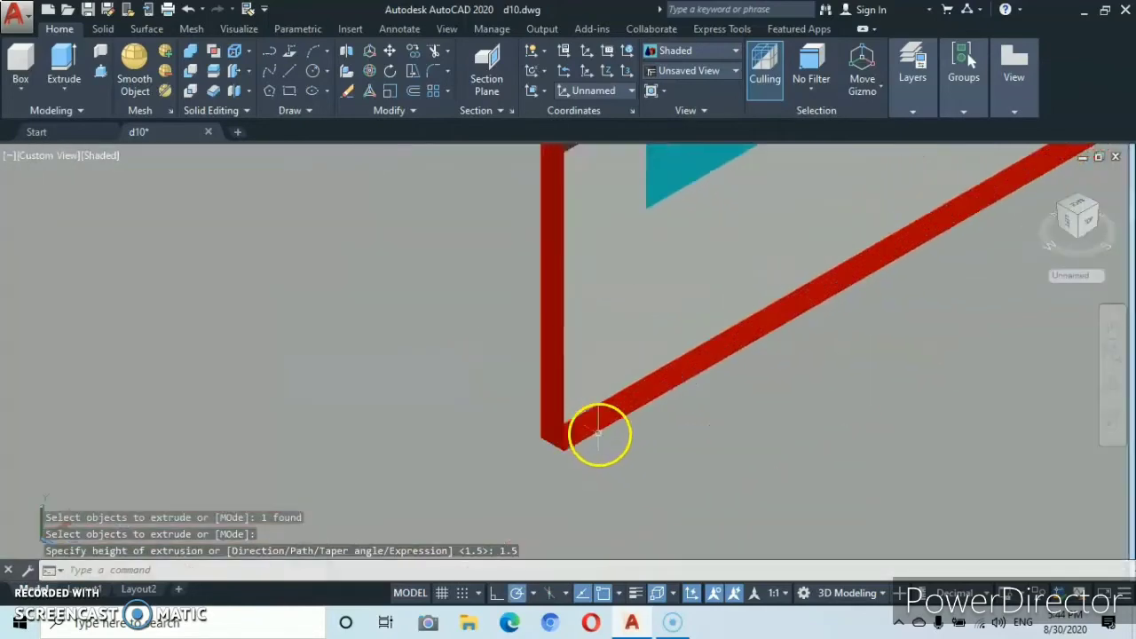
scroll(568, 442, "down", 8)
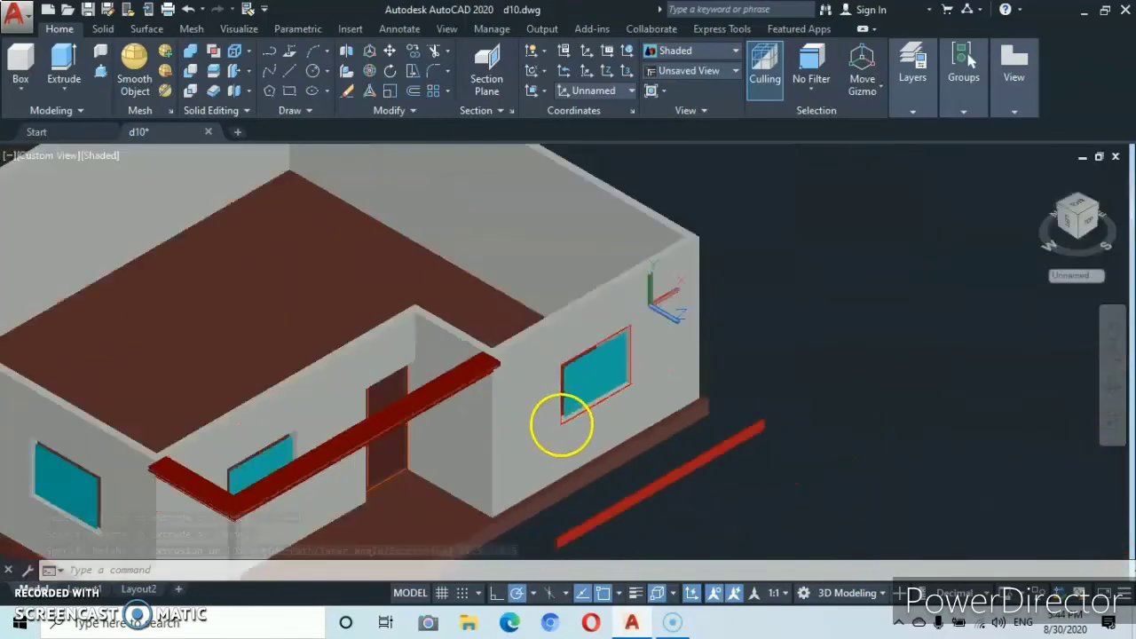
middle_click_drag(561, 426, 553, 345)
scroll(552, 340, "up", 2)
scroll(553, 343, "down", 1)
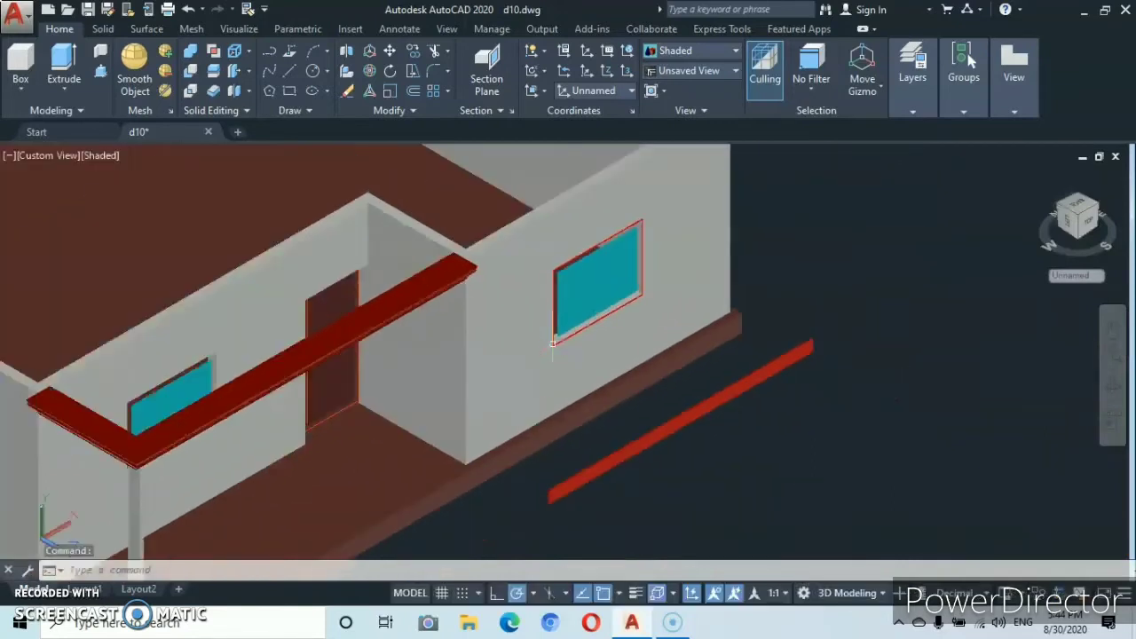
scroll(562, 337, "up", 2)
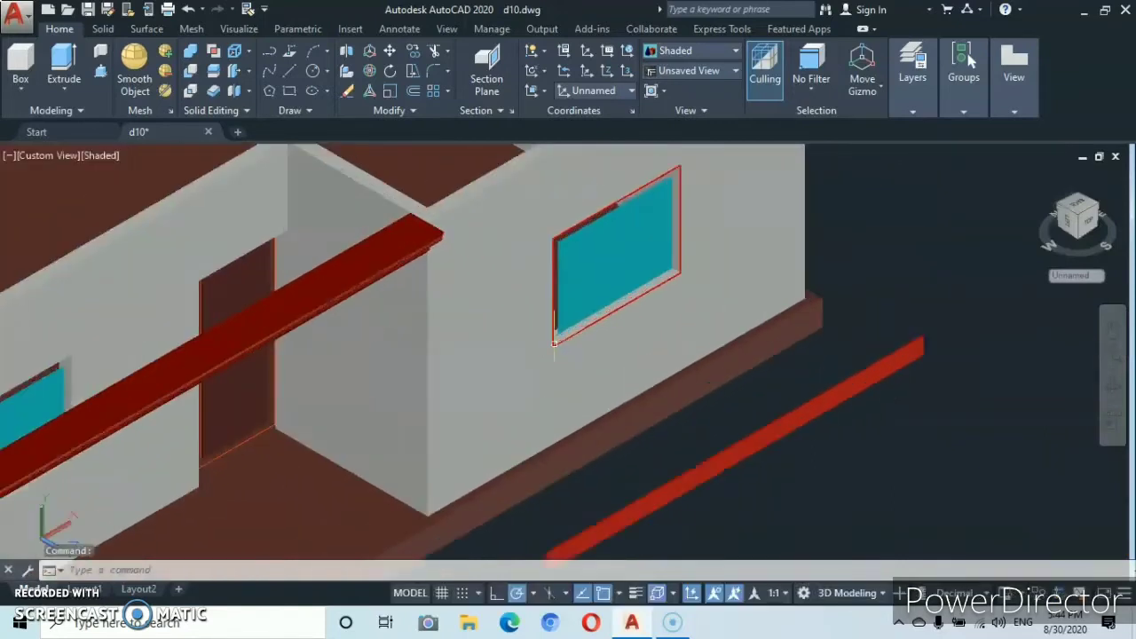
left_click(713, 463)
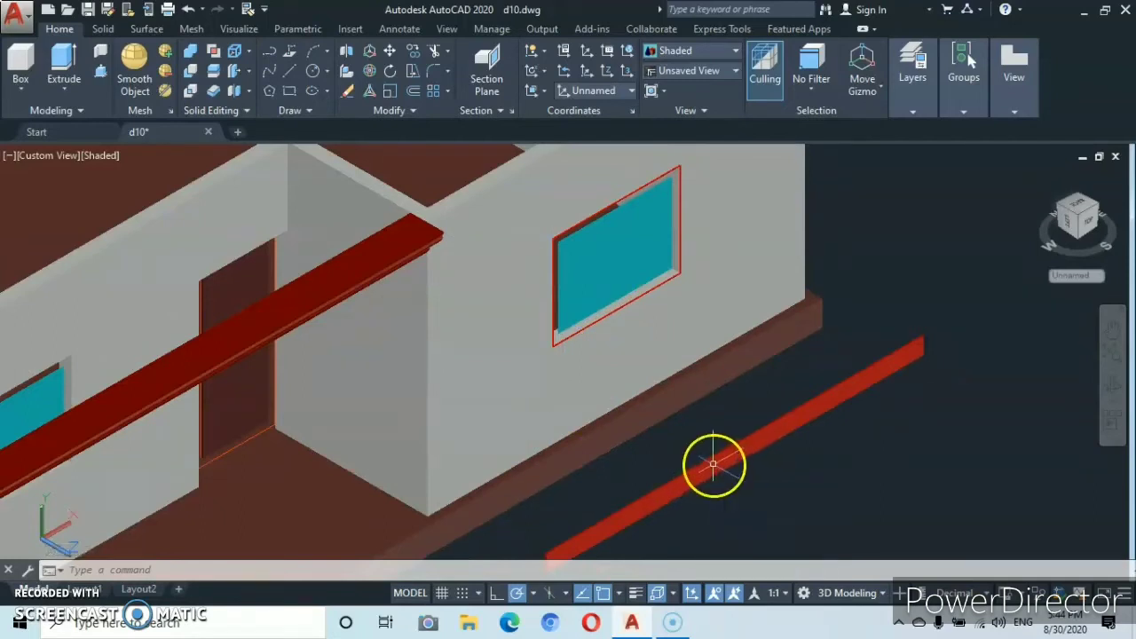
scroll(713, 464, "down", 3)
scroll(713, 431, "up", 2)
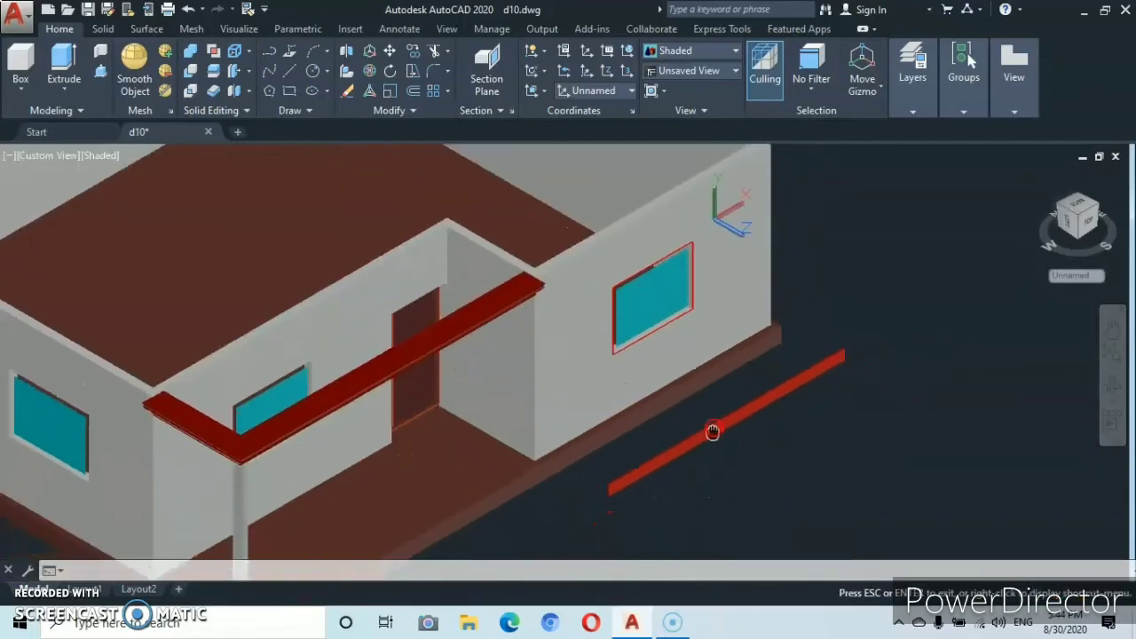
scroll(702, 436, "up", 3)
scroll(700, 467, "down", 2)
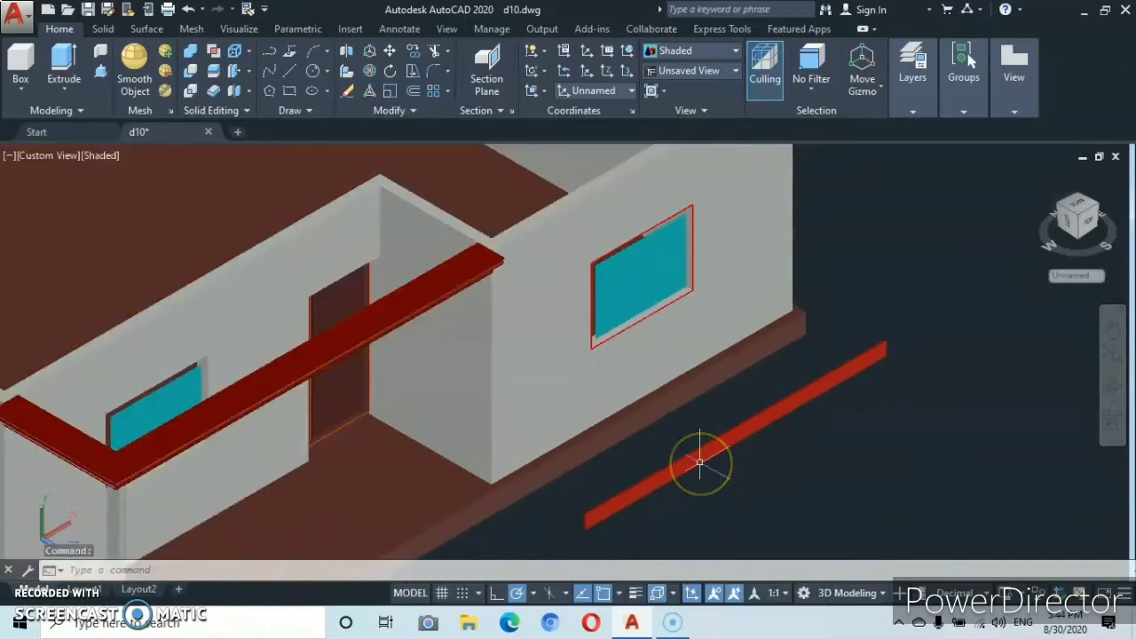
mouse_move(701, 462)
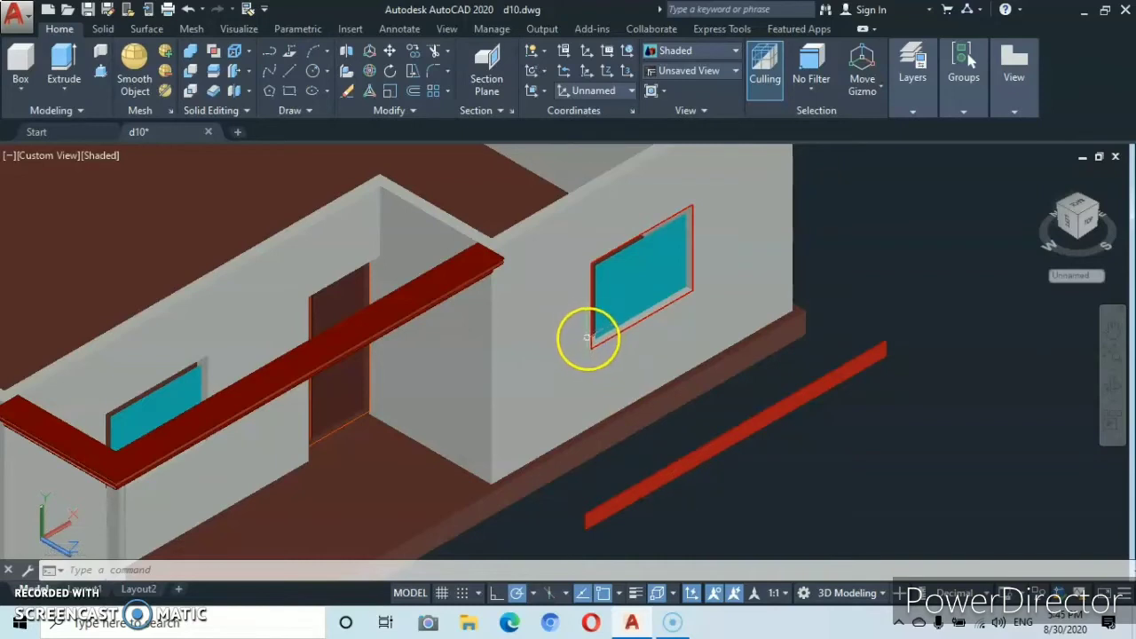
scroll(594, 346, "up", 3)
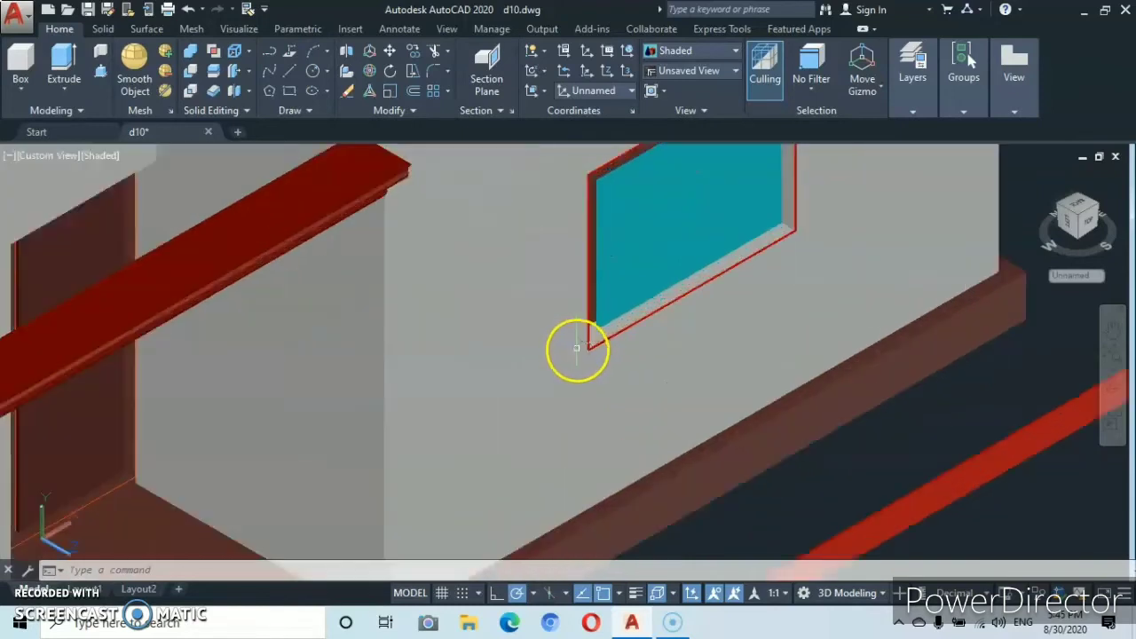
scroll(588, 339, "up", 3)
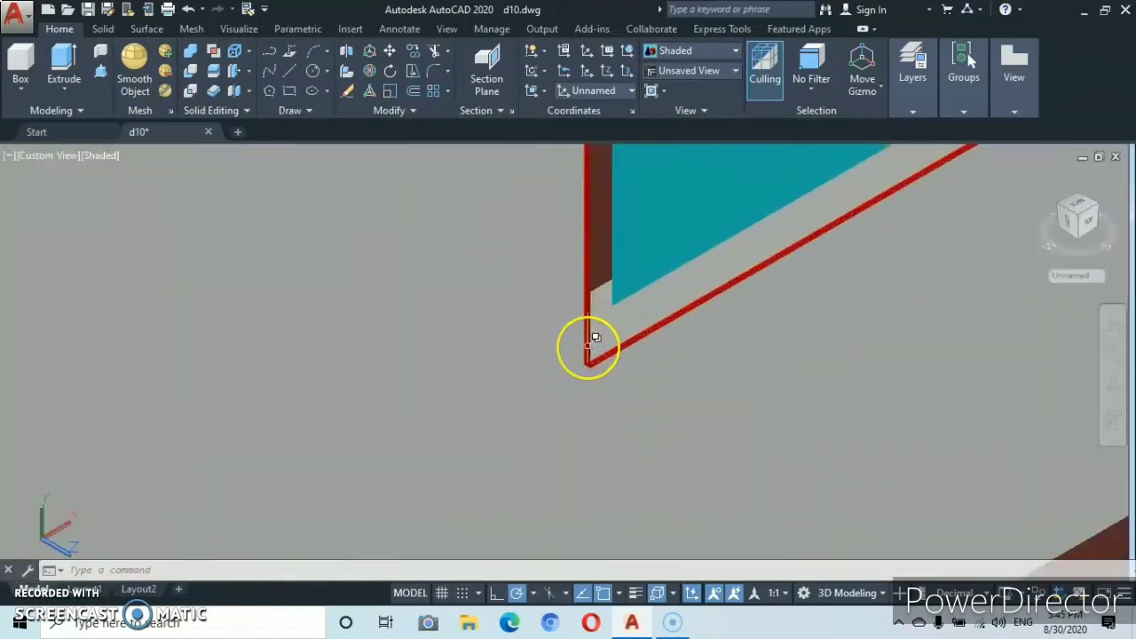
scroll(590, 342, "down", 5)
scroll(592, 345, "up", 5)
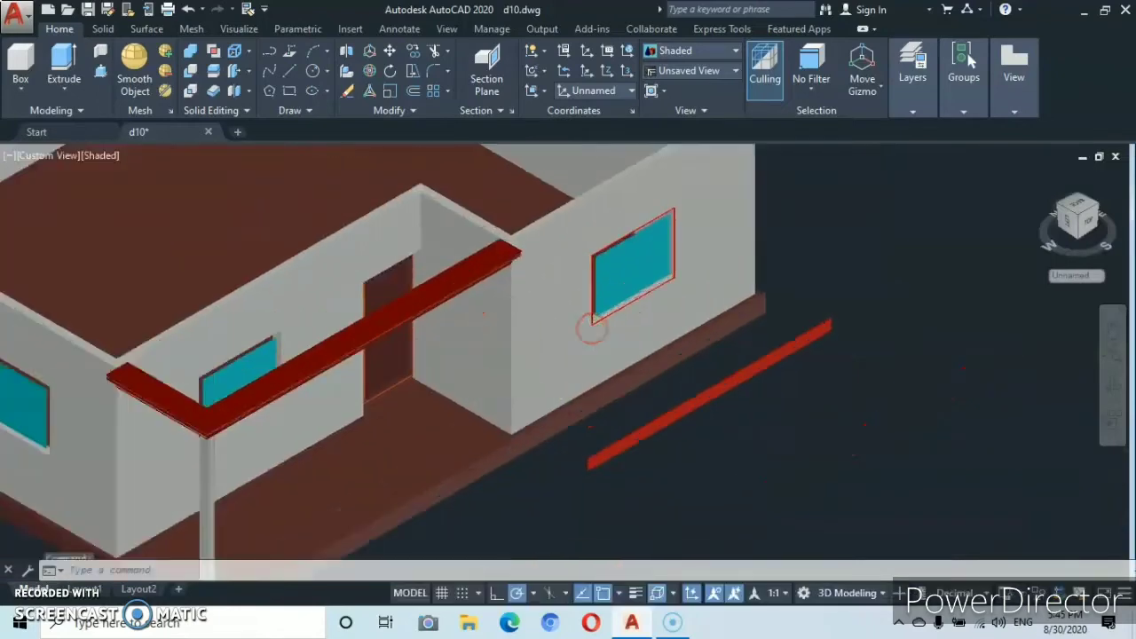
scroll(825, 440, "down", 4)
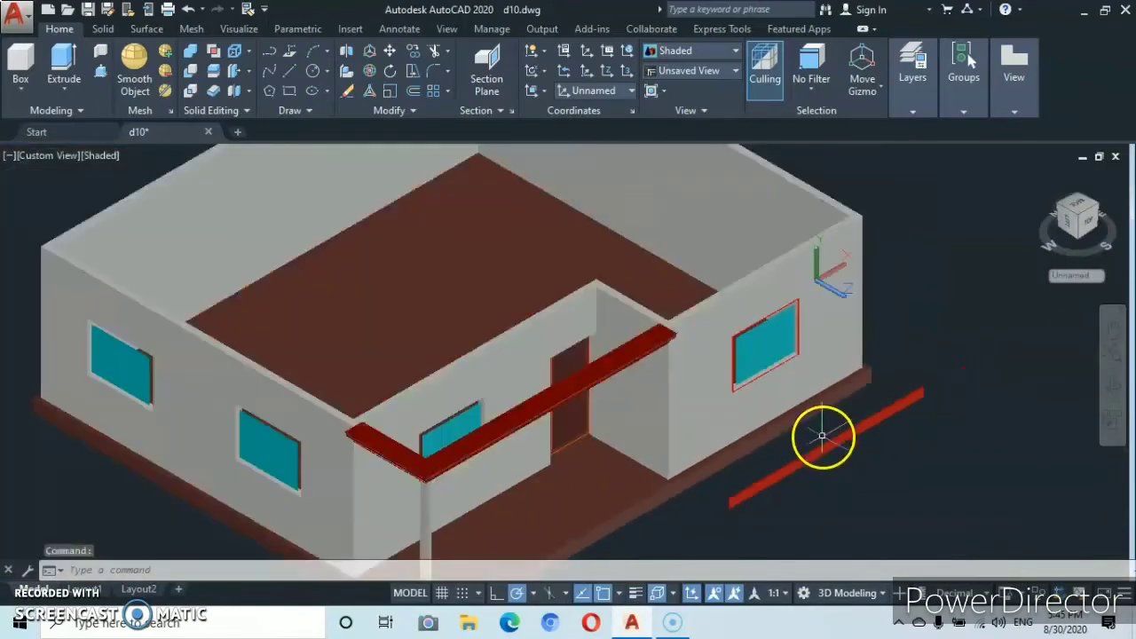
Switch the model view to the 2D Wireframe visual style.
scroll(825, 437, "up", 2)
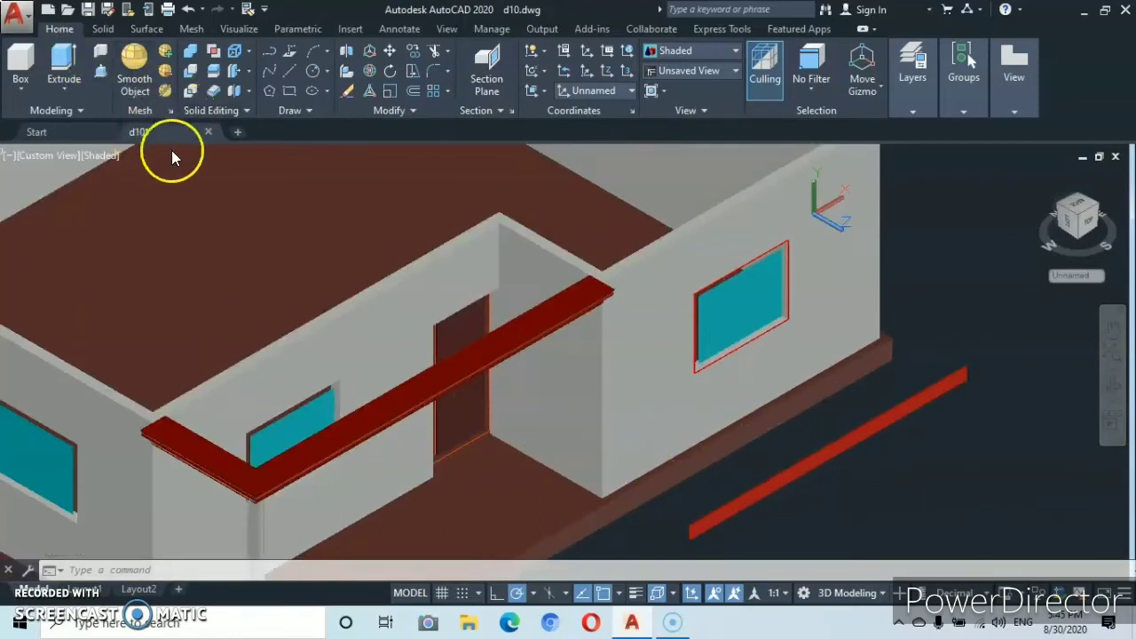
left_click(96, 155)
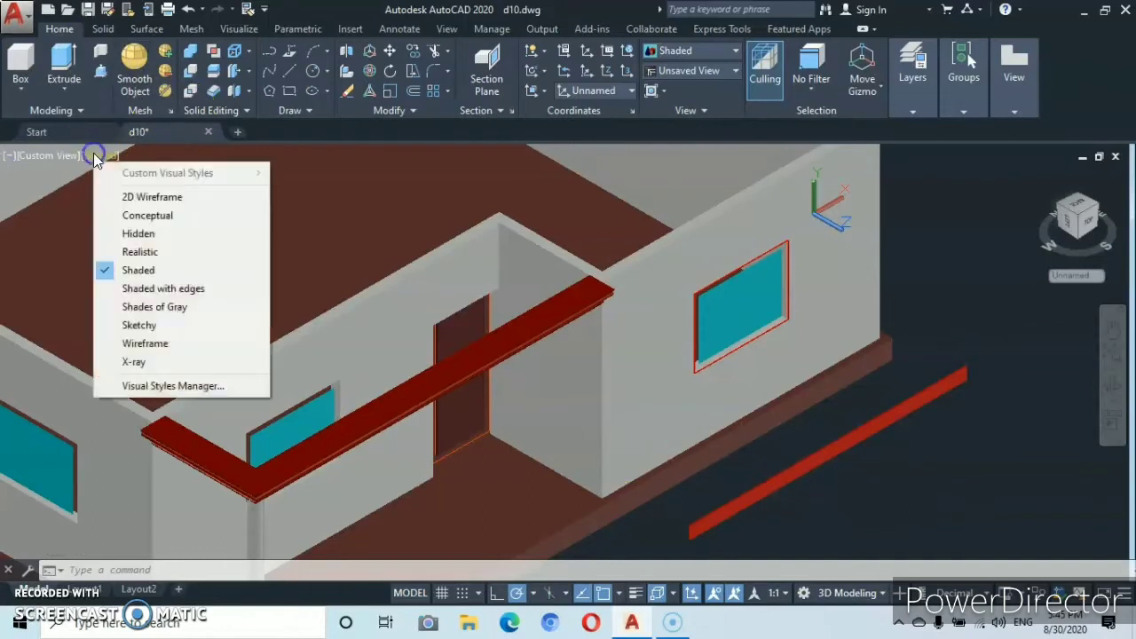
left_click(140, 197)
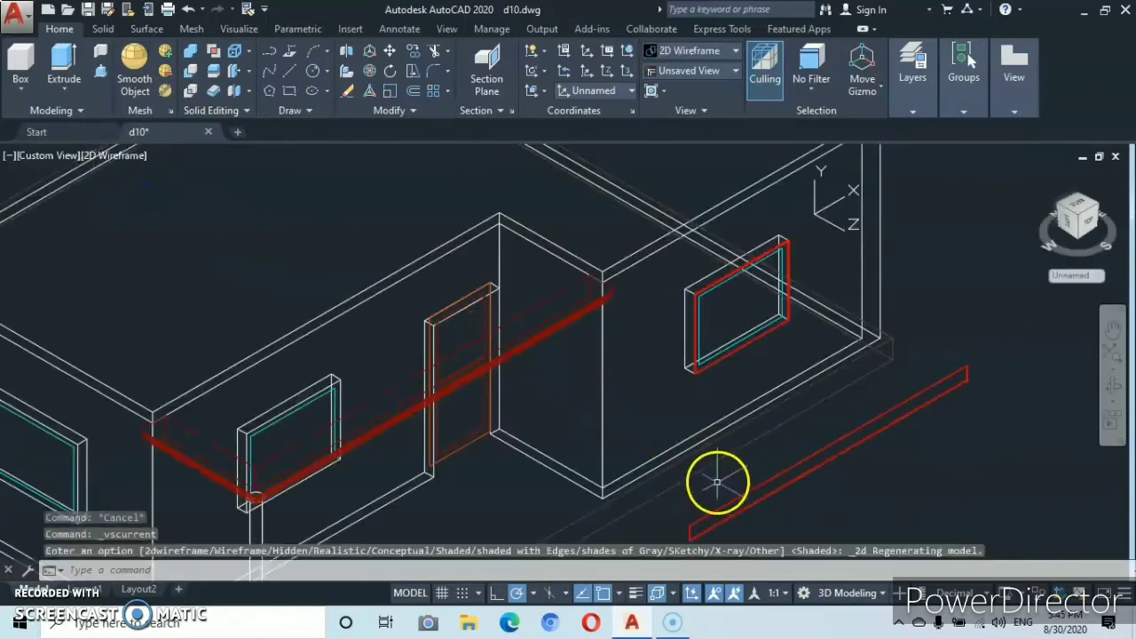
Move the cladding board by its back lower near corner onto the front wall's lower near corner and check its far end.
left_click(739, 498)
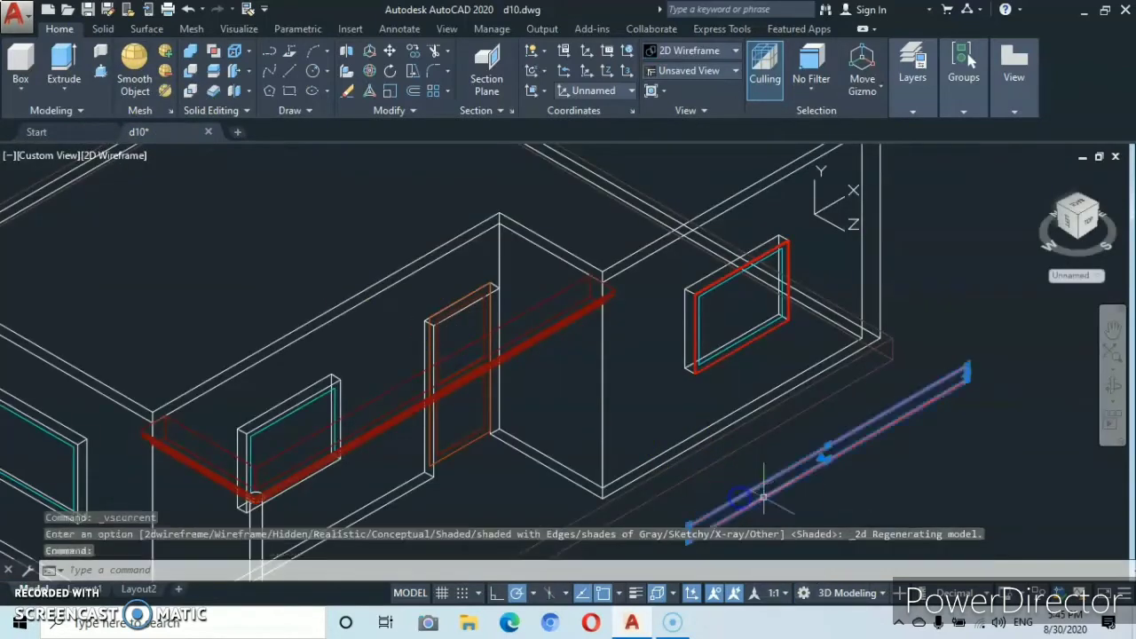
right_click(931, 497)
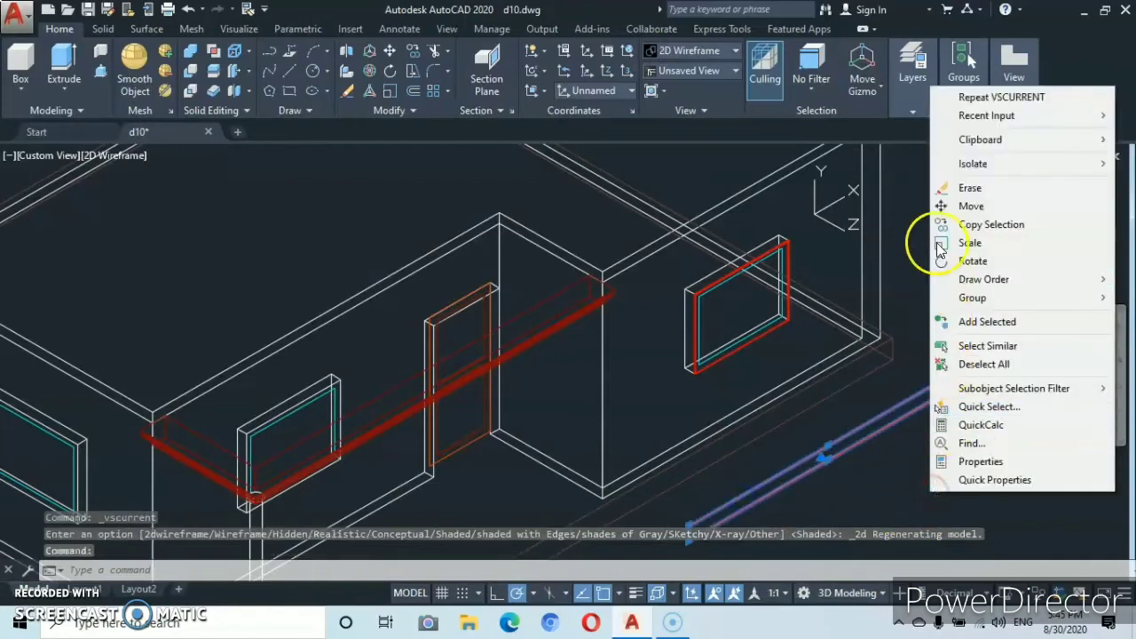
left_click(972, 208)
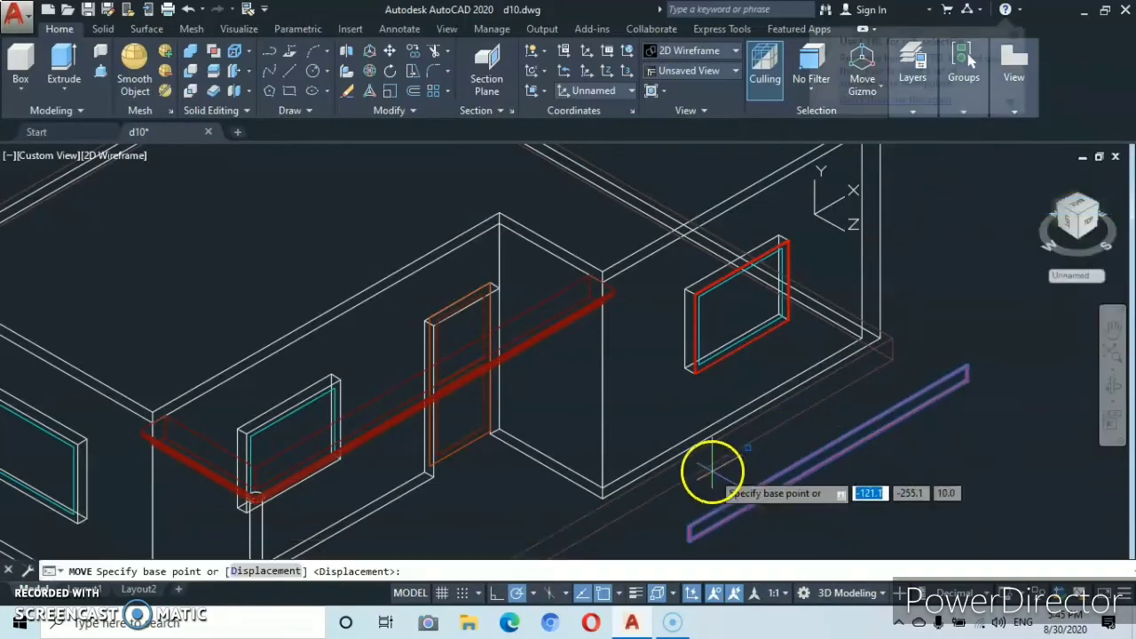
middle_click_drag(708, 469, 786, 331)
scroll(721, 399, "up", 5)
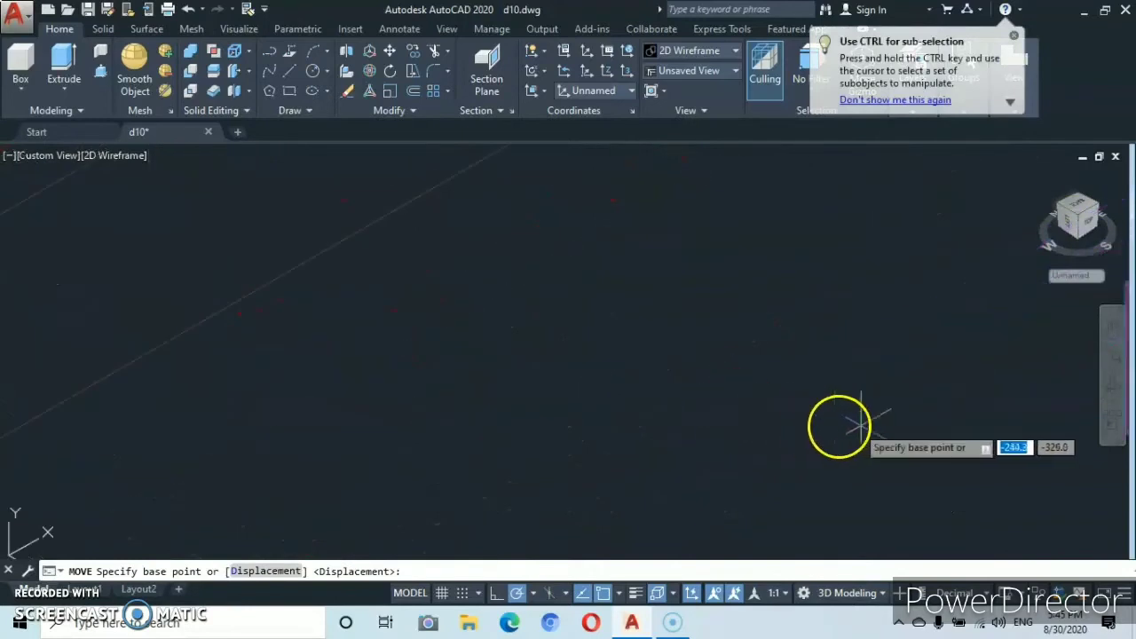
scroll(918, 421, "down", 2)
middle_click_drag(918, 421, 630, 394)
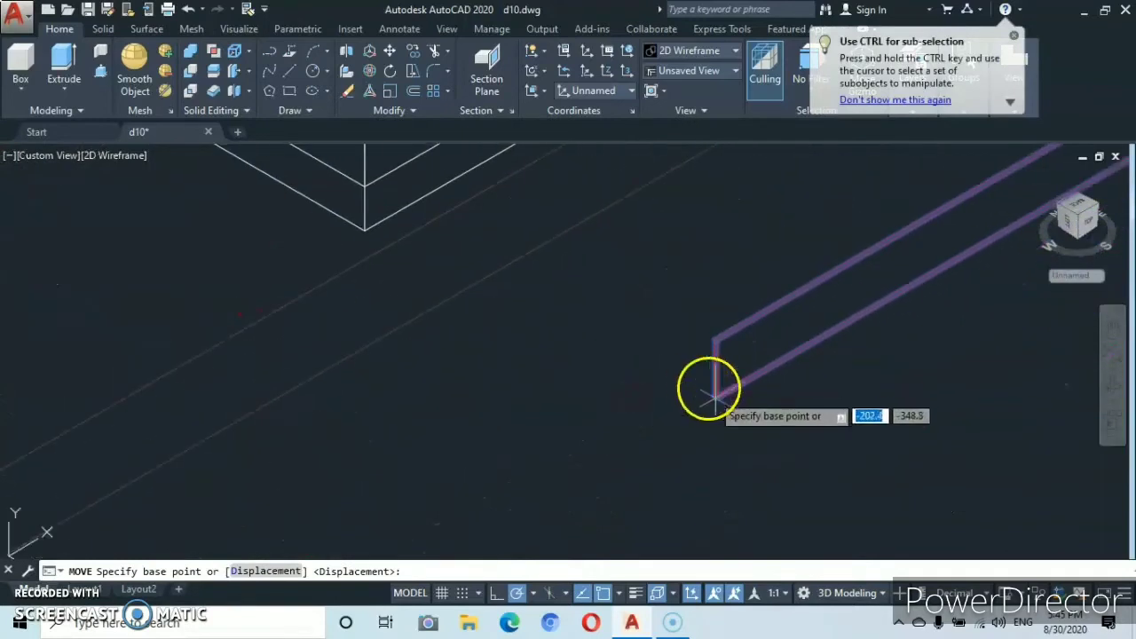
scroll(717, 392, "up", 3)
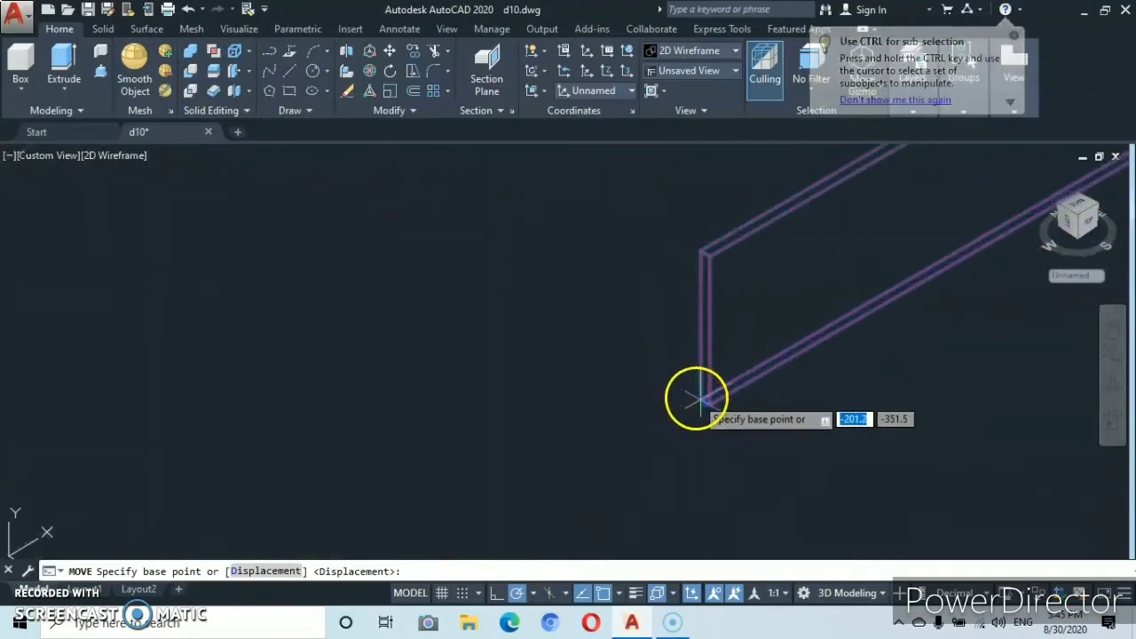
scroll(702, 399, "up", 2)
scroll(702, 400, "up", 2)
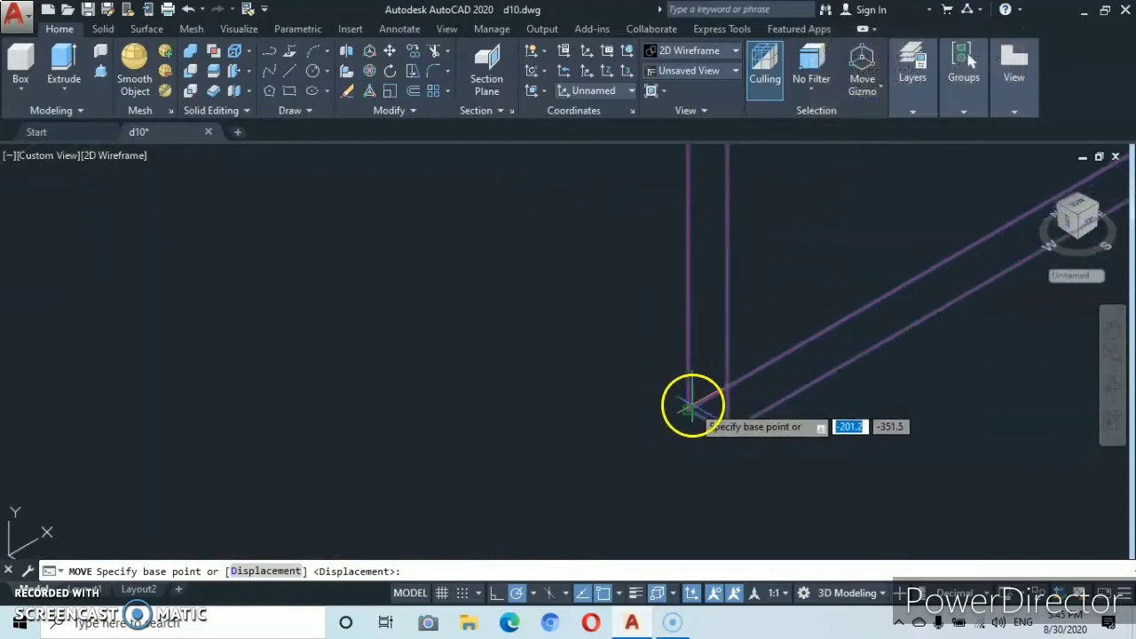
left_click(688, 406)
scroll(592, 398, "down", 8)
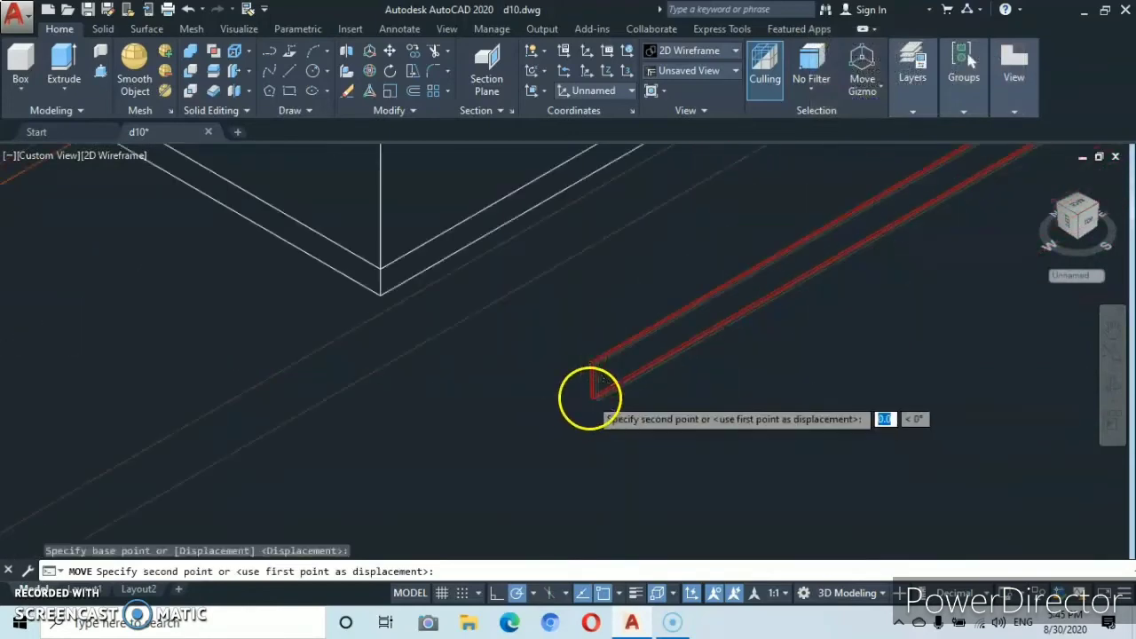
scroll(568, 389, "up", 6)
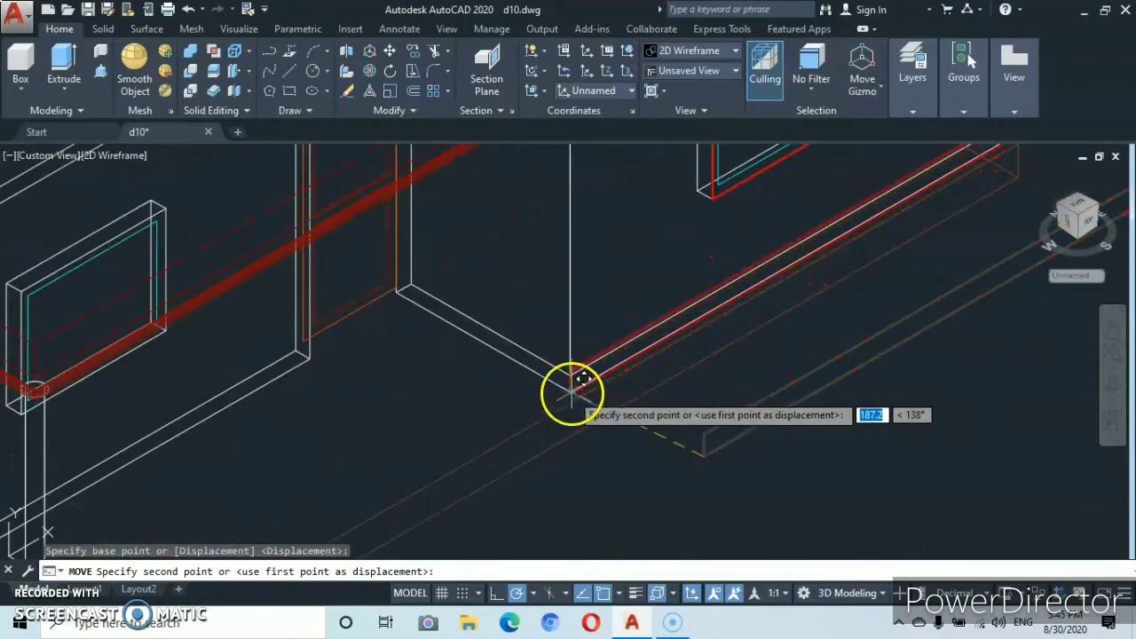
left_click(576, 387)
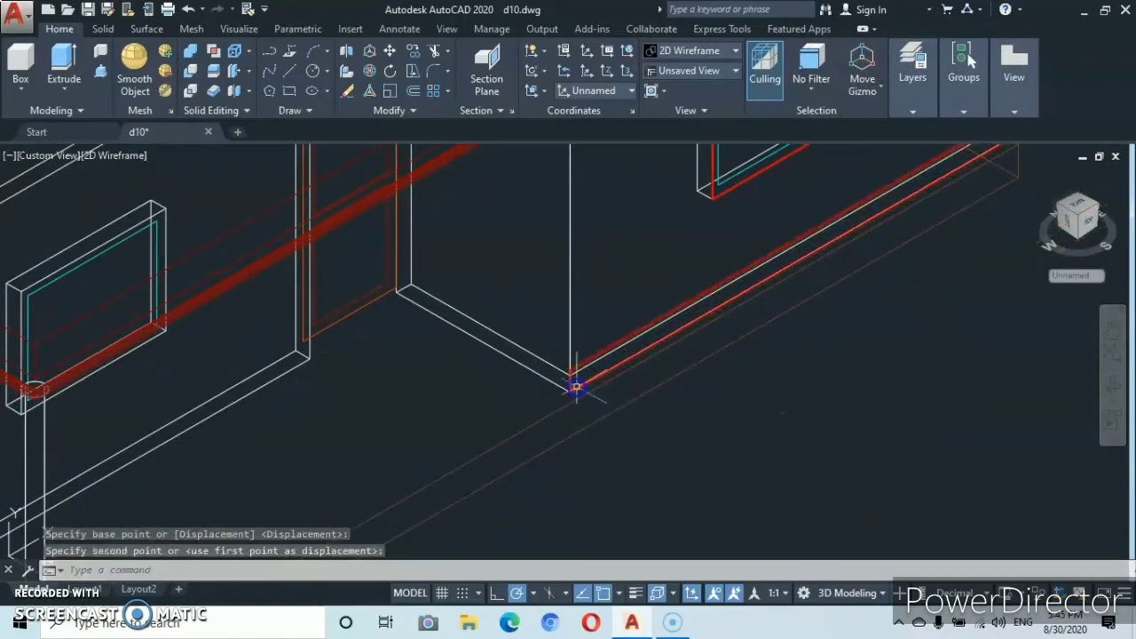
scroll(720, 302, "down", 5)
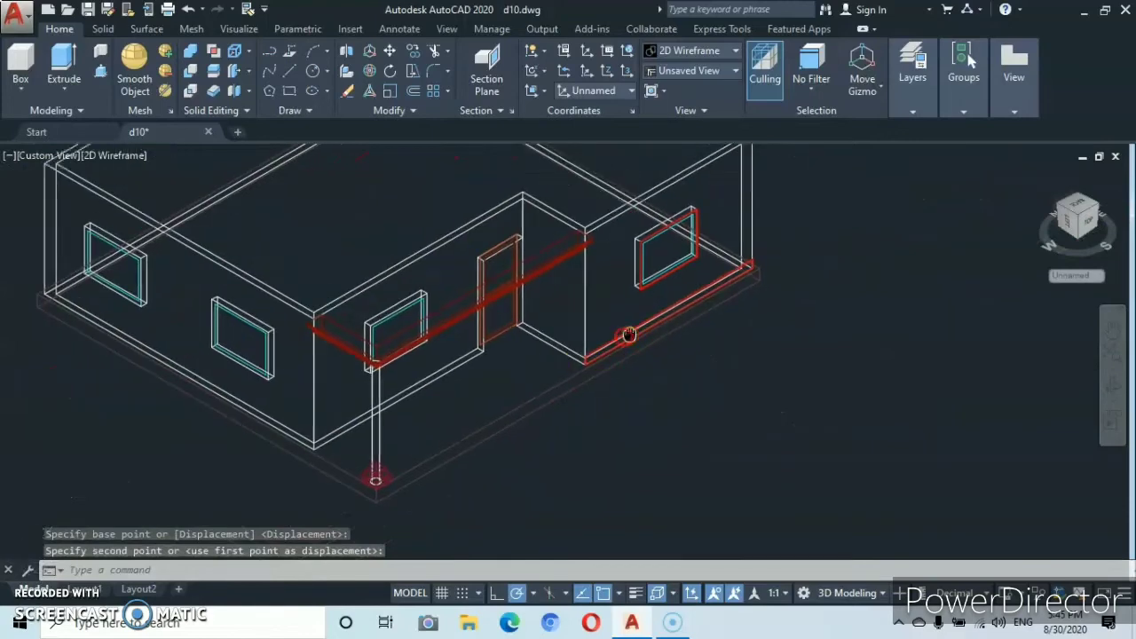
scroll(684, 284, "up", 4)
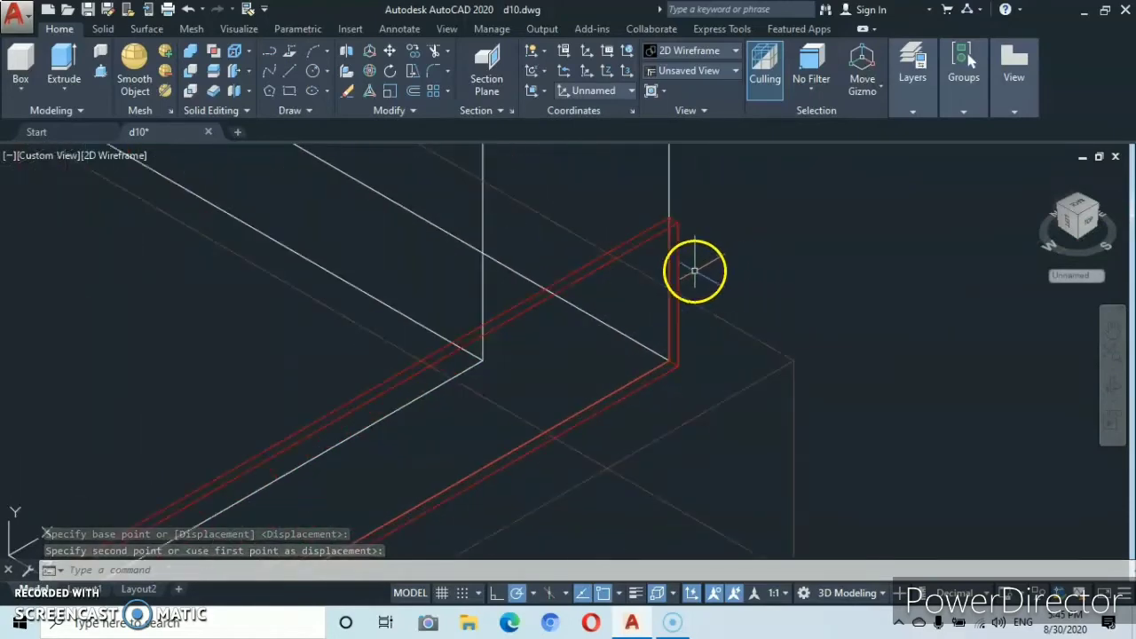
Create a rectangular array from the cladding board at the base of the front wall.
scroll(684, 268, "down", 5)
scroll(576, 297, "up", 4)
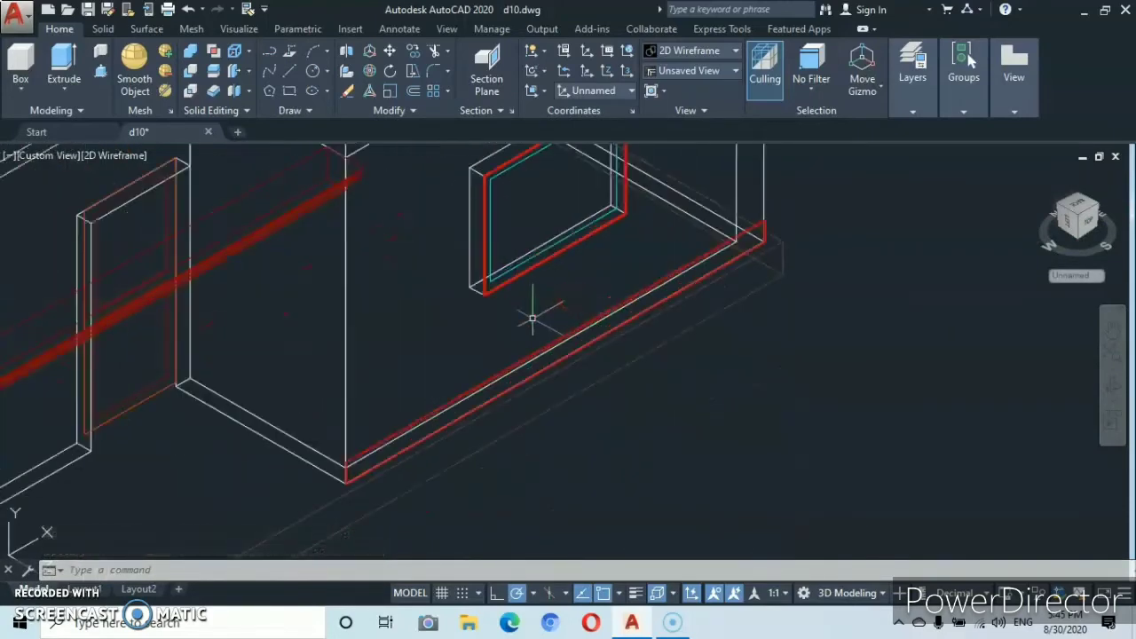
scroll(627, 376, "up", 2)
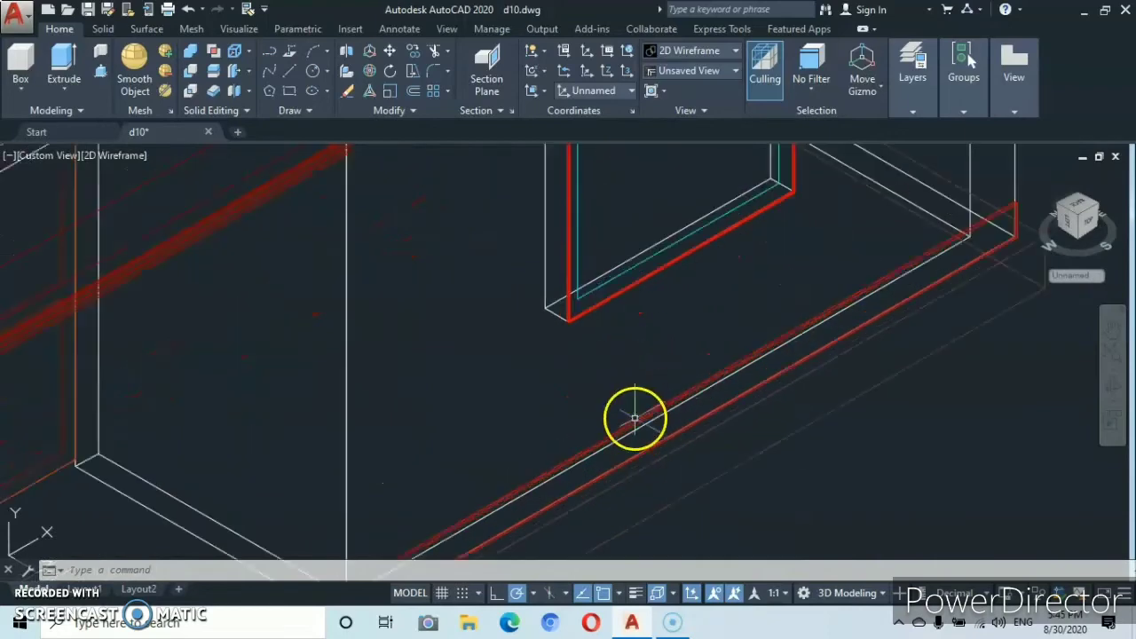
middle_click_drag(635, 417, 637, 330)
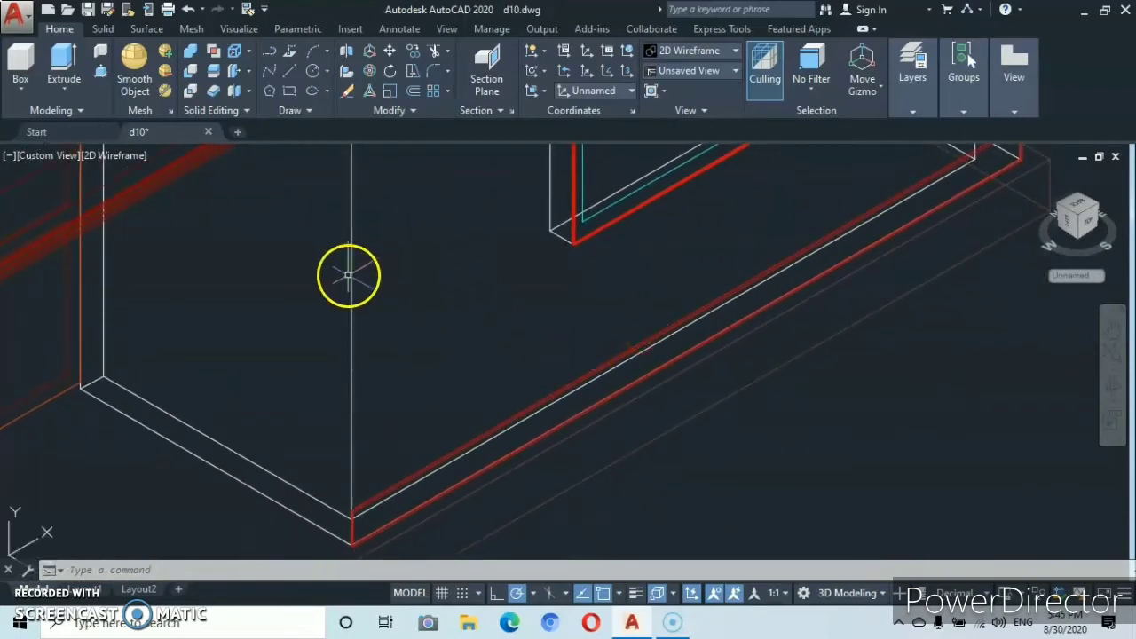
scroll(502, 399, "down", 2)
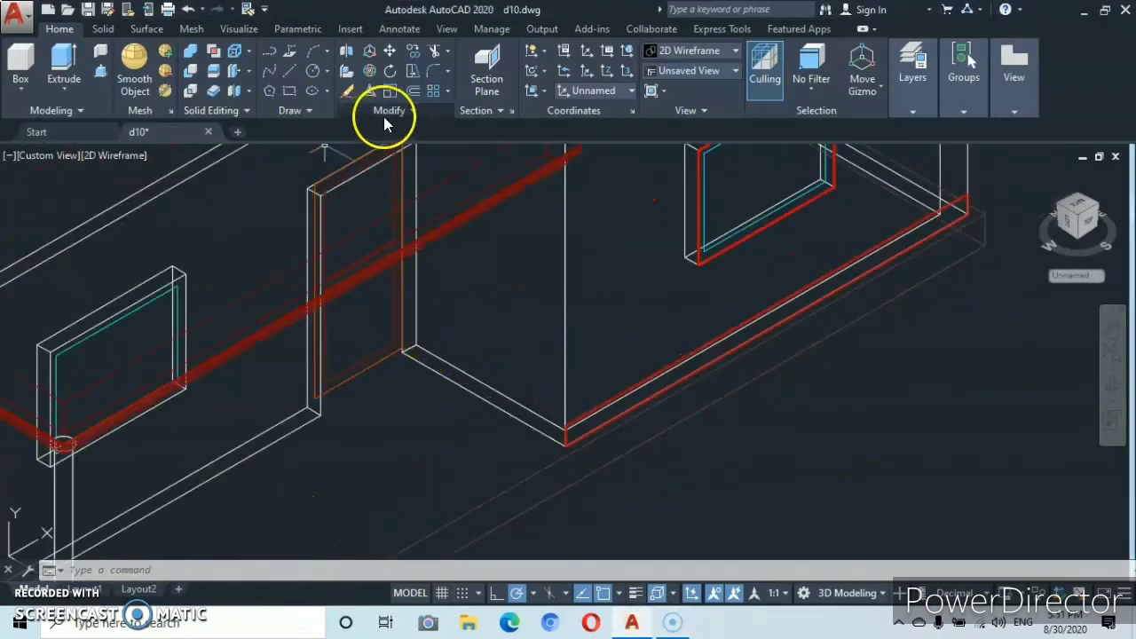
left_click(449, 92)
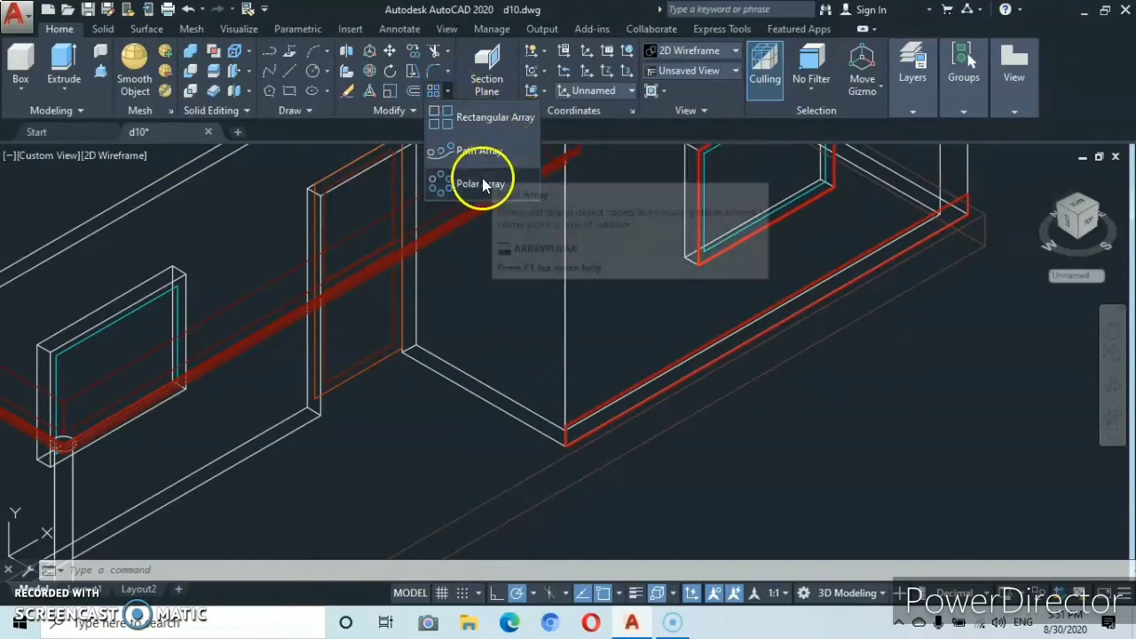
left_click(476, 123)
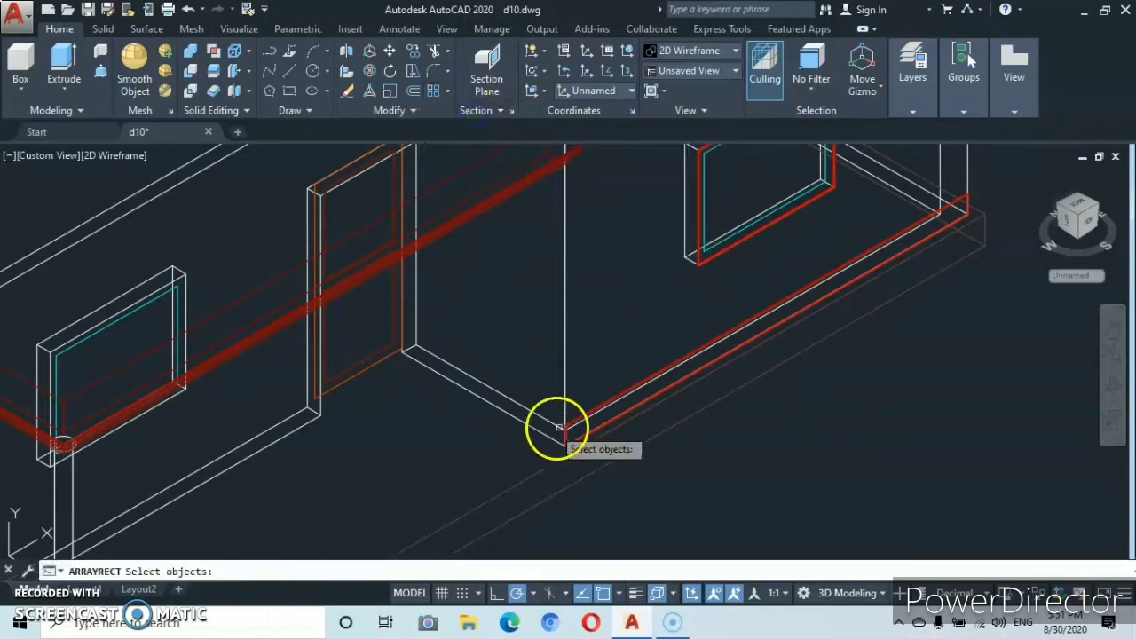
scroll(606, 381, "up", 2)
scroll(605, 381, "up", 2)
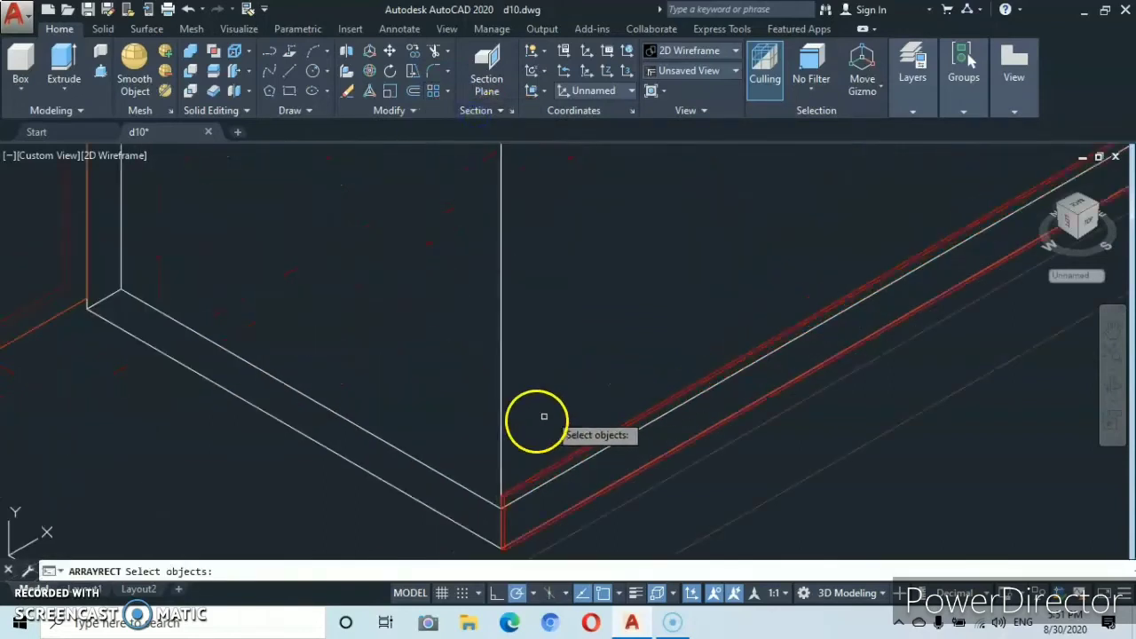
left_click(545, 476)
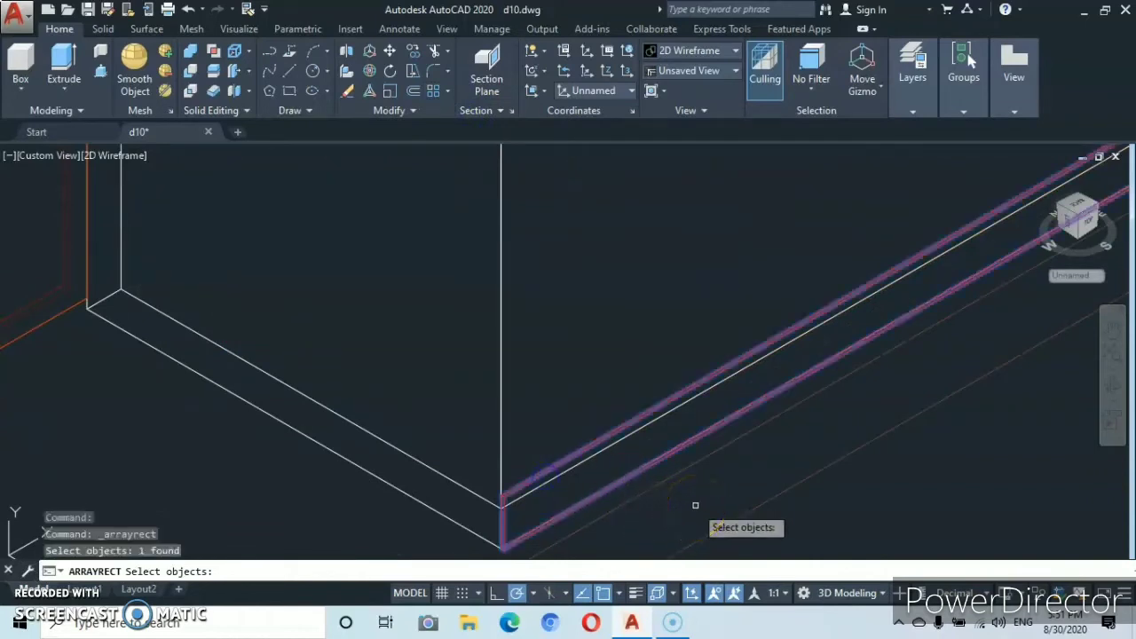
key("Return")
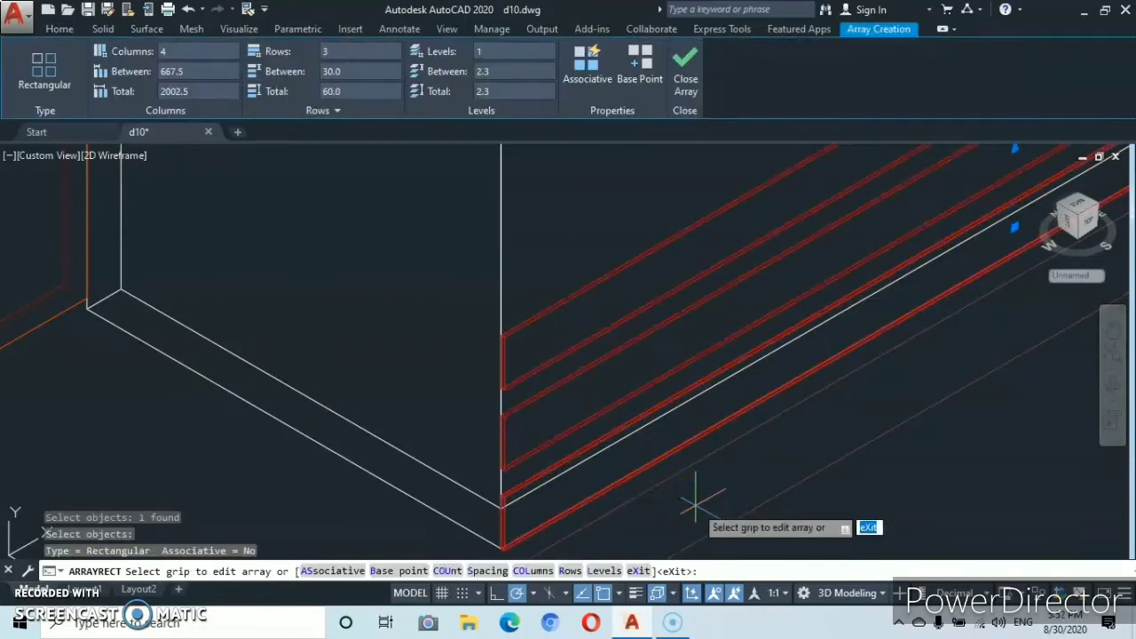
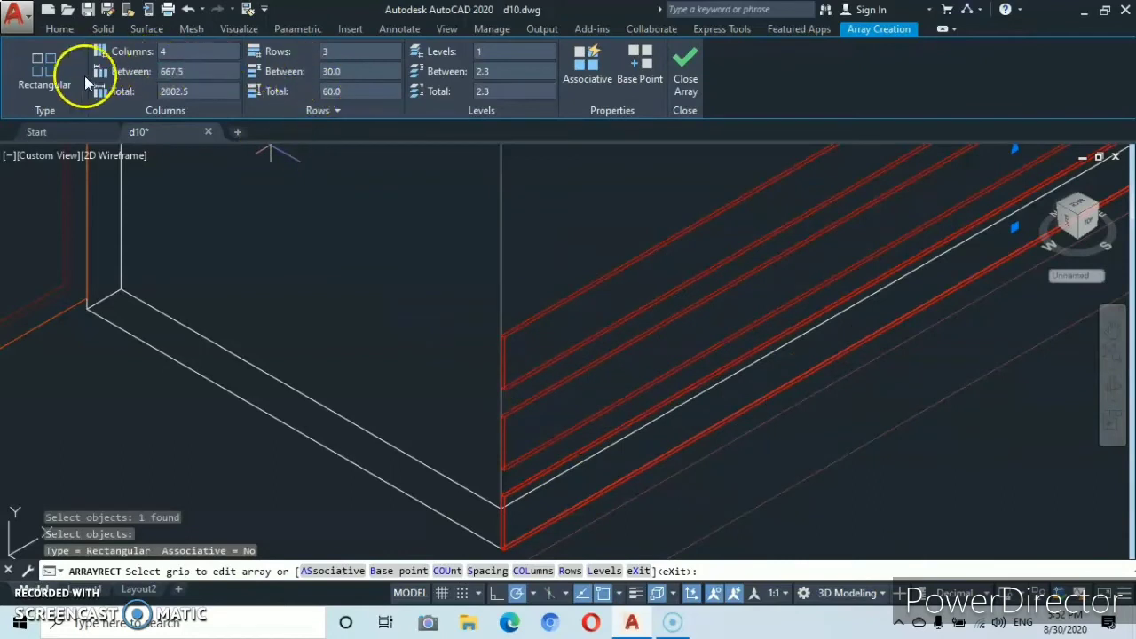
Set the cladding array to 10 rows and finish it.
left_click(338, 51)
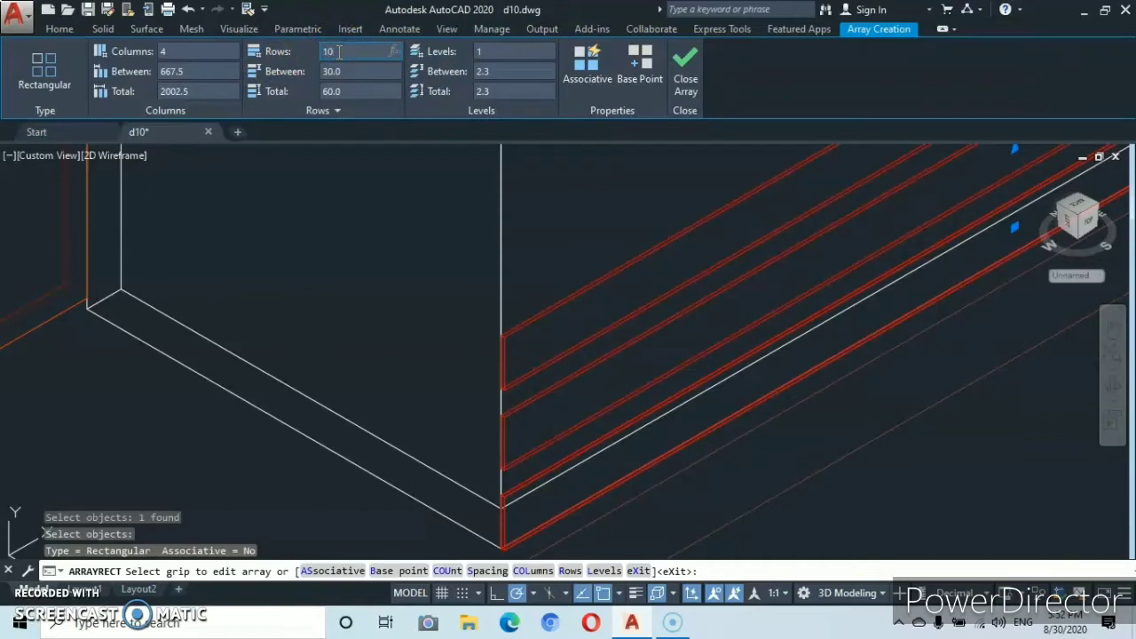
type("10")
key("Return")
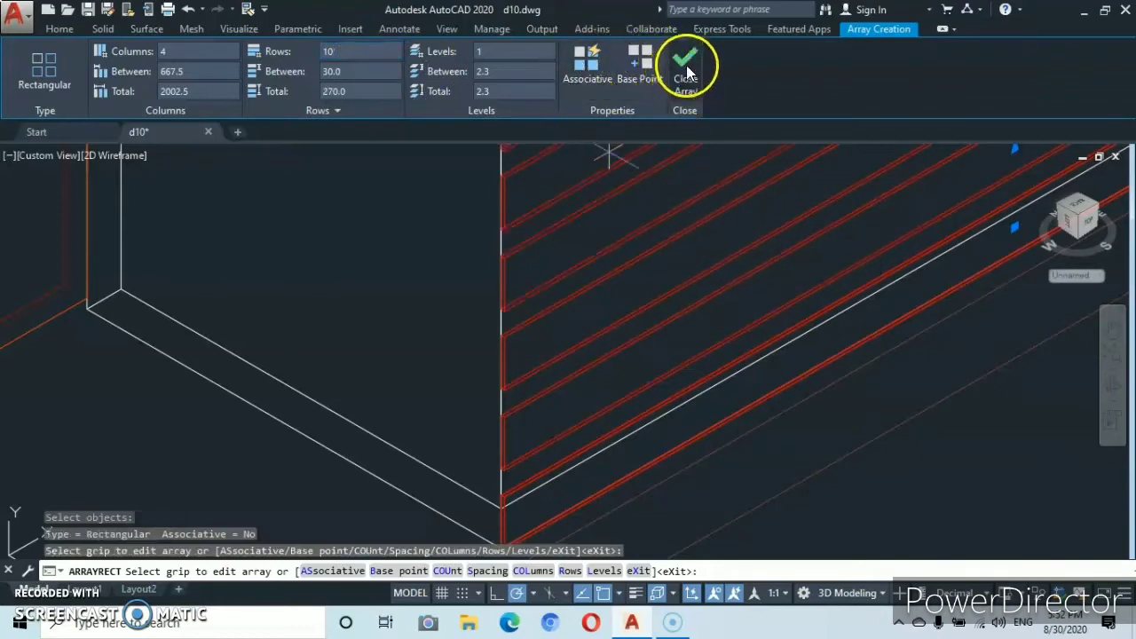
left_click(600, 80)
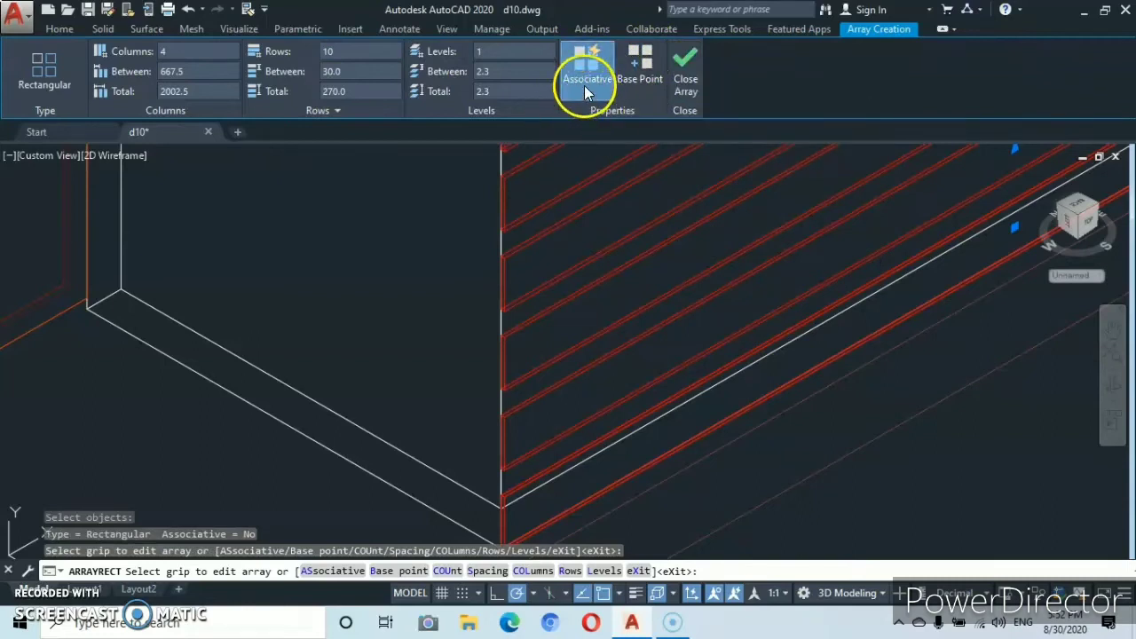
left_click(690, 66)
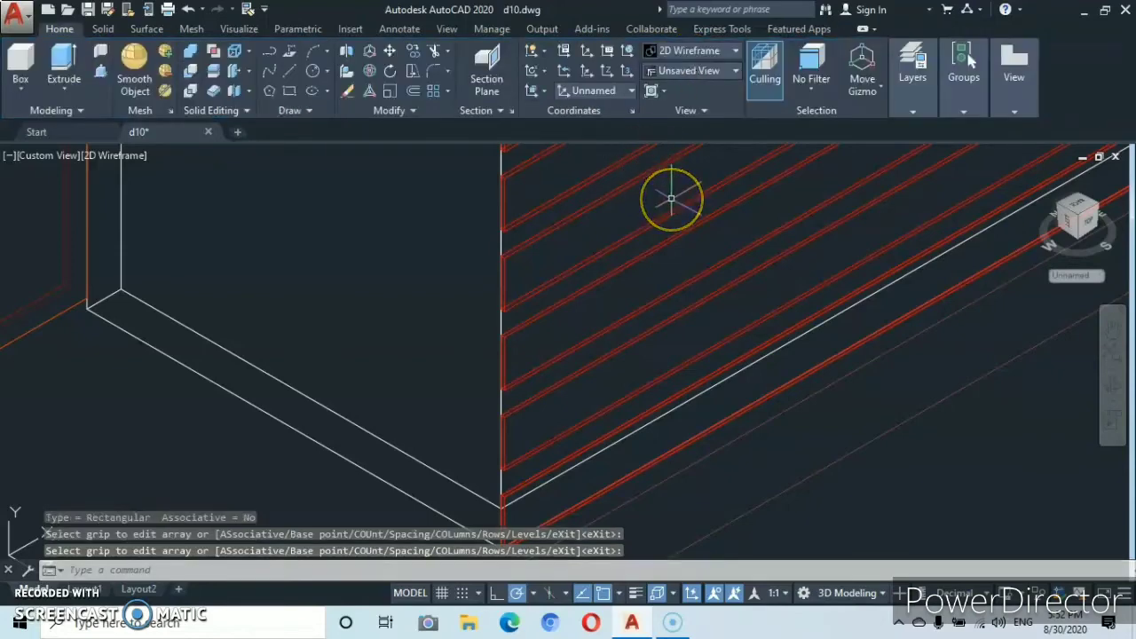
Switch the model view to the Shaded visual style, with the front wall's cladding and window in sight.
scroll(671, 198, "down", 8)
mouse_move(671, 198)
middle_mouse_down()
mouse_move(574, 289)
mouse_move(526, 389)
middle_mouse_up()
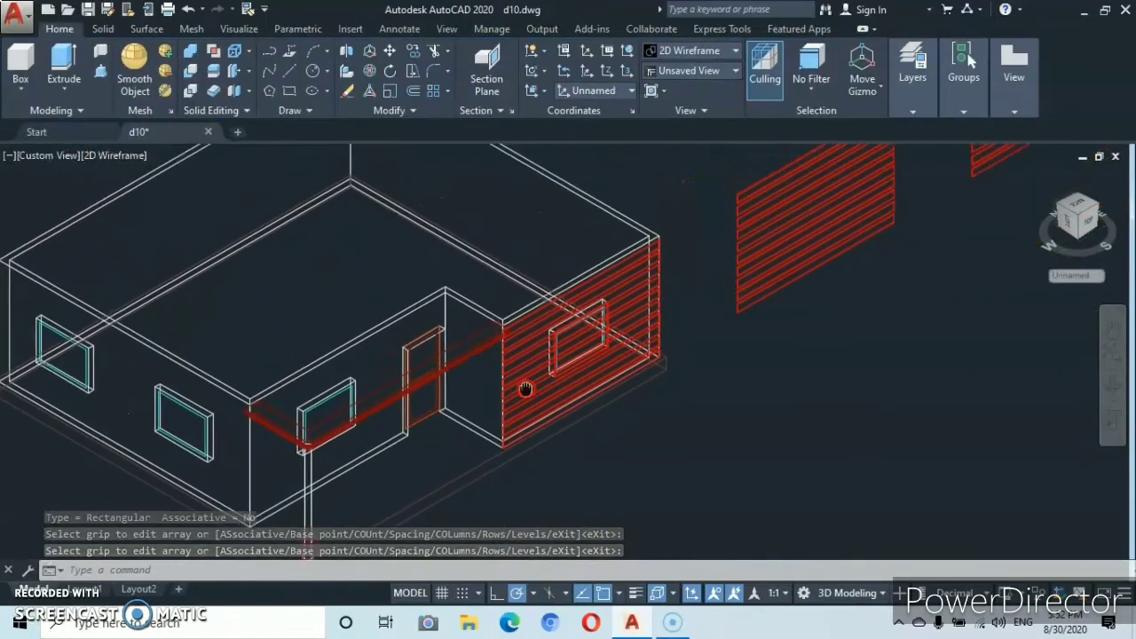
scroll(497, 328, "up", 3)
scroll(502, 329, "up", 2)
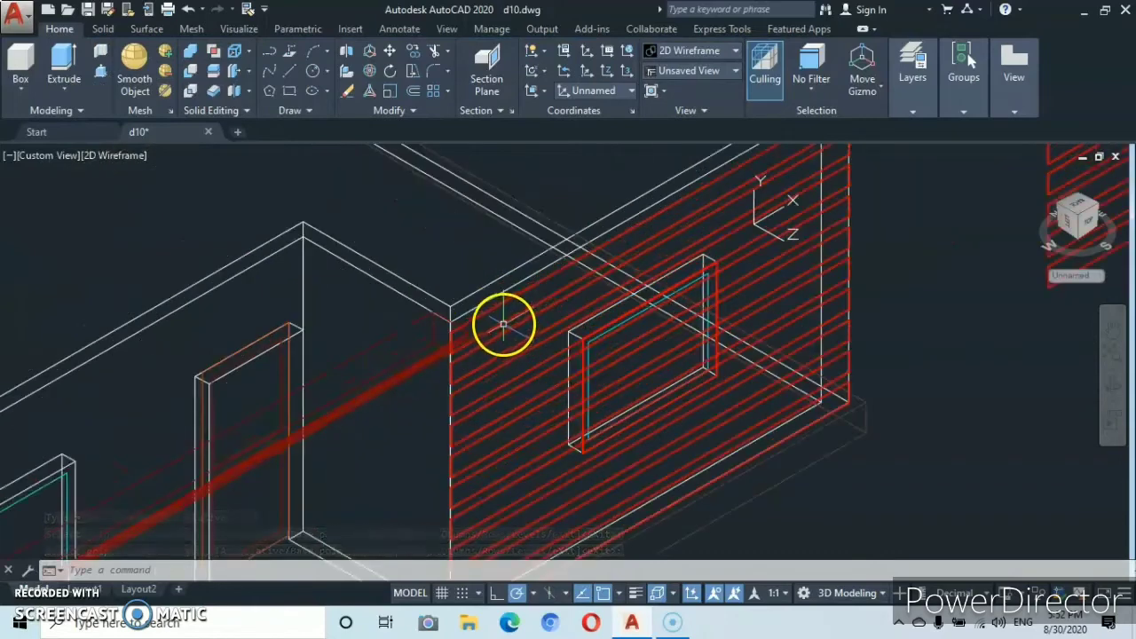
middle_click_drag(502, 328, 515, 252)
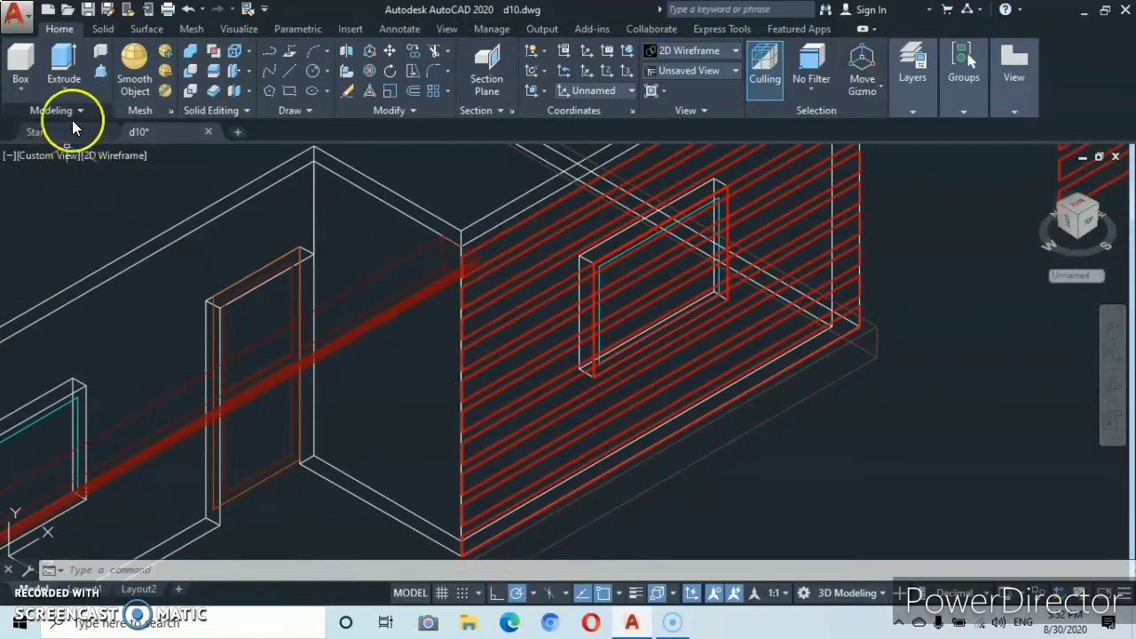
left_click(120, 157)
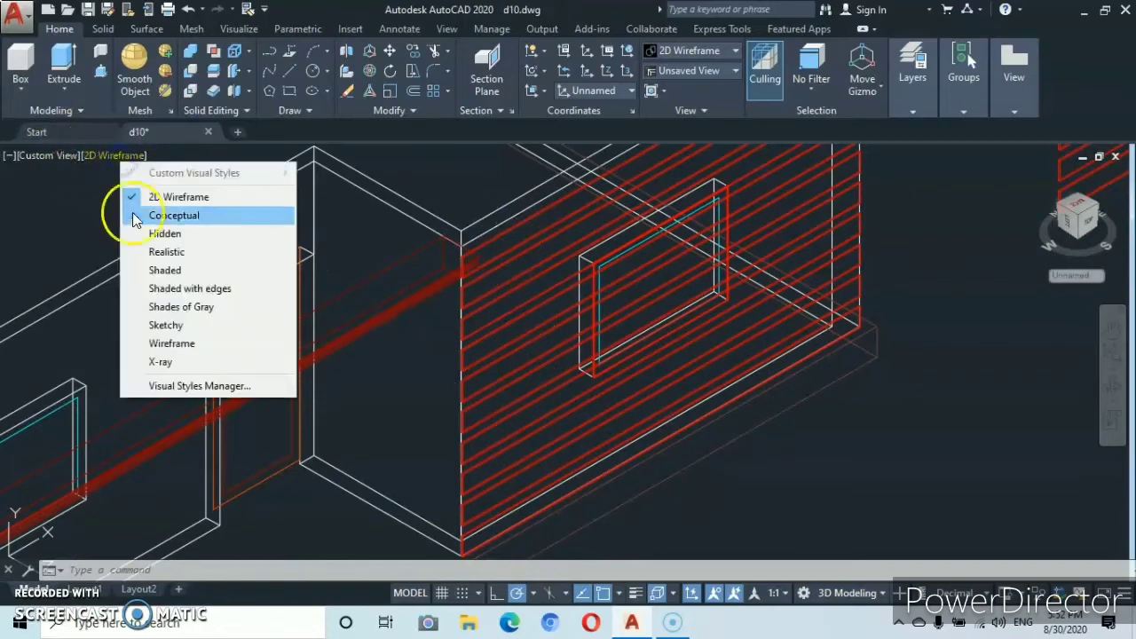
left_click(165, 270)
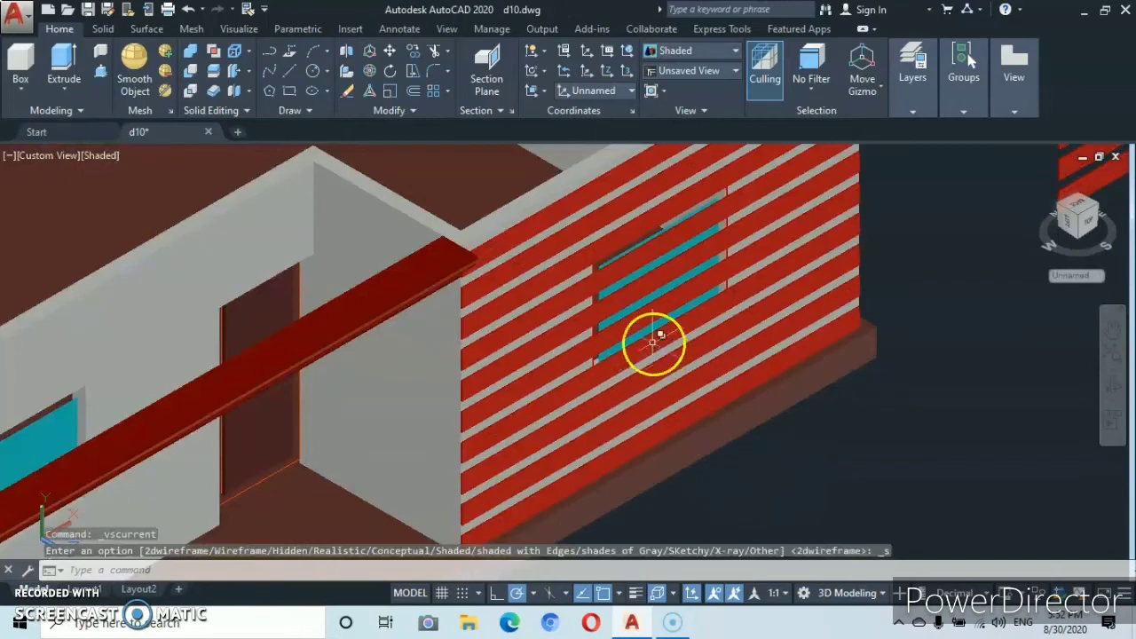
Examine where the arrayed cladding boards cross the front wall's window opening and how they cover the rest of the wall.
scroll(655, 334, "up", 1)
scroll(652, 308, "down", 3)
scroll(652, 307, "up", 4)
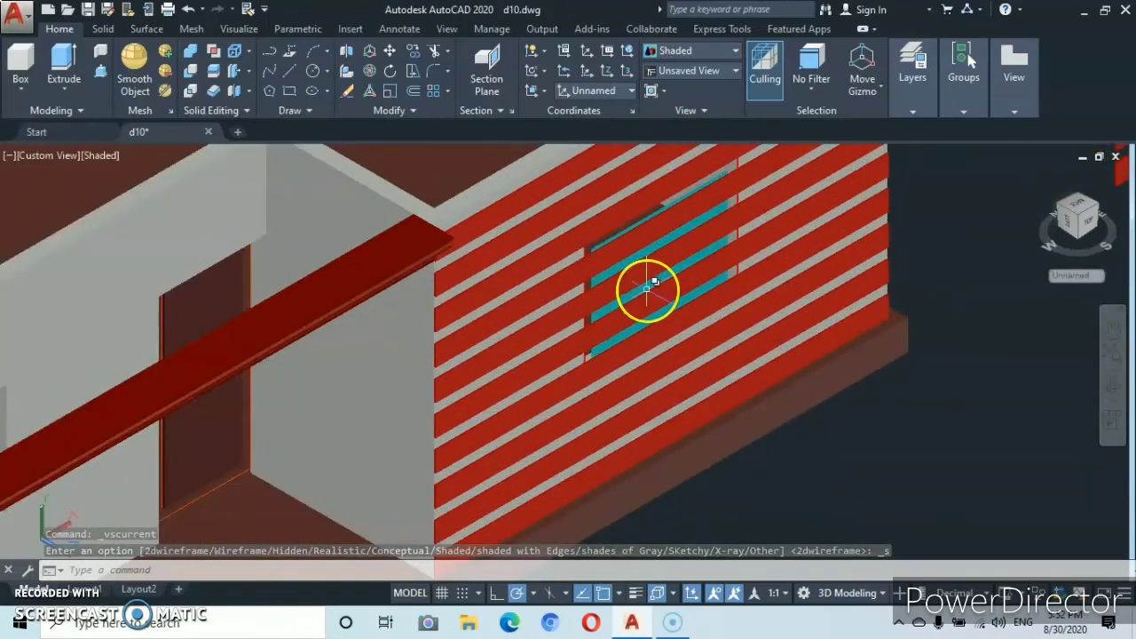
scroll(650, 286, "down", 3)
scroll(654, 284, "up", 3)
scroll(654, 261, "down", 1)
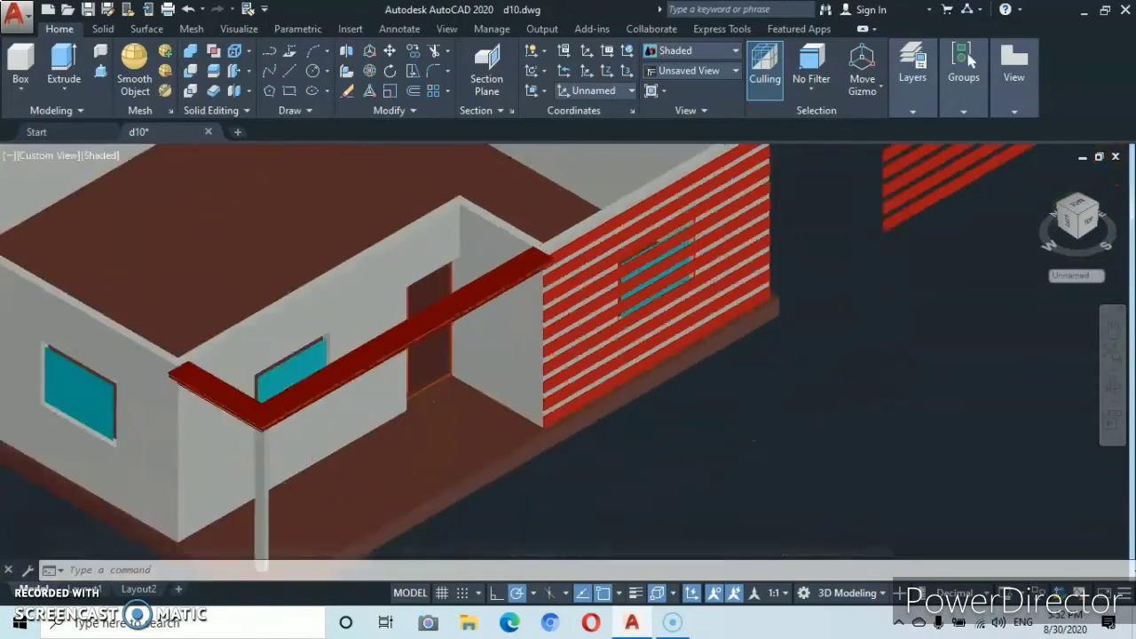
scroll(650, 271, "up", 2)
middle_click_drag(643, 262, 616, 329)
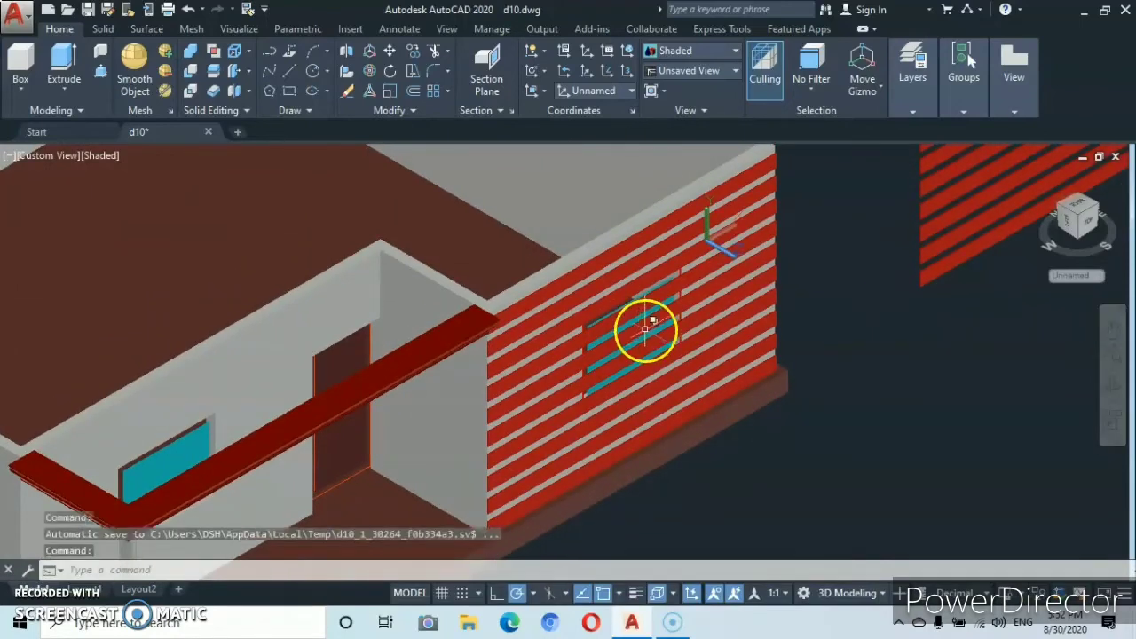
scroll(644, 329, "up", 2)
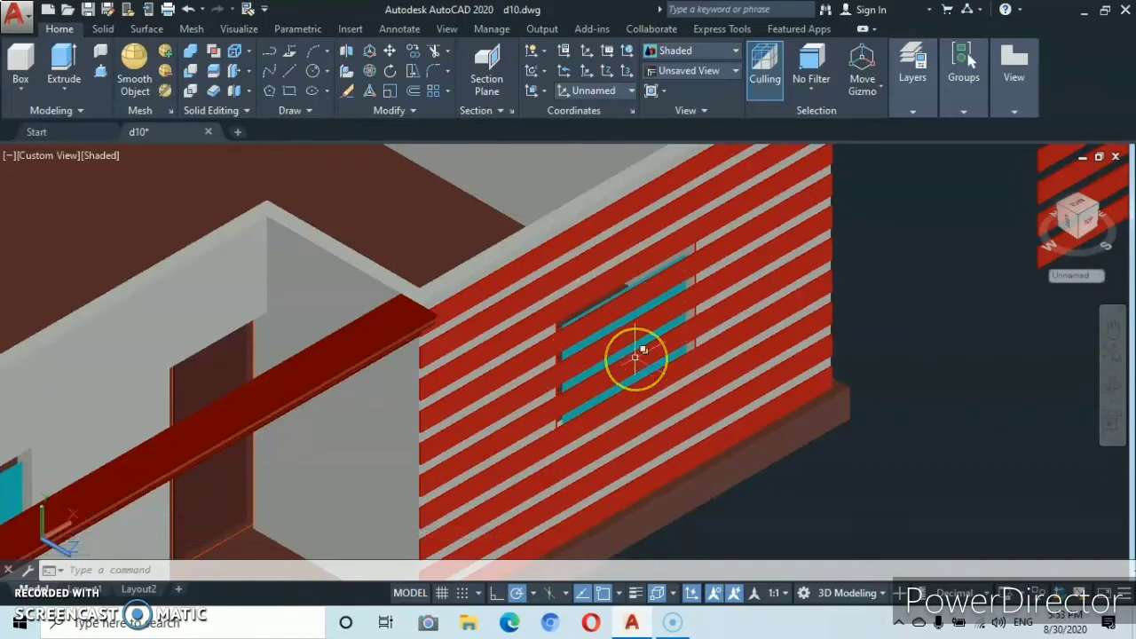
scroll(698, 430, "down", 3)
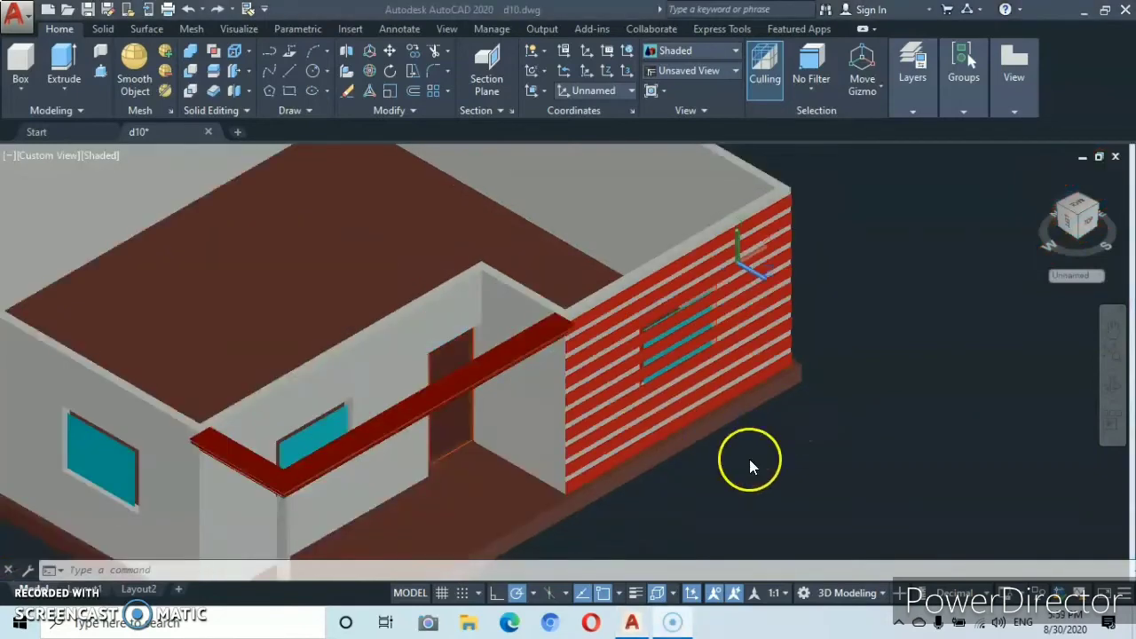
Use Presspull to push the lowest board area crossing the front window inward, well past the wall, to cut it away.
left_click(786, 428)
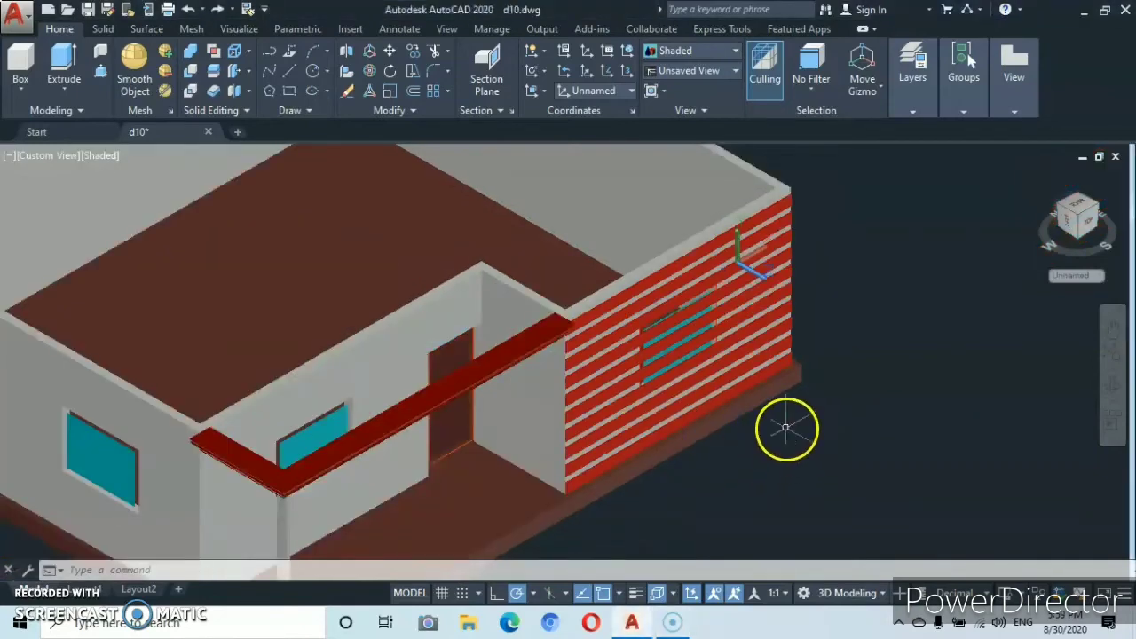
left_click(100, 75)
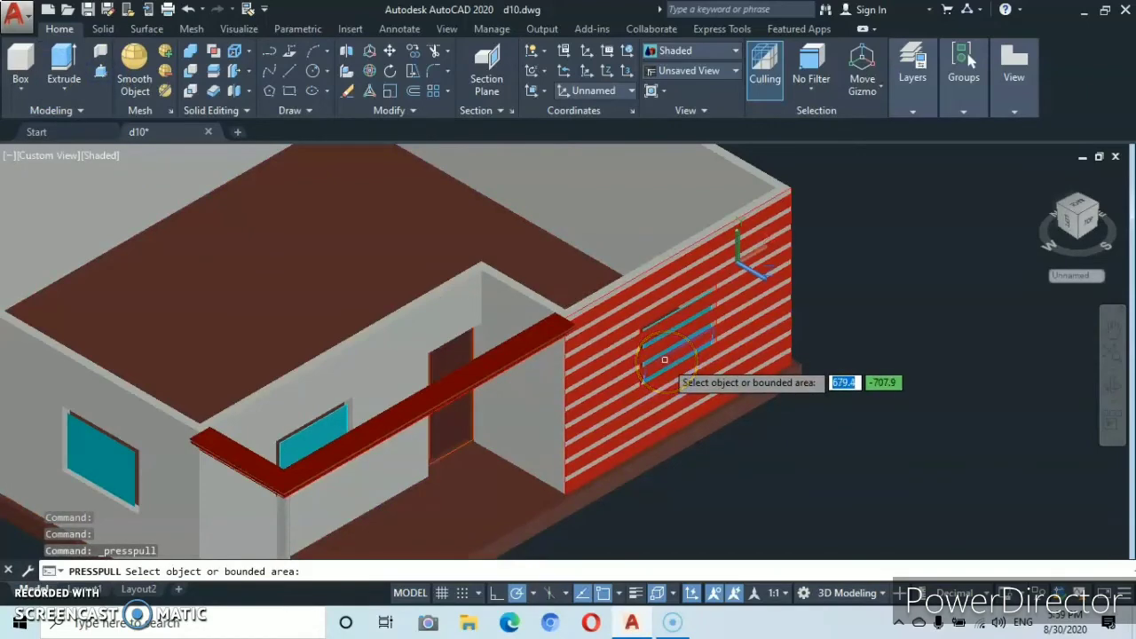
scroll(664, 359, "up", 2)
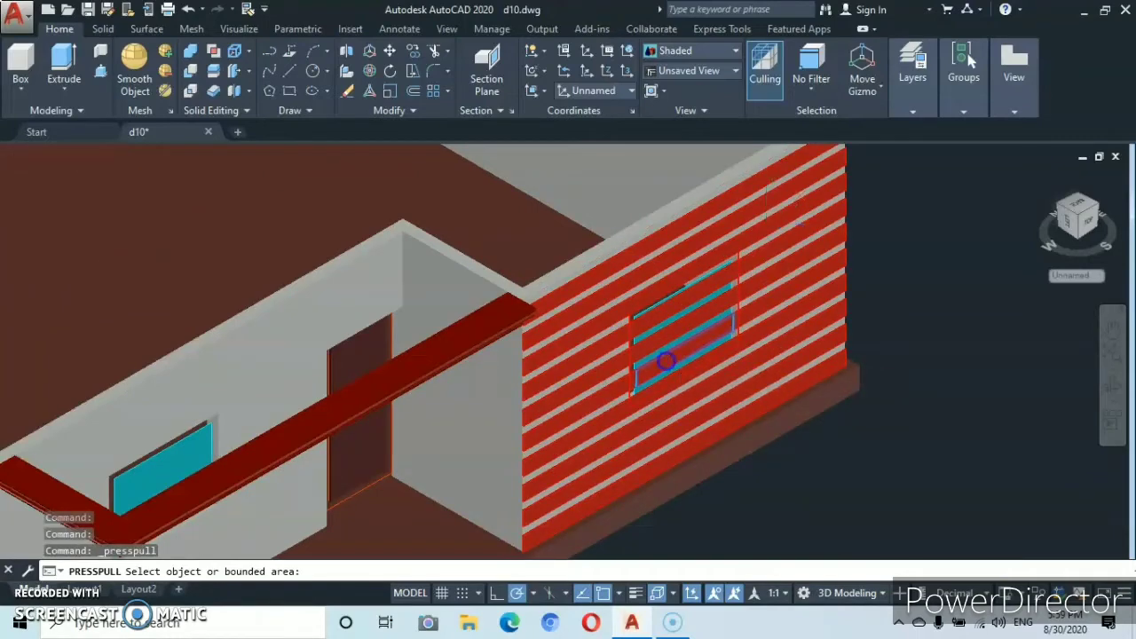
left_click(664, 359)
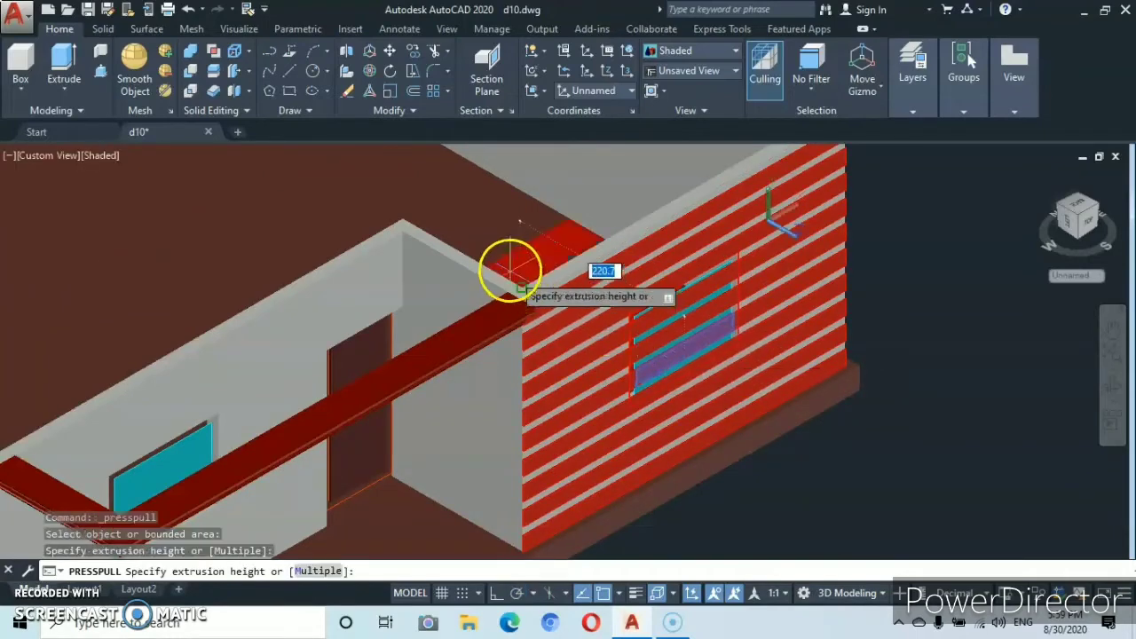
scroll(482, 229, "down", 2)
scroll(483, 233, "up", 2)
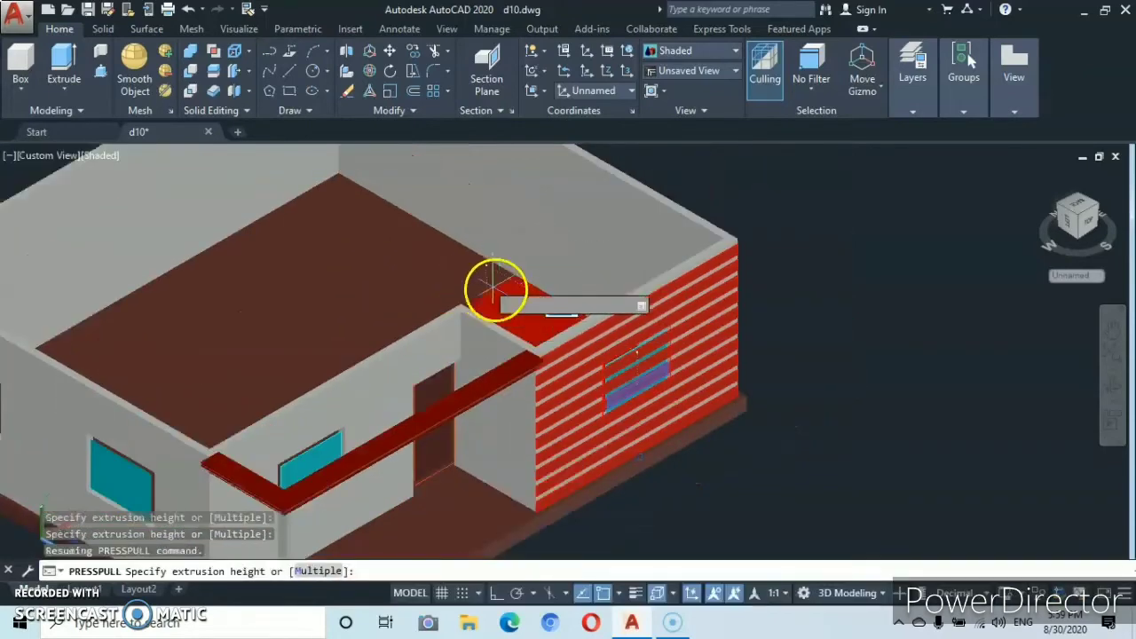
left_click(435, 238)
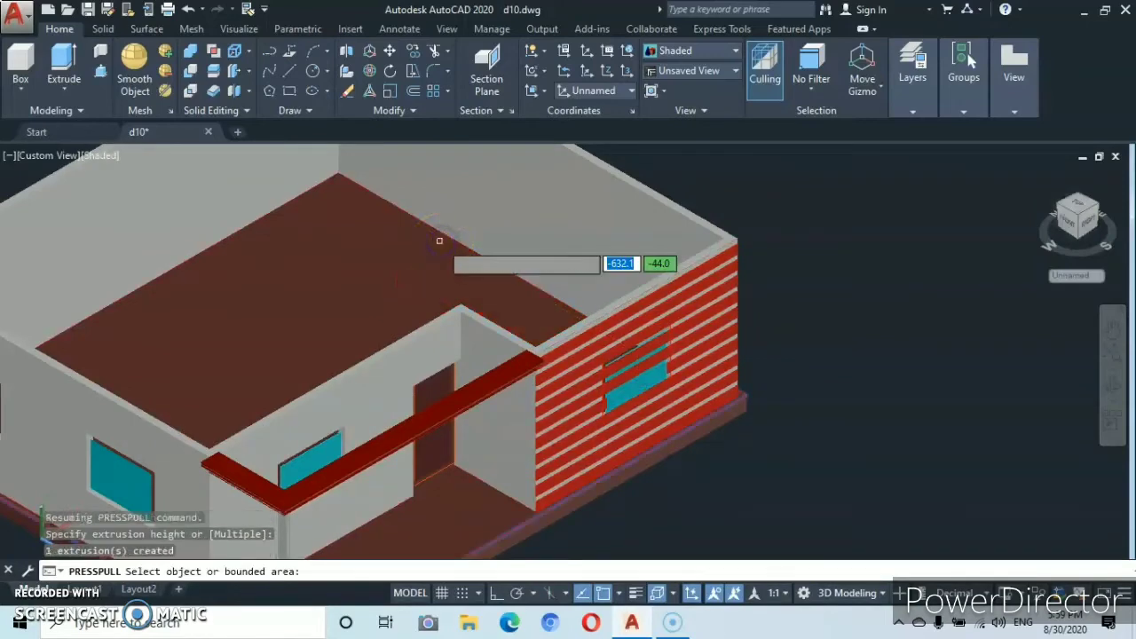
Push the next board area up within the front window's frame inward past the wall with Presspull.
scroll(666, 513, "up", 2)
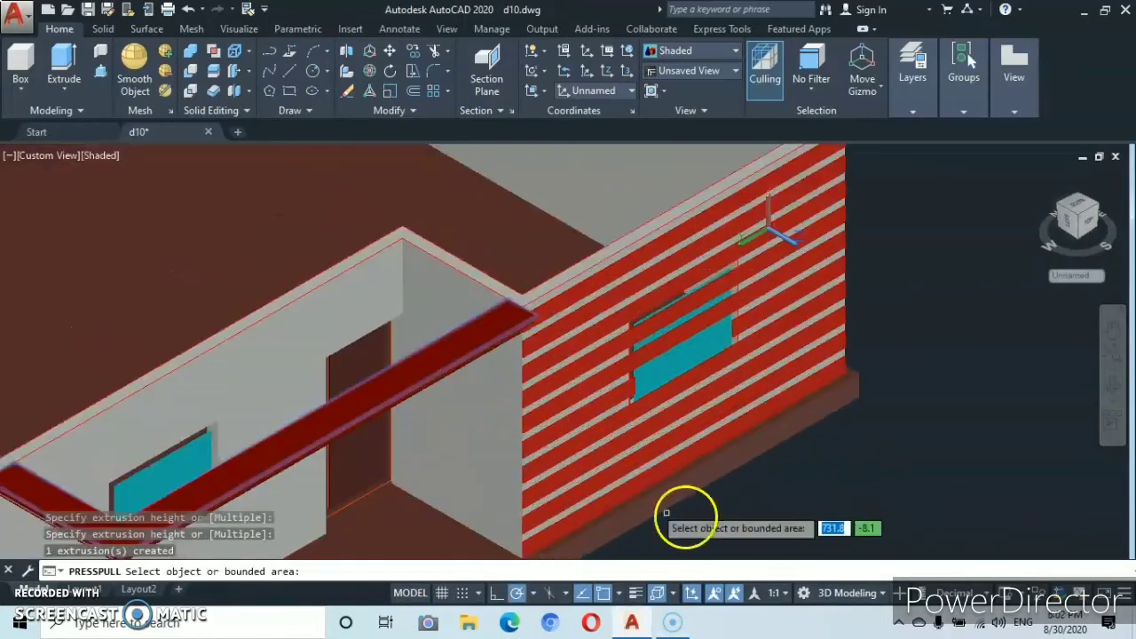
left_click(667, 340)
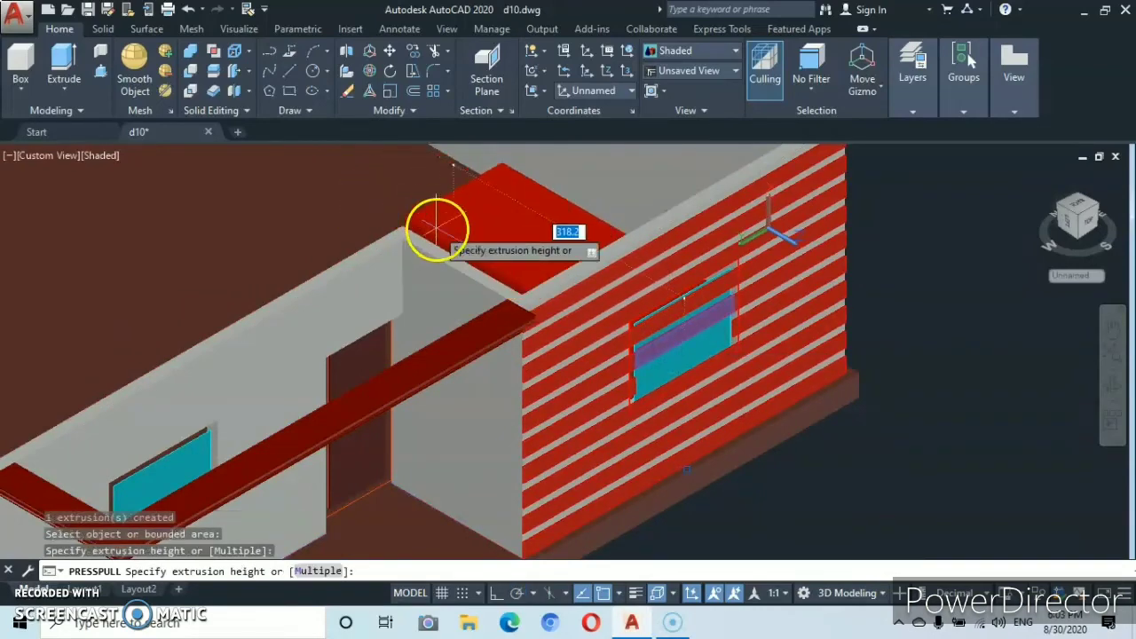
scroll(437, 230, "down", 2)
middle_click_drag(436, 232, 403, 317)
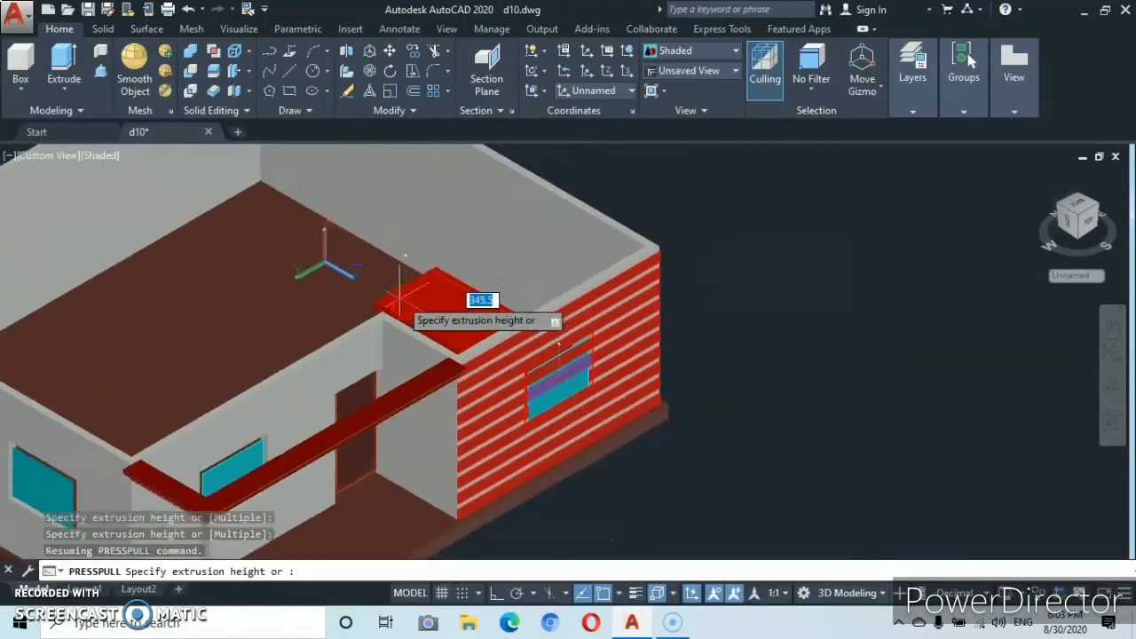
left_click(371, 273)
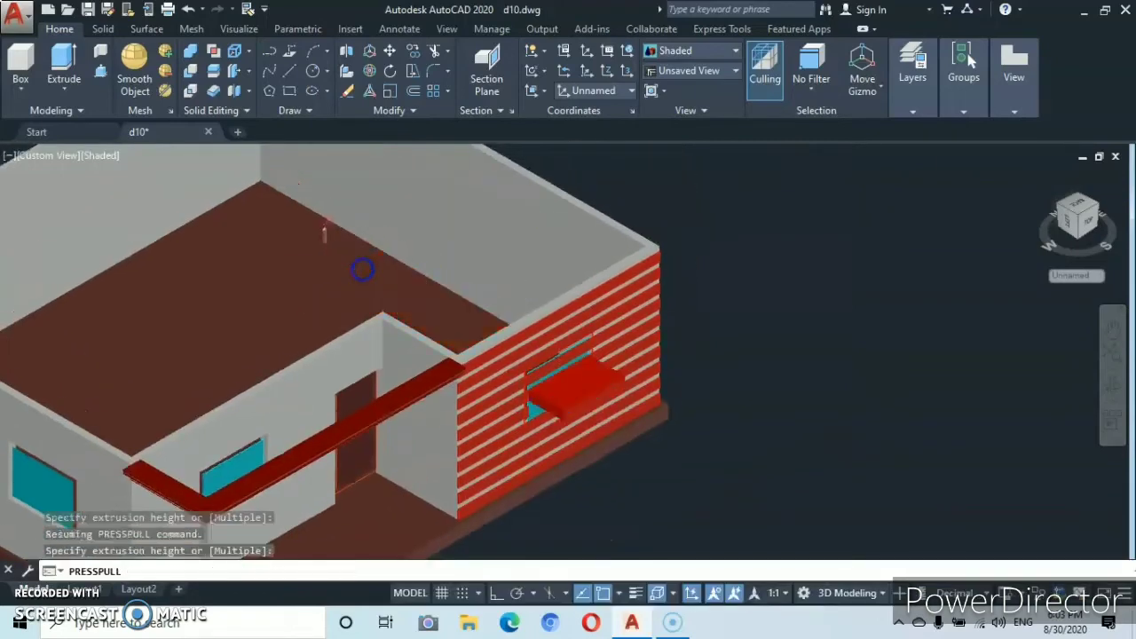
key("ctrl+z")
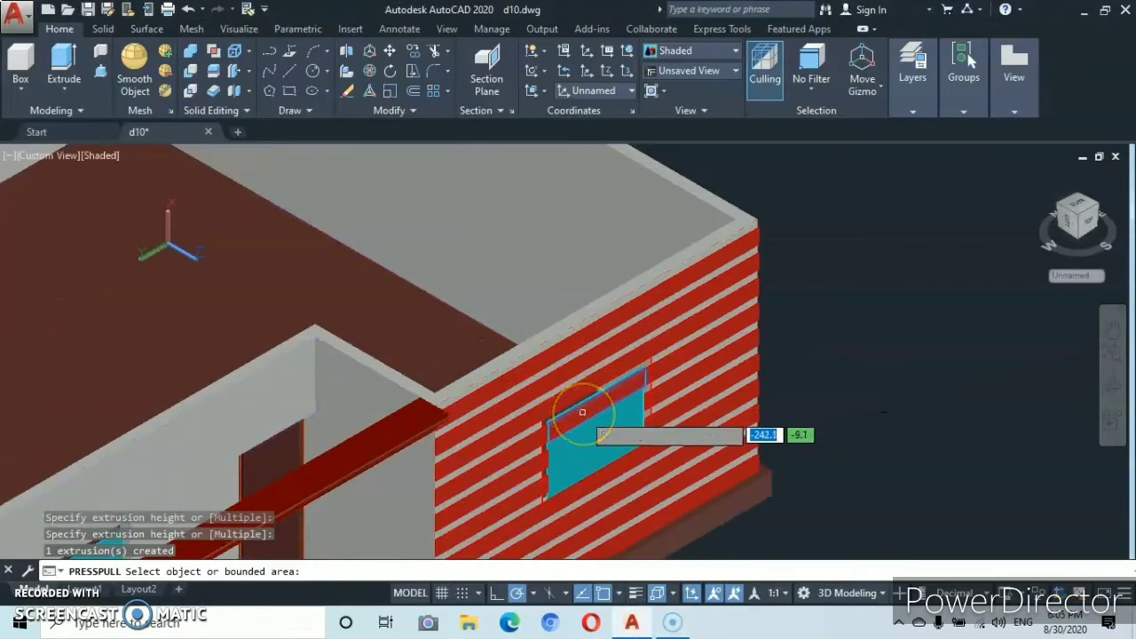
Use Presspull to push the top board area within the front window and the strip below its glass inward past the wall.
left_click(582, 412)
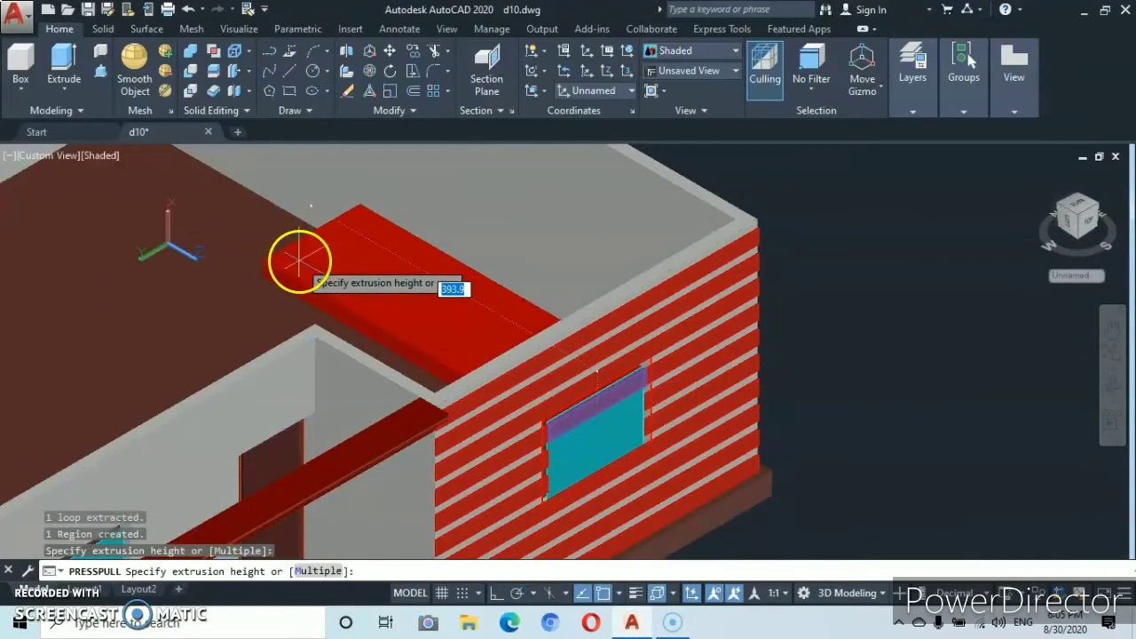
type("3")
key("Return")
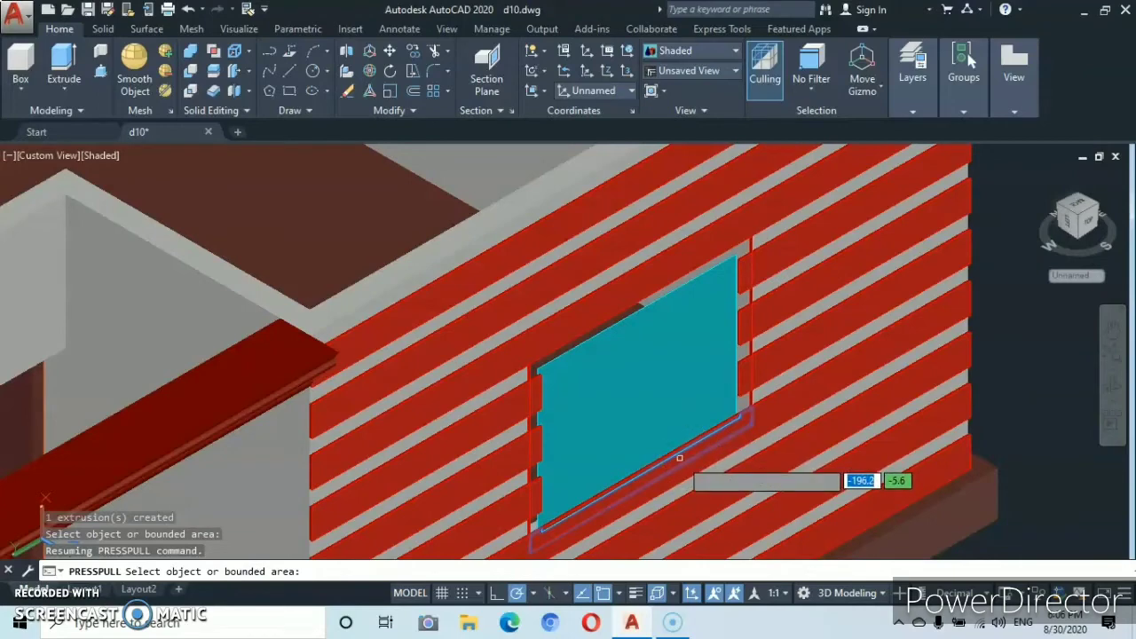
left_click(679, 459)
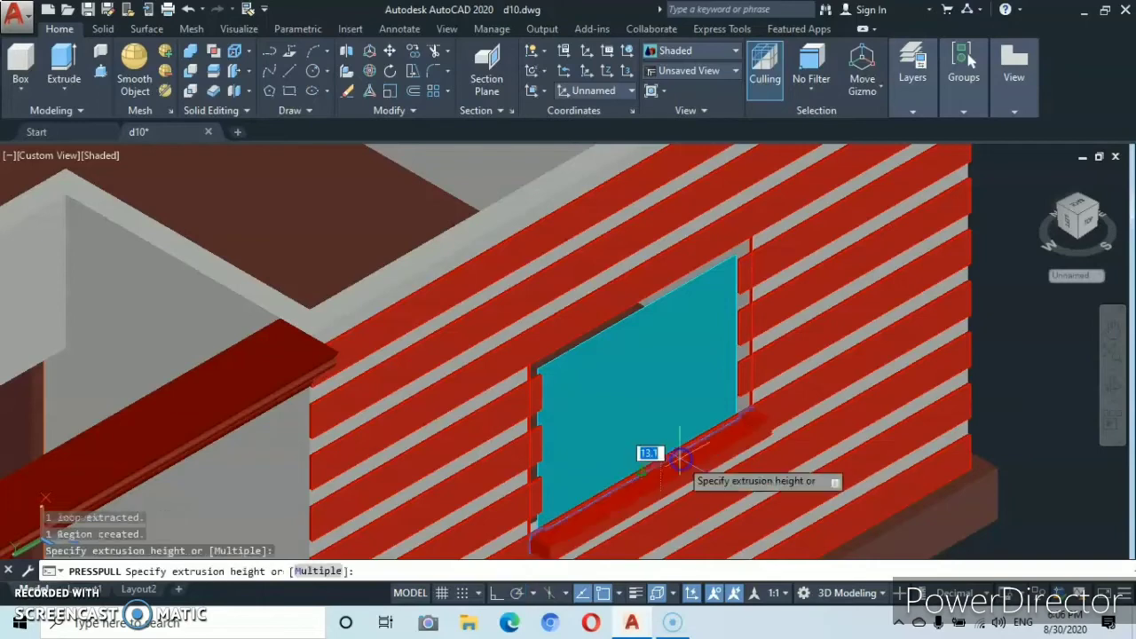
scroll(530, 298, "down", 5)
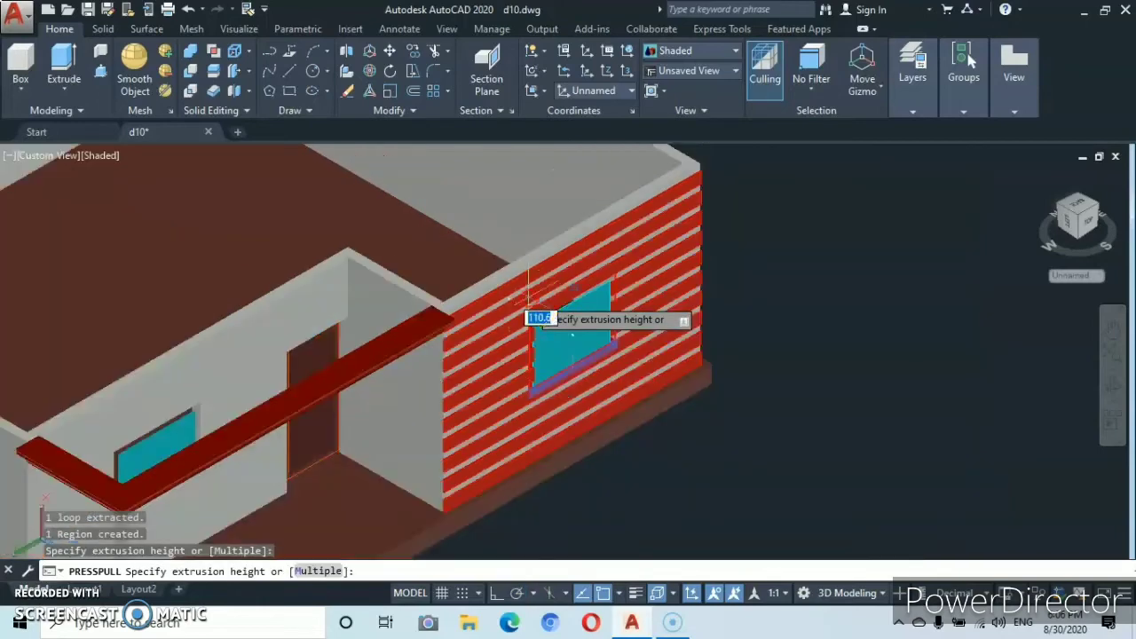
middle_click_drag(531, 299, 590, 402)
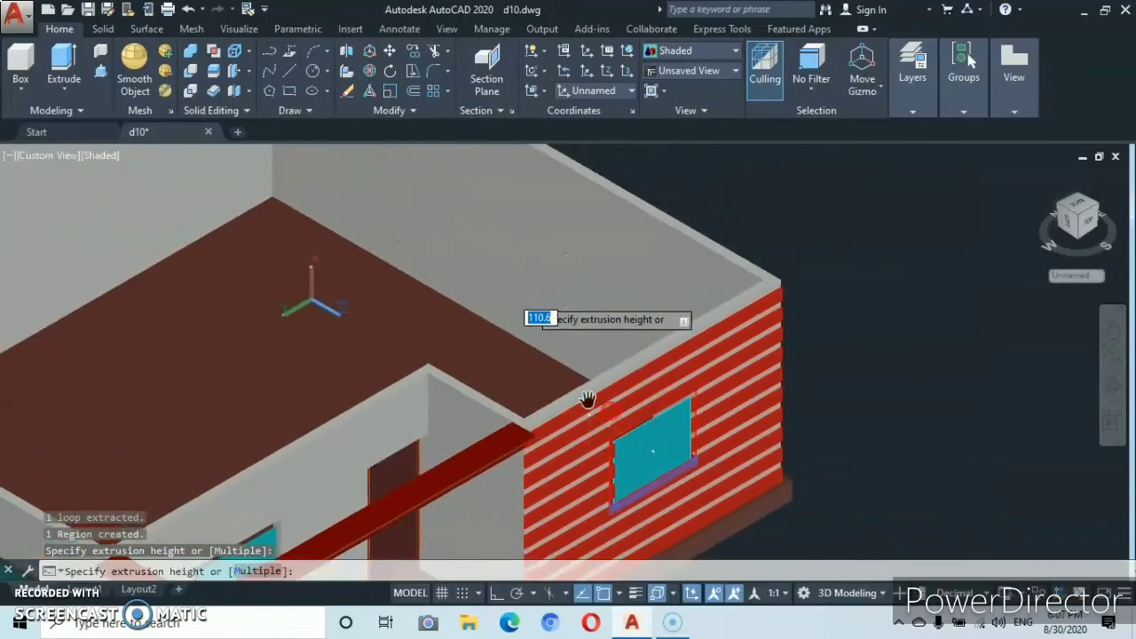
left_click(443, 290)
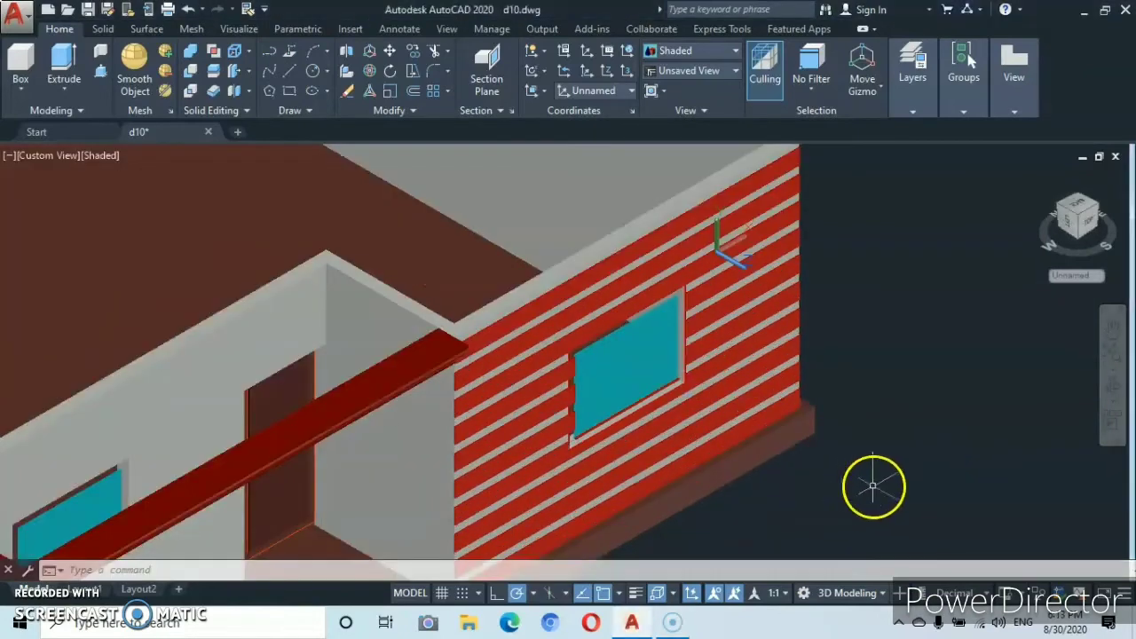
Thaw the wmp, w.s and w.f layers so the window frames and door trim show in the model.
mouse_move(971, 89)
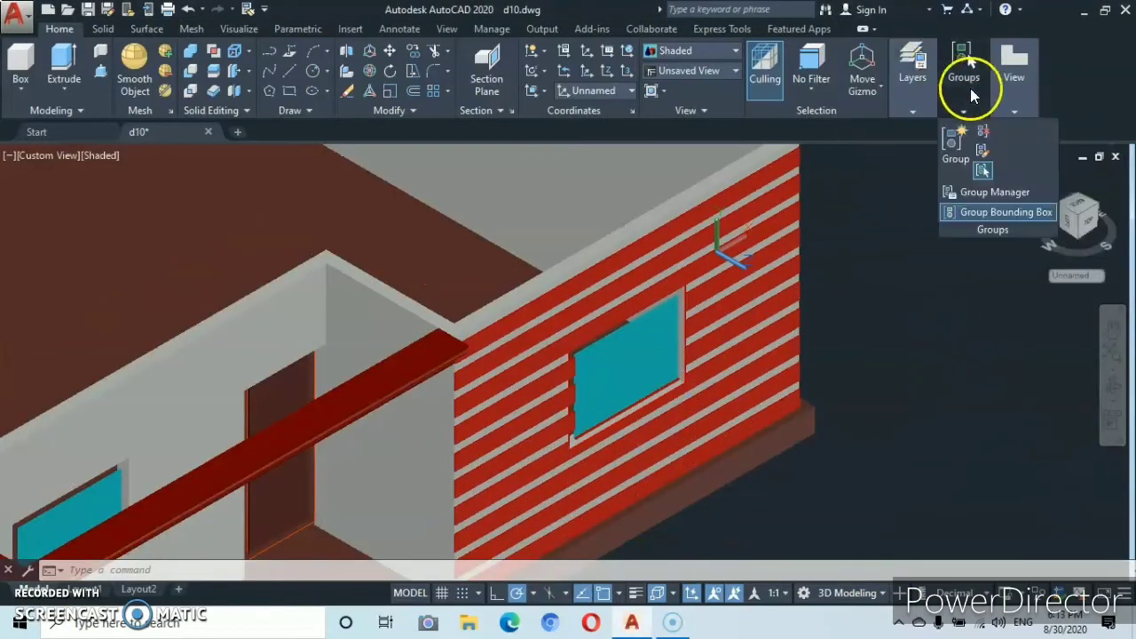
mouse_move(914, 113)
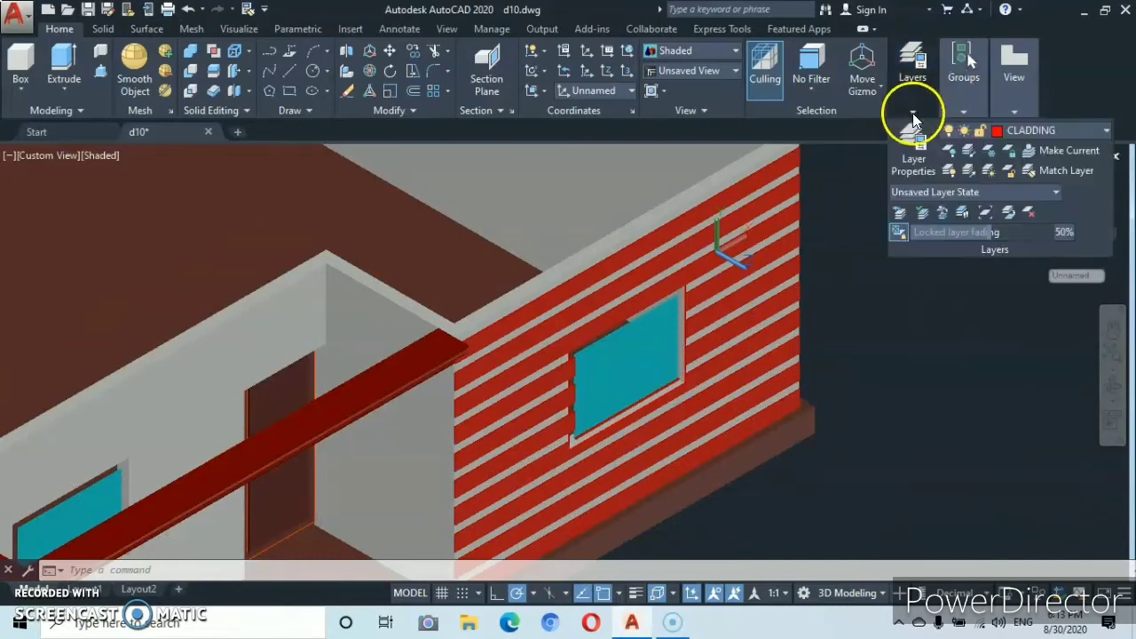
left_click(1106, 131)
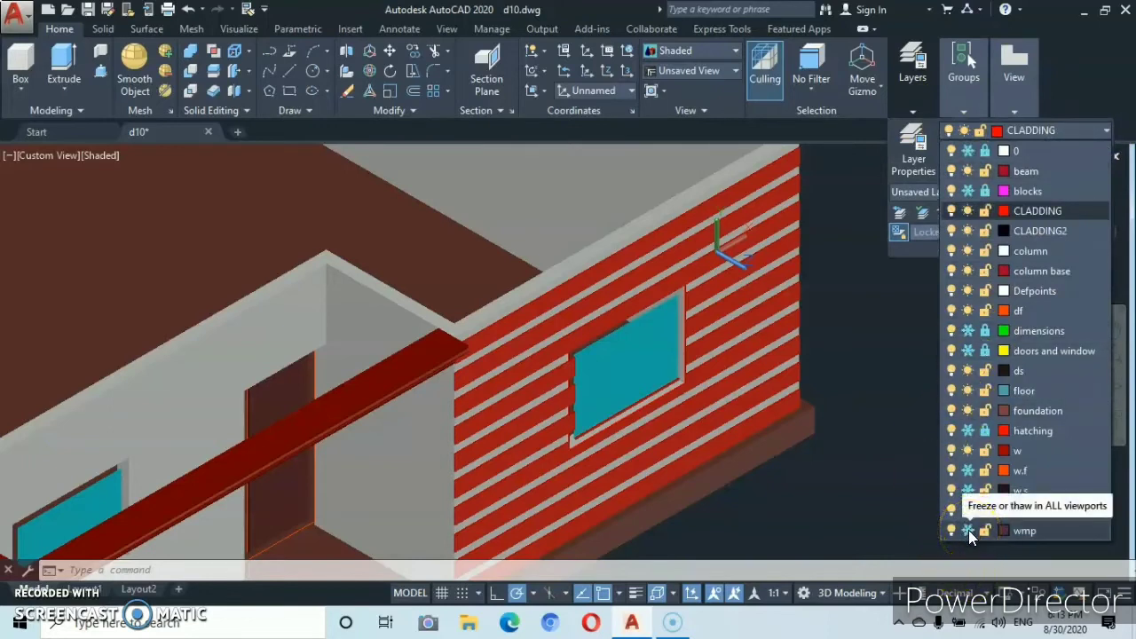
left_click(969, 530)
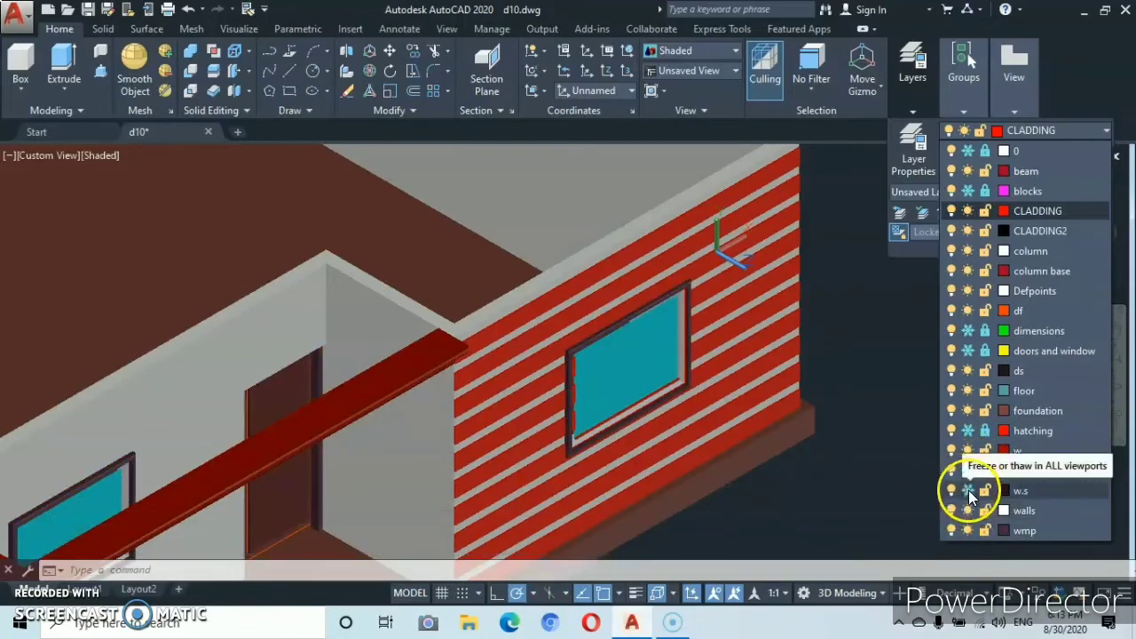
left_click(968, 491)
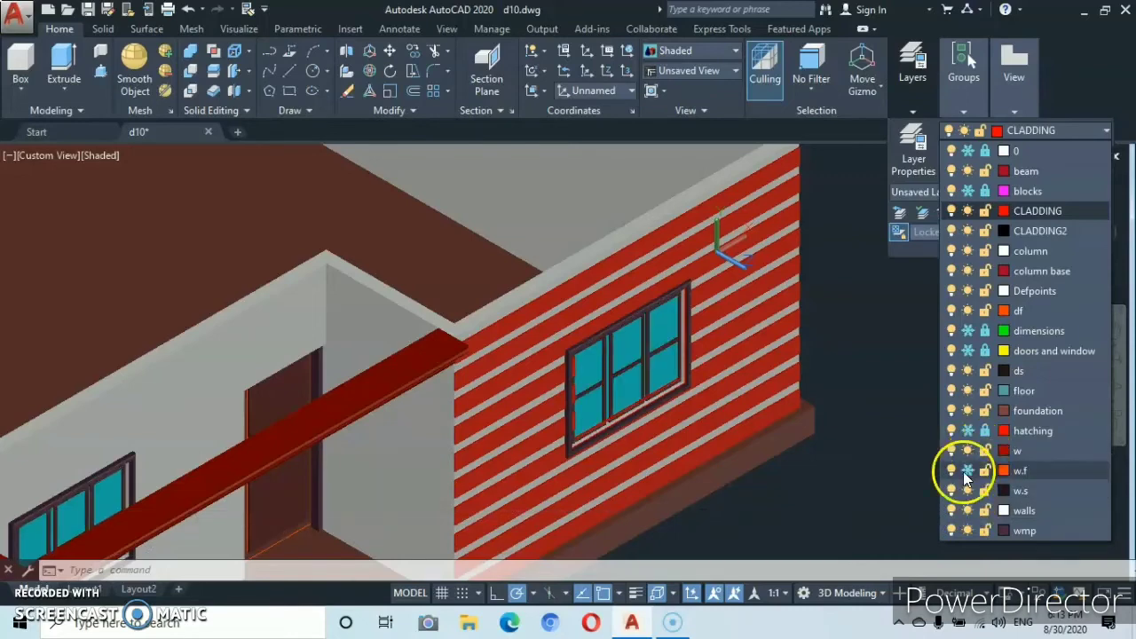
left_click(969, 471)
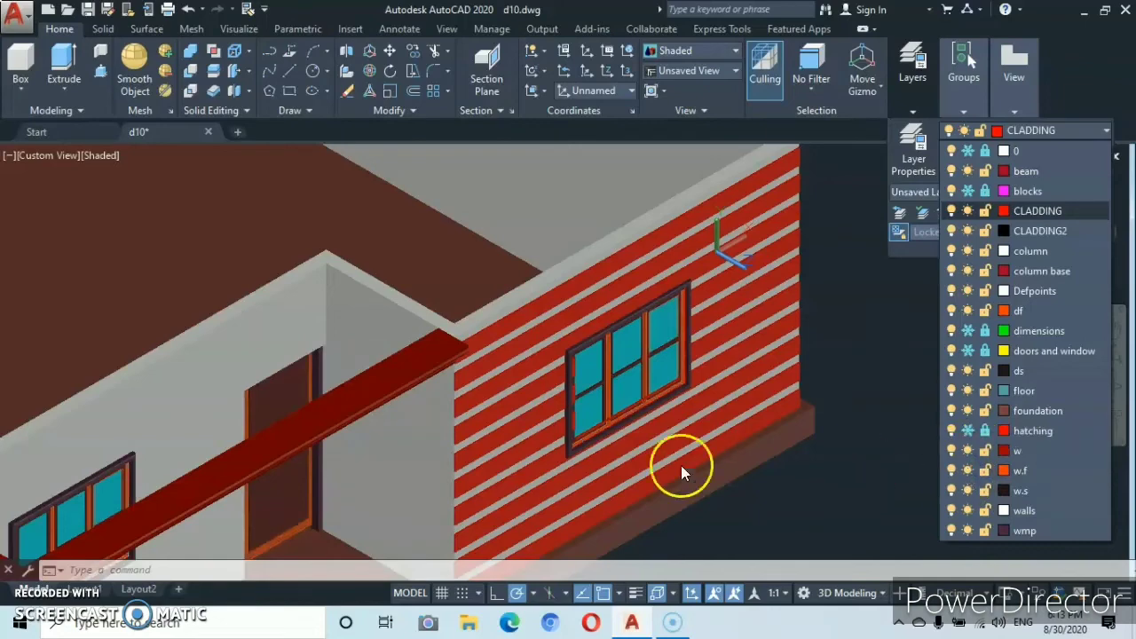
left_click(783, 491)
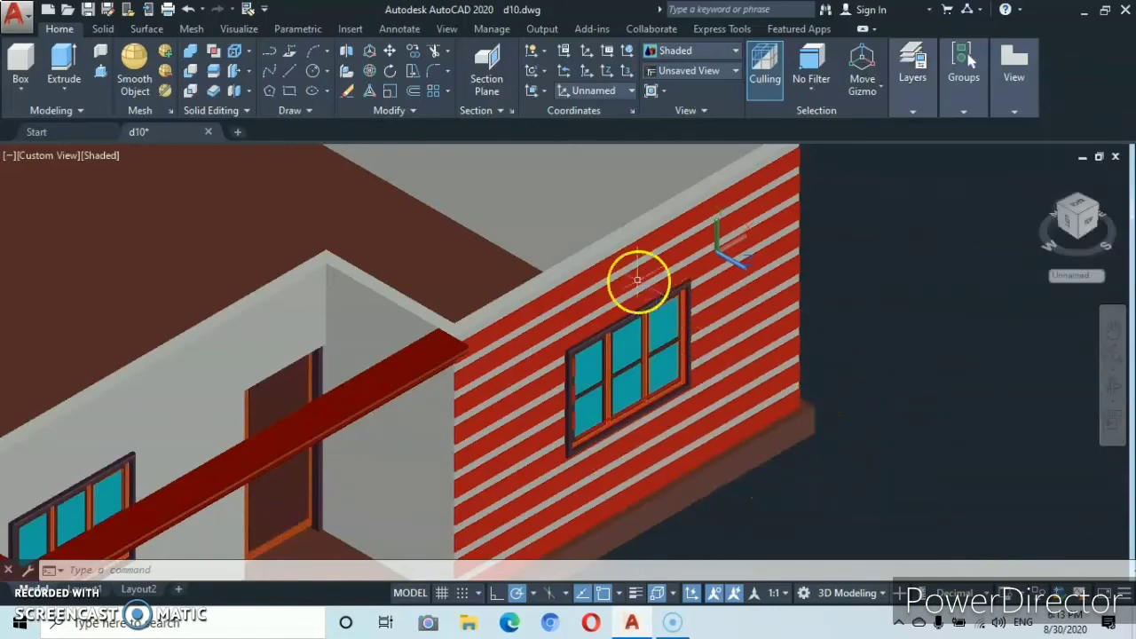
Examine the front window's frame against the cladding, then the side windows, porch, column base and whole house.
scroll(683, 302, "up", 5)
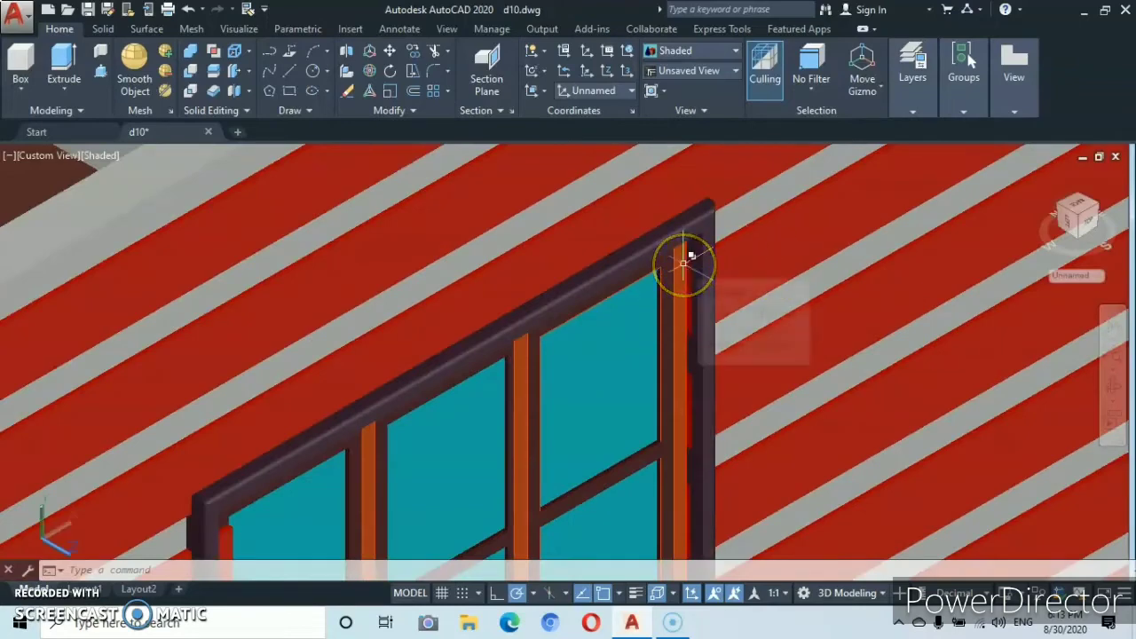
scroll(684, 260, "down", 6)
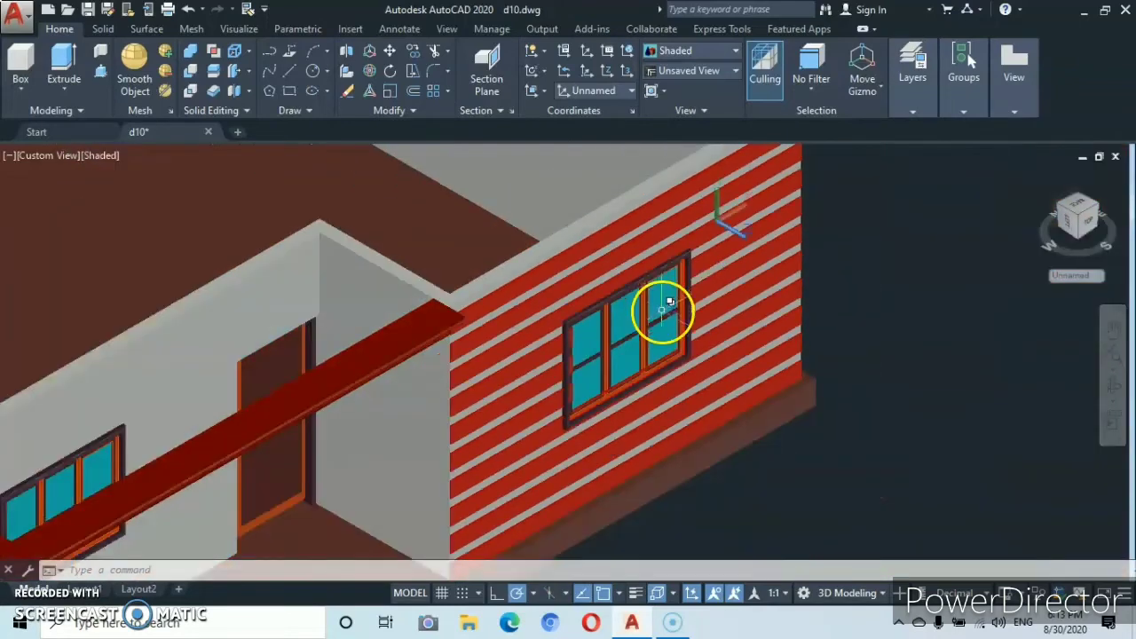
middle_click_drag(665, 310, 786, 263)
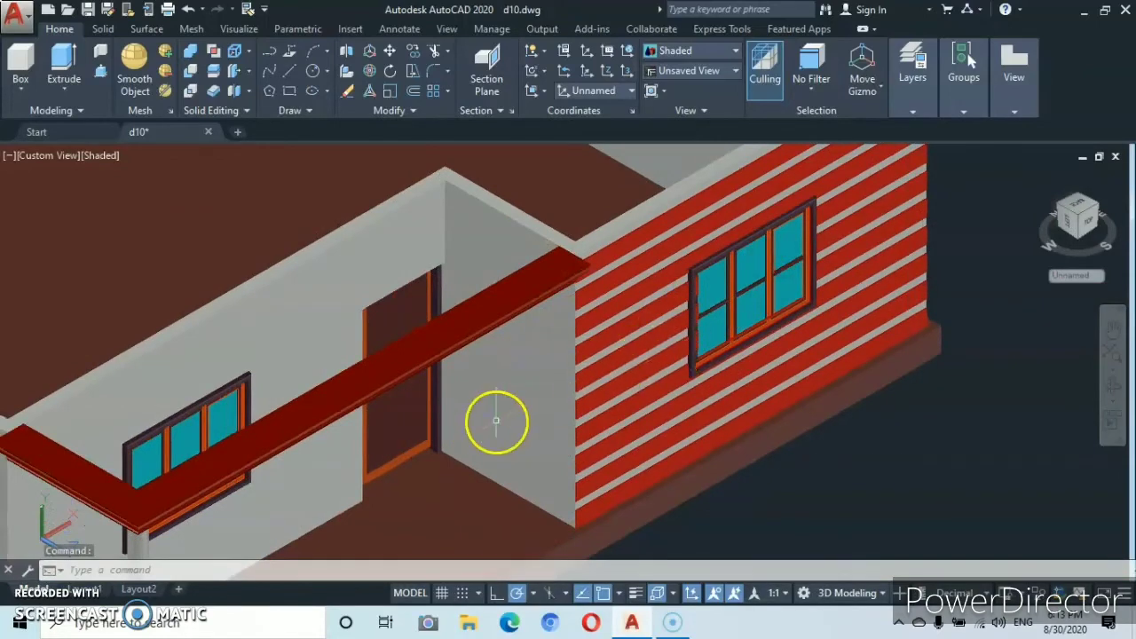
middle_click_drag(497, 424, 779, 365)
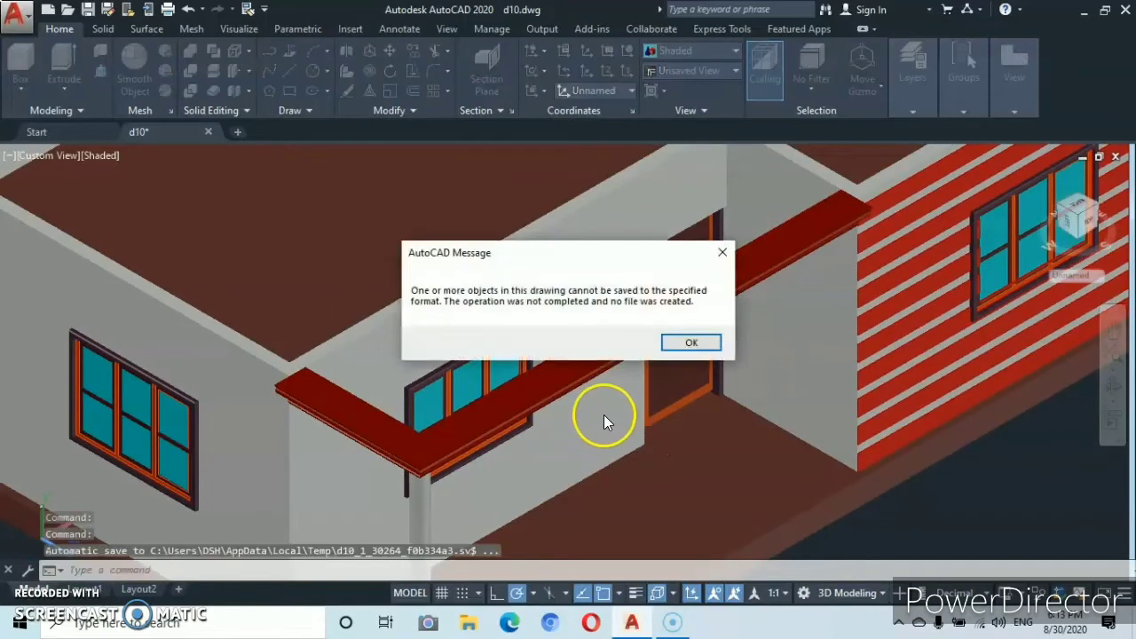
left_click(691, 343)
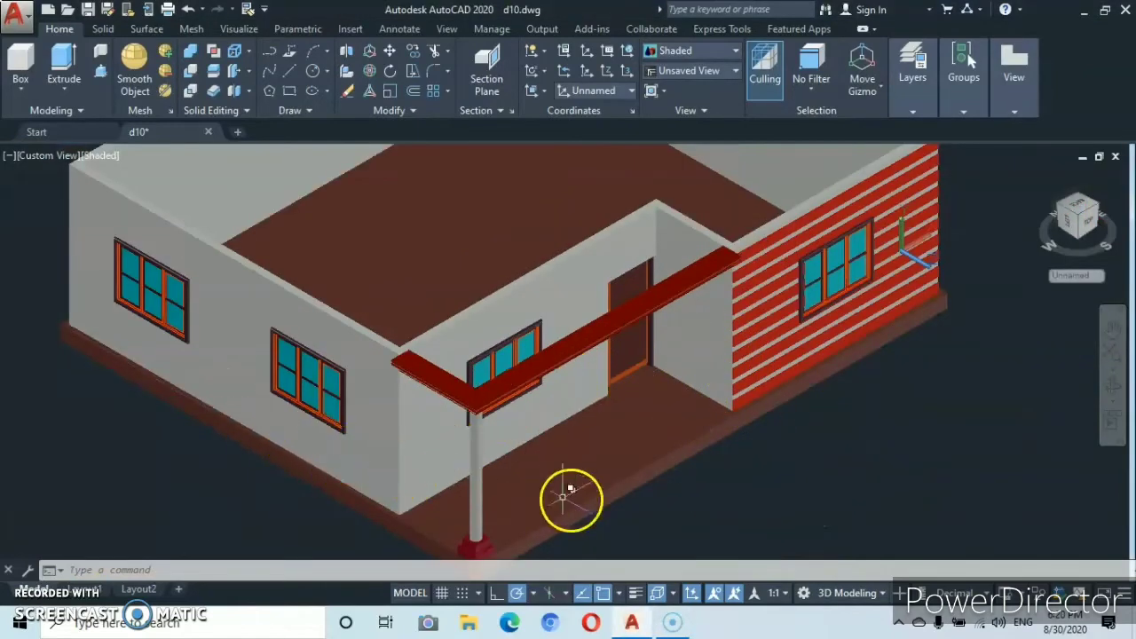
middle_click_drag(589, 510, 591, 447)
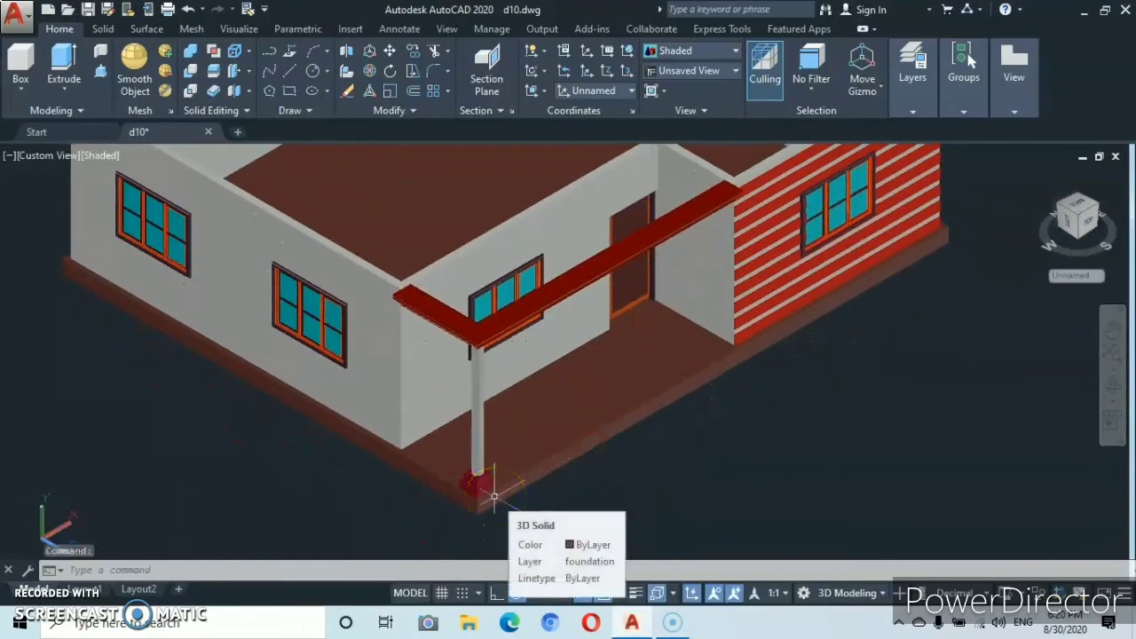
scroll(555, 462, "up", 3)
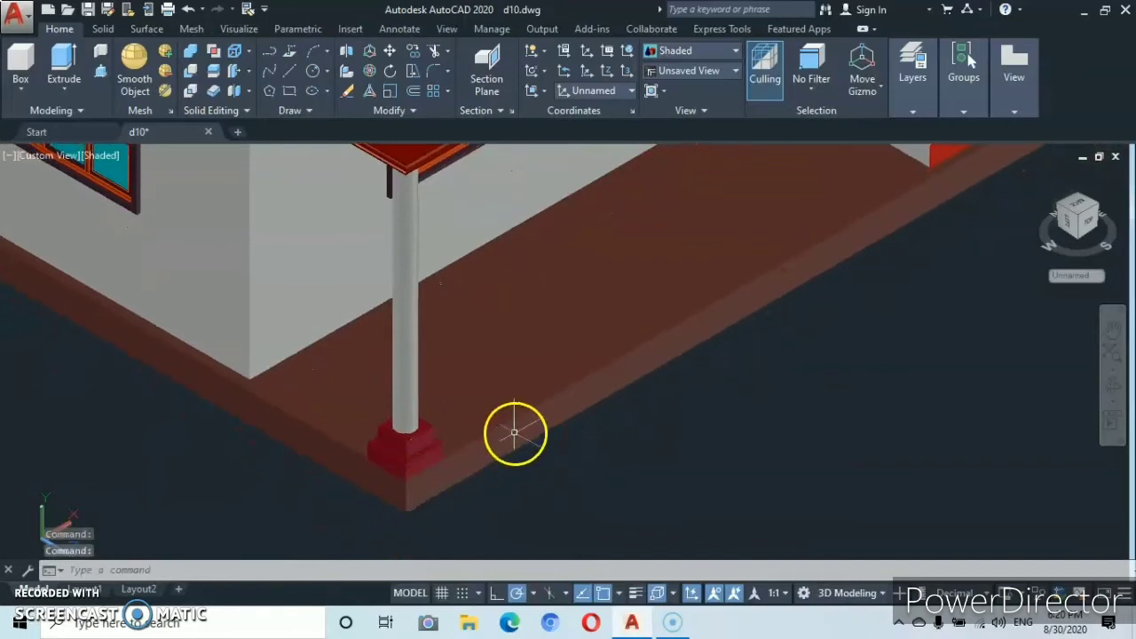
middle_click_drag(588, 375, 470, 452)
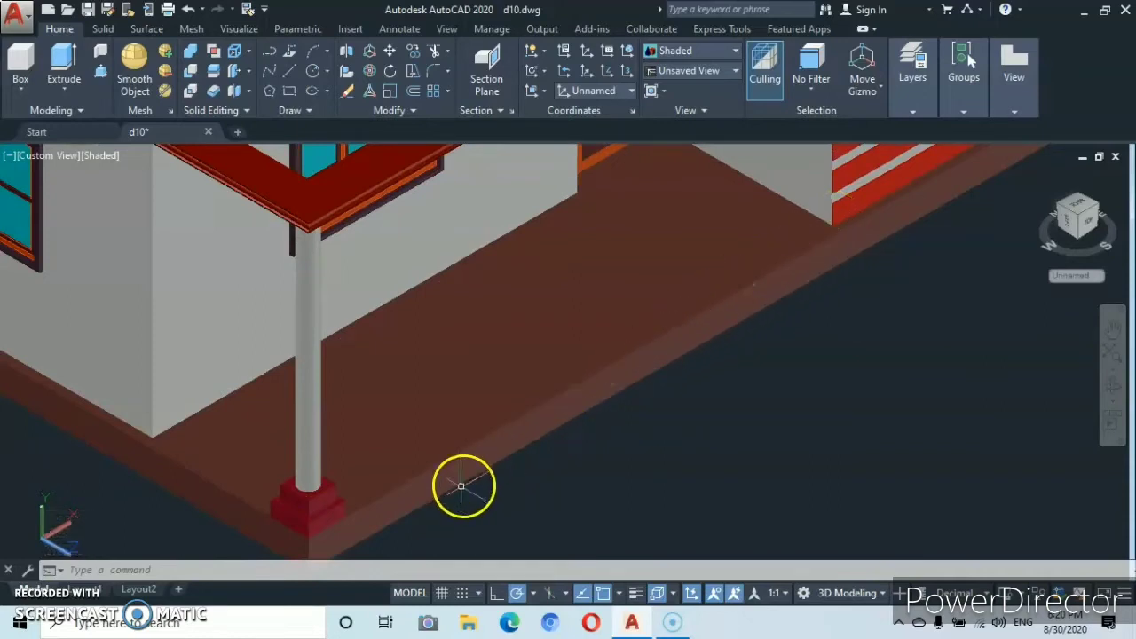
scroll(463, 502, "down", 5)
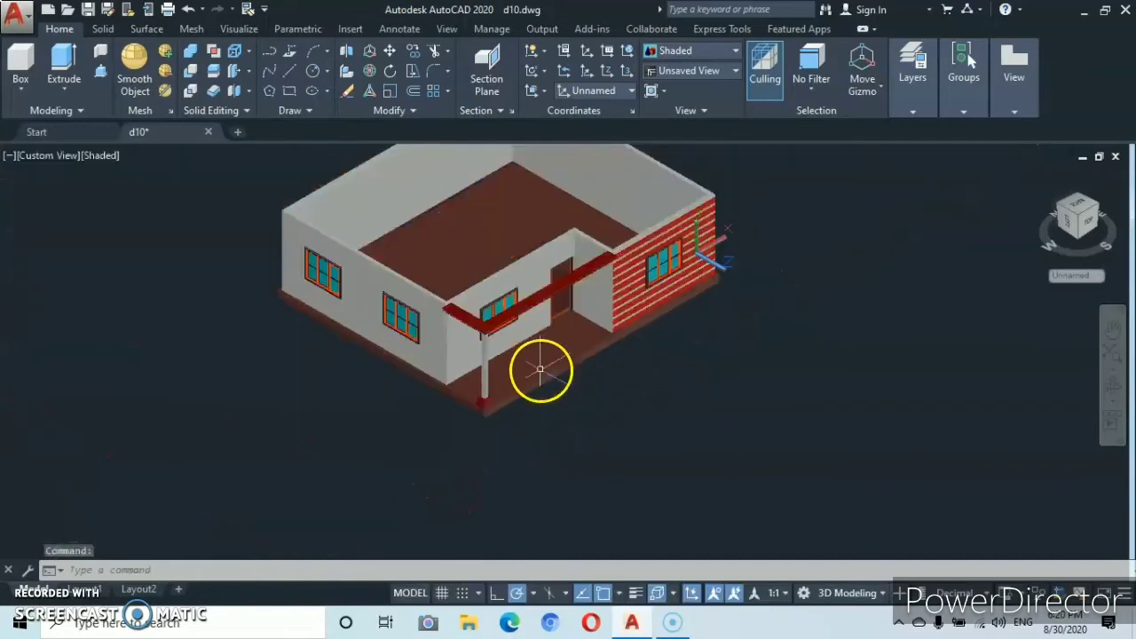
scroll(540, 369, "down", 3)
scroll(575, 330, "up", 5)
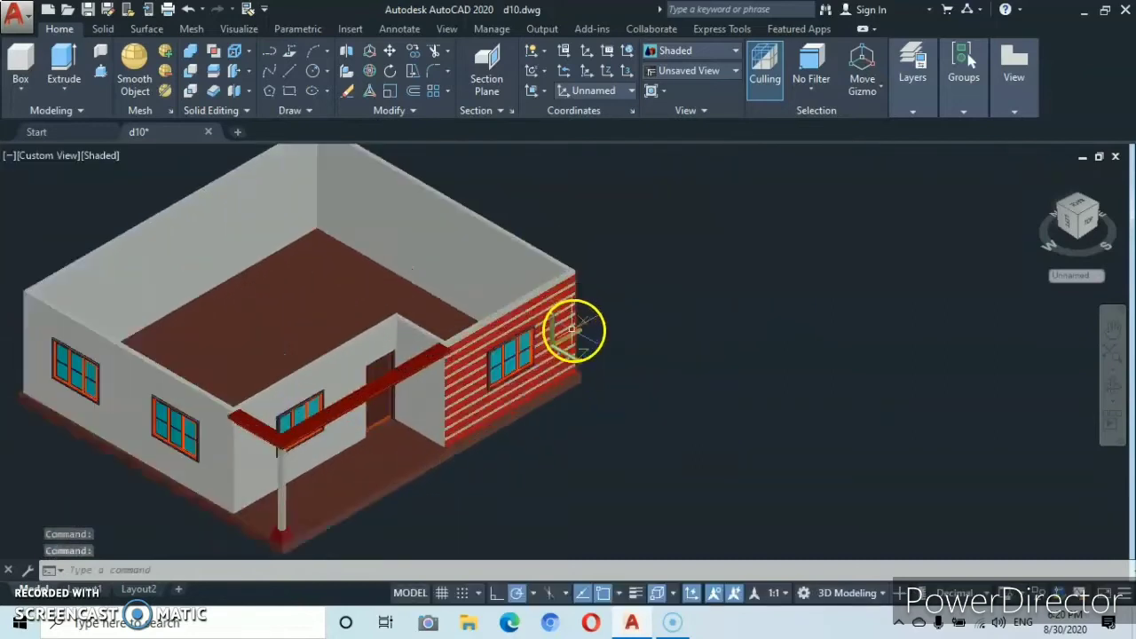
scroll(551, 352, "up", 3)
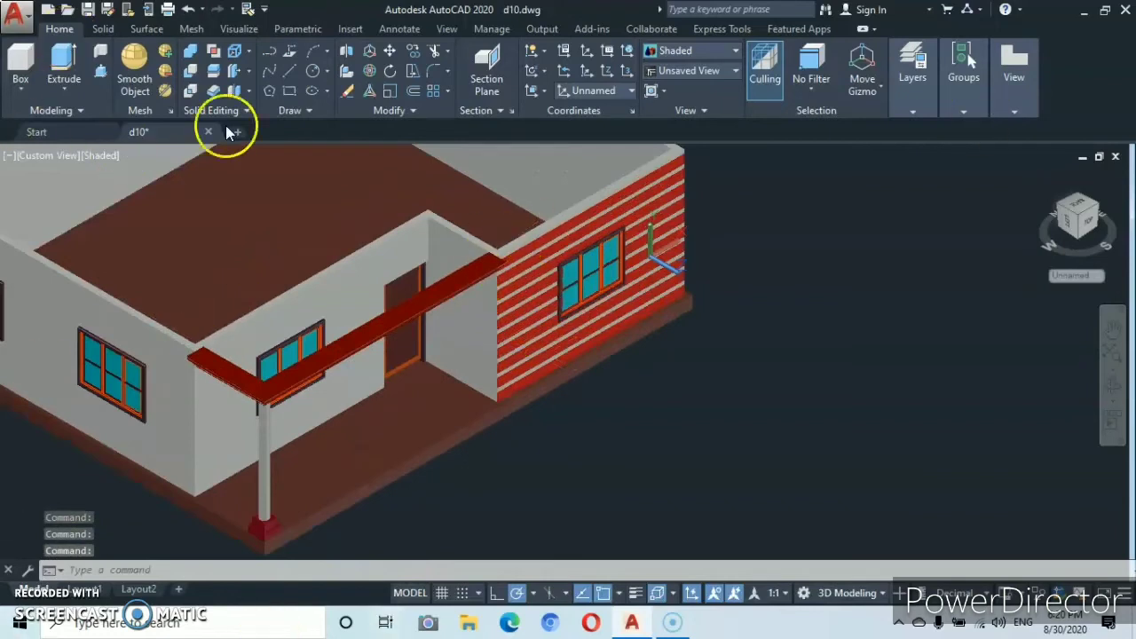
Align the UCS to the outer face of the uncladded side wall beside the porch, accepting the default axis directions.
left_click(544, 92)
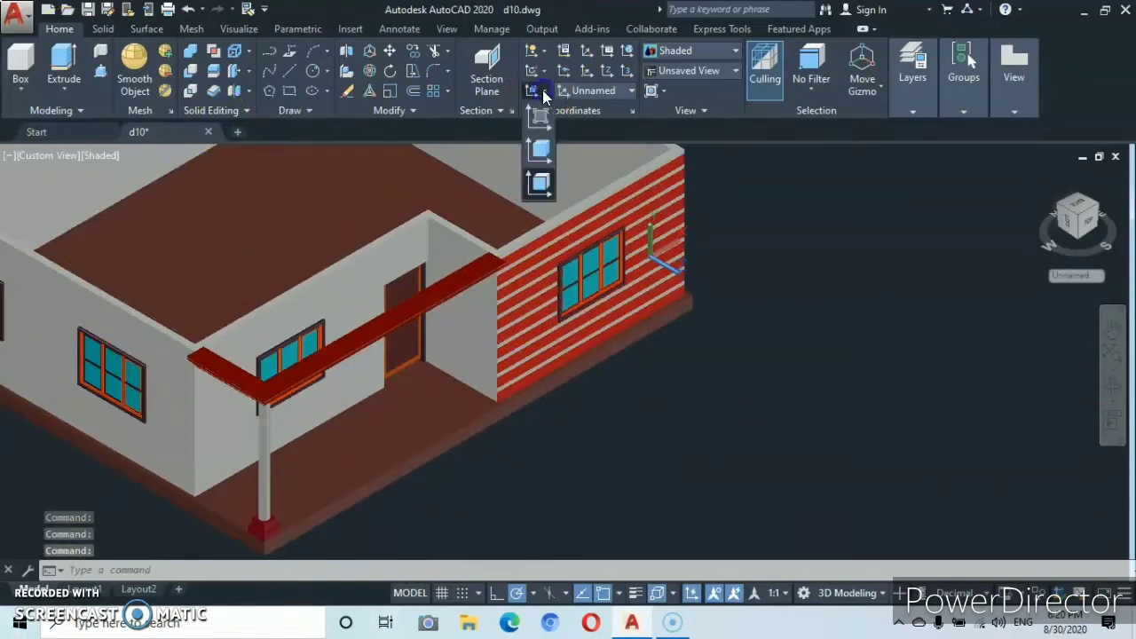
left_click(539, 186)
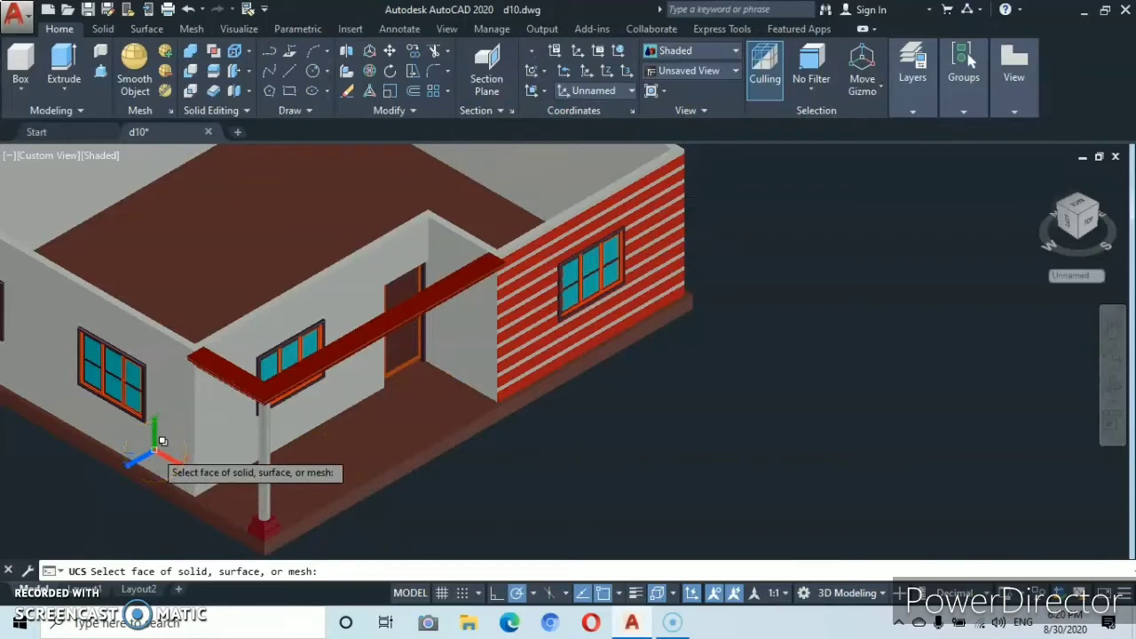
left_click(156, 448)
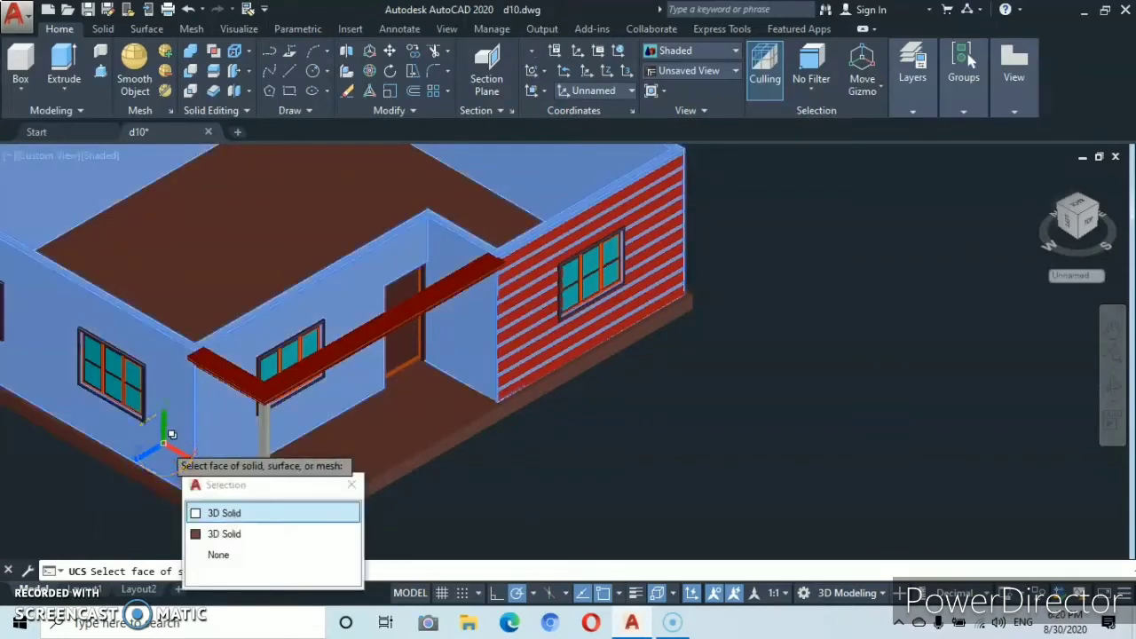
key("Return")
key("Return")
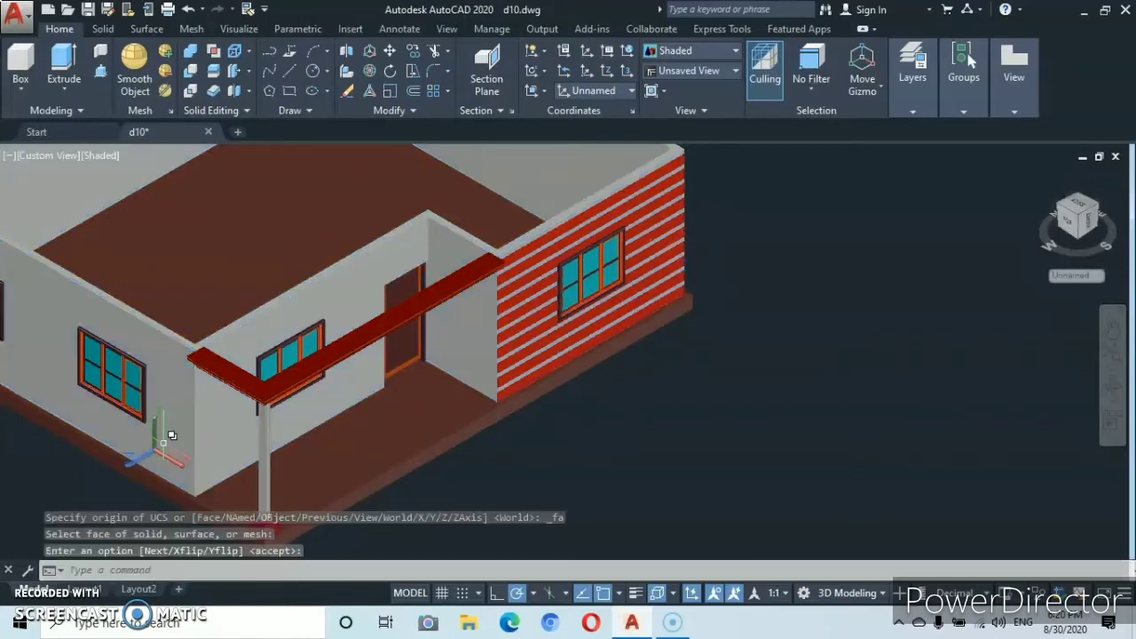
middle_click_drag(272, 470, 291, 404)
key("Escape")
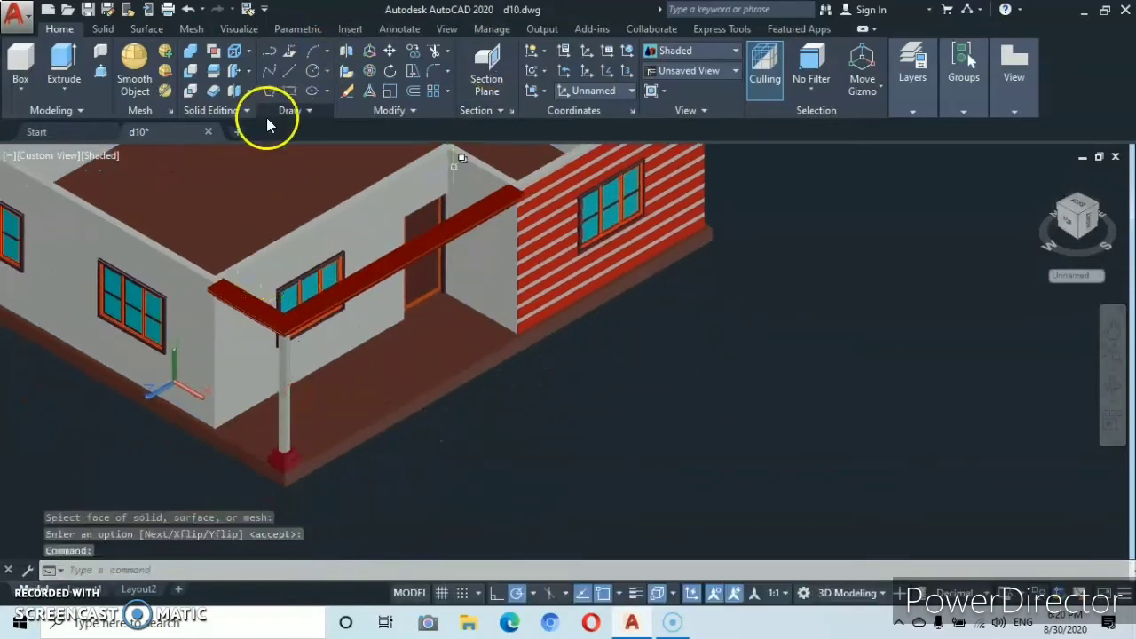
Start a polyline stair profile in front of the porch: 30 up, 30 horizontally away from the porch, and 15 down.
left_click(269, 51)
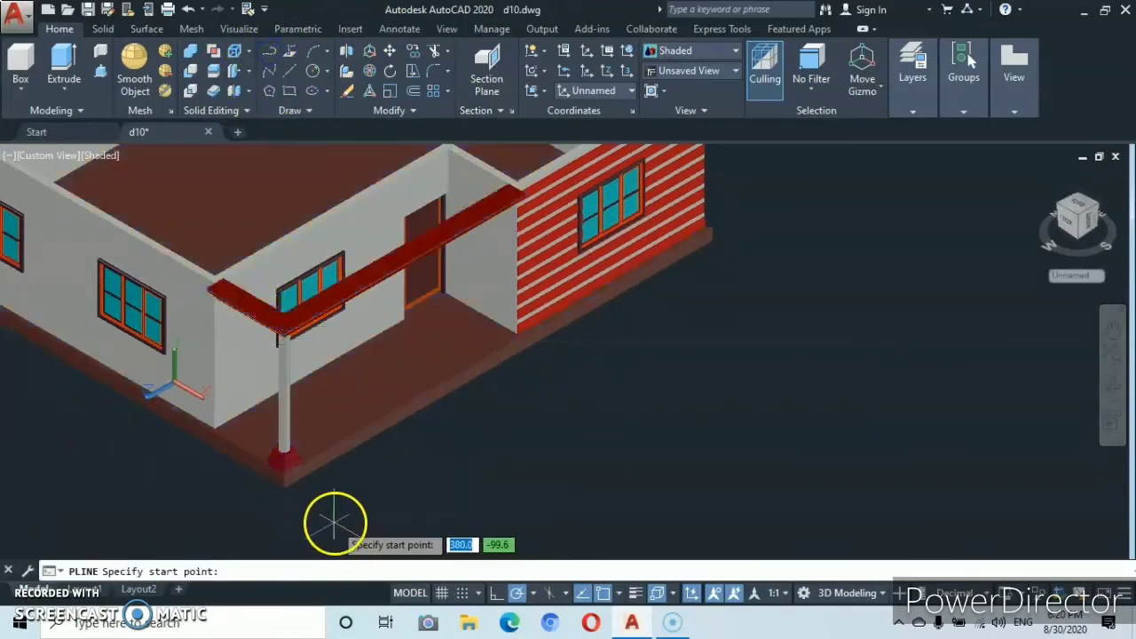
middle_click_drag(333, 528, 318, 462)
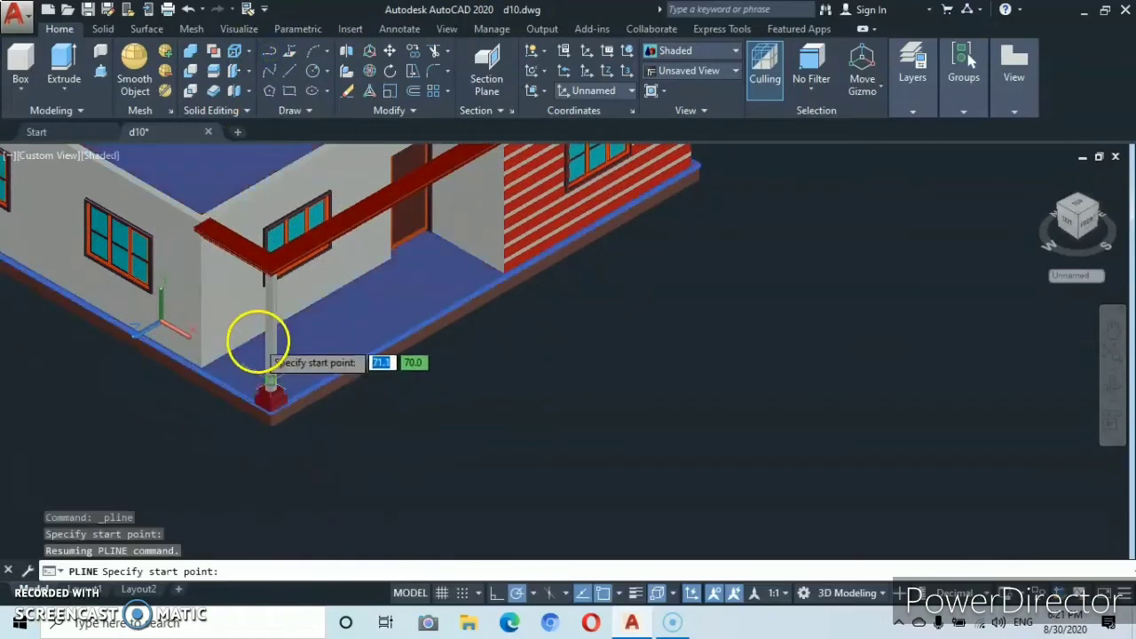
left_click(344, 518)
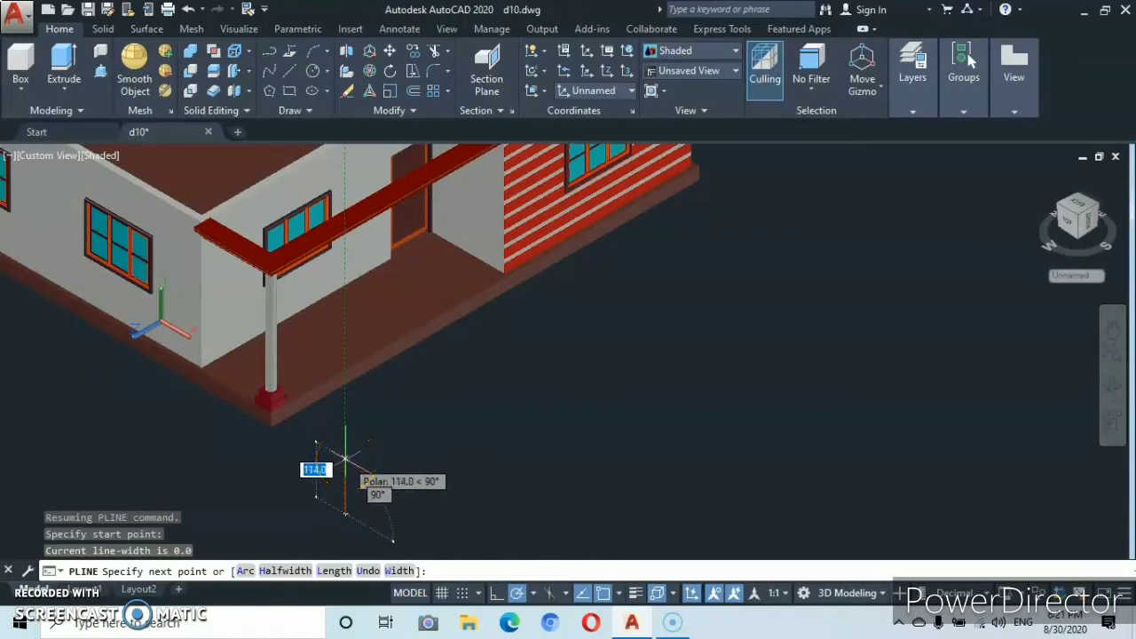
type("3")
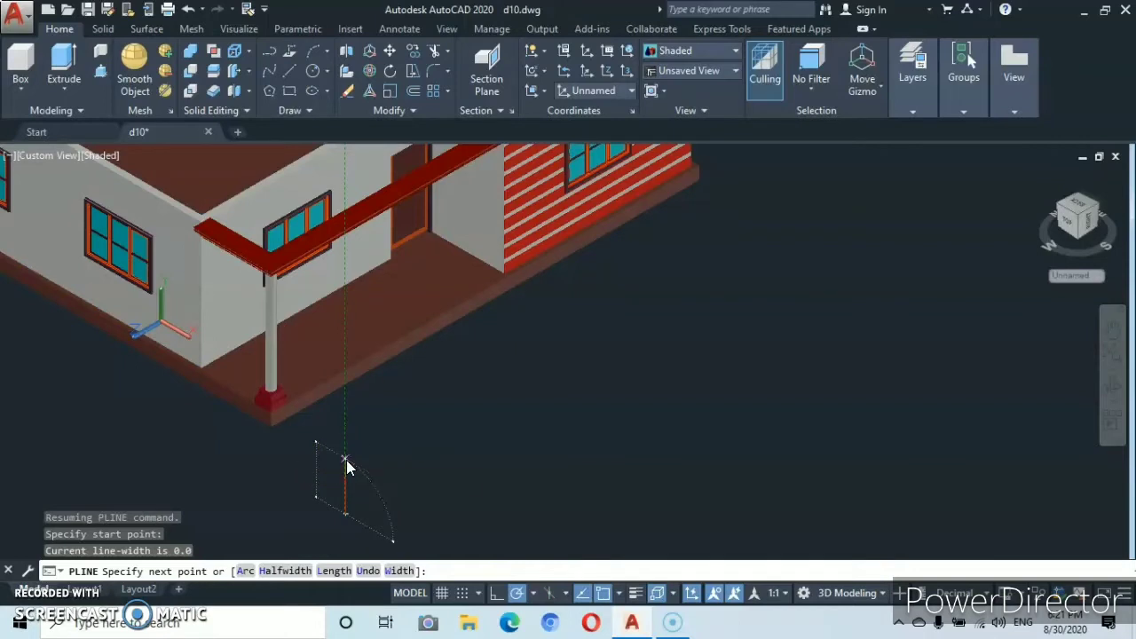
key("Return")
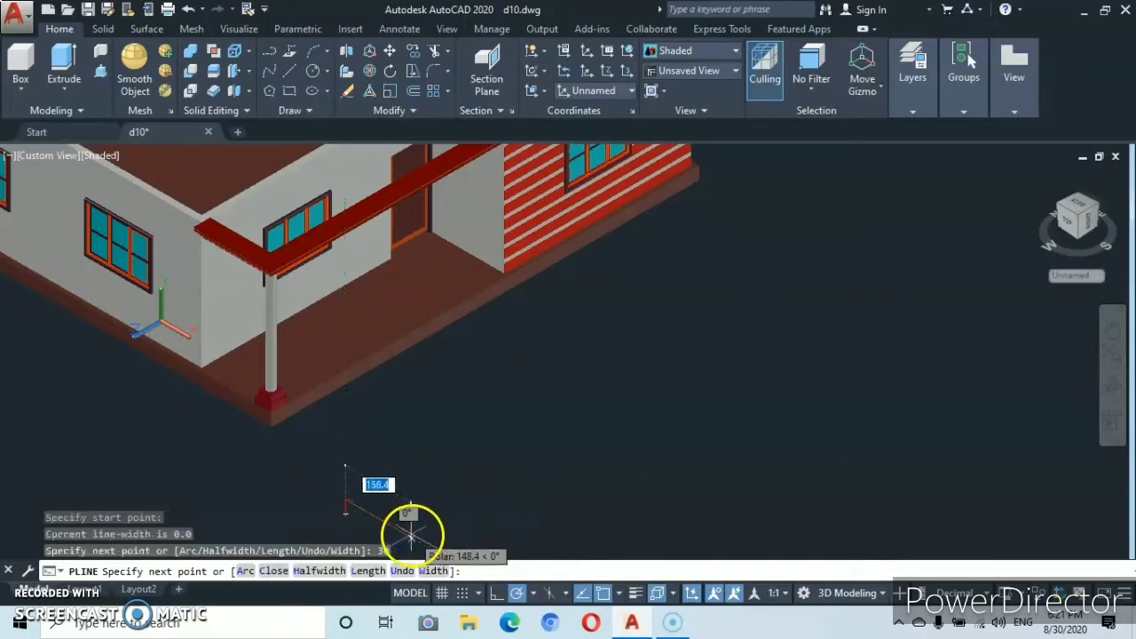
middle_click_drag(411, 533, 400, 430)
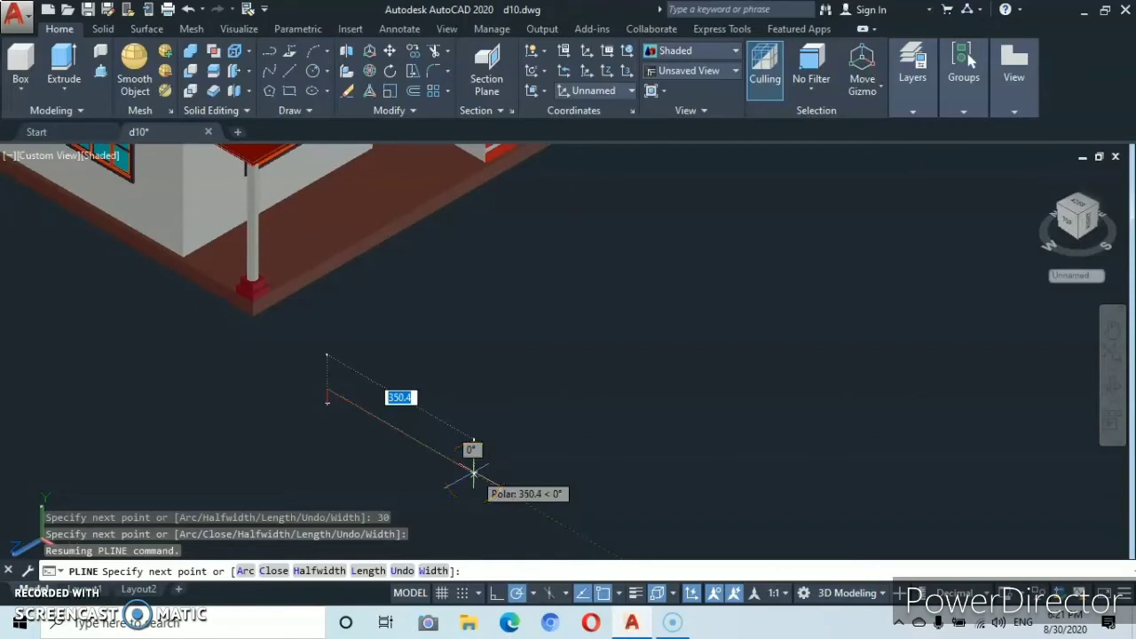
type("3")
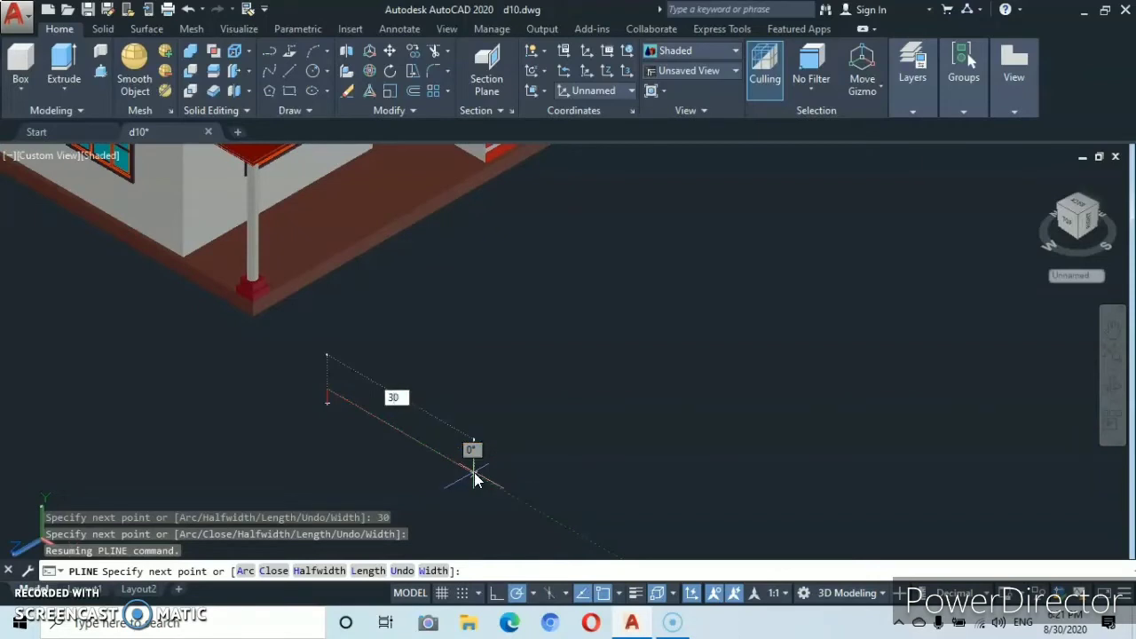
type("0")
key("Return")
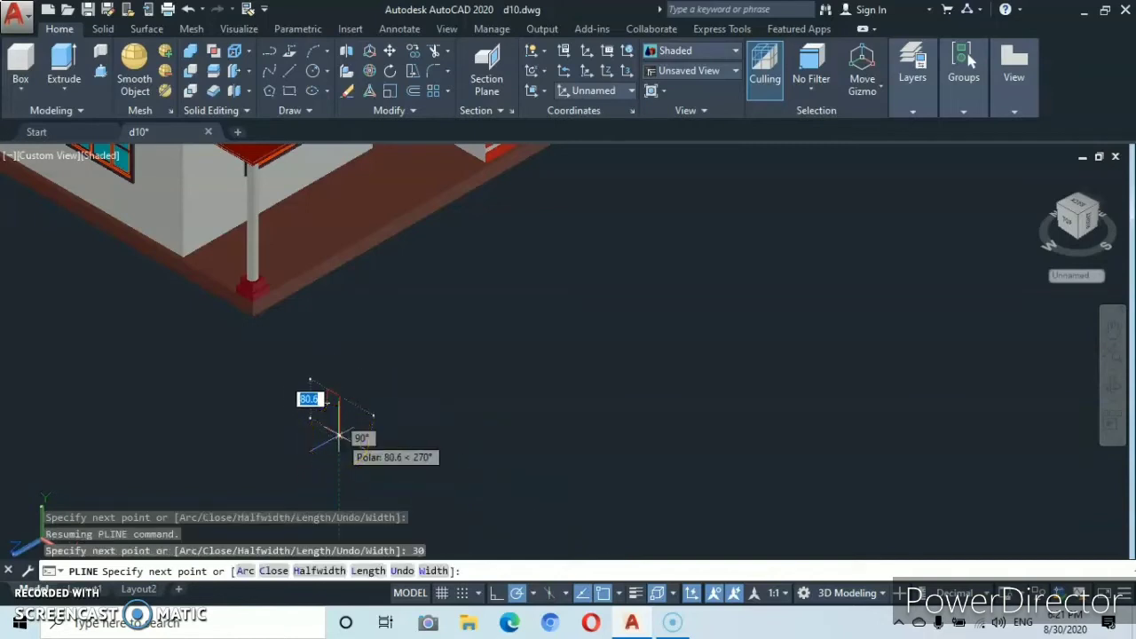
type("1")
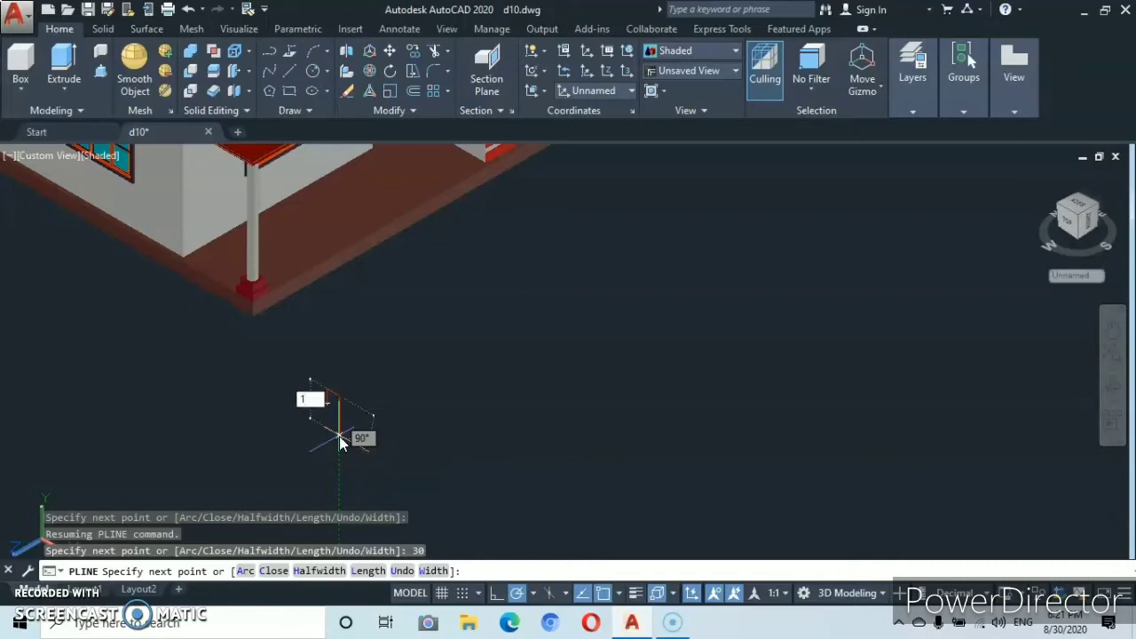
type("5")
key("Return")
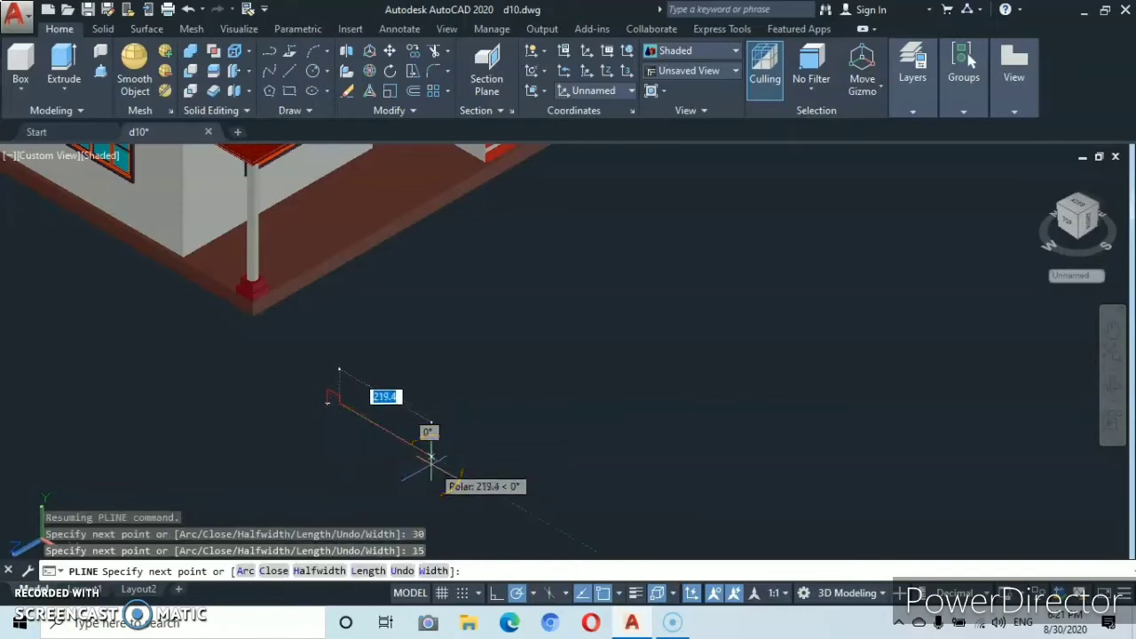
Complete the stair profile with a 30 horizontal tread and a 15 drop, and close the polyline back to its start.
scroll(430, 457, "up", 2)
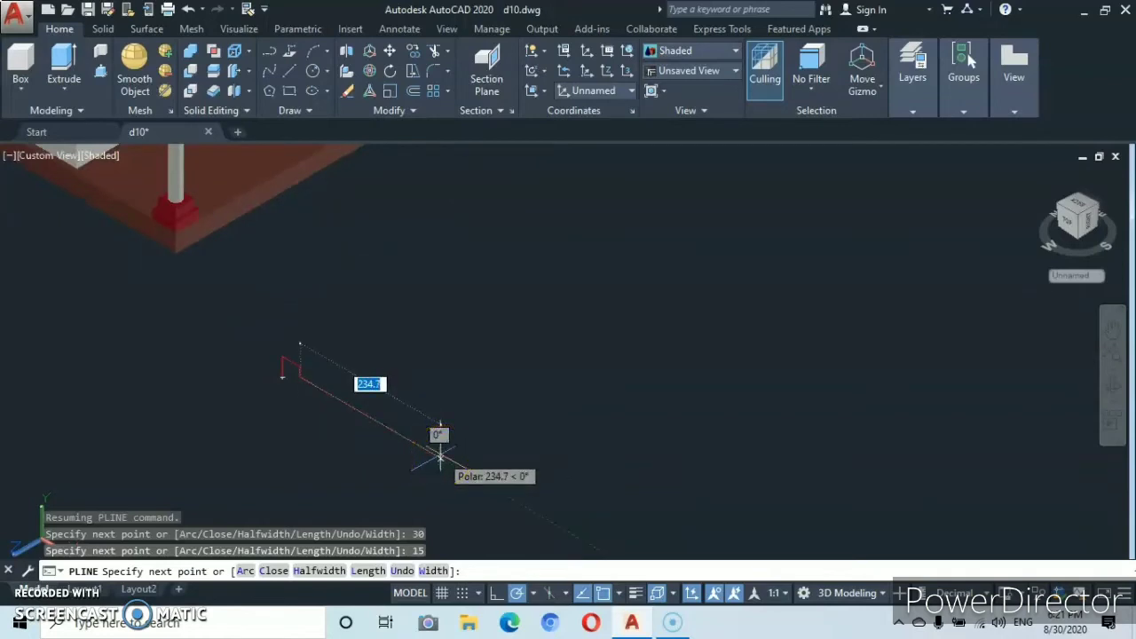
type("3")
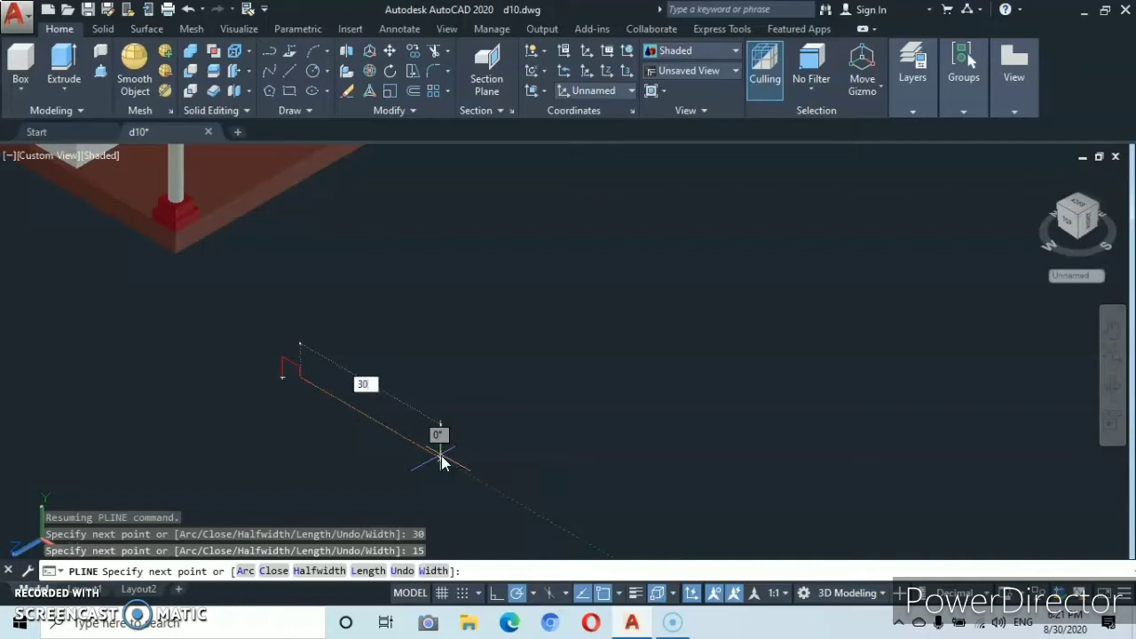
type("0")
key("Return")
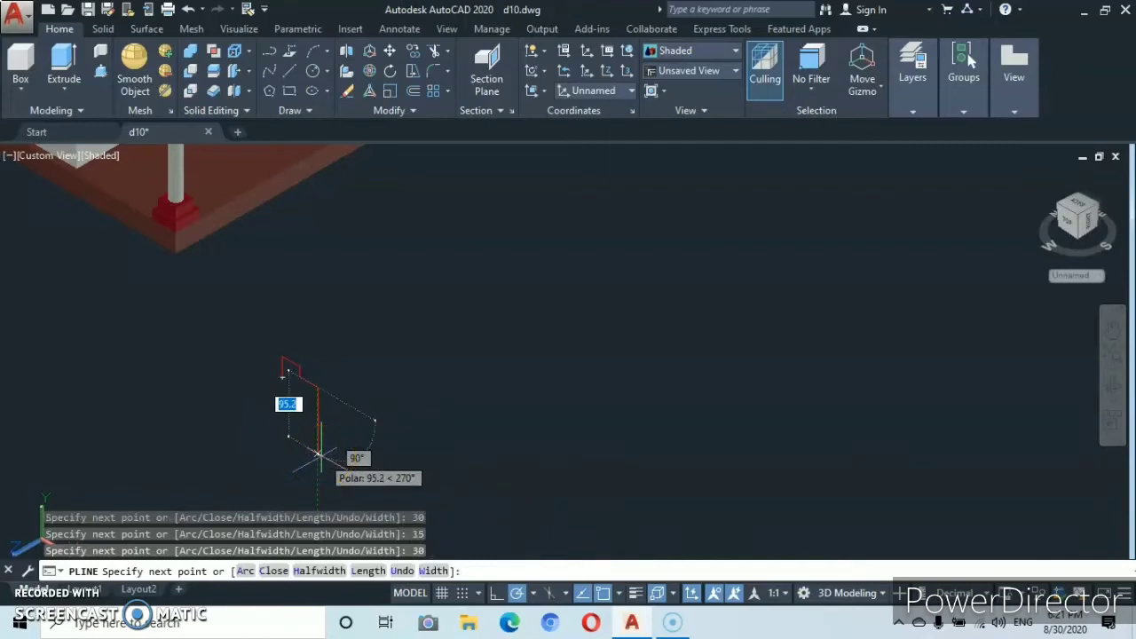
type("15")
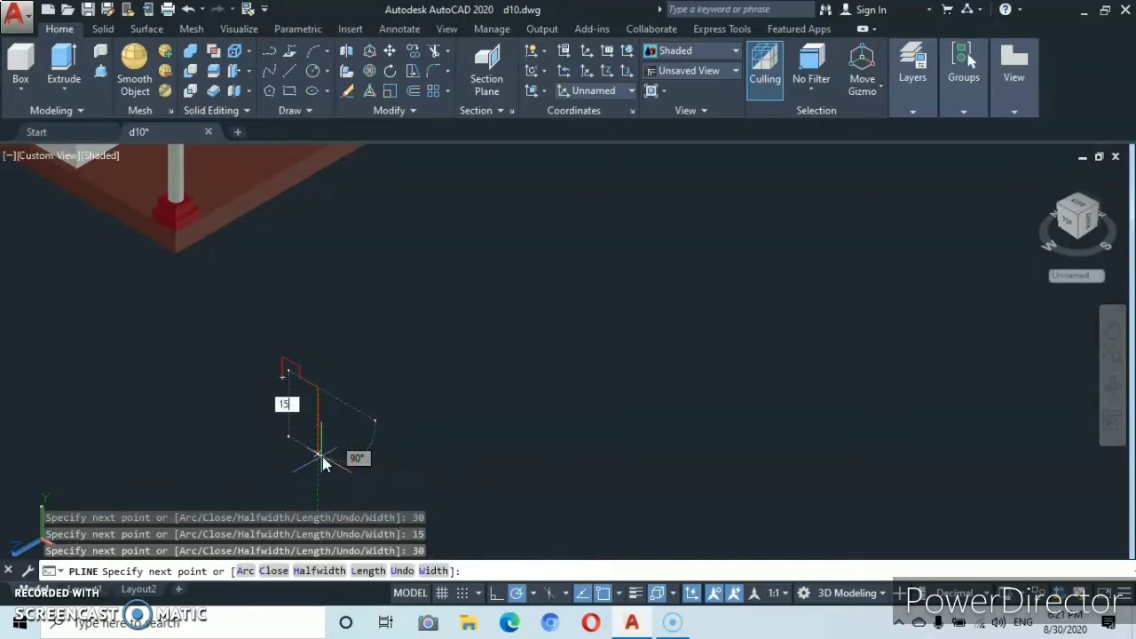
key("Return")
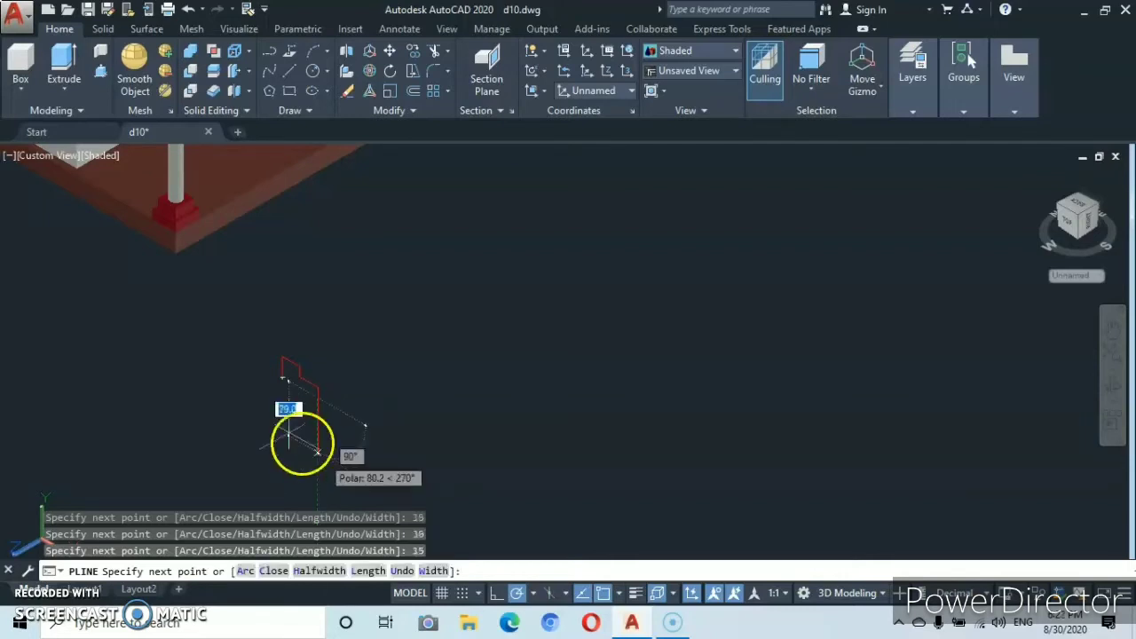
left_click(273, 572)
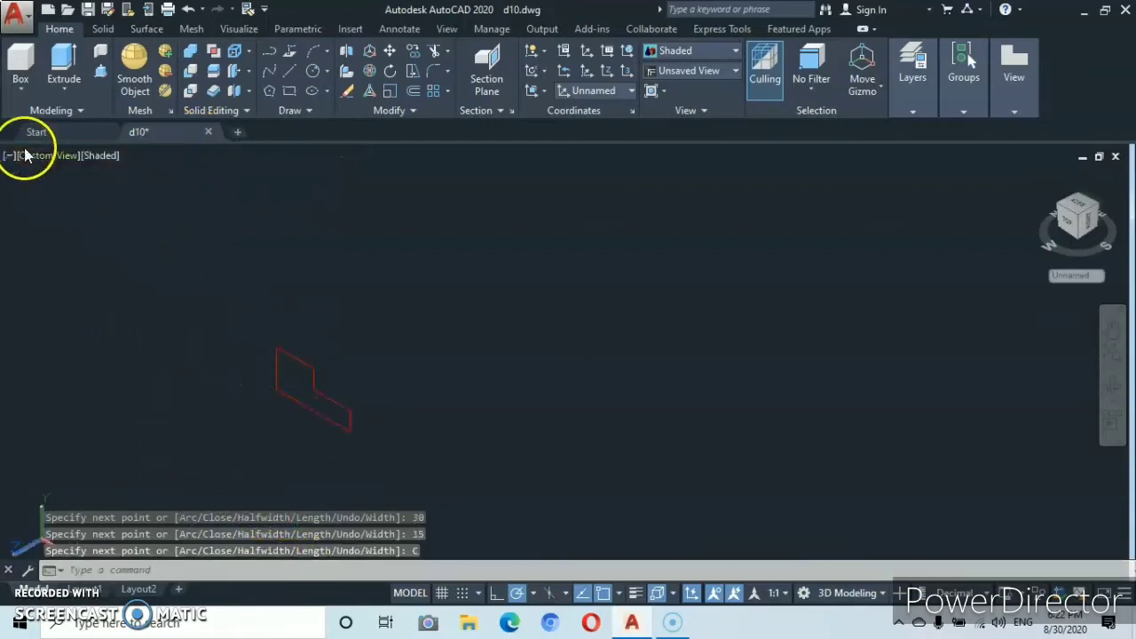
Use Presspull to extrude the closed stair profile 555 along the porch front.
left_click(101, 71)
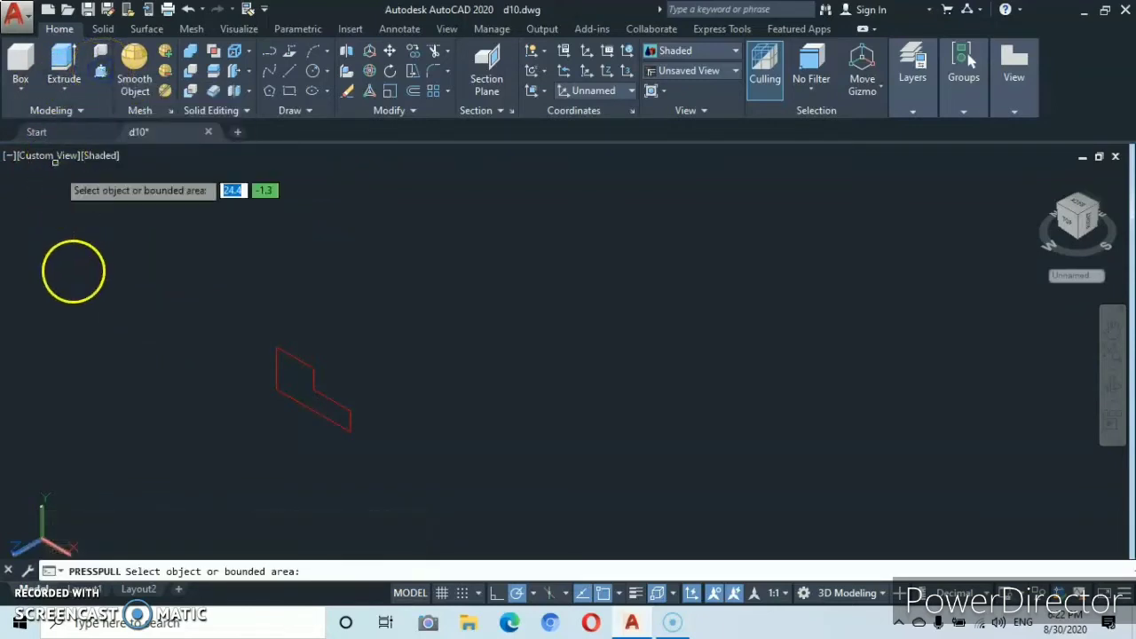
left_click(299, 379)
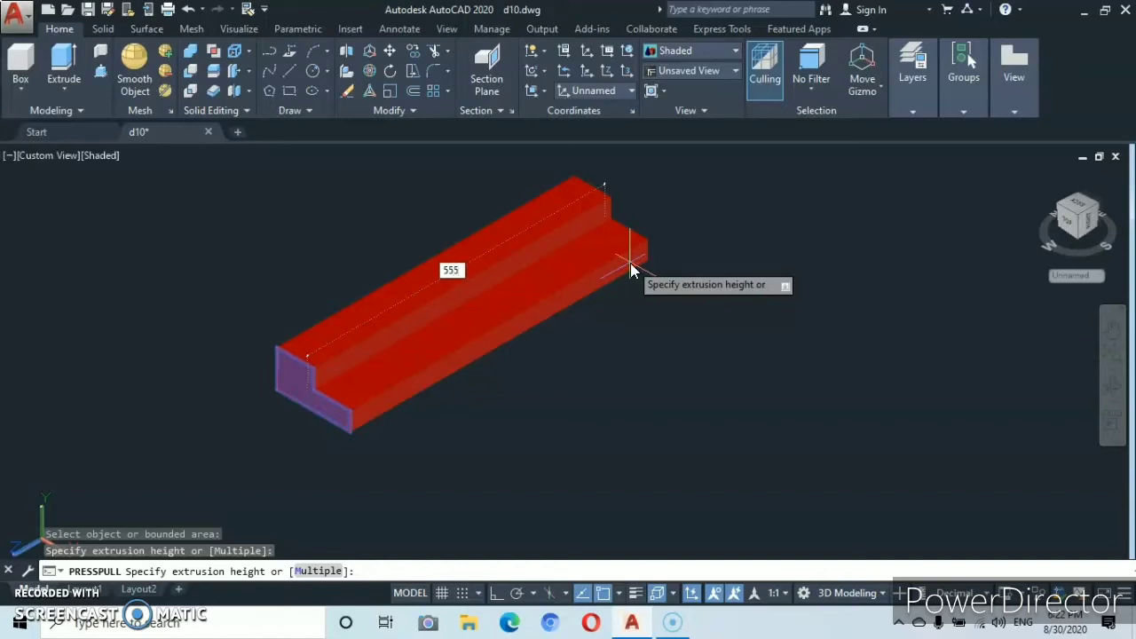
key("Return")
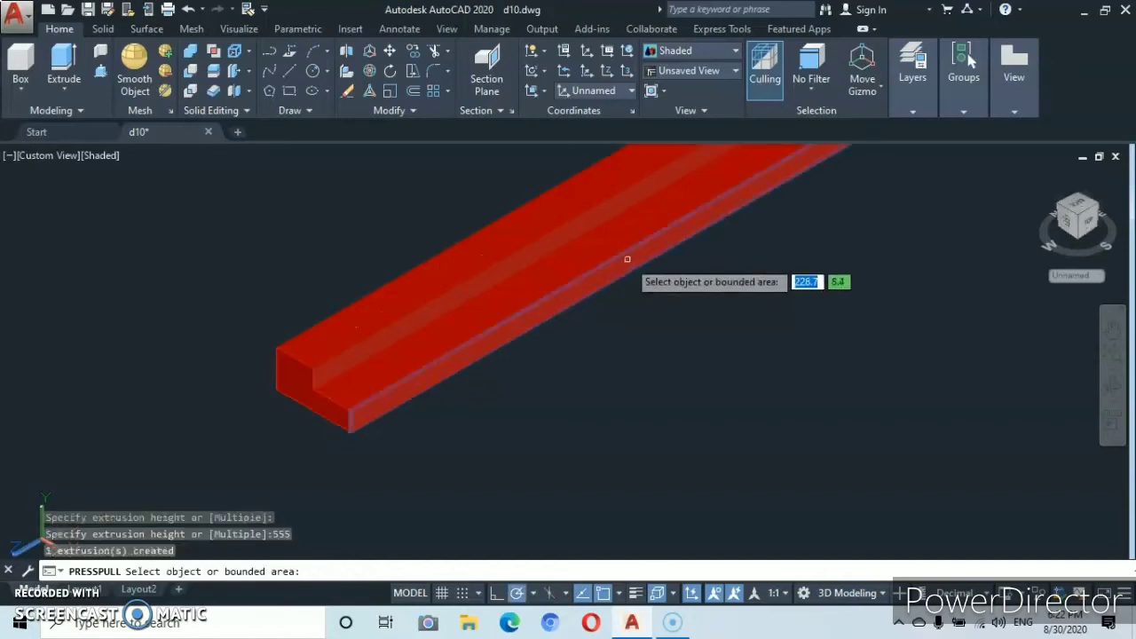
key("Return")
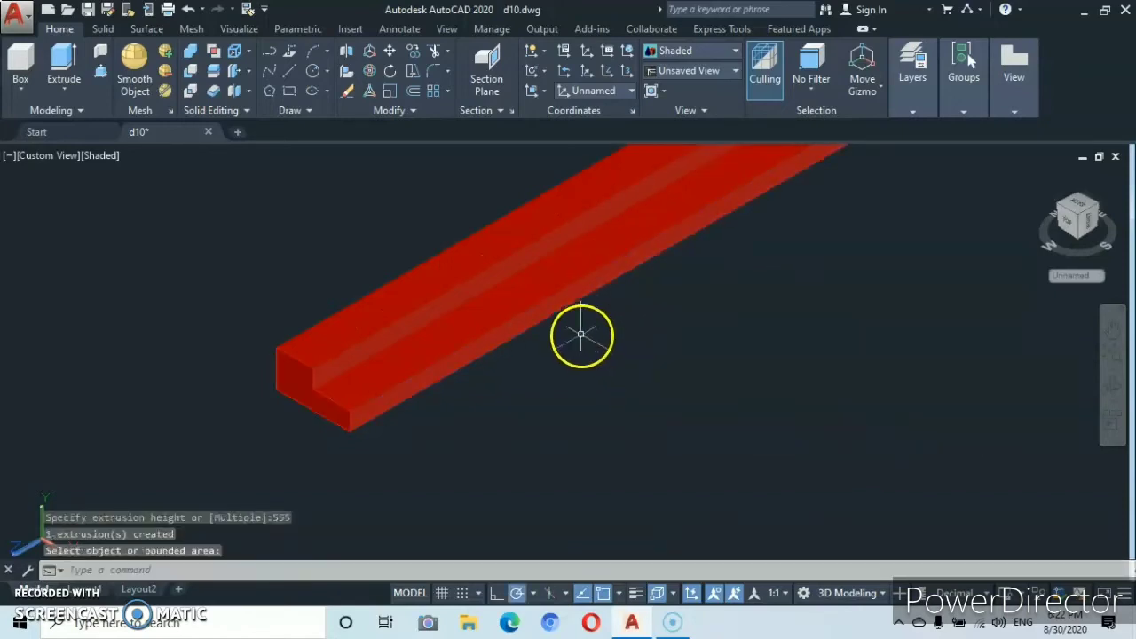
Erase the leftover profile polyline at the near end of the stair solid.
scroll(581, 333, "down", 4)
middle_click_drag(581, 333, 487, 383)
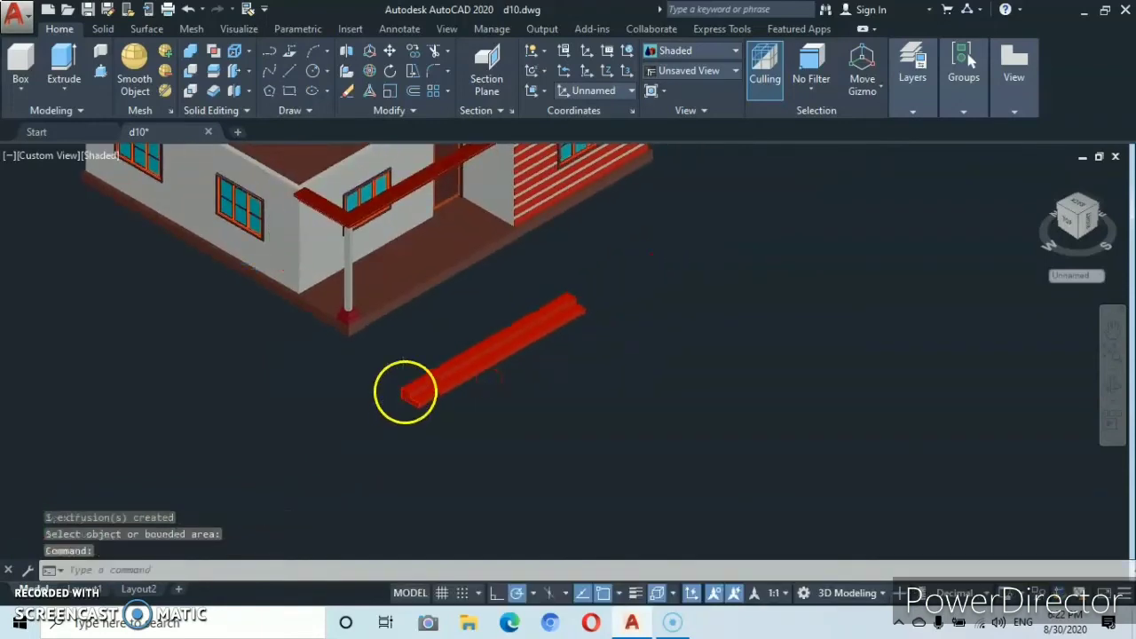
scroll(406, 390, "up", 4)
scroll(425, 378, "up", 2)
scroll(431, 411, "down", 5)
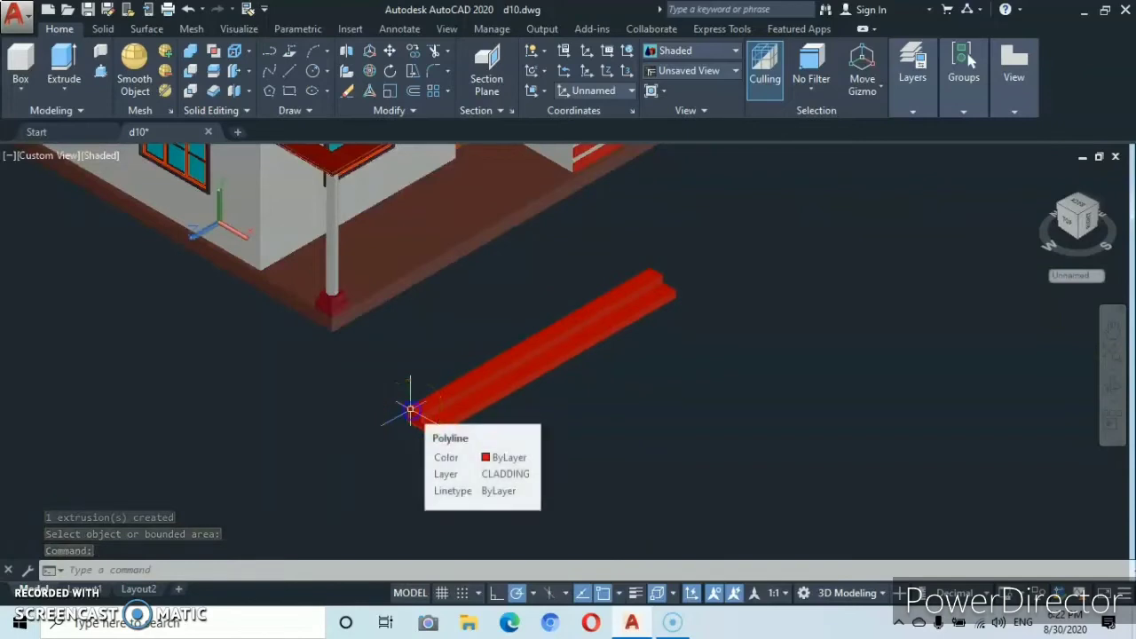
left_click(411, 409)
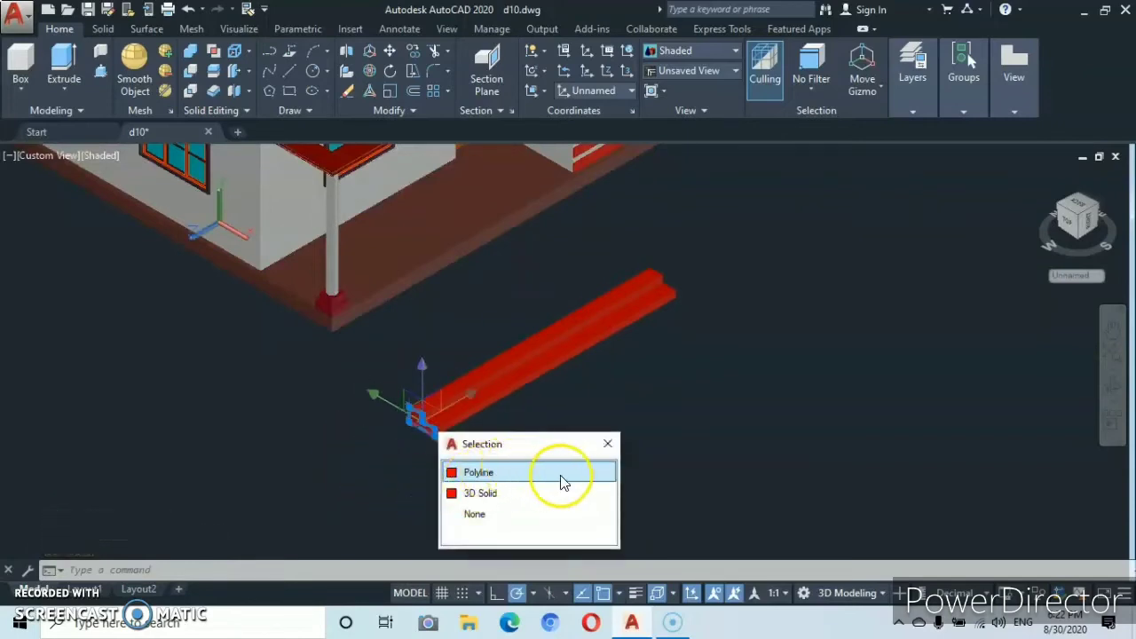
right_click(753, 430)
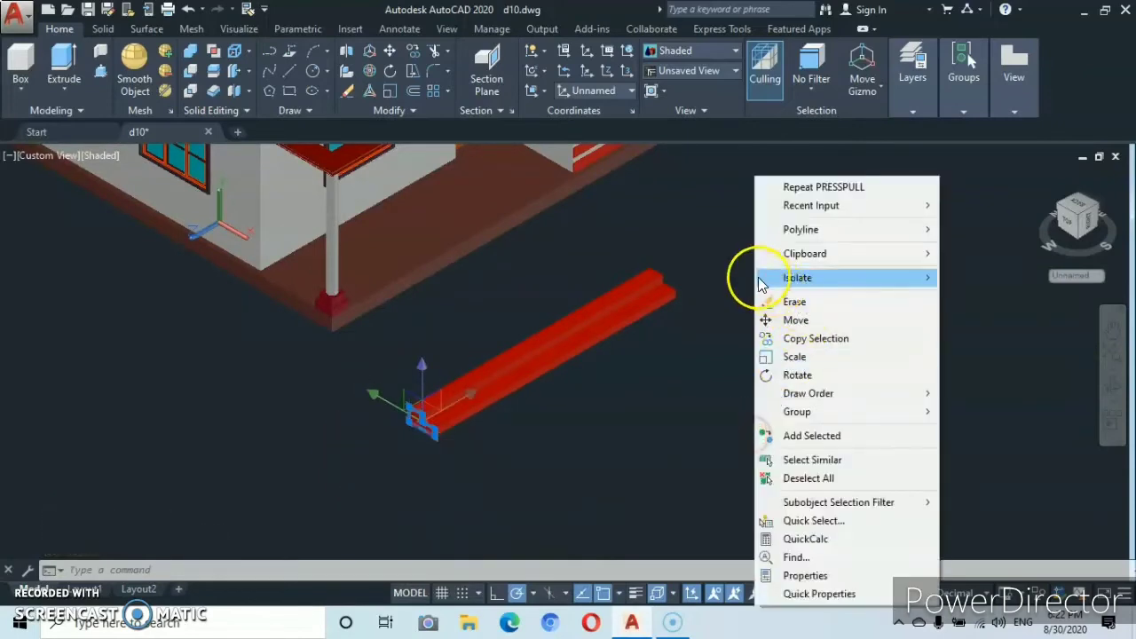
left_click(799, 303)
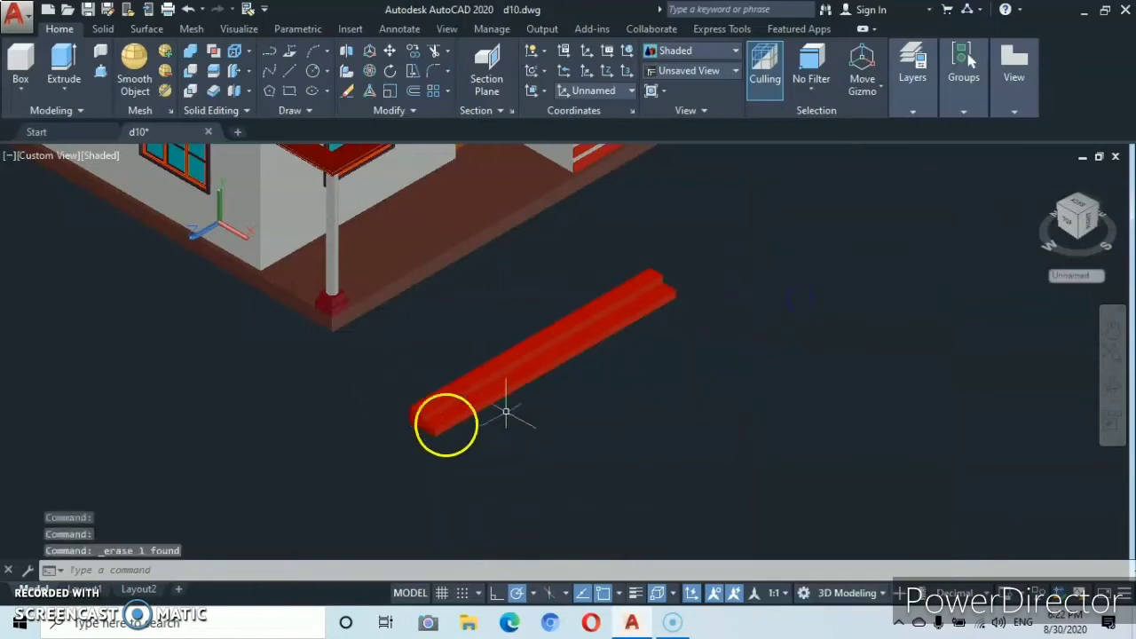
Move the stair solid from its lower inner end corner to the bottom corner of the porch slab below the column.
scroll(408, 415, "up", 3)
left_click(532, 284)
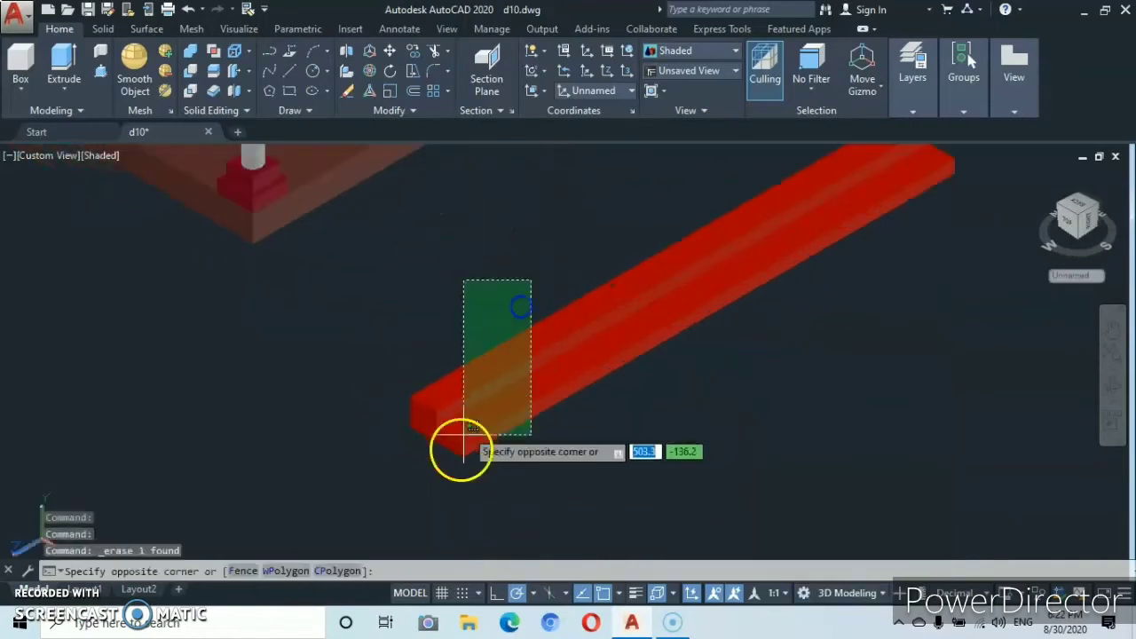
left_click(458, 456)
right_click(593, 490)
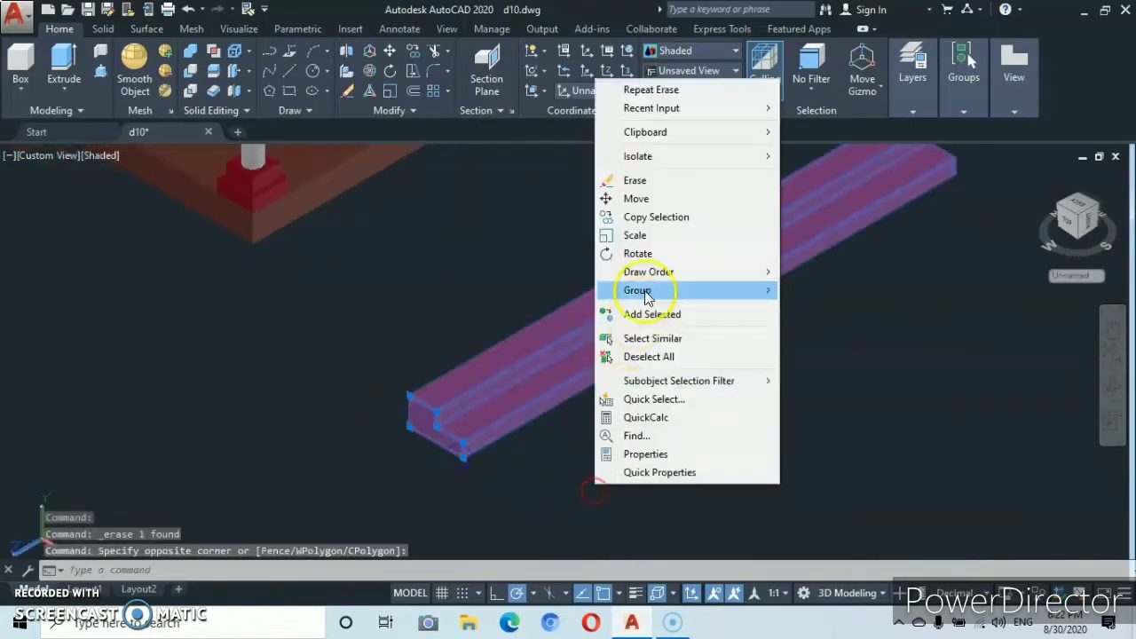
left_click(634, 201)
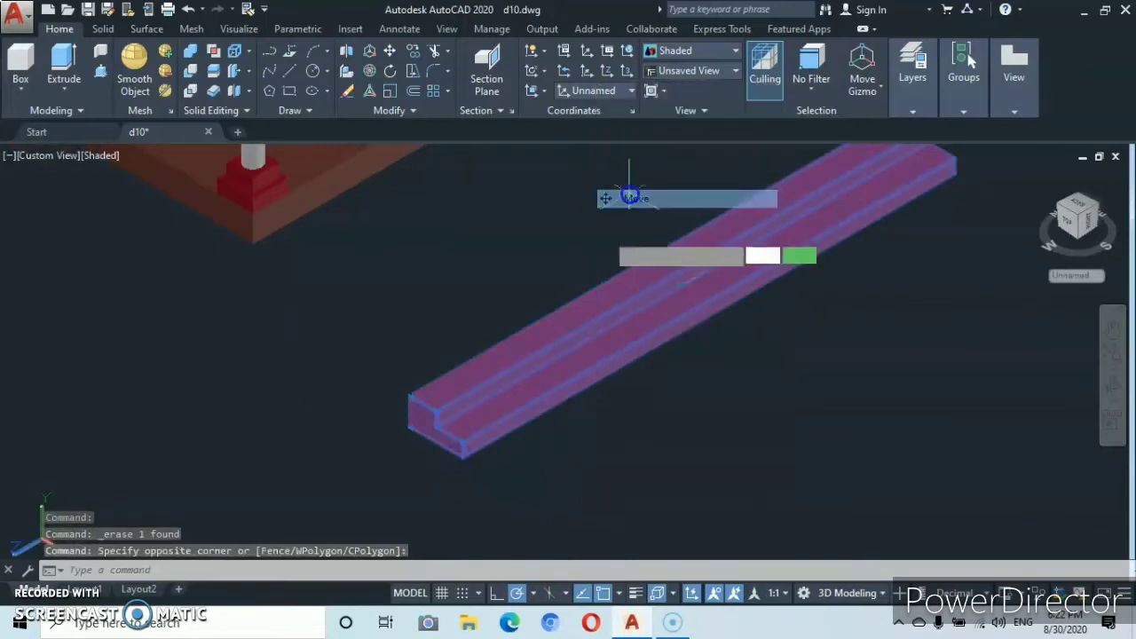
left_click(413, 426)
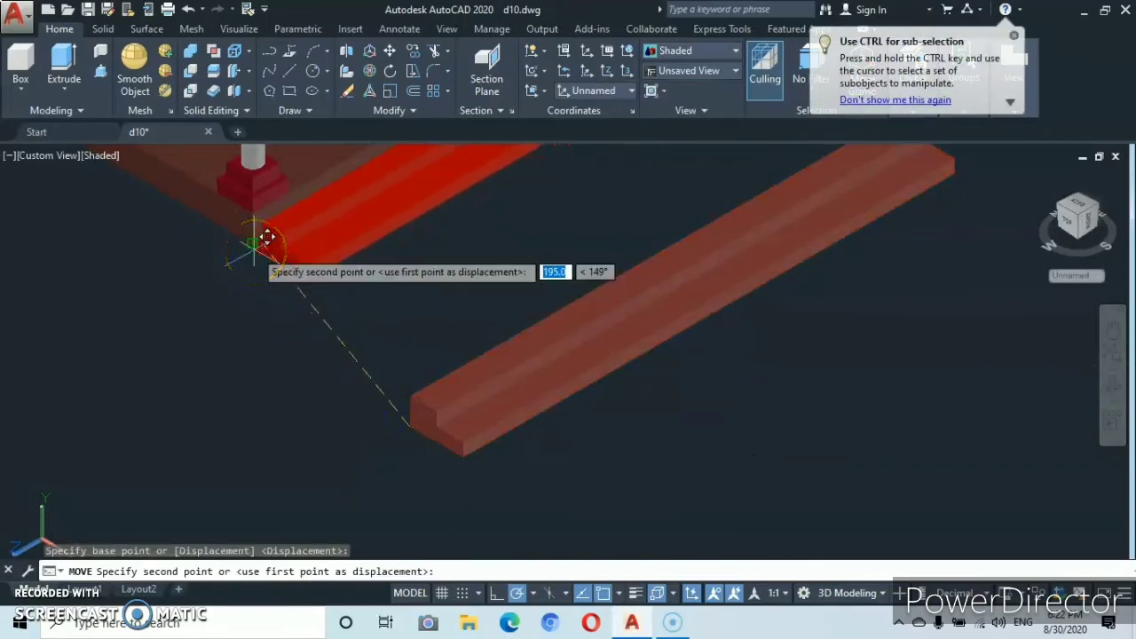
left_click(255, 249)
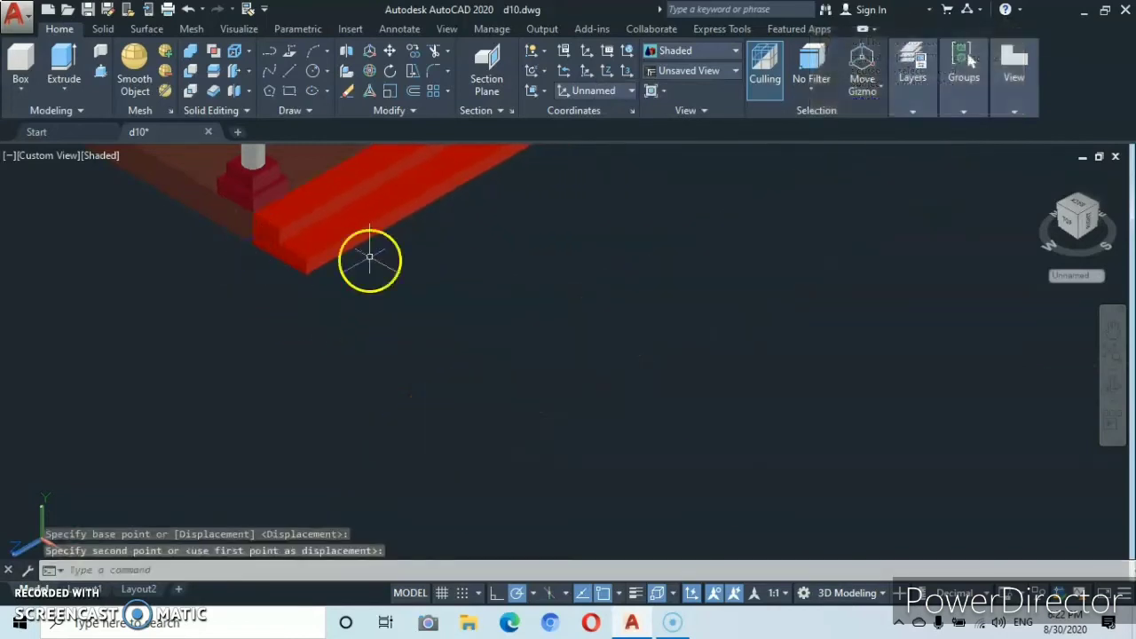
Examine how the stairs fit along the porch edge, then the whole house with its clad walls.
scroll(355, 236, "down", 5)
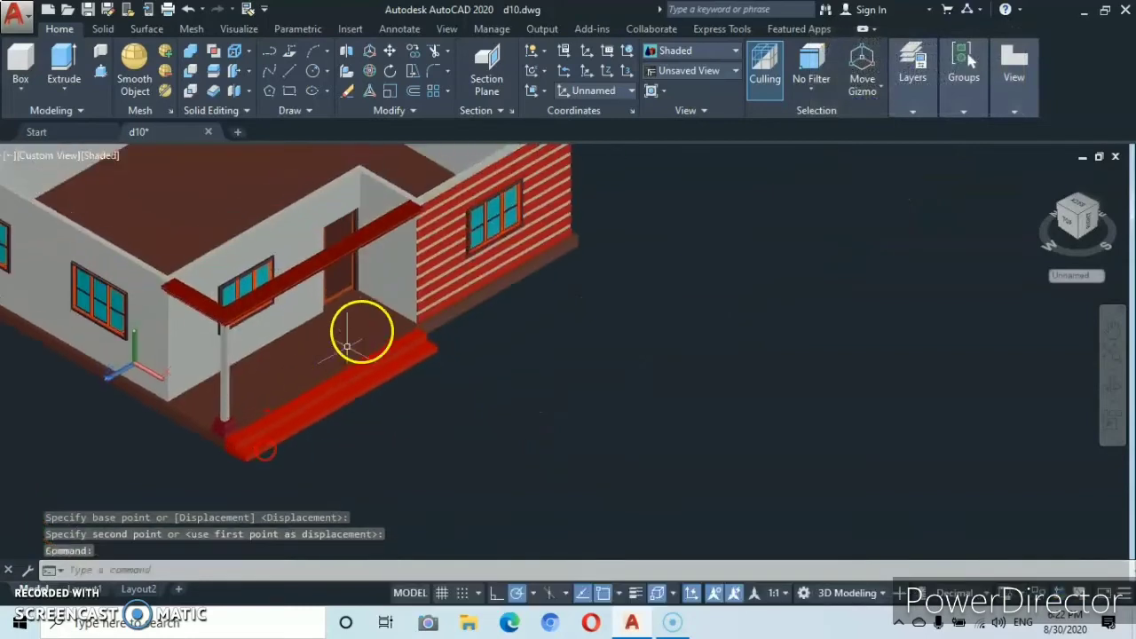
scroll(348, 347, "up", 2)
scroll(377, 395, "up", 3)
middle_click_drag(375, 391, 507, 309)
scroll(413, 348, "down", 4)
scroll(406, 355, "up", 3)
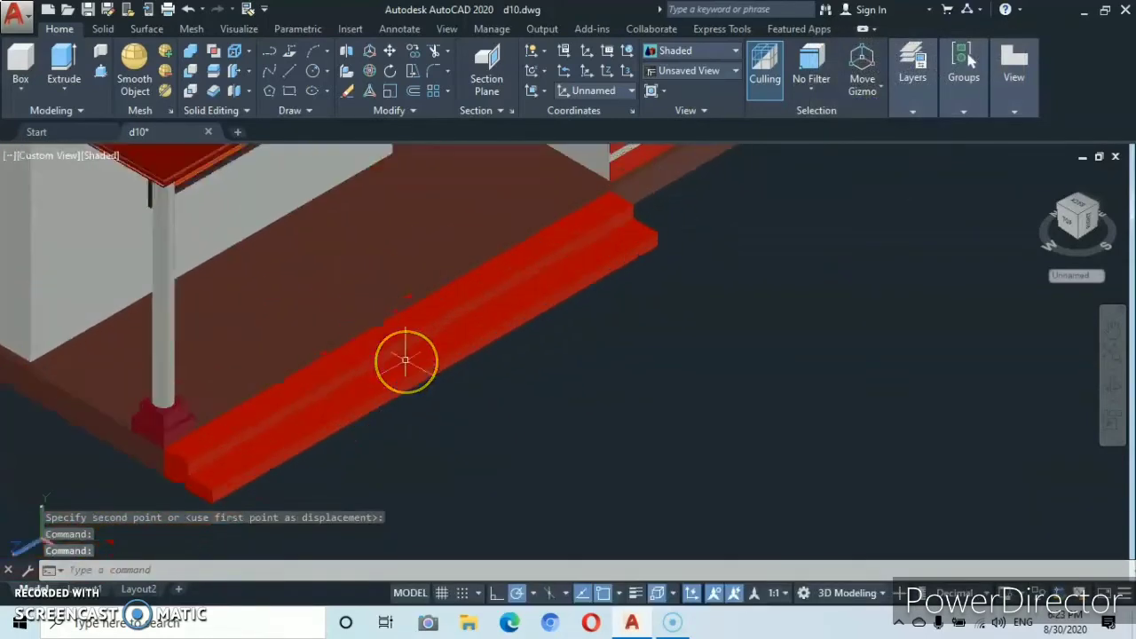
scroll(406, 355, "down", 3)
scroll(405, 359, "up", 1)
scroll(405, 360, "up", 1)
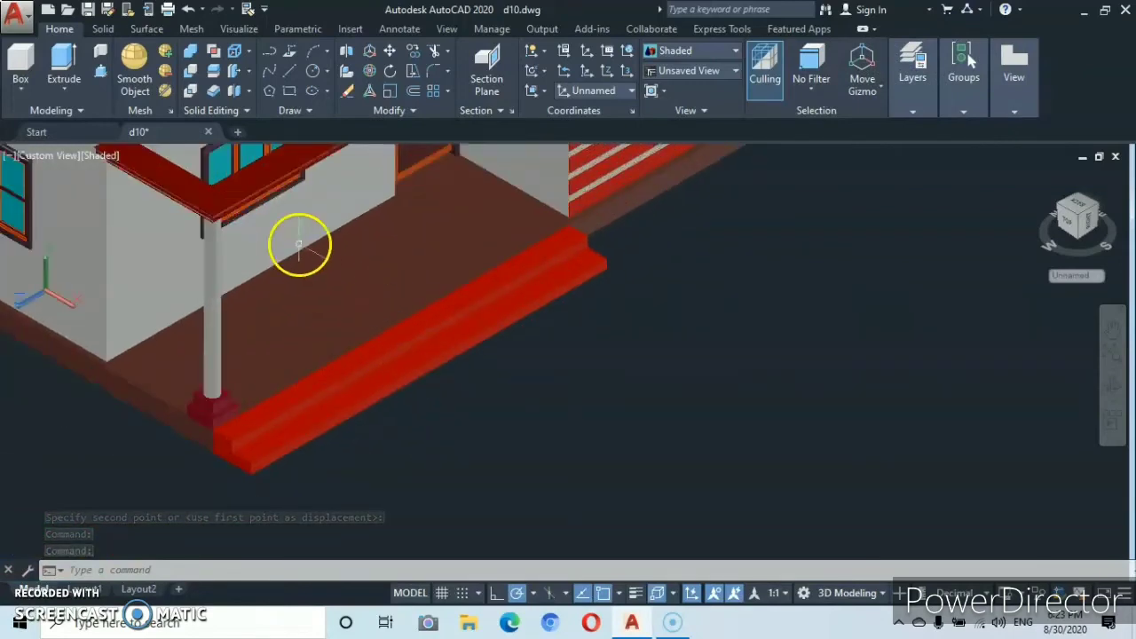
scroll(415, 315, "down", 3)
scroll(415, 315, "down", 1)
scroll(471, 335, "up", 3)
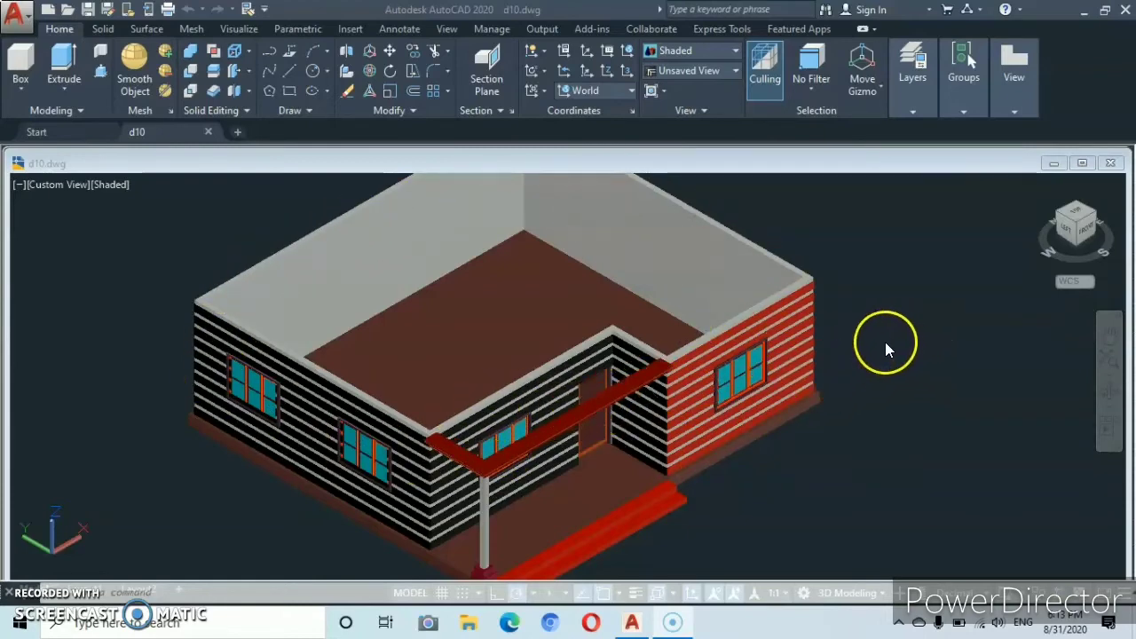
left_click(904, 323)
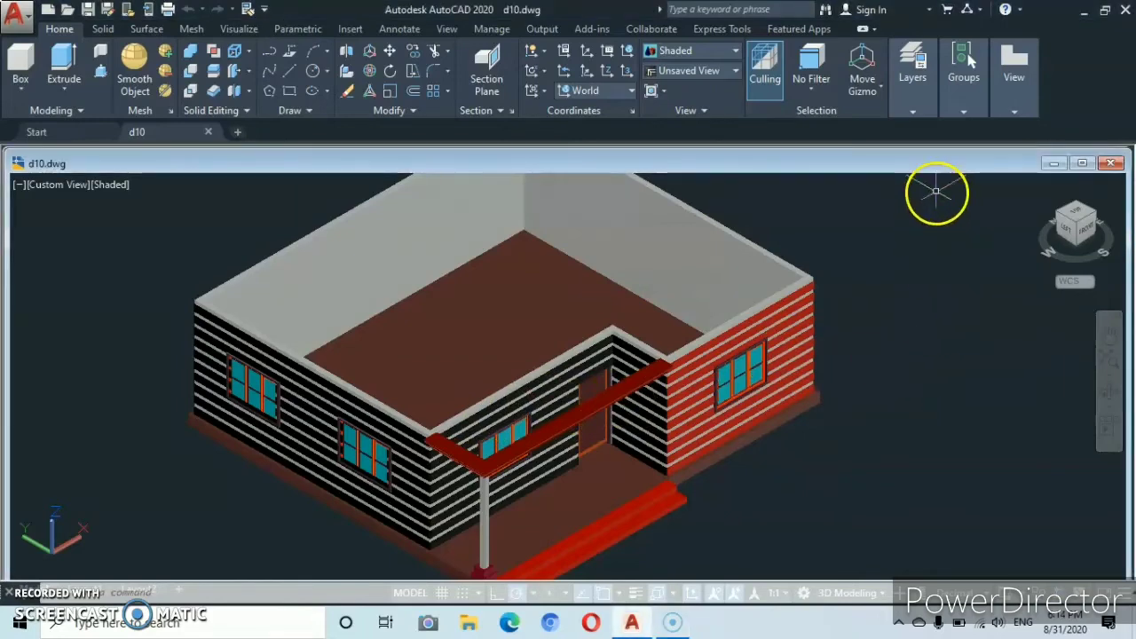
Create a new layer named ROOF and assign it index color 119.
left_click(906, 111)
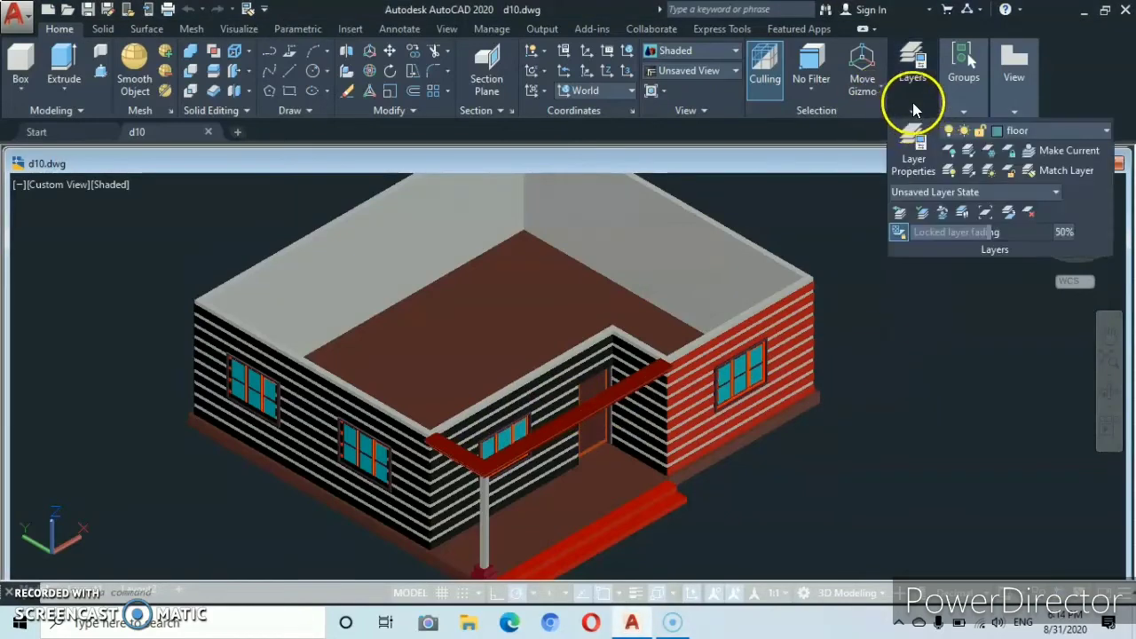
left_click(914, 149)
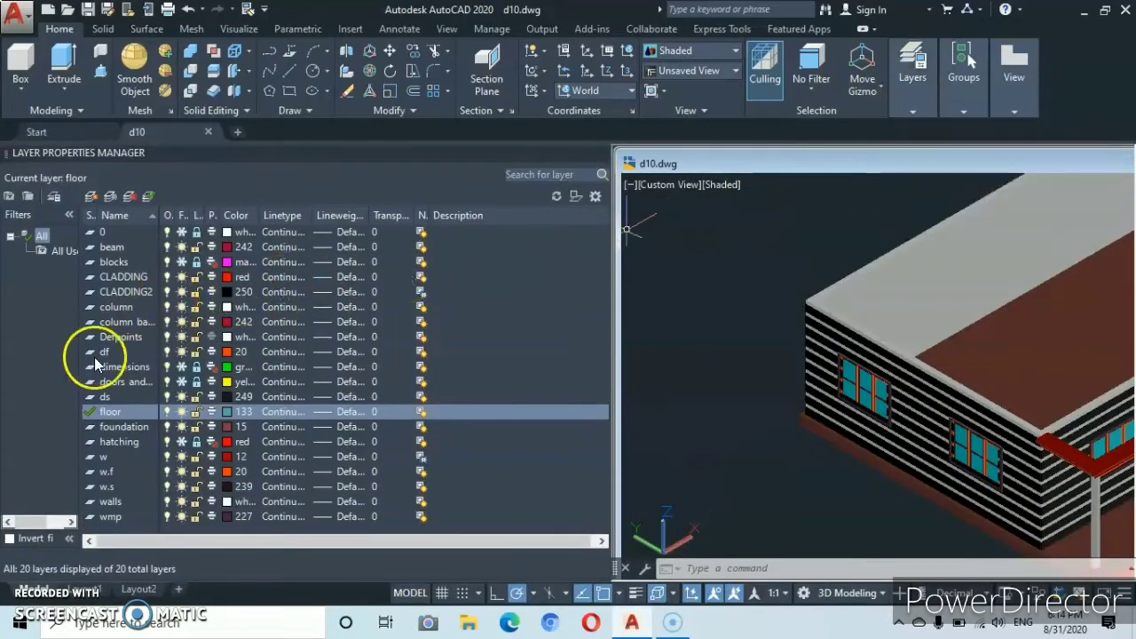
left_click(89, 201)
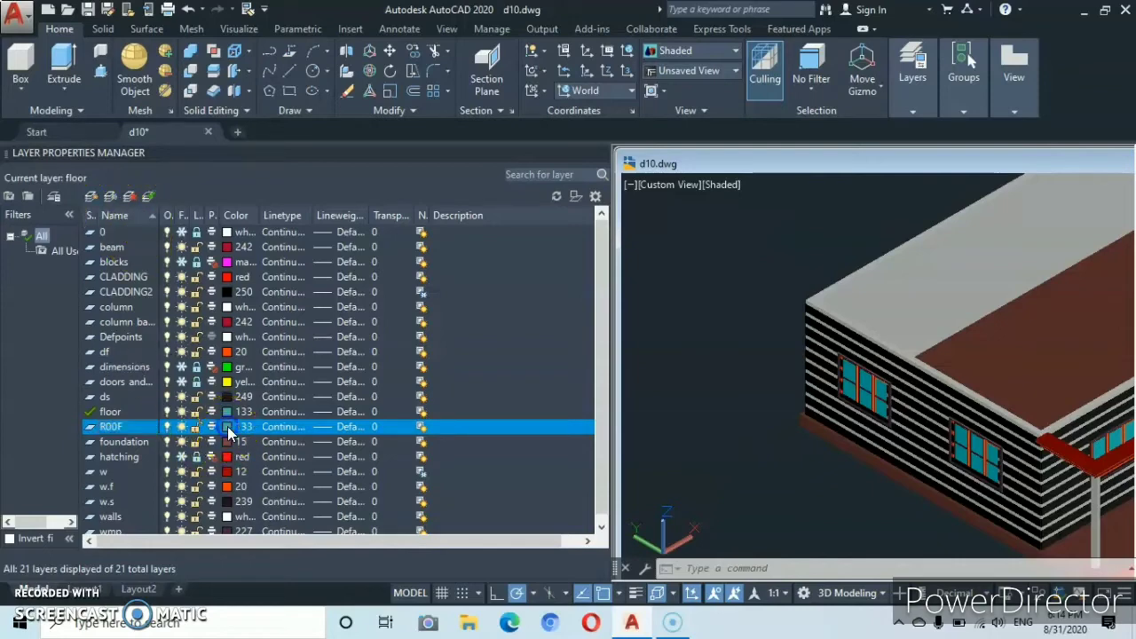
left_click(229, 427)
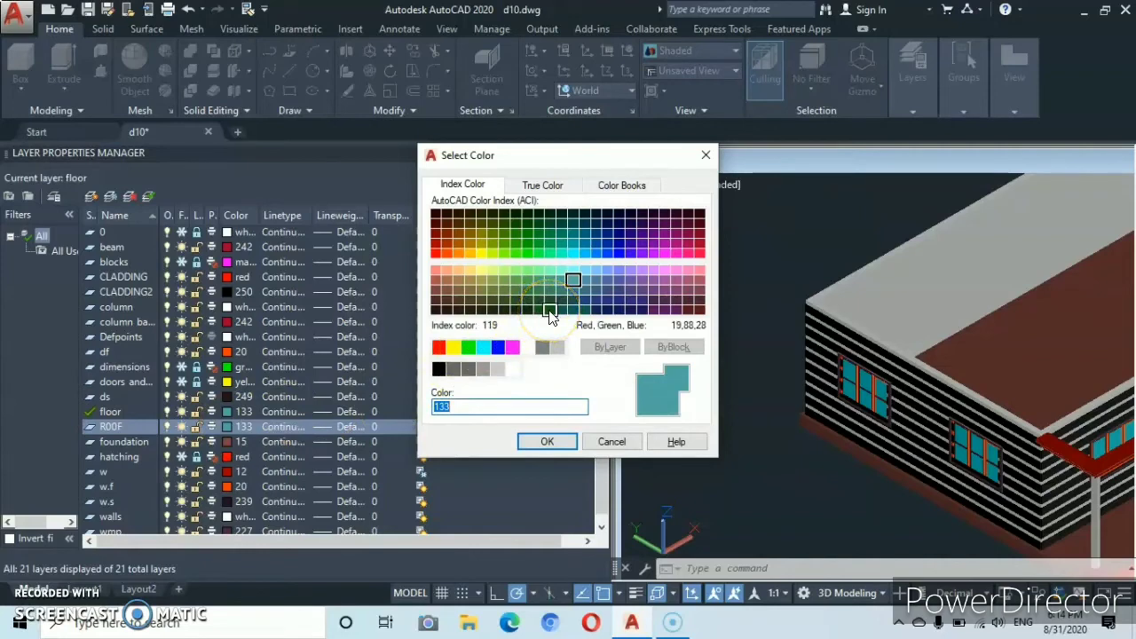
left_click(550, 312)
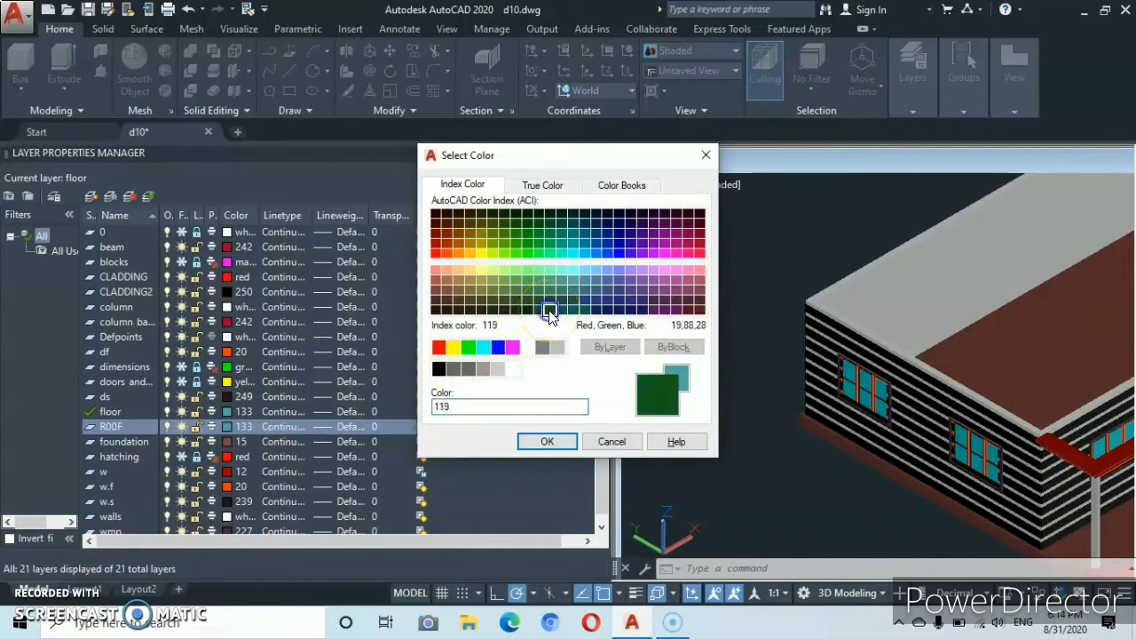
left_click(547, 442)
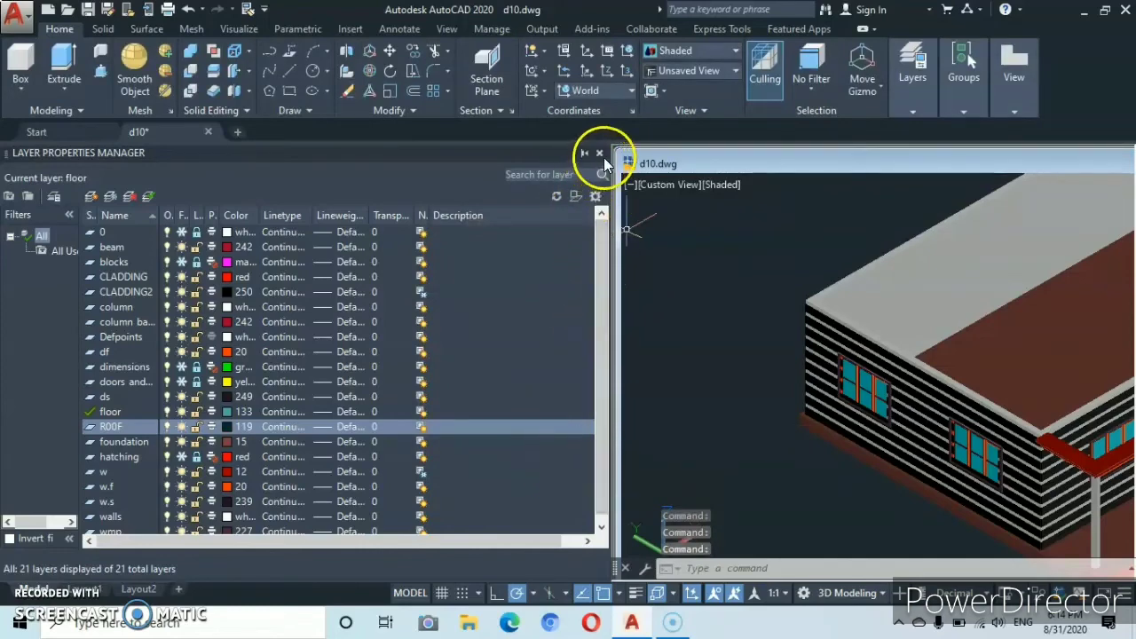
left_click(600, 154)
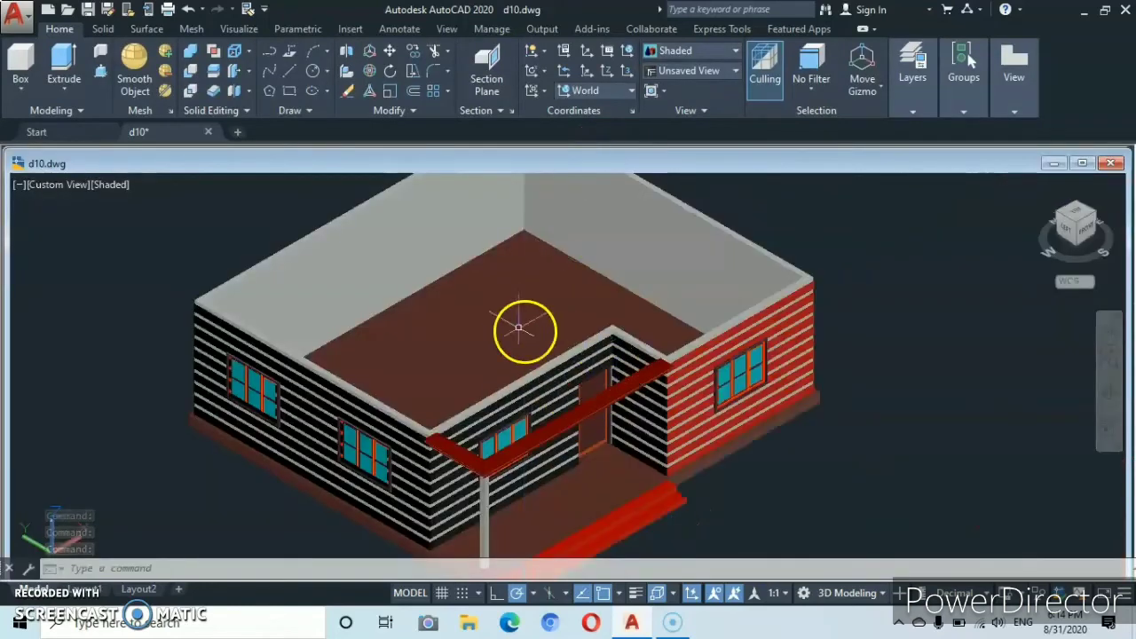
Make ROOF the current layer.
scroll(499, 316, "down", 2)
scroll(499, 316, "up", 2)
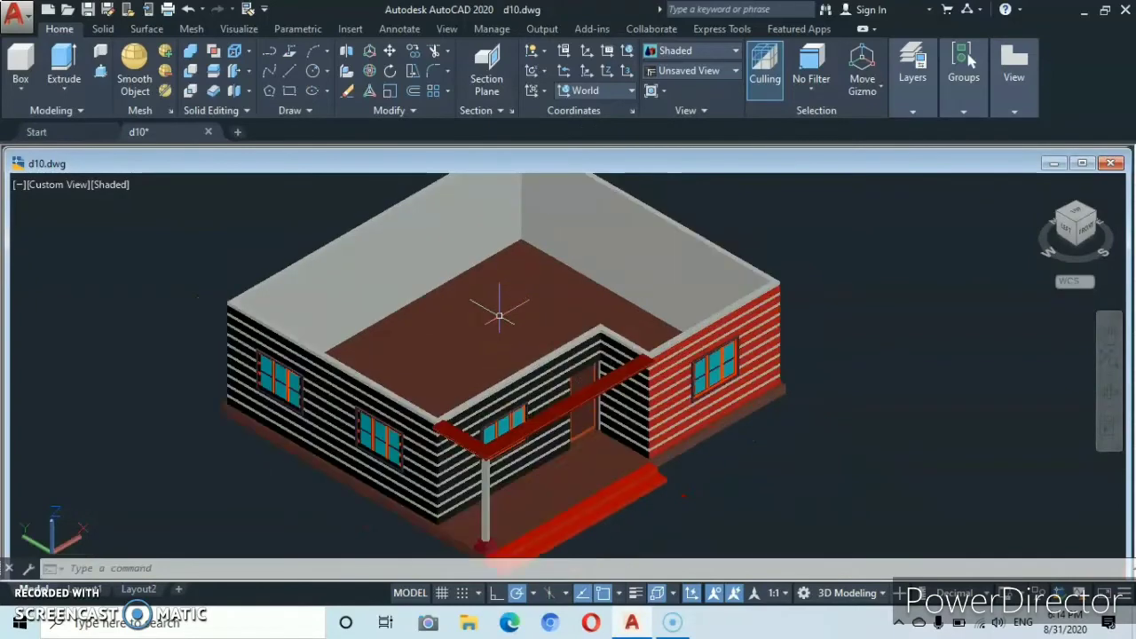
scroll(499, 316, "down", 1)
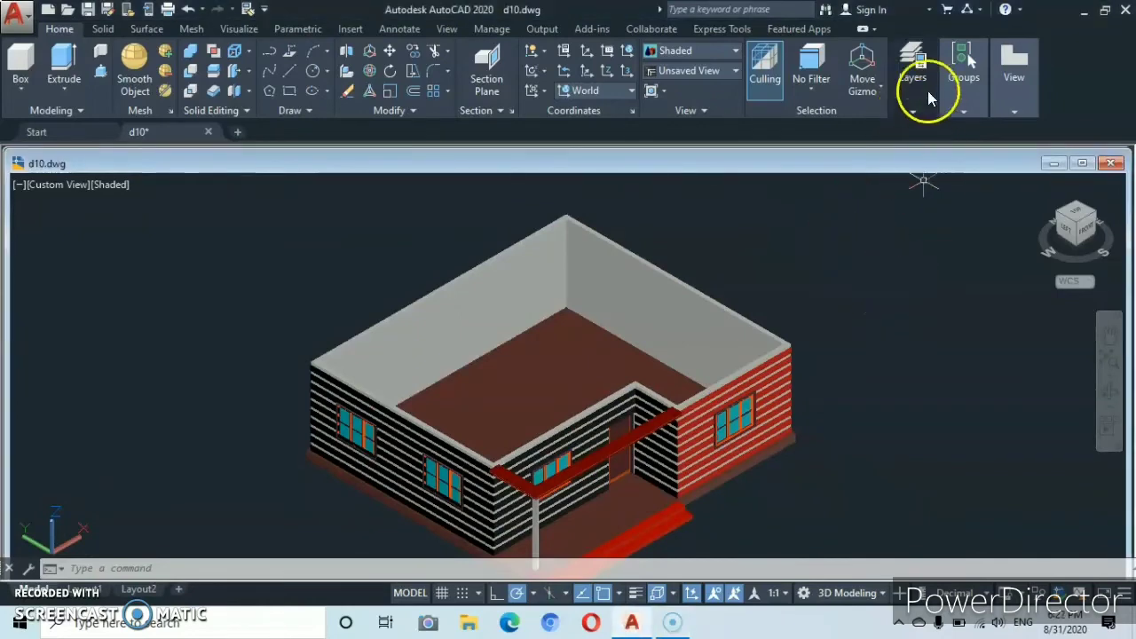
left_click(927, 93)
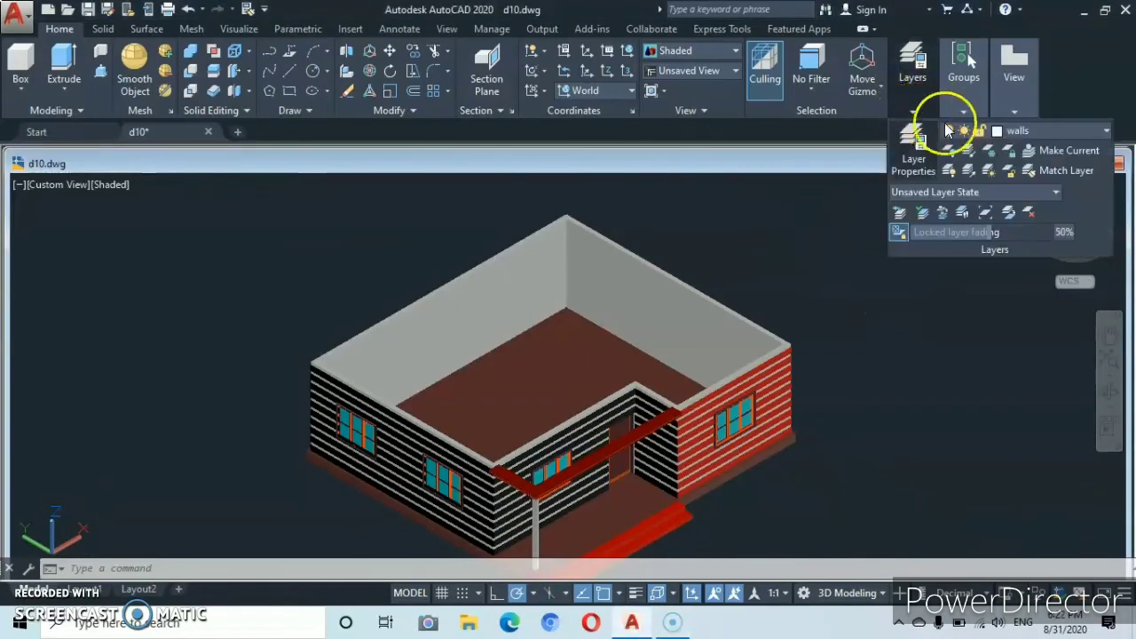
left_click(1107, 131)
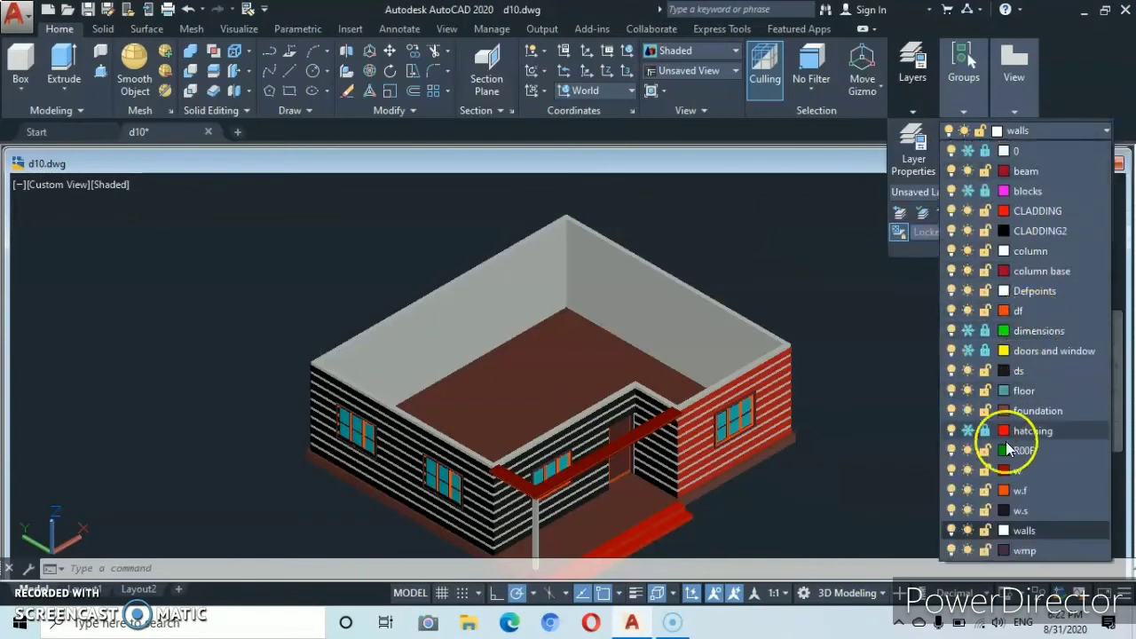
left_click(1021, 453)
left_click(537, 466)
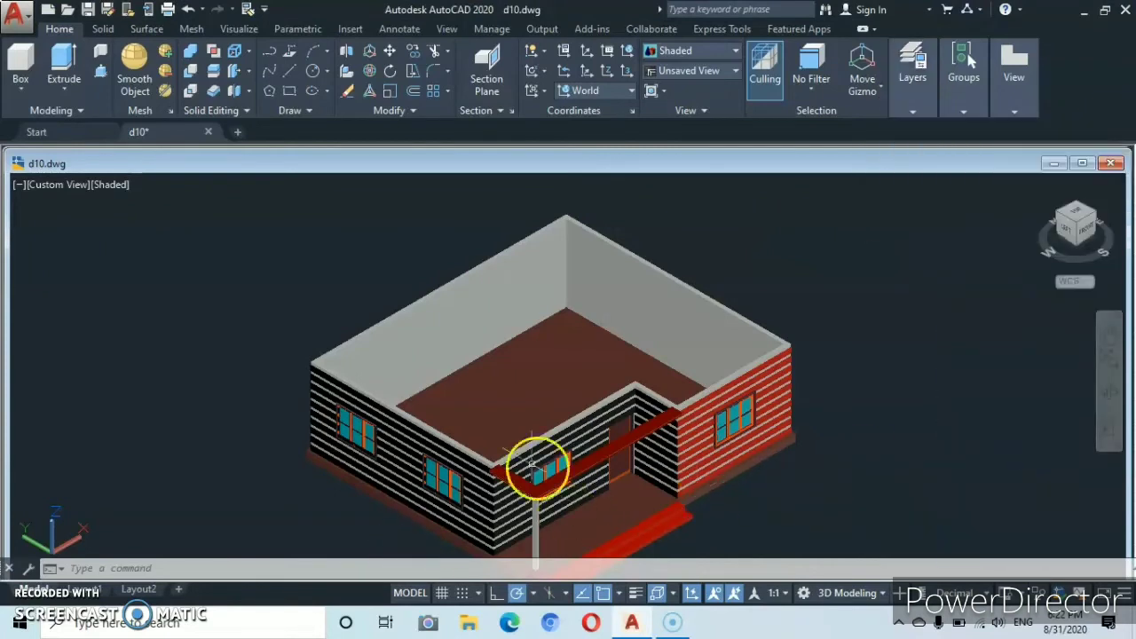
Switch the visual style of the house model to 2D Wireframe.
left_click(105, 187)
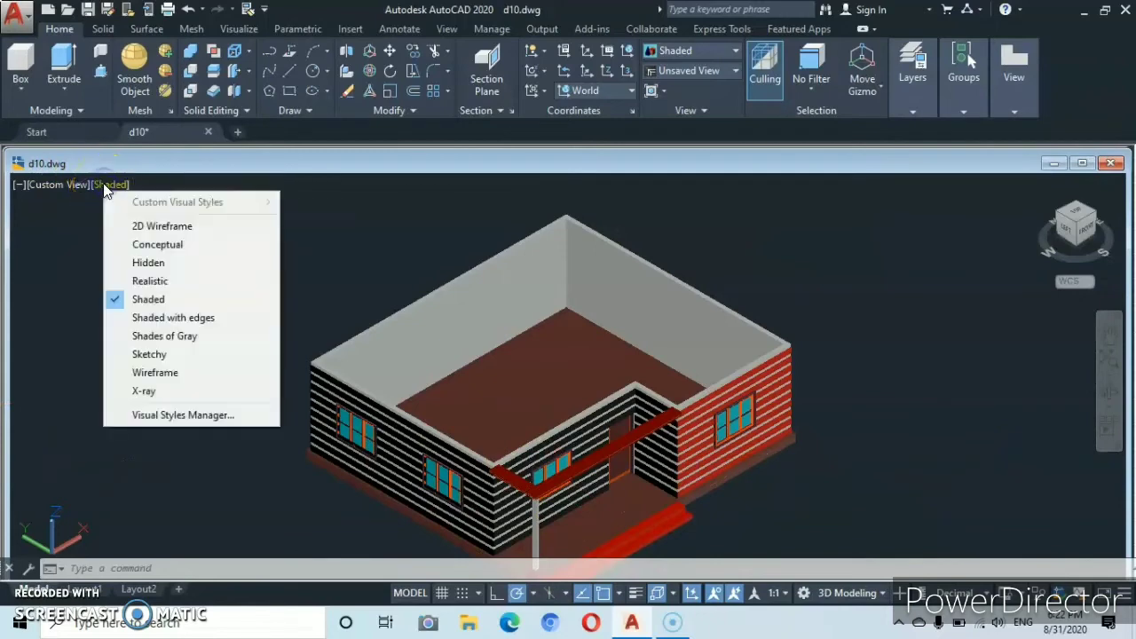
left_click(139, 229)
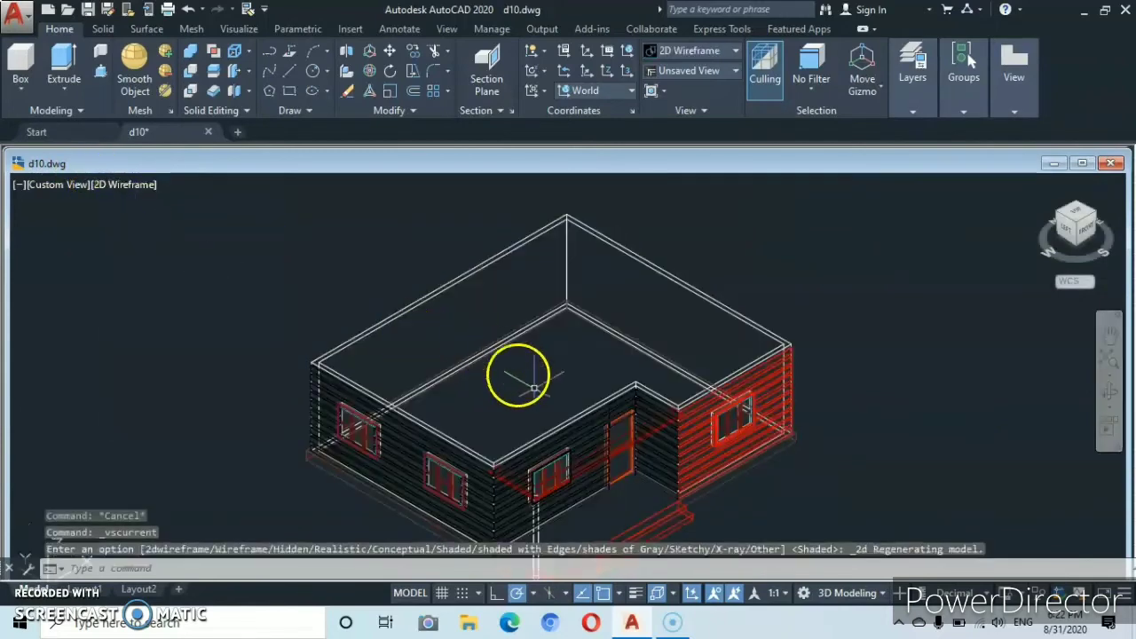
middle_click_drag(533, 388, 430, 388)
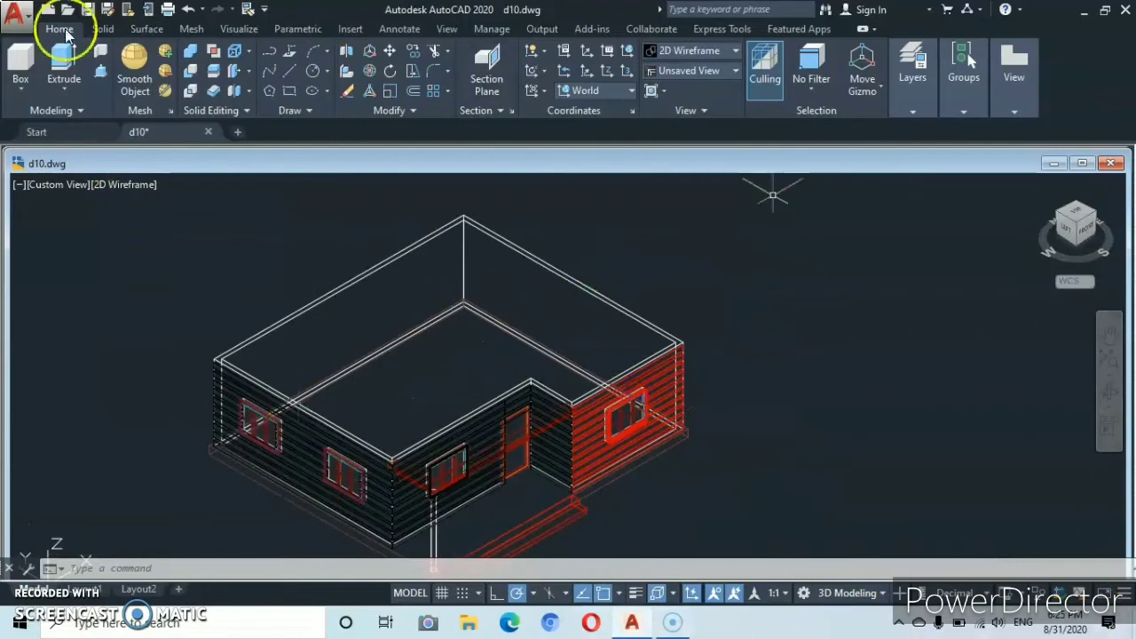
Start a roof outline polyline at the top outer wall corner of the red-clad side and run it through the back corner to the opposite side corner.
left_click(271, 53)
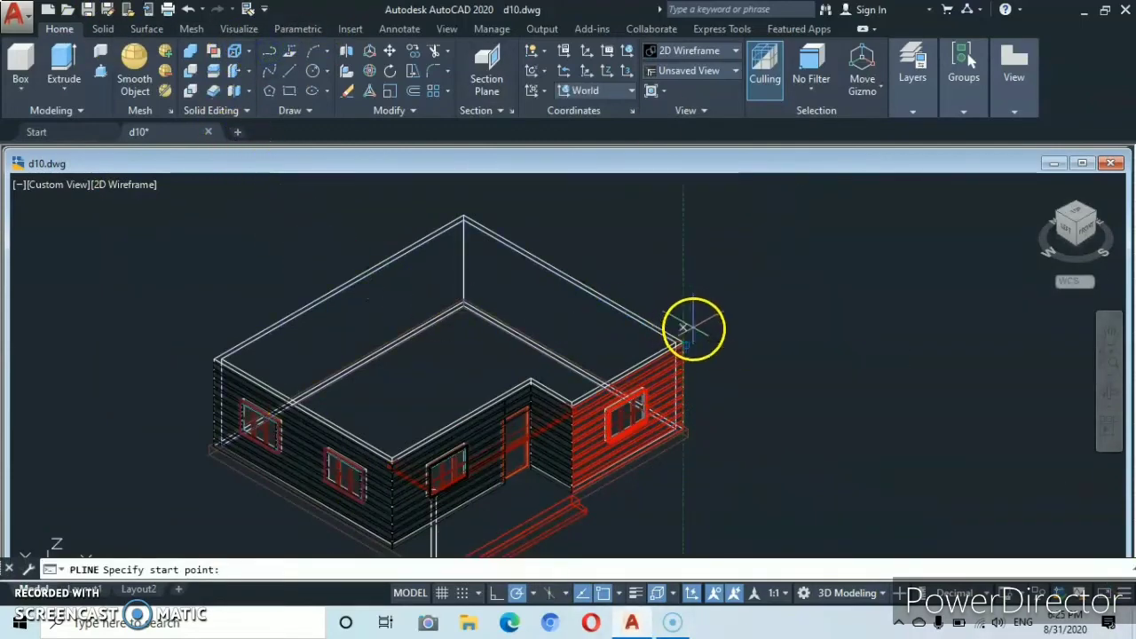
scroll(683, 341, "up", 4)
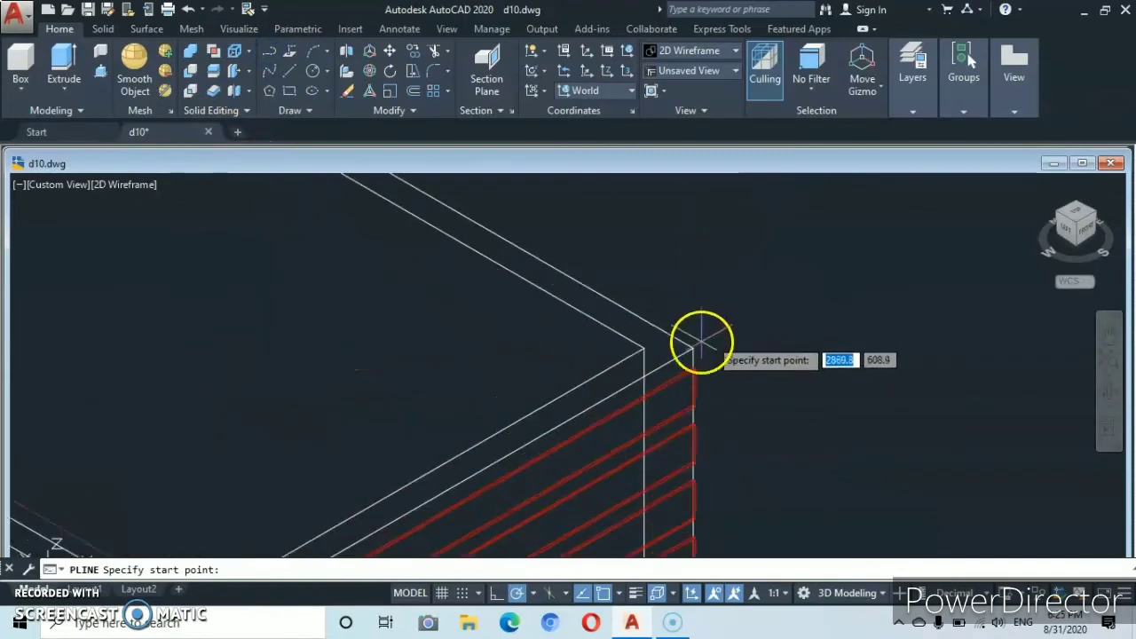
left_click(691, 348)
scroll(538, 309, "down", 5)
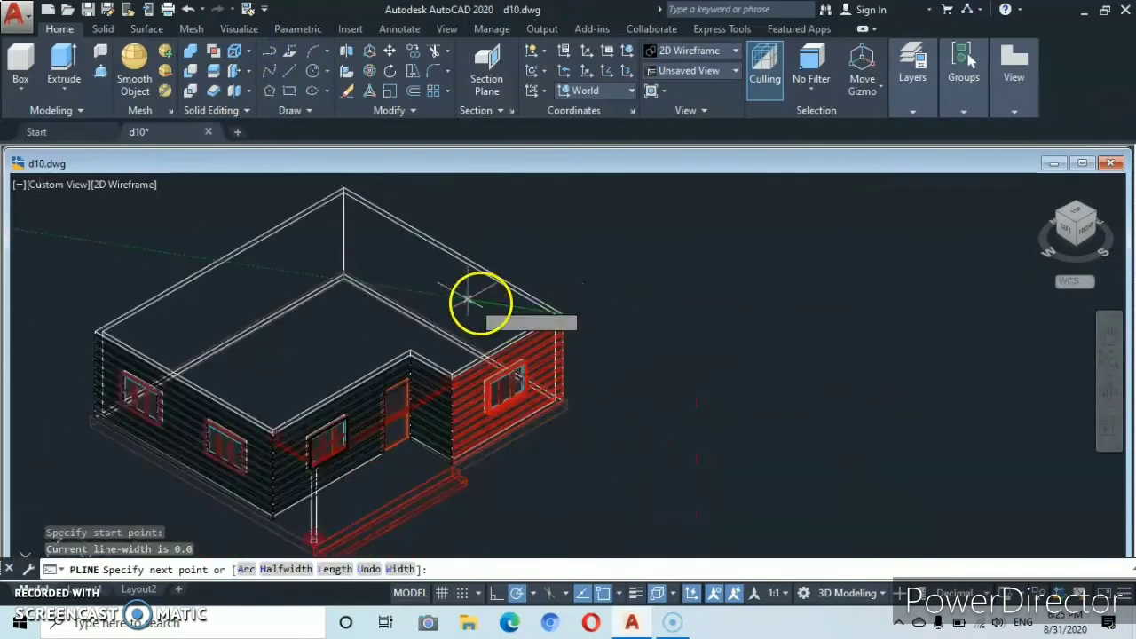
middle_click_drag(468, 298, 789, 432)
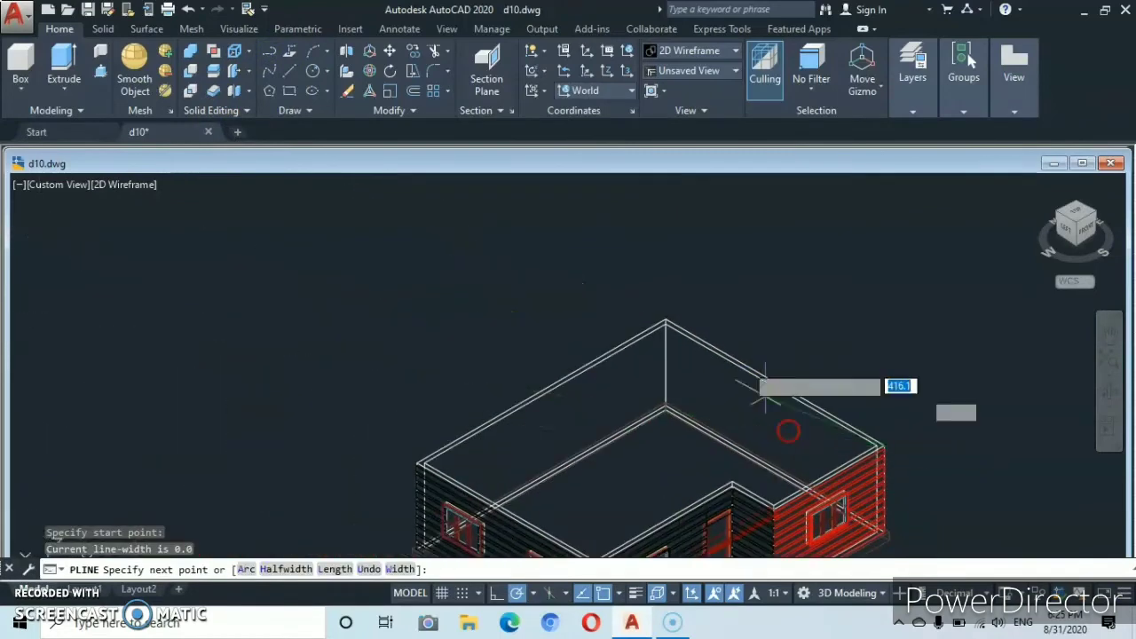
left_click(665, 317)
scroll(666, 317, "up", 4)
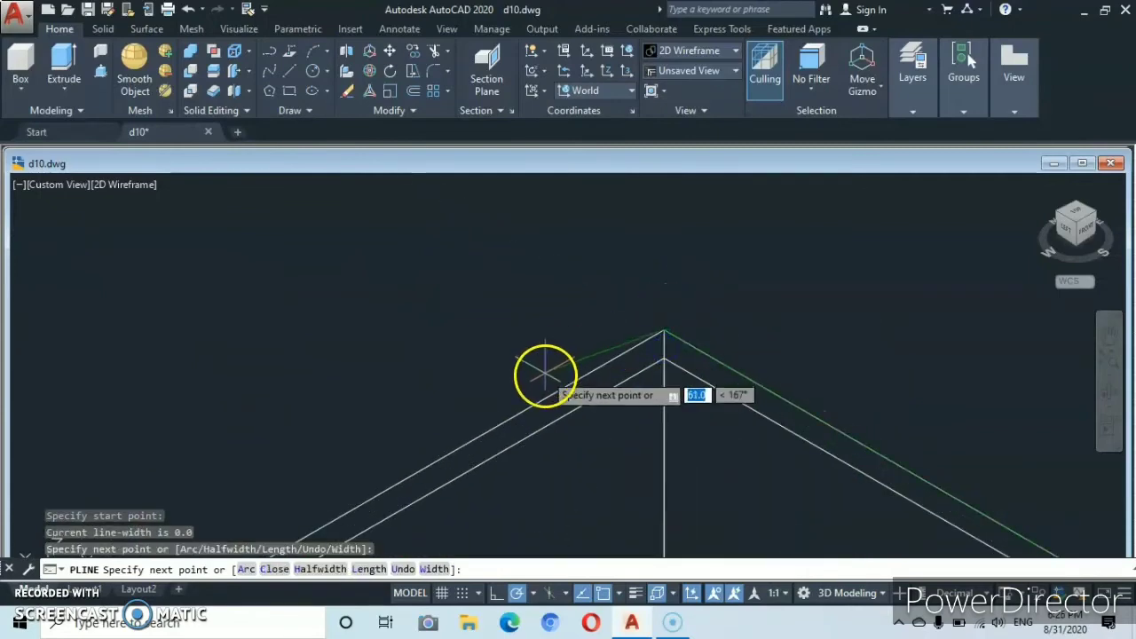
scroll(547, 377, "down", 5)
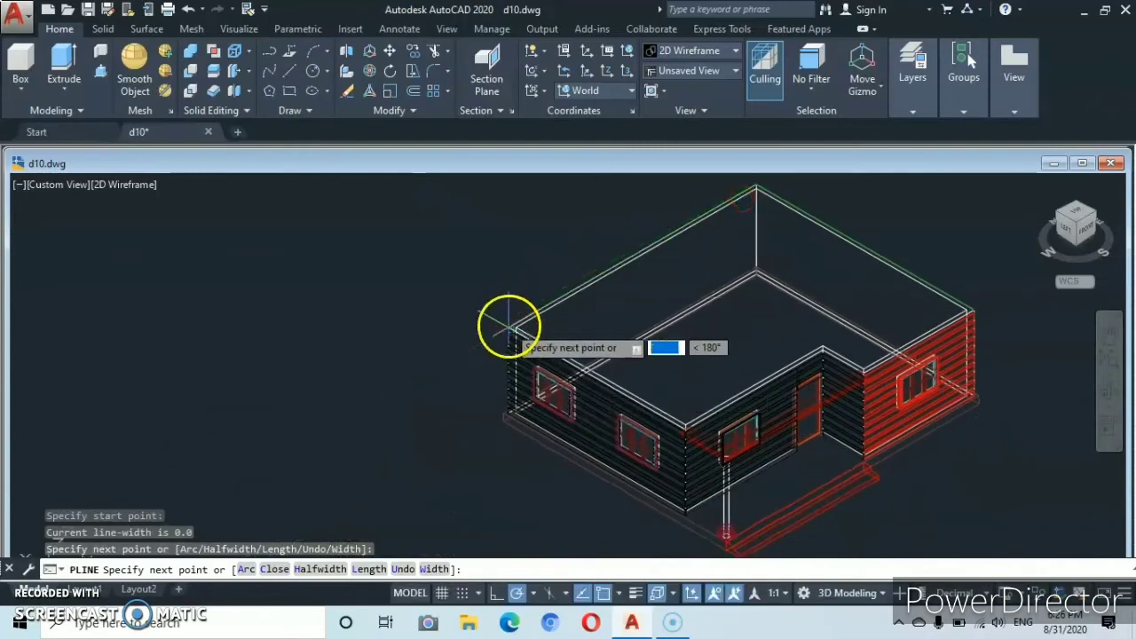
scroll(508, 320, "up", 4)
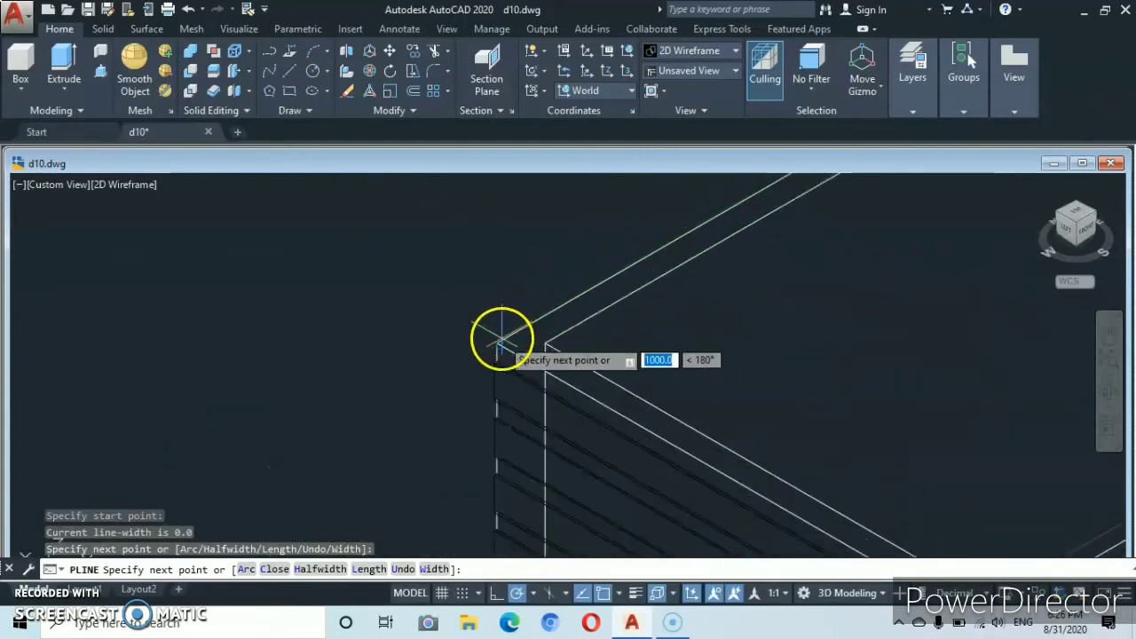
left_click(501, 345)
Continue the roof outline polyline along the black-clad side wall to the outer corner of the porch beam above the column.
scroll(563, 385, "down", 5)
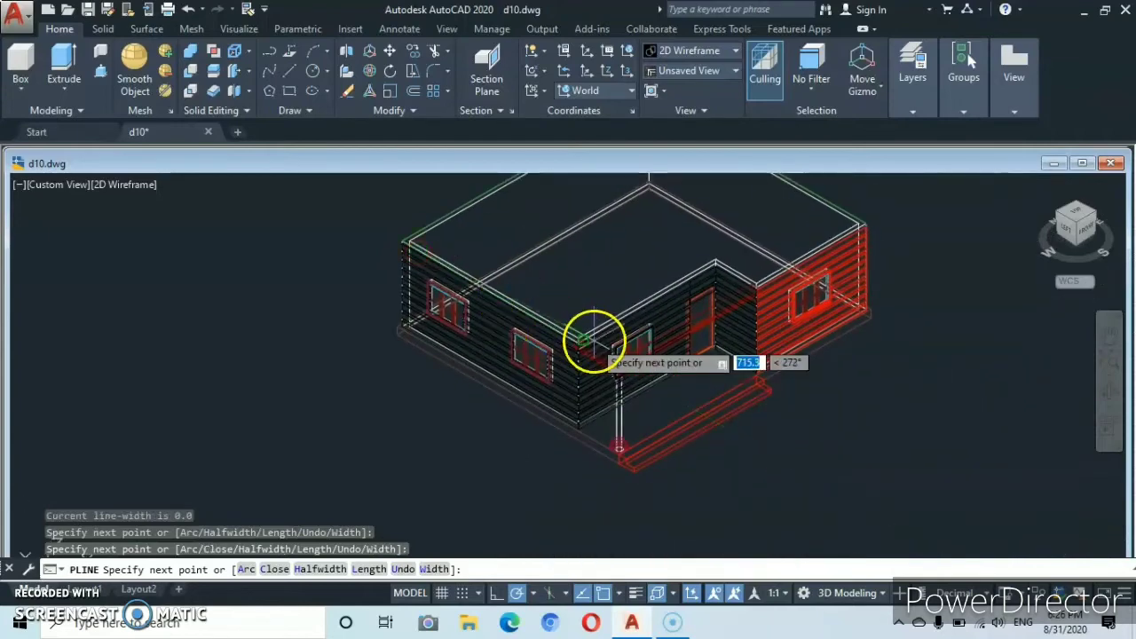
scroll(592, 339, "up", 5)
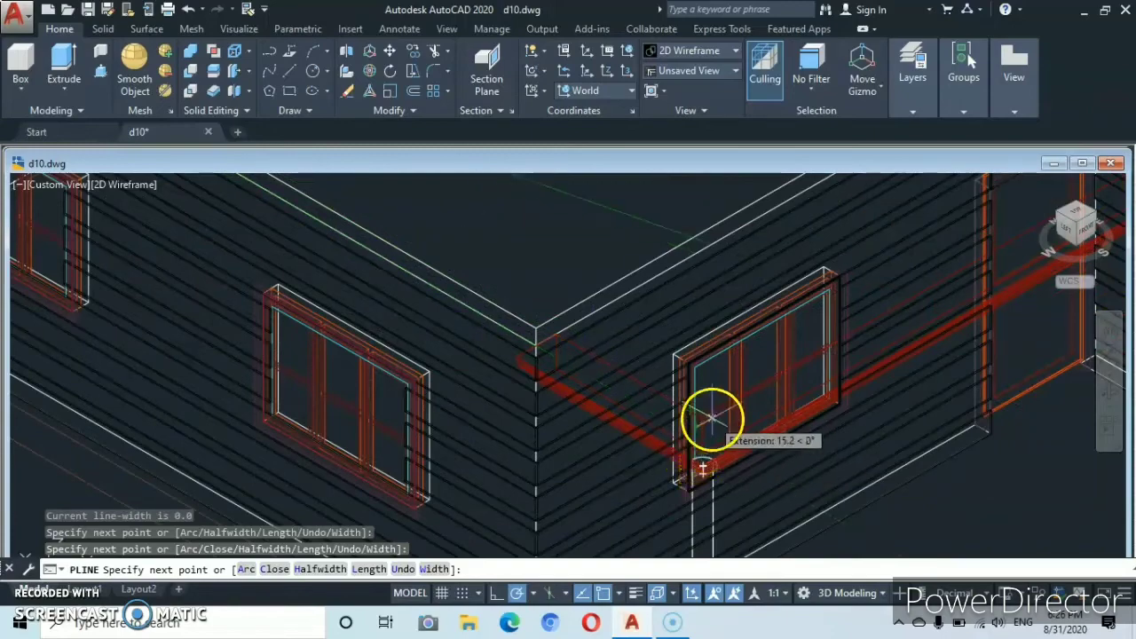
scroll(698, 456, "down", 4)
middle_click_drag(699, 457, 466, 458)
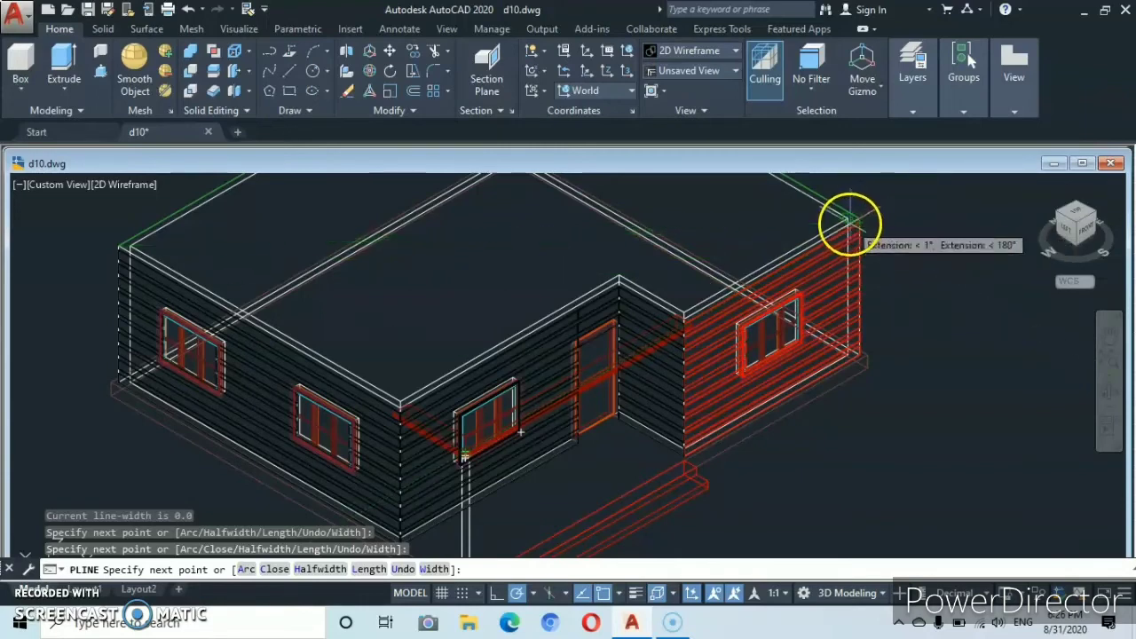
scroll(857, 224, "up", 3)
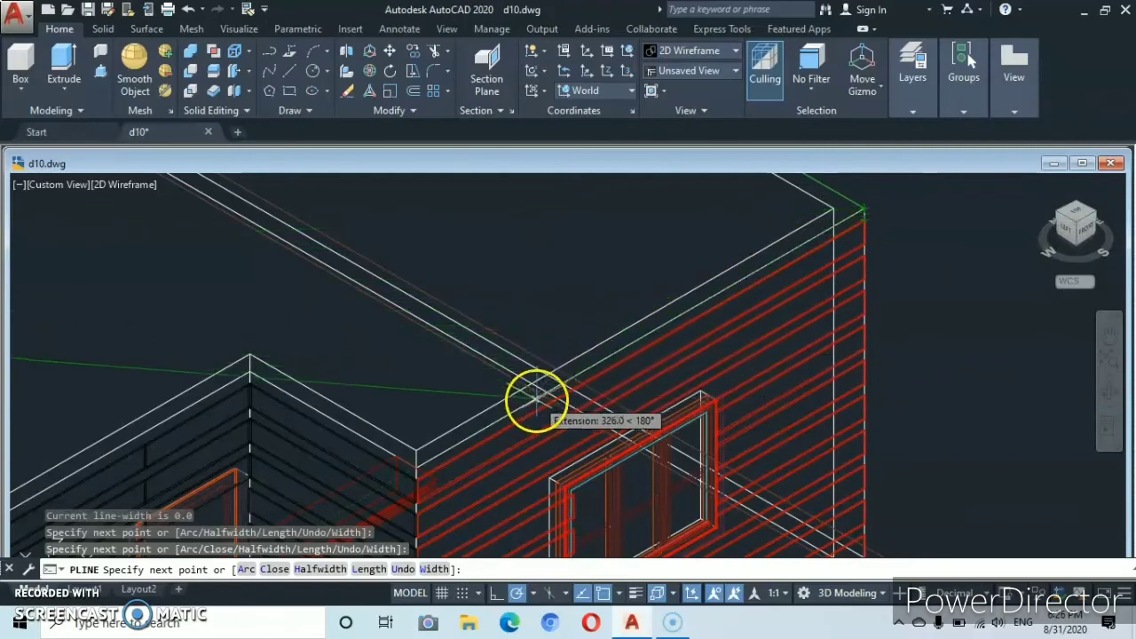
scroll(544, 395, "down", 2)
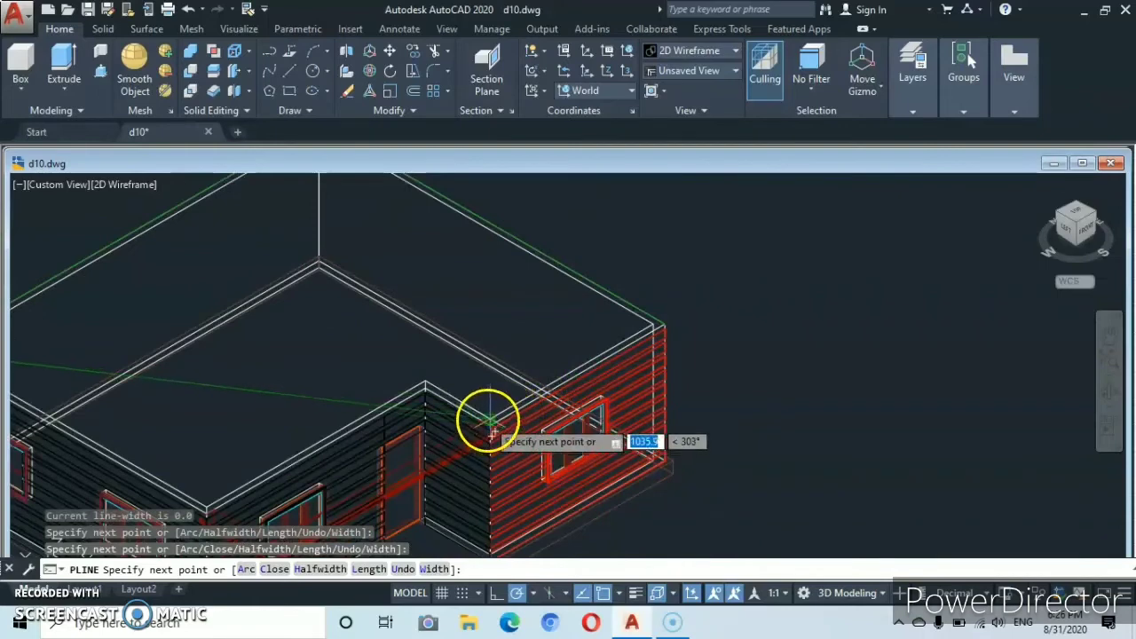
scroll(497, 427, "down", 3)
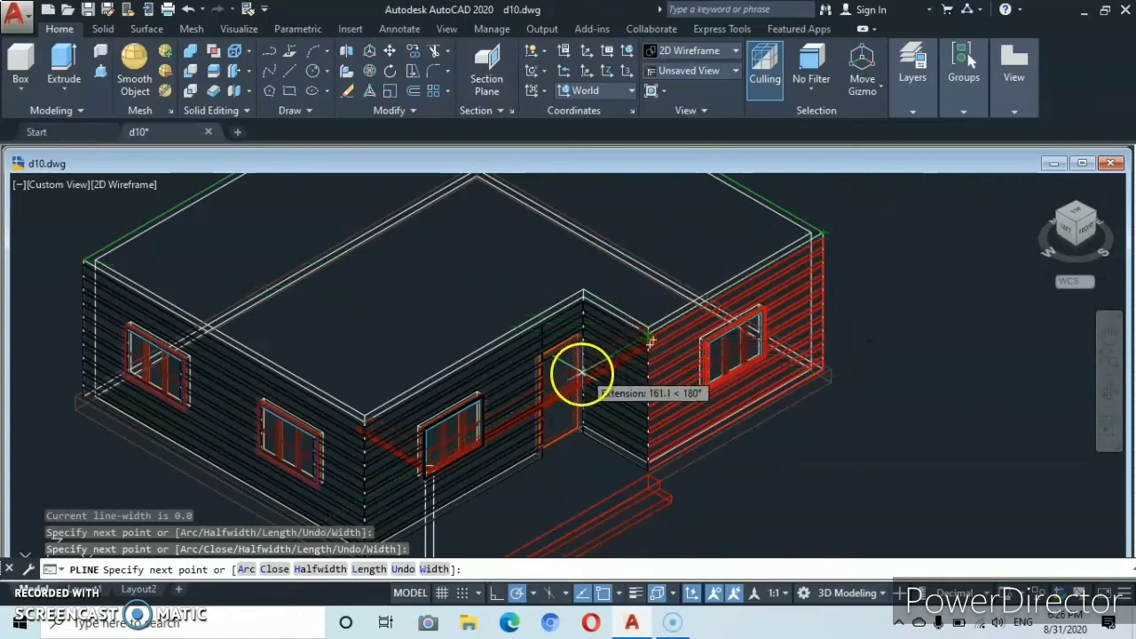
left_click(429, 463)
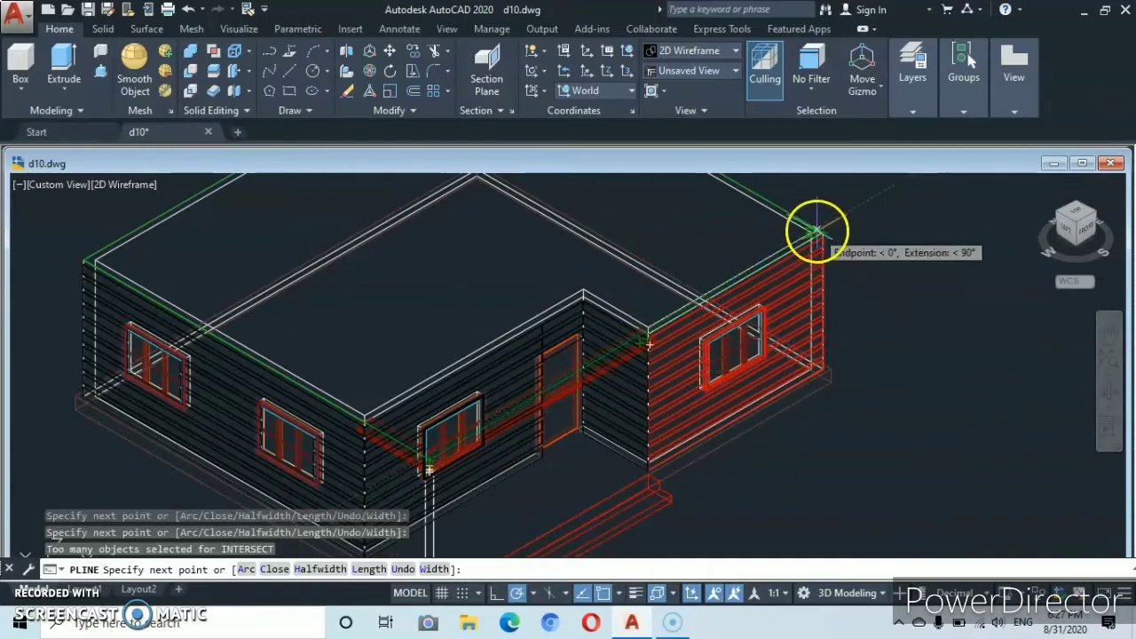
Bring the roof outline polyline back to its starting corner above the red-clad wall and end the command.
scroll(819, 232, "up", 5)
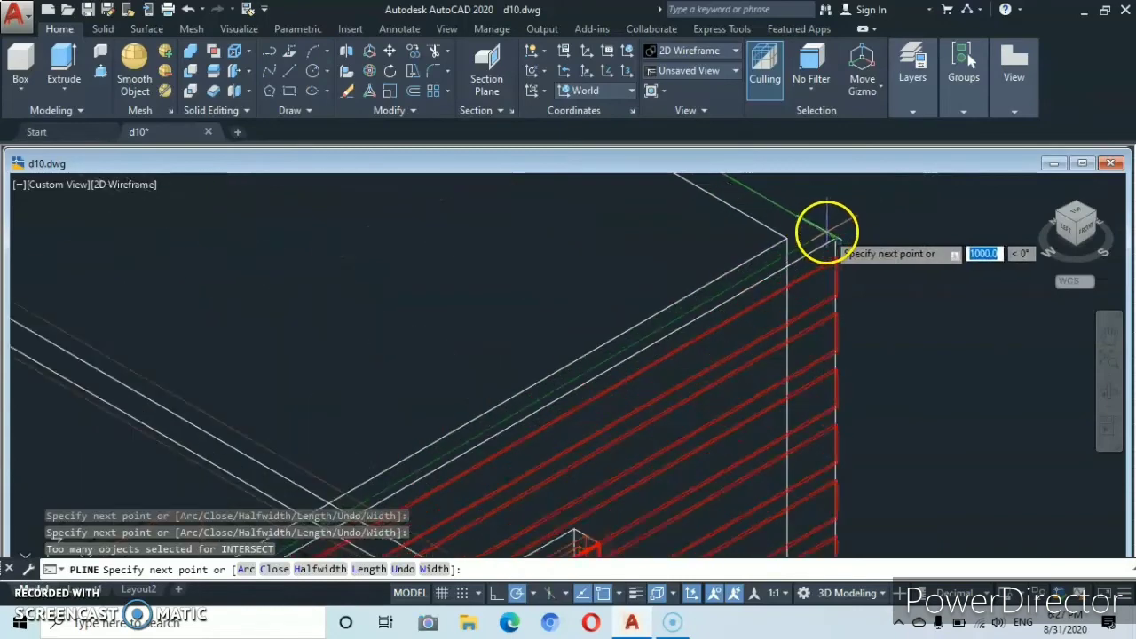
left_click(832, 240)
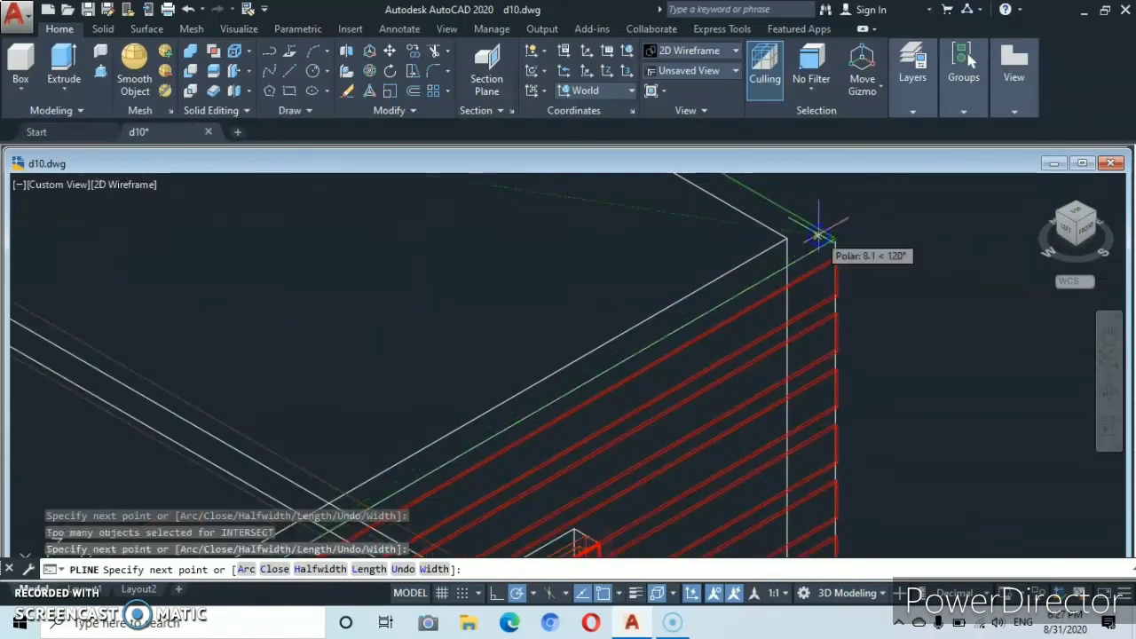
key("Escape")
key("Escape")
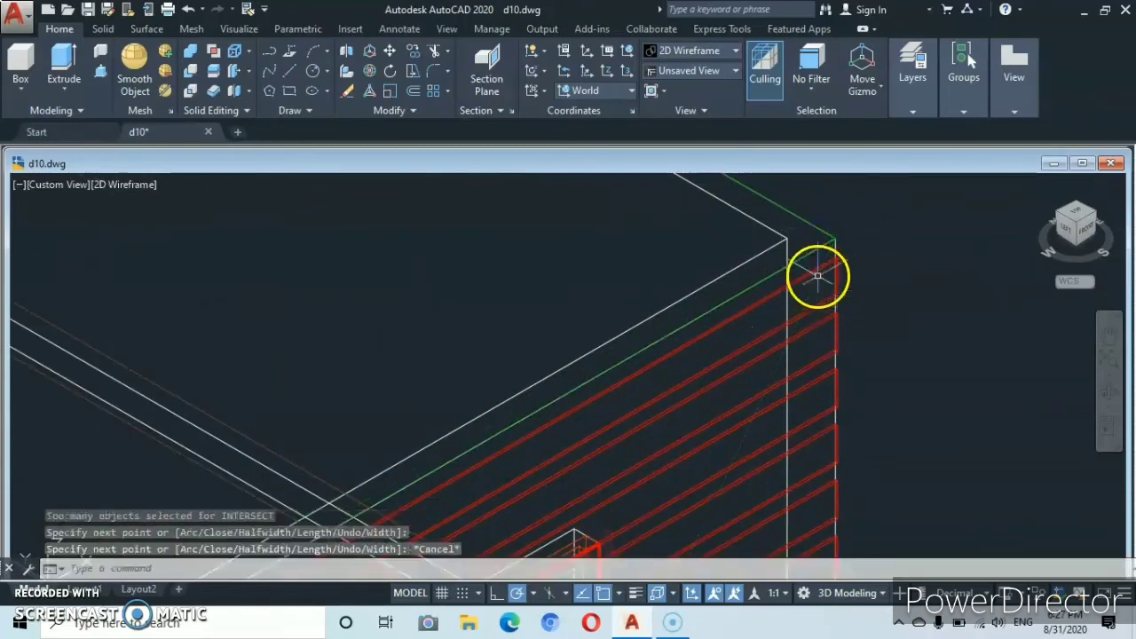
Select the roof outline polyline to check its course around the wall tops and porch beam, and clear the selection.
scroll(808, 272, "down", 5)
middle_click_drag(757, 334, 807, 351)
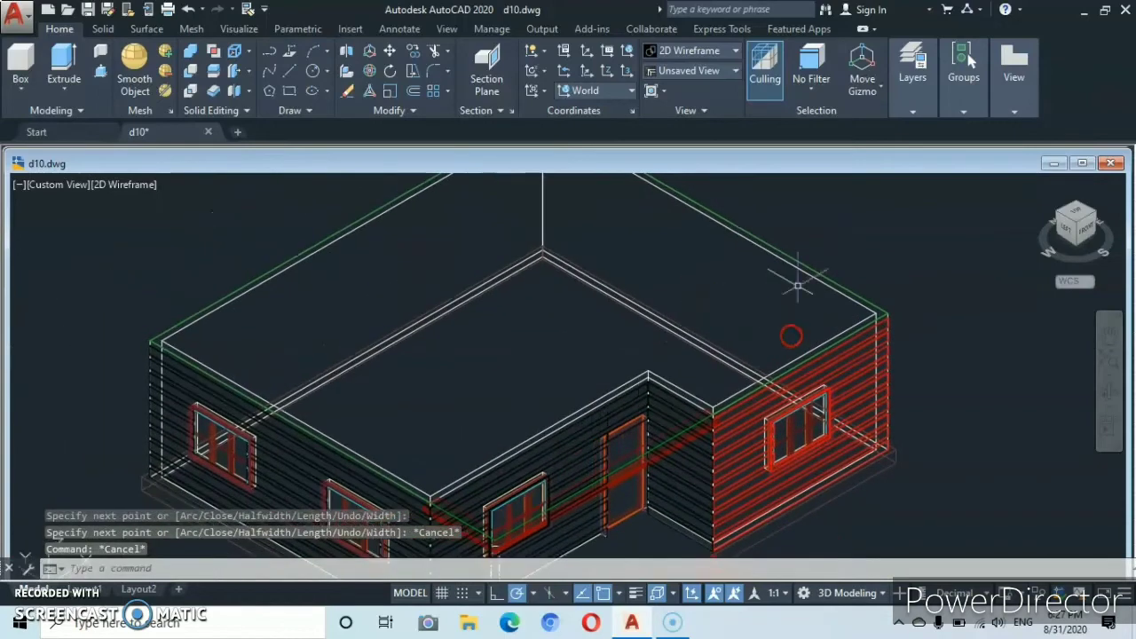
left_click(825, 276)
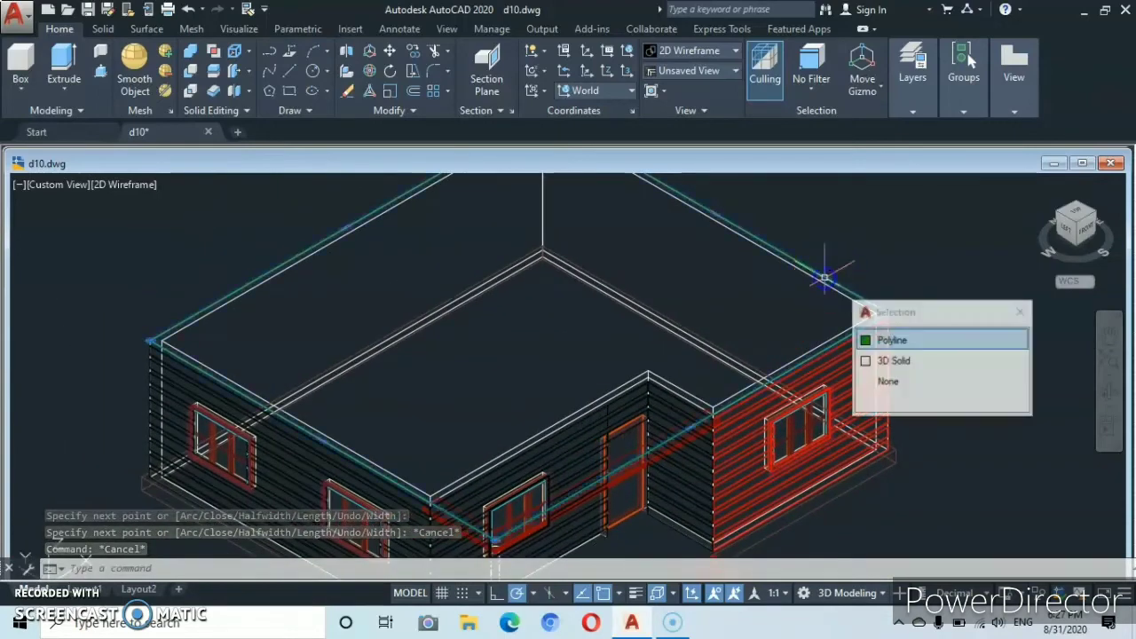
key("Escape")
scroll(720, 330, "down", 6)
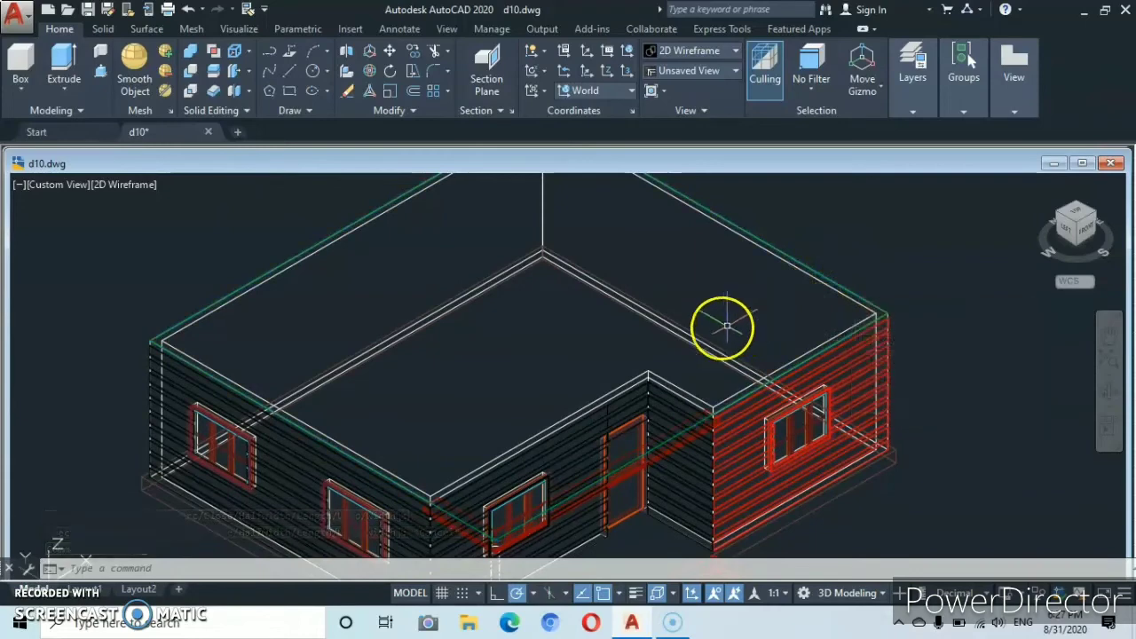
Offset the roof outline polyline 50 units outward beyond the walls and end the command.
scroll(655, 368, "up", 4)
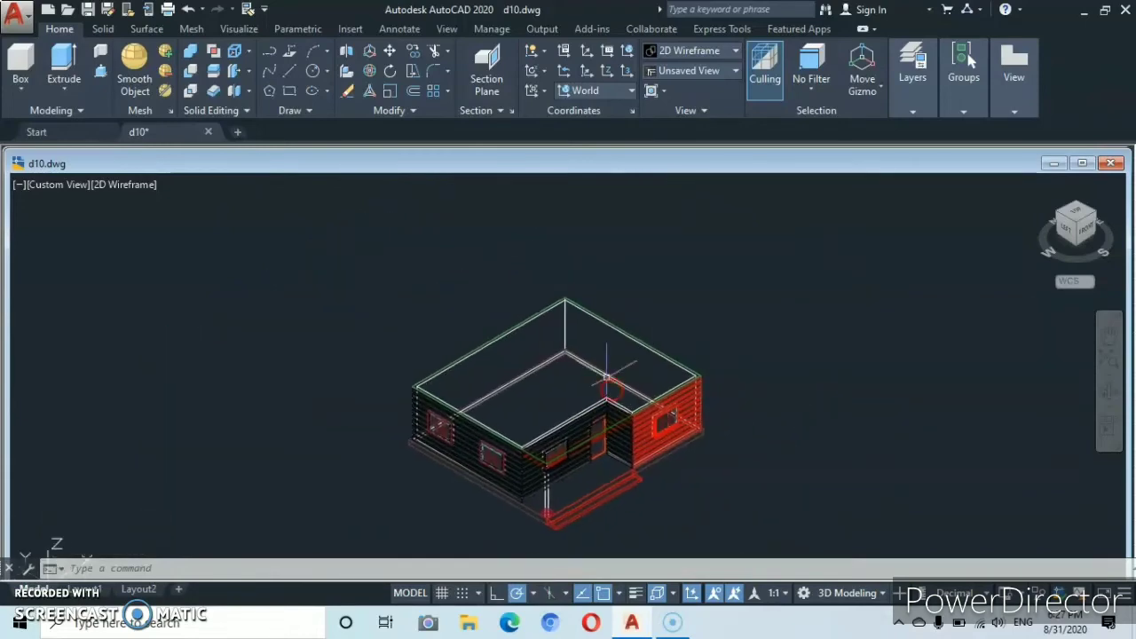
left_click(413, 92)
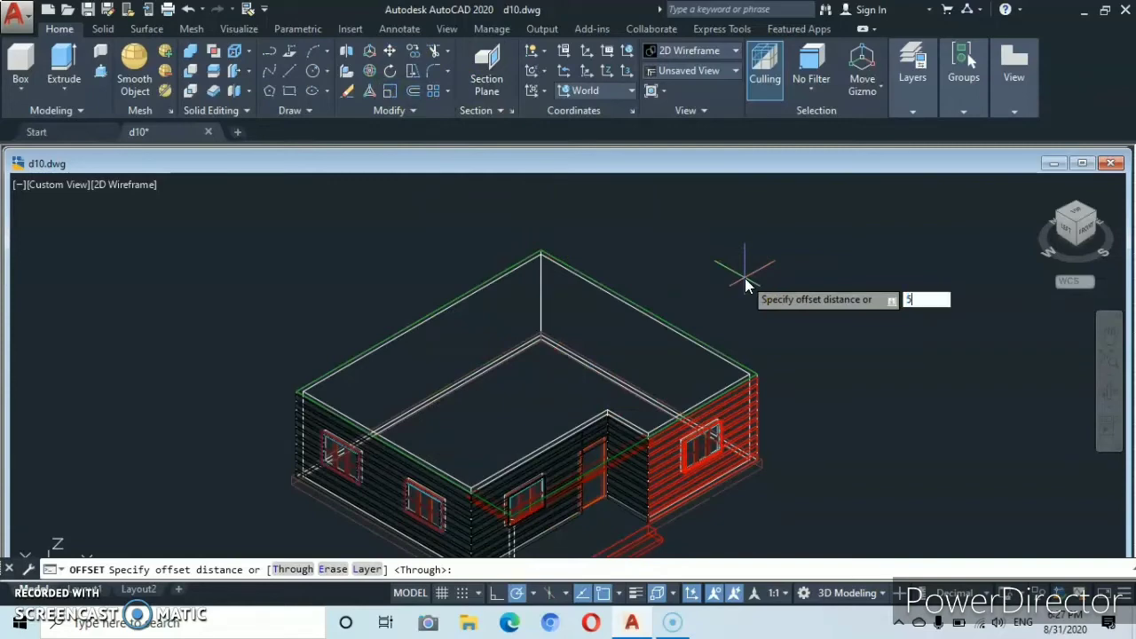
key("Return")
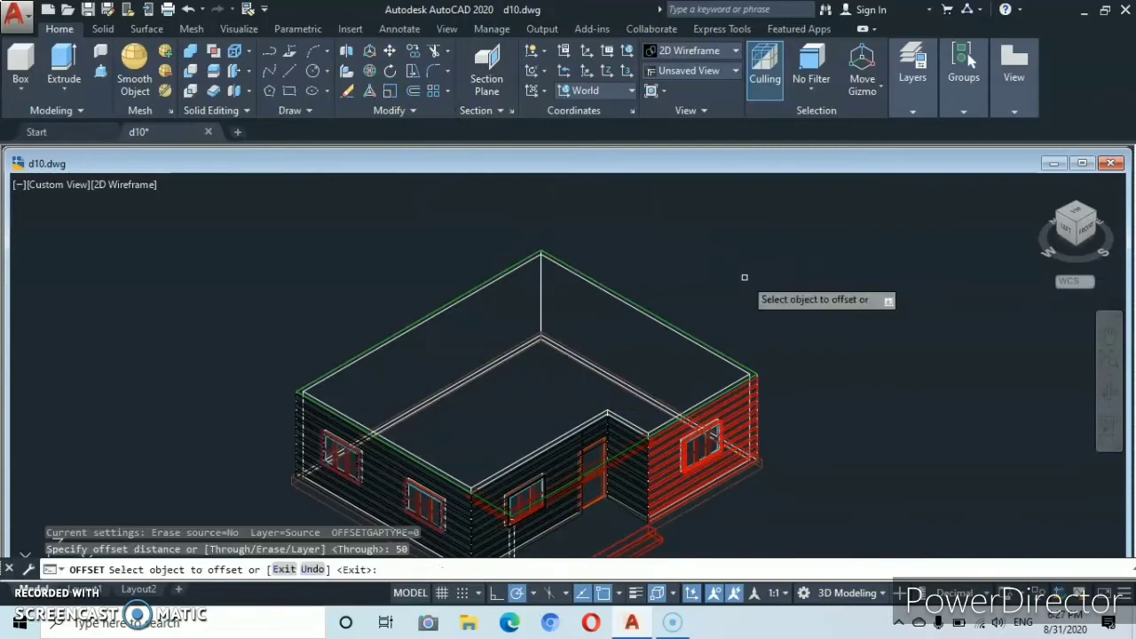
left_click(651, 309)
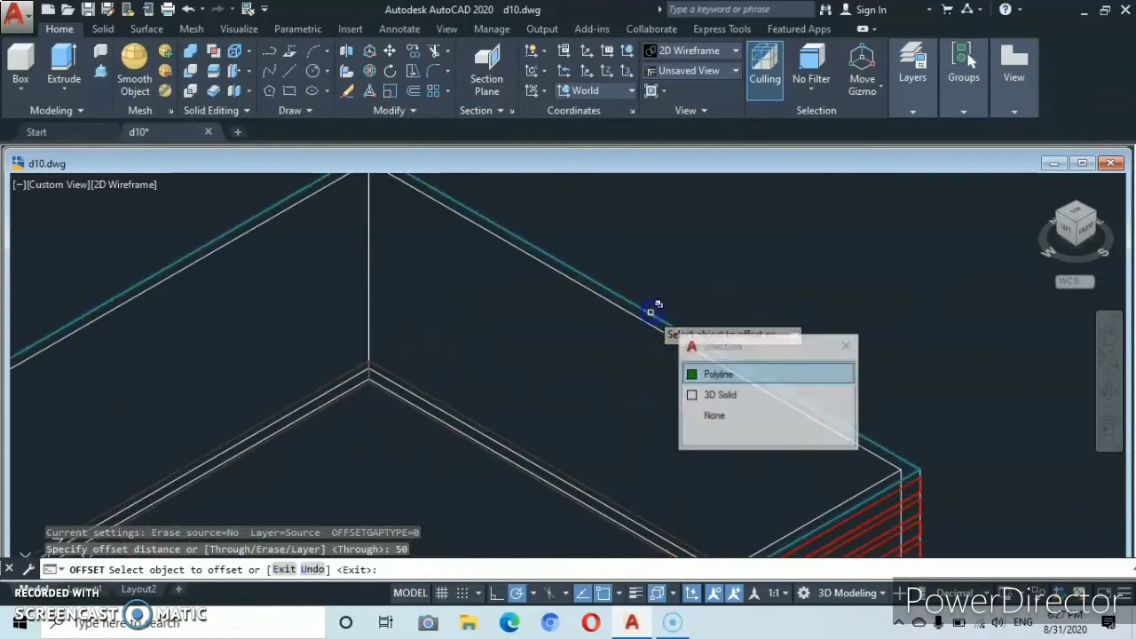
left_click(764, 377)
left_click(842, 289)
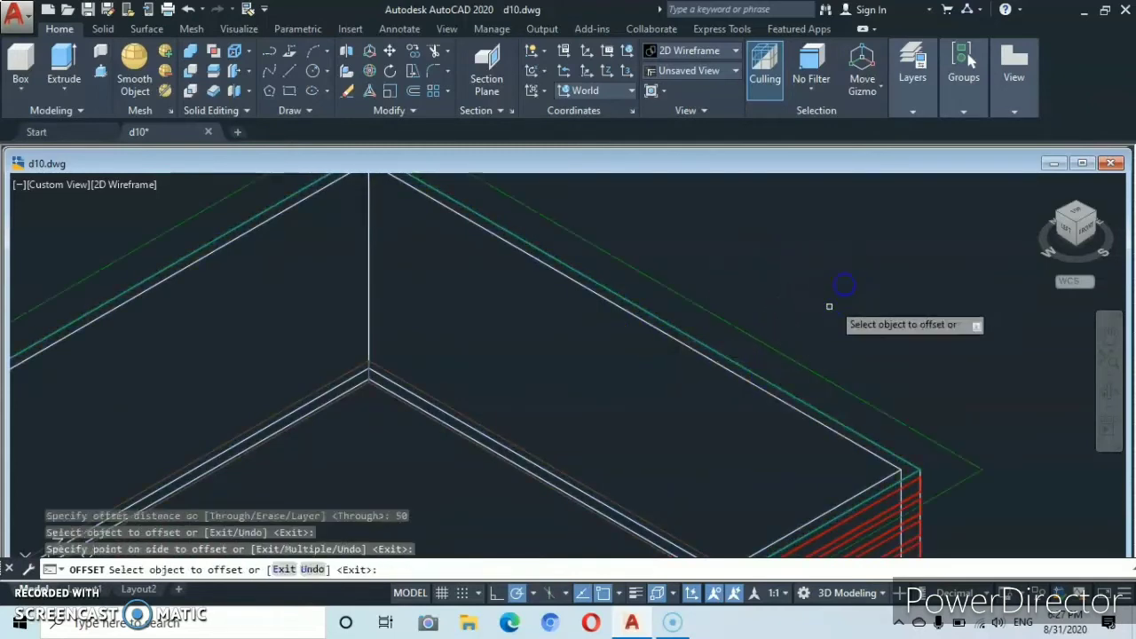
scroll(810, 348, "down", 5)
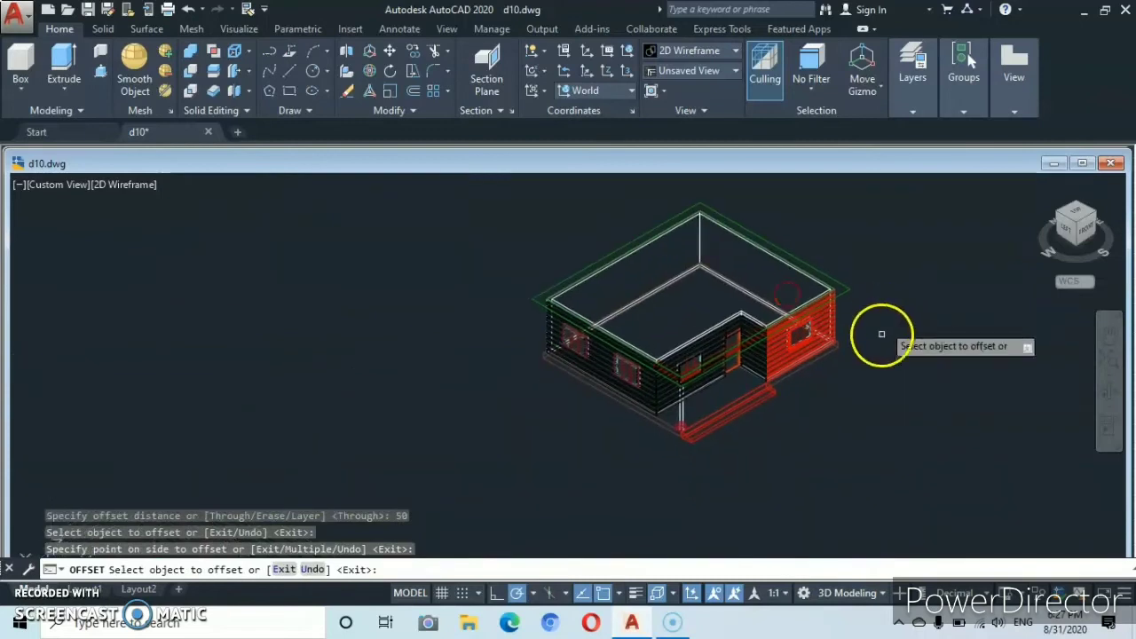
key("Escape")
Erase the original inner roof outline polyline that runs along the wall tops and porch beam.
left_click(721, 371)
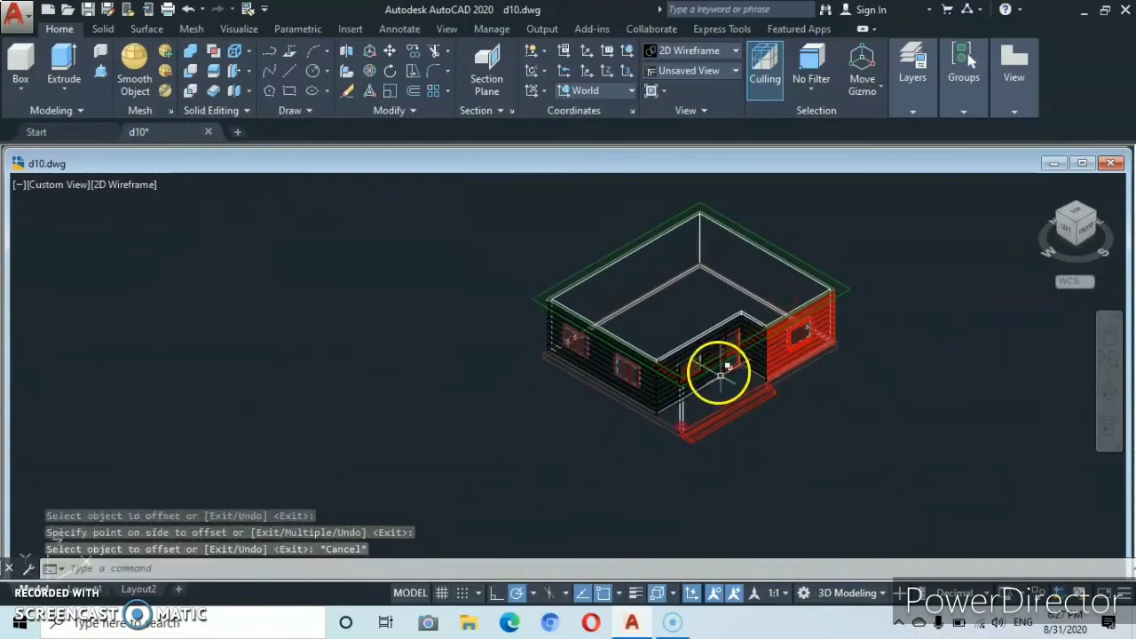
middle_click_drag(764, 331, 746, 336)
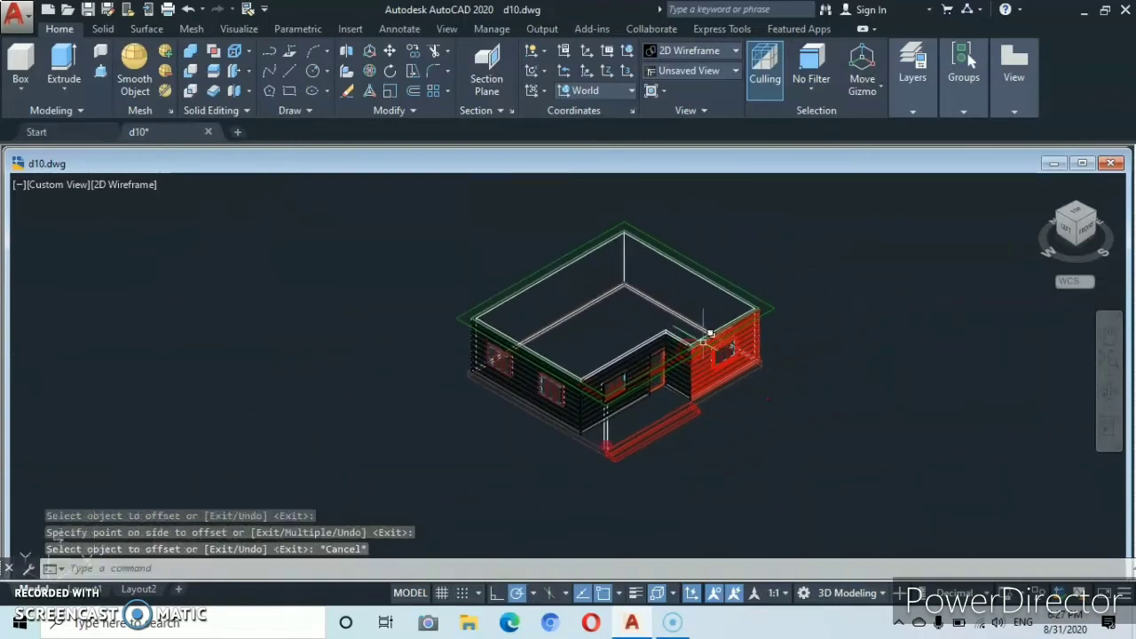
scroll(675, 355, "up", 3)
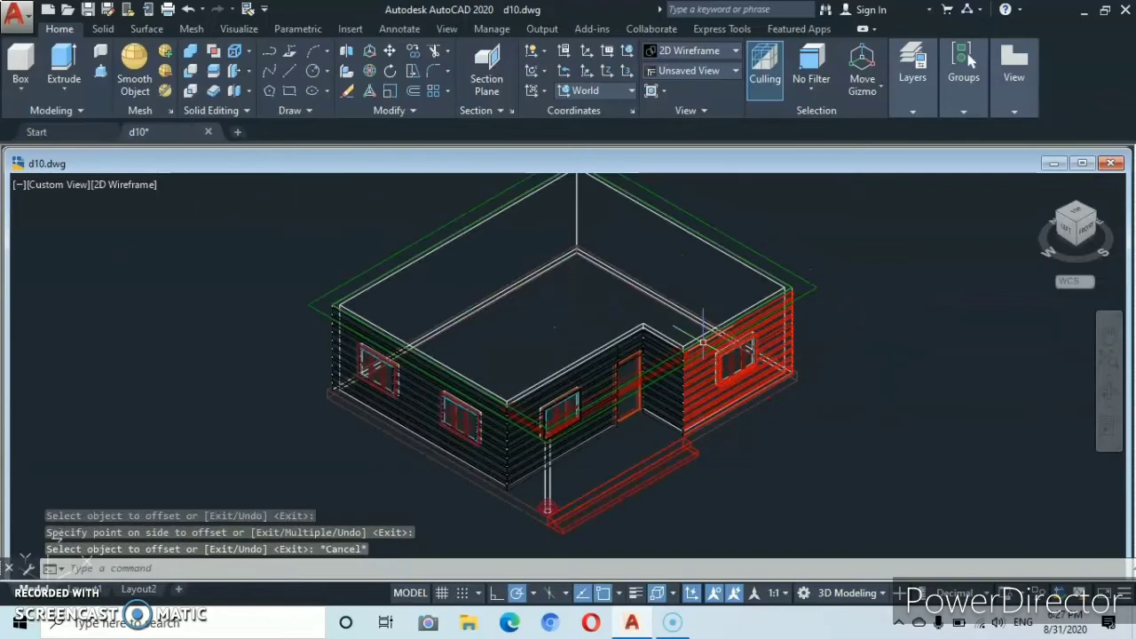
left_click(635, 378)
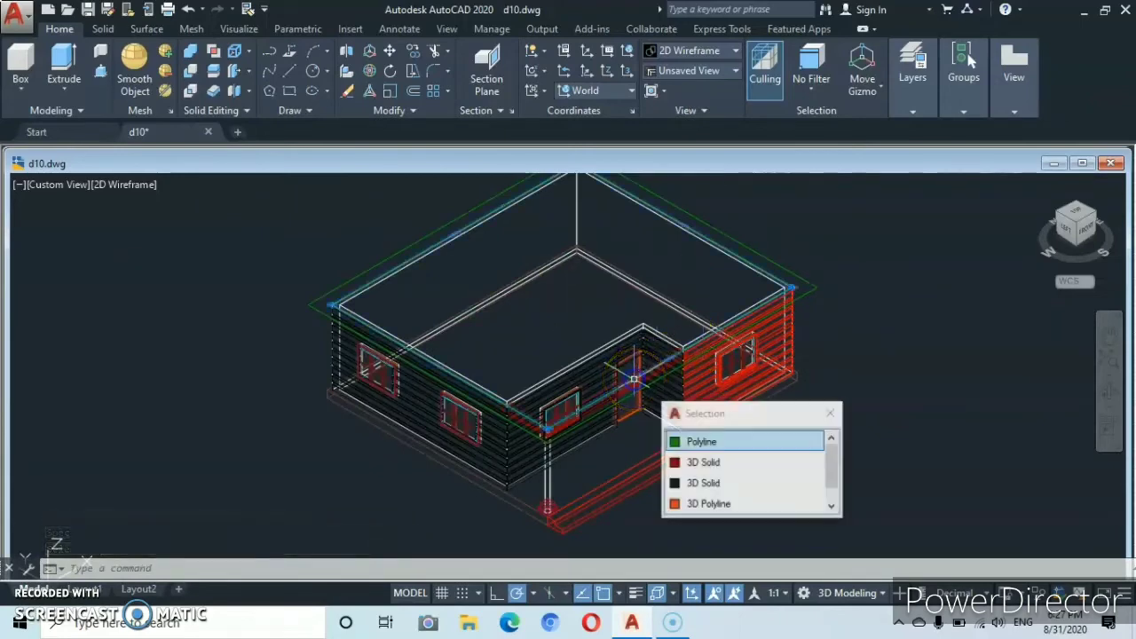
left_click(760, 443)
right_click(862, 436)
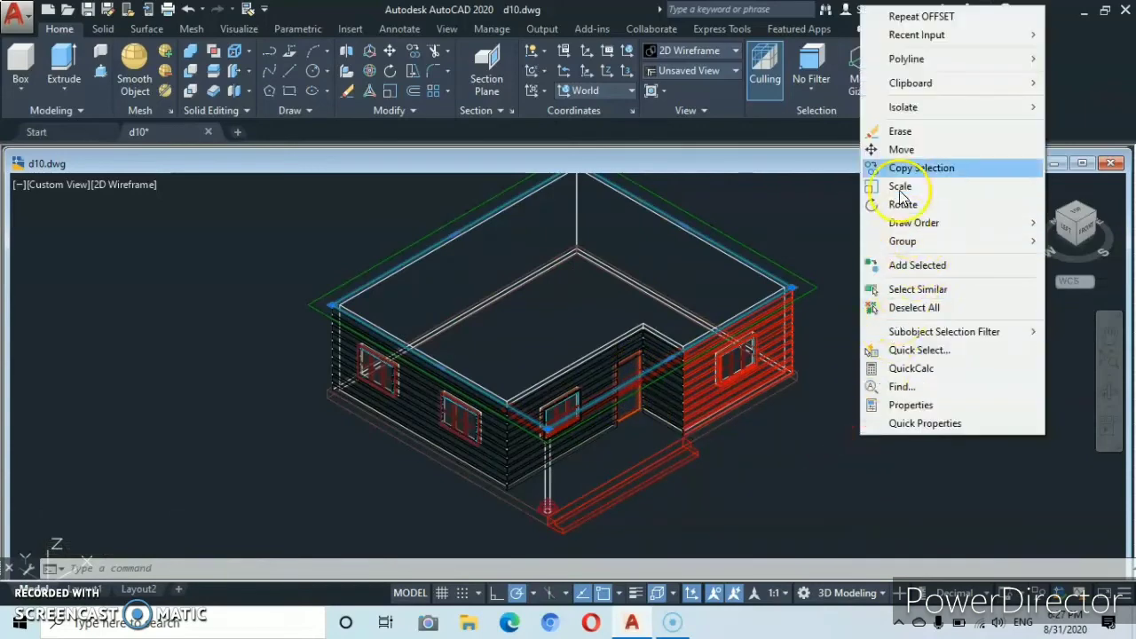
left_click(901, 134)
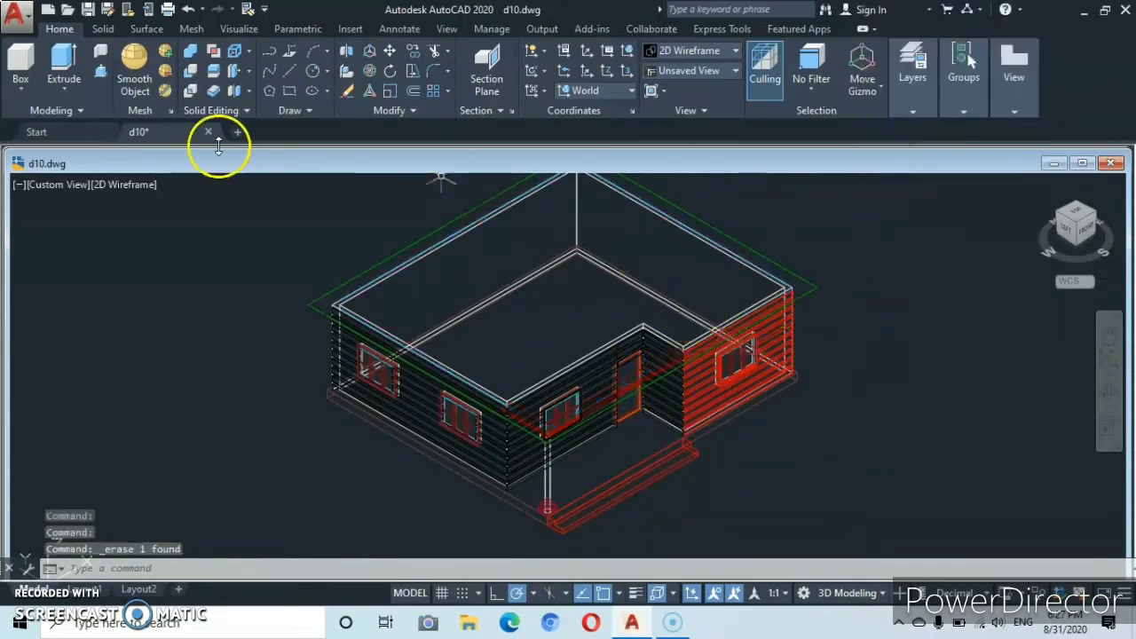
Copy the overhanging roof outline from its corner beside the red-clad wall to a point near that wall's base.
left_click(771, 262)
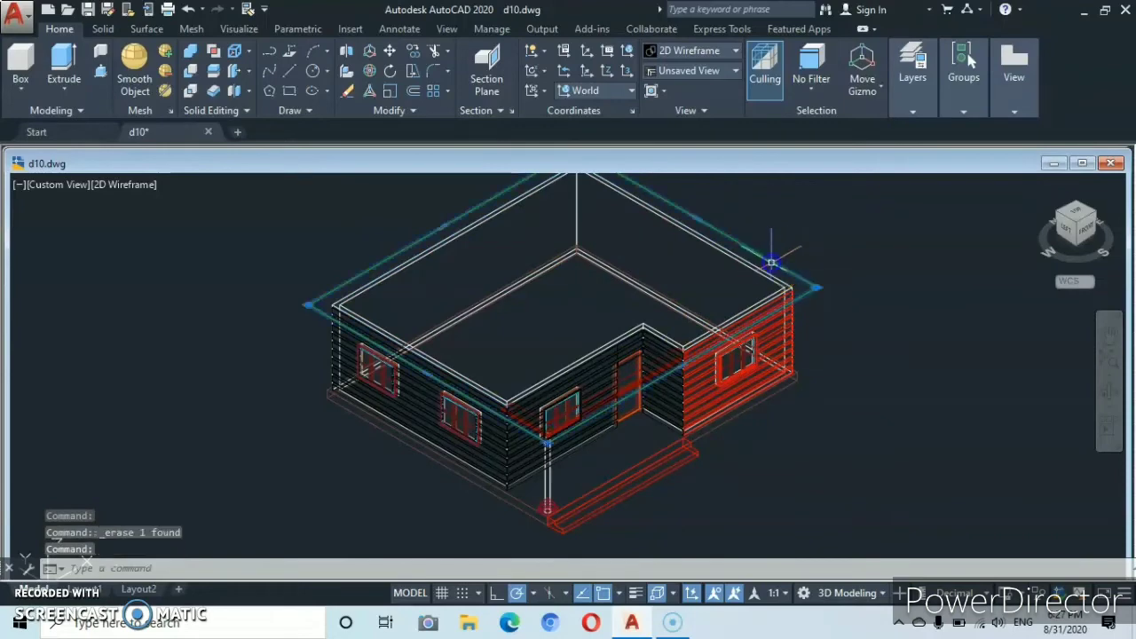
right_click(862, 376)
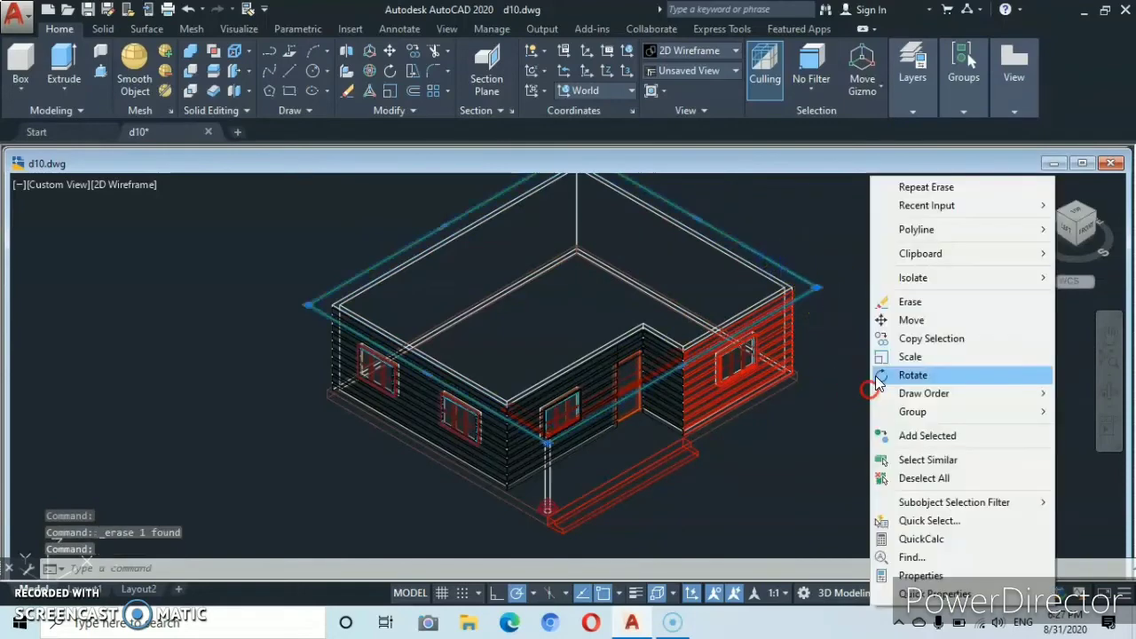
left_click(918, 343)
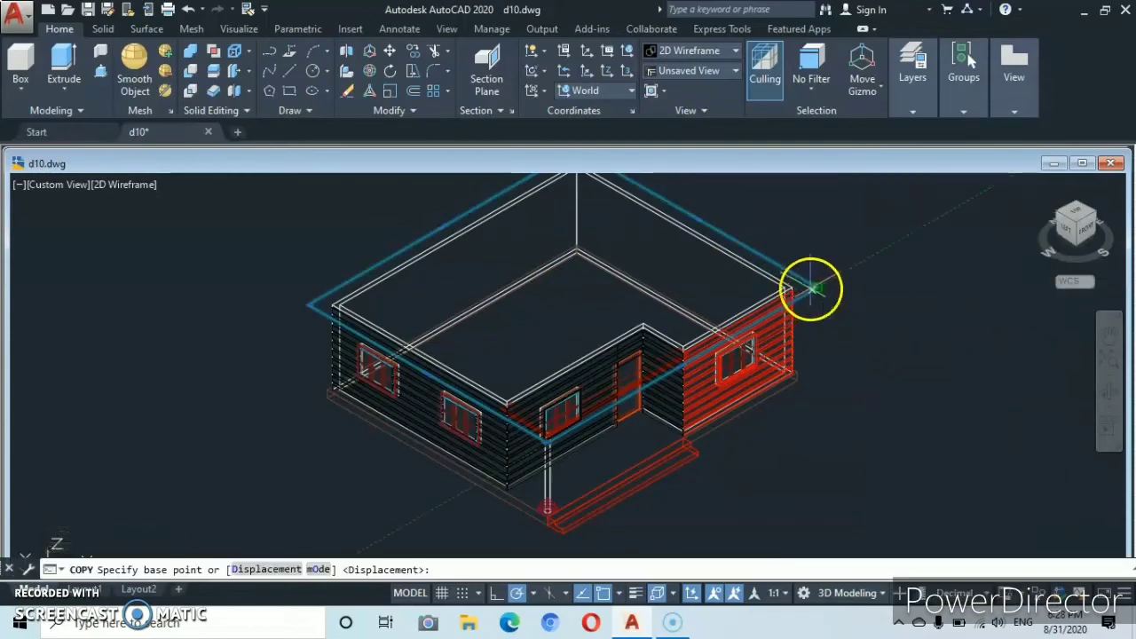
left_click(814, 287)
left_click_drag(813, 286, 838, 380)
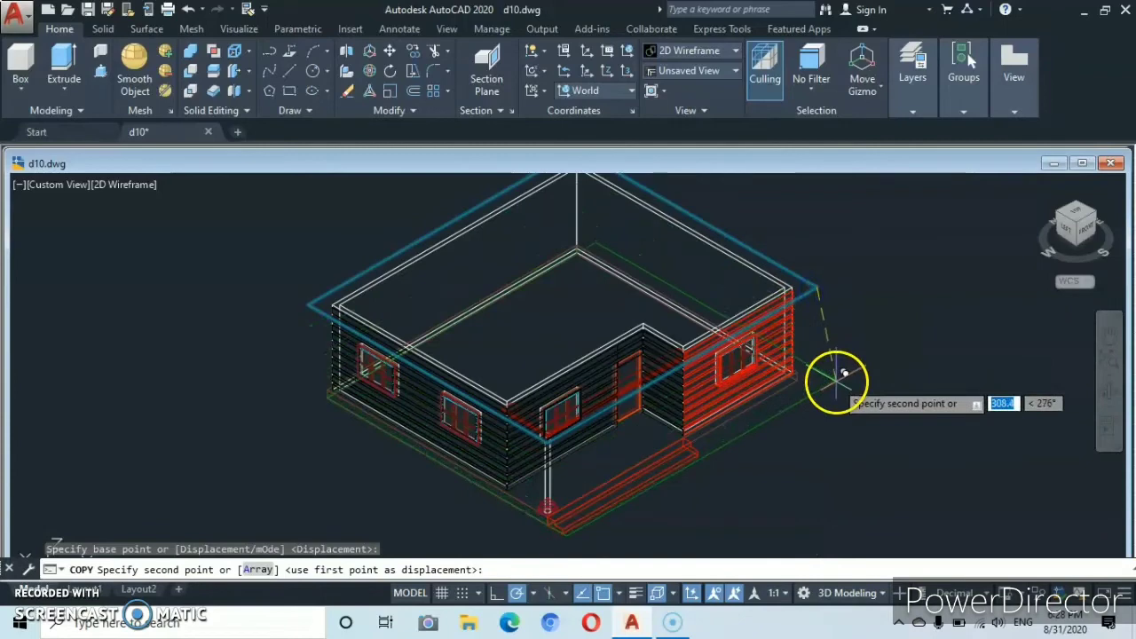
left_click(843, 374)
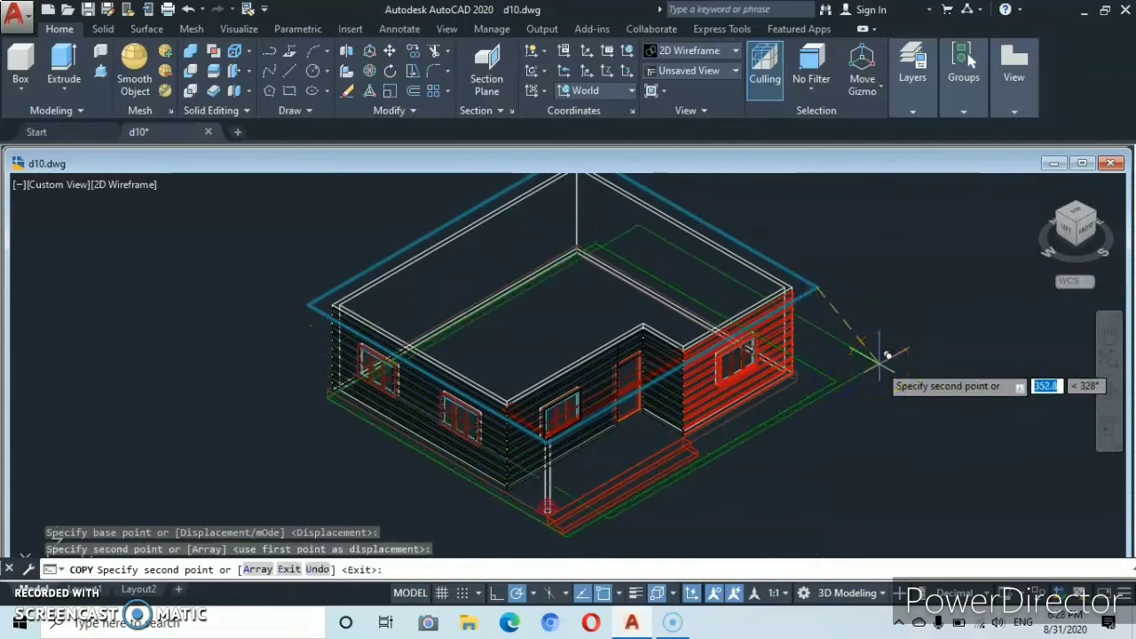
key("Escape")
Start a solid extrusion of the overhanging roof outline at wall-top level.
scroll(843, 337, "down", 3)
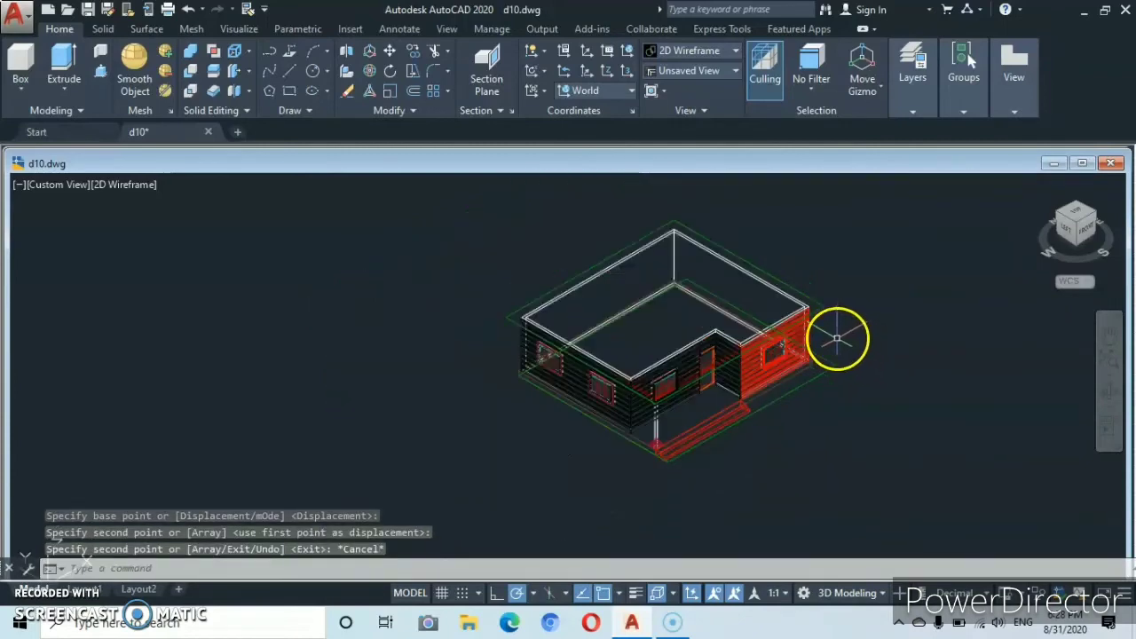
middle_click_drag(837, 335, 629, 388)
scroll(613, 355, "up", 2)
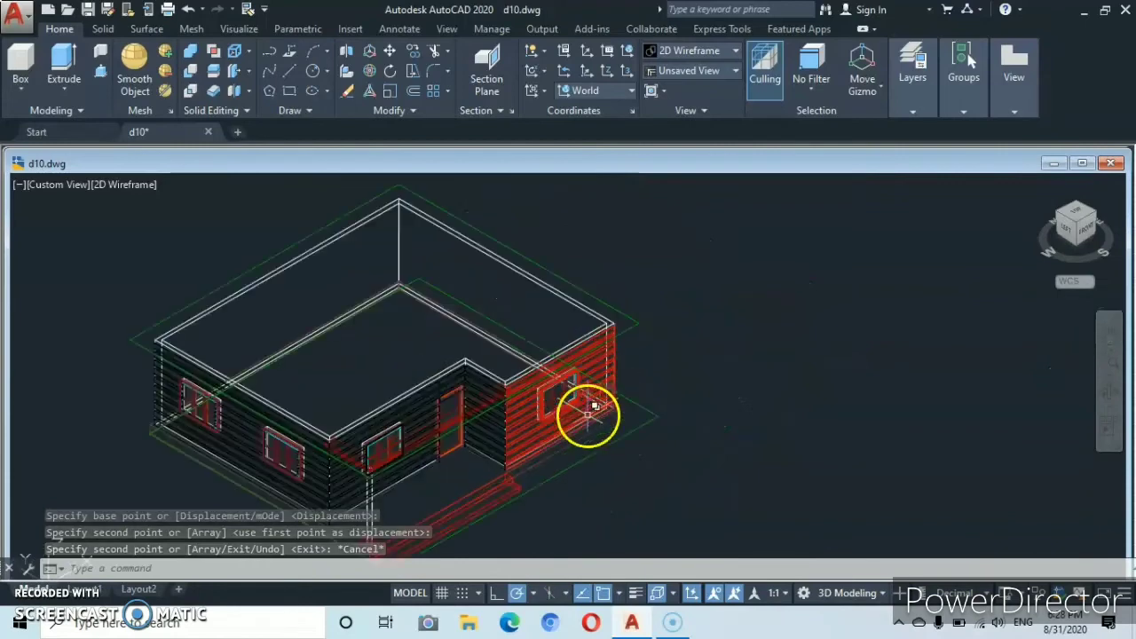
scroll(568, 390, "up", 2)
middle_click_drag(500, 367, 484, 411, "shift")
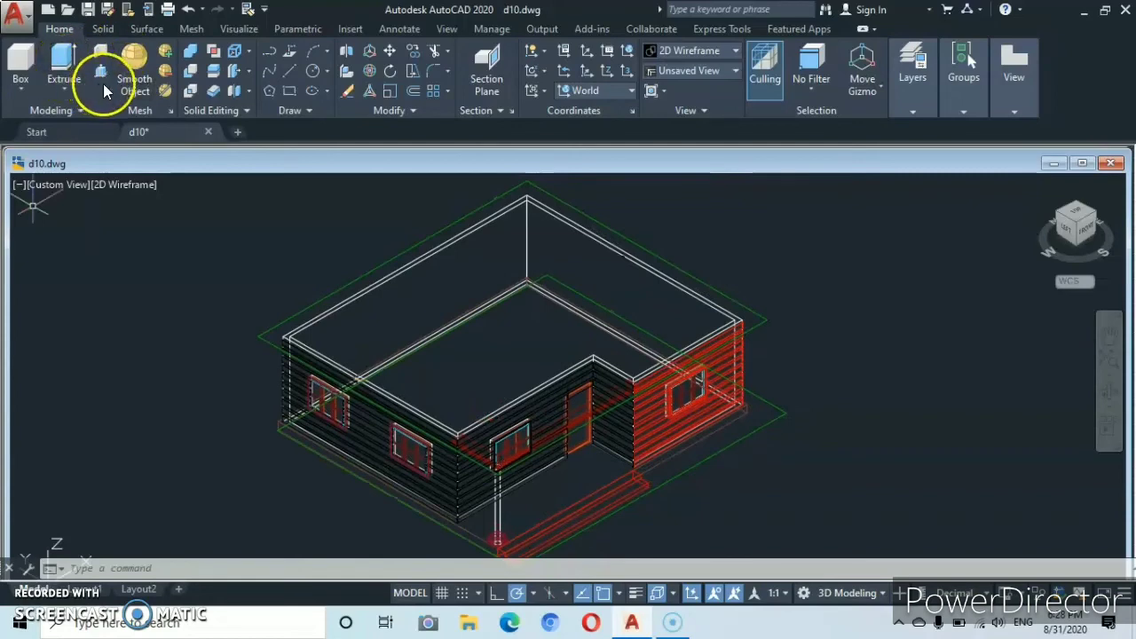
left_click(60, 59)
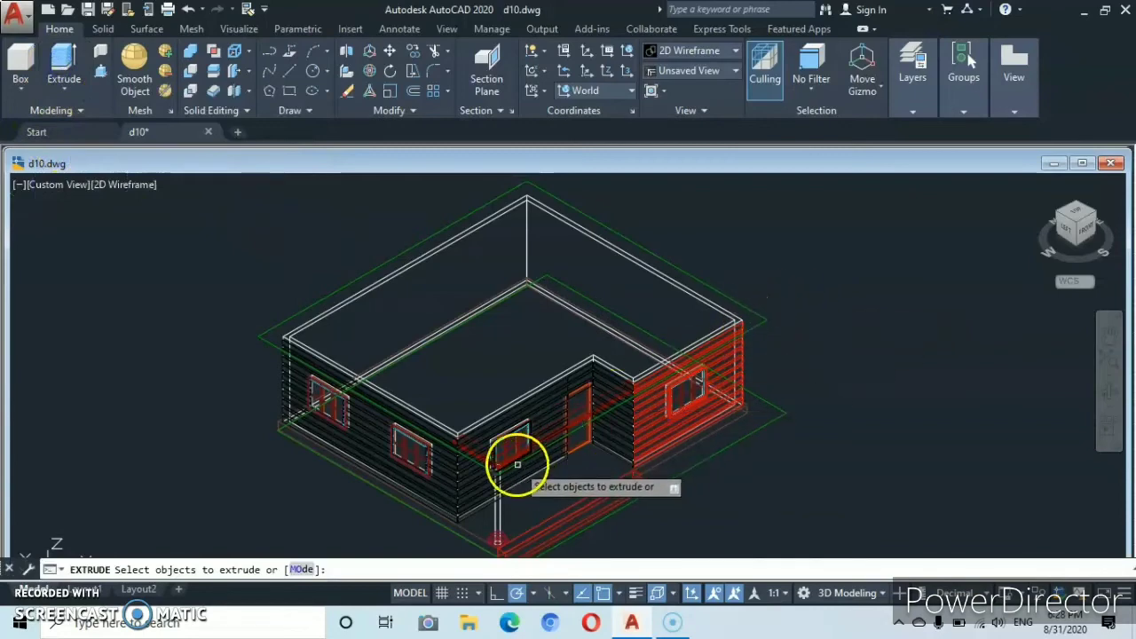
left_click(264, 333)
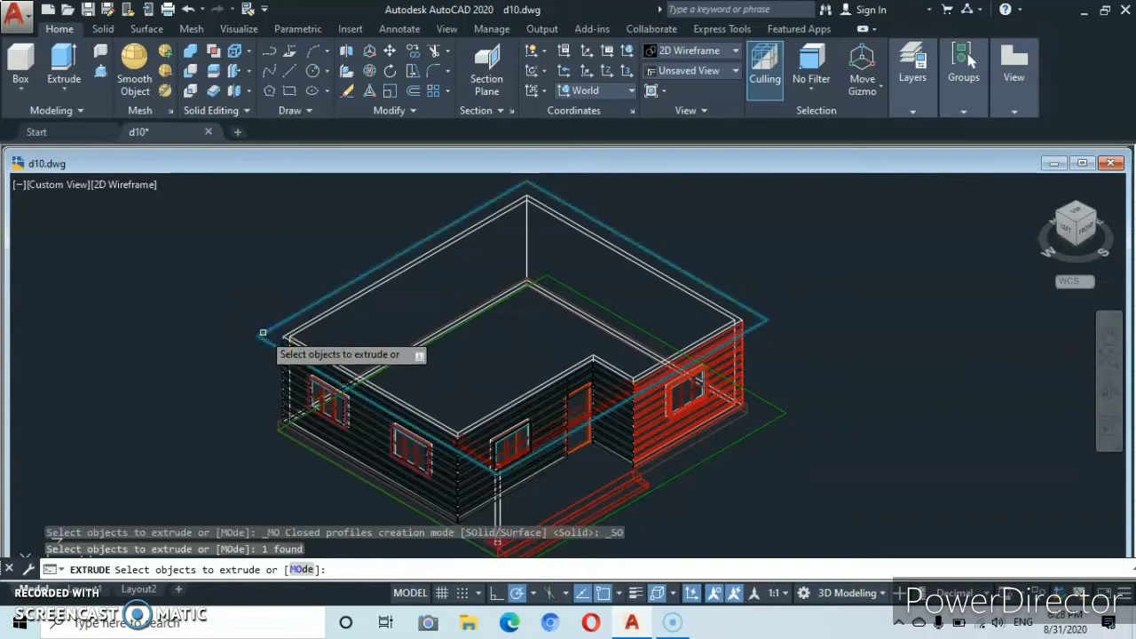
key("Return")
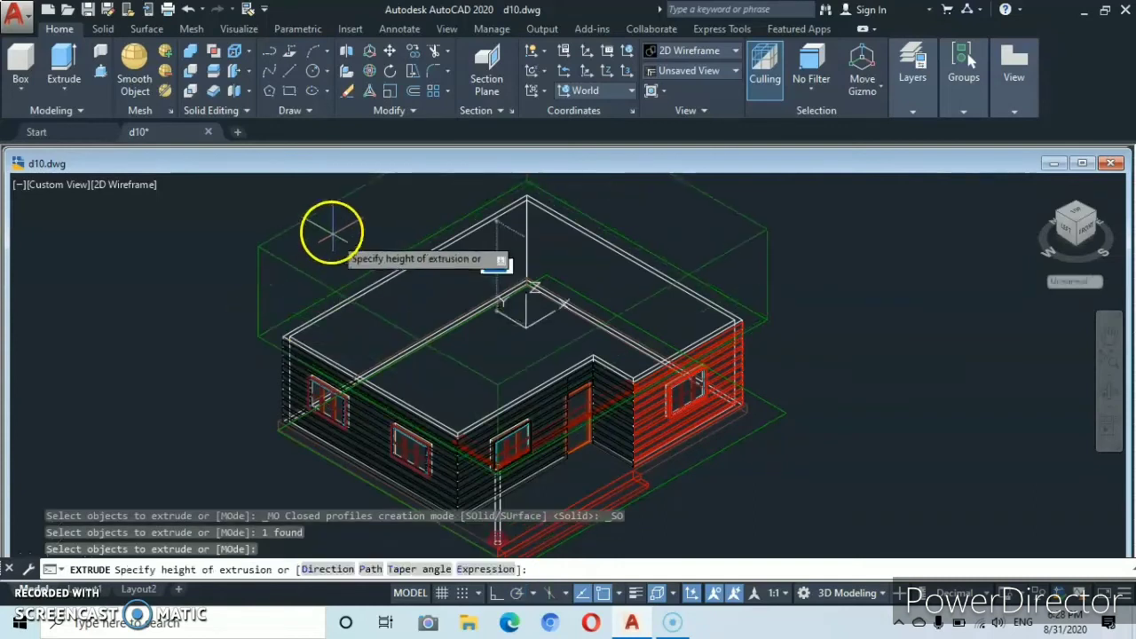
Examine the angle dimensions on the triangular roof slope sketch beside the house in front view, and return to the home view.
scroll(312, 252, "down", 5)
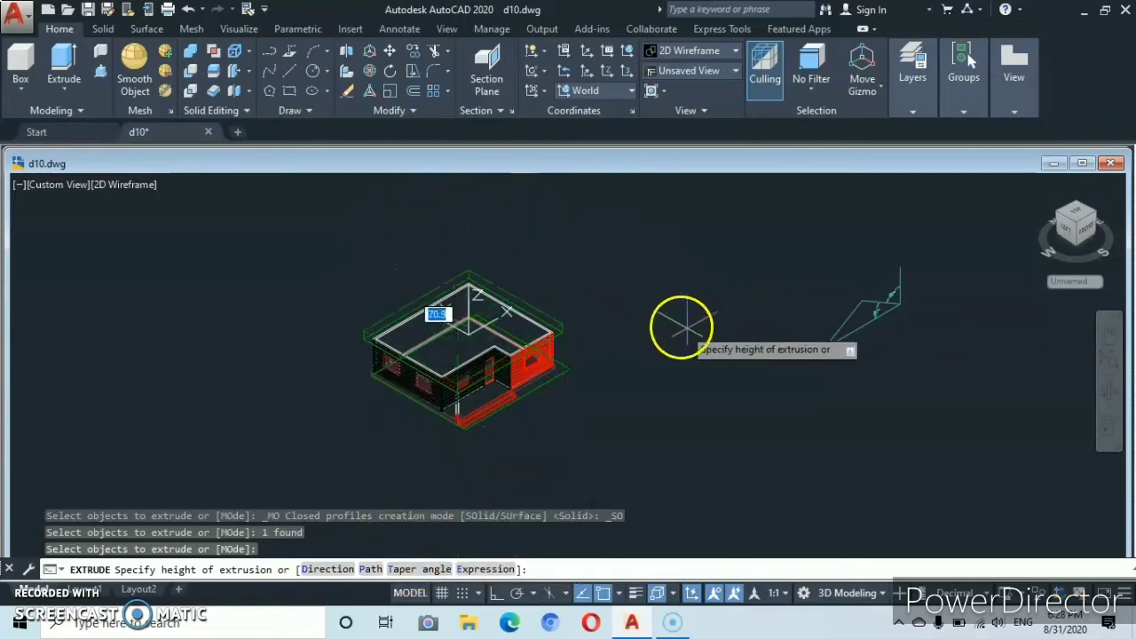
left_click(1090, 235)
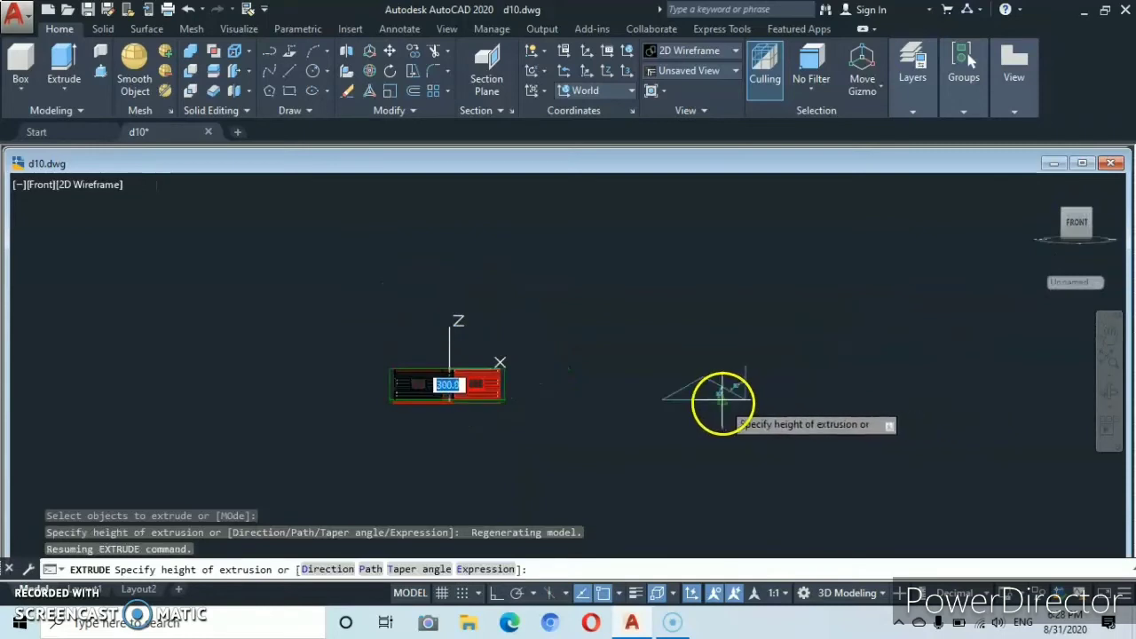
scroll(722, 404, "up", 5)
scroll(684, 385, "up", 3)
scroll(781, 358, "down", 1)
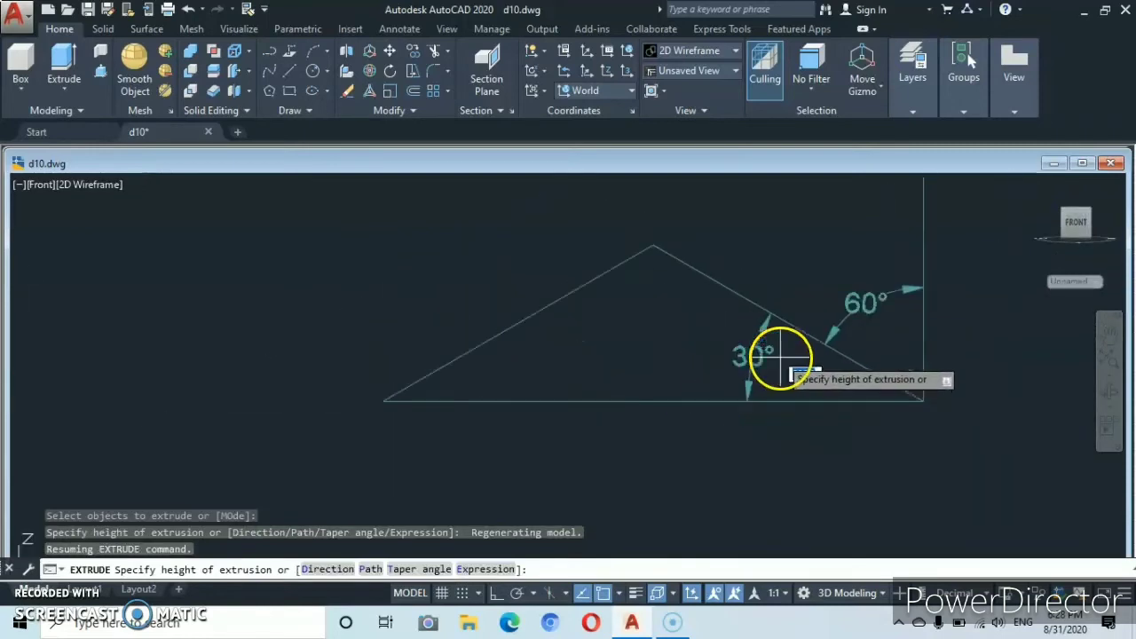
scroll(782, 358, "down", 2)
scroll(719, 364, "up", 2)
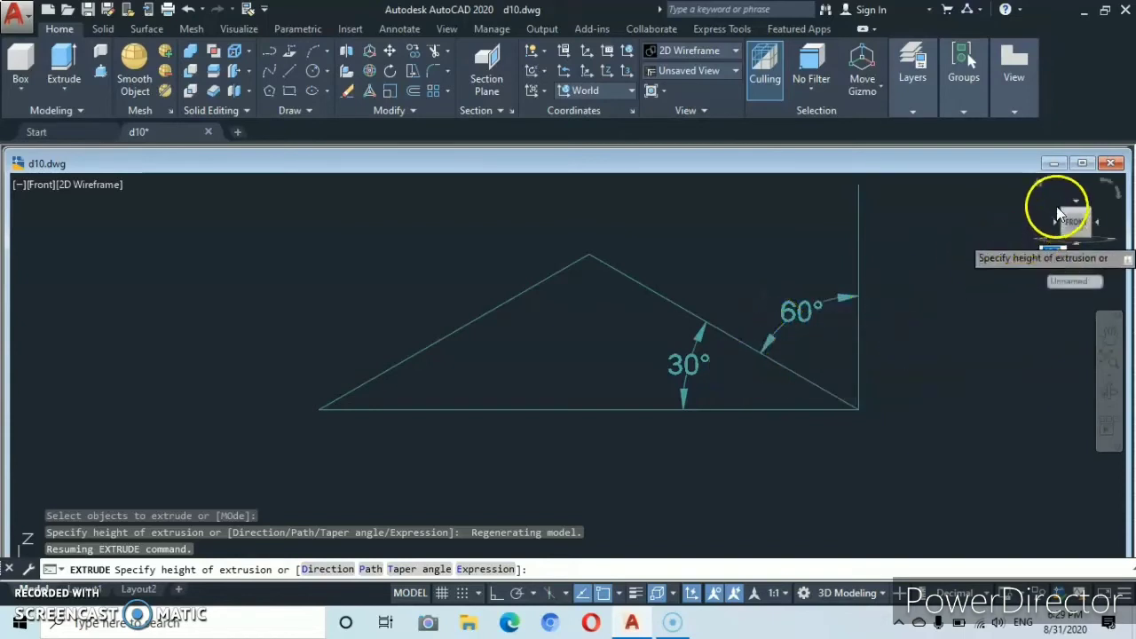
left_click(1039, 185)
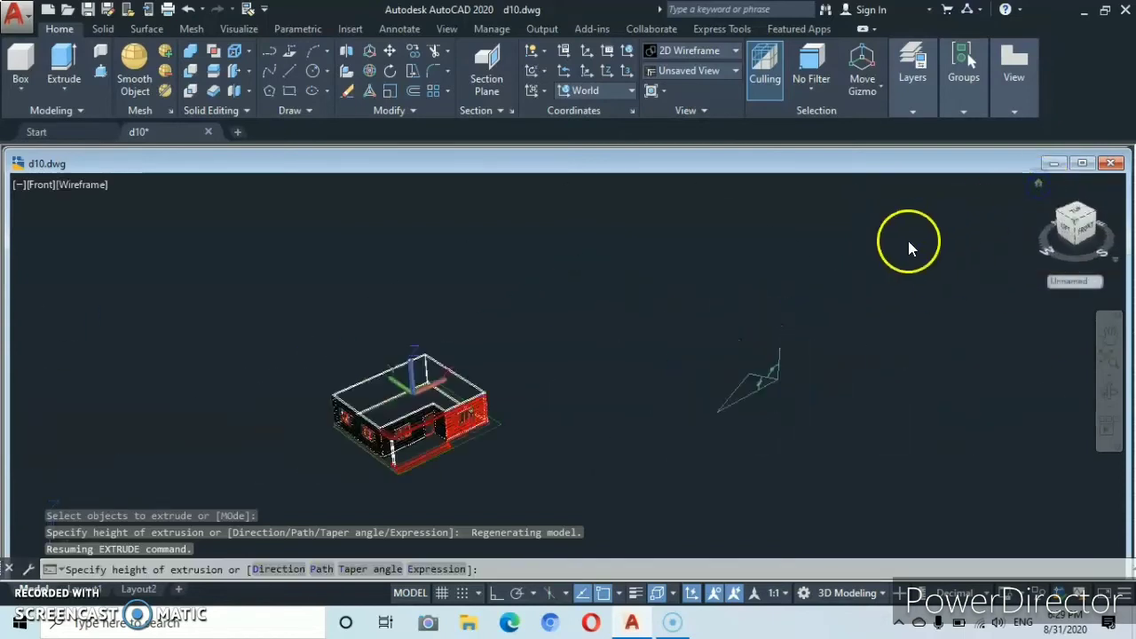
Give the roof extrusion a taper angle of 60 degrees and pick its height at a point well above the walls.
scroll(455, 453, "up", 4)
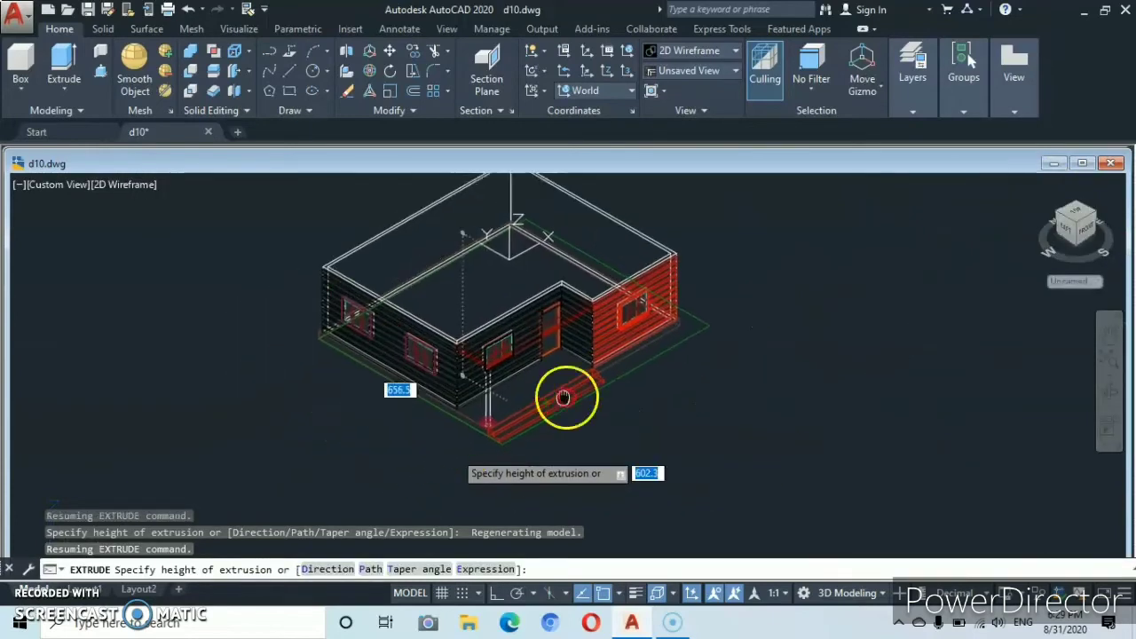
left_click(413, 573)
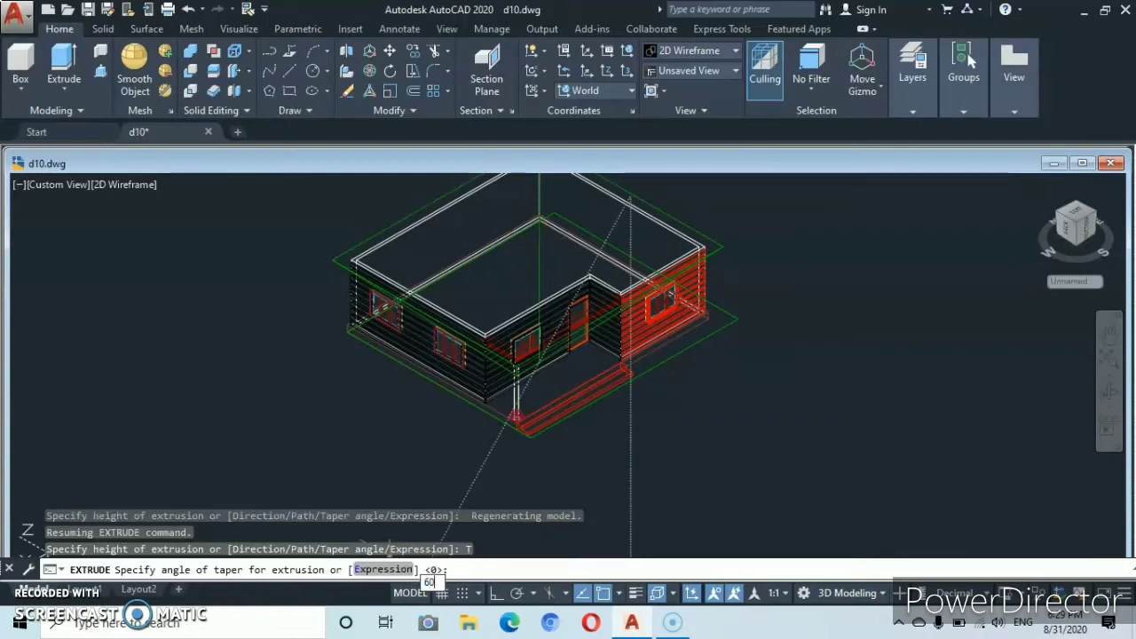
type("60")
key("Return")
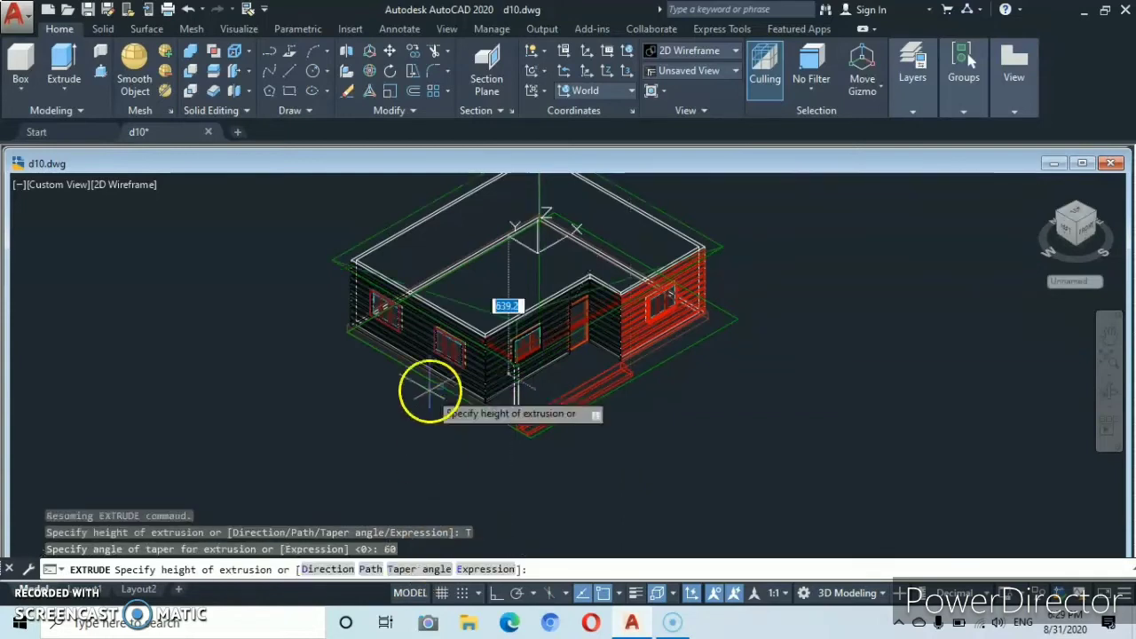
scroll(455, 230, "down", 4)
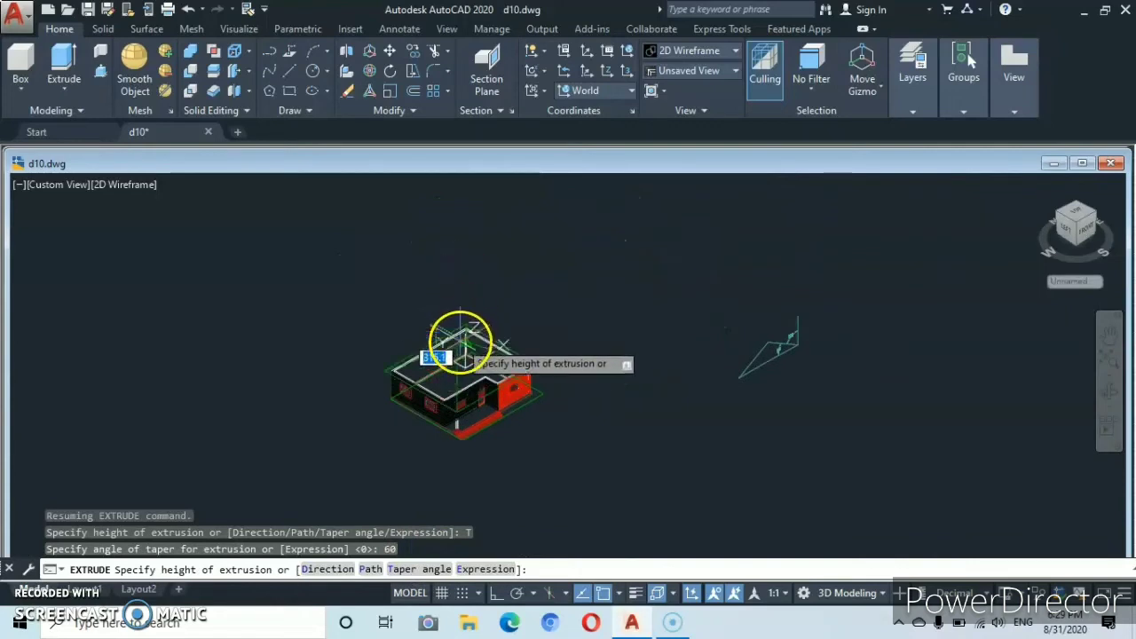
scroll(458, 339, "up", 4)
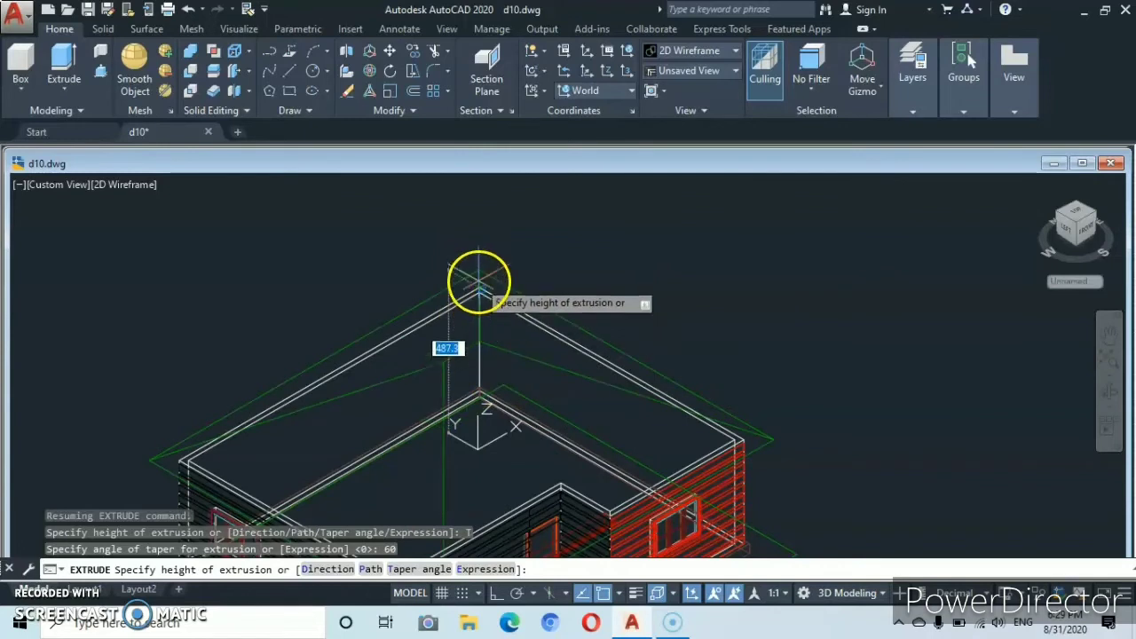
left_click(434, 222)
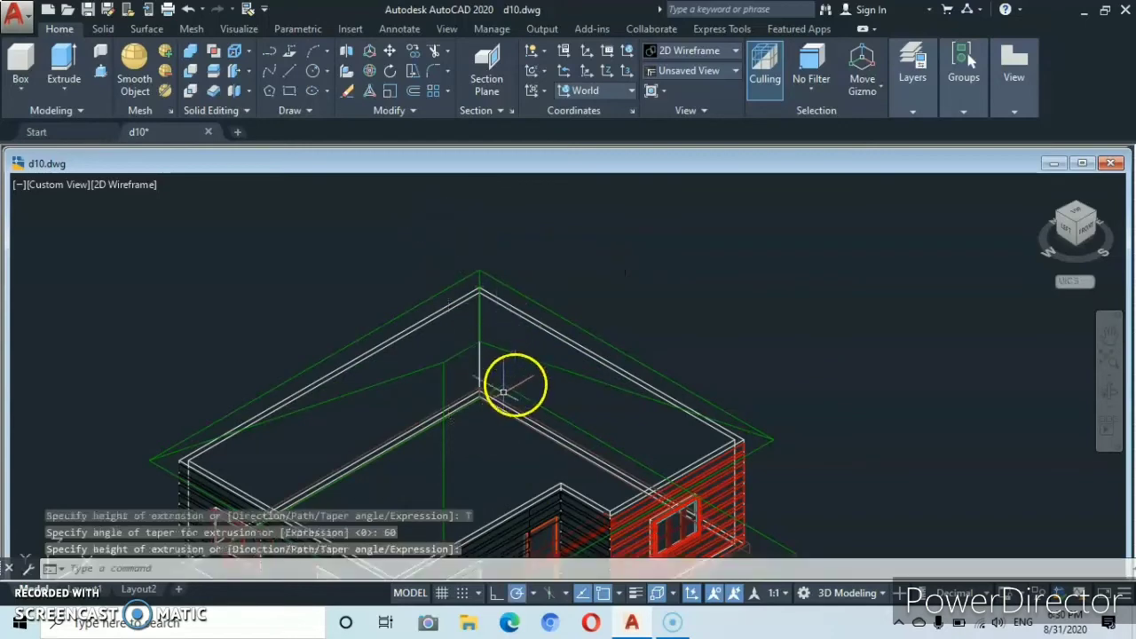
scroll(503, 391, "down", 5)
middle_click_drag(494, 406, 504, 322)
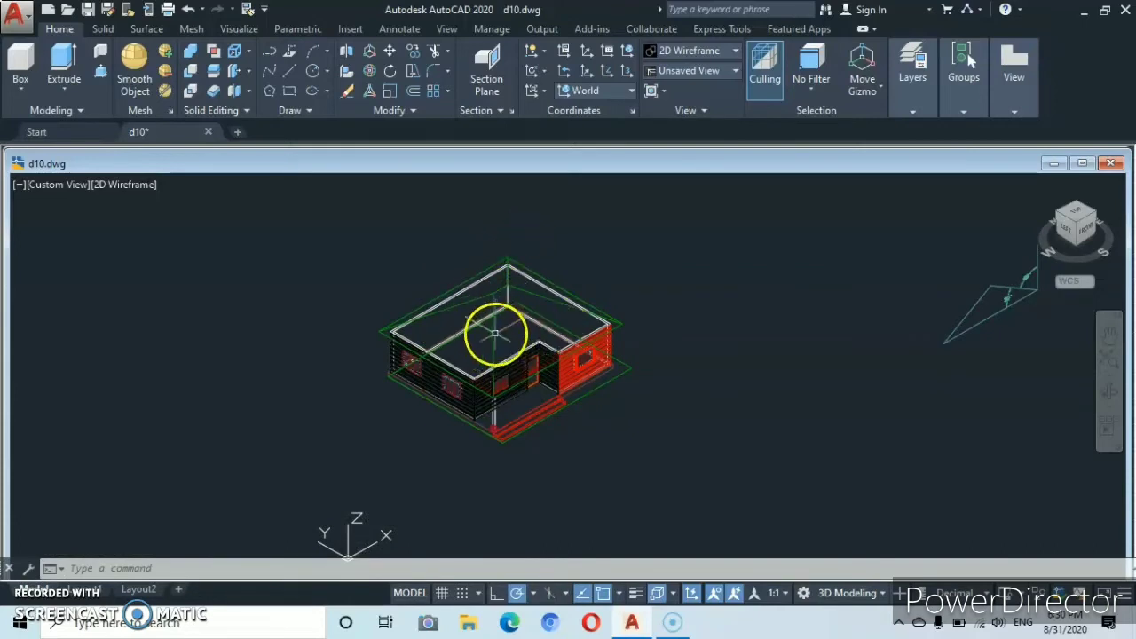
Display the house model with its new roof in the Shaded visual style.
middle_click_drag(492, 345, 550, 335)
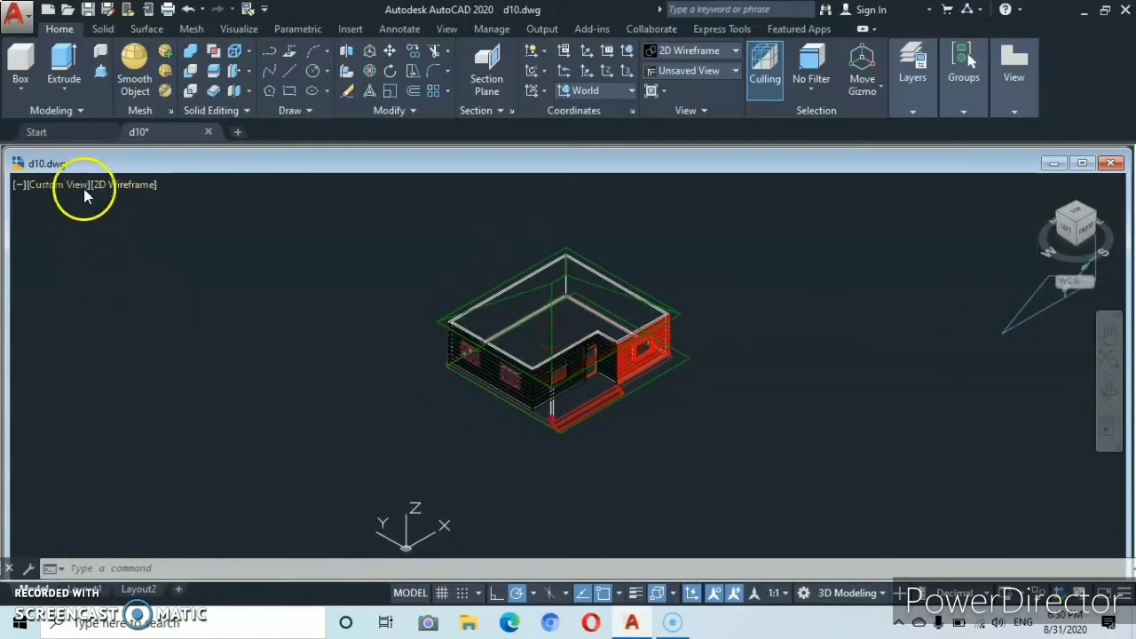
left_click(125, 185)
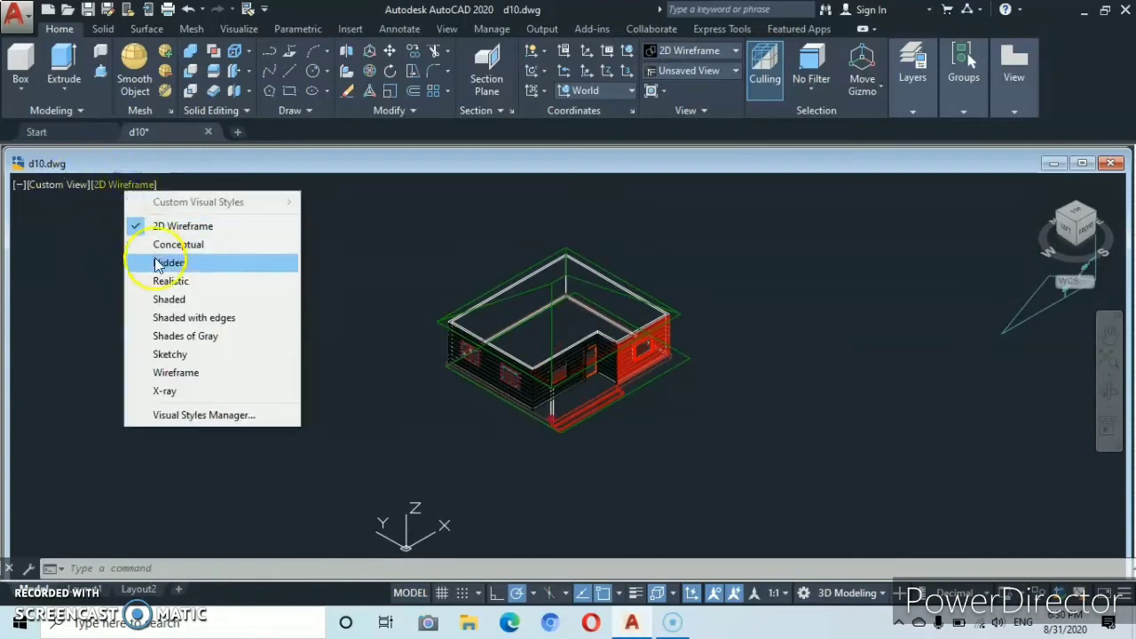
left_click(167, 301)
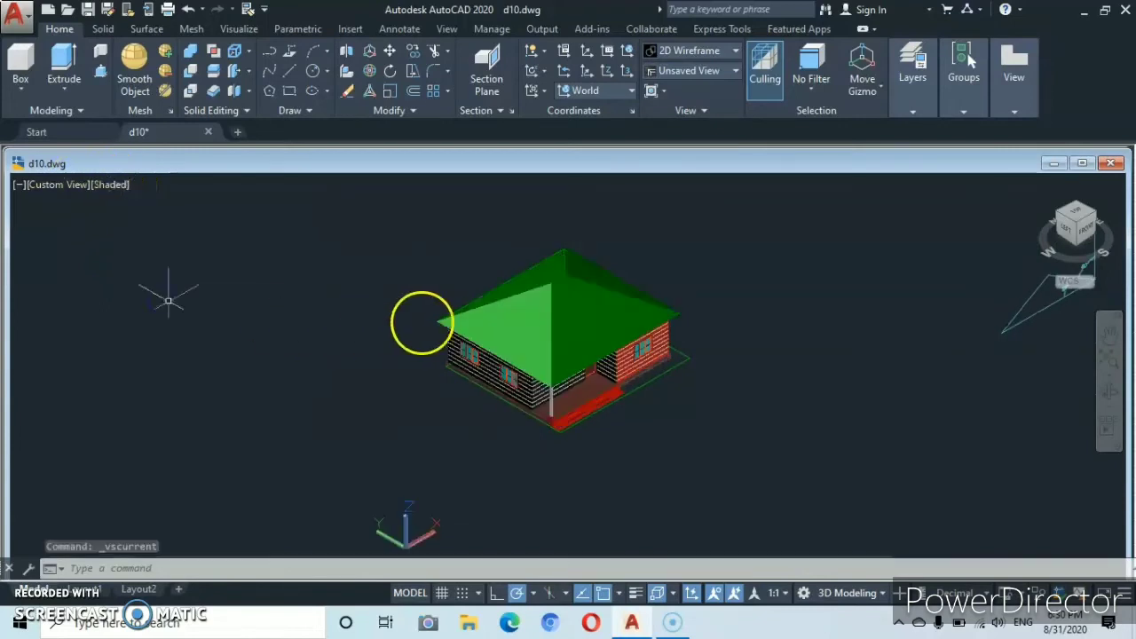
scroll(607, 341, "up", 2)
scroll(602, 338, "up", 1)
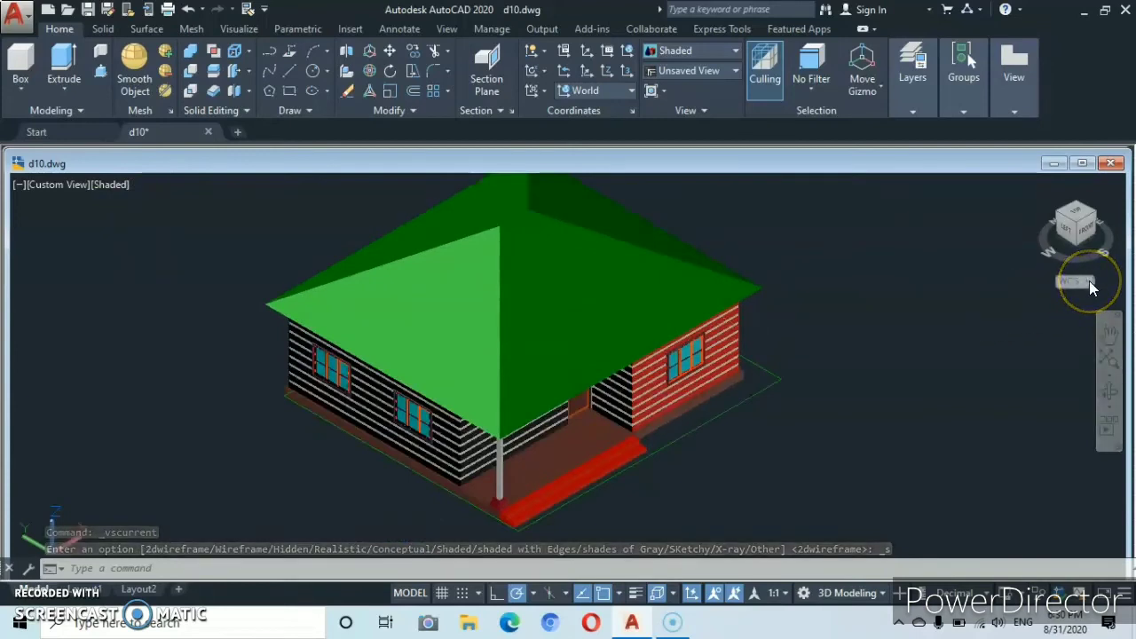
Examine how the green roof sits over the walls and porch beam in front view, and return to the home view.
left_click(1085, 236)
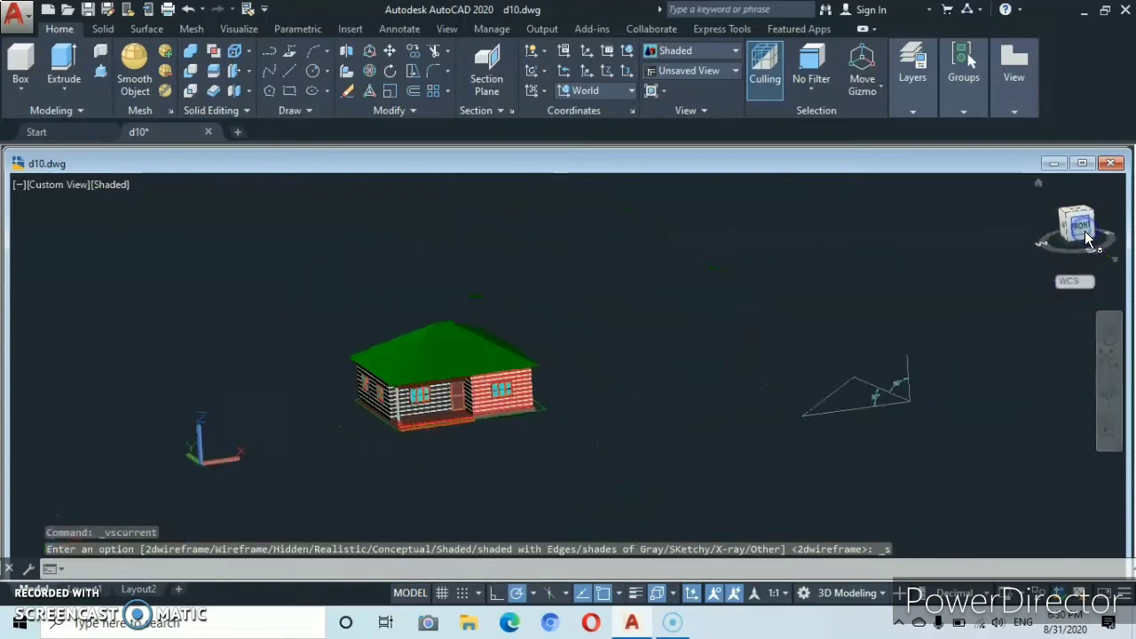
scroll(428, 380, "up", 8)
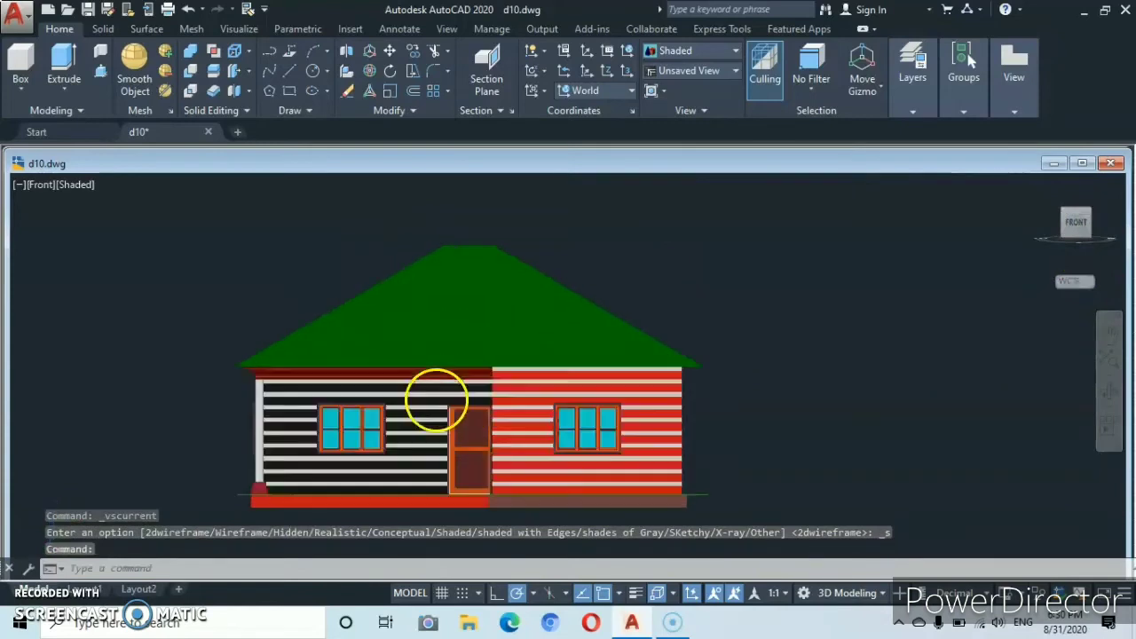
scroll(435, 391, "down", 5)
scroll(435, 395, "up", 4)
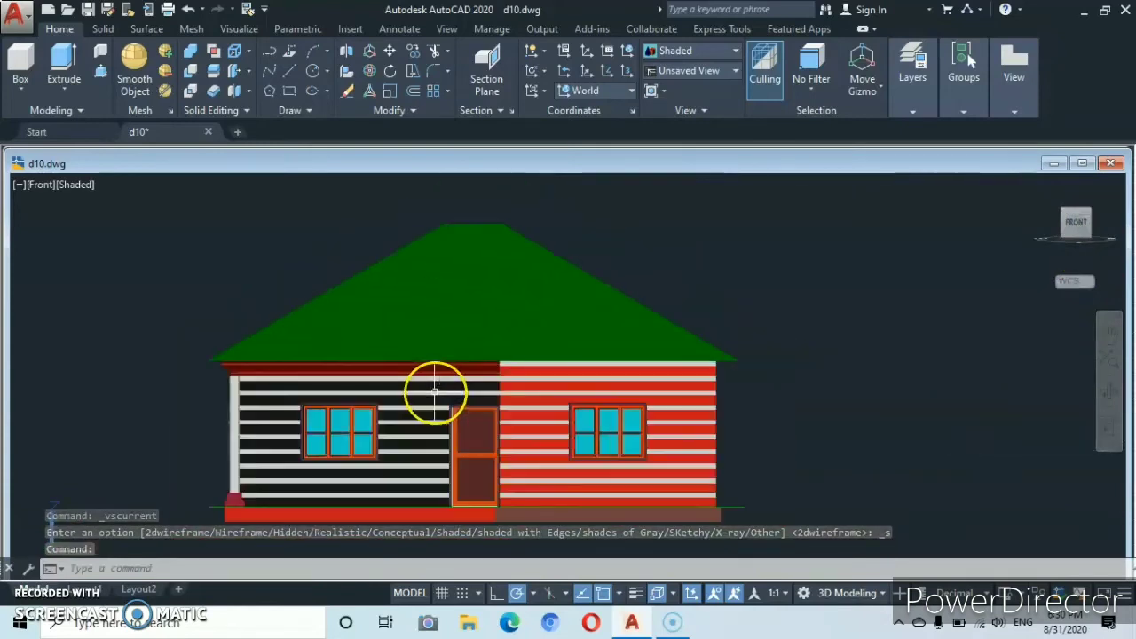
scroll(435, 391, "up", 2)
middle_click_drag(407, 398, 480, 355)
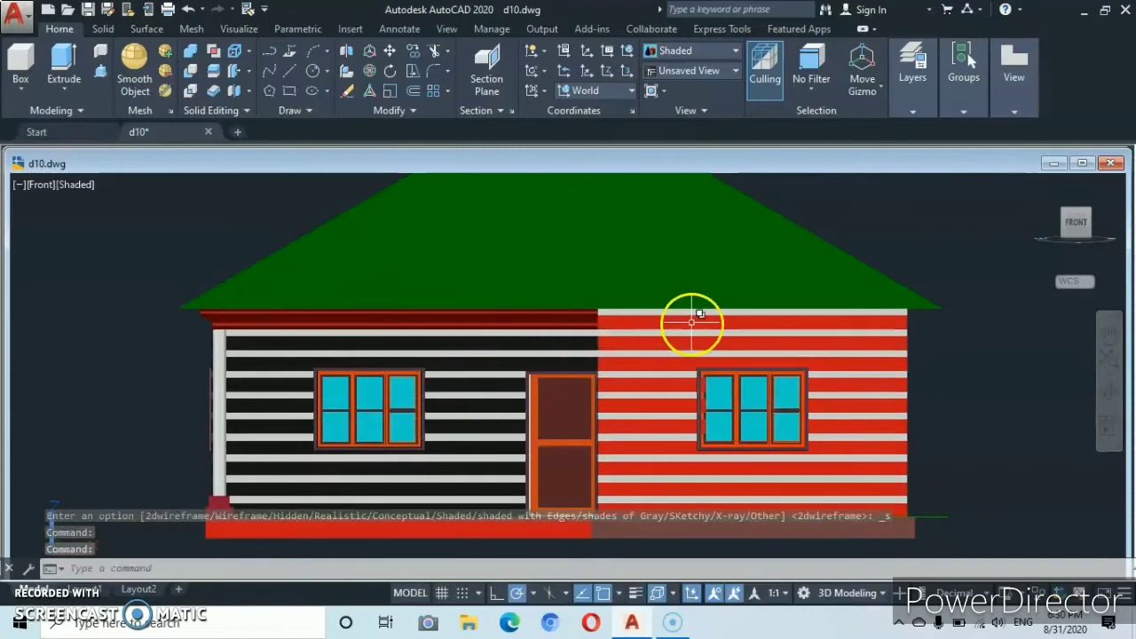
scroll(672, 325, "down", 3)
scroll(657, 321, "up", 2)
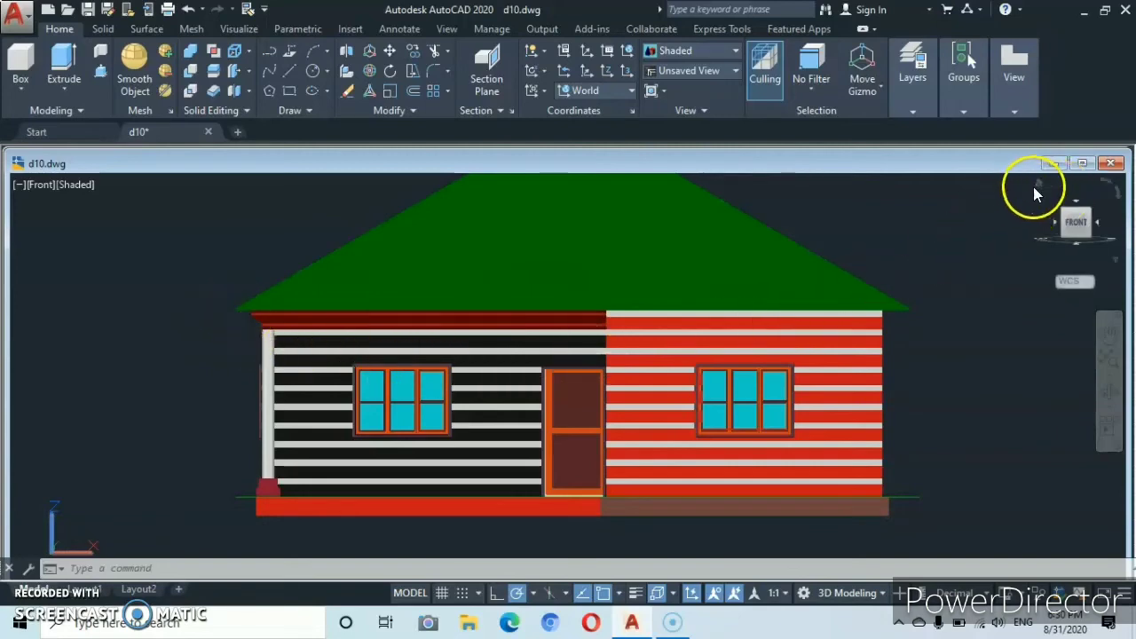
left_click(1037, 184)
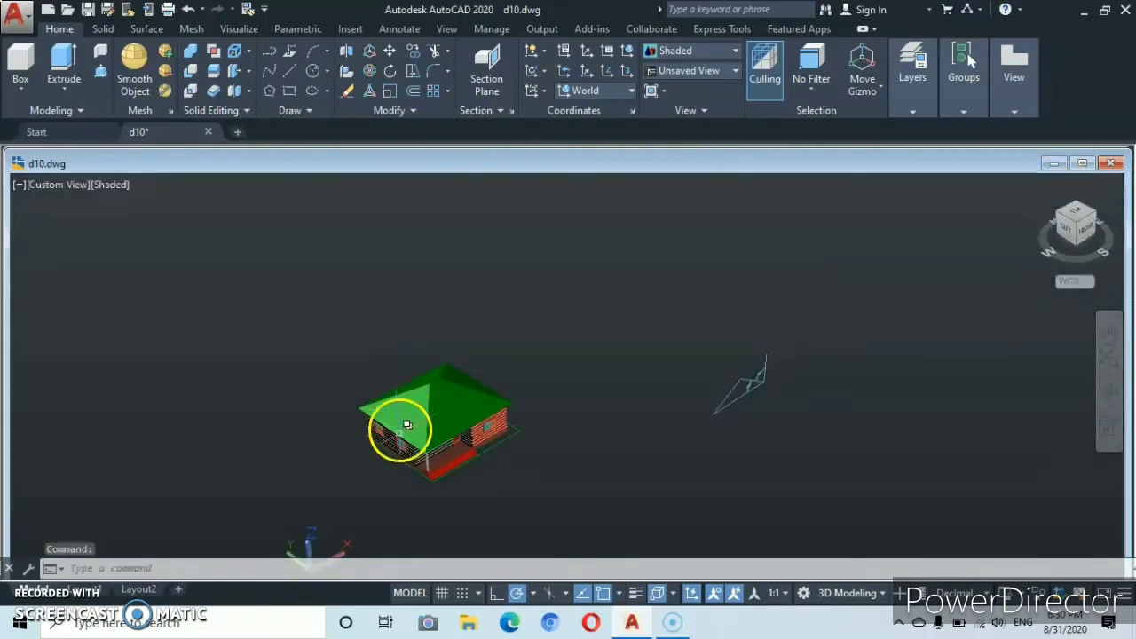
Switch the 3D view's projection to Parallel with the whole house in sight.
middle_click_drag(407, 425, 480, 340)
scroll(479, 340, "up", 2)
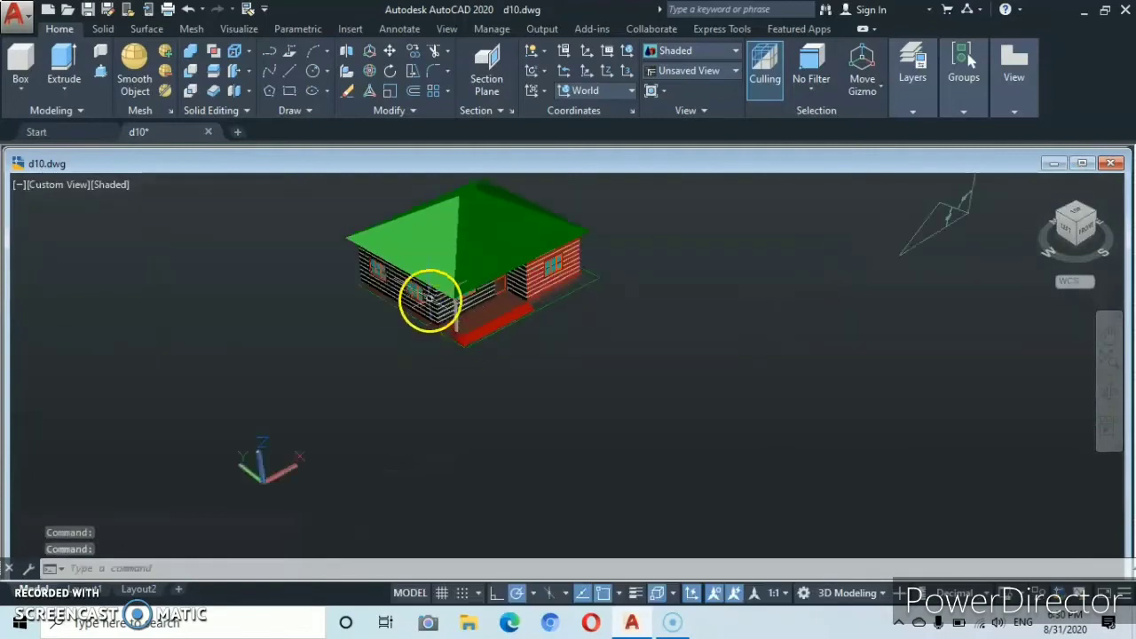
middle_click_drag(429, 298, 506, 363)
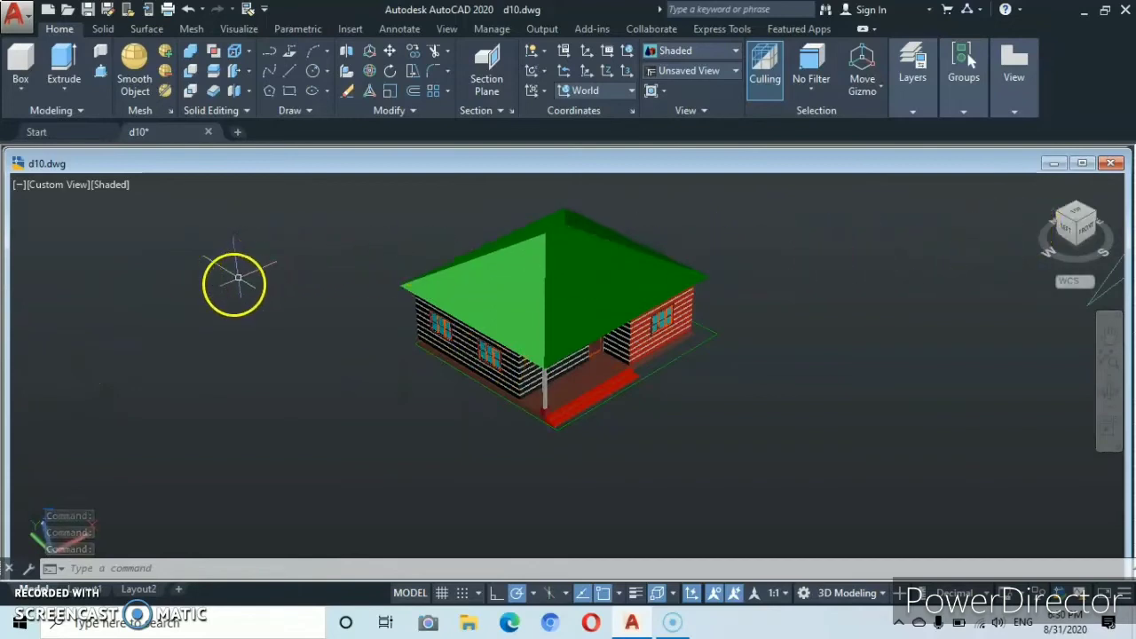
right_click(1090, 282)
left_click(979, 317)
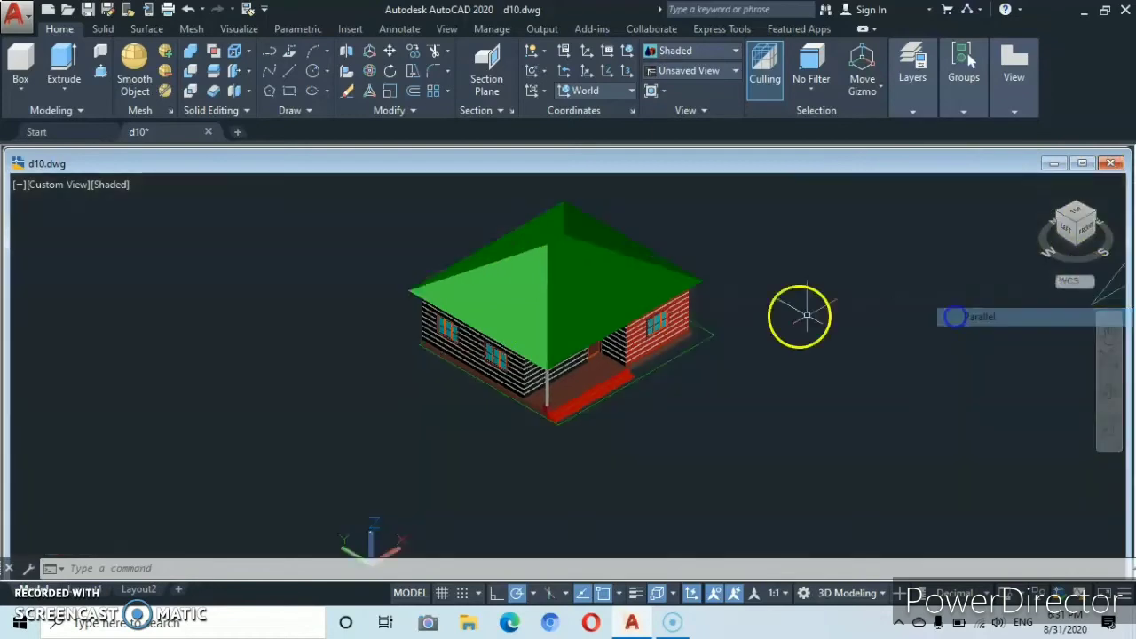
scroll(376, 350, "up", 2)
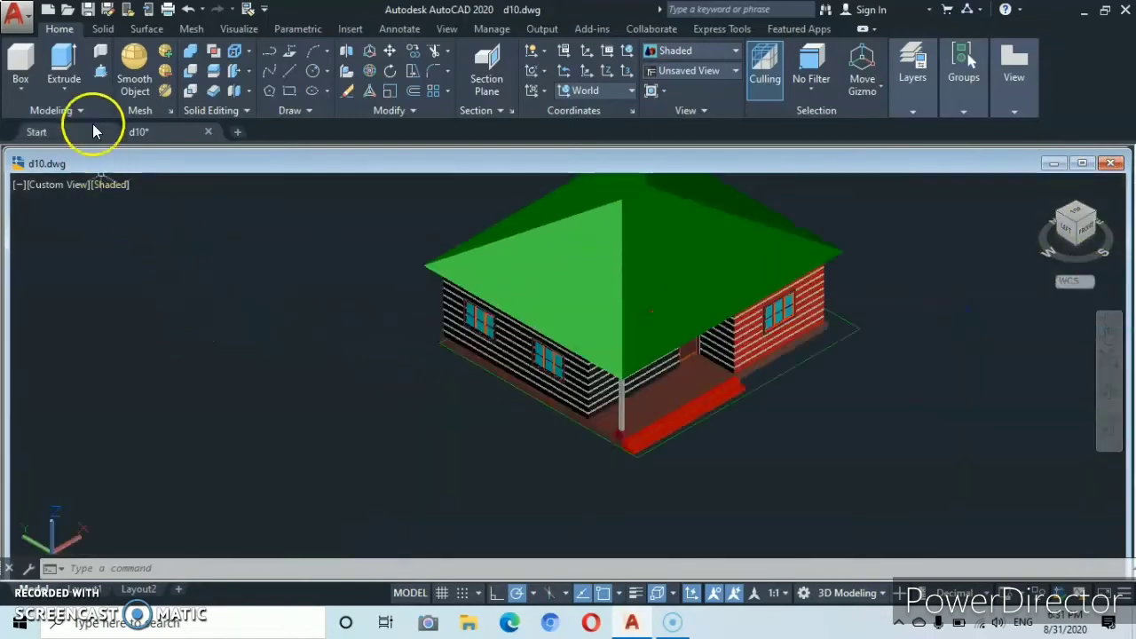
Draw the first two sides of a line profile in the empty space beside the black-clad wall: 10 units at 0°, then 20 units at 270°.
left_click(289, 70)
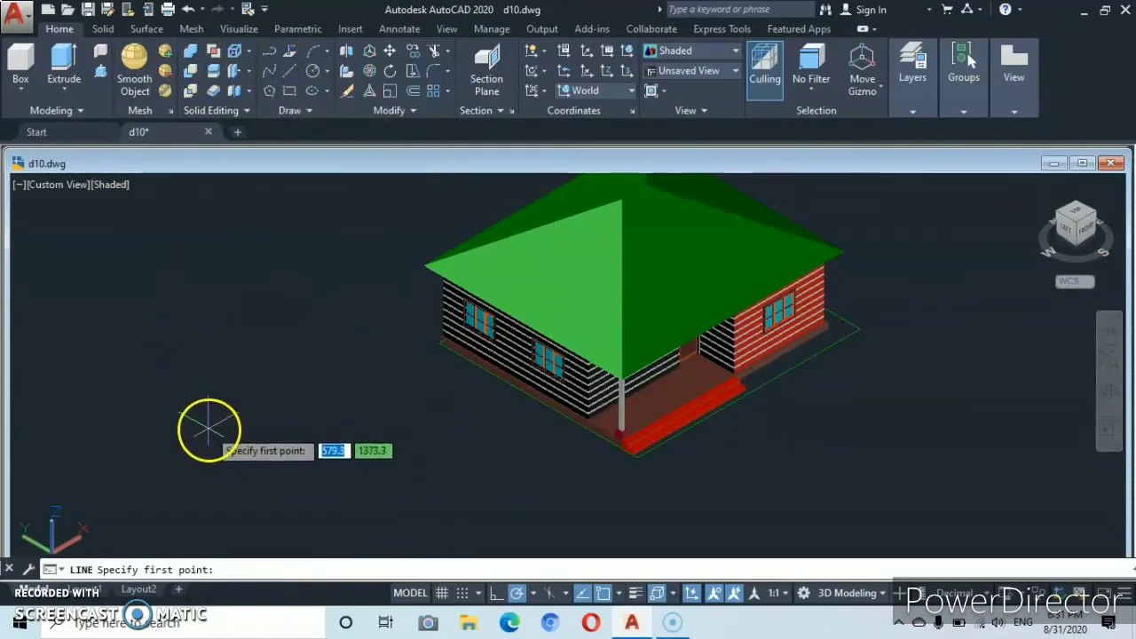
left_click(179, 410)
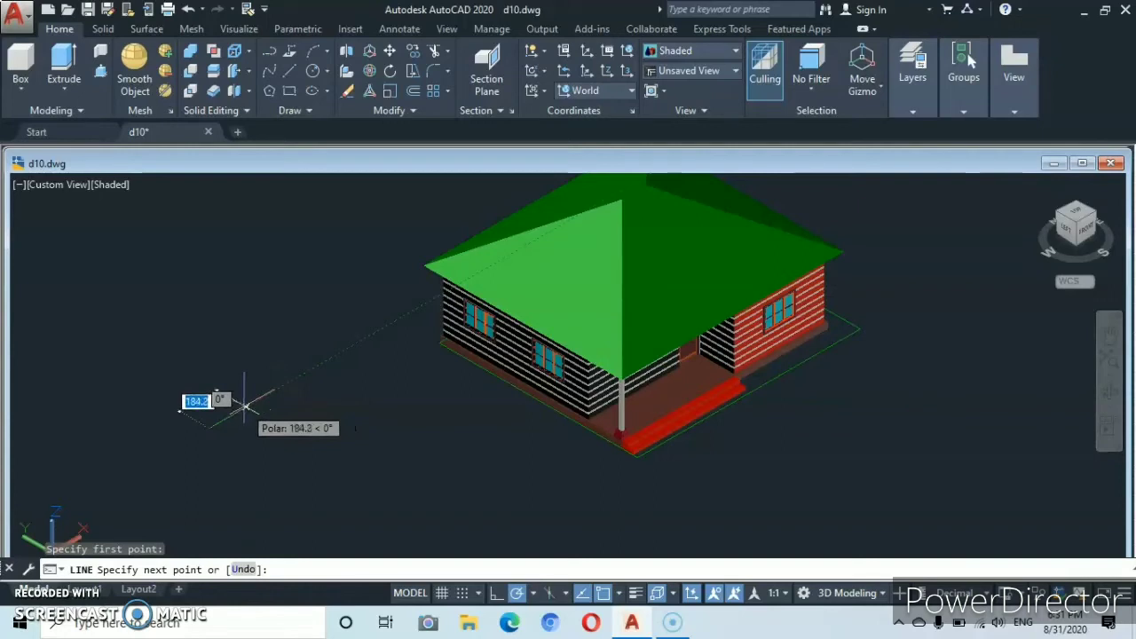
type("1")
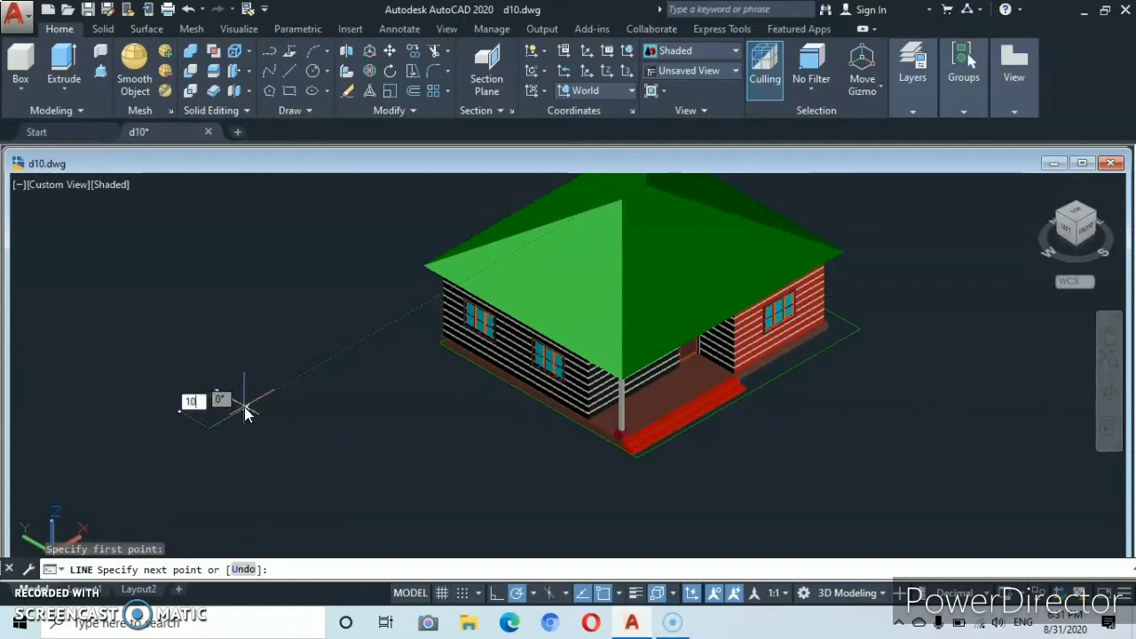
type("0")
key("Return")
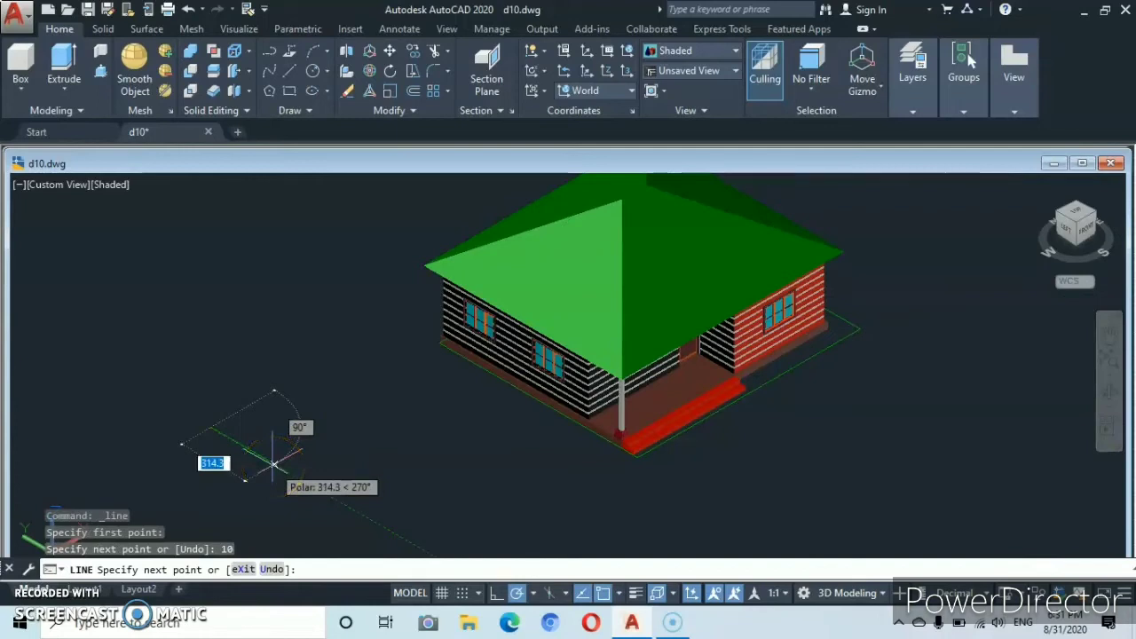
type("2")
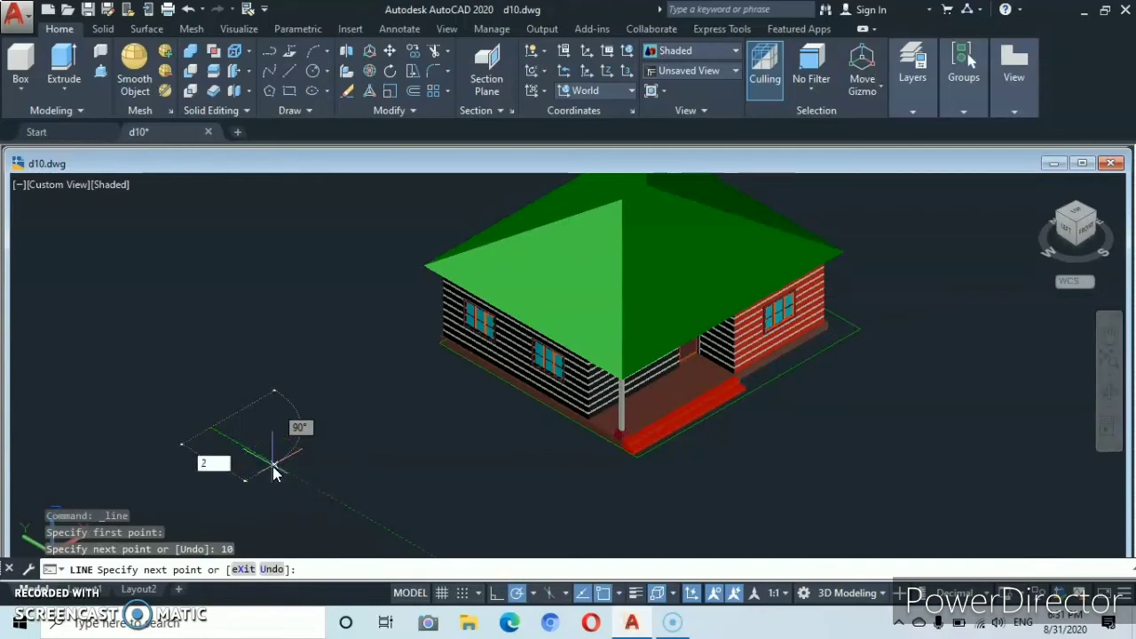
type("0")
key("Return")
scroll(273, 464, "up", 4)
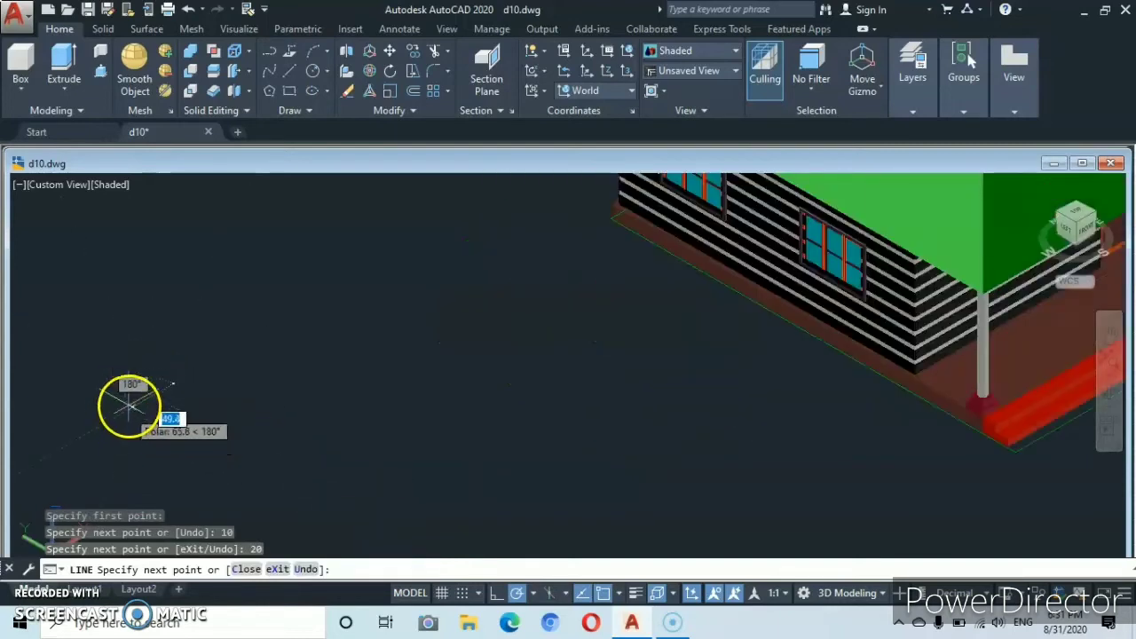
Continue the open outline with a 10-unit side parallel to the first one and a 5-unit return segment, and end the line.
scroll(144, 395, "up", 4)
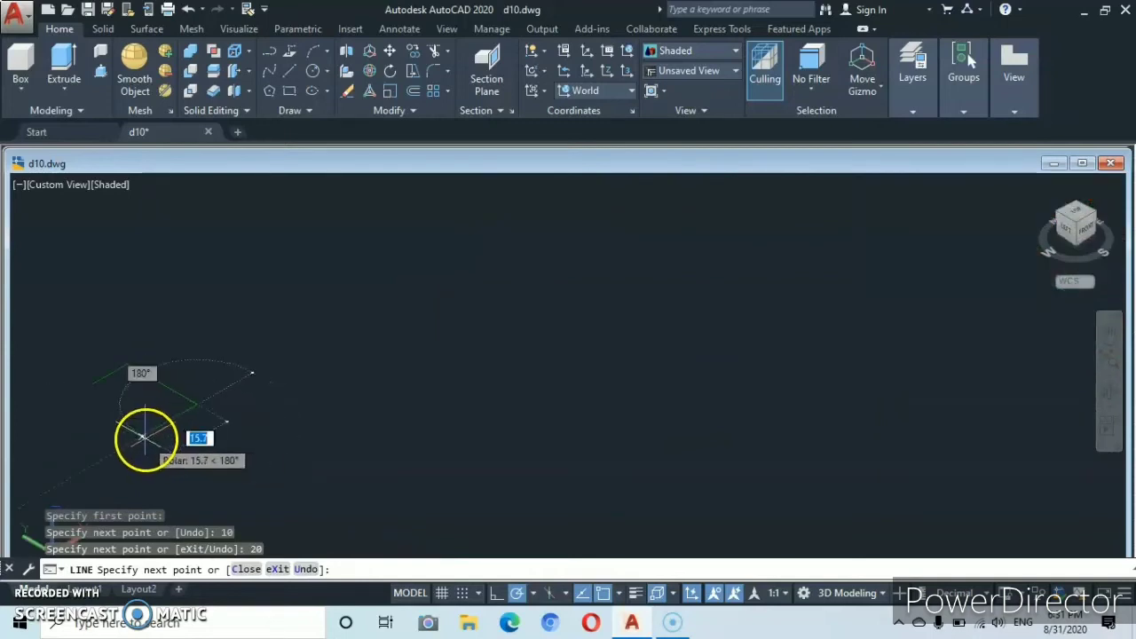
type("2")
key("BackSpace")
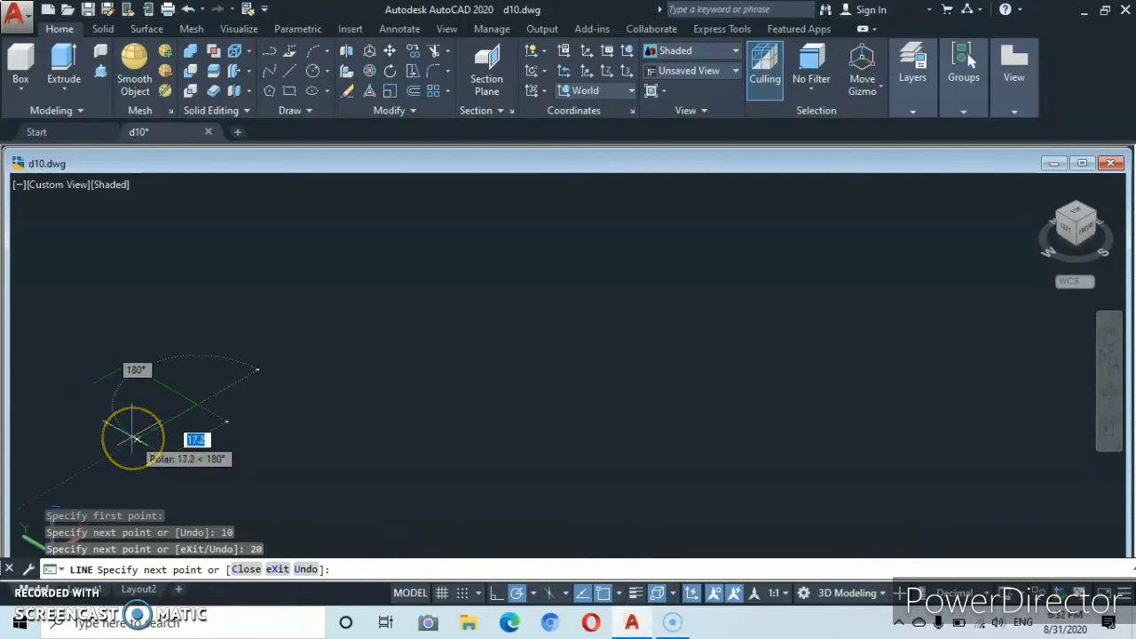
type("1")
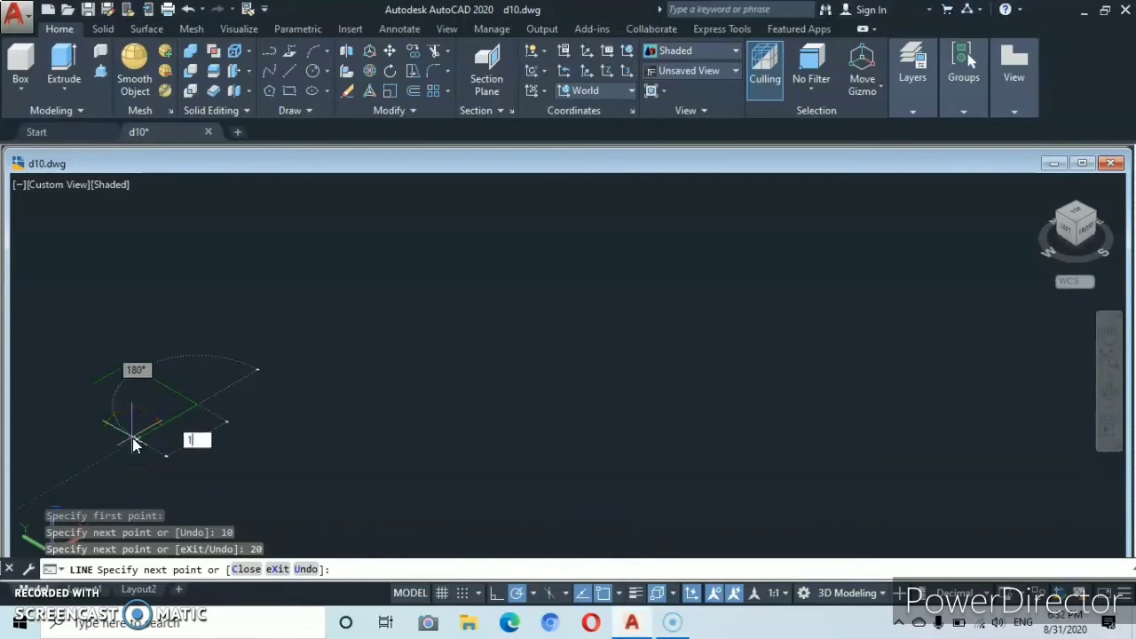
type("0")
key("Return")
mouse_move(133, 438)
middle_mouse_down()
mouse_move(107, 338)
mouse_move(129, 406)
middle_mouse_up()
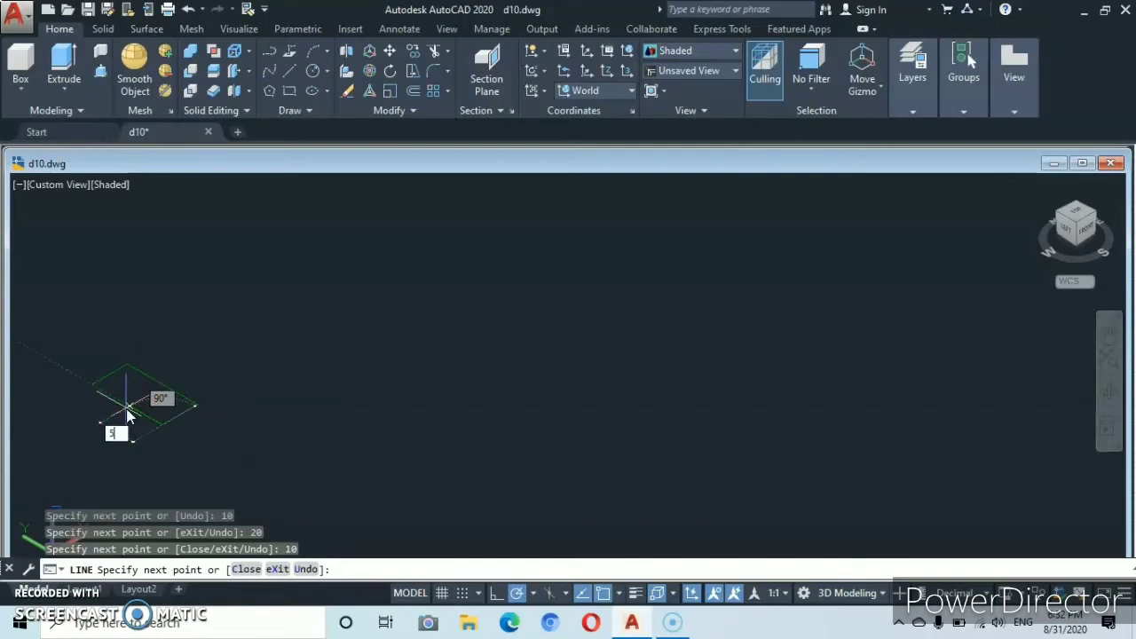
key("Return")
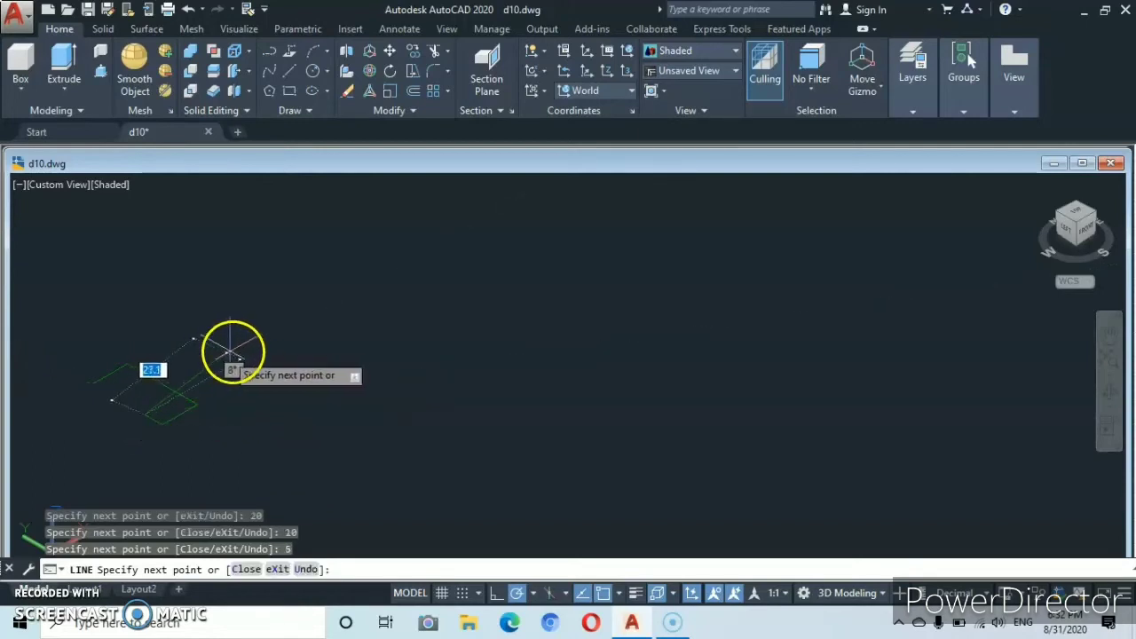
key("Return")
Draw a 5-unit line from the outline's starting endpoint toward the opposite return segment.
key("Return")
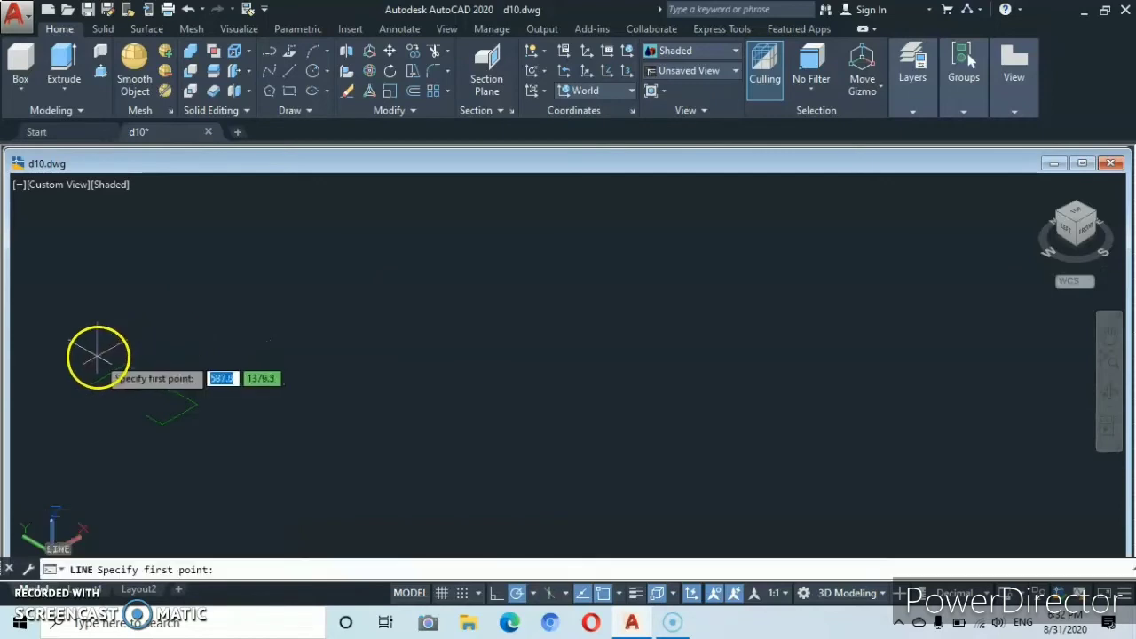
left_click(92, 383)
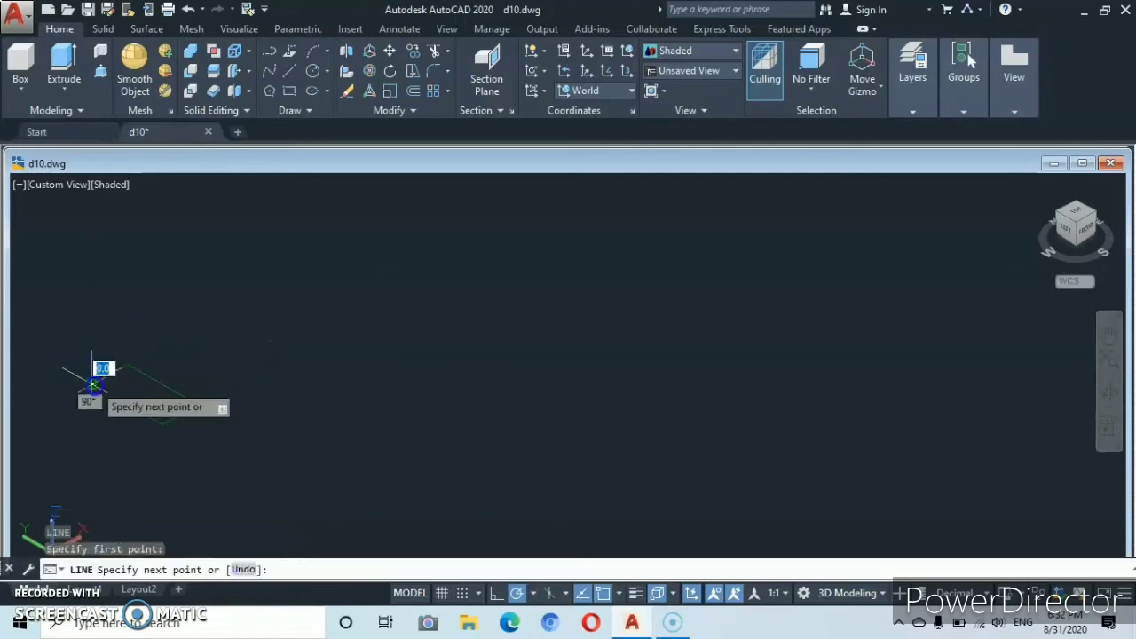
left_click(145, 415)
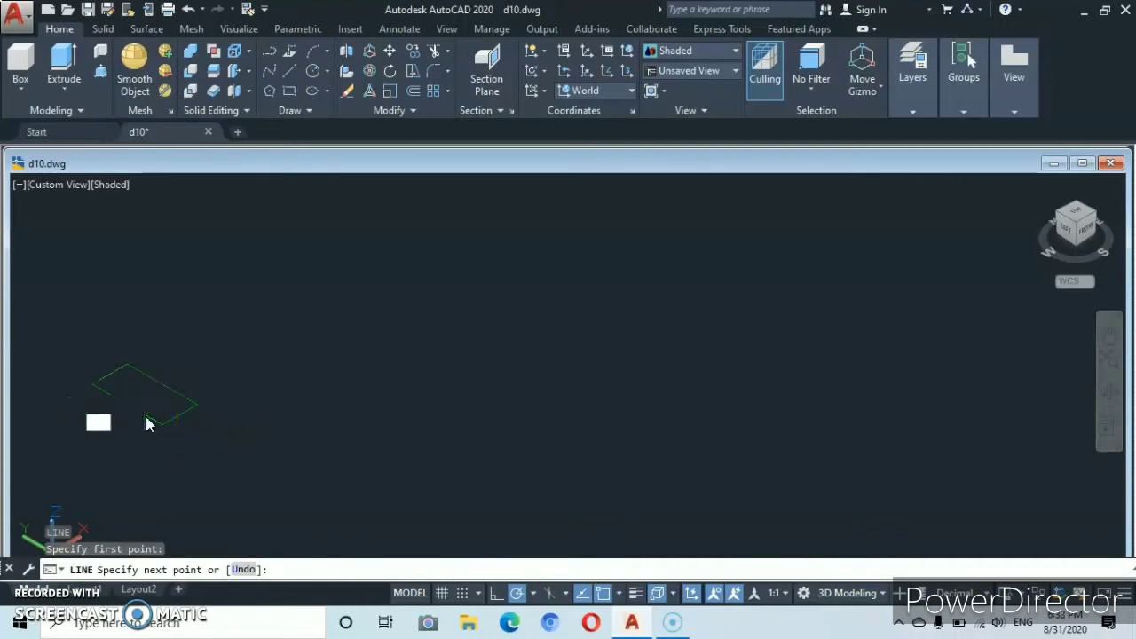
type("5")
key("Return")
left_click(243, 308)
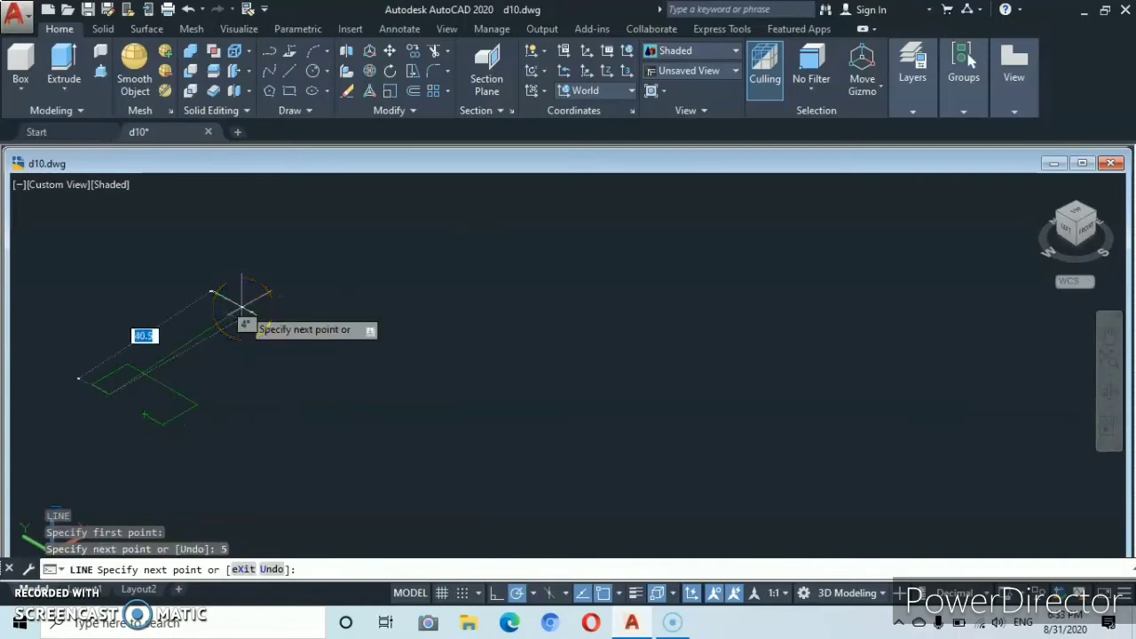
key("Return")
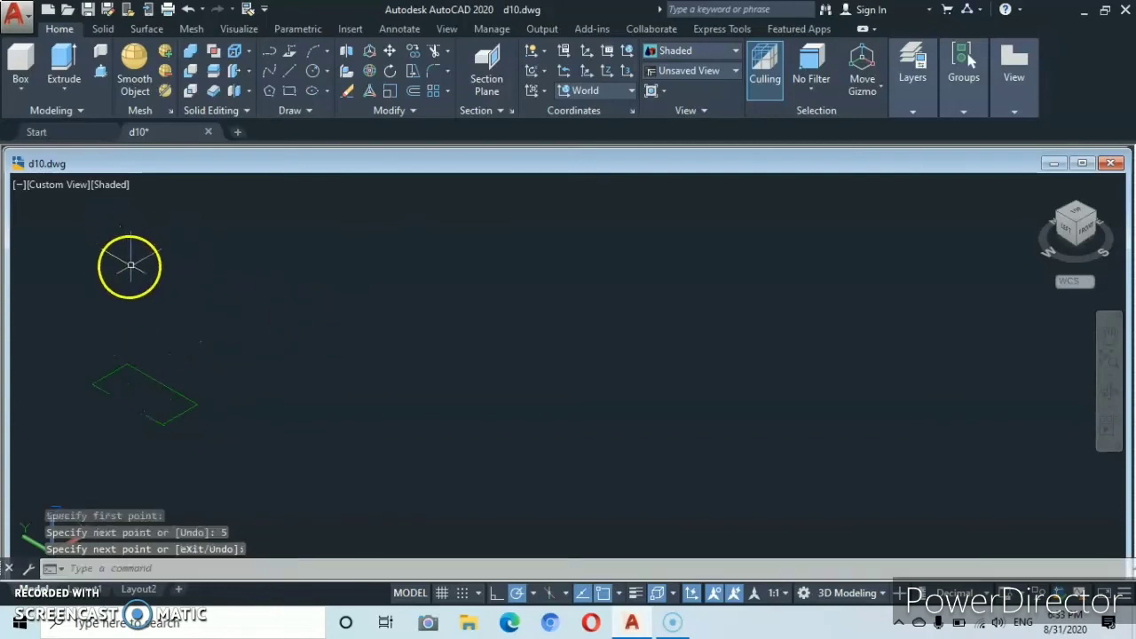
Draw a 3-point arc bulging into the outline between the open ends of the two 5-unit segments.
left_click(327, 51)
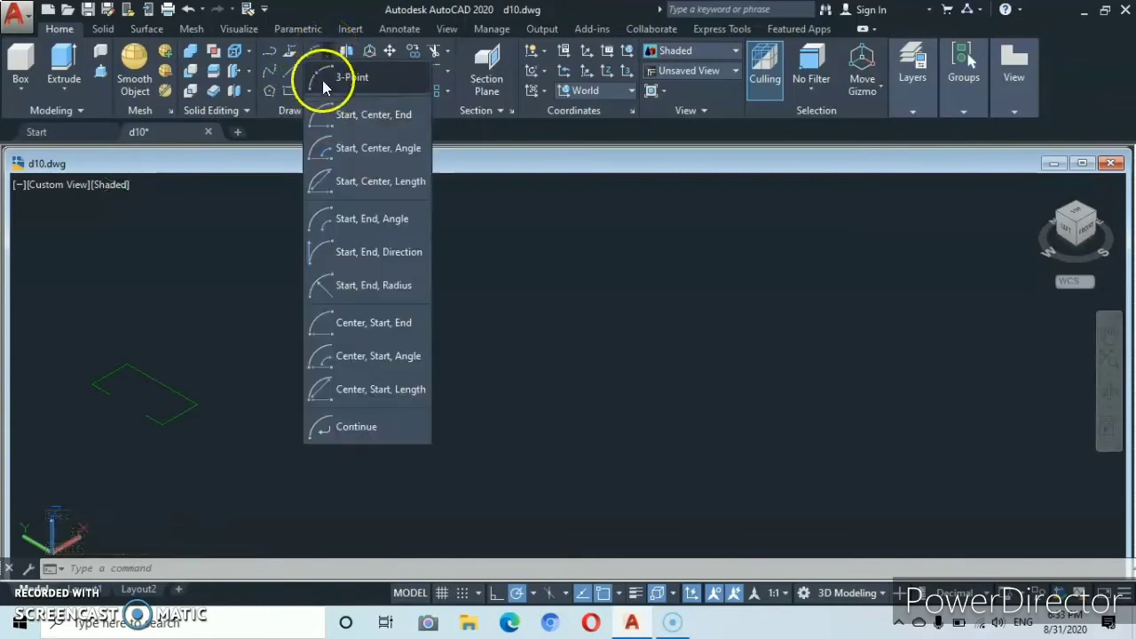
left_click(324, 78)
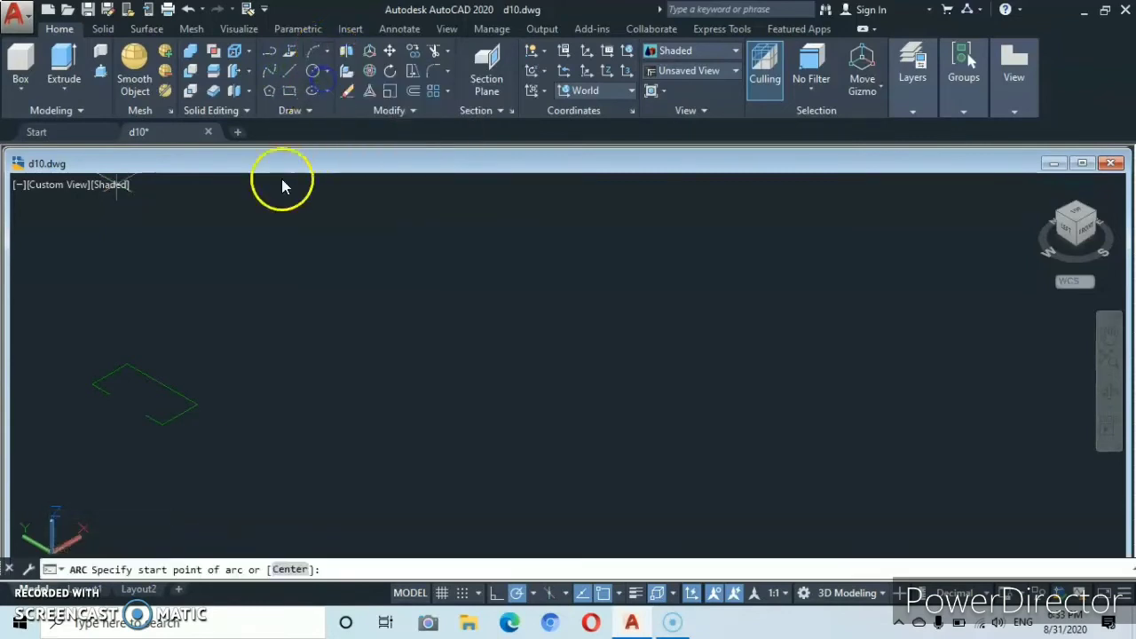
left_click(108, 392)
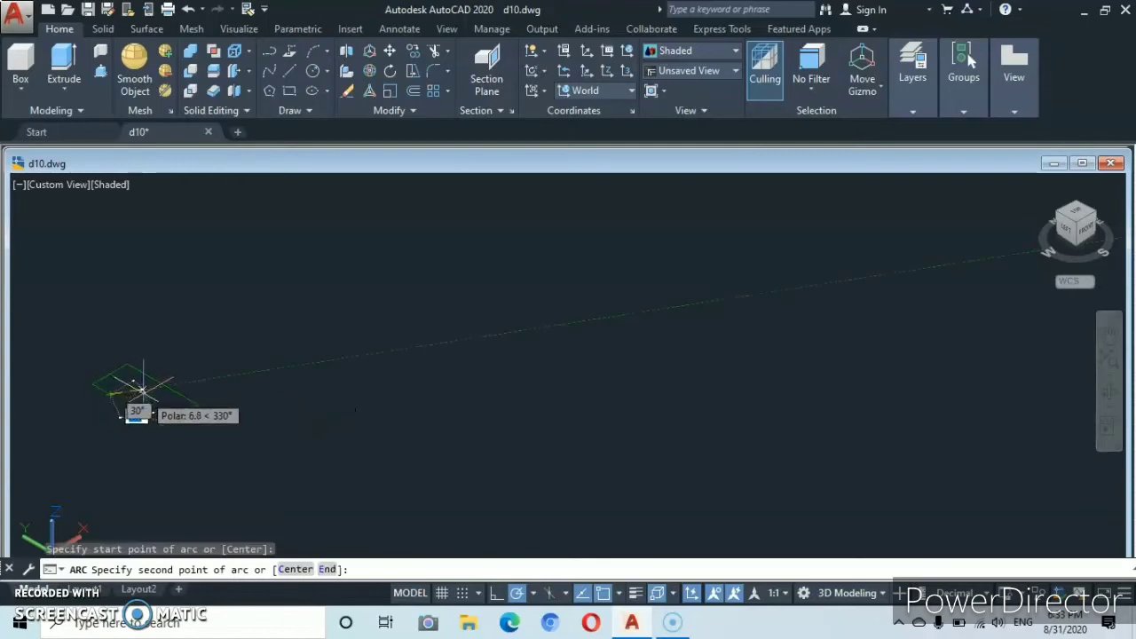
left_click(140, 390)
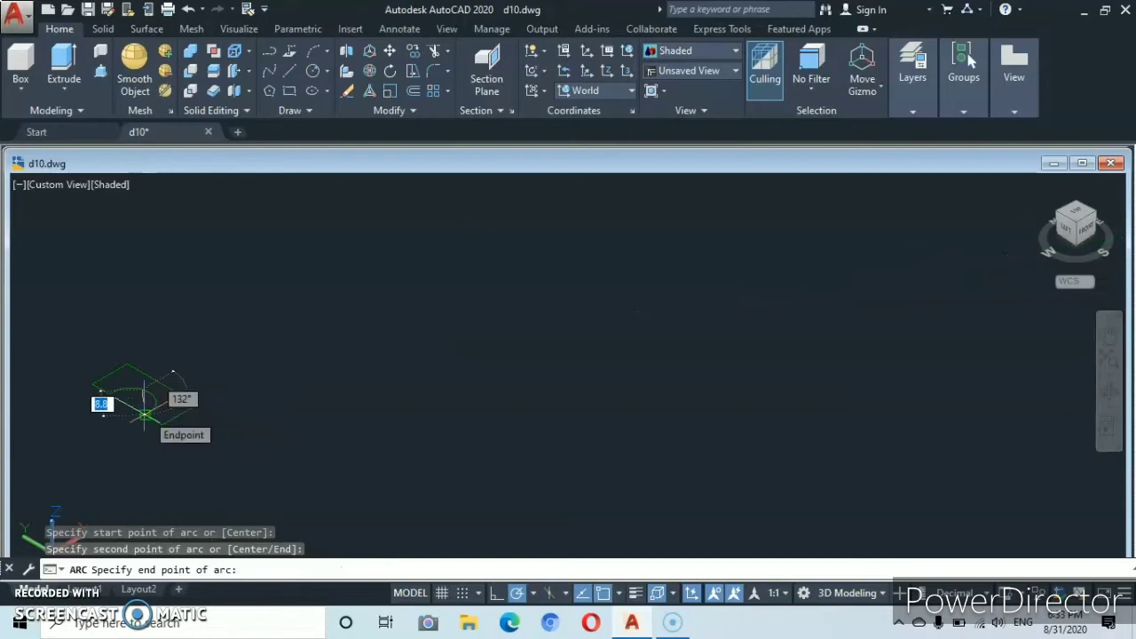
left_click(144, 414)
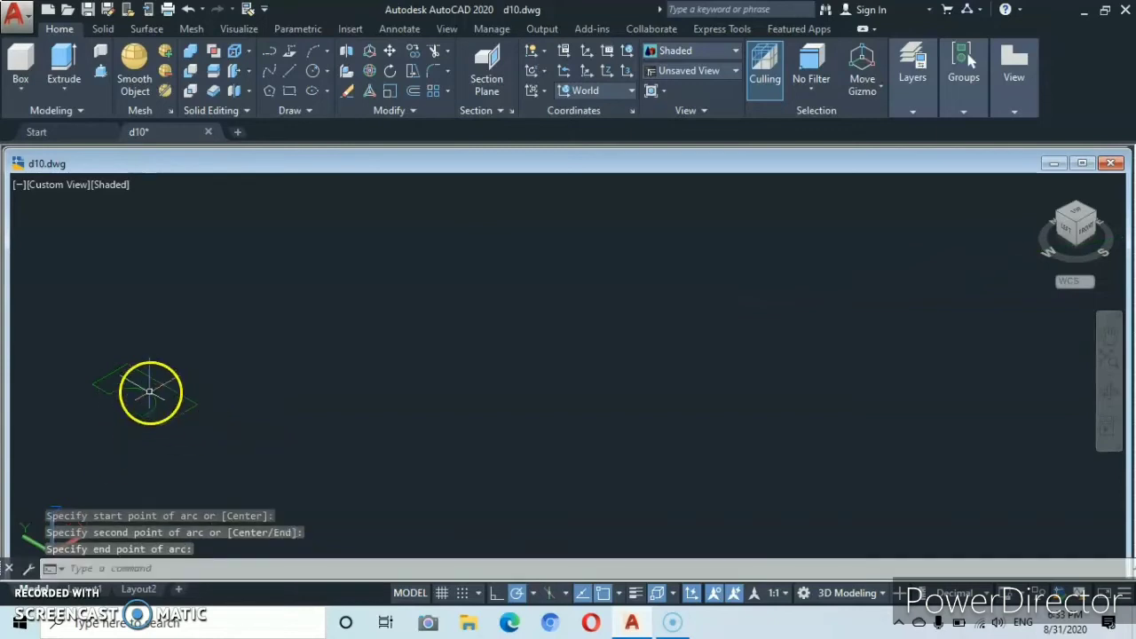
Join all the lines and the arc of the outline into a single polyline.
scroll(149, 391, "down", 5)
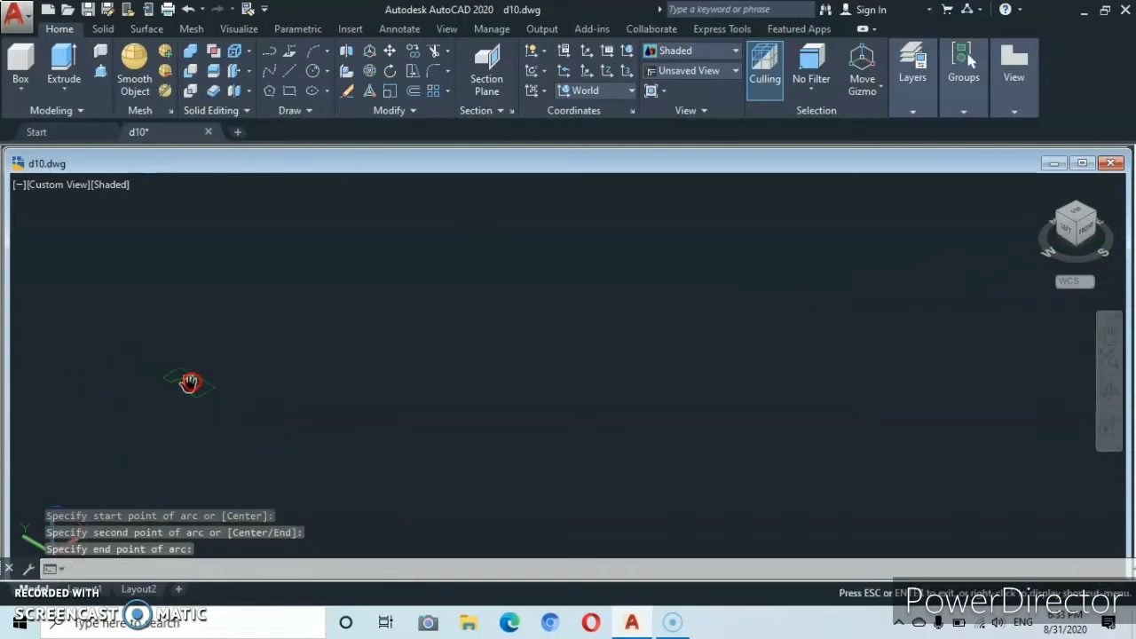
key("Escape")
scroll(190, 381, "up", 2)
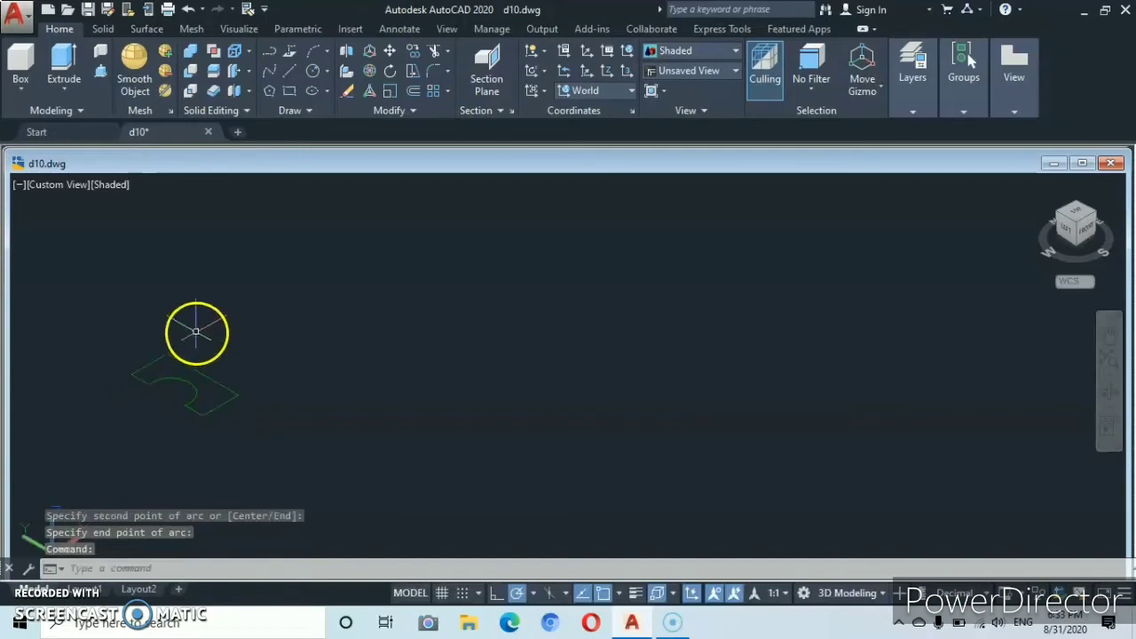
left_click(111, 336)
left_click(325, 426)
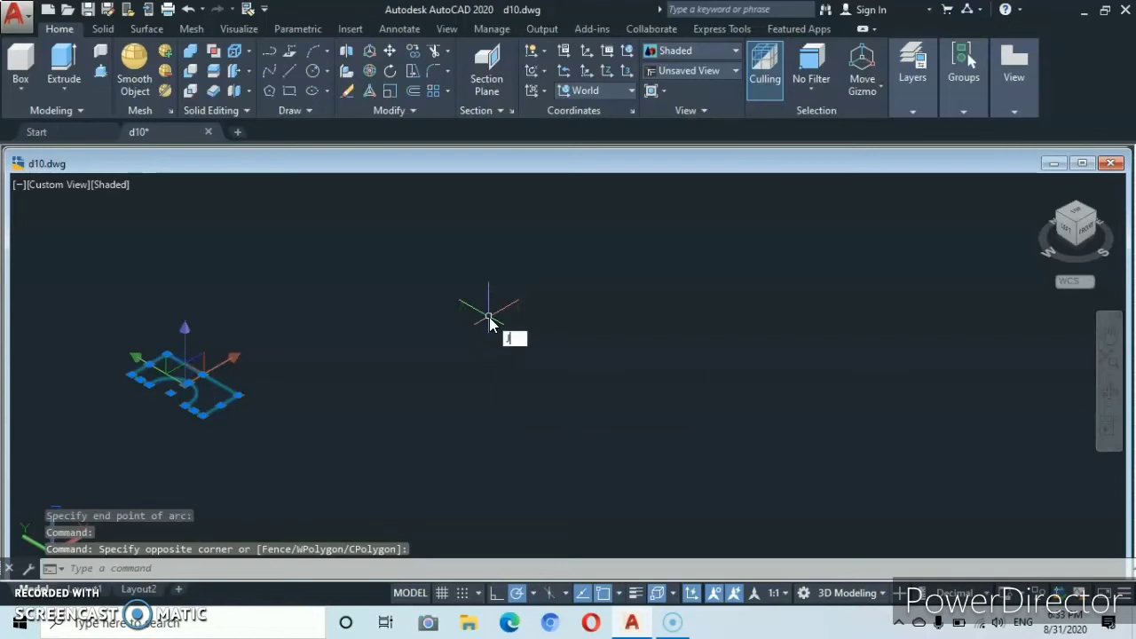
type("j")
key("Return")
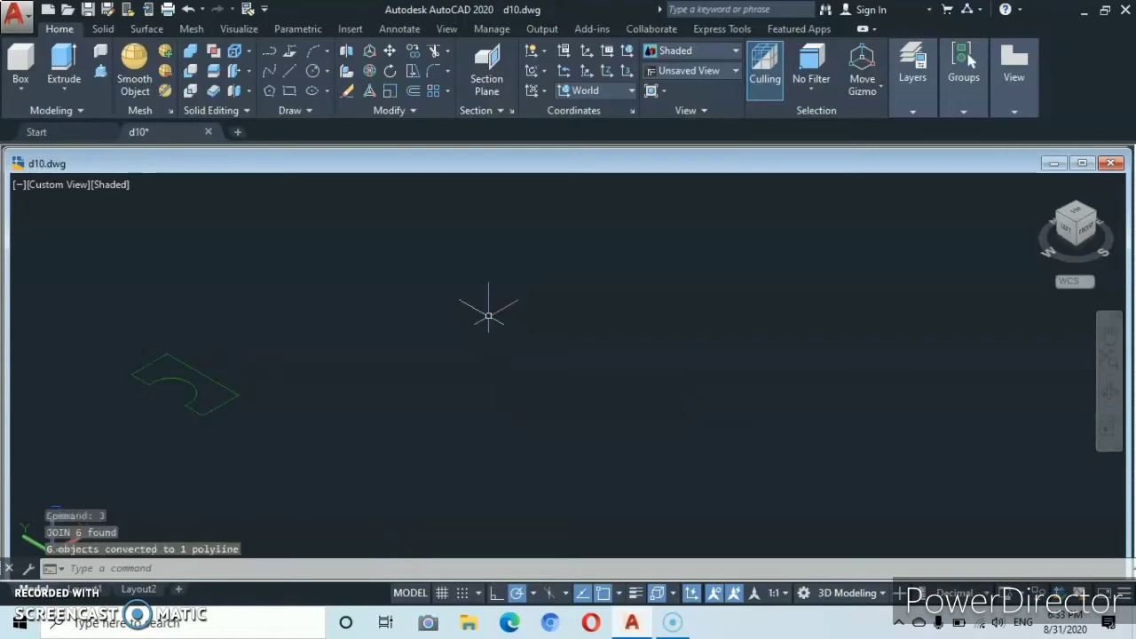
left_click(222, 404)
key("Escape")
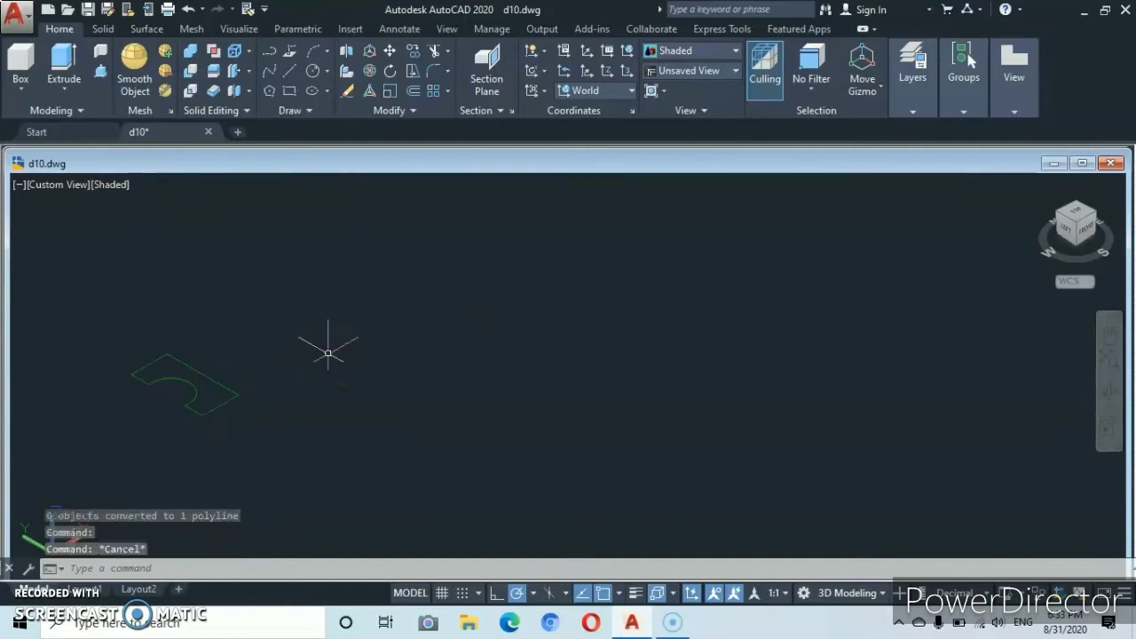
Rotate the joined profile in 3D about the X axis so that it stands upright.
left_click(370, 73)
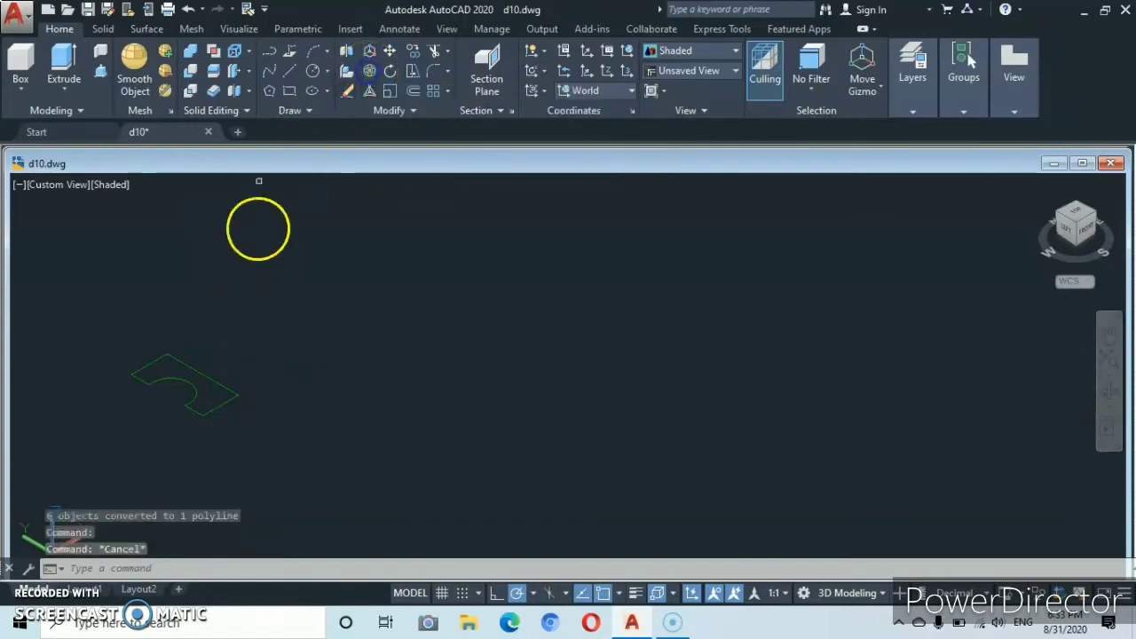
left_click(188, 366)
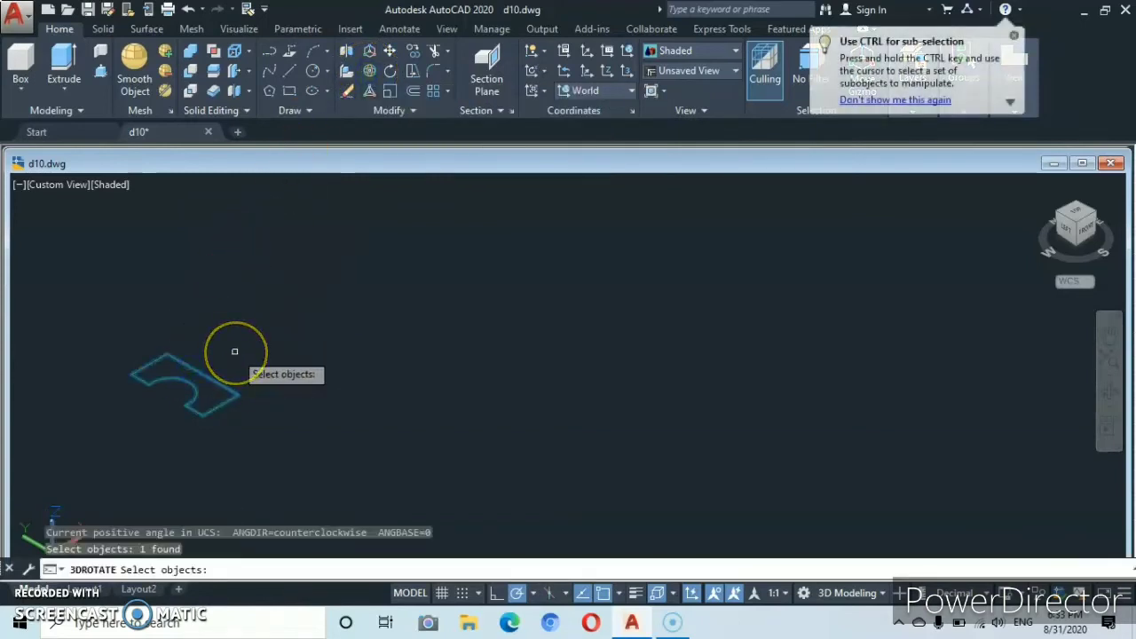
key("Return")
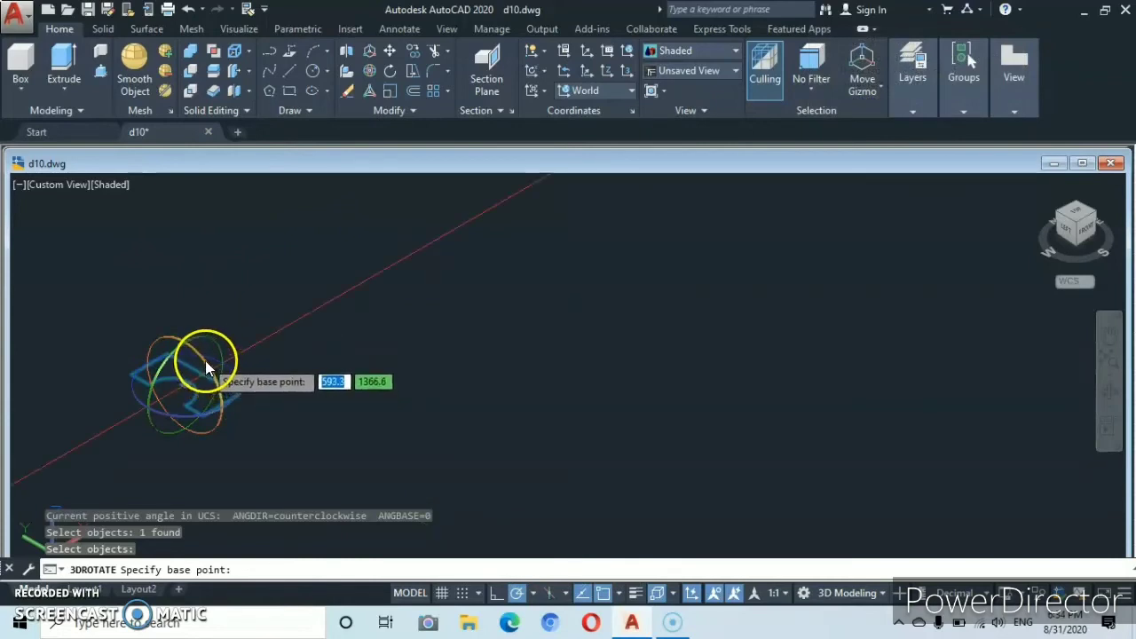
left_click(205, 361)
left_click(195, 338)
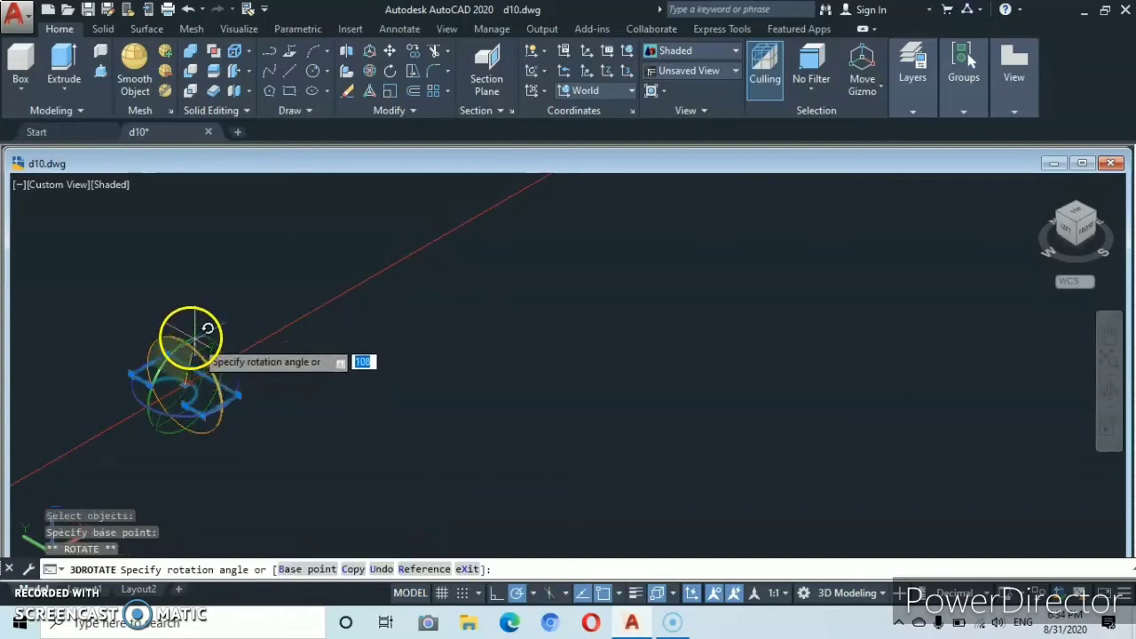
left_click(182, 280)
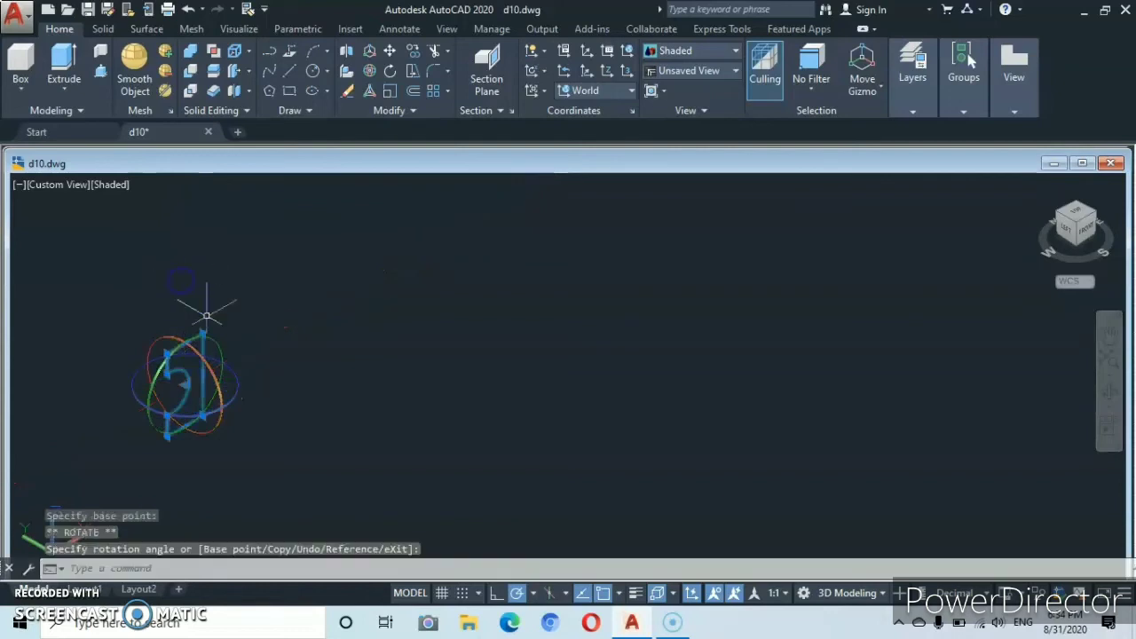
key("Escape")
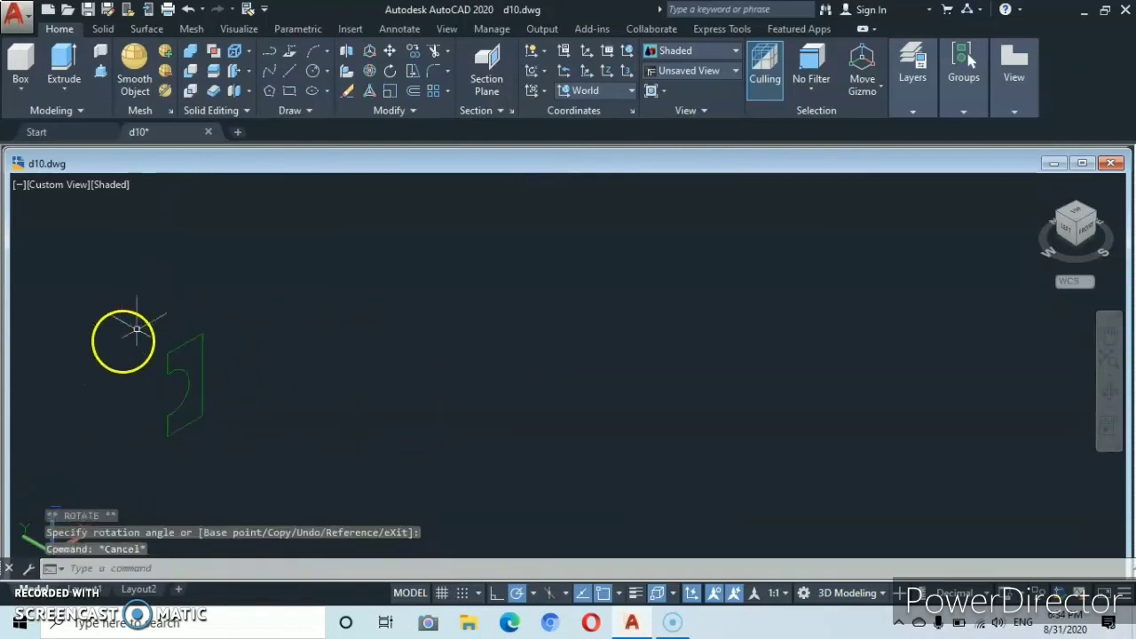
Move the upright notched profile from its upper open-side endpoint to the eave corner of the house roof, above the porch column.
left_click(188, 342)
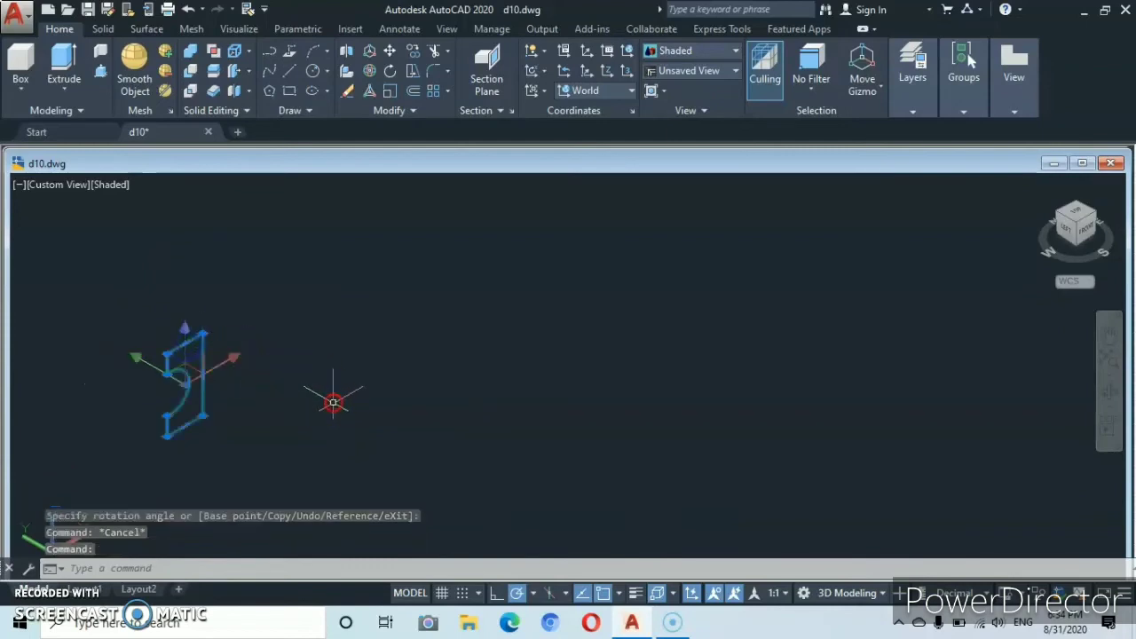
right_click(331, 399)
left_click(377, 320)
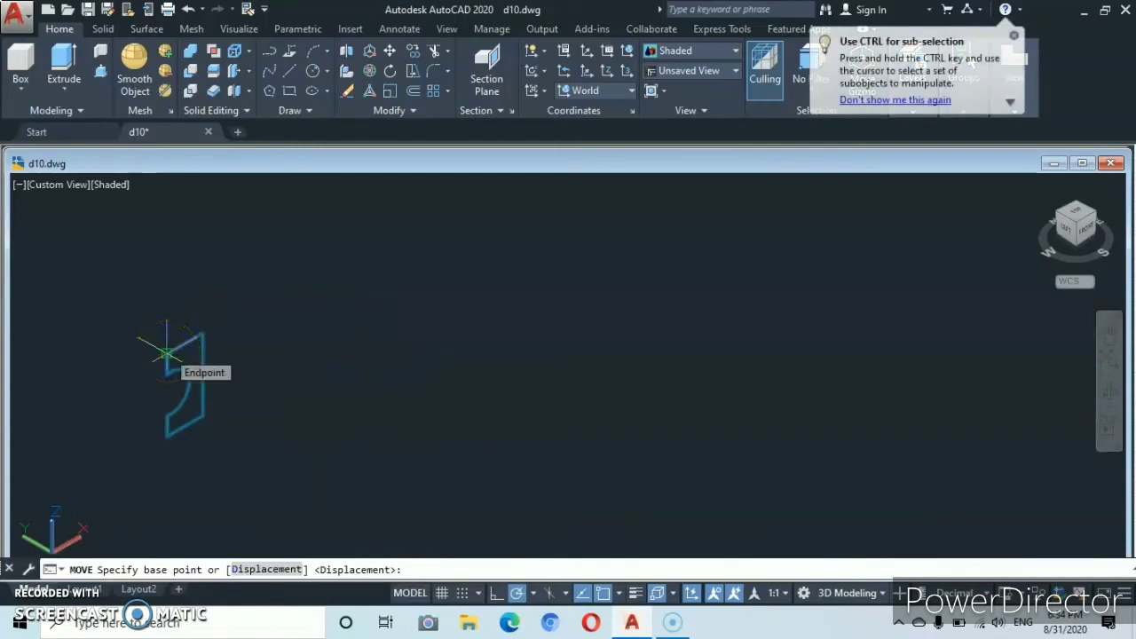
left_click(166, 355)
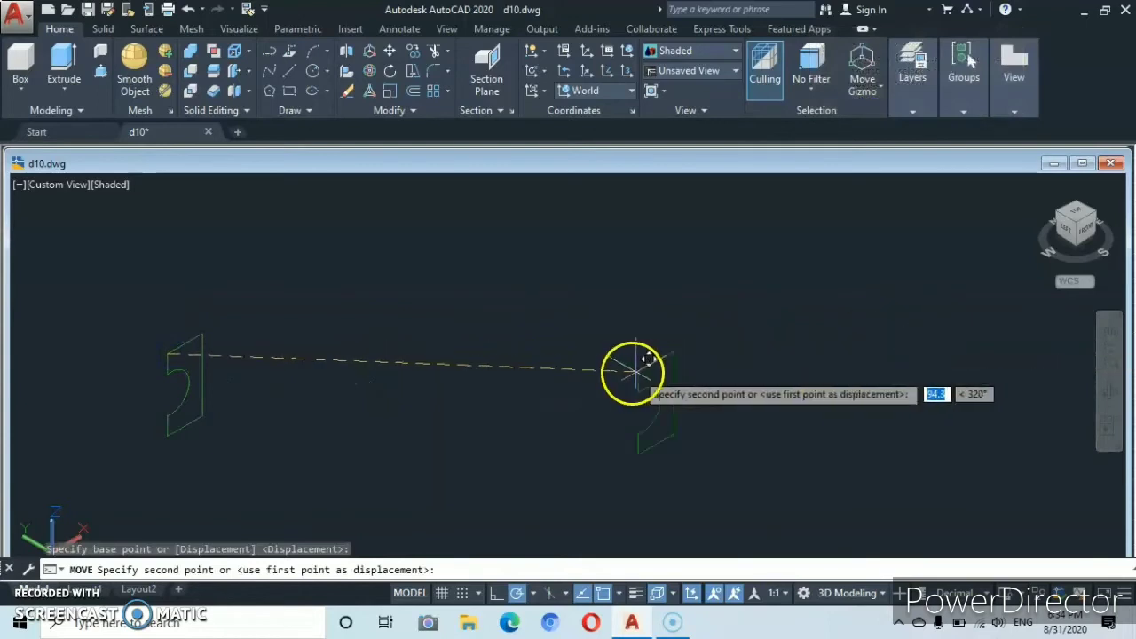
scroll(634, 371, "down", 5)
scroll(634, 371, "up", 5)
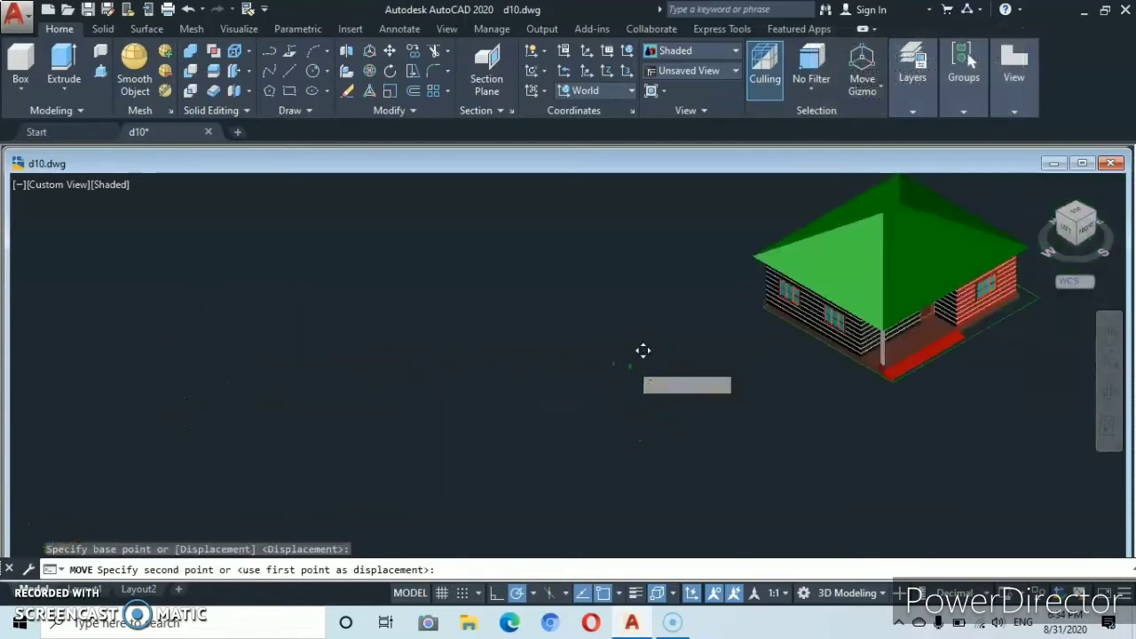
middle_click_drag(948, 348, 553, 385)
scroll(550, 366, "up", 2)
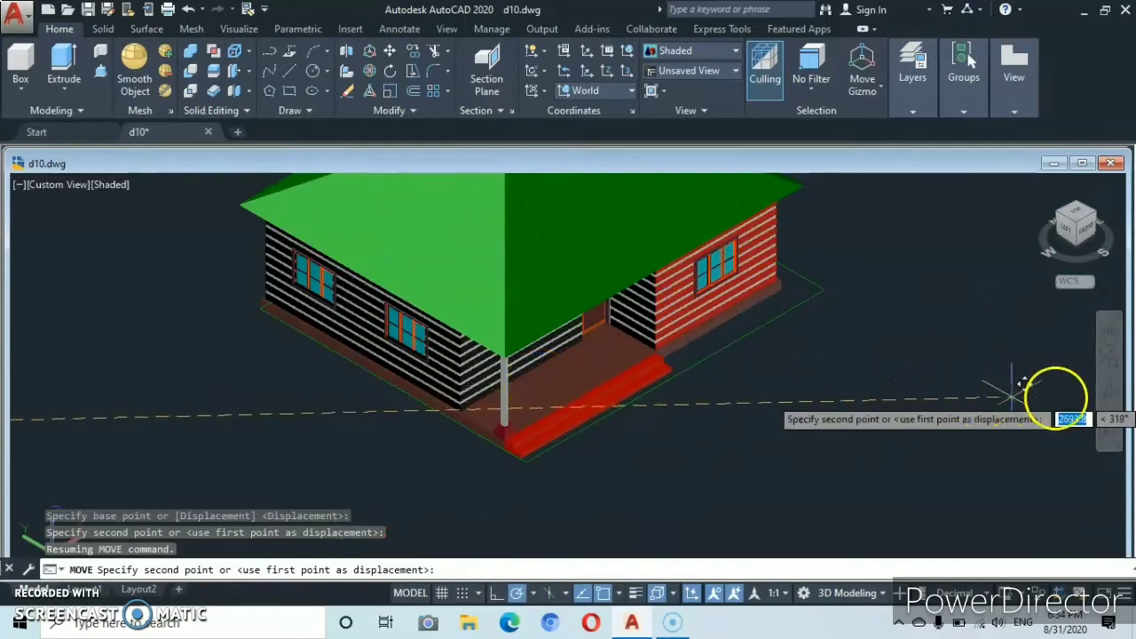
left_click(1109, 396)
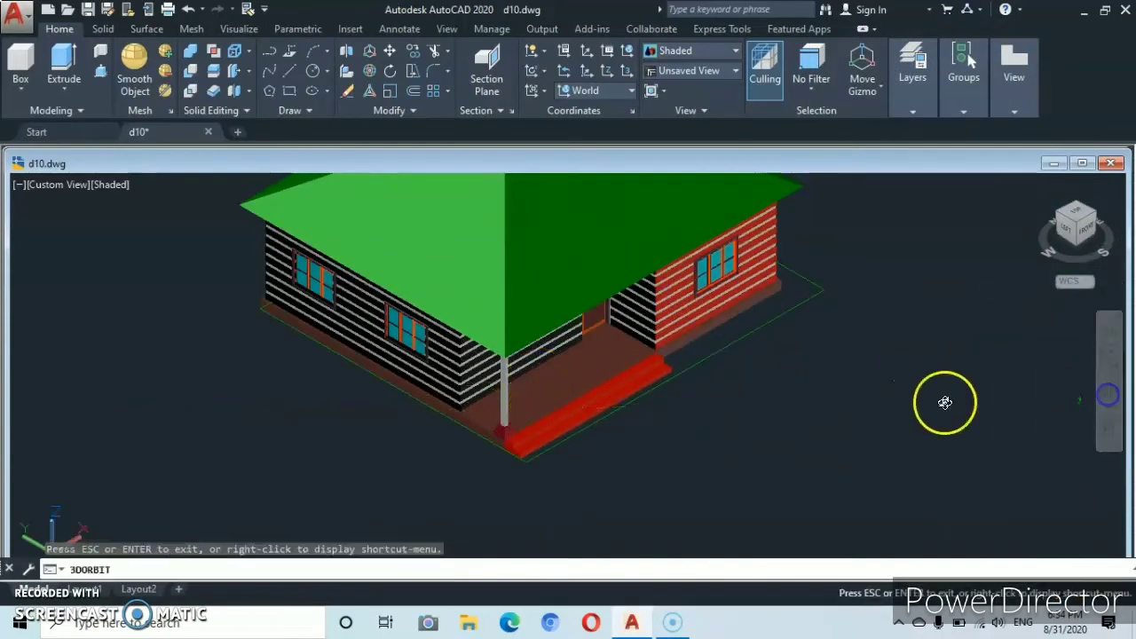
left_click_drag(554, 382, 463, 317)
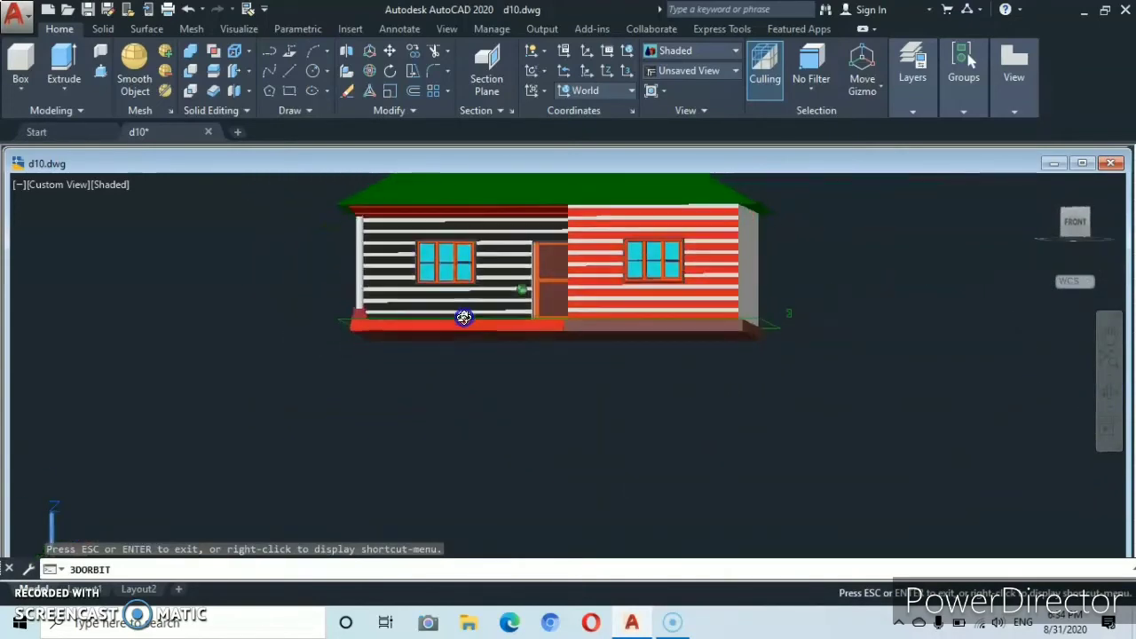
right_click(884, 424)
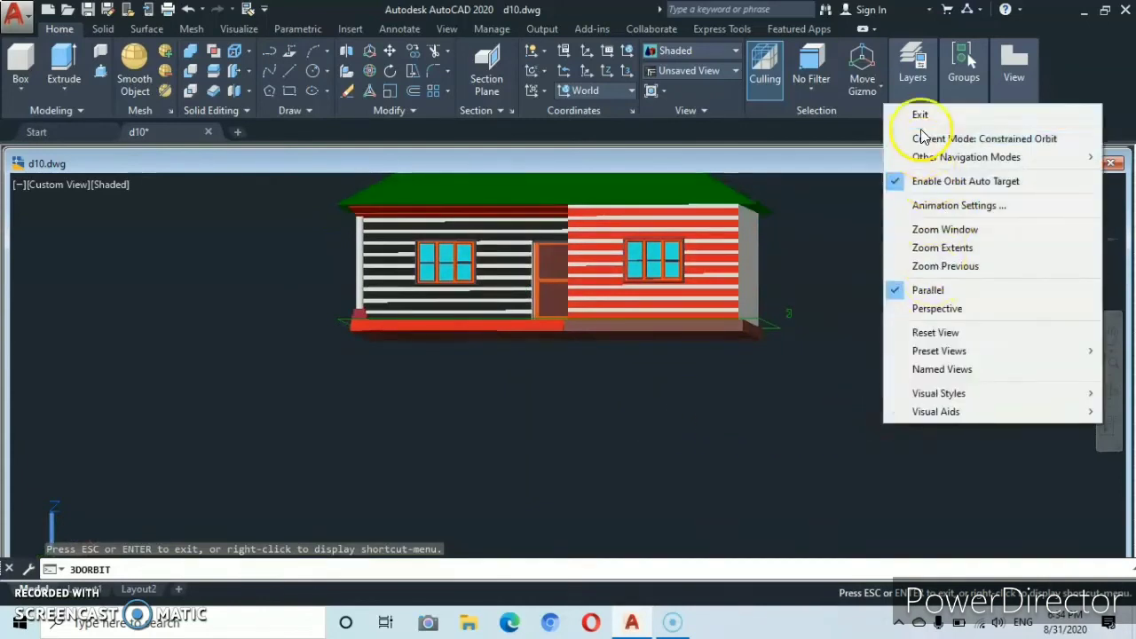
left_click(920, 115)
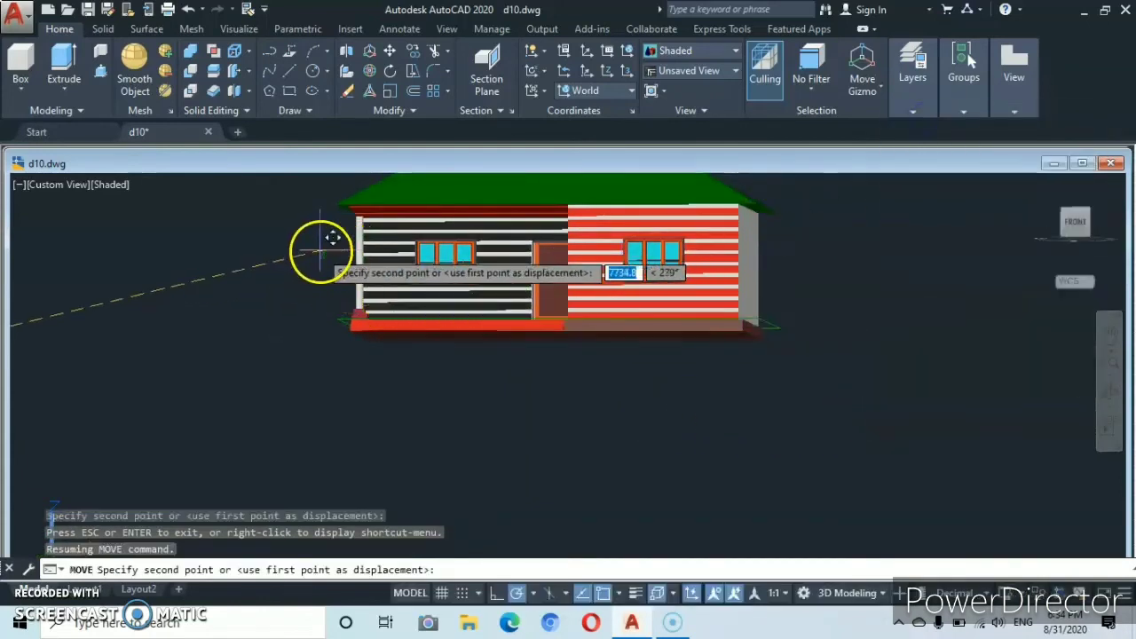
scroll(324, 241, "up", 3)
middle_click_drag(388, 269, 376, 375)
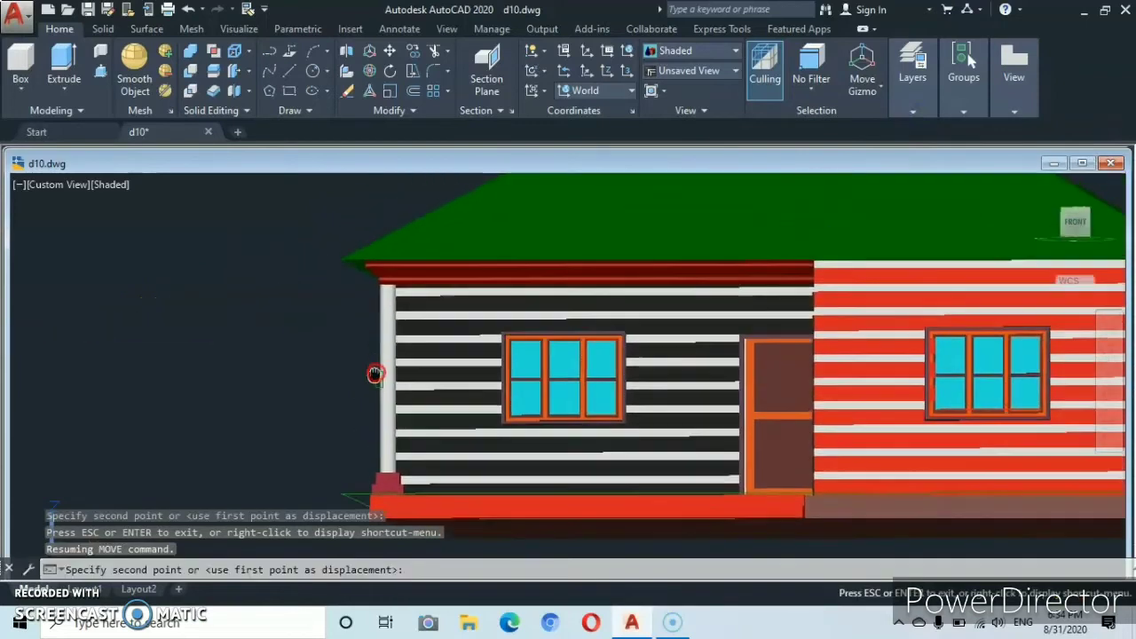
scroll(376, 375, "up", 1)
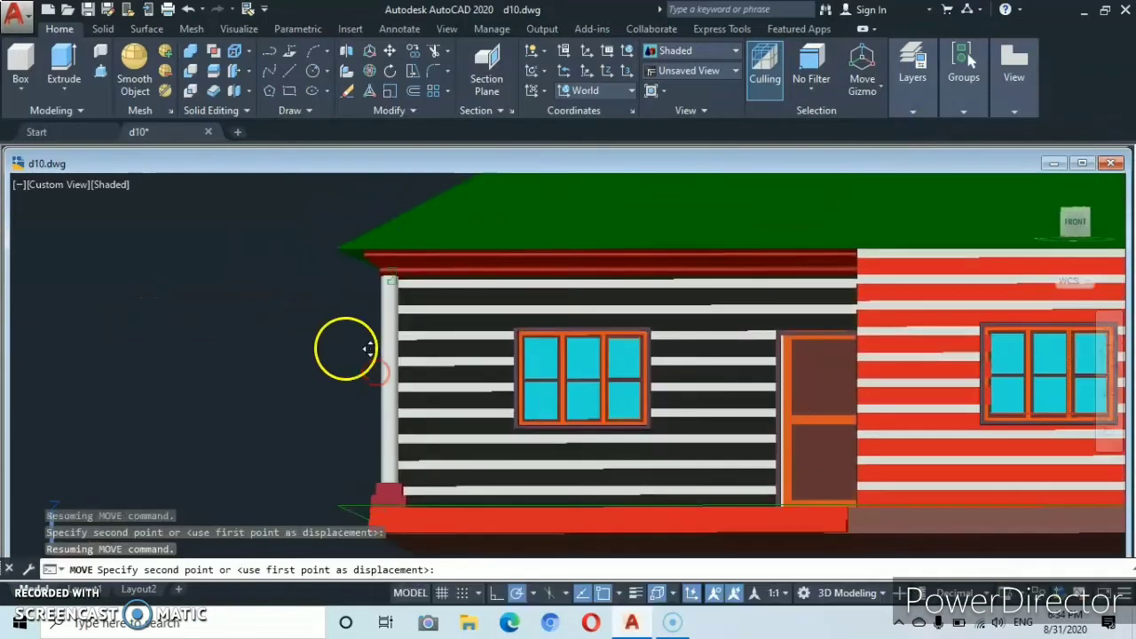
left_click(335, 249)
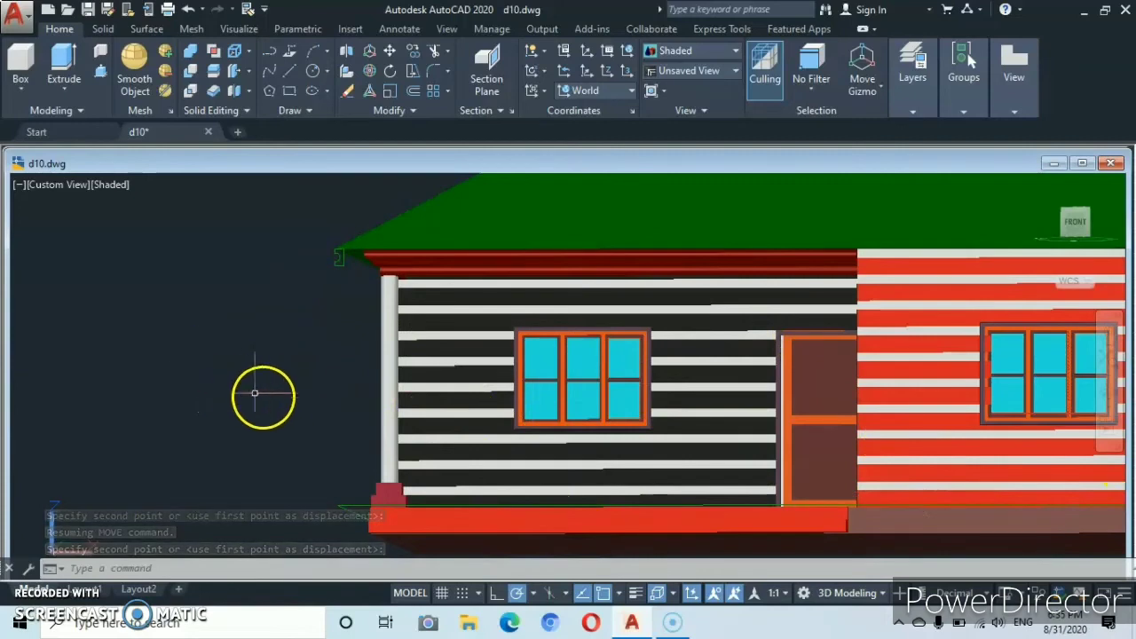
Move the green perimeter polyline from its corner at the house base up to the lower corner of the profile at the eave.
left_click(344, 504)
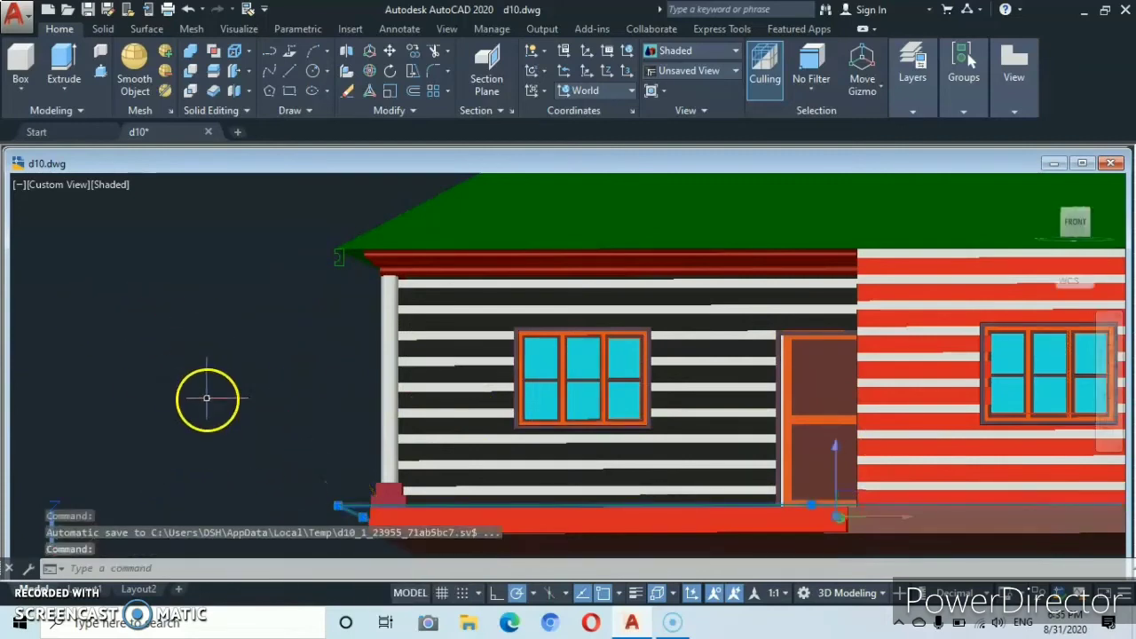
right_click(216, 484)
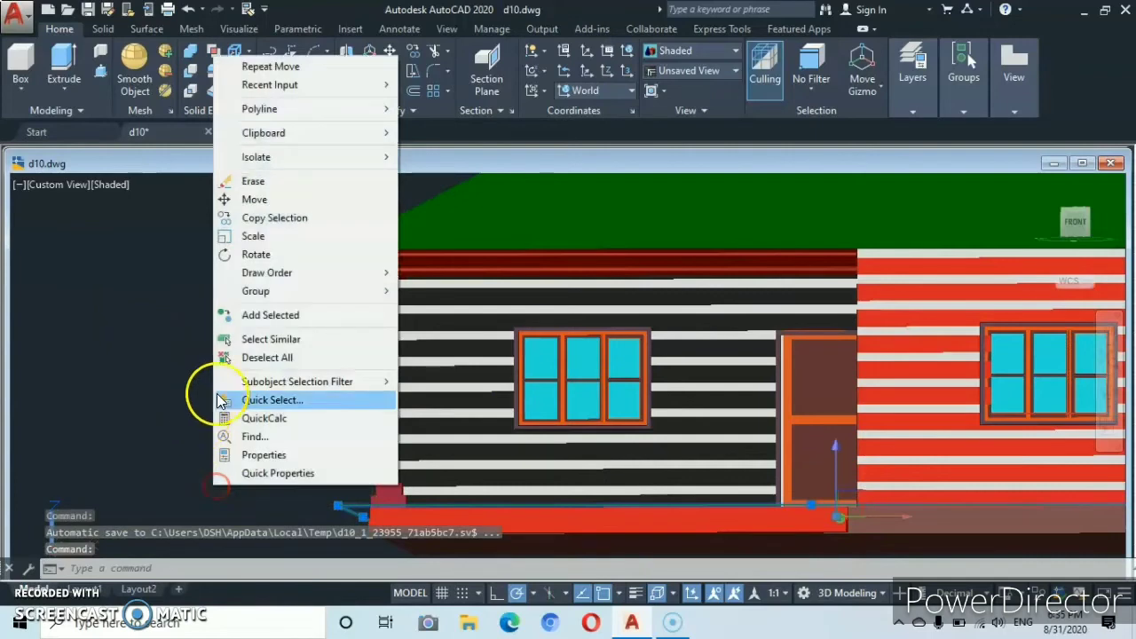
left_click(254, 199)
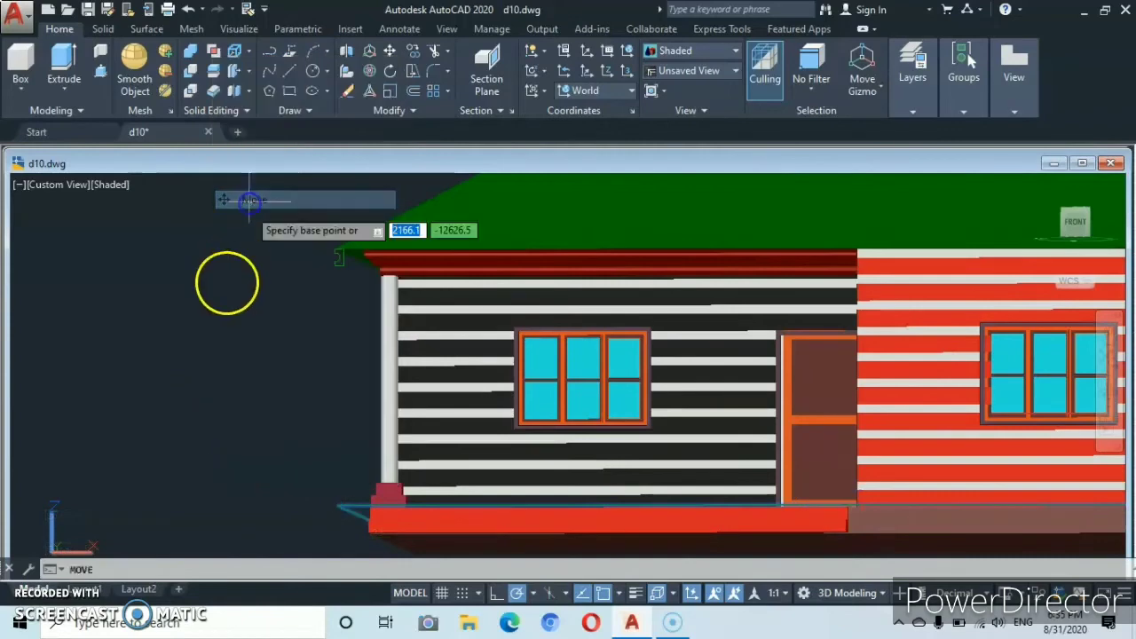
left_click(338, 506)
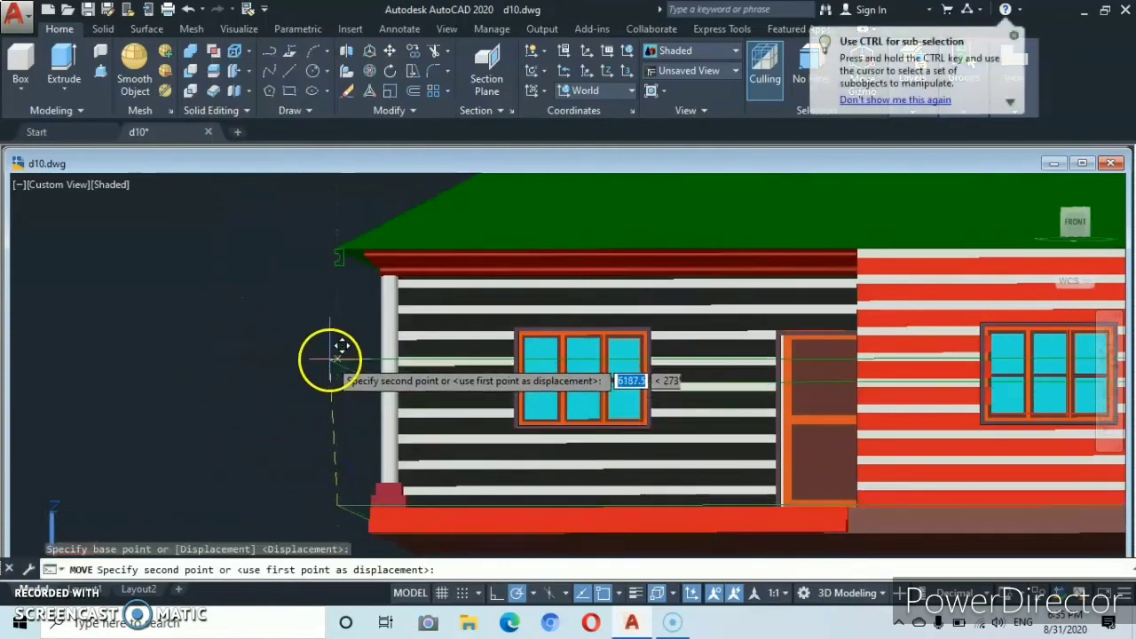
left_click(329, 267)
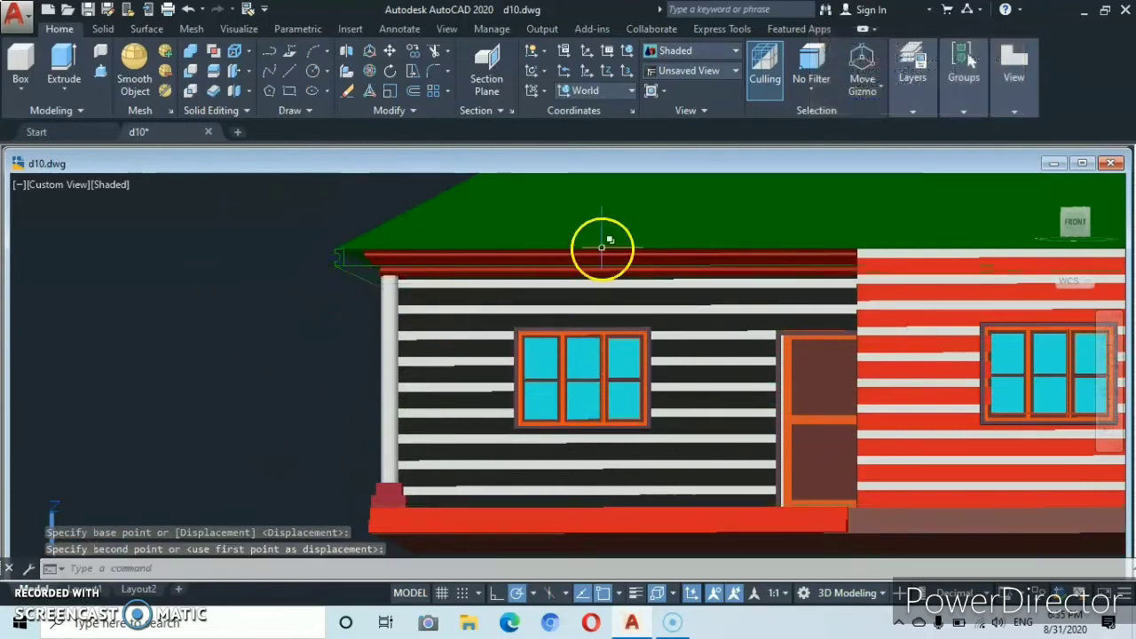
Examine the profile and the raised perimeter polyline at the roof corner above the porch column in a 3D view.
scroll(639, 258, "down", 4)
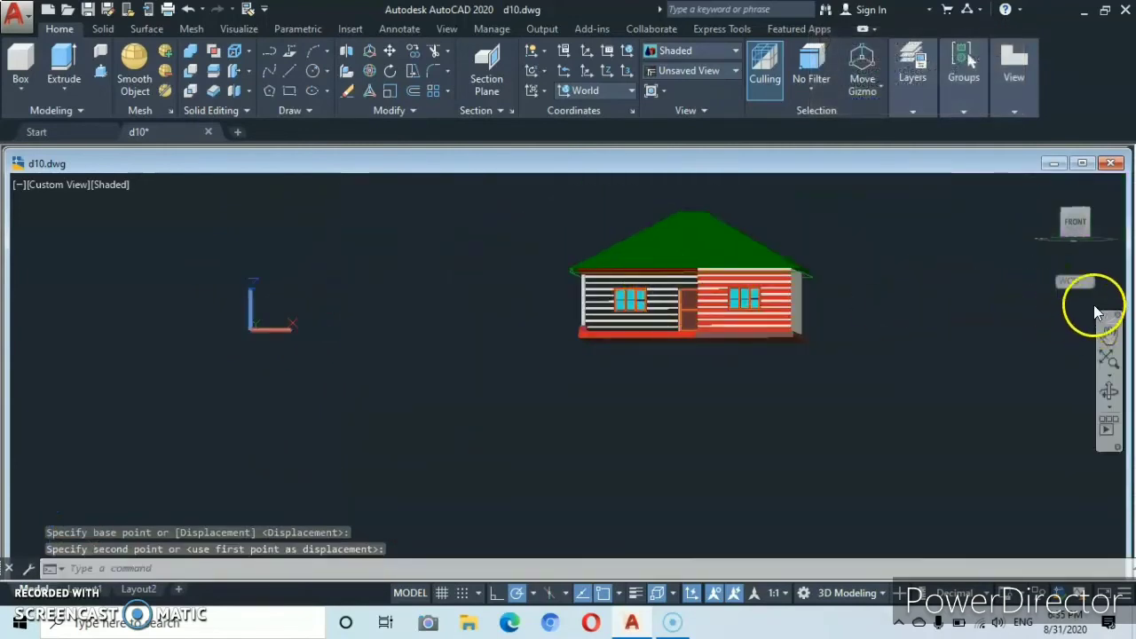
left_click(1040, 184)
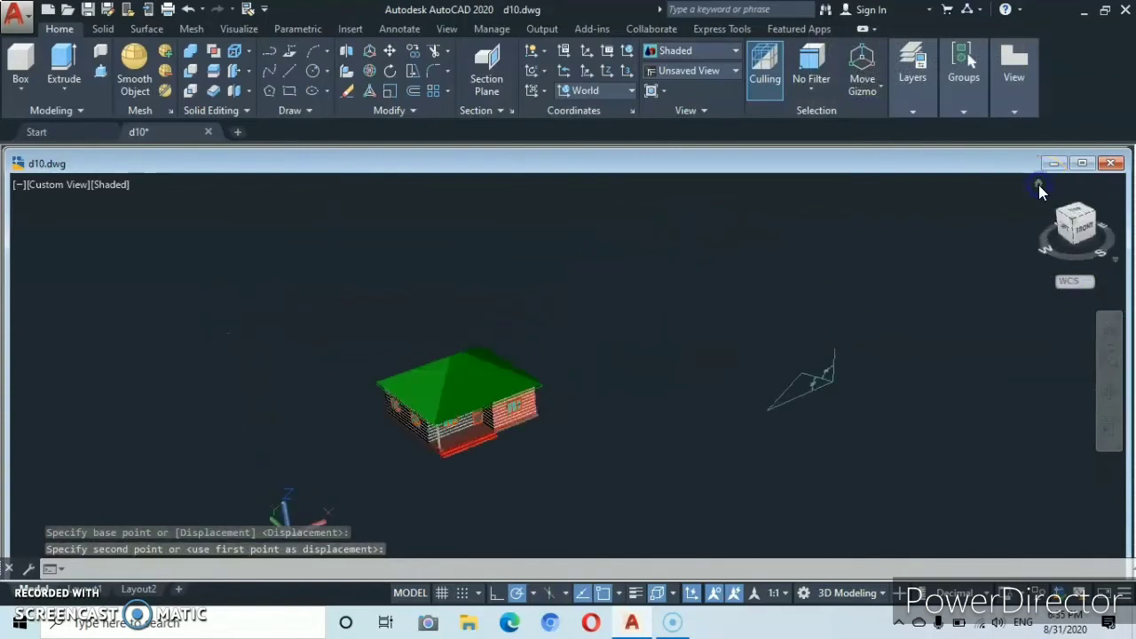
scroll(432, 455, "up", 3)
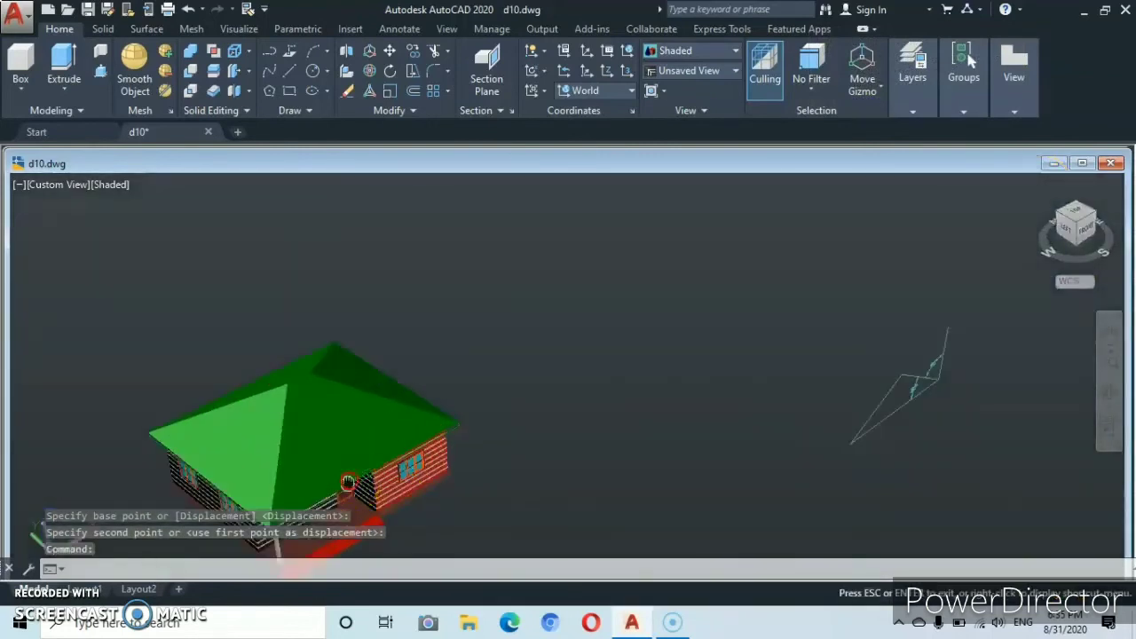
middle_click_drag(426, 461, 621, 375)
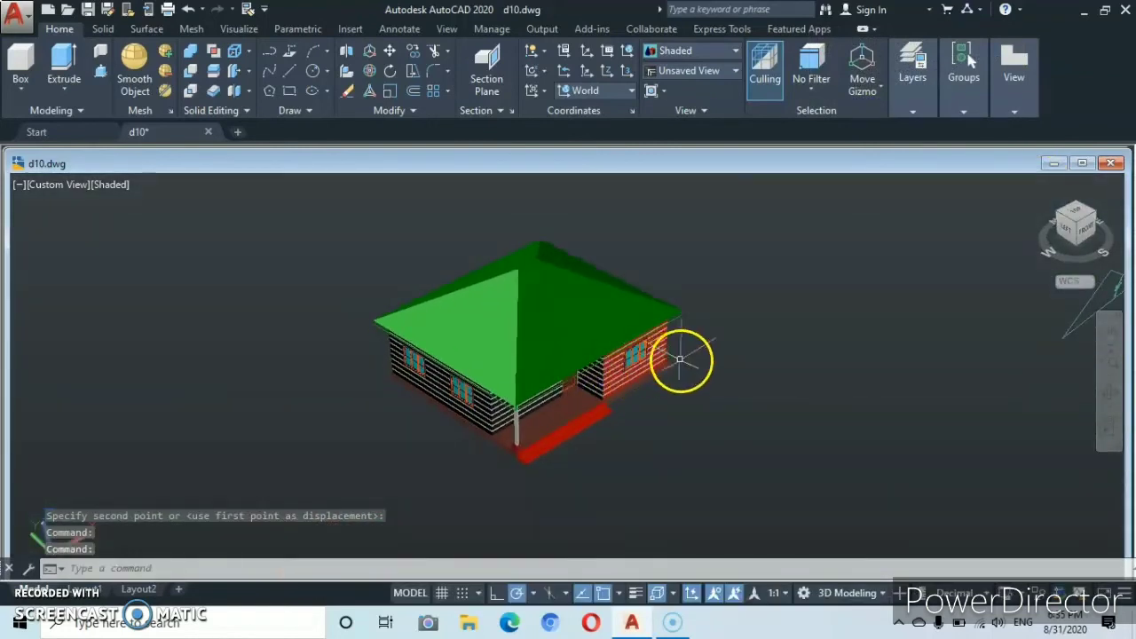
scroll(525, 400, "up", 4)
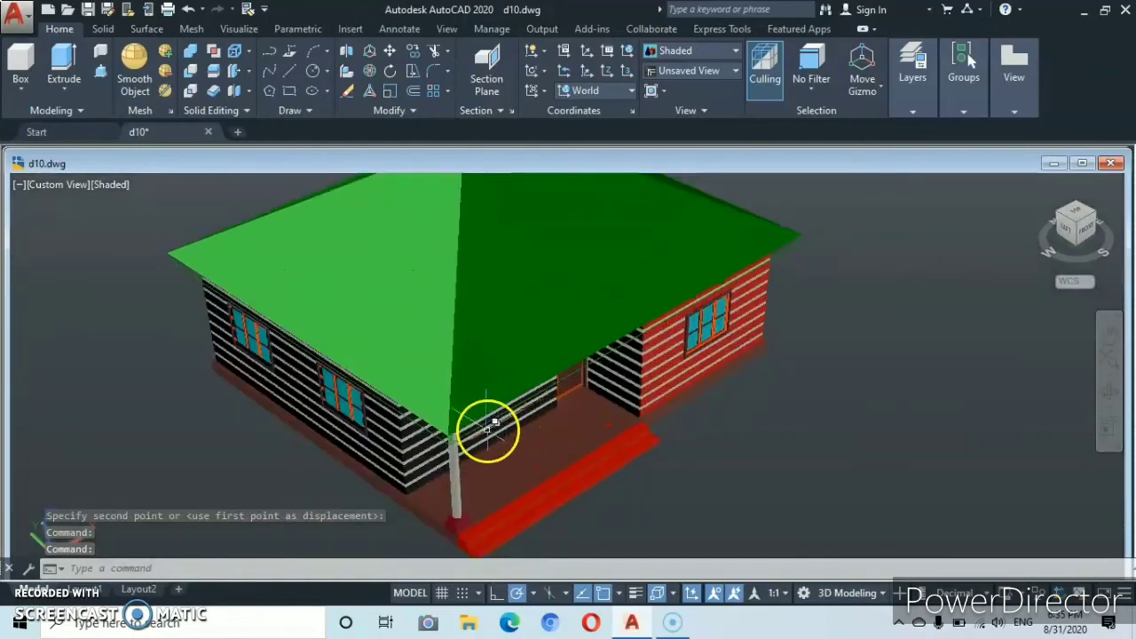
scroll(491, 429, "up", 2)
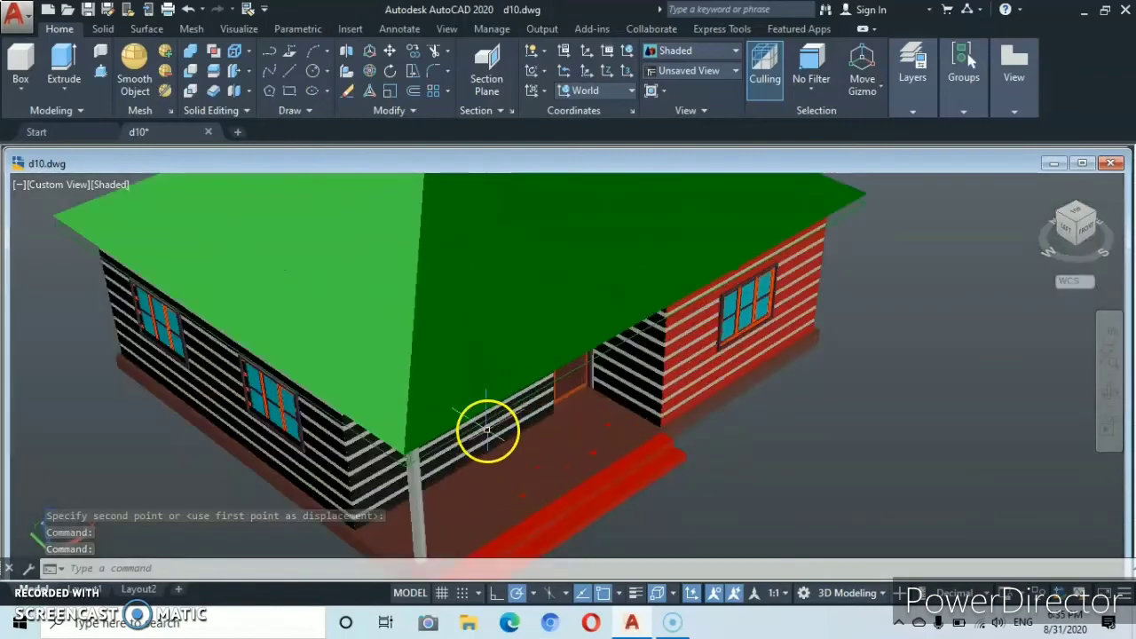
left_click(1109, 392)
left_click_drag(414, 480, 397, 468)
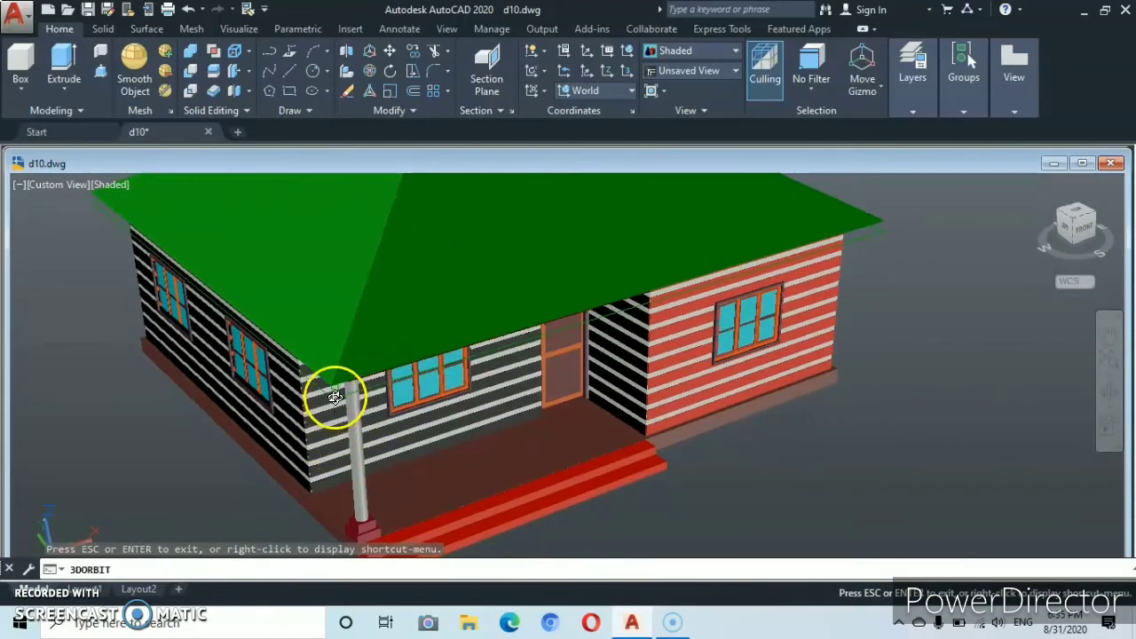
scroll(328, 398, "up", 1)
mouse_move(326, 399)
left_mouse_down()
mouse_move(198, 399)
mouse_move(205, 409)
mouse_move(318, 386)
left_mouse_up()
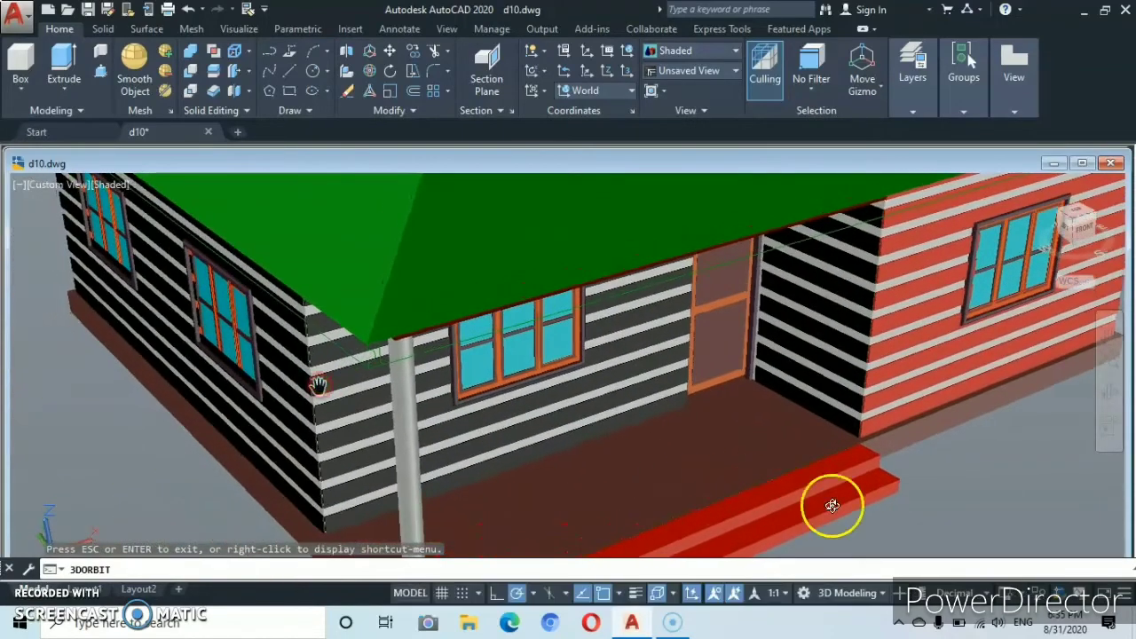
right_click(932, 495)
left_click(954, 192)
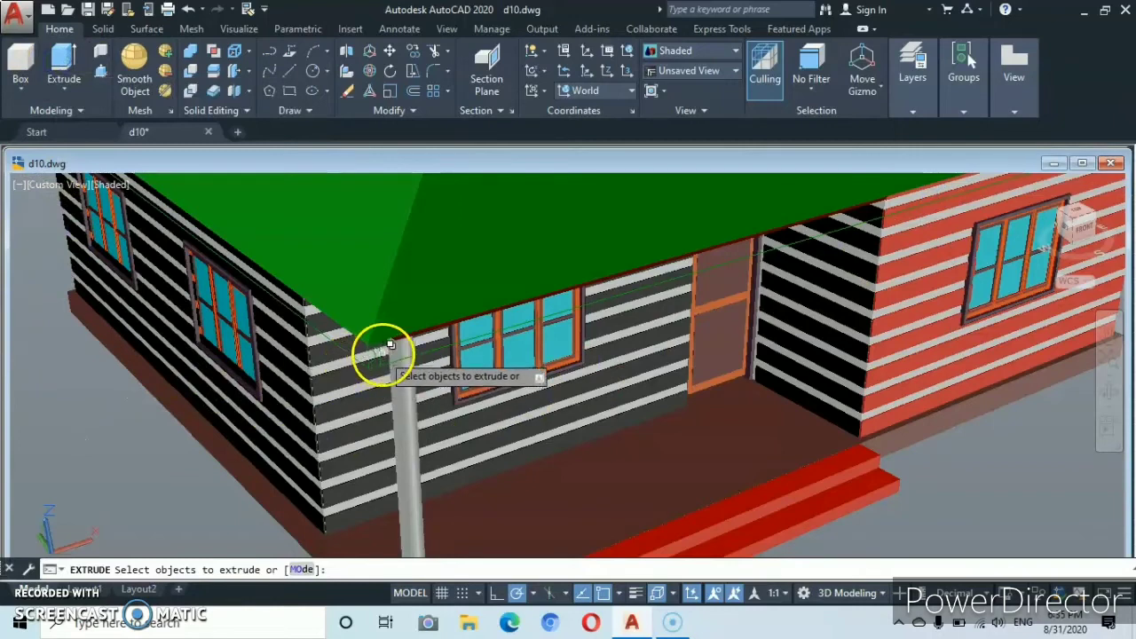
left_click(388, 343)
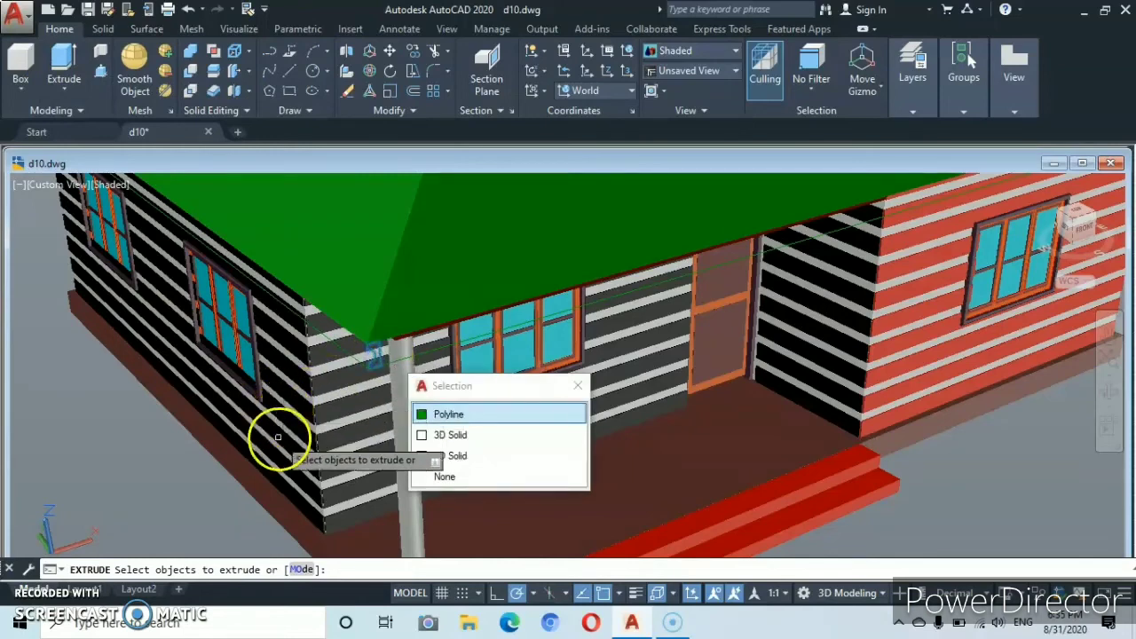
key("Escape")
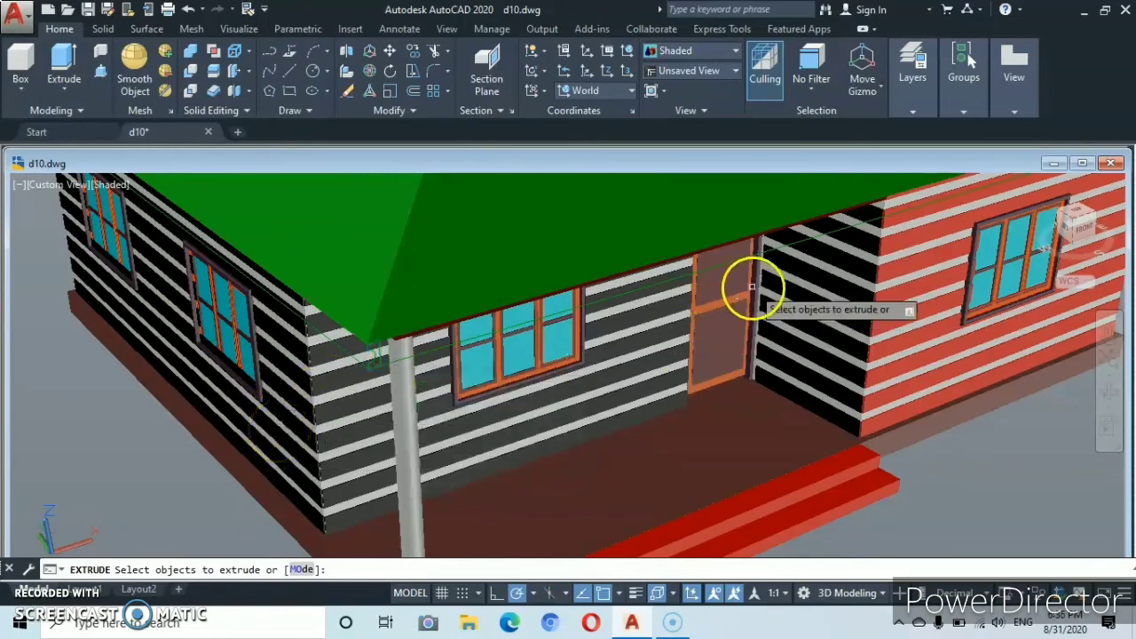
key("Escape")
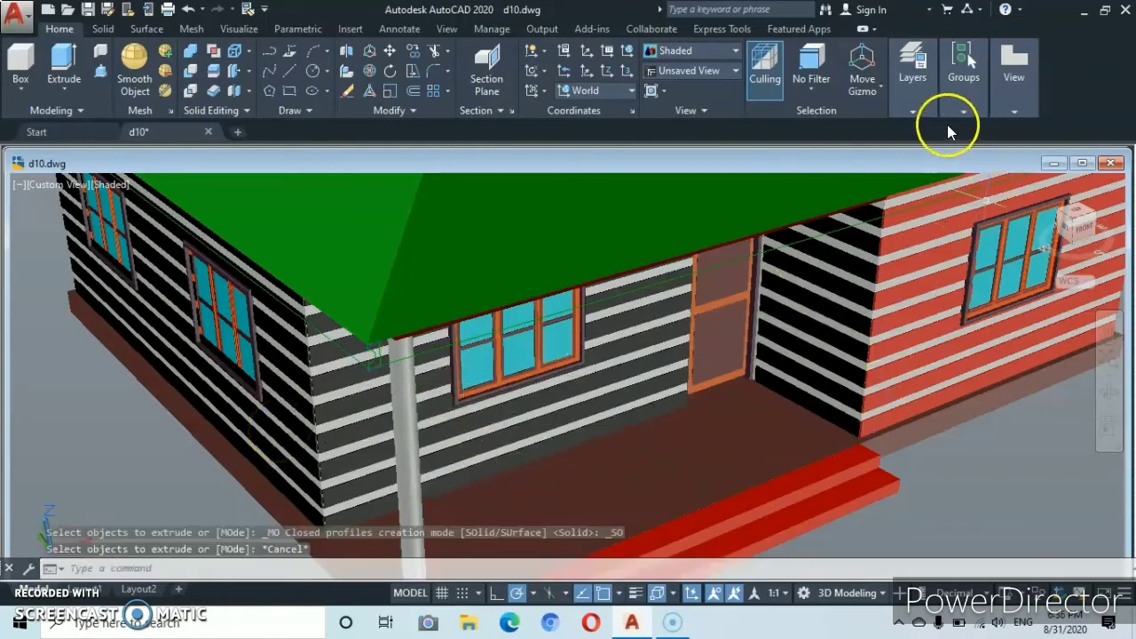
Make CLADDING the current layer.
mouse_move(927, 75)
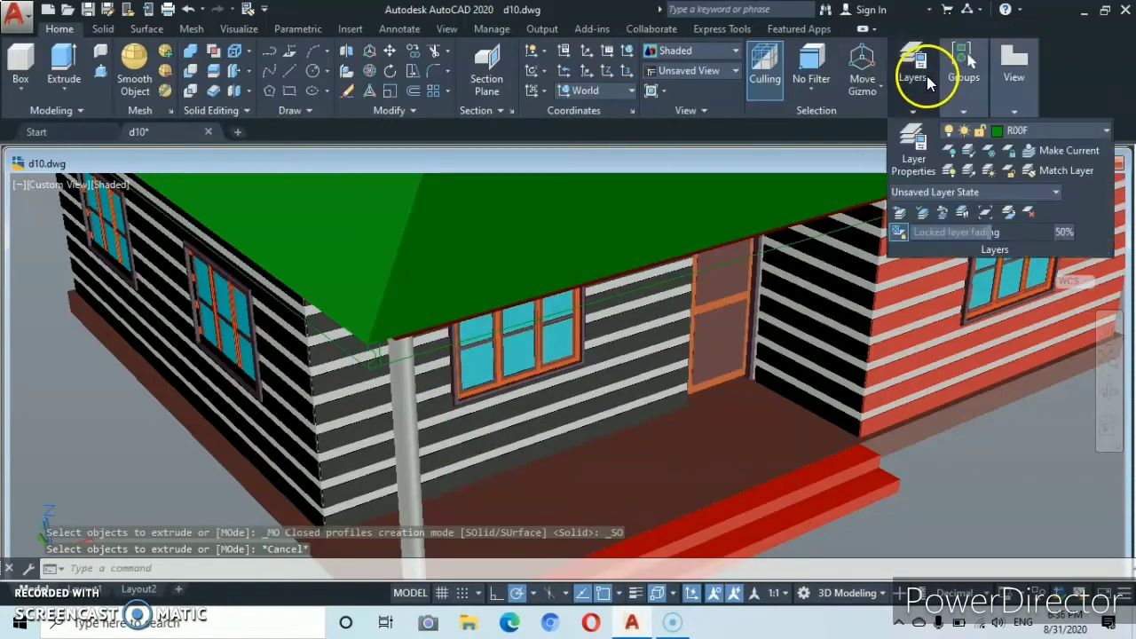
left_click(1106, 132)
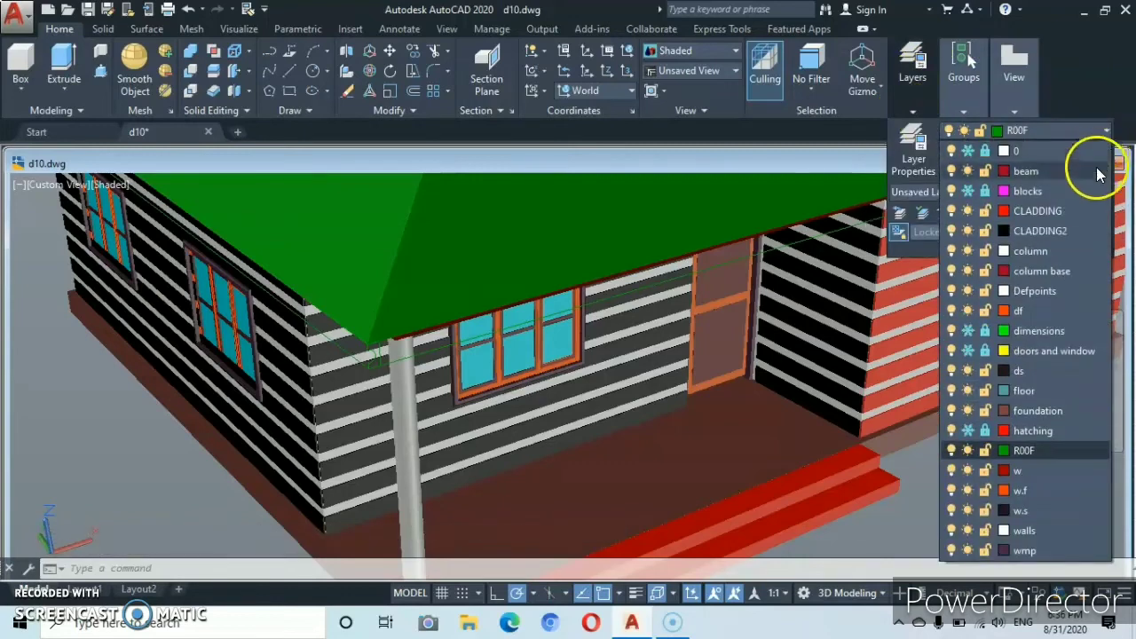
left_click(1030, 211)
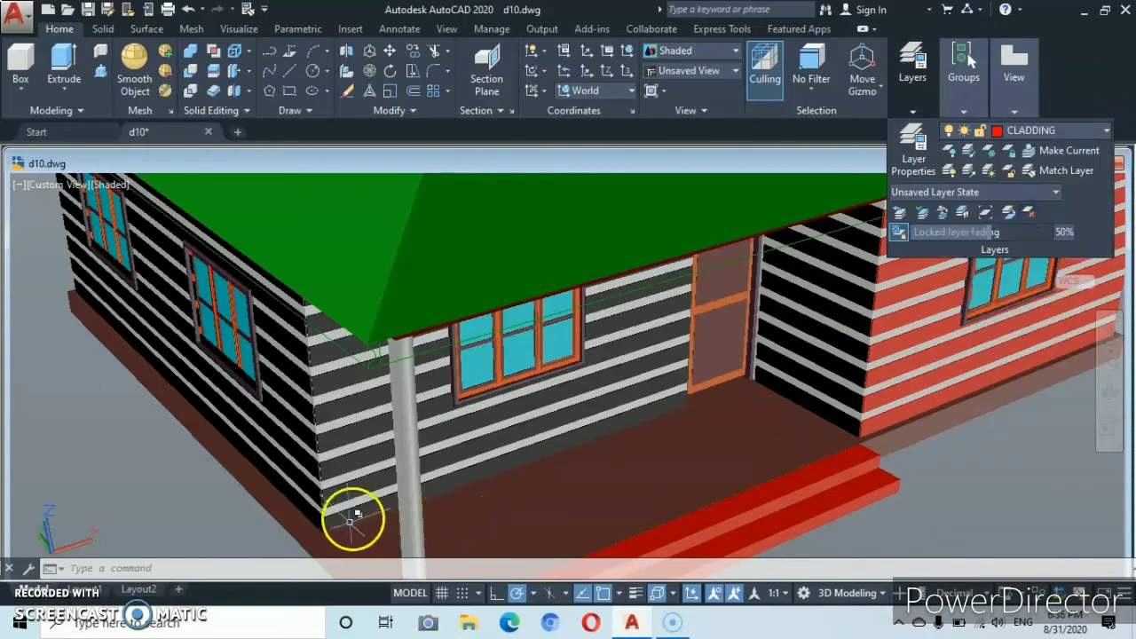
Extrude the notched profile at the eave corner as a solid, using the raised green perimeter polyline as the extrusion path.
left_click(64, 80)
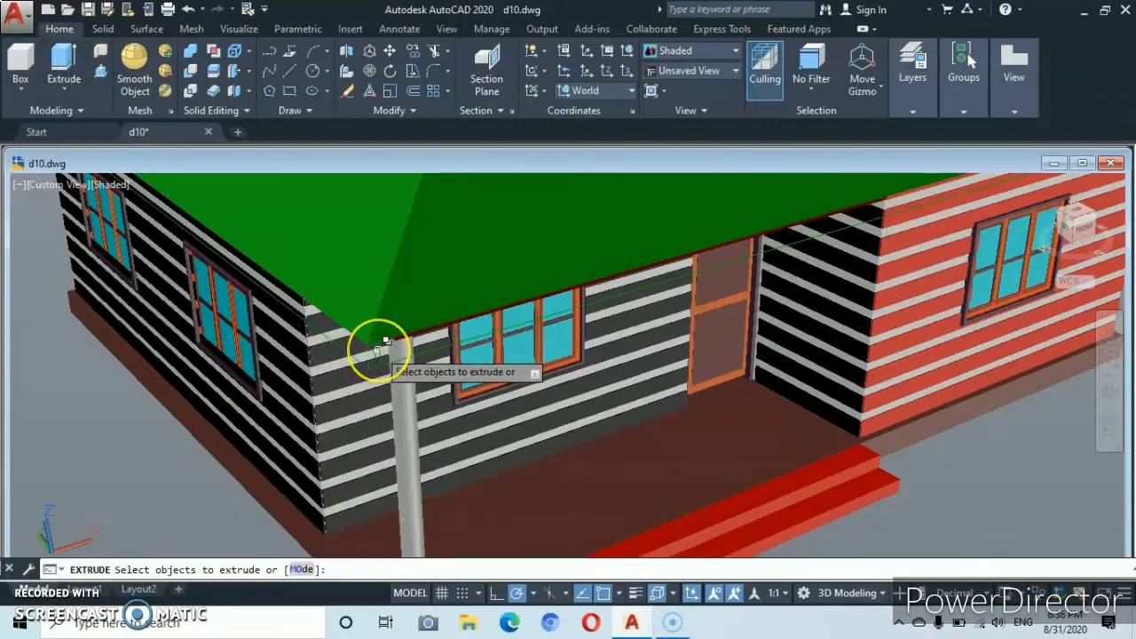
scroll(378, 352, "up", 2)
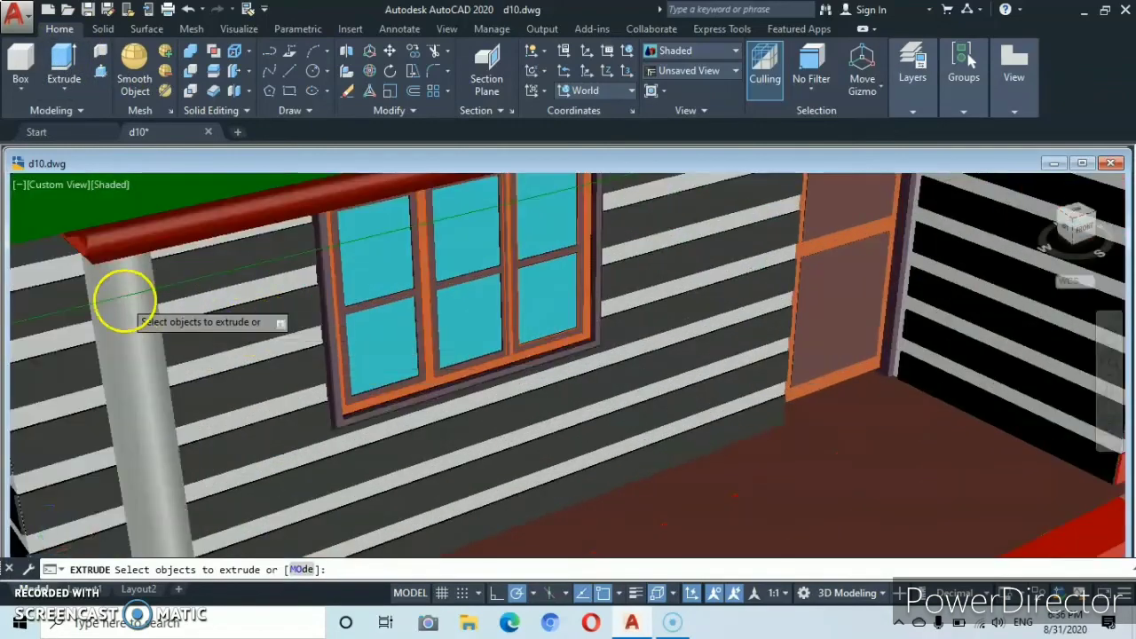
scroll(125, 300, "down", 2)
middle_click_drag(123, 302, 282, 307)
scroll(681, 372, "up", 3)
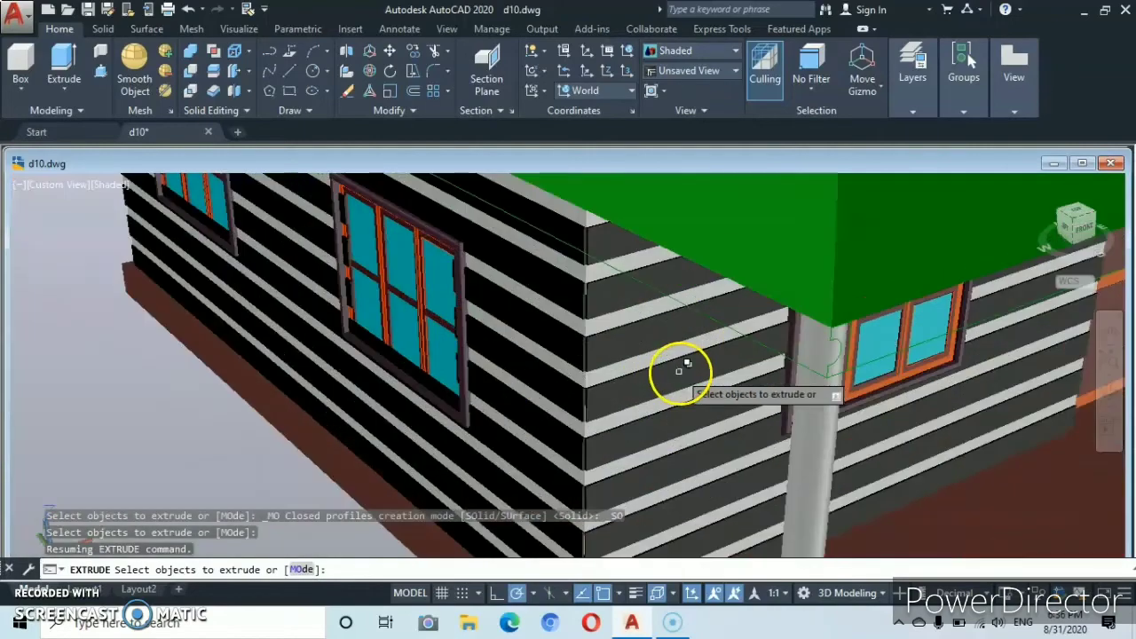
middle_click_drag(796, 370, 835, 350)
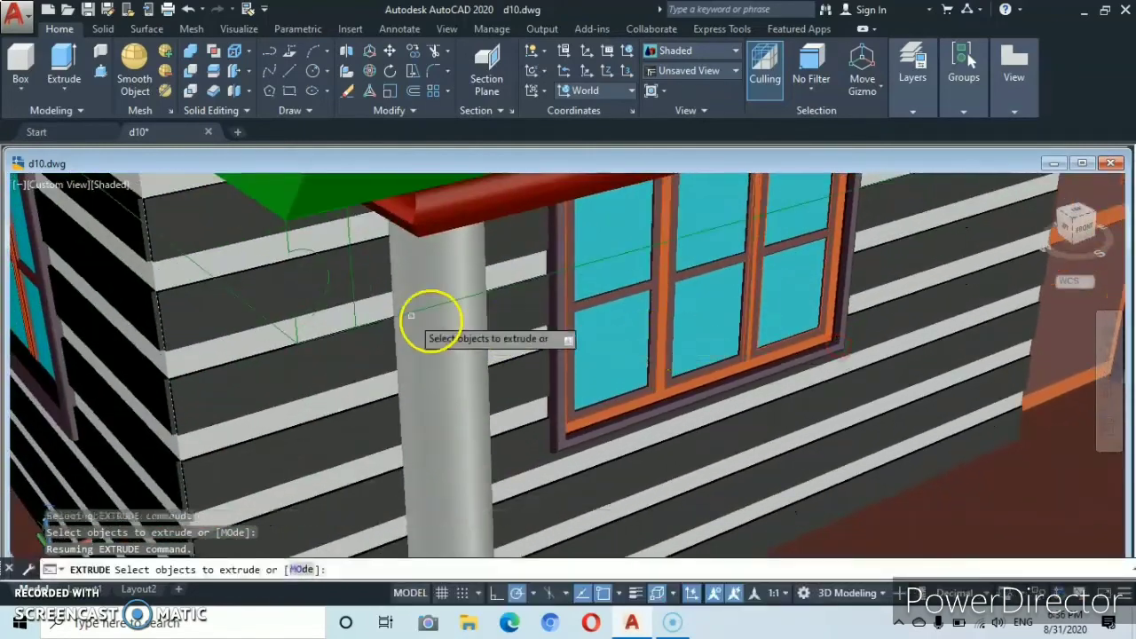
left_click(352, 263)
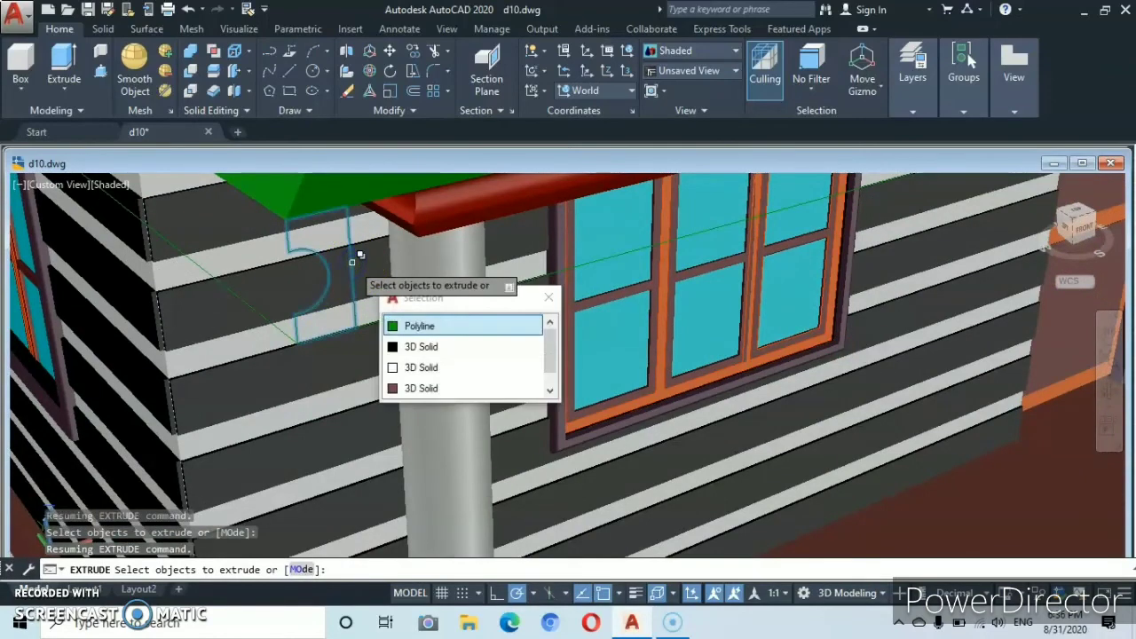
key("Return")
key("Return")
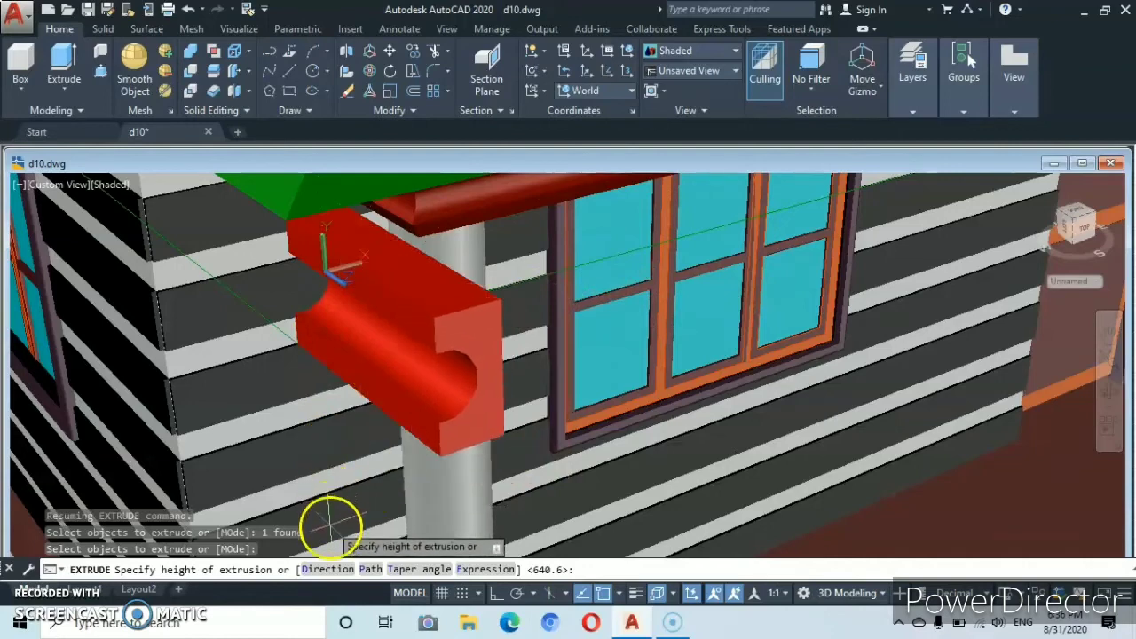
left_click(370, 569)
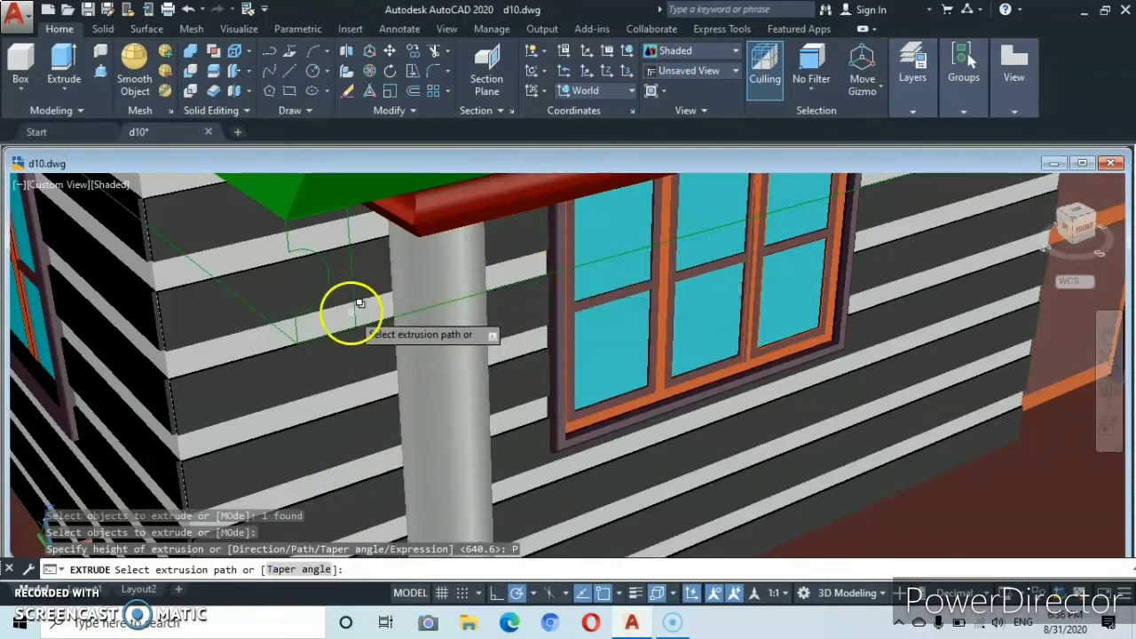
left_click(524, 285)
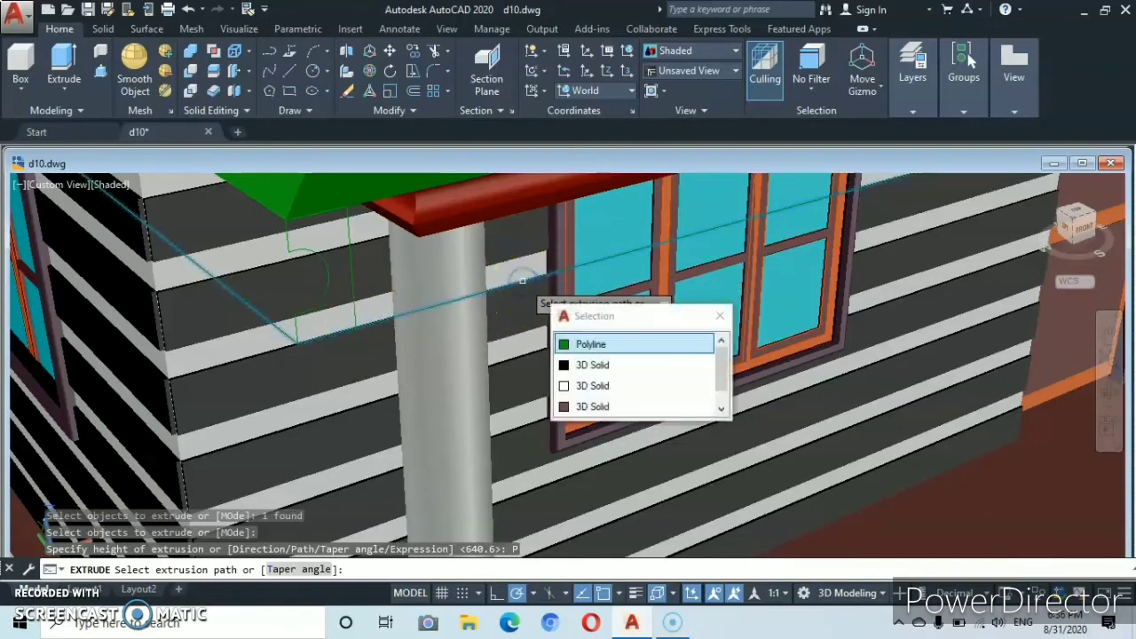
left_click(597, 346)
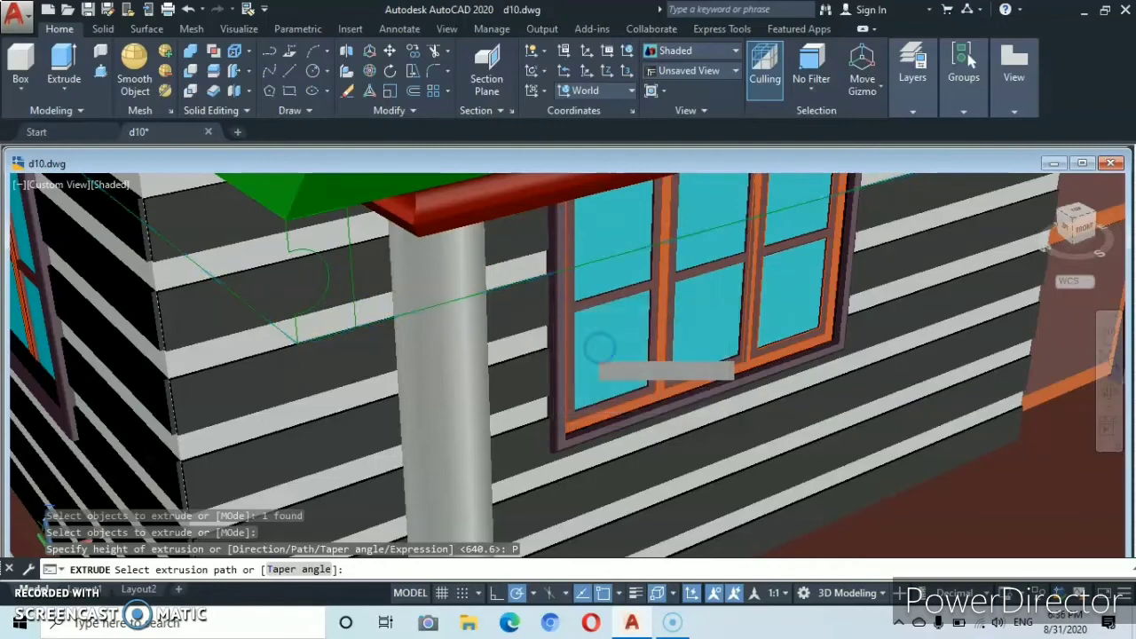
Examine the extruded moulding along the eaves, the porch corner and the front of the house from several 3D angles.
scroll(477, 307, "down", 5)
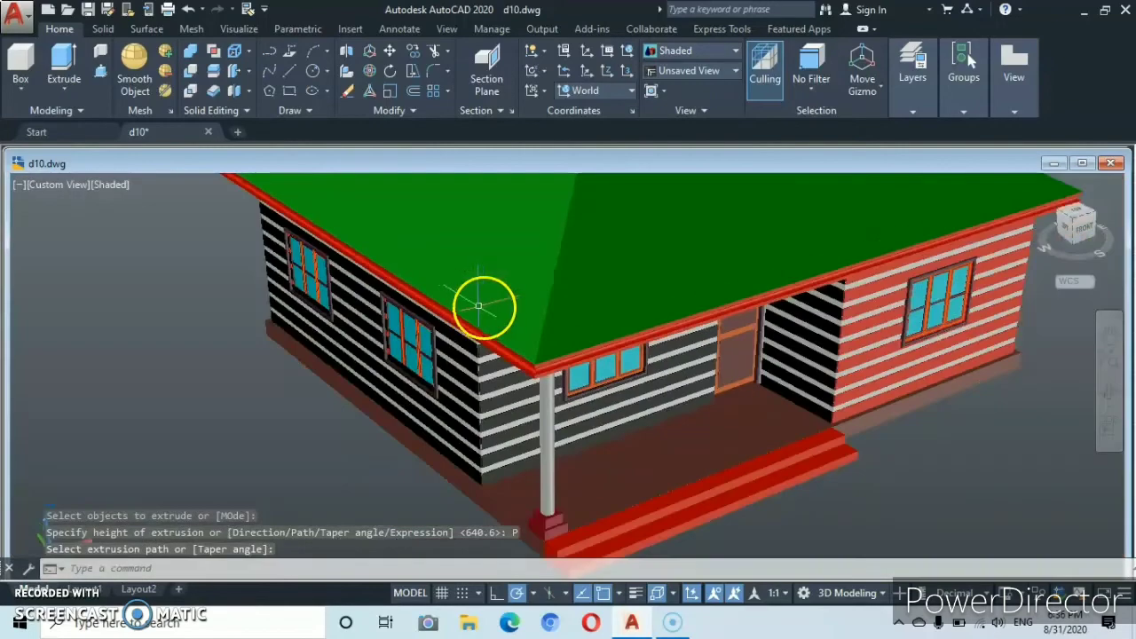
scroll(710, 324, "up", 2)
scroll(571, 343, "up", 3)
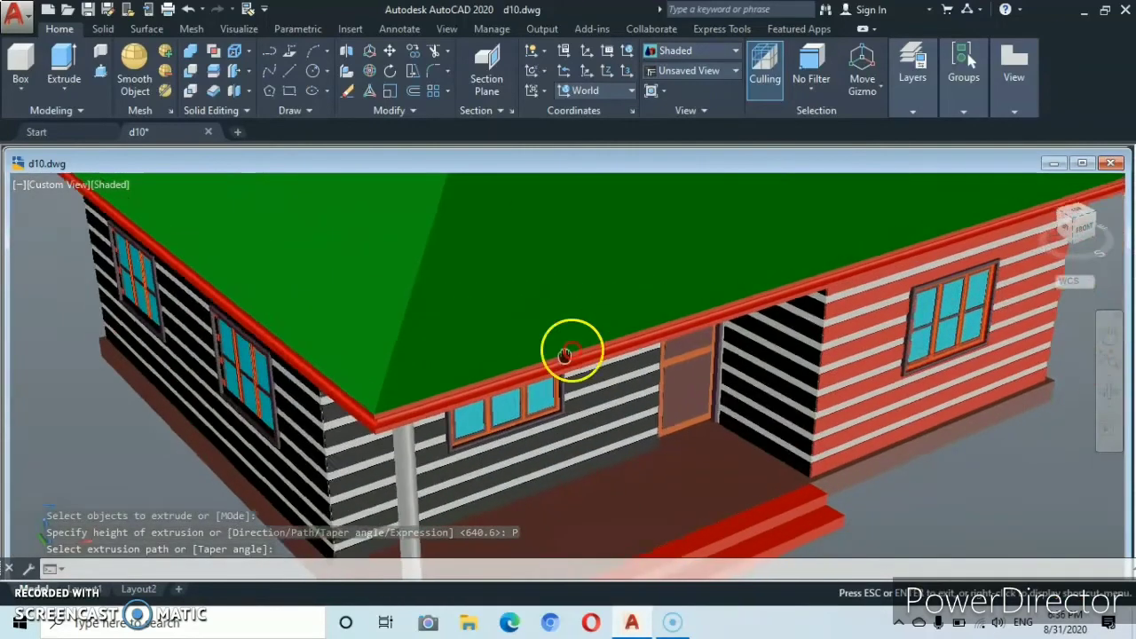
scroll(534, 357, "up", 2)
middle_click_drag(208, 453, 264, 406)
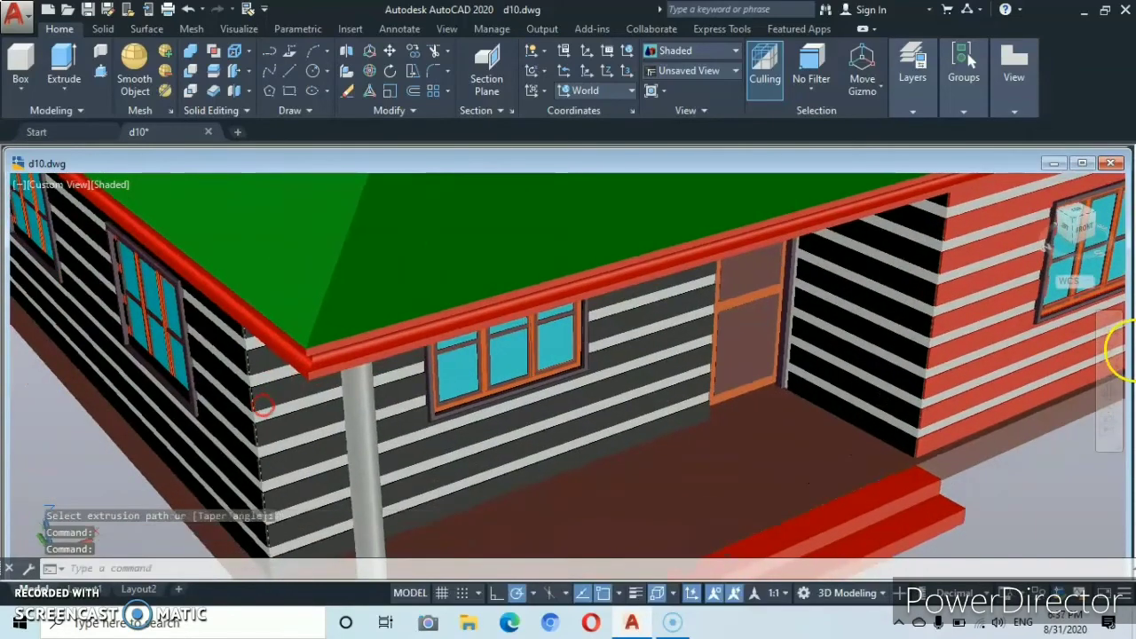
left_click(1105, 391)
left_click_drag(557, 367, 393, 337)
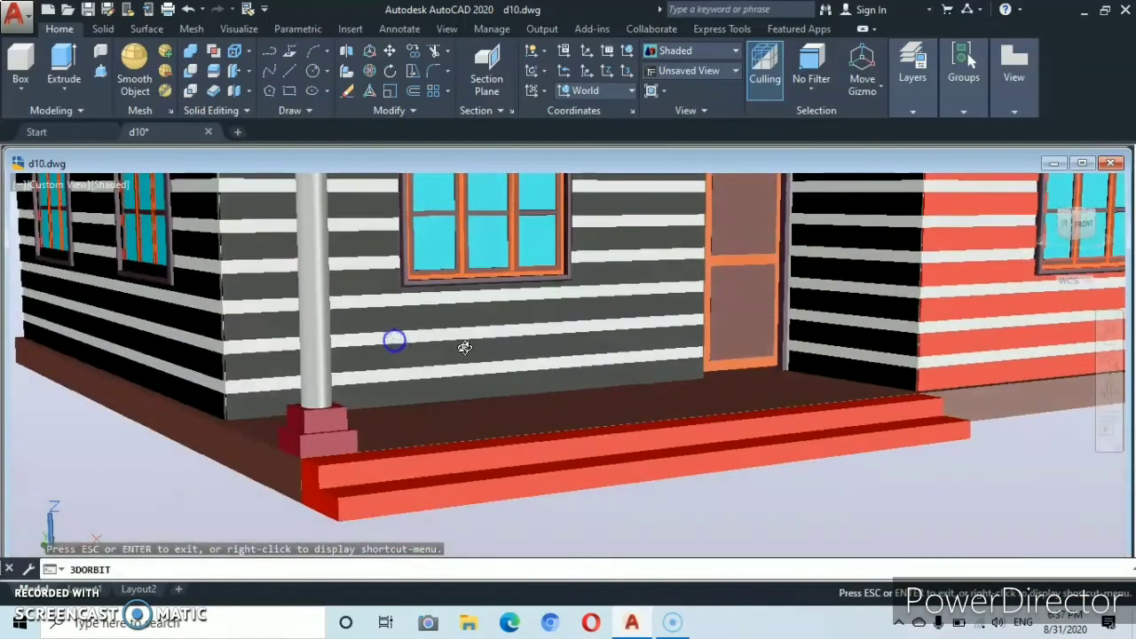
scroll(655, 311, "down", 3)
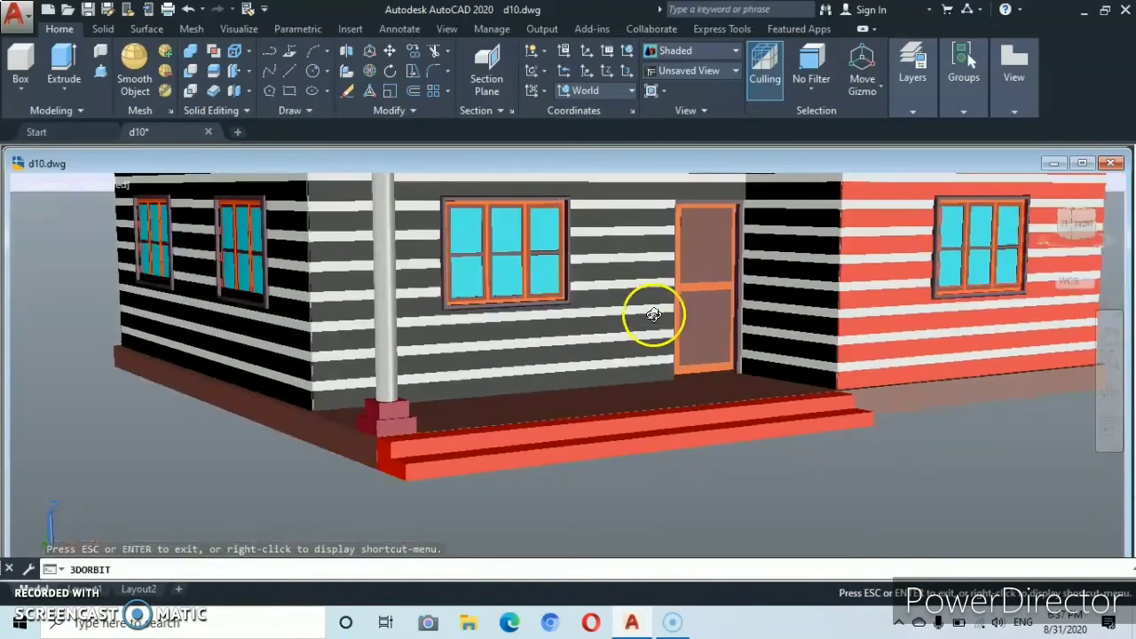
left_click_drag(654, 309, 602, 417)
middle_click_drag(602, 417, 645, 447)
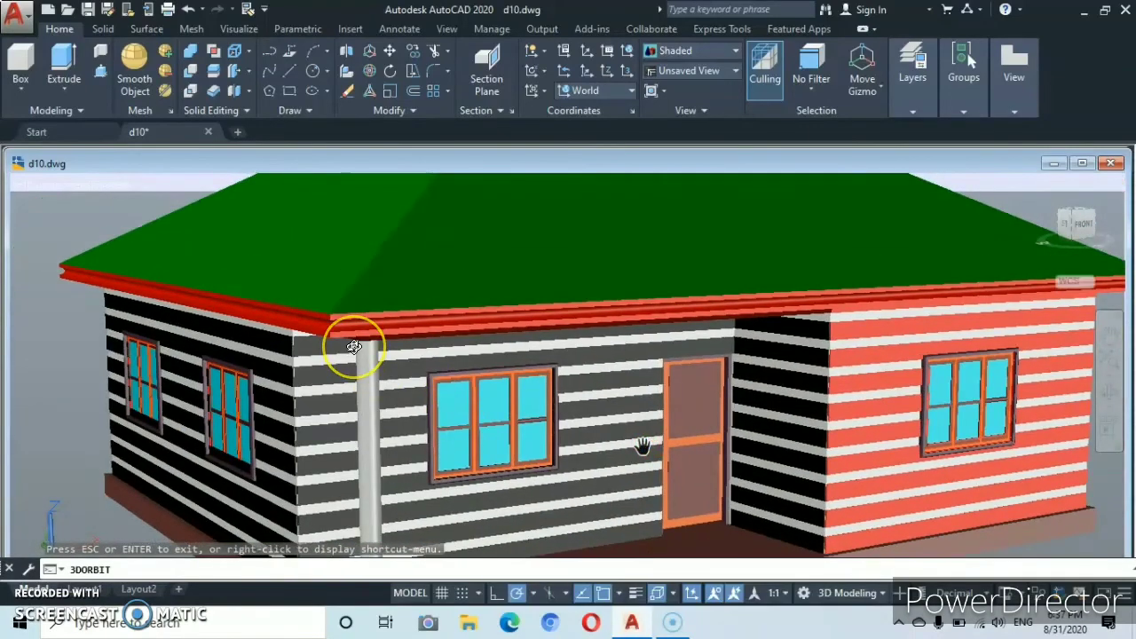
scroll(354, 348, "up", 3)
scroll(434, 300, "down", 1)
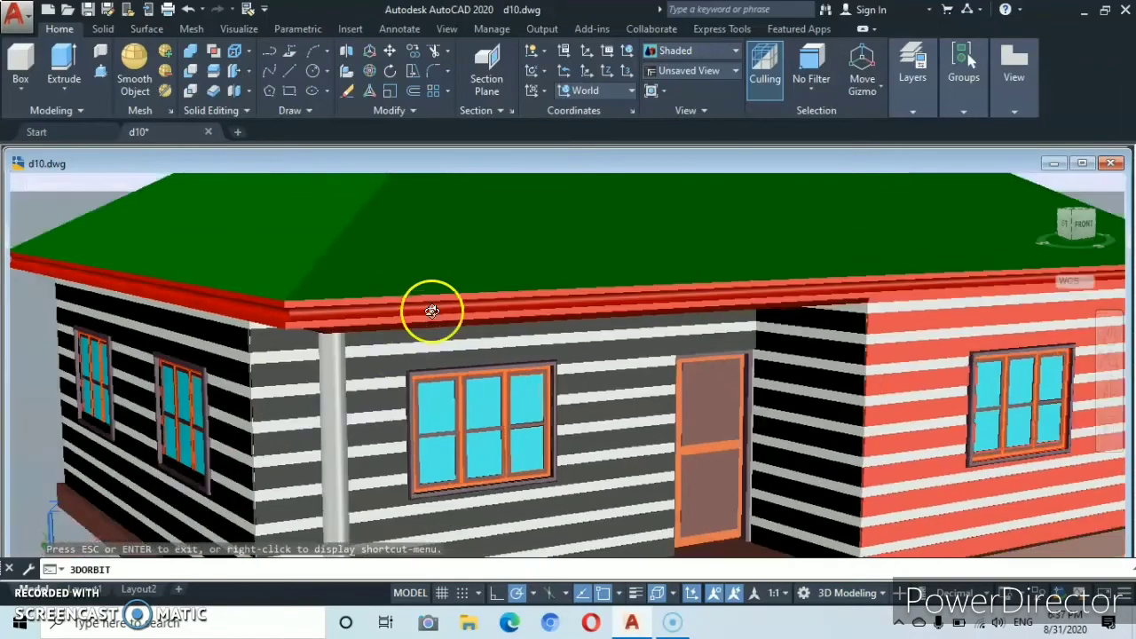
left_click_drag(394, 364, 376, 343)
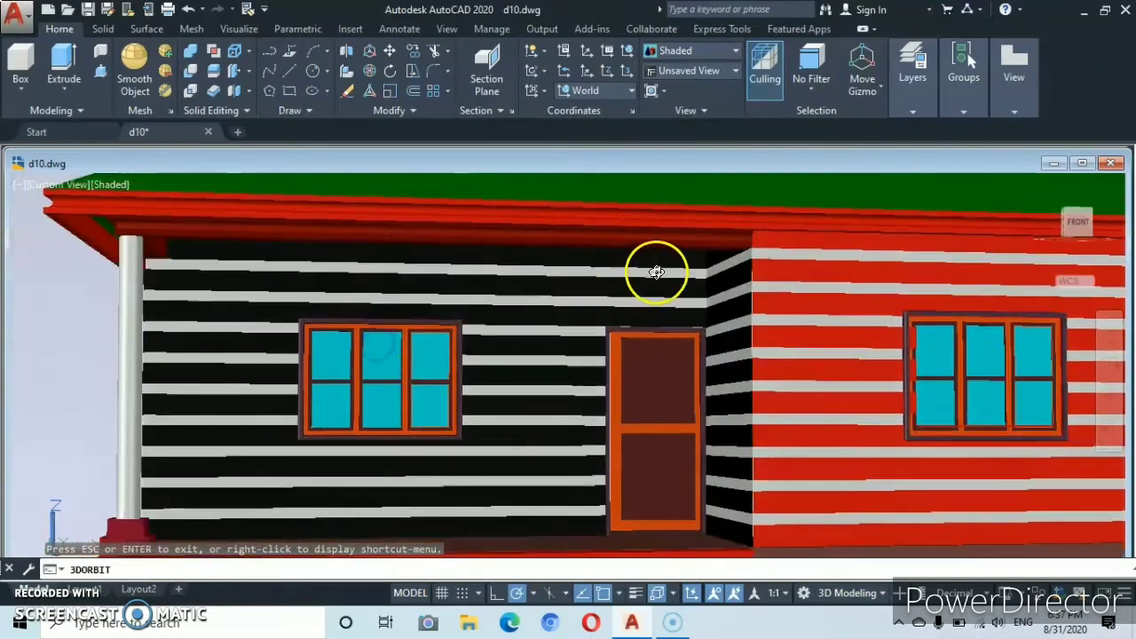
left_click_drag(655, 277, 558, 332)
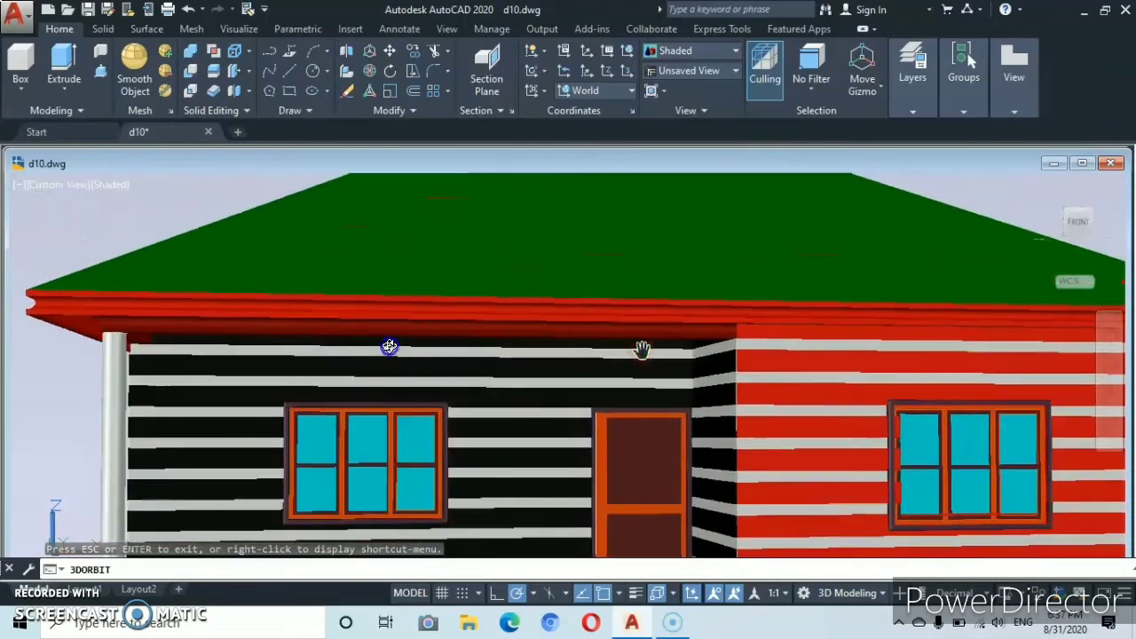
mouse_move(388, 347)
left_mouse_down()
mouse_move(408, 317)
mouse_move(401, 347)
mouse_move(401, 337)
left_mouse_up()
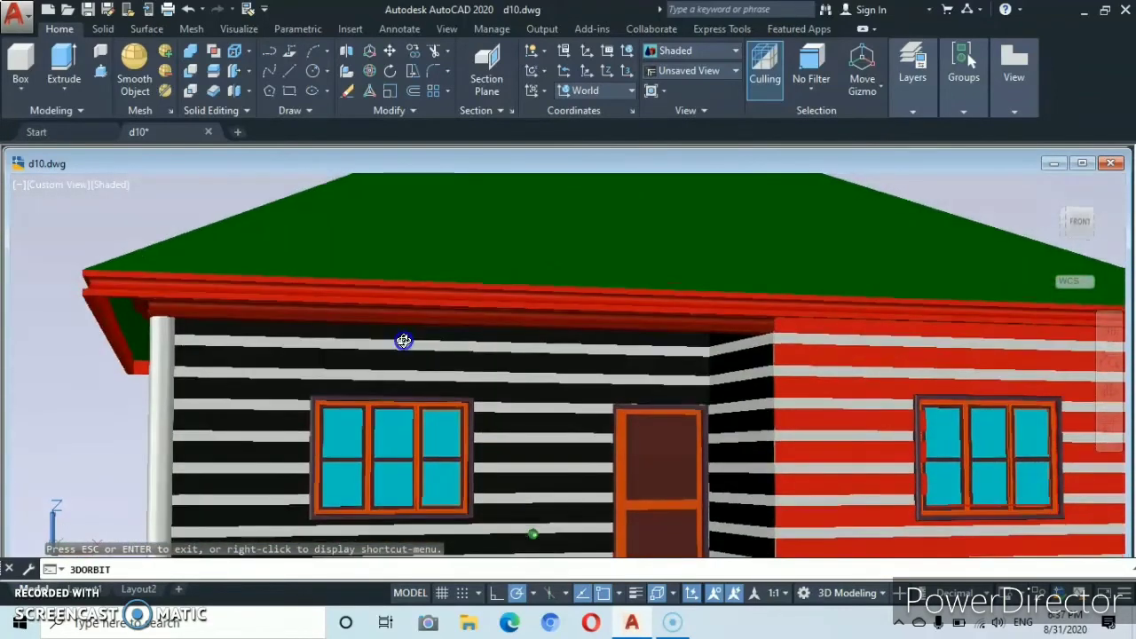
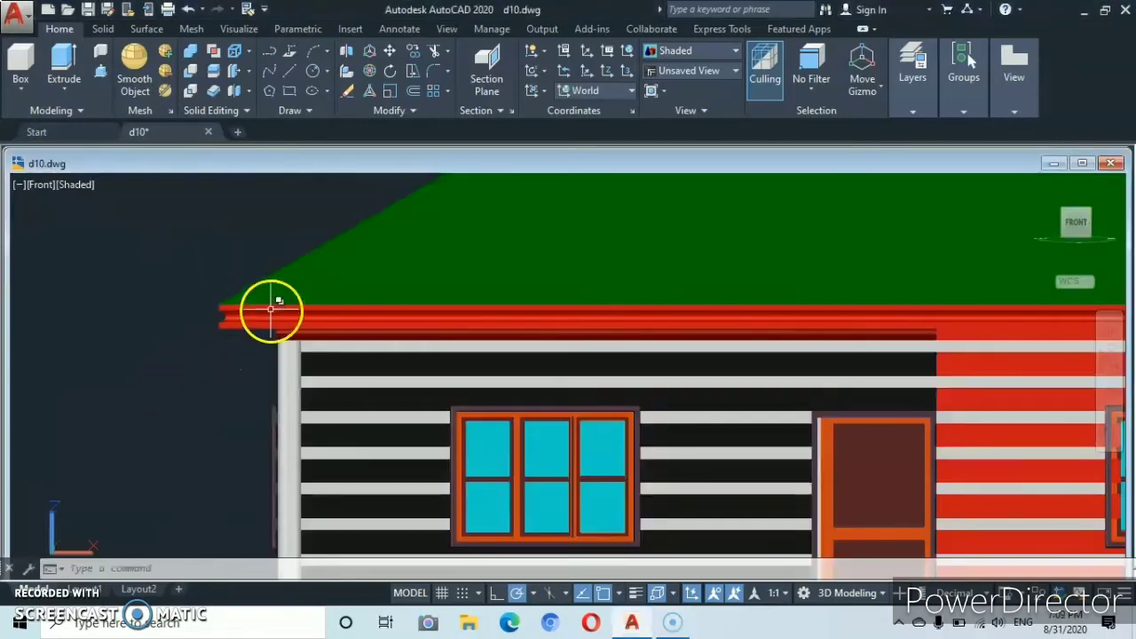
Align the XY plane of the UCS with the current front view at the eave corner above the porch column.
scroll(271, 309, "up", 2)
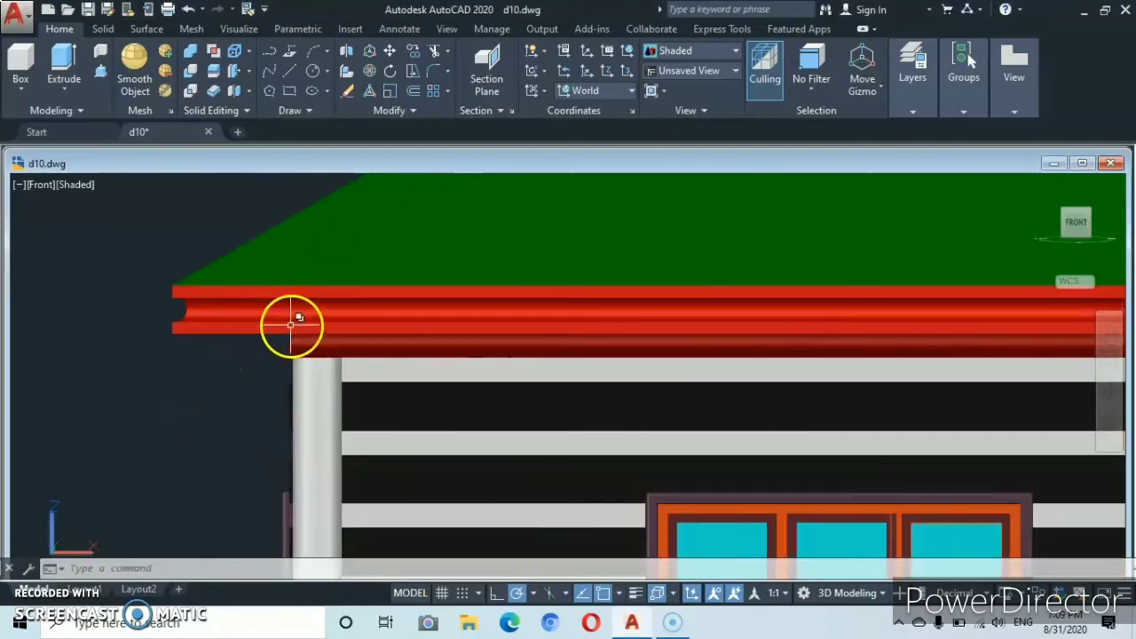
scroll(291, 324, "up", 1)
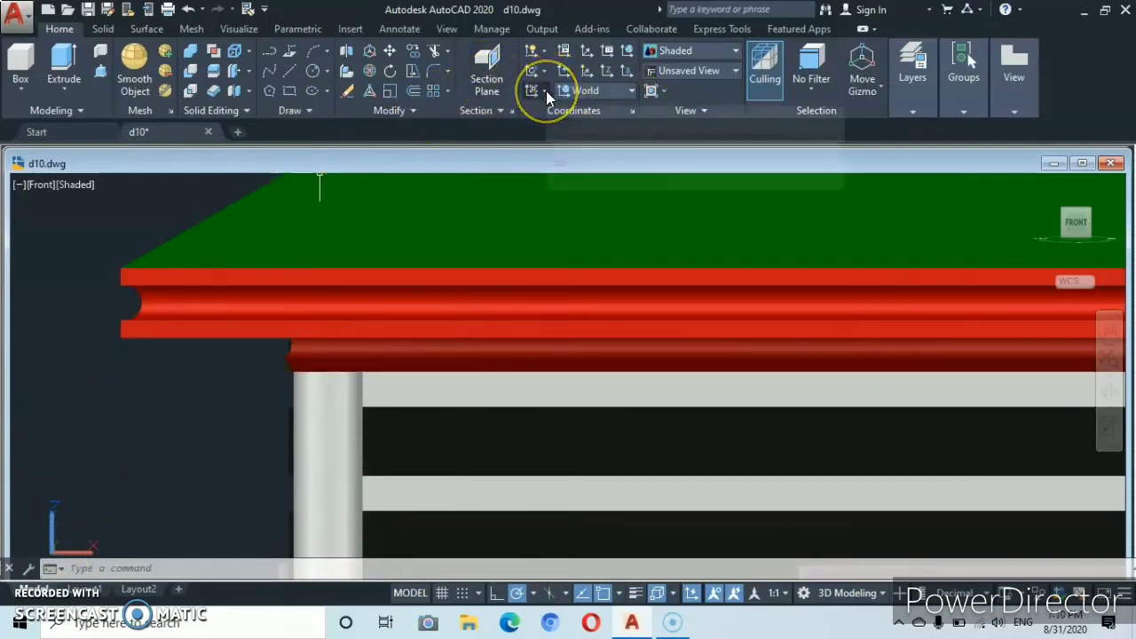
left_click(546, 91)
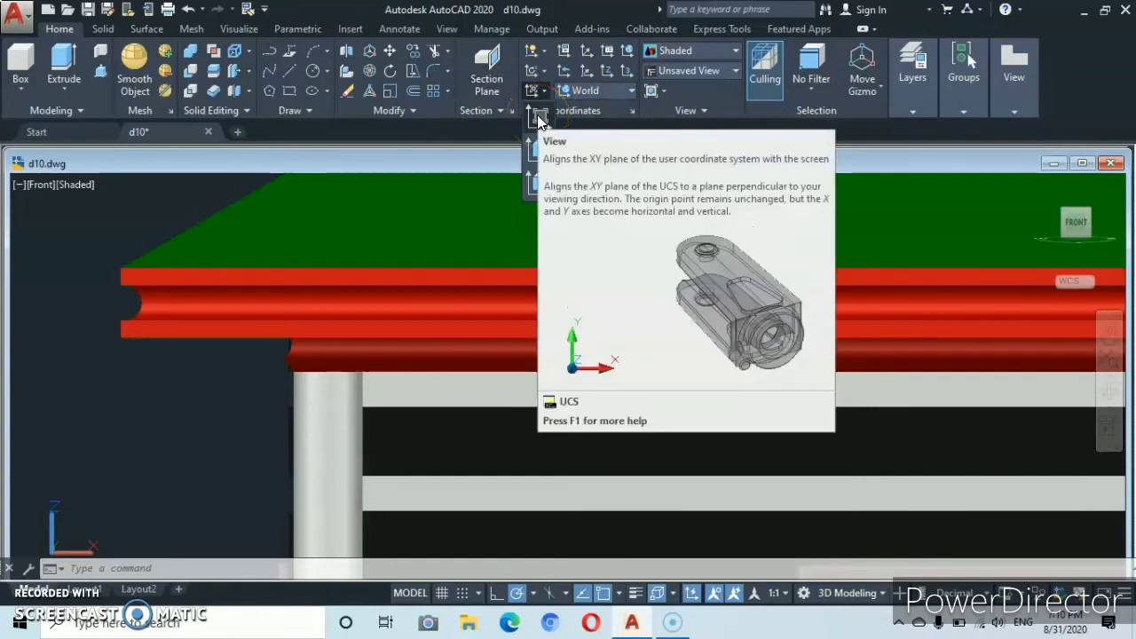
left_click(539, 121)
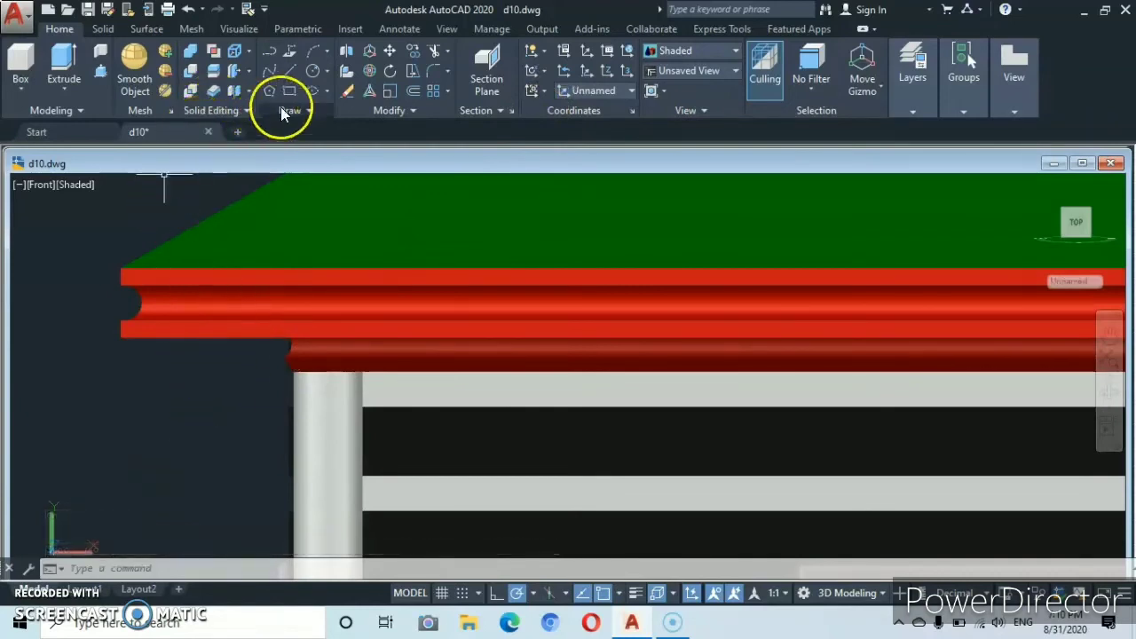
Move the green roof and the notched eaves moulding together straight up (90°) by about 8.2 units.
left_click(188, 245)
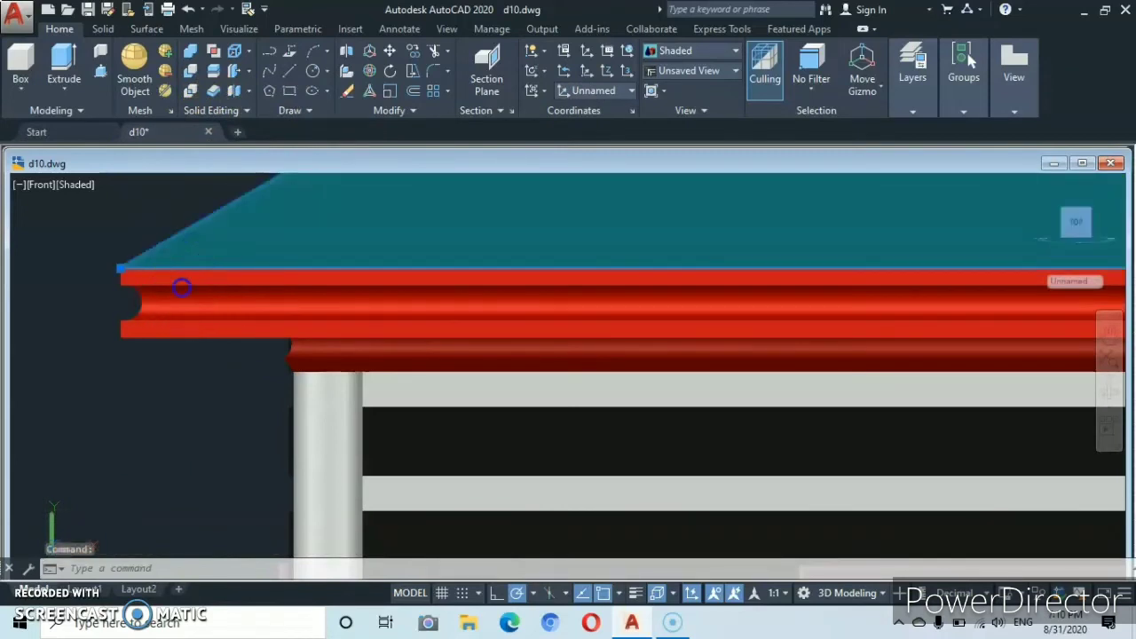
left_click(181, 291)
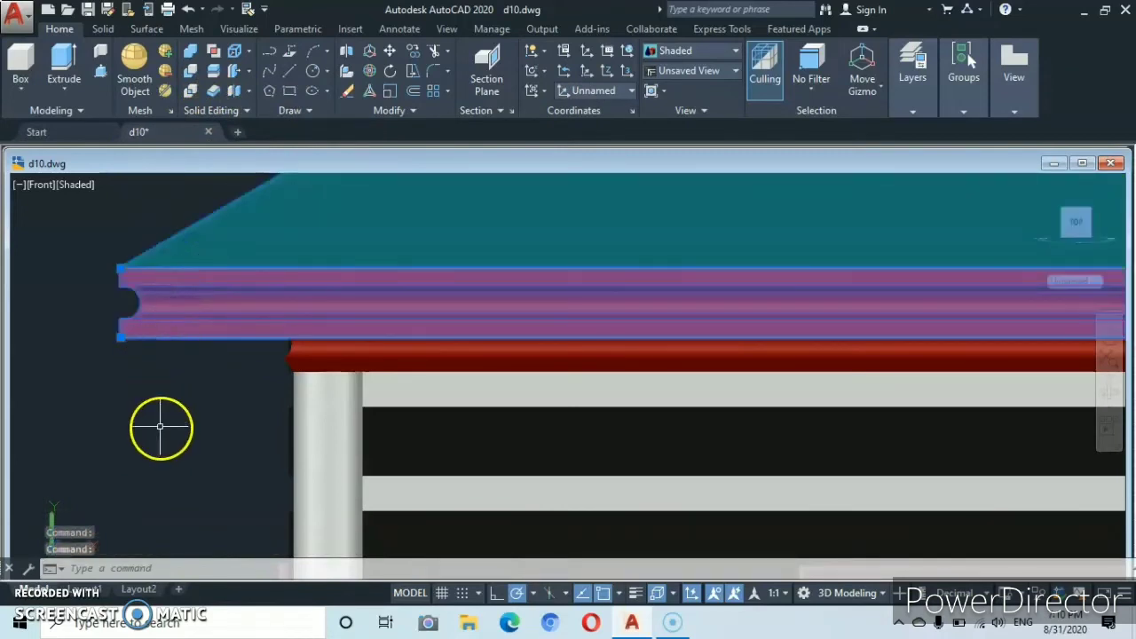
right_click(178, 476)
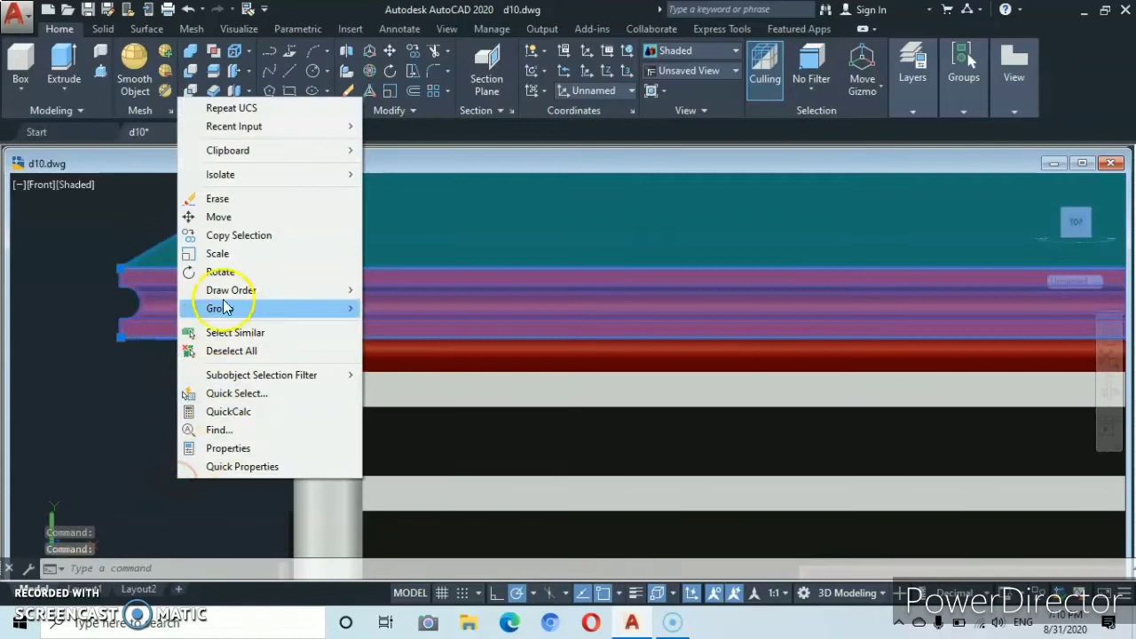
left_click(216, 216)
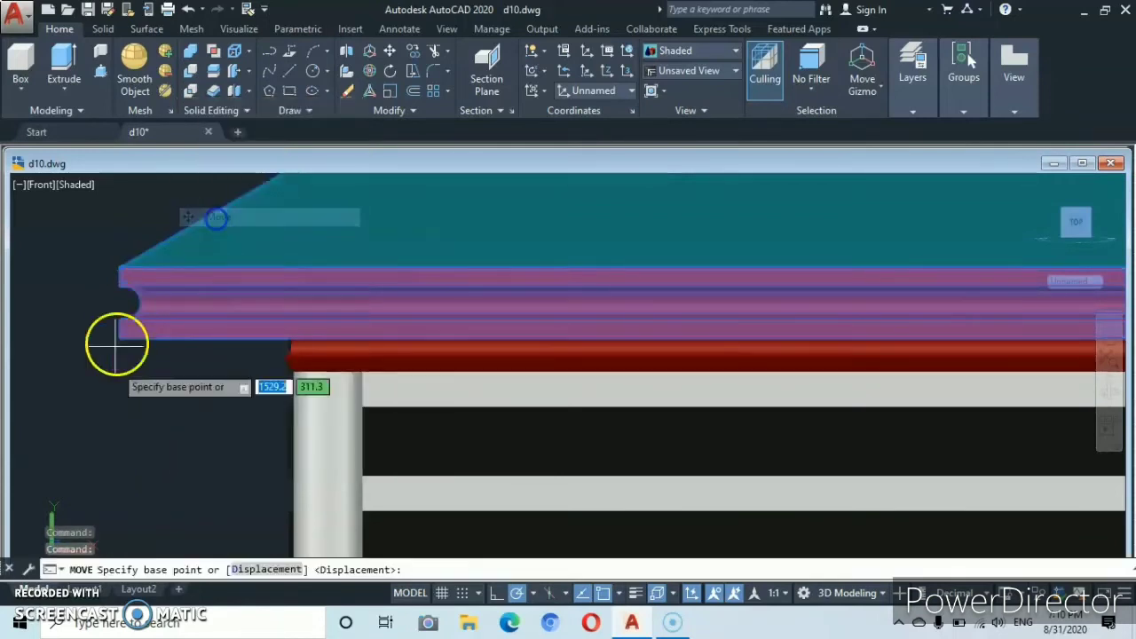
left_click(372, 282)
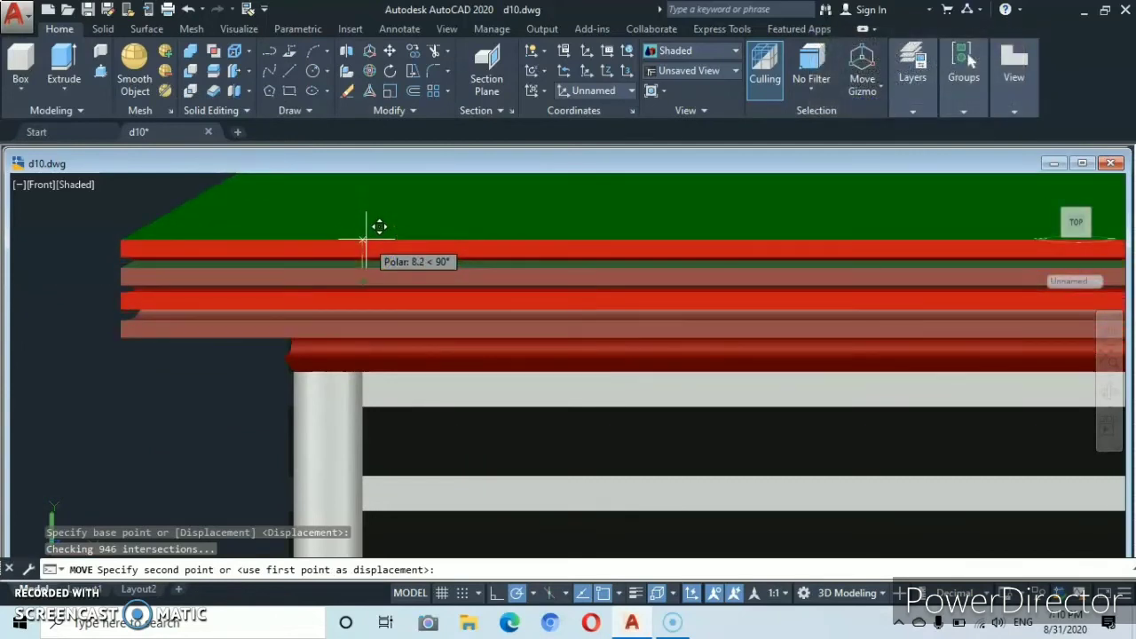
left_click(366, 238)
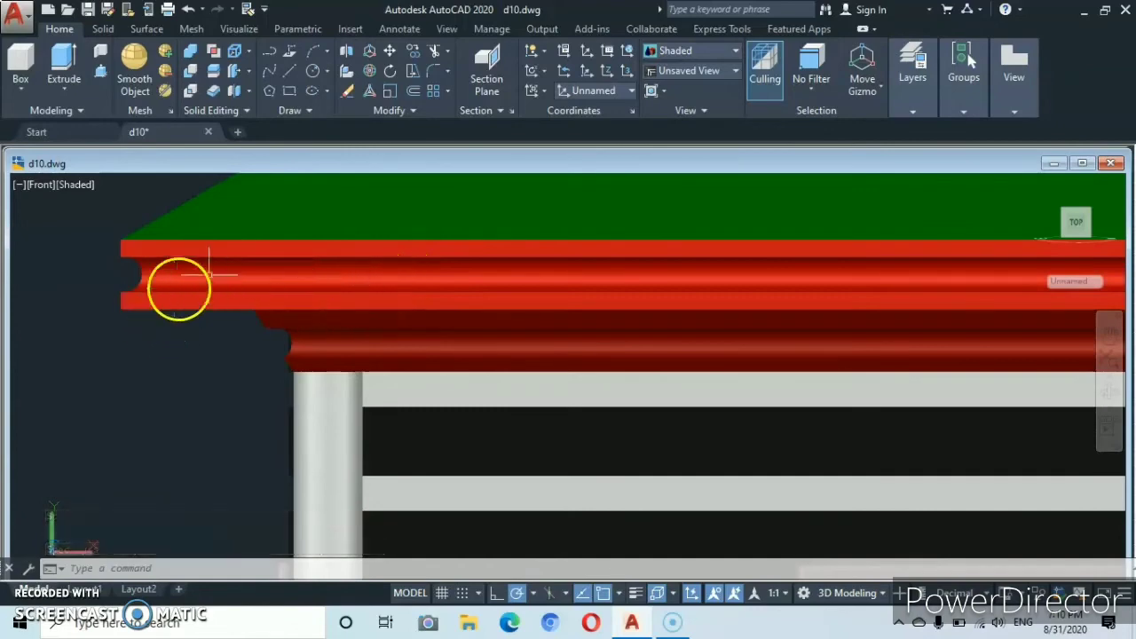
Move the roof and the notched eaves moulding together a short distance diagonally upward along the 60° polar direction.
left_click(169, 253)
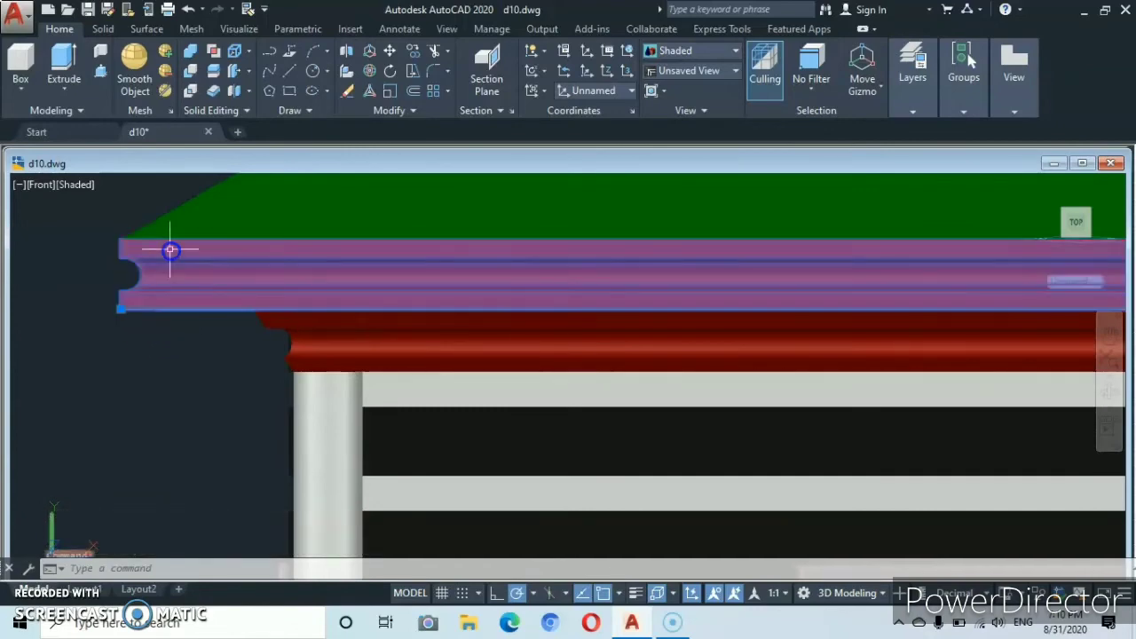
left_click(236, 221)
right_click(133, 430)
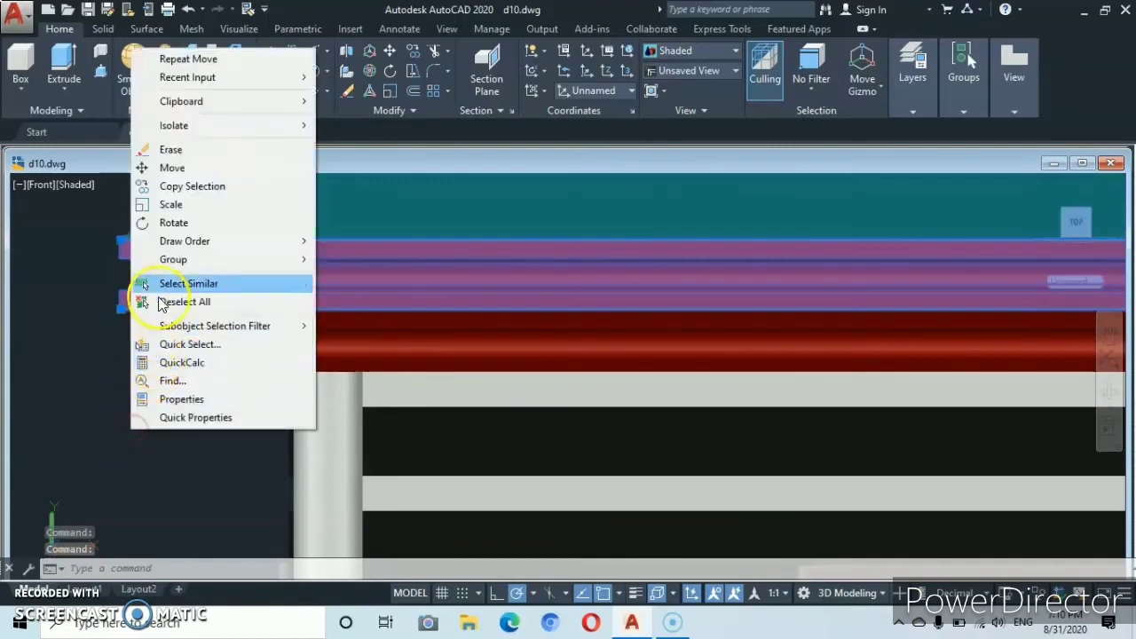
left_click(188, 169)
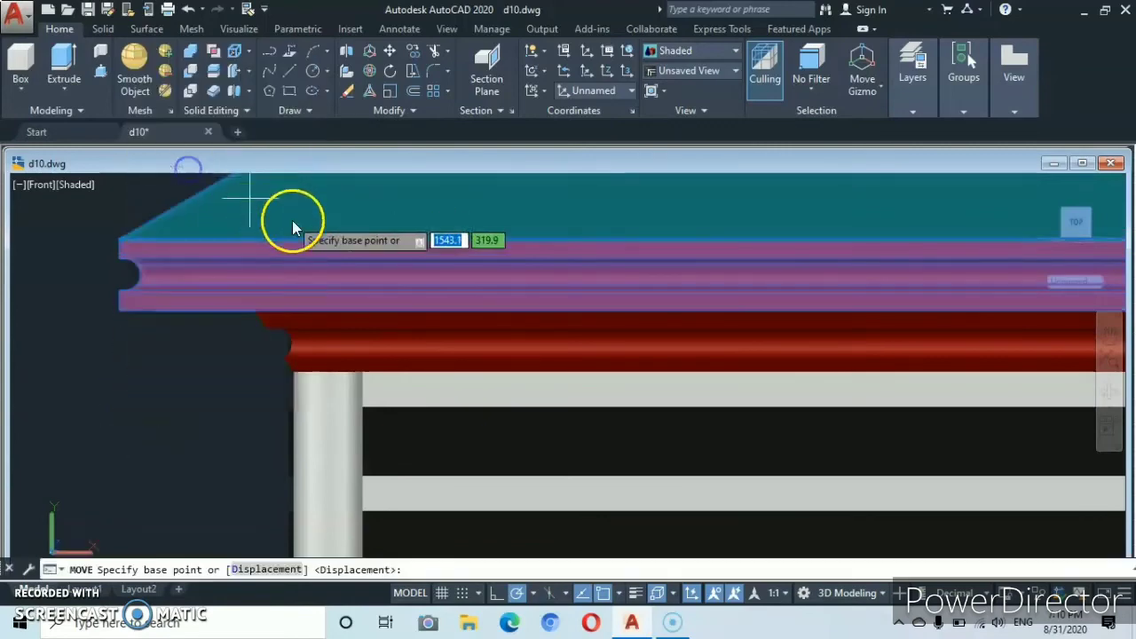
left_click(379, 240)
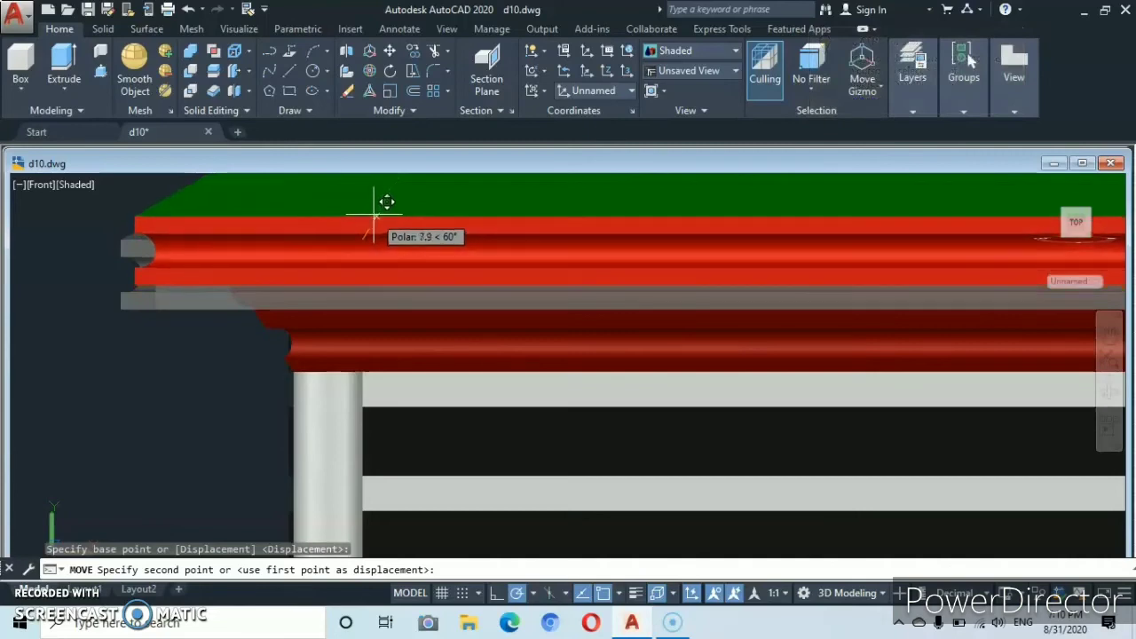
left_click(373, 217)
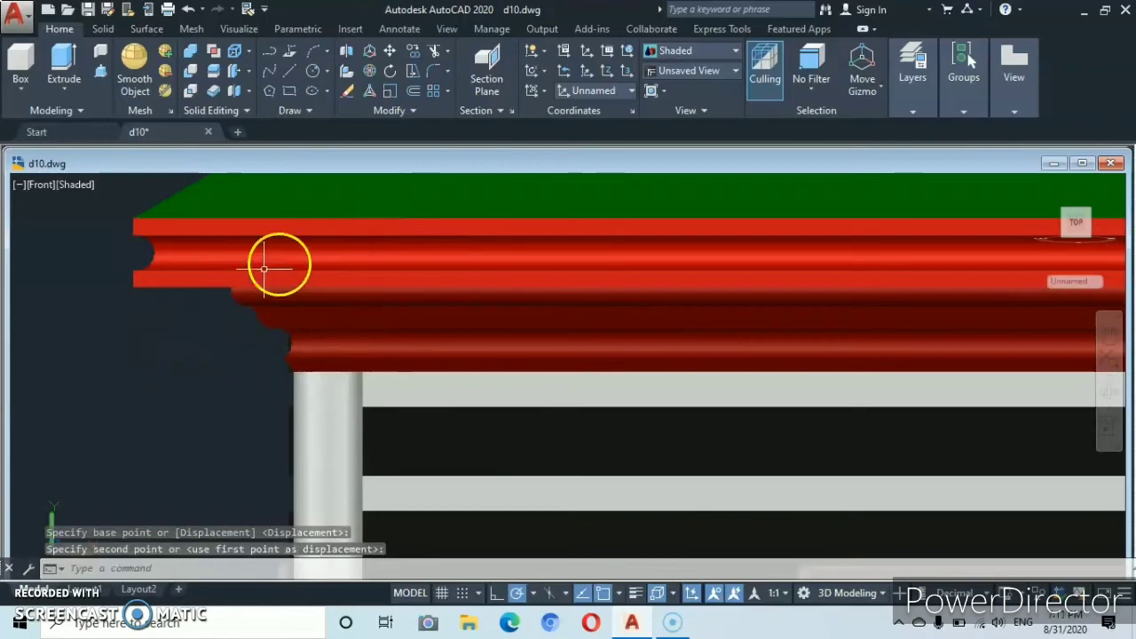
scroll(368, 249, "down", 3)
scroll(381, 249, "up", 3)
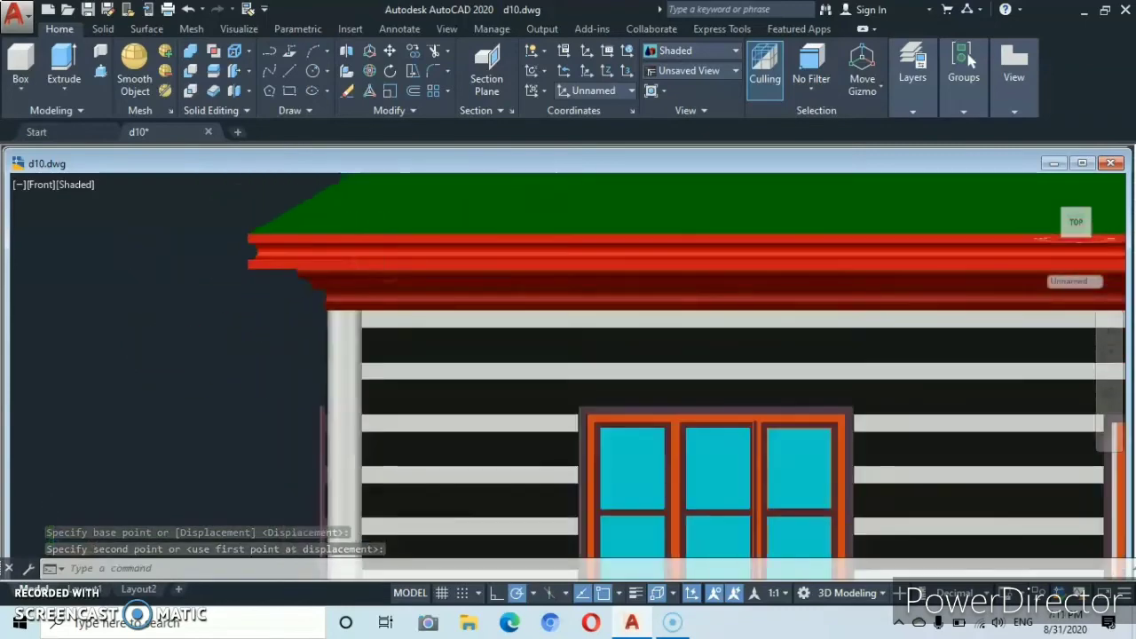
scroll(373, 293, "down", 5)
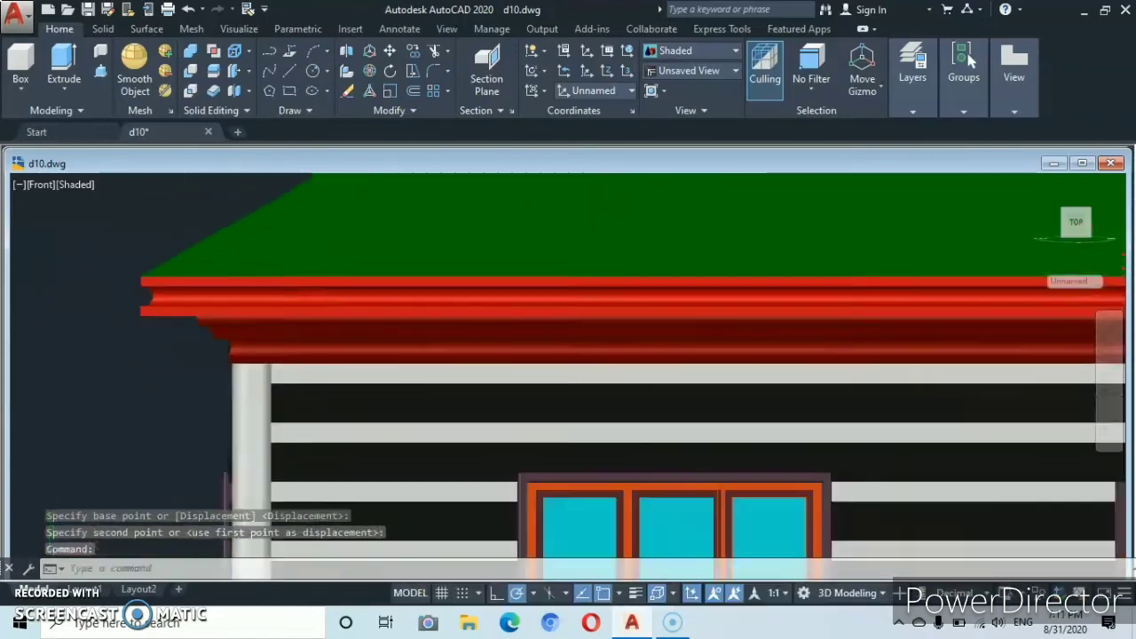
scroll(427, 289, "up", 3)
scroll(421, 286, "down", 3)
scroll(415, 286, "up", 3)
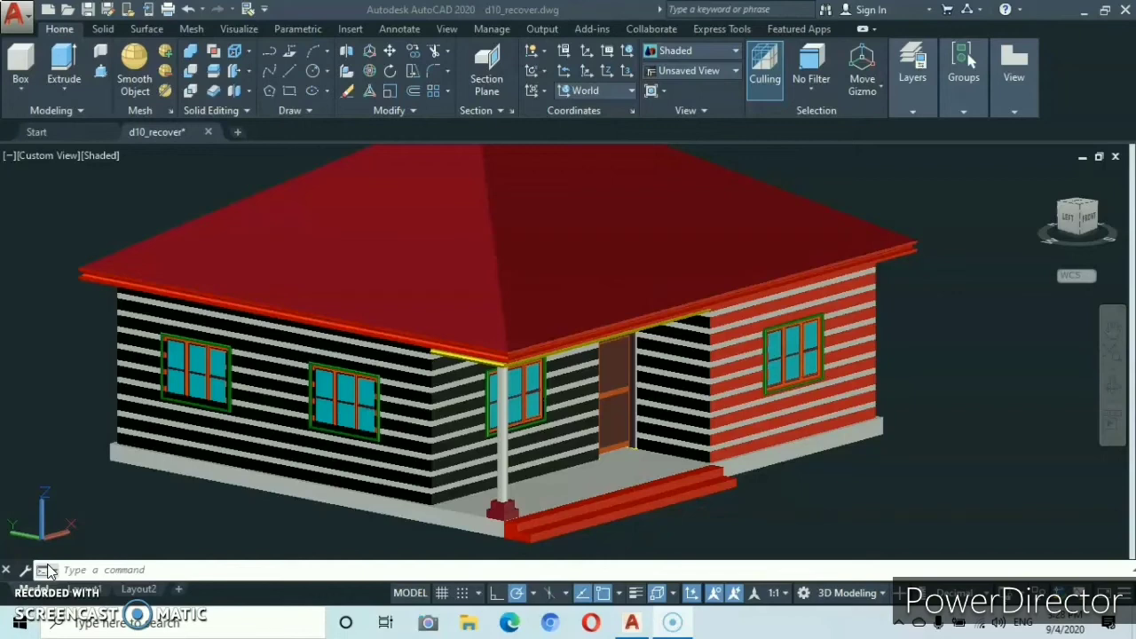
Show the recovered house model from the top in parallel projection.
left_click(286, 515)
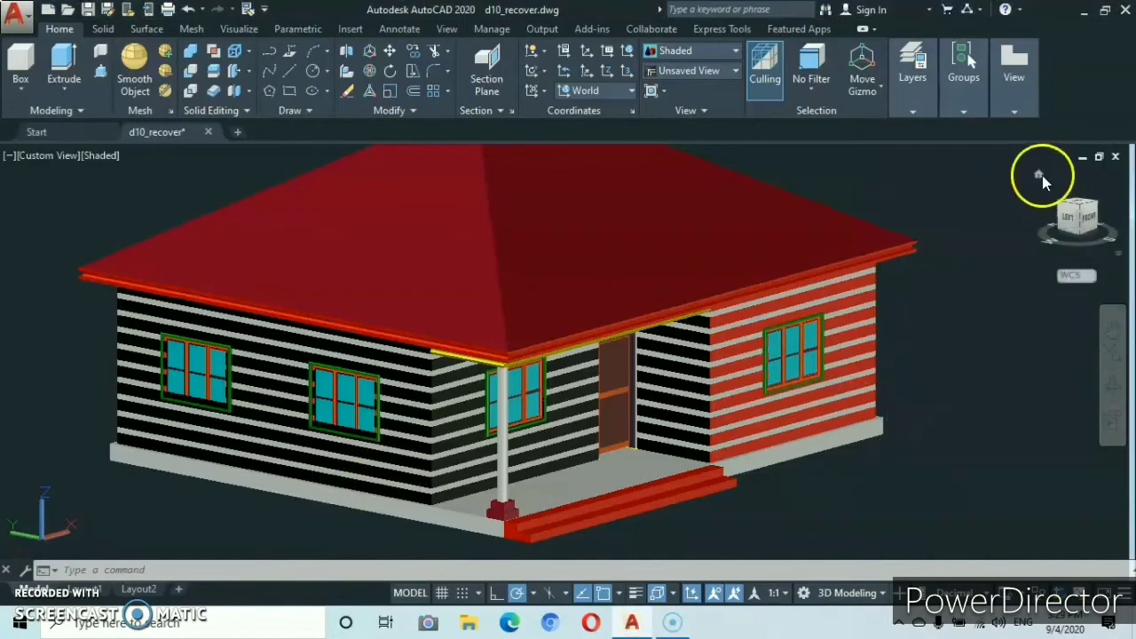
left_click(1039, 174)
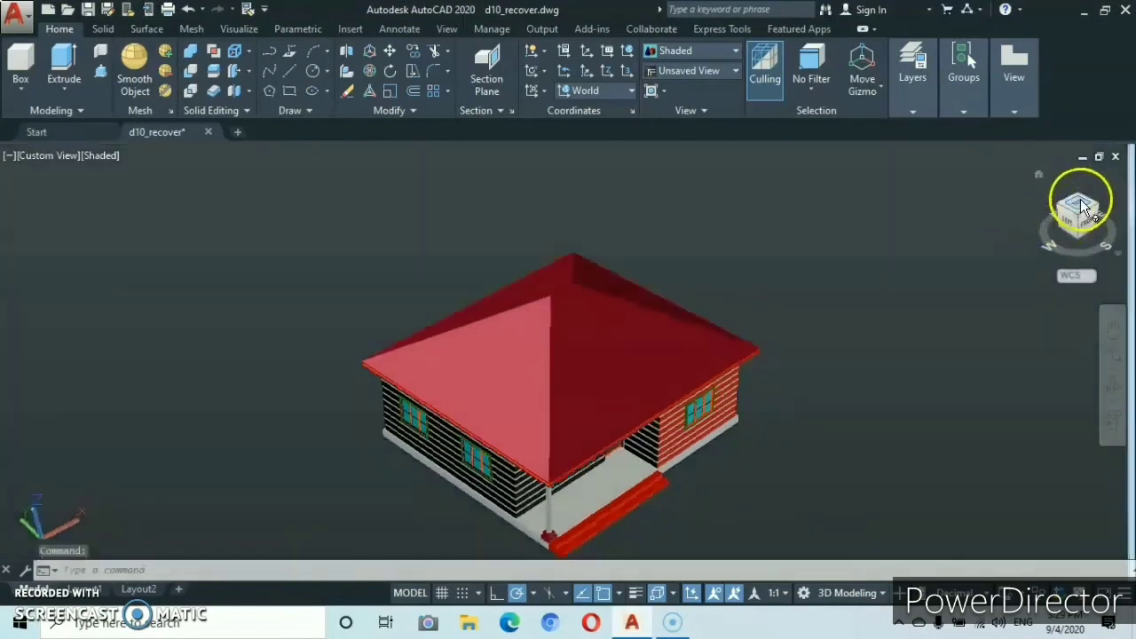
left_click(1079, 208)
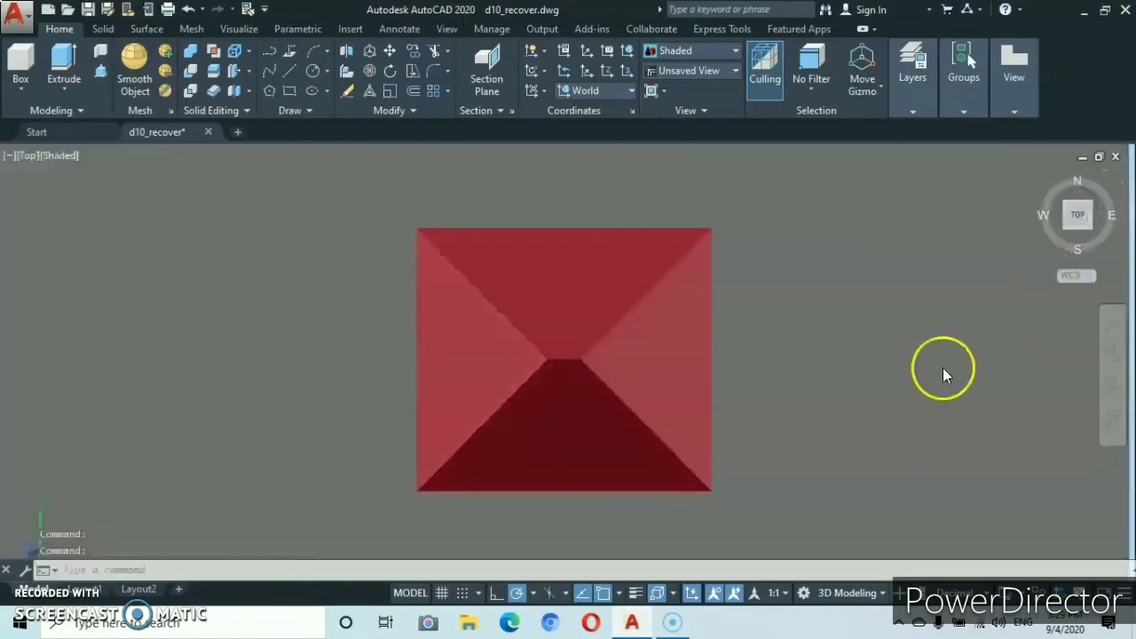
left_click(1090, 277)
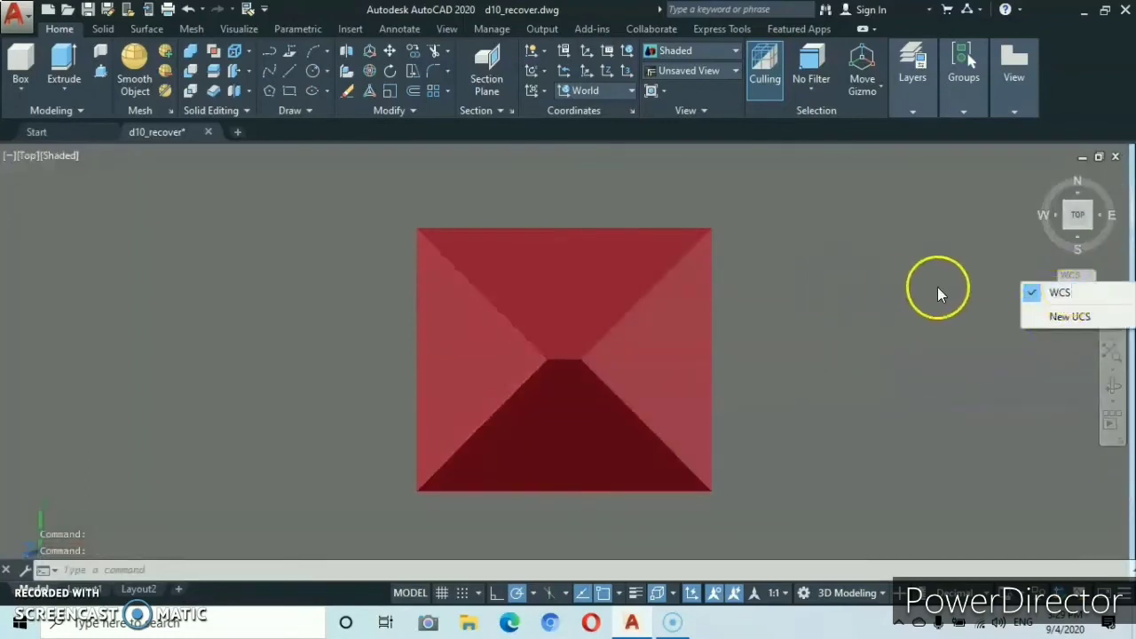
left_click(940, 287)
right_click(1087, 275)
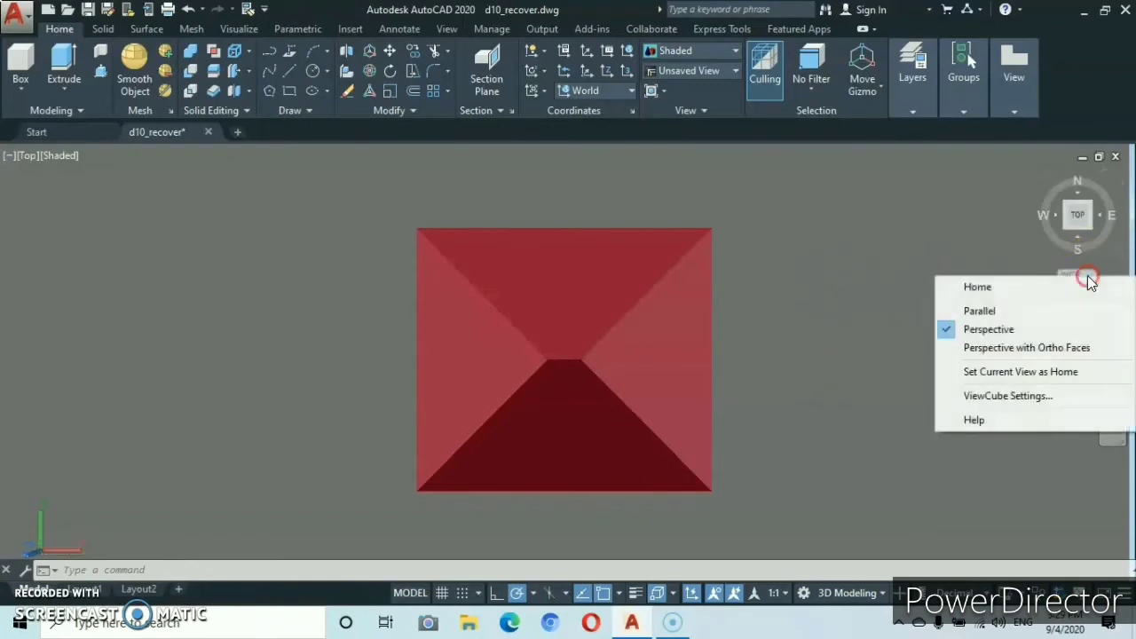
left_click(963, 311)
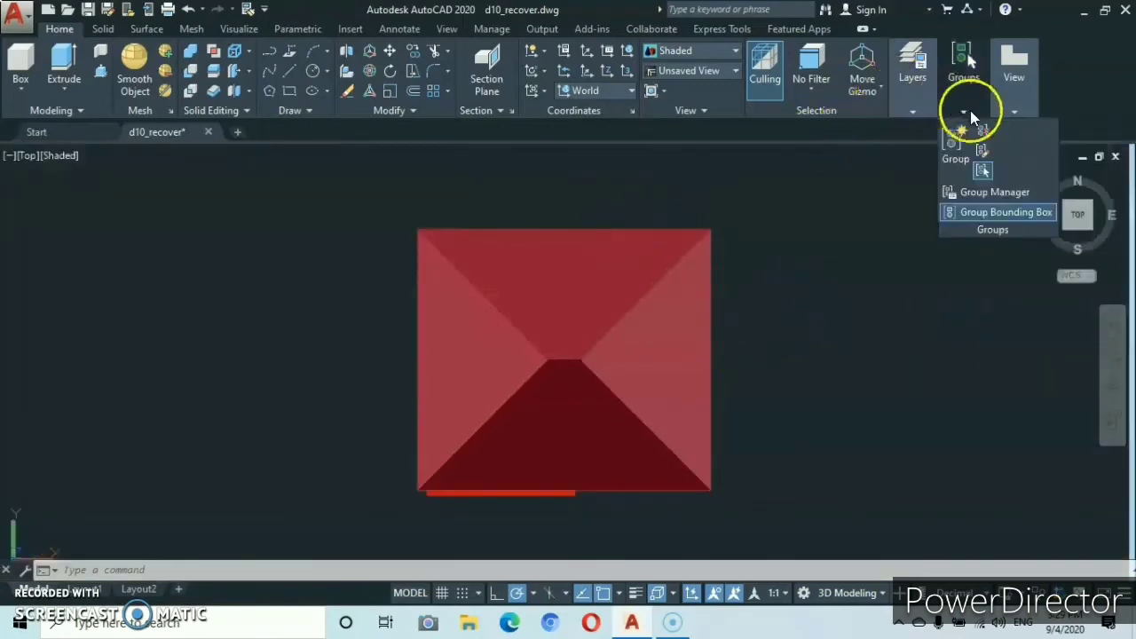
Make the green R00F layer the current layer.
mouse_move(903, 102)
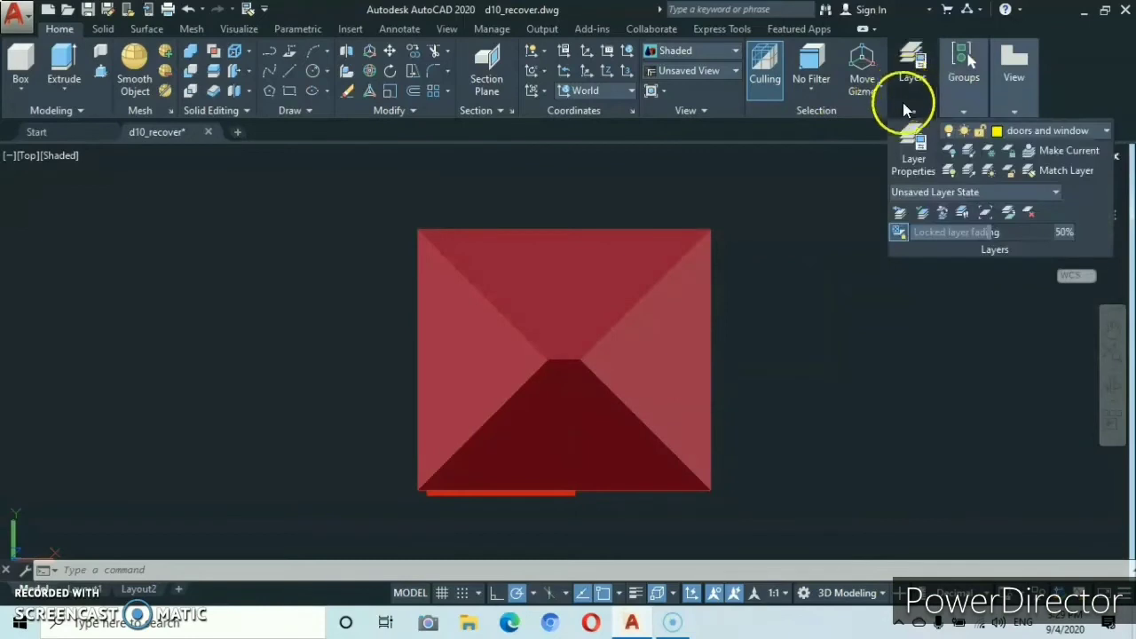
left_click(1106, 131)
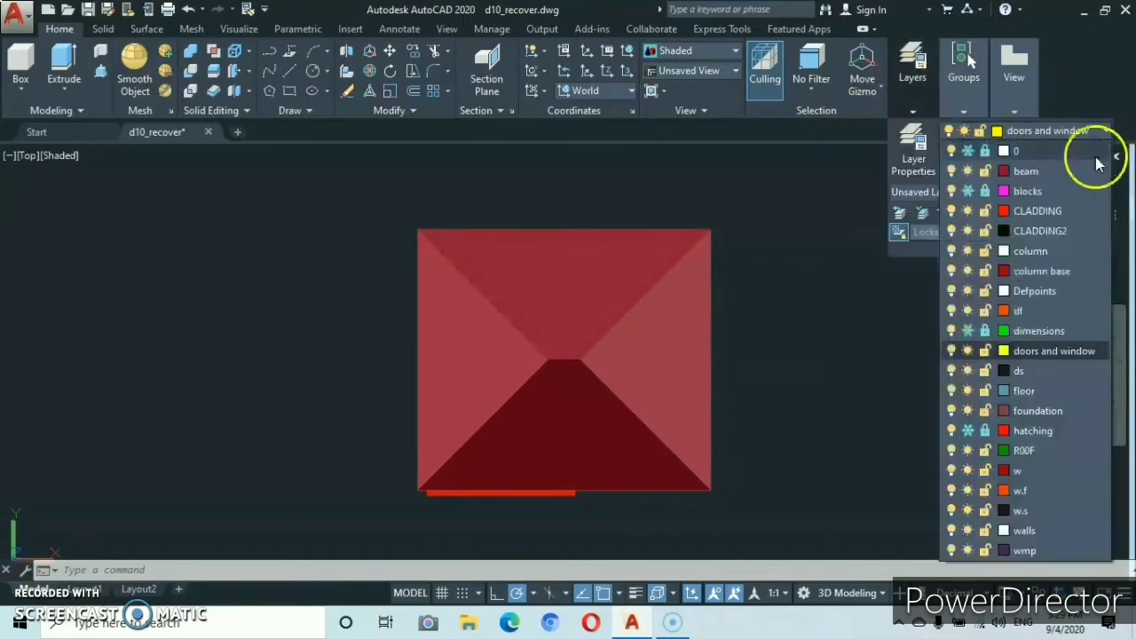
left_click(1038, 452)
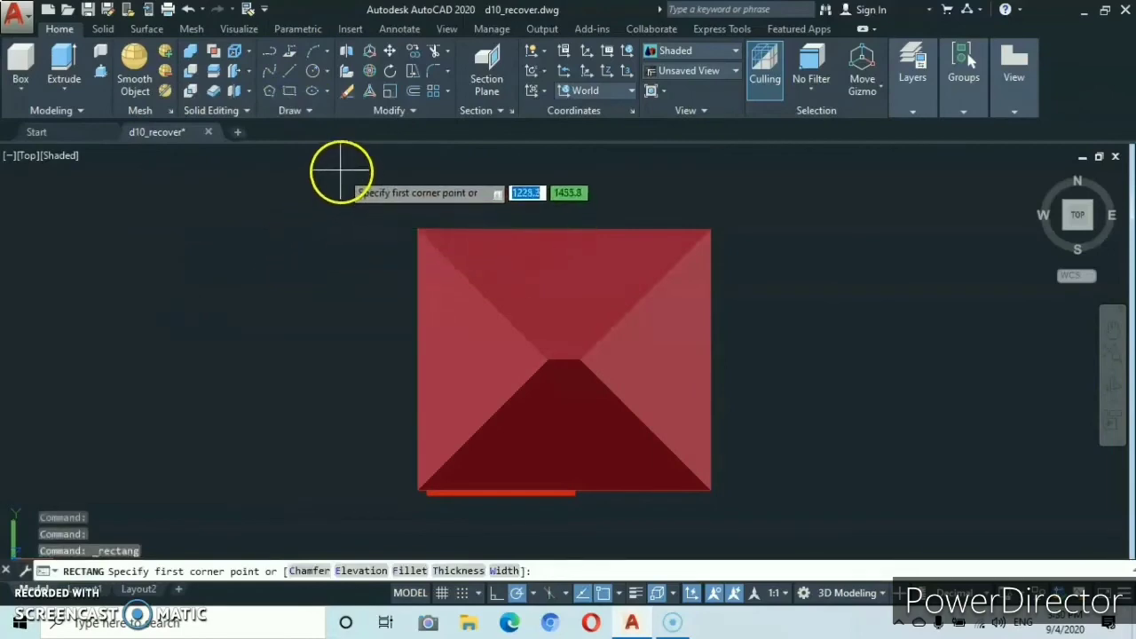
Draw a 3000 by 3000 rectangle starting beyond the upper-left corner of the house roof.
left_click(343, 170)
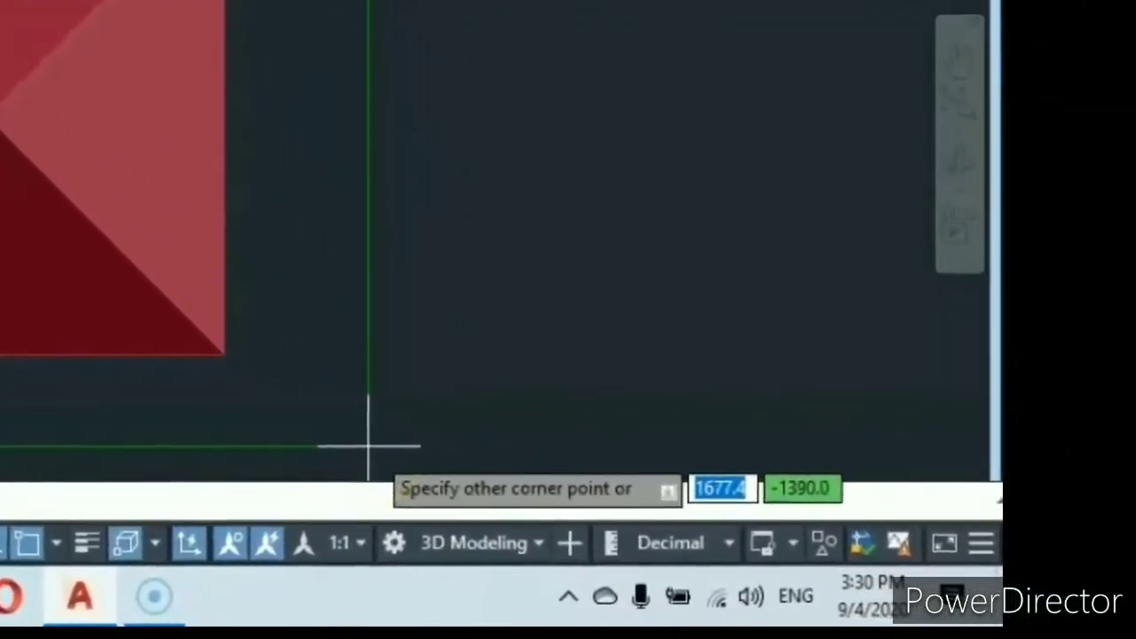
type("300")
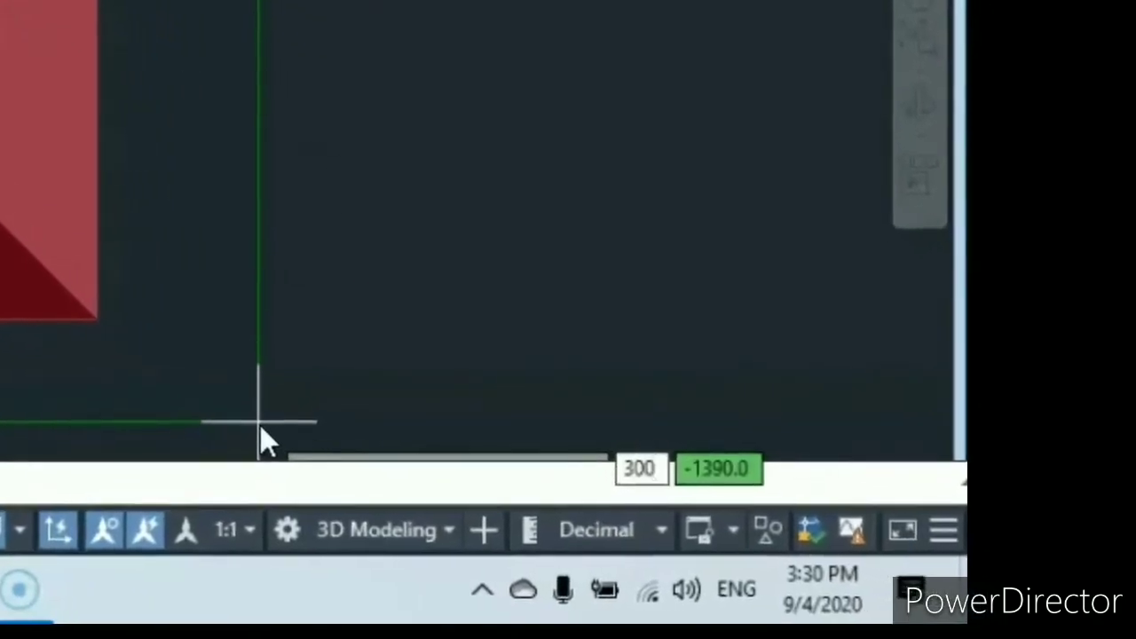
type("0")
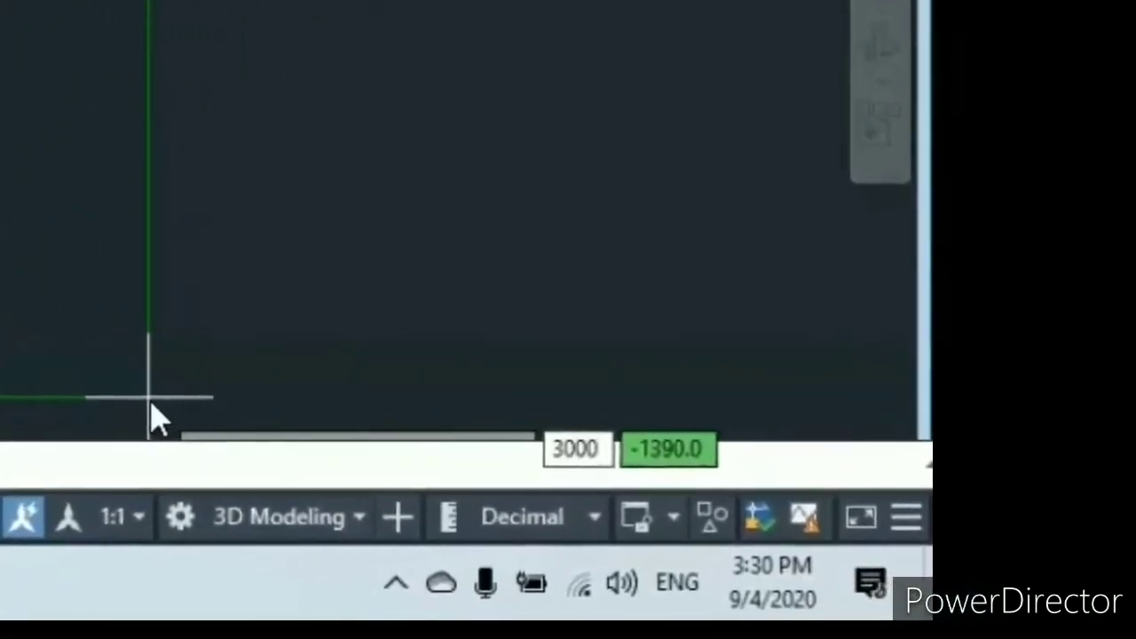
key("Tab")
type("3000")
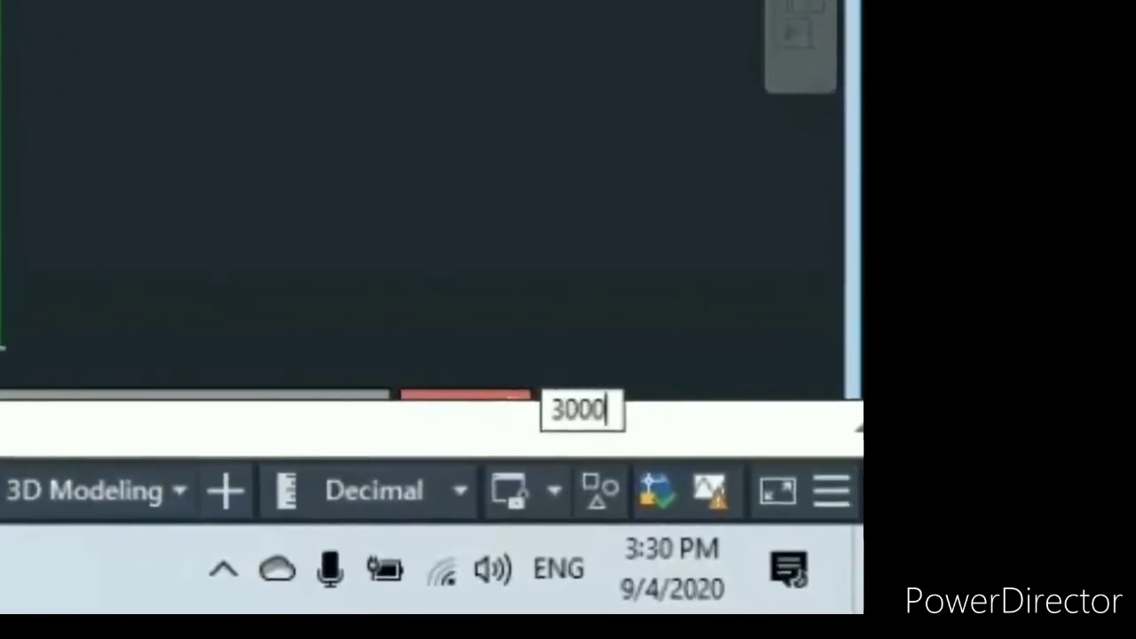
key("Return")
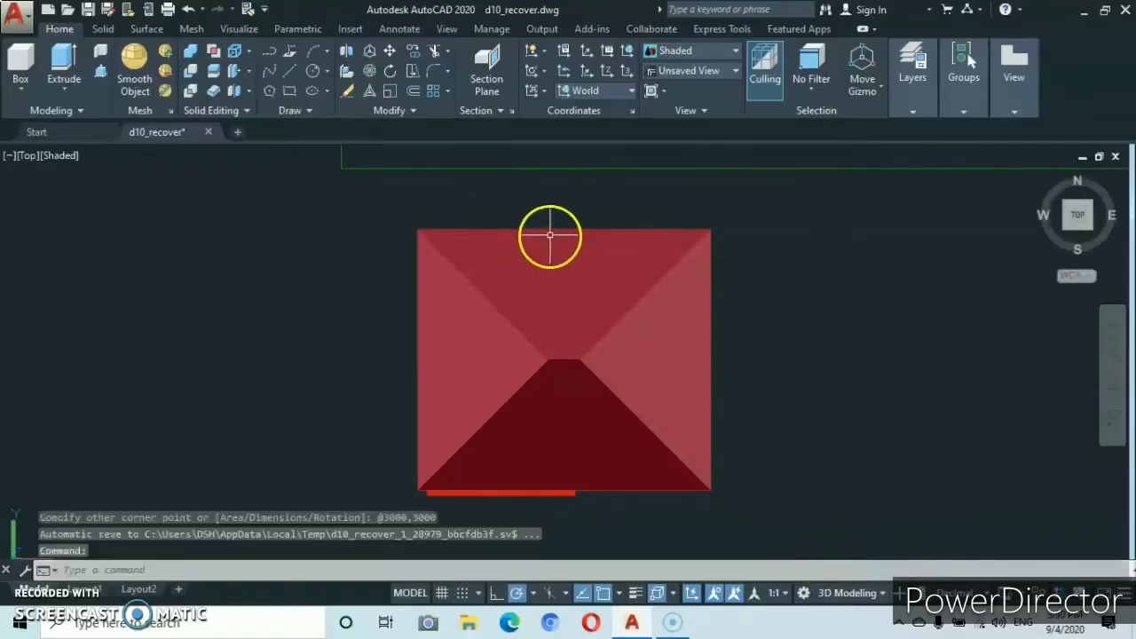
Move the large green square by the midpoint of its lower edge so that it surrounds the house.
scroll(551, 231, "down", 6)
middle_click_drag(545, 249, 489, 296)
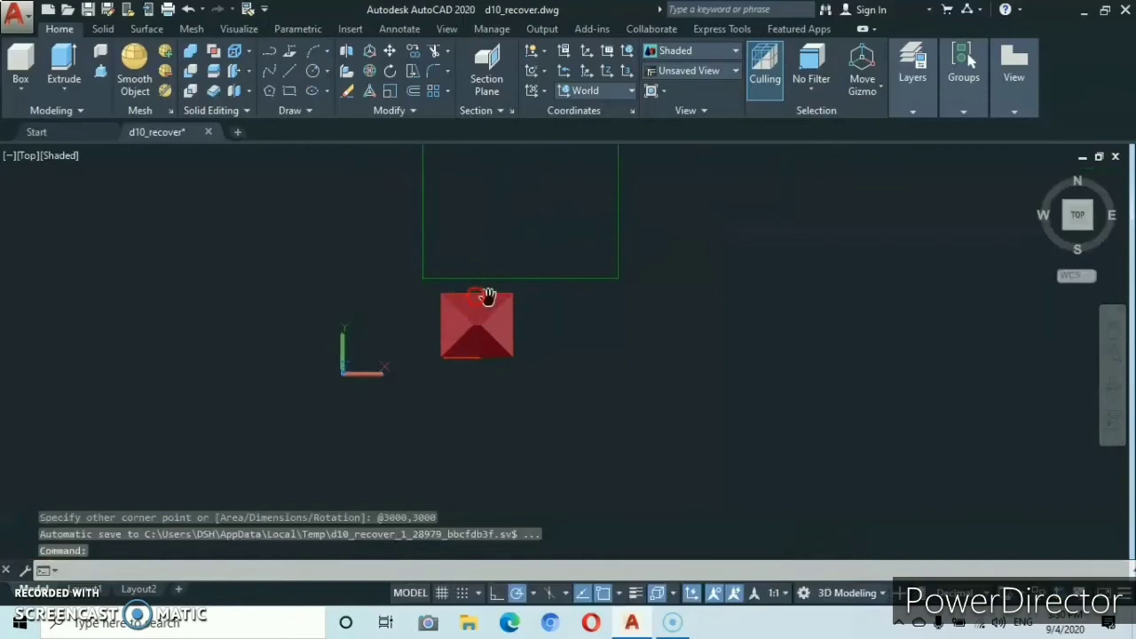
left_click(585, 279)
left_click(622, 355)
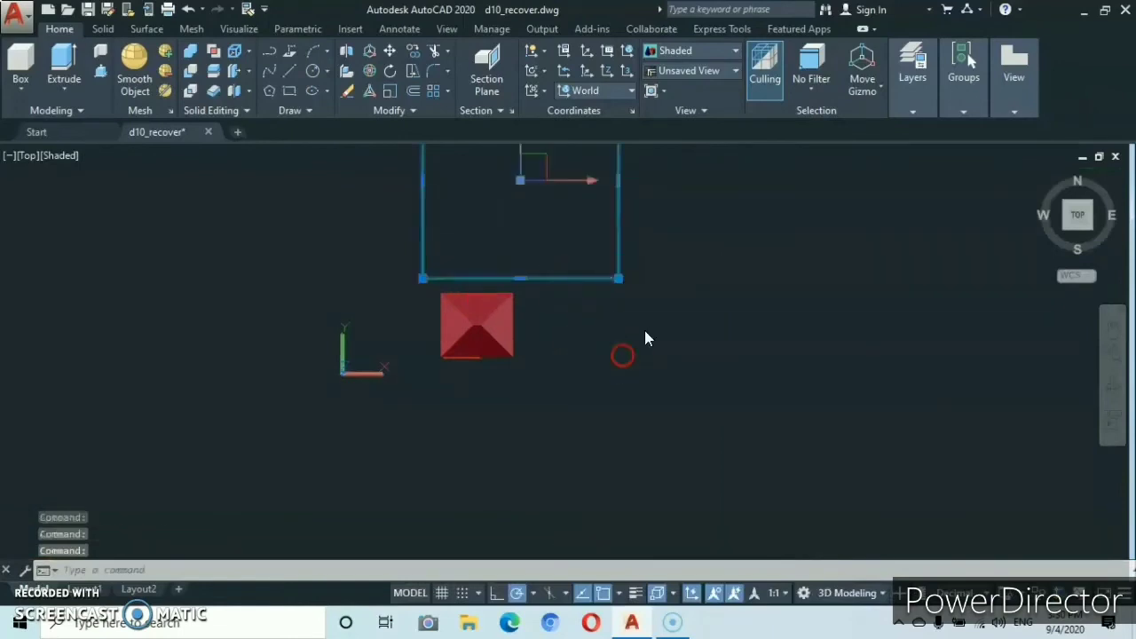
right_click(653, 297)
left_click(692, 320)
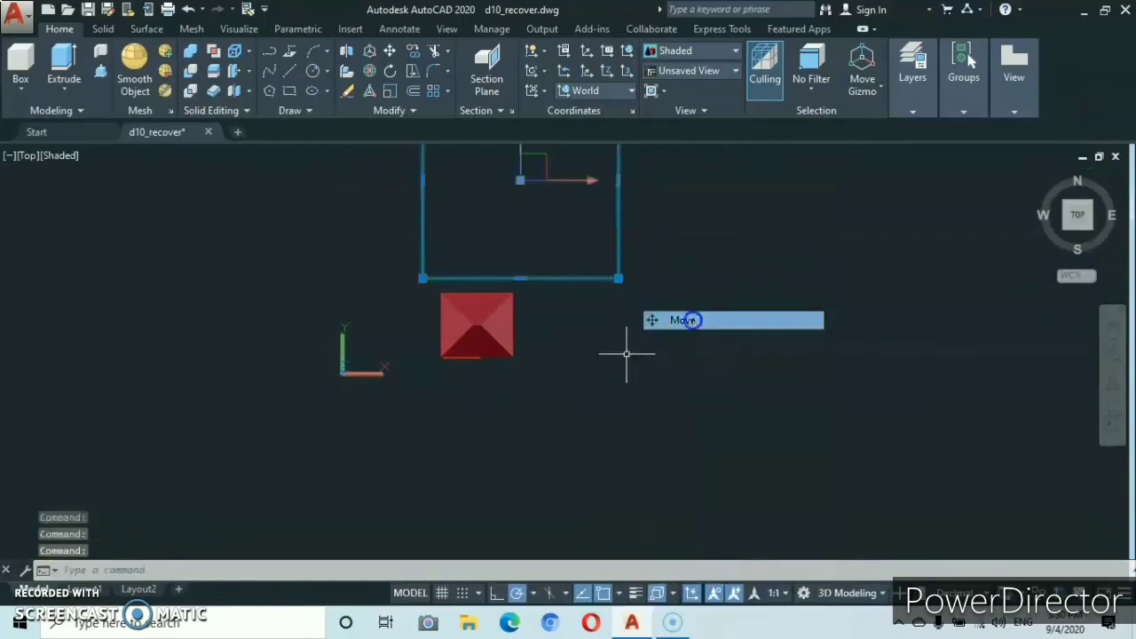
left_click(520, 279)
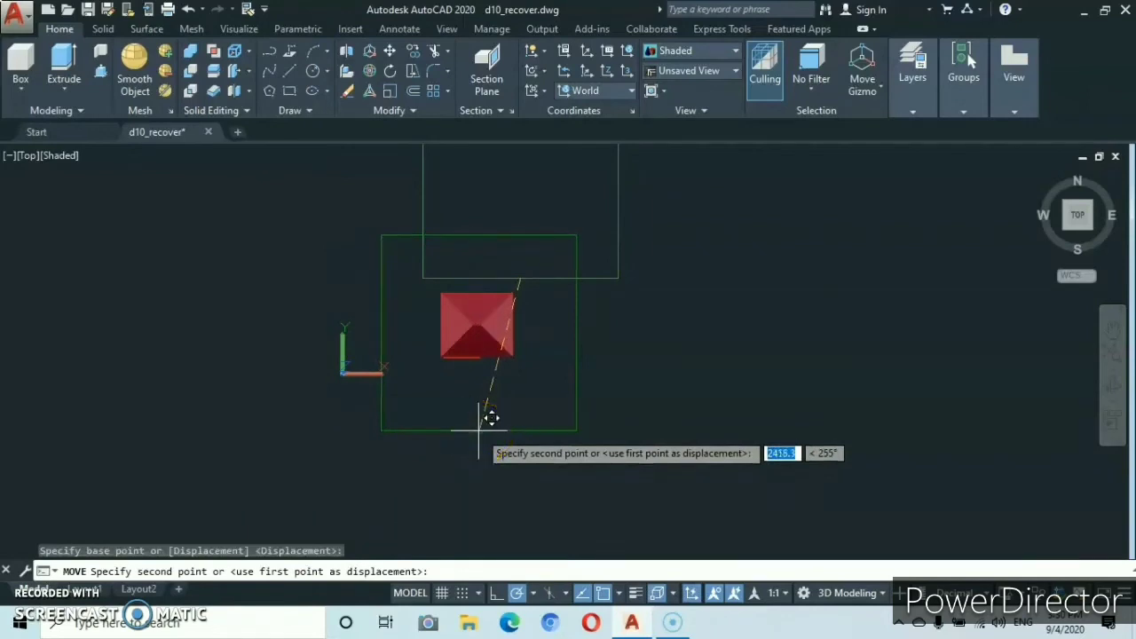
left_click(478, 431)
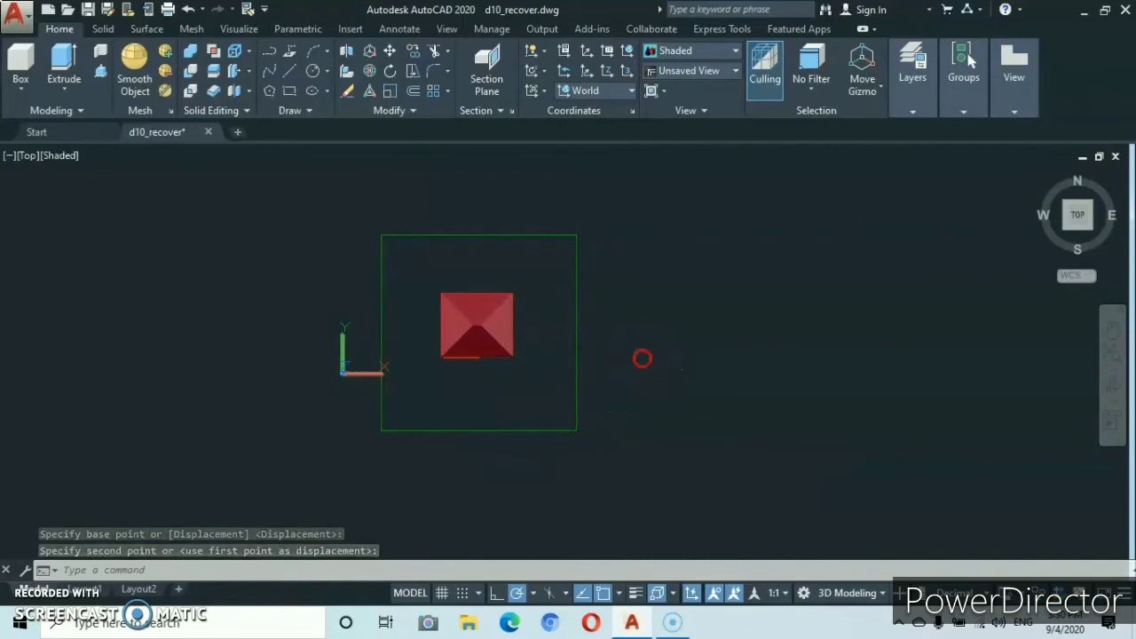
Make the doors and window layer the current layer.
middle_click_drag(642, 359, 440, 365)
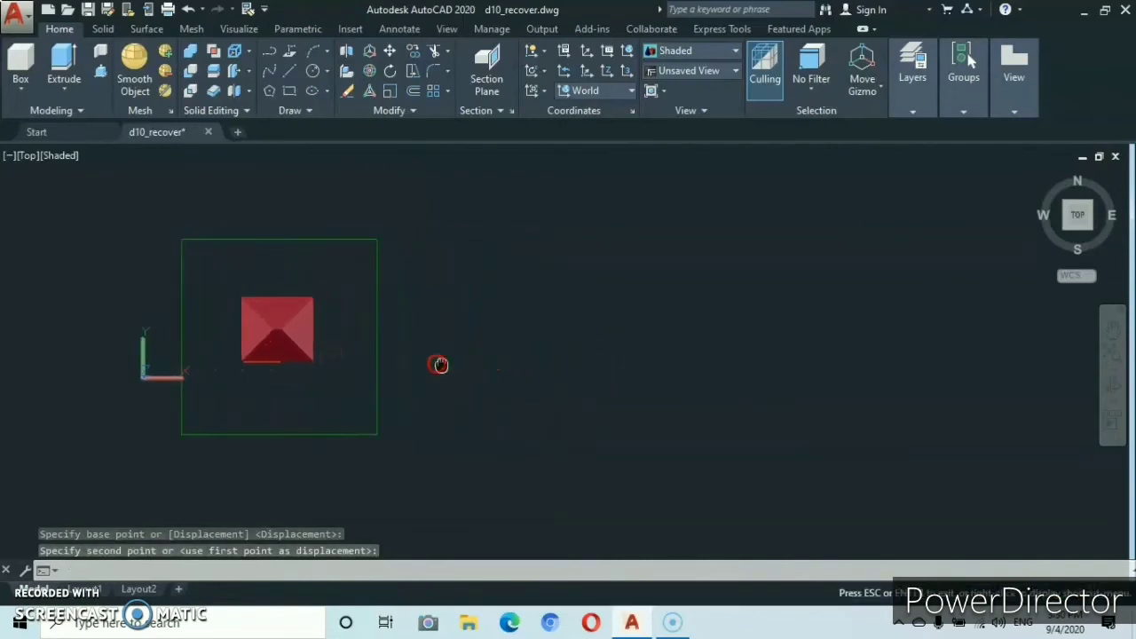
left_click(633, 355)
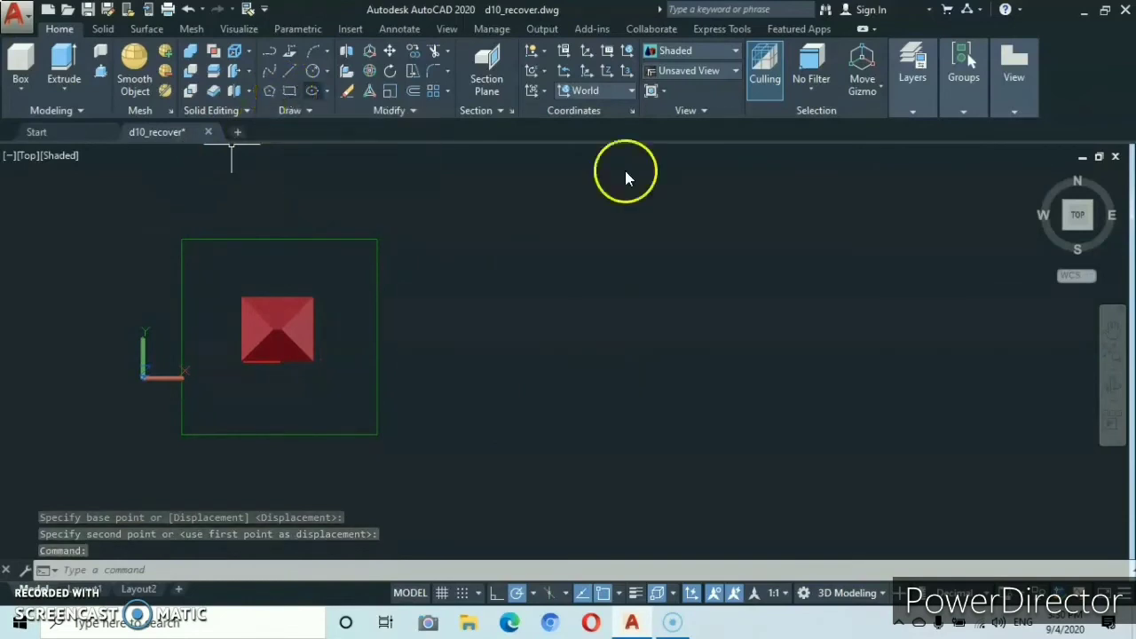
left_click(1031, 65)
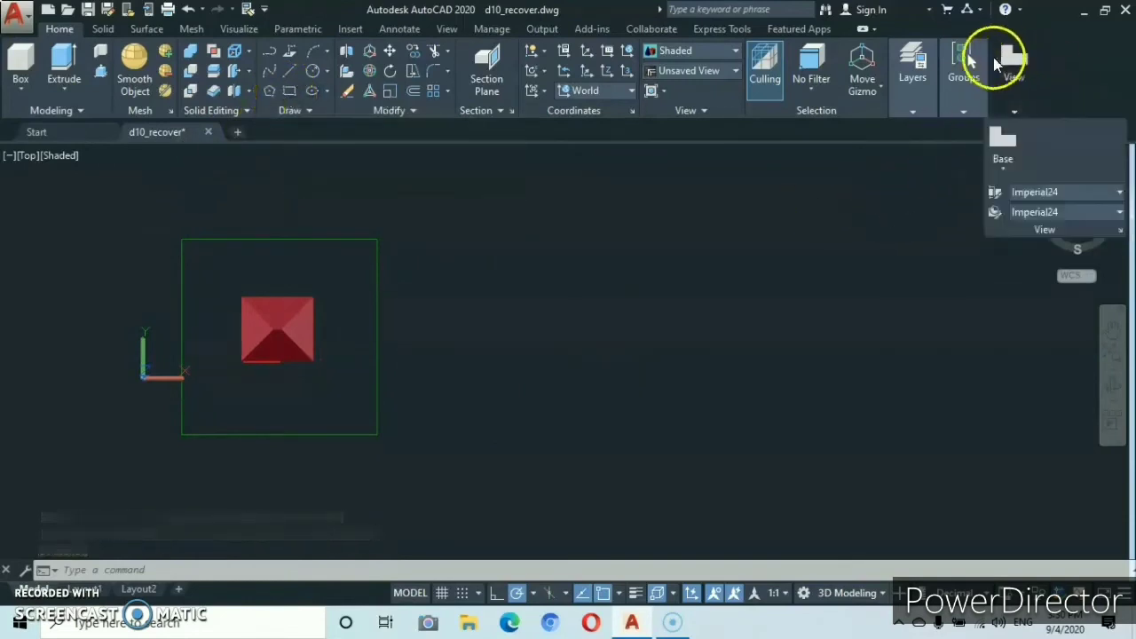
left_click(907, 115)
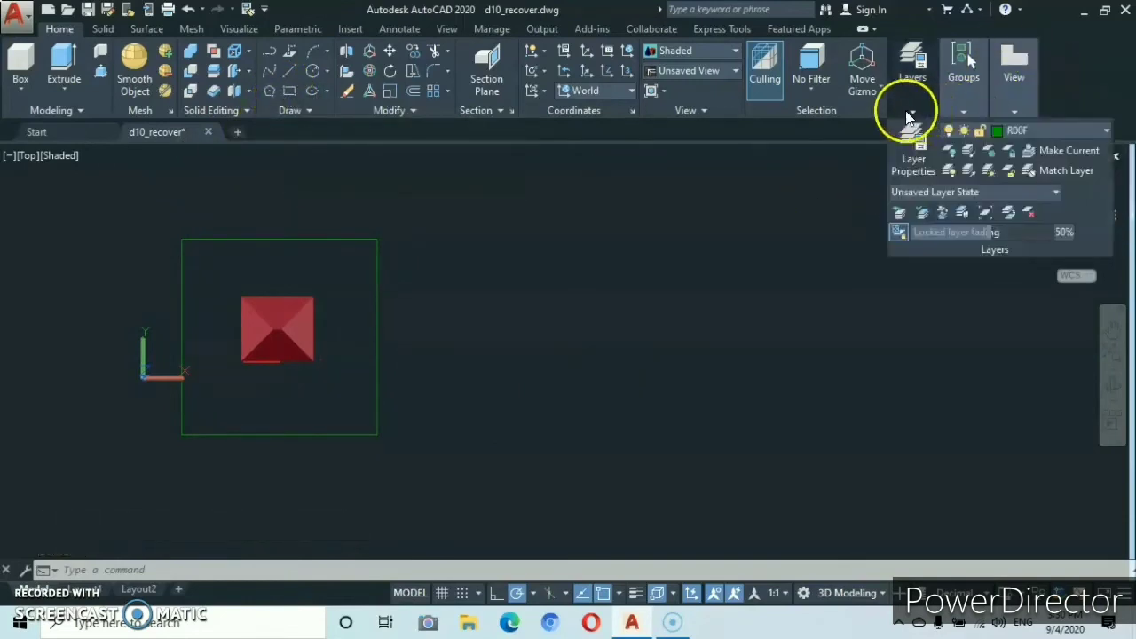
left_click(1105, 131)
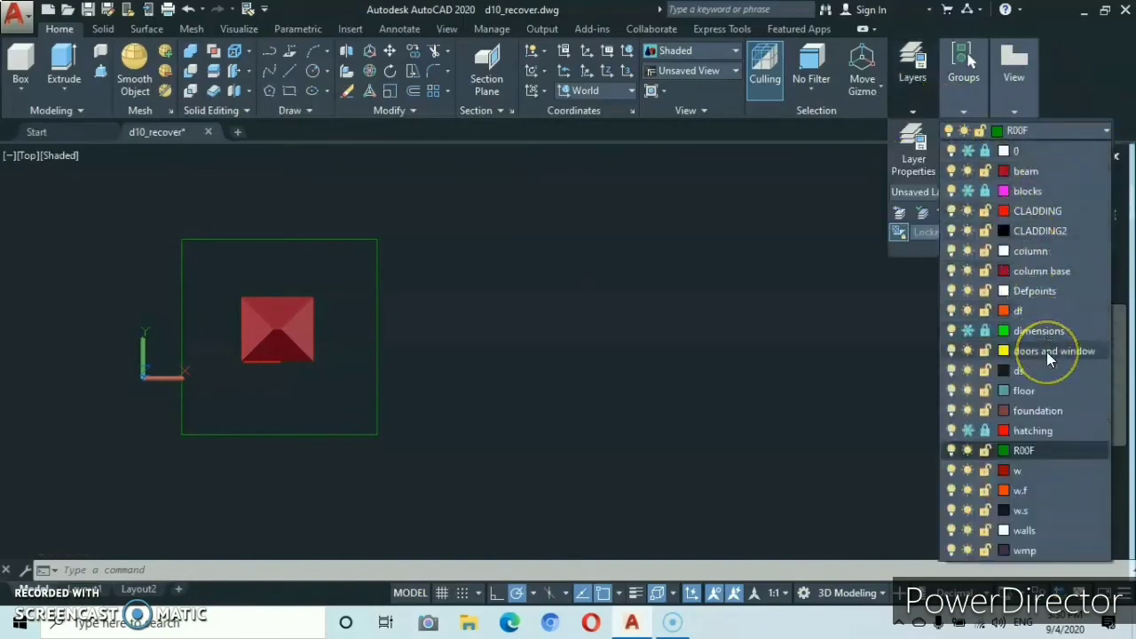
left_click(1047, 352)
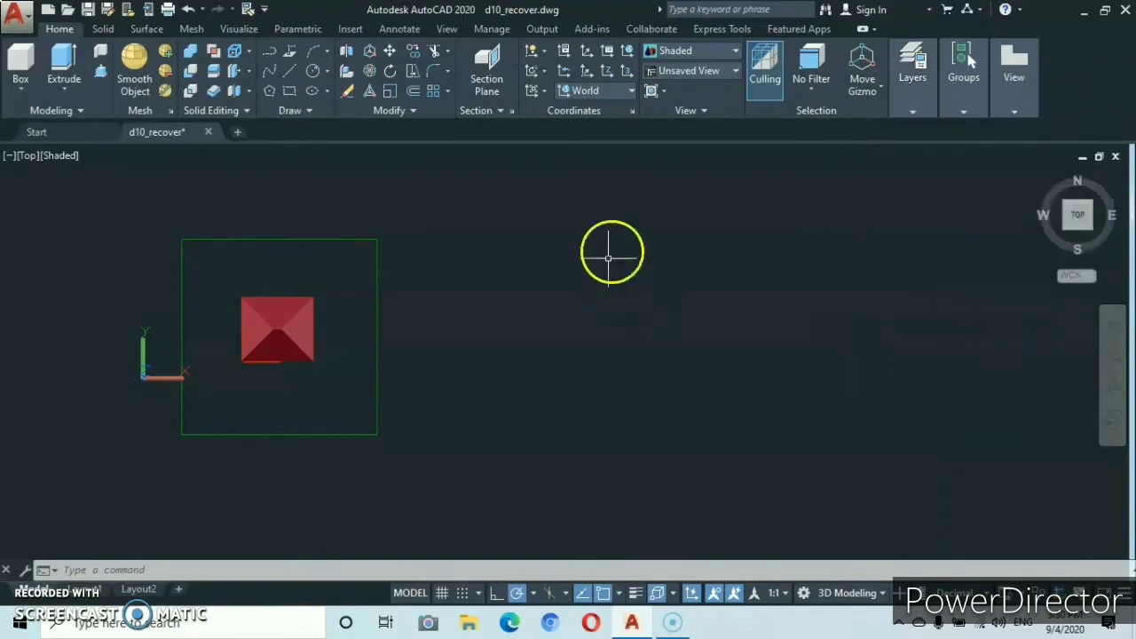
Draw a 30 by 30 rectangle in the empty area outside the lower-right corner of the green square.
left_click(289, 91)
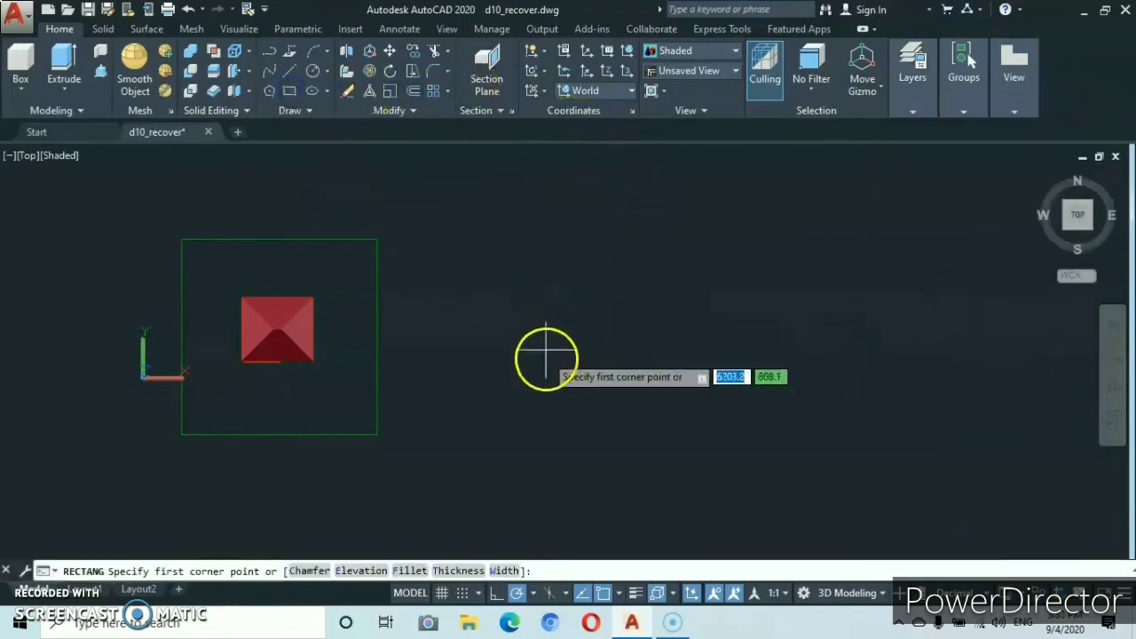
left_click(470, 495)
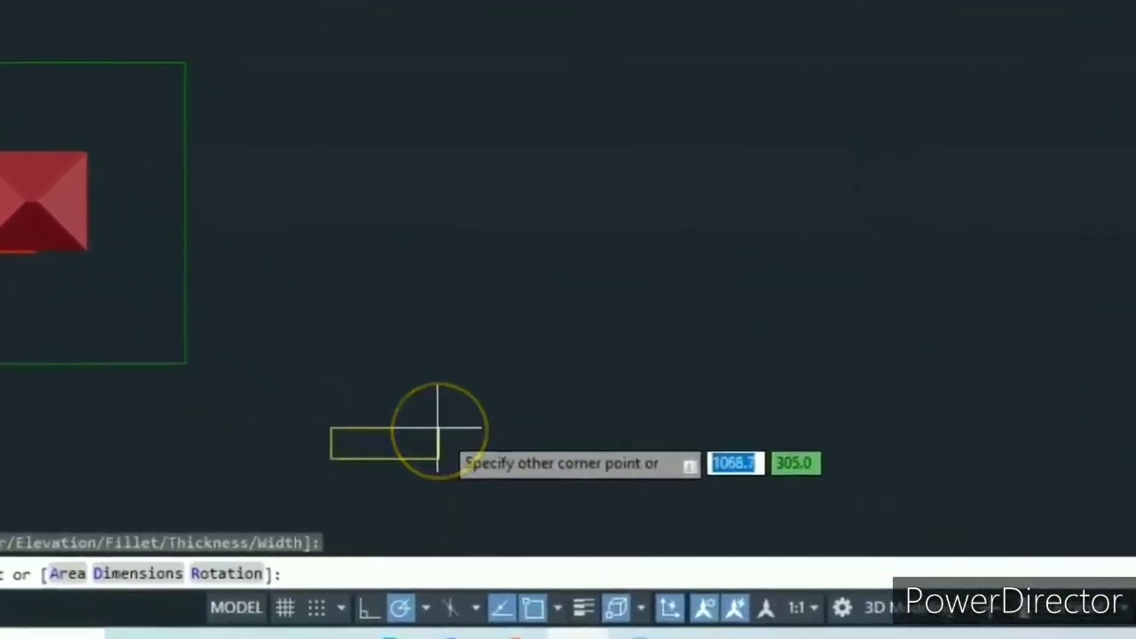
type("30")
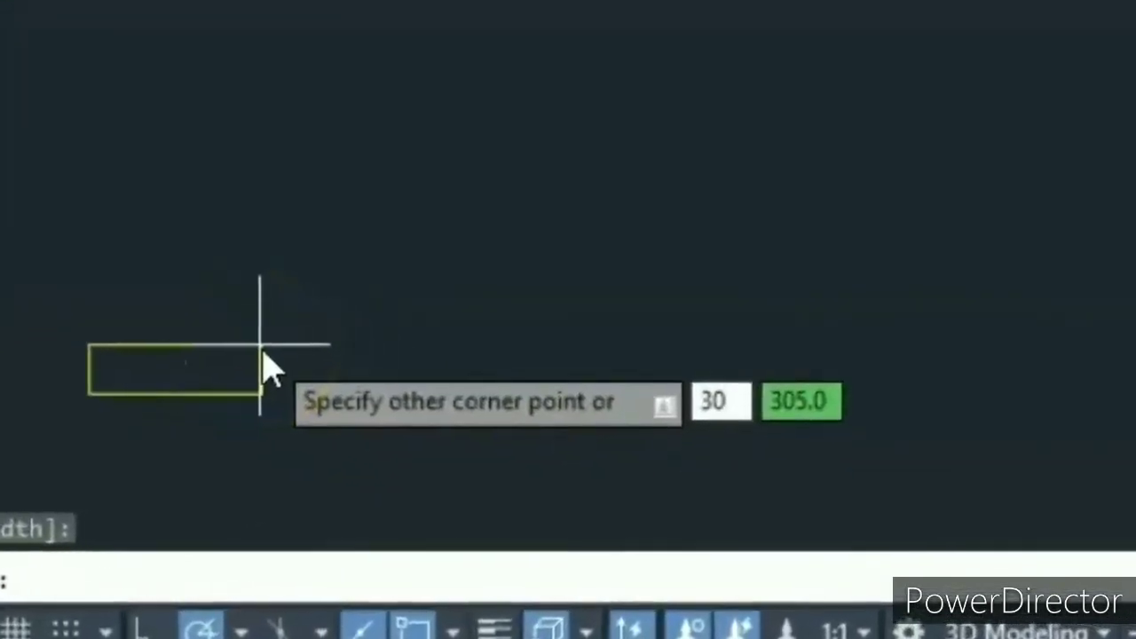
key("Tab")
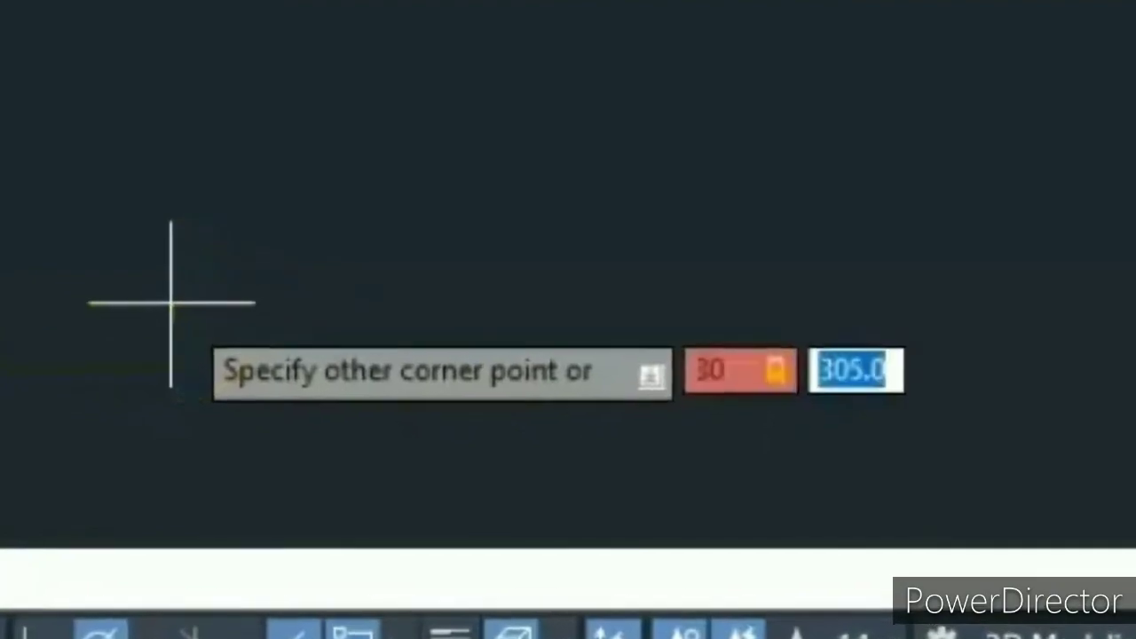
type("3")
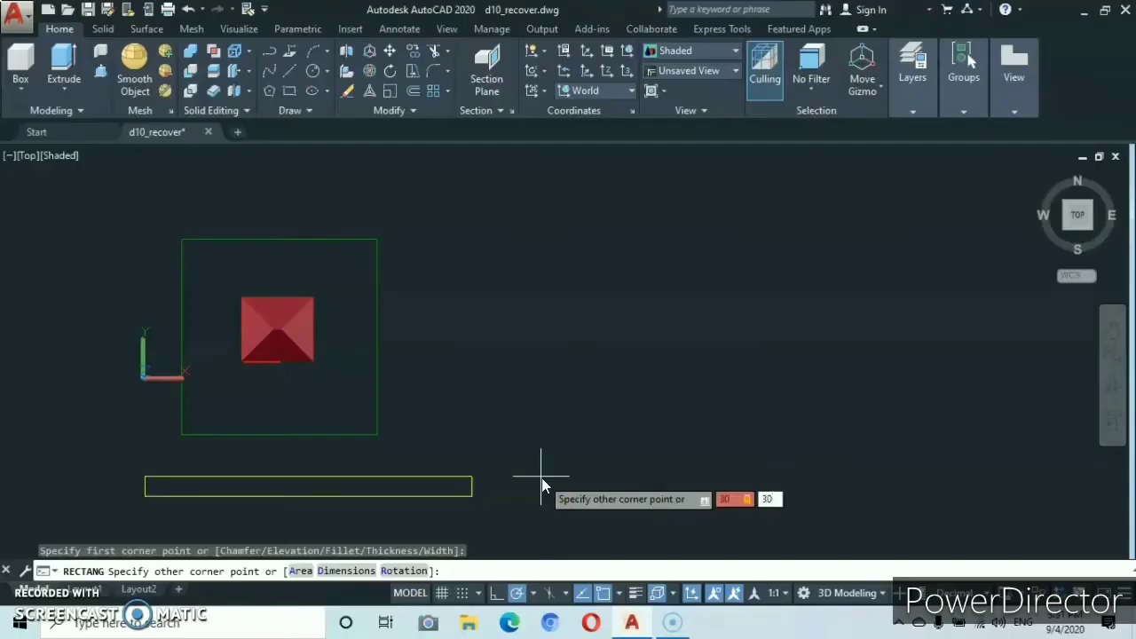
type("0")
key("Return")
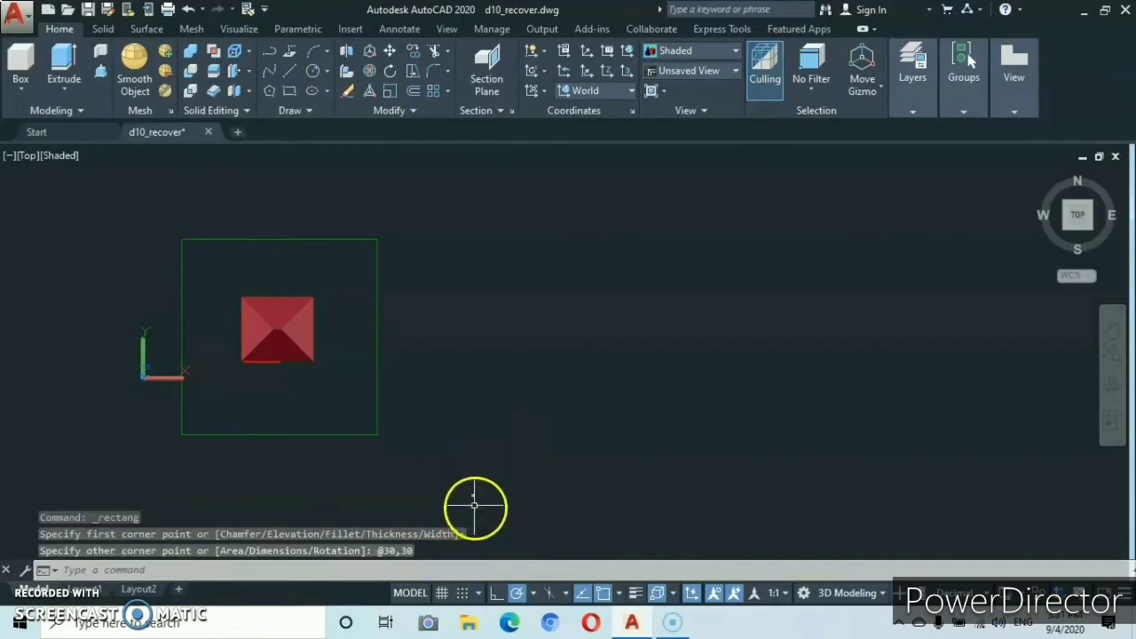
scroll(475, 505, "up", 4)
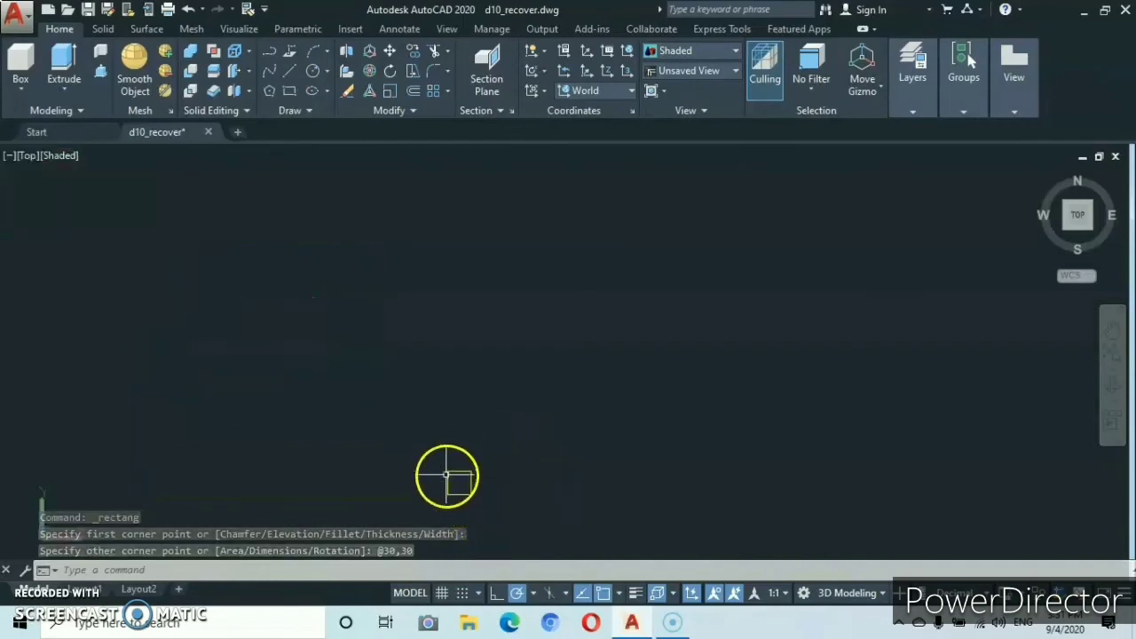
Create a rectangular array of the 30 by 30 square with 2 columns spaced 3000 apart.
middle_click_drag(457, 483, 483, 426)
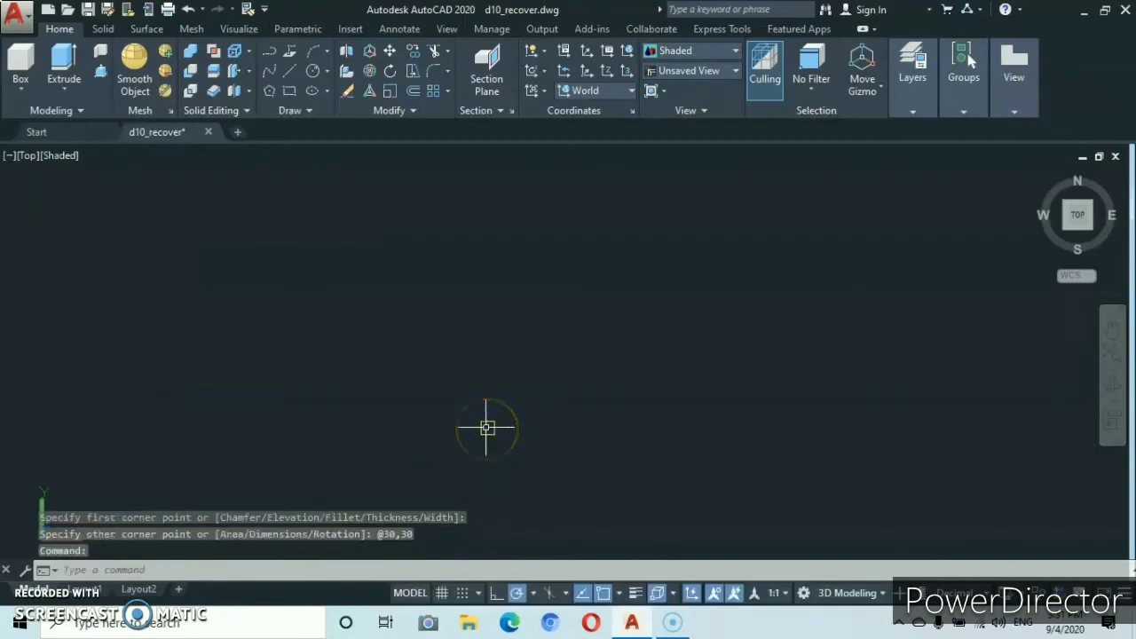
middle_click_drag(486, 429, 474, 438)
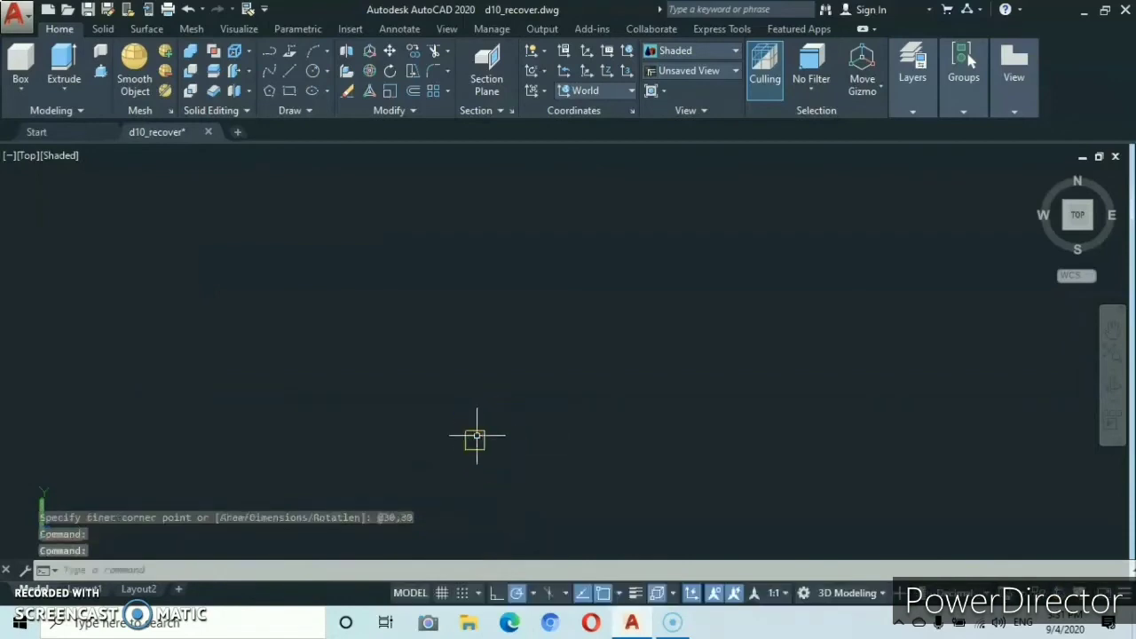
left_click(323, 347)
left_click(489, 468)
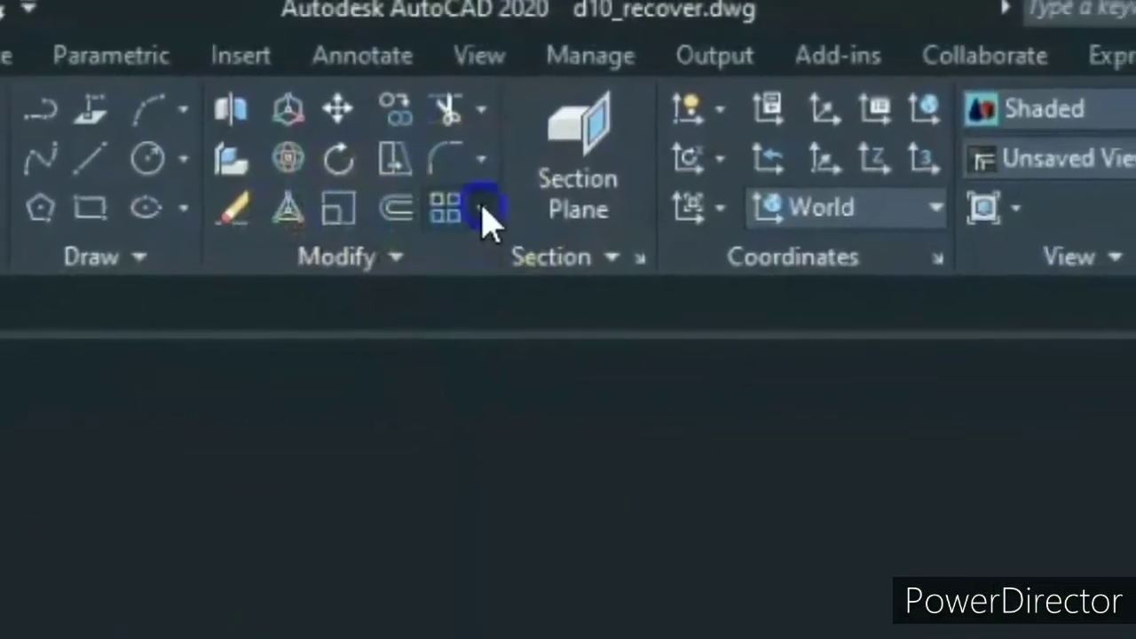
left_click(485, 218)
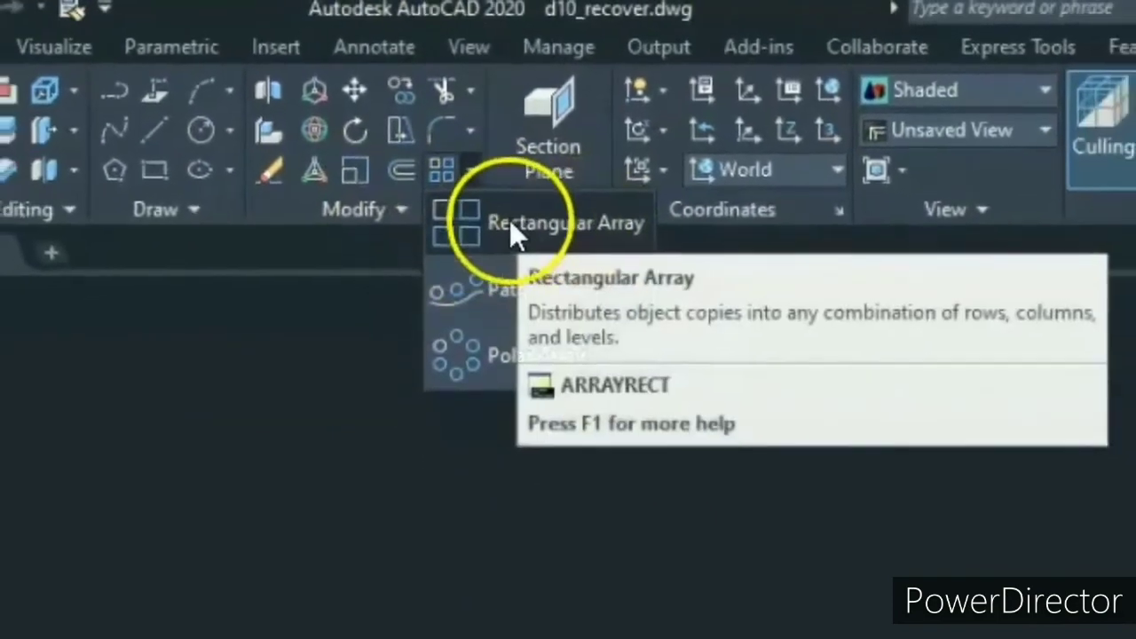
left_click(519, 248)
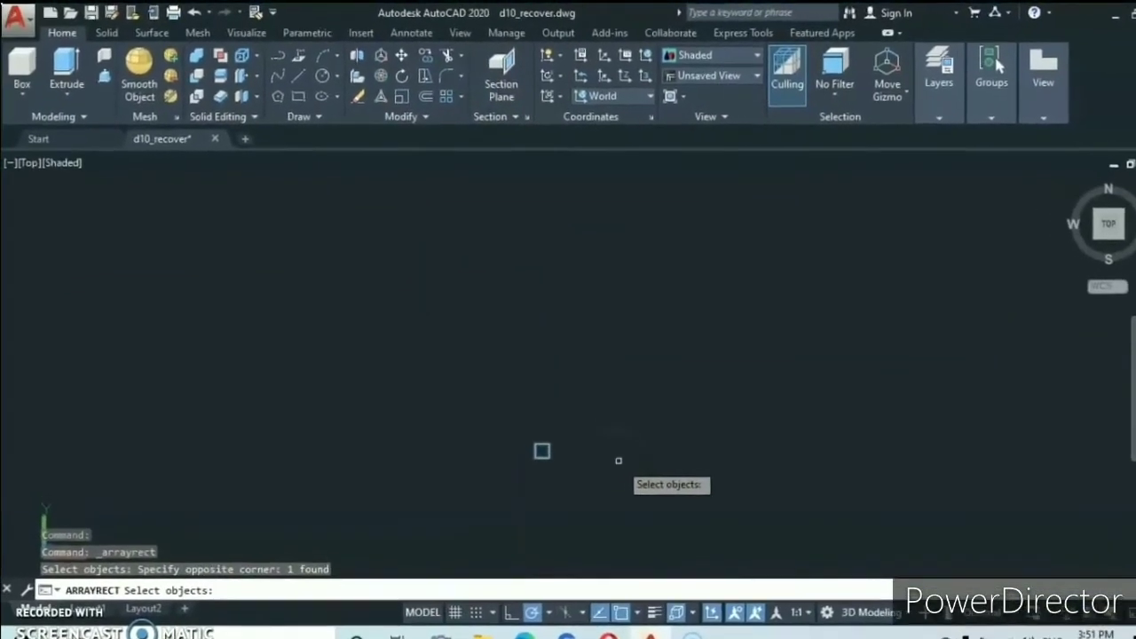
key("Return")
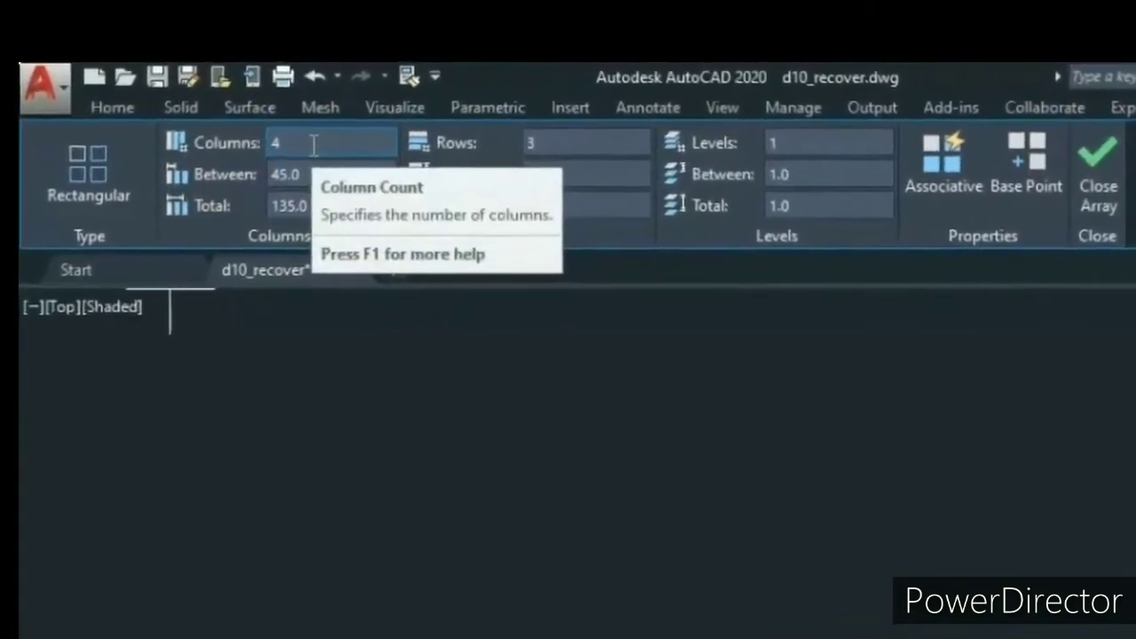
left_click(309, 141)
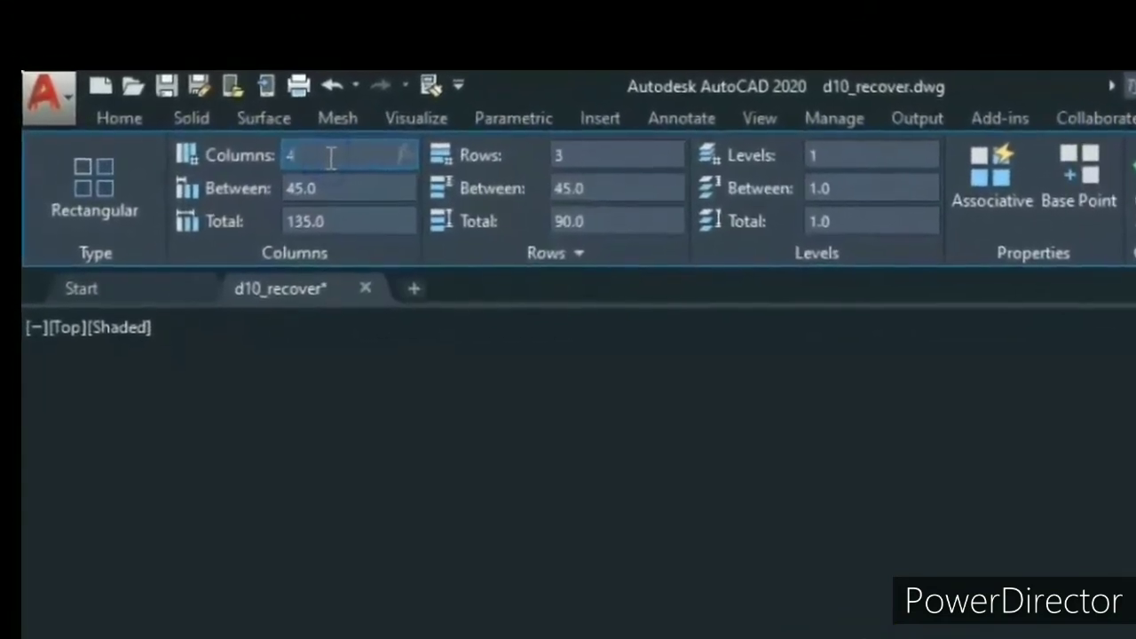
type("2")
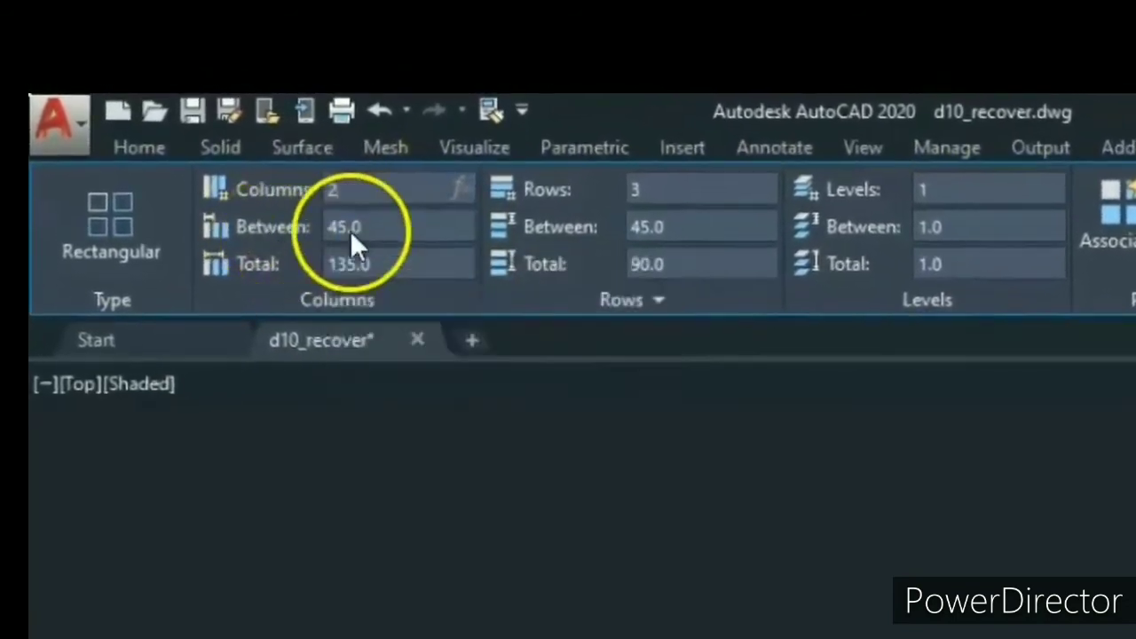
left_click(390, 229)
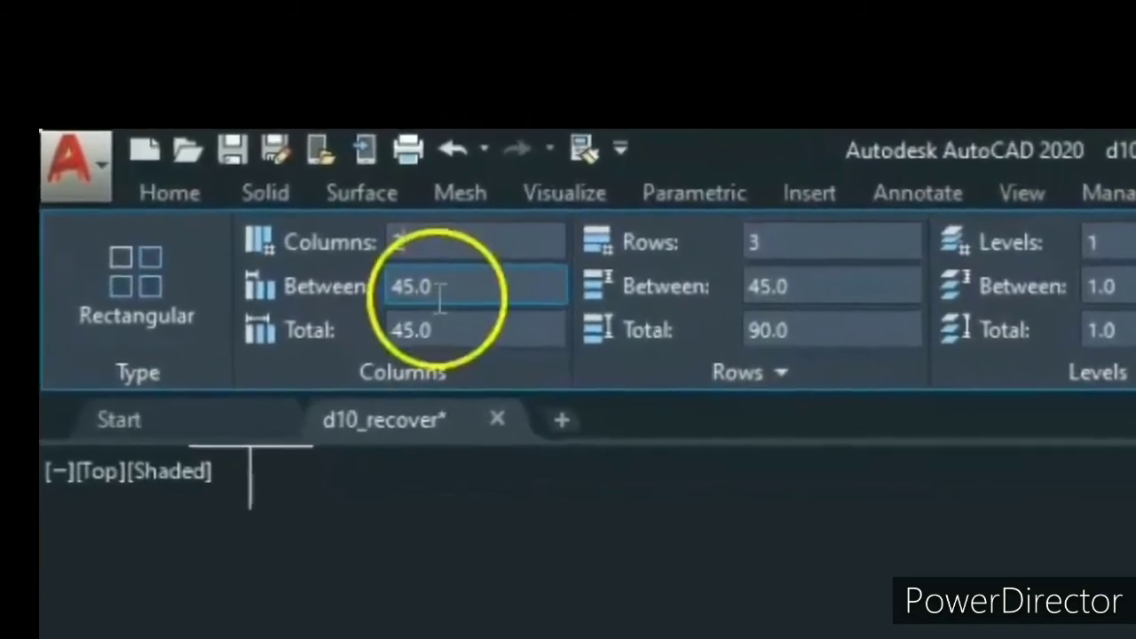
double_click(428, 284)
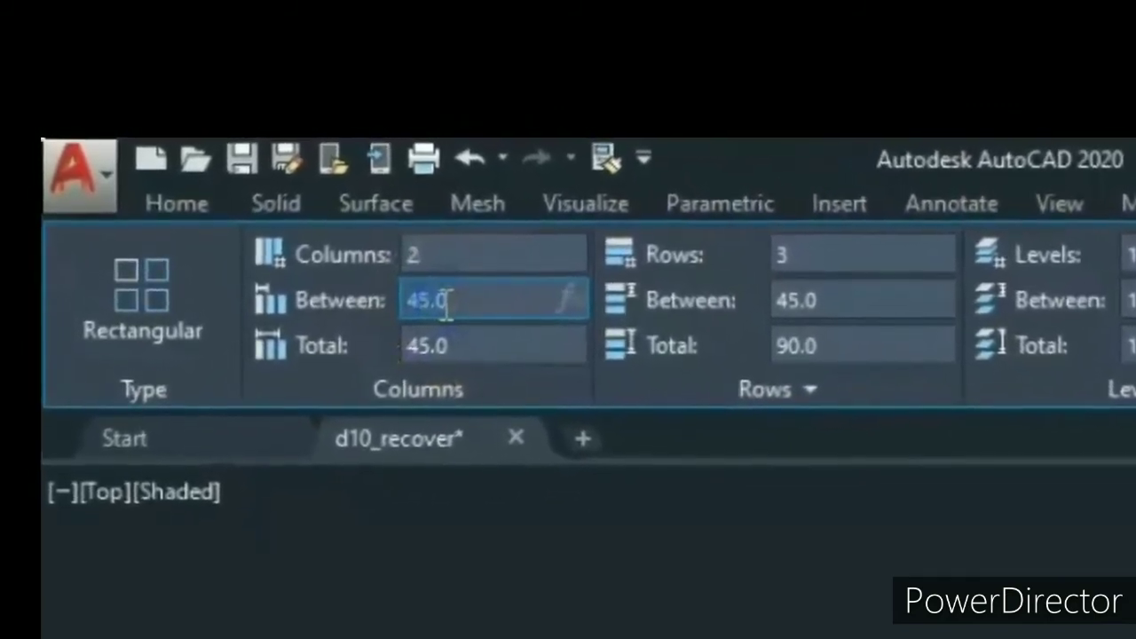
type("300")
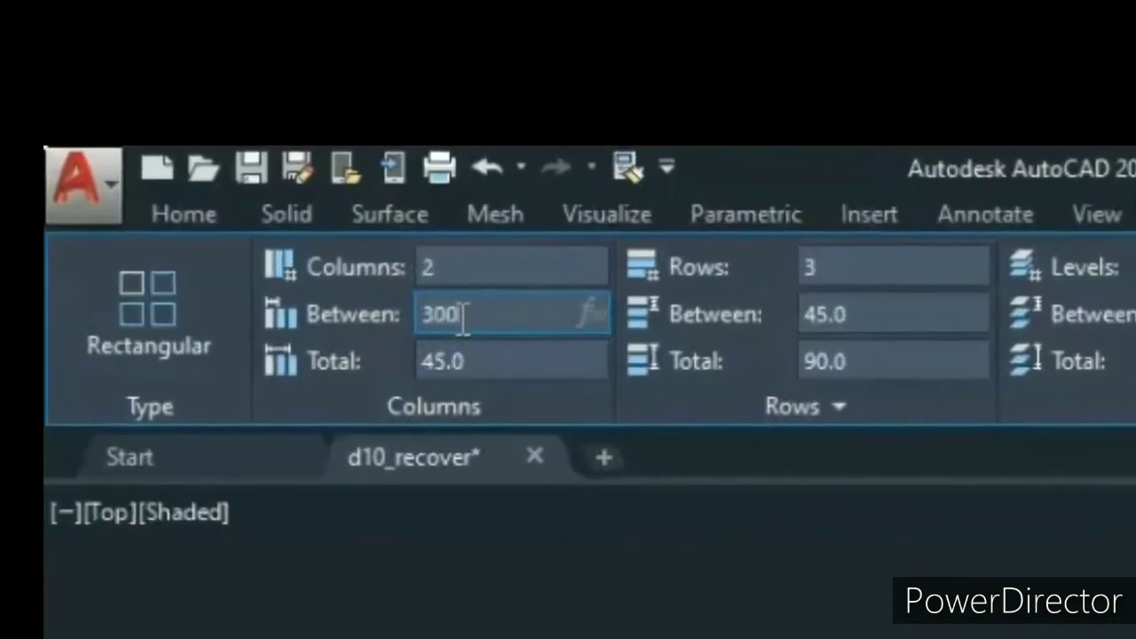
left_click(406, 302)
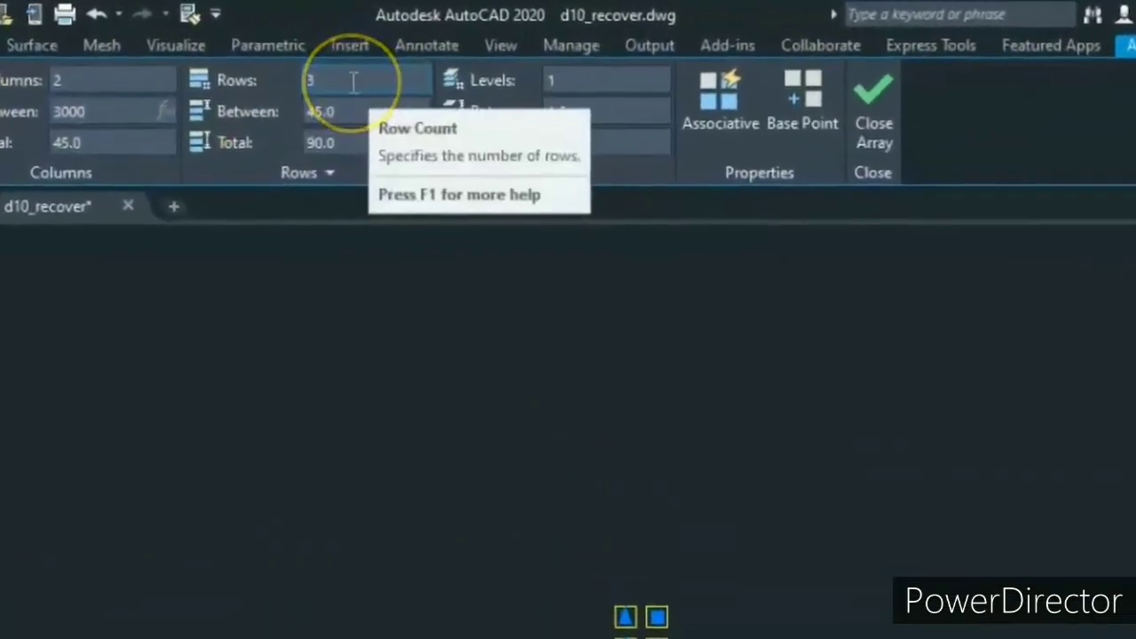
Set the array to 30 rows spaced 100 apart and finish it.
left_click(353, 78)
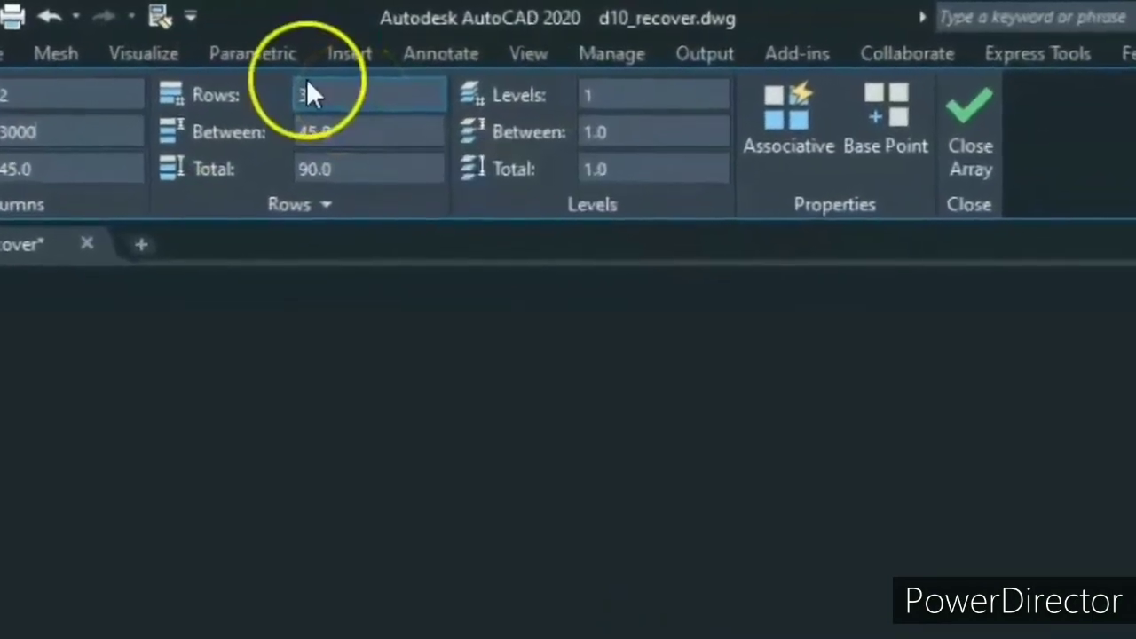
left_click(306, 84)
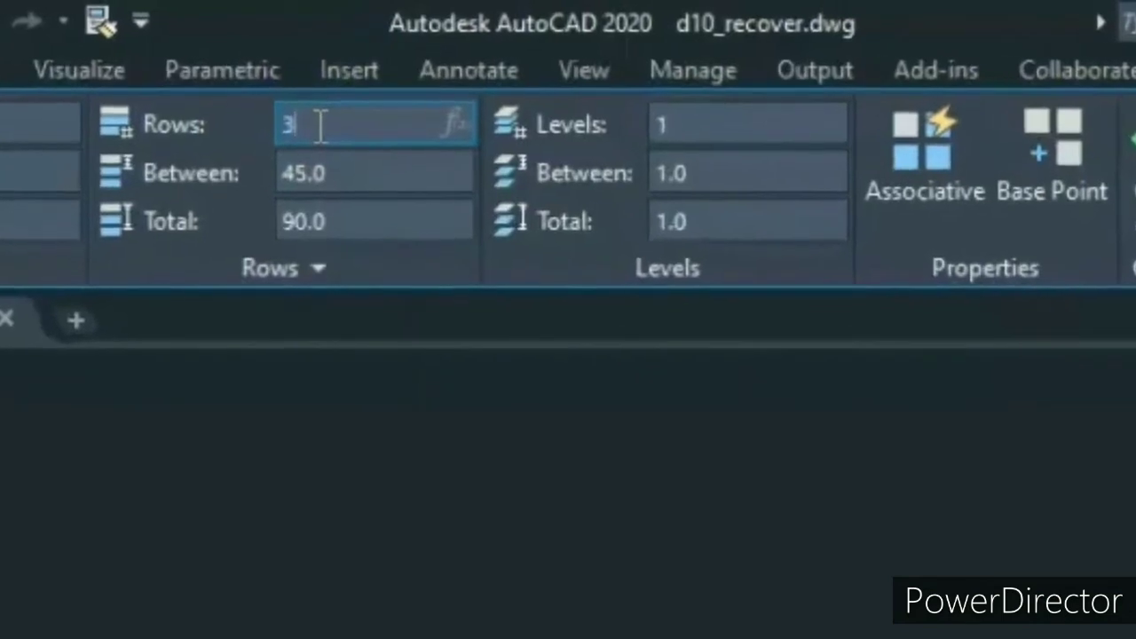
type("30")
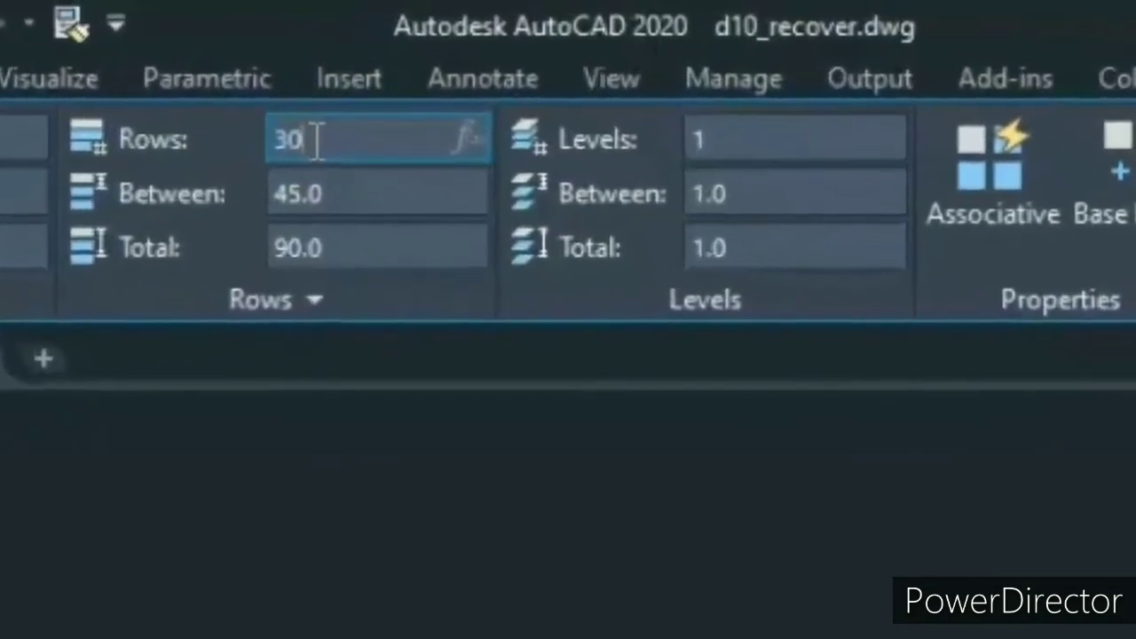
left_click(344, 190)
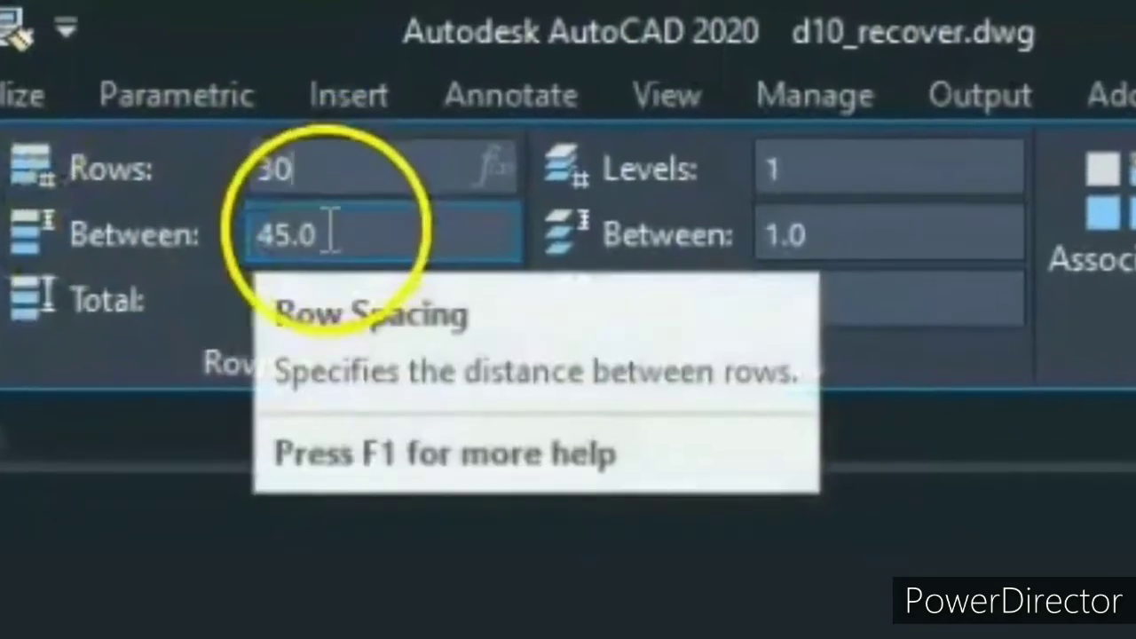
left_click(325, 231)
double_click(311, 258)
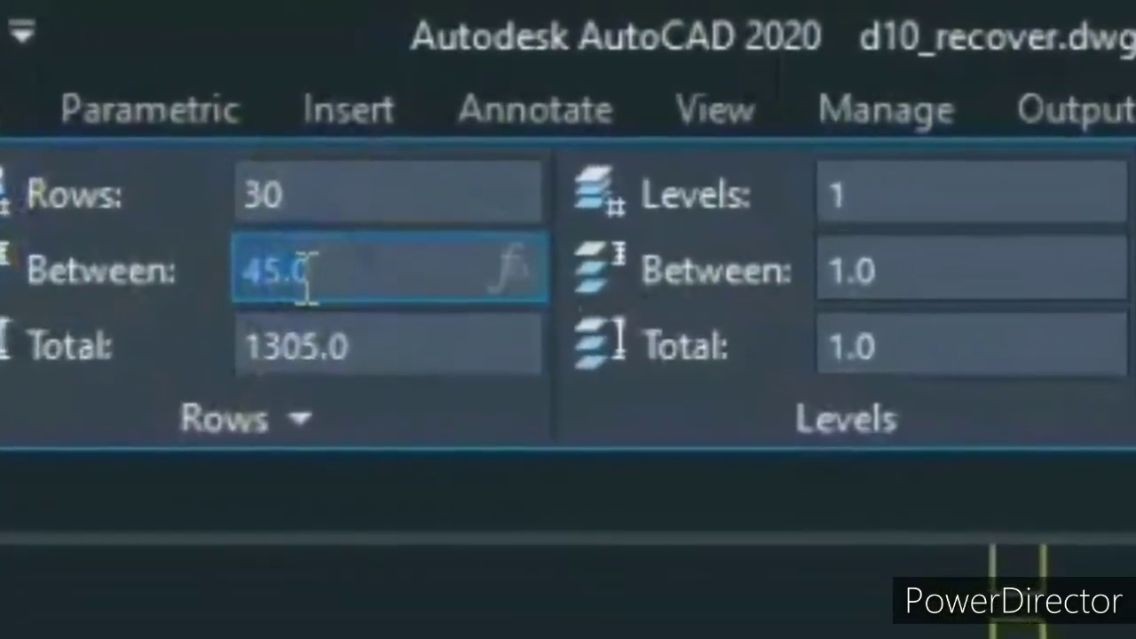
type("100")
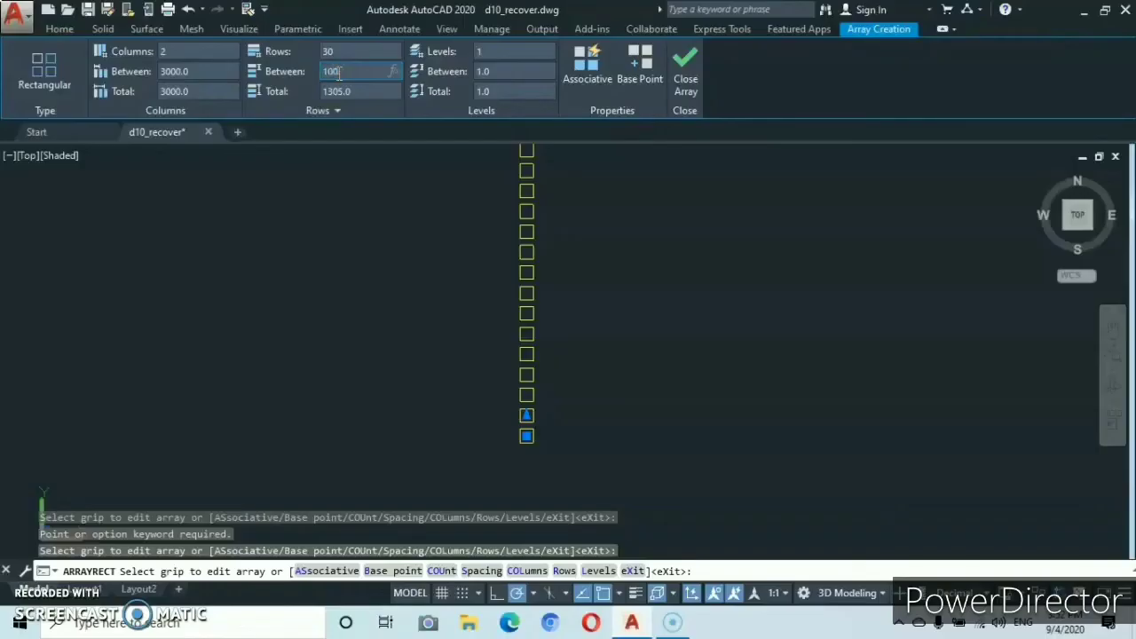
left_click(682, 85)
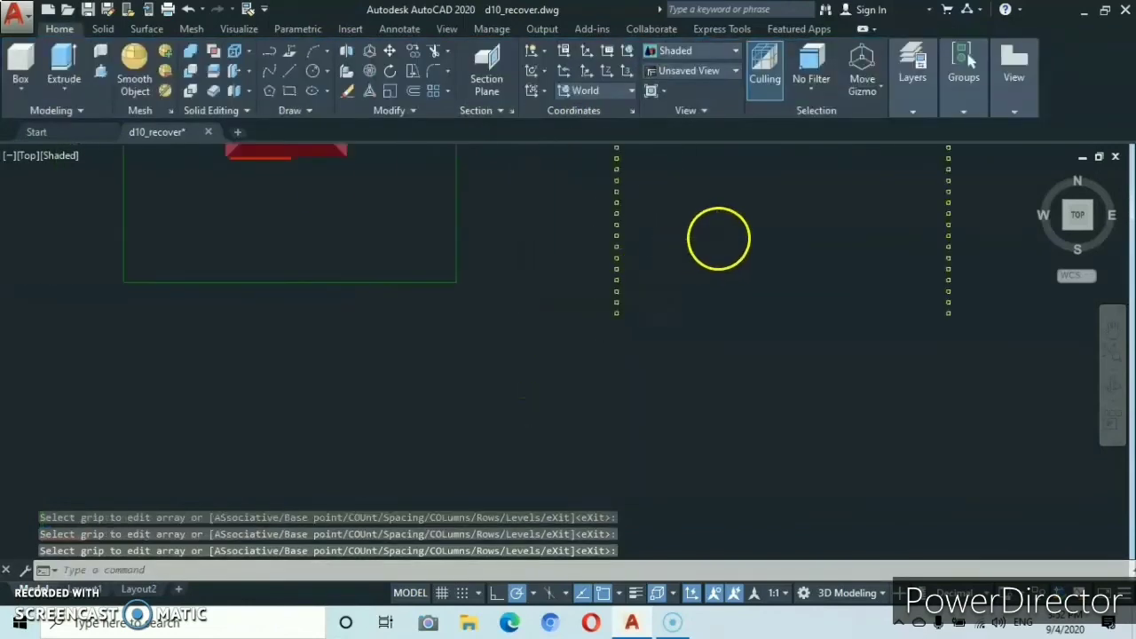
Create another rectangular array from the lowest square of the left column, using 30 columns and 2 rows.
scroll(718, 238, "down", 1)
mouse_move(718, 238)
middle_mouse_down()
mouse_move(545, 373)
mouse_move(484, 353)
middle_mouse_up()
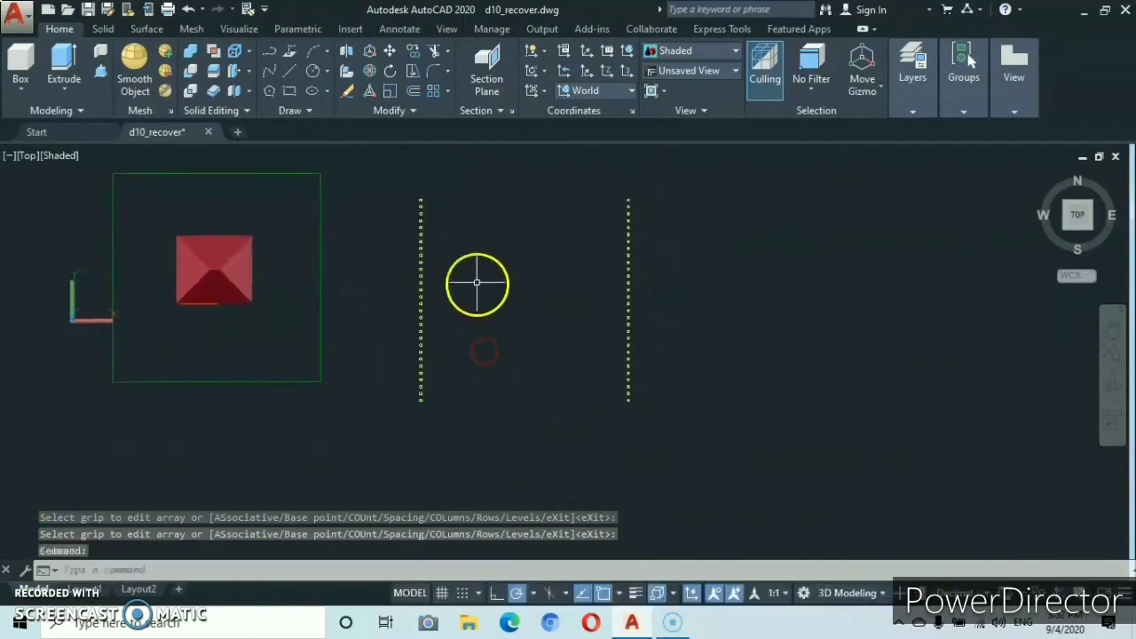
scroll(478, 283, "up", 2)
scroll(475, 281, "down", 3)
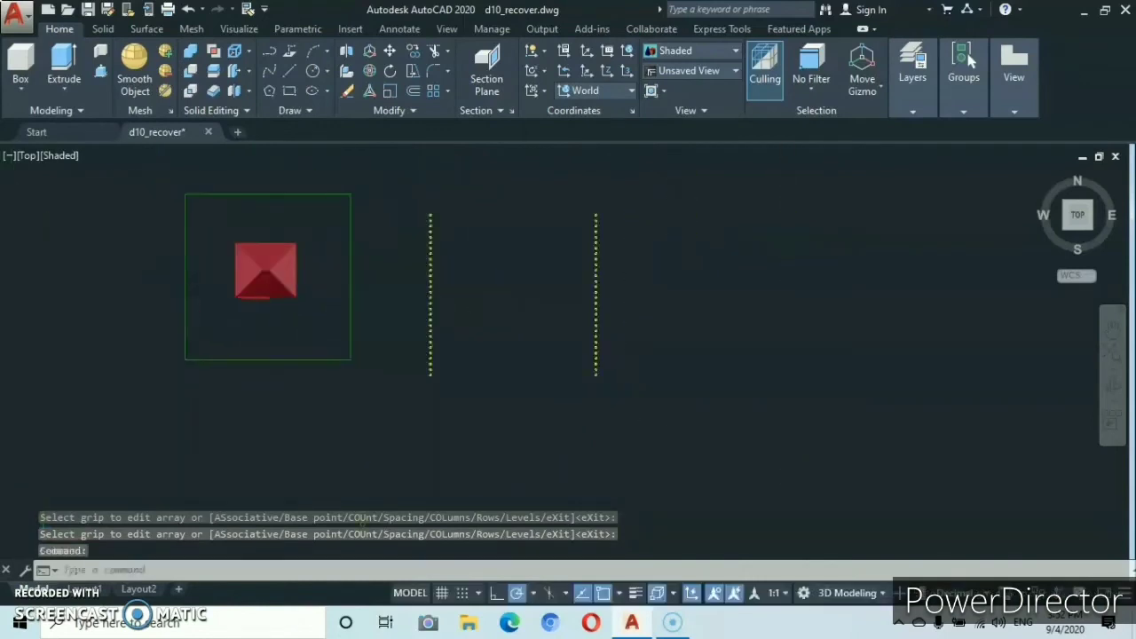
scroll(473, 278, "up", 3)
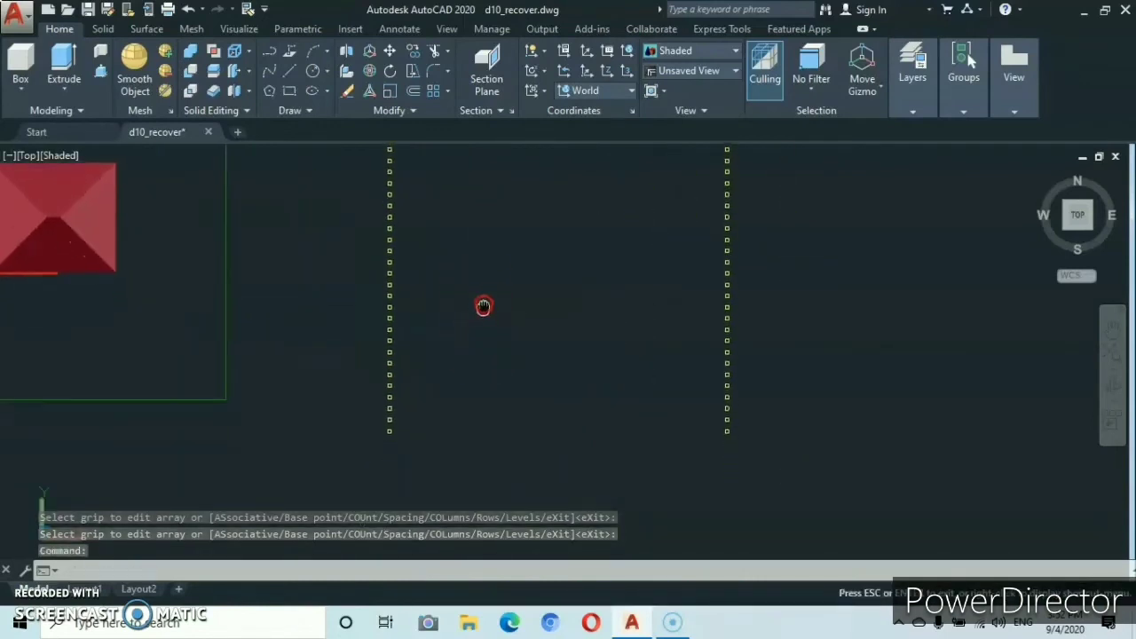
scroll(381, 381, "up", 4)
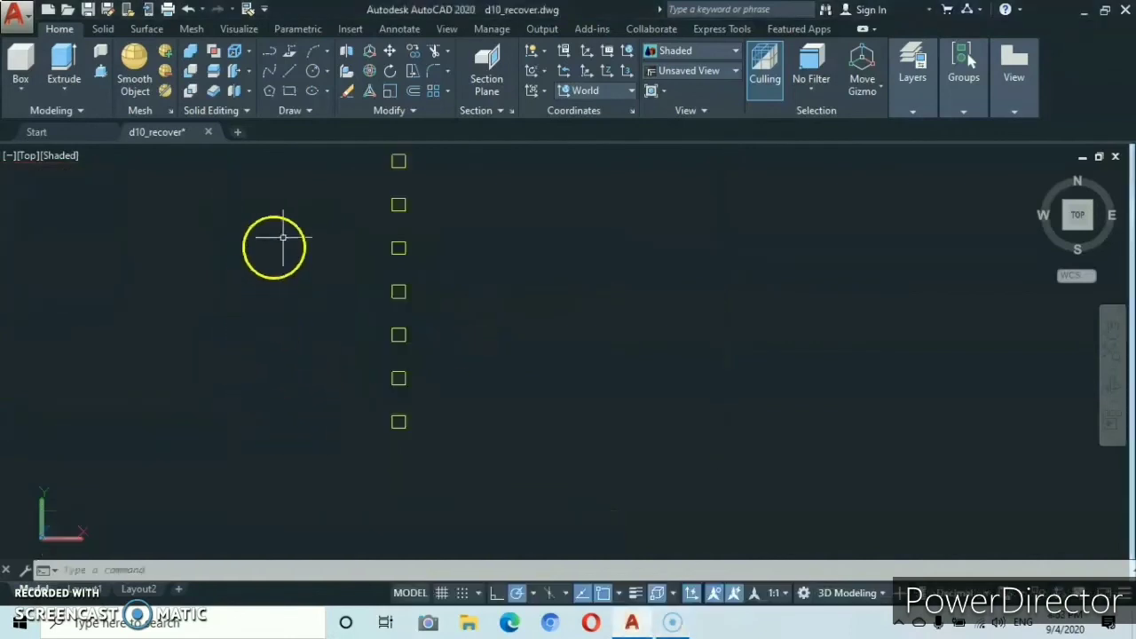
left_click(433, 92)
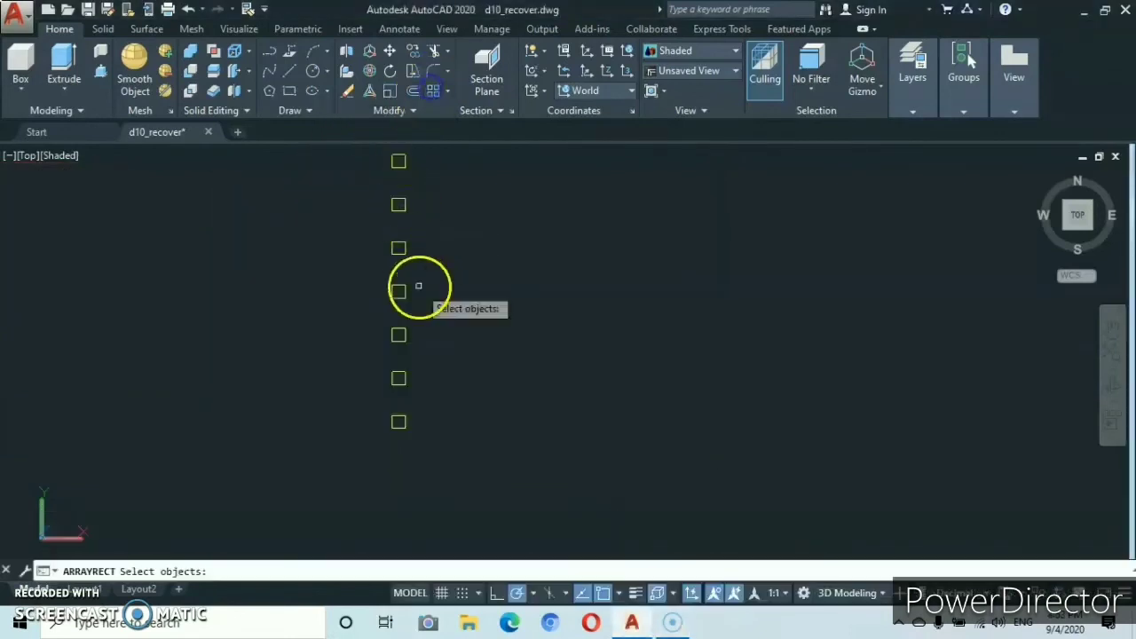
left_click(428, 408)
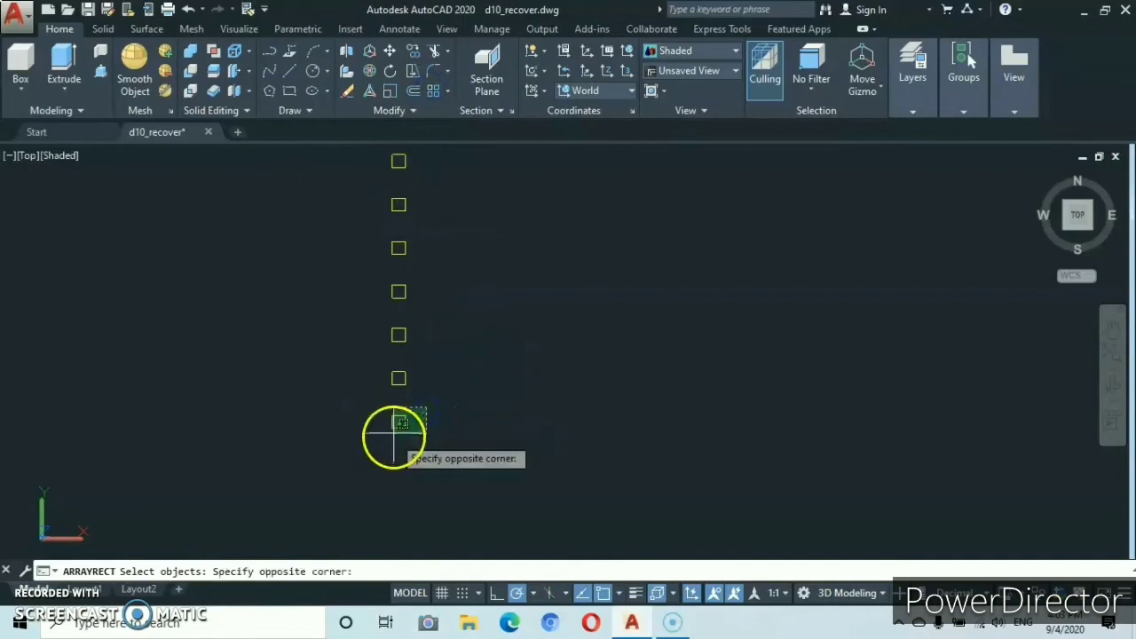
left_click(391, 437)
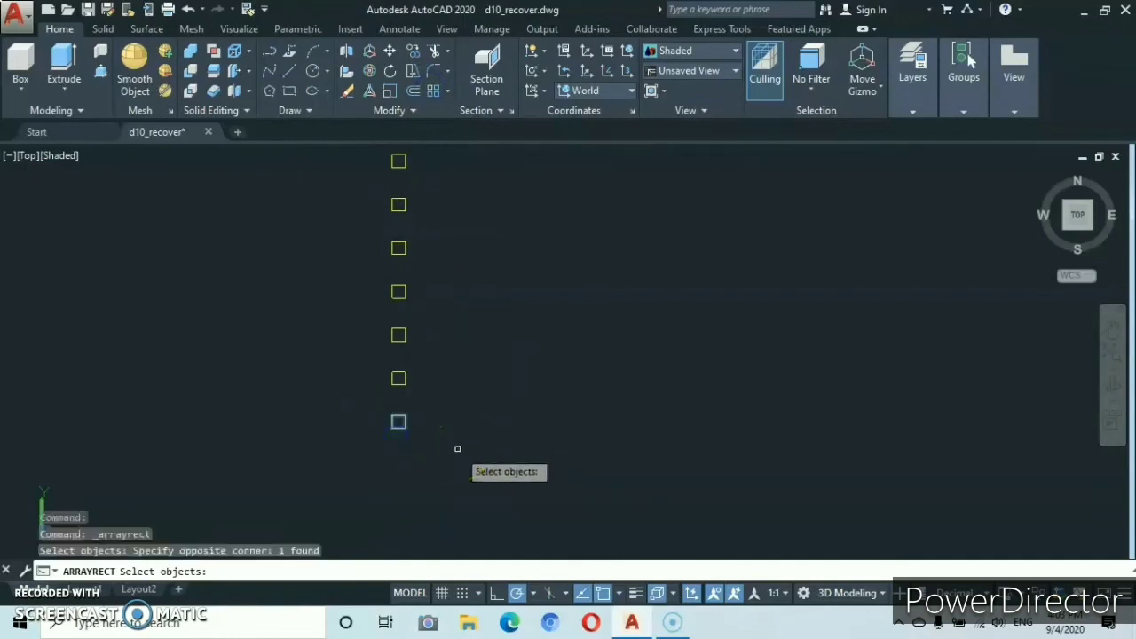
key("Return")
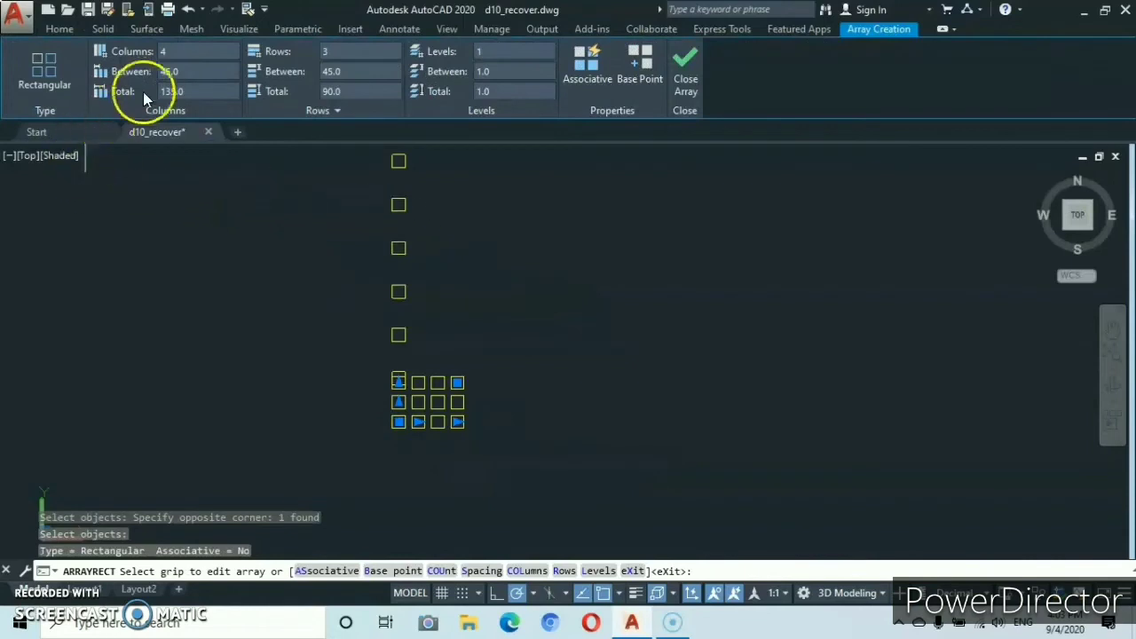
left_click(164, 51)
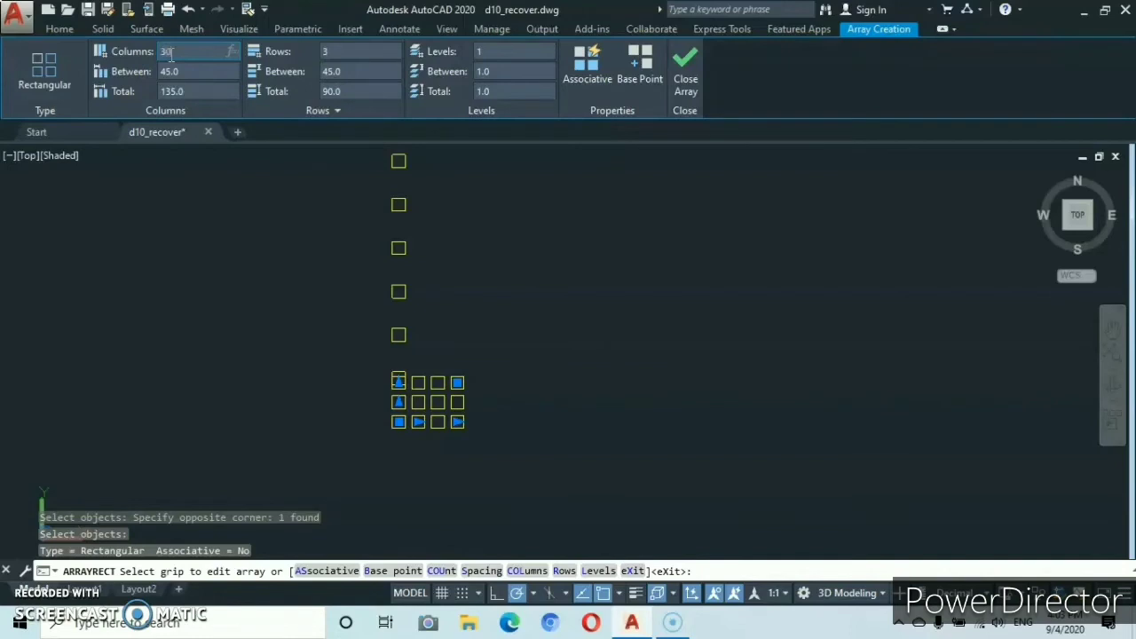
left_click(325, 52)
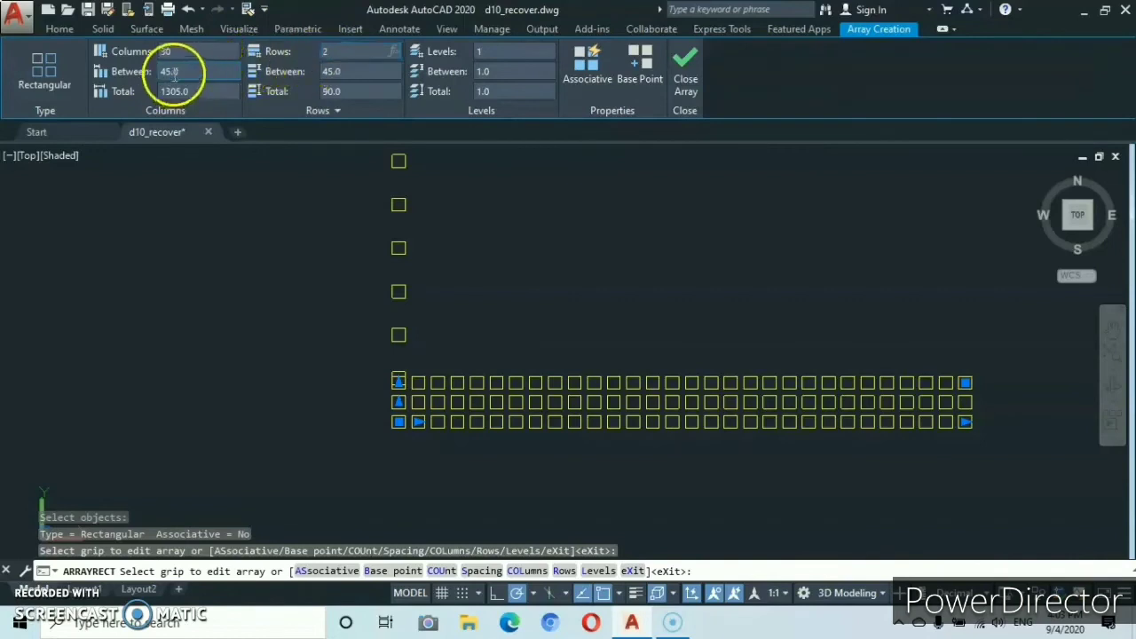
Set the second array's row spacing to 3000 and column spacing to 100, and finish the array.
left_click(328, 72)
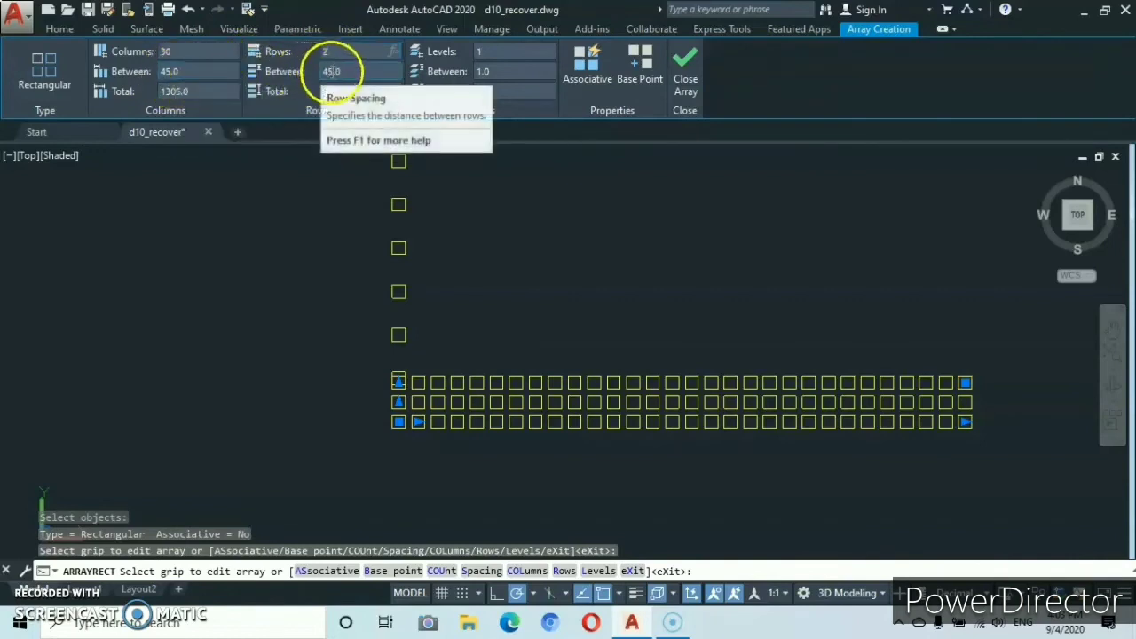
key("Return")
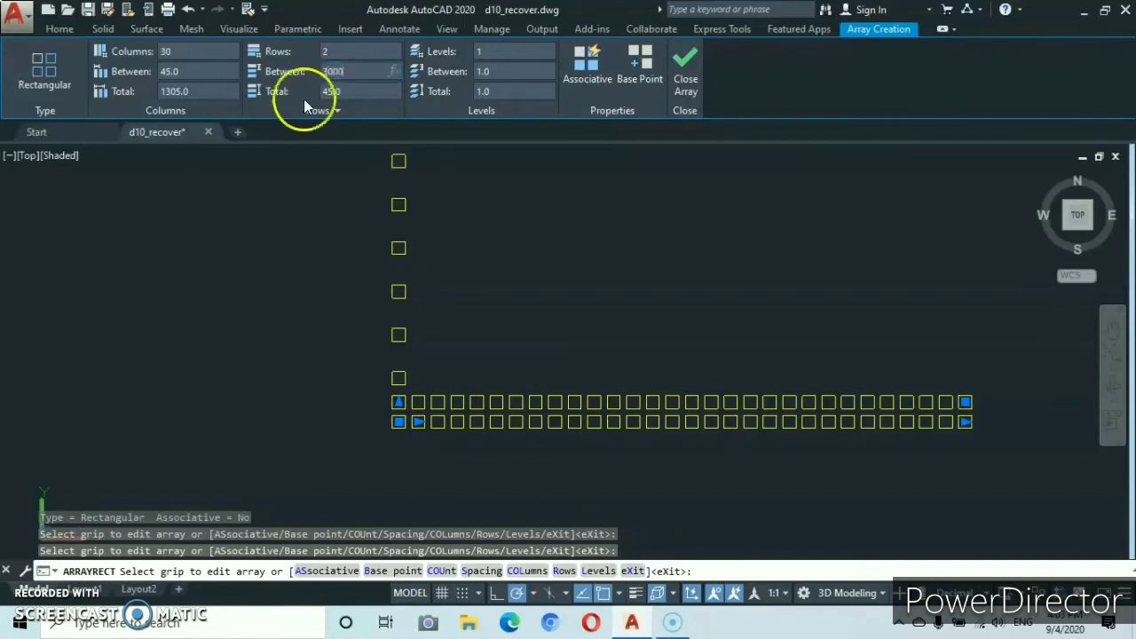
left_click(180, 72)
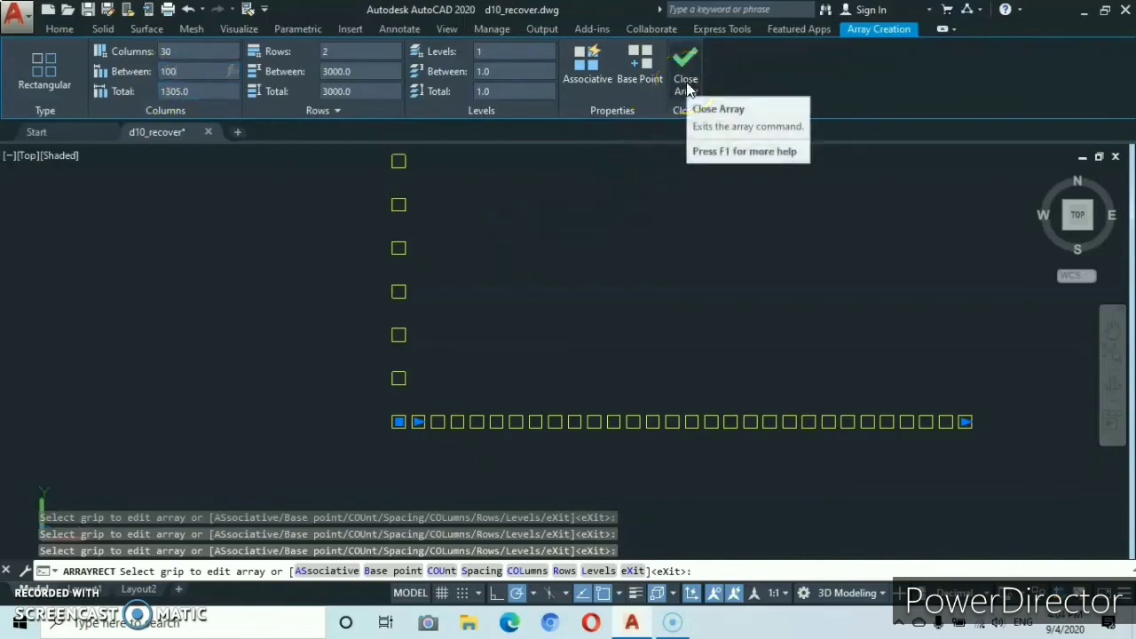
key("Return")
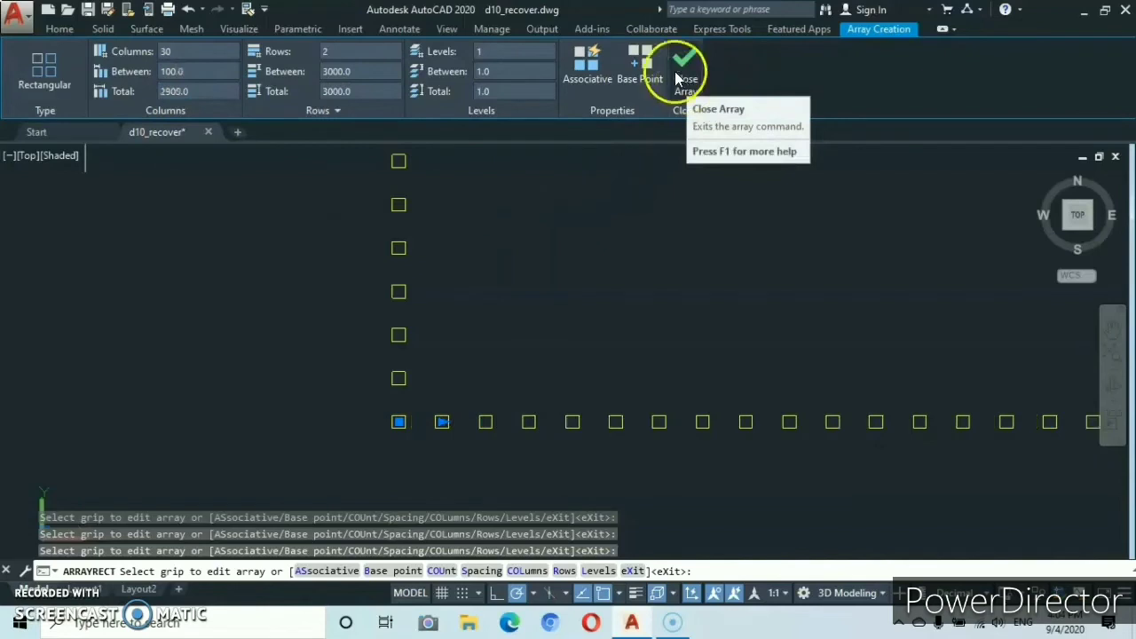
left_click(684, 80)
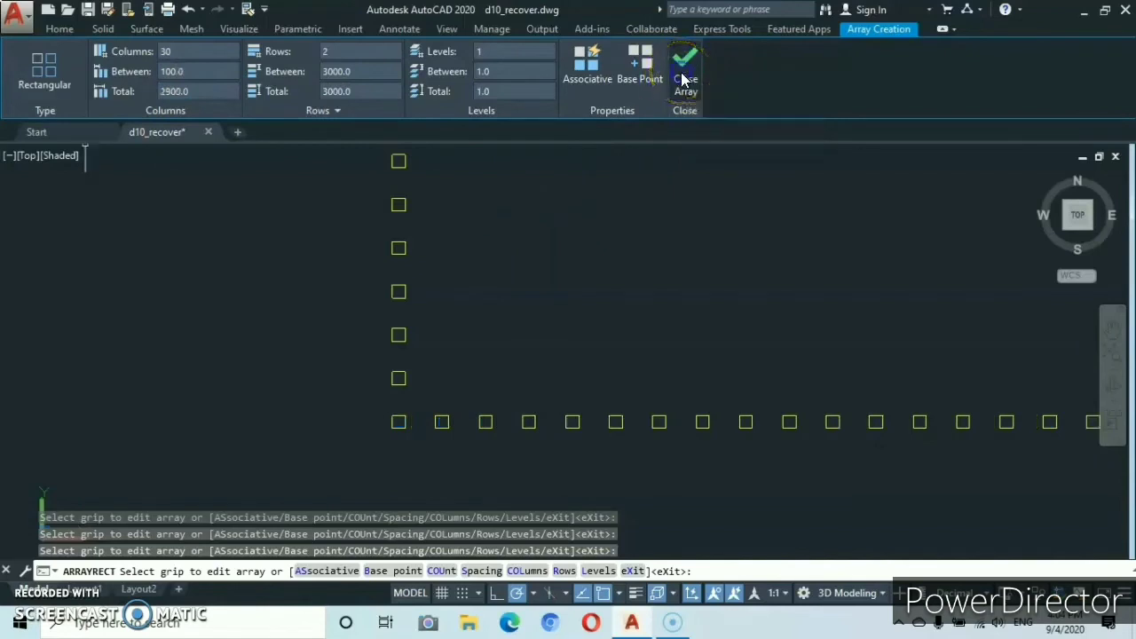
left_click(616, 268)
scroll(600, 280, "down", 10)
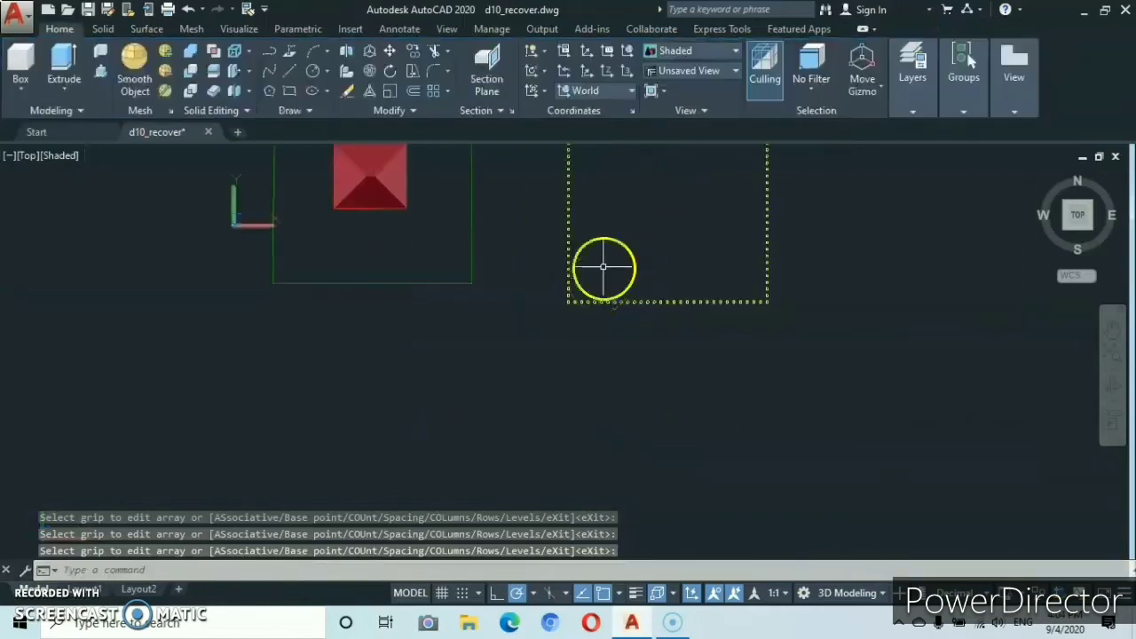
Examine the corners of the arrayed square perimeter for missing profiles.
middle_click_drag(603, 272, 497, 410)
scroll(514, 350, "up", 2)
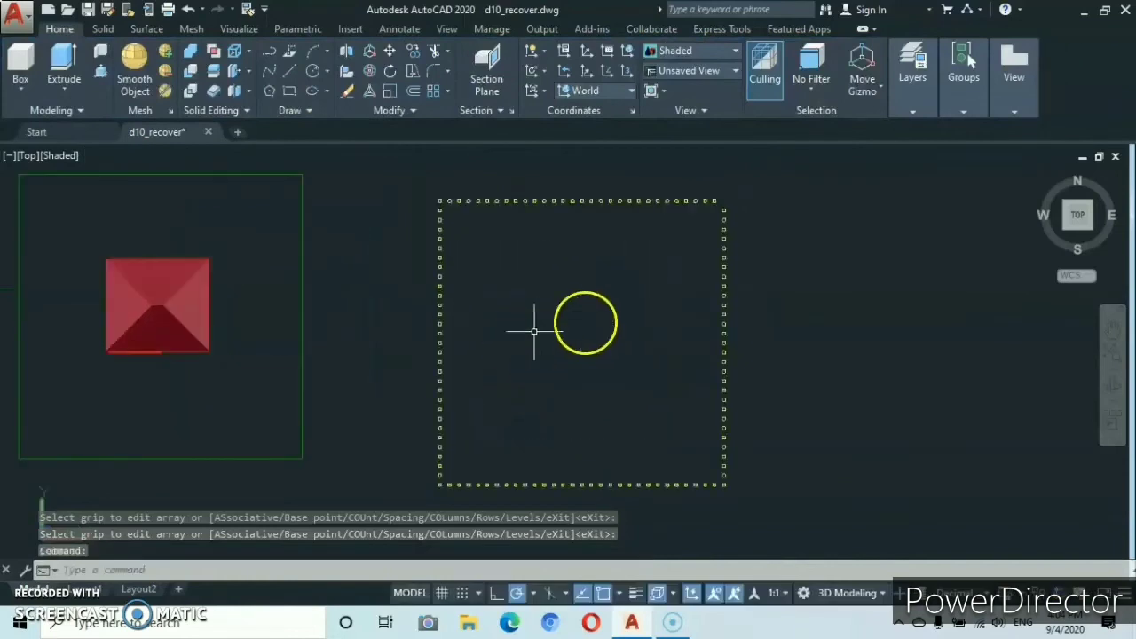
scroll(609, 303, "up", 1)
scroll(609, 302, "down", 3)
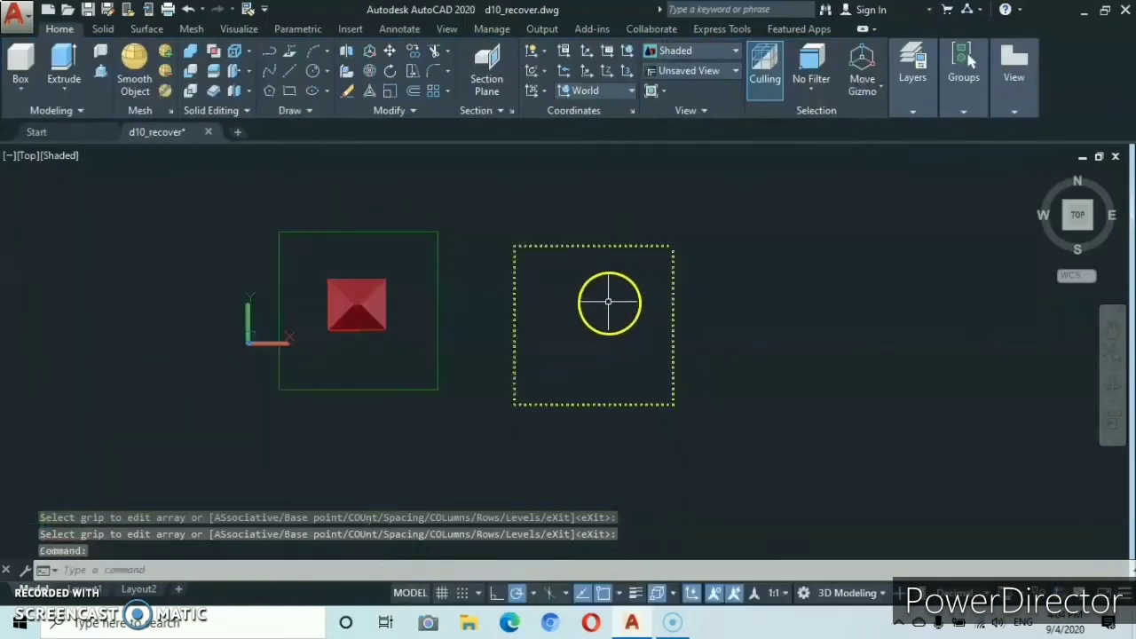
scroll(609, 302, "up", 3)
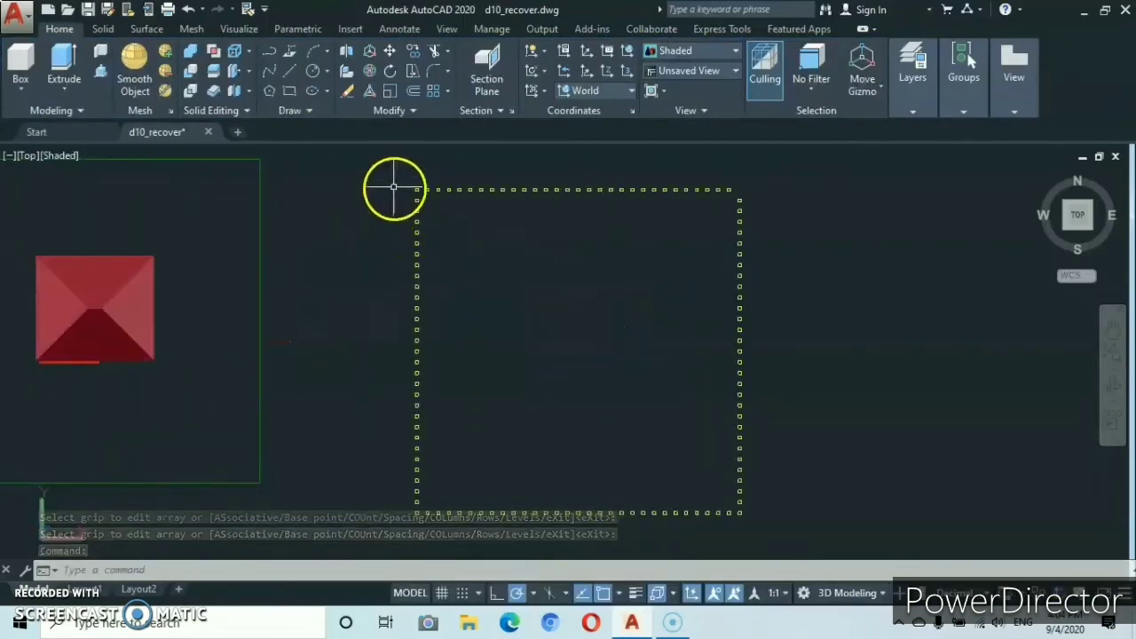
scroll(394, 187, "up", 3)
scroll(423, 186, "down", 6)
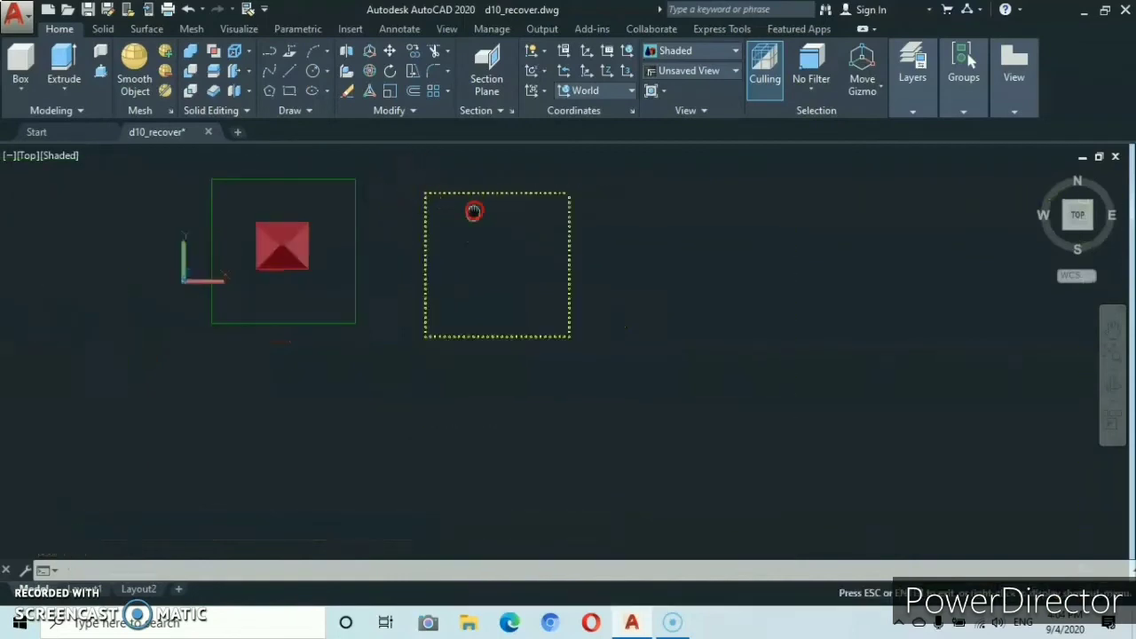
Copy the highest square of the east column straight up into the empty northeast corner, in line with the north row.
middle_click_drag(474, 212, 345, 231)
scroll(385, 231, "up", 3)
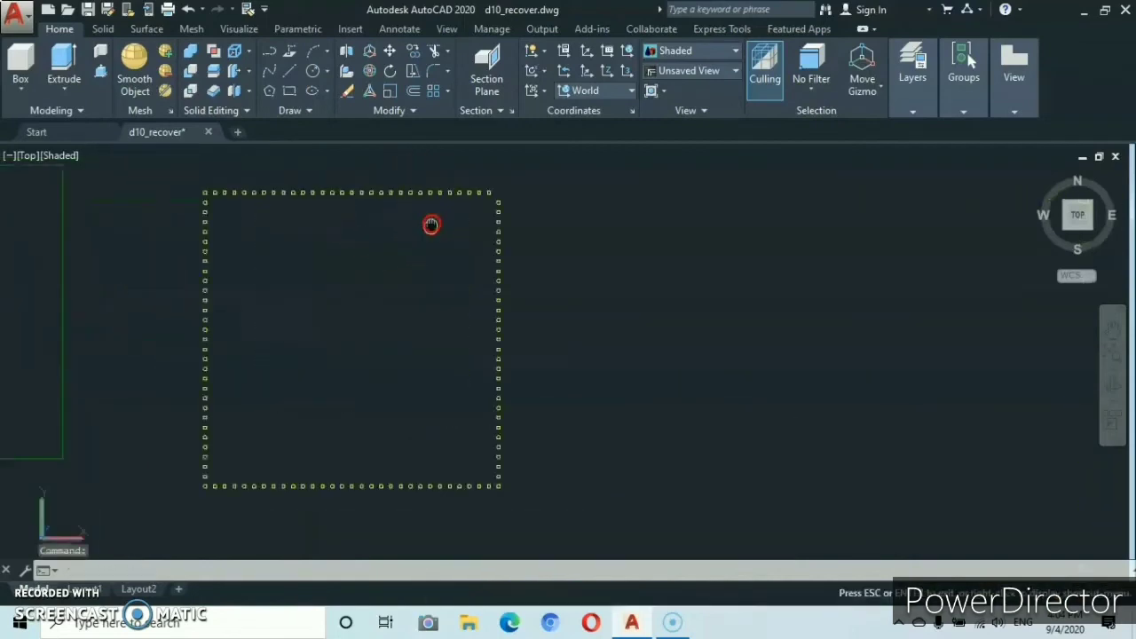
middle_click_drag(431, 224, 355, 278)
scroll(411, 243, "up", 6)
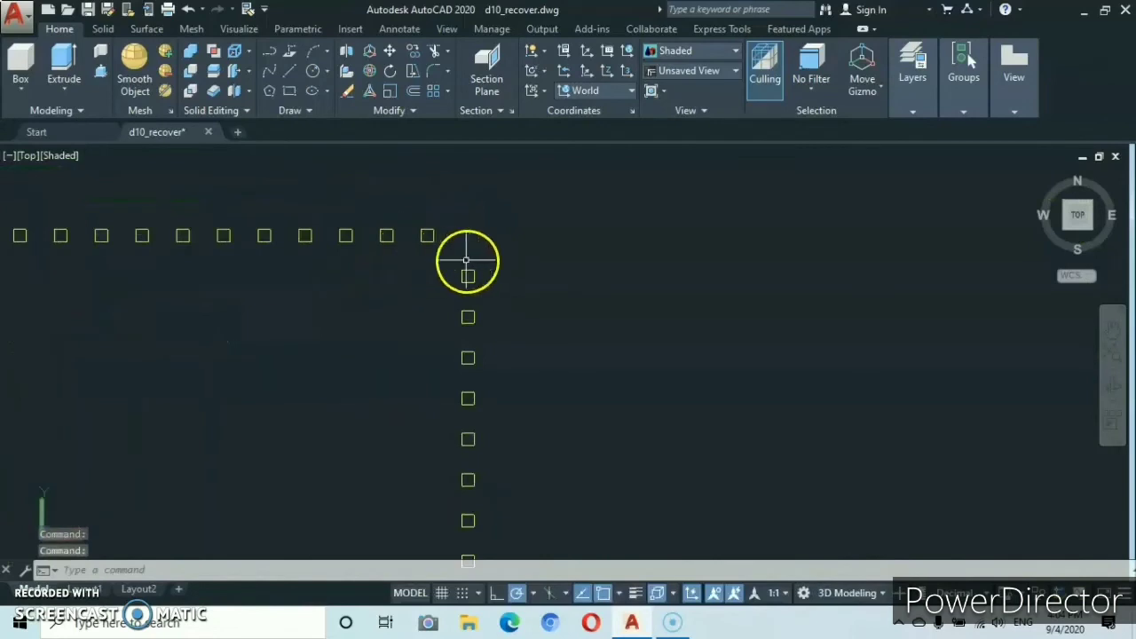
scroll(468, 260, "up", 2)
left_click(469, 280)
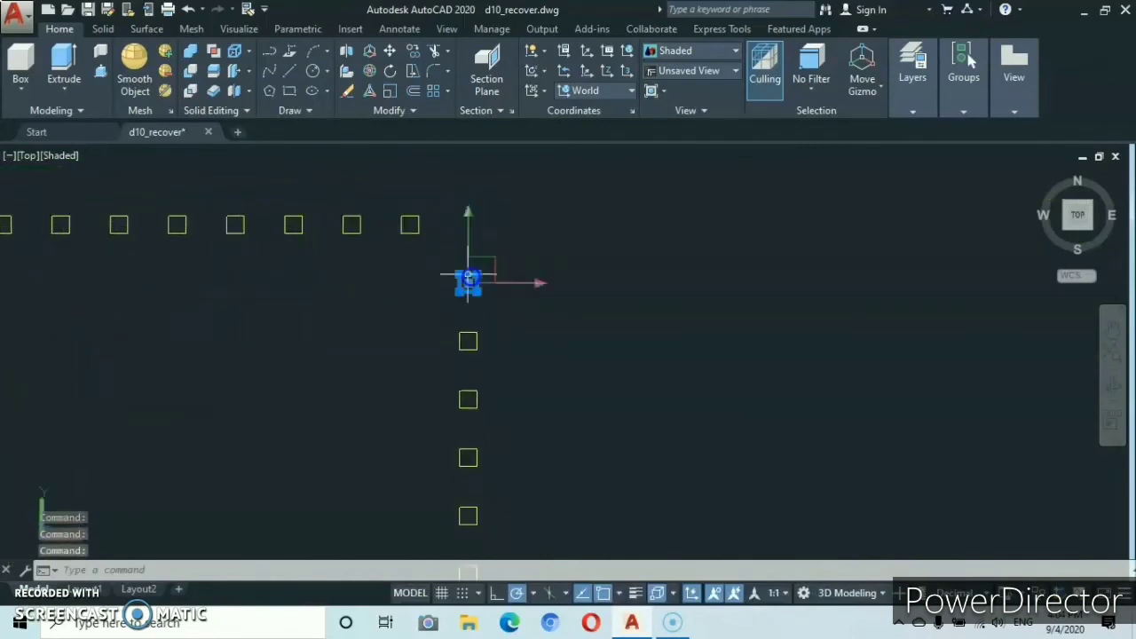
right_click(650, 391)
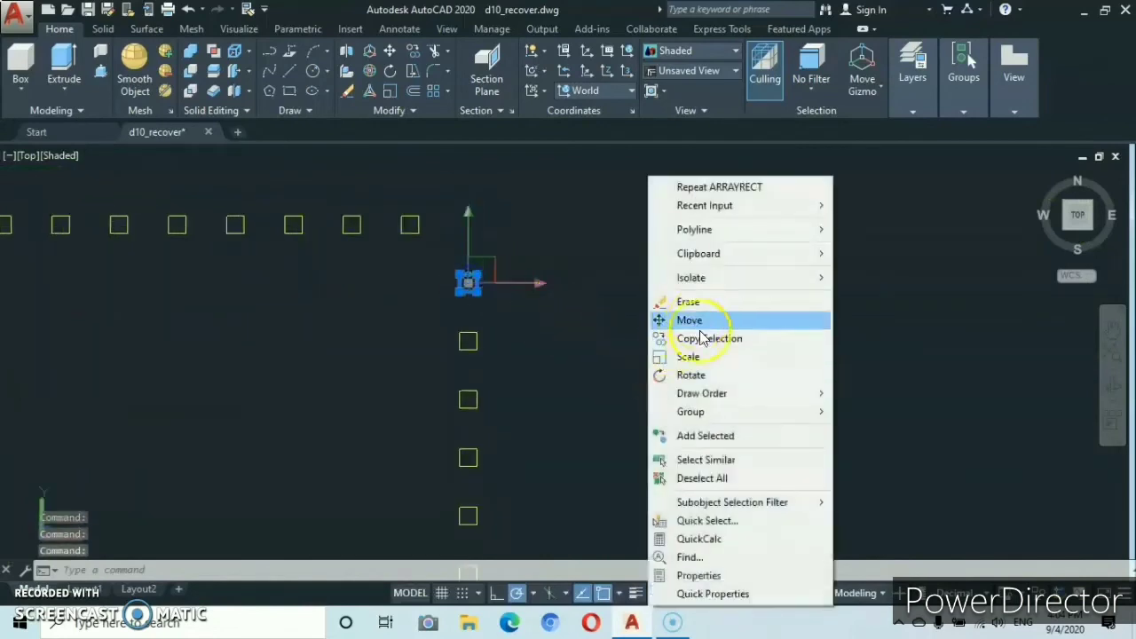
left_click(691, 342)
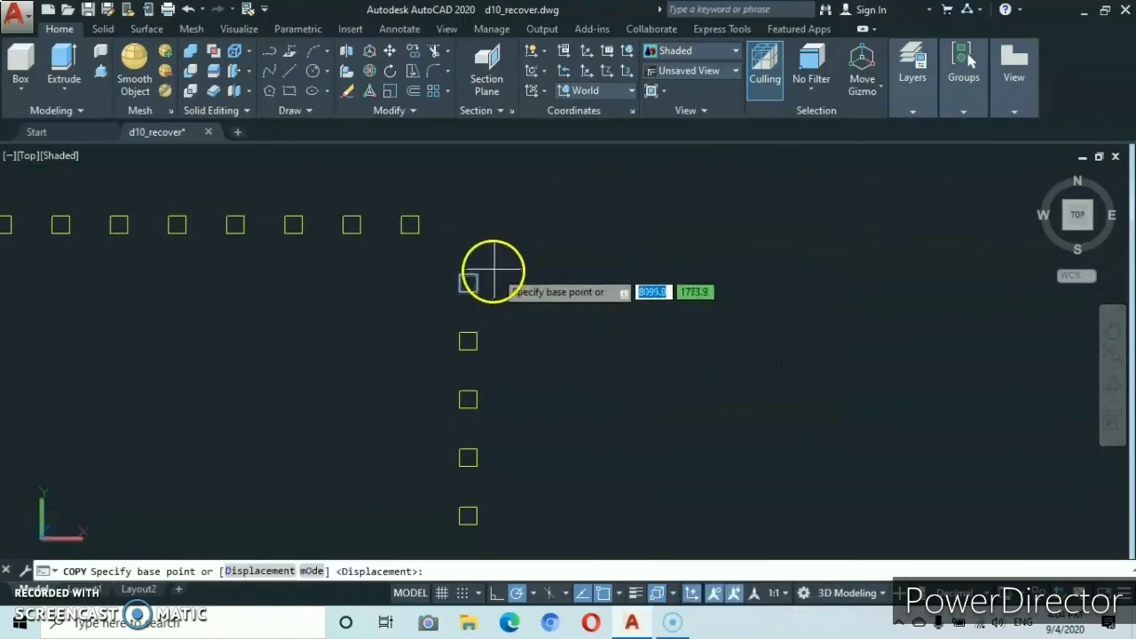
left_click(468, 278)
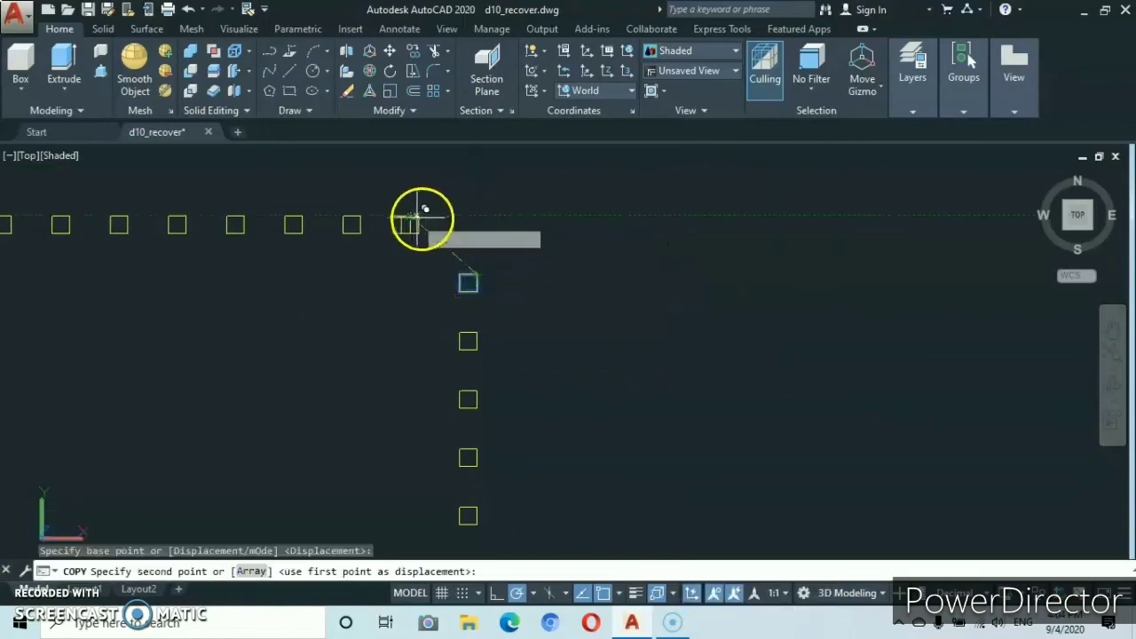
left_click(477, 217)
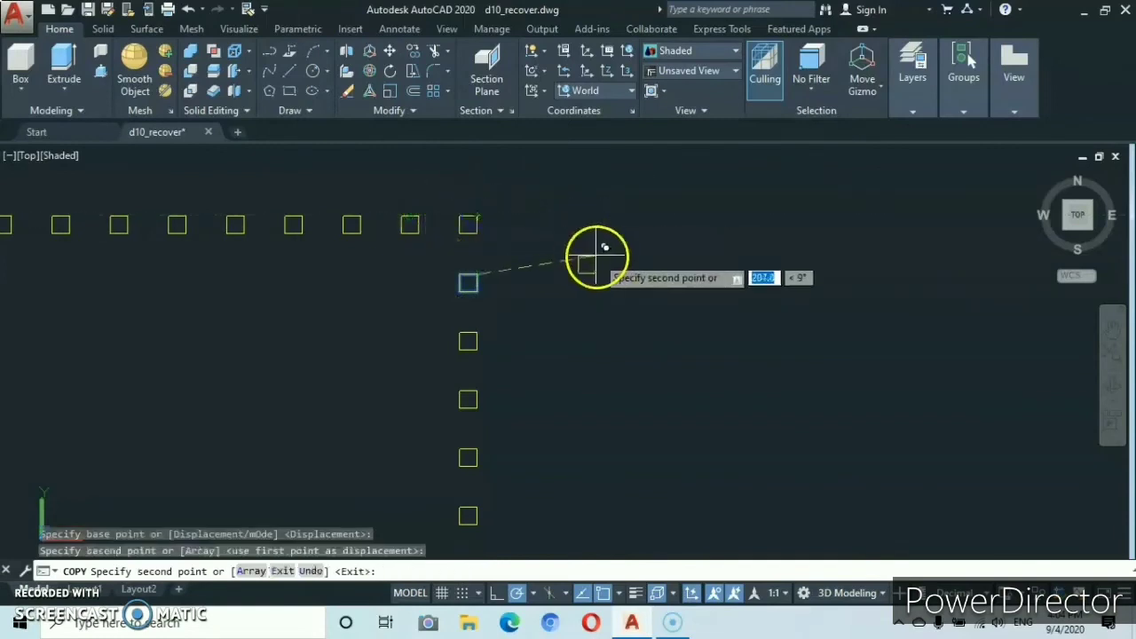
key("Escape")
Switch to the front view of the house and align the UCS with that view.
scroll(414, 278, "down", 6)
middle_click_drag(337, 334, 713, 226)
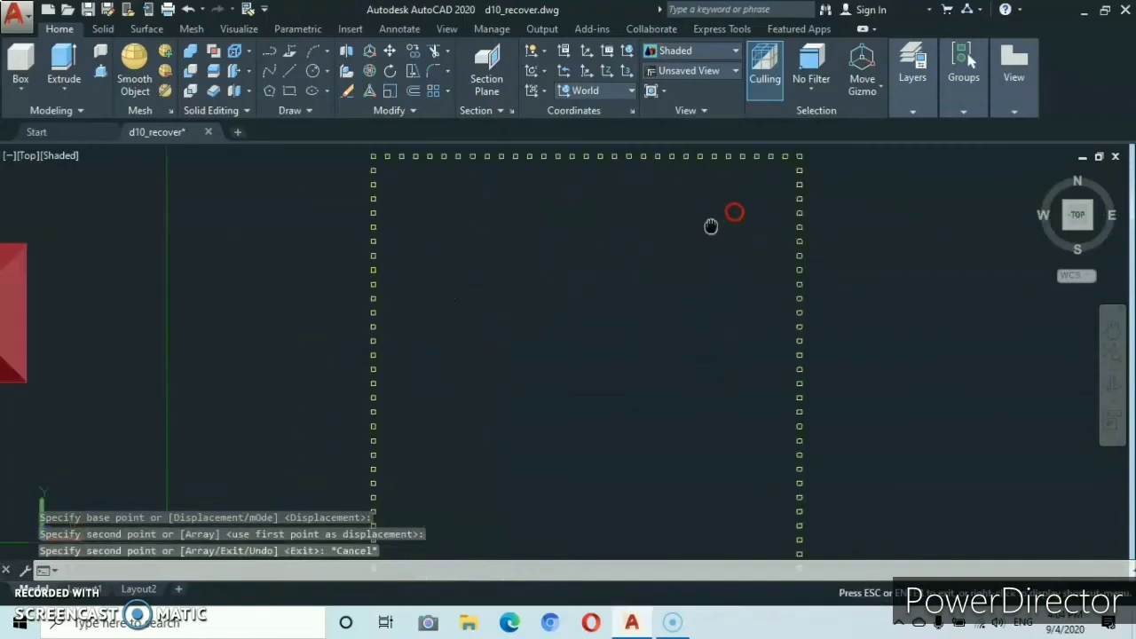
scroll(687, 284, "down", 6)
middle_click_drag(688, 302, 692, 283)
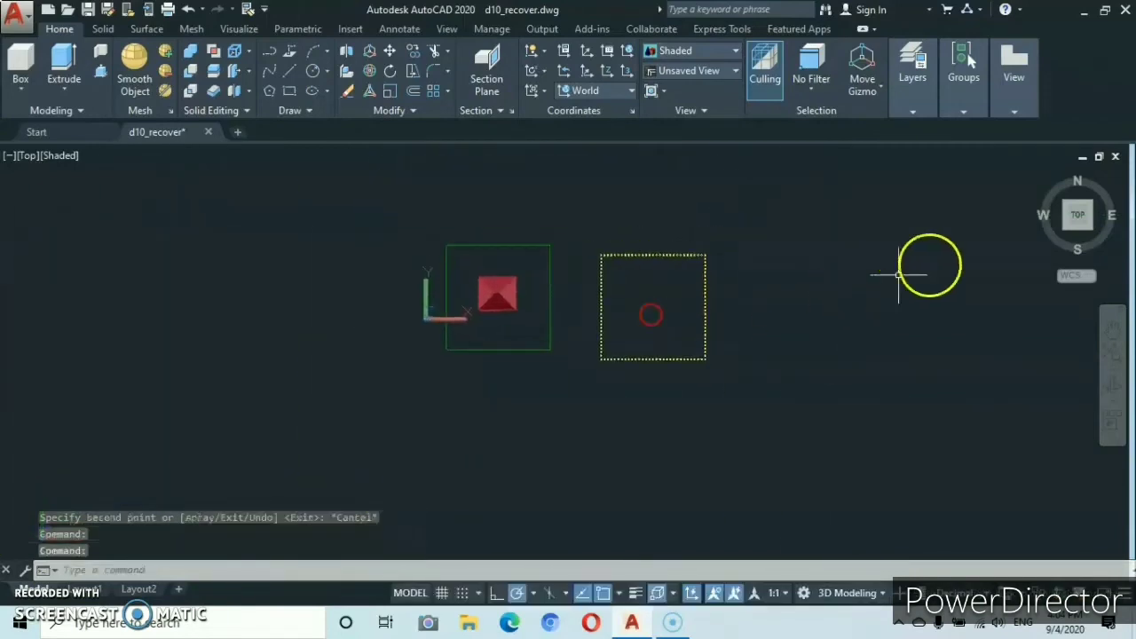
left_click(1076, 235)
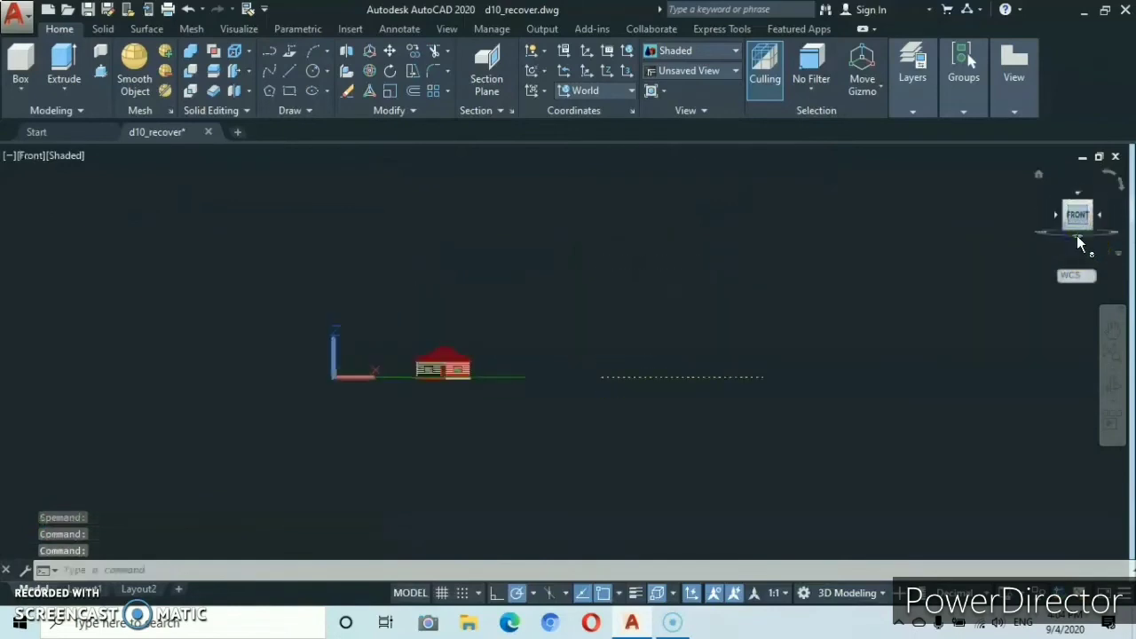
scroll(426, 382, "up", 5)
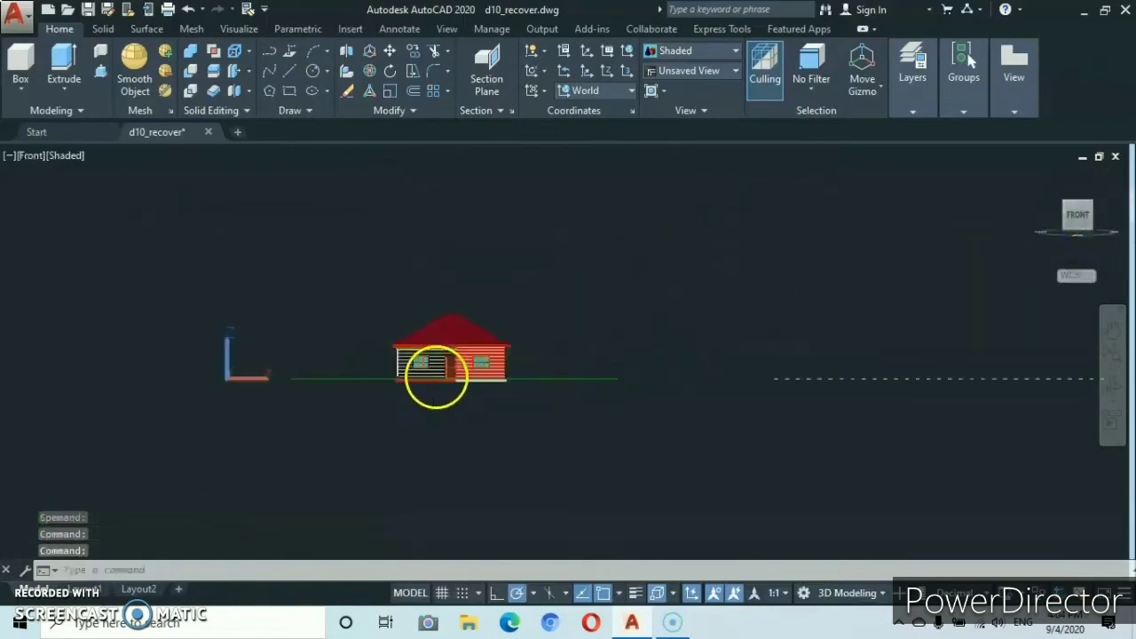
scroll(464, 380, "up", 4)
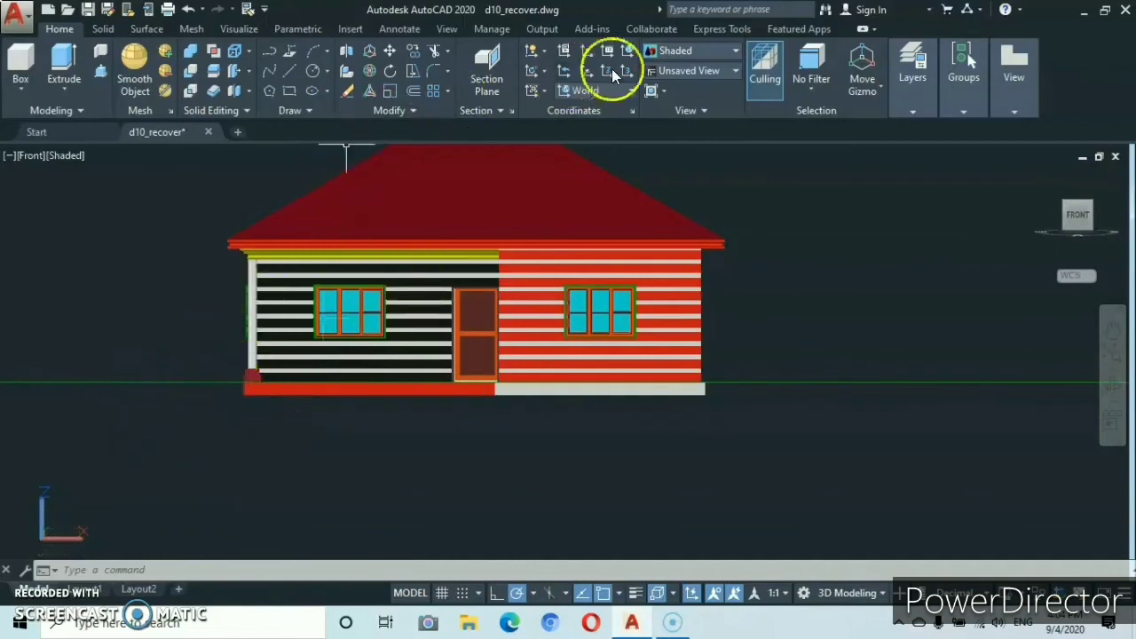
left_click(544, 89)
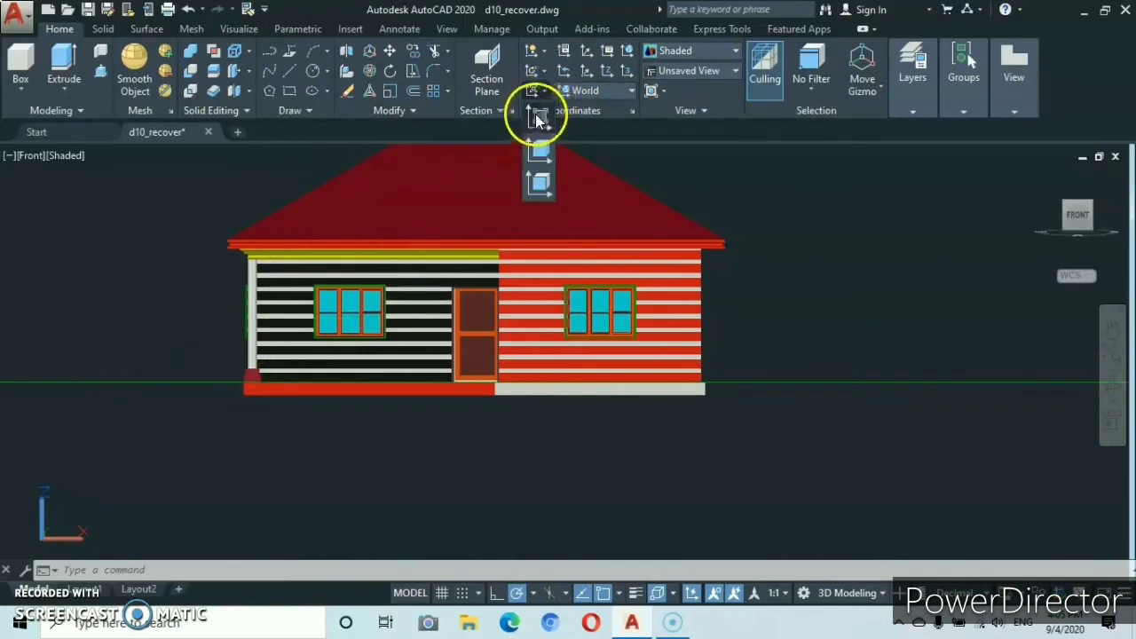
left_click(538, 120)
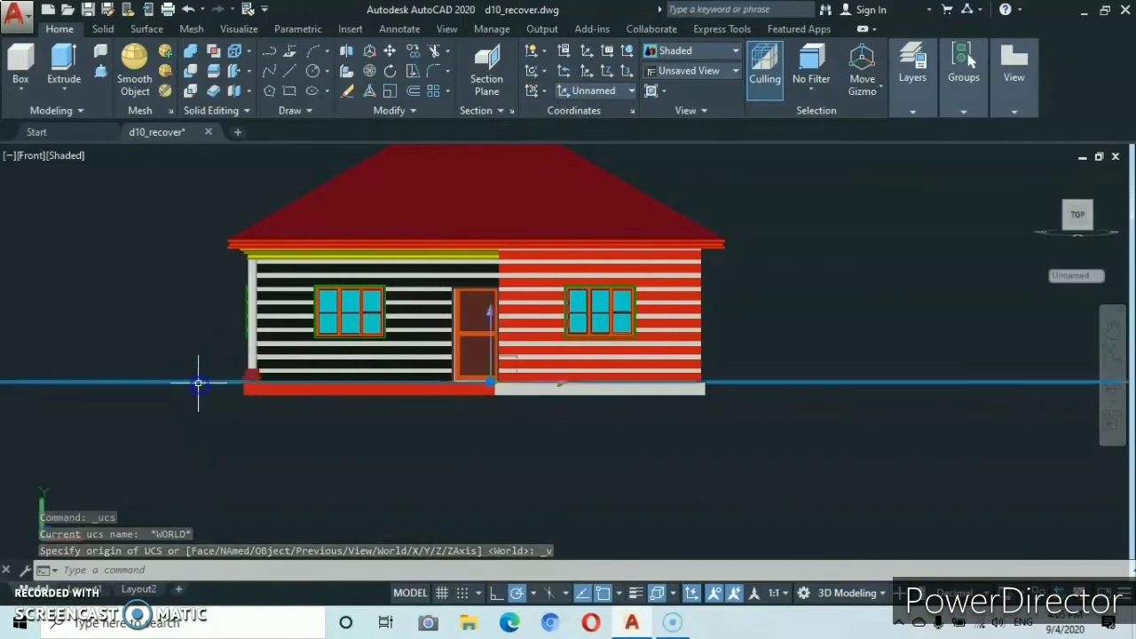
Move the green square outline down from the top edge of the house's base to its bottom edge.
right_click(167, 442)
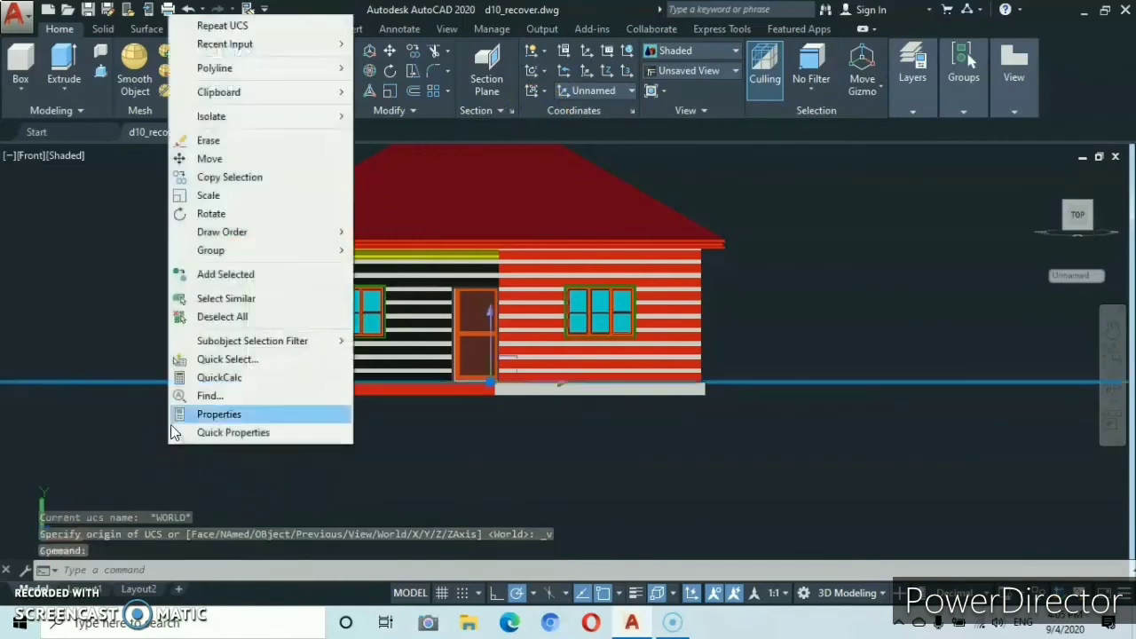
left_click(208, 160)
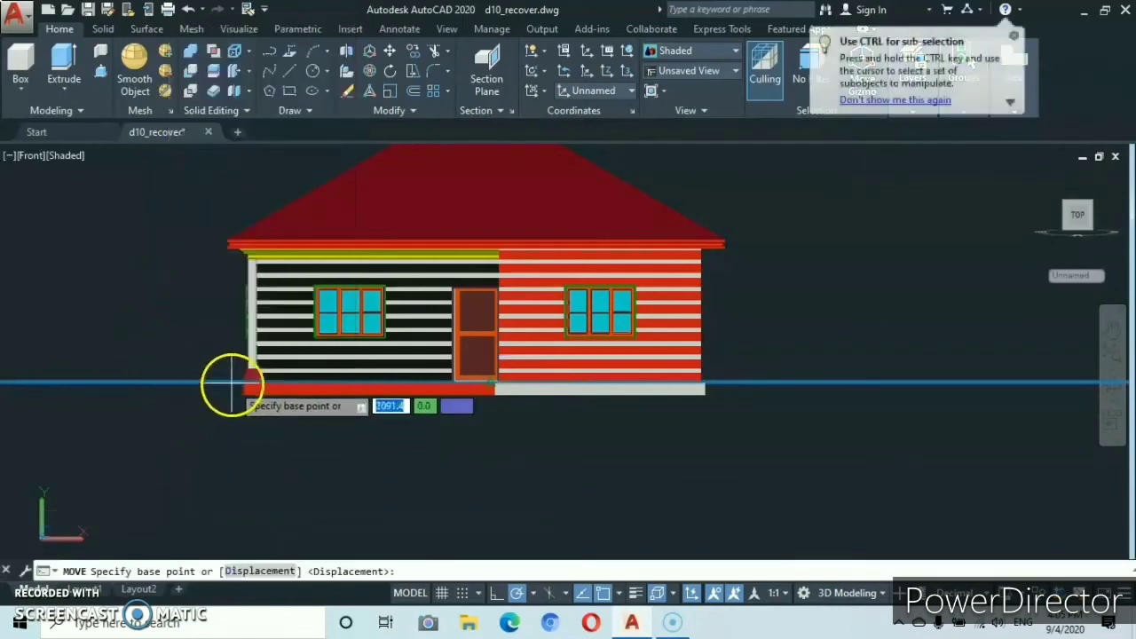
left_click(242, 382)
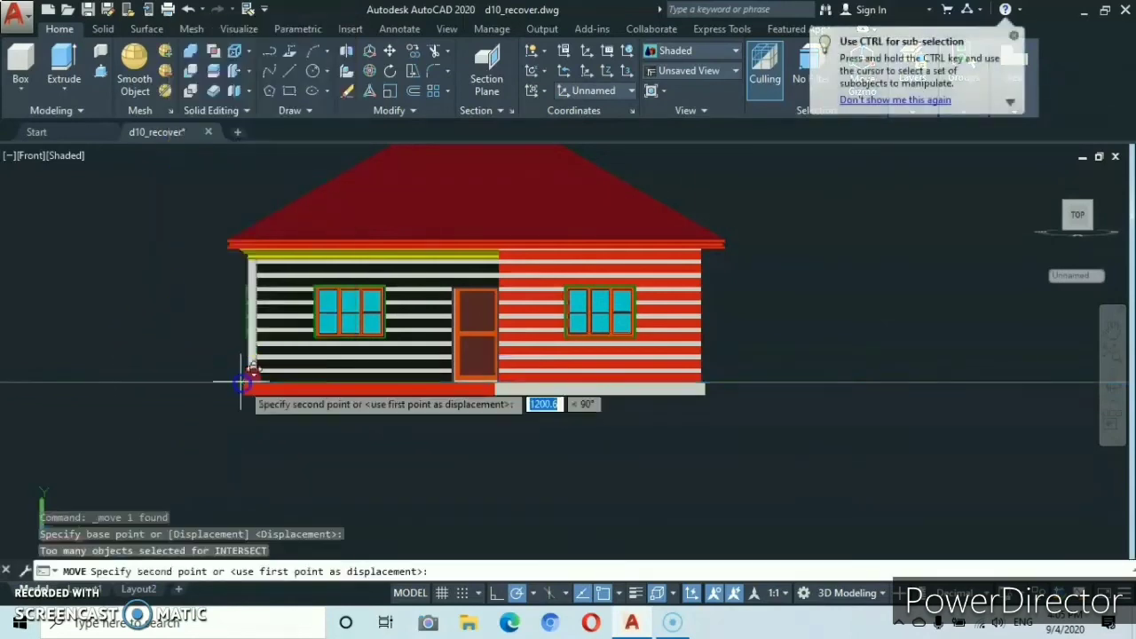
left_click(242, 396)
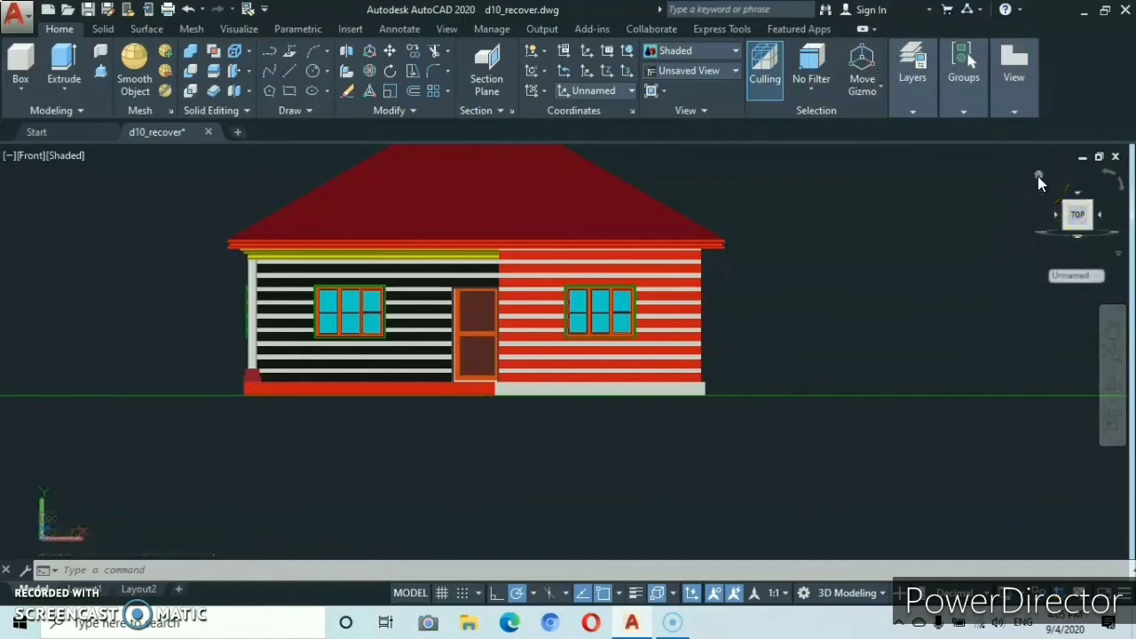
Reset the UCS to World and show the model from the top in parallel projection.
left_click(1039, 176)
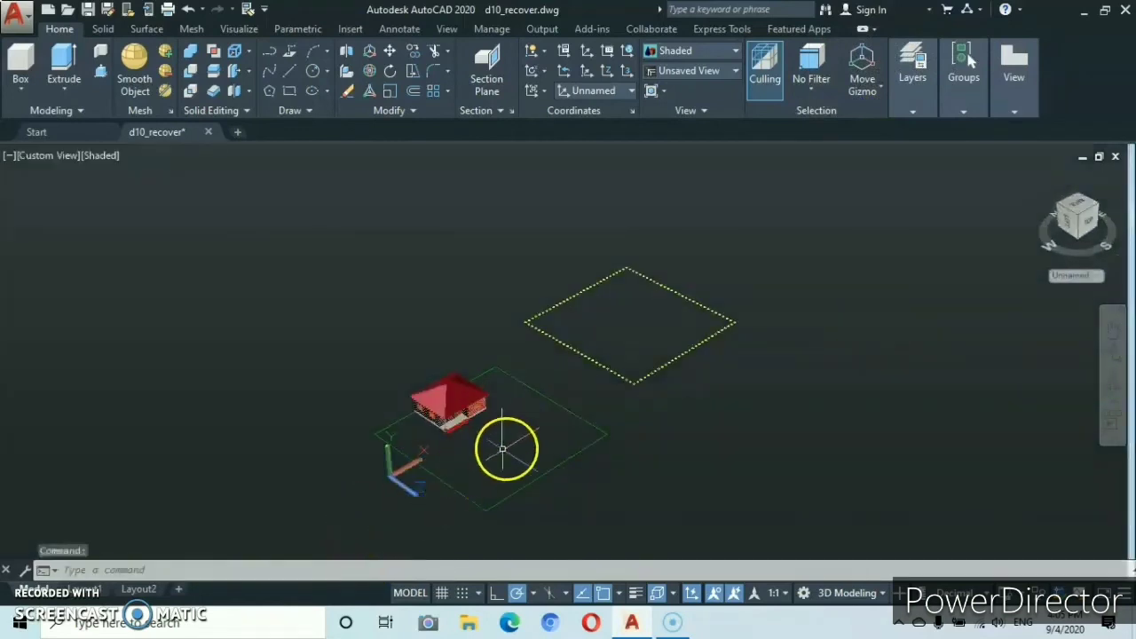
scroll(493, 435, "up", 3)
middle_click_drag(442, 490, 484, 394)
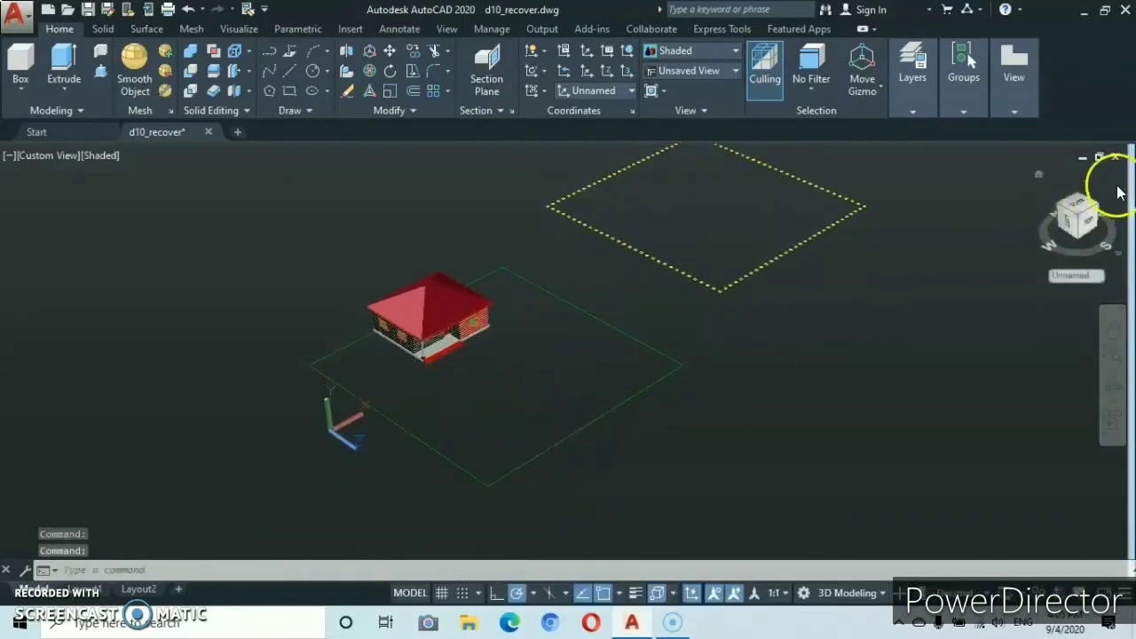
left_click(627, 51)
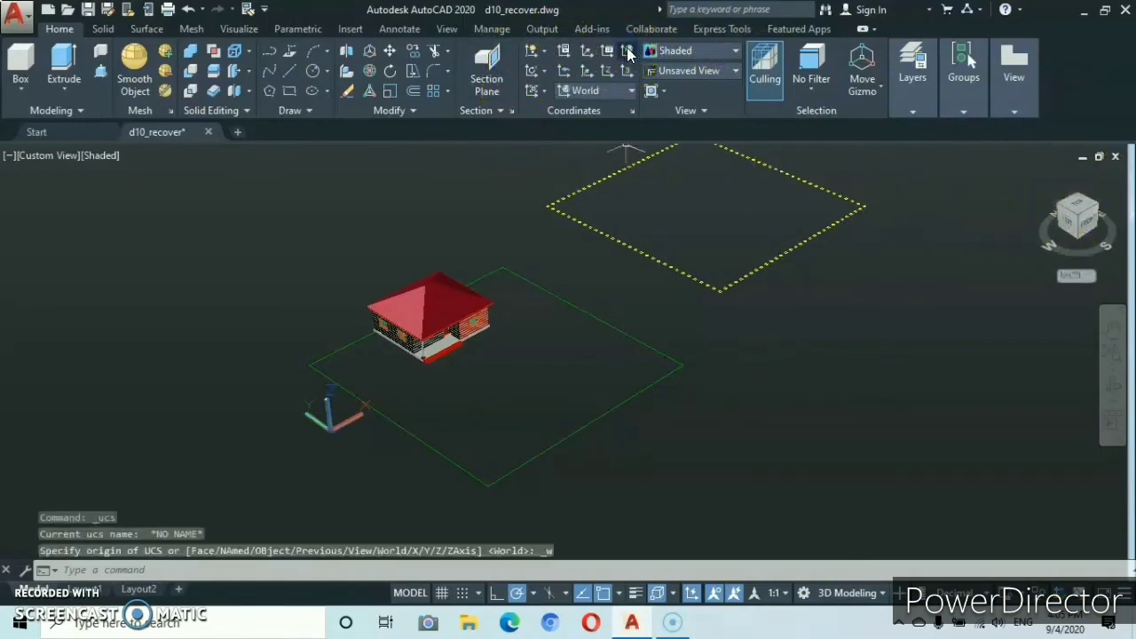
left_click(1077, 210)
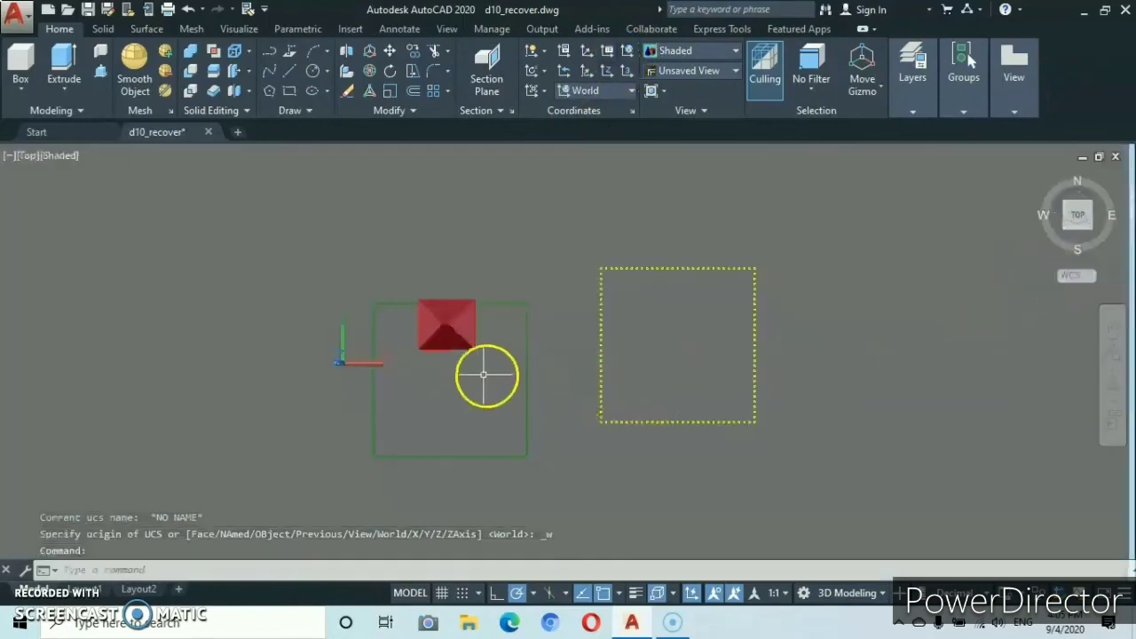
right_click(1090, 276)
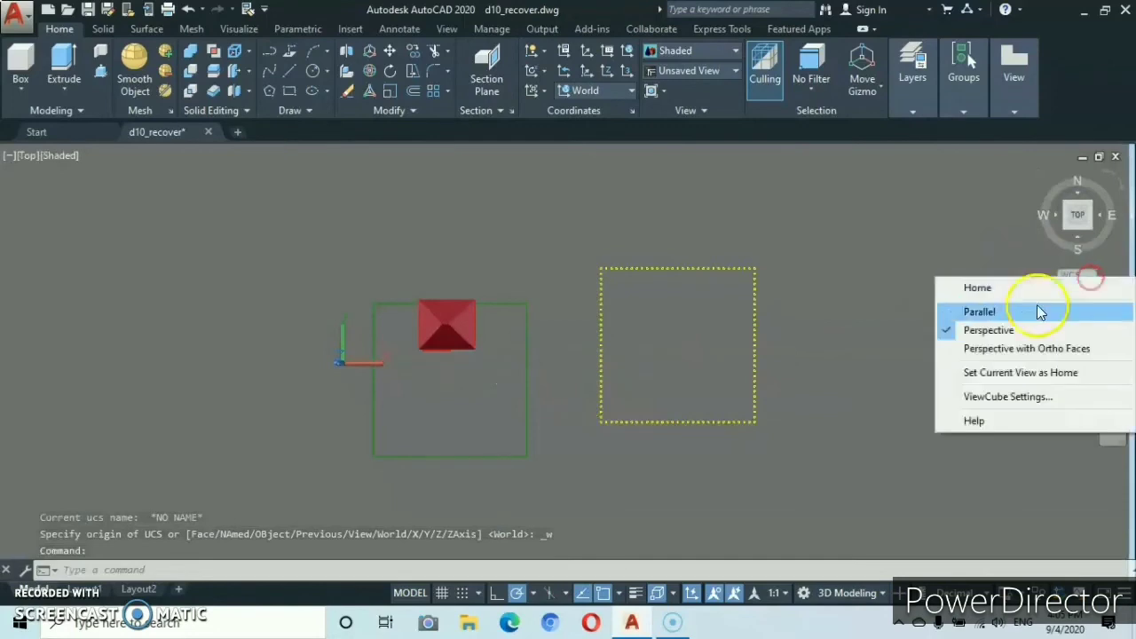
left_click(1037, 306)
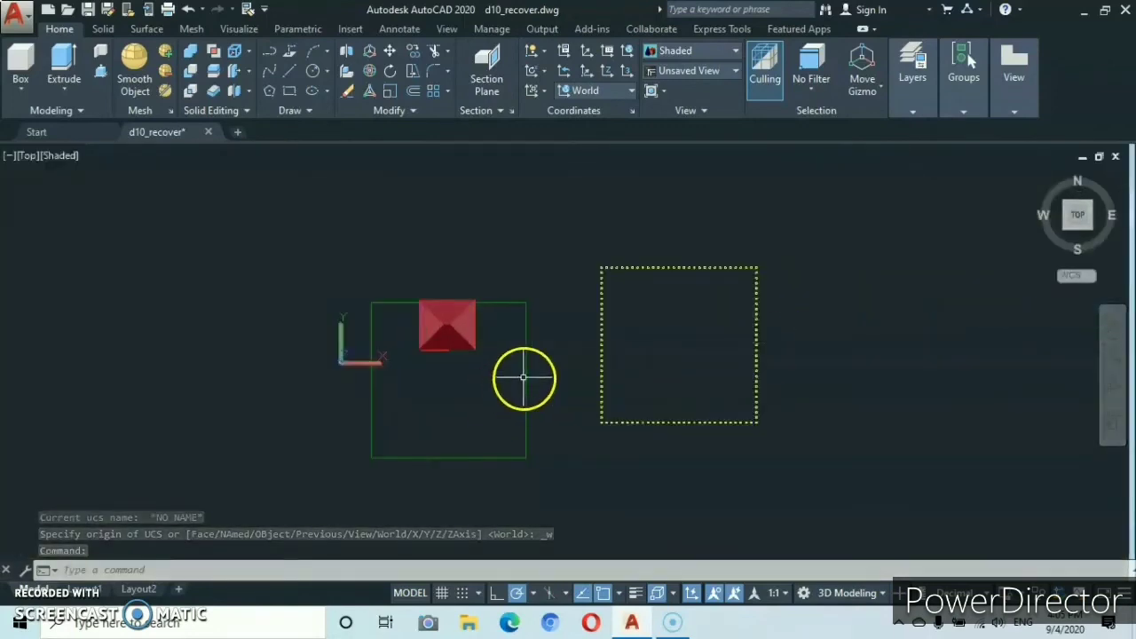
Move the green outline about 1009 units along the positive Y axis so that it surrounds the house.
left_click(527, 376)
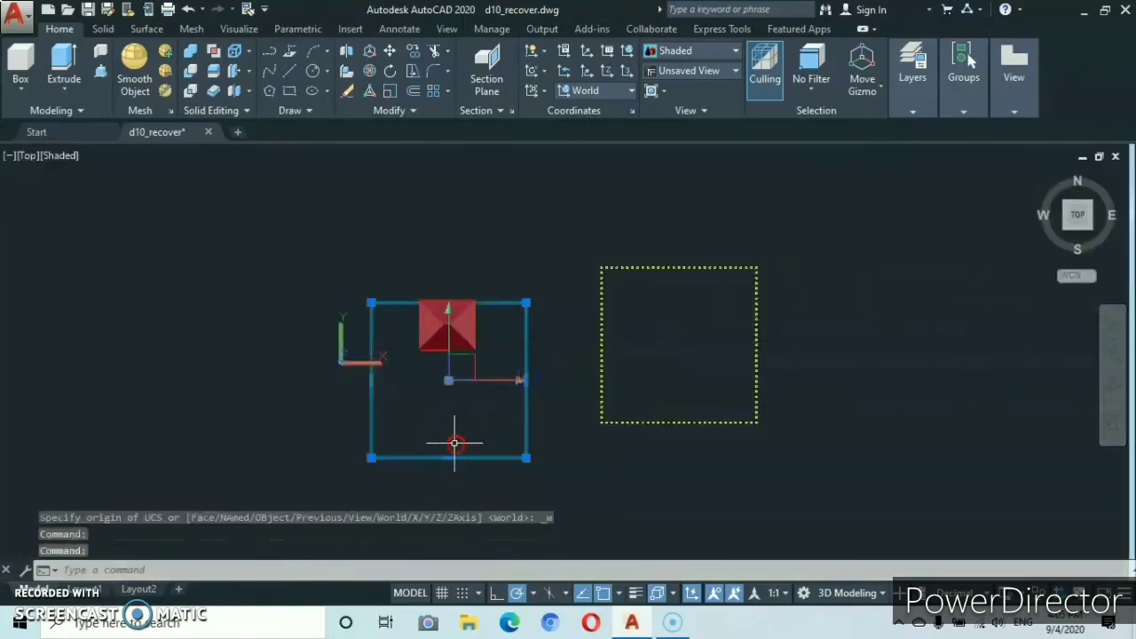
right_click(455, 442)
left_click(514, 155)
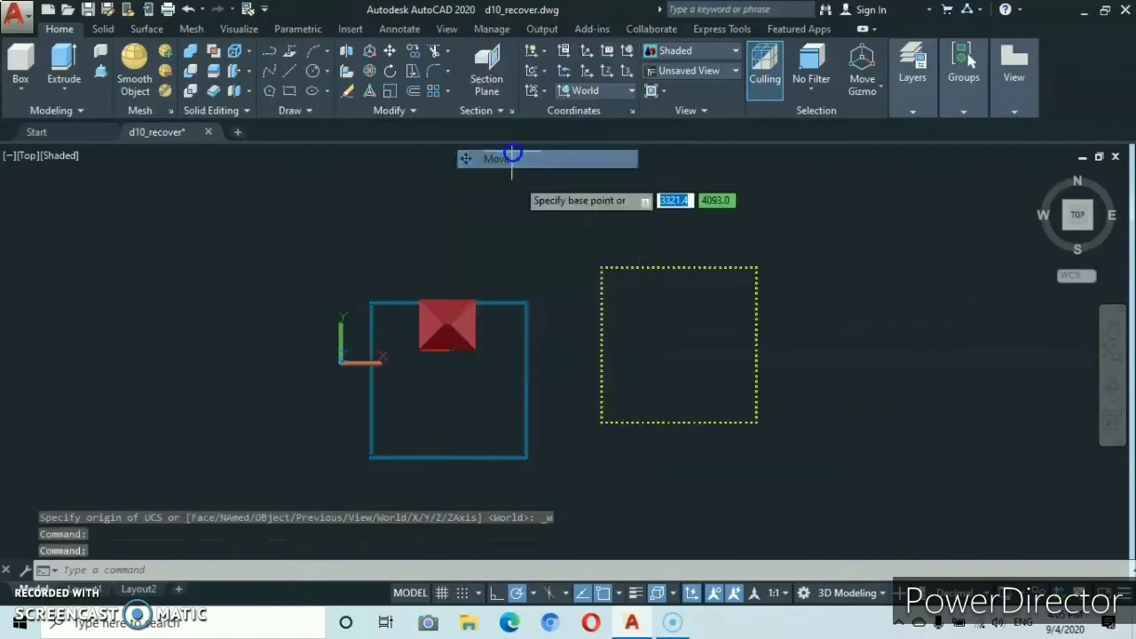
left_click(523, 304)
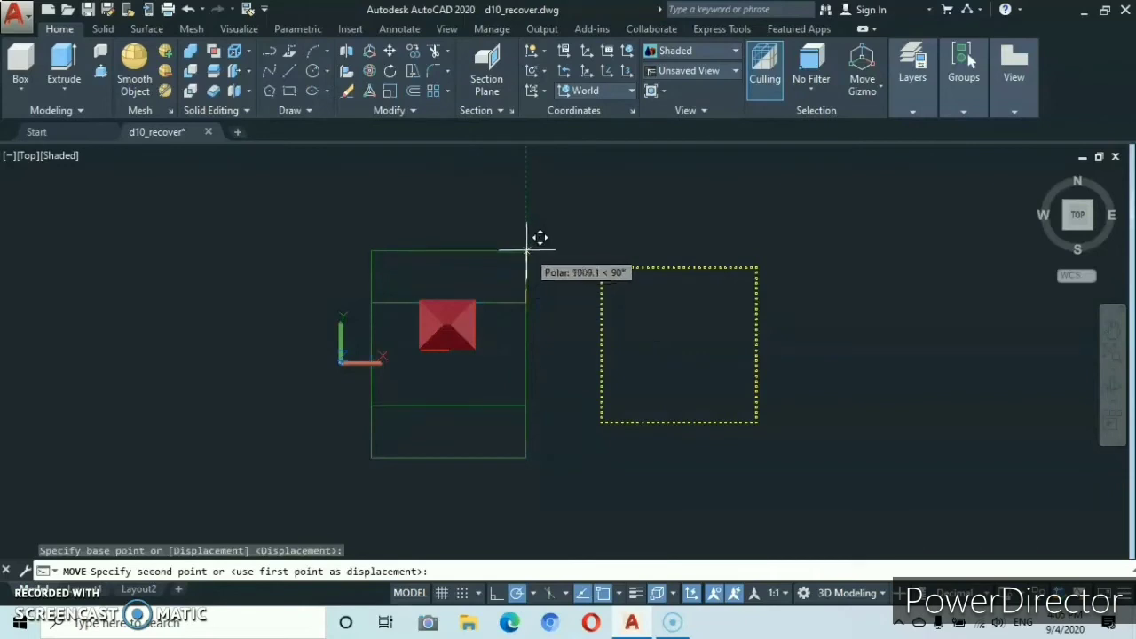
left_click(526, 252)
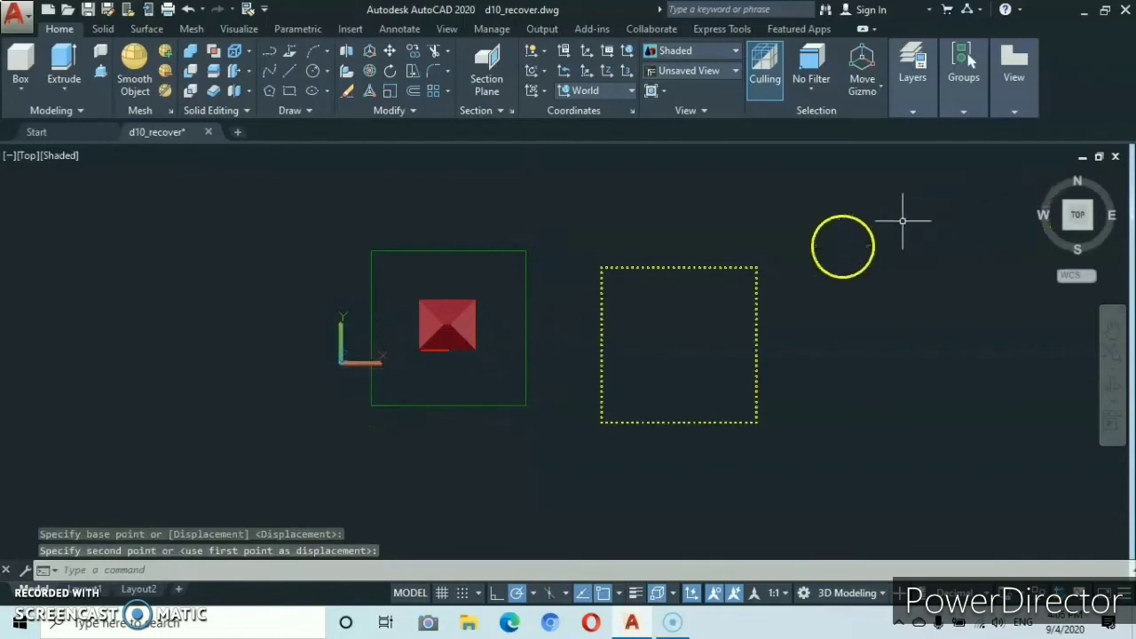
Show the model in the isometric home view and make the ROOF layer current.
left_click(1041, 180)
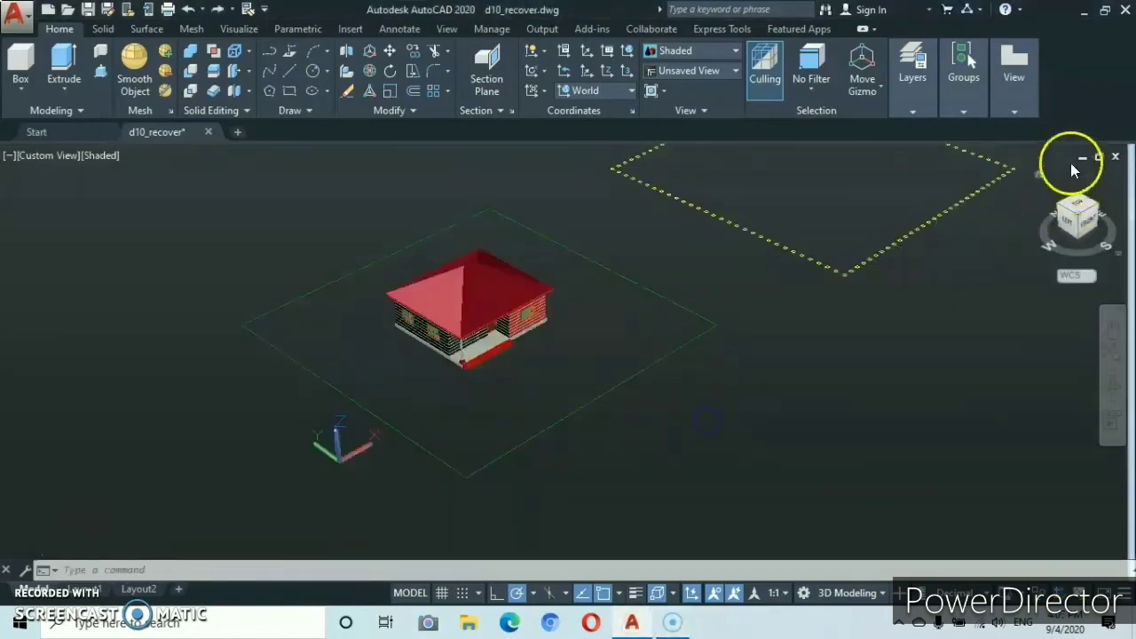
left_click(911, 113)
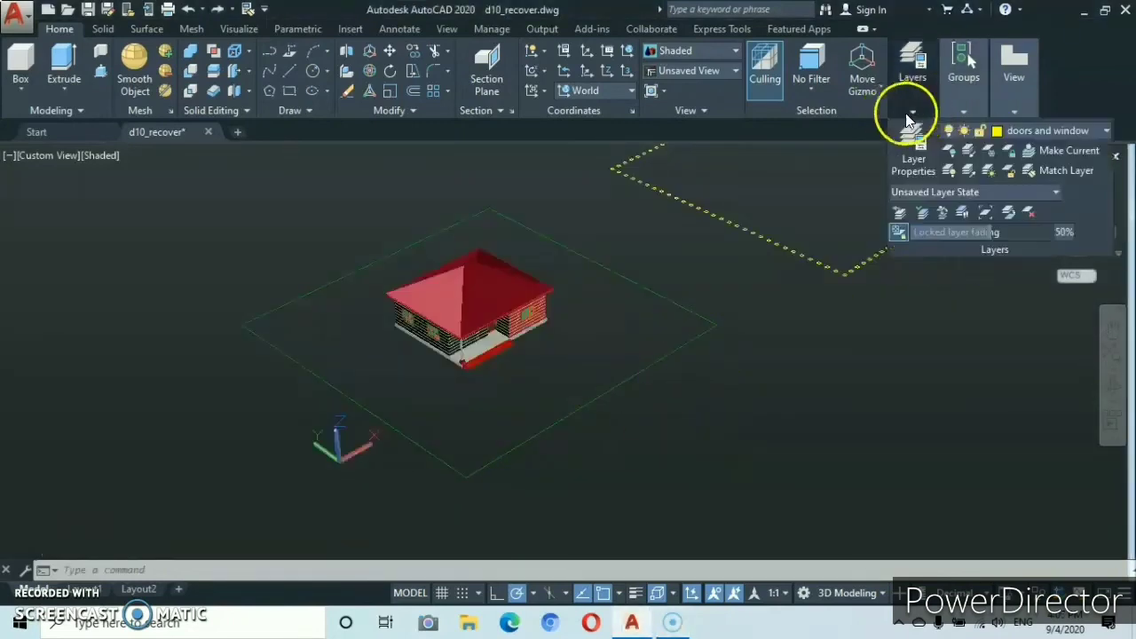
left_click(1104, 132)
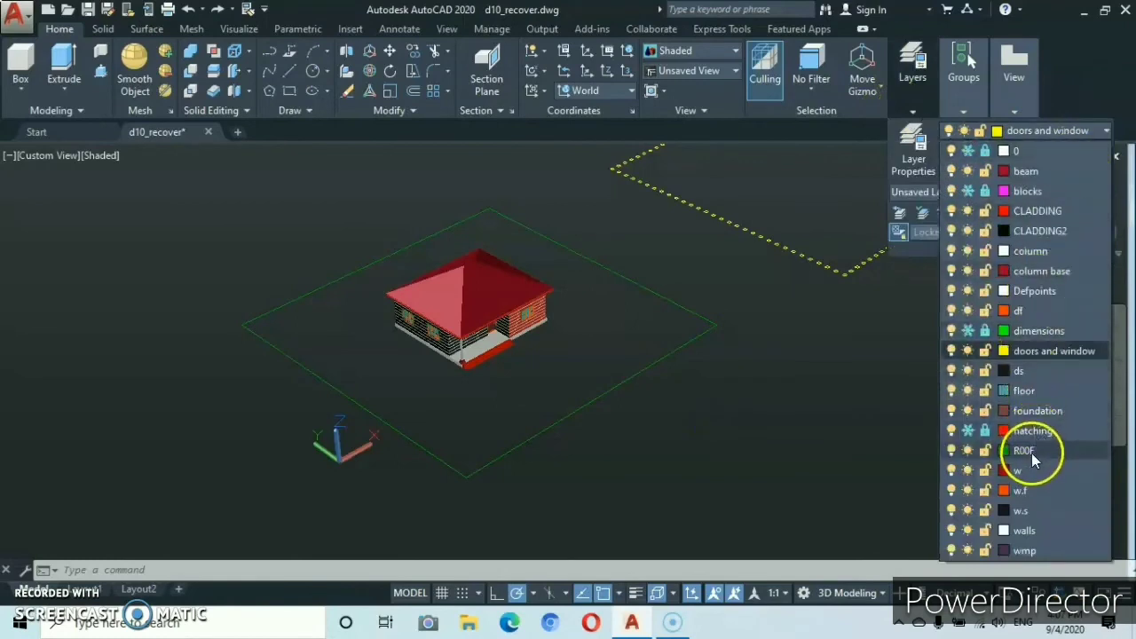
left_click(1025, 451)
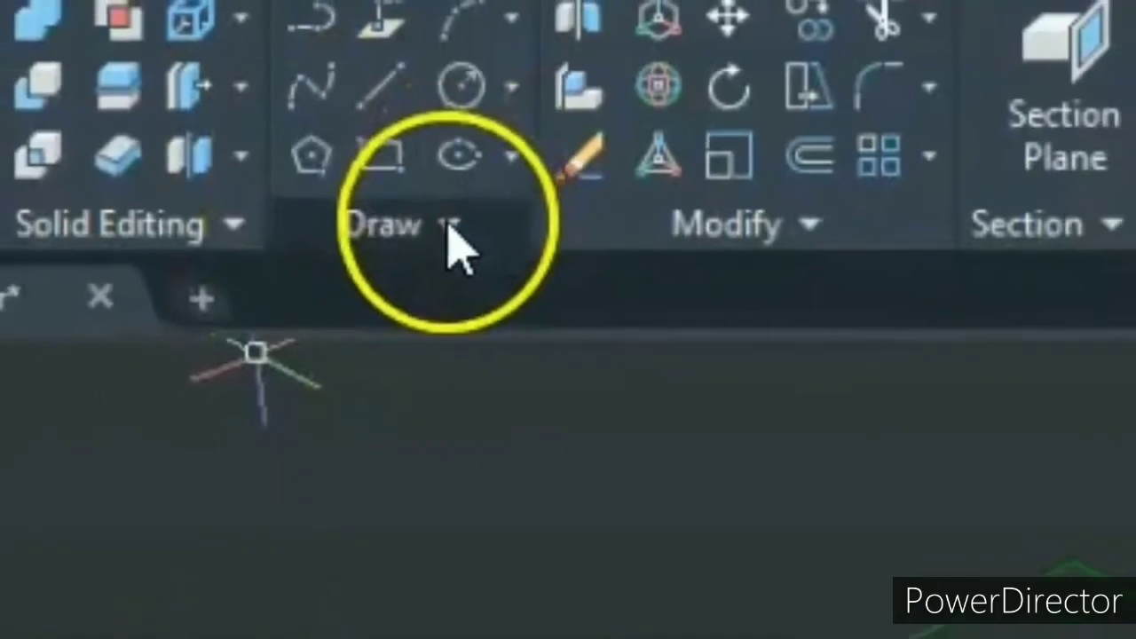
Convert the green square outline around the house into a region.
left_click(311, 112)
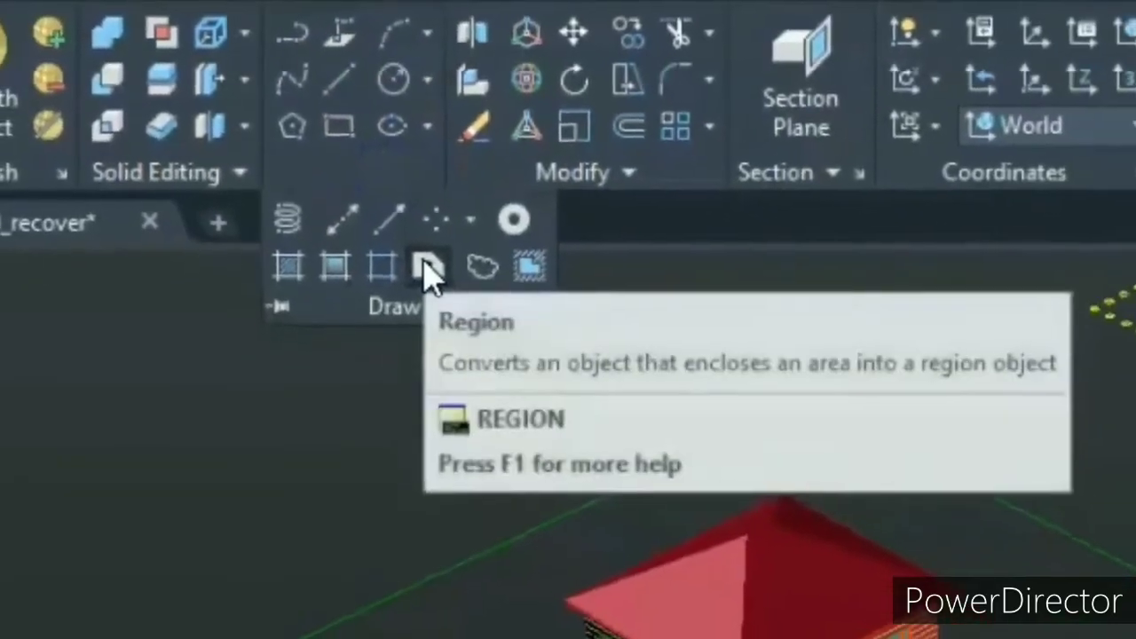
left_click(471, 322)
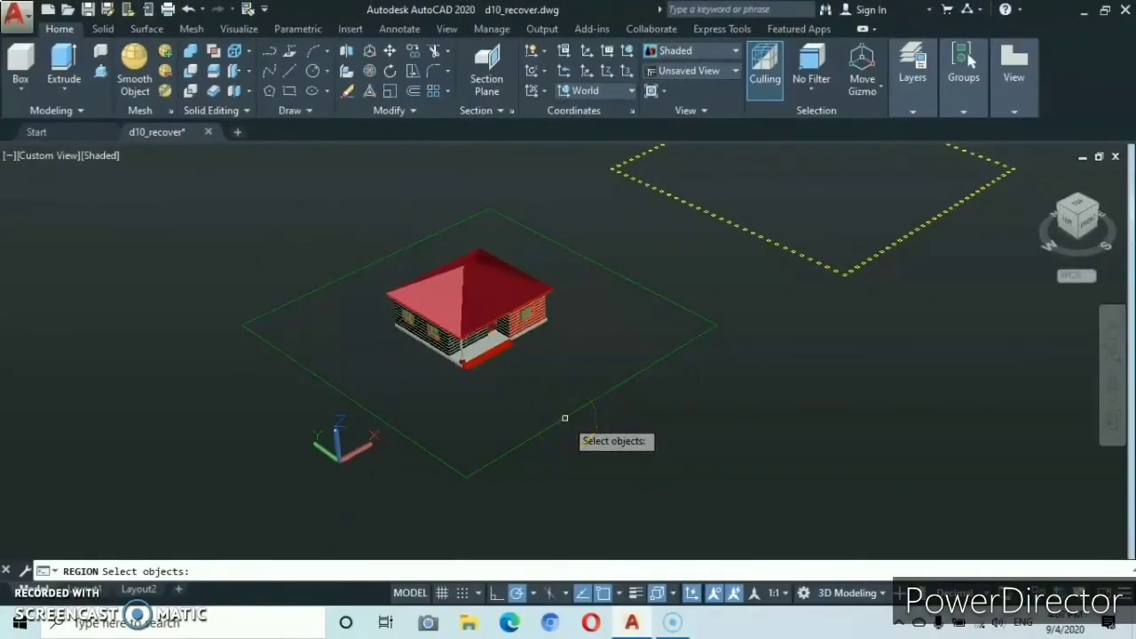
left_click(565, 418)
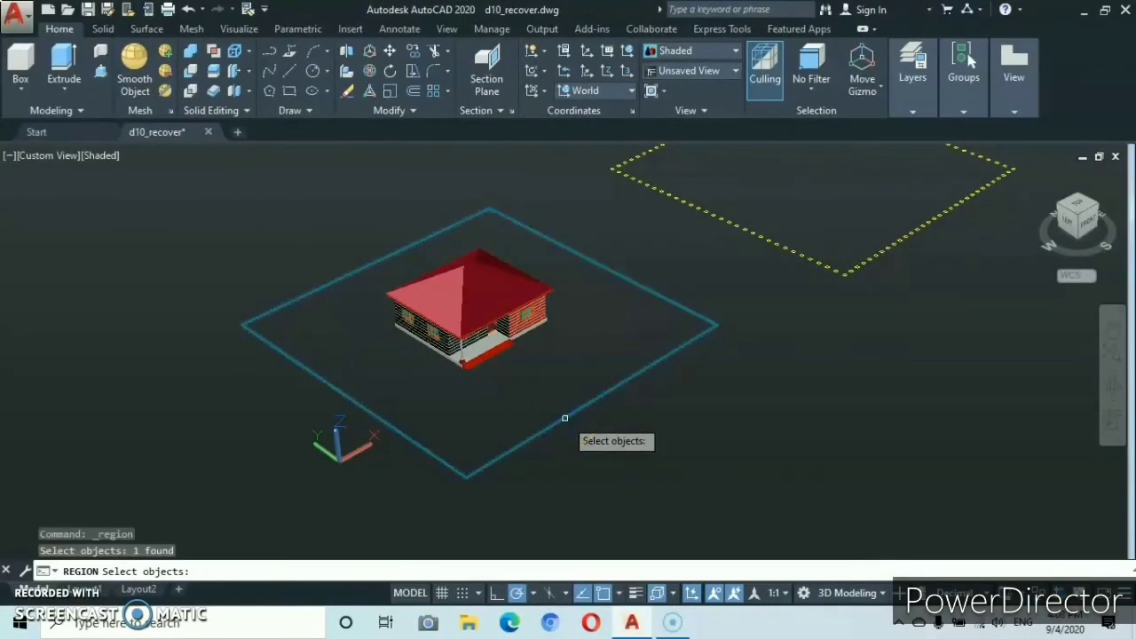
key("Return")
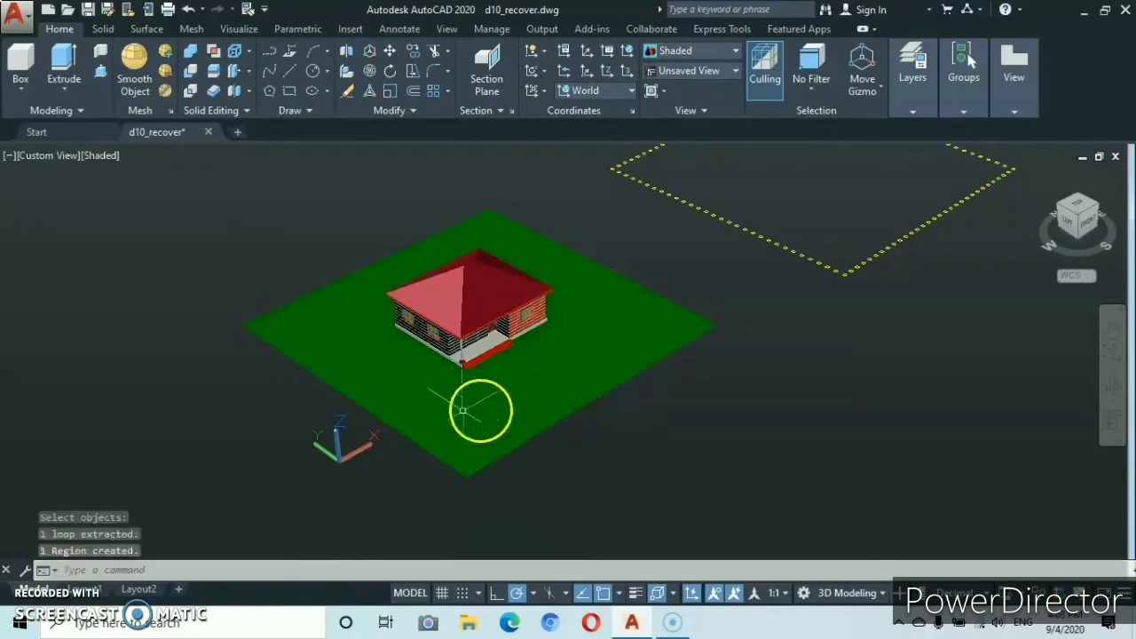
Make the doors and window layer current for the work on the yellow perimeter.
scroll(502, 397, "up", 2)
scroll(470, 392, "up", 1)
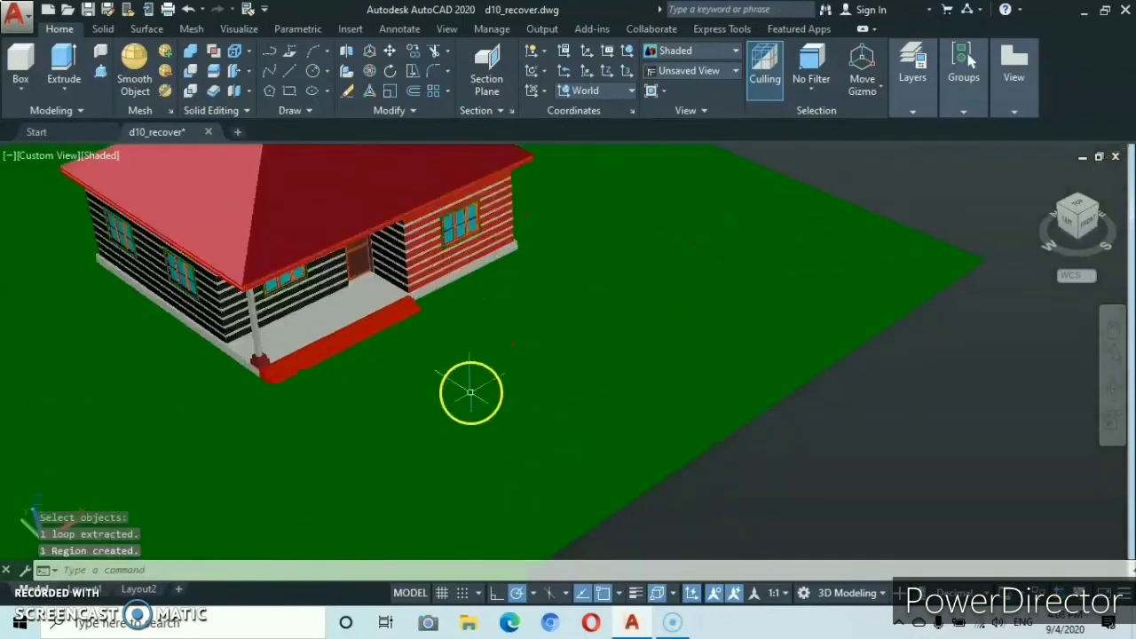
scroll(471, 394, "down", 2)
scroll(462, 388, "down", 3)
middle_click_drag(464, 385, 310, 419)
scroll(599, 309, "up", 1)
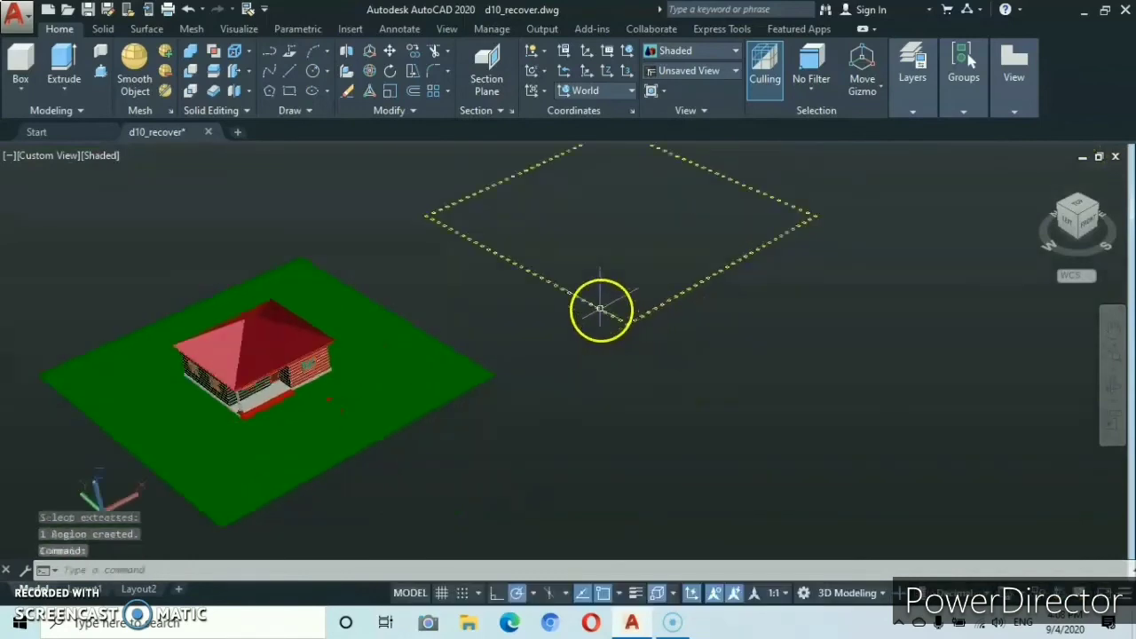
middle_click_drag(601, 312, 555, 428)
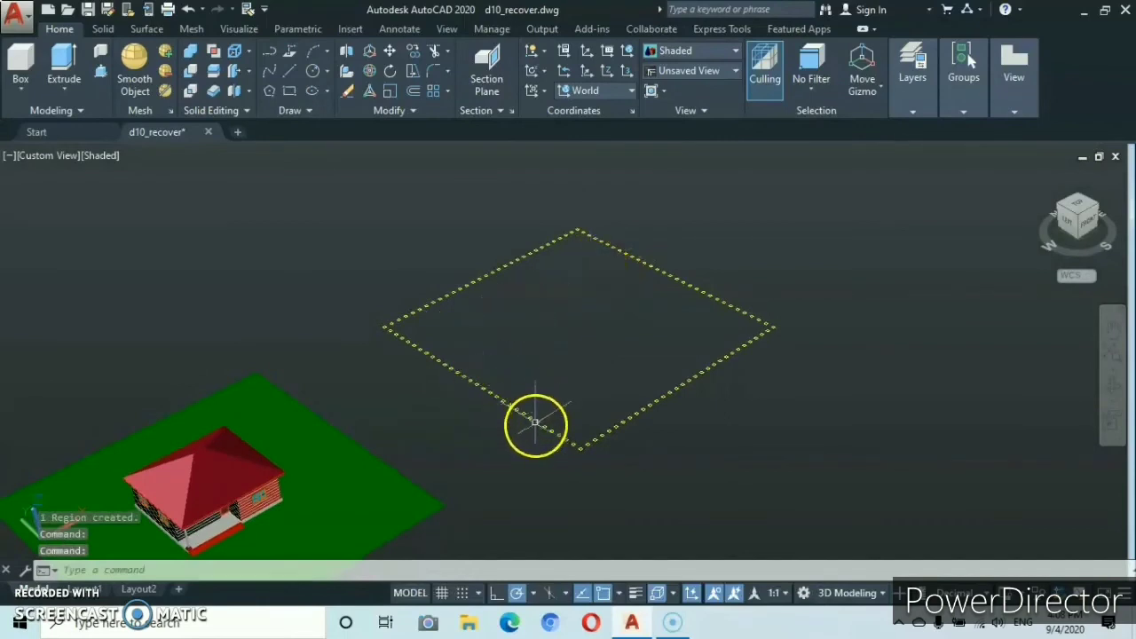
middle_click_drag(535, 421, 531, 475)
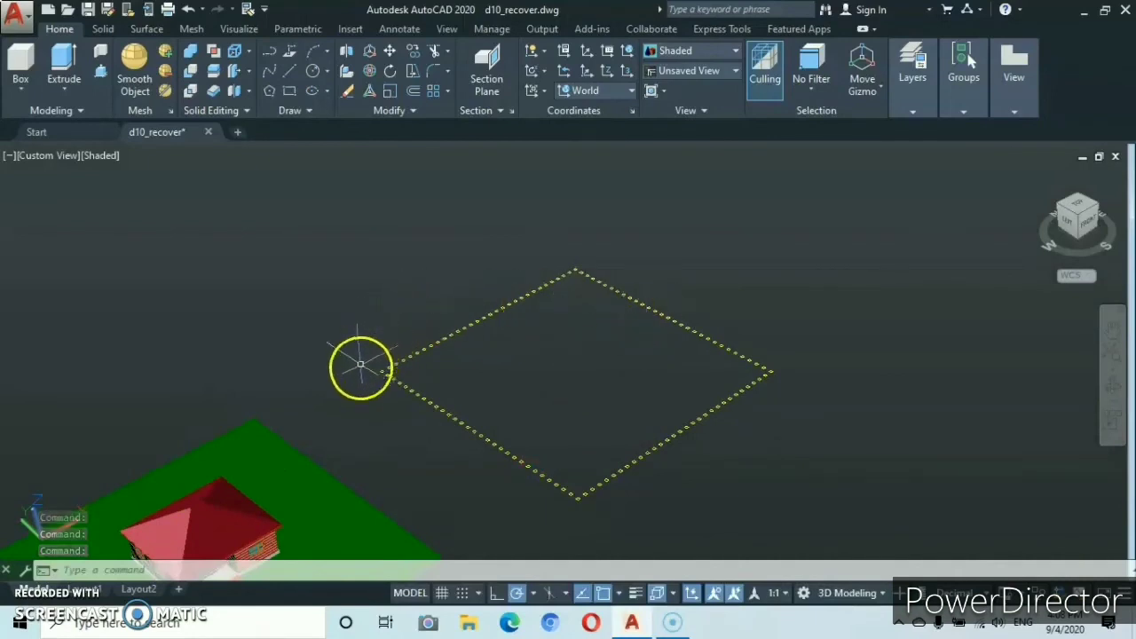
scroll(401, 361, "up", 1)
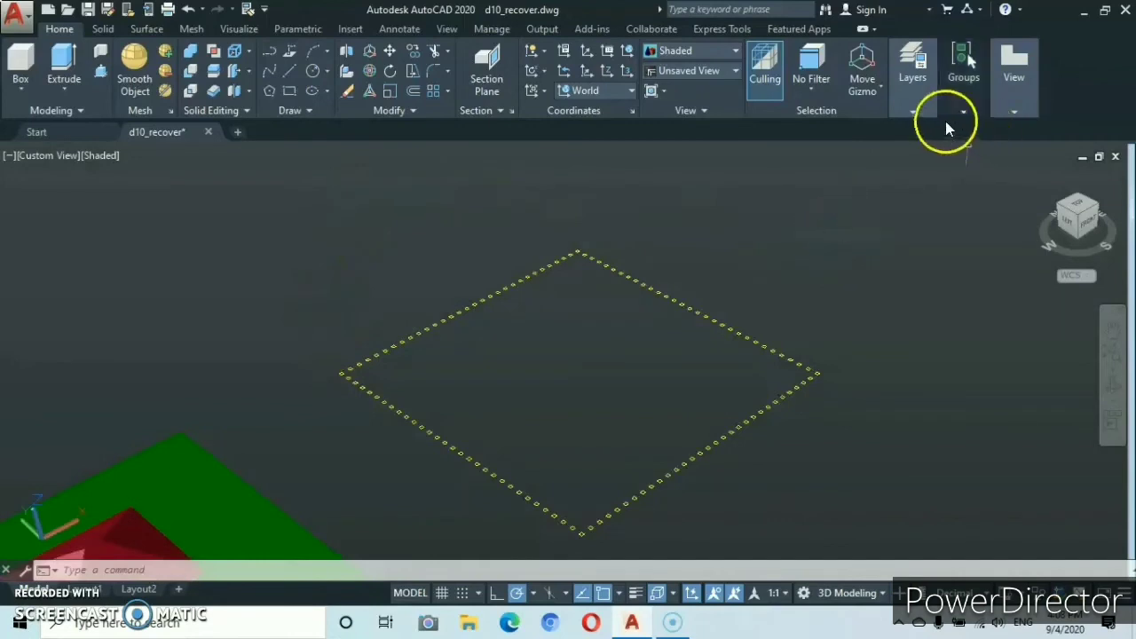
left_click(924, 107)
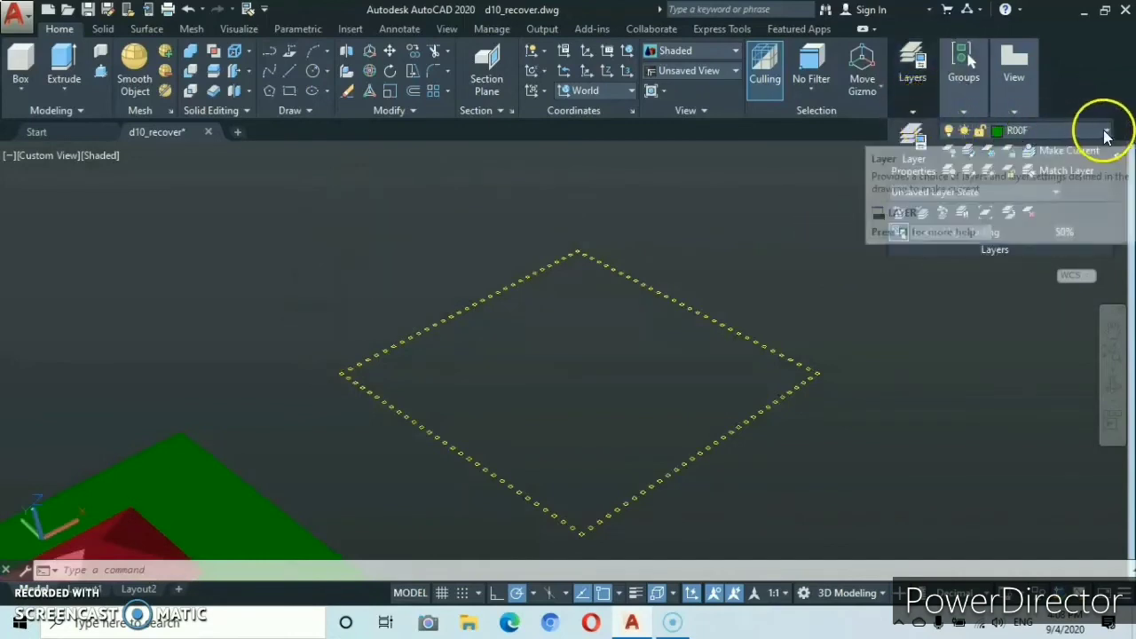
left_click(1107, 134)
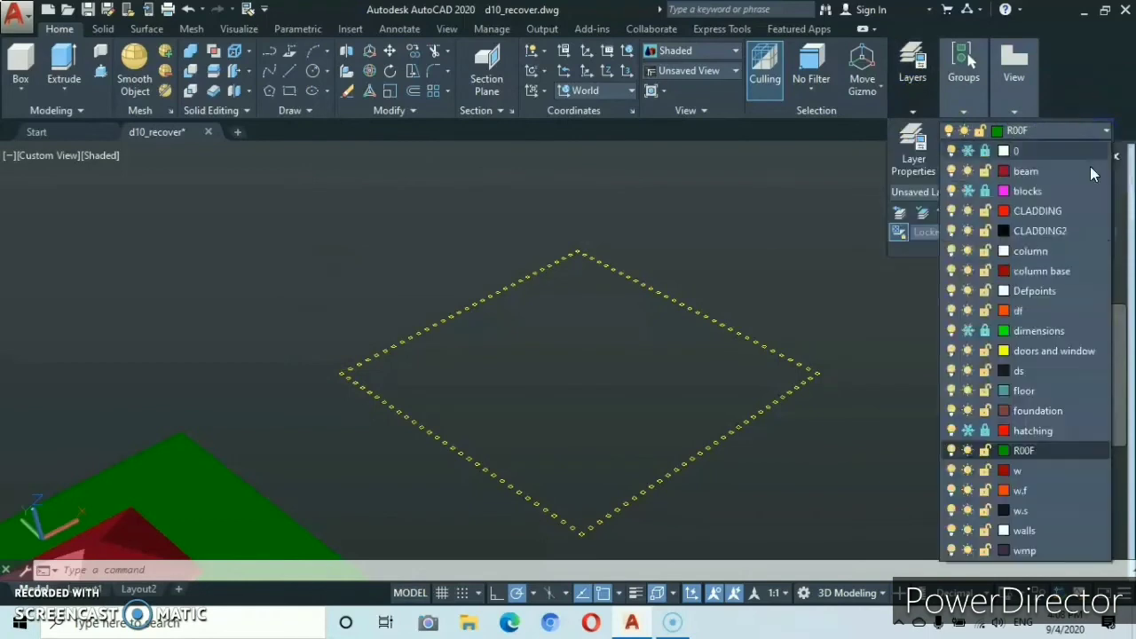
left_click(1033, 351)
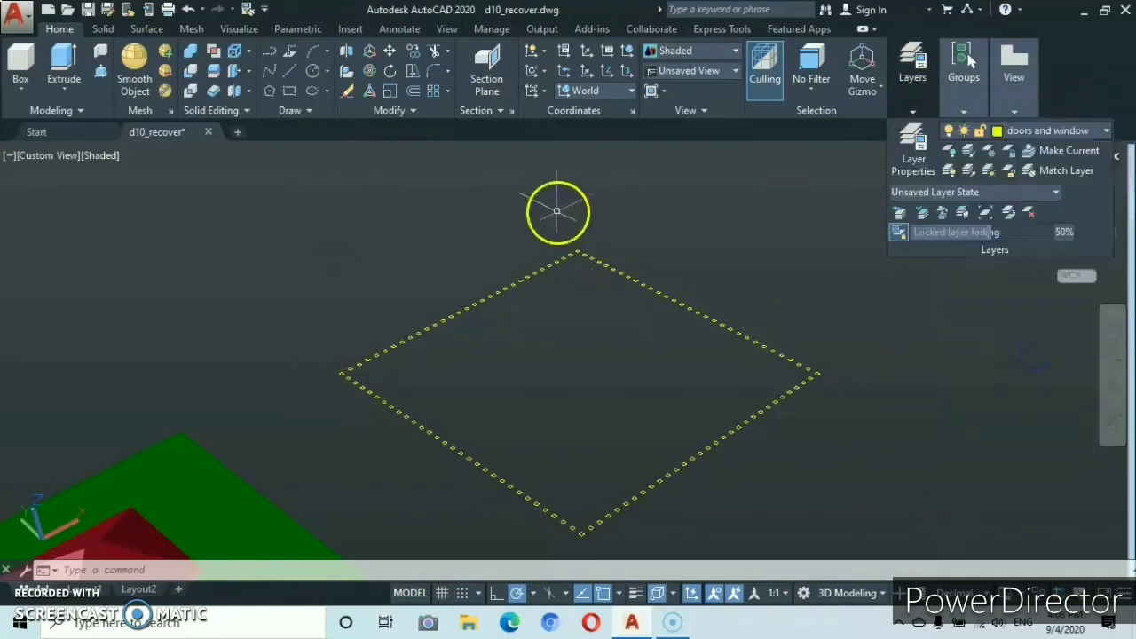
Extrude all the small yellow profiles of the square perimeter into solid posts 250 high.
left_click(60, 60)
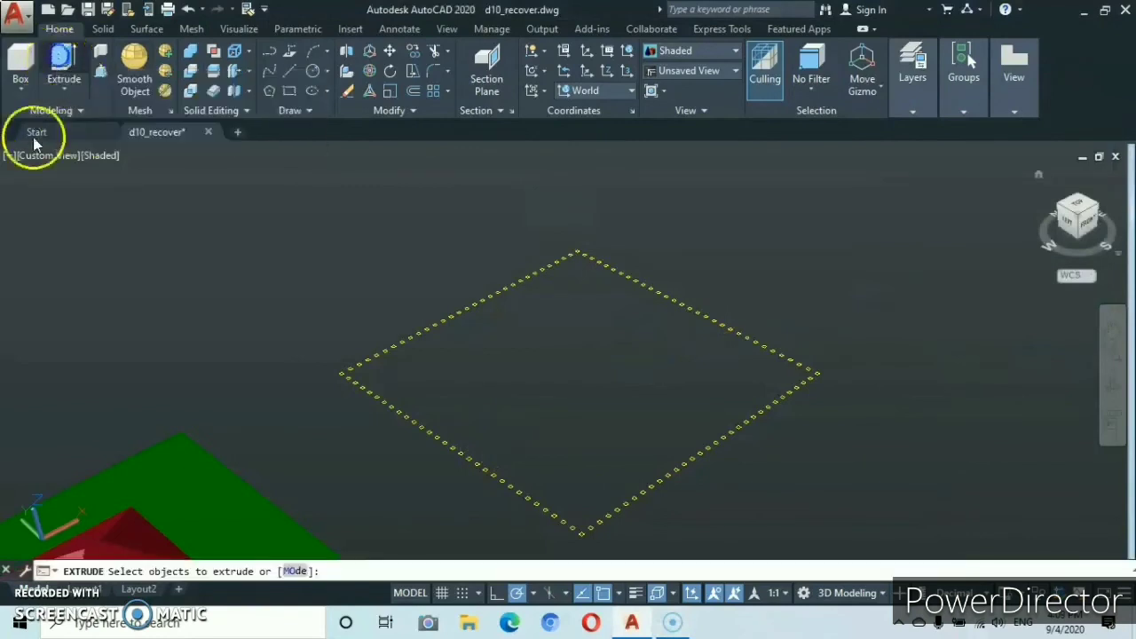
left_click(280, 232)
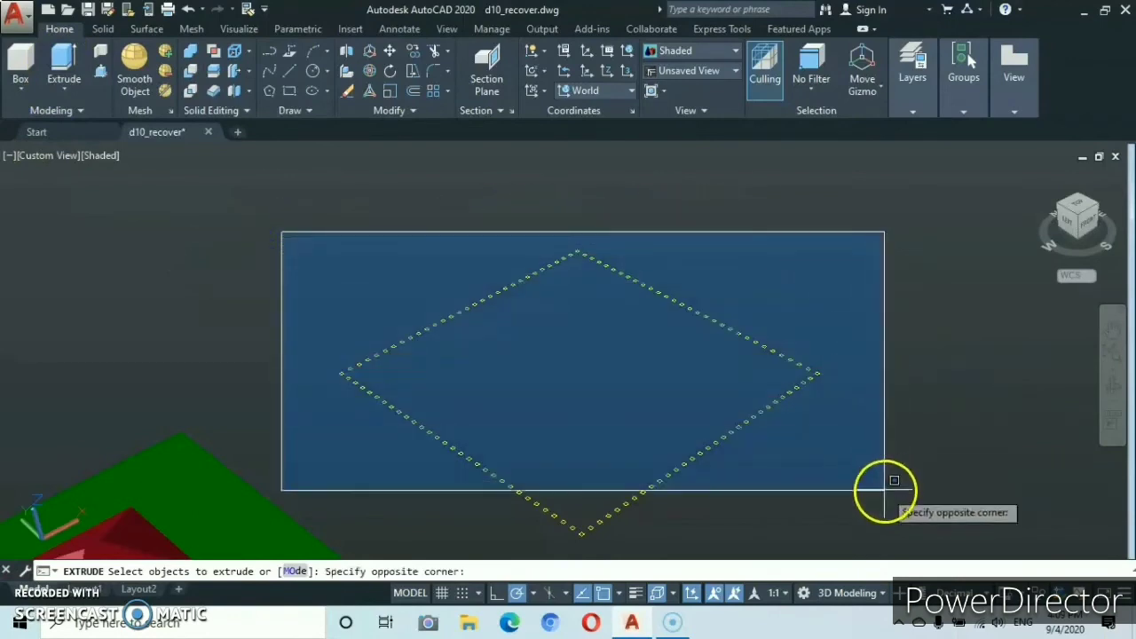
left_click(938, 489)
left_click(420, 468)
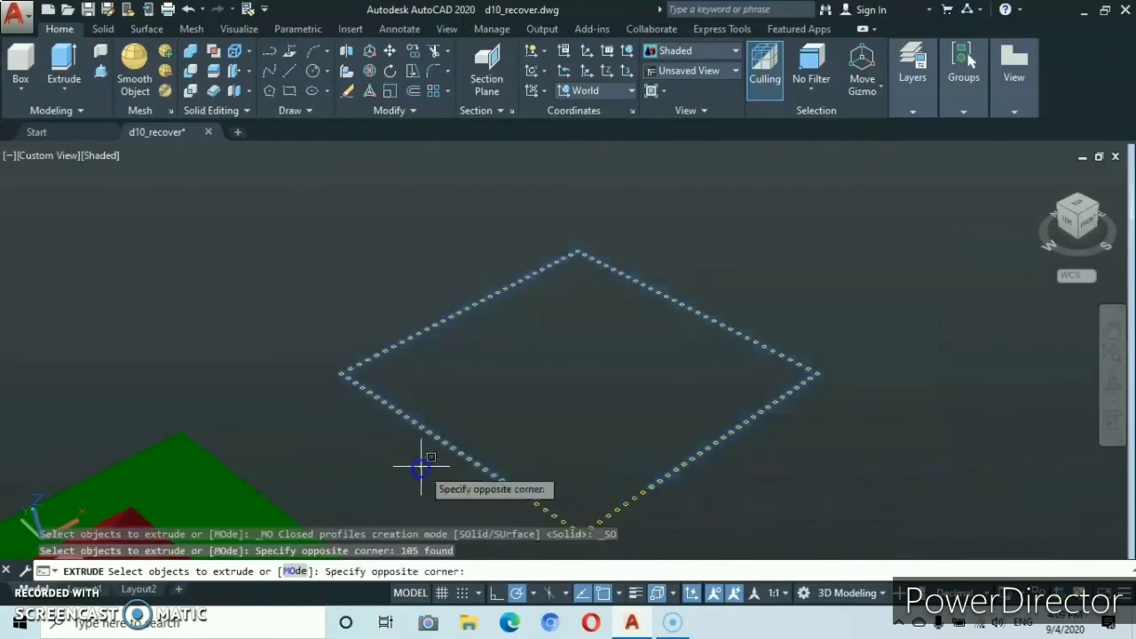
left_click(747, 530)
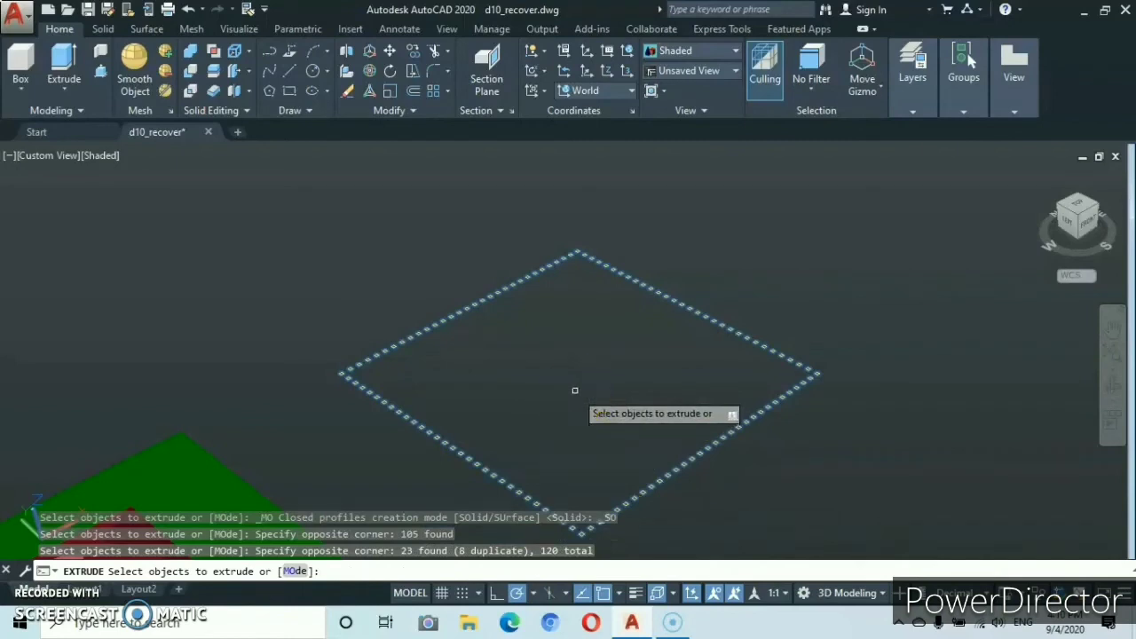
key("Return")
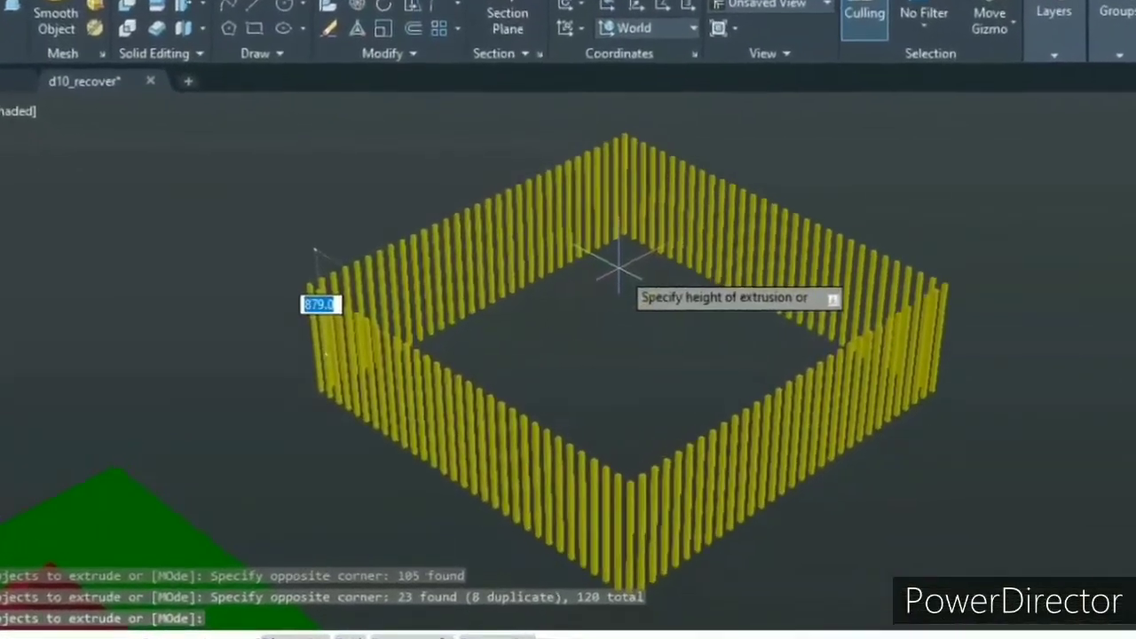
type("2")
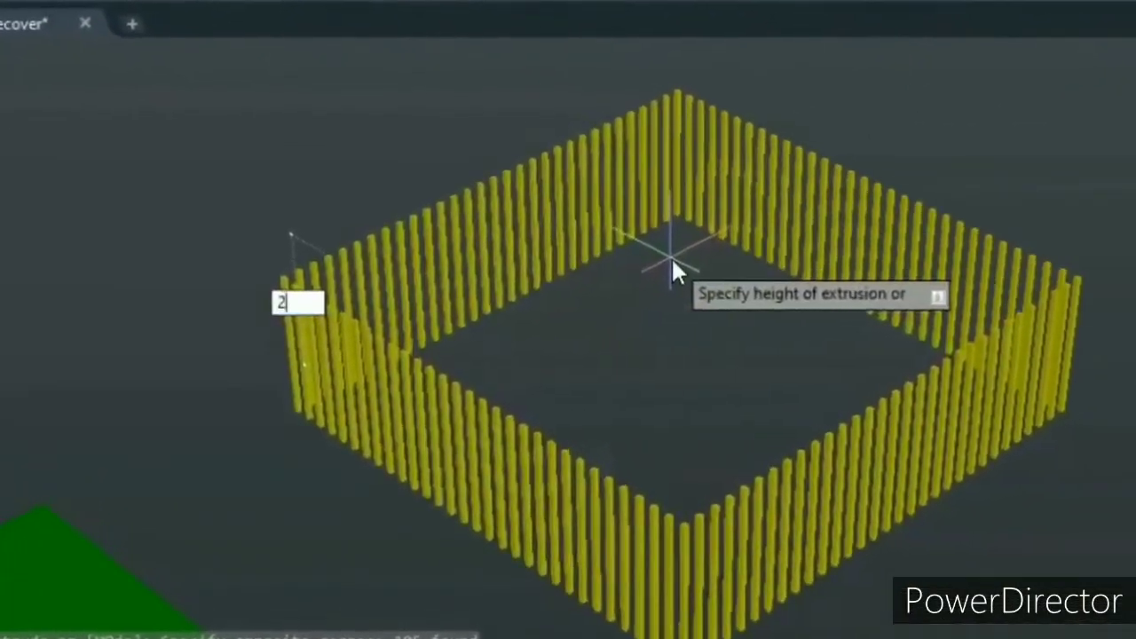
type("5")
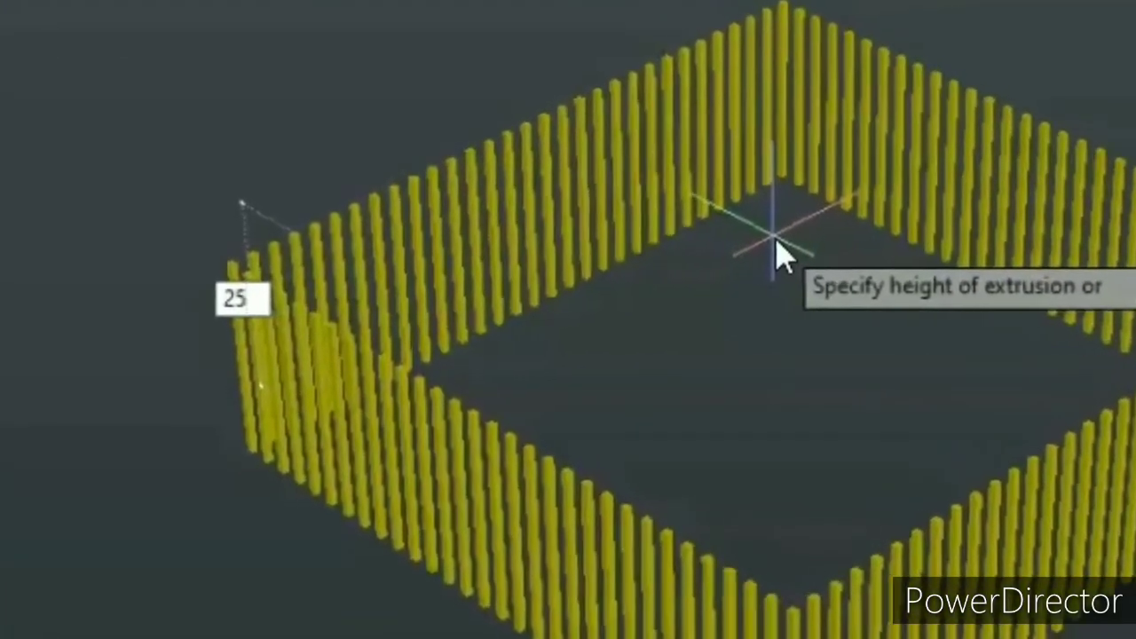
type("0")
key("Return")
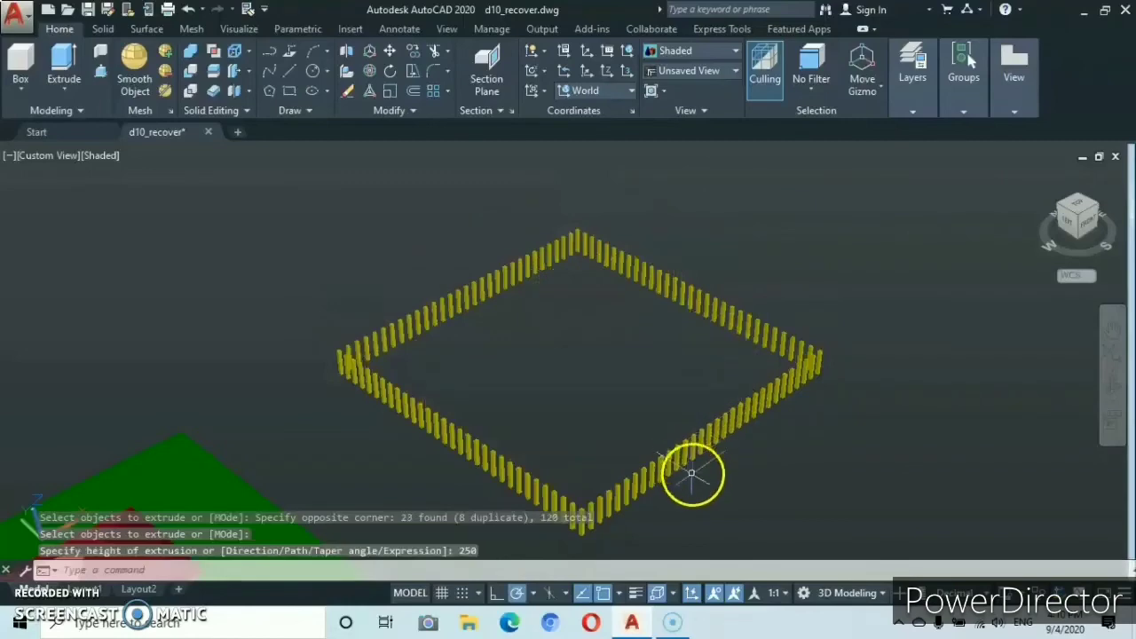
Switch the isometric view of the yellow posts to parallel projection.
scroll(711, 462, "up", 3)
scroll(764, 480, "down", 2)
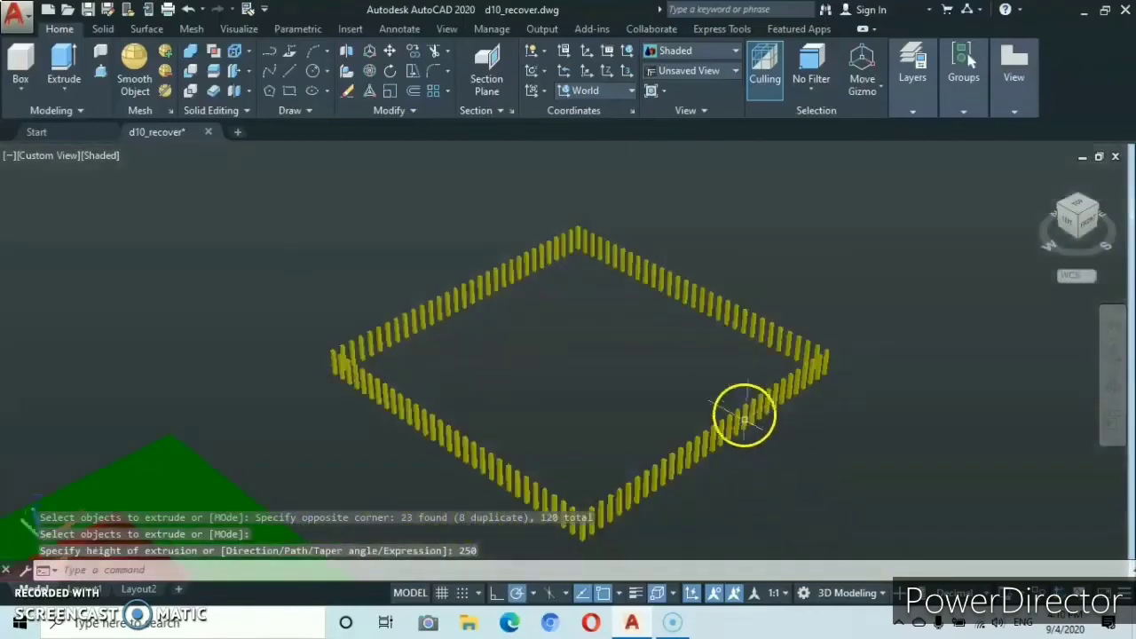
middle_click_drag(744, 417, 668, 368)
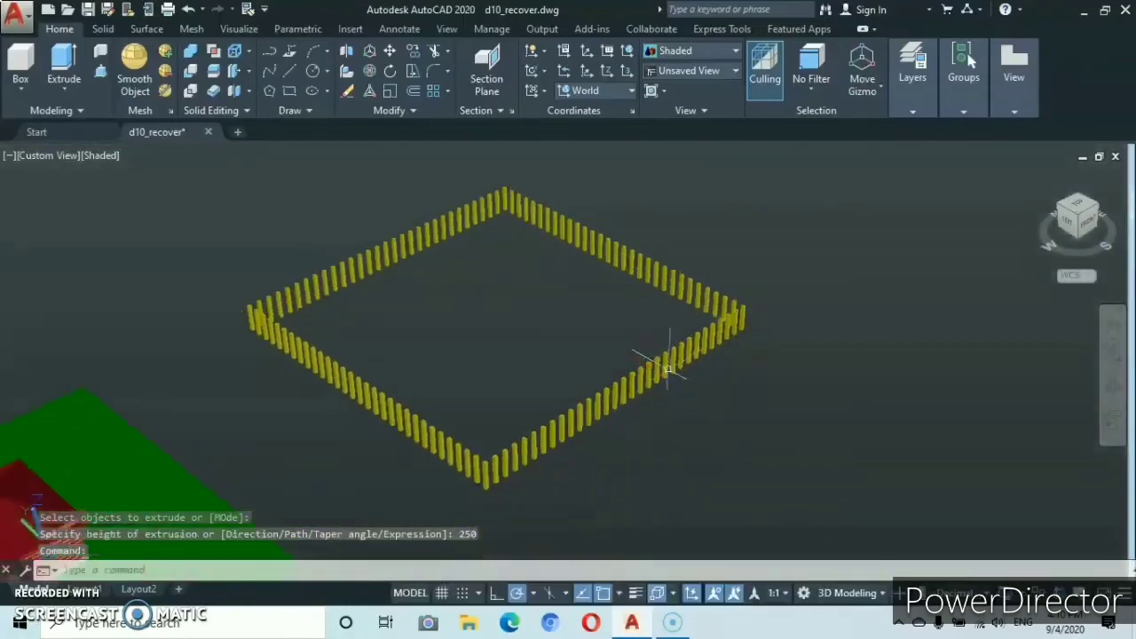
scroll(667, 368, "up", 2)
scroll(687, 391, "up", 2)
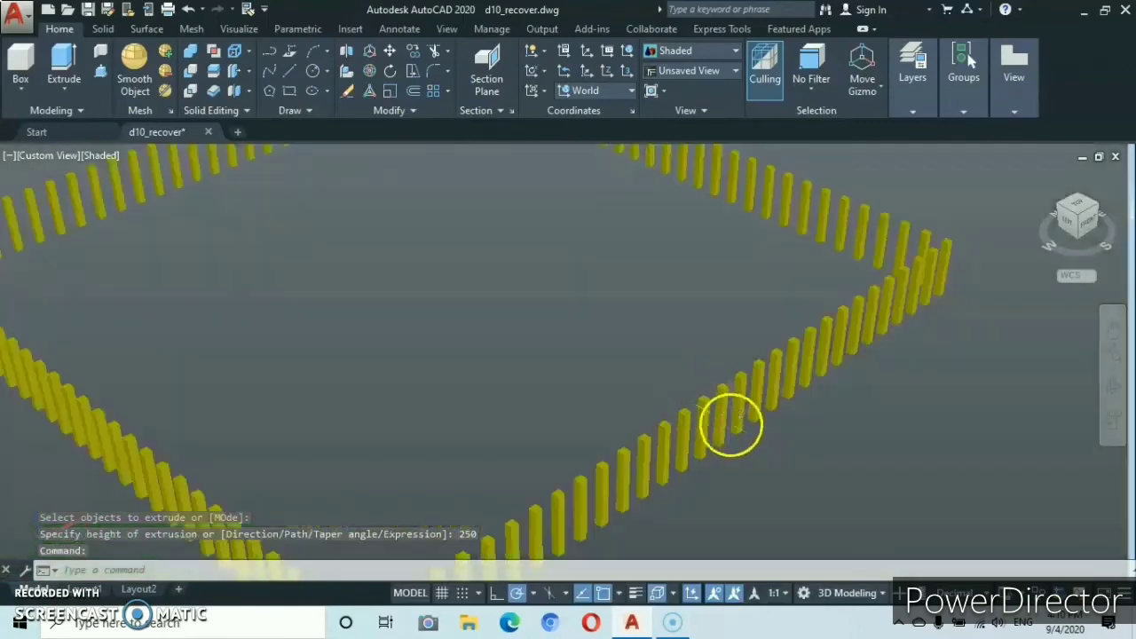
scroll(731, 426, "up", 1)
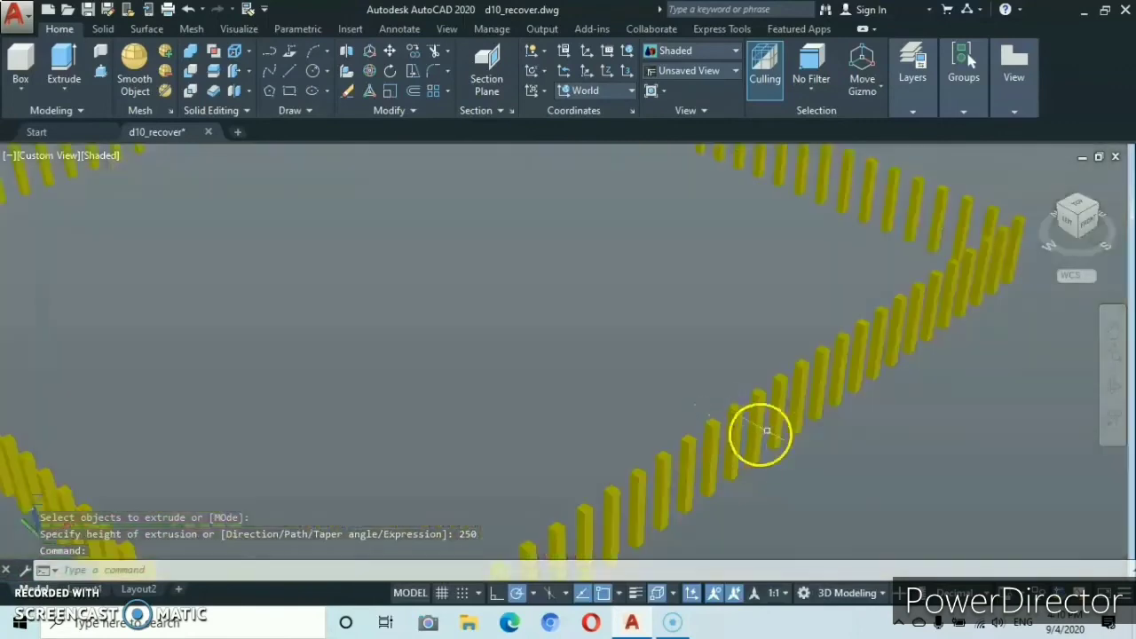
right_click(1087, 279)
left_click(1009, 311)
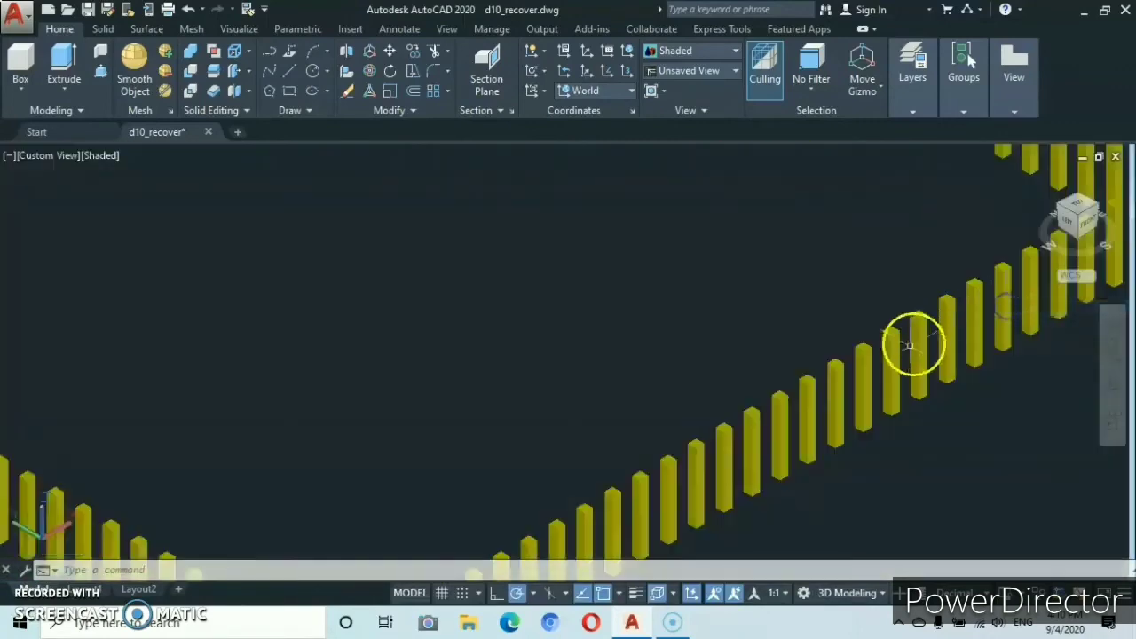
Erase three adjacent posts from the front row of the yellow perimeter, to the east of its middle.
scroll(879, 400, "down", 5)
scroll(877, 398, "up", 4)
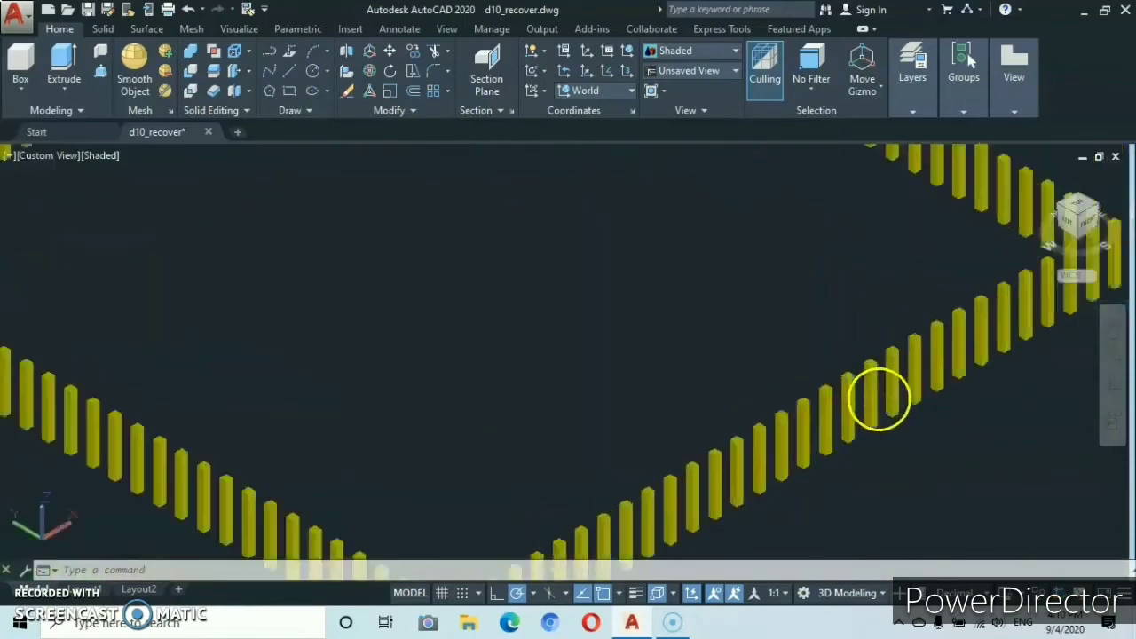
scroll(879, 395, "down", 5)
scroll(879, 395, "up", 3)
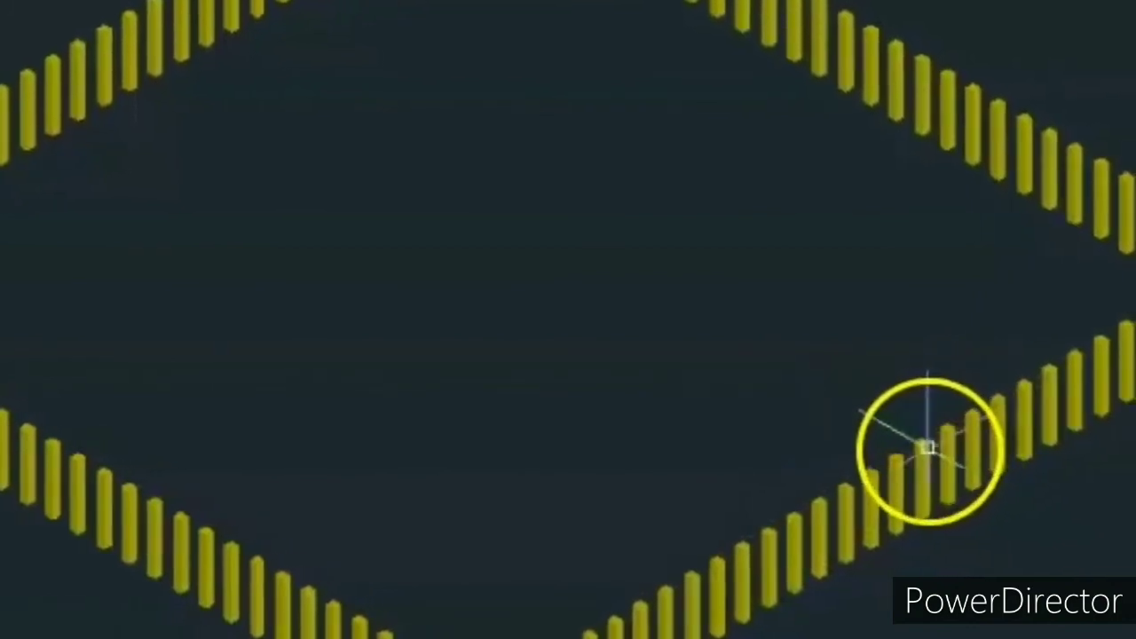
left_click(927, 398)
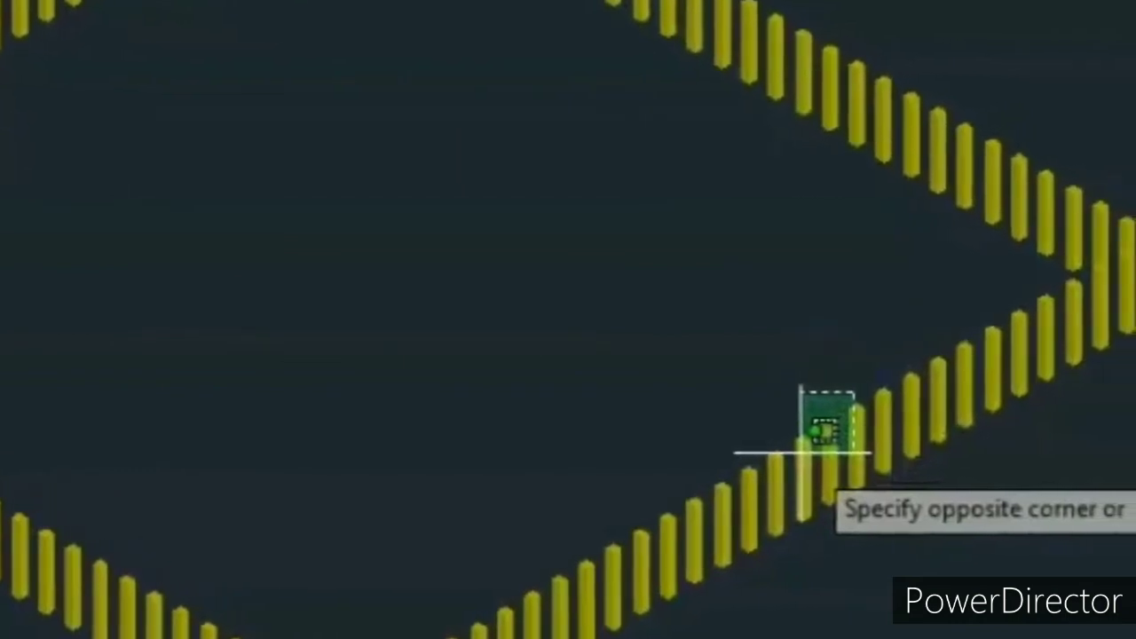
left_click(799, 453)
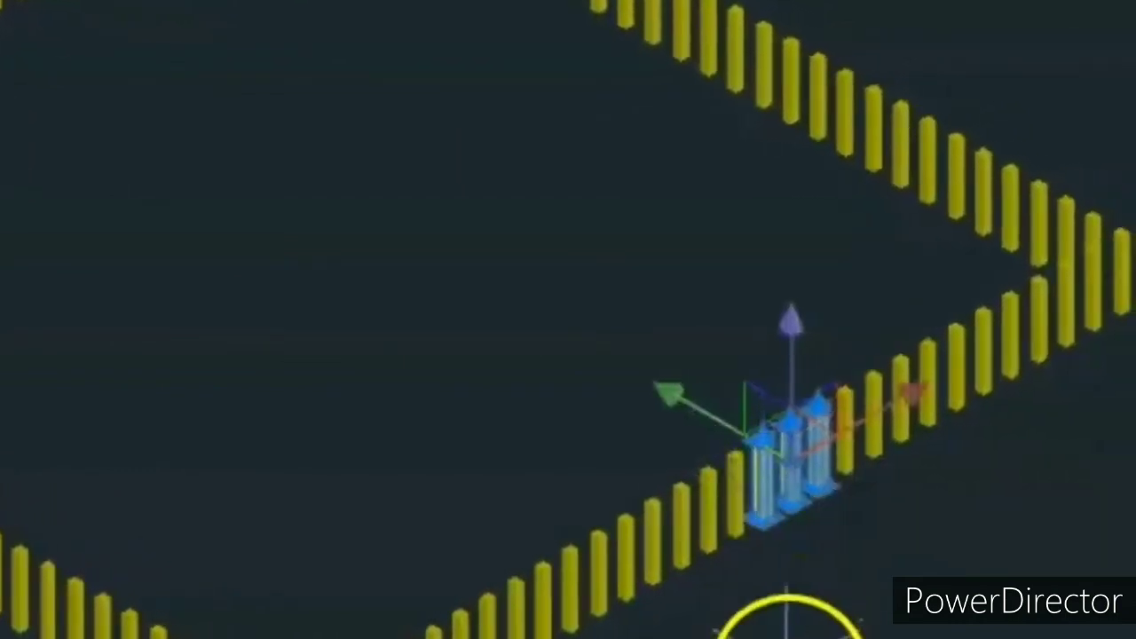
right_click(787, 626)
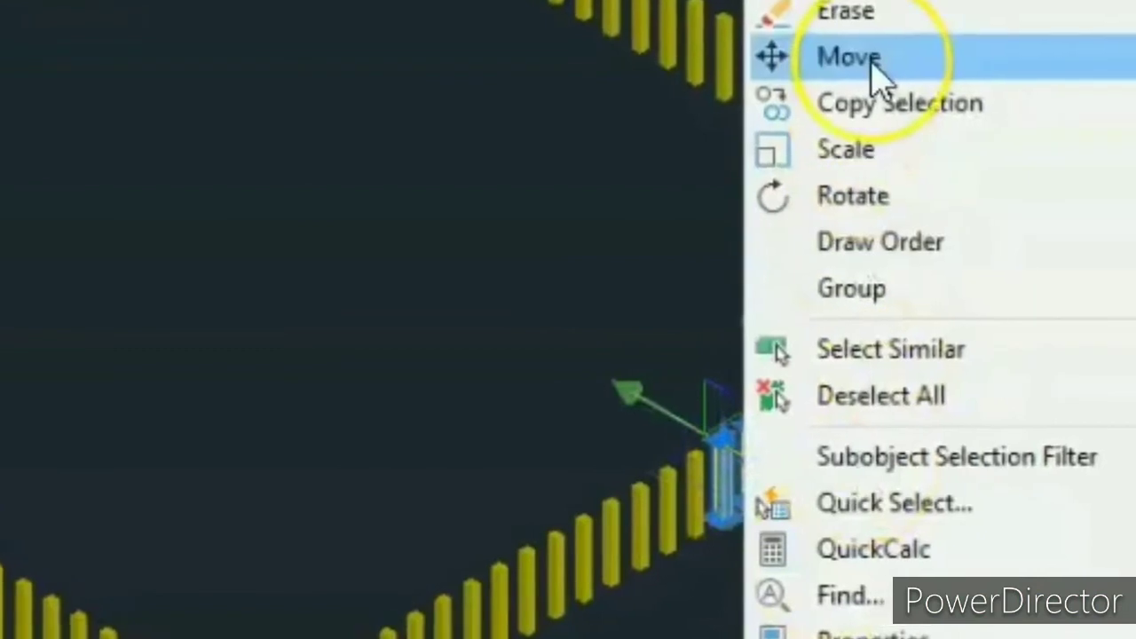
left_click(848, 12)
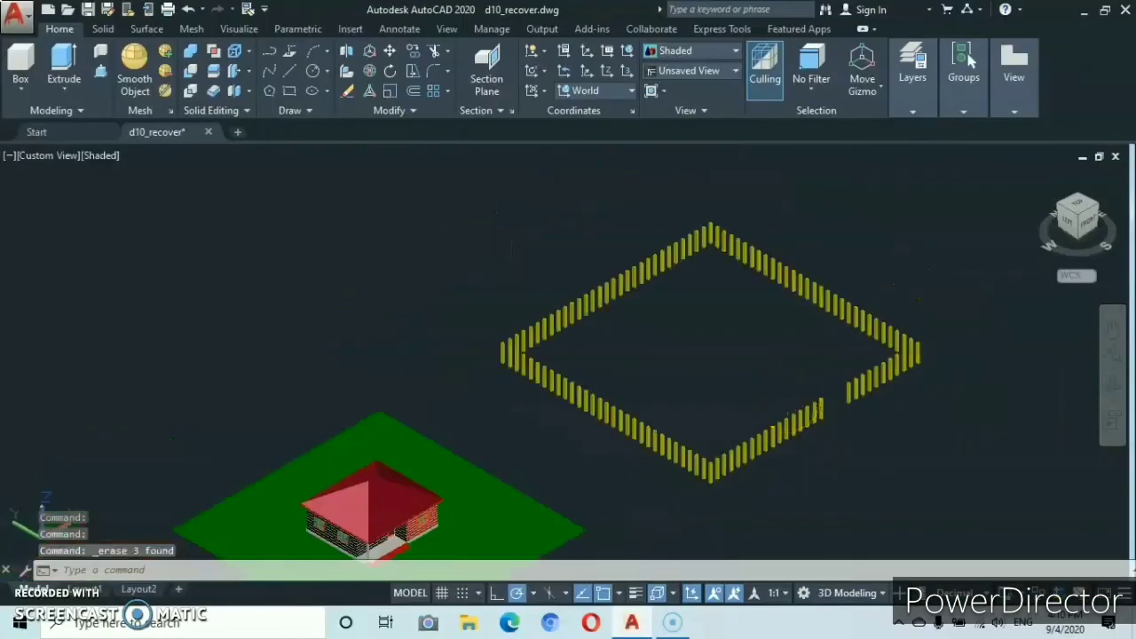
Show the yellow post perimeter in the 2D Wireframe visual style and dismiss the save message.
mouse_move(790, 401)
middle_mouse_down()
mouse_move(799, 426)
mouse_move(605, 396)
middle_mouse_up()
scroll(772, 388, "up", 2)
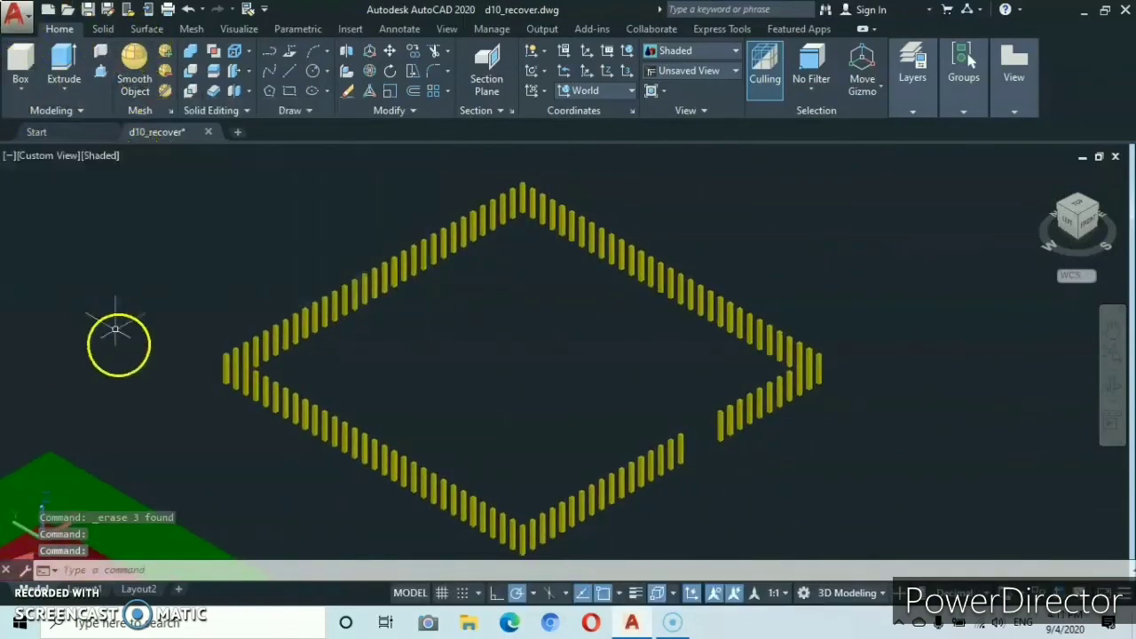
left_click(98, 157)
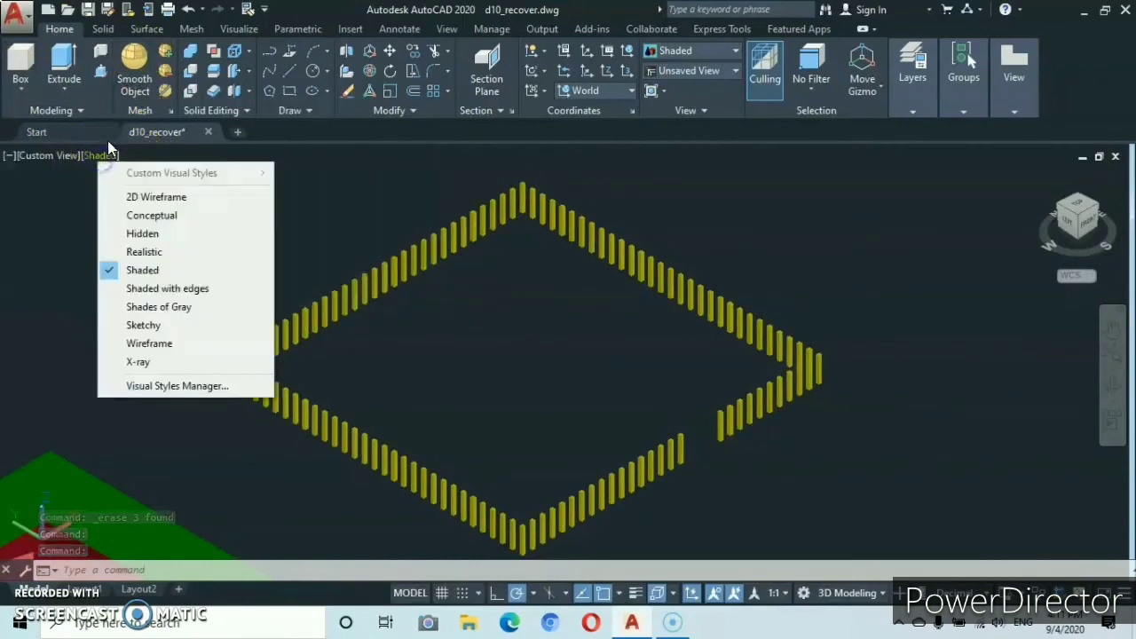
left_click(140, 197)
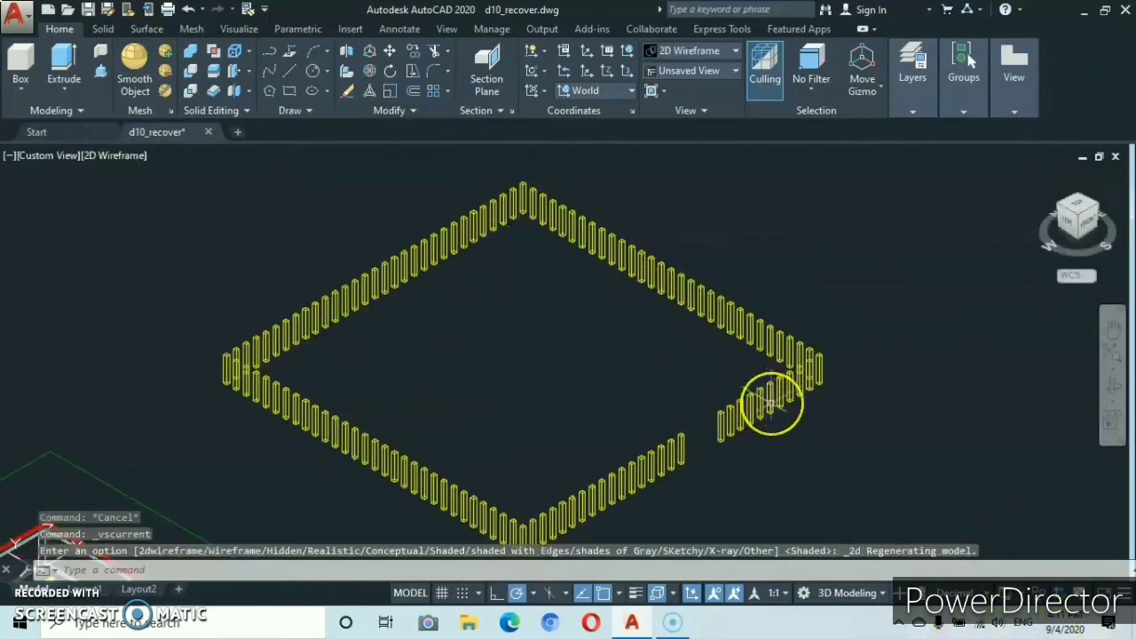
scroll(771, 404, "up", 6)
scroll(795, 404, "down", 5)
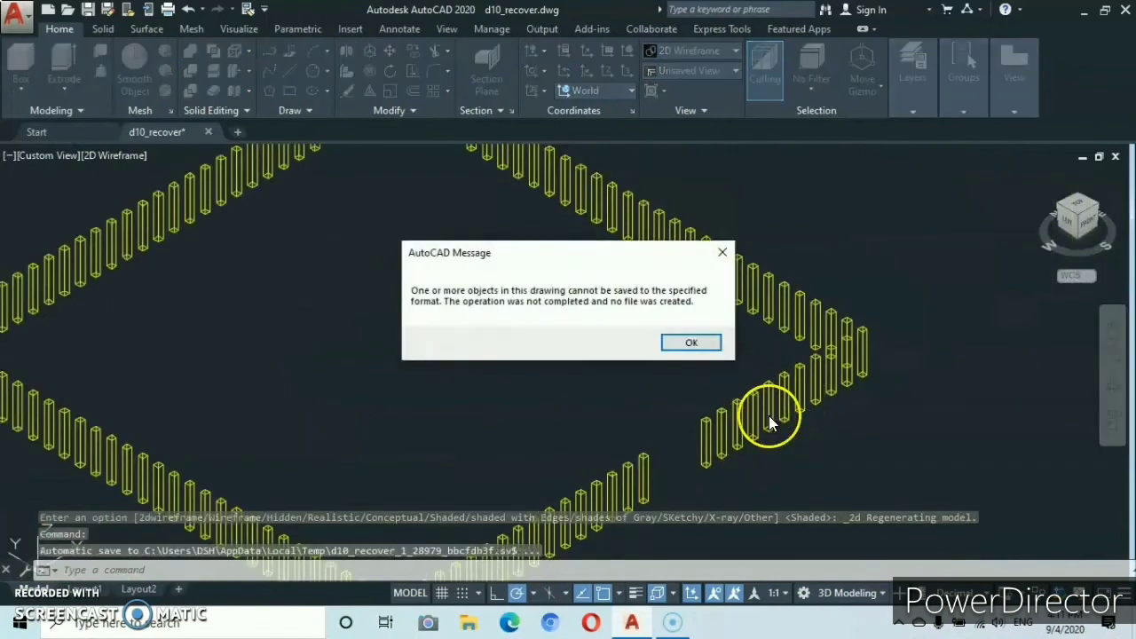
left_click(691, 343)
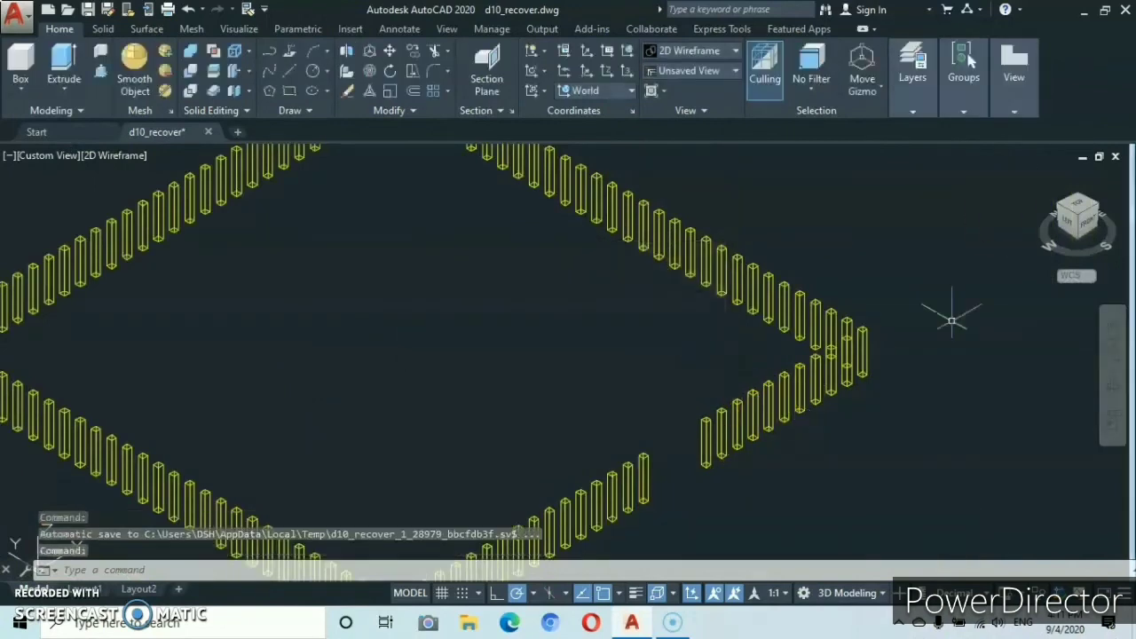
Start a polyline at the base-edge midpoint of the post just east of the opening and run it to the base centre of the southeast corner post.
scroll(769, 434, "up", 2)
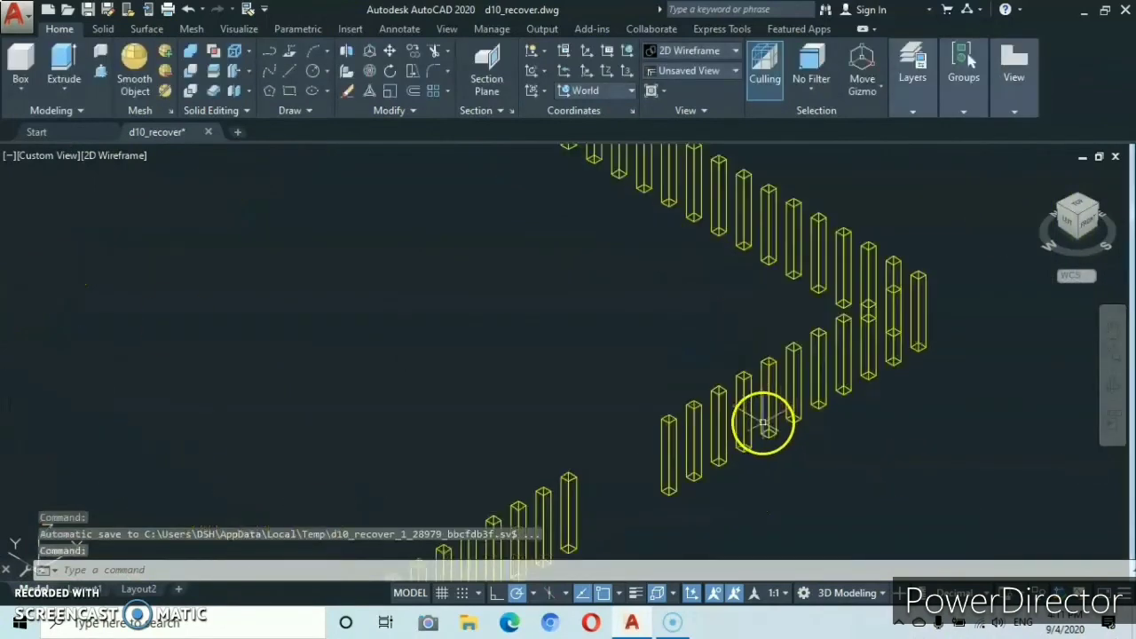
middle_click_drag(687, 362, 666, 379)
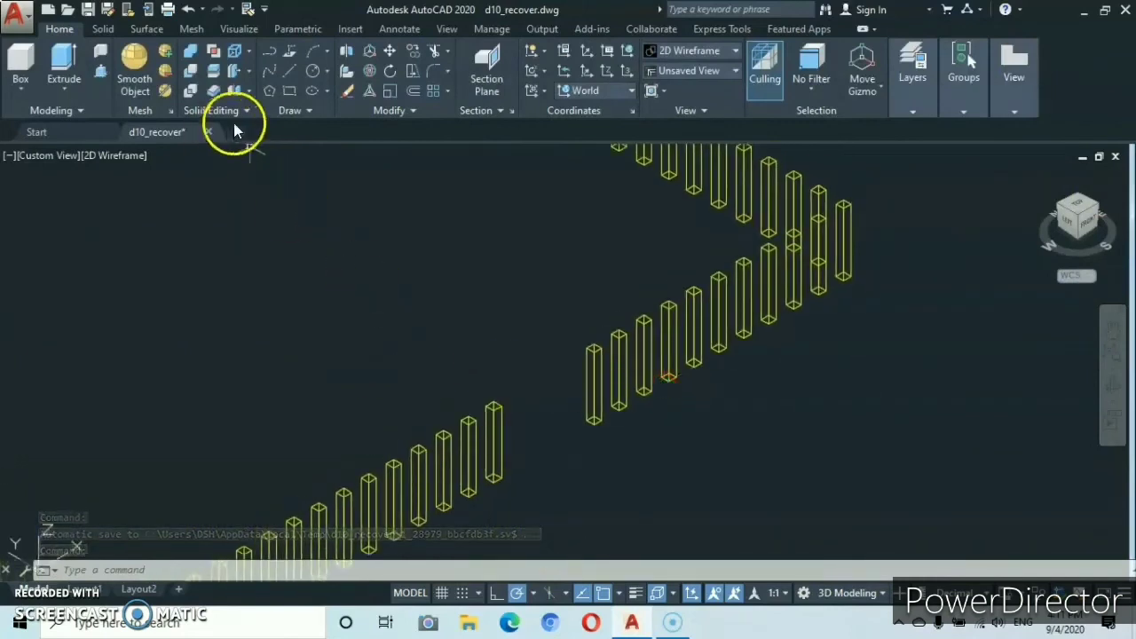
left_click(269, 56)
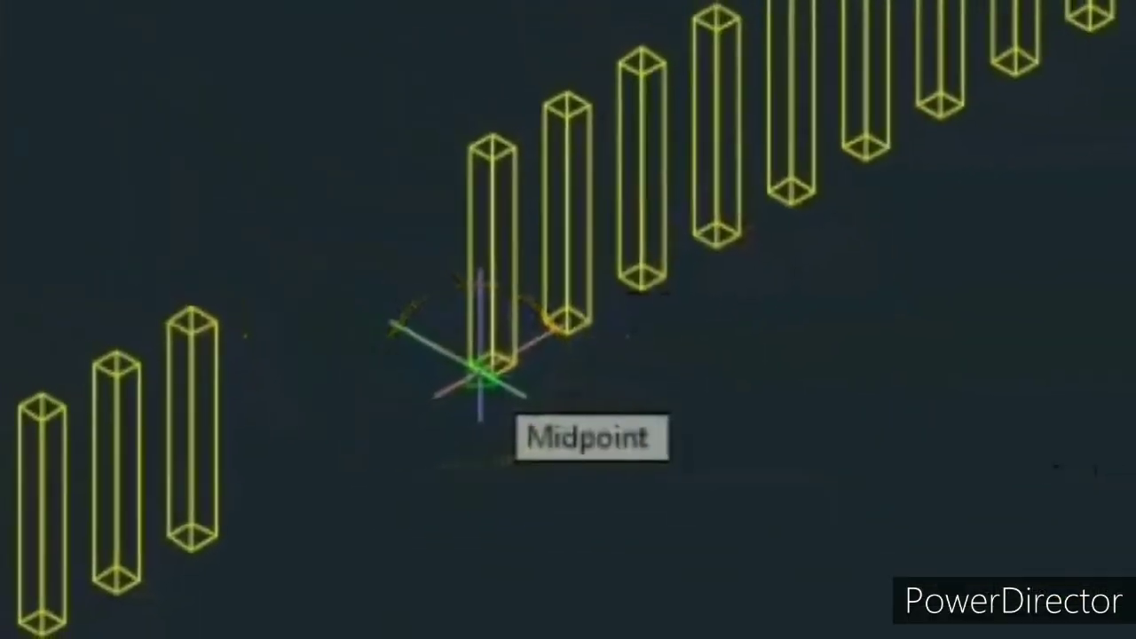
left_click(465, 364)
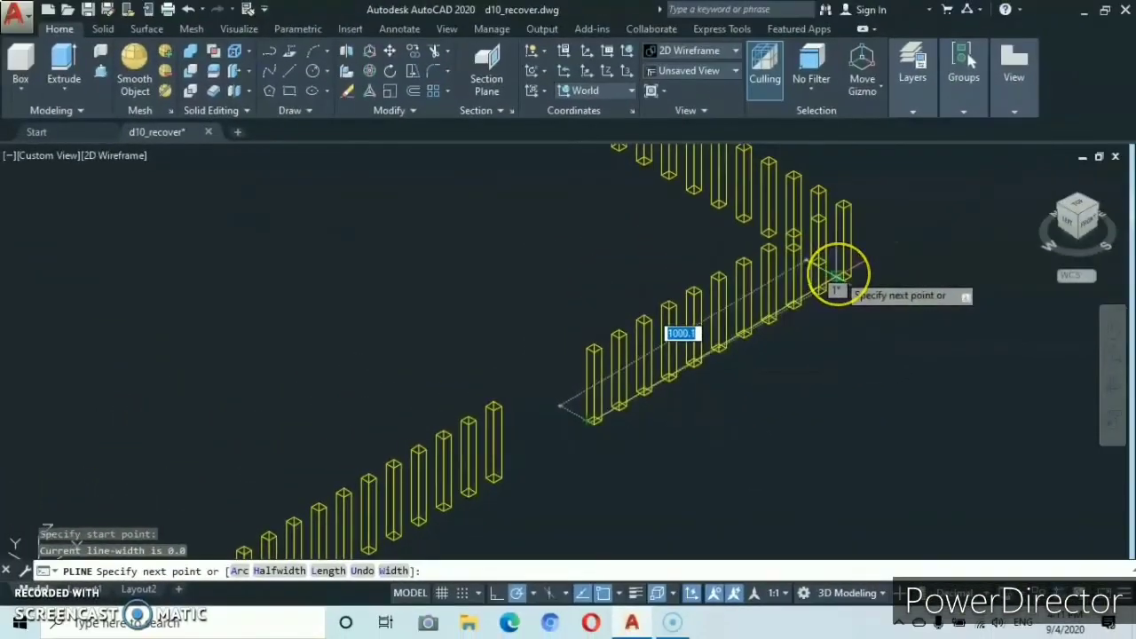
scroll(837, 278, "up", 6)
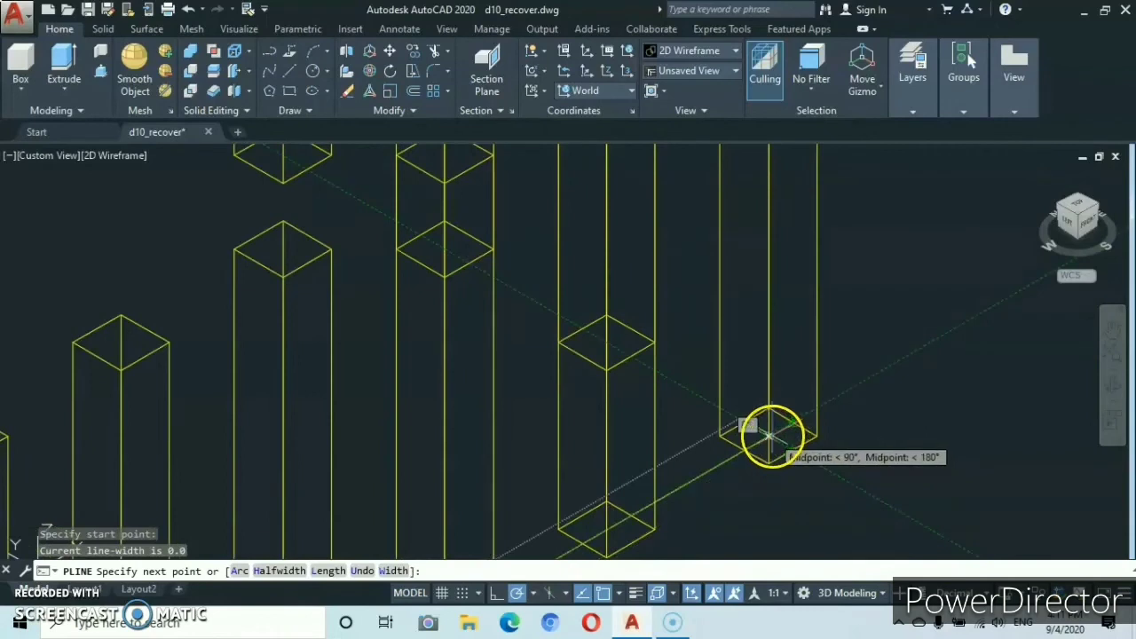
left_click(769, 433)
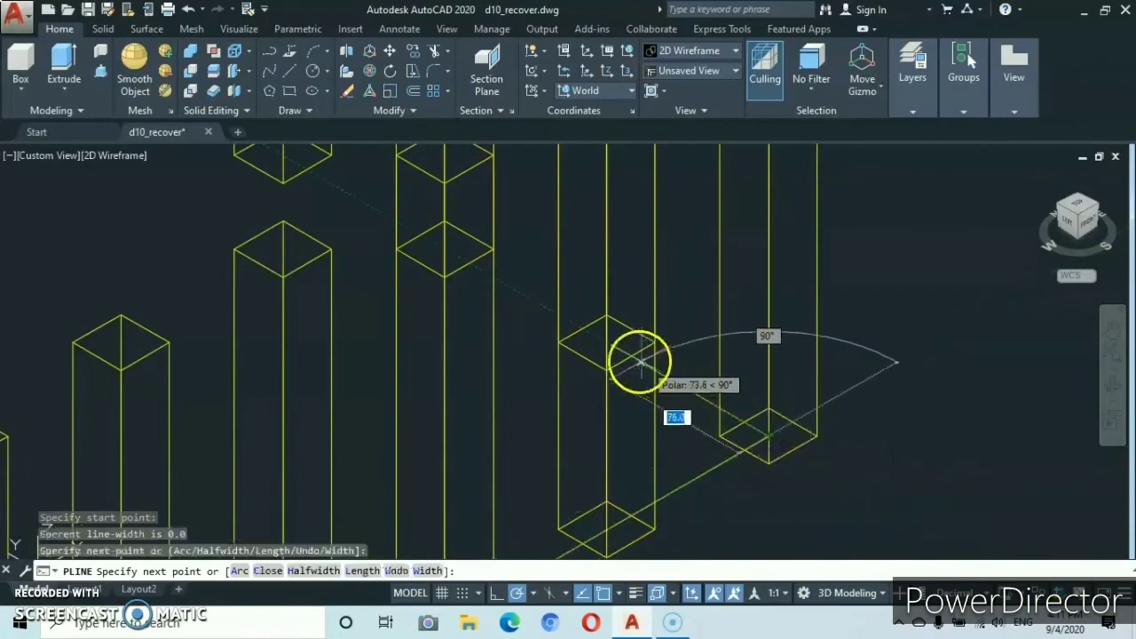
Continue the polyline north along the east row to the base centre of the northeast corner post.
scroll(492, 268, "down", 5)
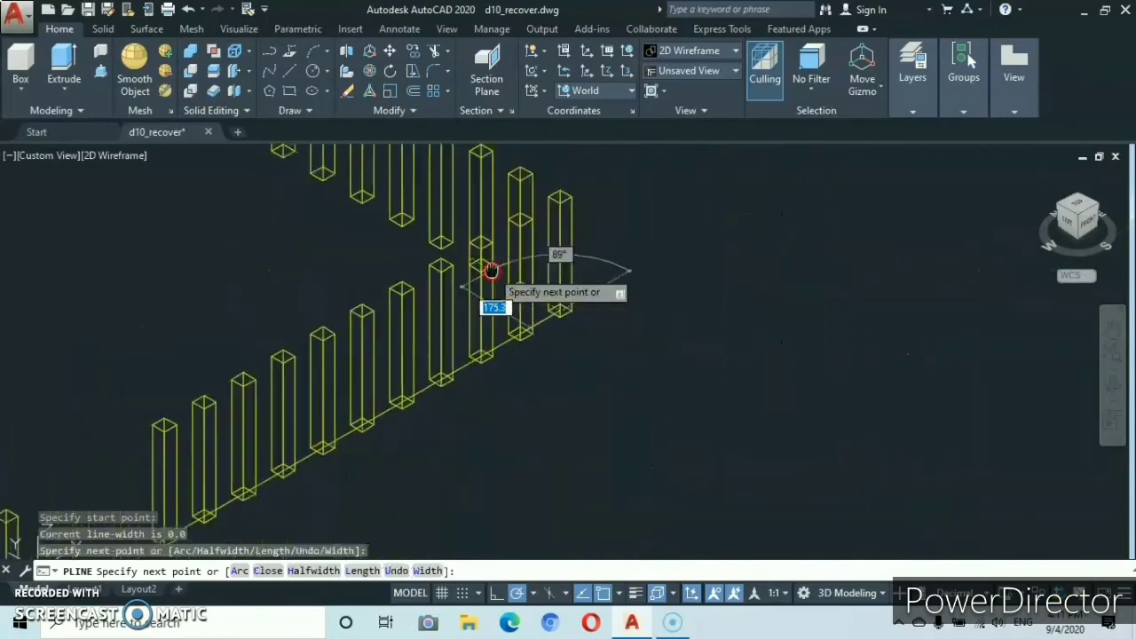
mouse_move(492, 268)
middle_mouse_down()
mouse_move(609, 364)
mouse_move(785, 462)
middle_mouse_up()
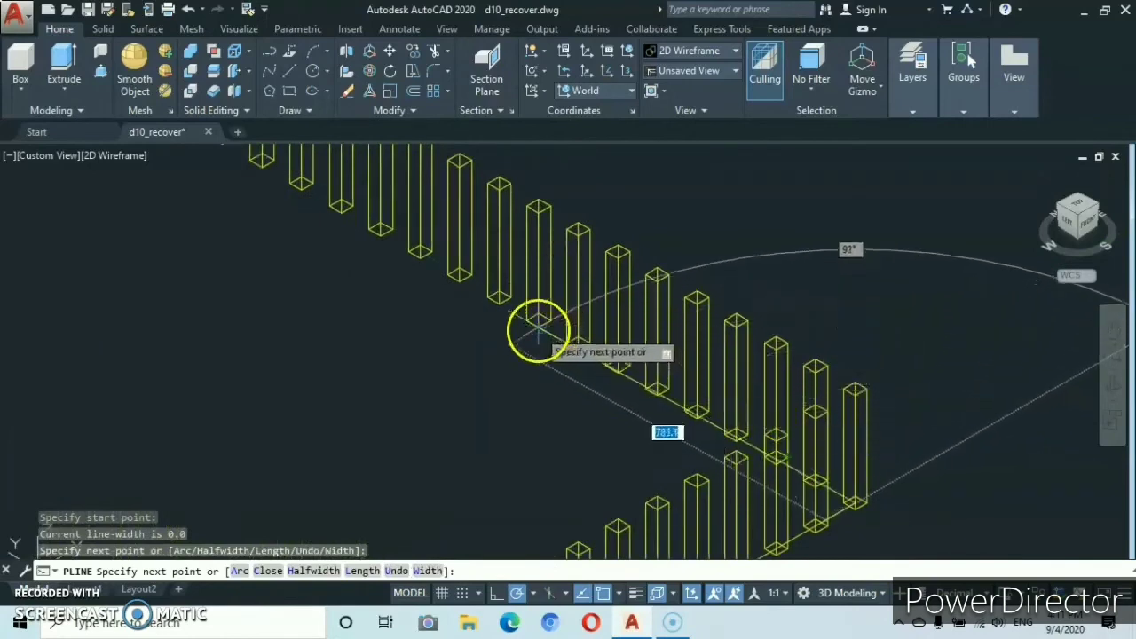
scroll(456, 257, "down", 4)
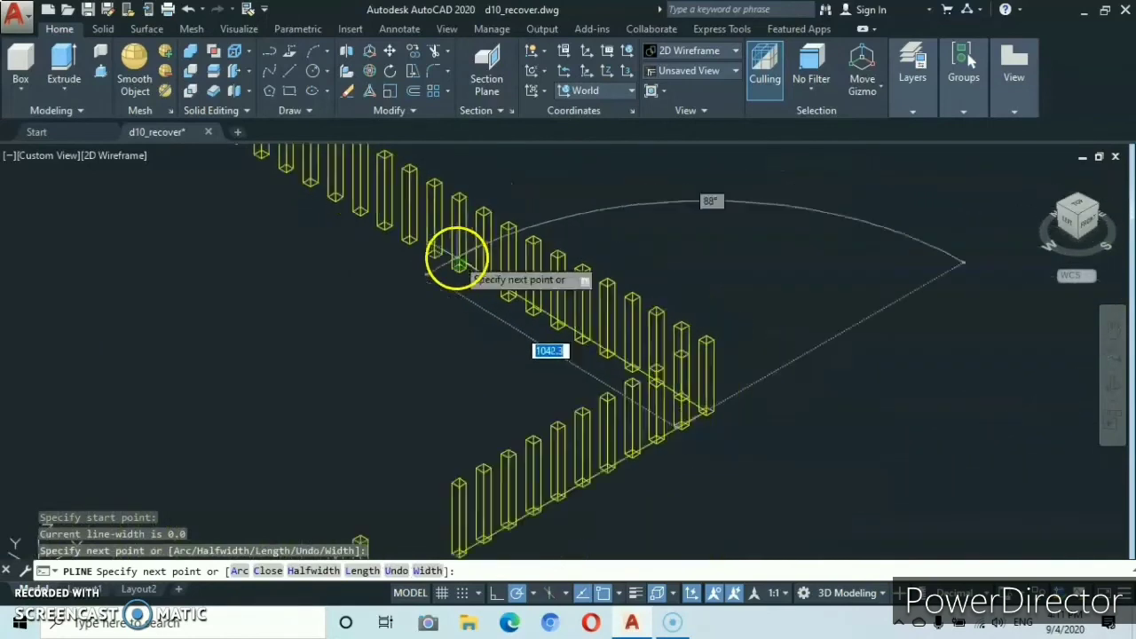
middle_click_drag(456, 257, 837, 452)
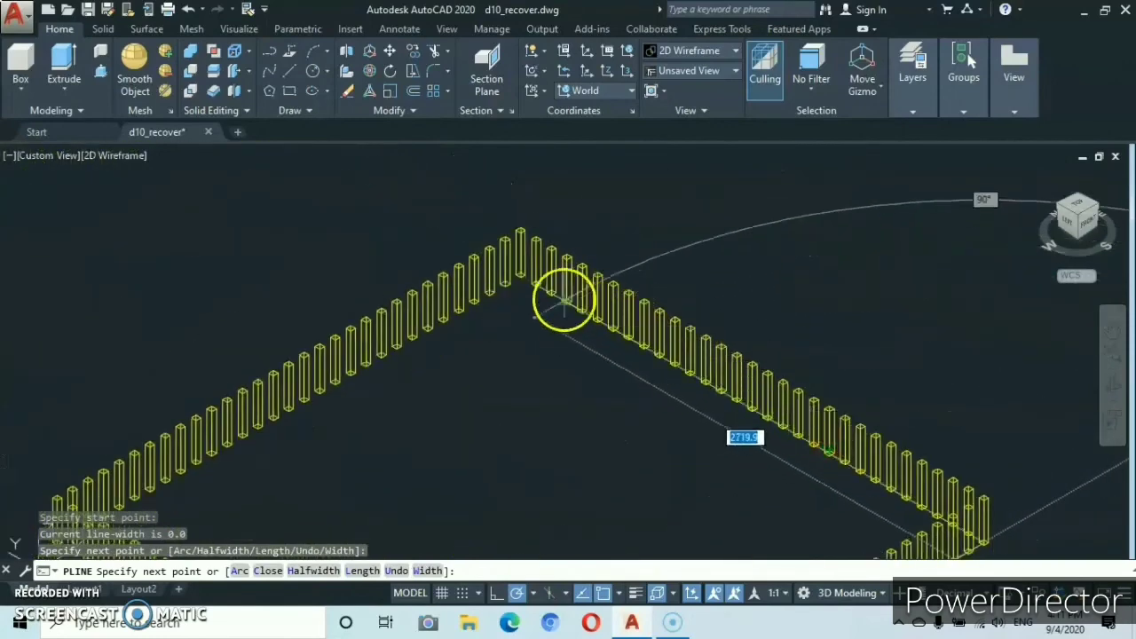
scroll(520, 274, "up", 8)
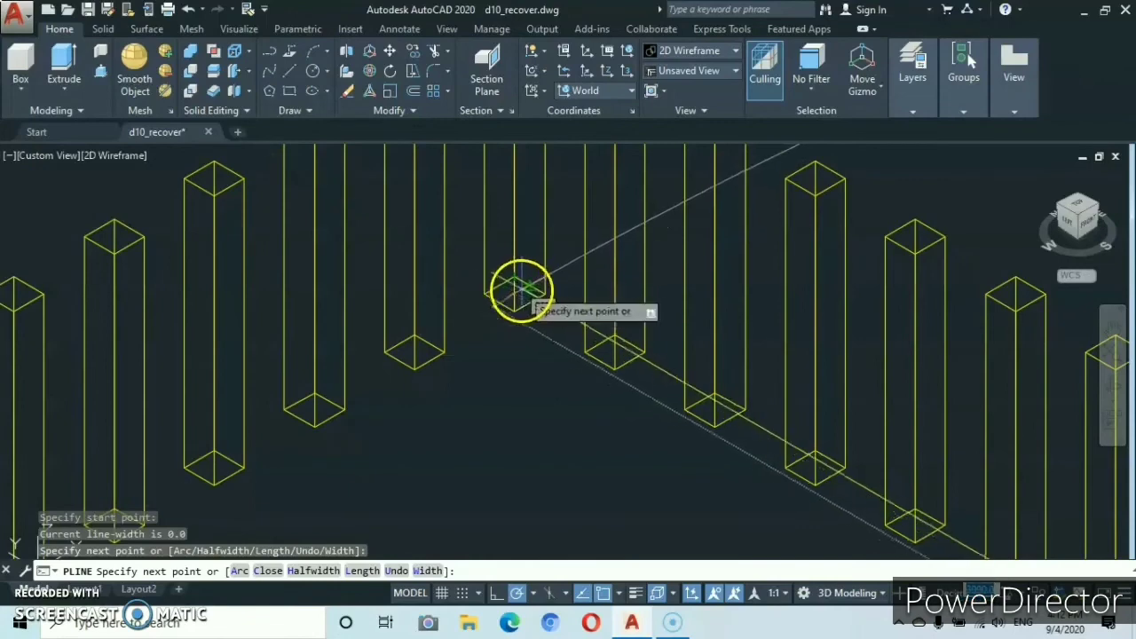
left_click(515, 293)
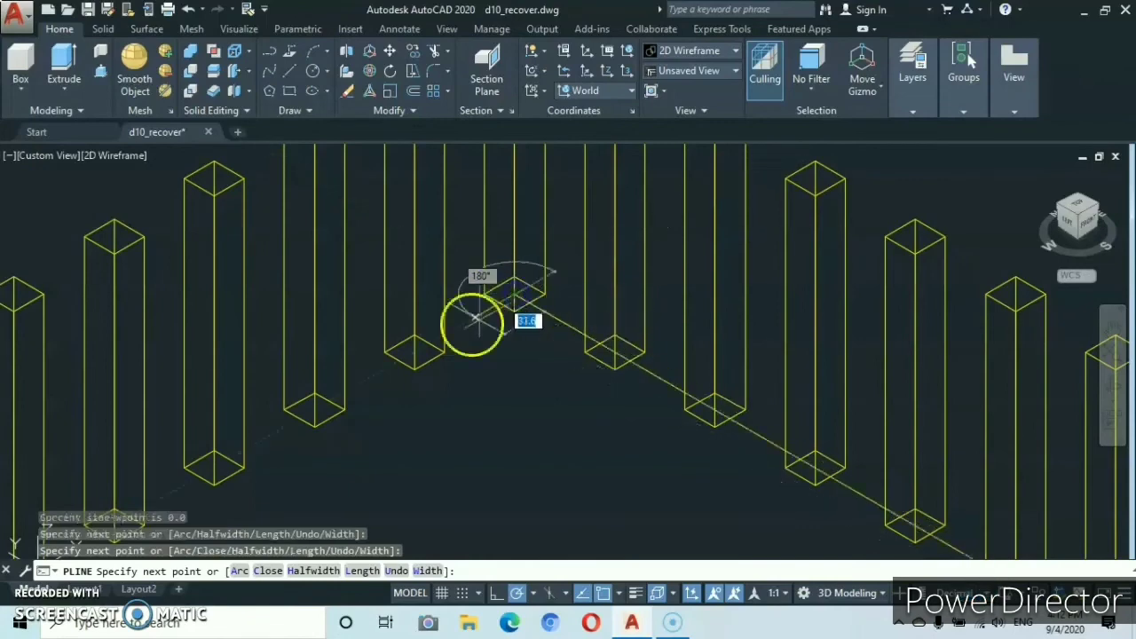
Continue the polyline west along the back row to the base centre of the northwest corner post.
scroll(339, 399, "down", 2)
middle_click_drag(344, 372, 553, 223)
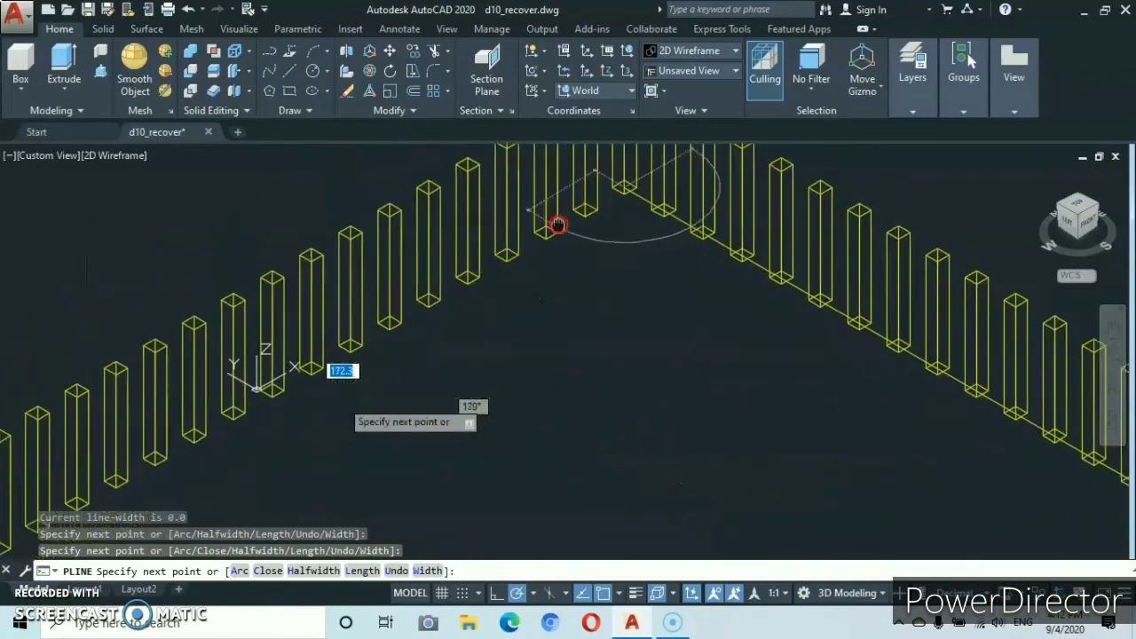
scroll(548, 213, "down", 5)
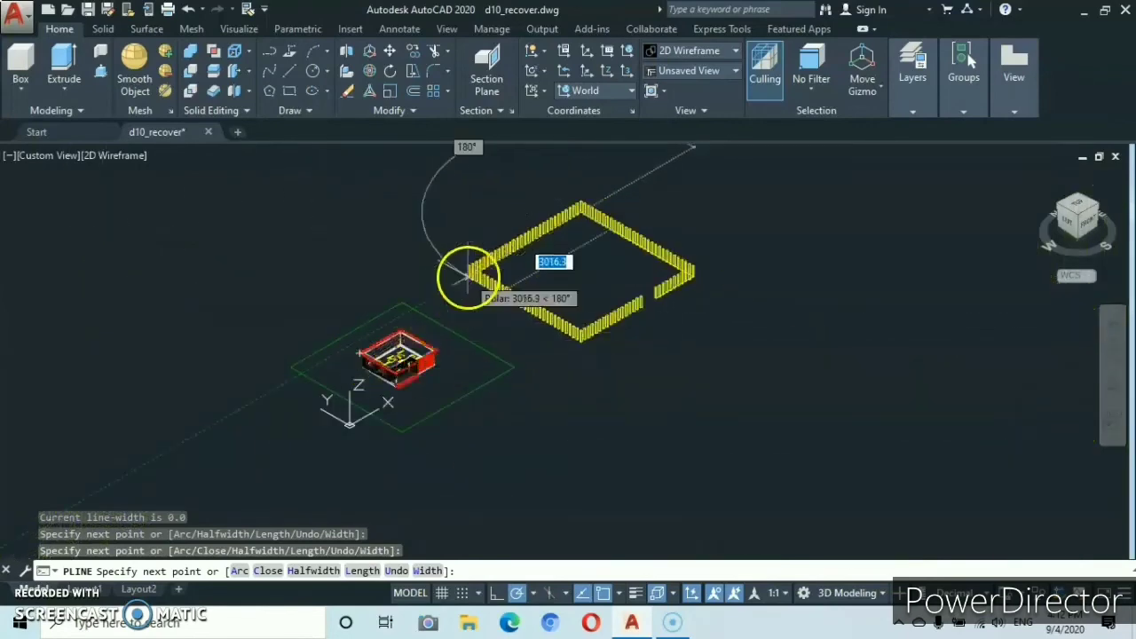
scroll(466, 277, "up", 6)
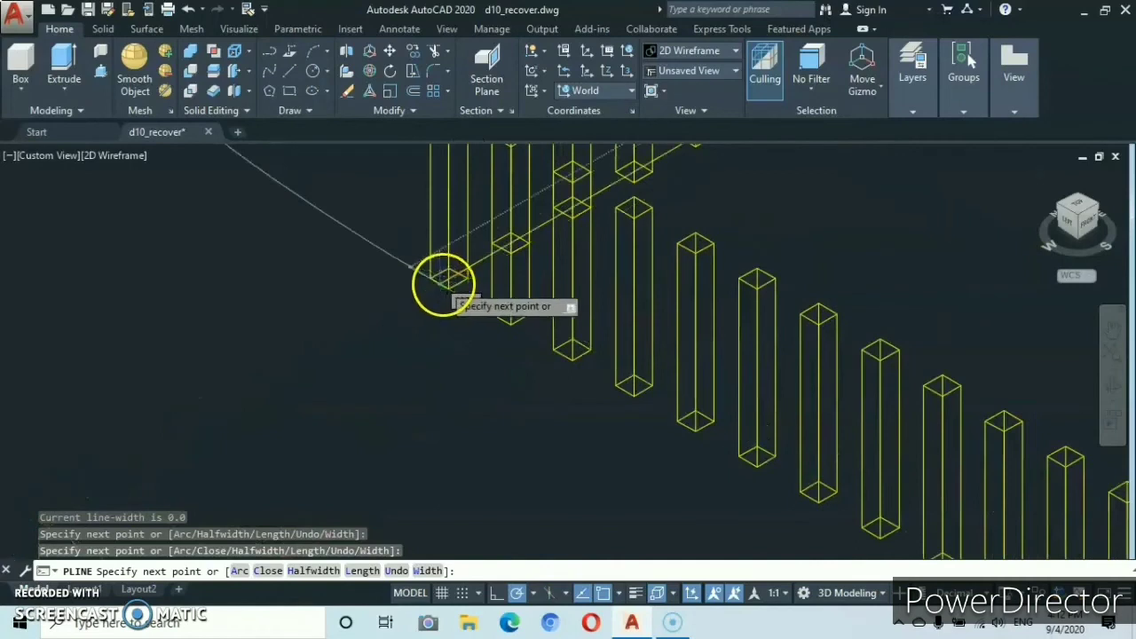
scroll(444, 282, "up", 5)
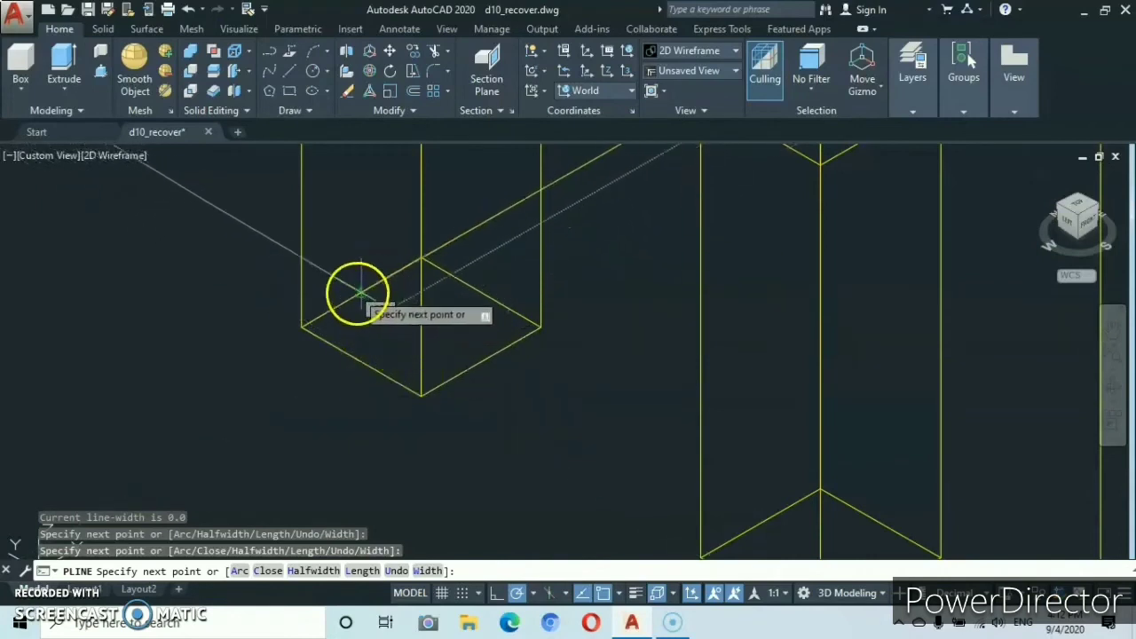
left_click(416, 327)
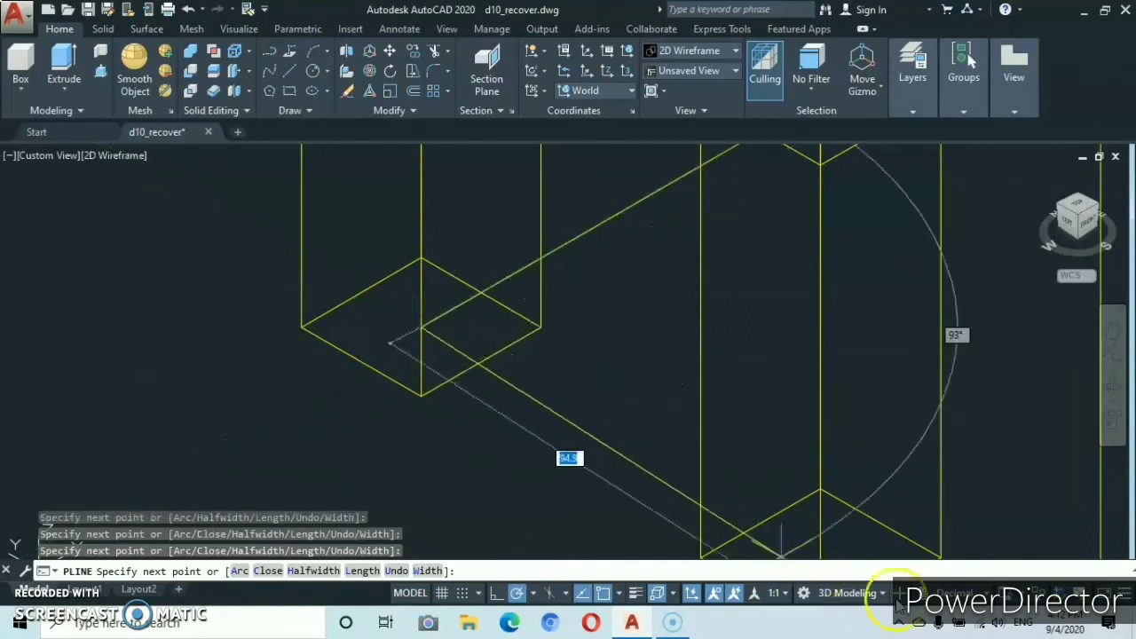
Continue the polyline south along the west row to the base centre of the southwest corner post.
scroll(913, 527, "down", 4)
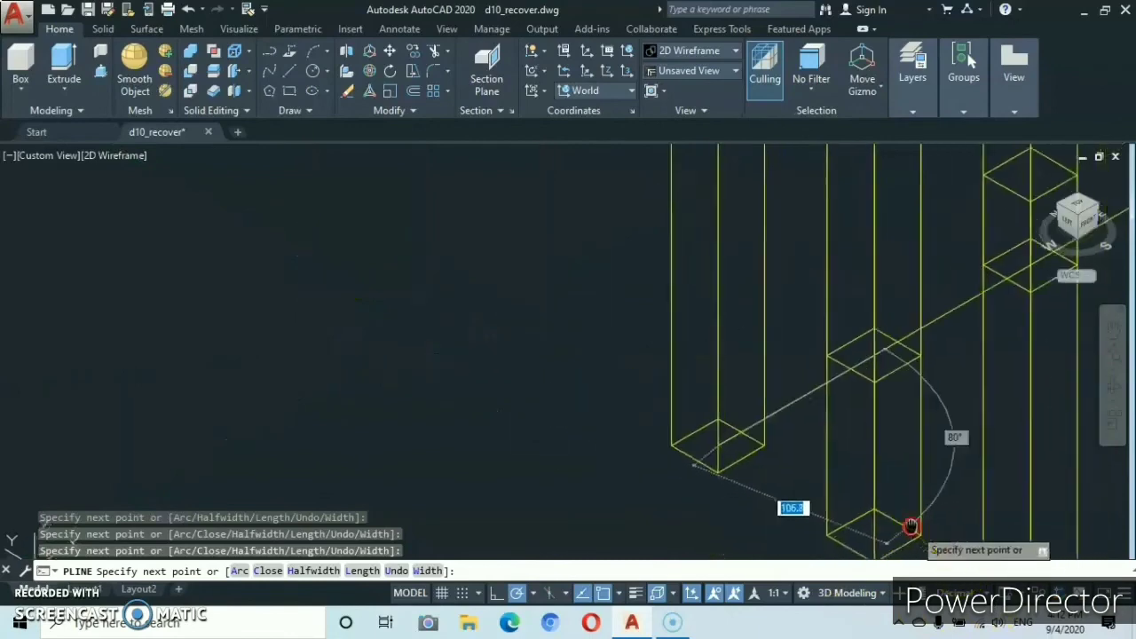
middle_click_drag(914, 527, 167, 108)
scroll(685, 376, "down", 6)
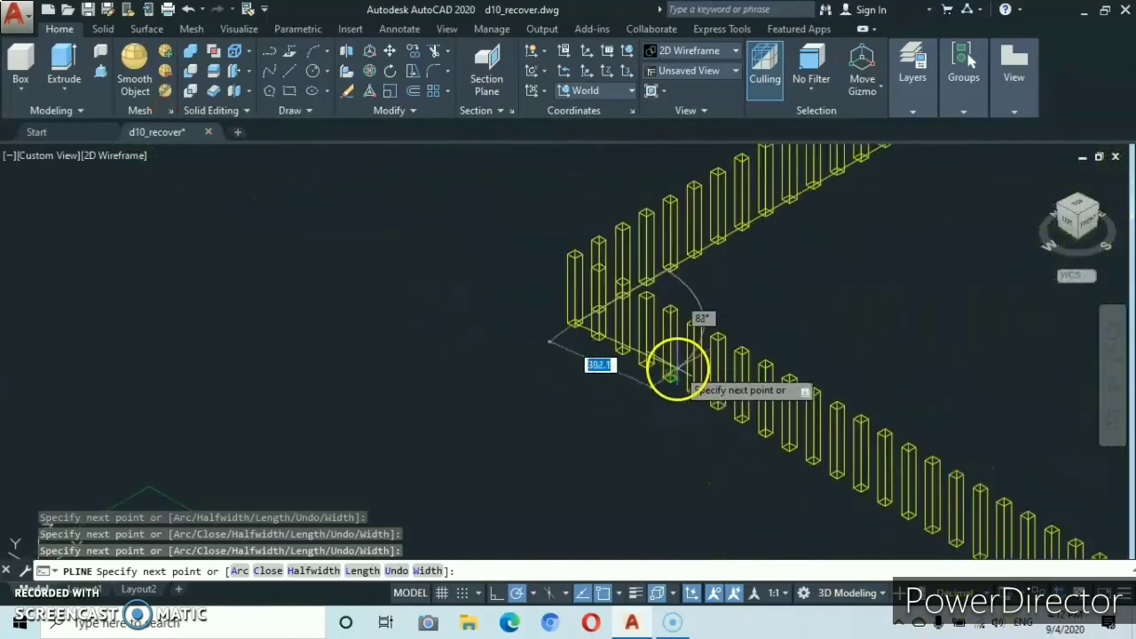
mouse_move(685, 376)
middle_mouse_down()
mouse_move(526, 296)
mouse_move(342, 251)
middle_mouse_up()
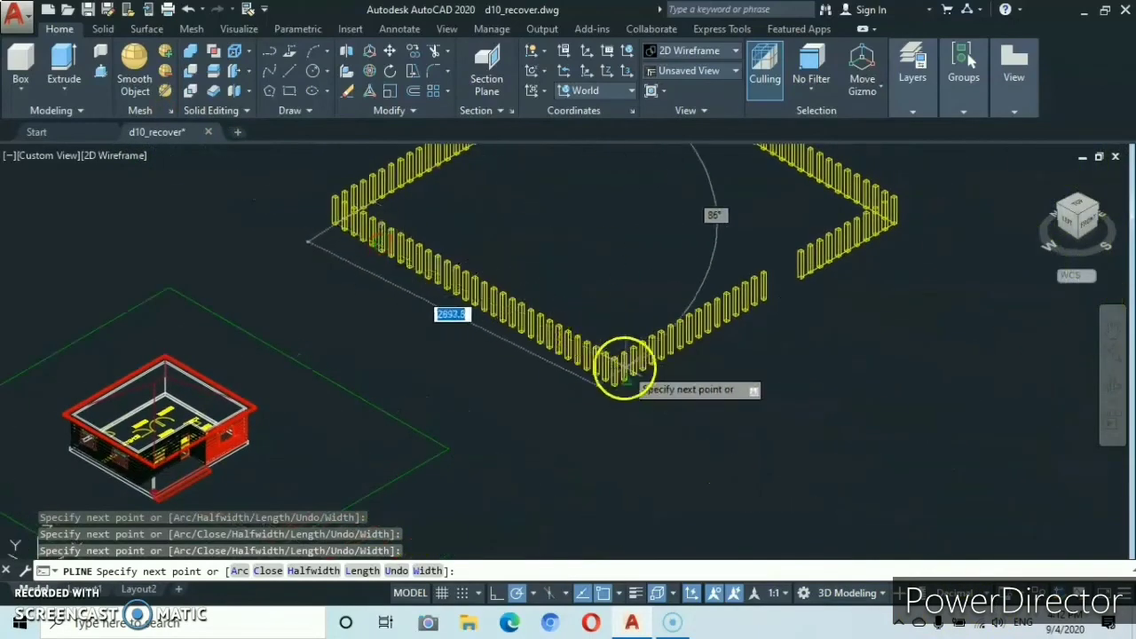
scroll(602, 367, "up", 8)
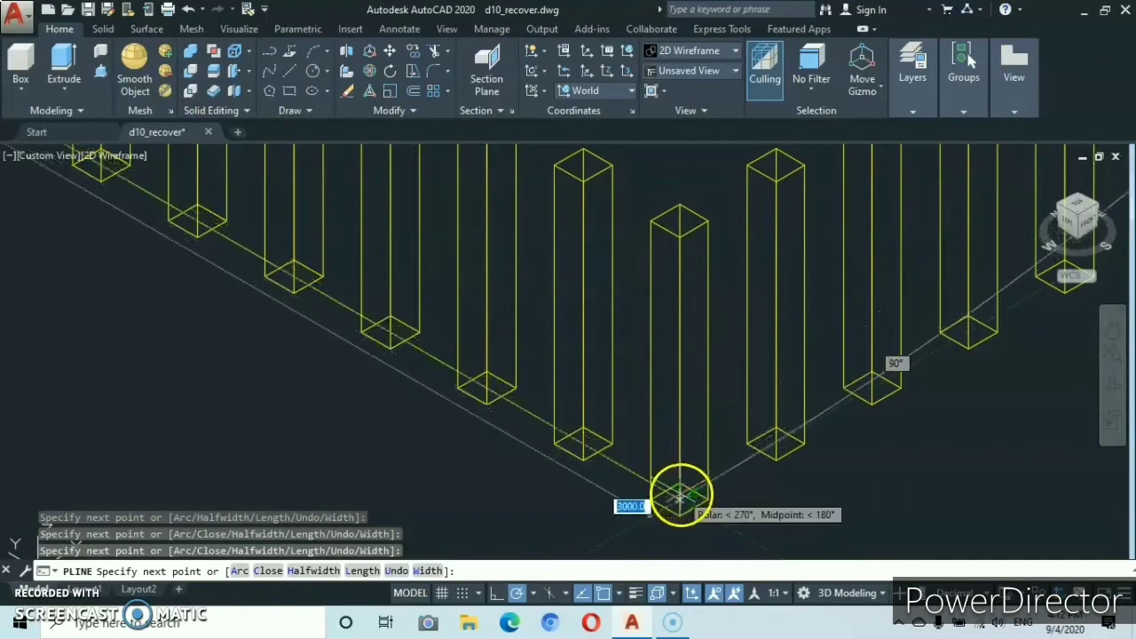
left_click(680, 495)
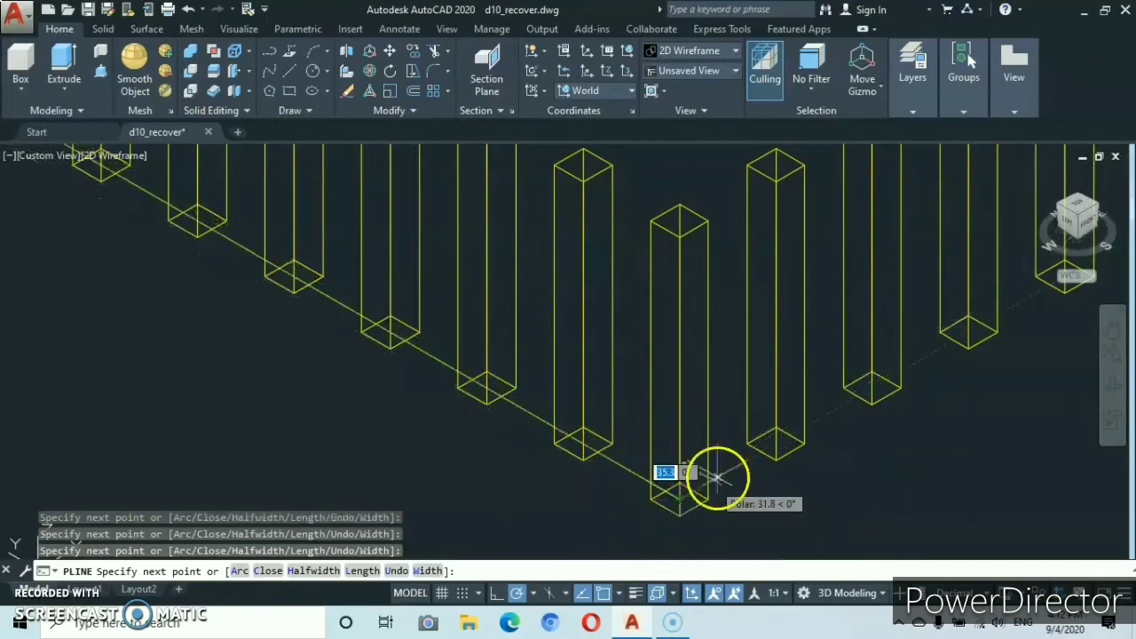
Run the polyline along the front row to the east base-edge midpoint of the post just west of the opening and end it there.
scroll(903, 367, "down", 5)
middle_click_drag(903, 367, 427, 525)
scroll(462, 477, "up", 5)
scroll(482, 477, "up", 1)
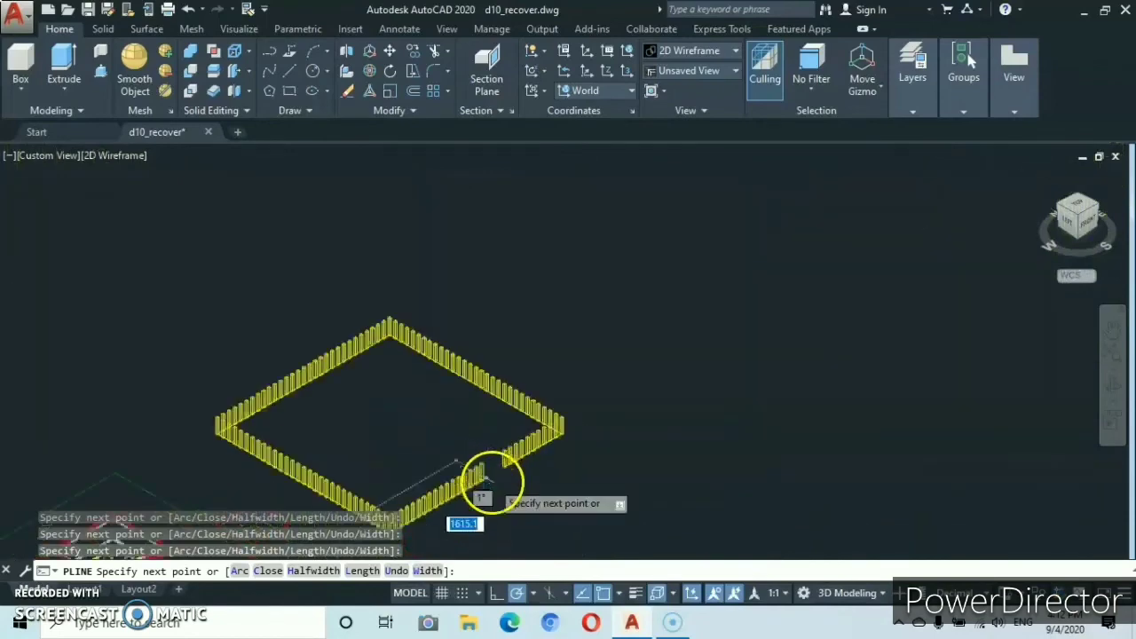
scroll(488, 479, "down", 6)
middle_click_drag(406, 457, 553, 435)
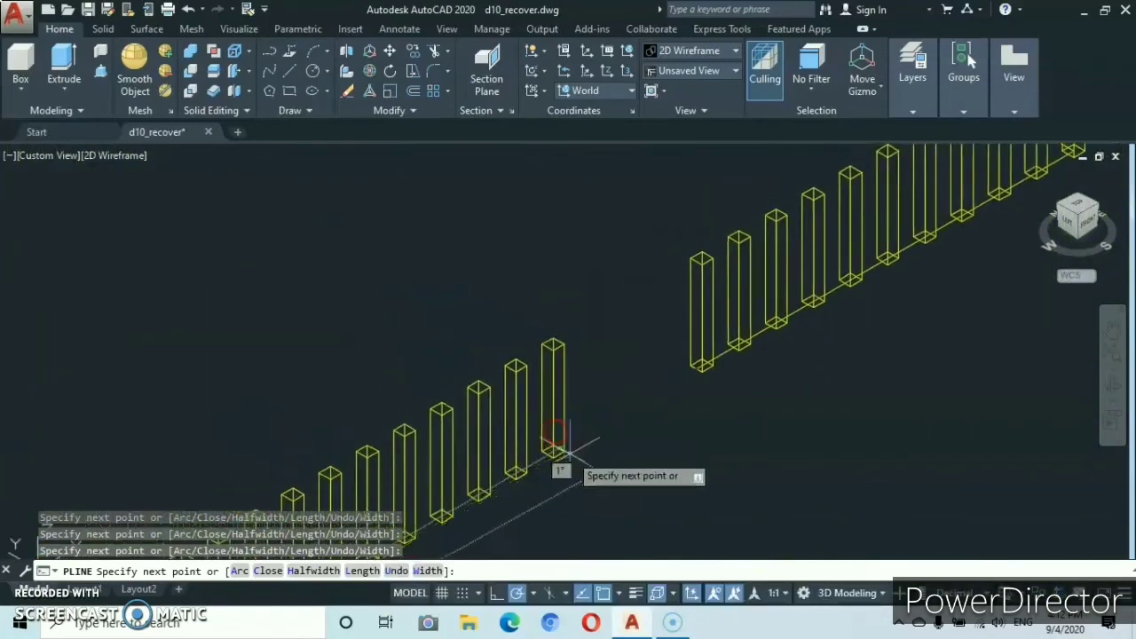
scroll(560, 470, "up", 7)
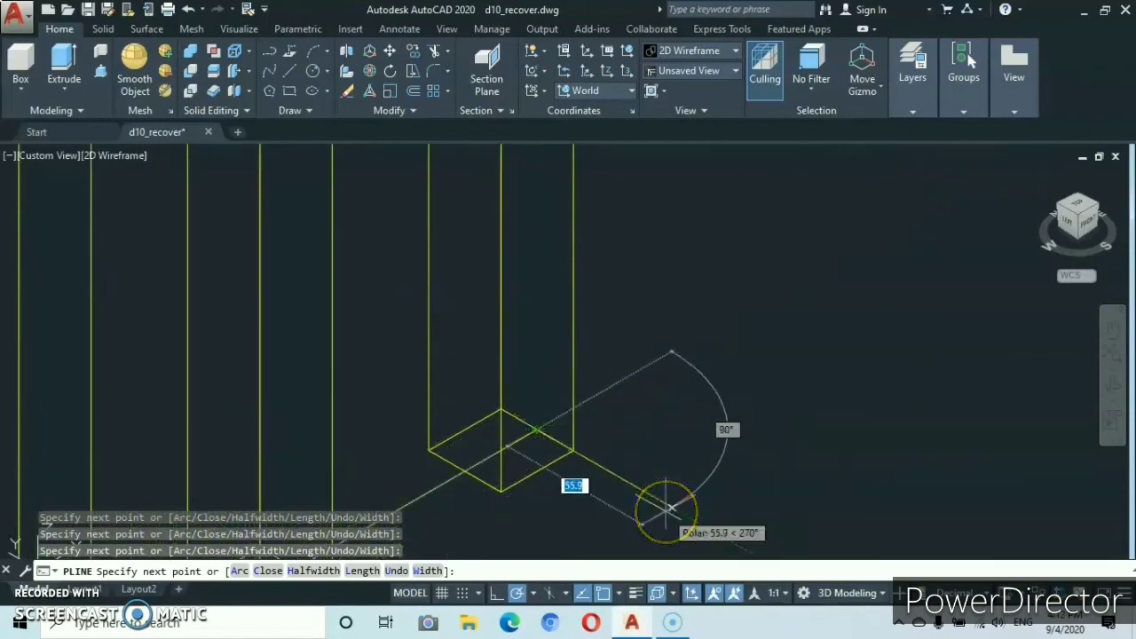
key("Escape")
Align the UCS to the west-facing side of the second post west of the front opening.
scroll(469, 428, "down", 4)
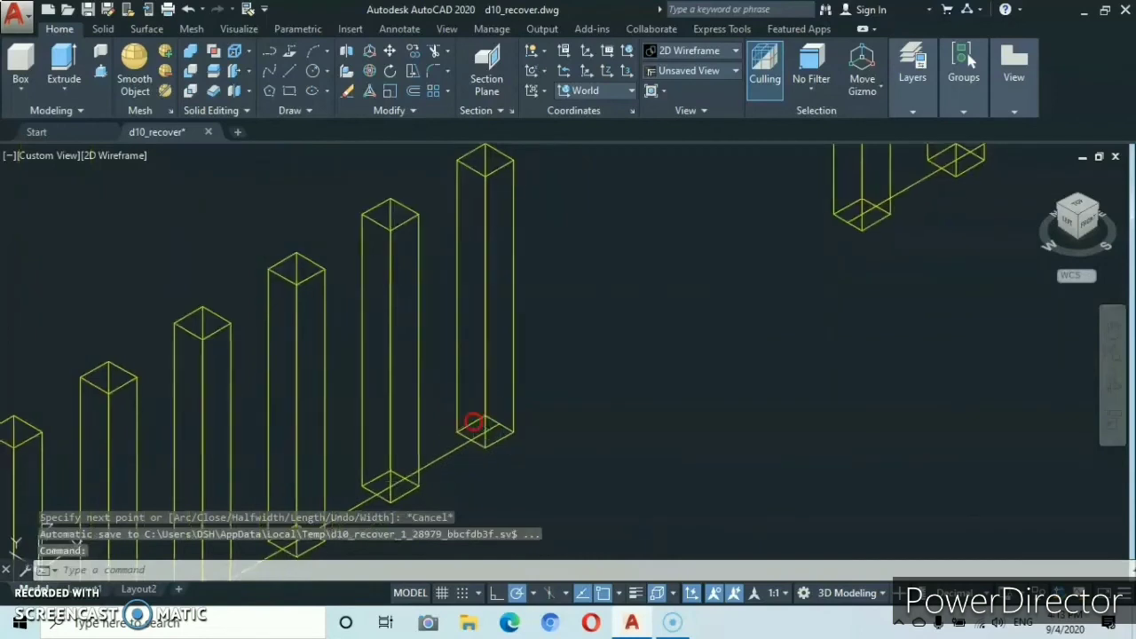
middle_click_drag(473, 423, 620, 423)
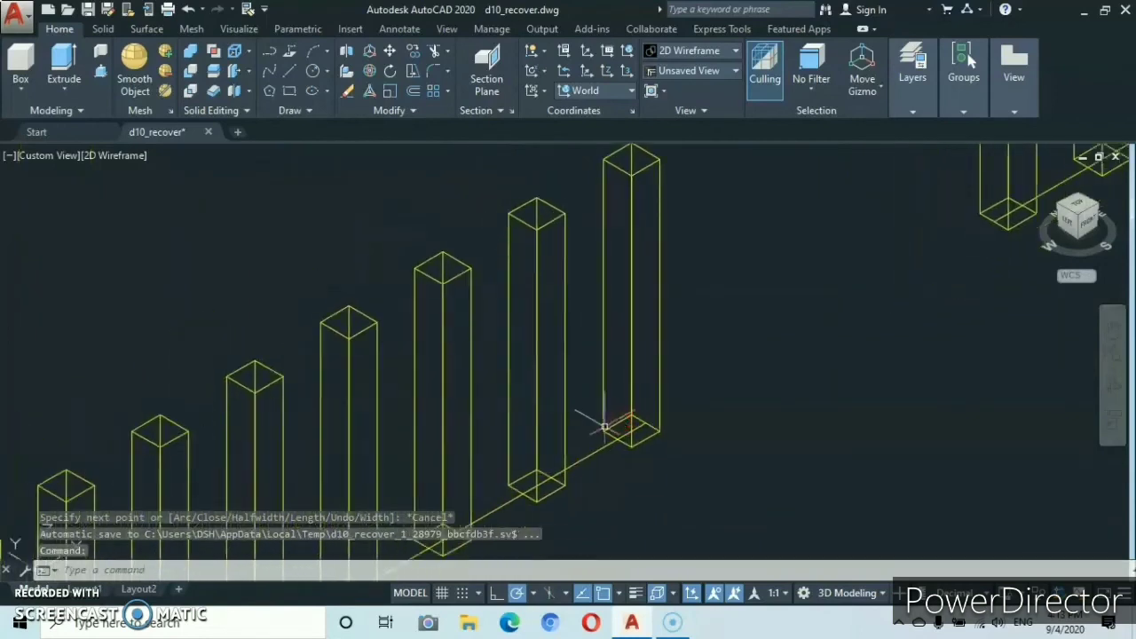
scroll(605, 427, "down", 2)
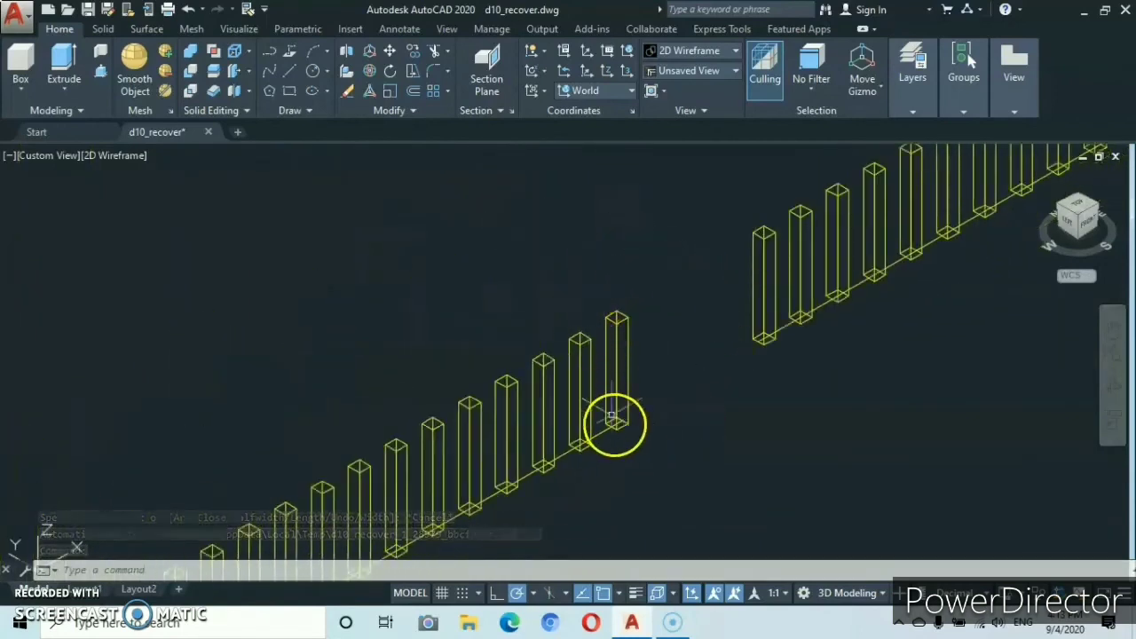
scroll(612, 411, "up", 5)
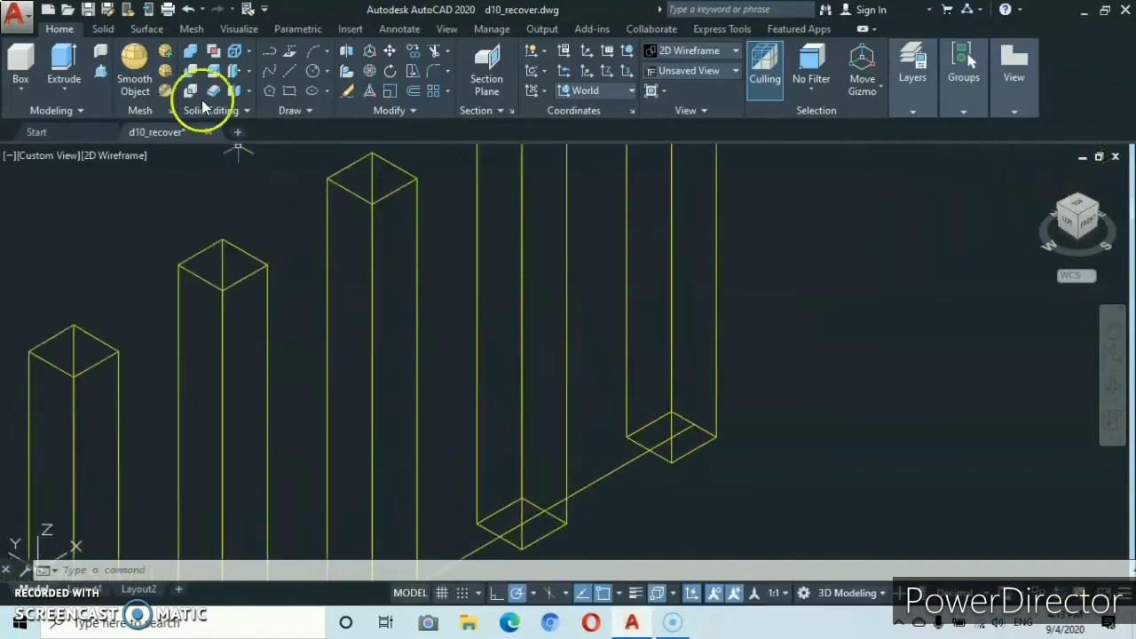
left_click(544, 88)
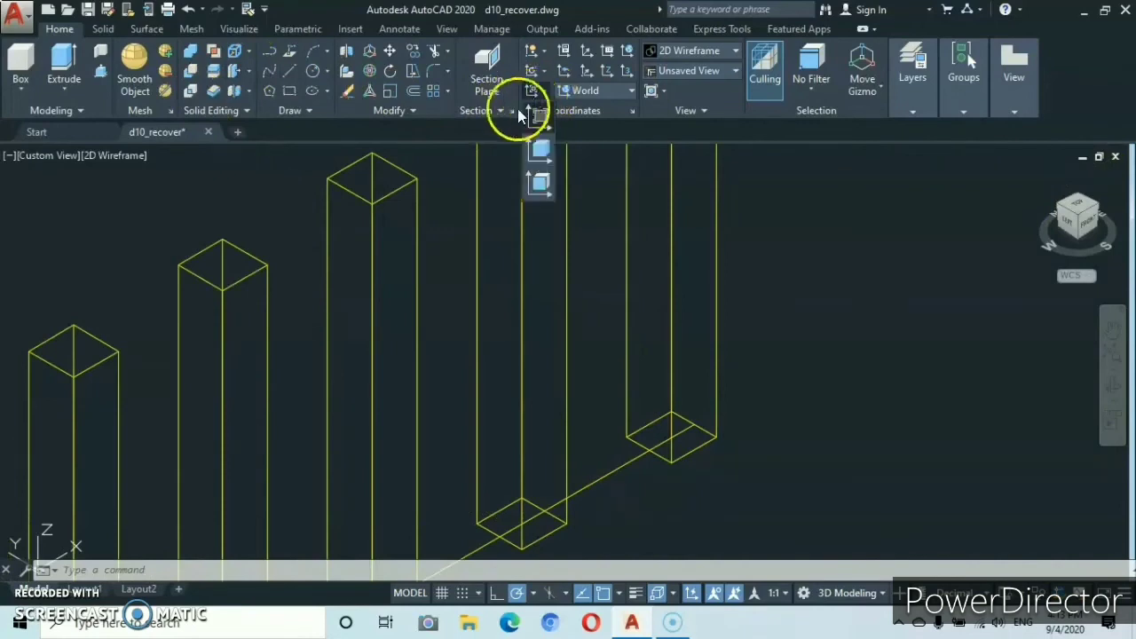
left_click(536, 183)
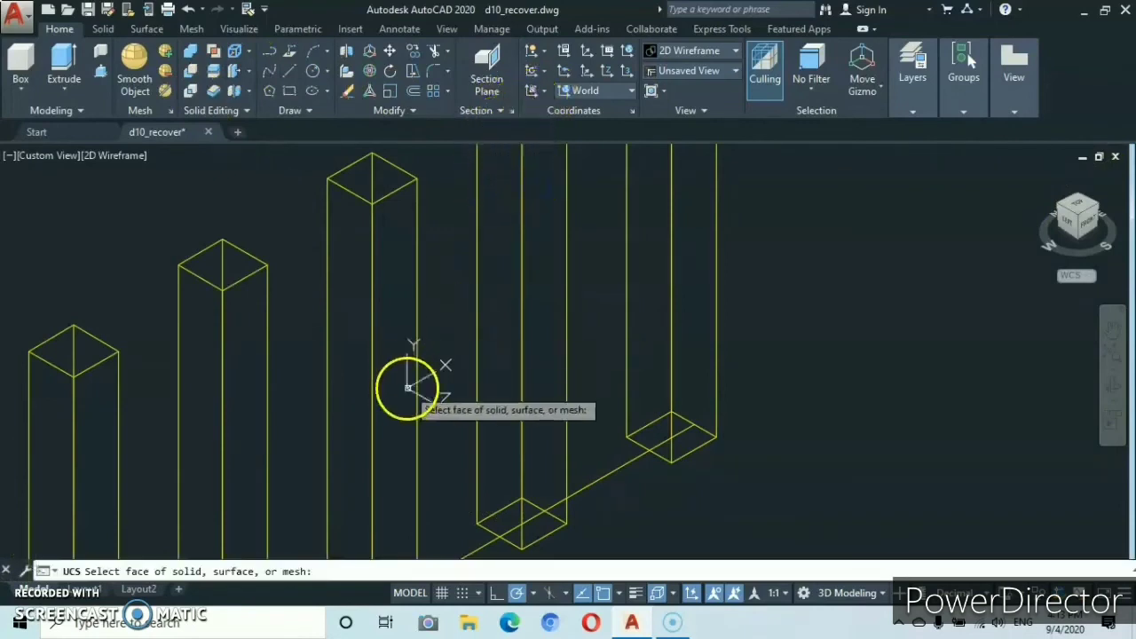
left_click(497, 315)
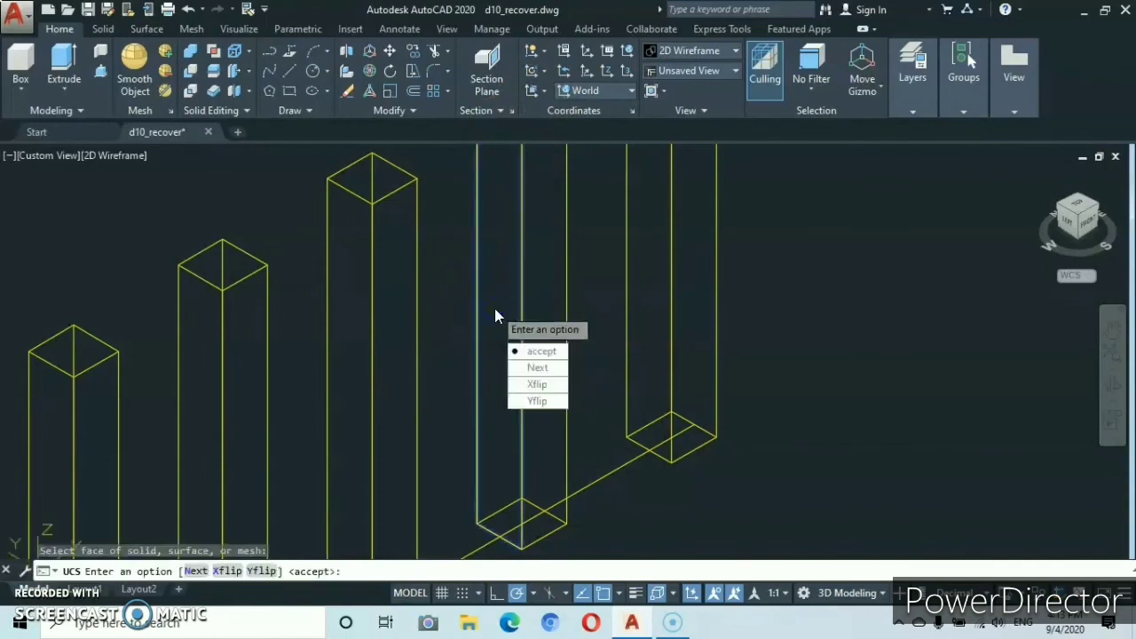
key("Return")
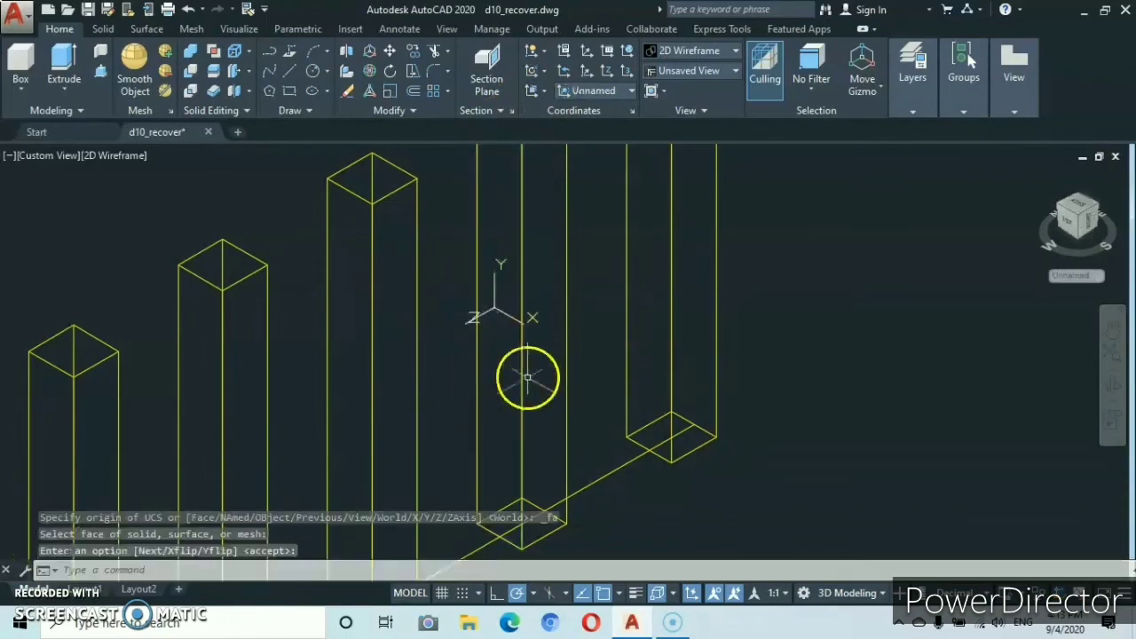
middle_click_drag(513, 462, 546, 379)
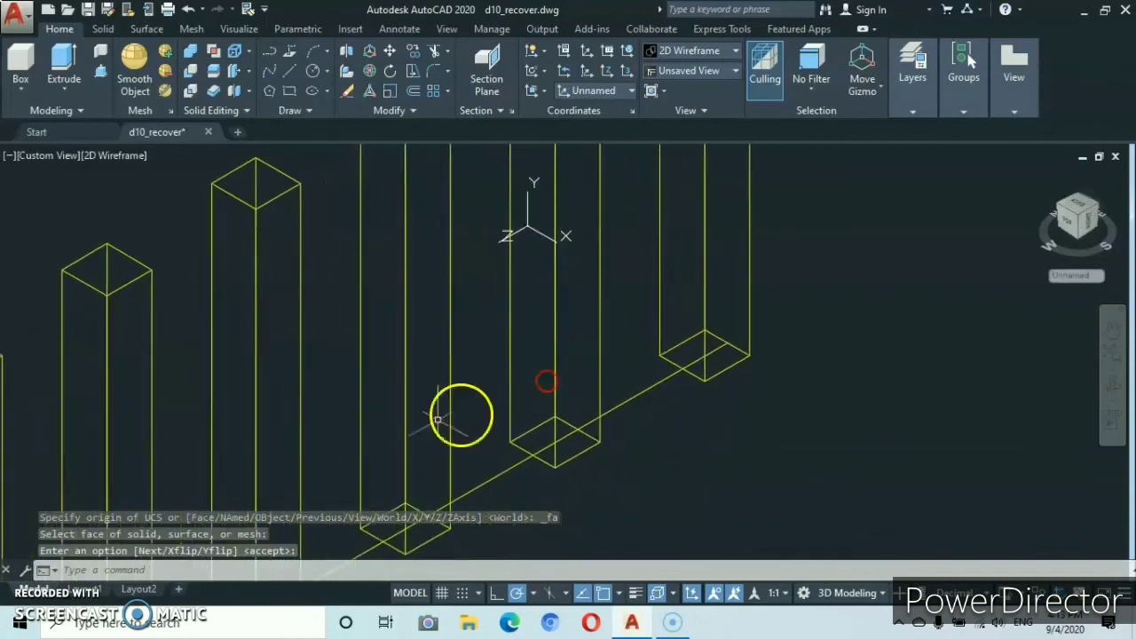
left_click(286, 89)
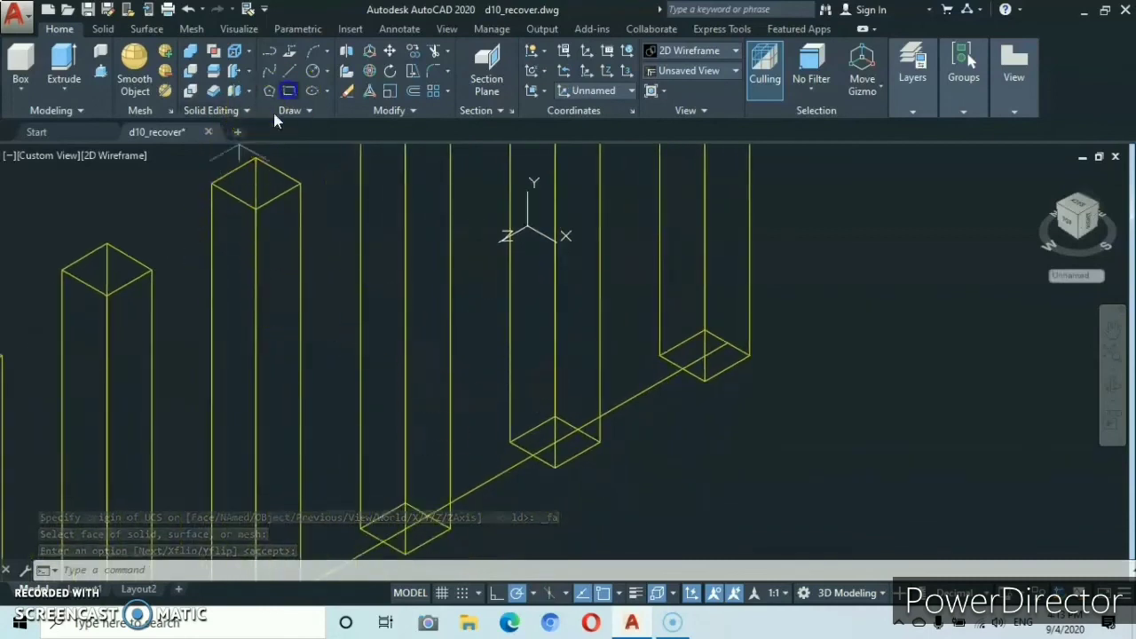
left_click(581, 474)
key("Escape")
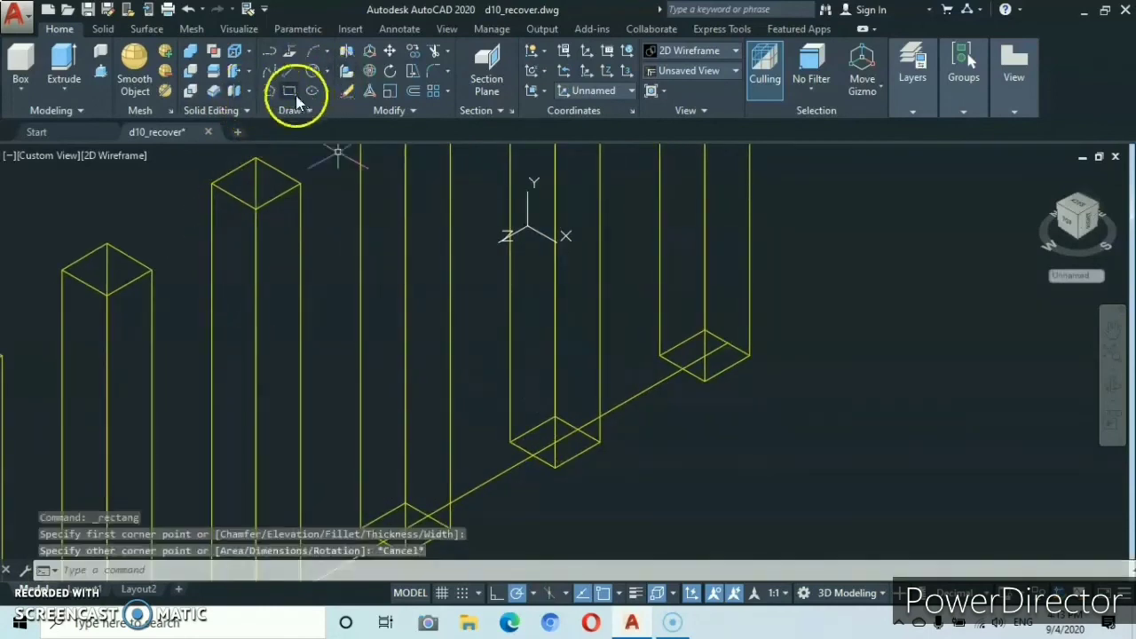
Draw a 30 by 40 rectangle on the post's west face, starting from the face's lower north corner.
key("Return")
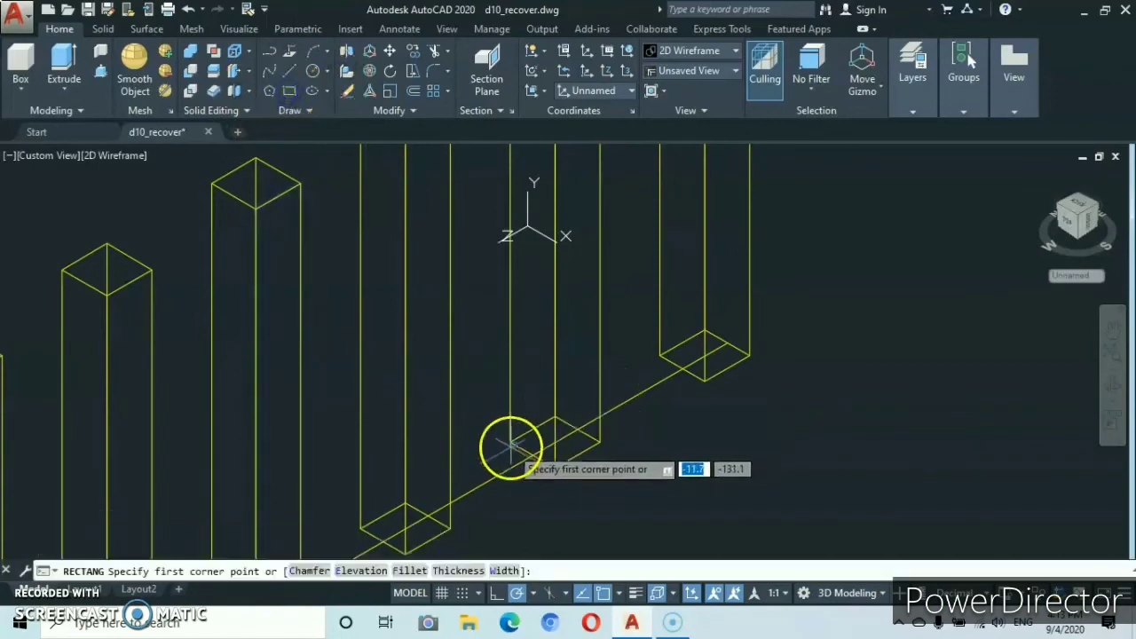
left_click(510, 441)
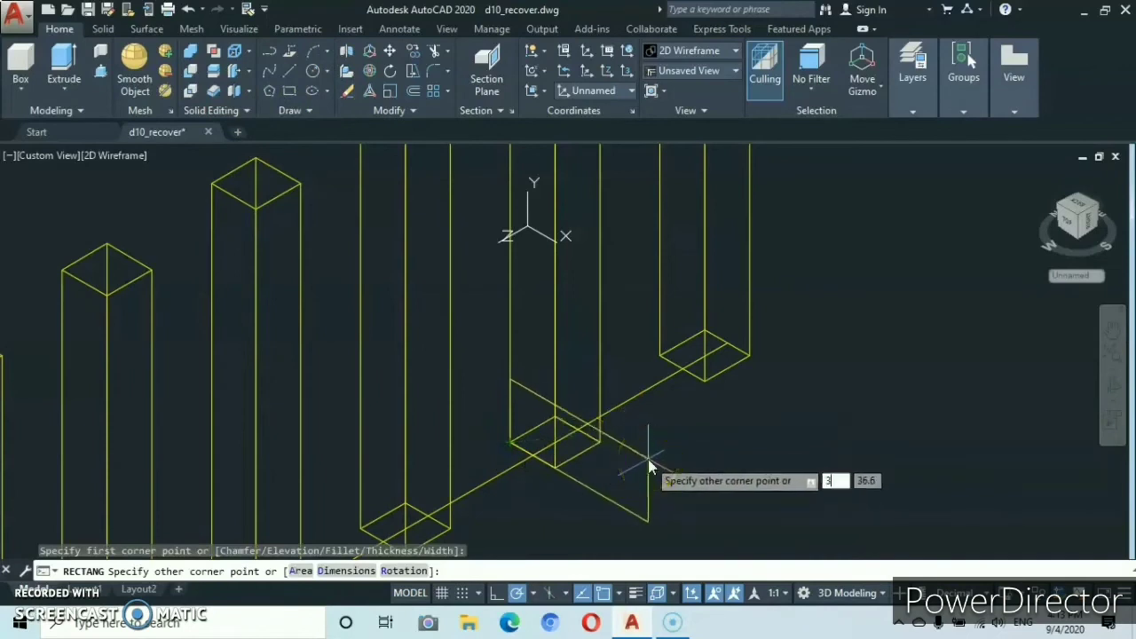
type("30")
key("Tab")
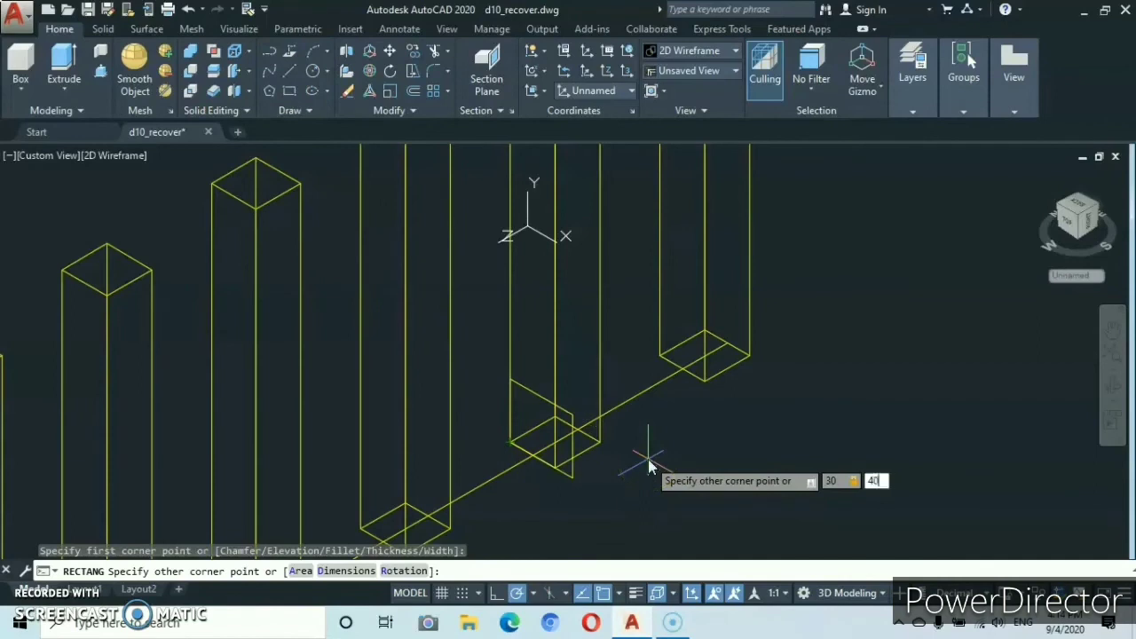
type("40")
key("Return")
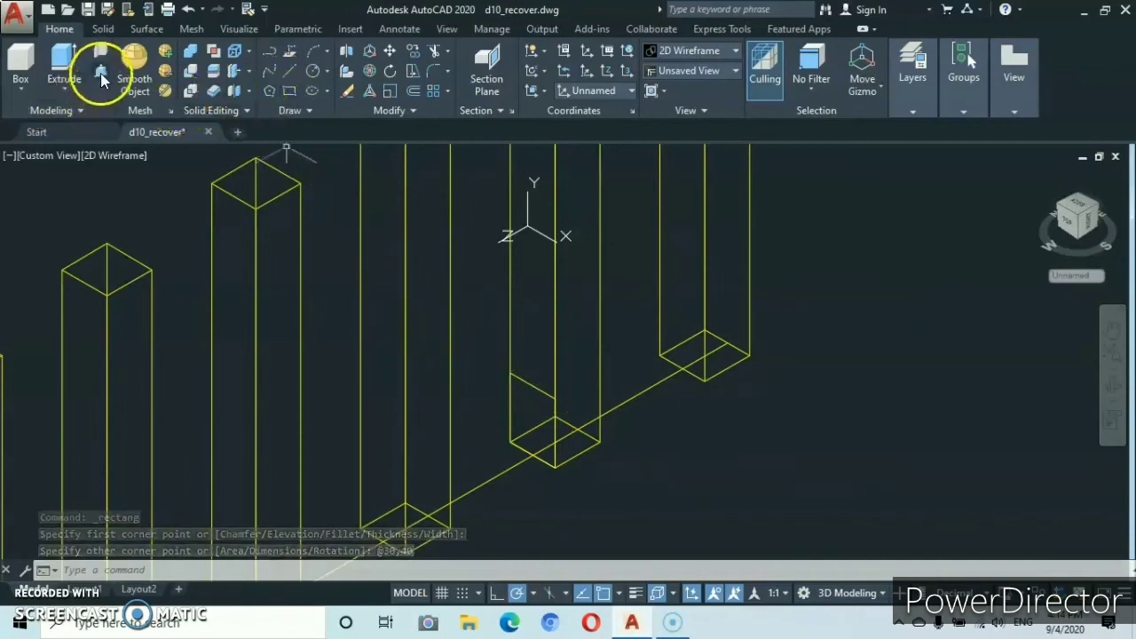
left_click(62, 60)
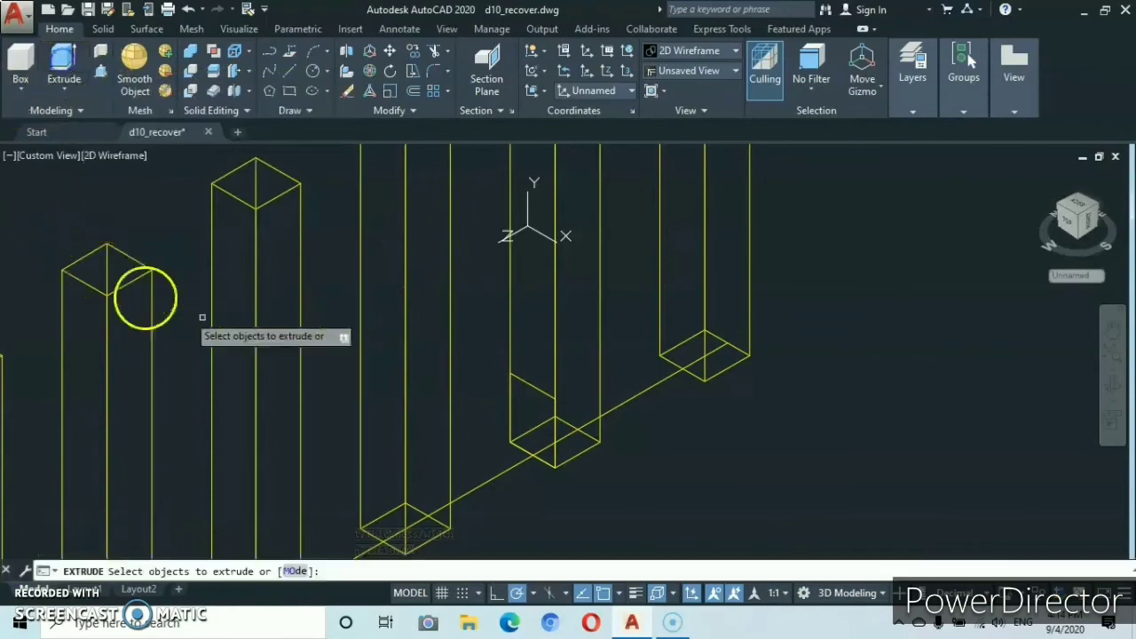
left_click(532, 385)
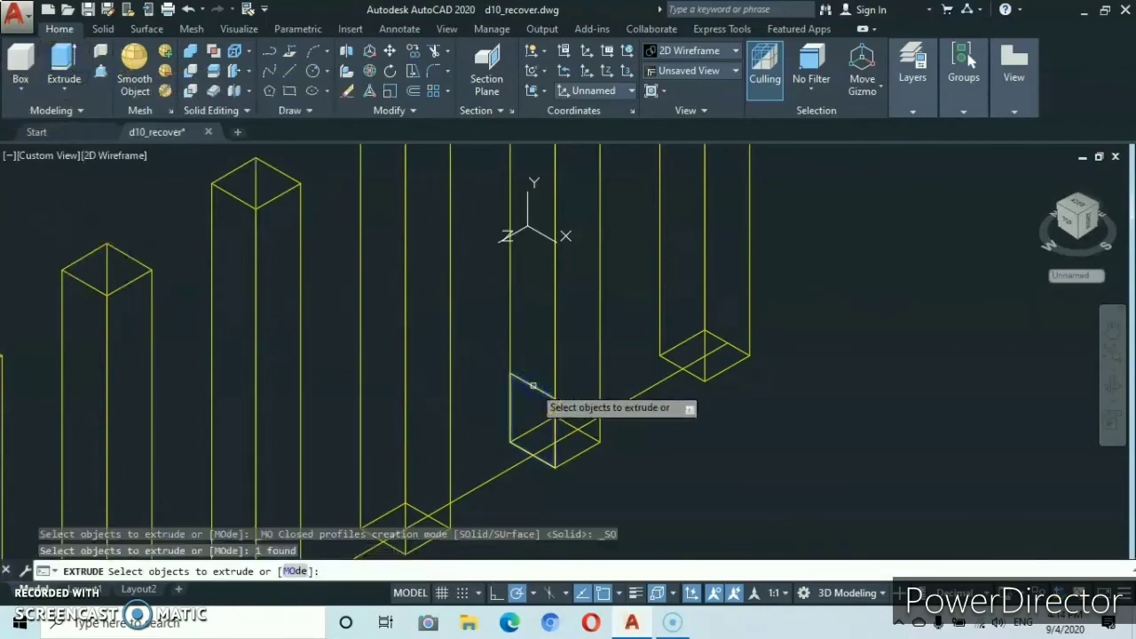
key("Return")
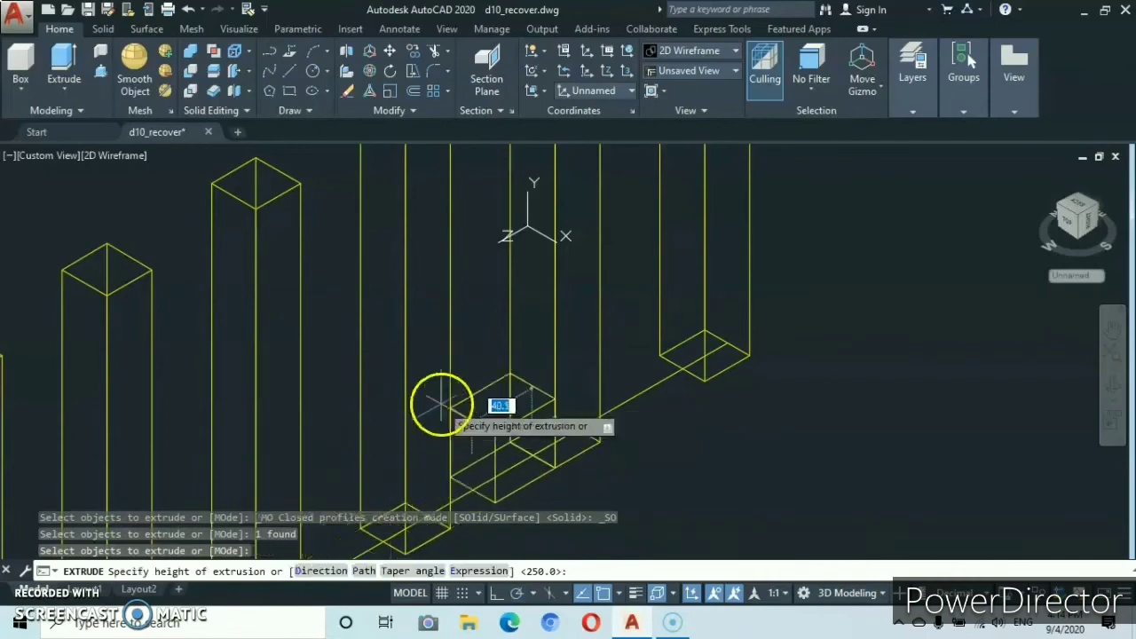
scroll(246, 455, "down", 3)
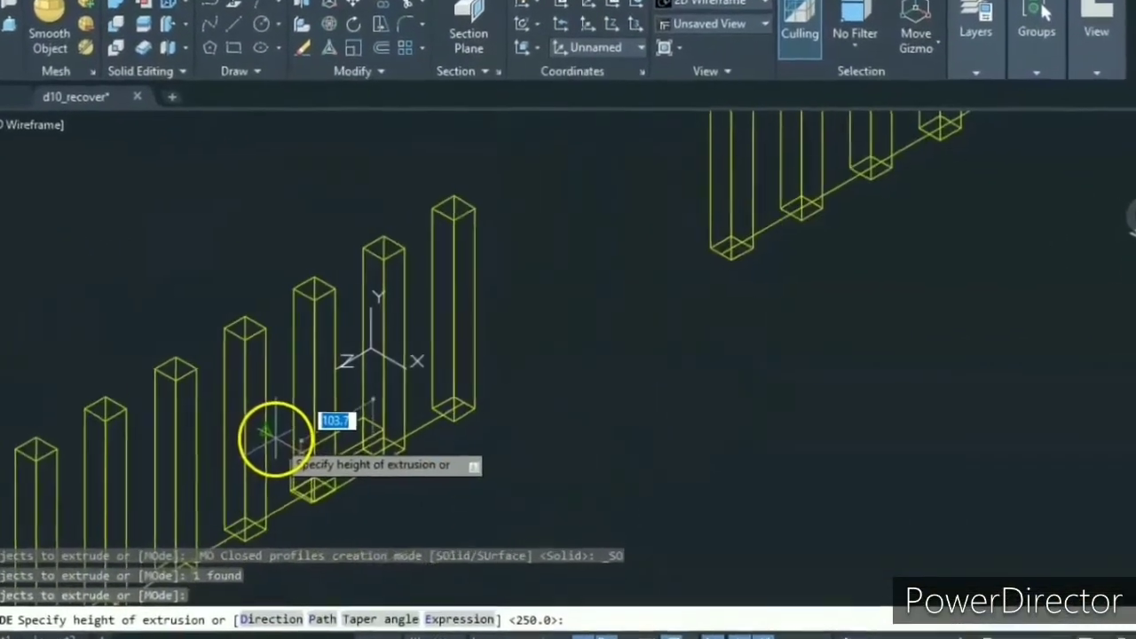
middle_click_drag(319, 391, 492, 356)
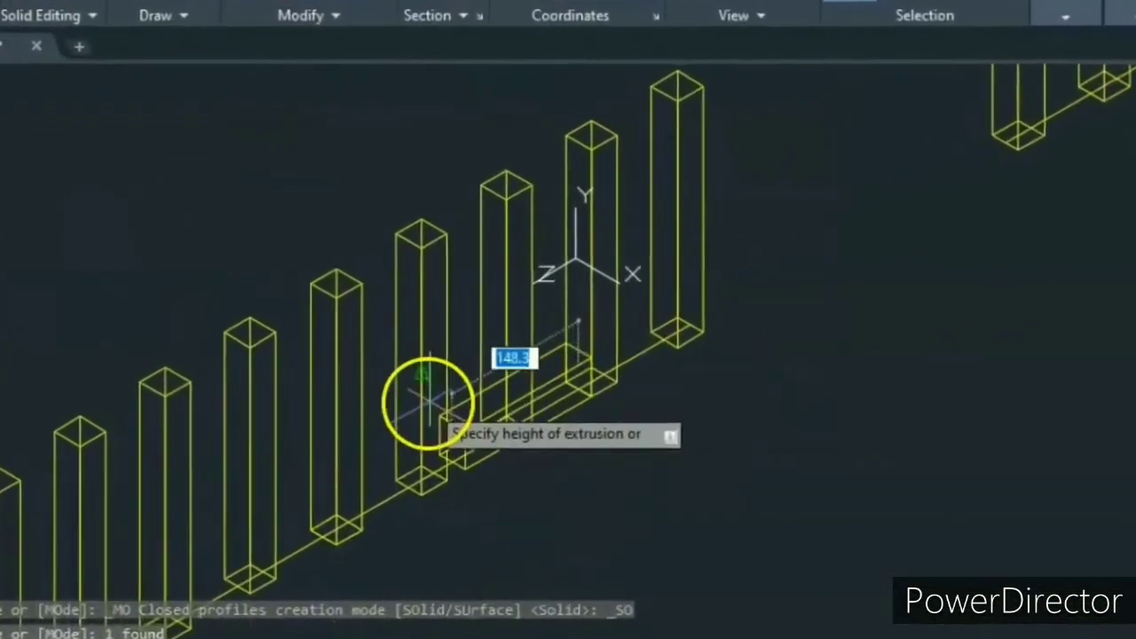
left_click(416, 401)
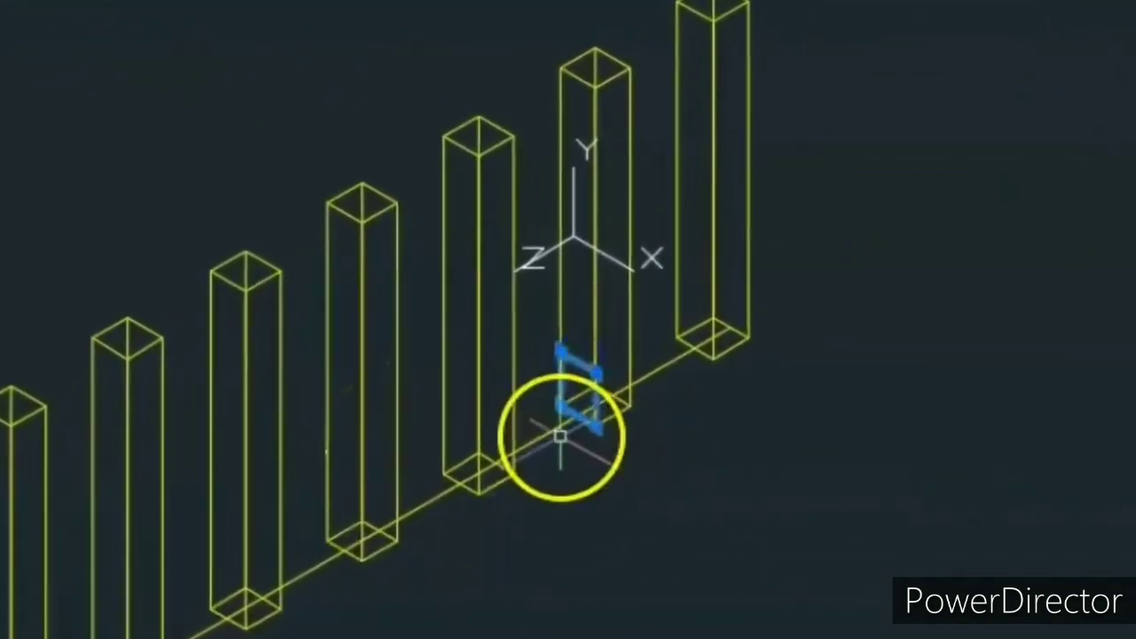
Move the rectangle from its lower corner to the matching base corner of the post just west of the opening.
right_click(774, 604)
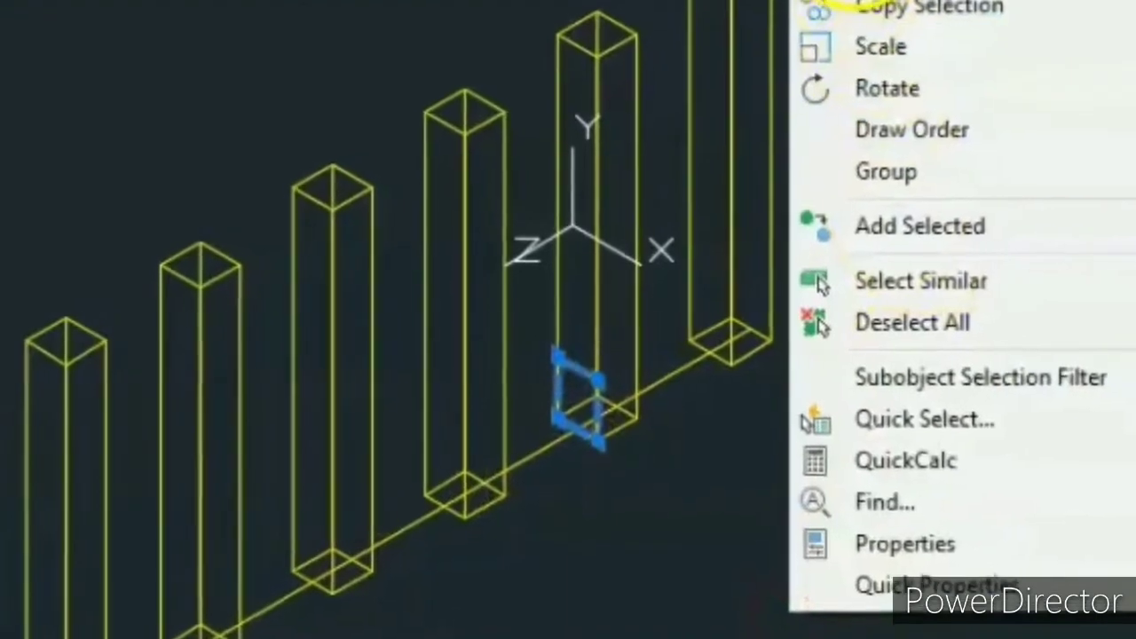
left_click(888, 8)
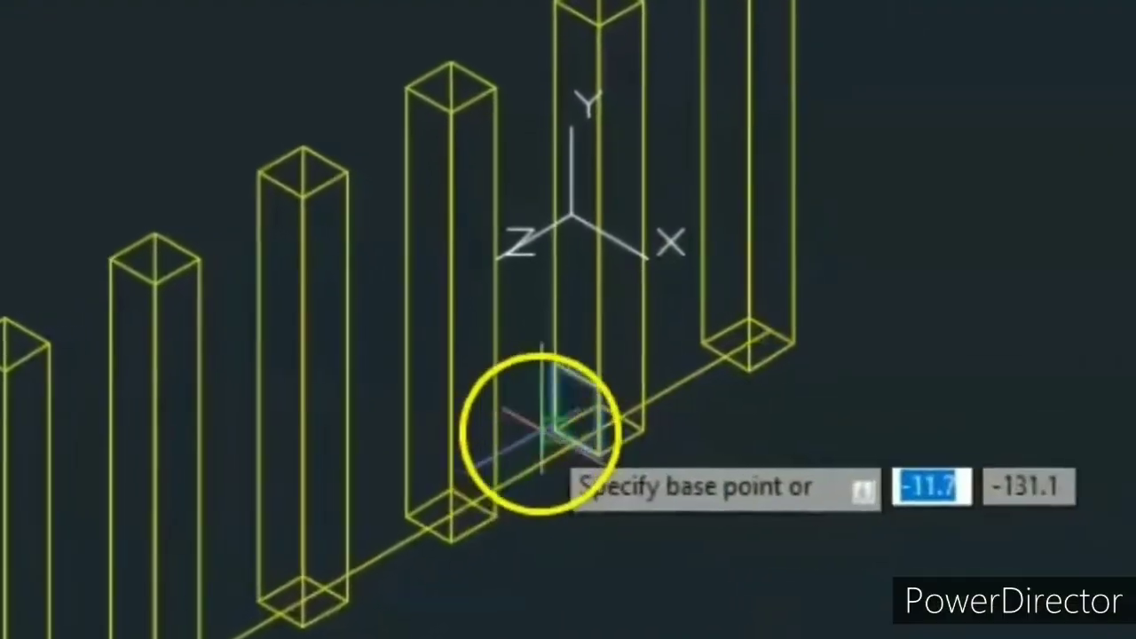
left_click(545, 432)
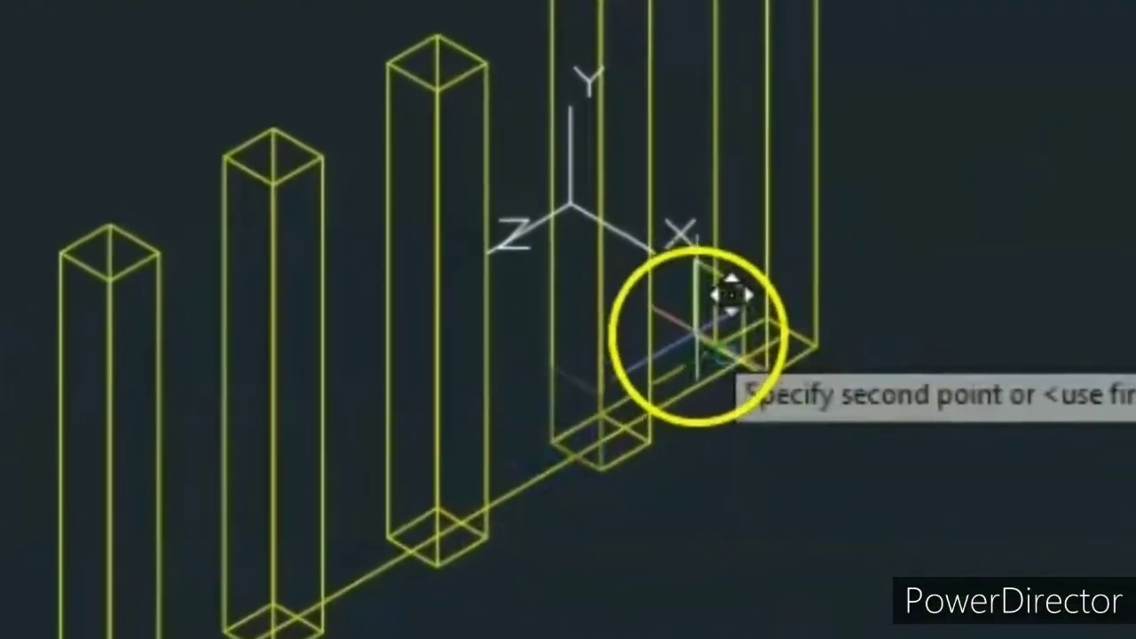
left_click(714, 336)
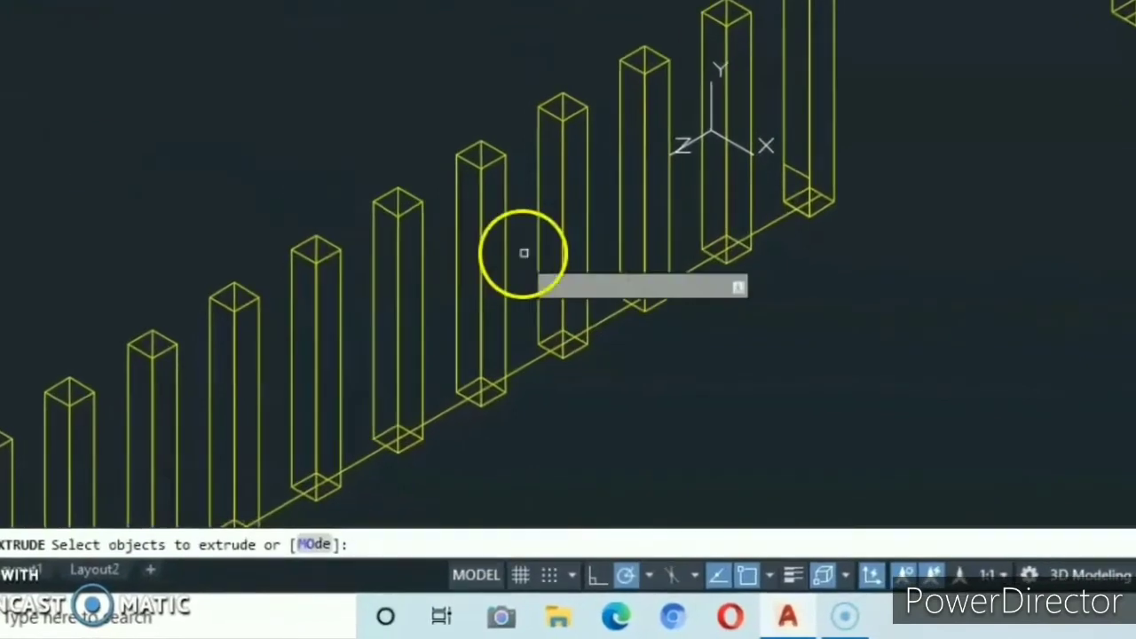
Extrude the 30 by 40 rectangle along the base polyline as its path around the whole fence.
left_click(795, 173)
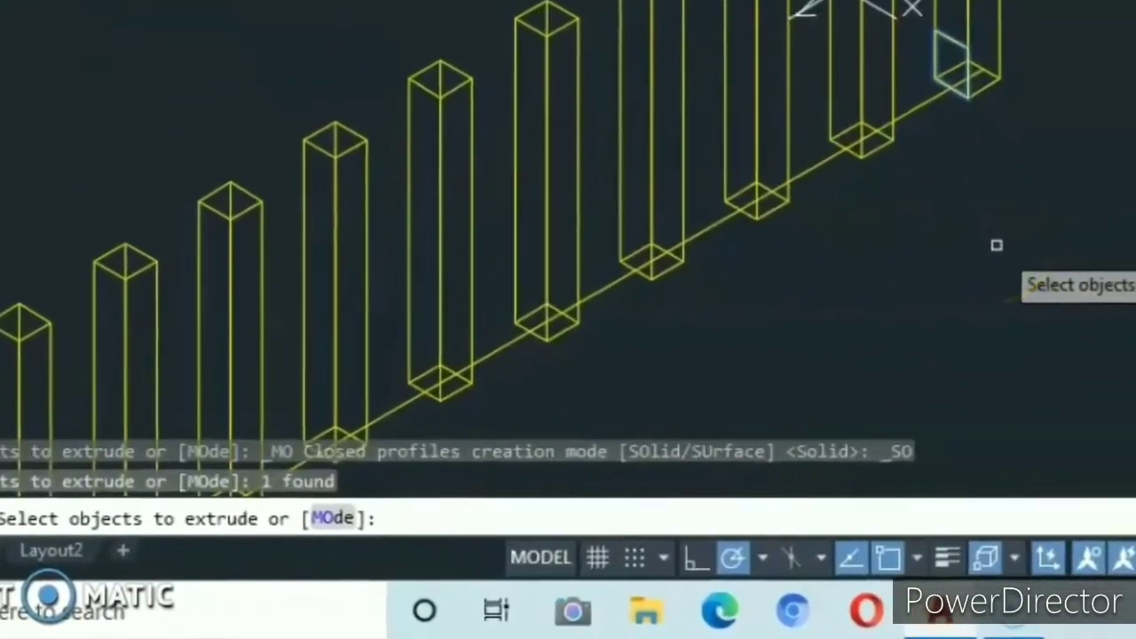
key("Return")
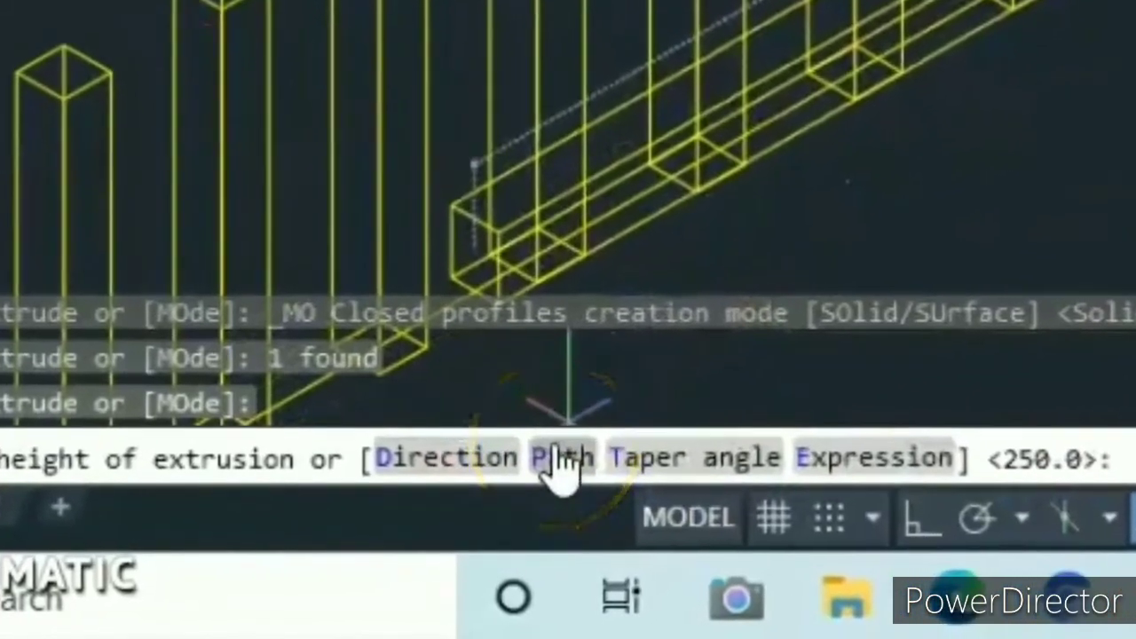
left_click(567, 454)
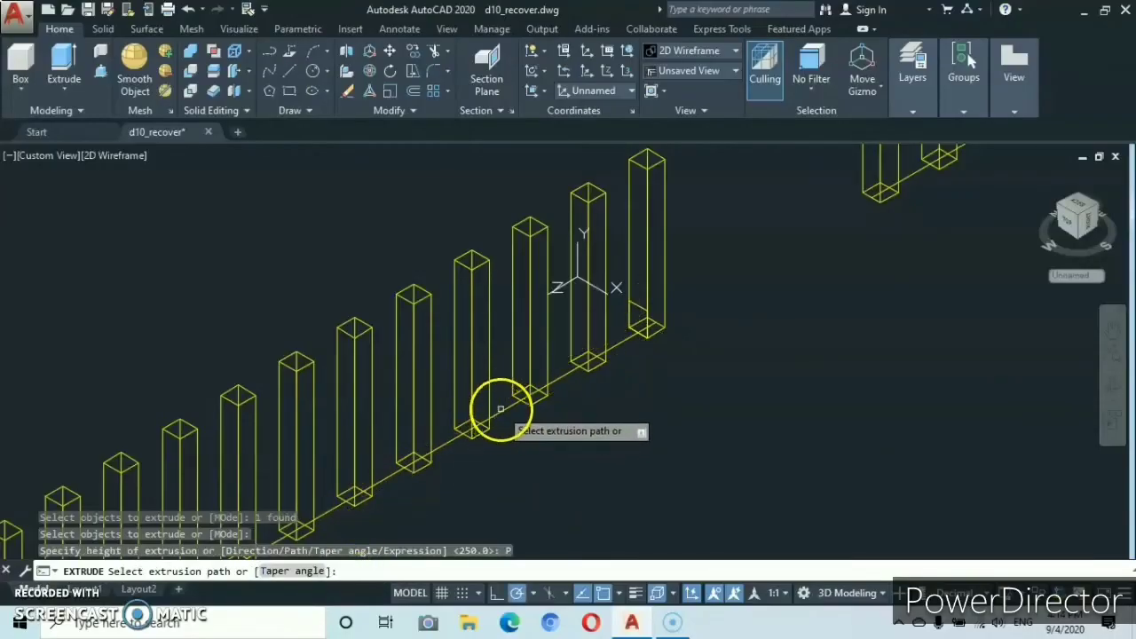
scroll(501, 409, "up", 4)
left_click(508, 412)
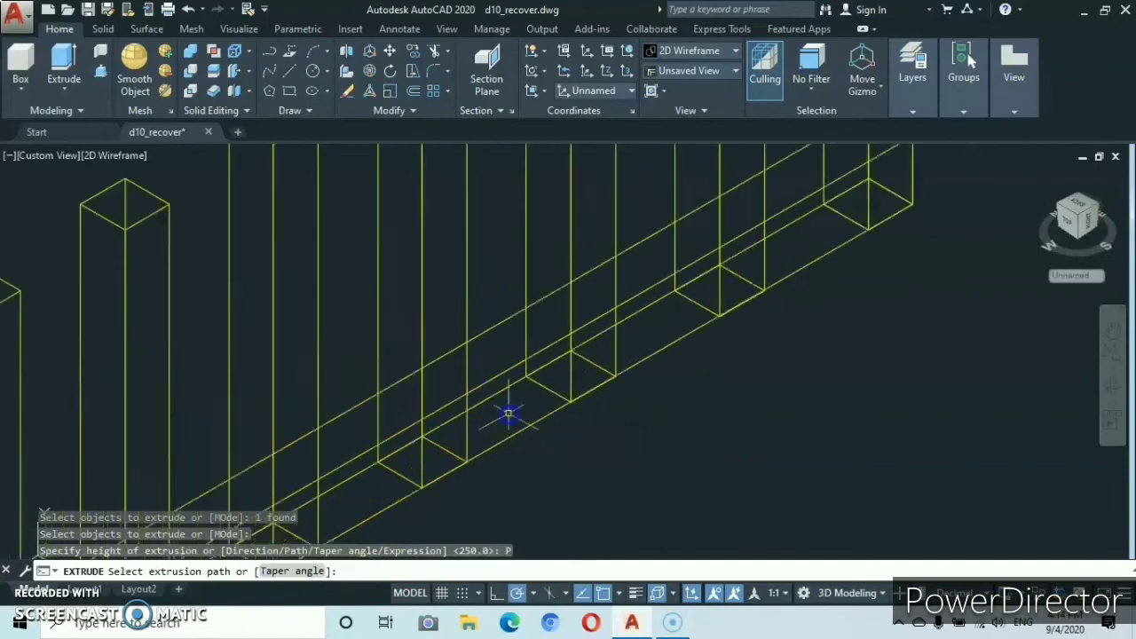
scroll(536, 388, "down", 6)
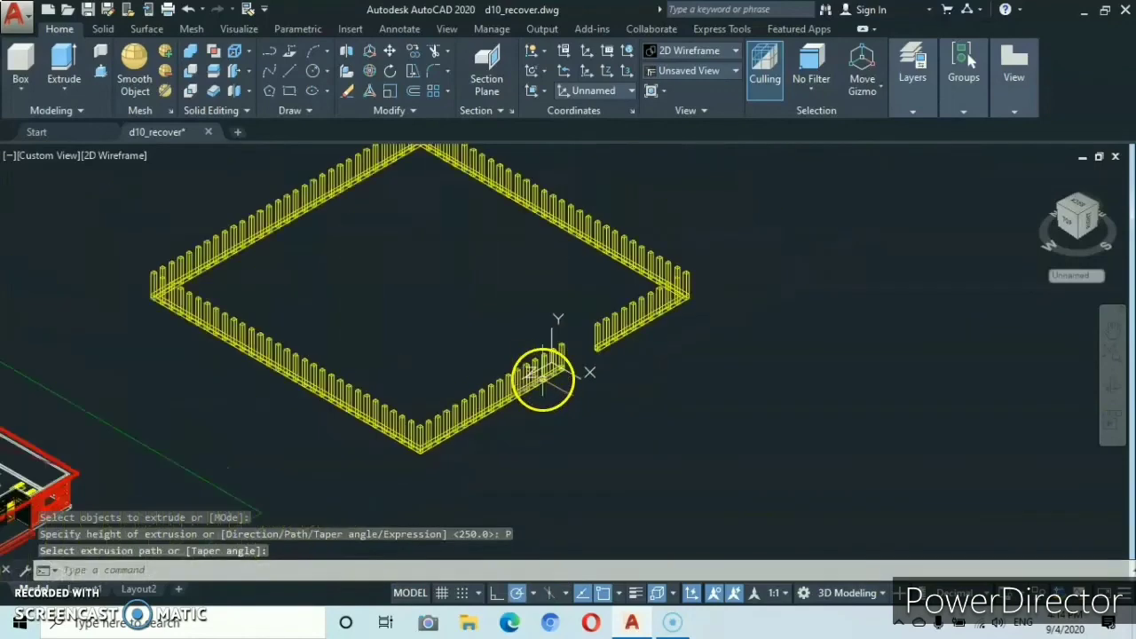
scroll(483, 407, "up", 5)
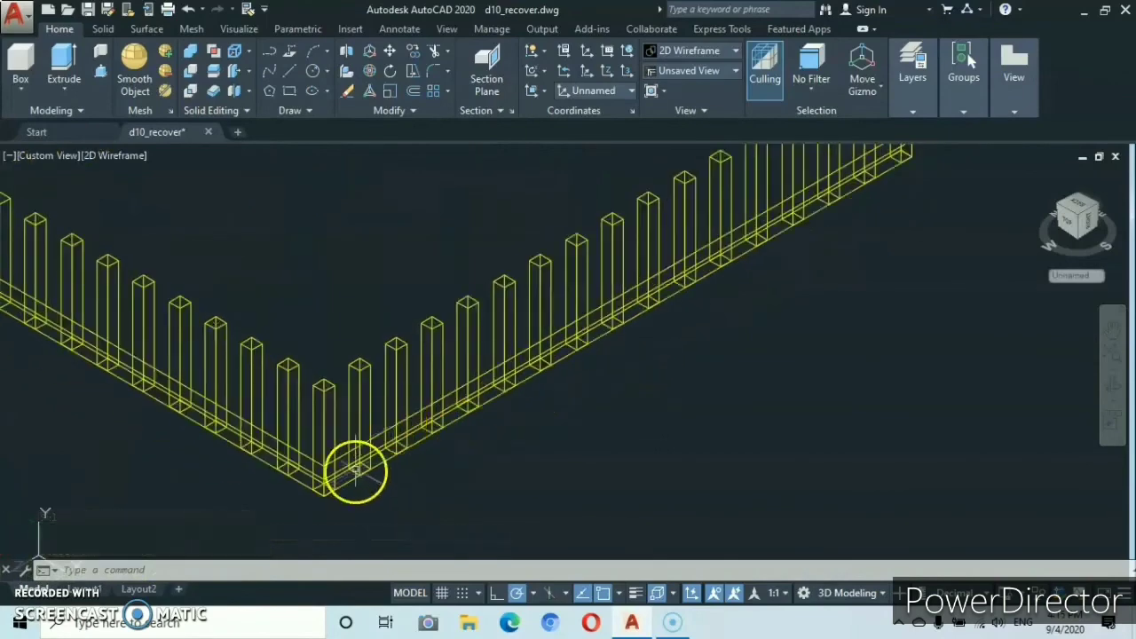
scroll(427, 418, "up", 4)
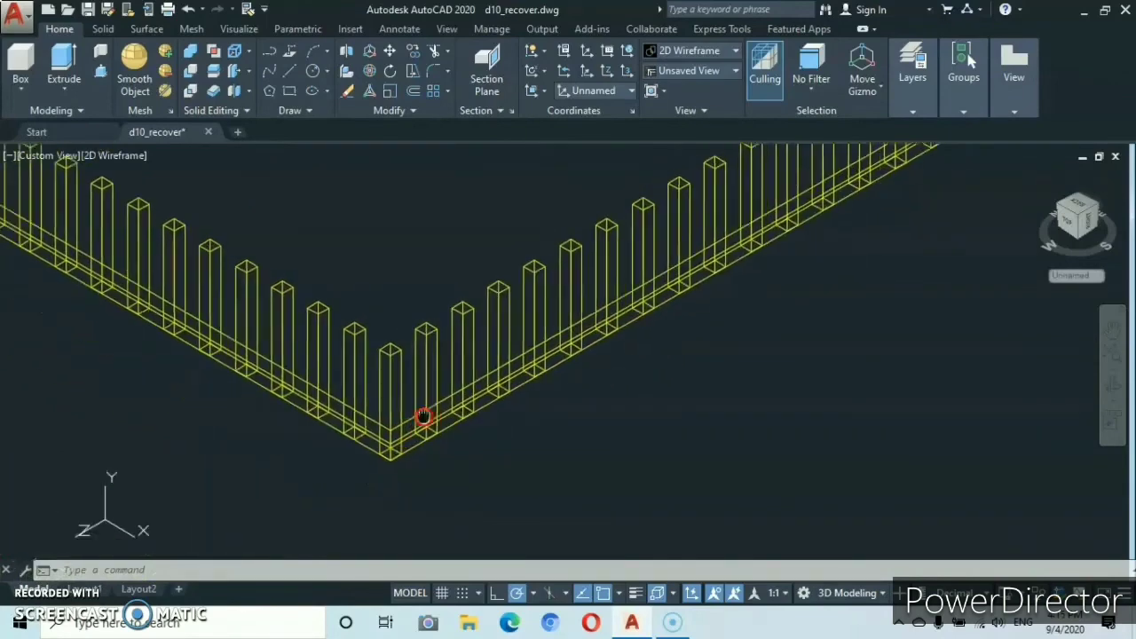
left_click(402, 465)
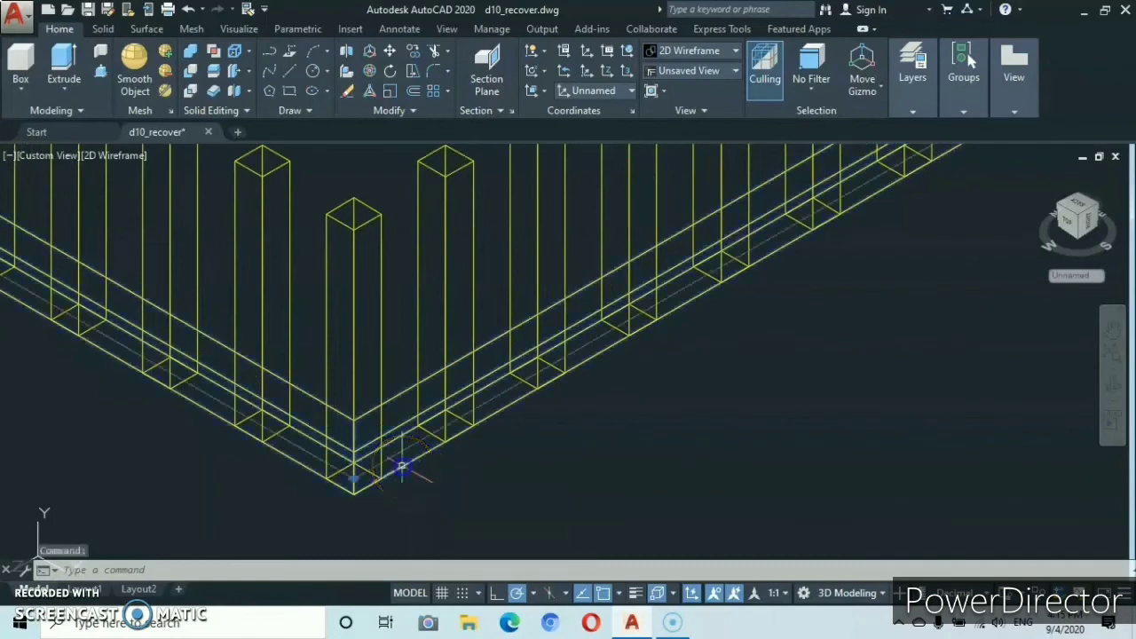
right_click(608, 507)
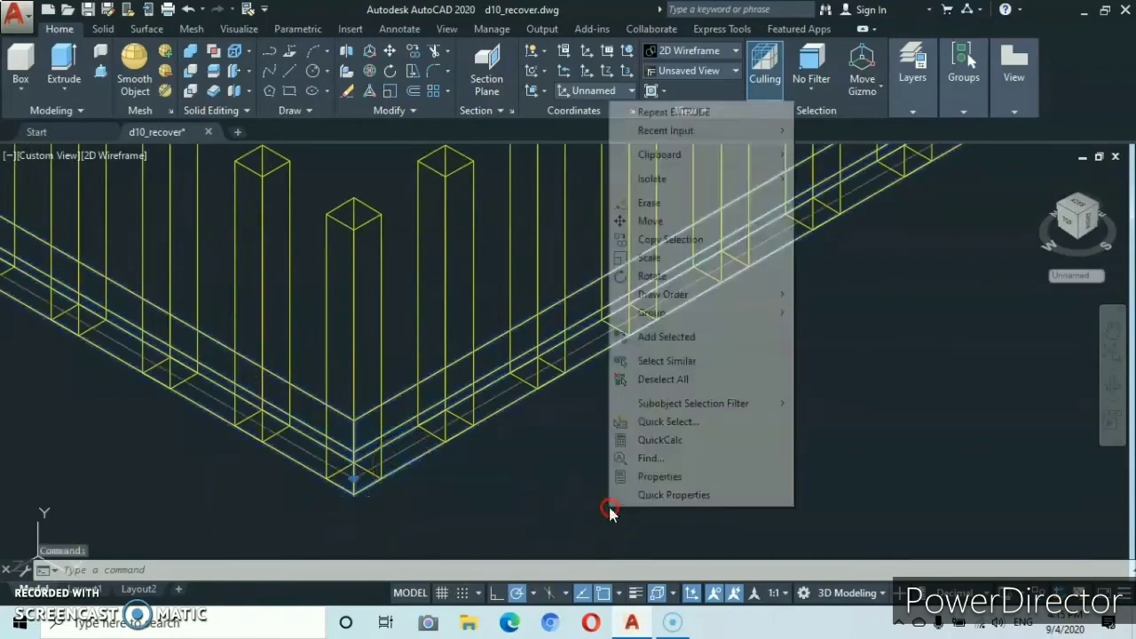
left_click(668, 226)
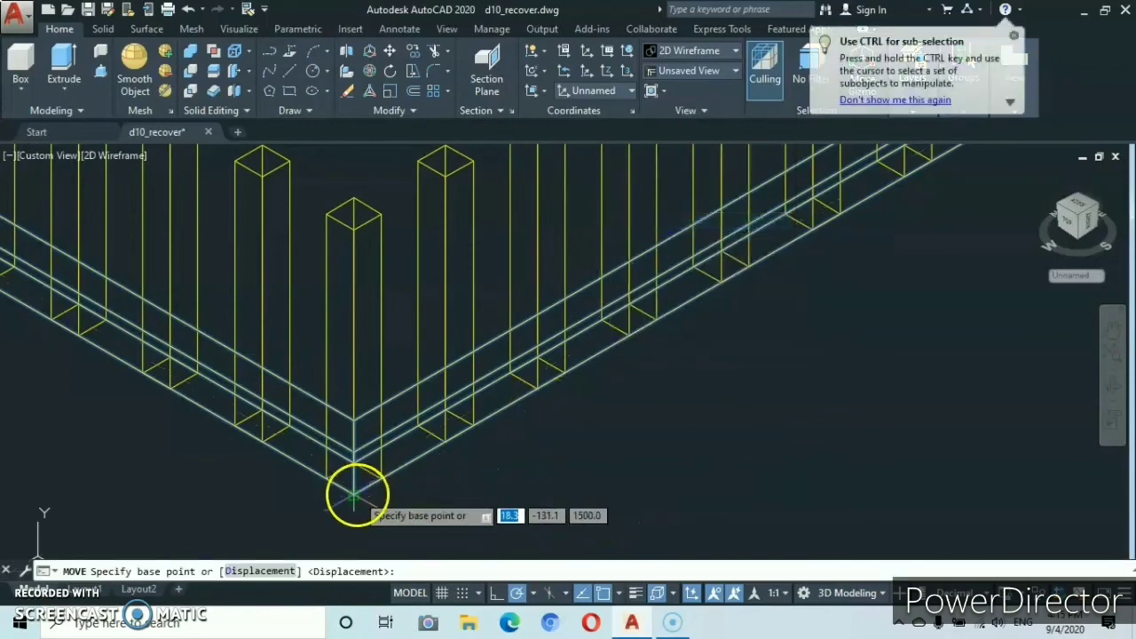
key("Escape")
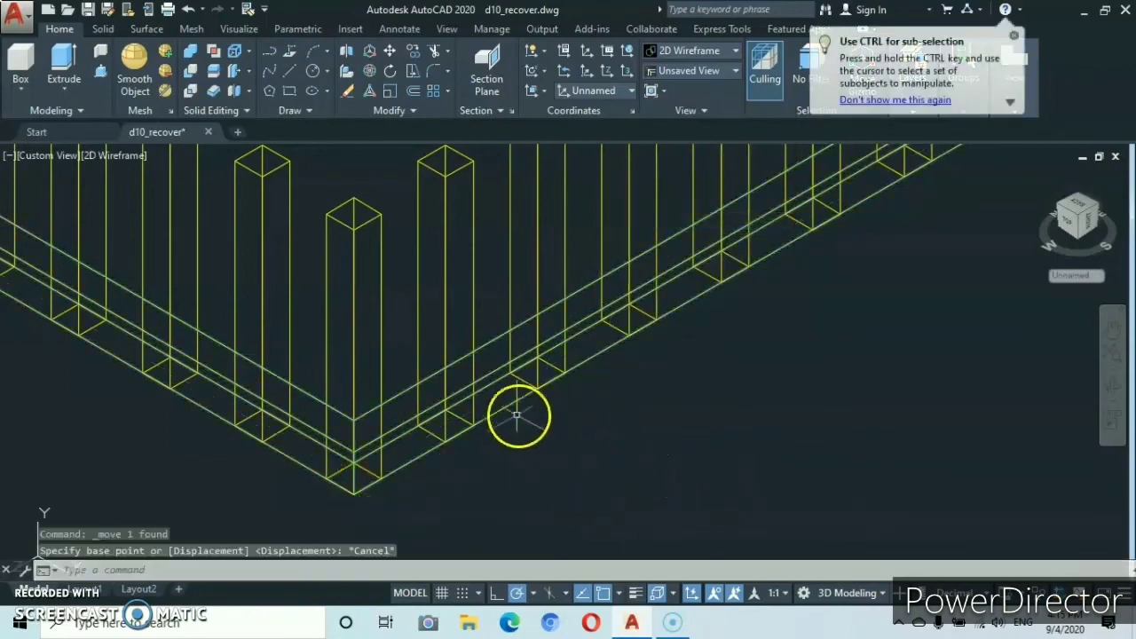
Copy the base rail from its outer front-left bottom corner to the corner post's top endpoint and to the midpoint of its vertical edge.
right_click(701, 489)
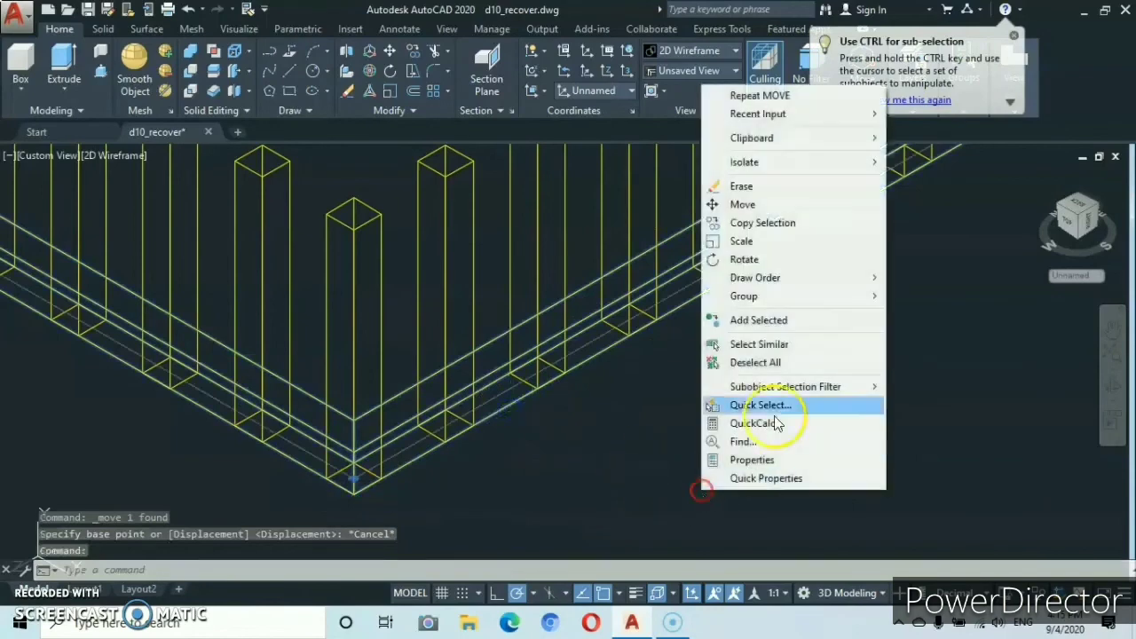
left_click(751, 224)
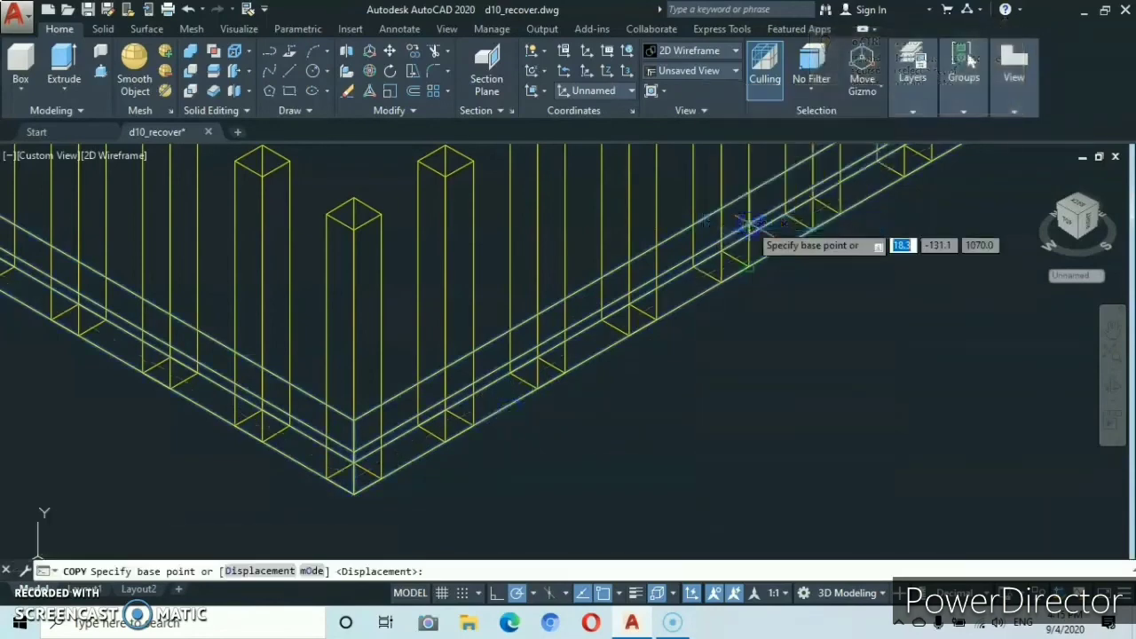
left_click(354, 494)
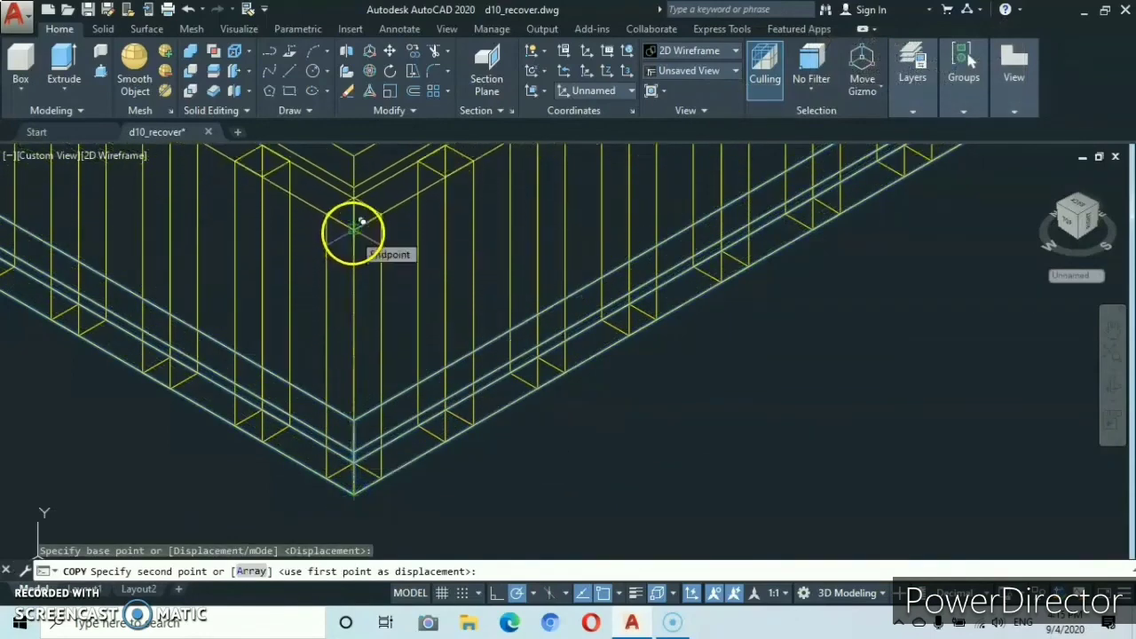
left_click(354, 228)
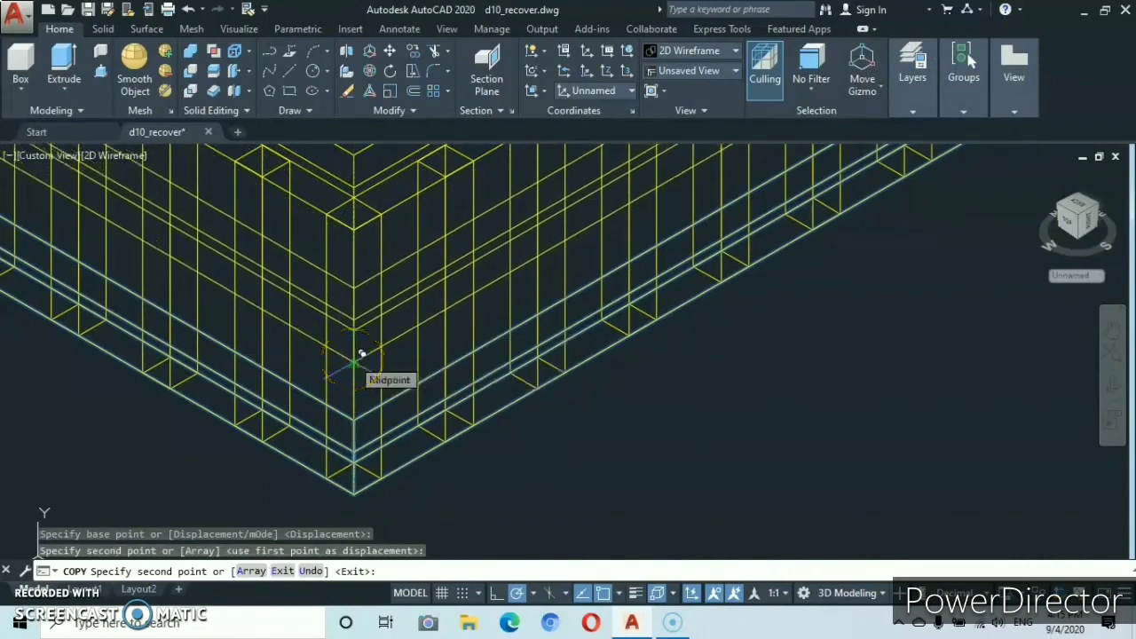
left_click(355, 359)
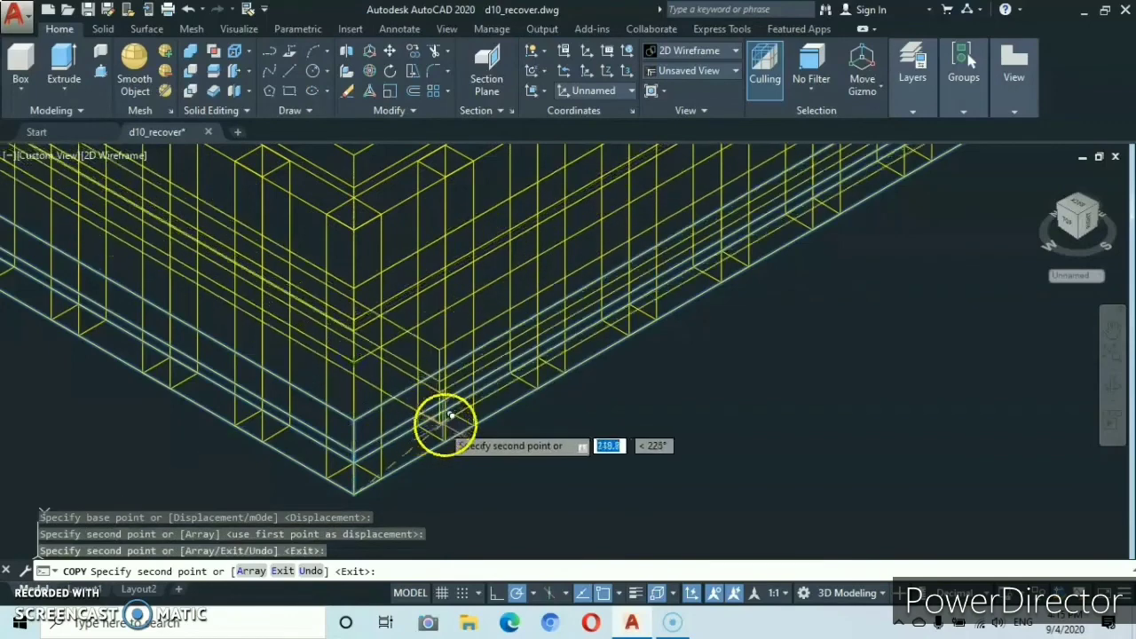
key("Escape")
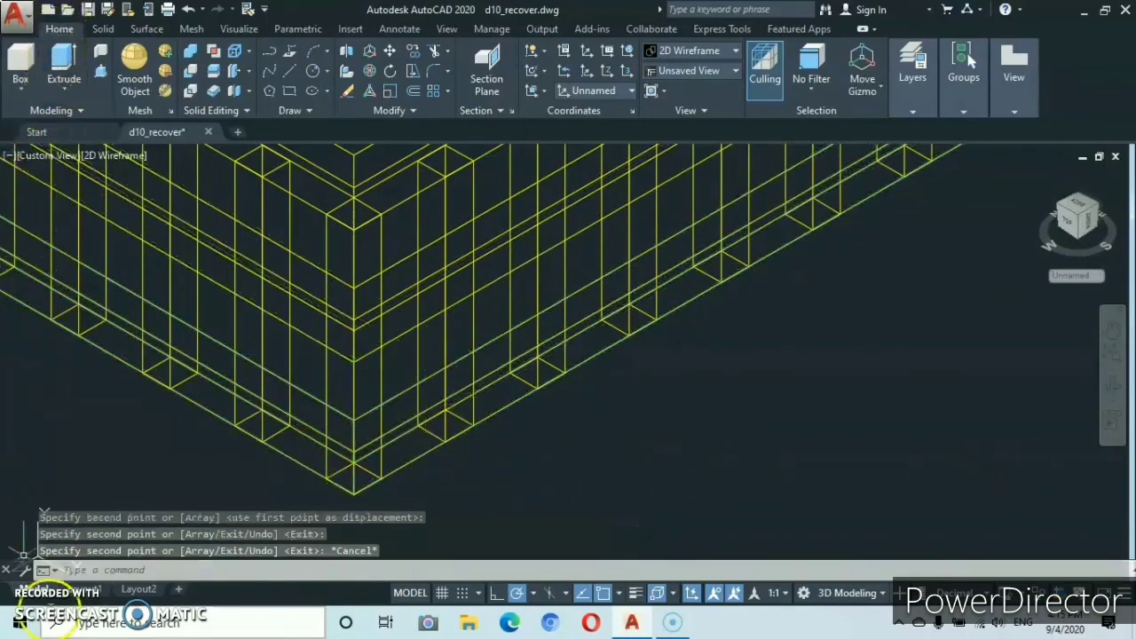
Change the visual style to Shaded to display the fence as solid surfaces.
left_click(113, 157)
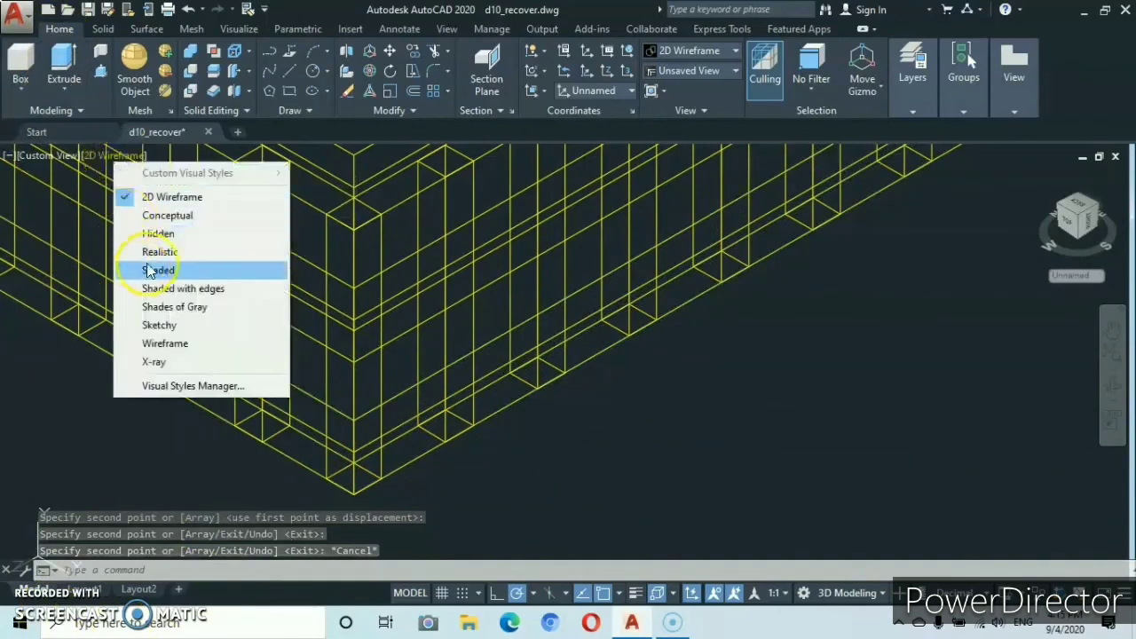
left_click(155, 272)
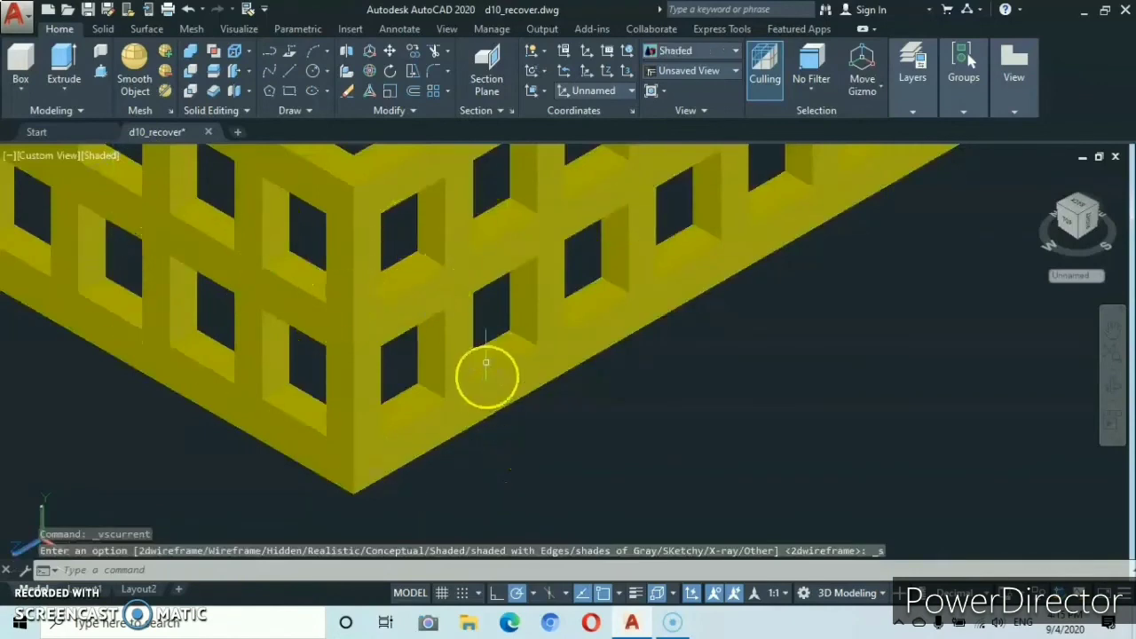
scroll(488, 333, "down", 2)
middle_click_drag(489, 330, 426, 479)
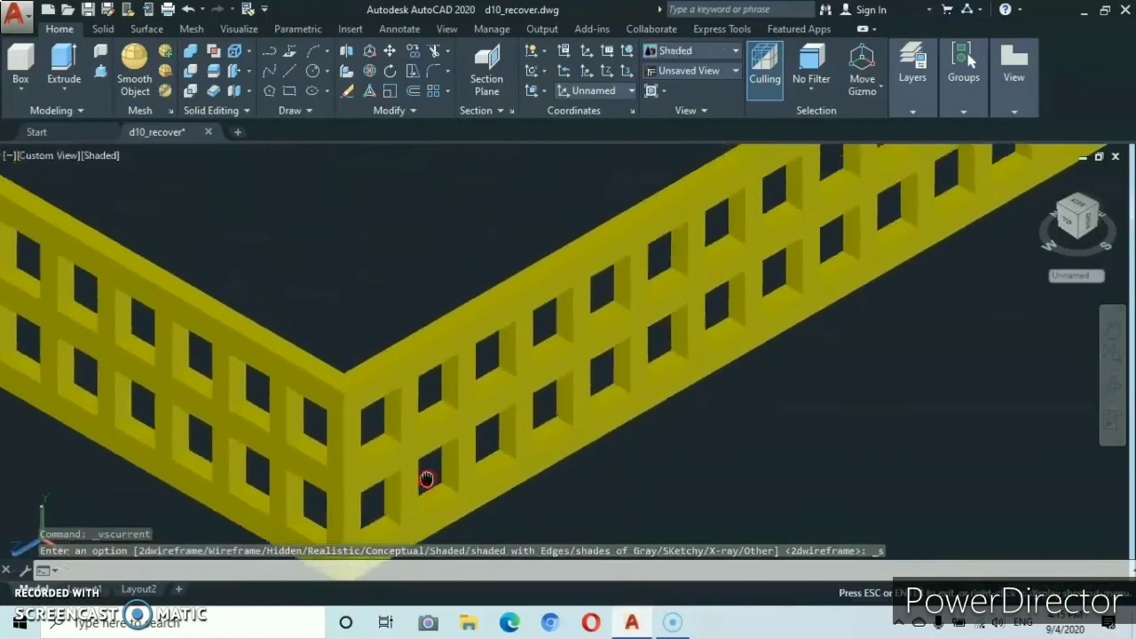
scroll(469, 432, "down", 2)
scroll(468, 432, "down", 3)
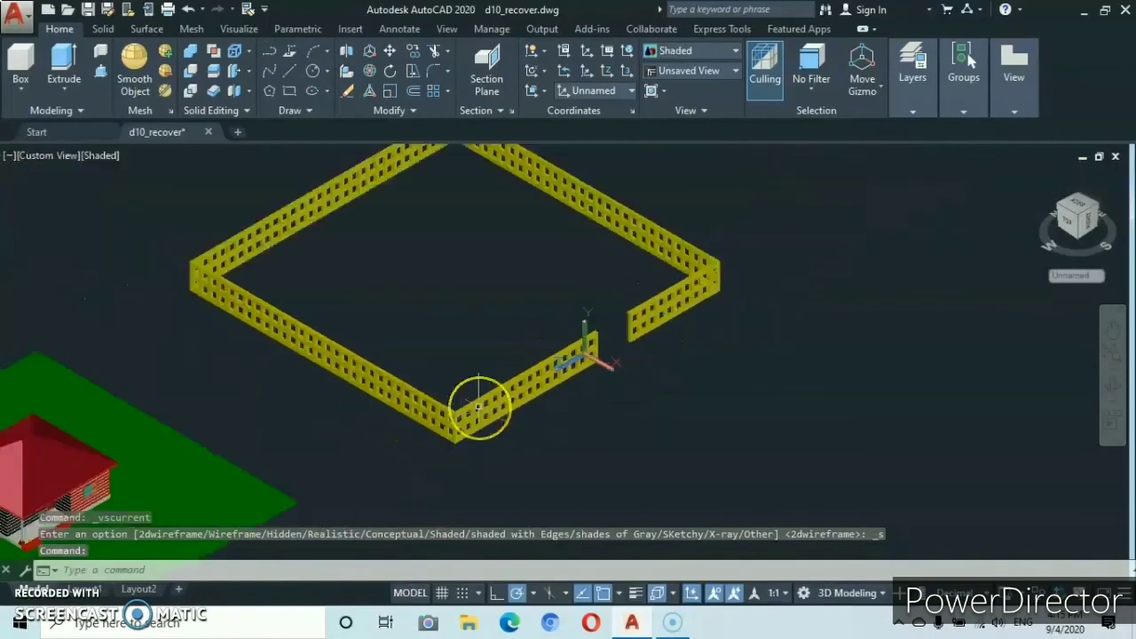
Examine the three rails and posts at the fence's front-left corner and around the whole perimeter.
scroll(475, 408, "up", 2)
scroll(477, 405, "down", 3)
scroll(477, 406, "up", 3)
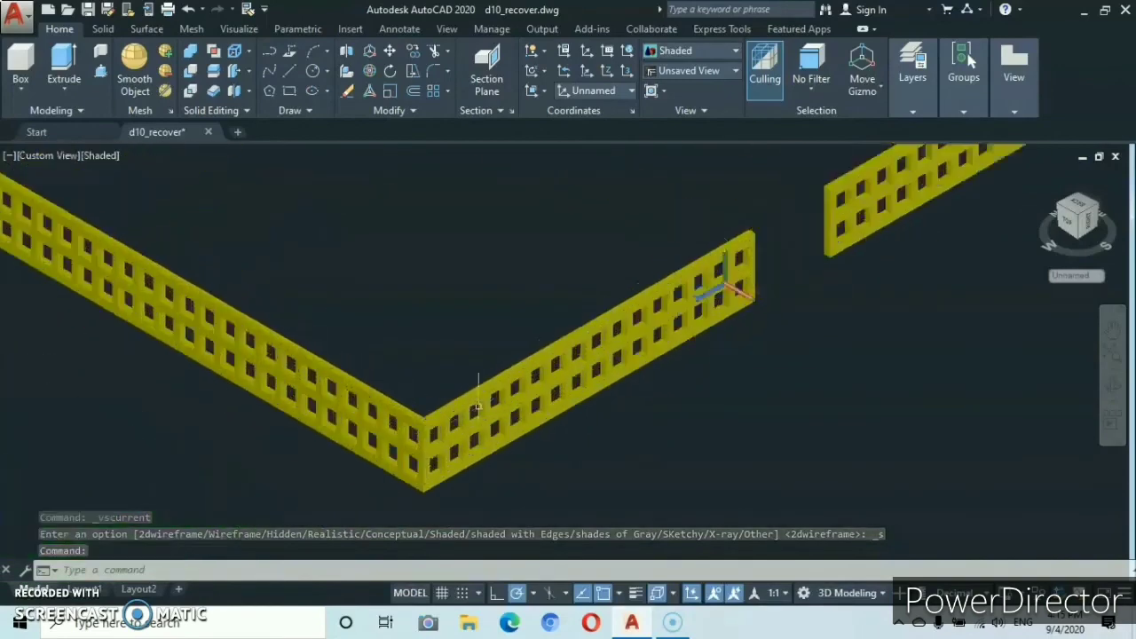
scroll(504, 410, "up", 3)
scroll(515, 411, "down", 1)
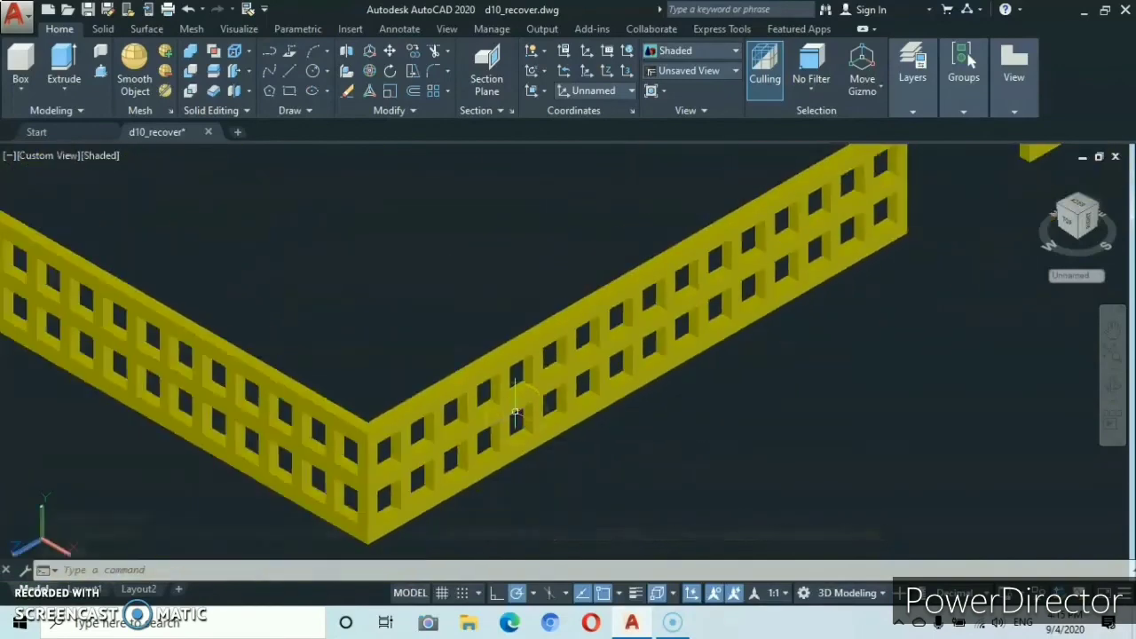
scroll(515, 411, "down", 3)
middle_click_drag(515, 411, 564, 468)
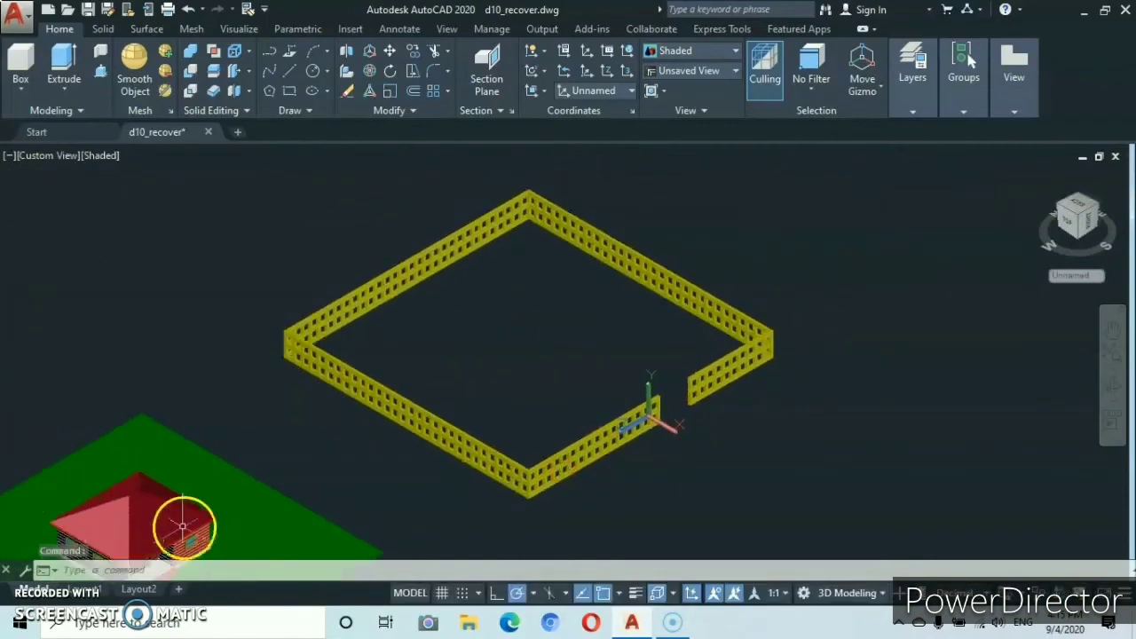
mouse_move(182, 526)
middle_mouse_down()
mouse_move(178, 542)
mouse_move(297, 429)
mouse_move(192, 540)
middle_mouse_up()
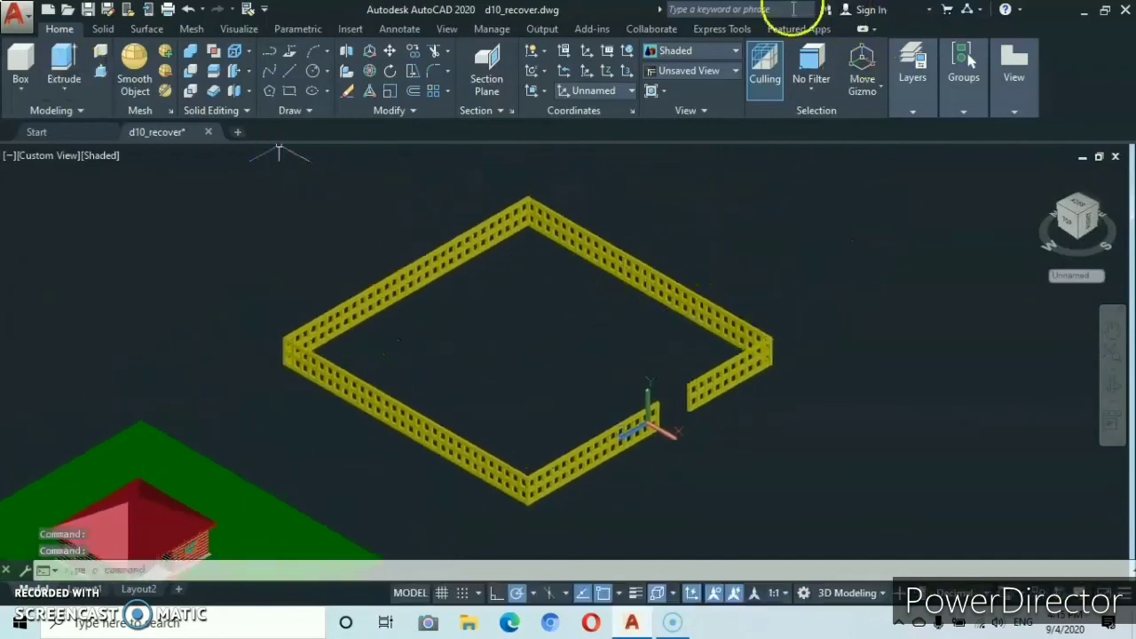
Reset the UCS to World.
left_click(629, 50)
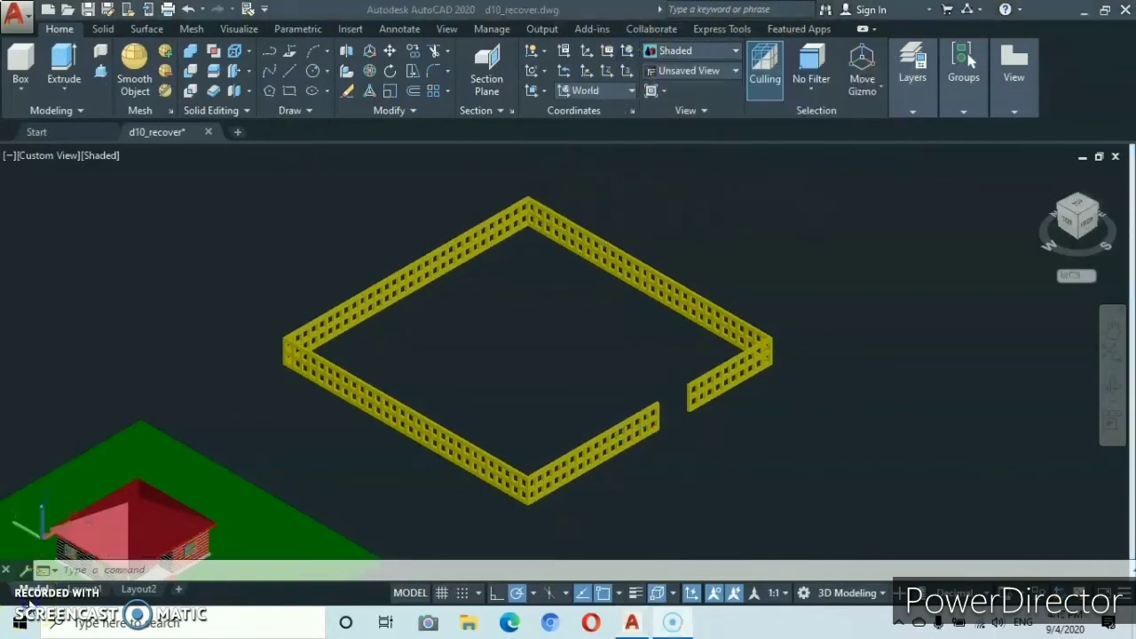
scroll(809, 359, "down", 2)
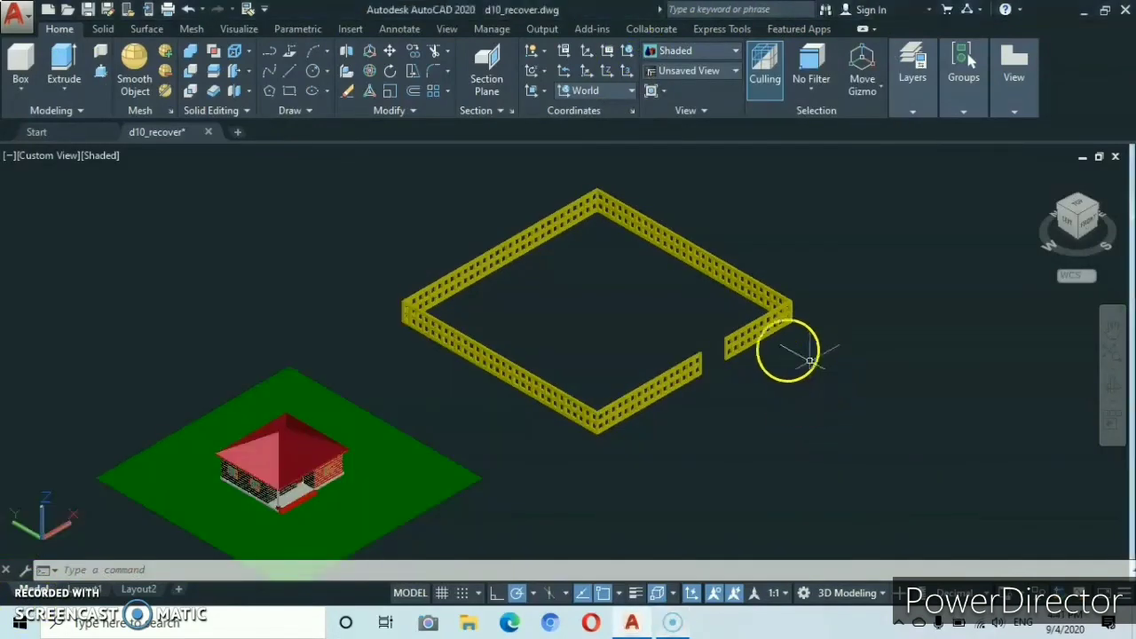
Move the entire fence, posts and rails, from its outer front-left bottom corner to the matching corner of the green ground.
left_click(874, 186)
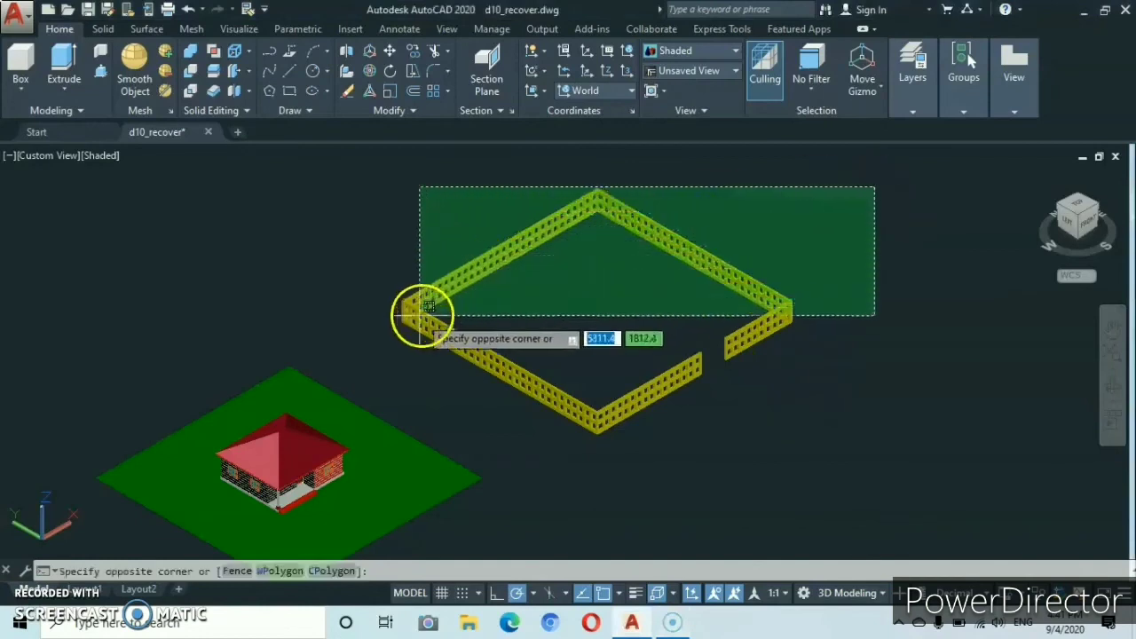
left_click(380, 396)
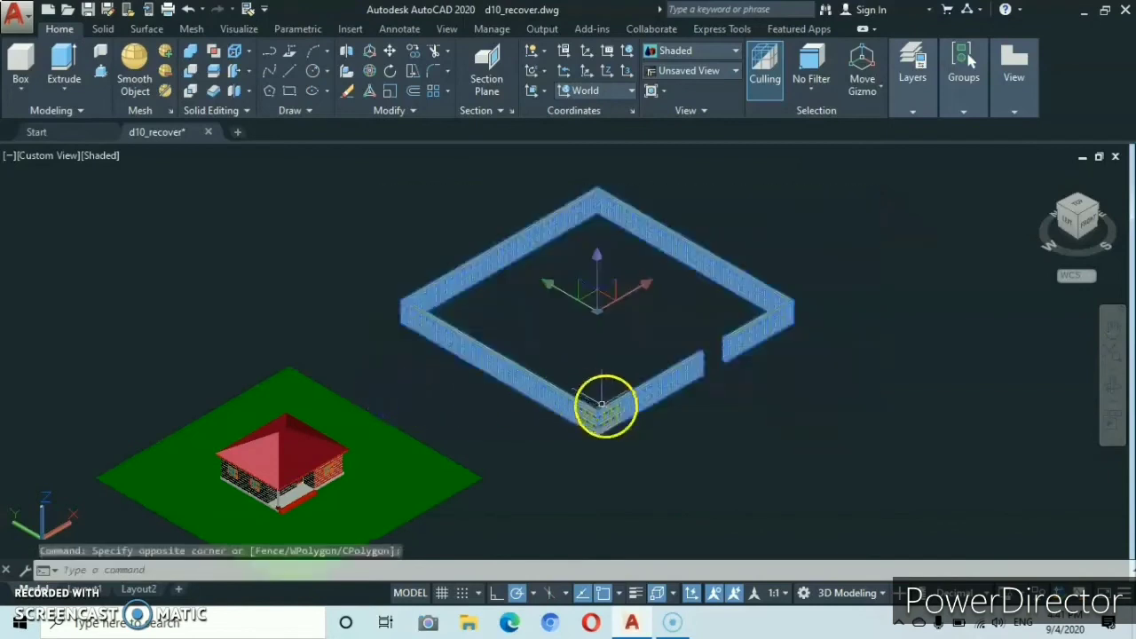
left_click(555, 447)
scroll(648, 433, "up", 3)
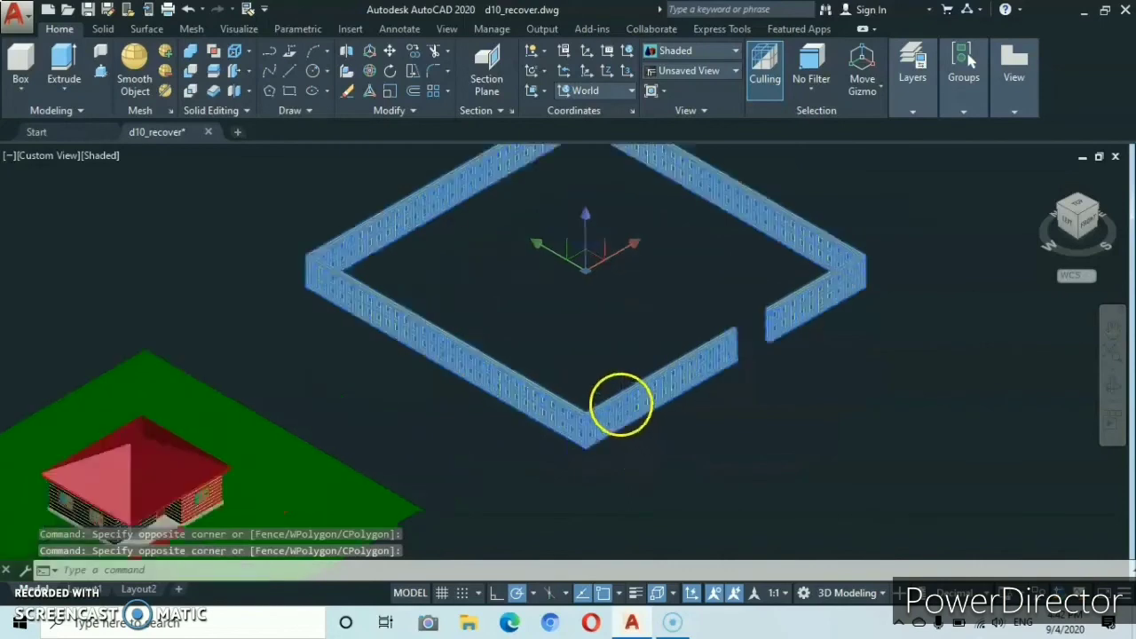
right_click(771, 473)
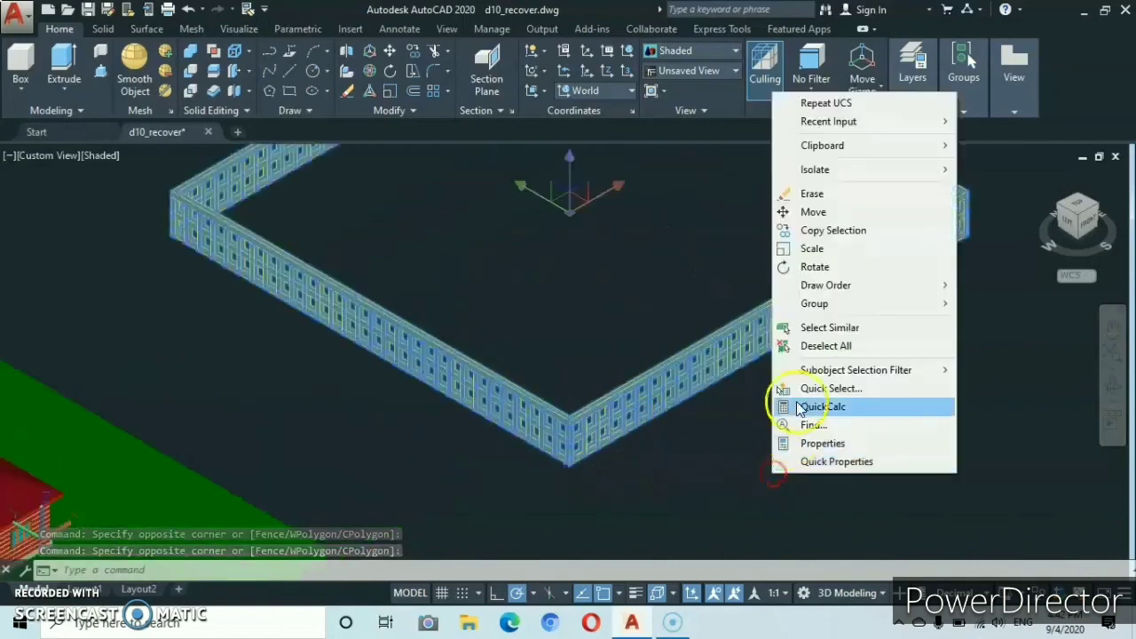
left_click(810, 213)
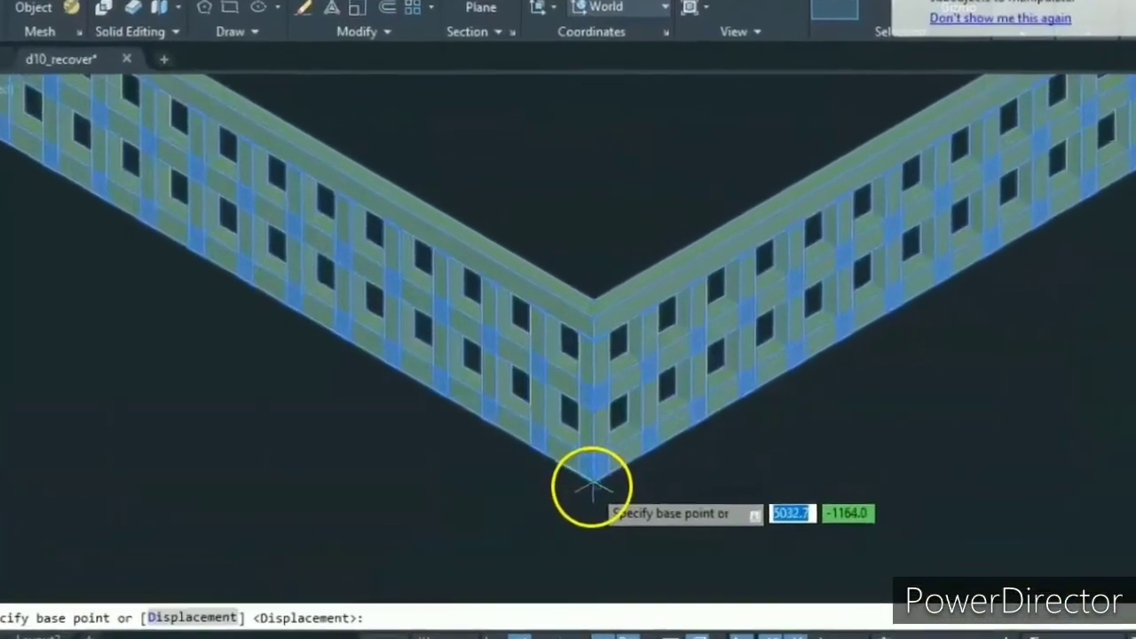
left_click(600, 487)
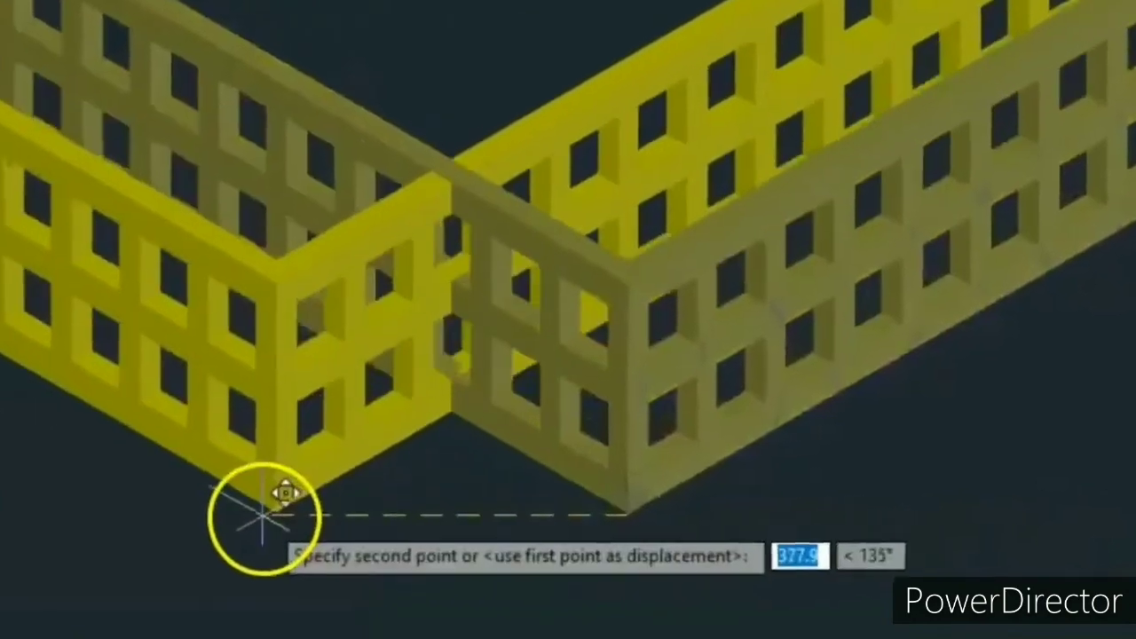
scroll(257, 521, "down", 4)
middle_click_drag(233, 536, 752, 369)
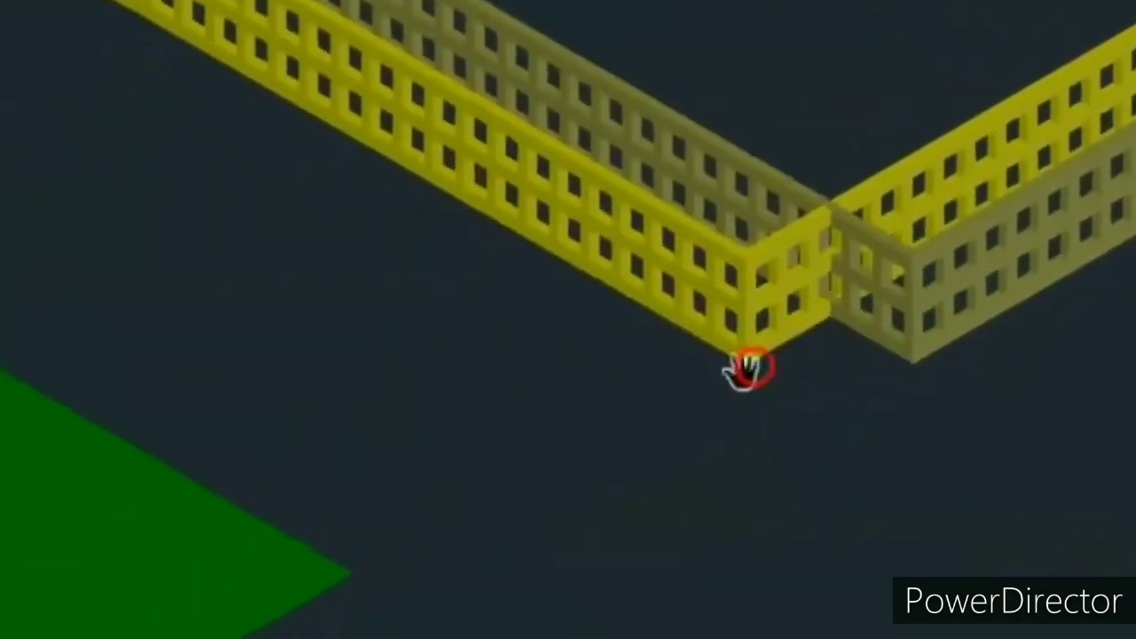
scroll(208, 540, "down", 2)
scroll(535, 431, "down", 4)
middle_click_drag(485, 459, 1101, 181)
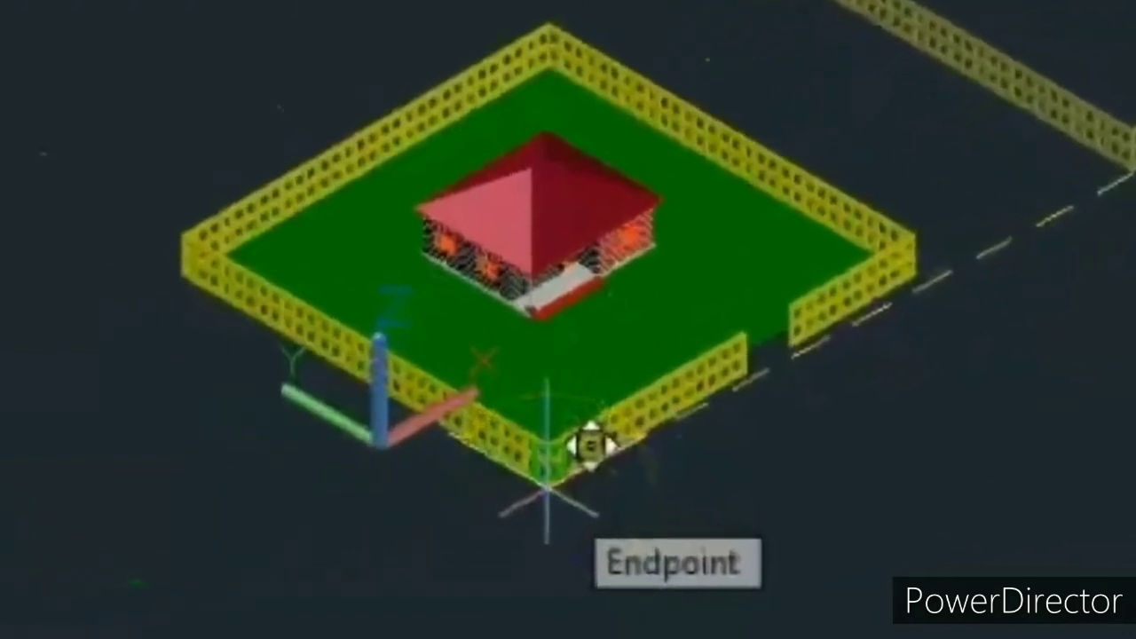
left_click(544, 479)
scroll(690, 306, "up", 5)
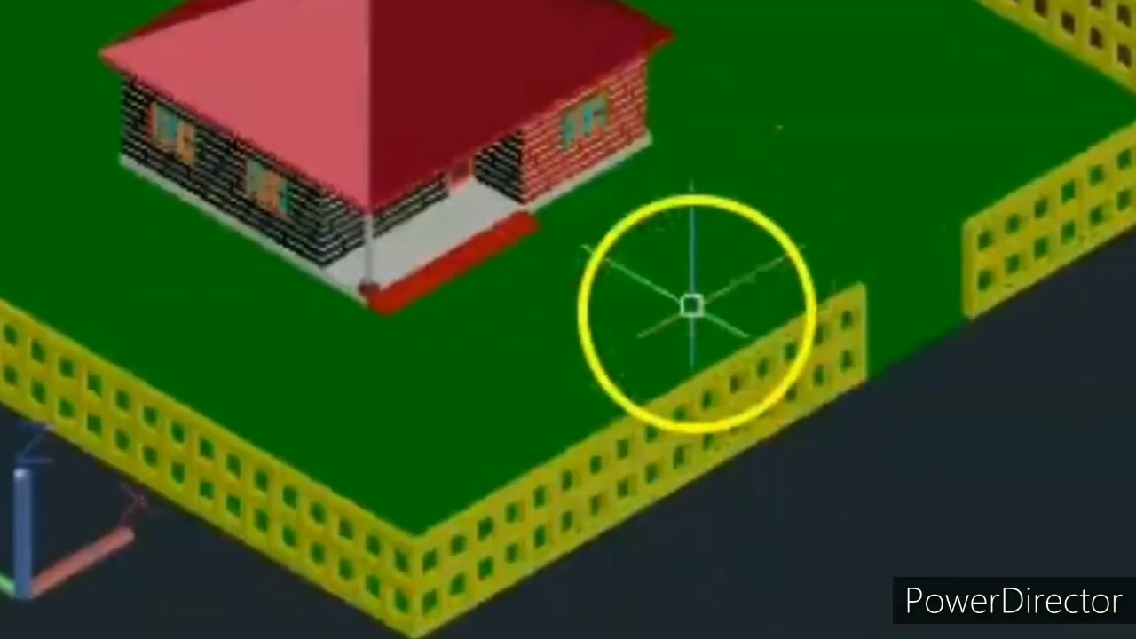
Examine the fenced house from the front, orbiting to a lower angle and checking the fence against the edges of the green ground.
scroll(550, 400, "down", 2)
scroll(613, 423, "up", 1)
left_click(591, 386)
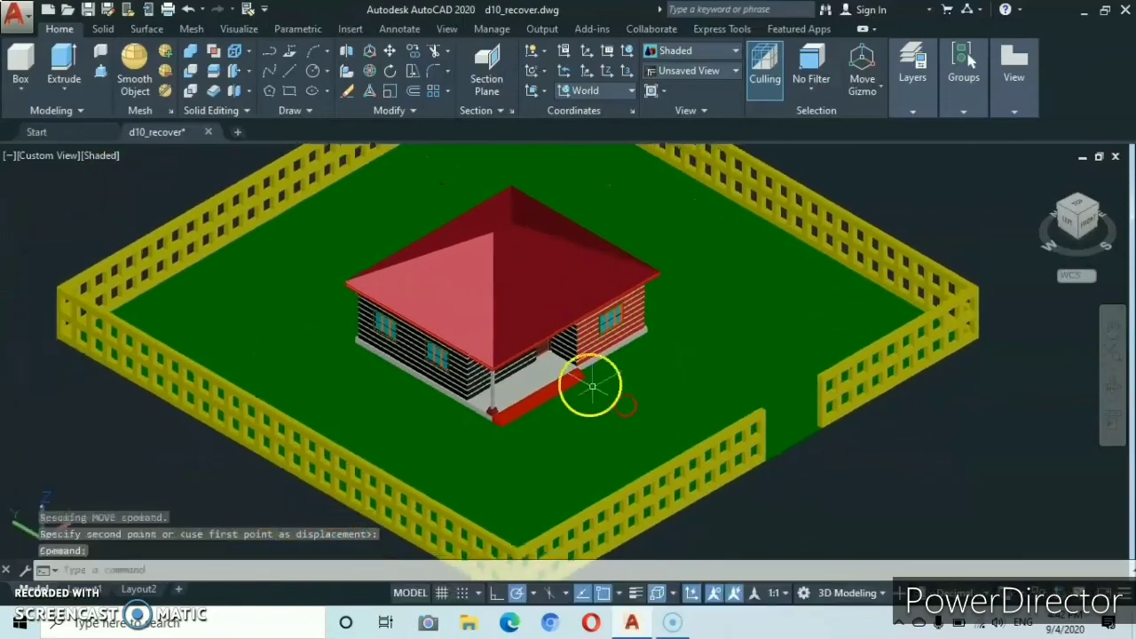
scroll(590, 382, "up", 3)
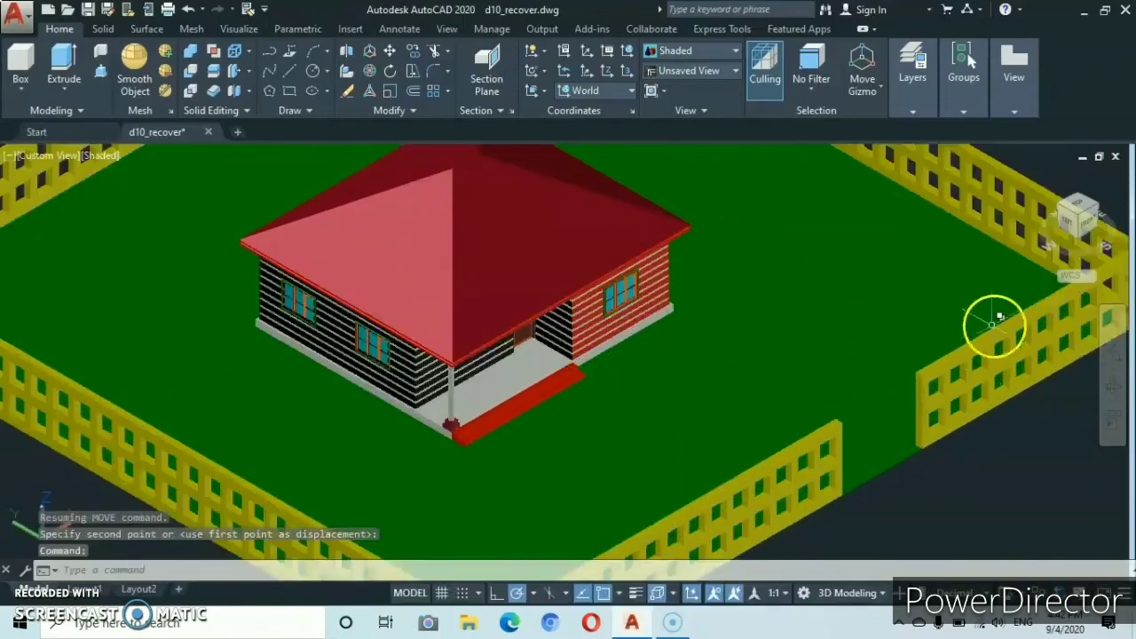
left_click(1109, 390)
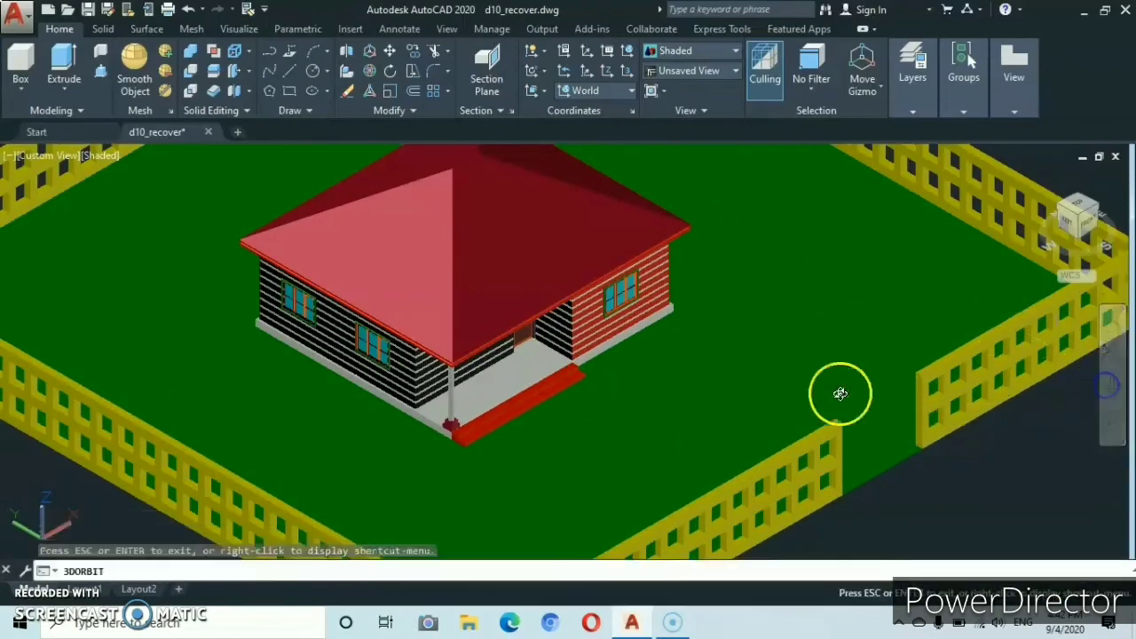
mouse_move(661, 440)
left_mouse_down()
mouse_move(651, 444)
mouse_move(639, 393)
mouse_move(622, 388)
mouse_move(576, 411)
mouse_move(548, 387)
mouse_move(618, 414)
mouse_move(677, 388)
mouse_move(649, 414)
mouse_move(674, 442)
mouse_move(687, 431)
mouse_move(654, 426)
left_mouse_up()
right_click(815, 478)
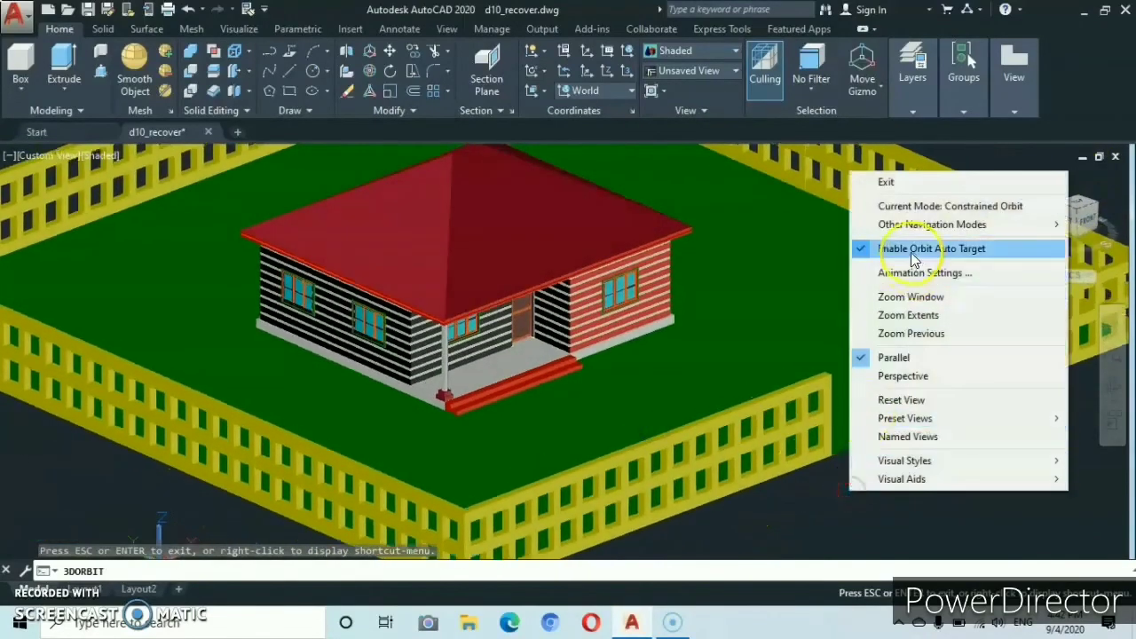
left_click(891, 182)
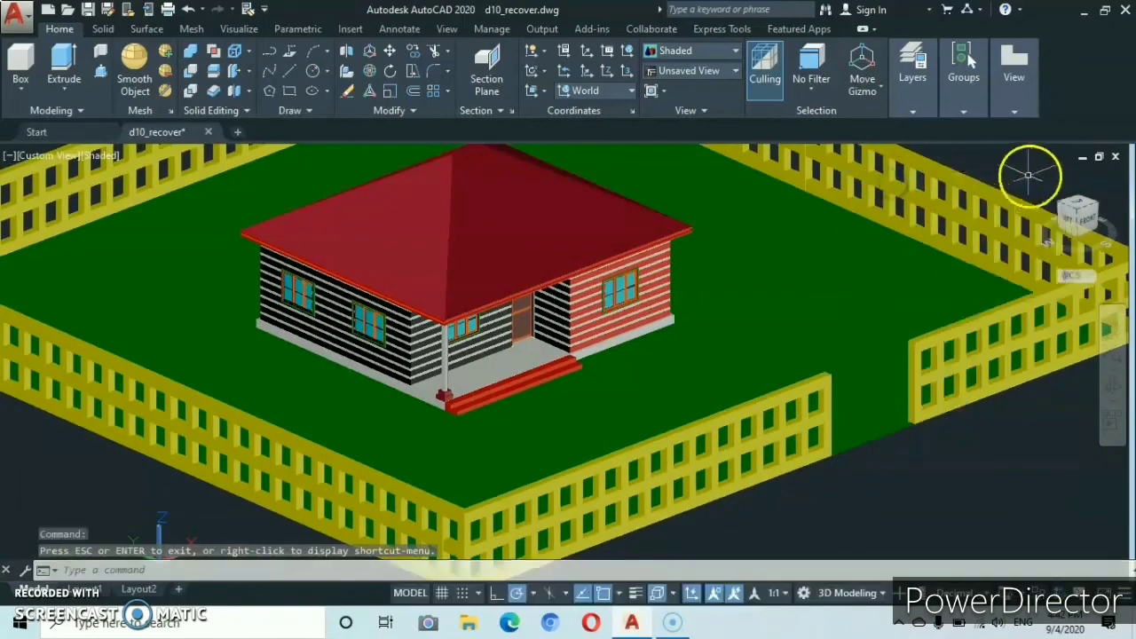
left_click(1038, 170)
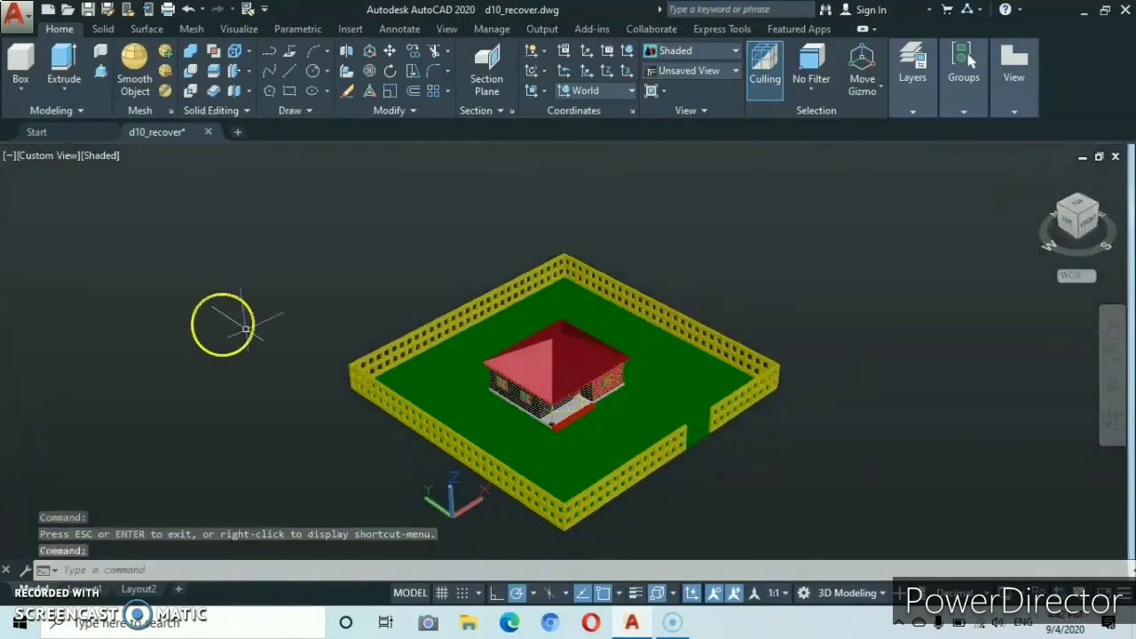
Create a camera located at the fence's outer front-left bottom corner, with its target at the top of the house roof.
left_click(240, 30)
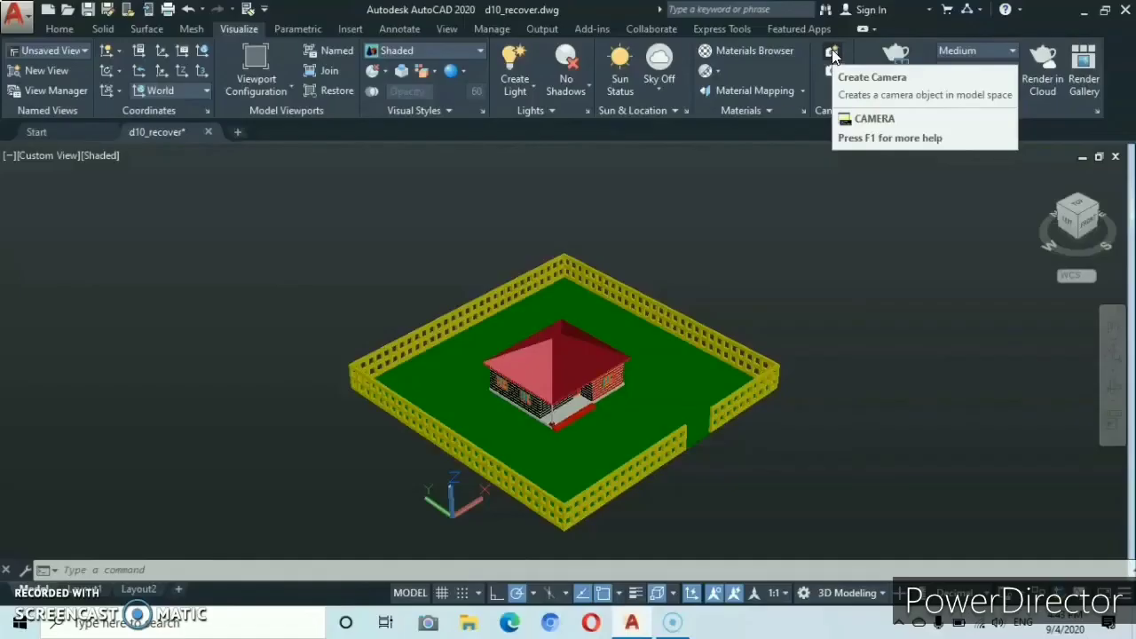
left_click(765, 84)
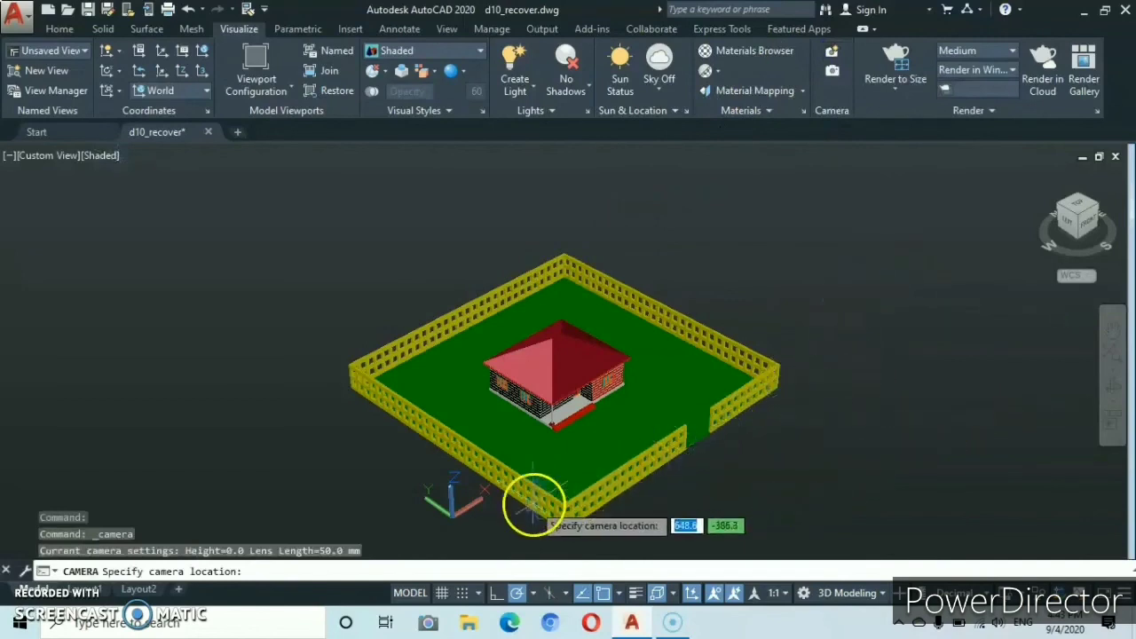
scroll(550, 504, "up", 1)
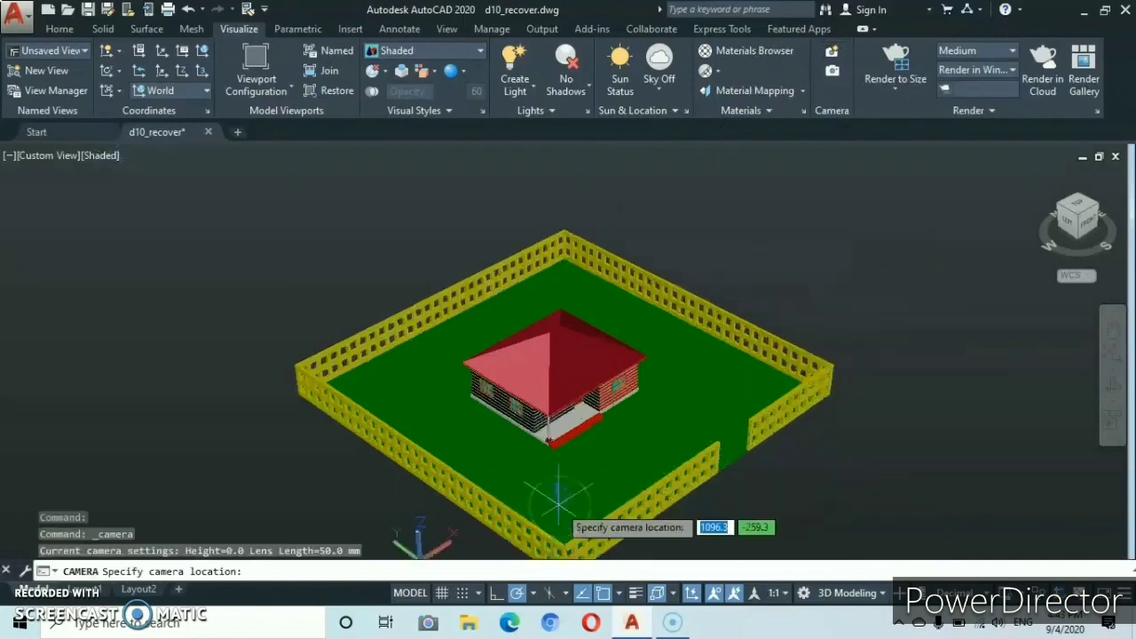
middle_click_drag(568, 537, 571, 421)
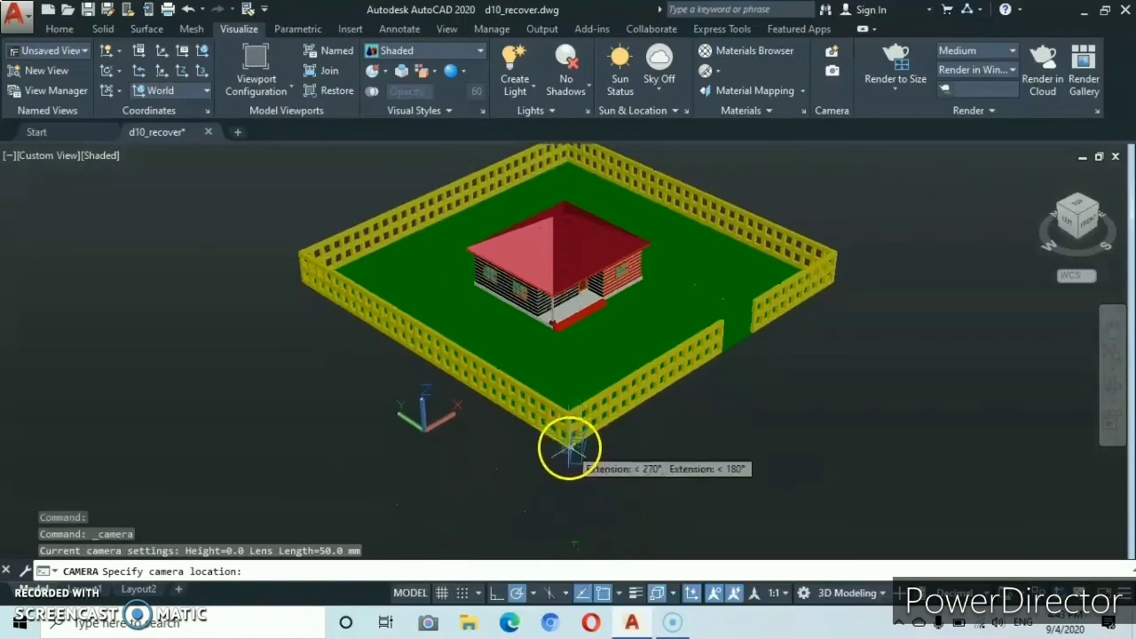
scroll(571, 453, "up", 2)
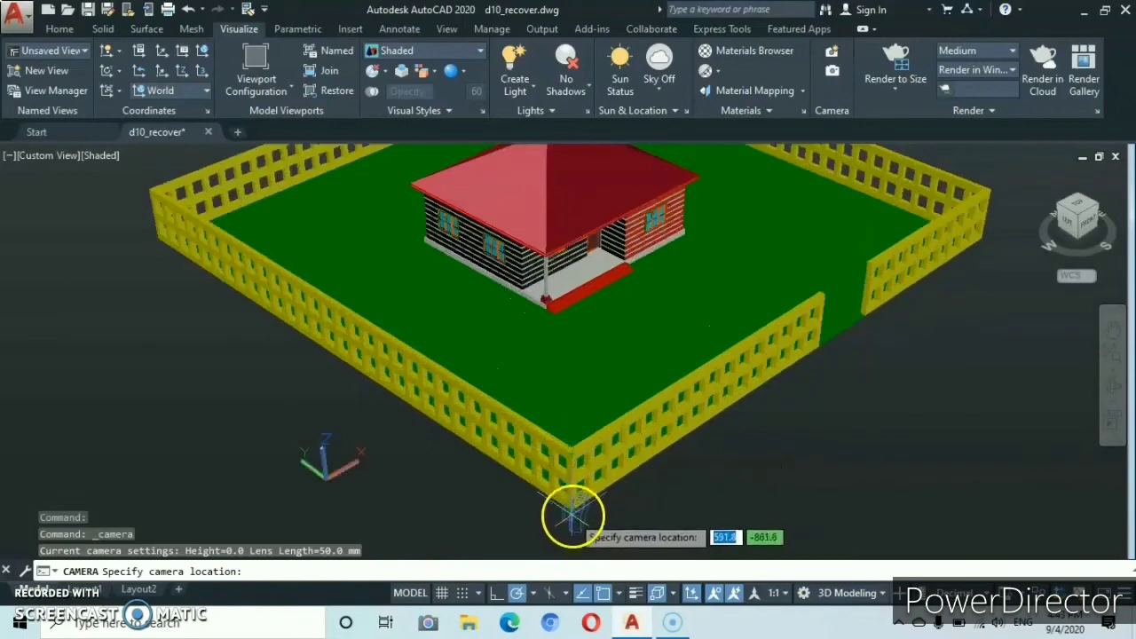
left_click(572, 515)
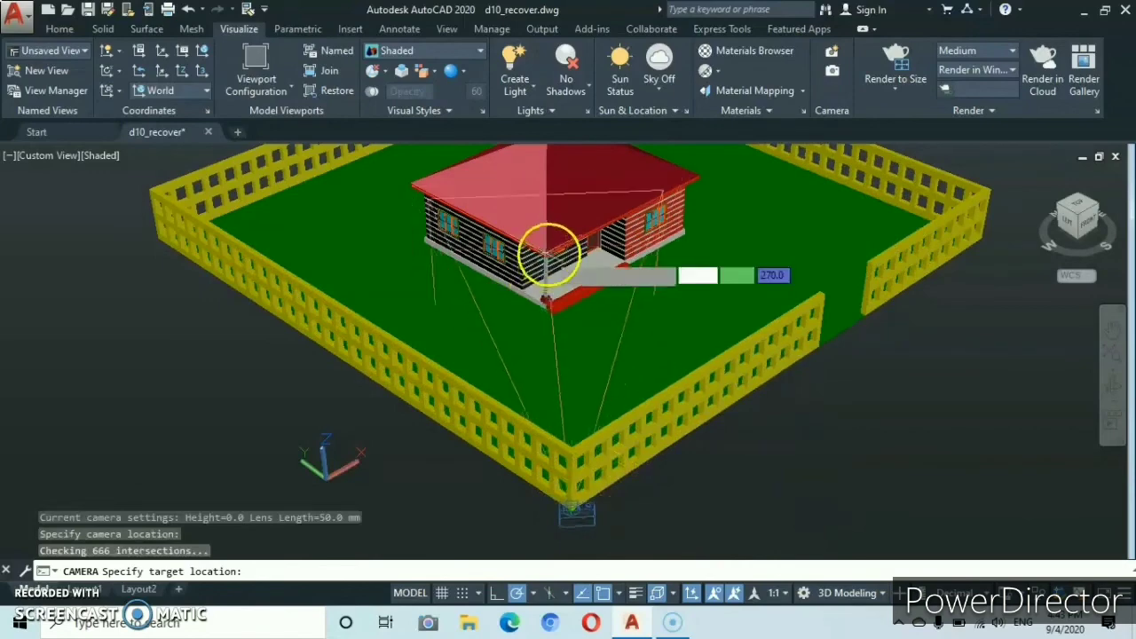
scroll(552, 251, "down", 2)
middle_click_drag(549, 249, 555, 329)
left_click(558, 328)
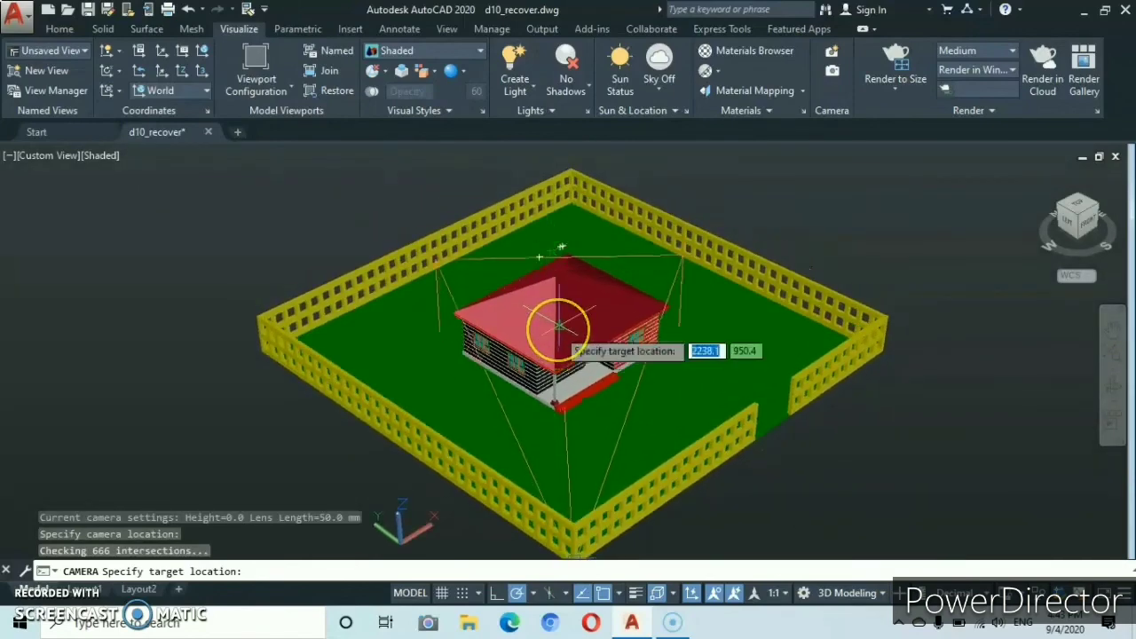
left_click(556, 276)
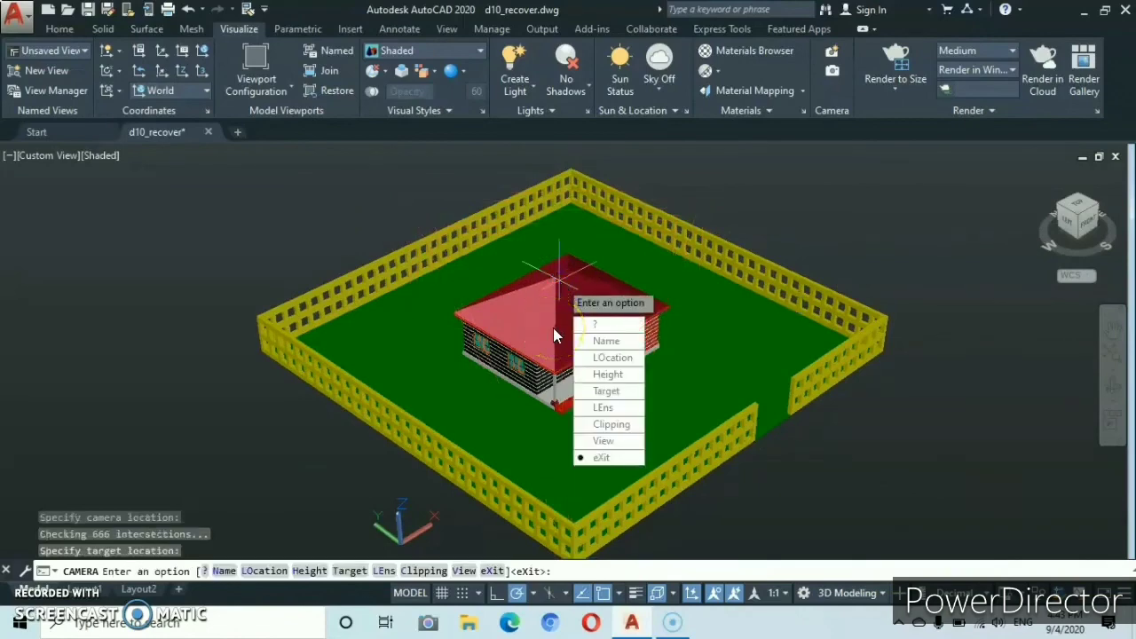
key("Return")
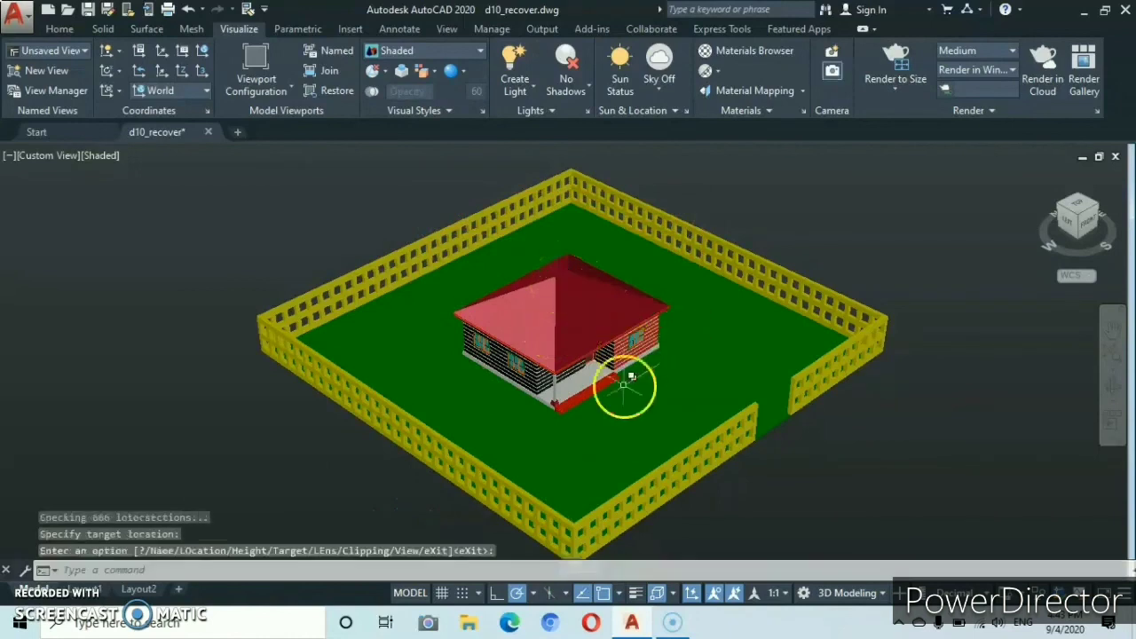
Select the new camera at the fence corner and set its preview to the Shaded visual style.
scroll(625, 457, "down", 2)
middle_click_drag(634, 474, 601, 386)
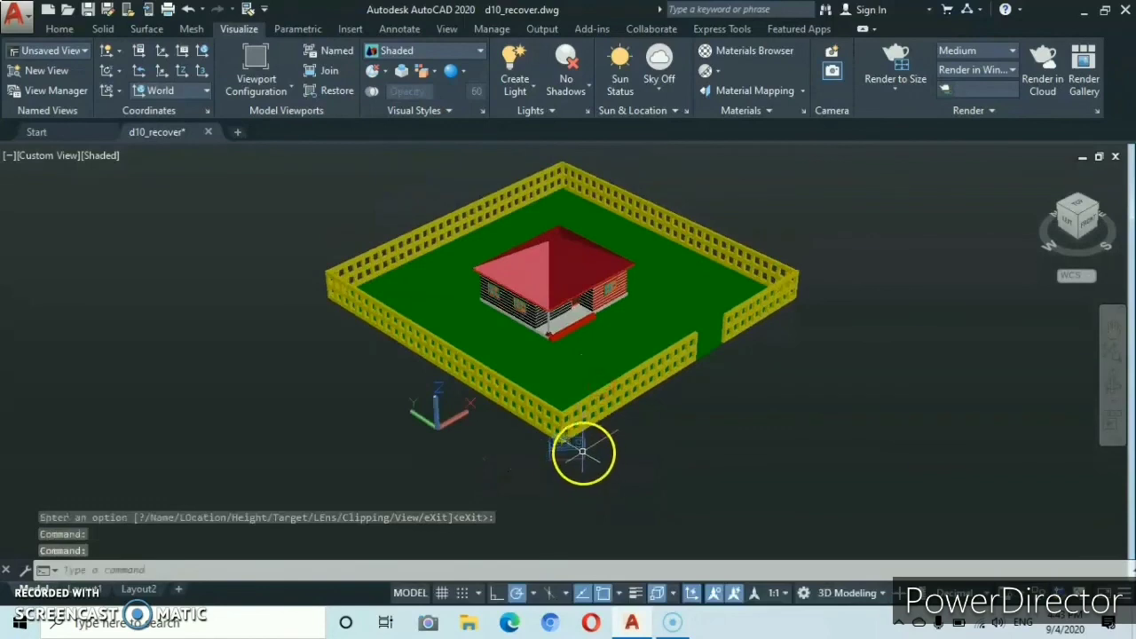
left_click(579, 451)
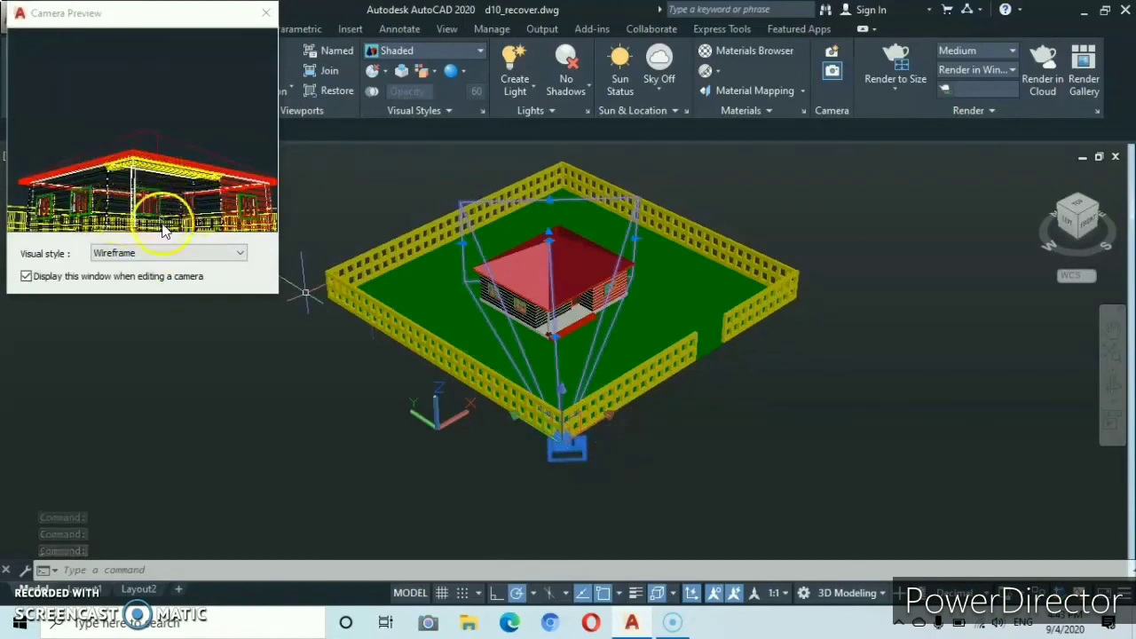
left_click(239, 254)
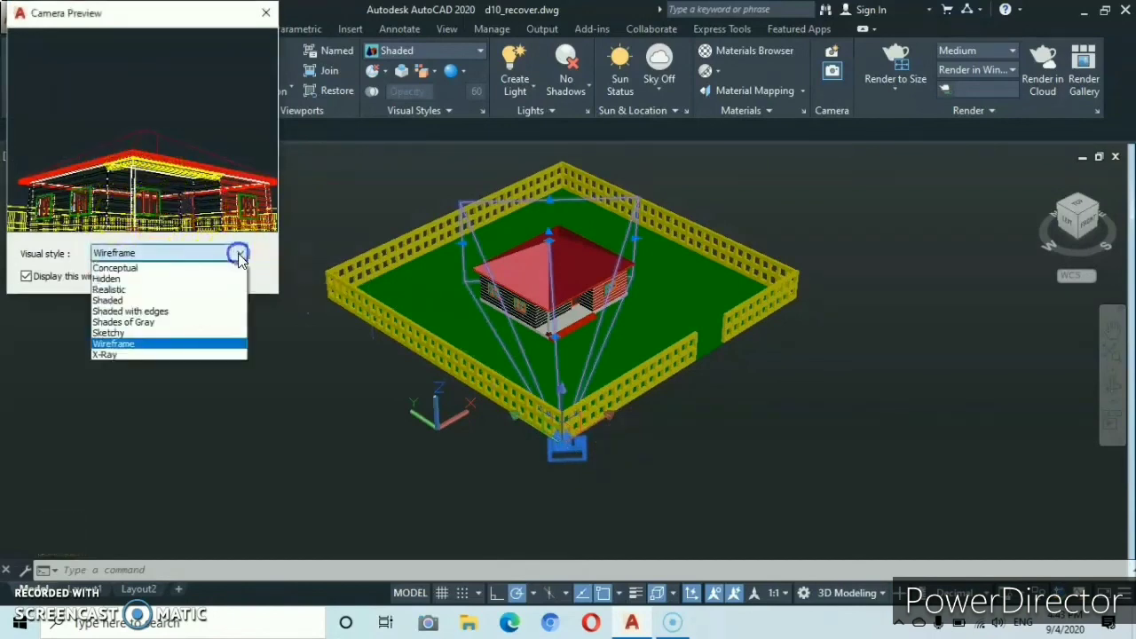
left_click(108, 300)
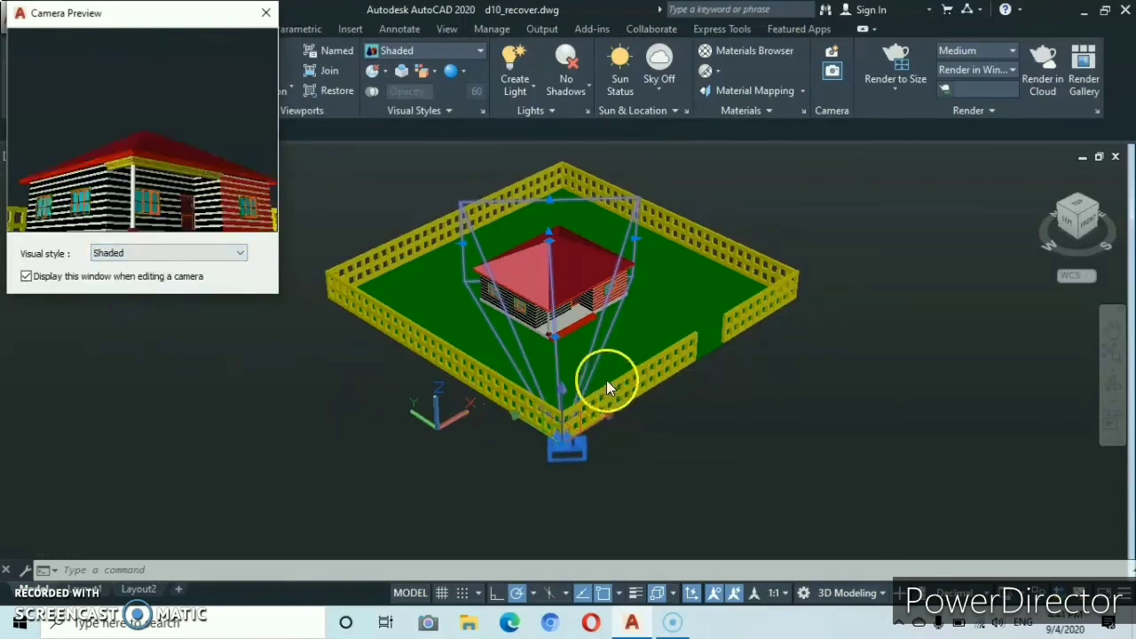
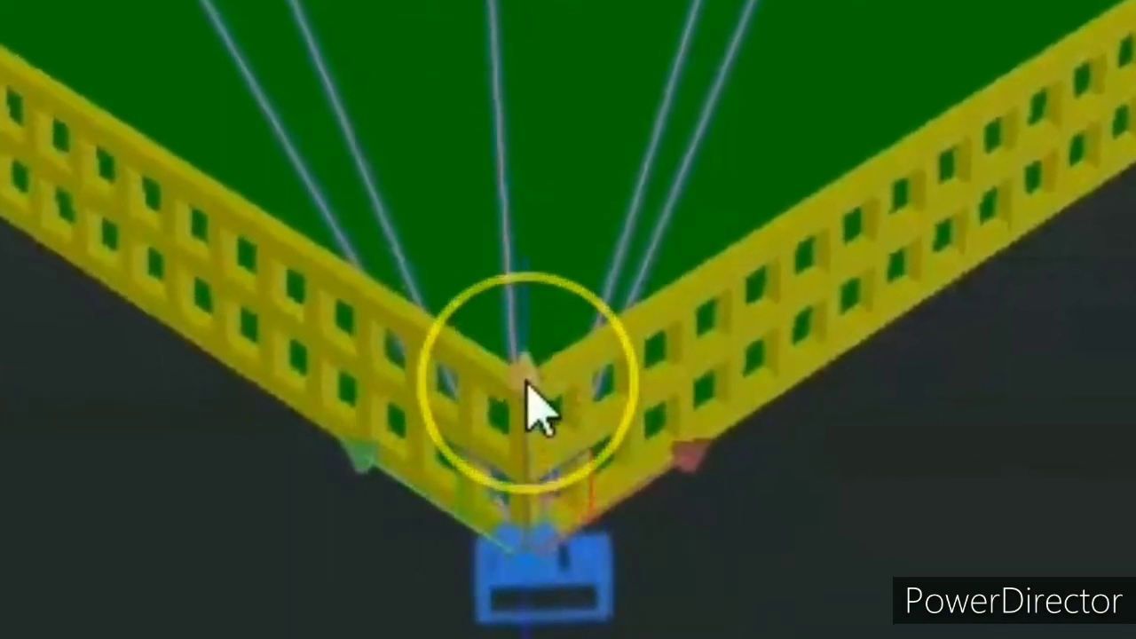
Raise the camera straight up along the Z axis by about 1520 so it looks down on the house.
left_click(526, 561)
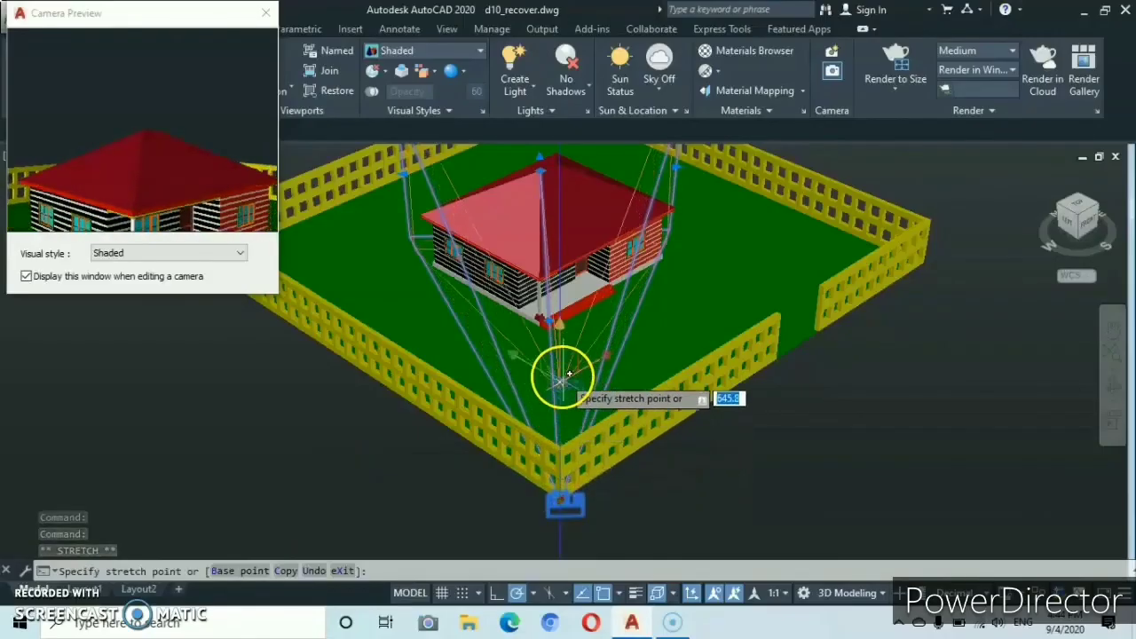
scroll(564, 348, "down", 4)
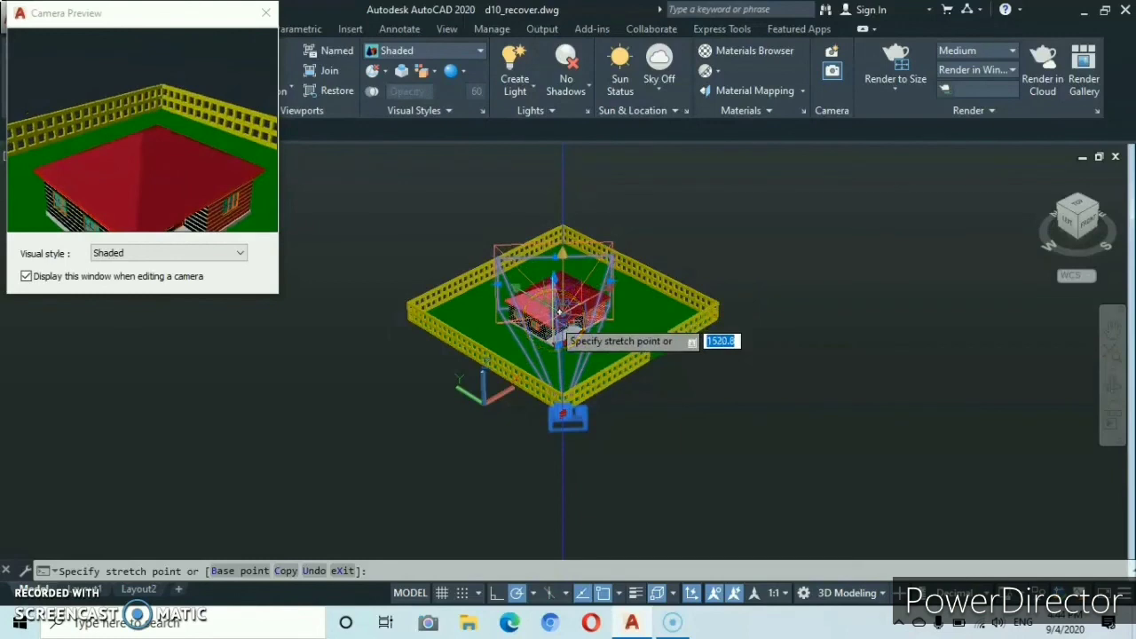
left_click(566, 423)
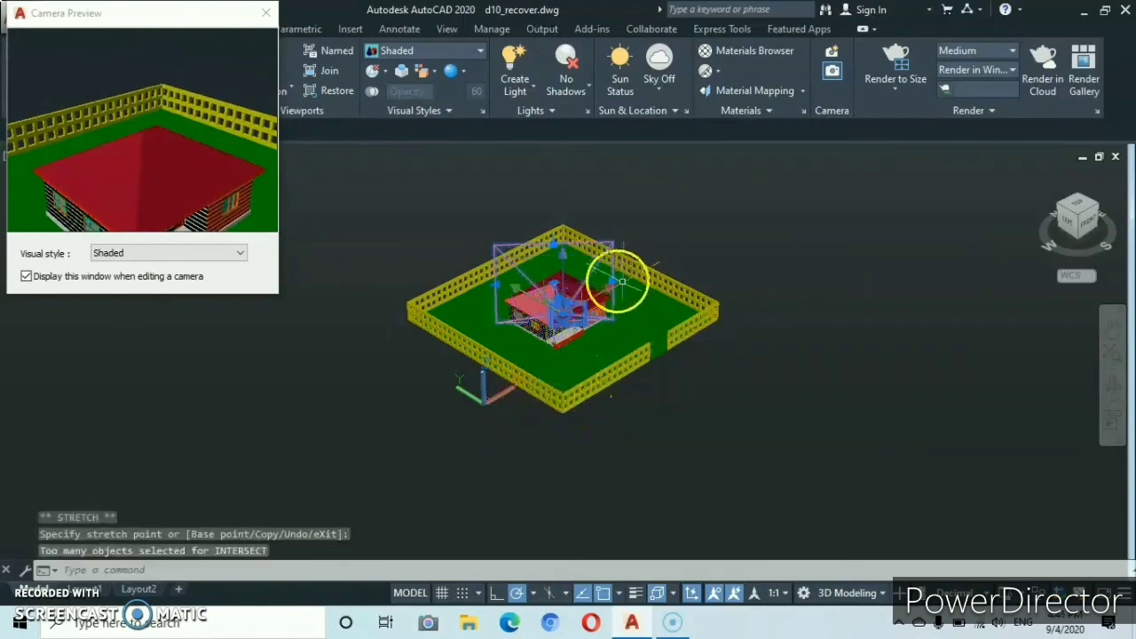
Widen the camera's lens field of view to frame the whole house and more of the surrounding fence.
scroll(607, 274, "up", 3)
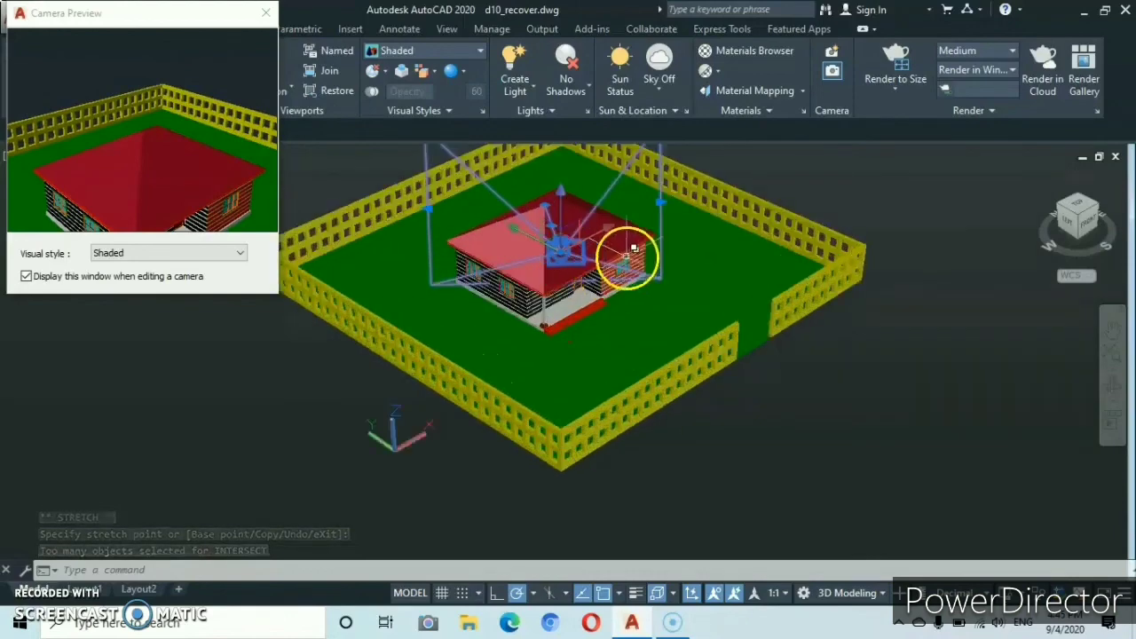
middle_click_drag(628, 256, 602, 418)
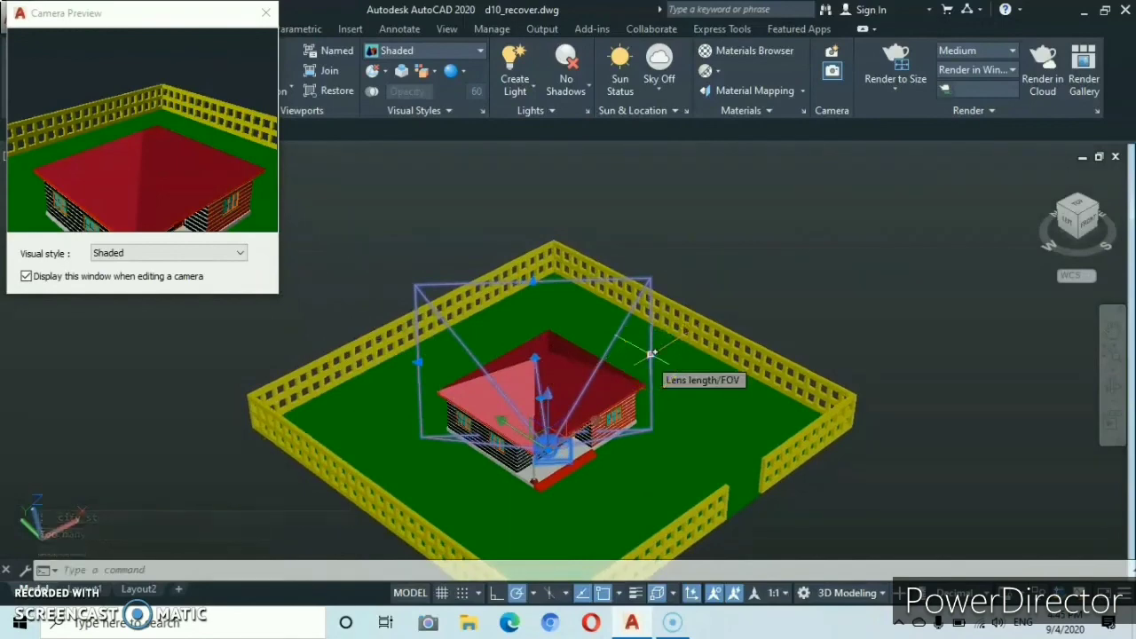
left_click(651, 359)
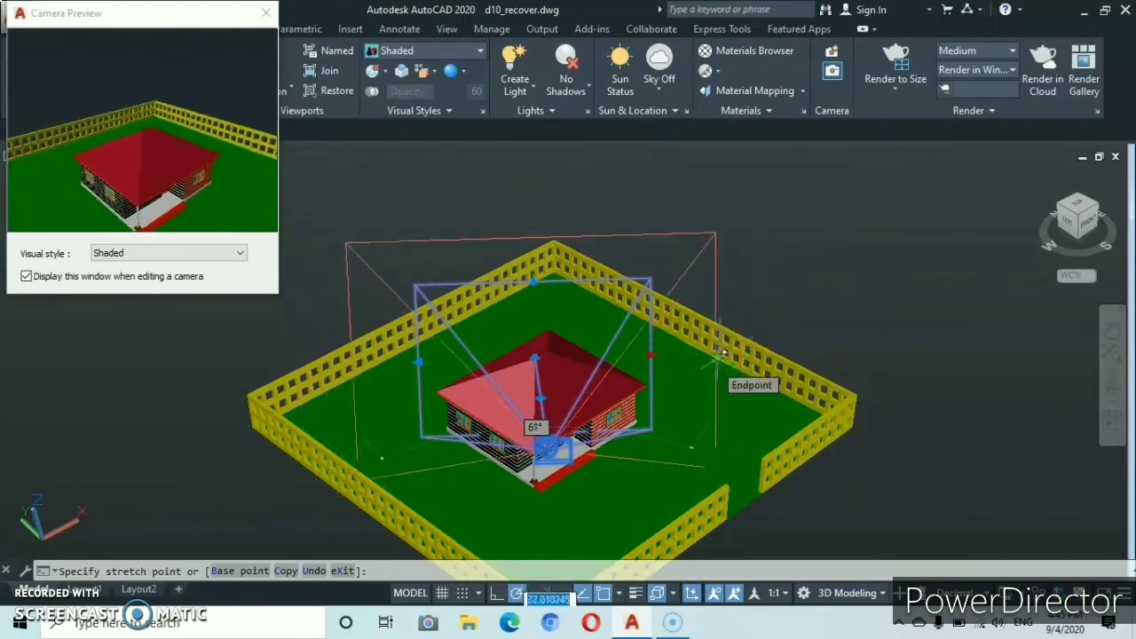
left_click(721, 360)
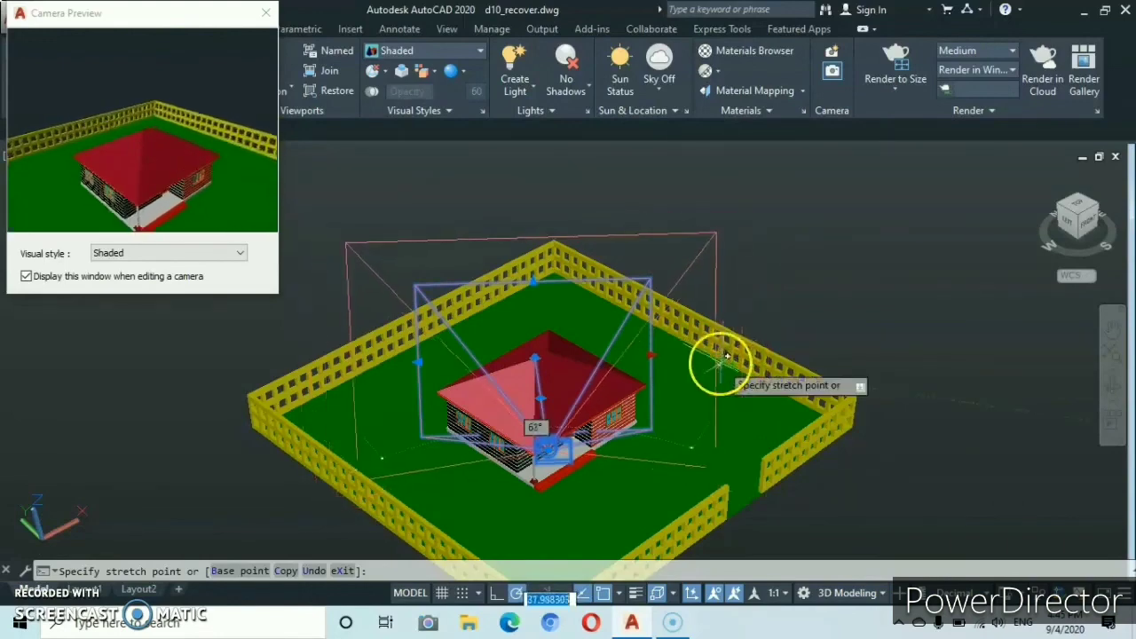
left_click(644, 417)
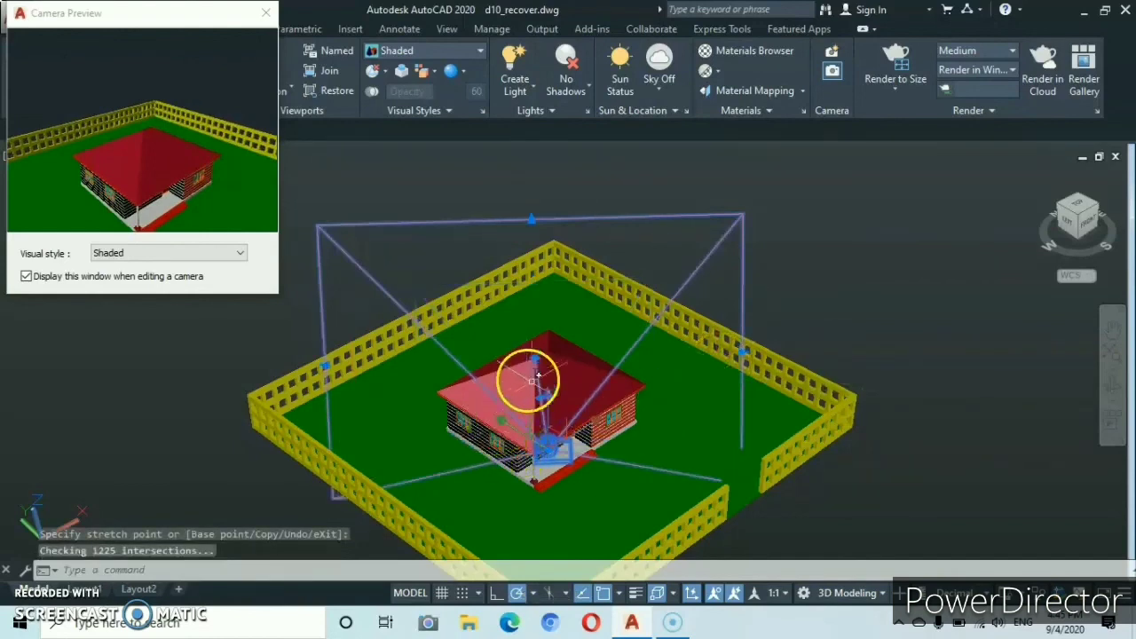
Try sliding the camera along the X axis to preview other sides of the house, and return it to its starting position.
left_click(579, 435)
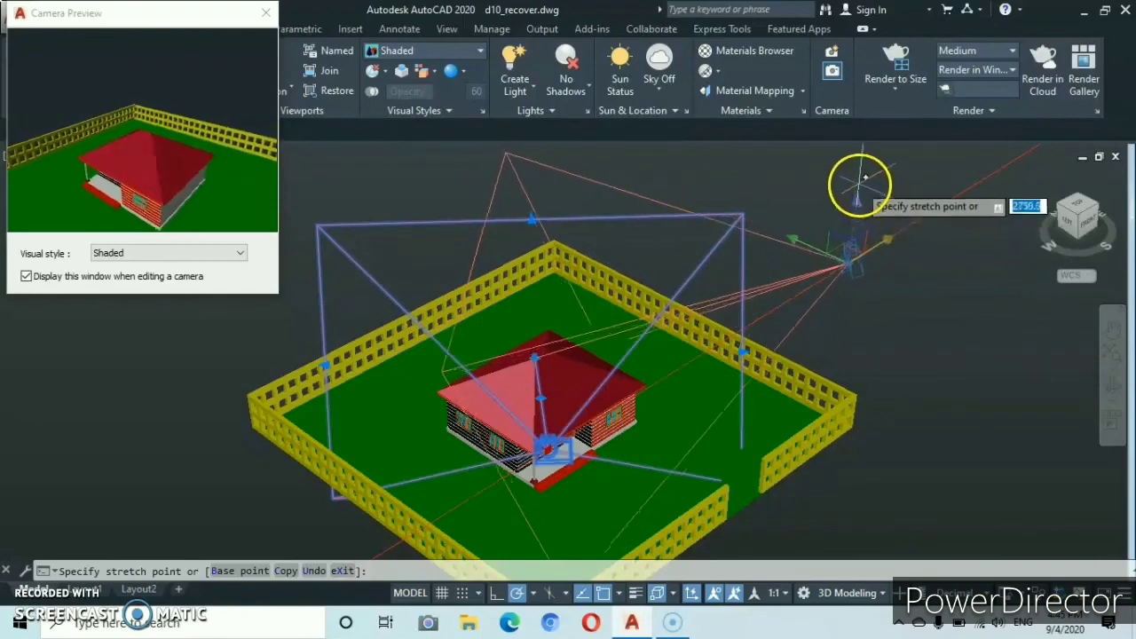
scroll(861, 236, "down", 3)
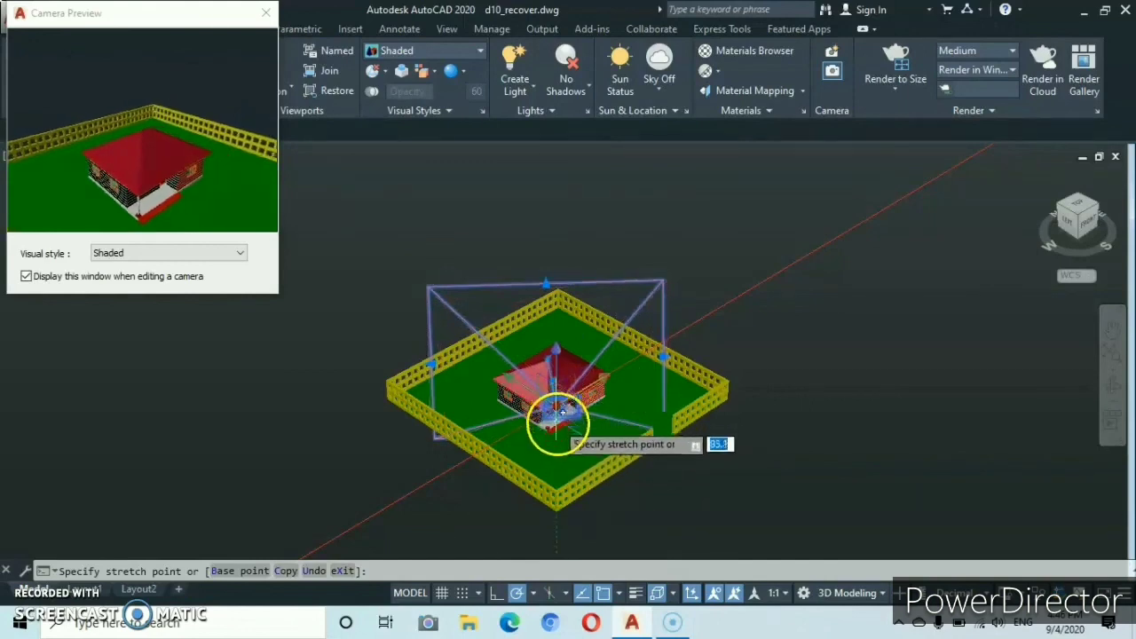
left_click(557, 414)
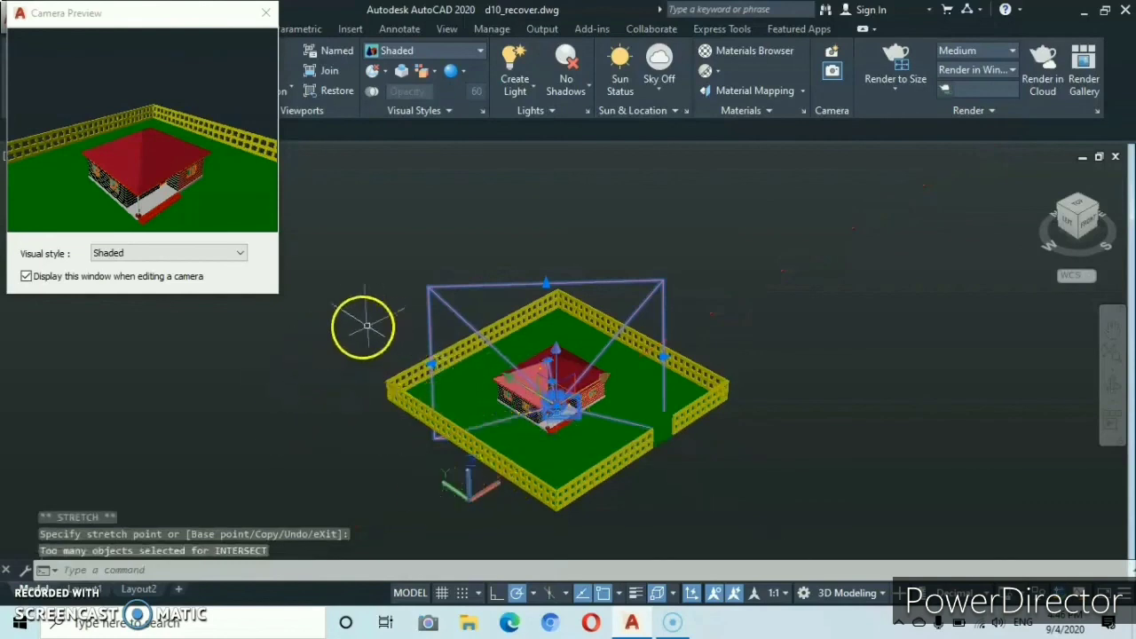
Try sliding the camera along the Y axis to preview other sides of the house, and return it to its starting position.
scroll(550, 413, "up", 2)
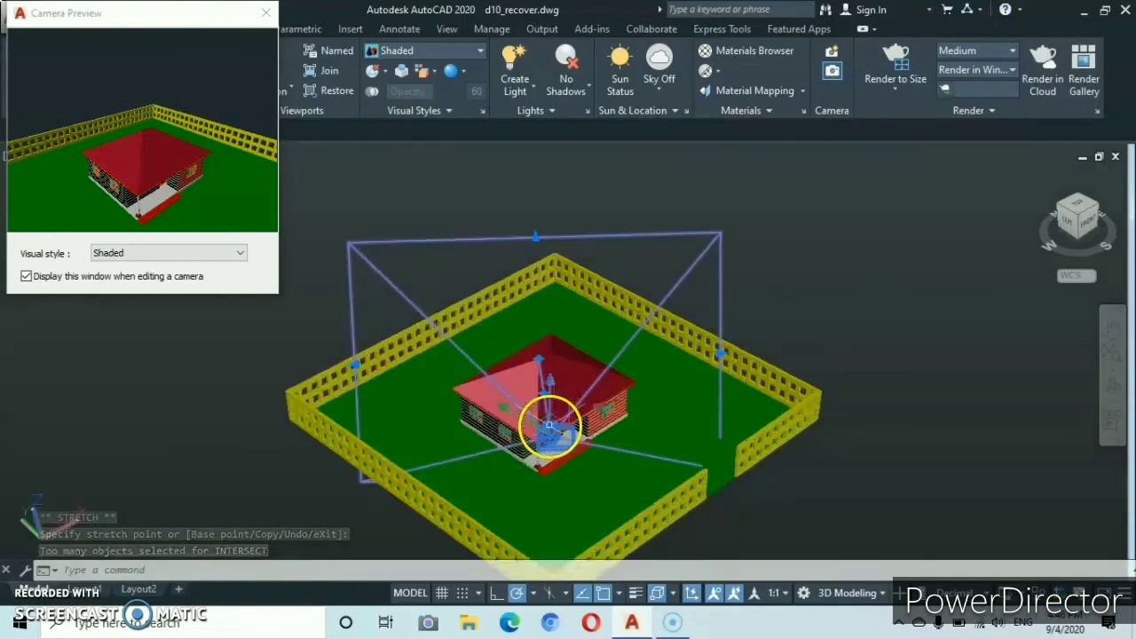
middle_click_drag(539, 442, 559, 379)
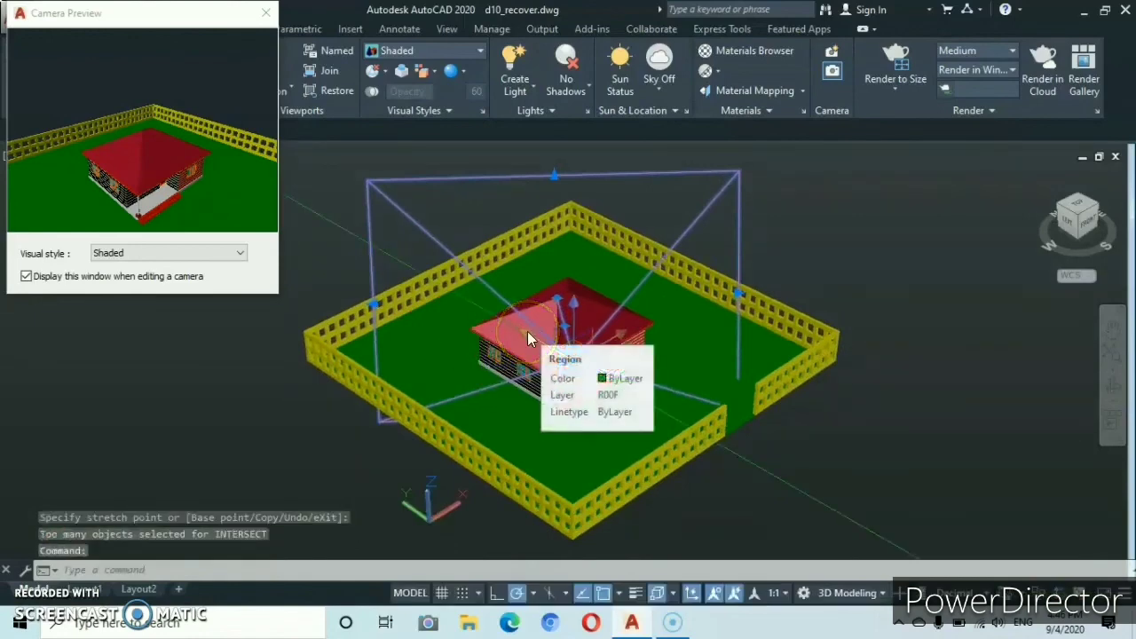
left_click(568, 321)
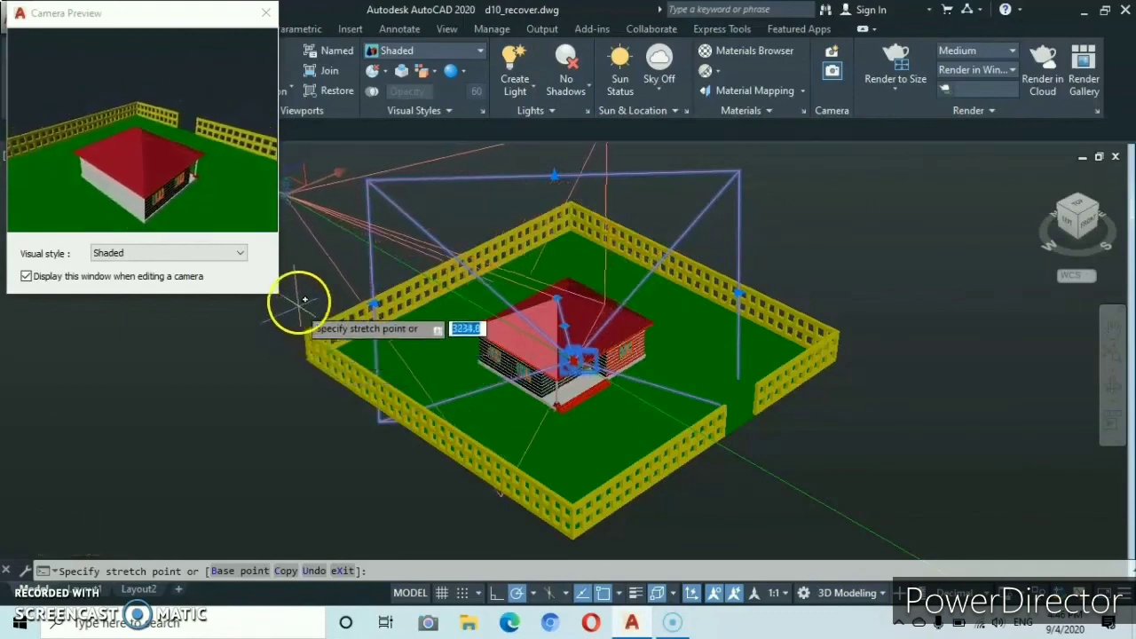
scroll(313, 278, "down", 2)
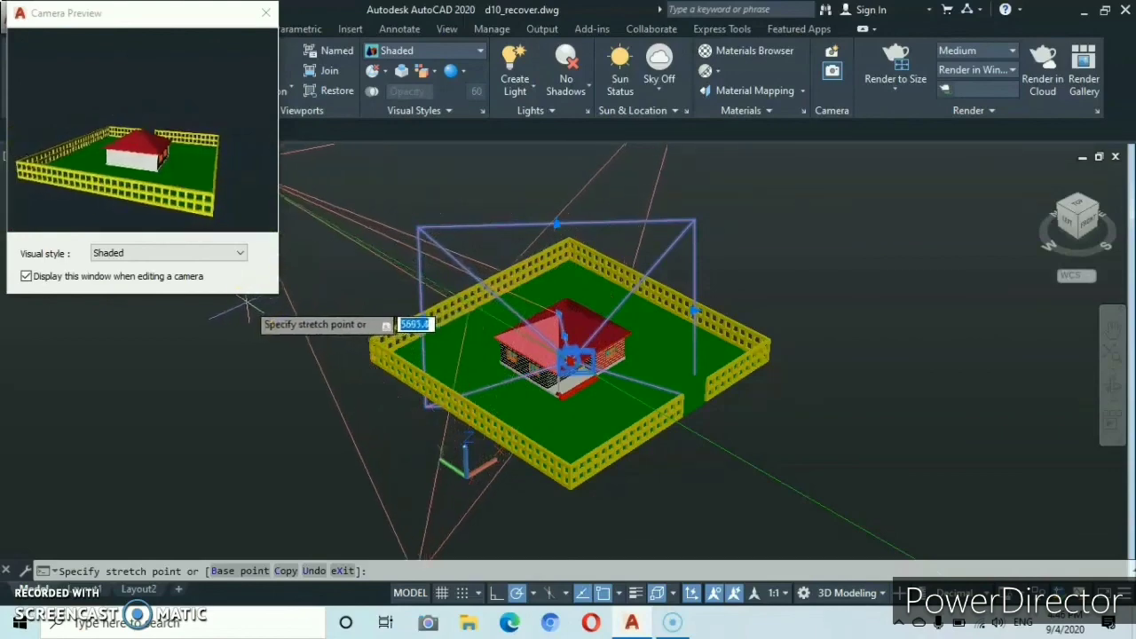
left_click_drag(247, 306, 575, 376)
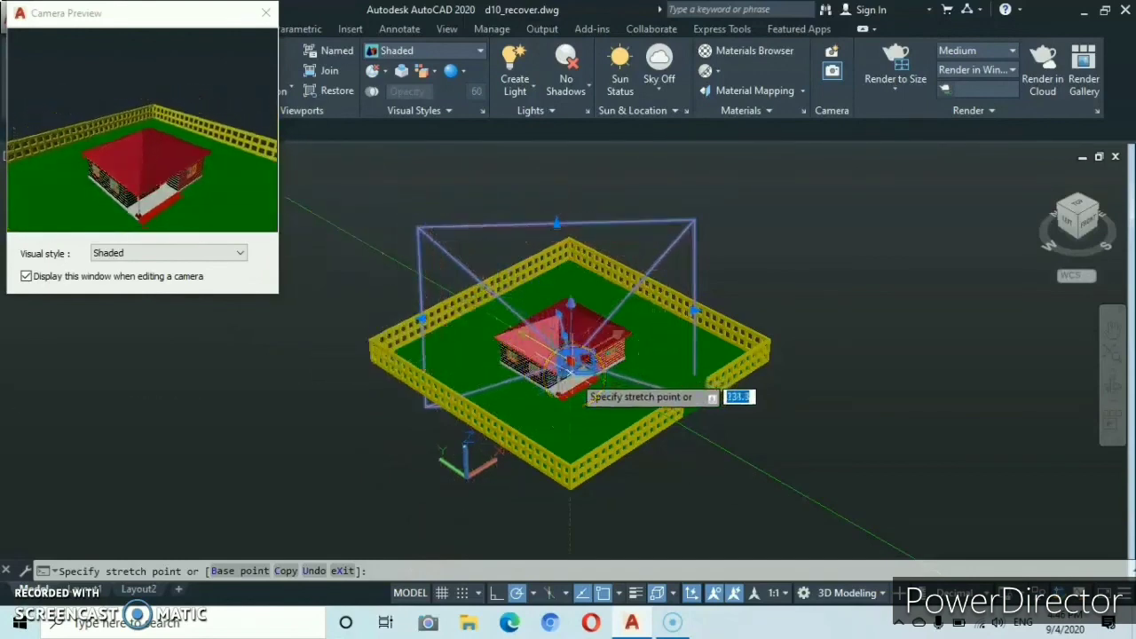
left_click(578, 364)
scroll(583, 358, "down", 2)
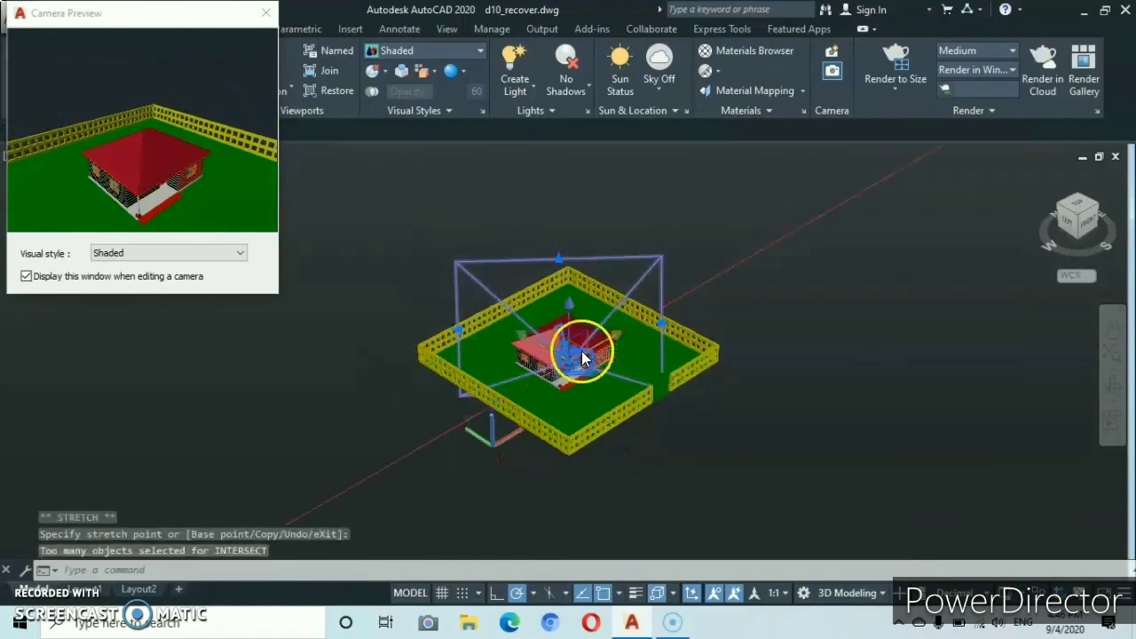
scroll(576, 352, "up", 3)
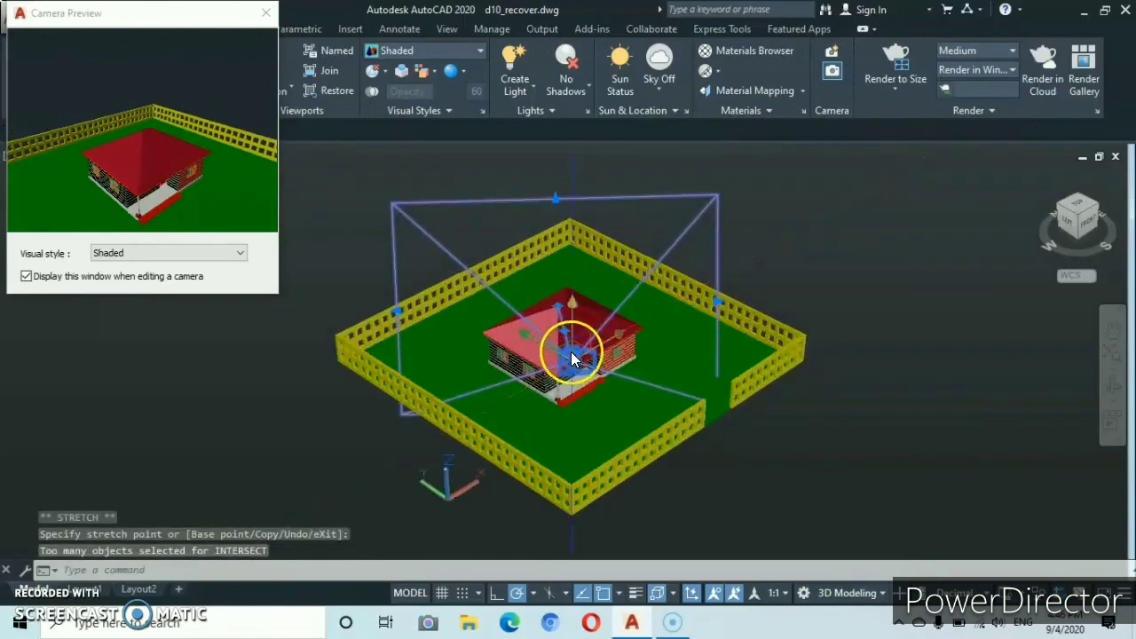
Narrow the camera's field of view to about 10° so it closes in on the roof.
scroll(570, 352, "up", 2)
middle_click_drag(571, 351, 579, 424)
left_click(552, 267)
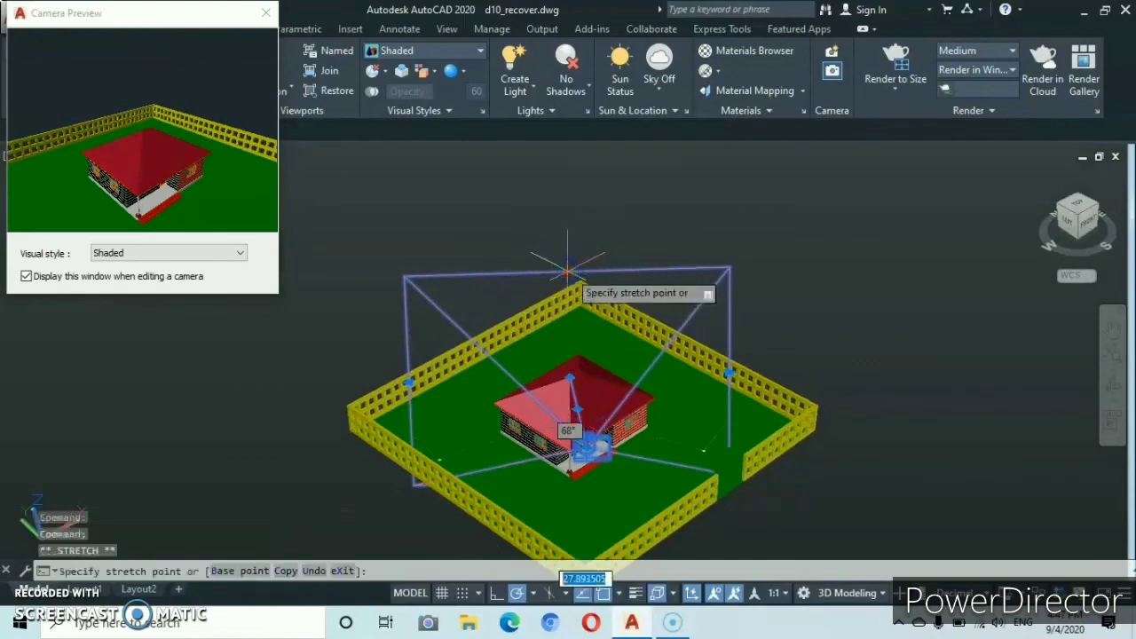
left_click_drag(568, 269, 577, 311)
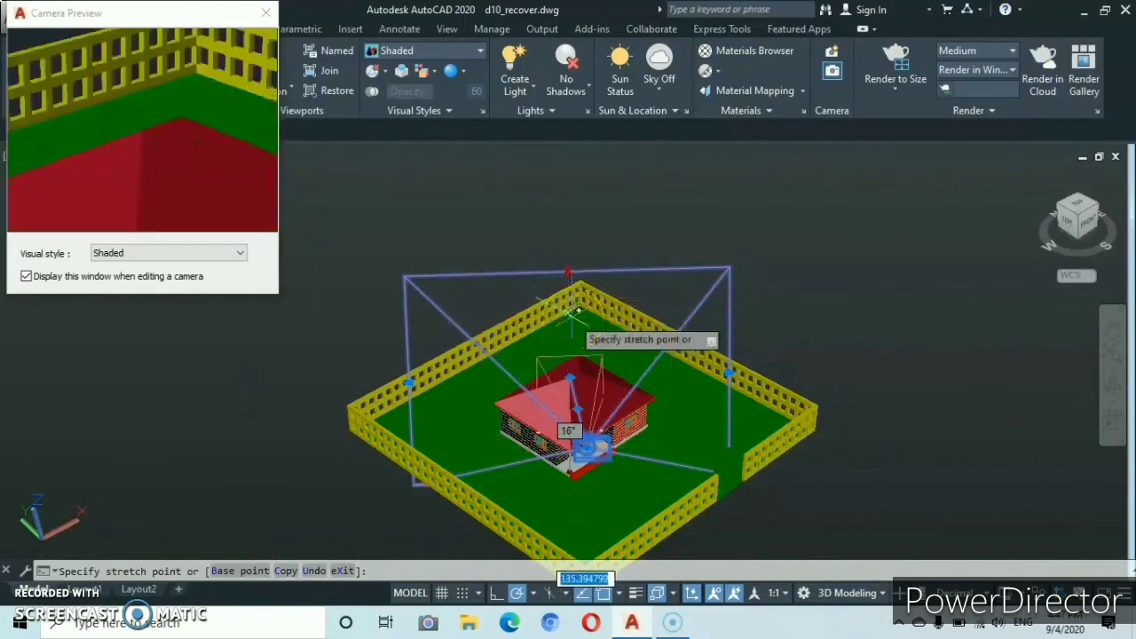
left_click_drag(577, 311, 581, 316)
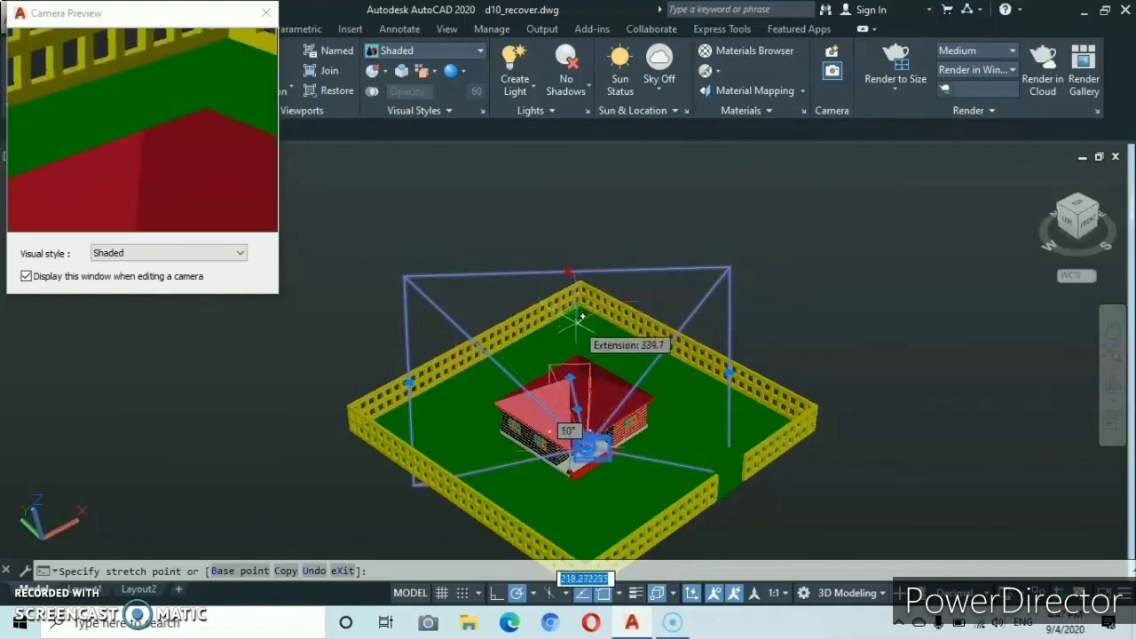
left_click(577, 323)
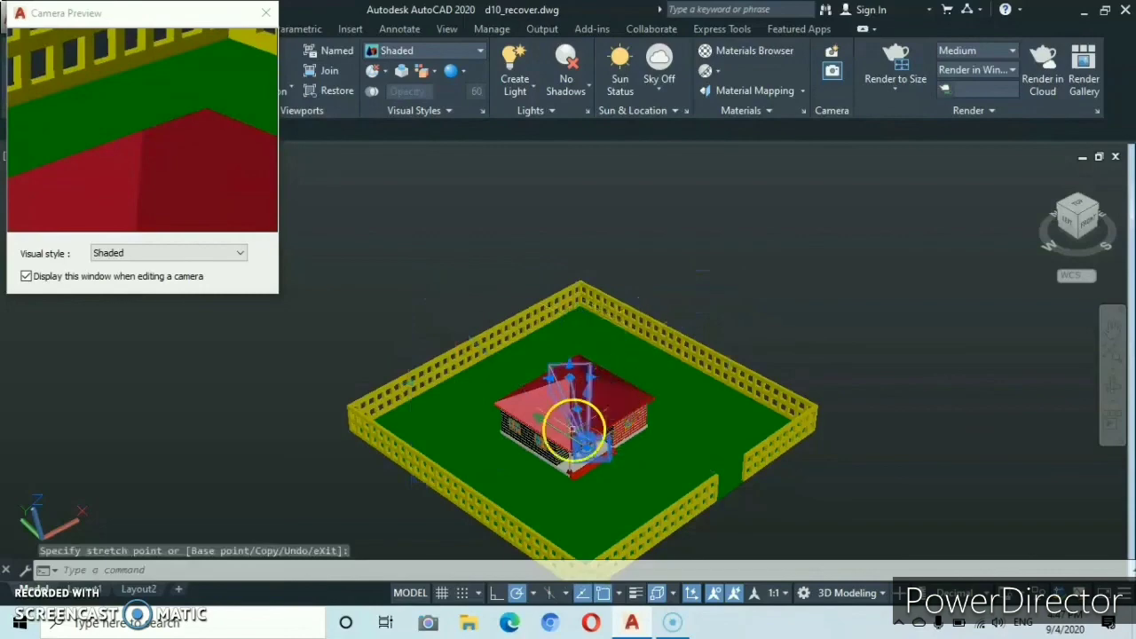
Widen the camera's field of view again to take in the house and the fence behind it.
scroll(584, 446, "up", 3)
middle_click_drag(584, 464, 584, 383)
left_click(581, 306)
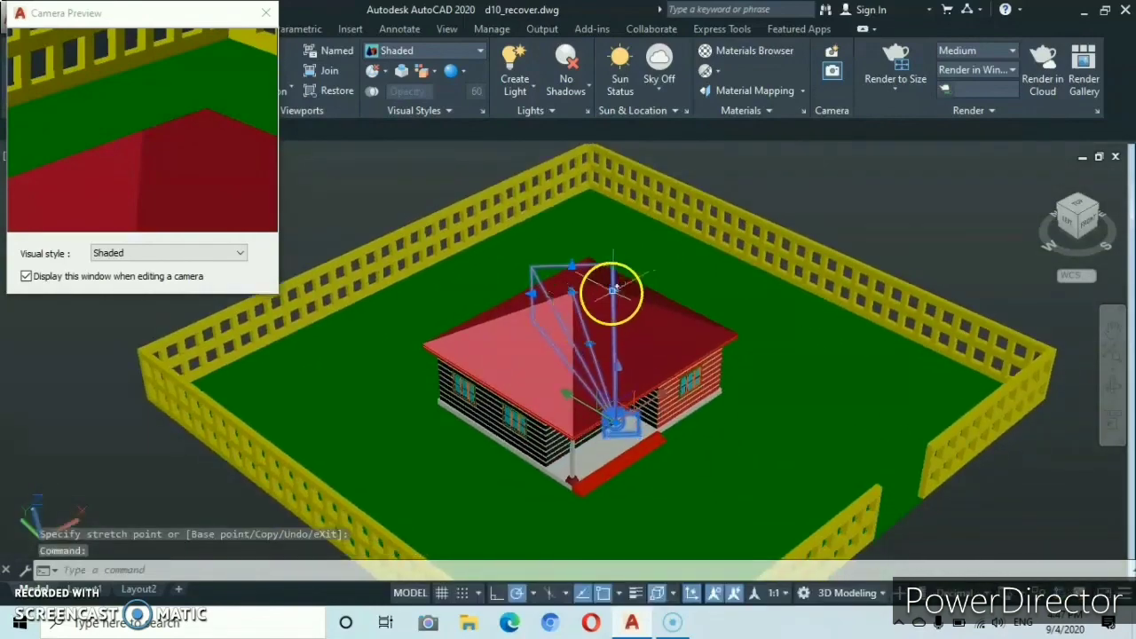
left_click(613, 290)
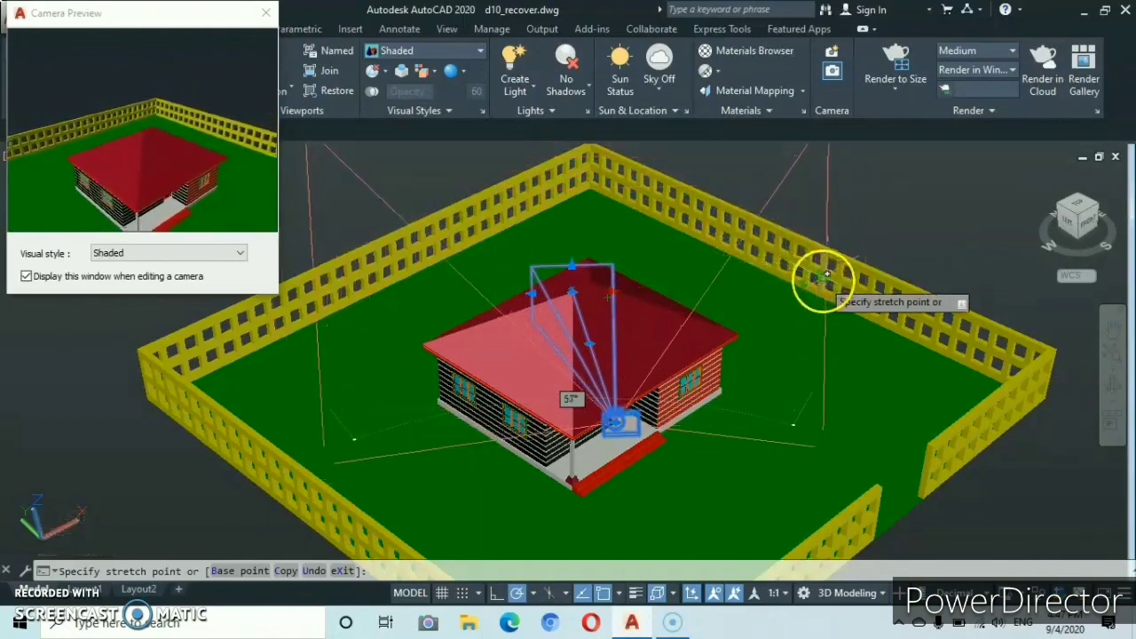
left_click(825, 277)
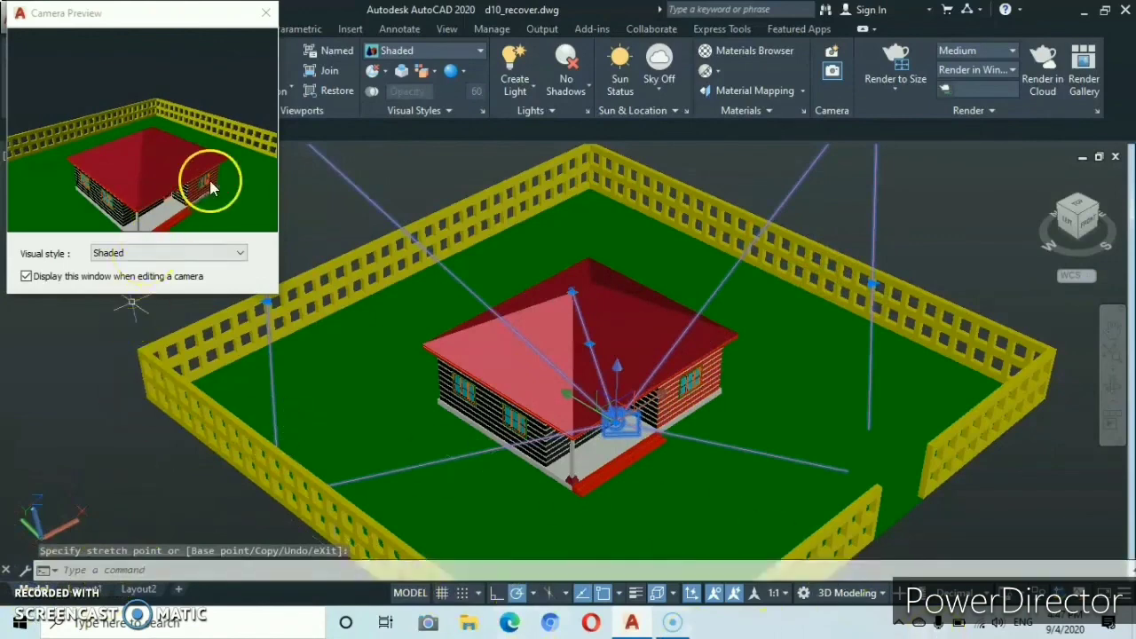
Move the camera preview out of the way and display the model in the 2D Wireframe visual style.
left_click_drag(194, 12, 764, 12)
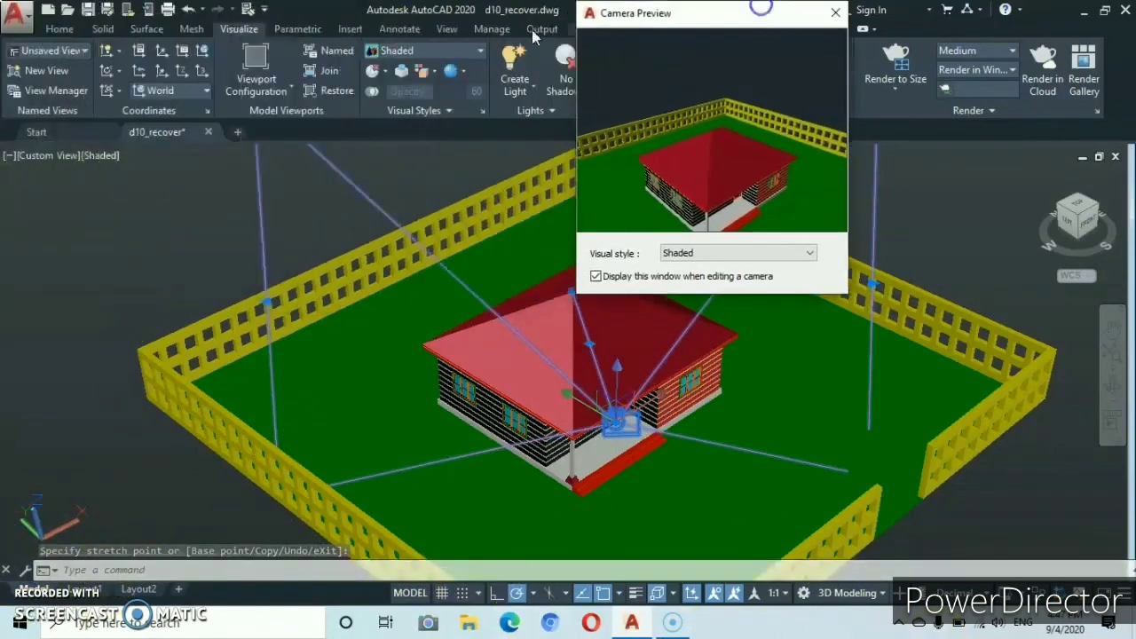
left_click(99, 156)
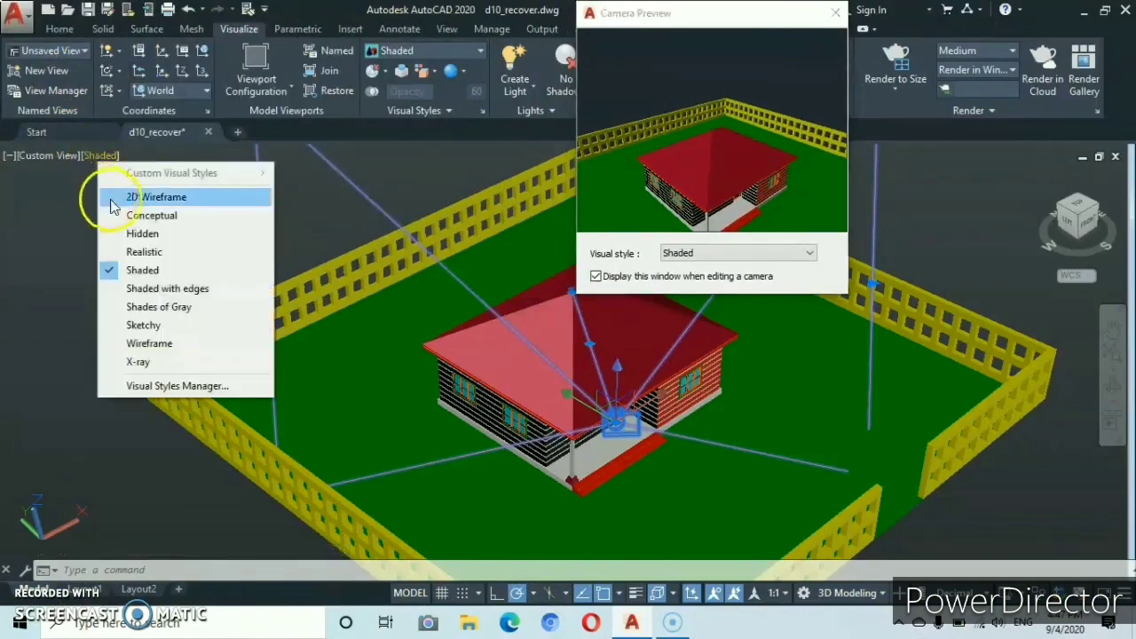
left_click(150, 197)
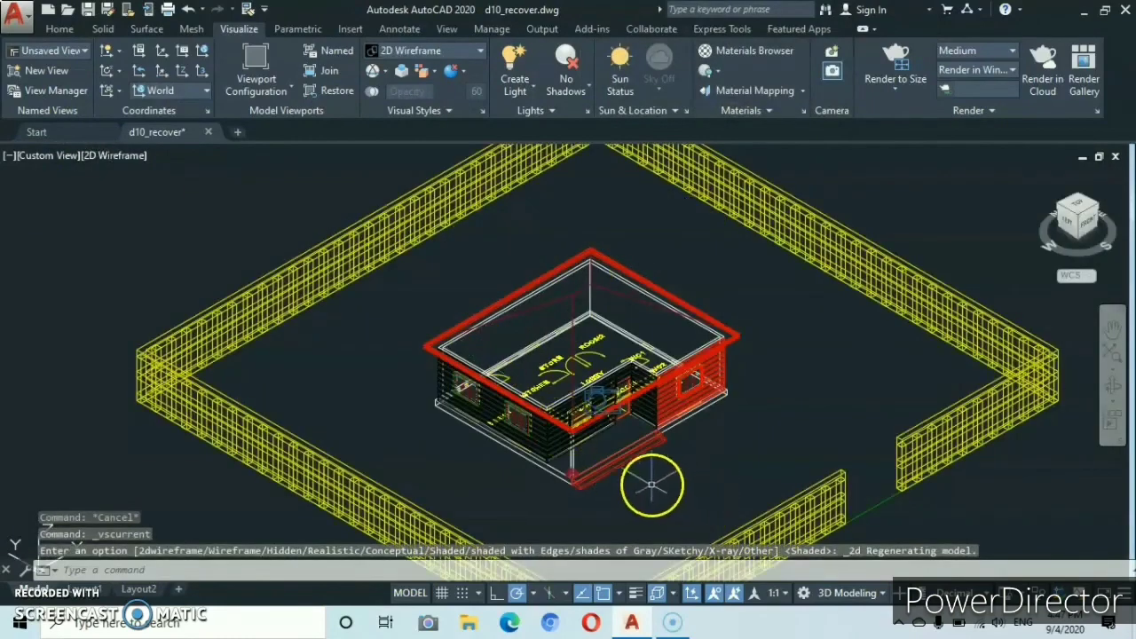
Select the camera and widen its view to a lens length of about 19 mm to include more of the fence.
middle_click_drag(652, 486, 637, 412)
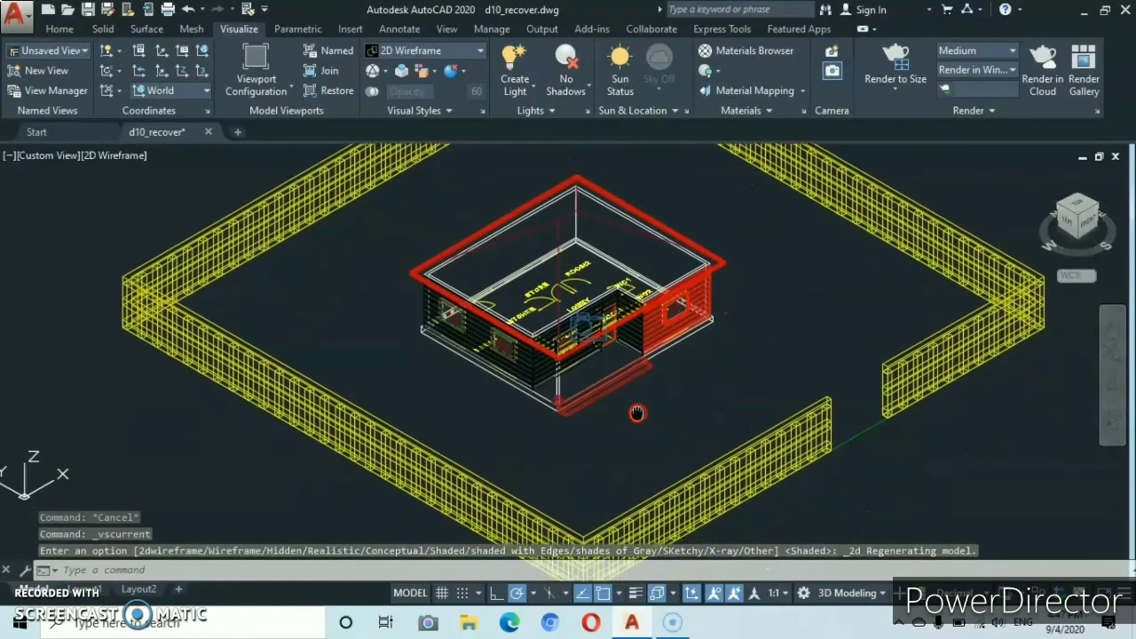
left_click(588, 337)
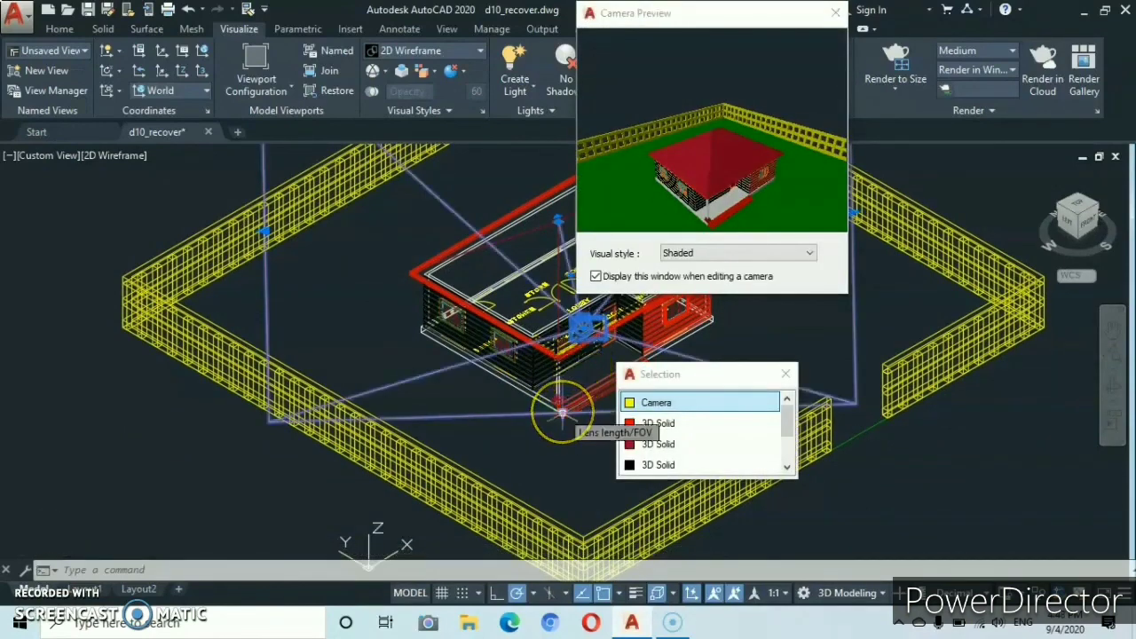
left_click(562, 413)
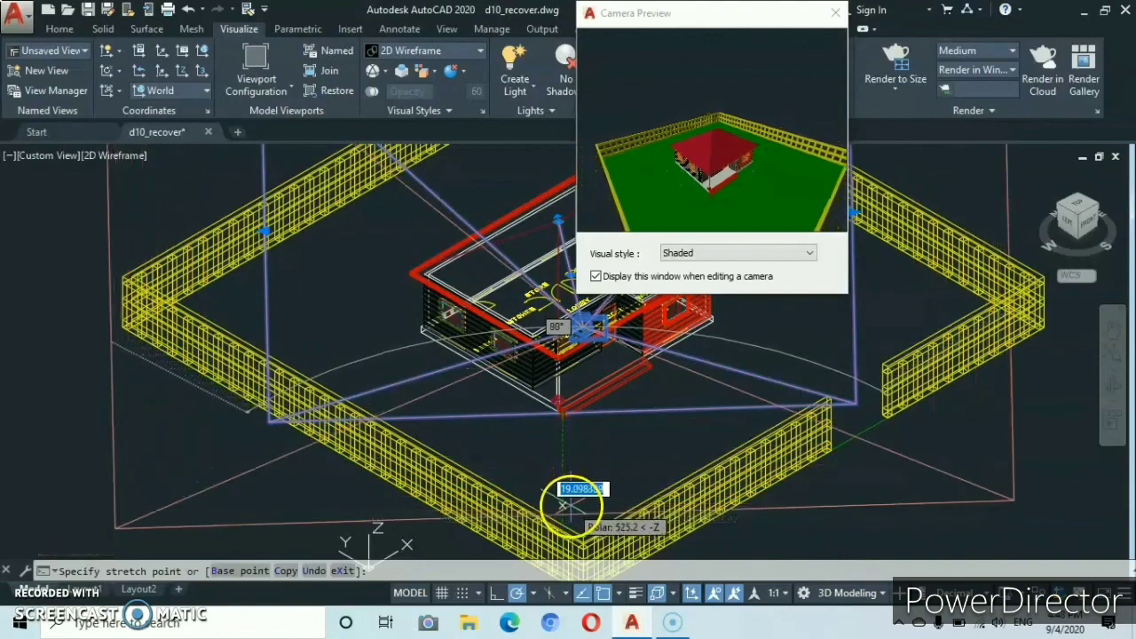
left_click(563, 506)
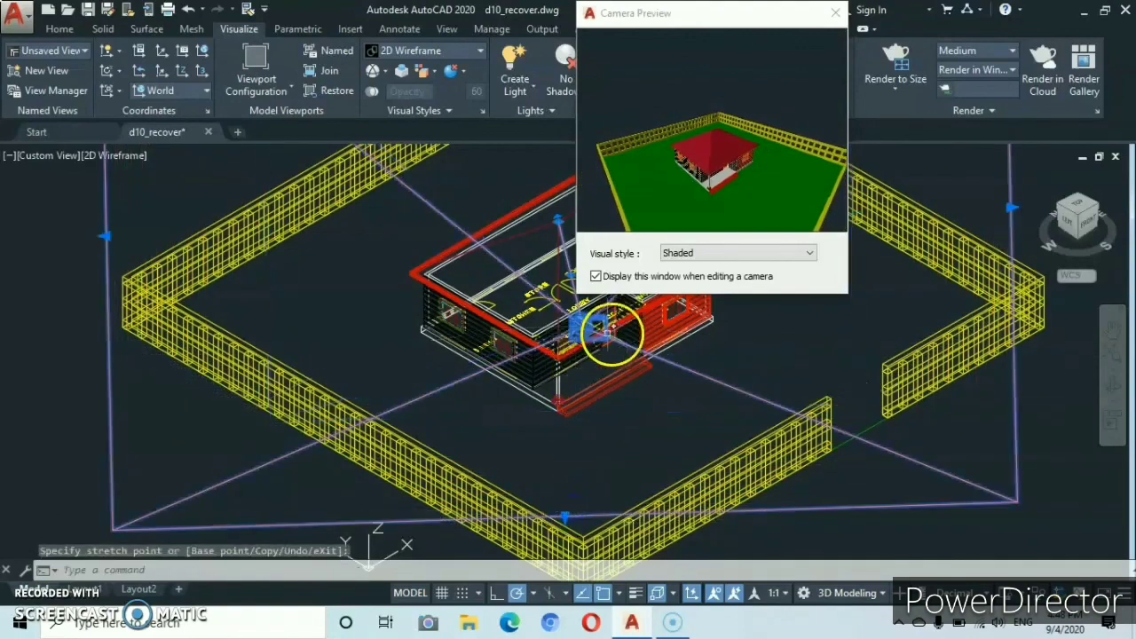
Move the camera preview clear of the model and adjust the camera's field of view.
scroll(607, 334, "down", 5)
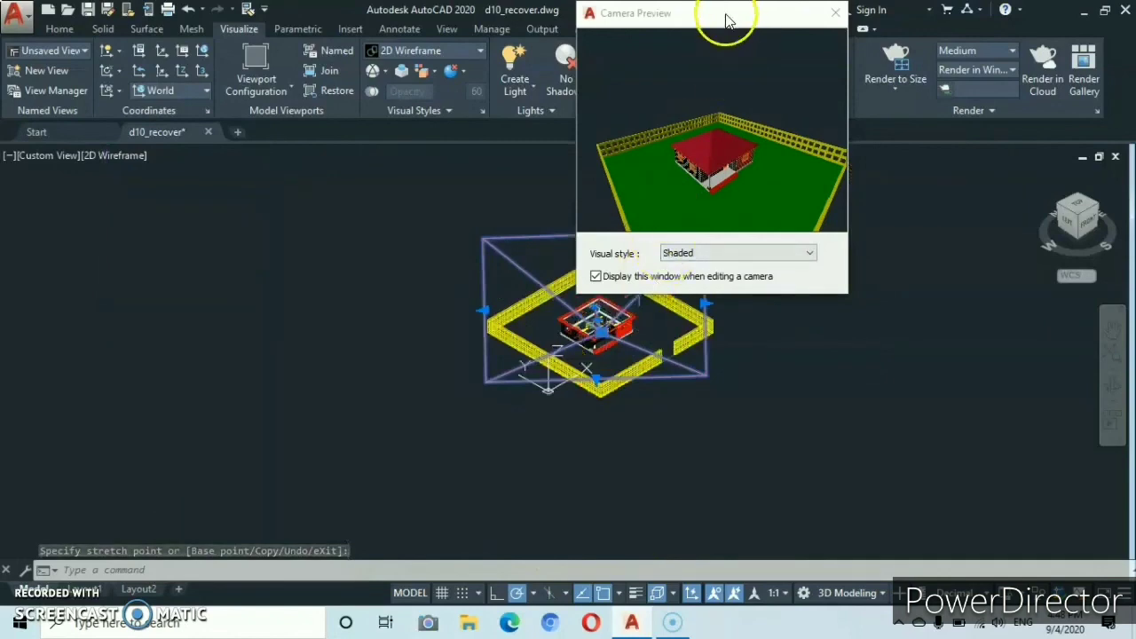
mouse_move(726, 18)
left_mouse_down()
mouse_move(434, 94)
mouse_move(205, 193)
mouse_move(227, 198)
left_mouse_up()
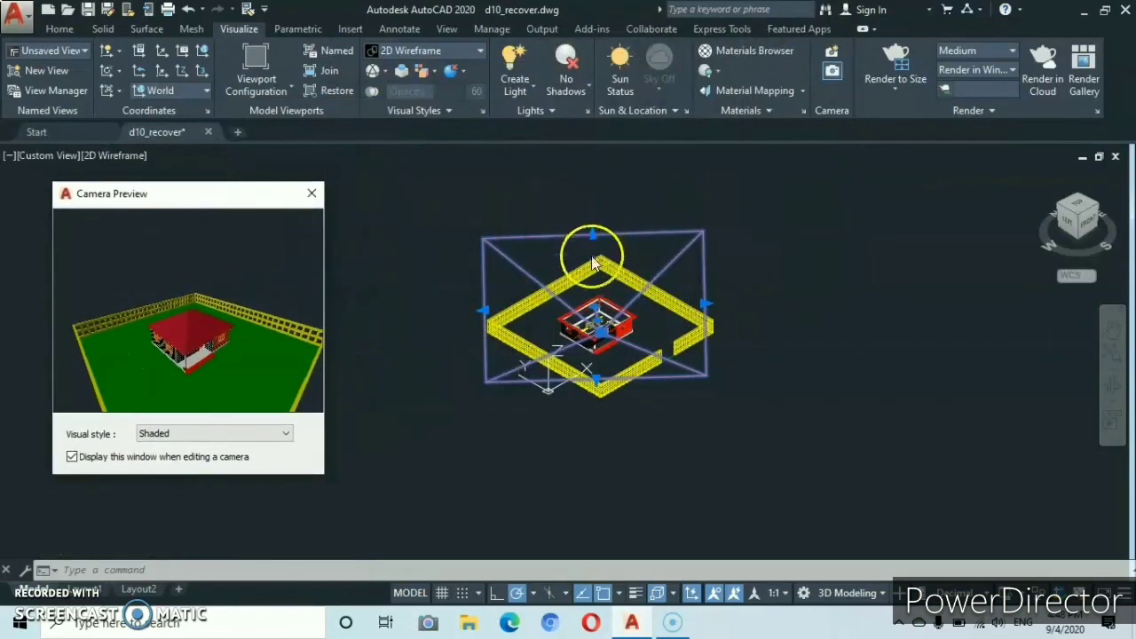
scroll(597, 272, "up", 2)
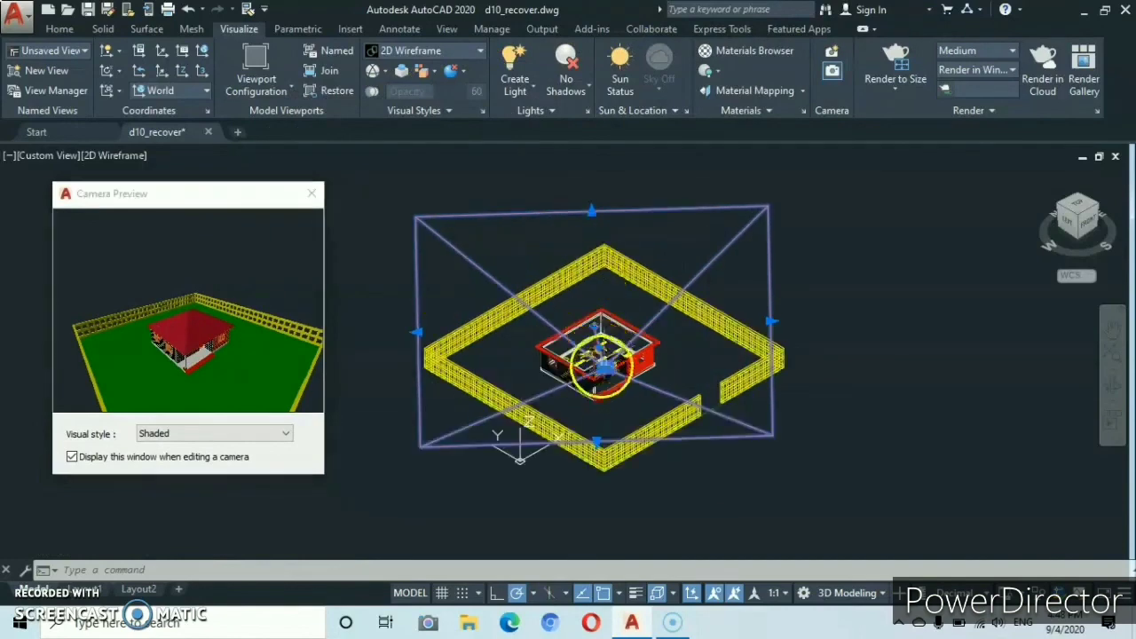
left_click(771, 322)
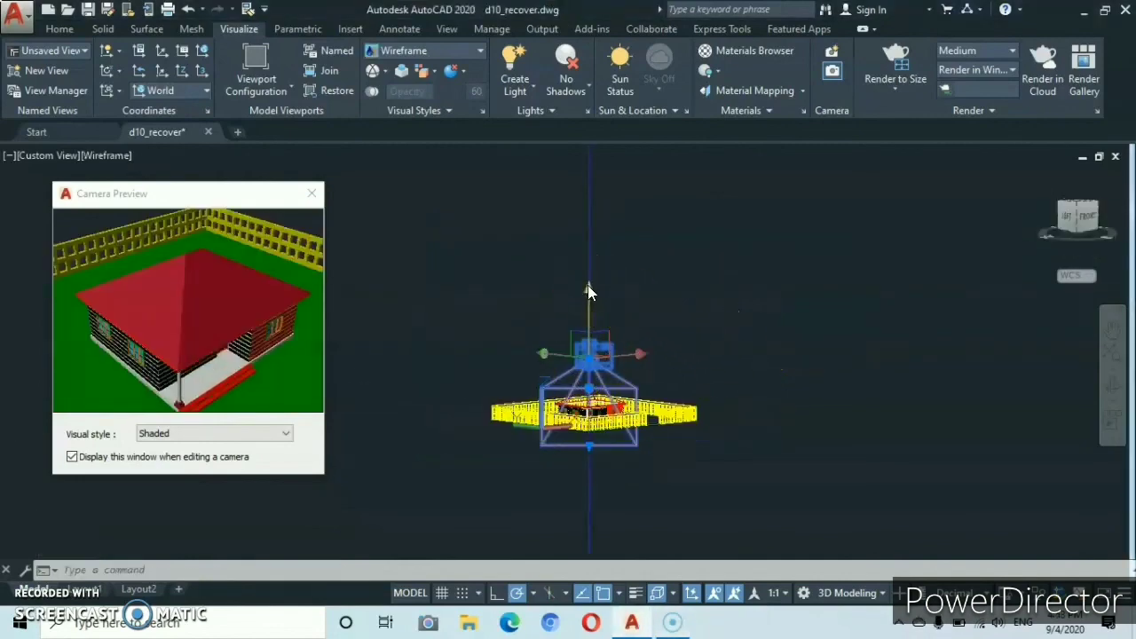
Lower the camera along the Z axis by about 1136 and widen its field of view to about 47°.
left_click(587, 285)
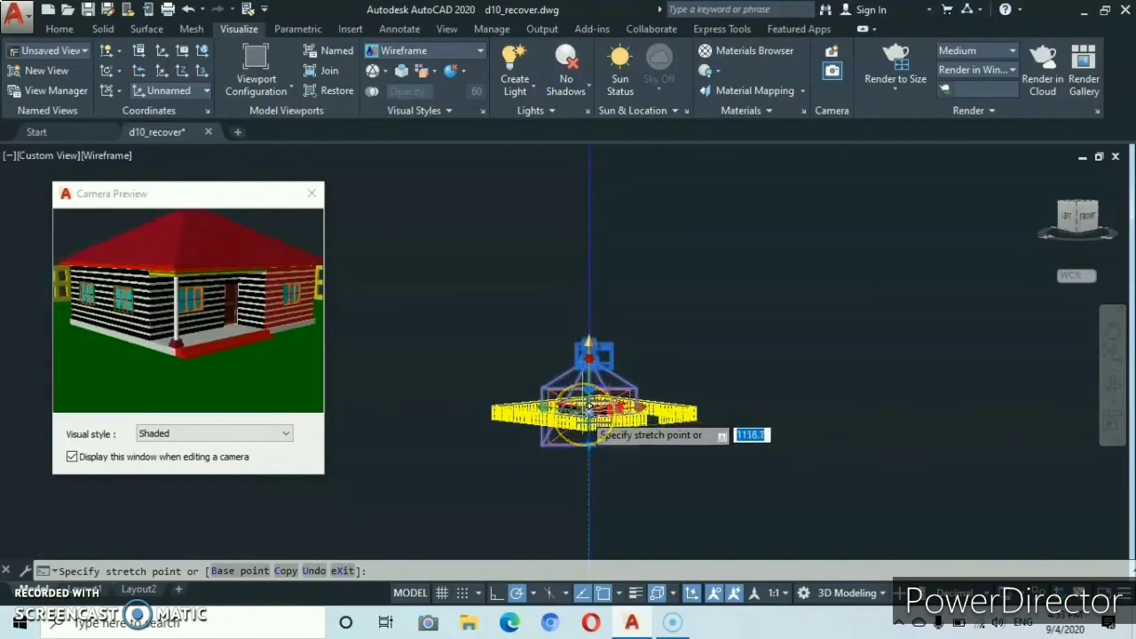
left_click(609, 456)
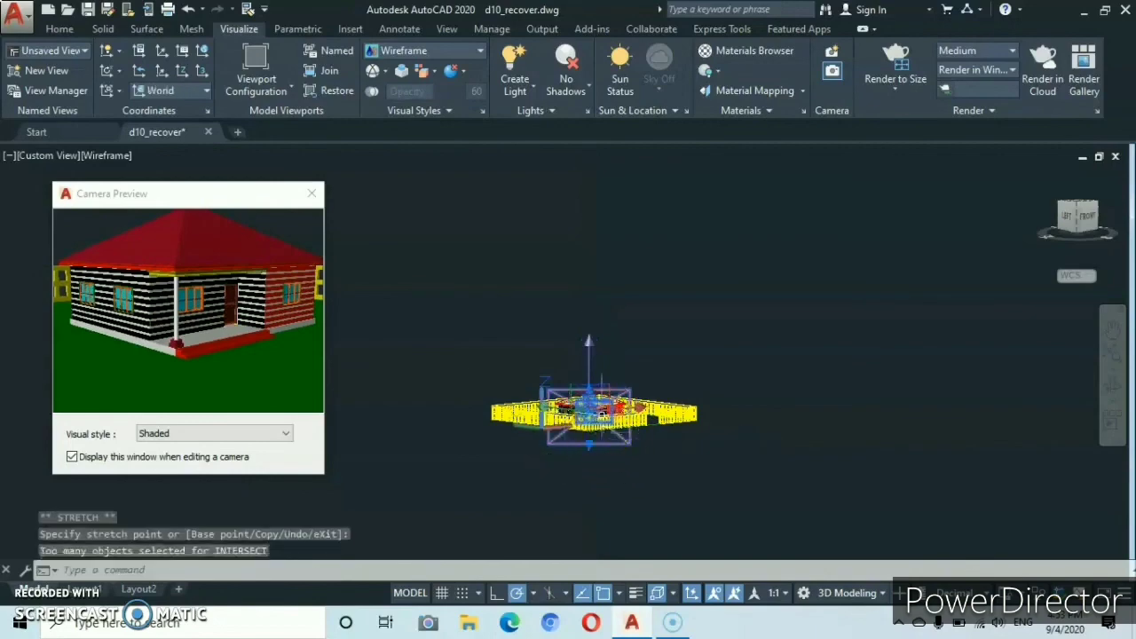
scroll(602, 412, "up", 3)
scroll(609, 426, "up", 2)
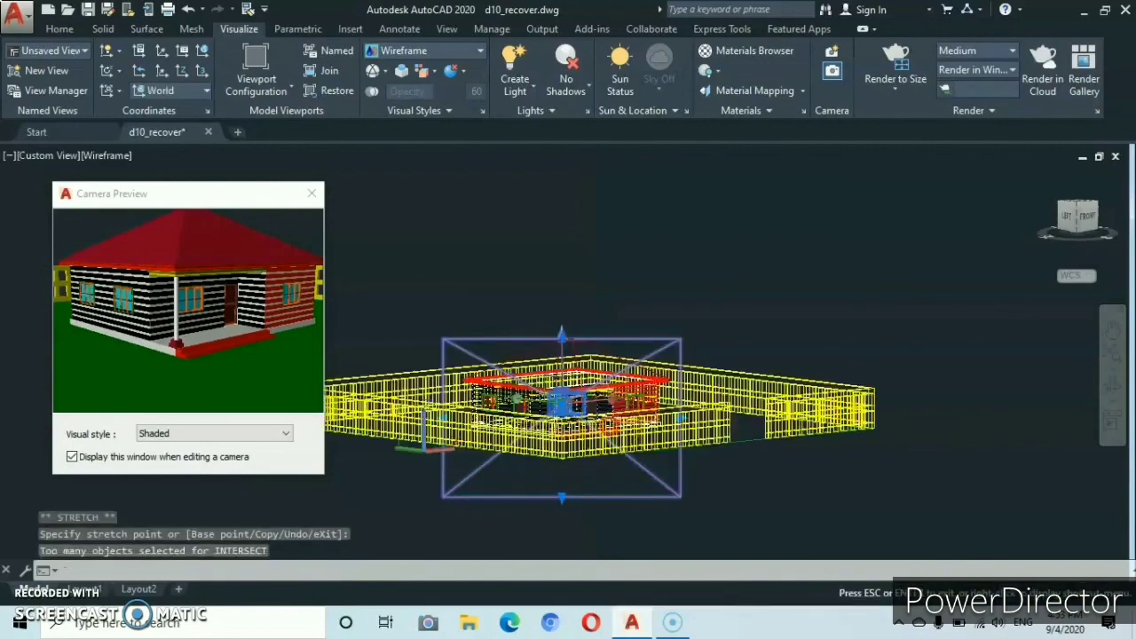
middle_click_drag(710, 424, 744, 404)
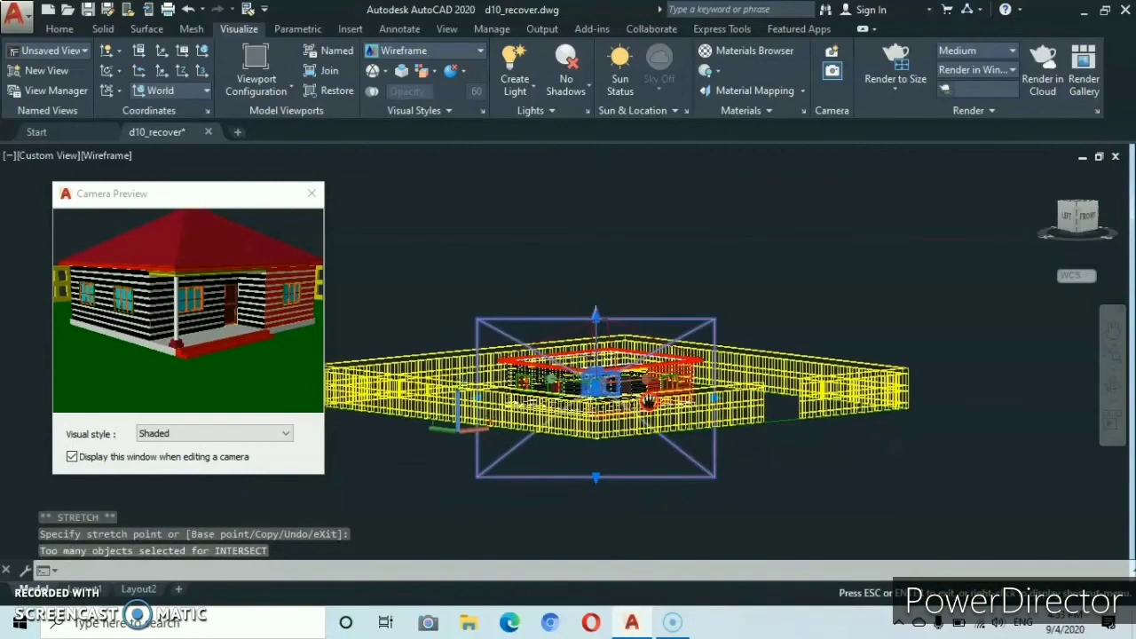
left_click(716, 398)
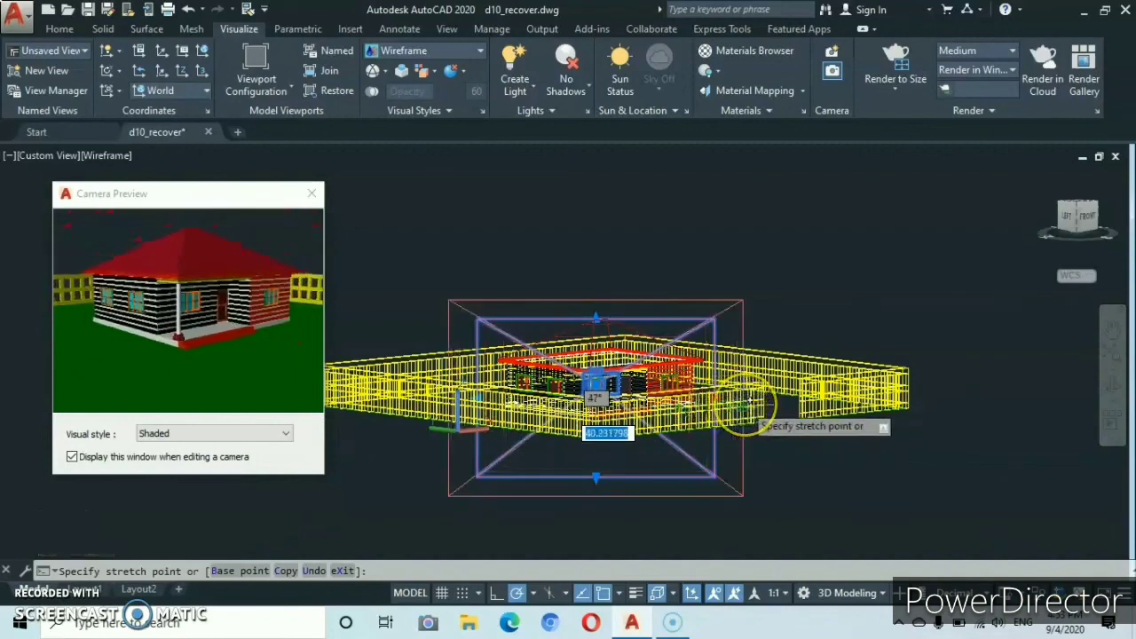
left_click(750, 404)
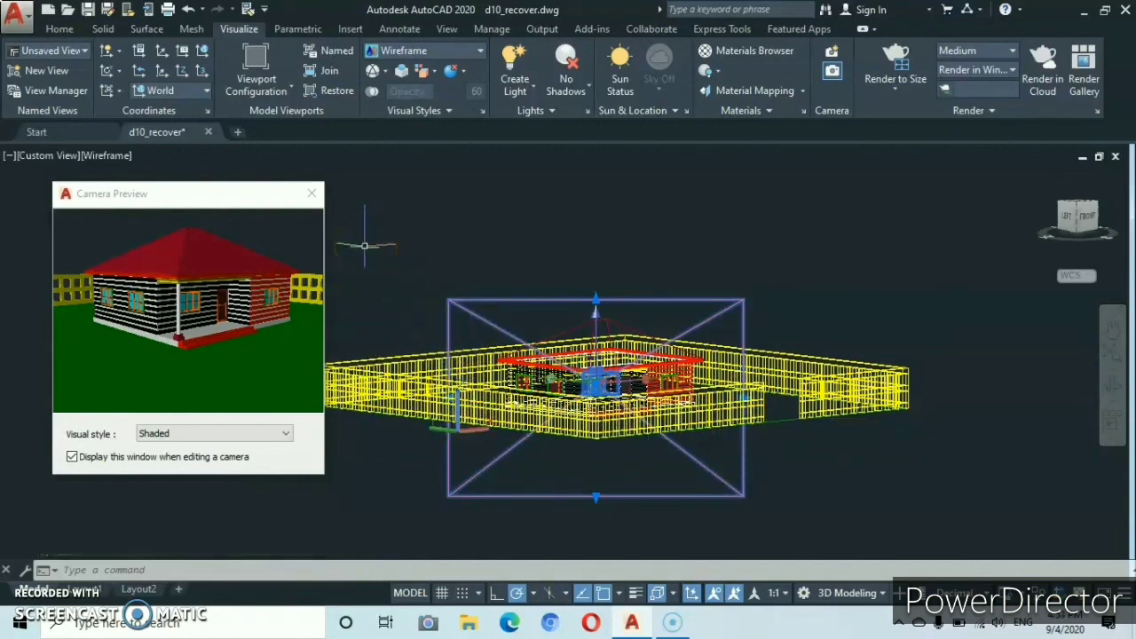
Switch the viewport to the Camera1 view and display it in the Shaded visual style.
key("Return")
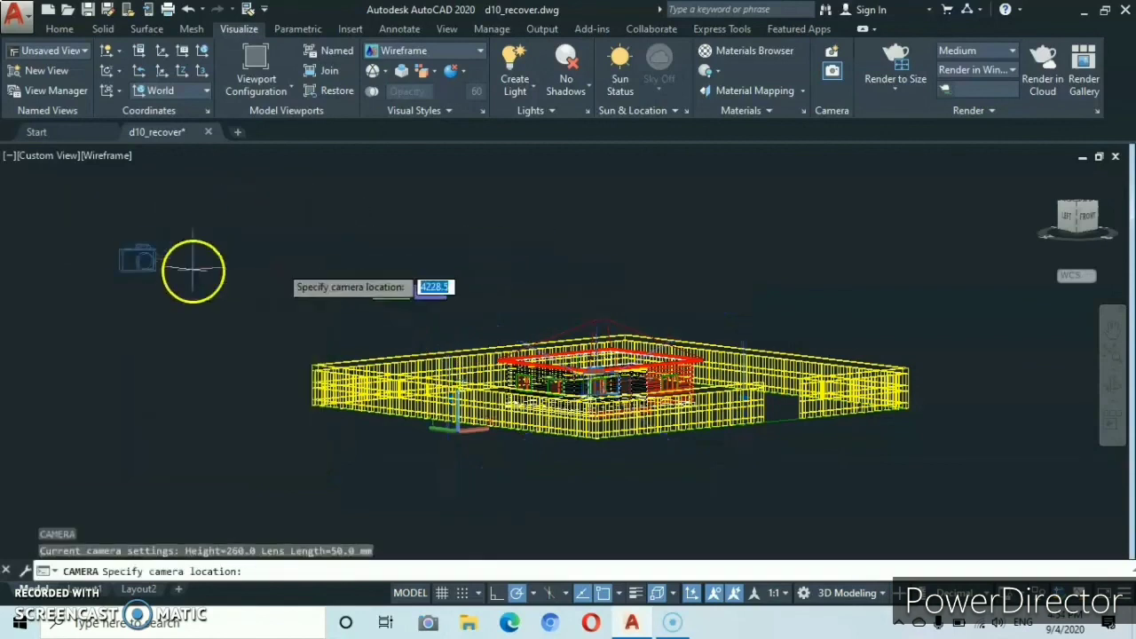
key("Escape")
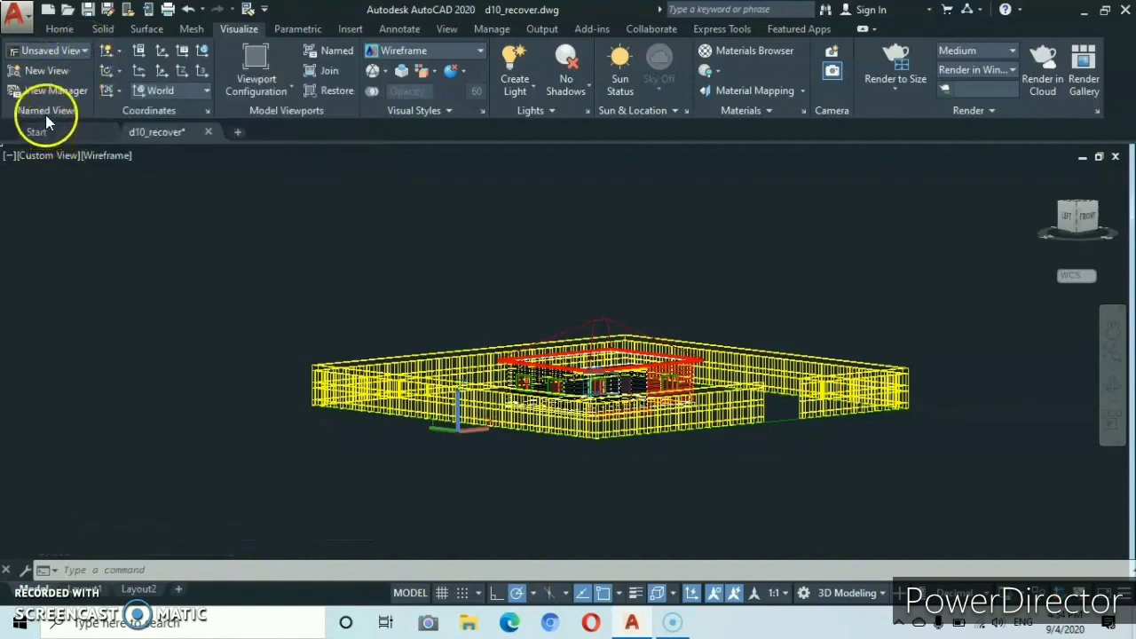
left_click(84, 50)
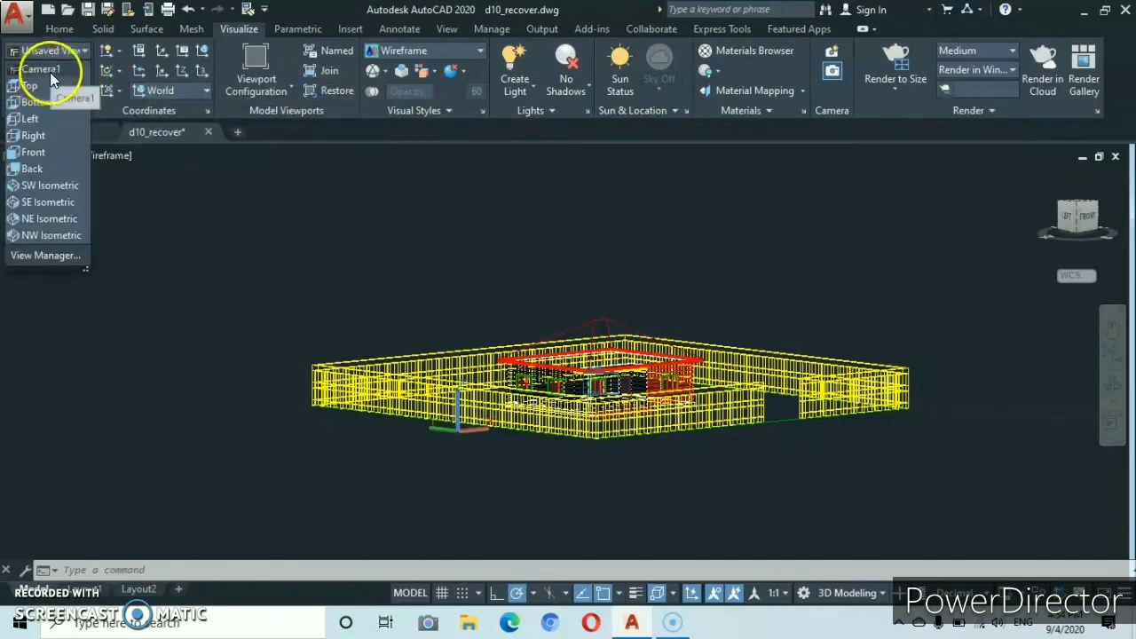
left_click(61, 69)
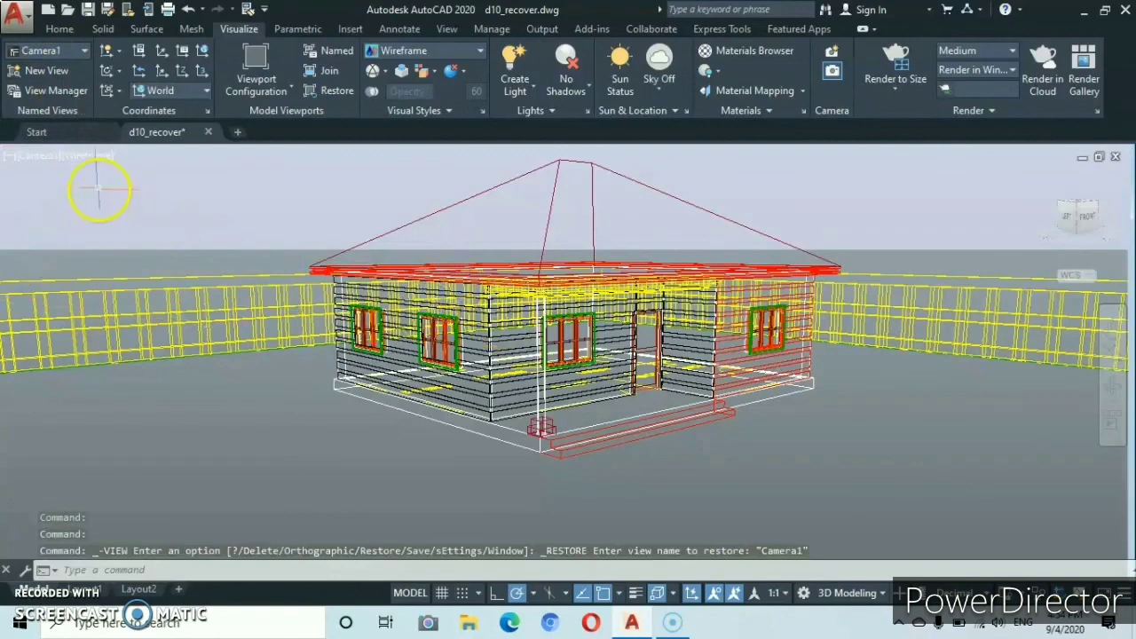
left_click(86, 154)
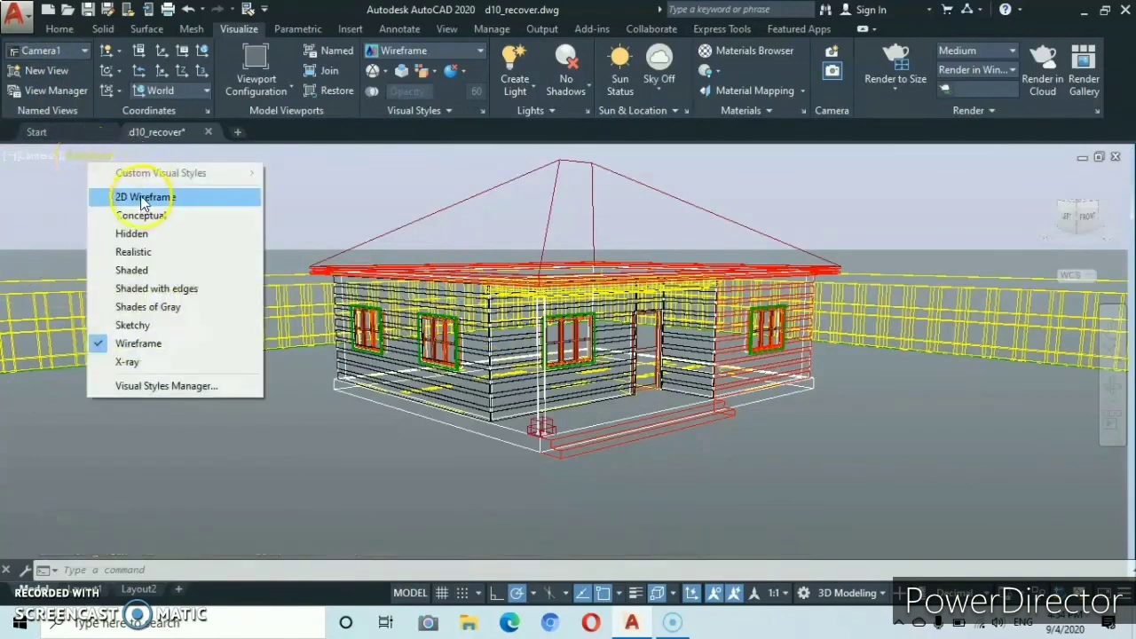
left_click(131, 270)
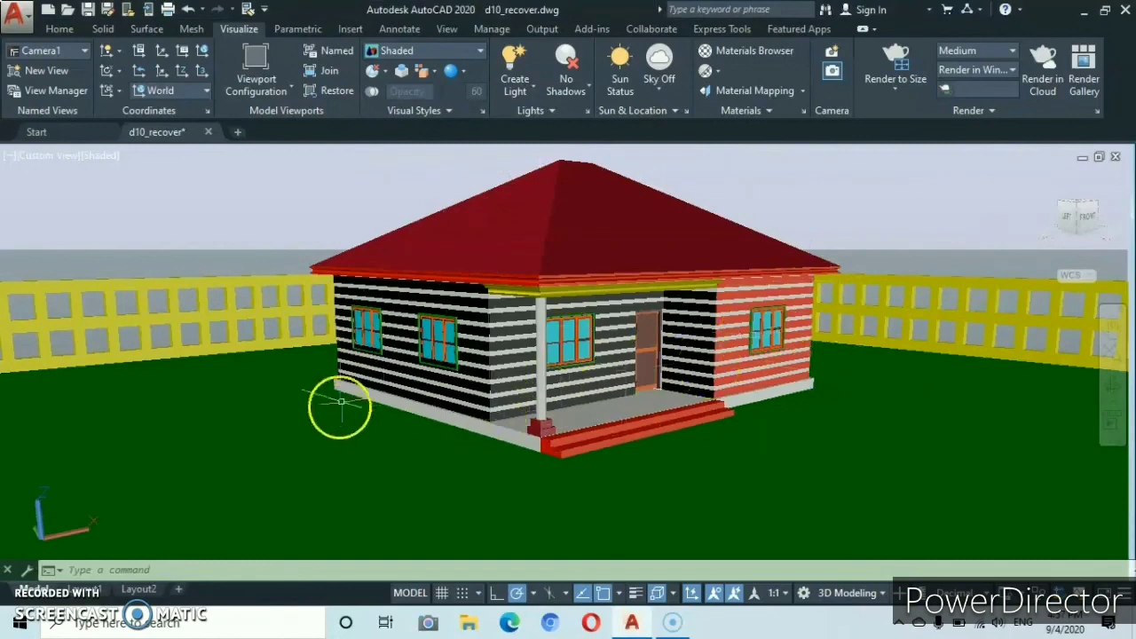
Examine the current view settings in the drawing's properties and close them.
left_click(447, 30)
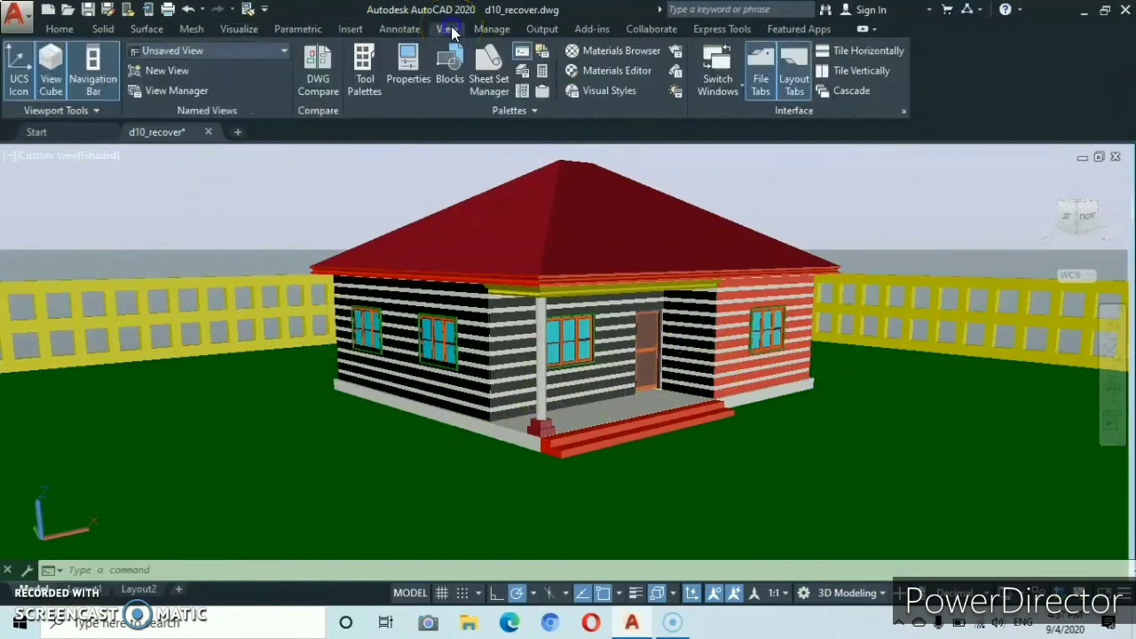
left_click(409, 78)
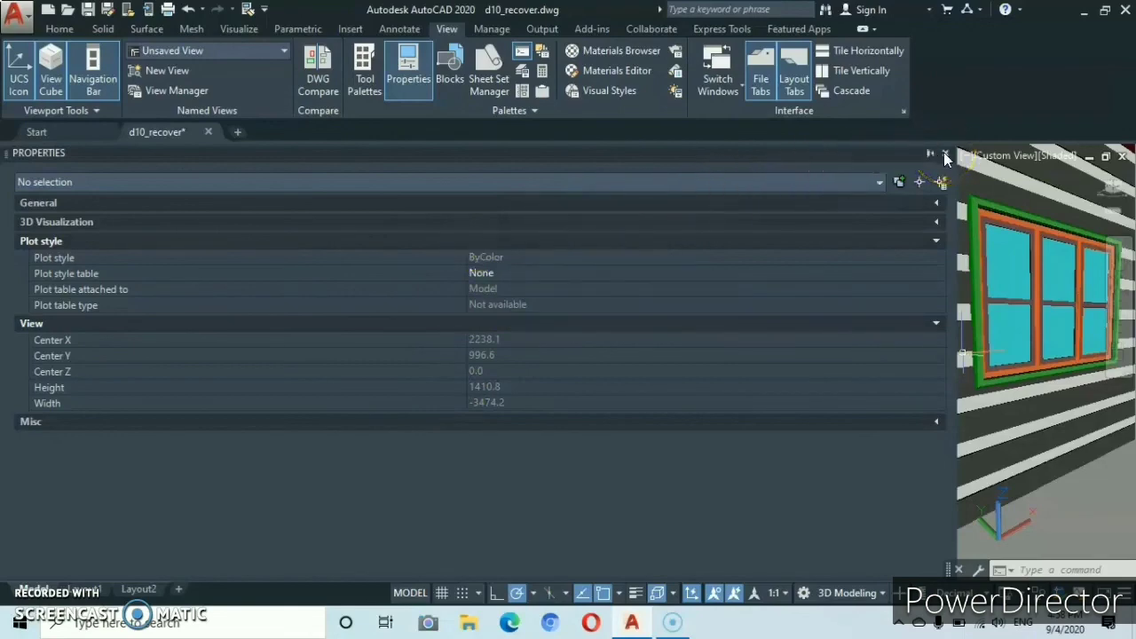
left_click(944, 155)
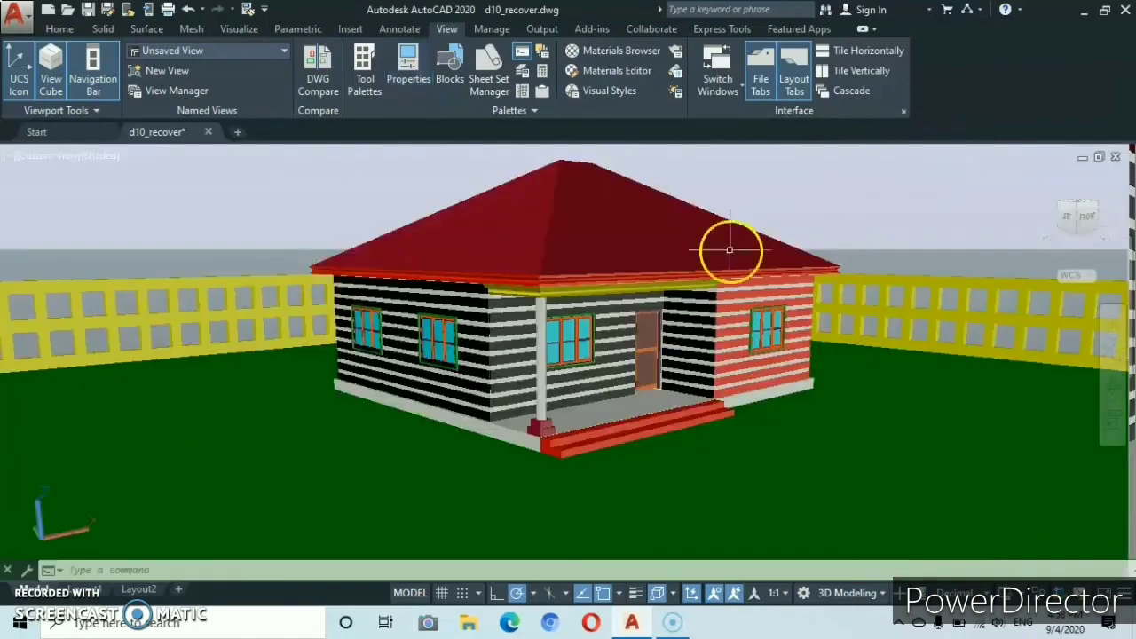